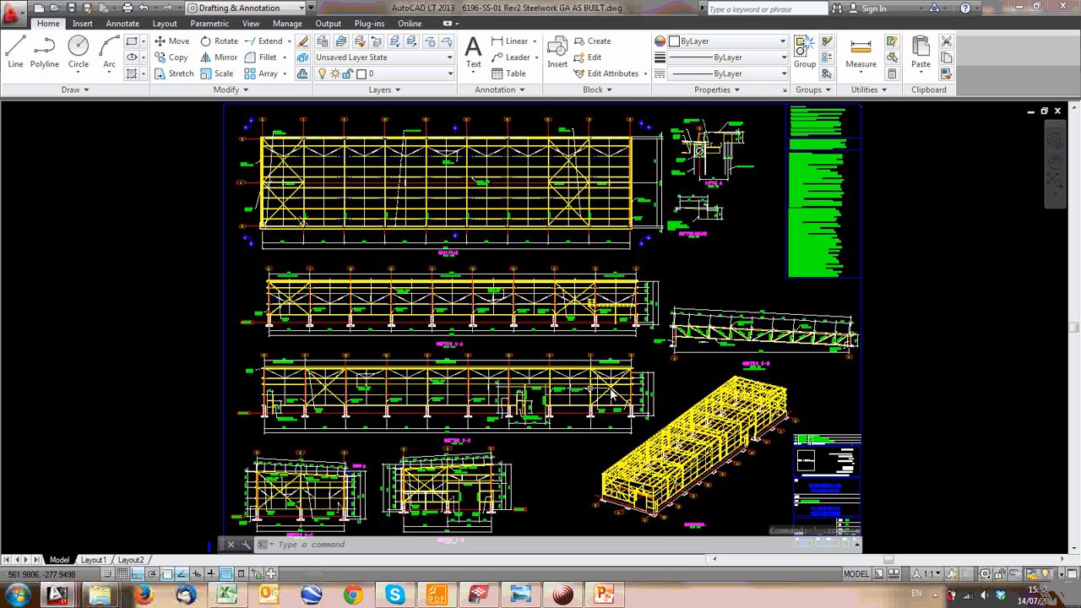
Examine the Section E-E truss and the isometric view of the steel frame in the 6196-SS-01 drawing
{"action": "scroll", "coordinate": [724, 315], "scroll_direction": "up", "scroll_amount": 5}
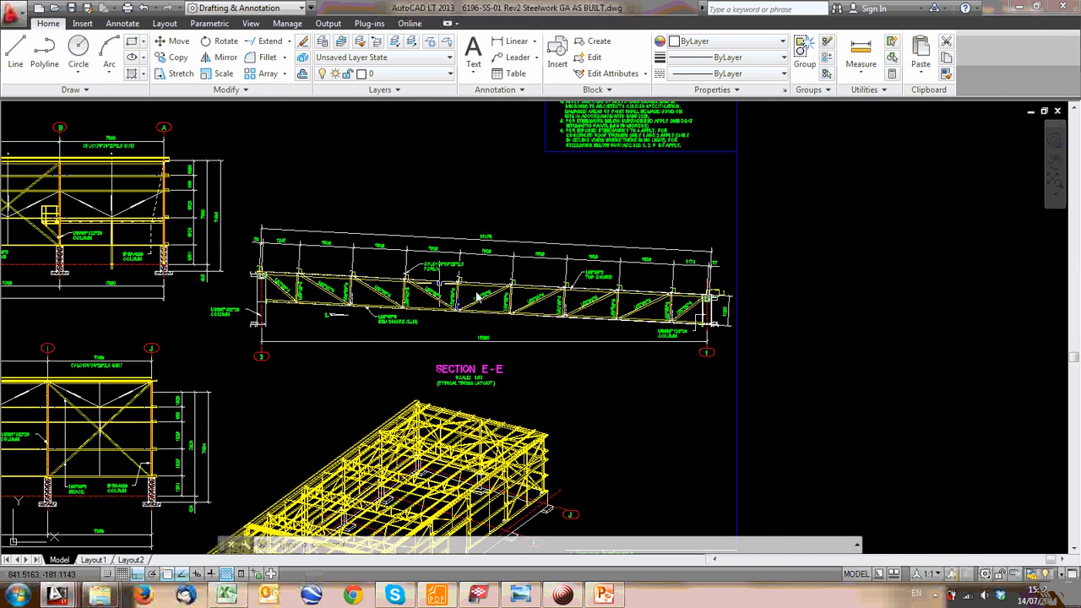
{"action": "mouse_move", "coordinate": [387, 151]}
{"action": "middle_mouse_down"}
{"action": "mouse_move", "coordinate": [456, 368]}
{"action": "mouse_move", "coordinate": [500, 187]}
{"action": "middle_mouse_up"}
{"action": "scroll", "coordinate": [456, 380], "scroll_direction": "down", "scroll_amount": 4}
{"action": "scroll", "coordinate": [609, 149], "scroll_direction": "up", "scroll_amount": 6}
{"action": "scroll", "coordinate": [582, 272], "scroll_direction": "down", "scroll_amount": 4}
{"action": "middle_click_drag", "start_coordinate": [574, 299], "coordinate": [563, 33]}
{"action": "middle_click_drag", "start_coordinate": [338, 392], "coordinate": [356, 328]}
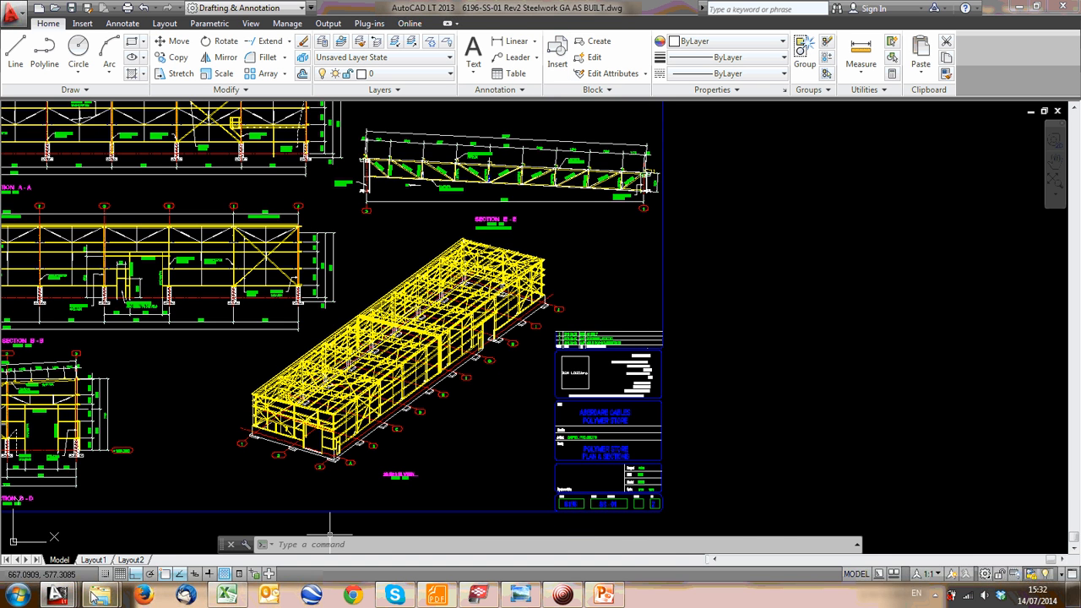
Switch to the 6196-SS-02 Rev2 Steelwork2 drawing and examine its base layout, base plate details and stair sections
{"action": "mouse_move", "coordinate": [57, 595]}
{"action": "left_click", "coordinate": [967, 516]}
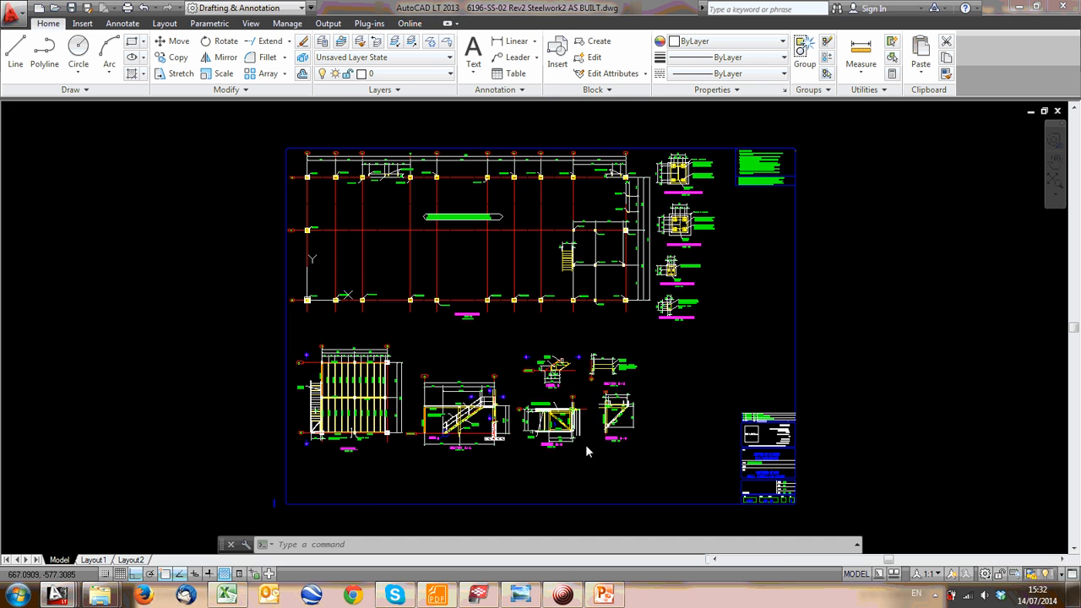
{"action": "scroll", "coordinate": [478, 405], "scroll_direction": "up", "scroll_amount": 4}
{"action": "middle_click_drag", "start_coordinate": [159, 351], "coordinate": [362, 388]}
{"action": "middle_click_drag", "start_coordinate": [764, 110], "coordinate": [677, 291]}
{"action": "scroll", "coordinate": [426, 194], "scroll_direction": "down", "scroll_amount": 2}
{"action": "middle_click_drag", "start_coordinate": [458, 222], "coordinate": [460, 247]}
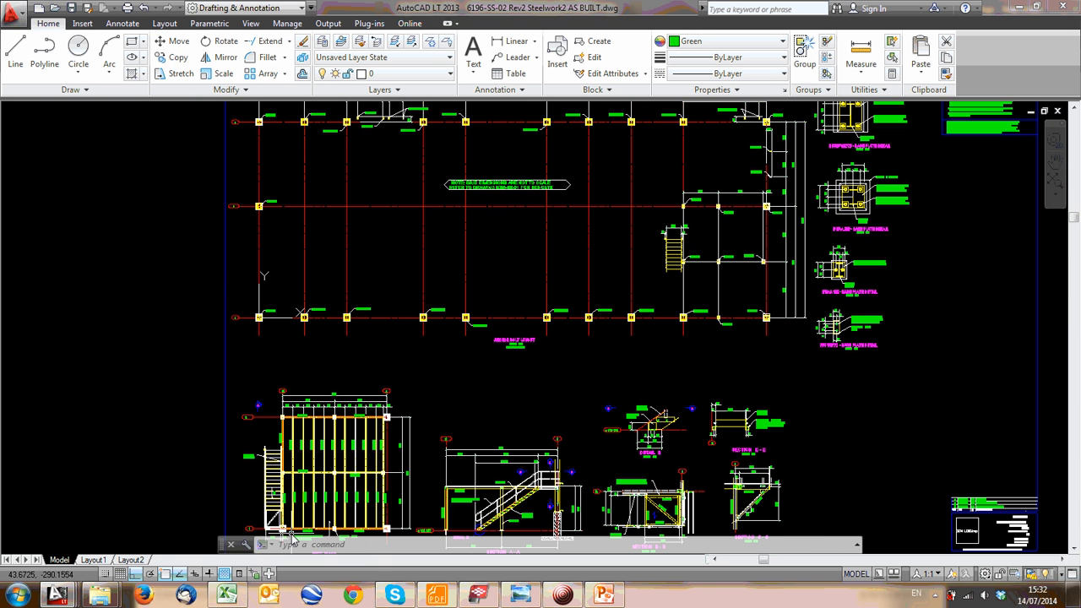
Switch to the A123_1 Industrial Store Drawings file and examine Section E-E with the Truss 1 member sizes
{"action": "mouse_move", "coordinate": [57, 595]}
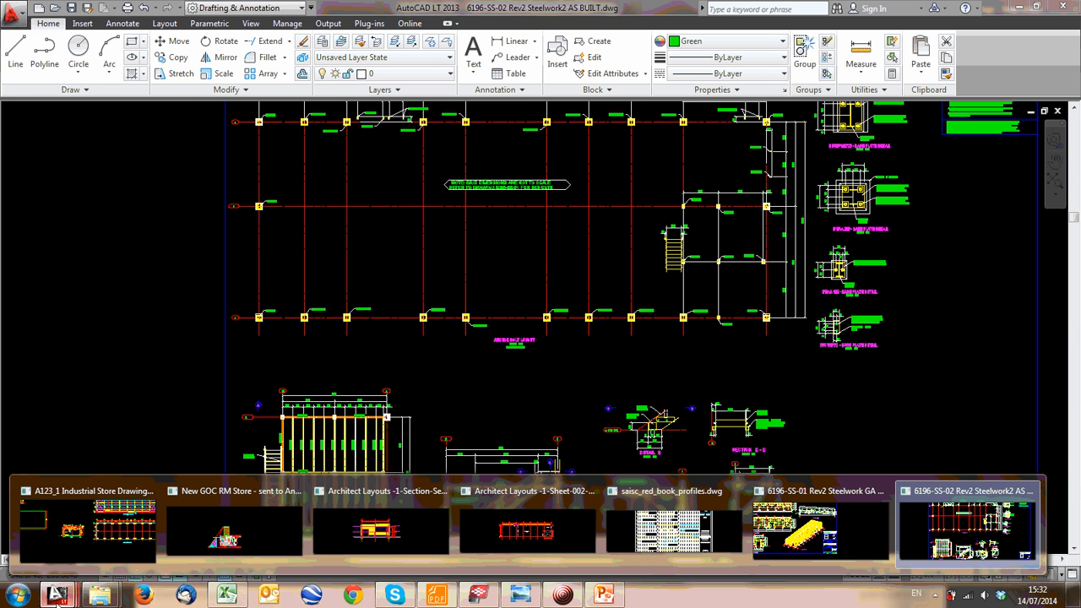
{"action": "left_click", "coordinate": [91, 545]}
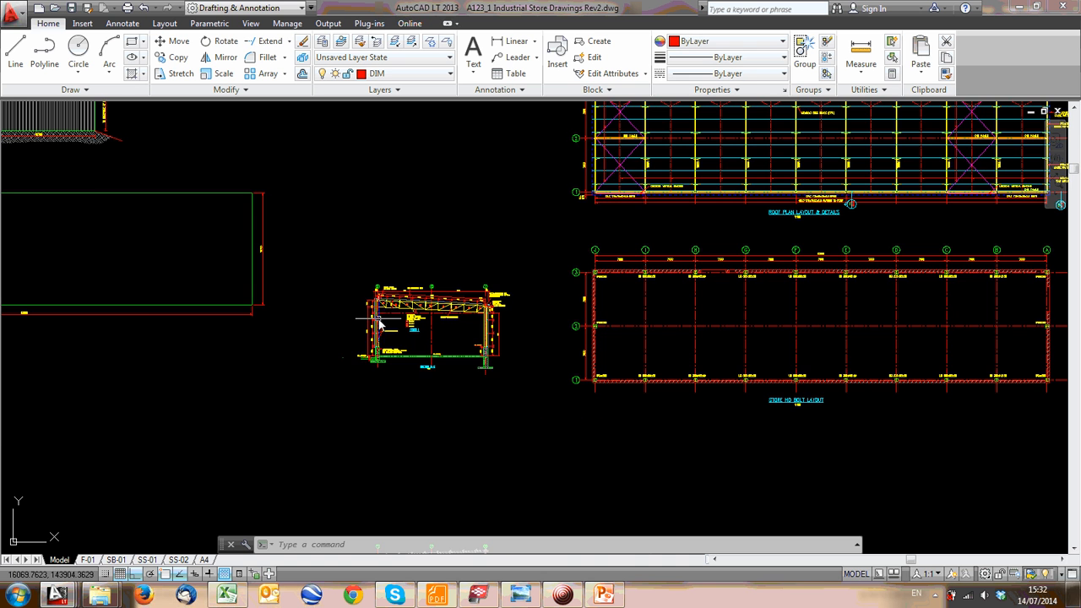
{"action": "scroll", "coordinate": [384, 324], "scroll_direction": "down", "scroll_amount": 4}
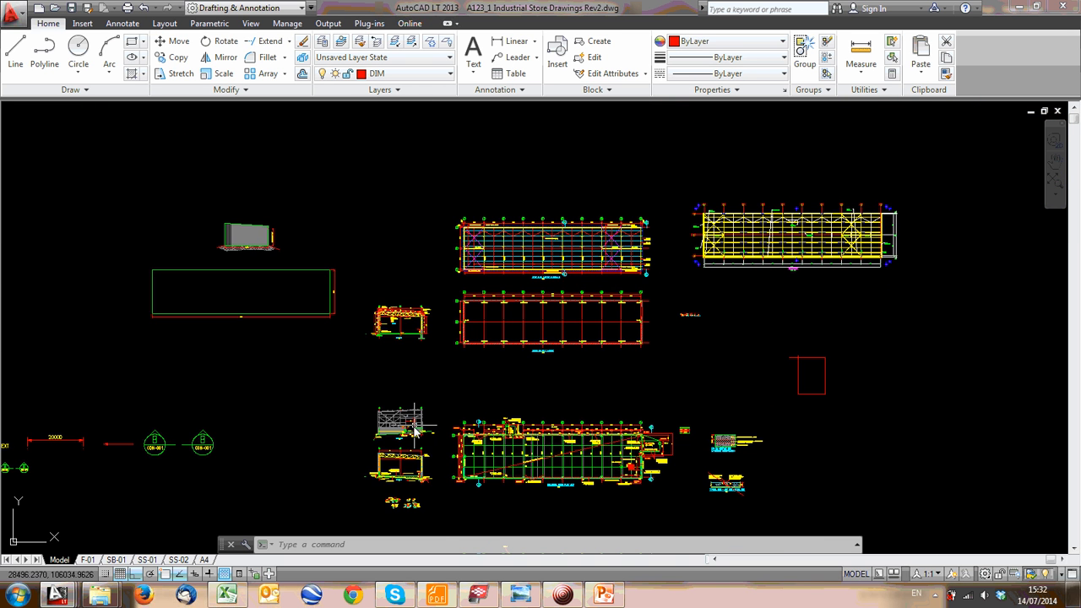
{"action": "scroll", "coordinate": [393, 374], "scroll_direction": "up", "scroll_amount": 8}
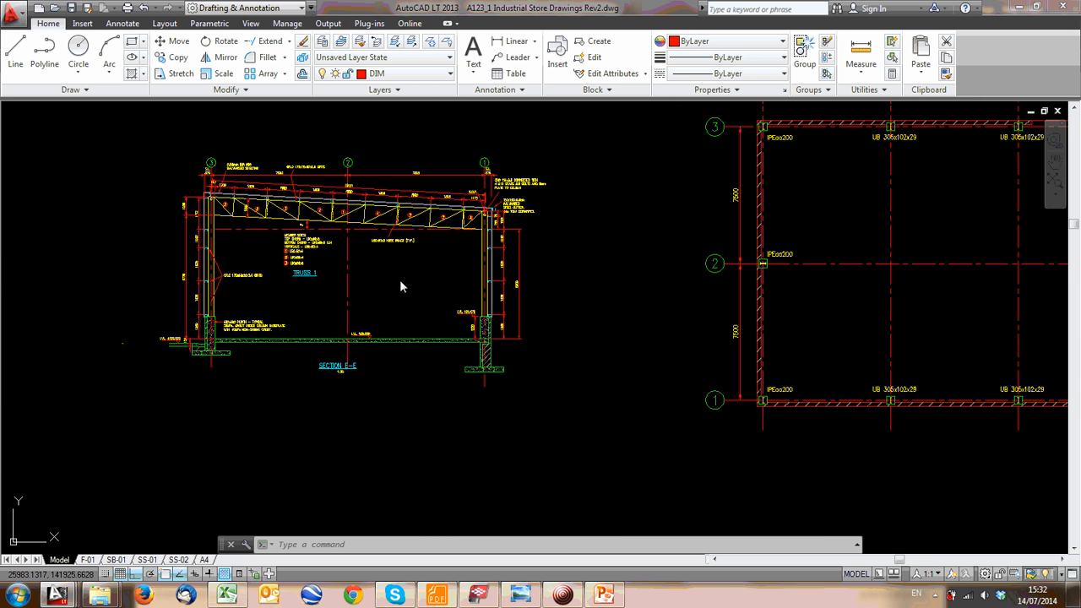
{"action": "middle_click_drag", "start_coordinate": [394, 279], "coordinate": [614, 304]}
{"action": "scroll", "coordinate": [511, 333], "scroll_direction": "up", "scroll_amount": 3}
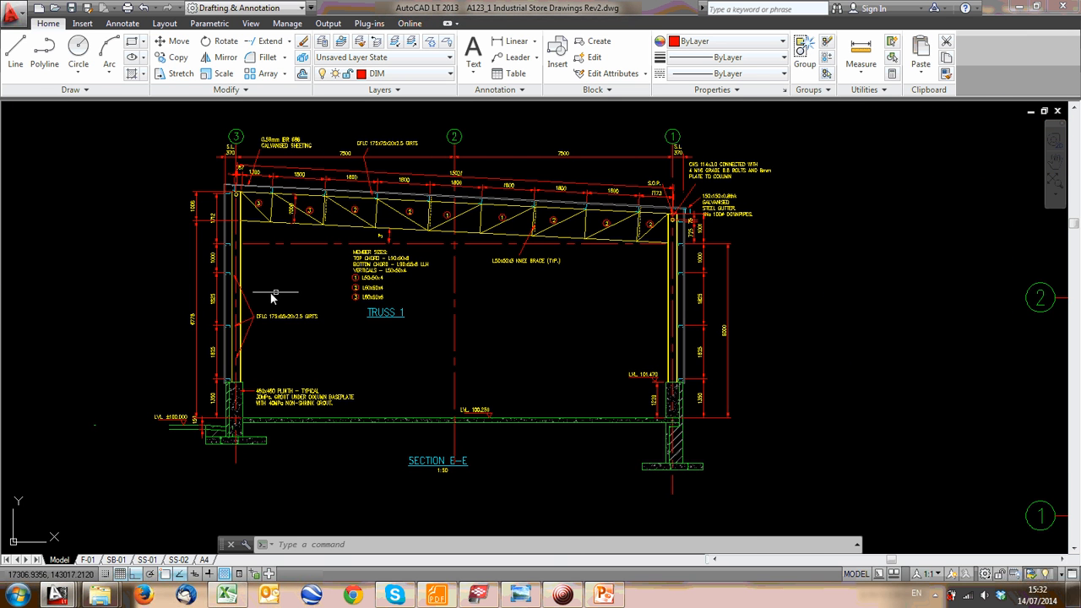
Examine the Store HD Bolt Layout plan with its grid lines and bay spacings
{"action": "scroll", "coordinate": [287, 296], "scroll_direction": "down", "scroll_amount": 8}
{"action": "scroll", "coordinate": [582, 321], "scroll_direction": "up", "scroll_amount": 4}
{"action": "middle_click_drag", "start_coordinate": [452, 336], "coordinate": [610, 366]}
{"action": "mouse_move", "coordinate": [456, 359]}
{"action": "middle_mouse_down"}
{"action": "mouse_move", "coordinate": [617, 359]}
{"action": "mouse_move", "coordinate": [638, 379]}
{"action": "middle_mouse_up"}
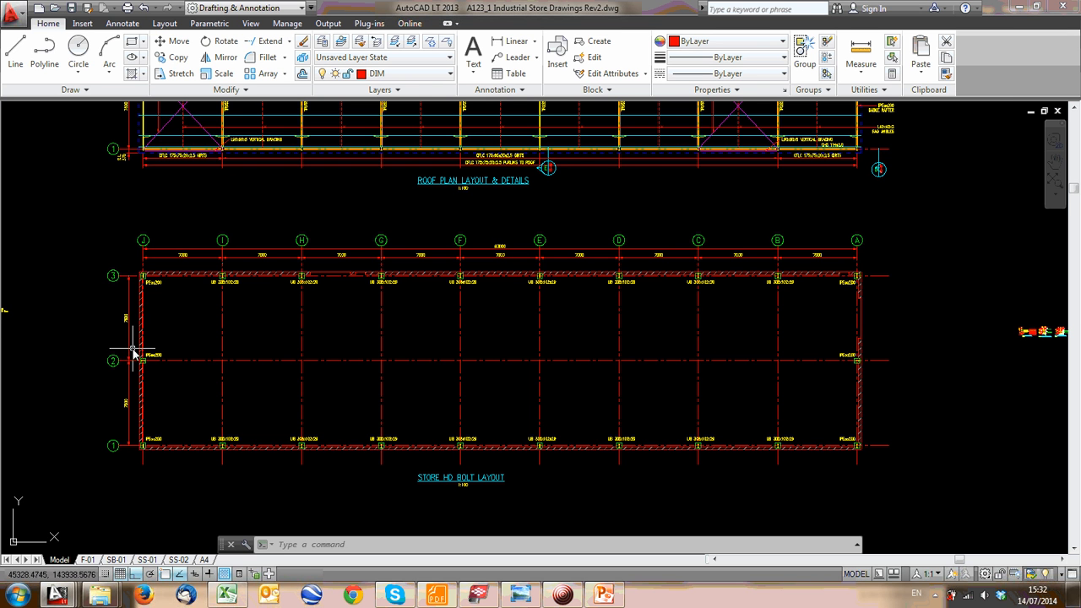
{"action": "mouse_move", "coordinate": [132, 360]}
{"action": "middle_mouse_down"}
{"action": "mouse_move", "coordinate": [236, 336]}
{"action": "mouse_move", "coordinate": [105, 364]}
{"action": "middle_mouse_up"}
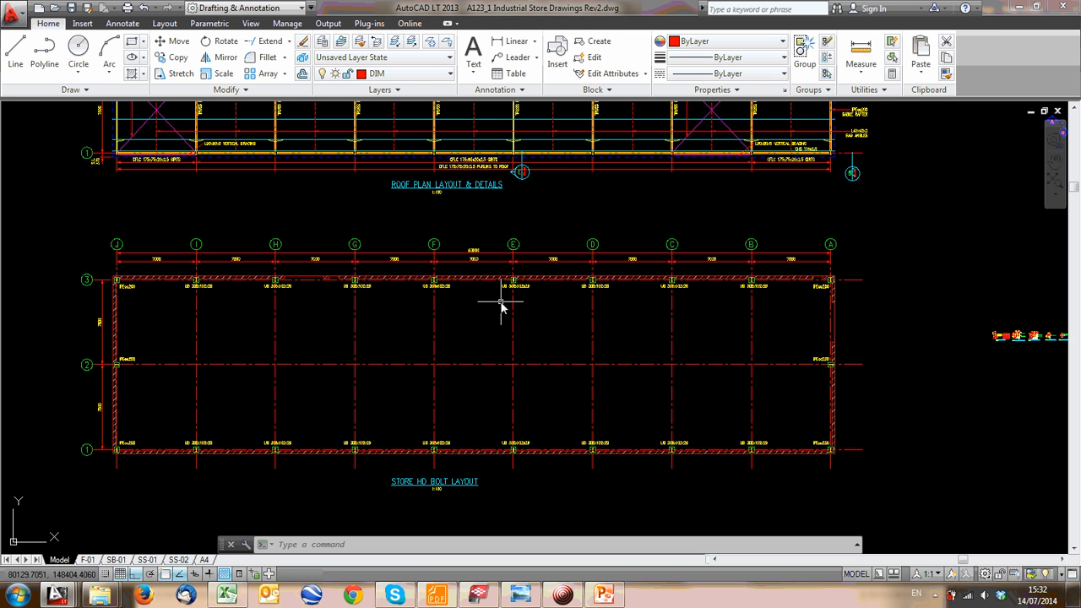
{"action": "middle_click_drag", "start_coordinate": [517, 297], "coordinate": [515, 311]}
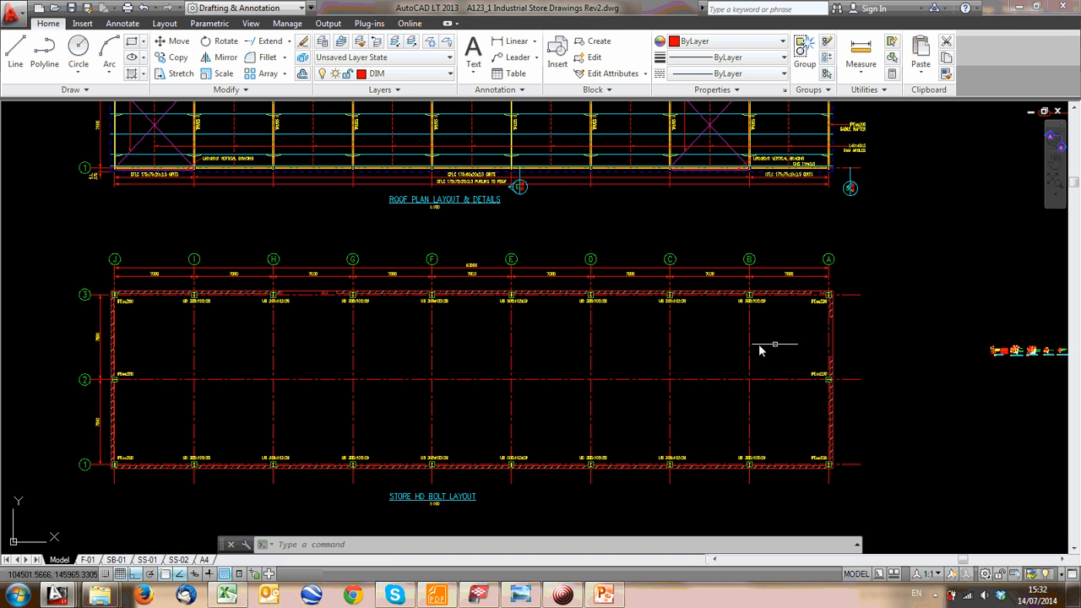
Inspect the column profiles and their labels along grid line 3 of the Store HD Bolt Layout up close
{"action": "scroll", "coordinate": [173, 297], "scroll_direction": "up", "scroll_amount": 10}
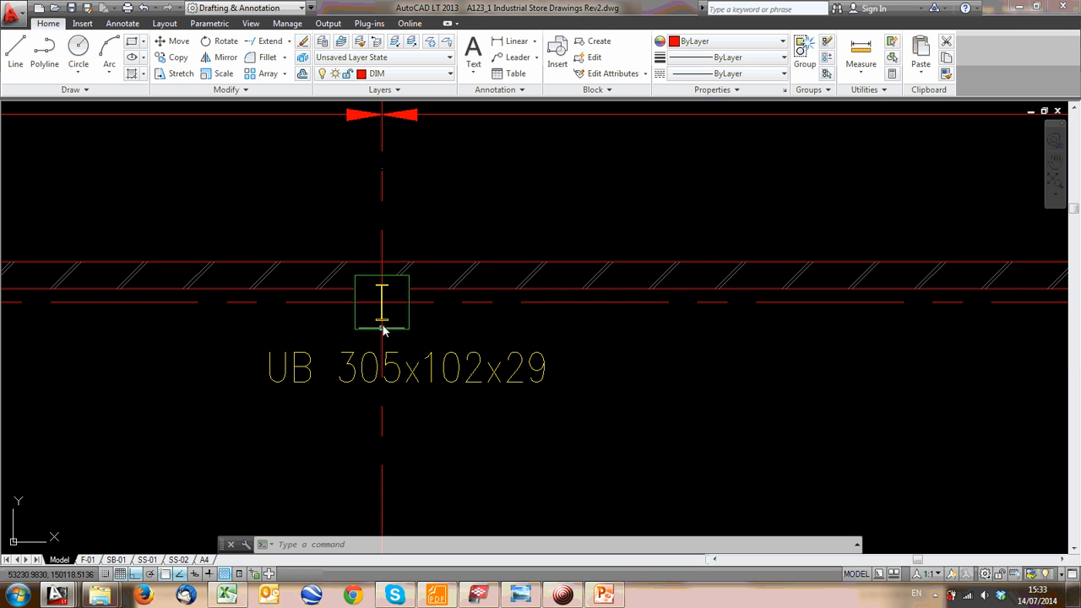
{"action": "scroll", "coordinate": [384, 304], "scroll_direction": "down", "scroll_amount": 8}
{"action": "scroll", "coordinate": [264, 304], "scroll_direction": "up", "scroll_amount": 8}
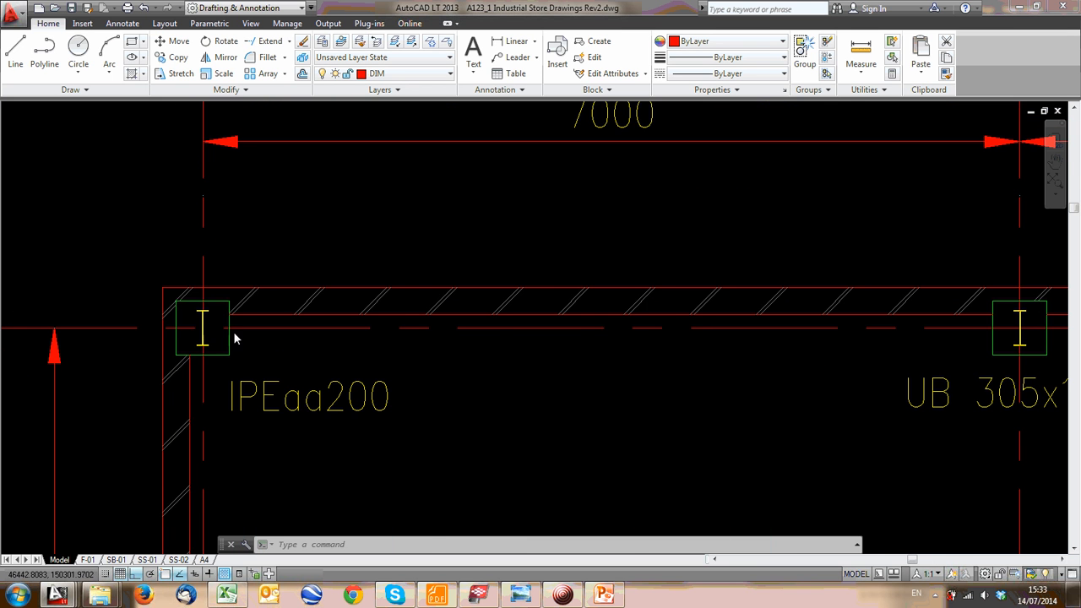
{"action": "scroll", "coordinate": [192, 337], "scroll_direction": "down", "scroll_amount": 6}
{"action": "scroll", "coordinate": [627, 302], "scroll_direction": "up", "scroll_amount": 8}
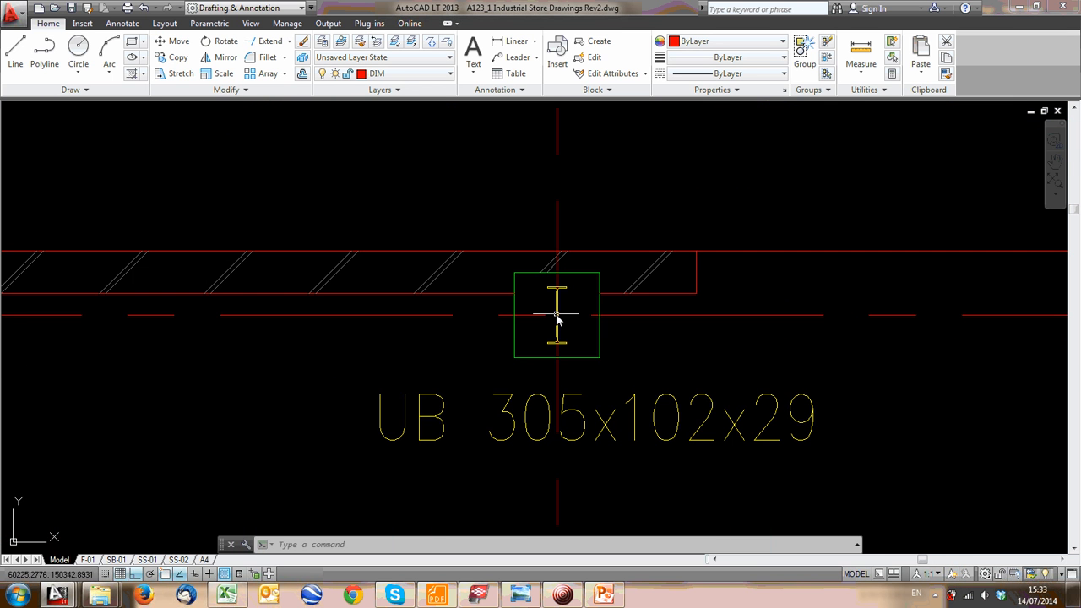
{"action": "scroll", "coordinate": [557, 316], "scroll_direction": "down", "scroll_amount": 6}
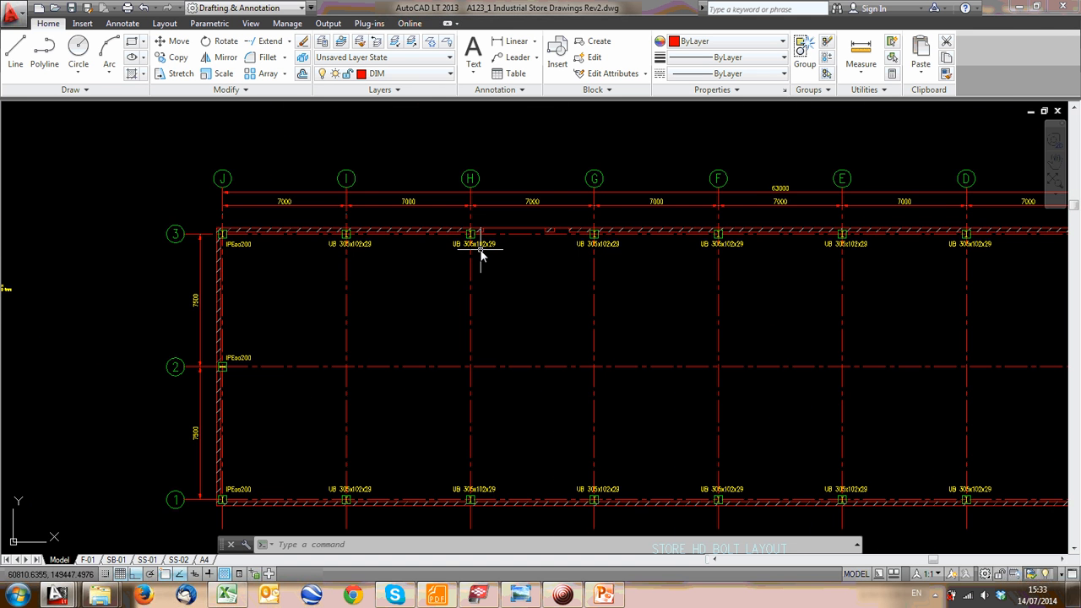
Examine the building's rectangular outline plan and end elevation, including their overall dimensions
{"action": "scroll", "coordinate": [477, 247], "scroll_direction": "down", "scroll_amount": 4}
{"action": "middle_click_drag", "start_coordinate": [465, 260], "coordinate": [483, 336]}
{"action": "middle_click_drag", "start_coordinate": [356, 308], "coordinate": [466, 313]}
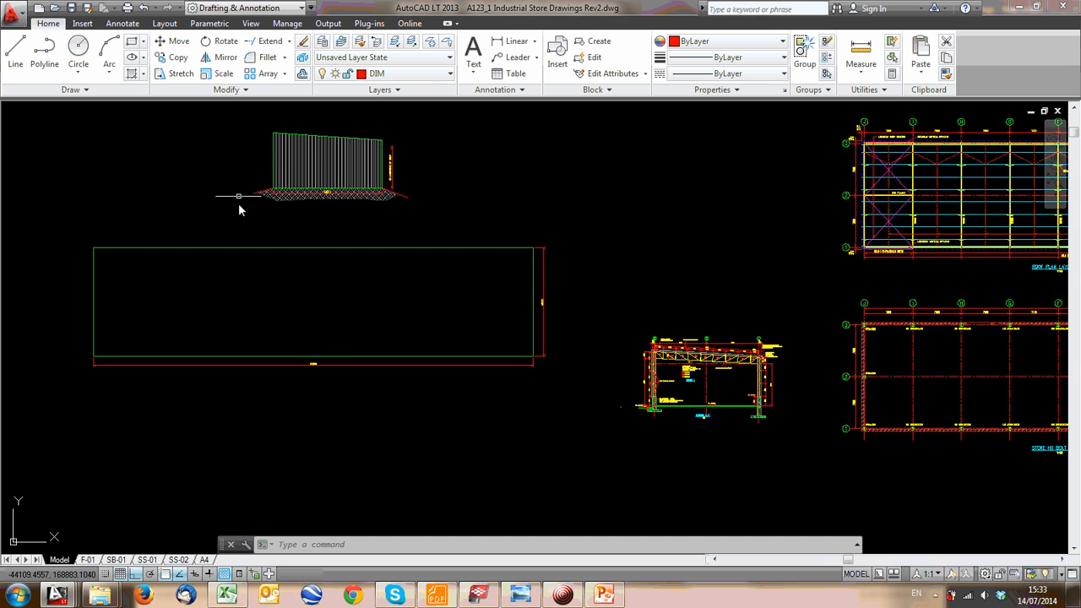
{"action": "middle_click_drag", "start_coordinate": [335, 268], "coordinate": [441, 261]}
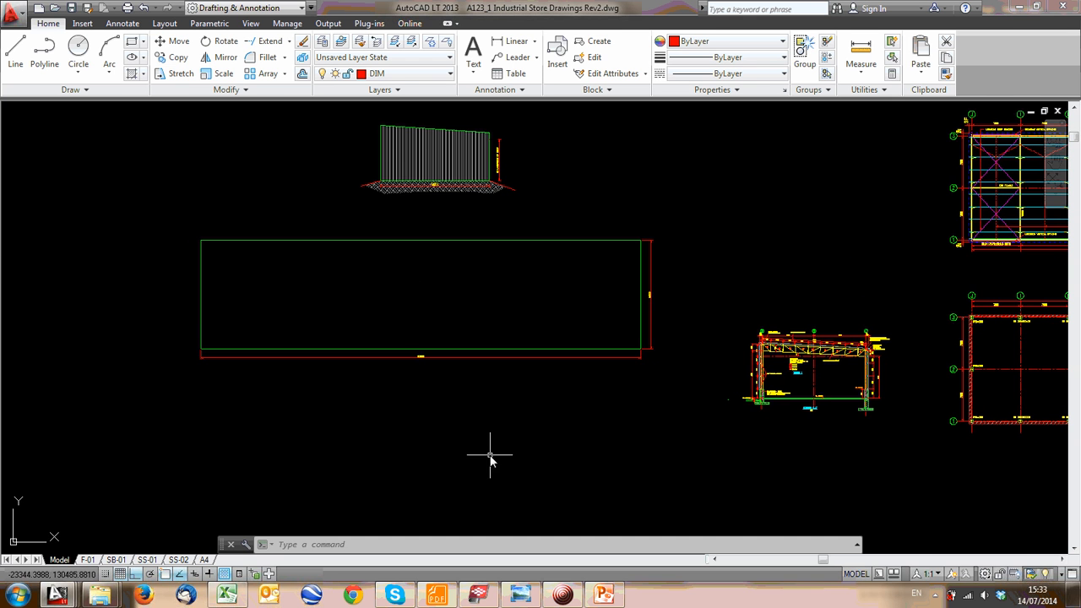
{"action": "scroll", "coordinate": [422, 374], "scroll_direction": "up", "scroll_amount": 8}
{"action": "scroll", "coordinate": [374, 290], "scroll_direction": "down", "scroll_amount": 3}
{"action": "middle_click_drag", "start_coordinate": [427, 301], "coordinate": [440, 353]}
{"action": "scroll", "coordinate": [441, 353], "scroll_direction": "up", "scroll_amount": 4}
{"action": "scroll", "coordinate": [423, 330], "scroll_direction": "down", "scroll_amount": 6}
{"action": "scroll", "coordinate": [487, 326], "scroll_direction": "up", "scroll_amount": 6}
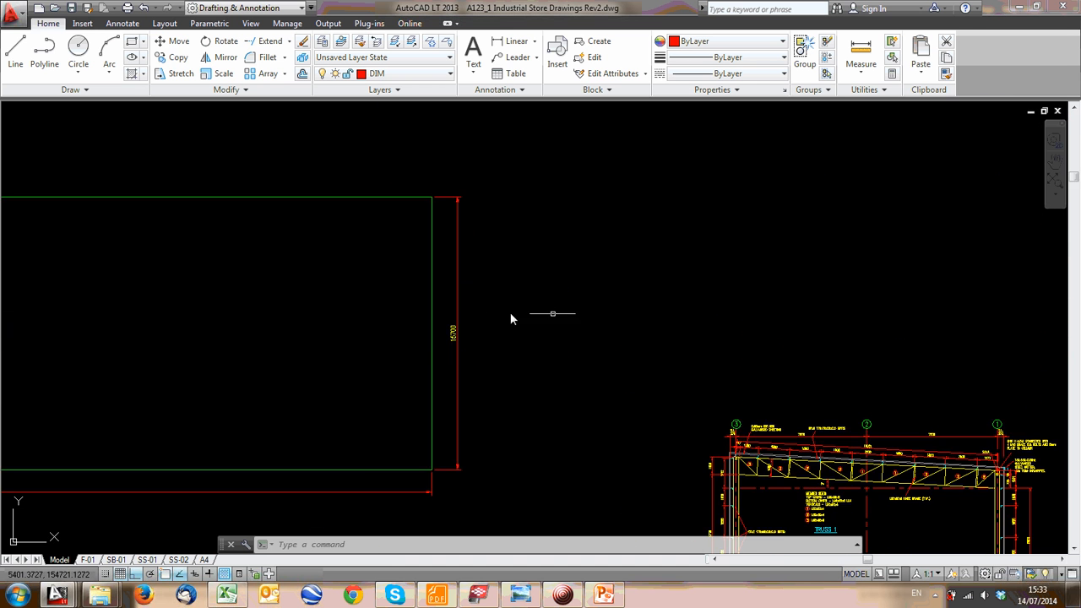
{"action": "scroll", "coordinate": [471, 327], "scroll_direction": "down", "scroll_amount": 6}
{"action": "scroll", "coordinate": [473, 334], "scroll_direction": "up", "scroll_amount": 6}
{"action": "scroll", "coordinate": [477, 342], "scroll_direction": "down", "scroll_amount": 6}
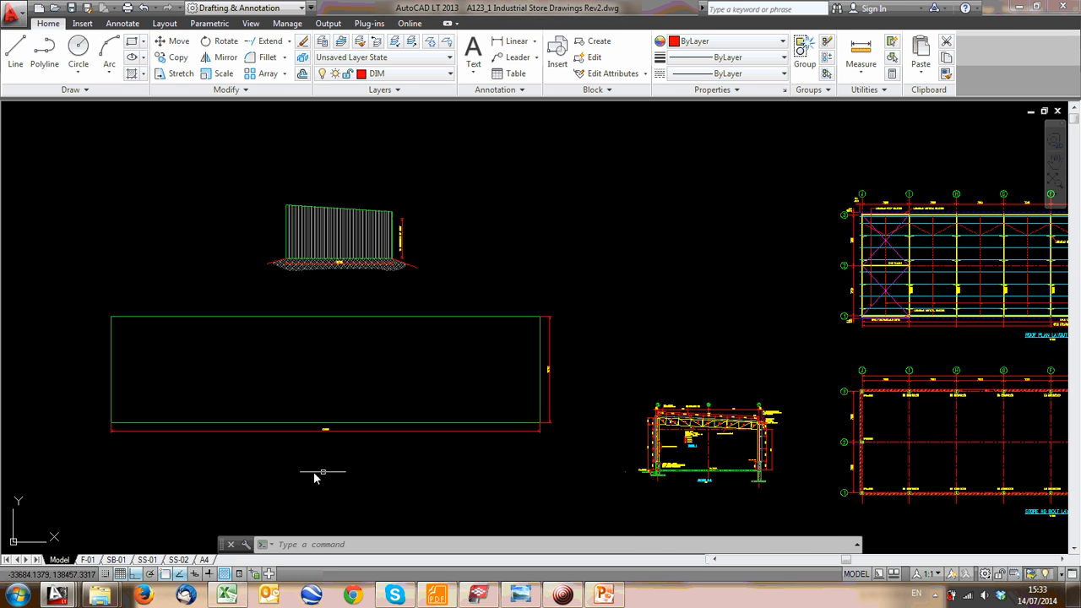
Switch to the New GOC RM Store drawing, open its A3 Protrait layout and examine the 6m high racking areas
{"action": "mouse_move", "coordinate": [58, 596]}
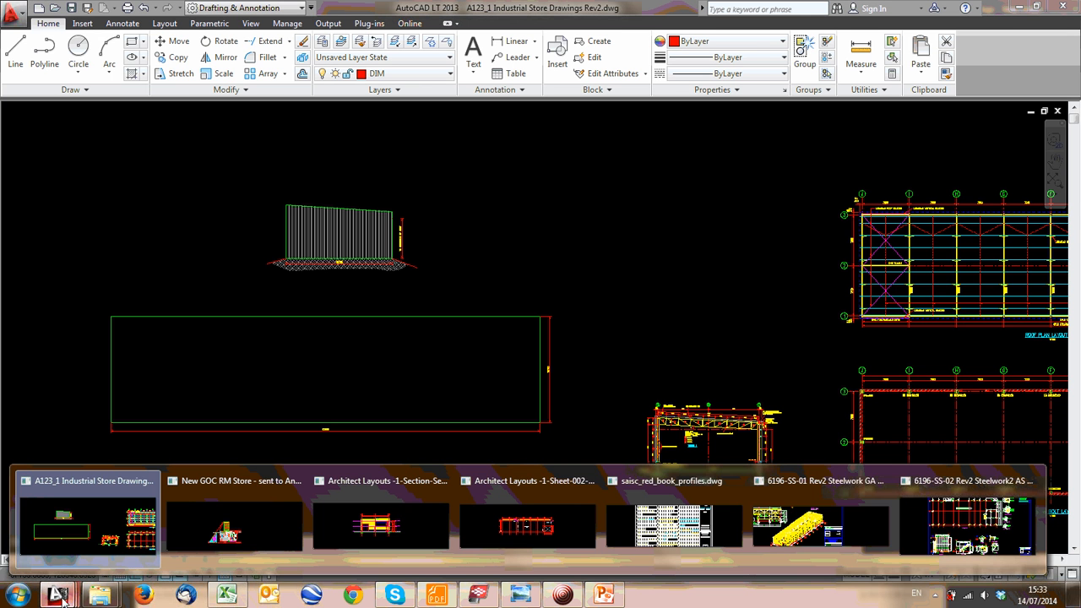
{"action": "left_click", "coordinate": [240, 527]}
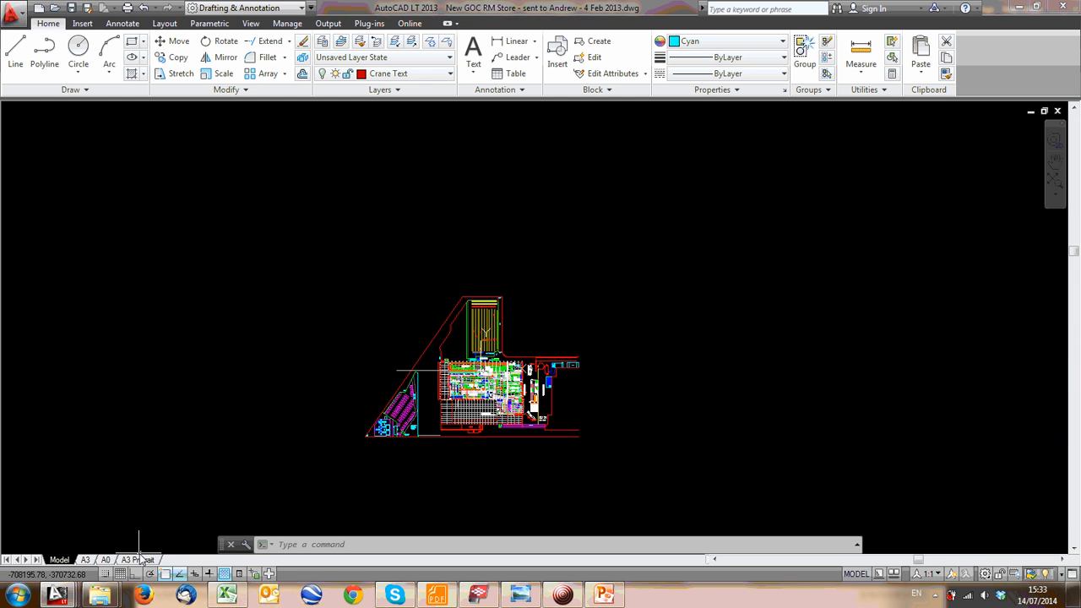
{"action": "left_click", "coordinate": [140, 560]}
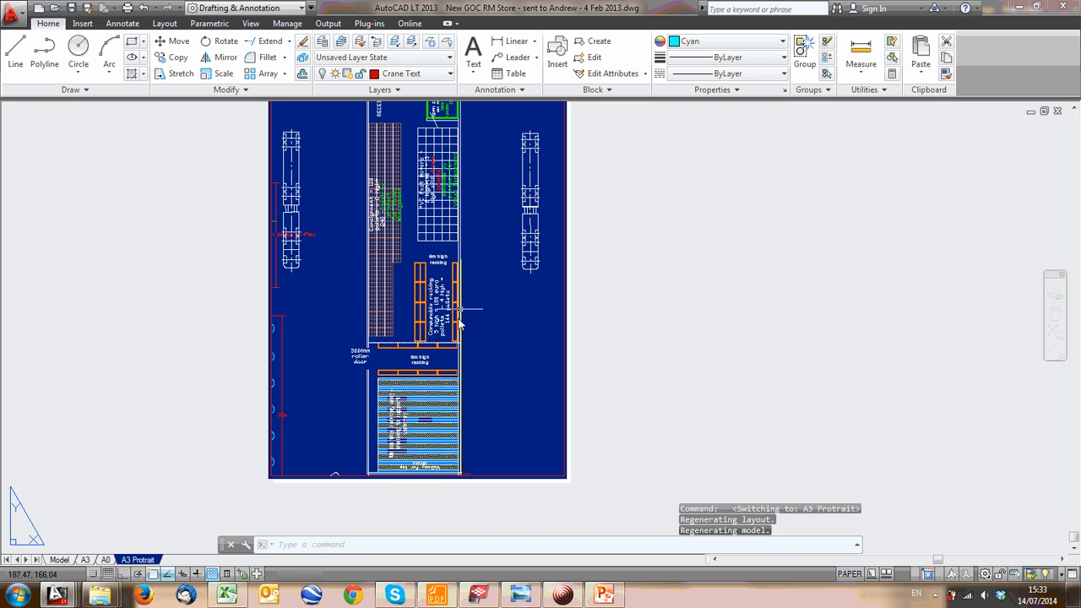
{"action": "scroll", "coordinate": [456, 281], "scroll_direction": "up", "scroll_amount": 6}
{"action": "scroll", "coordinate": [392, 207], "scroll_direction": "down", "scroll_amount": 3}
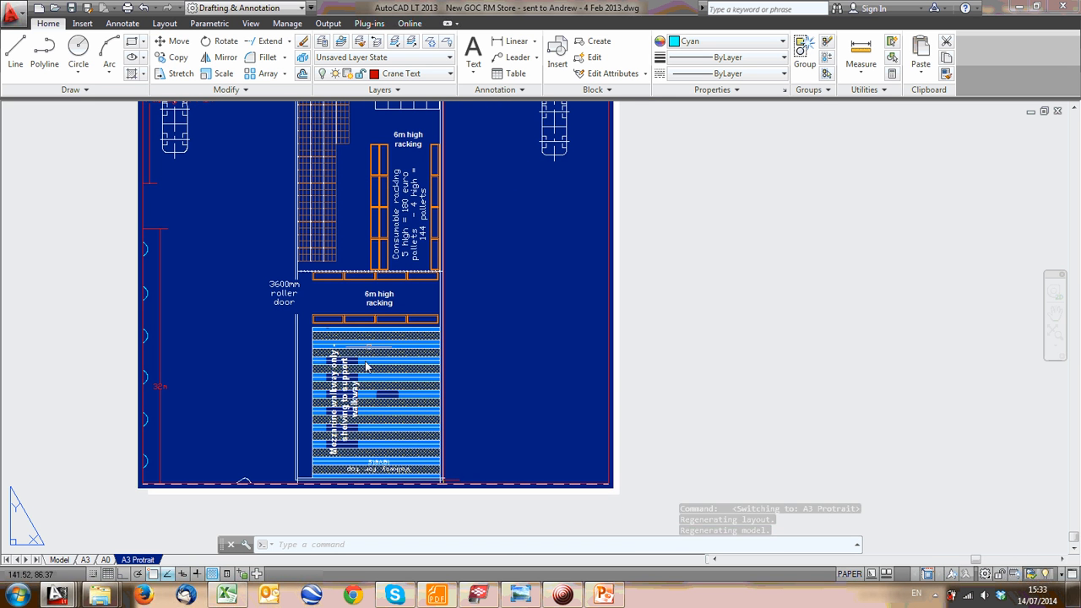
{"action": "scroll", "coordinate": [366, 278], "scroll_direction": "up", "scroll_amount": 6}
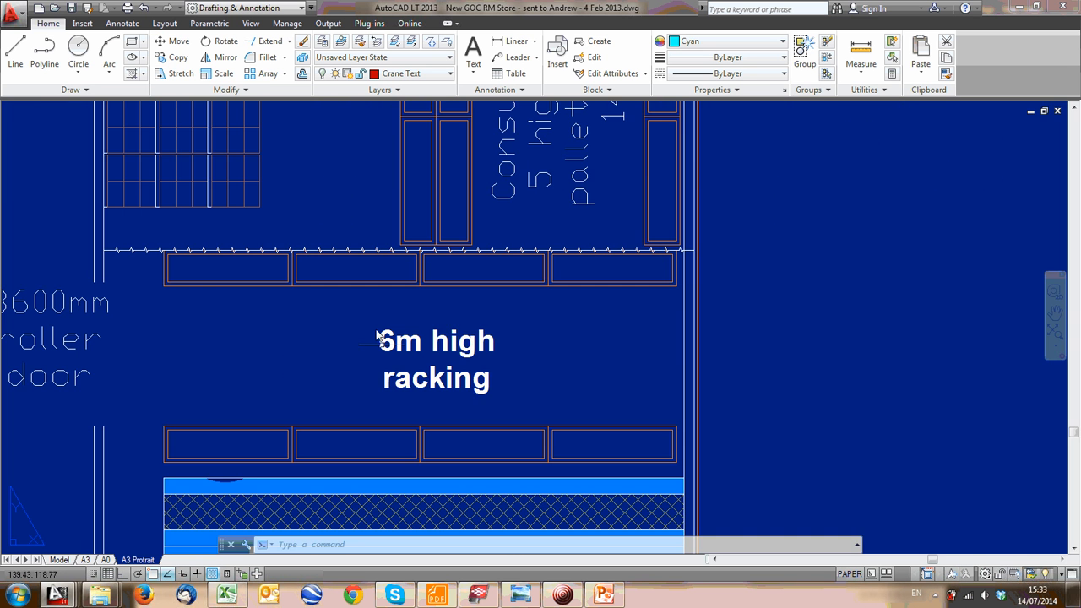
{"action": "scroll", "coordinate": [532, 327], "scroll_direction": "down", "scroll_amount": 4}
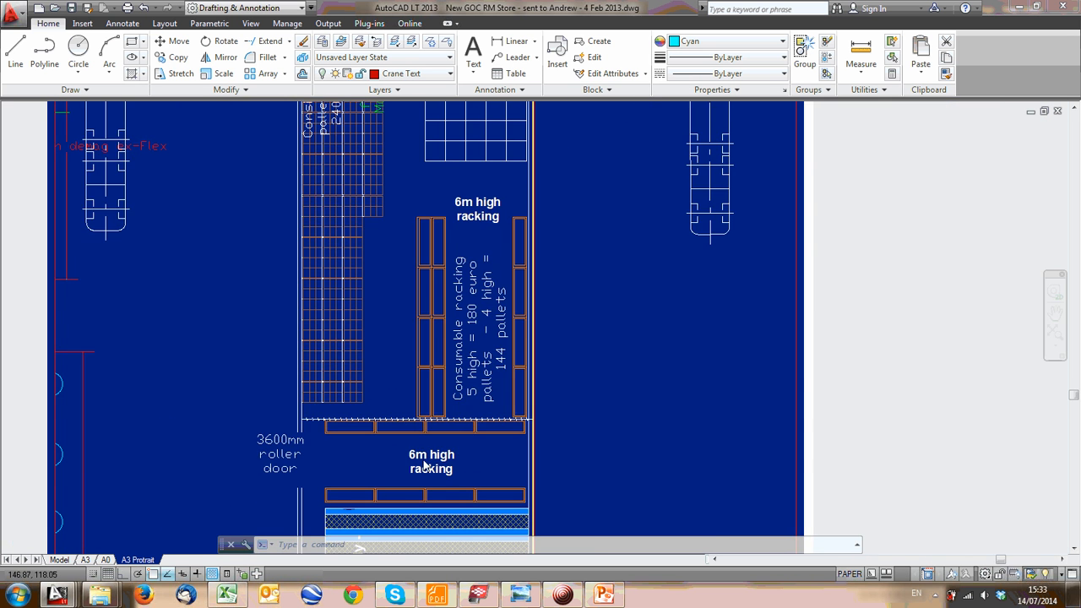
{"action": "scroll", "coordinate": [460, 469], "scroll_direction": "up", "scroll_amount": 4}
{"action": "scroll", "coordinate": [380, 413], "scroll_direction": "down", "scroll_amount": 4}
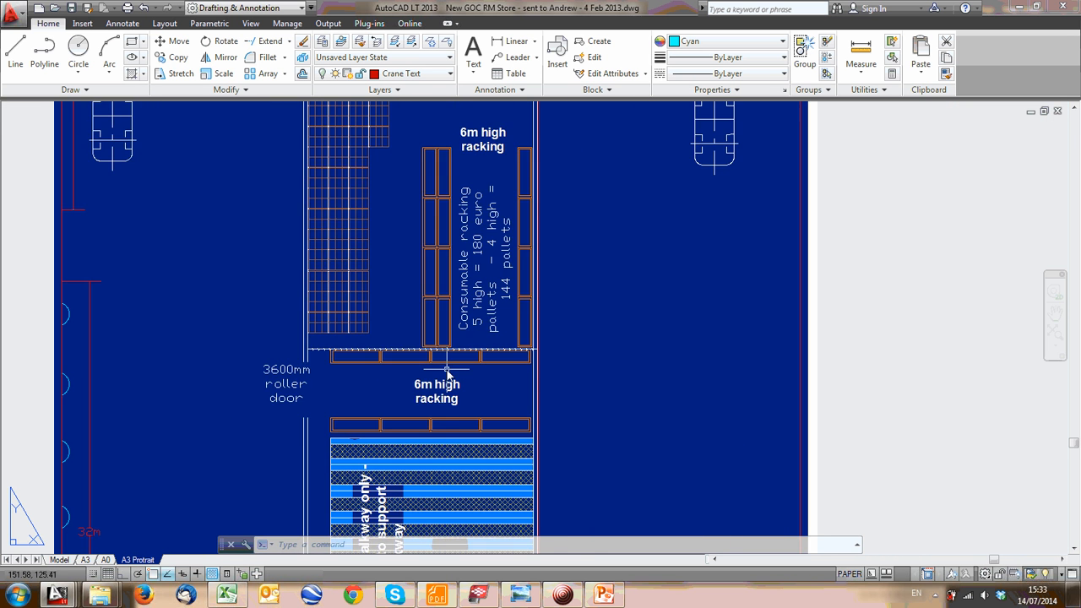
Examine the rest of the store layout, from the pallet storage to the receiving area and mezzanine office
{"action": "middle_click_drag", "start_coordinate": [446, 370], "coordinate": [451, 444]}
{"action": "middle_click_drag", "start_coordinate": [450, 237], "coordinate": [457, 456]}
{"action": "middle_click_drag", "start_coordinate": [495, 196], "coordinate": [484, 483]}
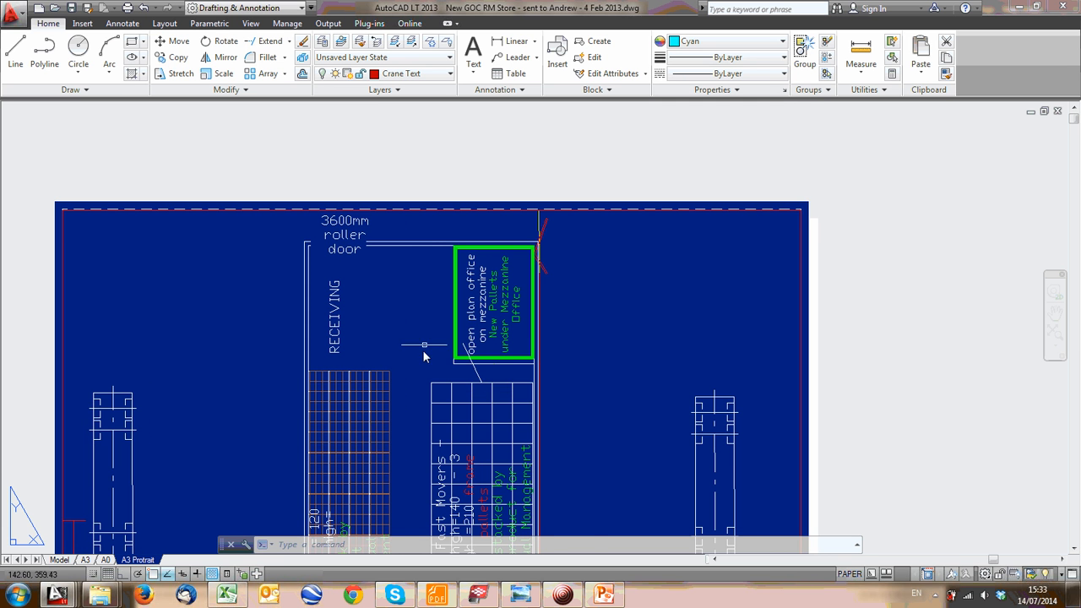
{"action": "scroll", "coordinate": [395, 277], "scroll_direction": "down", "scroll_amount": 2}
{"action": "middle_click_drag", "start_coordinate": [526, 343], "coordinate": [561, 233]}
{"action": "middle_click_drag", "start_coordinate": [449, 456], "coordinate": [417, 361]}
Return to the A123_1 Industrial Store Drawings file and review the truss section, building outline, roof plan and HD bolt layout
{"action": "mouse_move", "coordinate": [58, 595]}
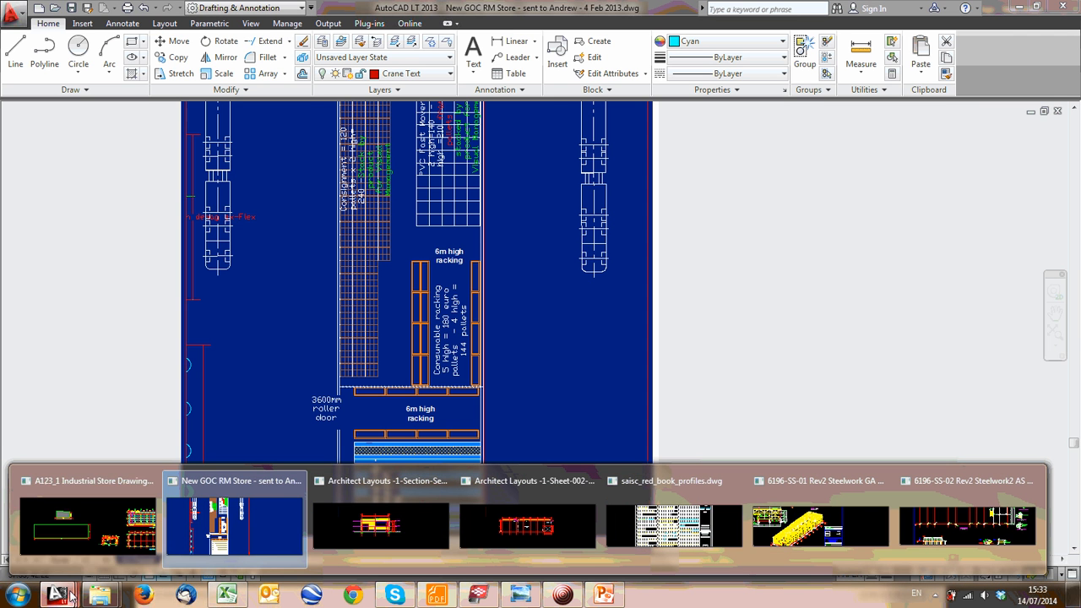
{"action": "left_click", "coordinate": [103, 521]}
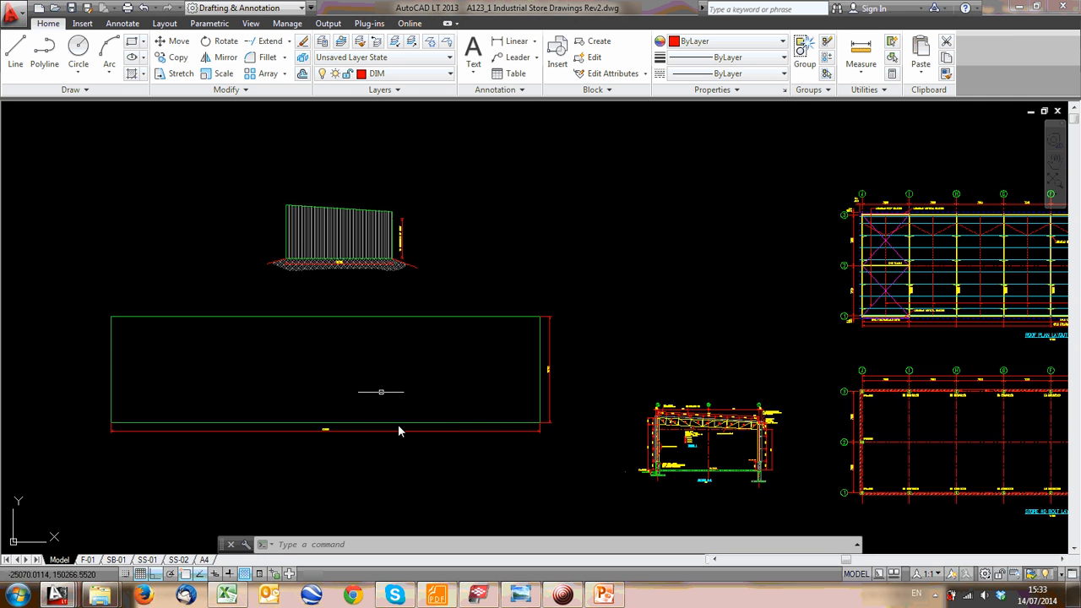
{"action": "scroll", "coordinate": [790, 467], "scroll_direction": "up", "scroll_amount": 2}
{"action": "middle_click_drag", "start_coordinate": [790, 467], "coordinate": [598, 384]}
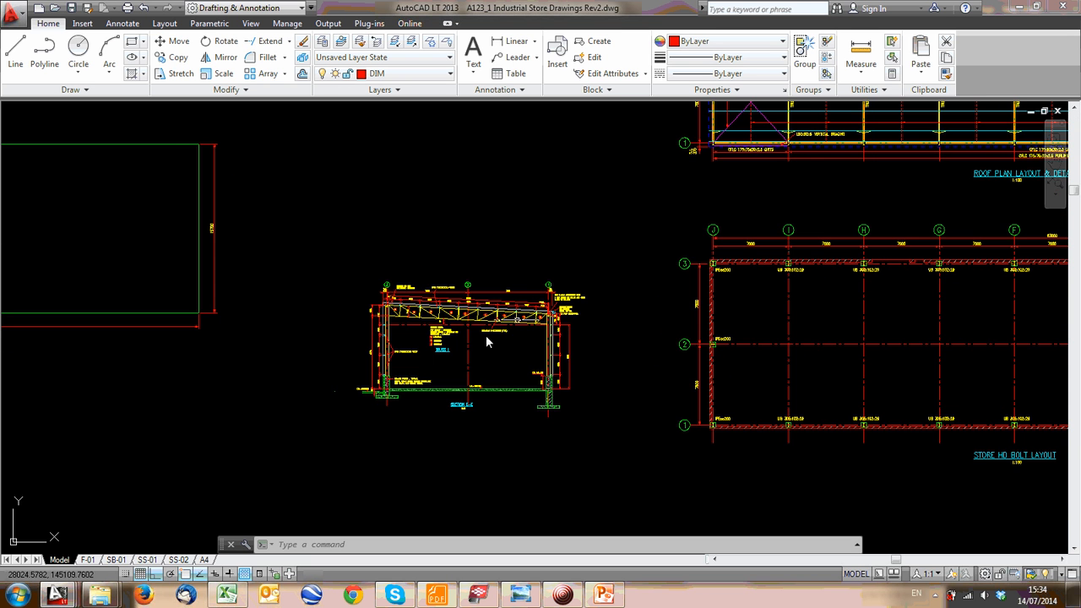
{"action": "mouse_move", "coordinate": [275, 365]}
{"action": "middle_mouse_down"}
{"action": "mouse_move", "coordinate": [444, 381]}
{"action": "mouse_move", "coordinate": [626, 453]}
{"action": "middle_mouse_up"}
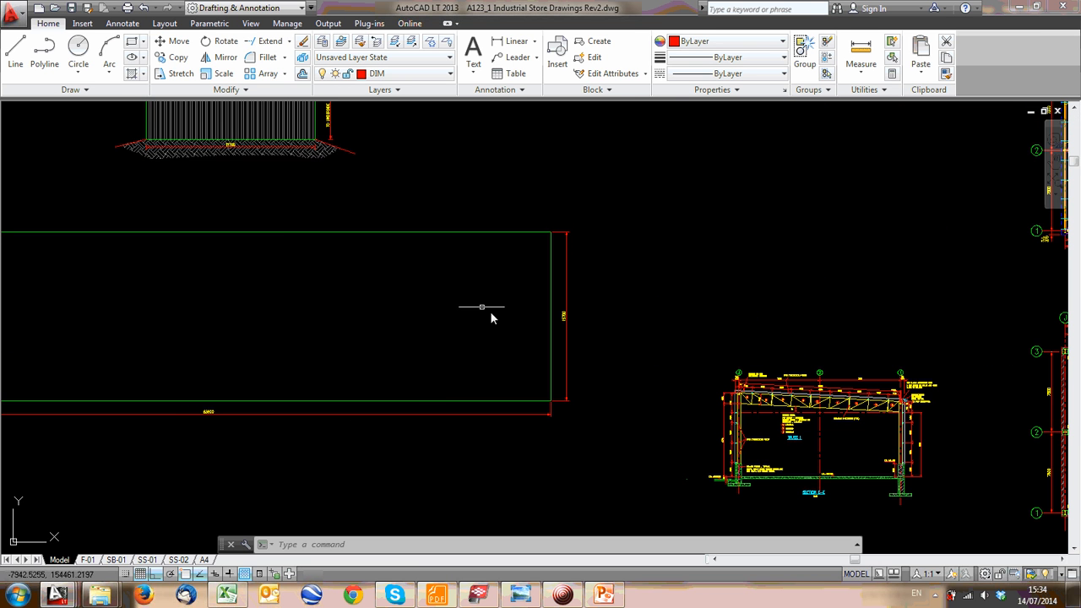
{"action": "middle_click_drag", "start_coordinate": [161, 295], "coordinate": [495, 349]}
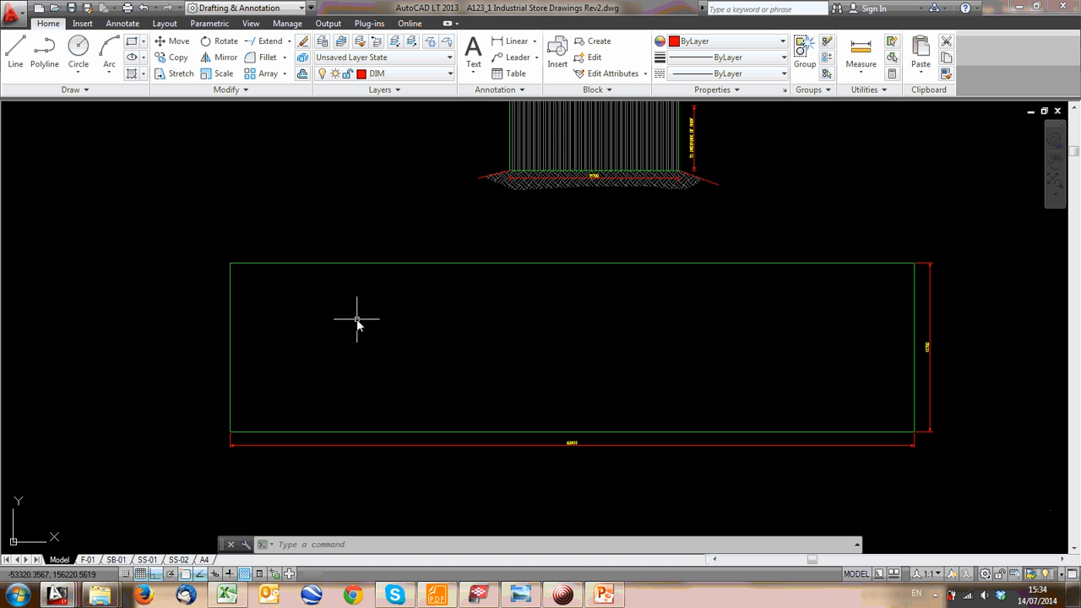
{"action": "middle_click_drag", "start_coordinate": [313, 331], "coordinate": [51, 330]}
{"action": "scroll", "coordinate": [440, 340], "scroll_direction": "down", "scroll_amount": 2}
{"action": "middle_click_drag", "start_coordinate": [439, 340], "coordinate": [309, 341]}
{"action": "middle_click_drag", "start_coordinate": [699, 453], "coordinate": [429, 397]}
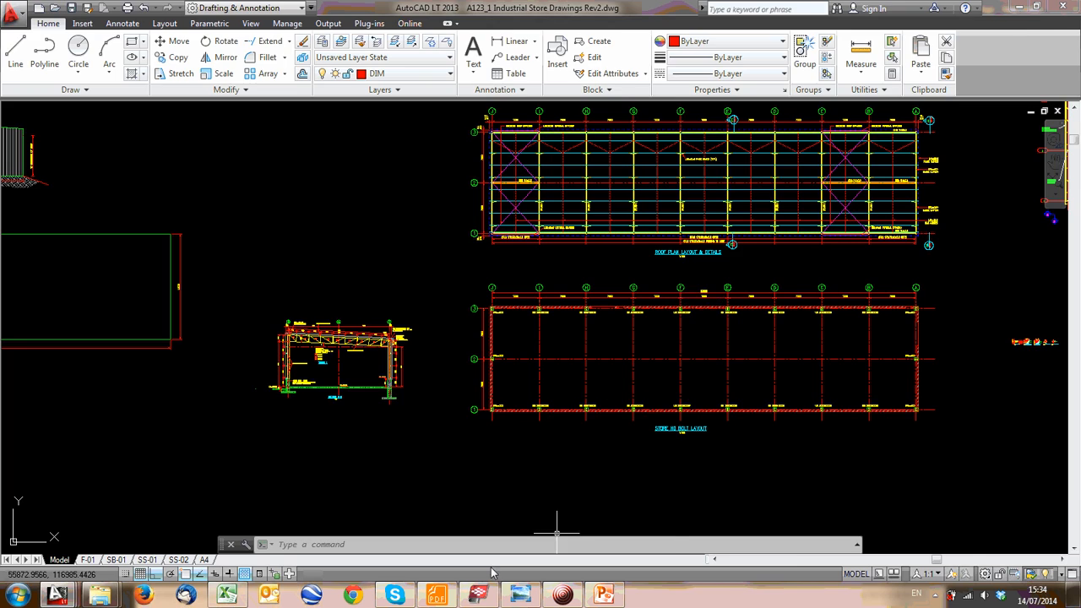
Switch to Tekla BIMsight and examine the 3D steel model's trusses, purlins, bracing and column bases
{"action": "left_click", "coordinate": [481, 591]}
{"action": "middle_click_drag", "start_coordinate": [363, 313], "coordinate": [507, 280]}
{"action": "left_click_drag", "start_coordinate": [507, 279], "coordinate": [781, 274]}
{"action": "middle_click_drag", "start_coordinate": [254, 286], "coordinate": [517, 293]}
{"action": "left_click_drag", "start_coordinate": [516, 306], "coordinate": [527, 350]}
{"action": "scroll", "coordinate": [476, 241], "scroll_direction": "up", "scroll_amount": 2}
{"action": "left_click_drag", "start_coordinate": [444, 273], "coordinate": [428, 290]}
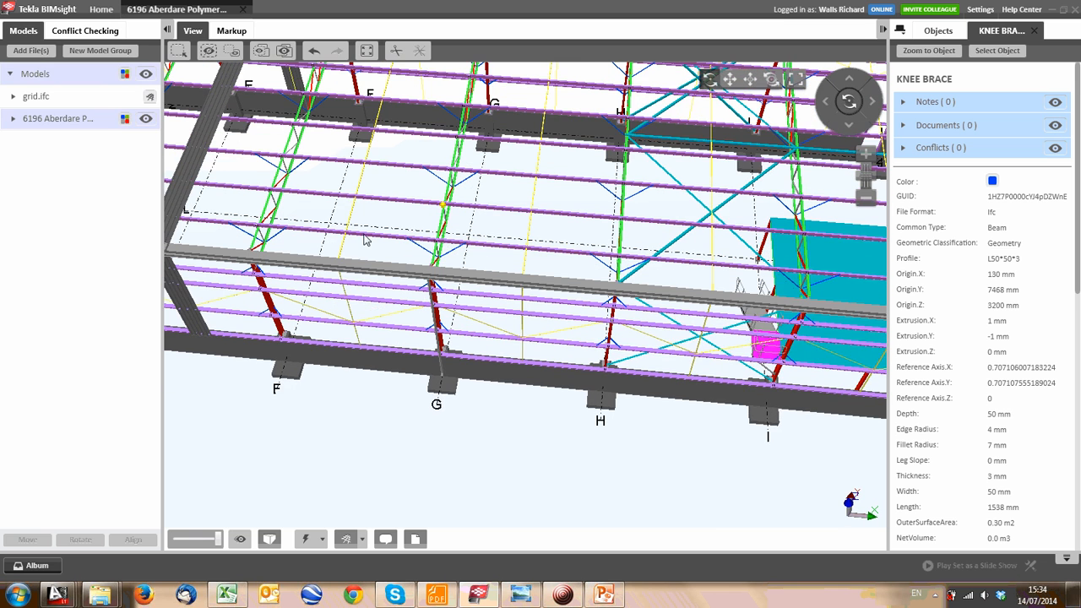
Examine the side wall girts, columns, knee braces and eaves members around grids C to H in the 3D model
{"action": "middle_click_drag", "start_coordinate": [309, 222], "coordinate": [447, 230]}
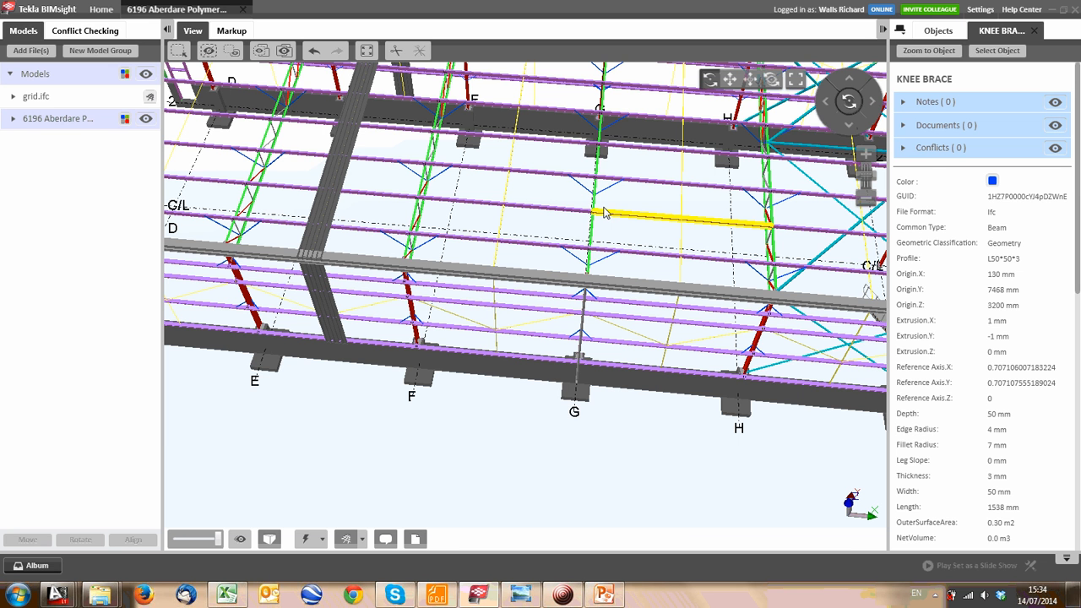
{"action": "left_click_drag", "start_coordinate": [583, 284], "coordinate": [523, 245]}
{"action": "middle_click_drag", "start_coordinate": [531, 199], "coordinate": [567, 158]}
{"action": "left_click_drag", "start_coordinate": [568, 160], "coordinate": [608, 237]}
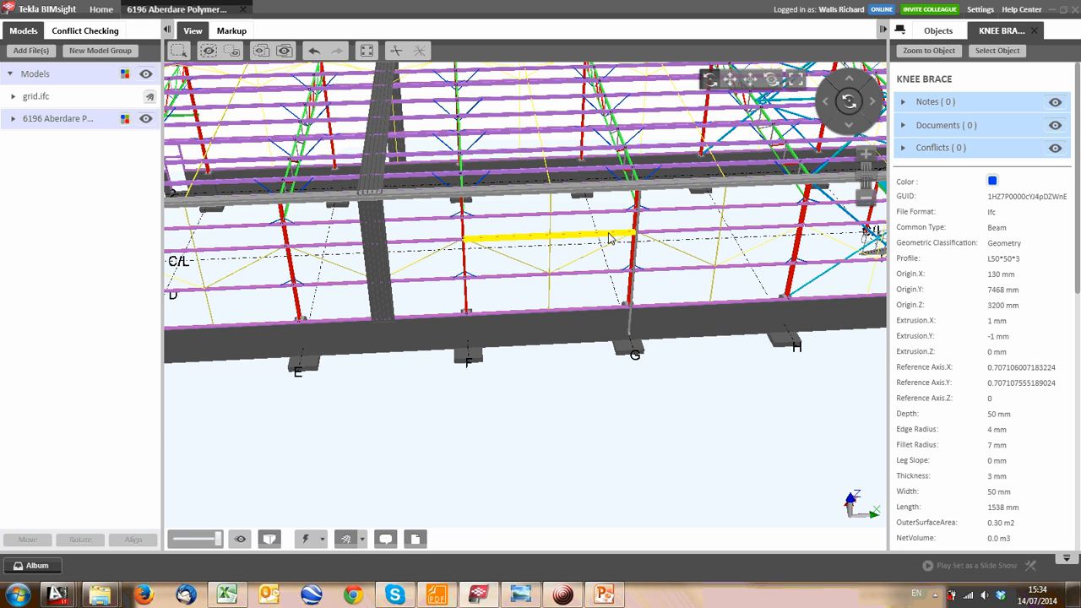
{"action": "scroll", "coordinate": [609, 239], "scroll_direction": "up", "scroll_amount": 3}
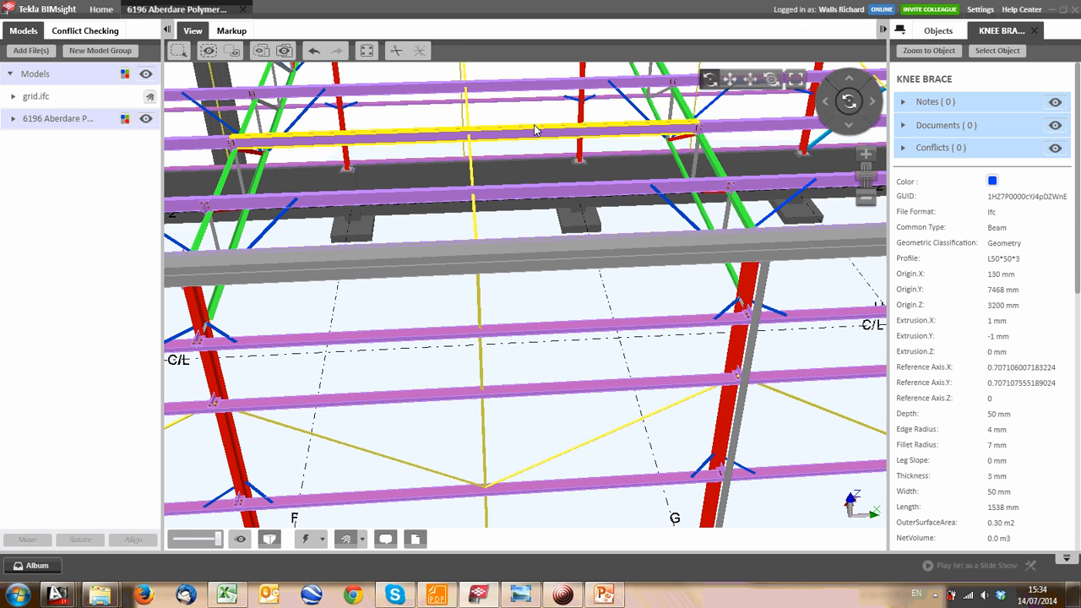
{"action": "scroll", "coordinate": [625, 227], "scroll_direction": "down", "scroll_amount": 3}
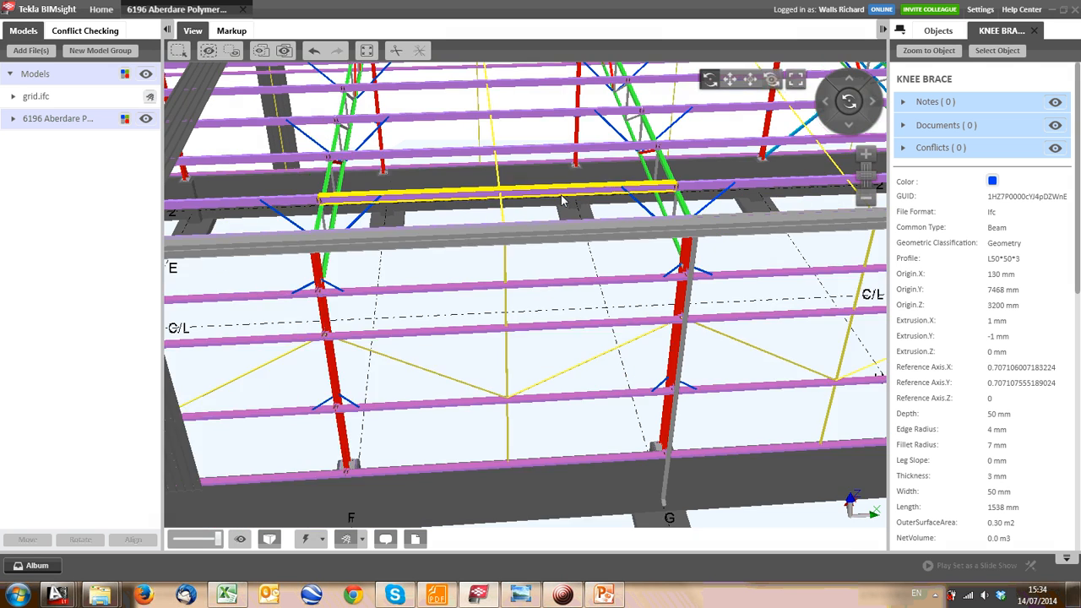
{"action": "scroll", "coordinate": [675, 245], "scroll_direction": "down", "scroll_amount": 2}
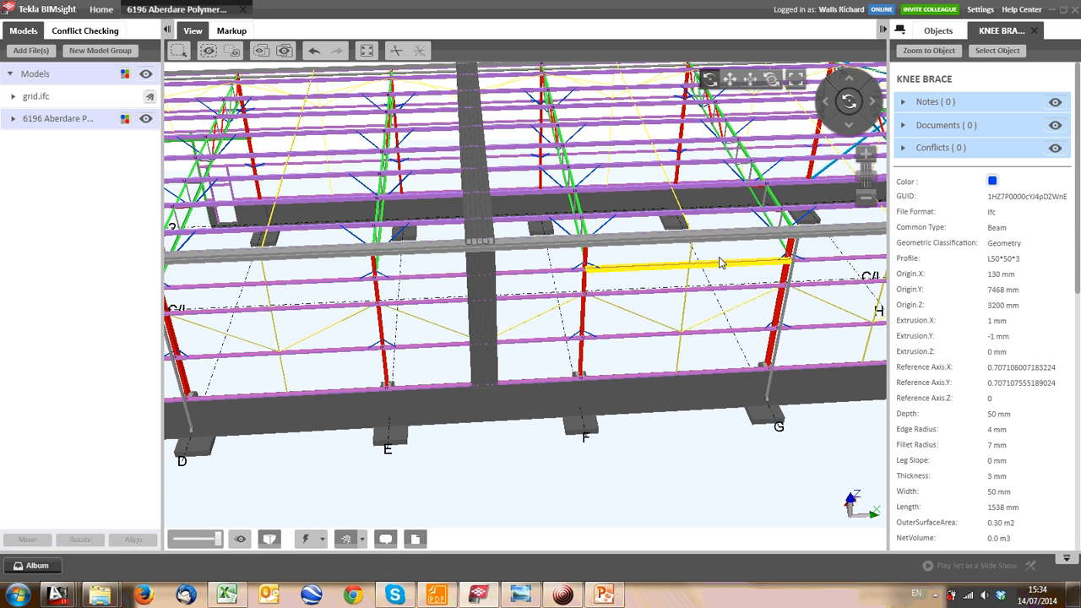
{"action": "scroll", "coordinate": [720, 263], "scroll_direction": "down", "scroll_amount": 6}
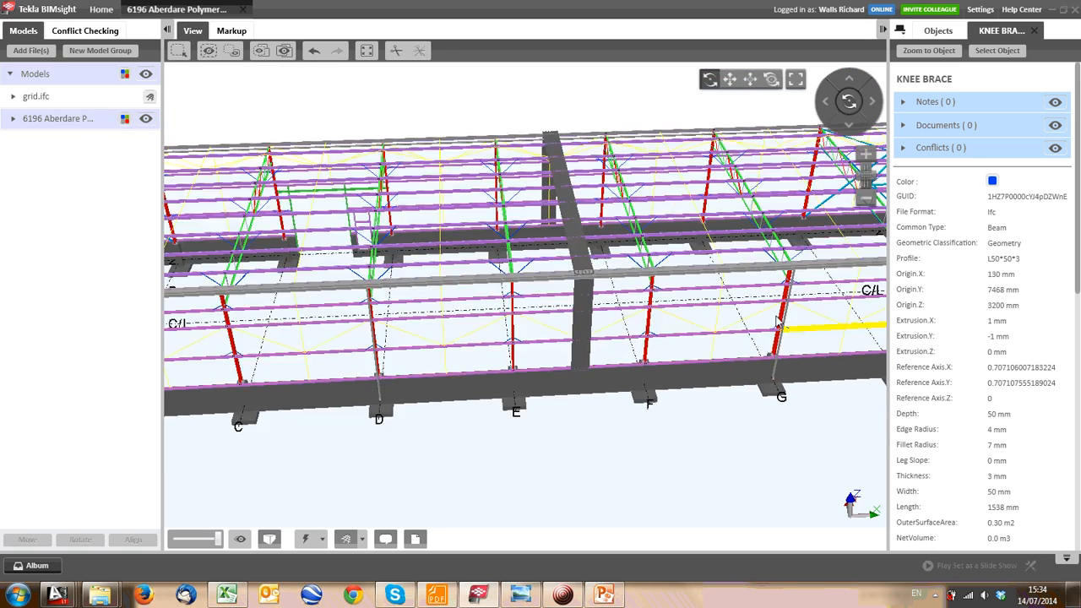
{"action": "left_click_drag", "start_coordinate": [643, 293], "coordinate": [697, 386]}
{"action": "scroll", "coordinate": [669, 273], "scroll_direction": "up", "scroll_amount": 4}
{"action": "left_click_drag", "start_coordinate": [639, 259], "coordinate": [697, 240]}
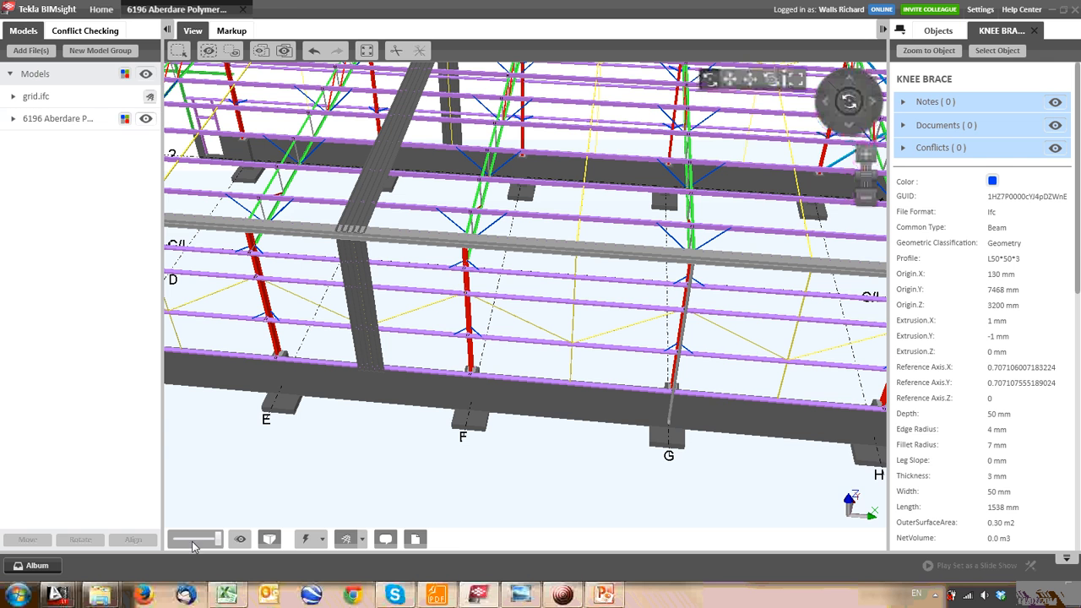
Switch to the A123_1 Industrial Store Drawings in AutoCAD and examine the column grid on the Store HD Bolt Layout
{"action": "mouse_move", "coordinate": [59, 593]}
{"action": "left_click", "coordinate": [66, 540]}
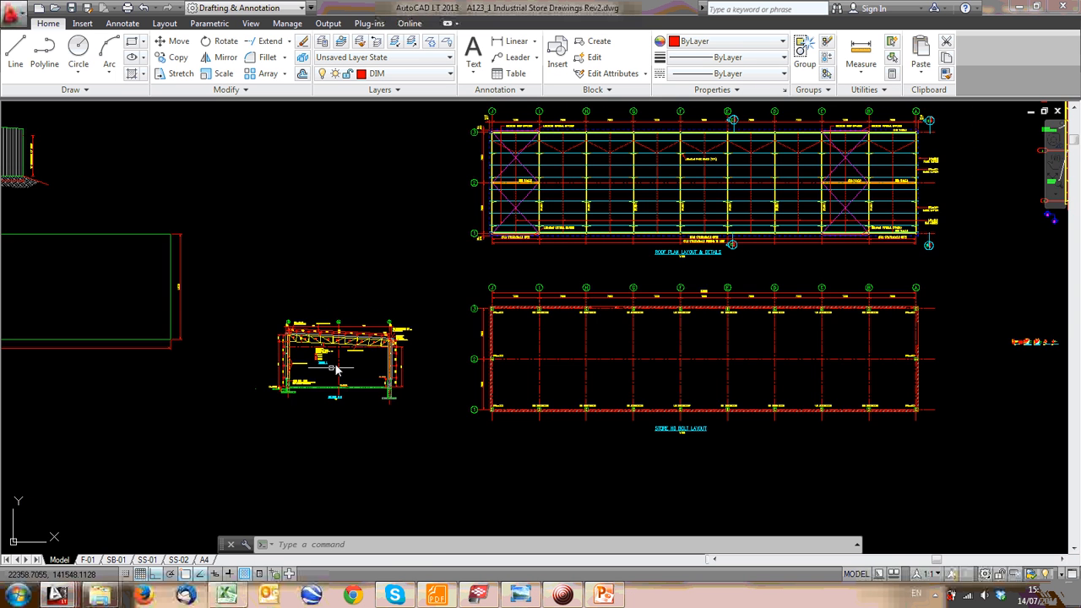
{"action": "scroll", "coordinate": [282, 357], "scroll_direction": "up", "scroll_amount": 10}
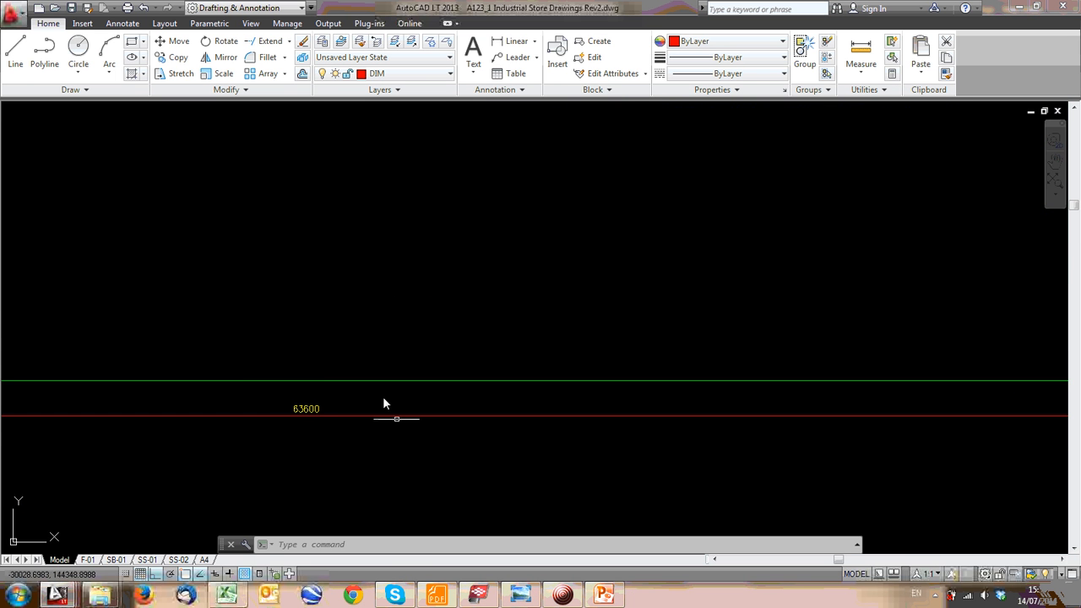
{"action": "scroll", "coordinate": [429, 416], "scroll_direction": "down", "scroll_amount": 5}
{"action": "middle_click_drag", "start_coordinate": [928, 413], "coordinate": [541, 331]}
{"action": "middle_click_drag", "start_coordinate": [671, 316], "coordinate": [316, 316]}
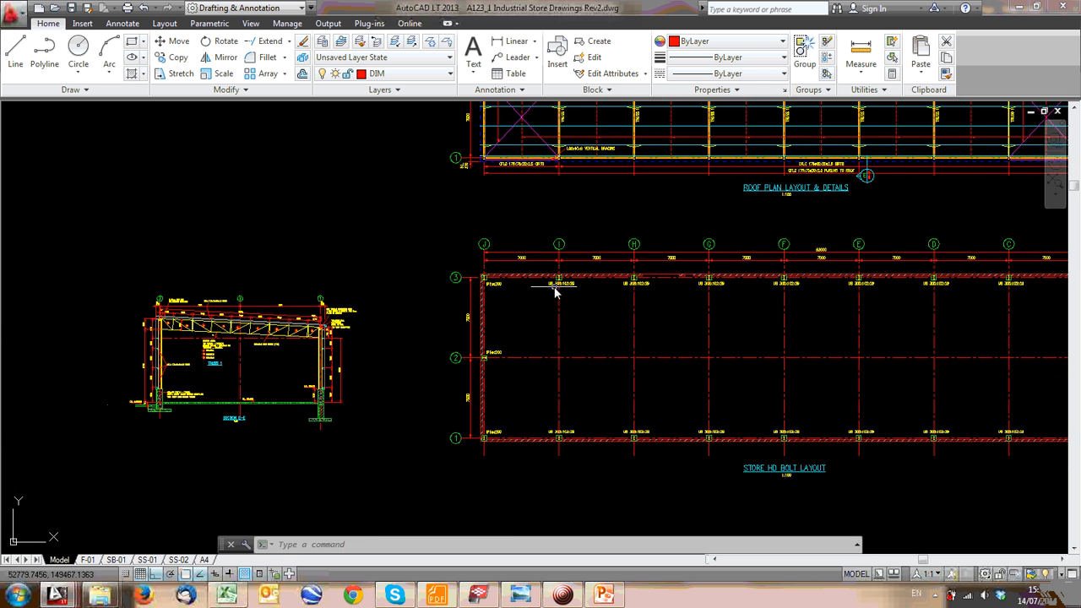
{"action": "scroll", "coordinate": [561, 283], "scroll_direction": "up", "scroll_amount": 4}
{"action": "mouse_move", "coordinate": [865, 266]}
{"action": "middle_mouse_down"}
{"action": "mouse_move", "coordinate": [406, 295]}
{"action": "mouse_move", "coordinate": [282, 275]}
{"action": "middle_mouse_up"}
{"action": "middle_click_drag", "start_coordinate": [722, 281], "coordinate": [438, 286]}
{"action": "scroll", "coordinate": [529, 313], "scroll_direction": "down", "scroll_amount": 6}
Examine Section E-E along the grid 3 column, from the CFLC 175x65x20x2.5 girts down to the 460x460 plinth
{"action": "middle_click_drag", "start_coordinate": [91, 316], "coordinate": [555, 311]}
{"action": "scroll", "coordinate": [422, 380], "scroll_direction": "up", "scroll_amount": 5}
{"action": "scroll", "coordinate": [405, 306], "scroll_direction": "up", "scroll_amount": 2}
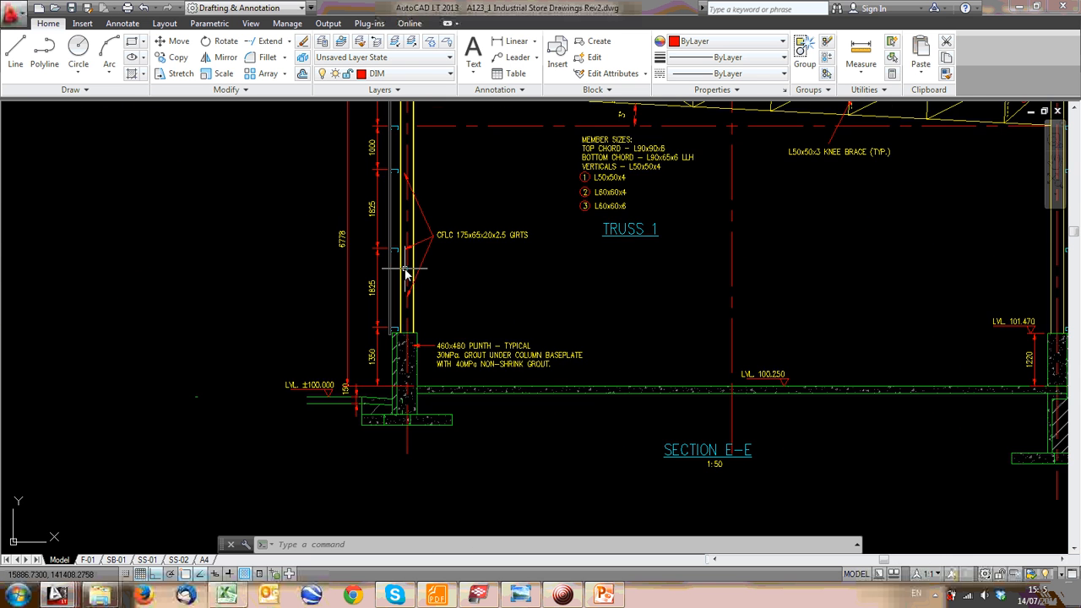
{"action": "scroll", "coordinate": [461, 338], "scroll_direction": "down", "scroll_amount": 2}
{"action": "scroll", "coordinate": [426, 274], "scroll_direction": "down", "scroll_amount": 2}
{"action": "middle_click_drag", "start_coordinate": [460, 271], "coordinate": [635, 300]}
{"action": "middle_click_drag", "start_coordinate": [419, 265], "coordinate": [477, 371]}
{"action": "scroll", "coordinate": [533, 347], "scroll_direction": "up", "scroll_amount": 2}
{"action": "scroll", "coordinate": [544, 417], "scroll_direction": "up", "scroll_amount": 2}
{"action": "scroll", "coordinate": [544, 417], "scroll_direction": "up", "scroll_amount": 4}
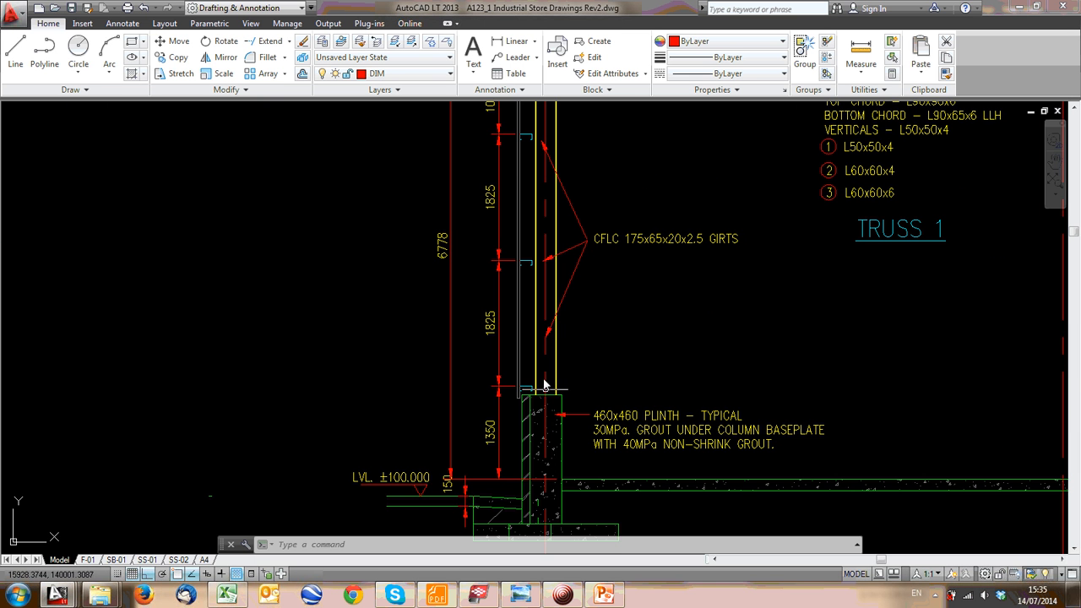
{"action": "middle_click_drag", "start_coordinate": [549, 425], "coordinate": [525, 331]}
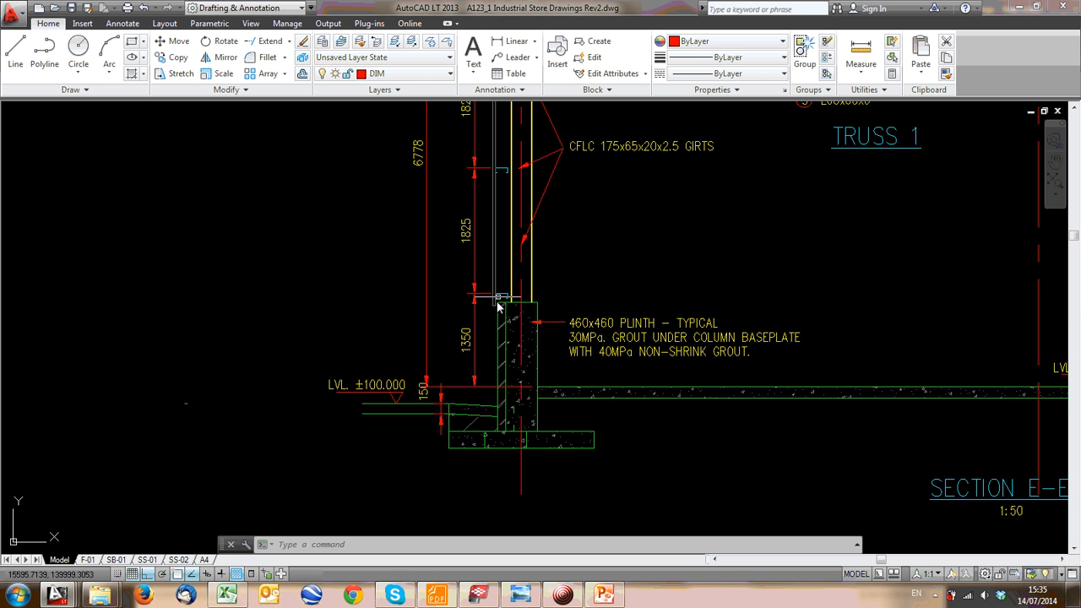
Examine the lowest girt above the plinth and the girt spacing up to Truss 1 in Section E-E
{"action": "middle_click_drag", "start_coordinate": [496, 302], "coordinate": [740, 388]}
{"action": "middle_click_drag", "start_coordinate": [270, 279], "coordinate": [710, 467]}
{"action": "middle_click_drag", "start_coordinate": [287, 249], "coordinate": [694, 406]}
{"action": "scroll", "coordinate": [492, 353], "scroll_direction": "down", "scroll_amount": 5}
{"action": "scroll", "coordinate": [610, 397], "scroll_direction": "up", "scroll_amount": 6}
{"action": "scroll", "coordinate": [530, 332], "scroll_direction": "up", "scroll_amount": 4}
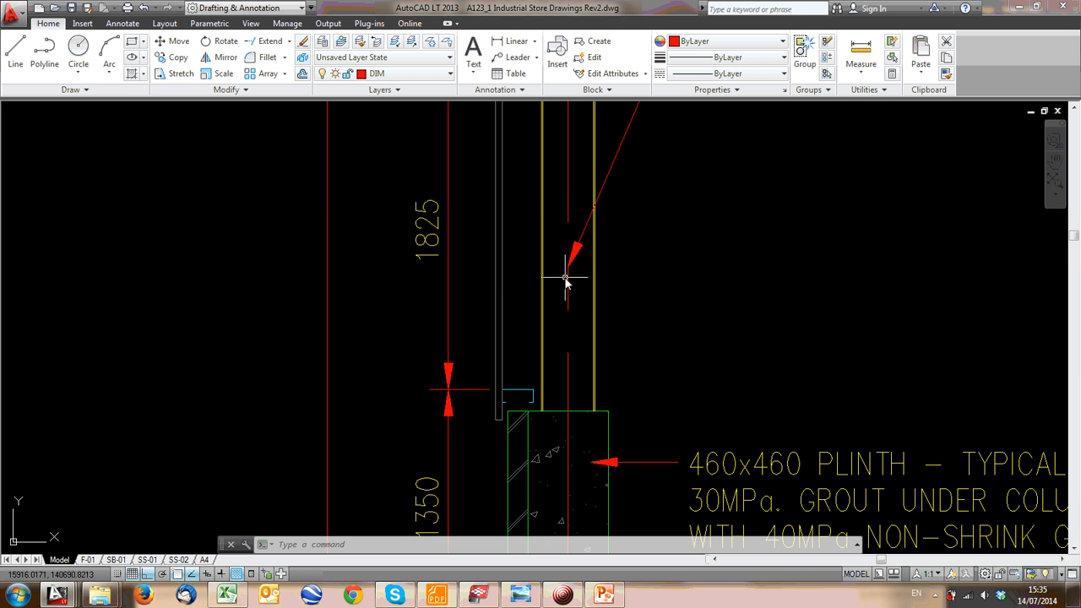
{"action": "scroll", "coordinate": [564, 287], "scroll_direction": "down", "scroll_amount": 5}
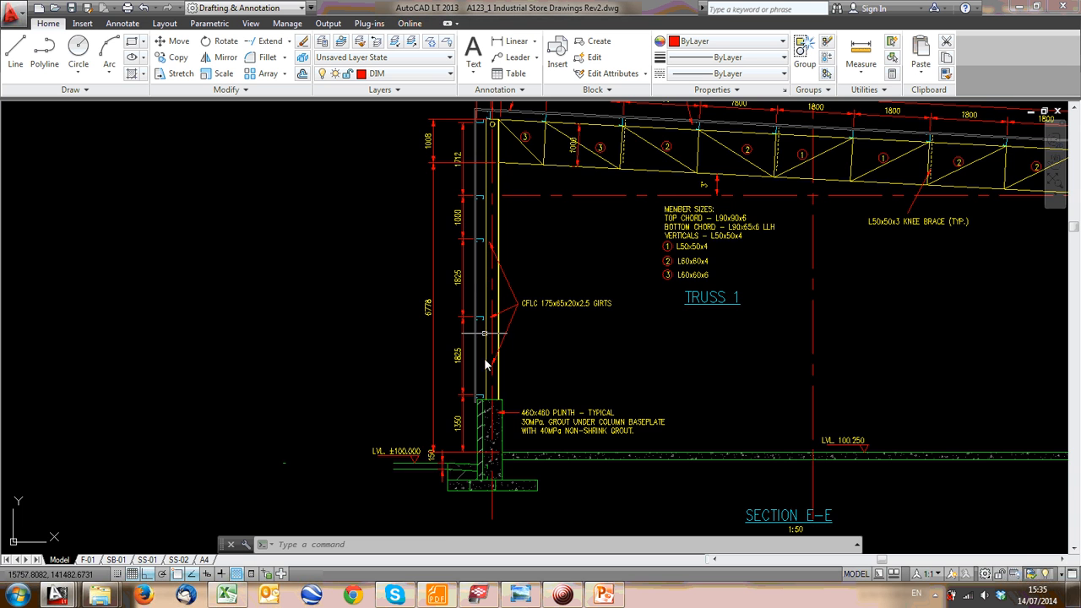
{"action": "middle_click_drag", "start_coordinate": [513, 267], "coordinate": [466, 295]}
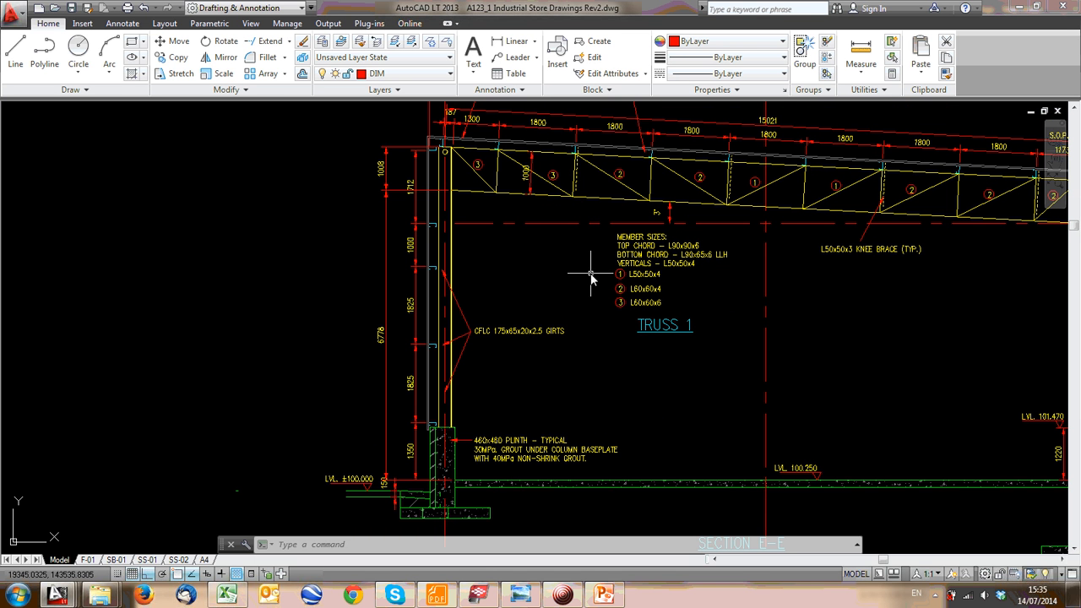
Review the whole of Section E-E and examine a single side girt's orientation against the sheeting and column
{"action": "scroll", "coordinate": [482, 287], "scroll_direction": "down", "scroll_amount": 3}
{"action": "middle_click_drag", "start_coordinate": [484, 288], "coordinate": [437, 304]}
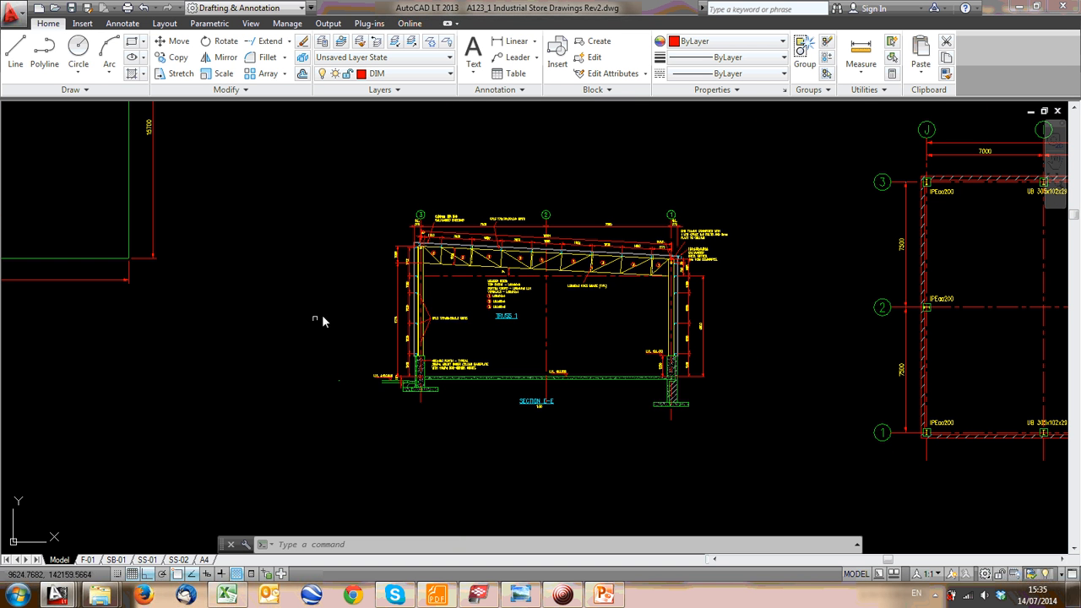
{"action": "middle_click_drag", "start_coordinate": [447, 299], "coordinate": [525, 355]}
{"action": "scroll", "coordinate": [514, 343], "scroll_direction": "up", "scroll_amount": 4}
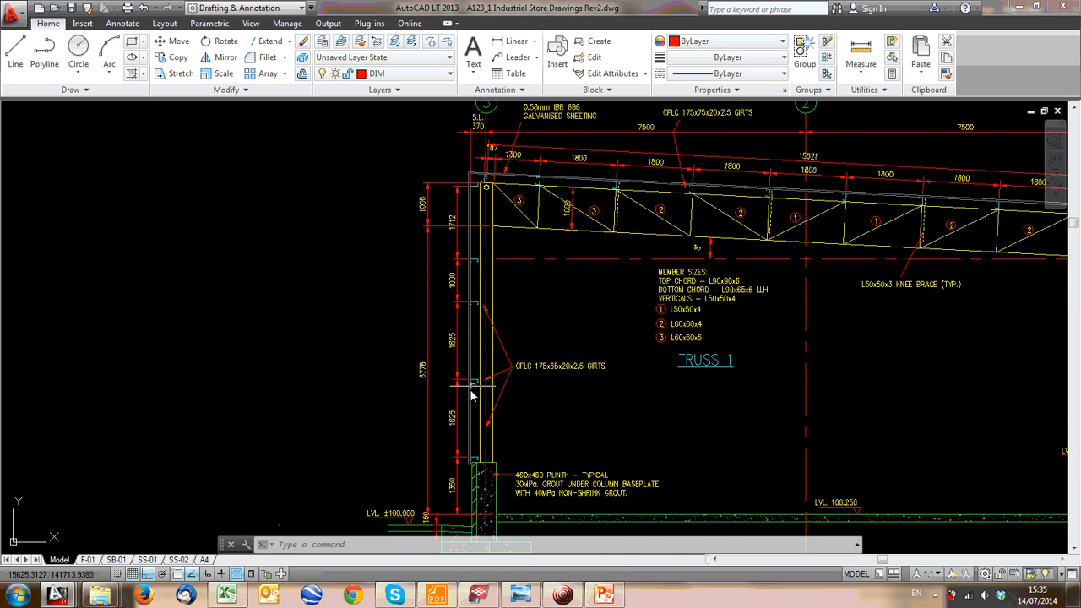
{"action": "scroll", "coordinate": [495, 367], "scroll_direction": "up", "scroll_amount": 6}
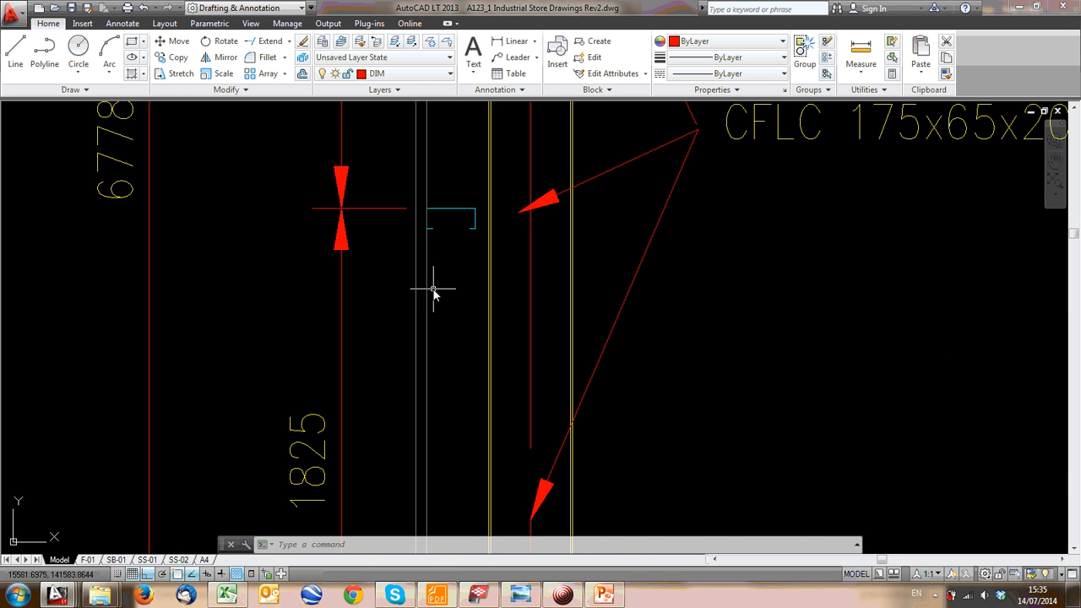
{"action": "scroll", "coordinate": [425, 277], "scroll_direction": "up", "scroll_amount": 4}
{"action": "scroll", "coordinate": [501, 405], "scroll_direction": "down", "scroll_amount": 4}
Switch to the site photo 20130522_130218.jpg and examine the brick wall, concrete plinths and side girts
{"action": "left_click", "coordinate": [521, 594]}
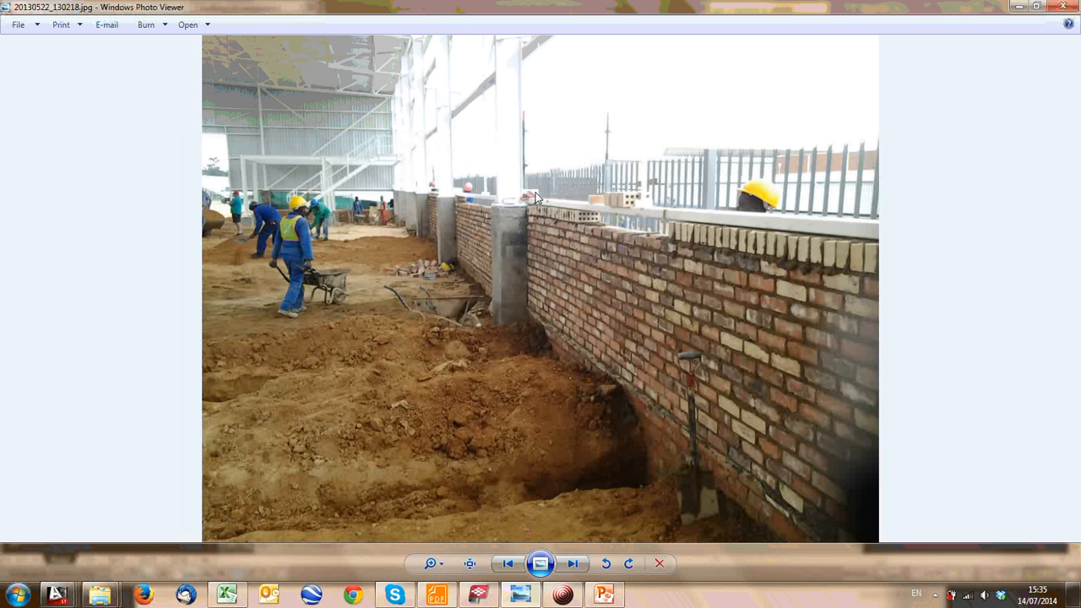
{"action": "scroll", "coordinate": [574, 203], "scroll_direction": "up", "scroll_amount": 4}
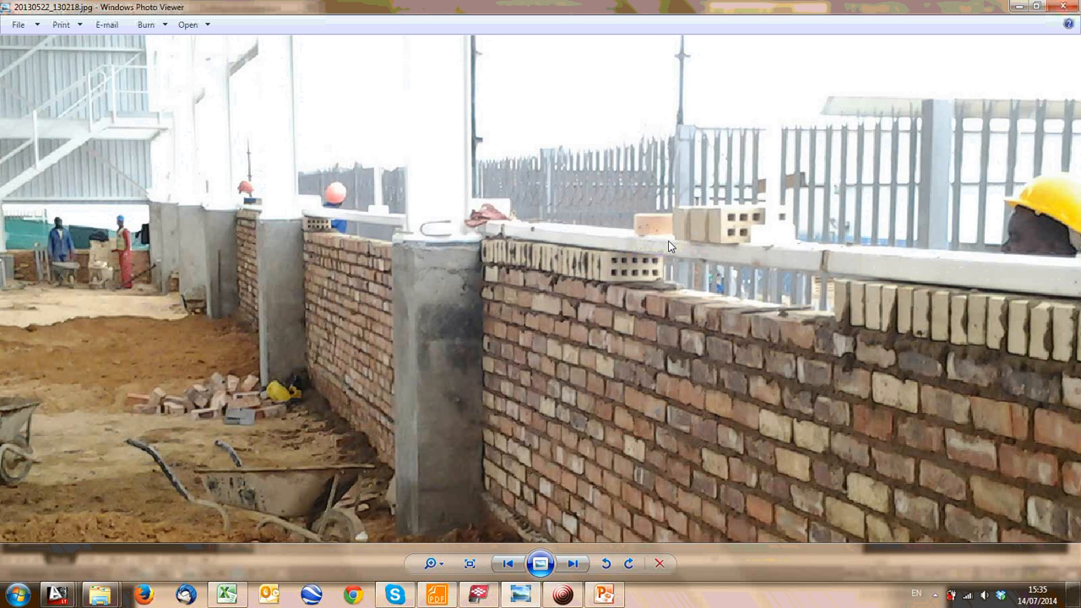
{"action": "scroll", "coordinate": [648, 254], "scroll_direction": "down", "scroll_amount": 4}
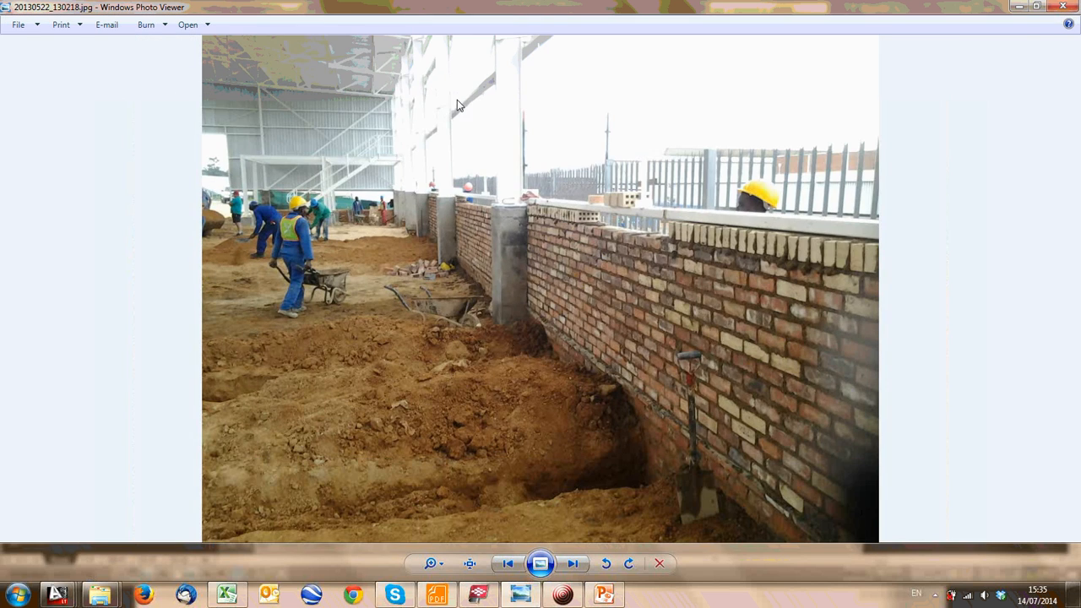
{"action": "scroll", "coordinate": [466, 94], "scroll_direction": "up", "scroll_amount": 5}
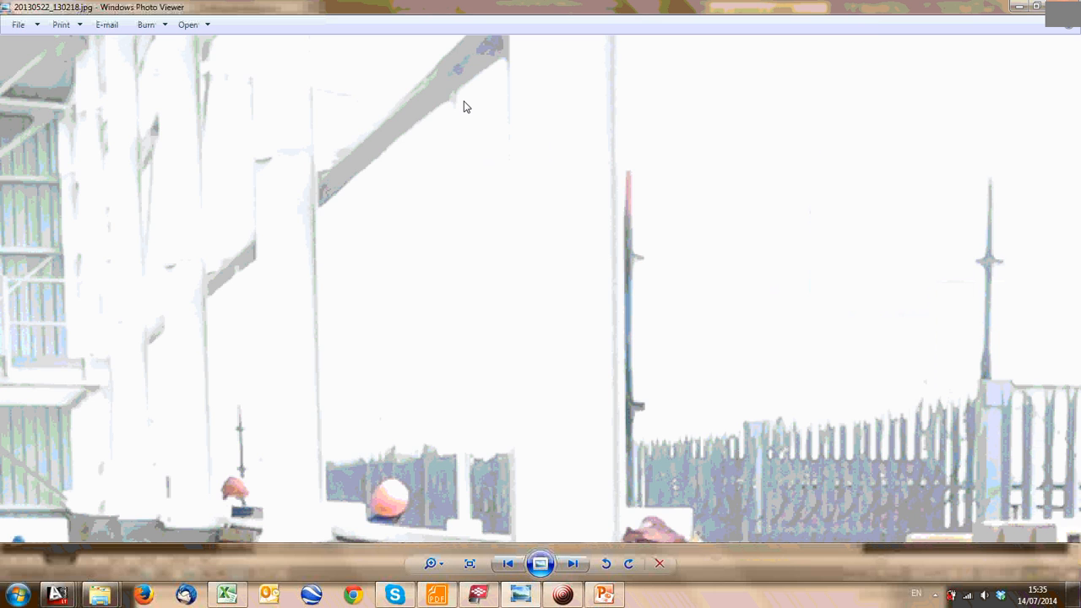
Browse the following site photos of the clad building exterior and the steel frame under construction
{"action": "key", "text": "Right"}
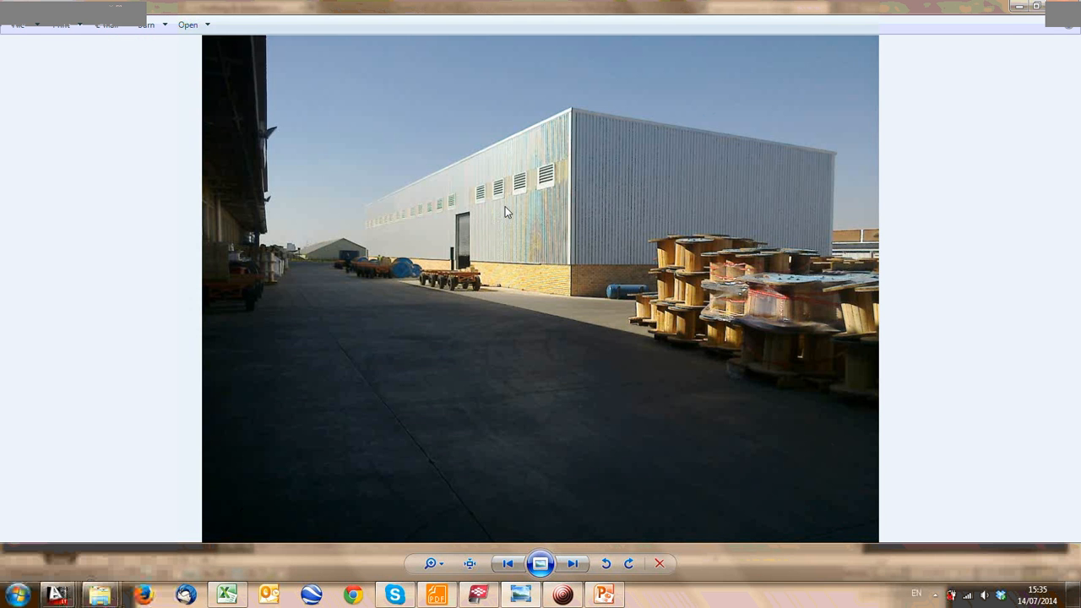
{"action": "scroll", "coordinate": [550, 232], "scroll_direction": "up", "scroll_amount": 3}
{"action": "scroll", "coordinate": [609, 279], "scroll_direction": "down", "scroll_amount": 3}
{"action": "key", "text": "Right"}
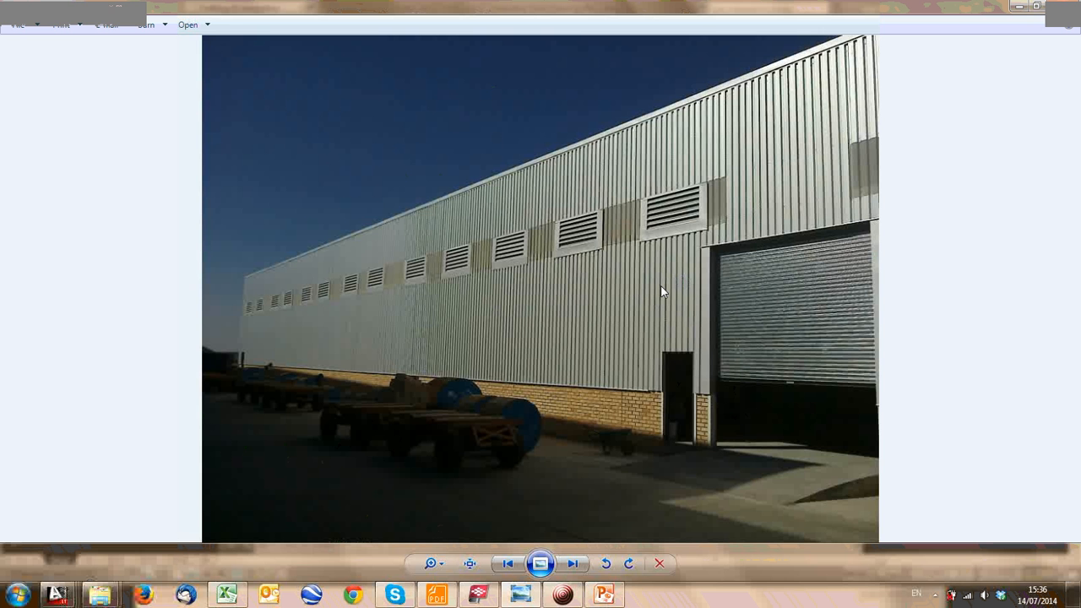
{"action": "key", "text": "Right"}
{"action": "key", "text": "Right"}
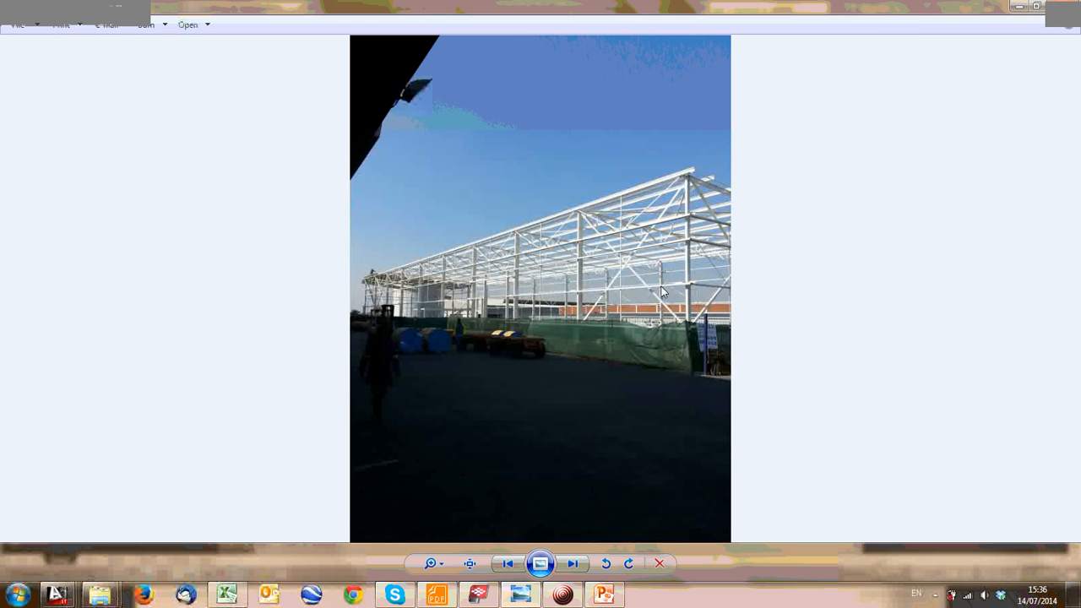
{"action": "key", "text": "Right"}
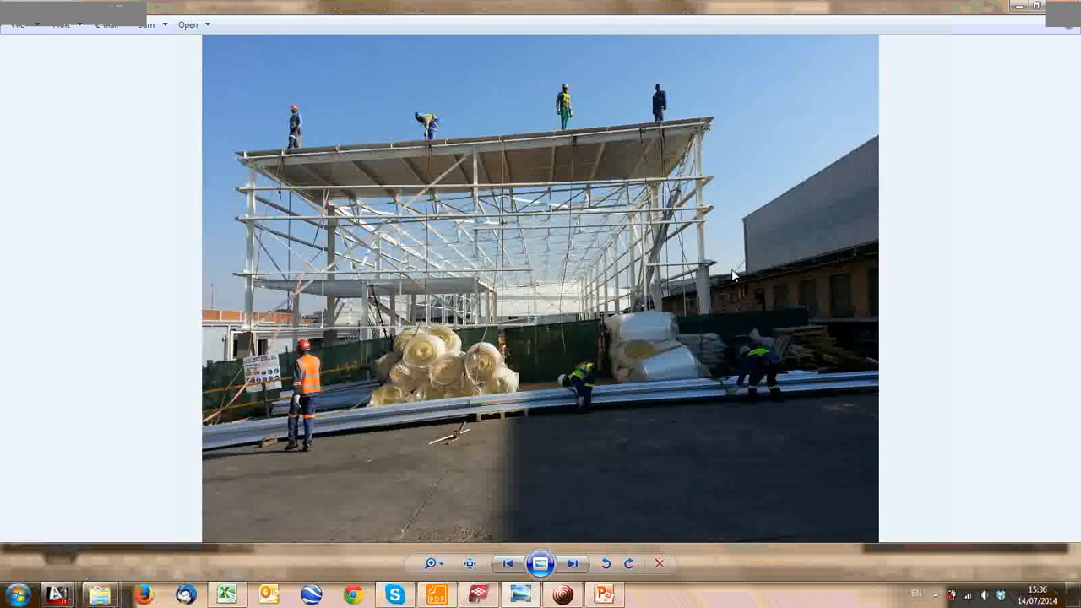
Examine the girts fixed to the corner column in photo 06.jpg, and continue to the store's interior photo
{"action": "scroll", "coordinate": [596, 287], "scroll_direction": "up", "scroll_amount": 5}
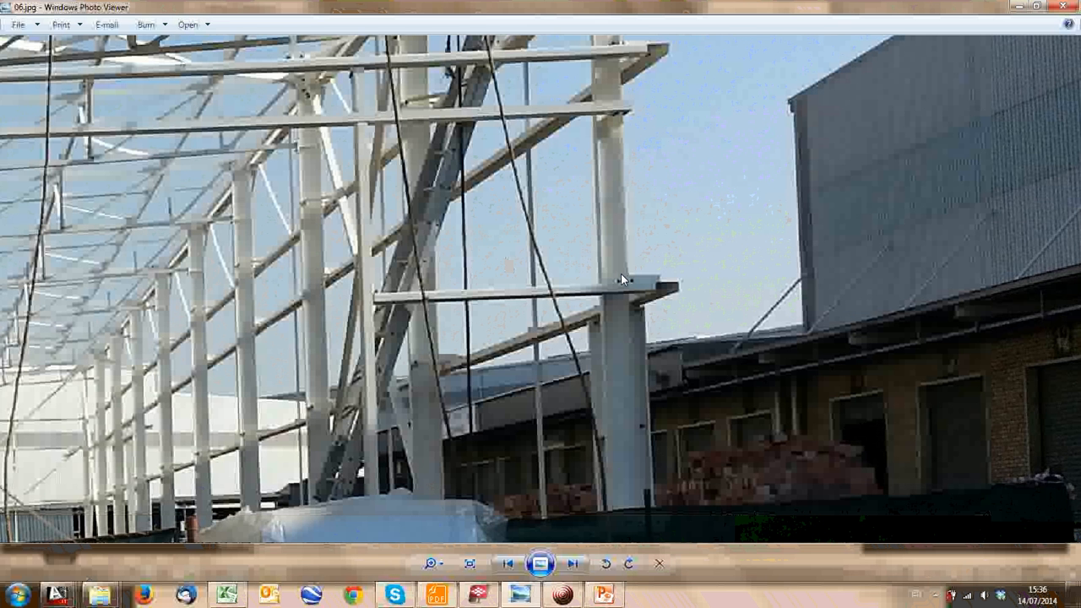
{"action": "scroll", "coordinate": [620, 273], "scroll_direction": "up", "scroll_amount": 3}
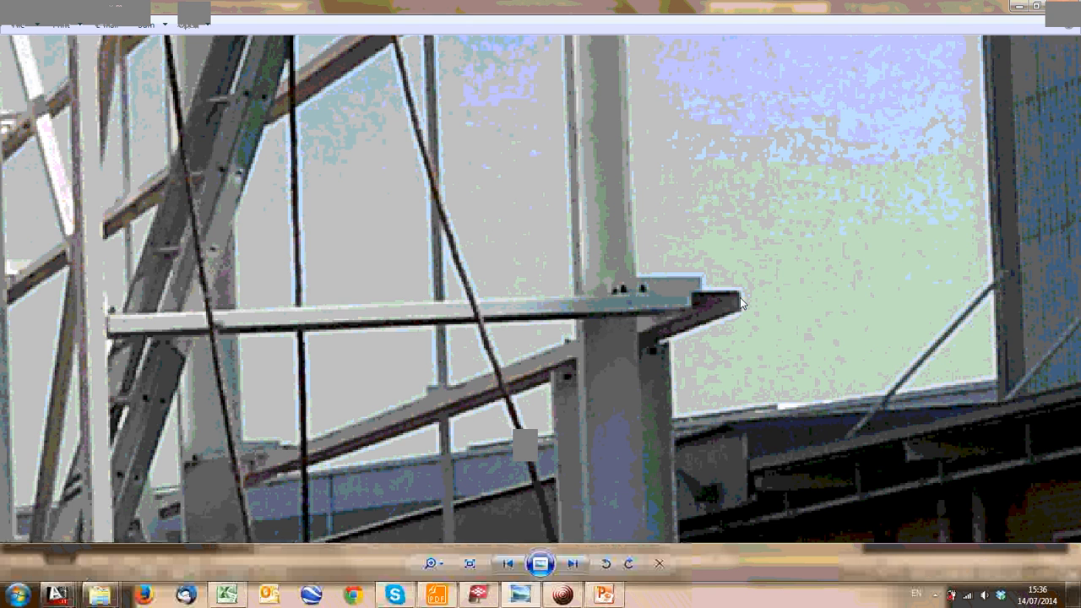
{"action": "scroll", "coordinate": [709, 318], "scroll_direction": "down", "scroll_amount": 2}
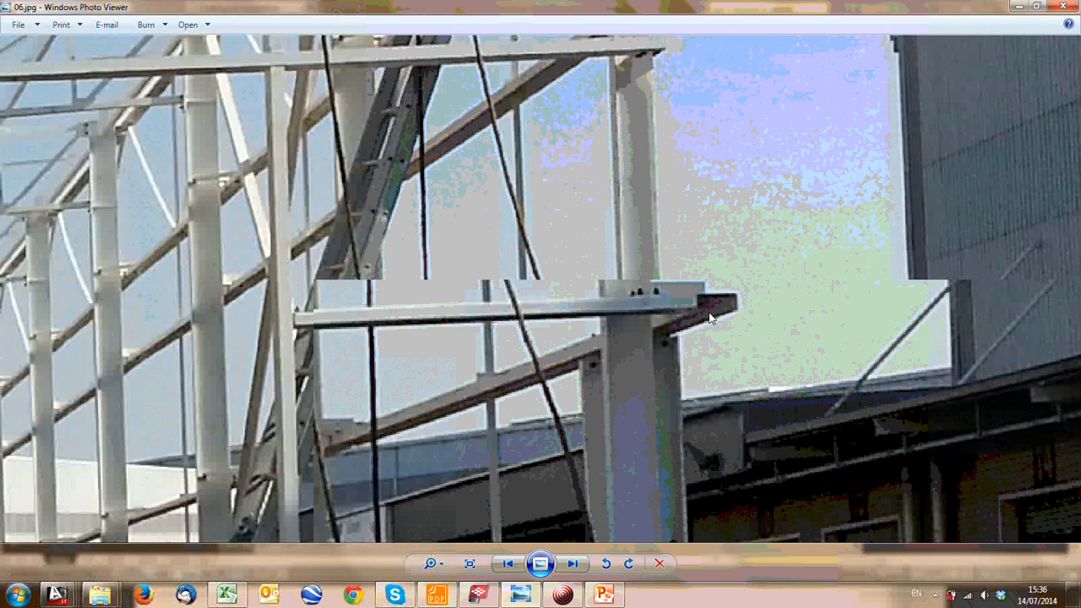
{"action": "scroll", "coordinate": [709, 318], "scroll_direction": "down", "scroll_amount": 2}
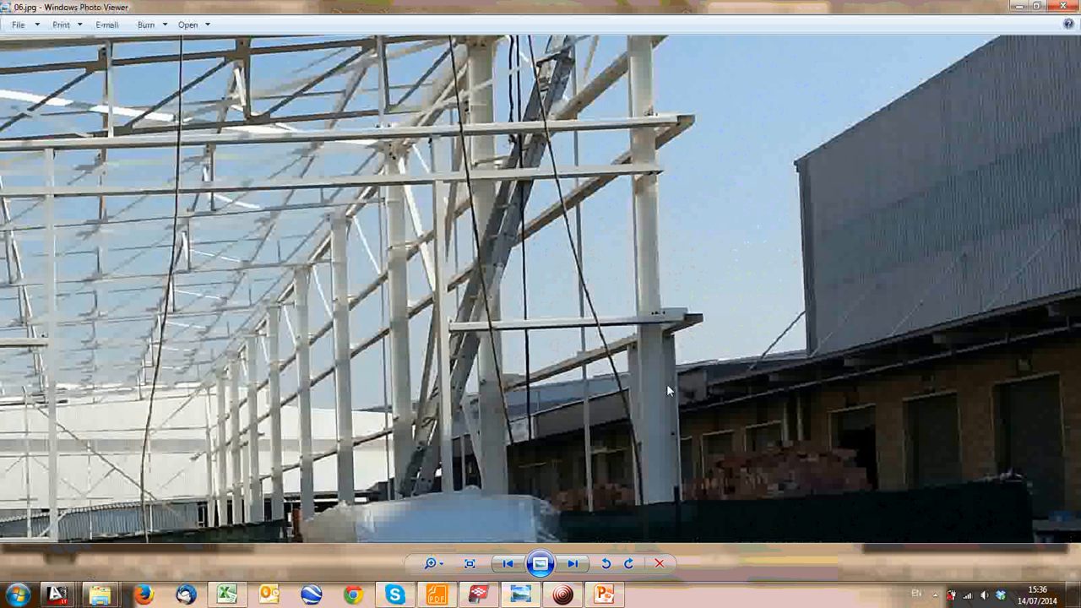
{"action": "key", "text": "Right"}
{"action": "key", "text": "Right"}
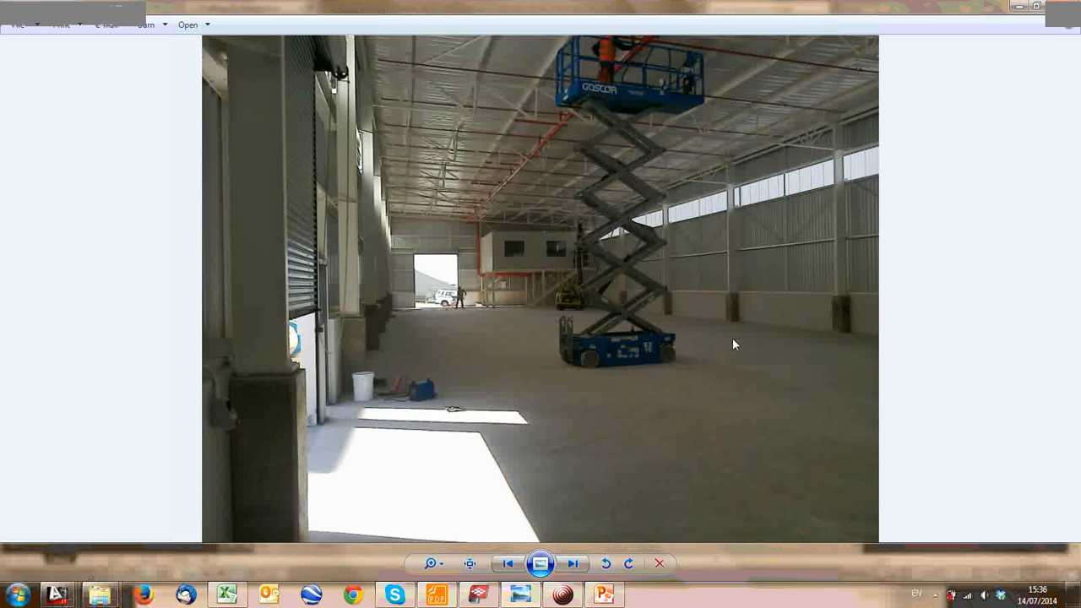
Return to Section E-E in the AutoCAD drawing and examine the girt profile and its CFLC 175x65x20x2.5 label
{"action": "left_click", "coordinate": [1018, 7]}
{"action": "scroll", "coordinate": [445, 348], "scroll_direction": "down", "scroll_amount": 8}
{"action": "scroll", "coordinate": [448, 299], "scroll_direction": "up", "scroll_amount": 5}
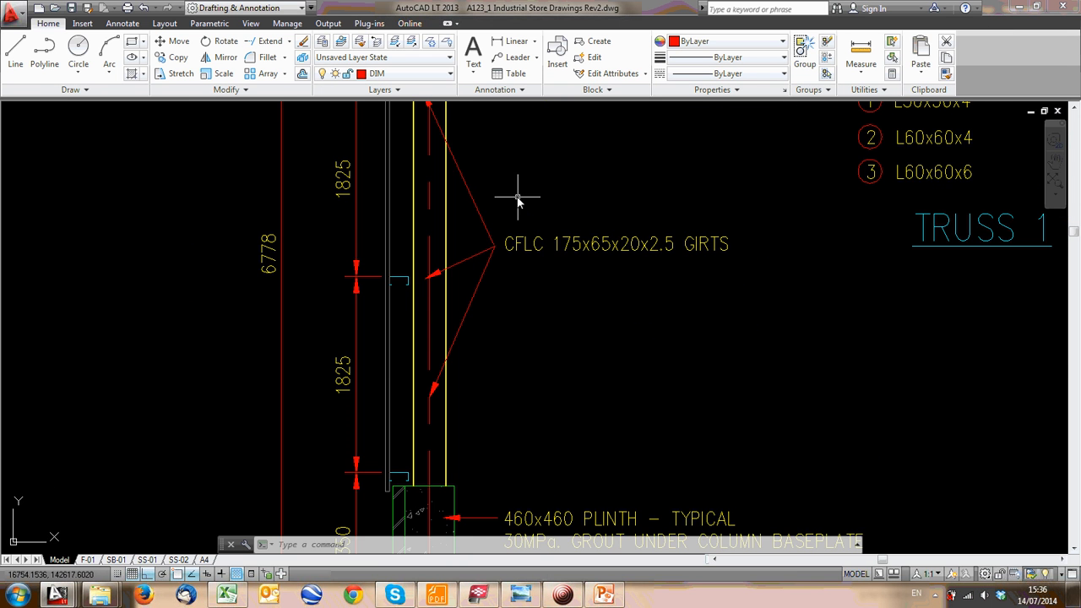
{"action": "scroll", "coordinate": [414, 295], "scroll_direction": "up", "scroll_amount": 2}
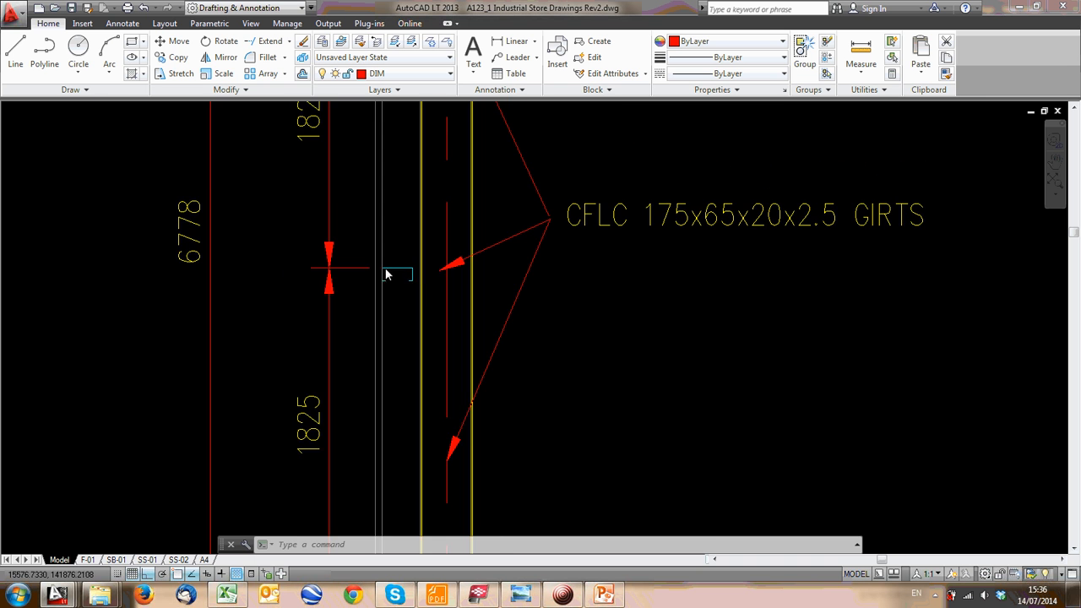
{"action": "scroll", "coordinate": [424, 278], "scroll_direction": "up", "scroll_amount": 7}
{"action": "scroll", "coordinate": [302, 246], "scroll_direction": "down", "scroll_amount": 9}
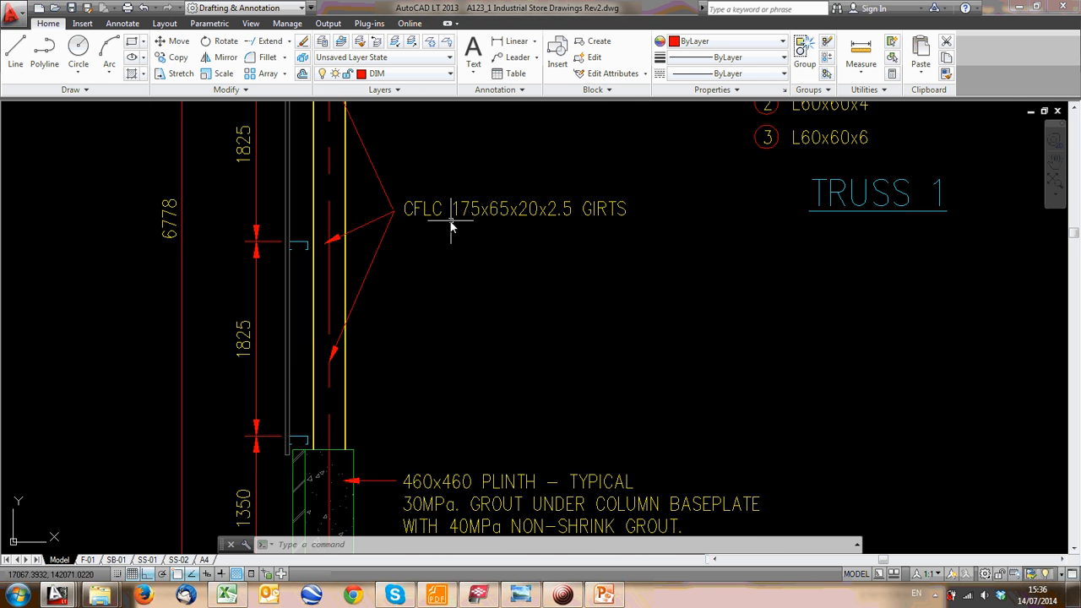
Examine the CFLC 175x65x20x2.5 girt label and the girts' vertical spacing along the grid 3 column in Section E-E
{"action": "scroll", "coordinate": [443, 211], "scroll_direction": "up", "scroll_amount": 2}
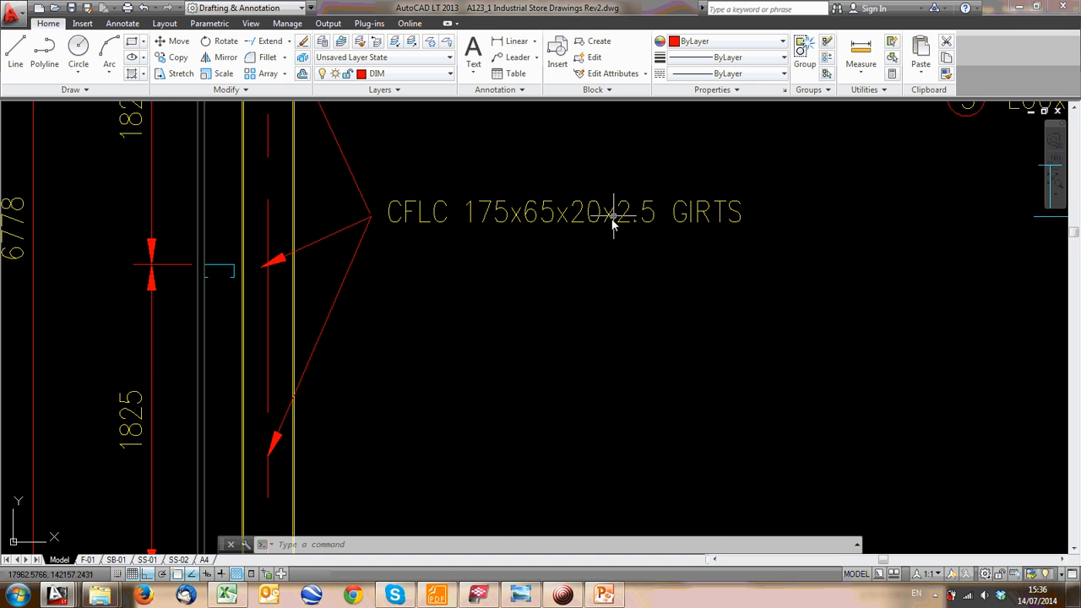
{"action": "scroll", "coordinate": [591, 217], "scroll_direction": "down", "scroll_amount": 5}
{"action": "mouse_move", "coordinate": [547, 270]}
{"action": "middle_mouse_down"}
{"action": "mouse_move", "coordinate": [401, 256]}
{"action": "mouse_move", "coordinate": [444, 383]}
{"action": "middle_mouse_up"}
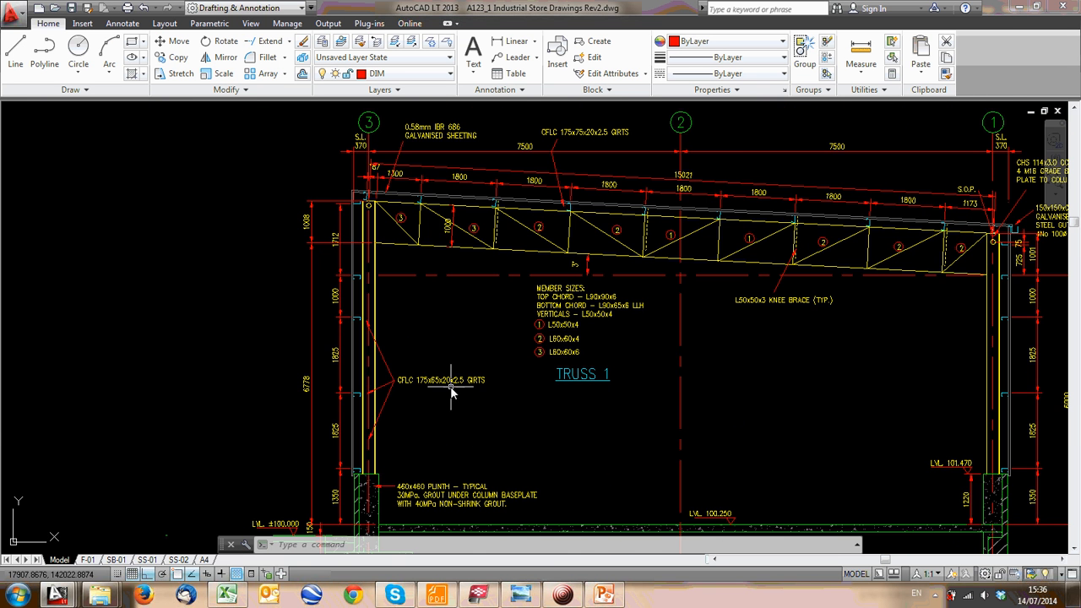
{"action": "scroll", "coordinate": [337, 416], "scroll_direction": "up", "scroll_amount": 4}
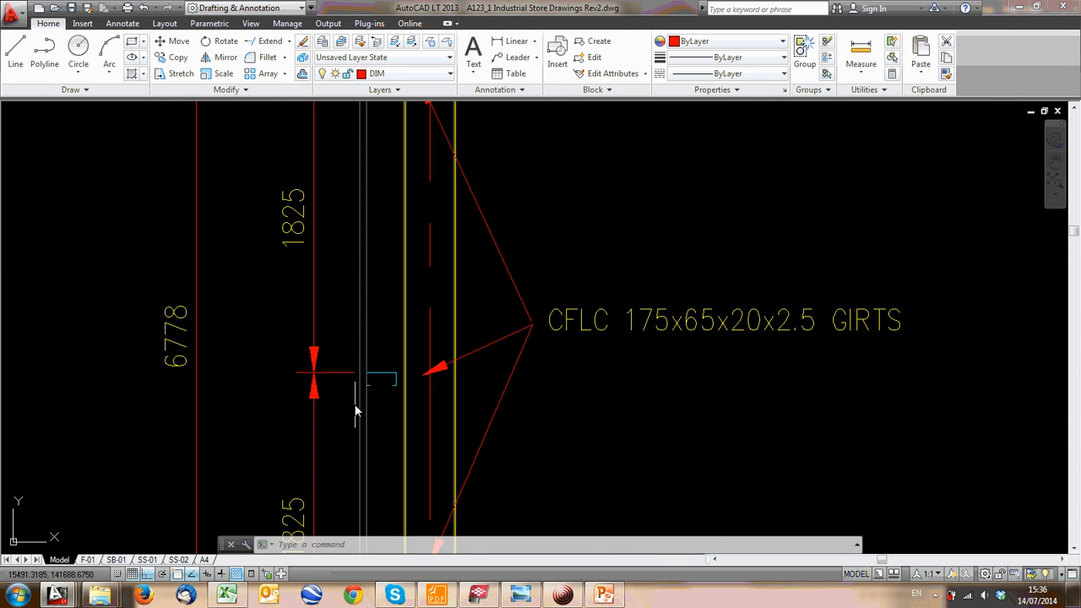
{"action": "scroll", "coordinate": [357, 405], "scroll_direction": "down", "scroll_amount": 4}
{"action": "middle_click_drag", "start_coordinate": [357, 405], "coordinate": [342, 326]}
{"action": "scroll", "coordinate": [426, 286], "scroll_direction": "up", "scroll_amount": 2}
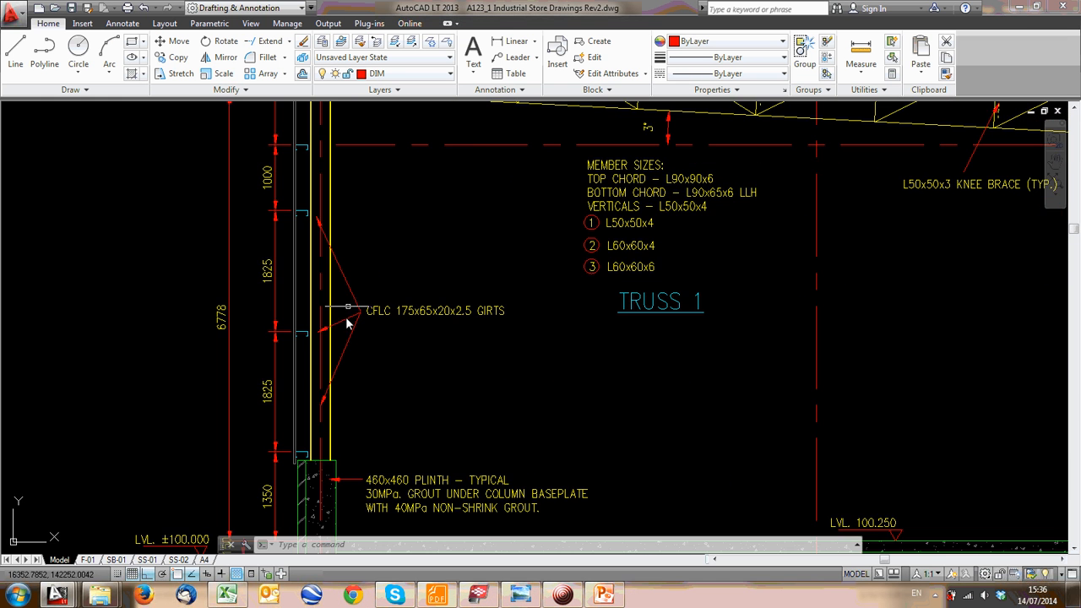
{"action": "scroll", "coordinate": [446, 343], "scroll_direction": "down", "scroll_amount": 2}
{"action": "scroll", "coordinate": [394, 331], "scroll_direction": "up", "scroll_amount": 2}
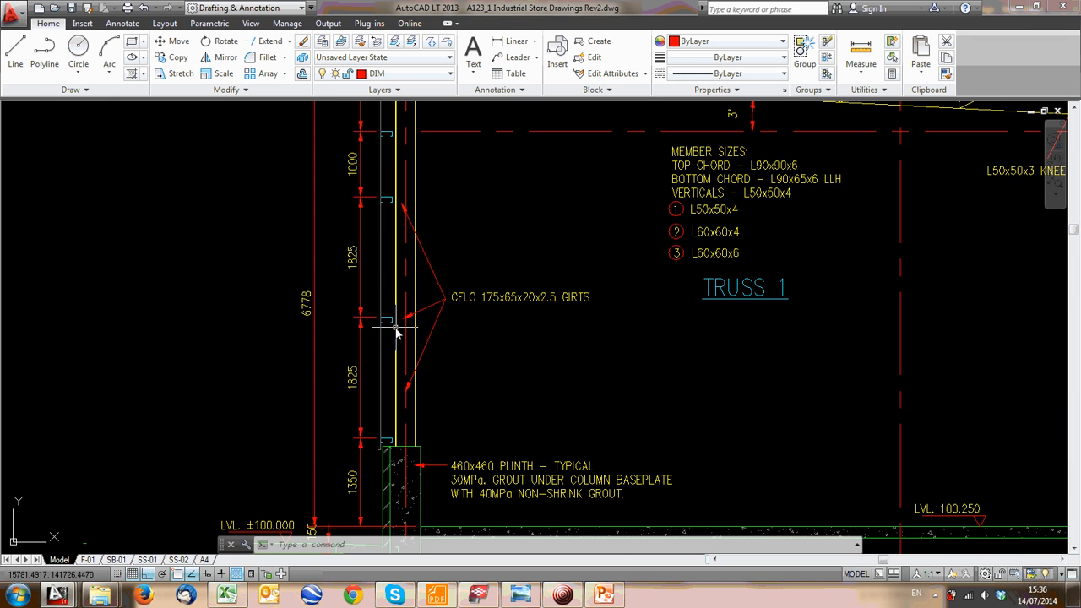
Examine the wall and columns along gridline 3 in the store's HD bolt layout plan
{"action": "scroll", "coordinate": [412, 340], "scroll_direction": "down", "scroll_amount": 3}
{"action": "mouse_move", "coordinate": [415, 342]}
{"action": "middle_mouse_down"}
{"action": "mouse_move", "coordinate": [555, 347]}
{"action": "mouse_move", "coordinate": [252, 357]}
{"action": "middle_mouse_up"}
{"action": "middle_click_drag", "start_coordinate": [876, 363], "coordinate": [709, 350]}
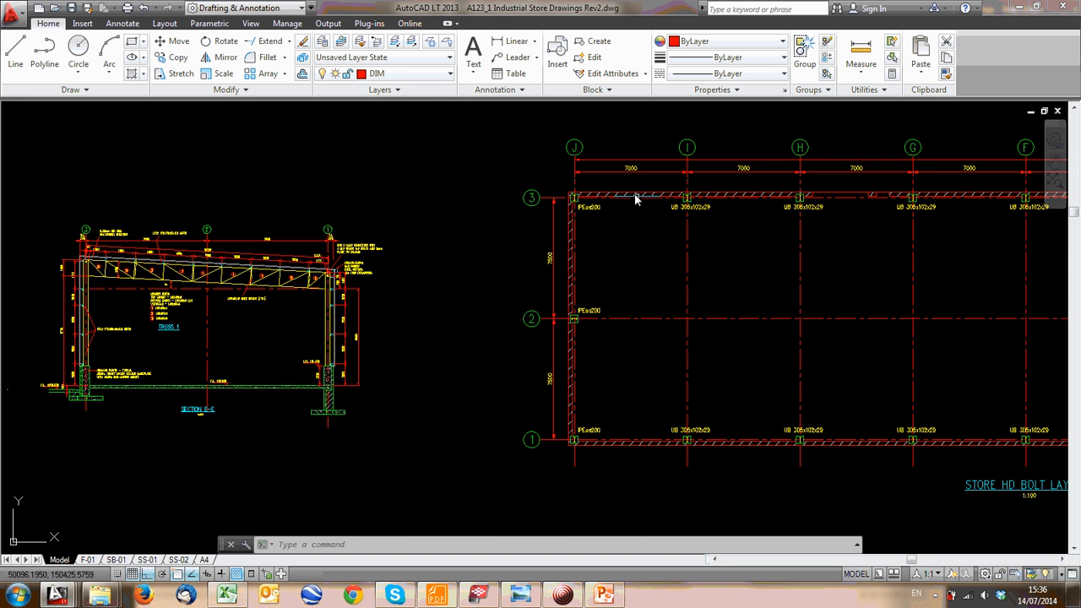
{"action": "scroll", "coordinate": [638, 177], "scroll_direction": "up", "scroll_amount": 4}
{"action": "scroll", "coordinate": [538, 315], "scroll_direction": "down", "scroll_amount": 2}
{"action": "scroll", "coordinate": [538, 315], "scroll_direction": "down", "scroll_amount": 3}
Examine the lipped channel girts against the column and sheeting in Section E-E, and review the complete section
{"action": "scroll", "coordinate": [530, 302], "scroll_direction": "up", "scroll_amount": 6}
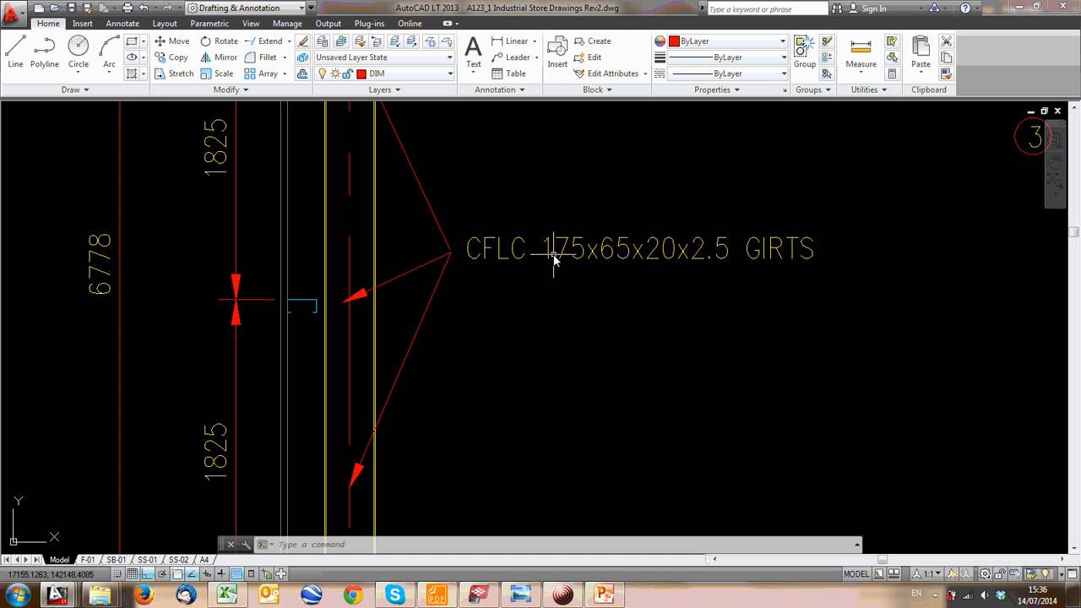
{"action": "middle_click_drag", "start_coordinate": [589, 283], "coordinate": [510, 258]}
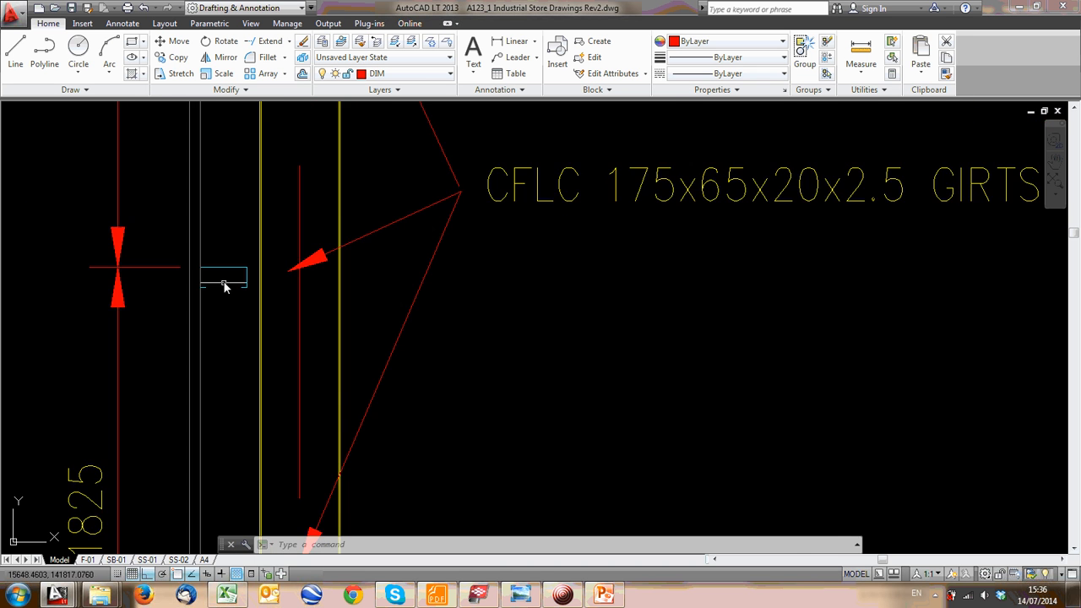
{"action": "scroll", "coordinate": [230, 294], "scroll_direction": "up", "scroll_amount": 4}
{"action": "scroll", "coordinate": [269, 271], "scroll_direction": "down", "scroll_amount": 5}
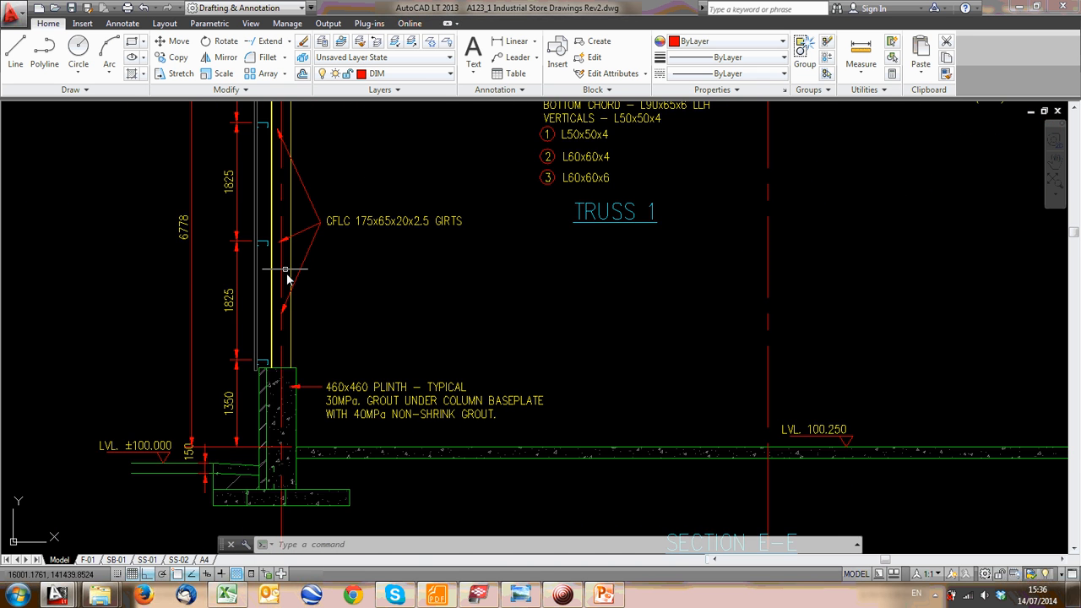
{"action": "middle_click_drag", "start_coordinate": [272, 254], "coordinate": [290, 361]}
{"action": "scroll", "coordinate": [269, 234], "scroll_direction": "up", "scroll_amount": 6}
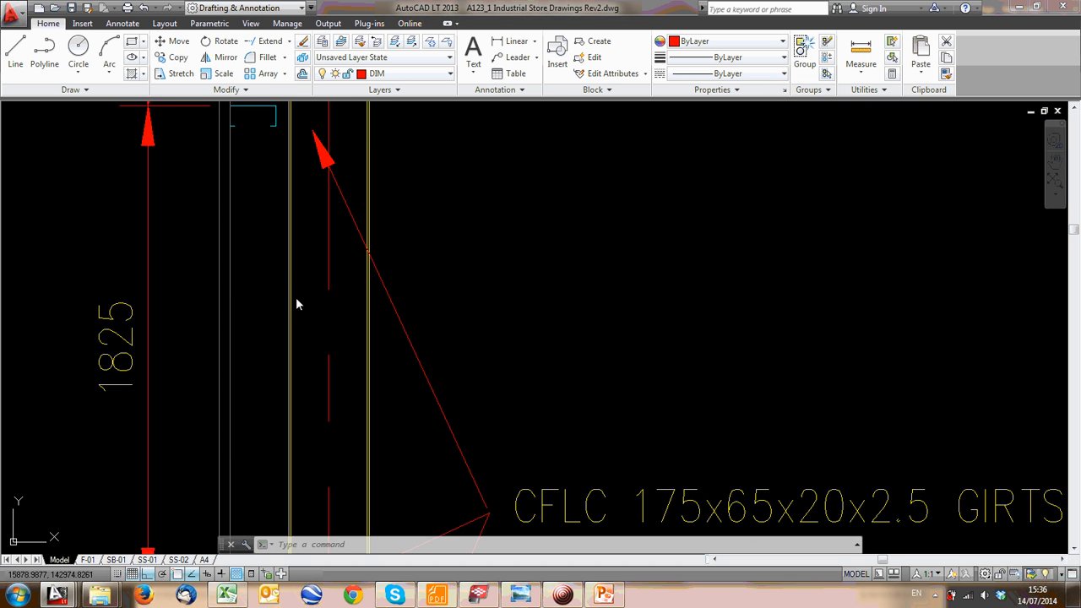
{"action": "scroll", "coordinate": [355, 295], "scroll_direction": "down", "scroll_amount": 6}
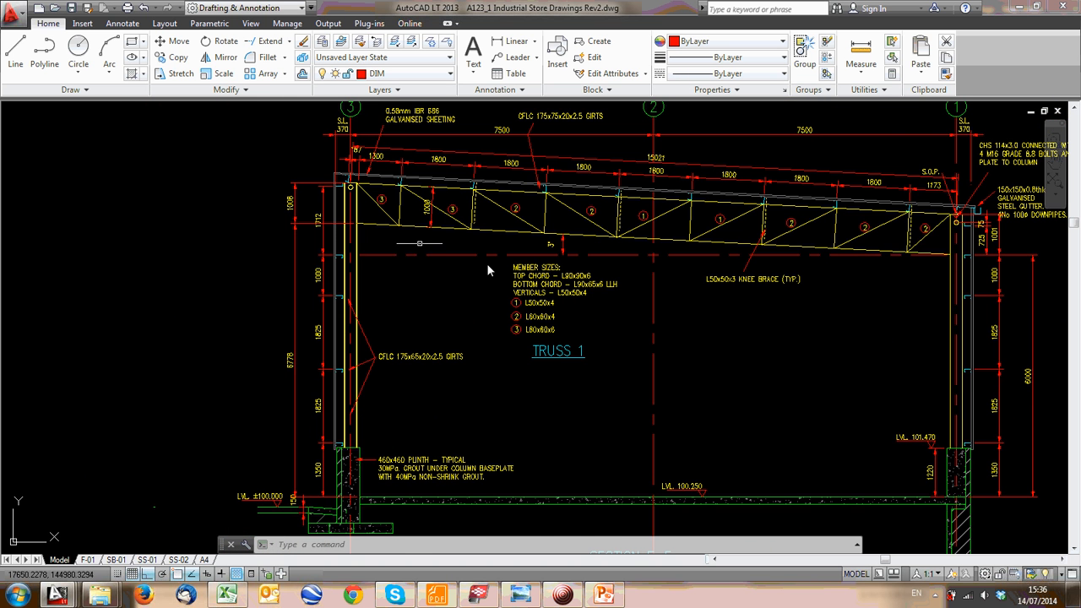
{"action": "middle_click_drag", "start_coordinate": [945, 384], "coordinate": [853, 356]}
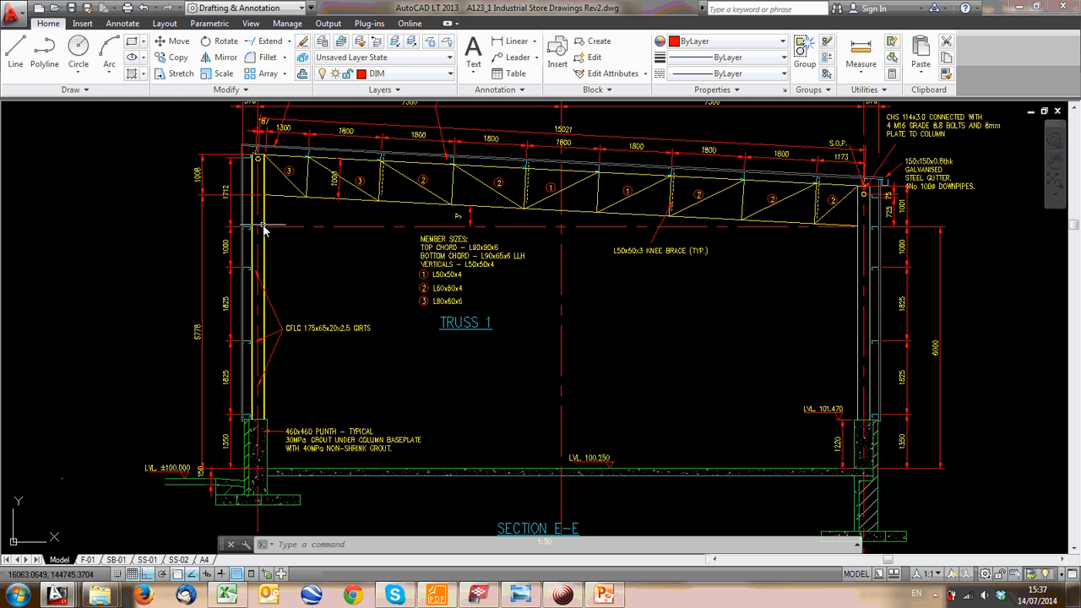
{"action": "mouse_move", "coordinate": [264, 245]}
{"action": "middle_mouse_down"}
{"action": "mouse_move", "coordinate": [265, 193]}
{"action": "mouse_move", "coordinate": [250, 242]}
{"action": "middle_mouse_up"}
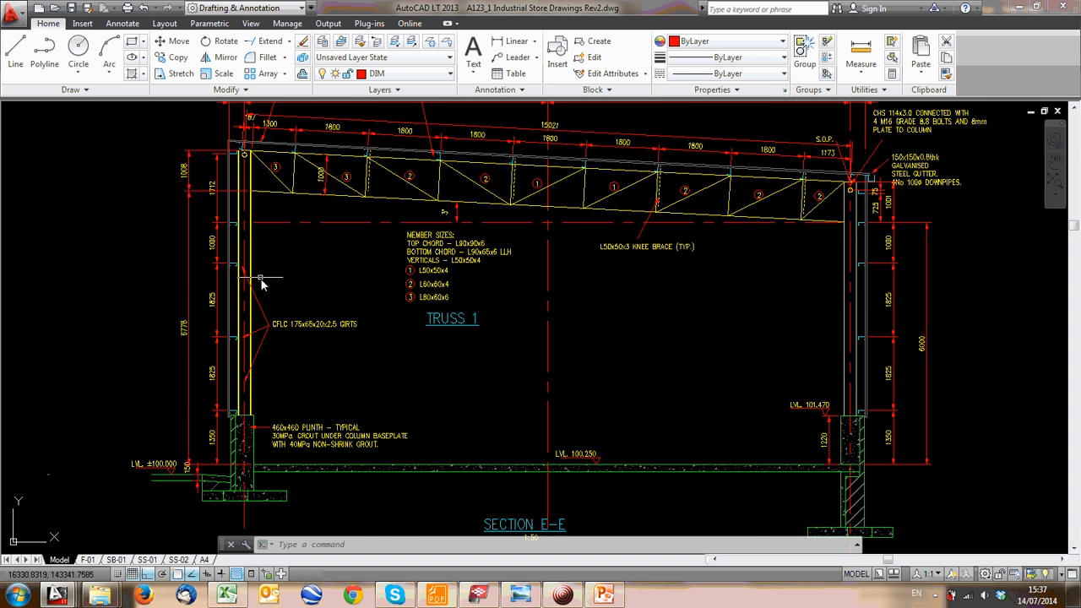
Locate the column on gridline 3 in the HD bolt layout and read its UB 305x102x29 label
{"action": "scroll", "coordinate": [331, 359], "scroll_direction": "up", "scroll_amount": 2}
{"action": "scroll", "coordinate": [331, 359], "scroll_direction": "down", "scroll_amount": 4}
{"action": "scroll", "coordinate": [464, 332], "scroll_direction": "down", "scroll_amount": 1}
{"action": "middle_click_drag", "start_coordinate": [593, 323], "coordinate": [448, 369]}
{"action": "scroll", "coordinate": [792, 267], "scroll_direction": "up", "scroll_amount": 3}
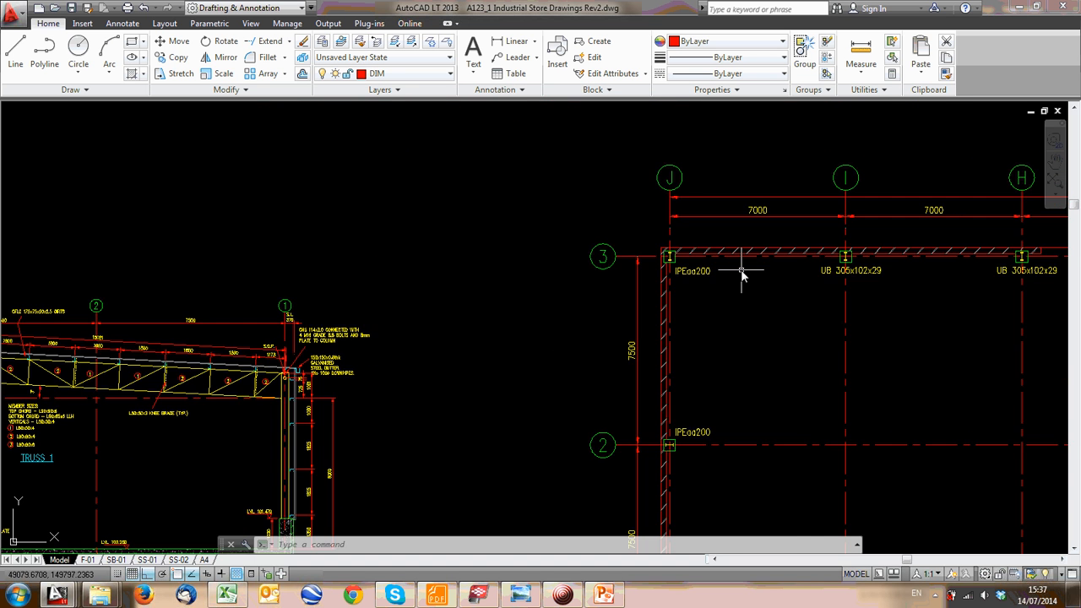
{"action": "middle_click_drag", "start_coordinate": [836, 268], "coordinate": [694, 268]}
{"action": "scroll", "coordinate": [707, 292], "scroll_direction": "up", "scroll_amount": 4}
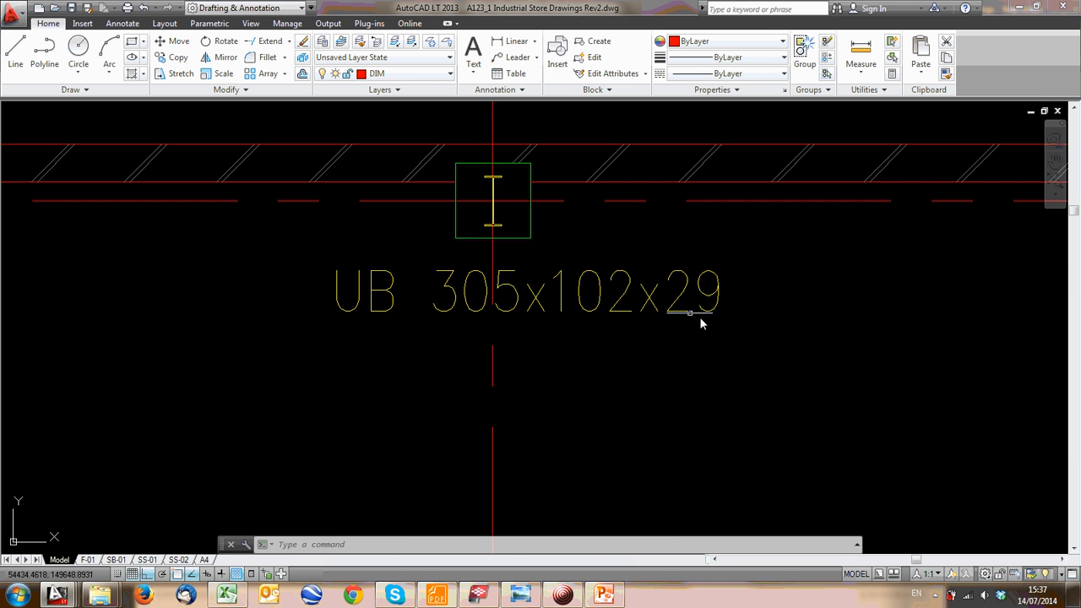
{"action": "scroll", "coordinate": [675, 329], "scroll_direction": "up", "scroll_amount": 2}
{"action": "left_click", "coordinate": [658, 328]}
Inspect the UB column's I-profile inside its plinth outline in the bolt layout, and return to Section E-E
{"action": "scroll", "coordinate": [545, 359], "scroll_direction": "down", "scroll_amount": 4}
{"action": "scroll", "coordinate": [456, 342], "scroll_direction": "down", "scroll_amount": 4}
{"action": "scroll", "coordinate": [435, 299], "scroll_direction": "up", "scroll_amount": 8}
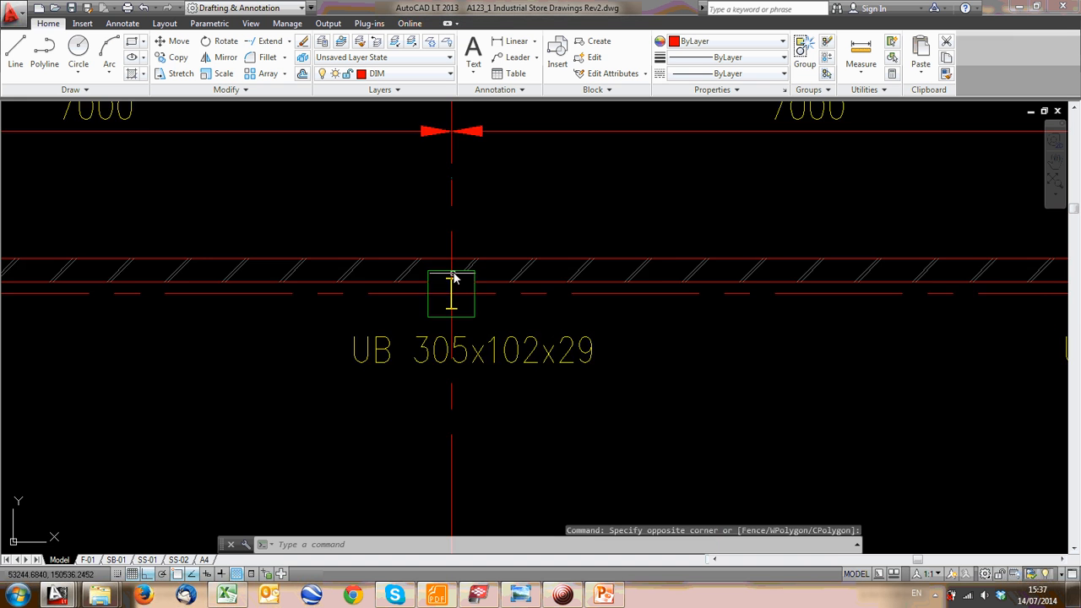
{"action": "scroll", "coordinate": [445, 333], "scroll_direction": "down", "scroll_amount": 6}
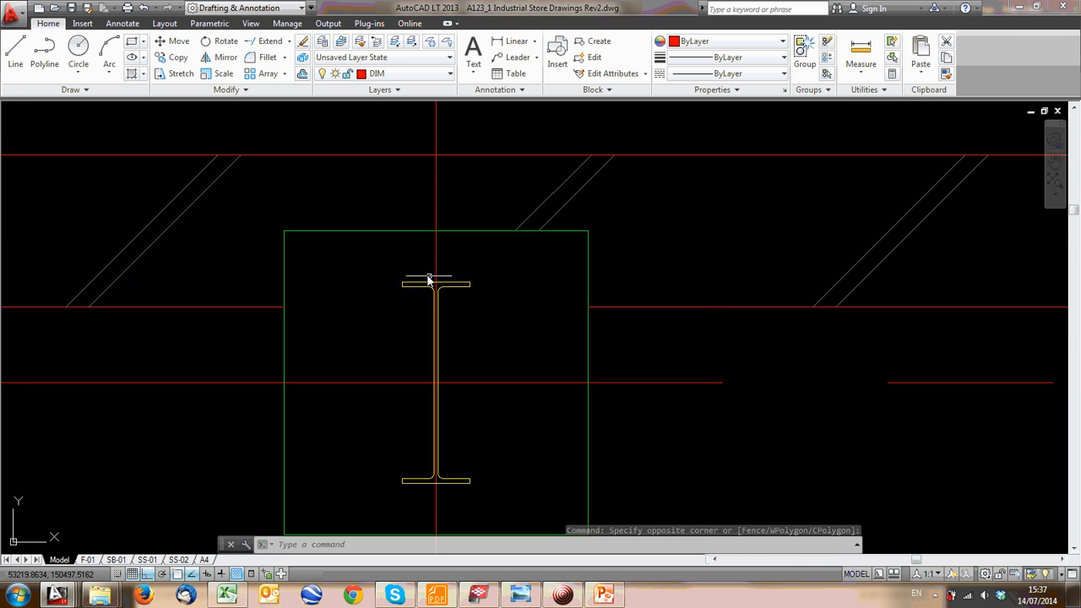
{"action": "scroll", "coordinate": [632, 229], "scroll_direction": "down", "scroll_amount": 4}
{"action": "scroll", "coordinate": [197, 320], "scroll_direction": "up", "scroll_amount": 4}
{"action": "middle_click_drag", "start_coordinate": [198, 324], "coordinate": [414, 302]}
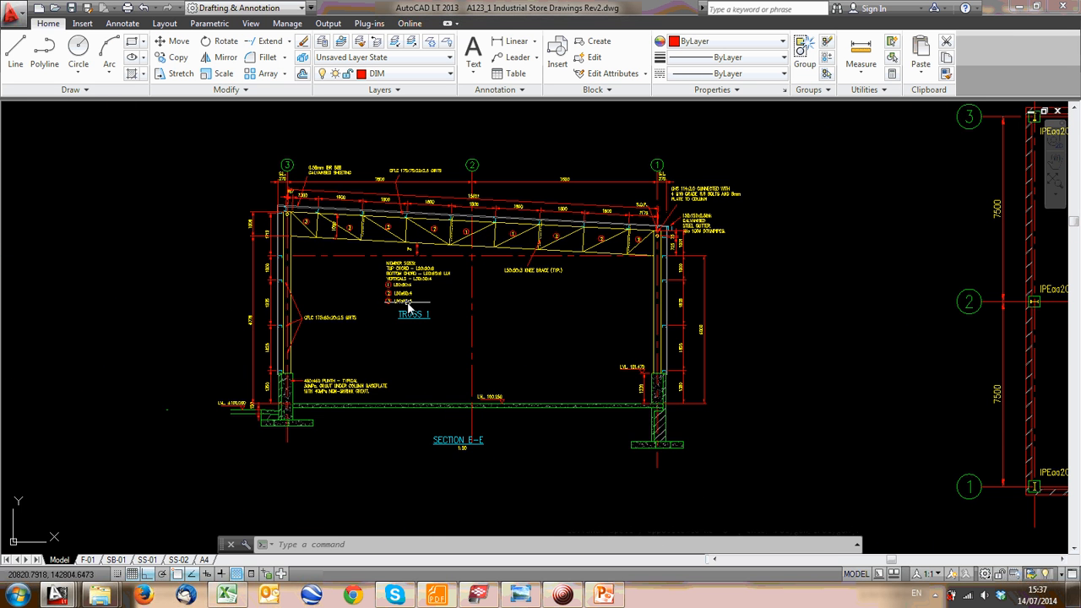
Switch through the open drawings to saisc_red_book_profiles.dwg
{"action": "key", "text": "ctrl+Tab"}
{"action": "key", "text": "ctrl+Tab"}
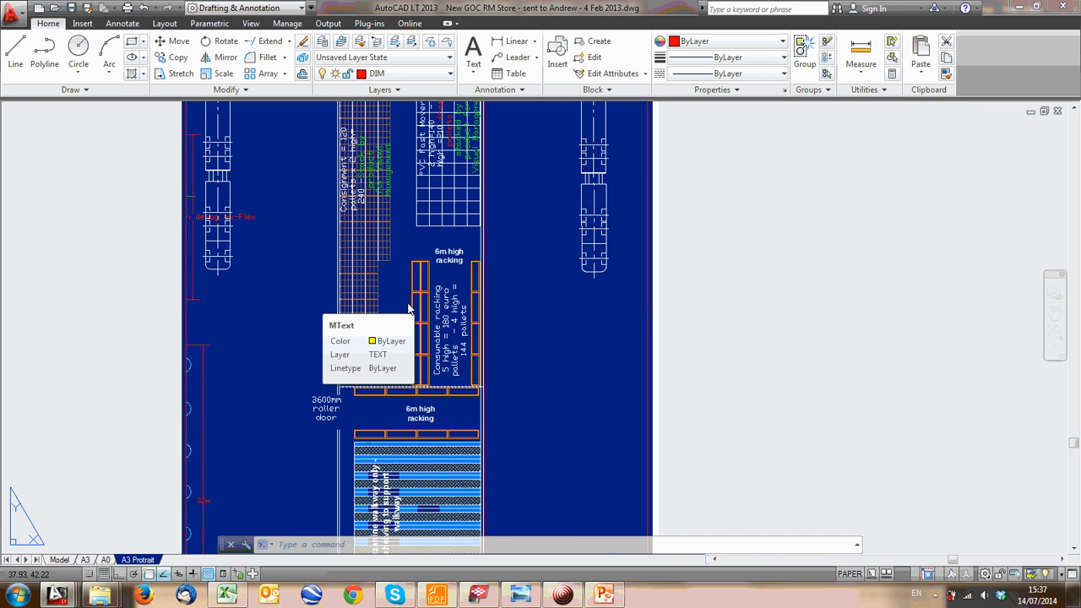
{"action": "key", "text": "ctrl+Tab"}
{"action": "key", "text": "ctrl+Tab"}
{"action": "key", "text": "ctrl+Tab"}
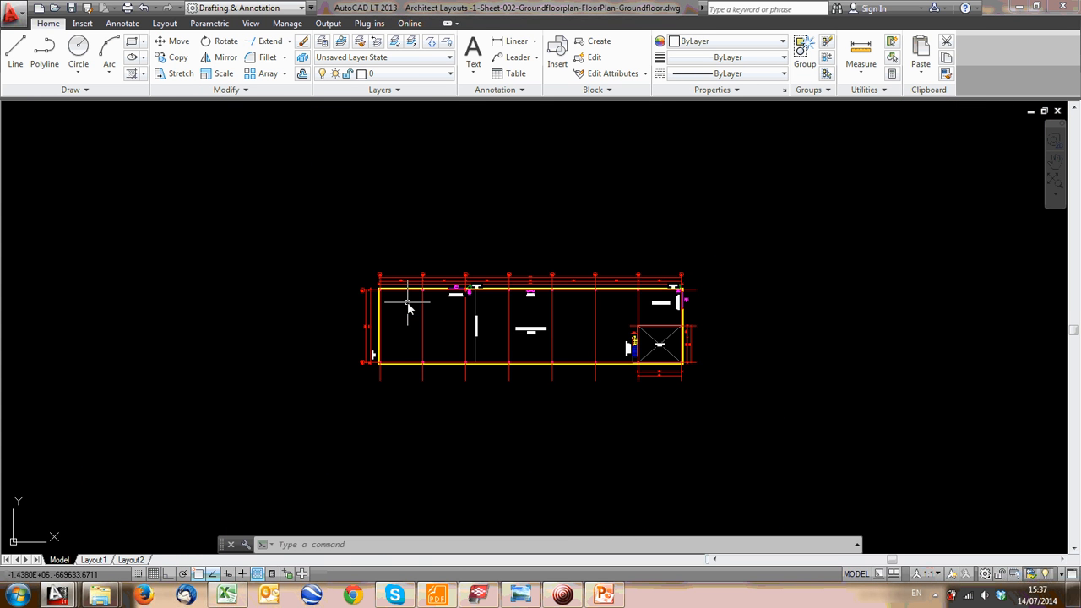
{"action": "scroll", "coordinate": [398, 460], "scroll_direction": "up", "scroll_amount": 2}
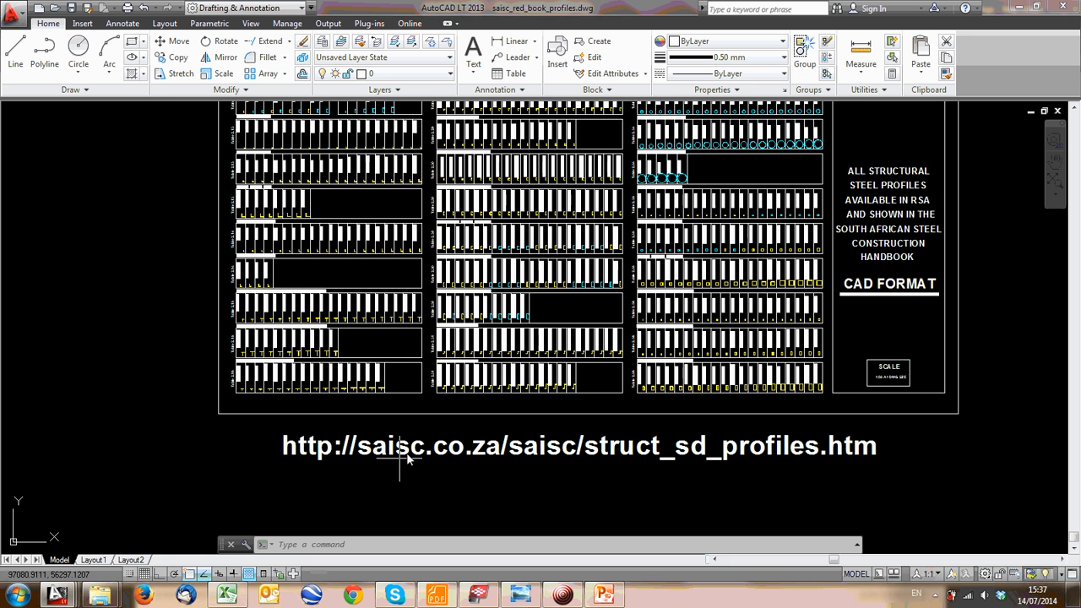
Examine the steel profile sheet's source web address and its title block with the consulting engineers' logo
{"action": "middle_click_drag", "start_coordinate": [372, 481], "coordinate": [317, 480]}
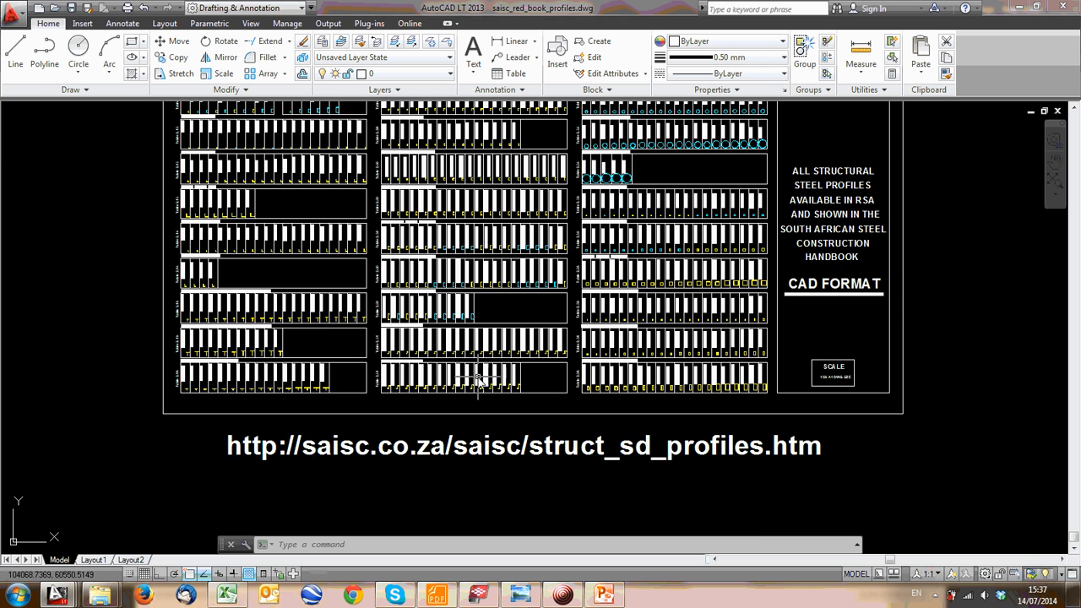
{"action": "middle_click_drag", "start_coordinate": [421, 401], "coordinate": [284, 517]}
{"action": "middle_click_drag", "start_coordinate": [632, 287], "coordinate": [549, 437]}
{"action": "scroll", "coordinate": [647, 245], "scroll_direction": "up", "scroll_amount": 5}
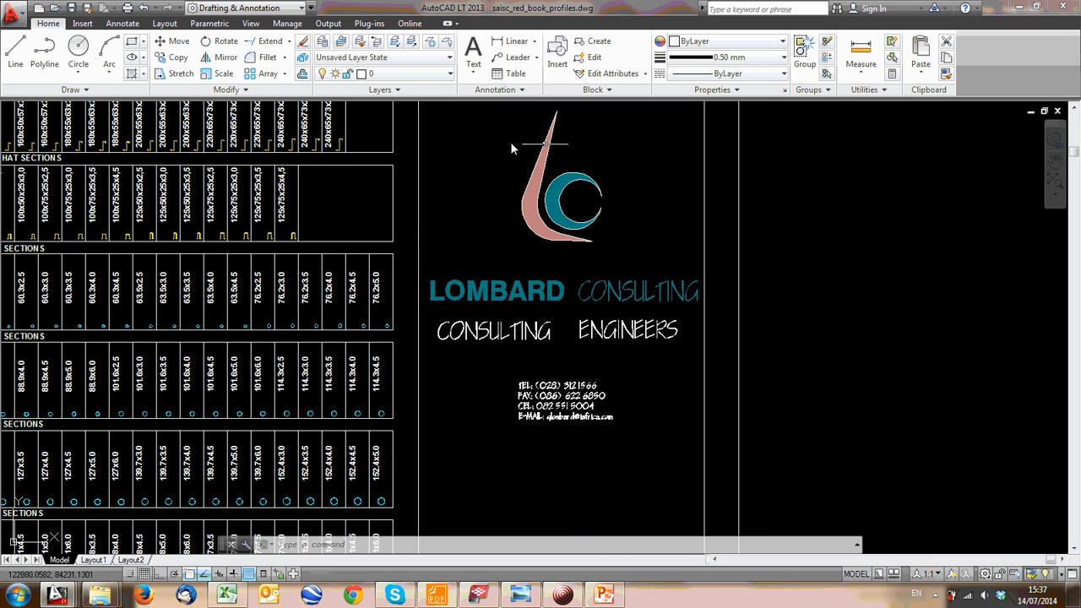
{"action": "scroll", "coordinate": [595, 236], "scroll_direction": "down", "scroll_amount": 7}
{"action": "middle_click_drag", "start_coordinate": [687, 216], "coordinate": [849, 146]}
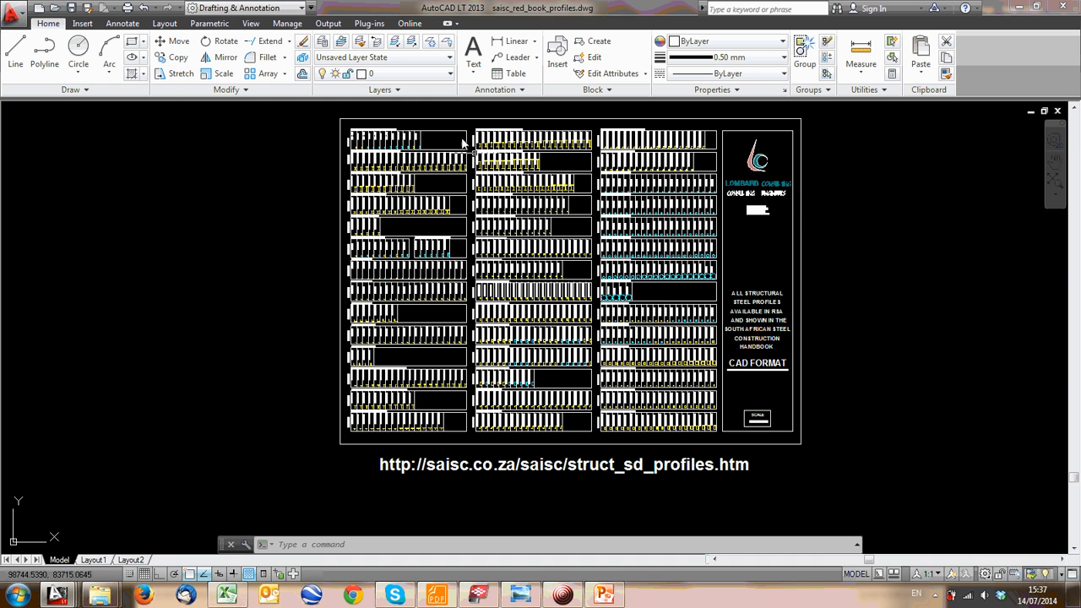
Locate the 305x102x28 section in the parallel flange universal beams table and select its profile
{"action": "scroll", "coordinate": [402, 191], "scroll_direction": "up", "scroll_amount": 8}
{"action": "scroll", "coordinate": [399, 188], "scroll_direction": "up", "scroll_amount": 2}
{"action": "middle_click_drag", "start_coordinate": [386, 192], "coordinate": [626, 292]}
{"action": "scroll", "coordinate": [548, 321], "scroll_direction": "up", "scroll_amount": 2}
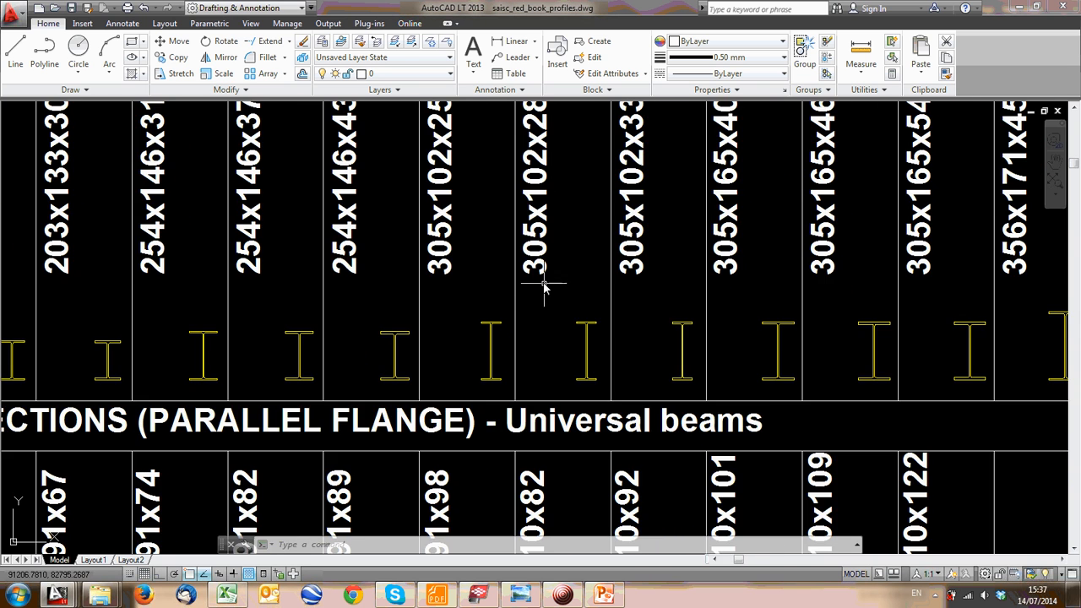
{"action": "middle_click_drag", "start_coordinate": [543, 296], "coordinate": [501, 318]}
{"action": "scroll", "coordinate": [540, 363], "scroll_direction": "up", "scroll_amount": 3}
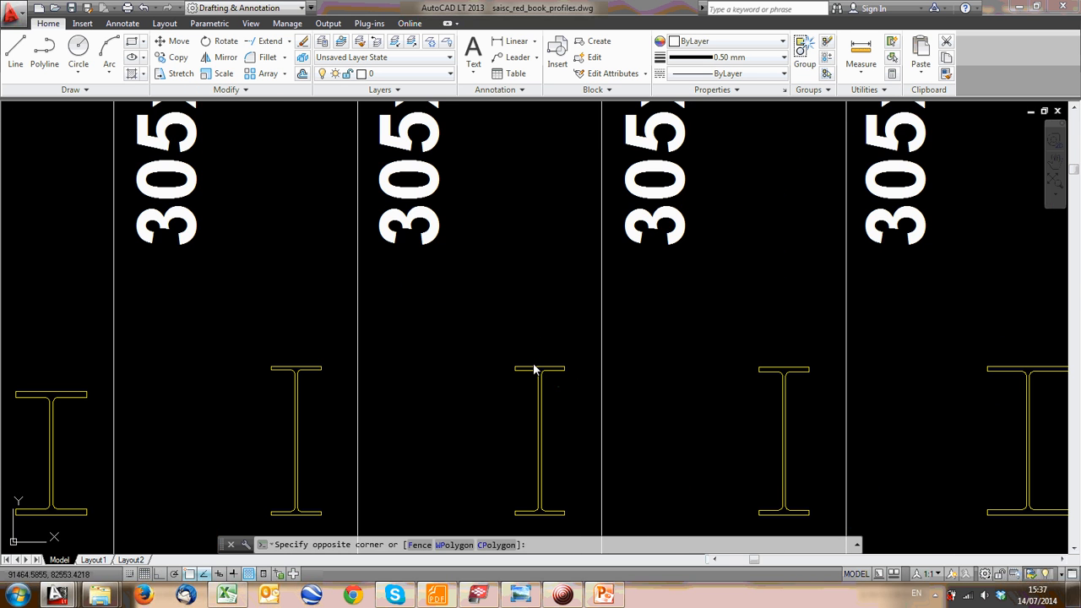
{"action": "left_click", "coordinate": [542, 362]}
Check the selected profile's 305x102x28 label and copy the profile to the clipboard
{"action": "scroll", "coordinate": [476, 290], "scroll_direction": "down", "scroll_amount": 3}
{"action": "scroll", "coordinate": [472, 278], "scroll_direction": "up", "scroll_amount": 1}
{"action": "middle_click_drag", "start_coordinate": [473, 277], "coordinate": [477, 397]}
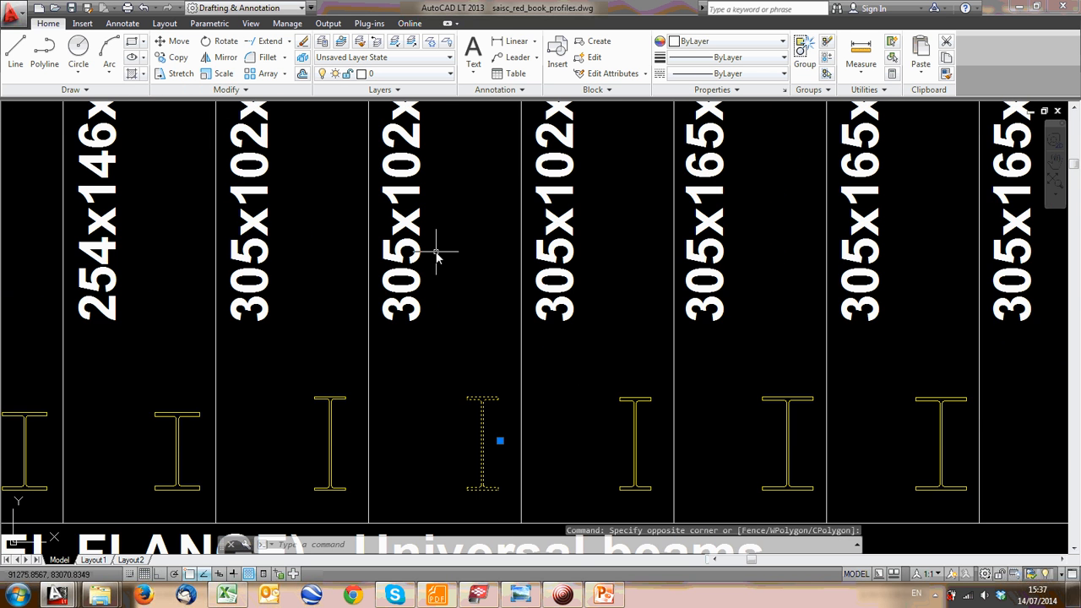
{"action": "mouse_move", "coordinate": [414, 203]}
{"action": "middle_mouse_down"}
{"action": "mouse_move", "coordinate": [415, 263]}
{"action": "mouse_move", "coordinate": [426, 229]}
{"action": "middle_mouse_up"}
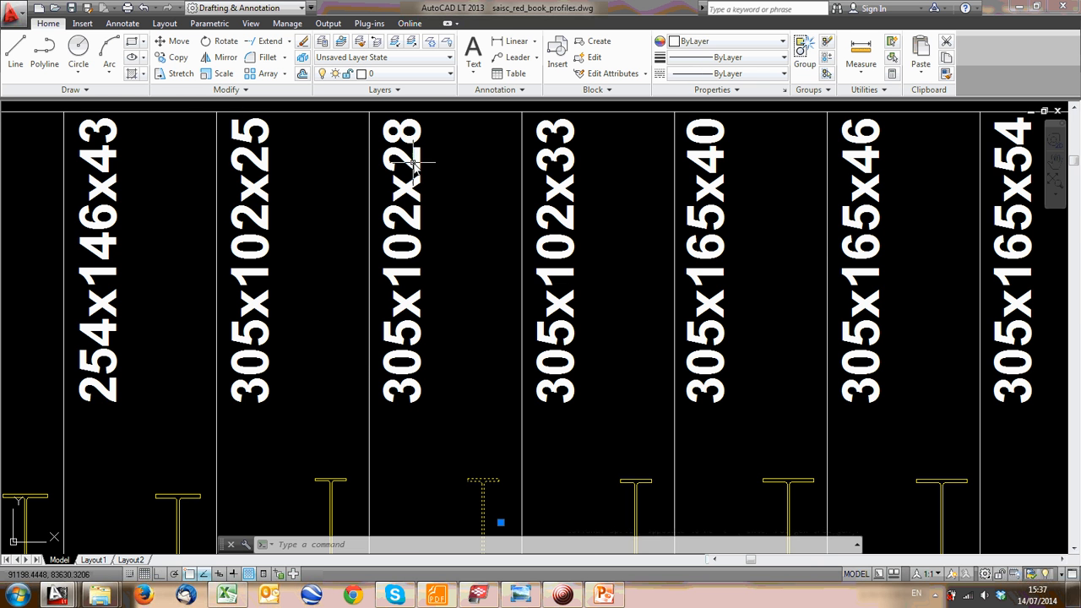
{"action": "scroll", "coordinate": [412, 156], "scroll_direction": "down", "scroll_amount": 1}
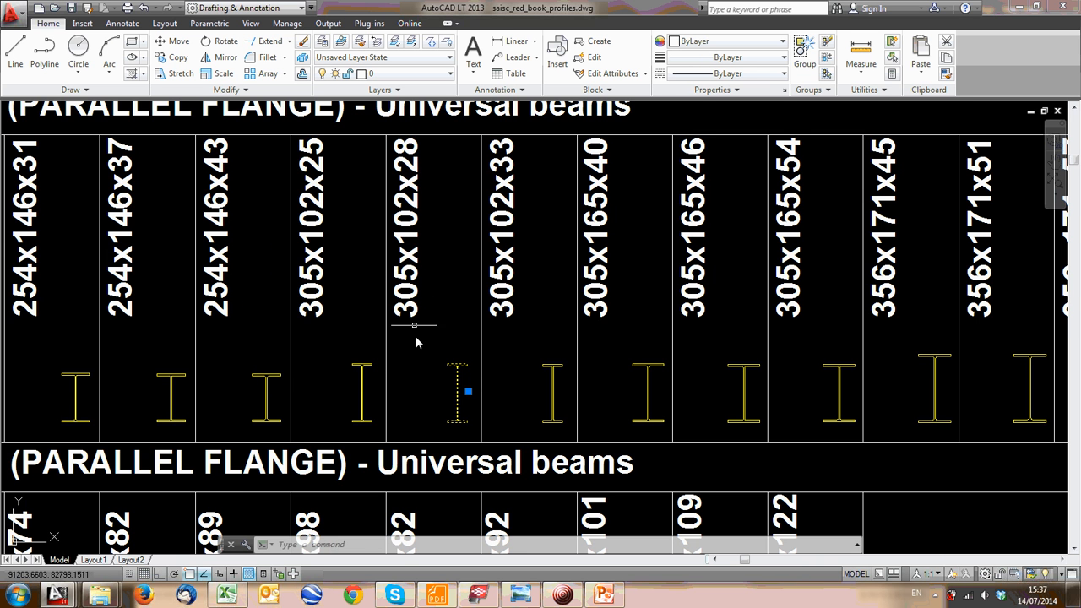
{"action": "middle_click_drag", "start_coordinate": [422, 404], "coordinate": [404, 299]}
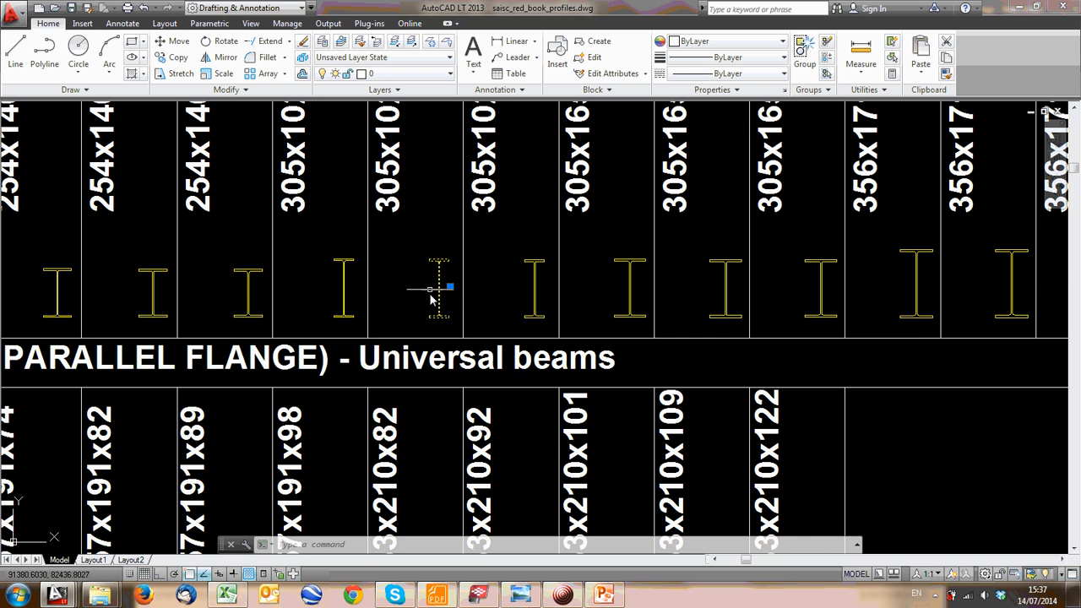
{"action": "mouse_move", "coordinate": [397, 126]}
{"action": "middle_mouse_down"}
{"action": "mouse_move", "coordinate": [410, 271]}
{"action": "mouse_move", "coordinate": [423, 196]}
{"action": "middle_mouse_up"}
{"action": "key", "text": "ctrl+c"}
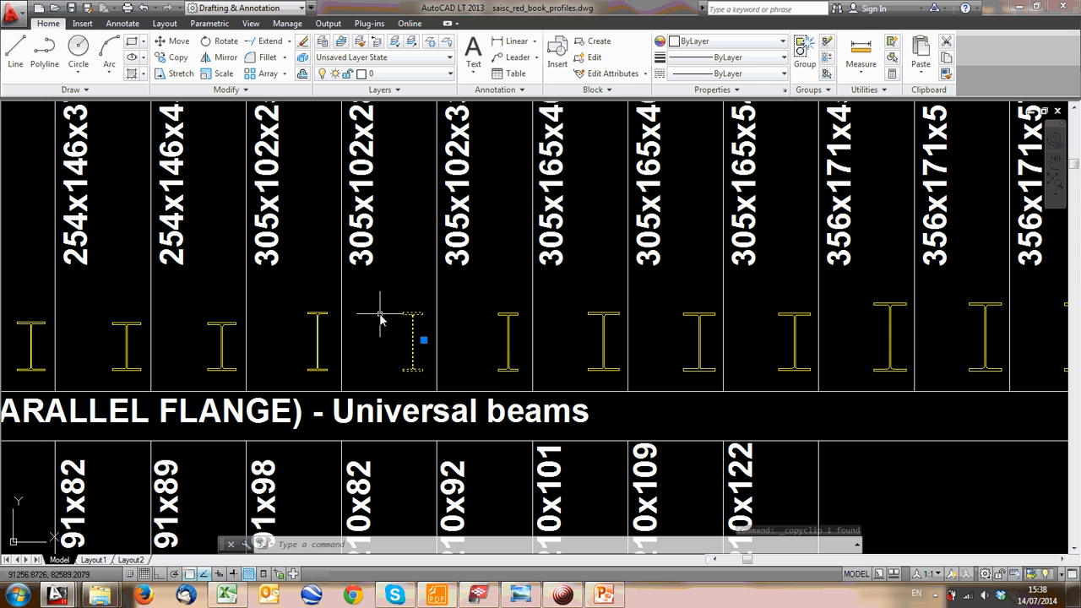
Switch back through the open drawings to A123_1 Industrial Store Drawings Rev2.dwg, showing Section E-E
{"action": "key", "text": "ctrl+Tab"}
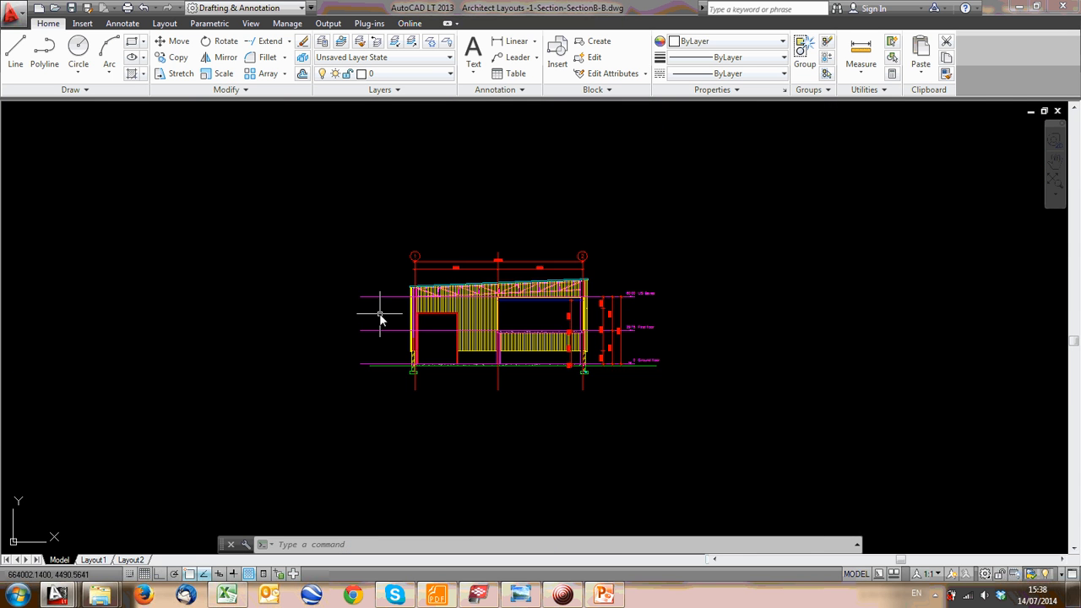
{"action": "key", "text": "ctrl+Tab"}
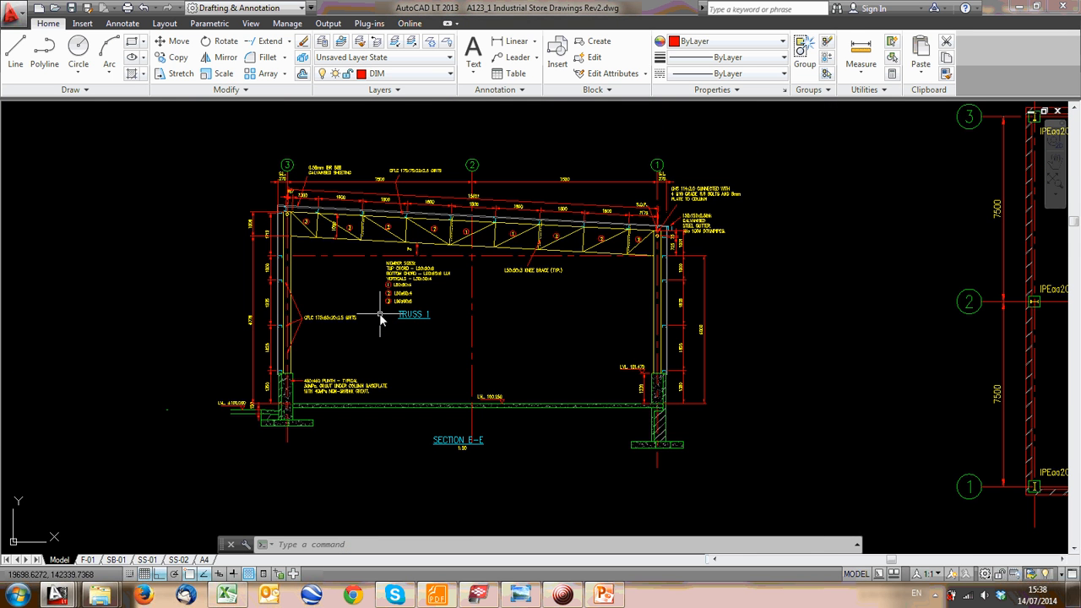
{"action": "key", "text": "ctrl+Tab"}
{"action": "key", "text": "ctrl+Tab"}
{"action": "key", "text": "ctrl+Tab"}
{"action": "key", "text": "ctrl+Tab"}
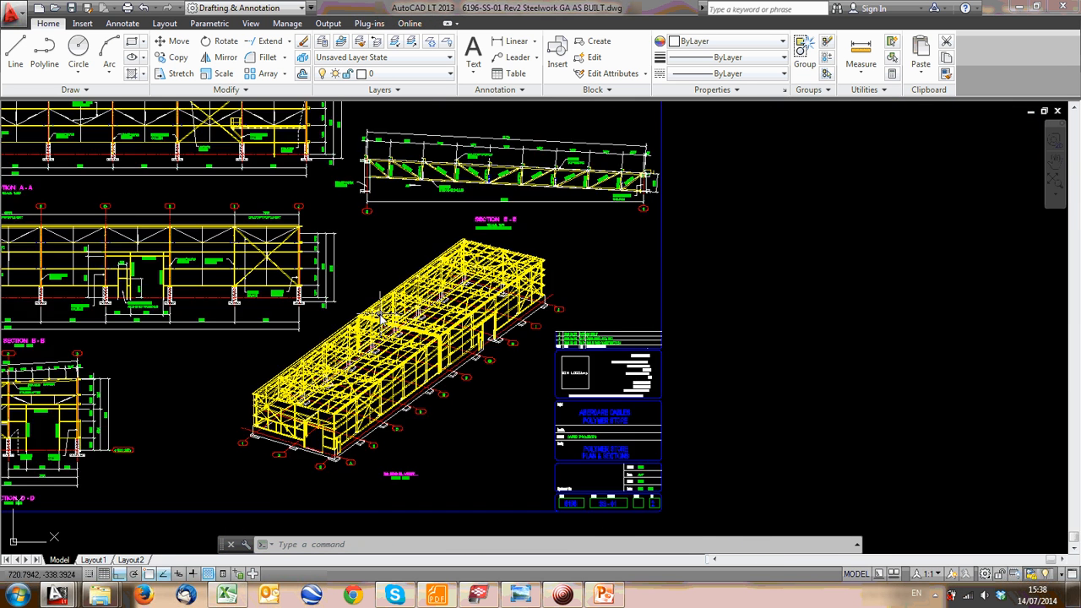
{"action": "key", "text": "ctrl+Tab"}
{"action": "key", "text": "ctrl+Tab"}
{"action": "key", "text": "ctrl+Tab"}
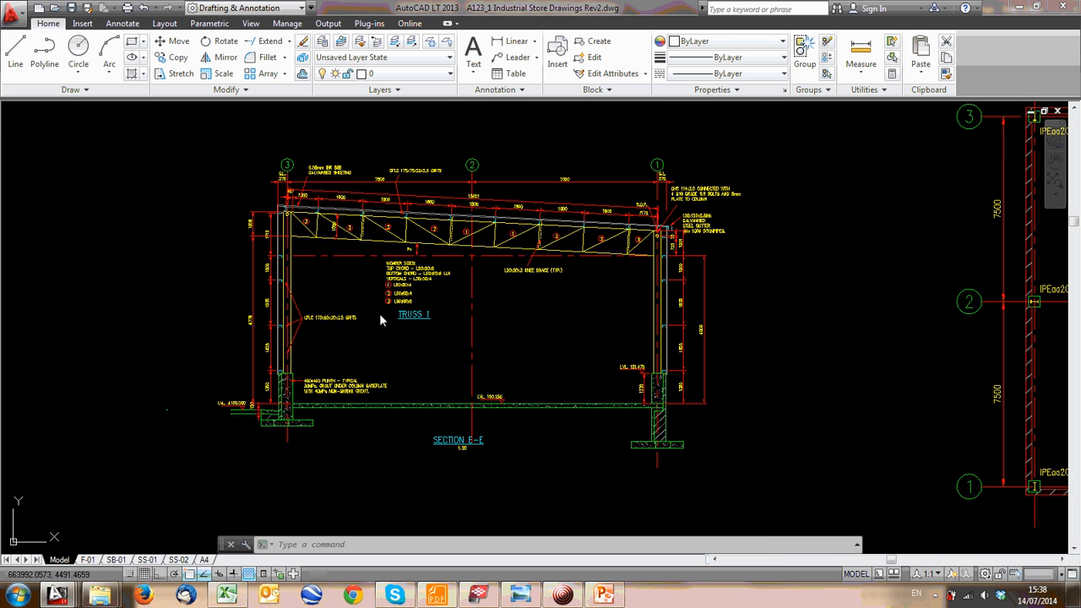
Paste the copied 305x102x28 I-section profile into the empty space above Section E-E
{"action": "scroll", "coordinate": [379, 313], "scroll_direction": "down", "scroll_amount": 2}
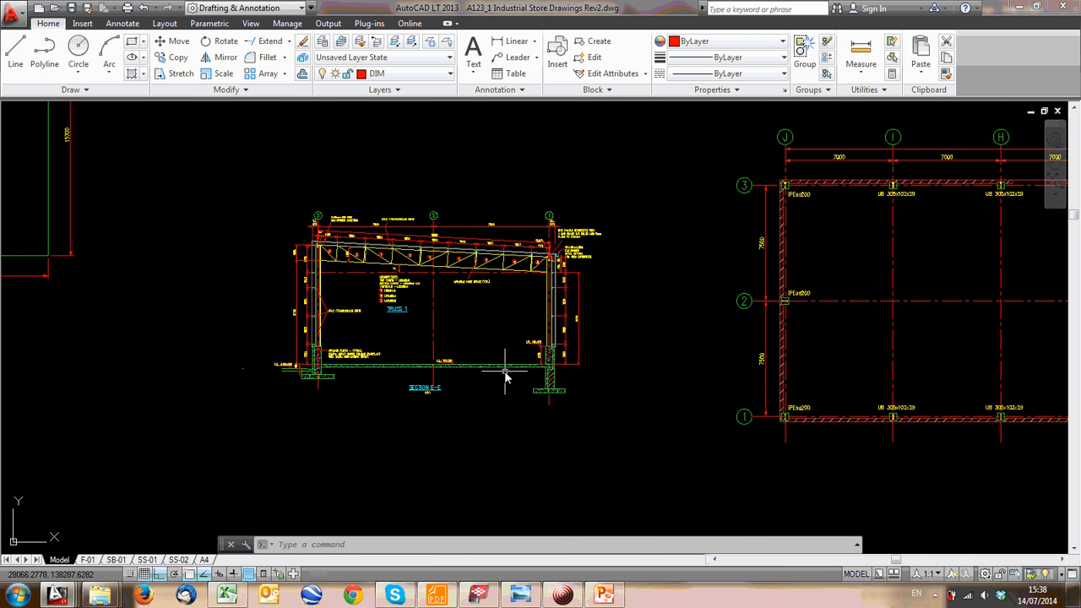
{"action": "key", "text": "ctrl+v"}
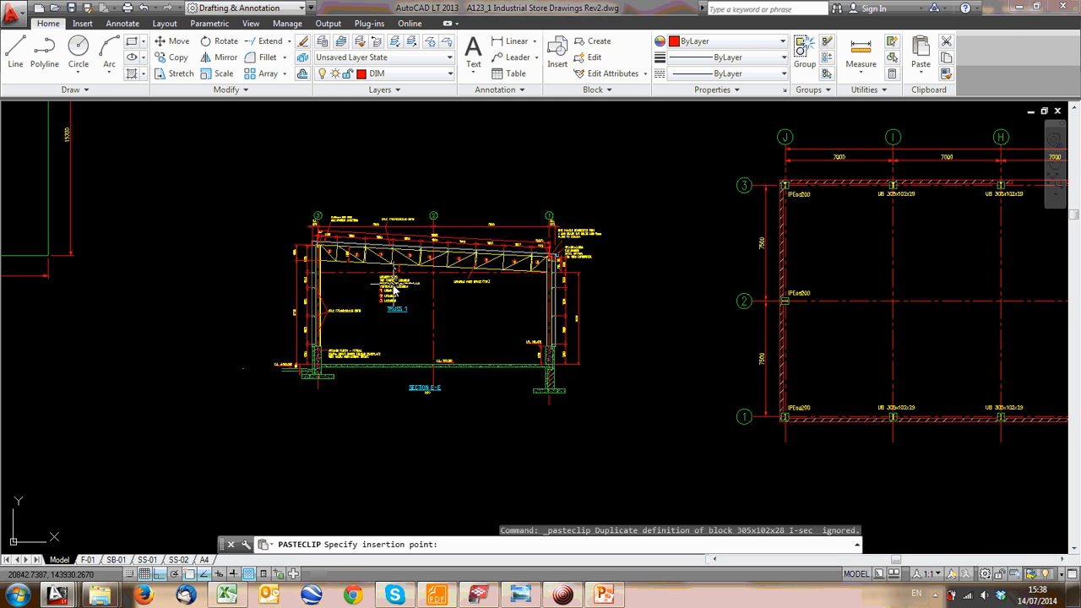
{"action": "scroll", "coordinate": [527, 419], "scroll_direction": "down", "scroll_amount": 2}
{"action": "scroll", "coordinate": [527, 419], "scroll_direction": "down", "scroll_amount": 3}
{"action": "scroll", "coordinate": [591, 296], "scroll_direction": "up", "scroll_amount": 4}
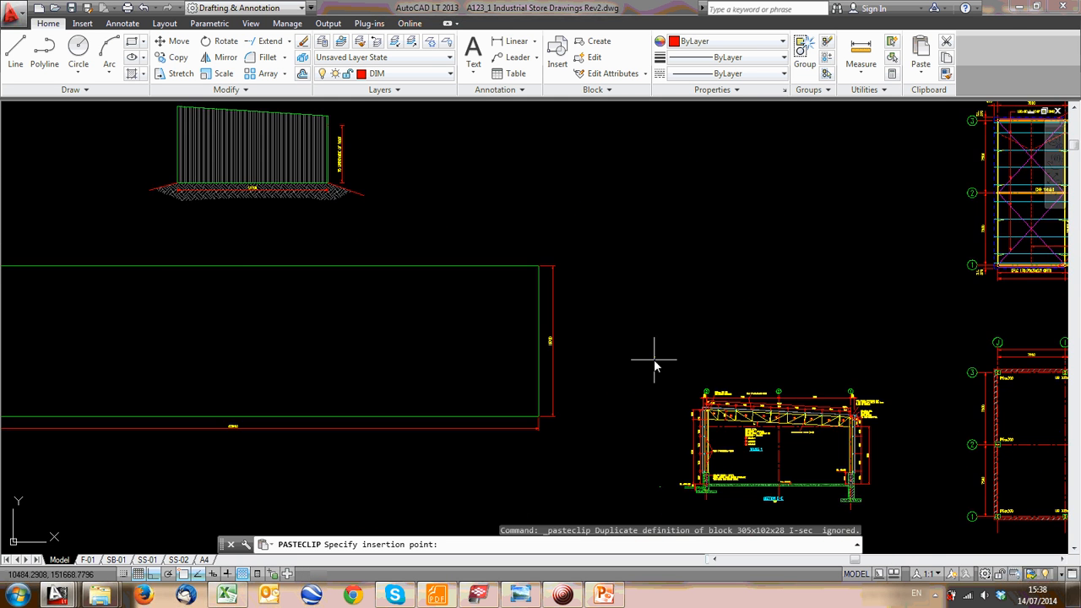
{"action": "left_click", "coordinate": [747, 338]}
Examine the girts, the column flanges and the column base at the 460x460 plinth in Section E-E
{"action": "scroll", "coordinate": [560, 346], "scroll_direction": "up", "scroll_amount": 5}
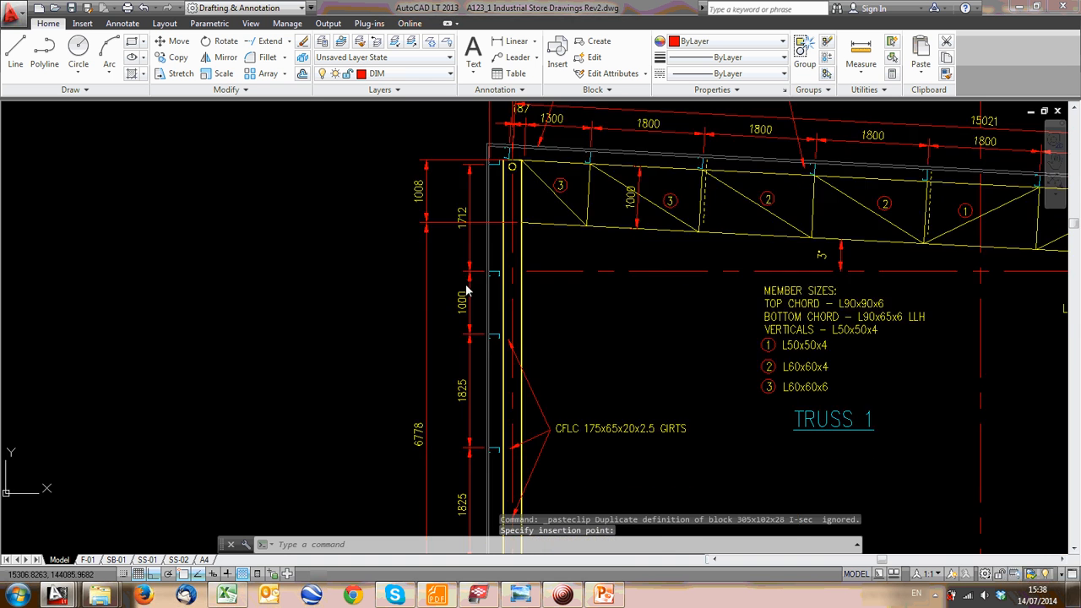
{"action": "scroll", "coordinate": [496, 399], "scroll_direction": "up", "scroll_amount": 4}
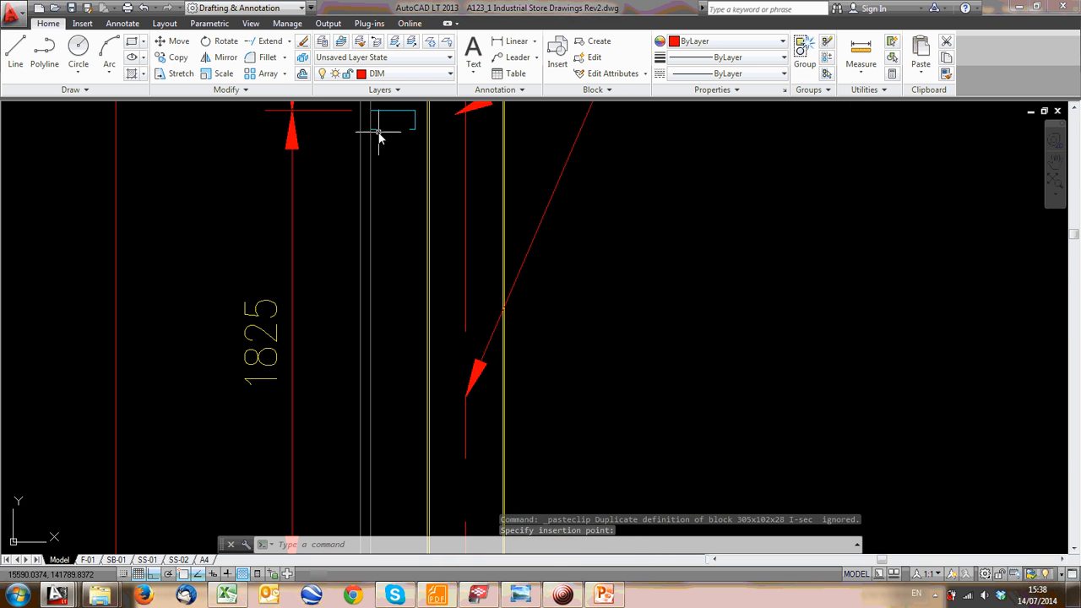
{"action": "scroll", "coordinate": [417, 180], "scroll_direction": "down", "scroll_amount": 2}
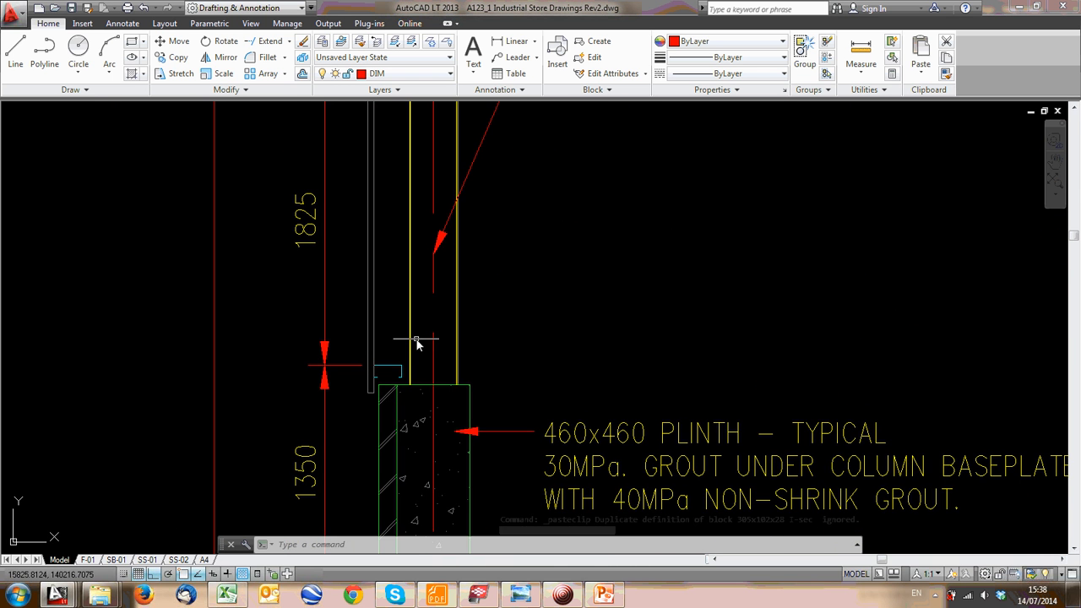
{"action": "scroll", "coordinate": [400, 370], "scroll_direction": "up", "scroll_amount": 4}
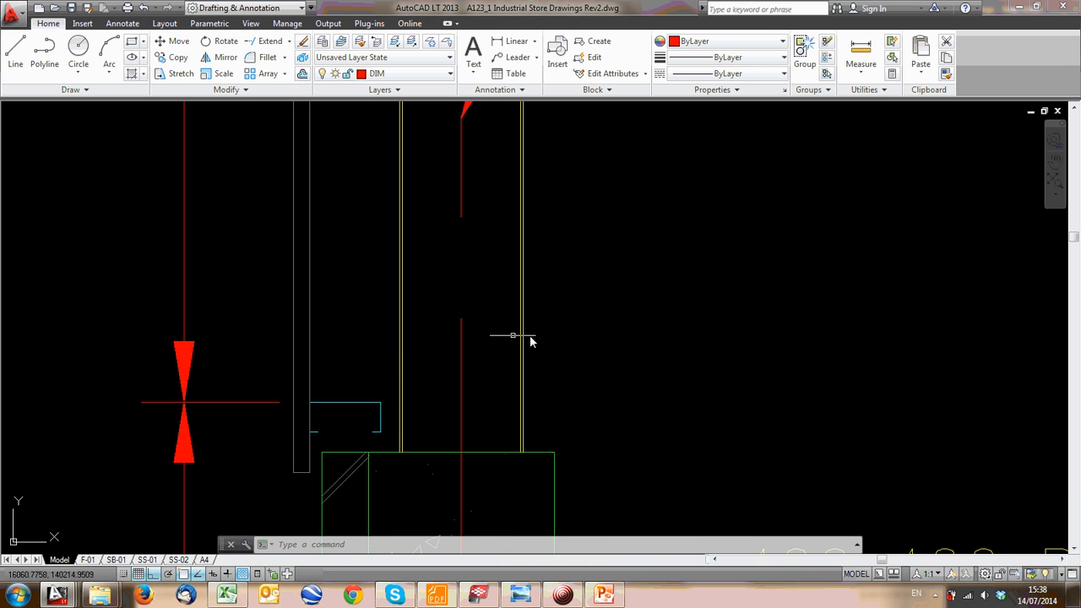
{"action": "scroll", "coordinate": [501, 338], "scroll_direction": "down", "scroll_amount": 1}
{"action": "scroll", "coordinate": [503, 334], "scroll_direction": "down", "scroll_amount": 6}
Try to rotate the pasted I-section 90 degrees about its web midpoint, and undo the rotation
{"action": "middle_click_drag", "start_coordinate": [514, 322], "coordinate": [498, 506]}
{"action": "middle_click_drag", "start_coordinate": [574, 182], "coordinate": [520, 498]}
{"action": "scroll", "coordinate": [498, 309], "scroll_direction": "up", "scroll_amount": 3}
{"action": "left_click", "coordinate": [471, 303]}
{"action": "left_click", "coordinate": [384, 244]}
{"action": "type", "text": "R"}
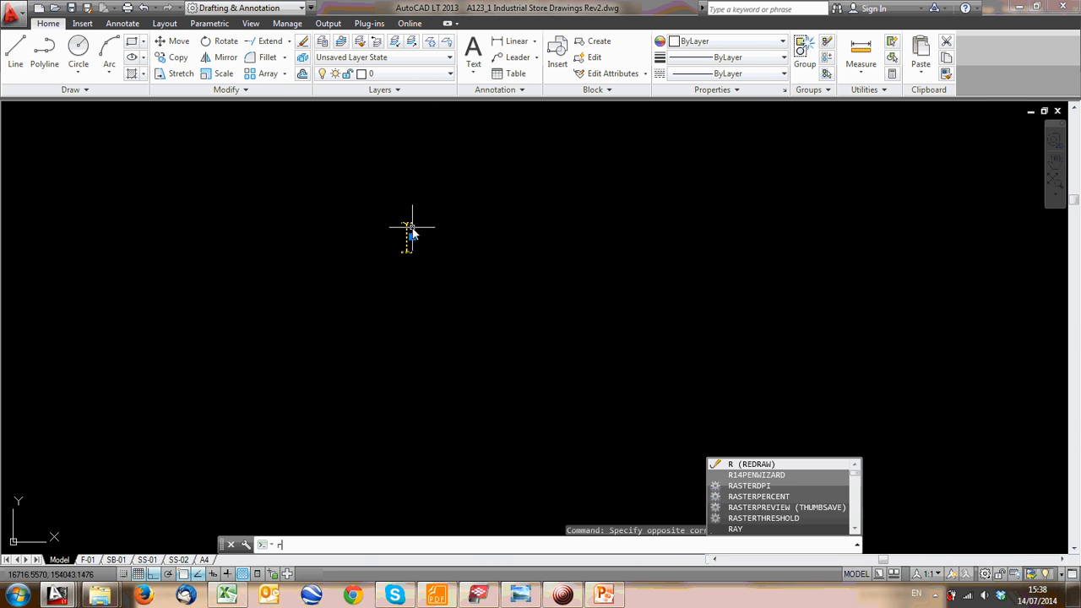
{"action": "type", "text": "O"}
{"action": "key", "text": "Return"}
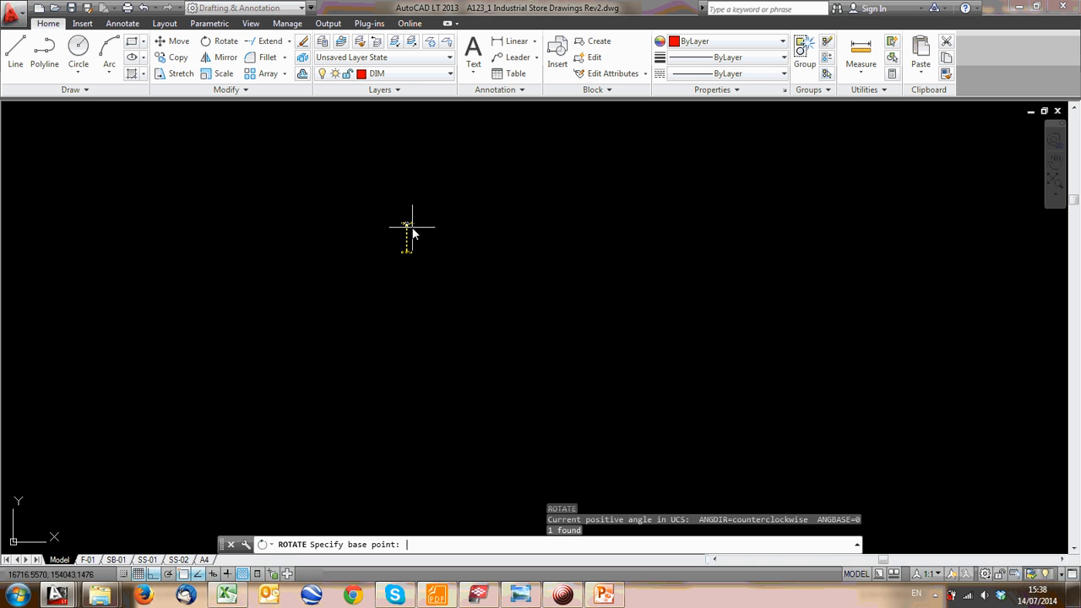
{"action": "left_click", "coordinate": [401, 241]}
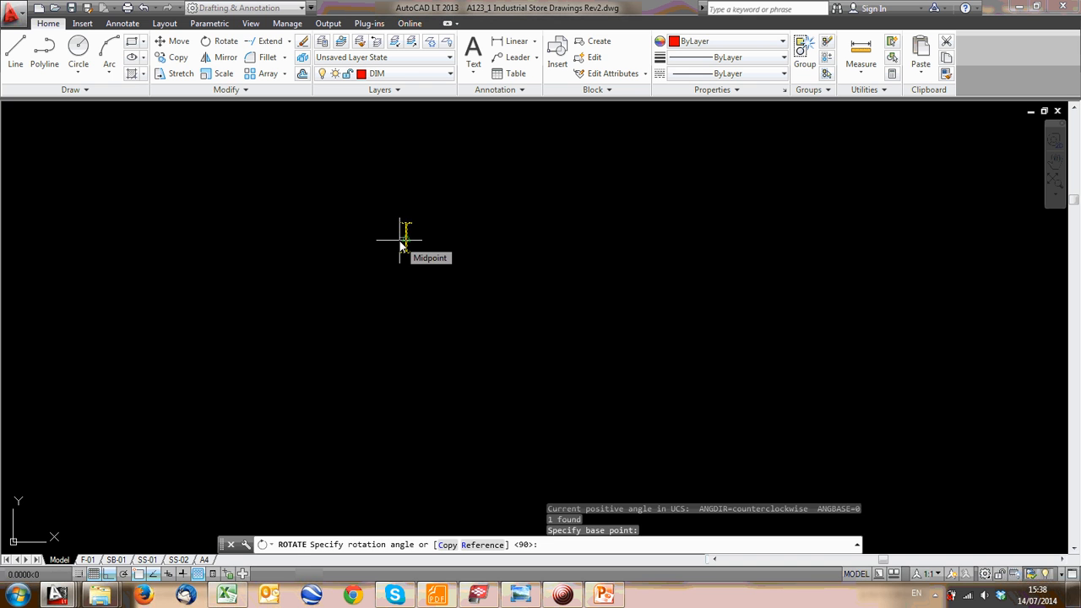
{"action": "key", "text": "Return"}
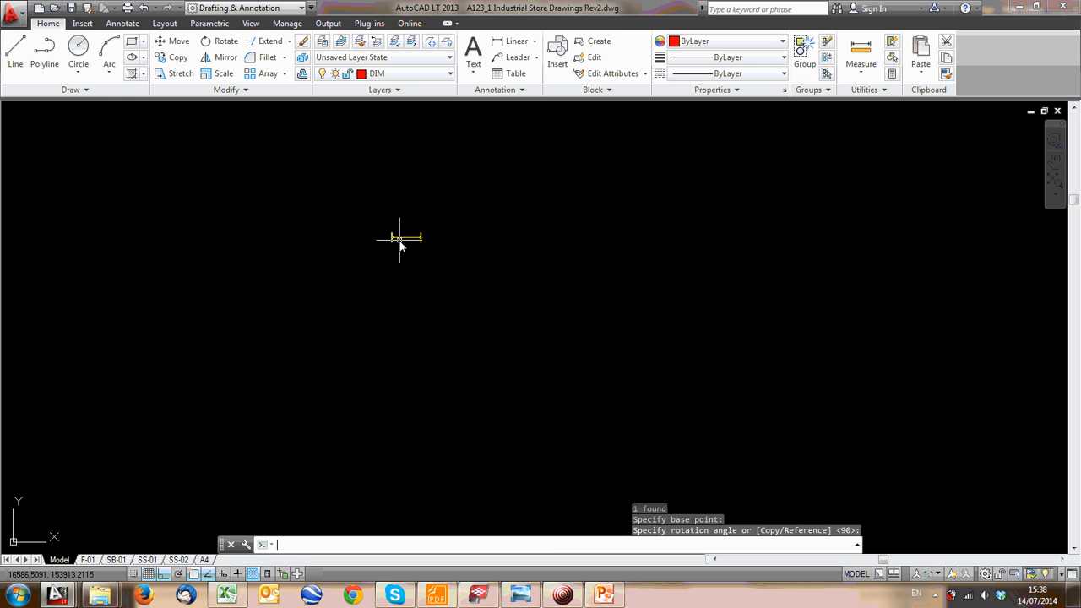
{"action": "key", "text": "ctrl+z"}
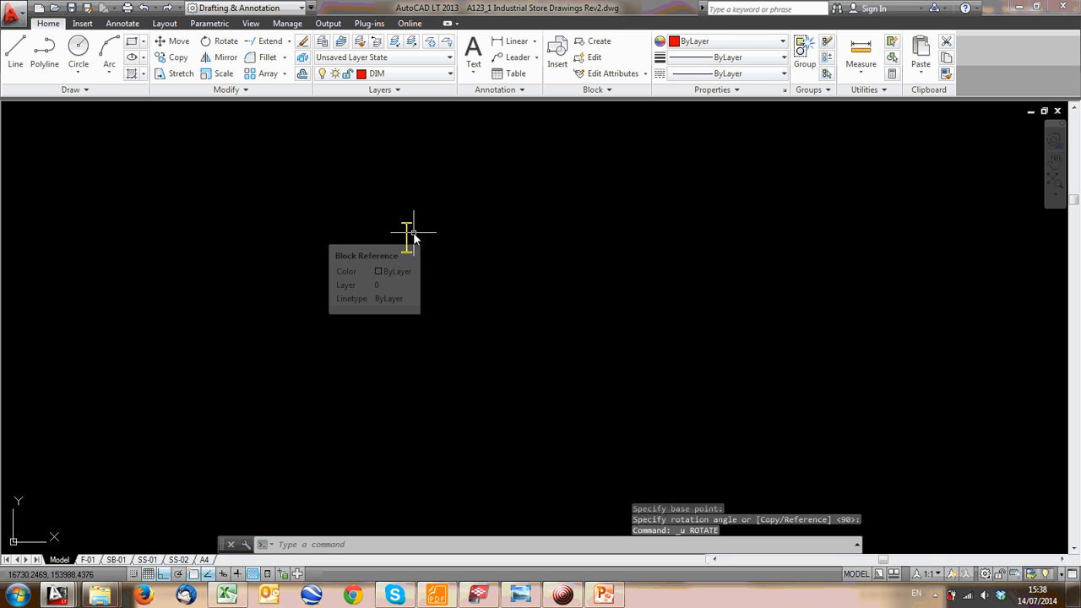
Move the pasted I-section straight down about 13400 mm, beside the column just above the plinth note
{"action": "scroll", "coordinate": [473, 279], "scroll_direction": "down", "scroll_amount": 5}
{"action": "left_click", "coordinate": [443, 222]}
{"action": "left_click", "coordinate": [481, 288]}
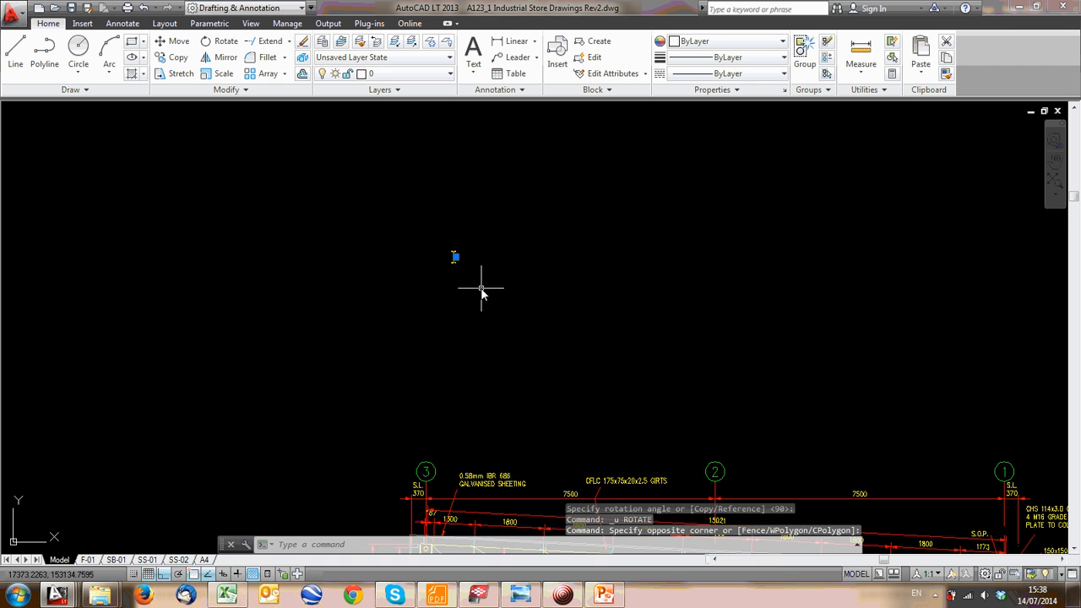
{"action": "type", "text": "m"}
{"action": "key", "text": "Return"}
{"action": "left_click", "coordinate": [463, 259]}
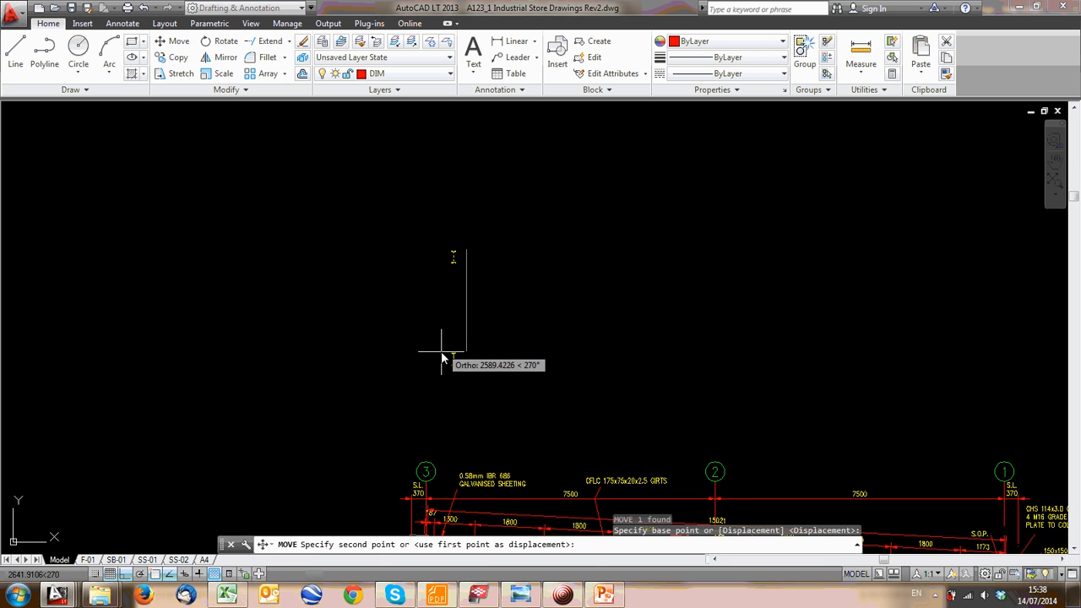
{"action": "scroll", "coordinate": [452, 253], "scroll_direction": "down", "scroll_amount": 5}
{"action": "scroll", "coordinate": [448, 278], "scroll_direction": "up", "scroll_amount": 10}
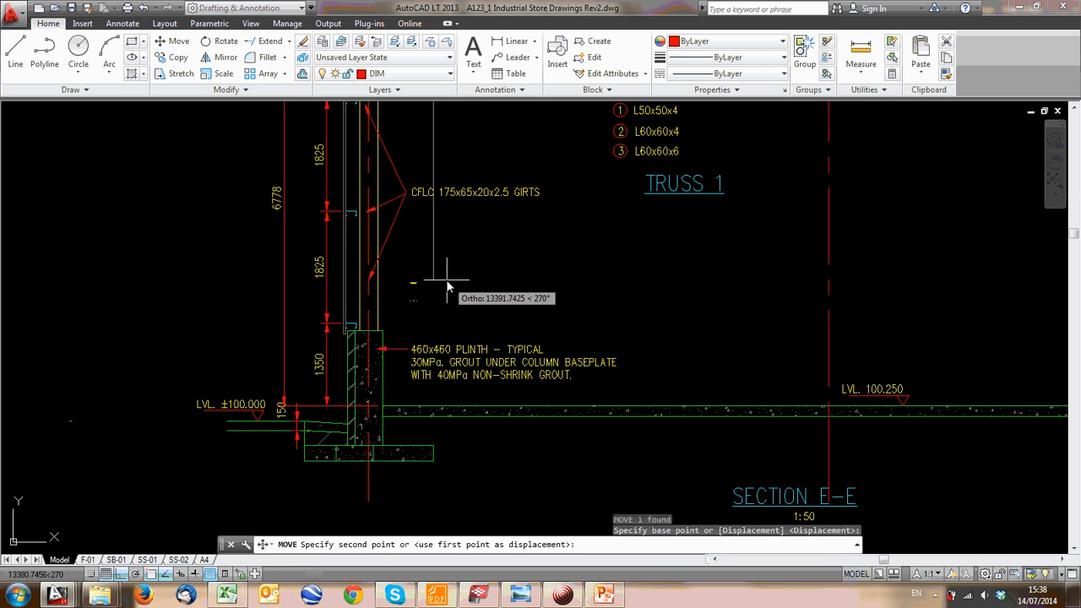
{"action": "left_click", "coordinate": [426, 287]}
{"action": "scroll", "coordinate": [372, 297], "scroll_direction": "up", "scroll_amount": 6}
{"action": "scroll", "coordinate": [338, 257], "scroll_direction": "down", "scroll_amount": 1}
{"action": "scroll", "coordinate": [308, 275], "scroll_direction": "up", "scroll_amount": 3}
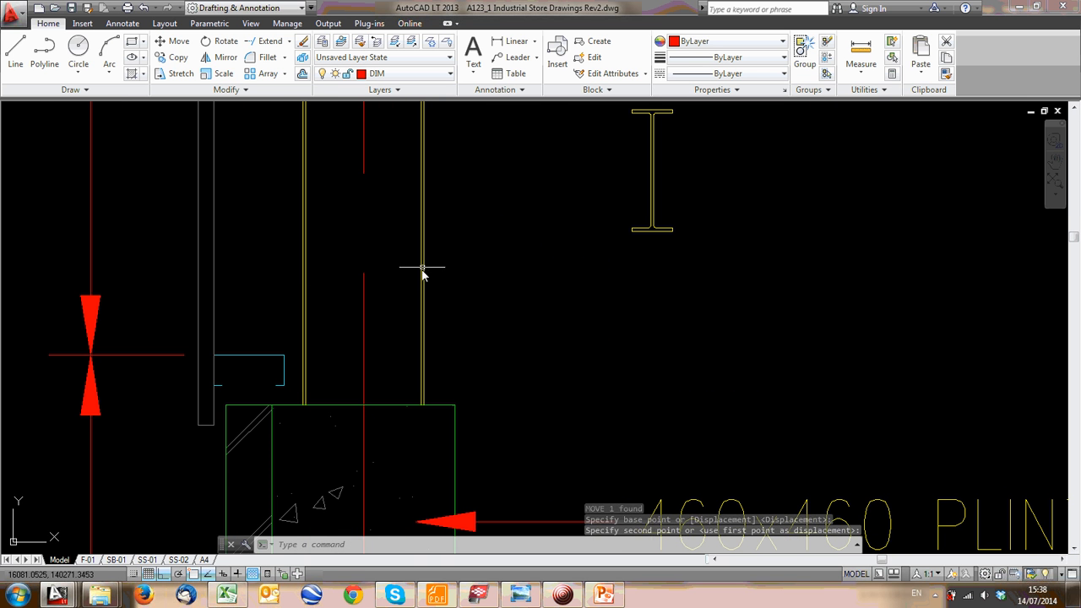
Draw a short vertical line between the column and the I-section, and start a second line beside it before cancelling the command
{"action": "left_click", "coordinate": [15, 50]}
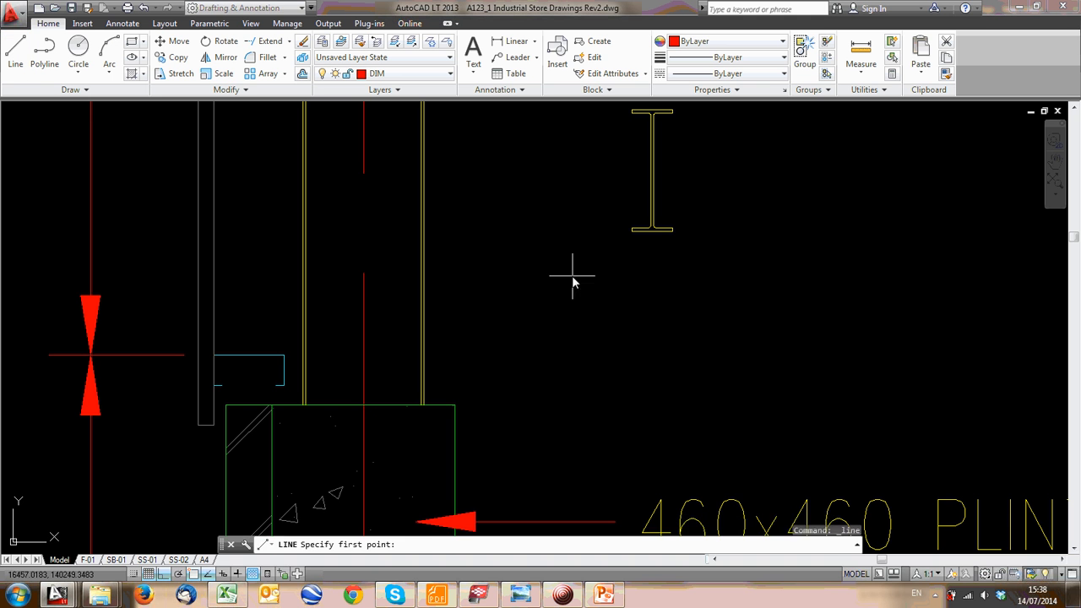
{"action": "left_click", "coordinate": [518, 221]}
{"action": "left_click", "coordinate": [528, 345]}
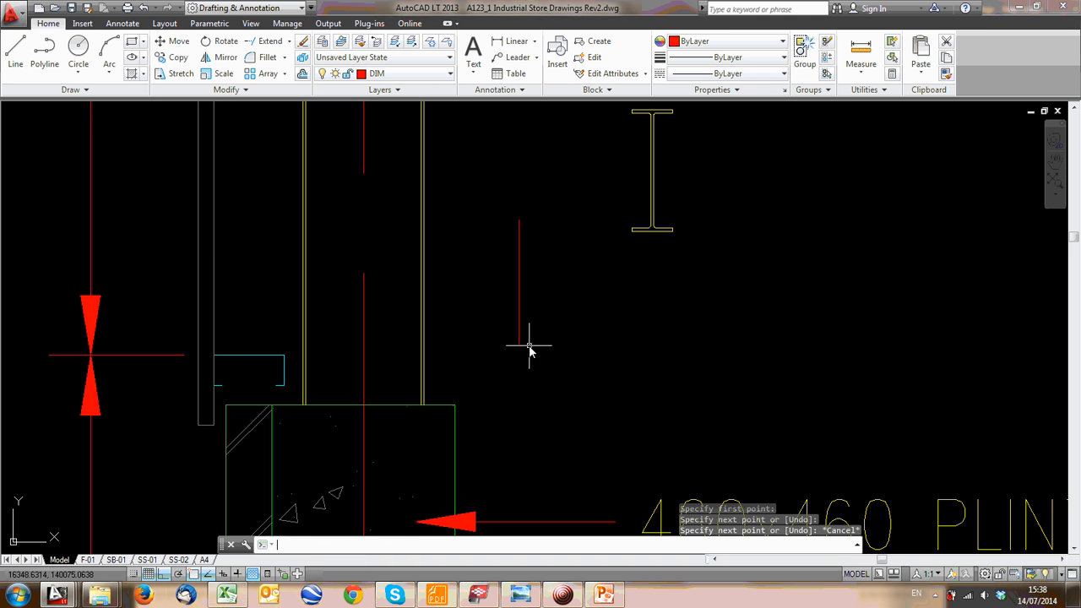
{"action": "key", "text": "Return"}
{"action": "key", "text": "Return"}
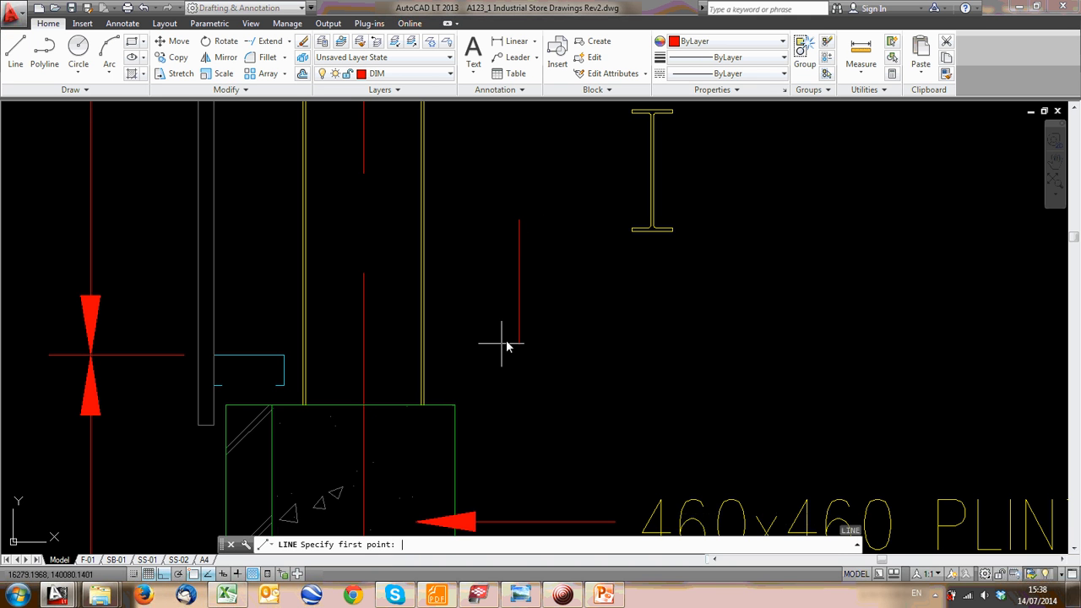
{"action": "scroll", "coordinate": [530, 228], "scroll_direction": "up", "scroll_amount": 2}
{"action": "left_click", "coordinate": [524, 222]}
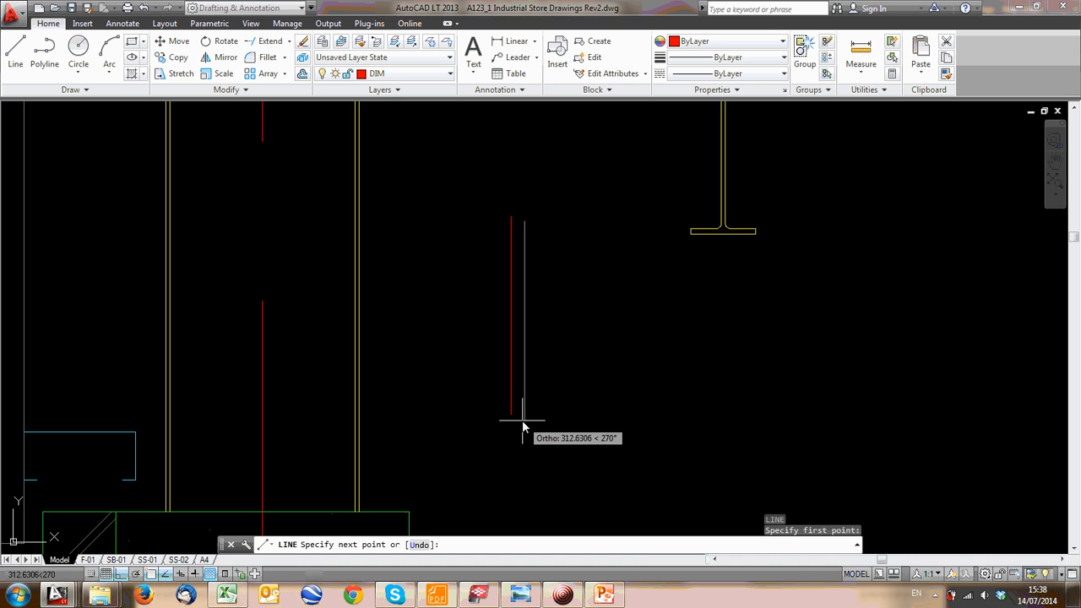
{"action": "key", "text": "Escape"}
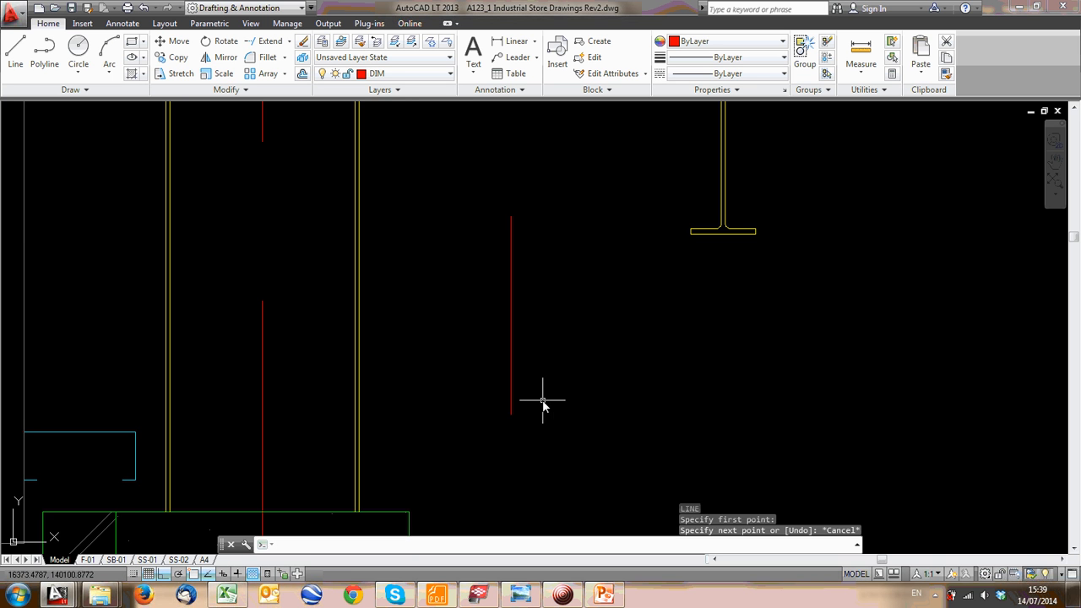
Delete the short vertical line between the column and the I-section
{"action": "scroll", "coordinate": [633, 359], "scroll_direction": "down", "scroll_amount": 2}
{"action": "left_click", "coordinate": [619, 362]}
{"action": "left_click", "coordinate": [535, 320]}
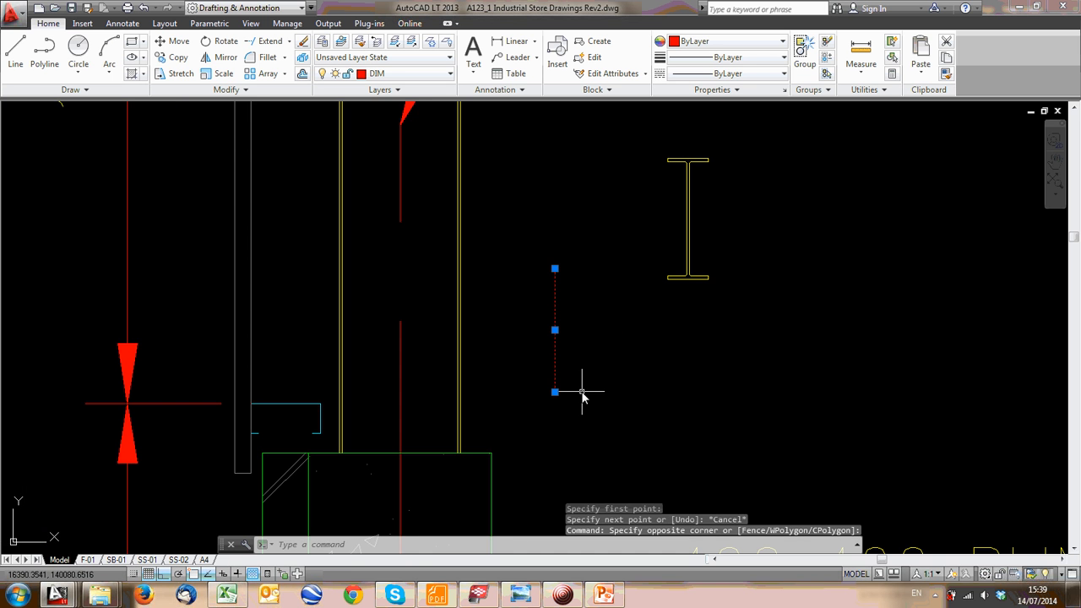
{"action": "key", "text": "Delete"}
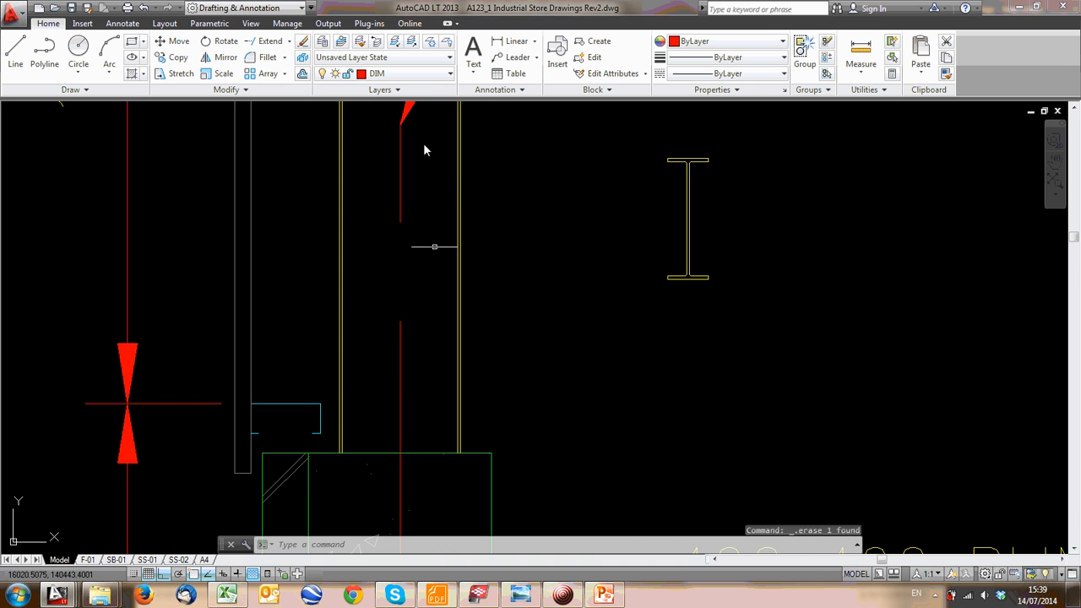
Rotate the I-section beside the column by 90 degrees about the middle of its web
{"action": "scroll", "coordinate": [496, 413], "scroll_direction": "down", "scroll_amount": 2}
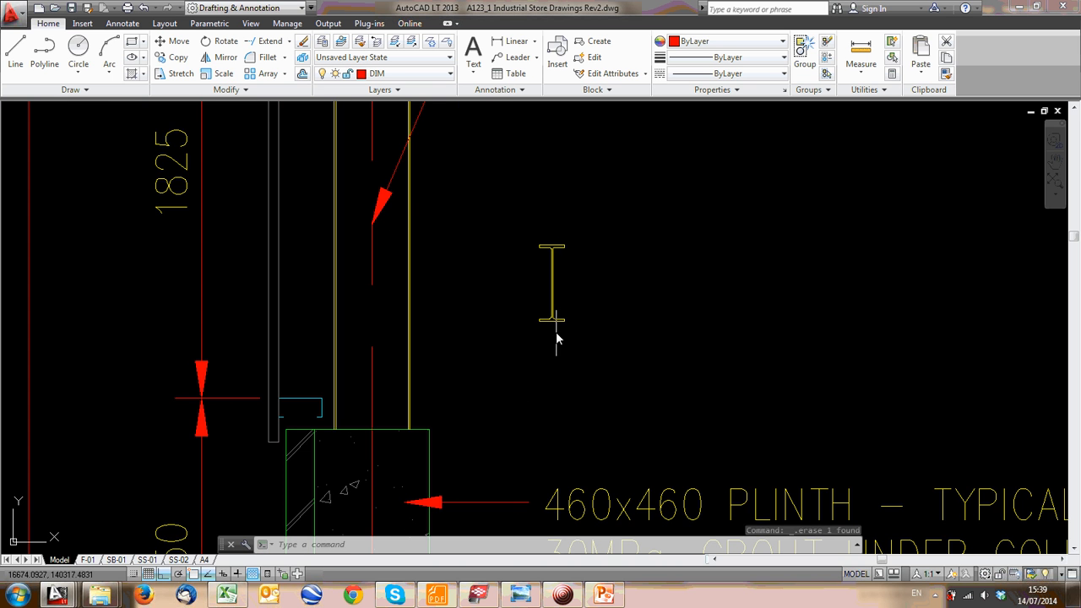
{"action": "scroll", "coordinate": [554, 357], "scroll_direction": "up", "scroll_amount": 2}
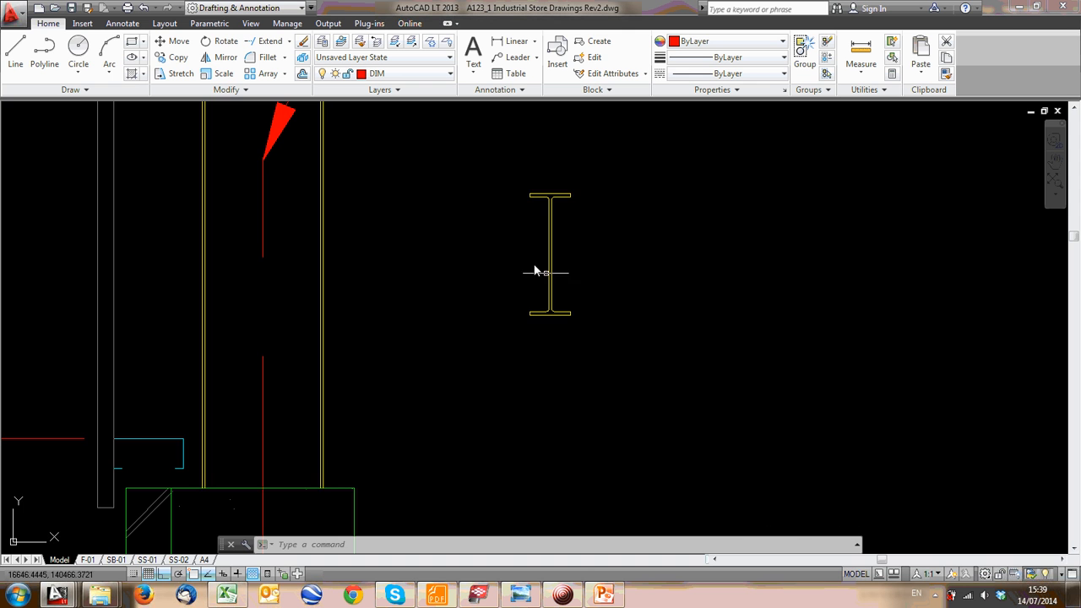
{"action": "middle_click_drag", "start_coordinate": [574, 268], "coordinate": [555, 313]}
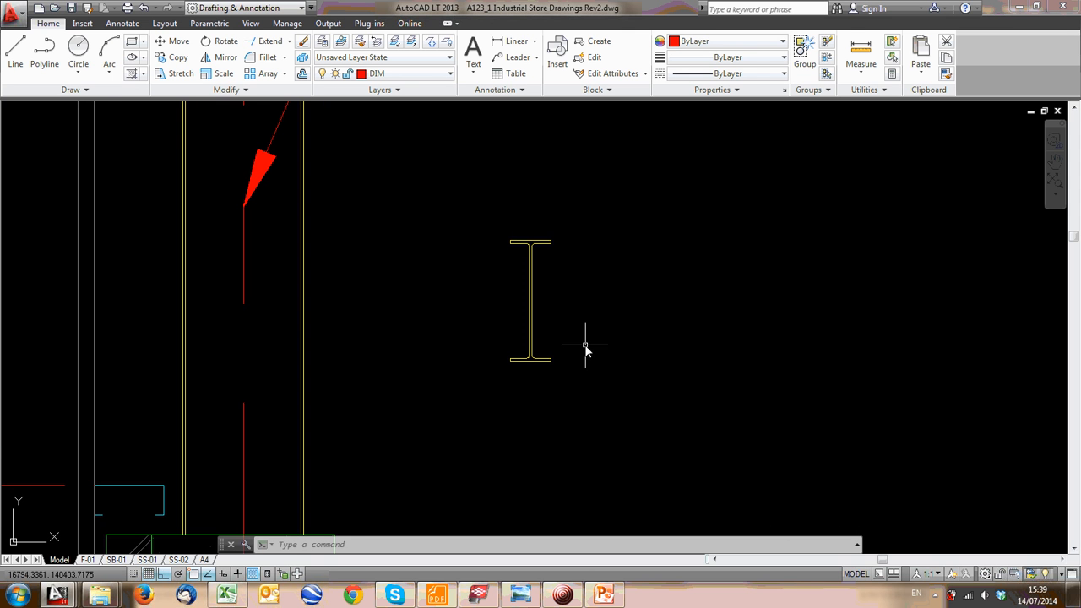
{"action": "left_click", "coordinate": [532, 297]}
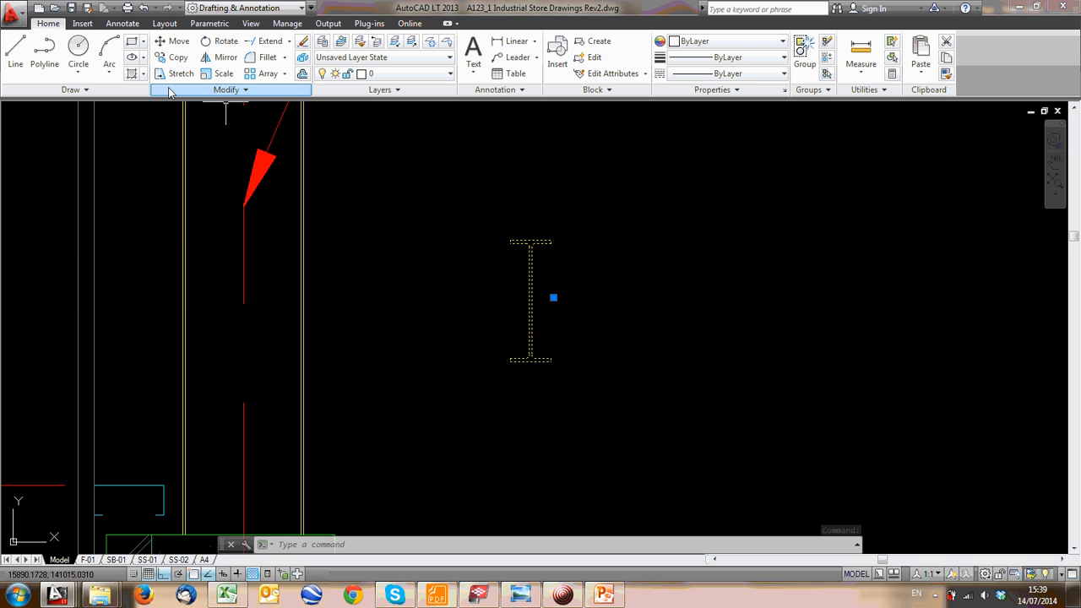
{"action": "left_click", "coordinate": [222, 42]}
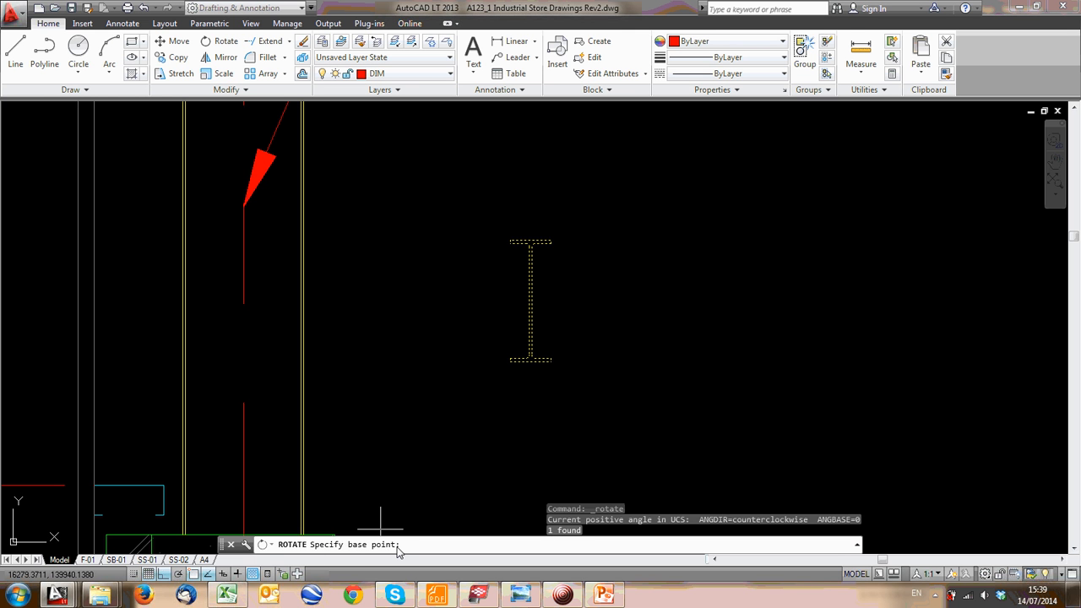
{"action": "left_click", "coordinate": [531, 300]}
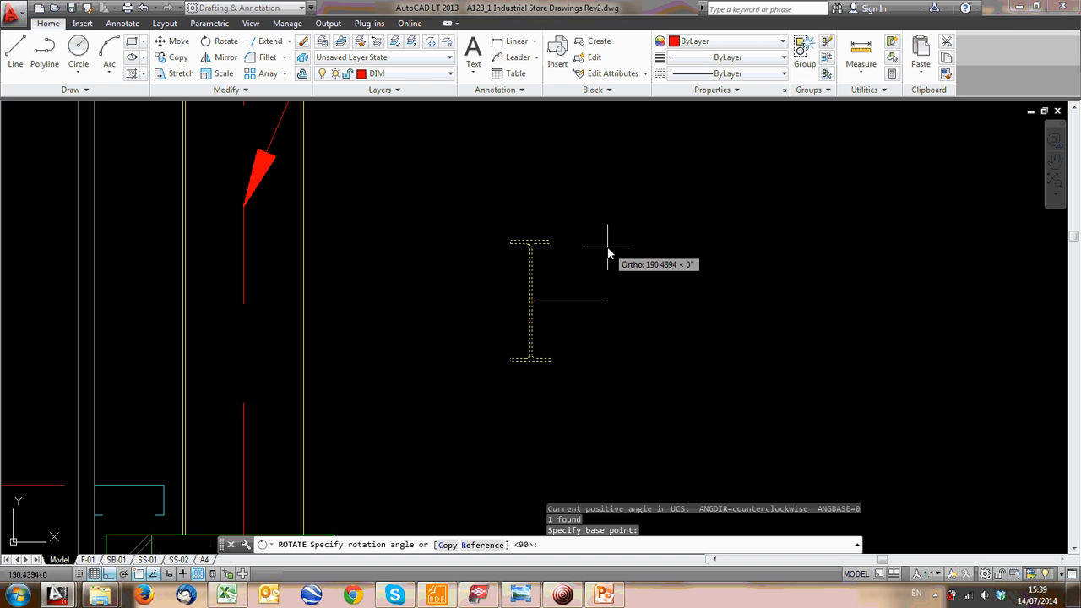
{"action": "type", "text": "90"}
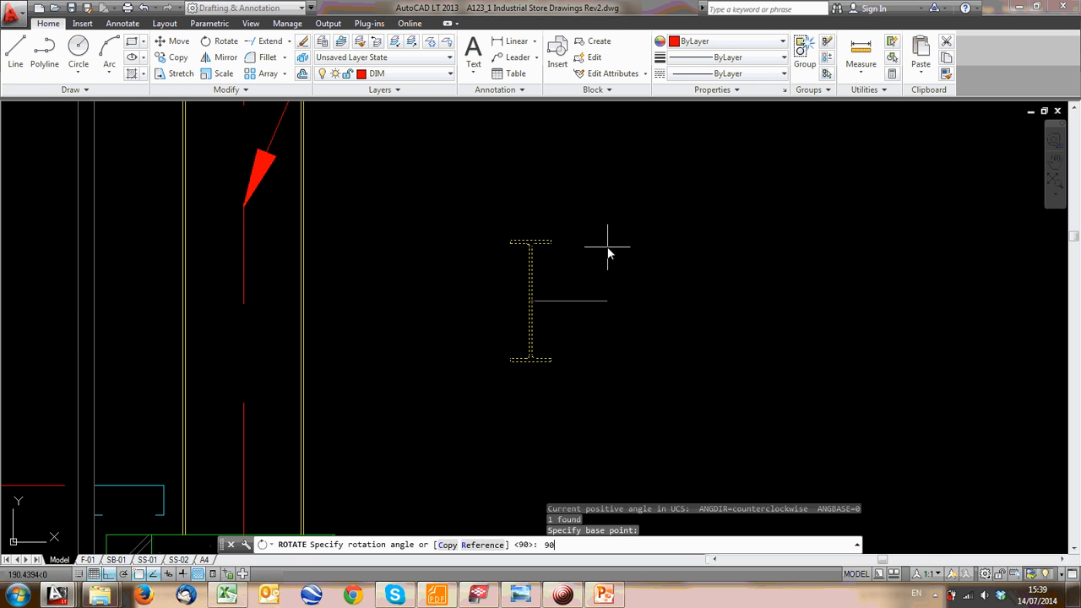
{"action": "key", "text": "Return"}
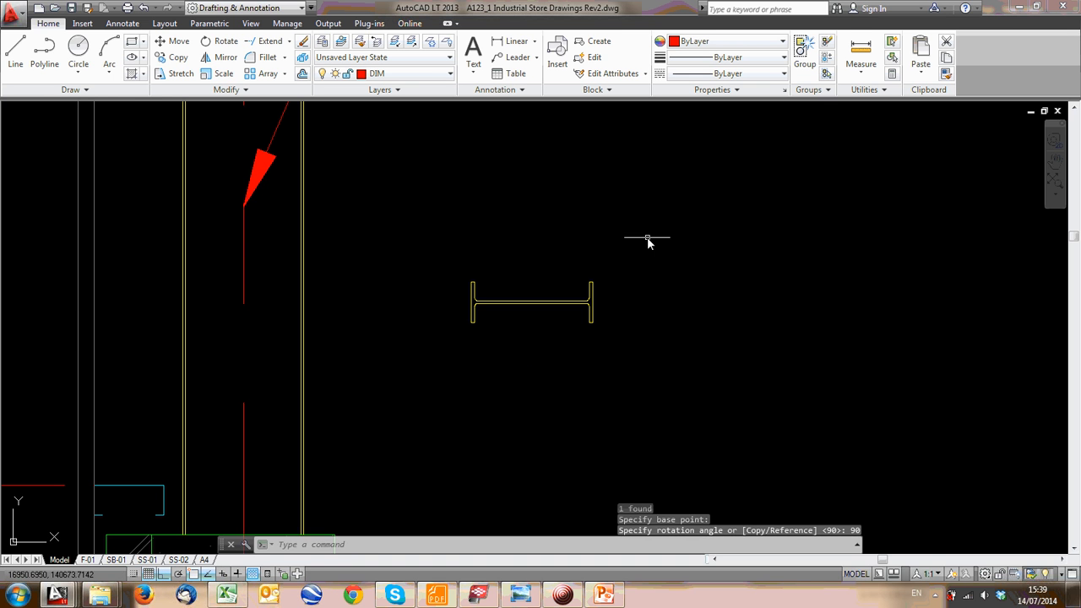
Rotate the I-section by 90 degrees about the upper outer corner of its flange farthest from the column
{"action": "left_click", "coordinate": [591, 318]}
{"action": "left_click", "coordinate": [542, 284]}
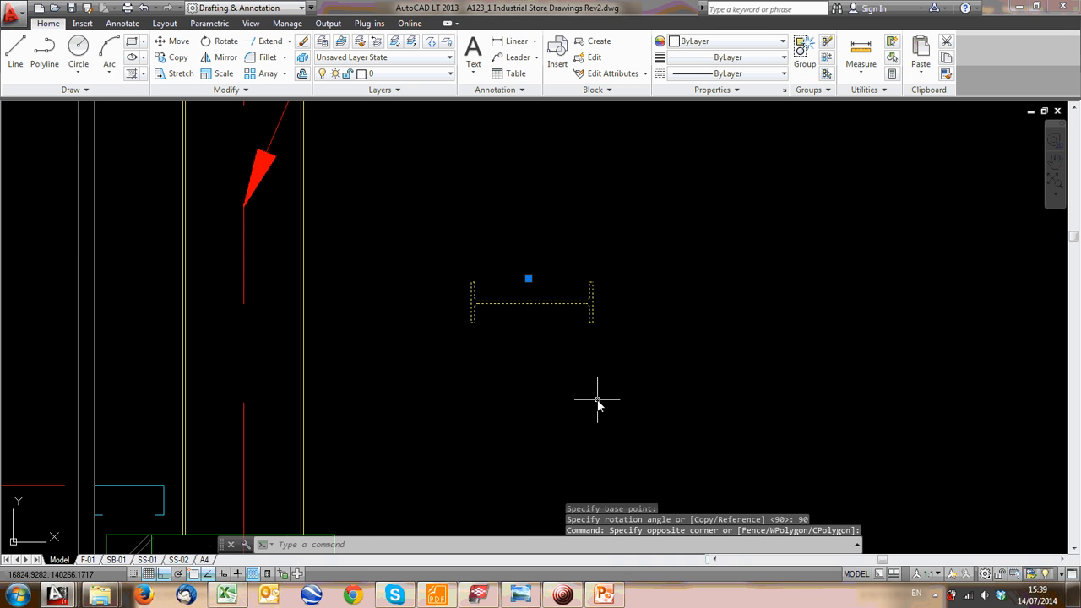
{"action": "type", "text": "R"}
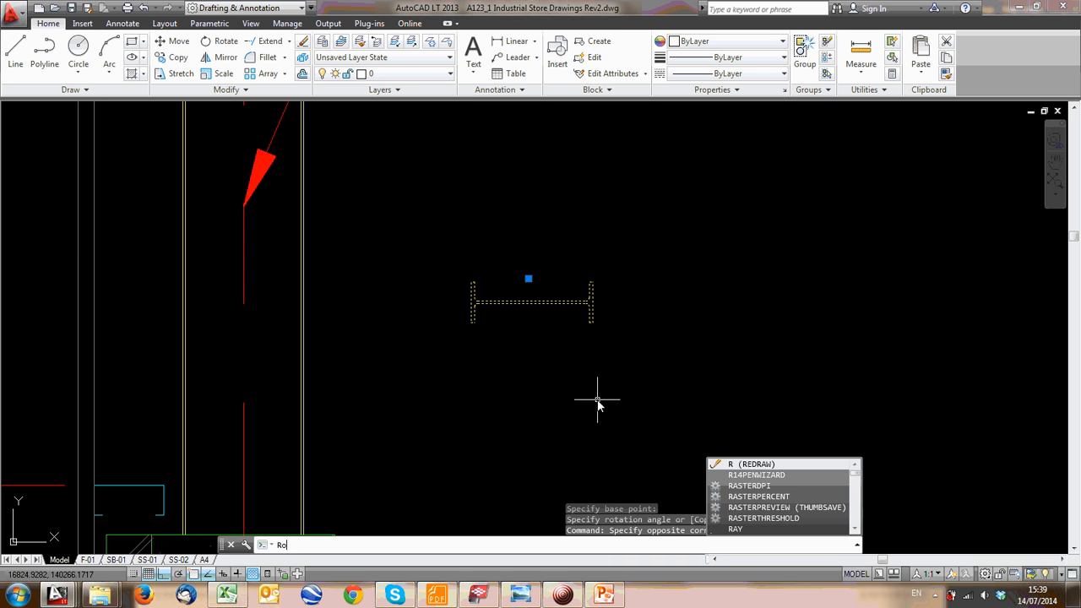
{"action": "type", "text": "O"}
{"action": "key", "text": "Return"}
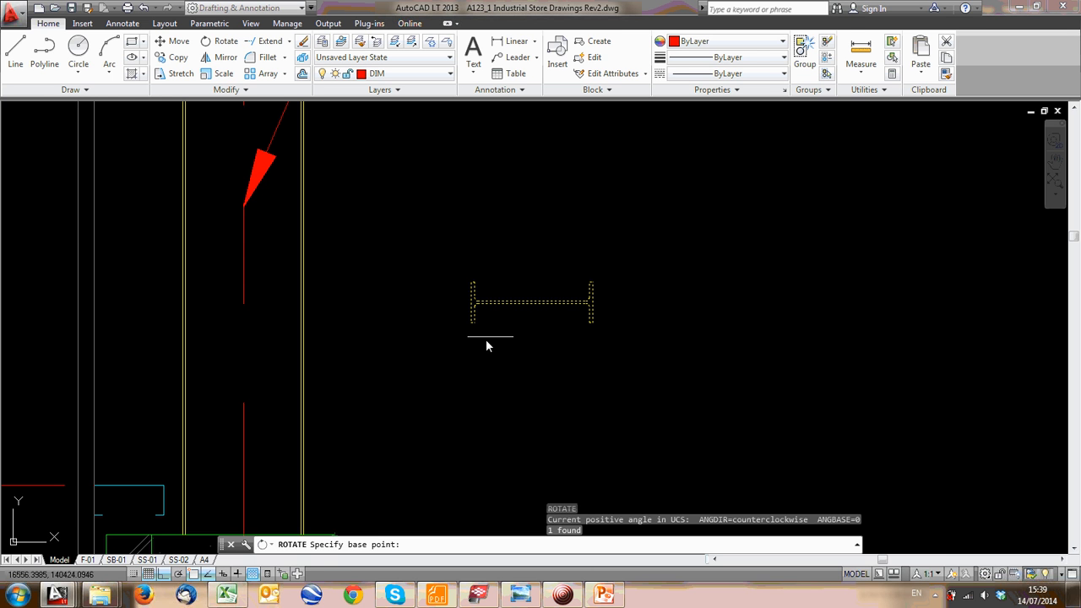
{"action": "scroll", "coordinate": [605, 292], "scroll_direction": "up", "scroll_amount": 4}
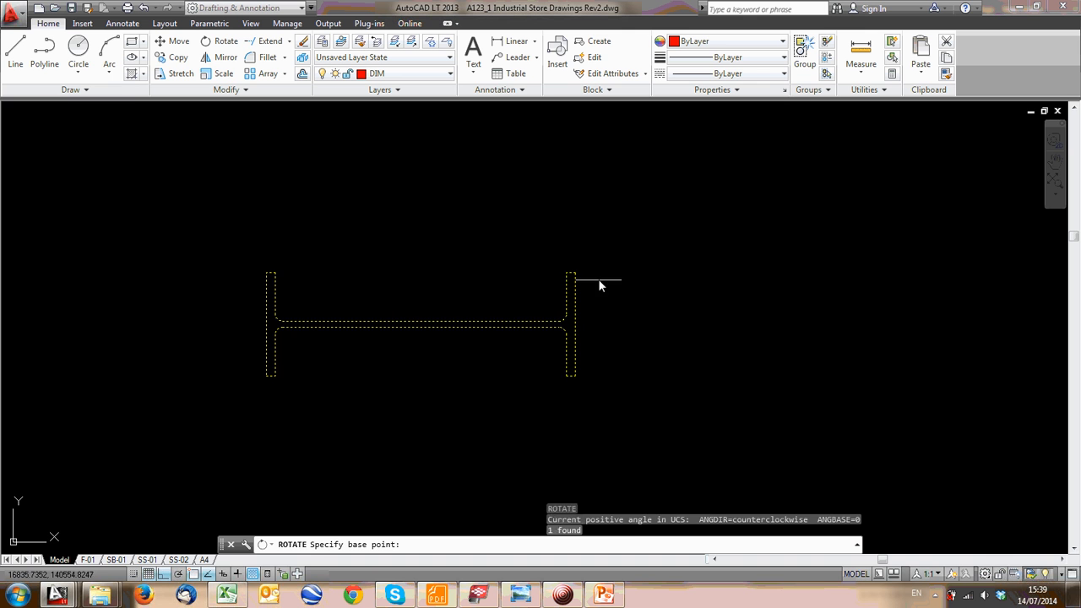
{"action": "left_click", "coordinate": [581, 275]}
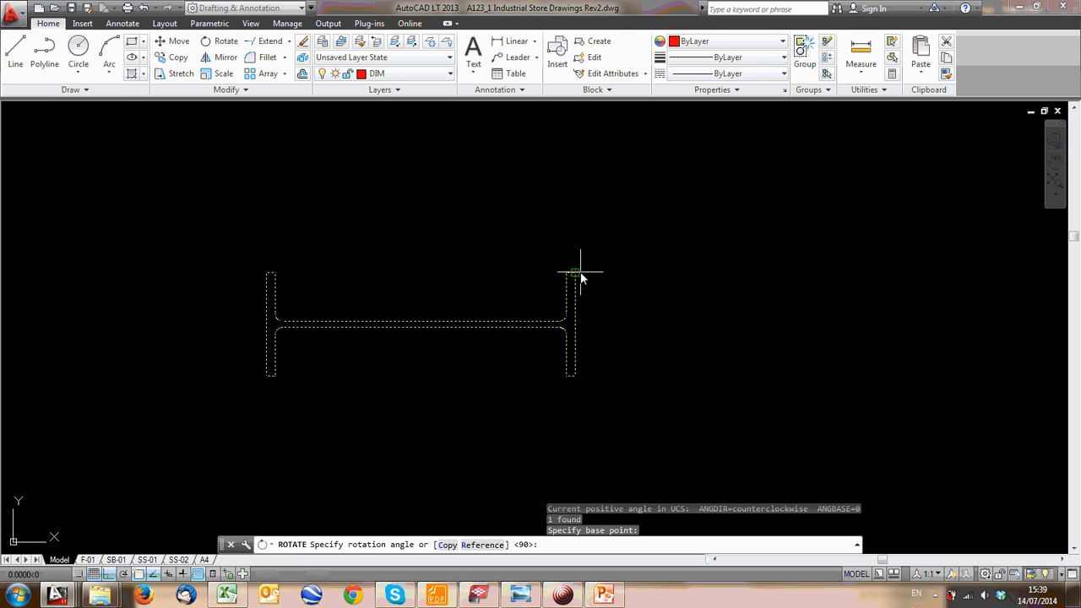
{"action": "type", "text": "90"}
{"action": "key", "text": "Return"}
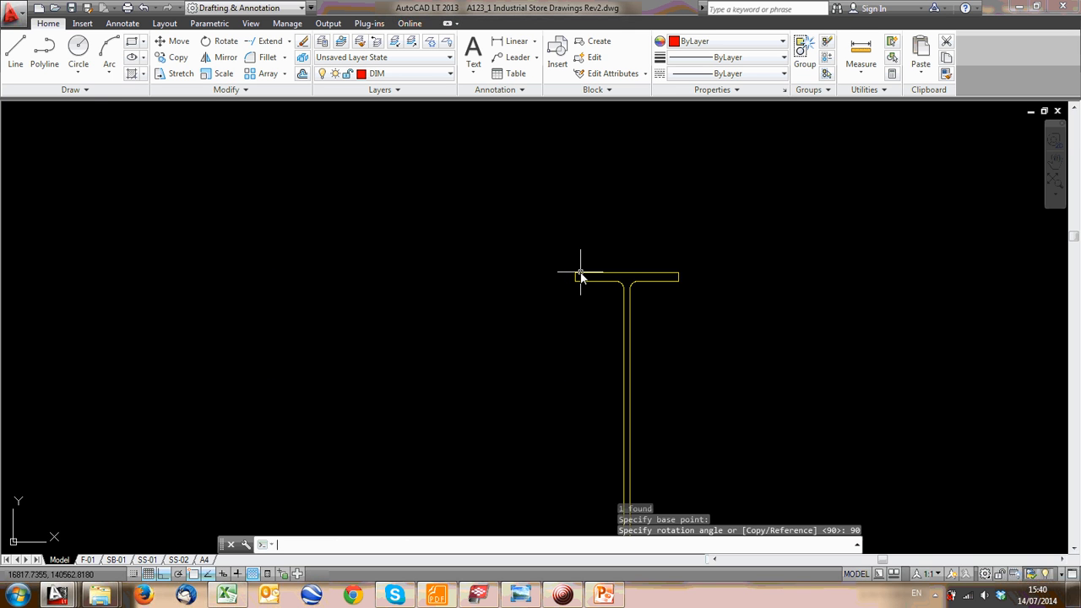
Rotate the upright I-section by 90 degrees about the middle of its web
{"action": "left_click", "coordinate": [680, 340]}
{"action": "left_click", "coordinate": [543, 260]}
{"action": "scroll", "coordinate": [560, 295], "scroll_direction": "down", "scroll_amount": 4}
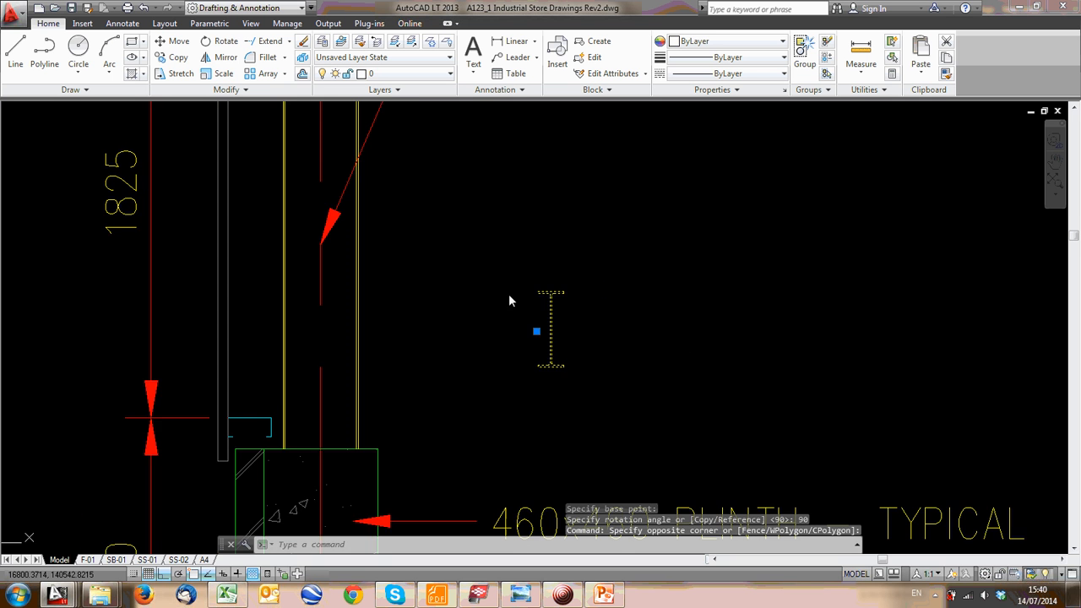
{"action": "left_click", "coordinate": [226, 43]}
{"action": "scroll", "coordinate": [540, 329], "scroll_direction": "up", "scroll_amount": 4}
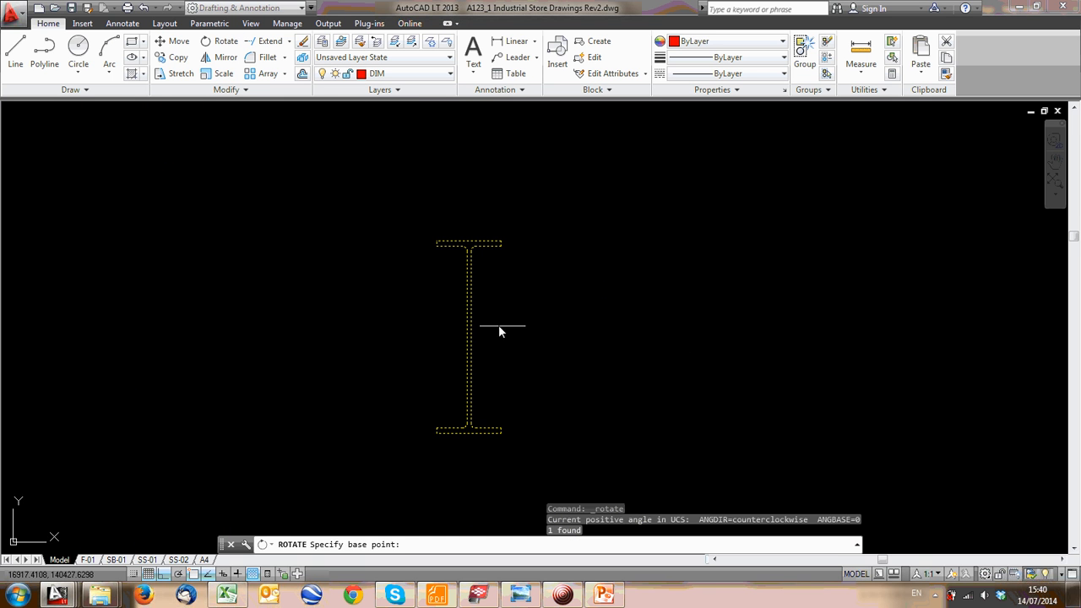
{"action": "left_click", "coordinate": [471, 333]}
{"action": "type", "text": "90"}
{"action": "key", "text": "Return"}
Move the I-section by the middle of its web onto the column centreline at the top edge of the plinth
{"action": "left_click", "coordinate": [505, 386]}
{"action": "left_click", "coordinate": [405, 271]}
{"action": "type", "text": "m"}
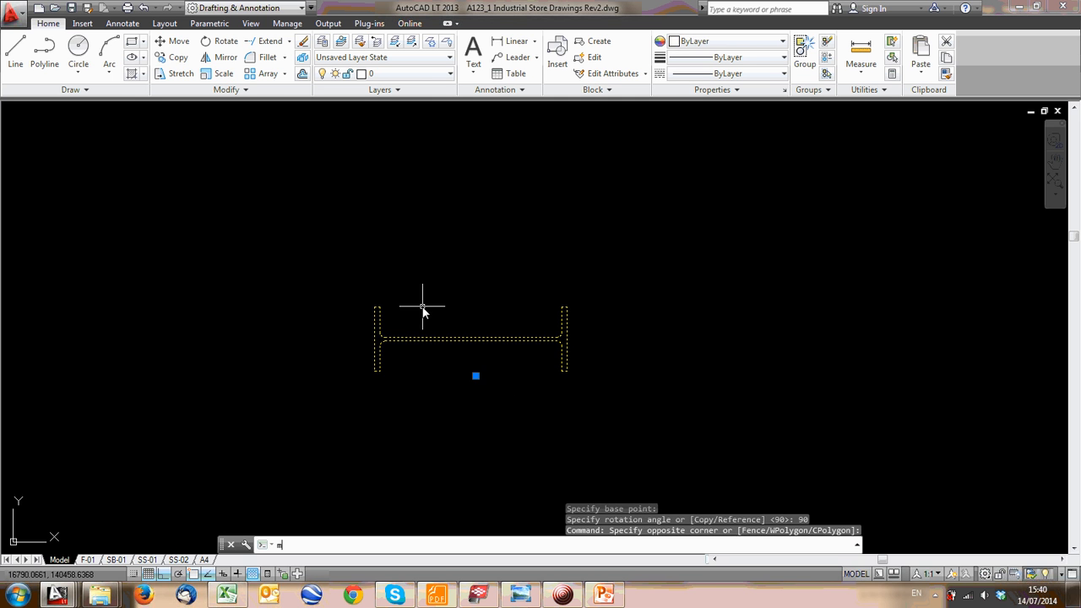
{"action": "key", "text": "Return"}
{"action": "scroll", "coordinate": [462, 340], "scroll_direction": "up", "scroll_amount": 2}
{"action": "scroll", "coordinate": [463, 340], "scroll_direction": "up", "scroll_amount": 2}
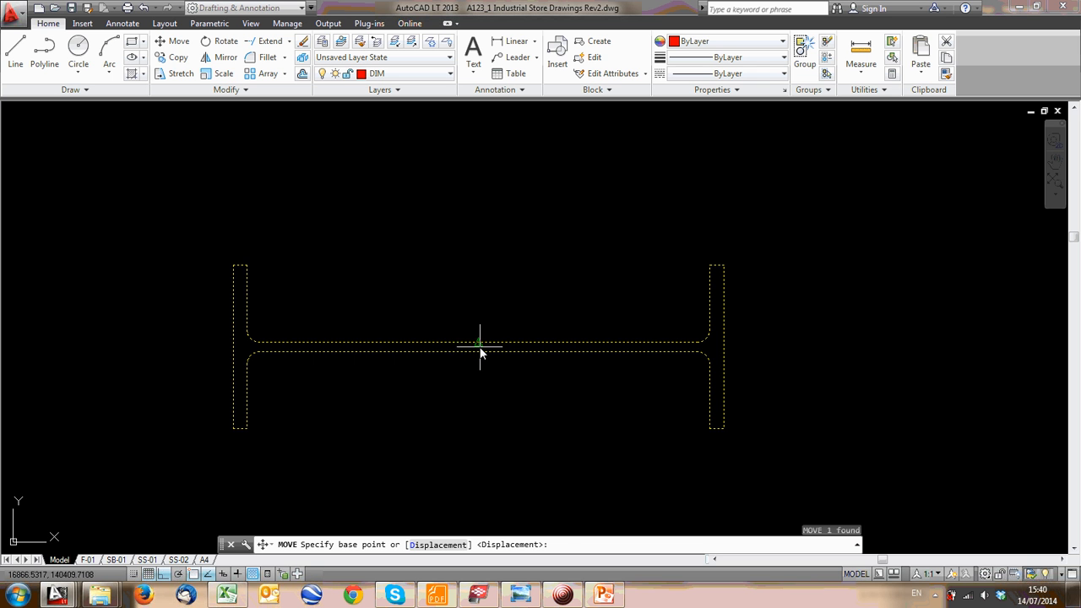
{"action": "left_click", "coordinate": [479, 342]}
{"action": "scroll", "coordinate": [479, 342], "scroll_direction": "down", "scroll_amount": 10}
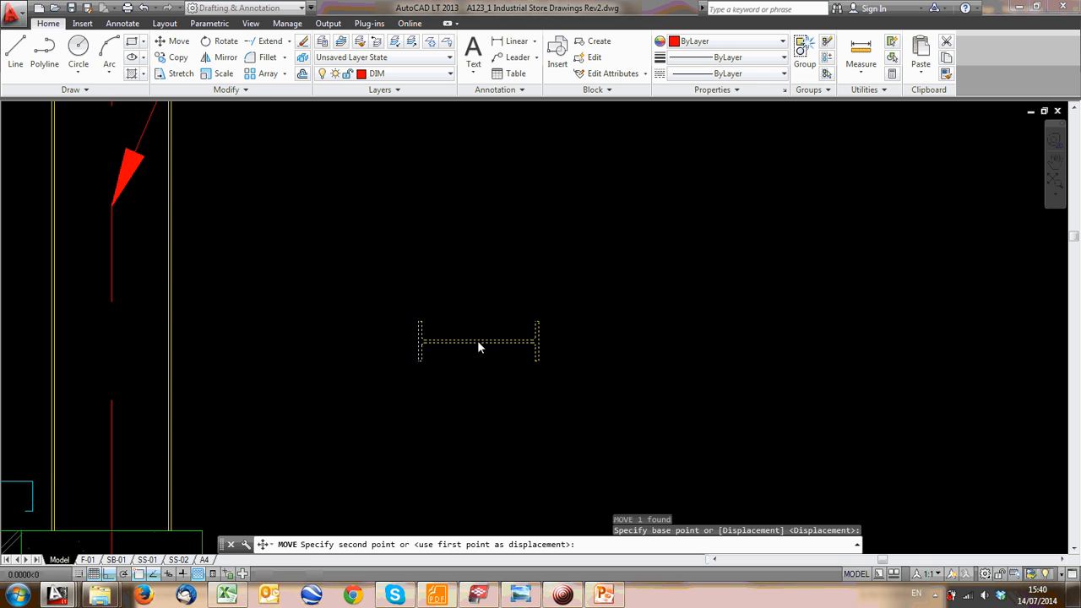
{"action": "middle_click_drag", "start_coordinate": [478, 342], "coordinate": [538, 277]}
{"action": "scroll", "coordinate": [462, 315], "scroll_direction": "up", "scroll_amount": 6}
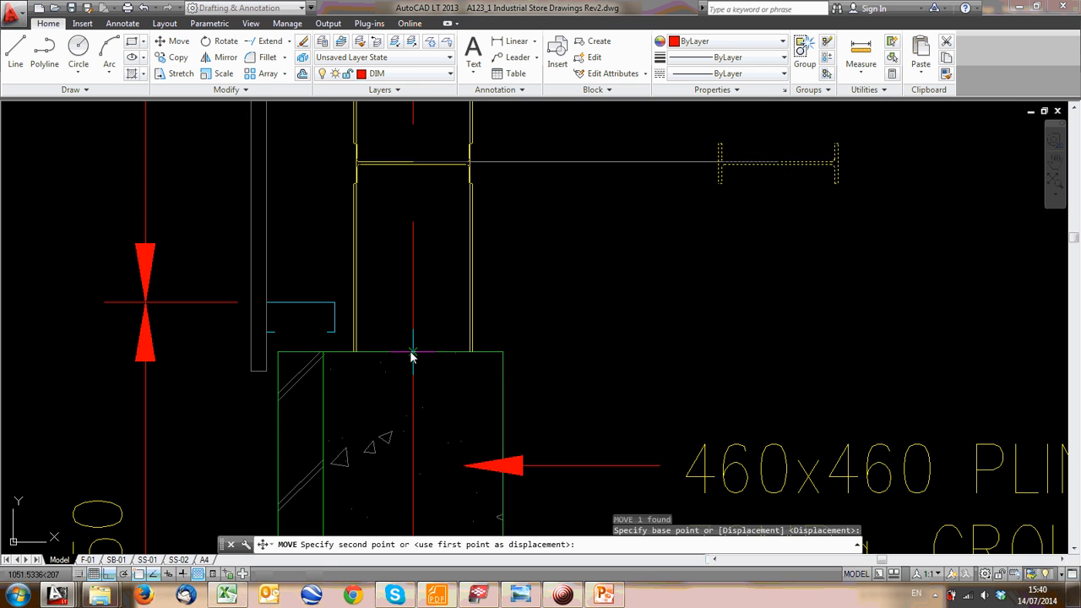
{"action": "left_click", "coordinate": [412, 344]}
{"action": "scroll", "coordinate": [414, 338], "scroll_direction": "up", "scroll_amount": 2}
{"action": "left_click", "coordinate": [499, 369]}
{"action": "left_click", "coordinate": [501, 377]}
{"action": "key", "text": "Escape"}
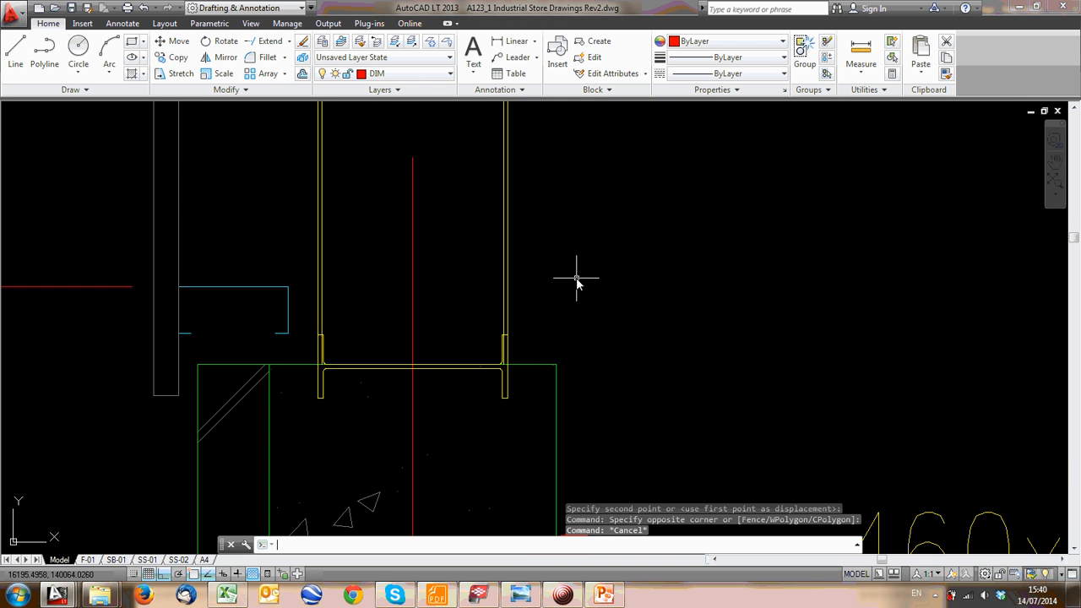
Try moving the I-section horizontally to the left off the column centreline, and undo the move
{"action": "left_click", "coordinate": [505, 373]}
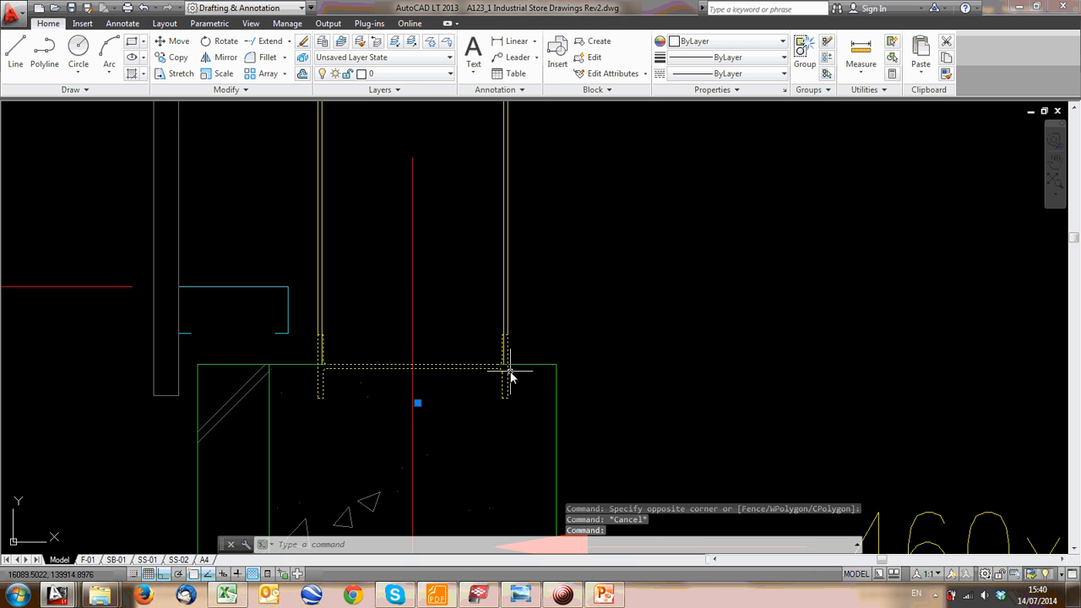
{"action": "type", "text": "m"}
{"action": "key", "text": "Return"}
{"action": "left_click", "coordinate": [446, 389]}
{"action": "scroll", "coordinate": [447, 427], "scroll_direction": "down", "scroll_amount": 2}
{"action": "scroll", "coordinate": [446, 439], "scroll_direction": "up", "scroll_amount": 2}
{"action": "scroll", "coordinate": [405, 257], "scroll_direction": "up", "scroll_amount": 4}
{"action": "scroll", "coordinate": [330, 234], "scroll_direction": "up", "scroll_amount": 3}
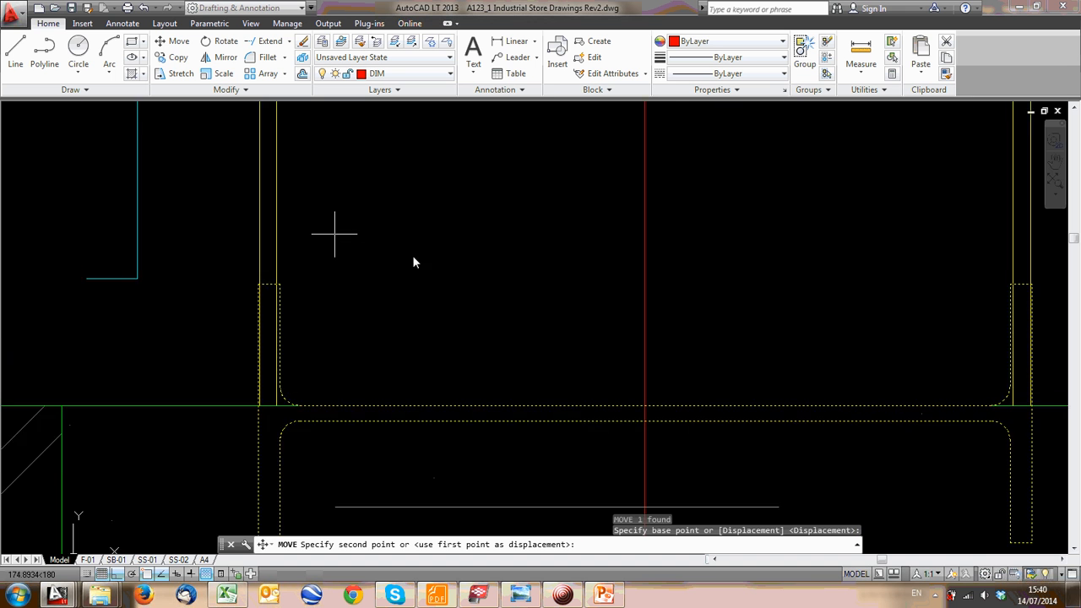
{"action": "middle_click_drag", "start_coordinate": [550, 227], "coordinate": [528, 343]}
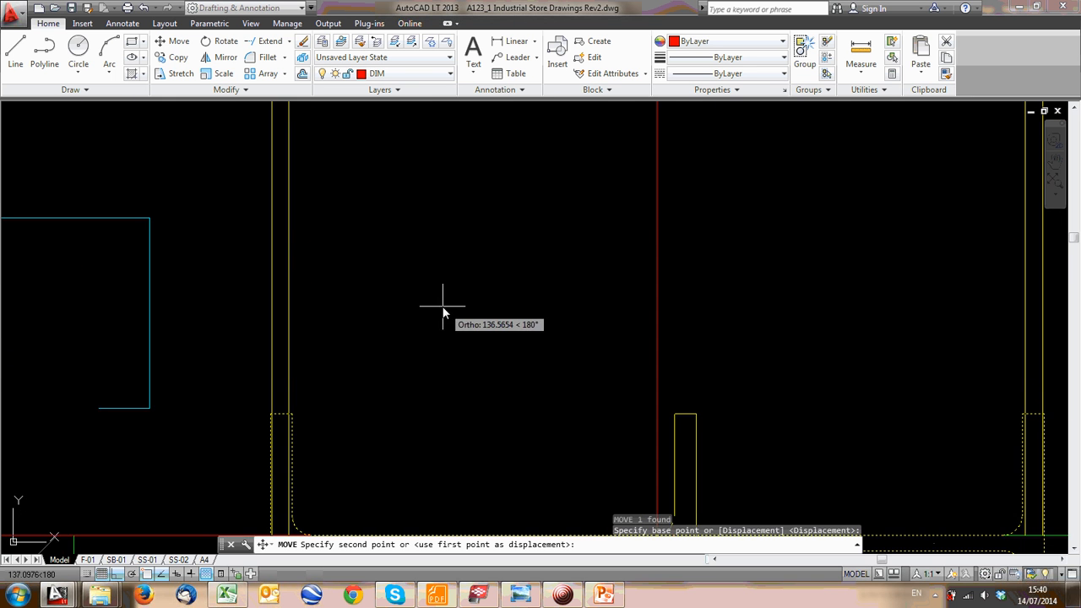
{"action": "left_click", "coordinate": [528, 342]}
{"action": "scroll", "coordinate": [462, 300], "scroll_direction": "down", "scroll_amount": 5}
{"action": "scroll", "coordinate": [479, 328], "scroll_direction": "up", "scroll_amount": 3}
{"action": "key", "text": "ctrl+z"}
{"action": "key", "text": "ctrl+z"}
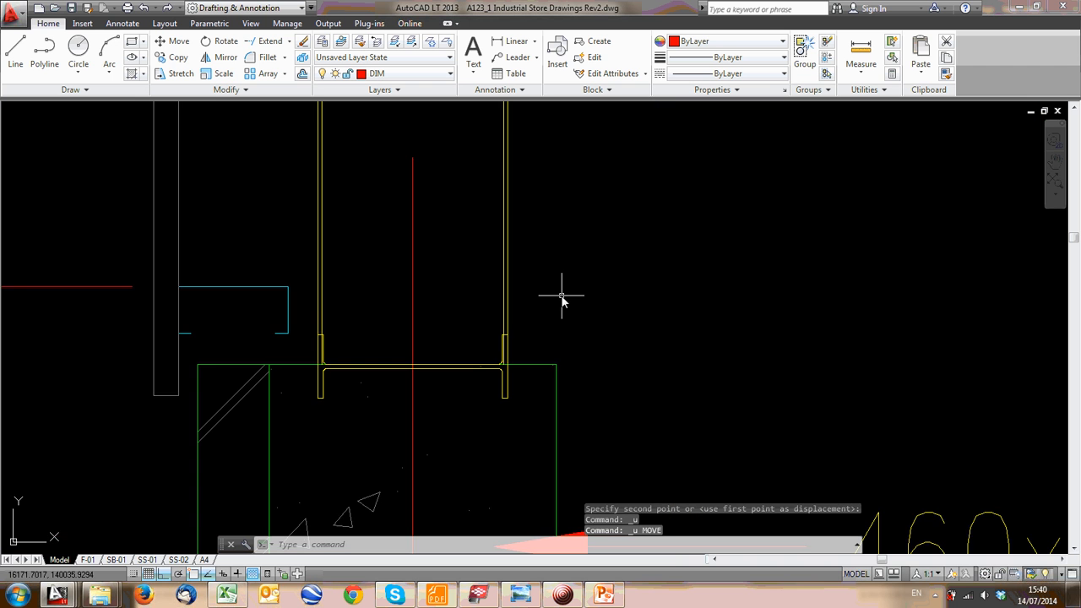
Move the I-section straight down into the plinth, clear of the column lines and still on the centreline
{"action": "scroll", "coordinate": [338, 322], "scroll_direction": "up", "scroll_amount": 4}
{"action": "scroll", "coordinate": [256, 387], "scroll_direction": "up", "scroll_amount": 3}
{"action": "scroll", "coordinate": [265, 381], "scroll_direction": "down", "scroll_amount": 6}
{"action": "scroll", "coordinate": [273, 347], "scroll_direction": "up", "scroll_amount": 4}
{"action": "left_click", "coordinate": [302, 329]}
{"action": "type", "text": "m"}
{"action": "key", "text": "Return"}
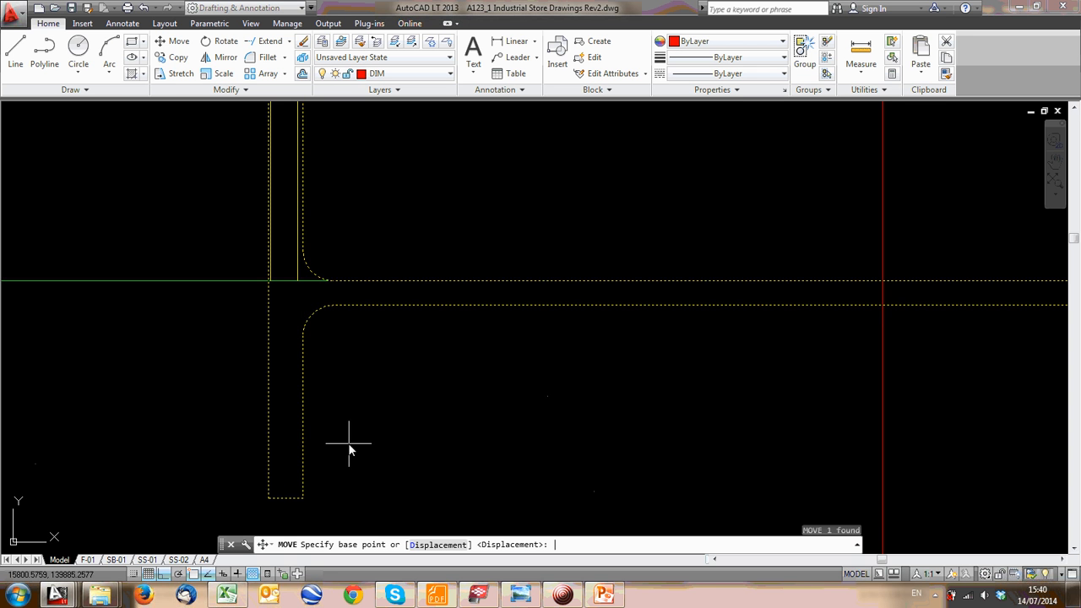
{"action": "scroll", "coordinate": [507, 384], "scroll_direction": "down", "scroll_amount": 4}
{"action": "left_click", "coordinate": [389, 319]}
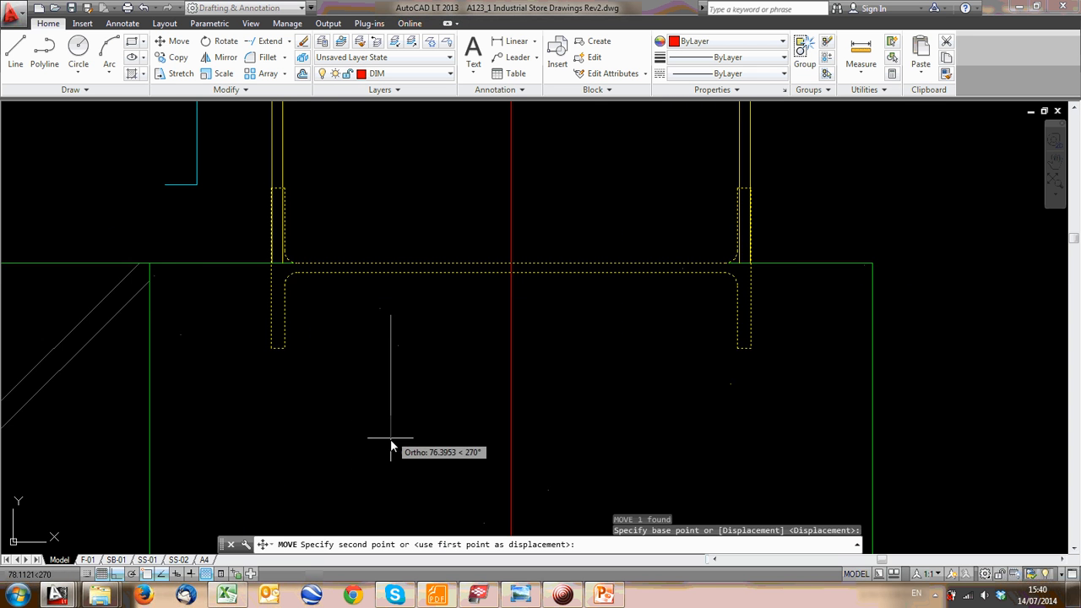
{"action": "scroll", "coordinate": [390, 361], "scroll_direction": "down", "scroll_amount": 2}
{"action": "left_click", "coordinate": [390, 376]}
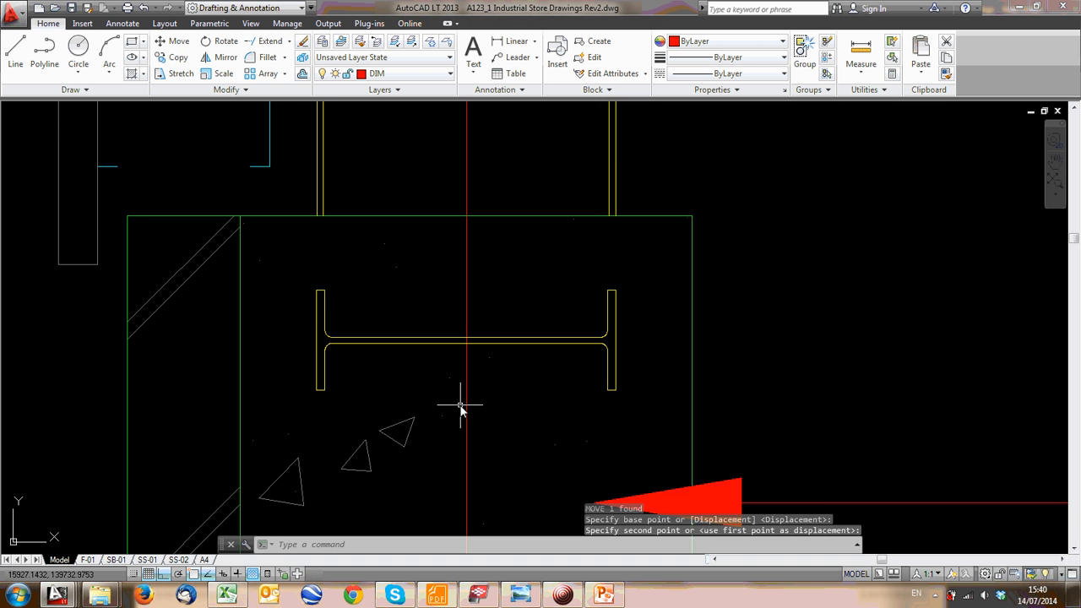
{"action": "key", "text": "Escape"}
Try erasing everything crossed by one selection over the column above the plinth, and undo the erasure
{"action": "scroll", "coordinate": [486, 323], "scroll_direction": "down", "scroll_amount": 4}
{"action": "middle_click_drag", "start_coordinate": [489, 321], "coordinate": [417, 352]}
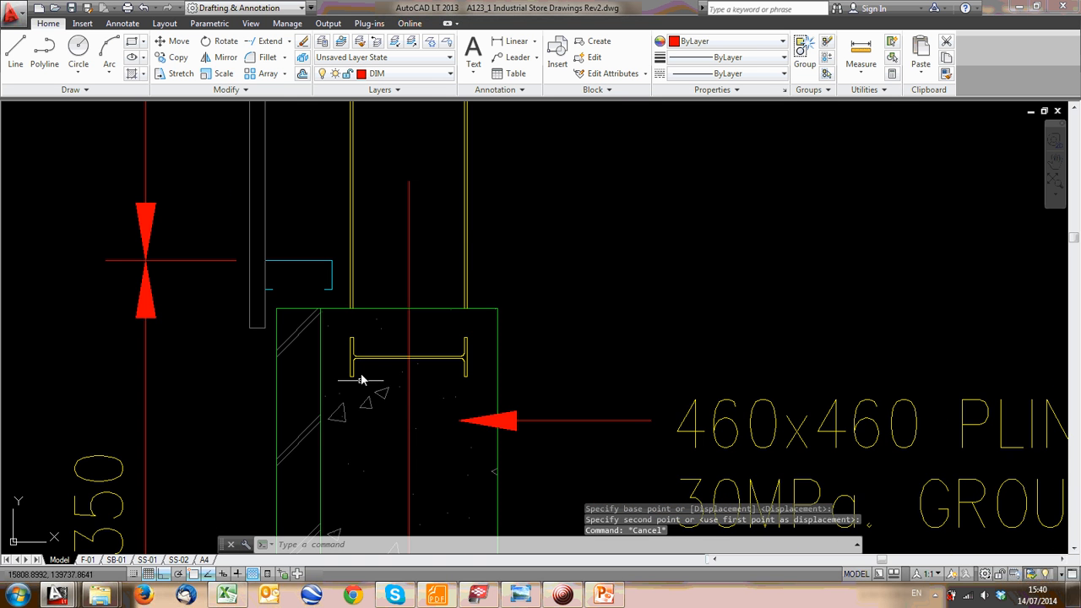
{"action": "scroll", "coordinate": [483, 311], "scroll_direction": "down", "scroll_amount": 5}
{"action": "scroll", "coordinate": [481, 300], "scroll_direction": "up", "scroll_amount": 3}
{"action": "left_click", "coordinate": [485, 299]}
{"action": "left_click", "coordinate": [158, 196]}
{"action": "key", "text": "Delete"}
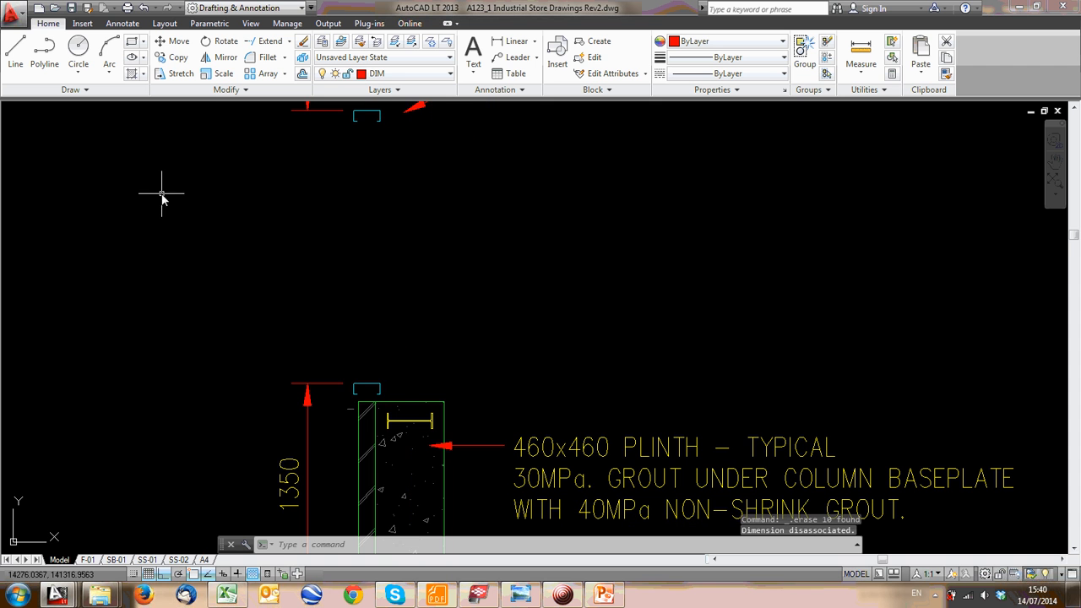
{"action": "scroll", "coordinate": [377, 433], "scroll_direction": "down", "scroll_amount": 2}
{"action": "mouse_move", "coordinate": [374, 434]}
{"action": "middle_mouse_down"}
{"action": "mouse_move", "coordinate": [362, 284]}
{"action": "mouse_move", "coordinate": [374, 346]}
{"action": "mouse_move", "coordinate": [394, 342]}
{"action": "middle_mouse_up"}
{"action": "key", "text": "ctrl+z"}
{"action": "key", "text": "ctrl+z"}
{"action": "key", "text": "ctrl+z"}
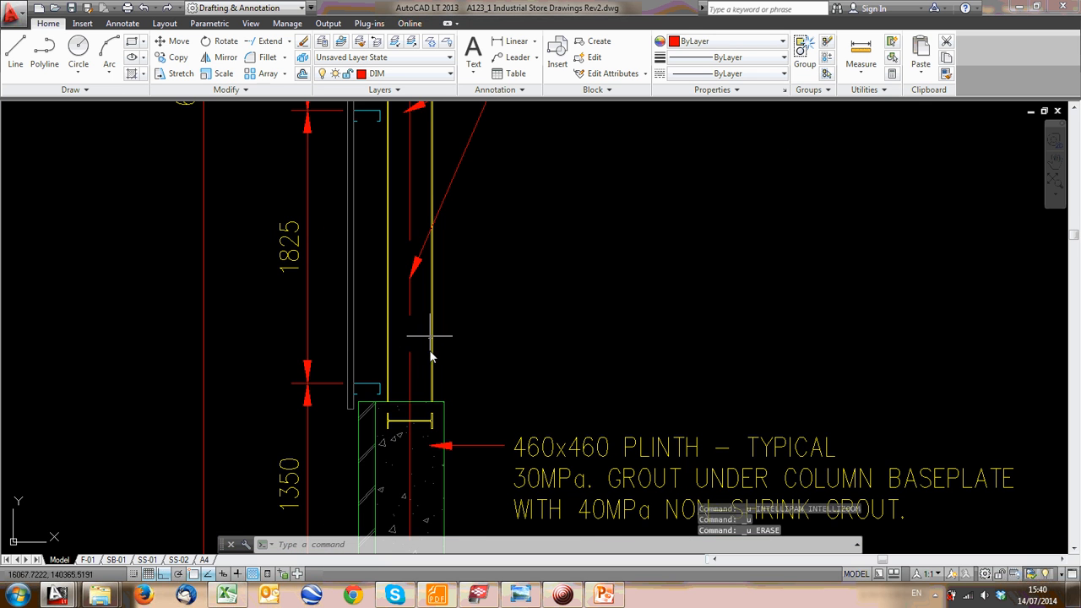
Erase the column's flange lines on both sides of the centreline and the cladding lines beside them, above the plinth
{"action": "left_click", "coordinate": [430, 424]}
{"action": "scroll", "coordinate": [407, 398], "scroll_direction": "up", "scroll_amount": 2}
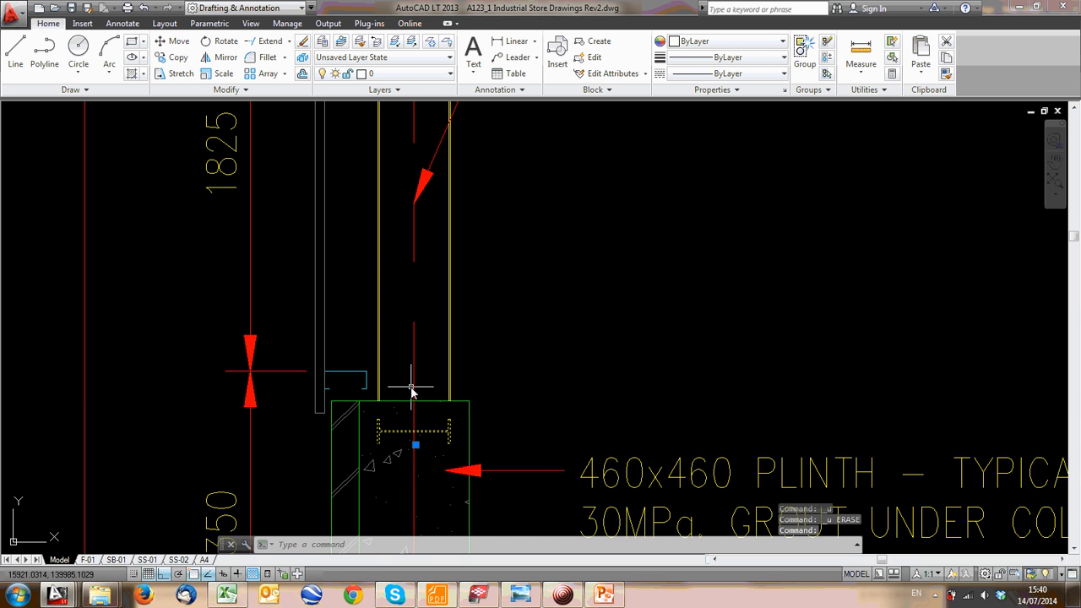
{"action": "key", "text": "Escape"}
{"action": "left_click", "coordinate": [388, 310]}
{"action": "left_click", "coordinate": [293, 289]}
{"action": "key", "text": "Delete"}
{"action": "left_click", "coordinate": [520, 269]}
{"action": "left_click", "coordinate": [417, 281]}
{"action": "key", "text": "Delete"}
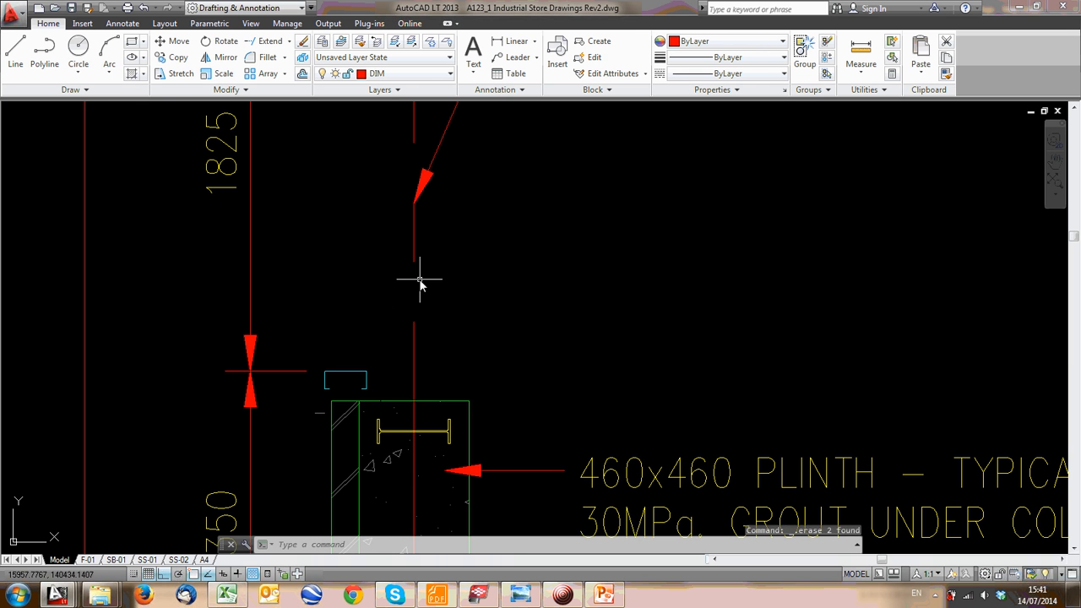
Examine the I-section in the plinth and the cleared column position in relation to the girts and truss
{"action": "scroll", "coordinate": [395, 418], "scroll_direction": "up", "scroll_amount": 4}
{"action": "scroll", "coordinate": [366, 443], "scroll_direction": "down", "scroll_amount": 4}
{"action": "mouse_move", "coordinate": [337, 498]}
{"action": "middle_mouse_down"}
{"action": "mouse_move", "coordinate": [298, 437]}
{"action": "mouse_move", "coordinate": [297, 348]}
{"action": "middle_mouse_up"}
{"action": "mouse_move", "coordinate": [365, 323]}
{"action": "middle_mouse_down"}
{"action": "mouse_move", "coordinate": [366, 357]}
{"action": "mouse_move", "coordinate": [422, 234]}
{"action": "mouse_move", "coordinate": [392, 395]}
{"action": "middle_mouse_up"}
{"action": "scroll", "coordinate": [430, 428], "scroll_direction": "down", "scroll_amount": 2}
{"action": "scroll", "coordinate": [366, 385], "scroll_direction": "up", "scroll_amount": 4}
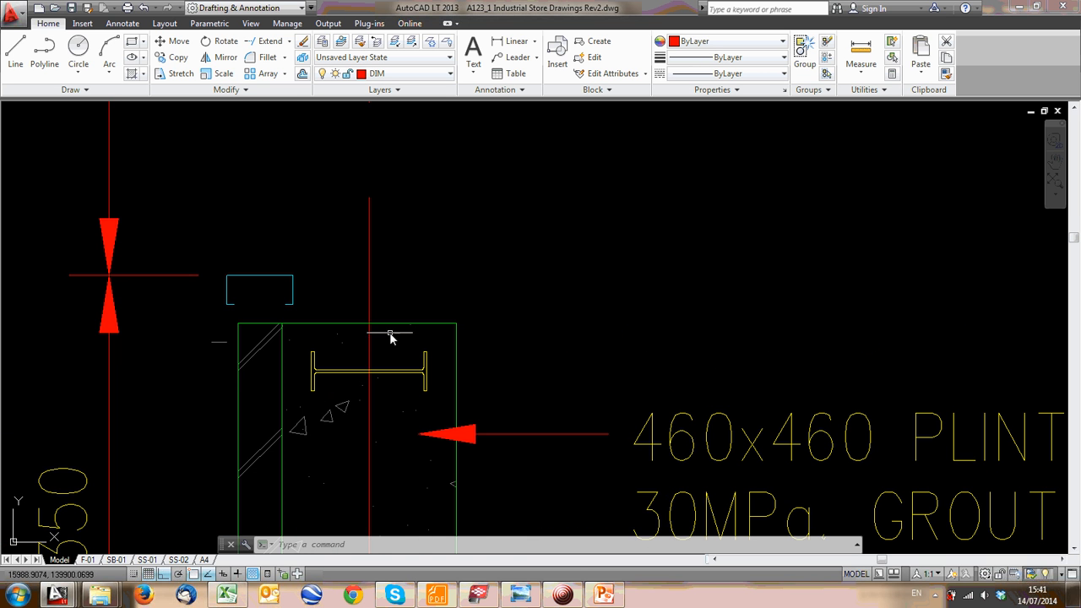
{"action": "scroll", "coordinate": [392, 330], "scroll_direction": "down", "scroll_amount": 4}
{"action": "middle_click_drag", "start_coordinate": [374, 349], "coordinate": [349, 422]}
{"action": "scroll", "coordinate": [350, 422], "scroll_direction": "down", "scroll_amount": 3}
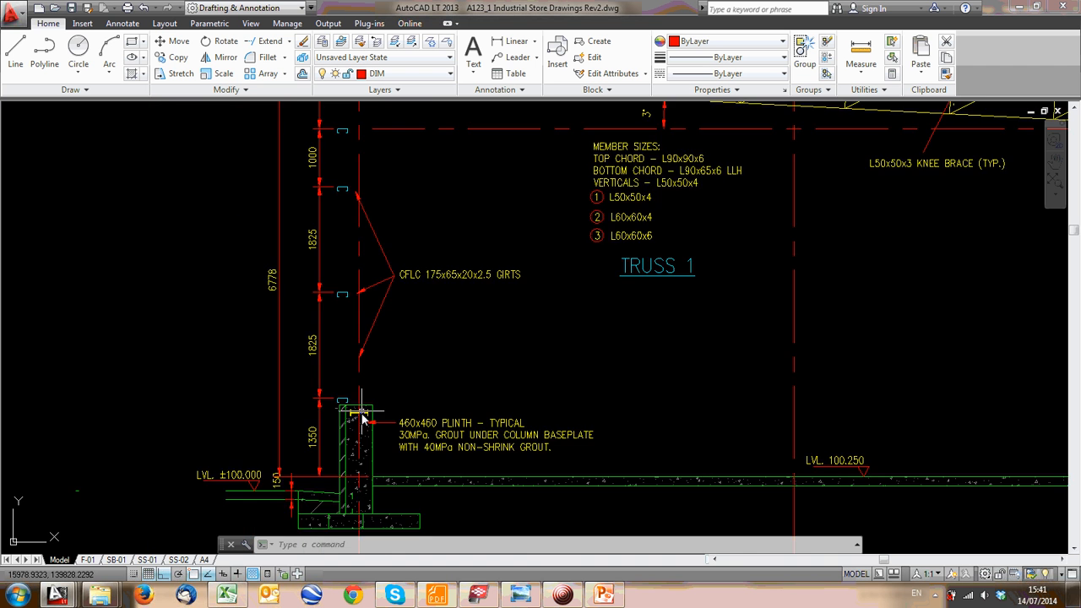
{"action": "scroll", "coordinate": [359, 426], "scroll_direction": "up", "scroll_amount": 5}
{"action": "scroll", "coordinate": [319, 411], "scroll_direction": "up", "scroll_amount": 4}
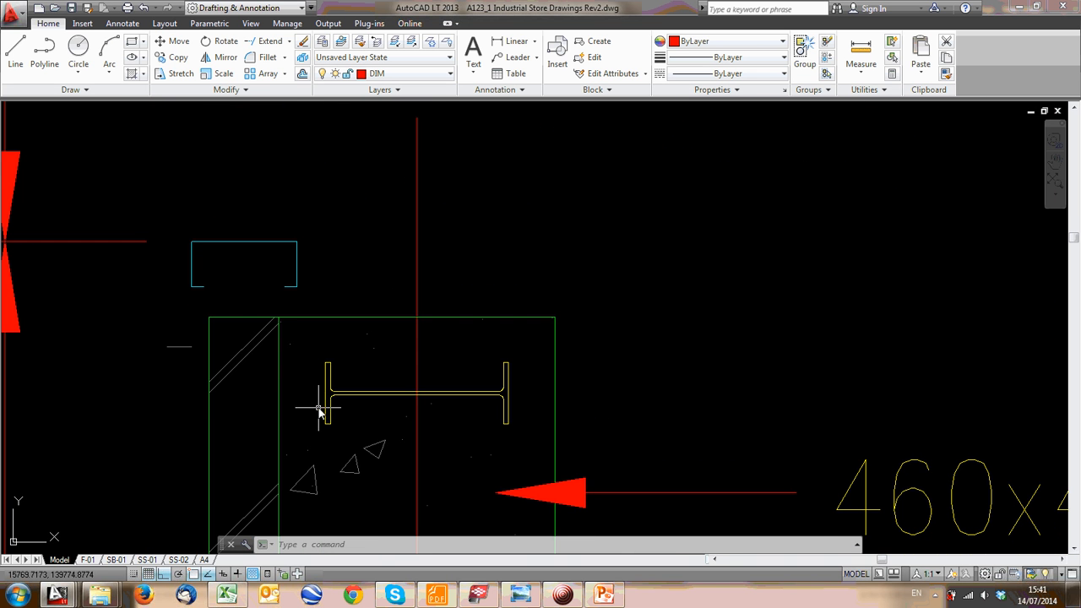
{"action": "scroll", "coordinate": [338, 279], "scroll_direction": "down", "scroll_amount": 2}
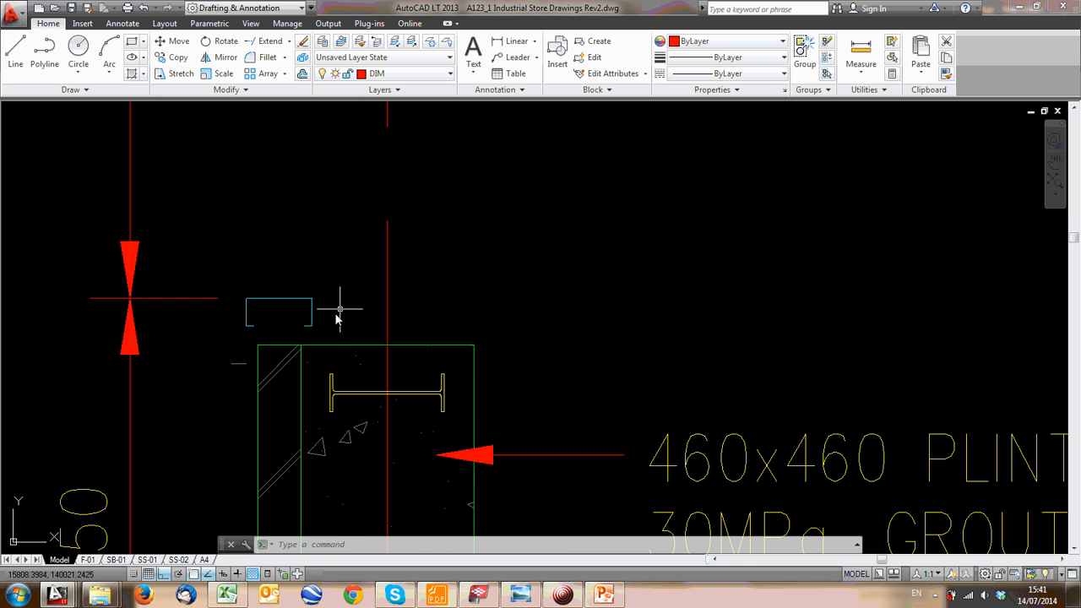
{"action": "scroll", "coordinate": [342, 282], "scroll_direction": "down", "scroll_amount": 8}
{"action": "scroll", "coordinate": [341, 283], "scroll_direction": "down", "scroll_amount": 2}
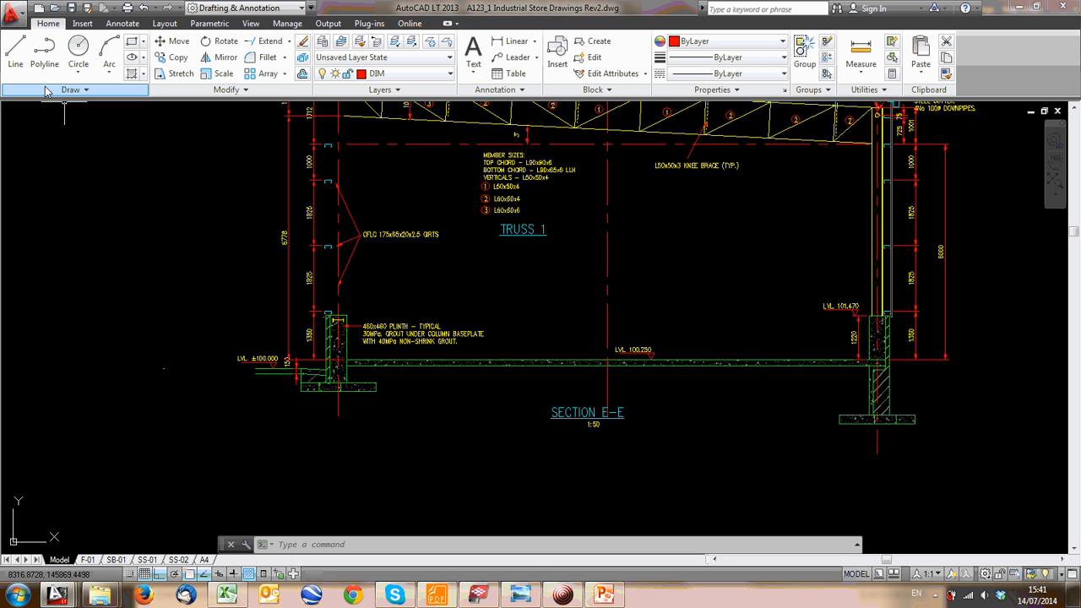
Draw a vertical line from the upper outer corner of the I-section's left flange to just below the third girt above the plinth
{"action": "left_click", "coordinate": [15, 51]}
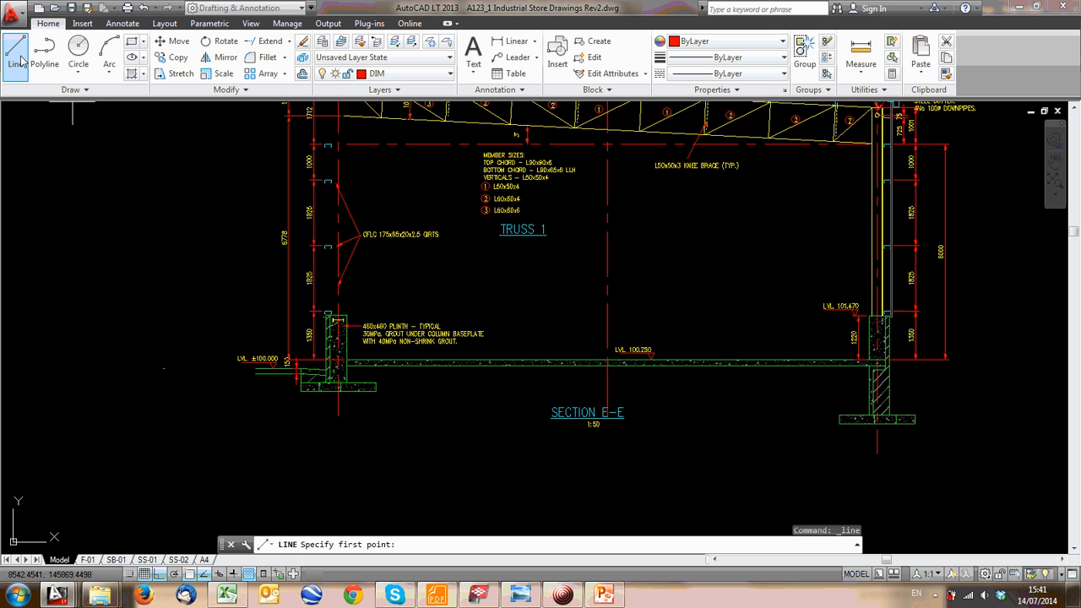
{"action": "scroll", "coordinate": [323, 329], "scroll_direction": "up", "scroll_amount": 12}
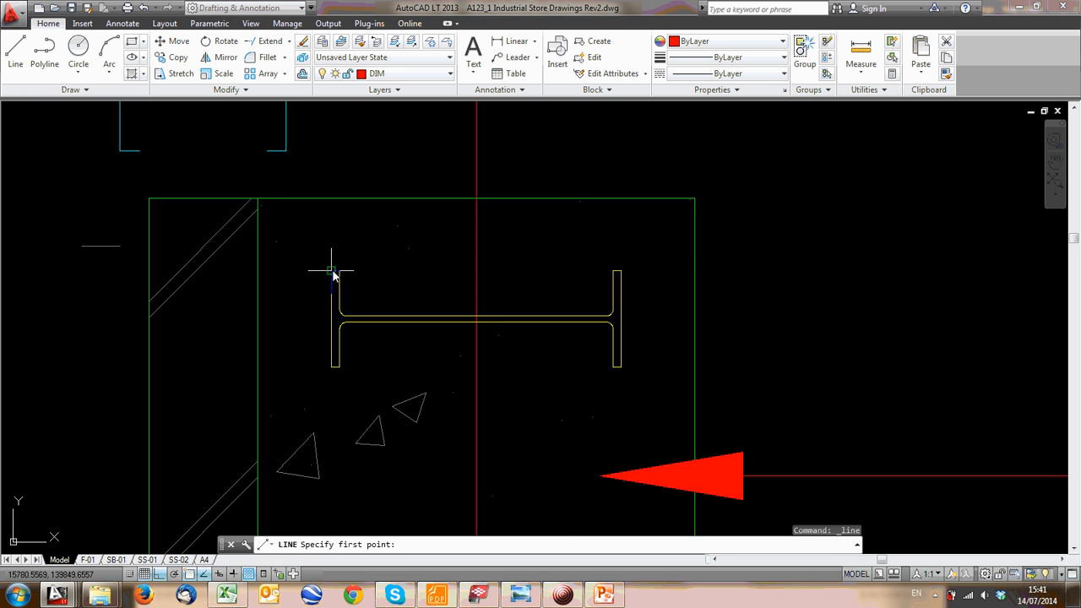
{"action": "left_click", "coordinate": [333, 271]}
{"action": "scroll", "coordinate": [338, 202], "scroll_direction": "down", "scroll_amount": 10}
{"action": "middle_click_drag", "start_coordinate": [339, 203], "coordinate": [338, 360]}
{"action": "middle_click_drag", "start_coordinate": [338, 255], "coordinate": [337, 410]}
{"action": "left_click", "coordinate": [338, 219]}
{"action": "key", "text": "Escape"}
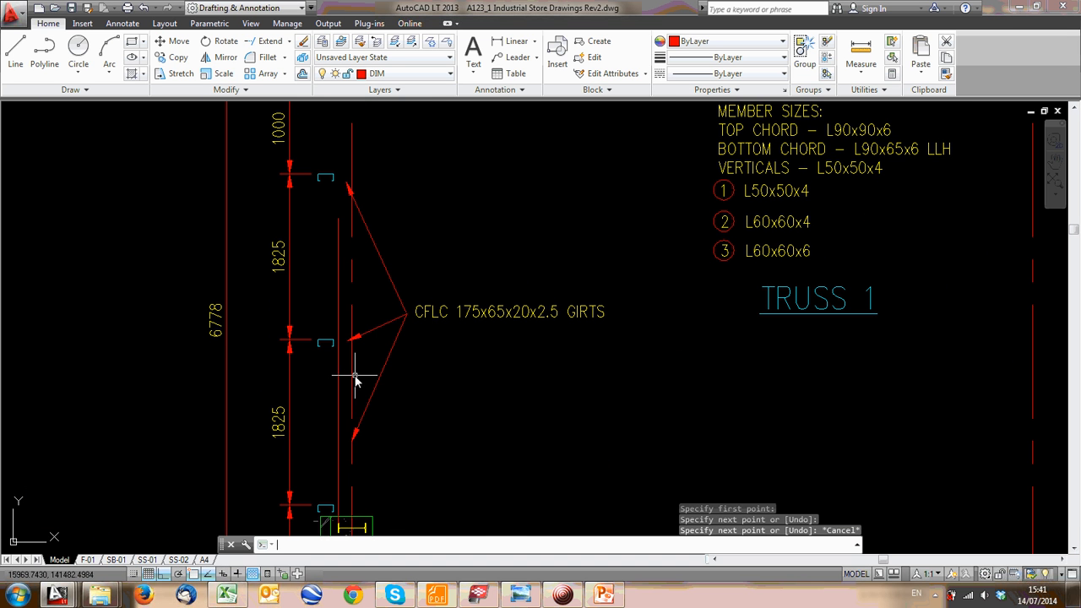
{"action": "scroll", "coordinate": [345, 222], "scroll_direction": "down", "scroll_amount": 5}
{"action": "scroll", "coordinate": [350, 261], "scroll_direction": "up", "scroll_amount": 8}
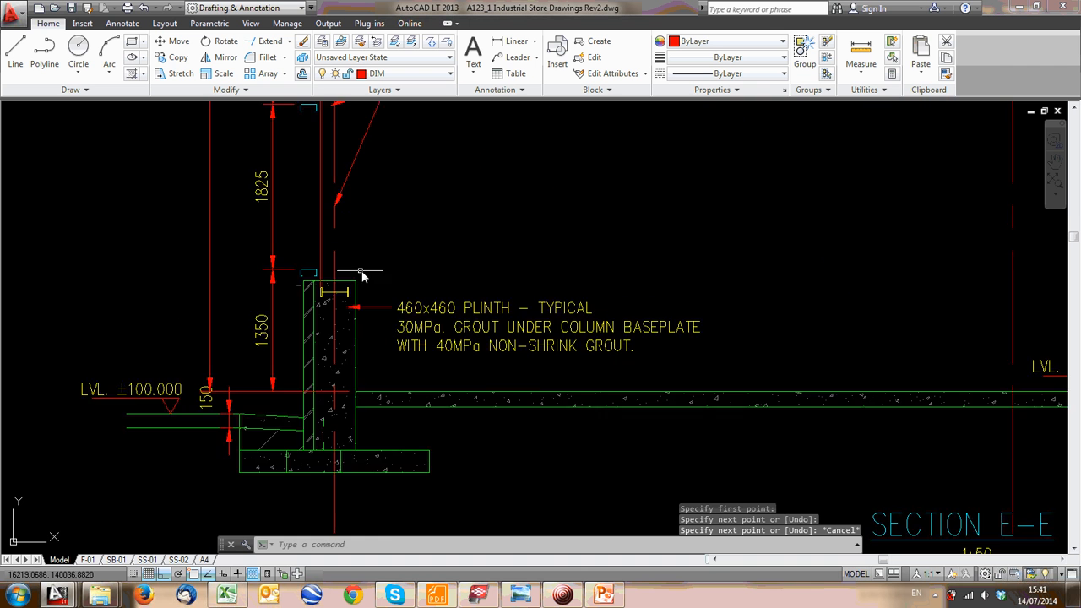
{"action": "scroll", "coordinate": [313, 270], "scroll_direction": "up", "scroll_amount": 4}
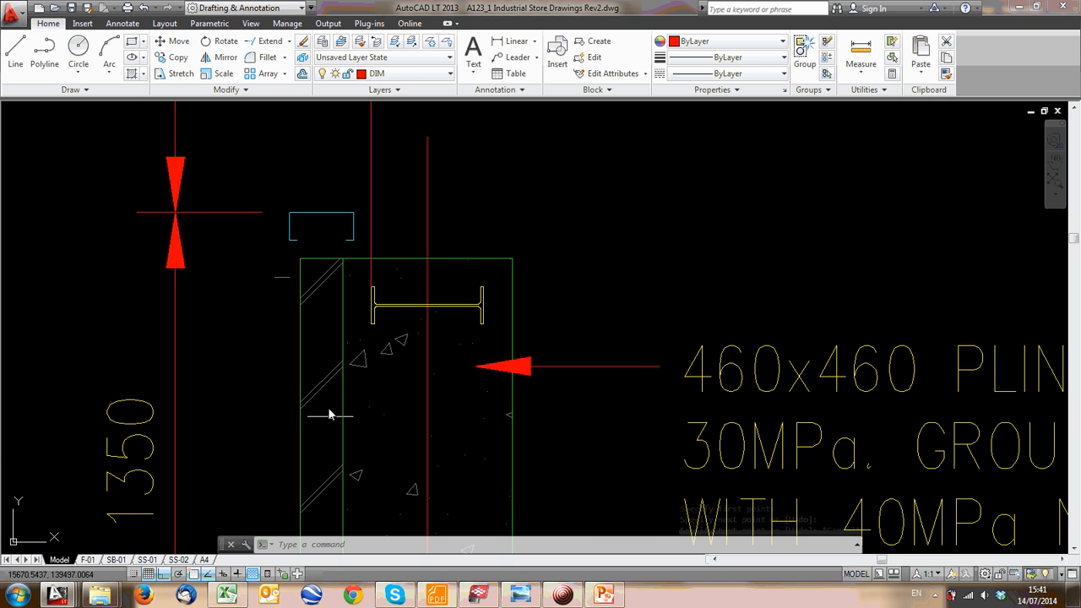
Draw a vertical construction line through the inner face of the I-section's left flange
{"action": "left_click", "coordinate": [56, 90]}
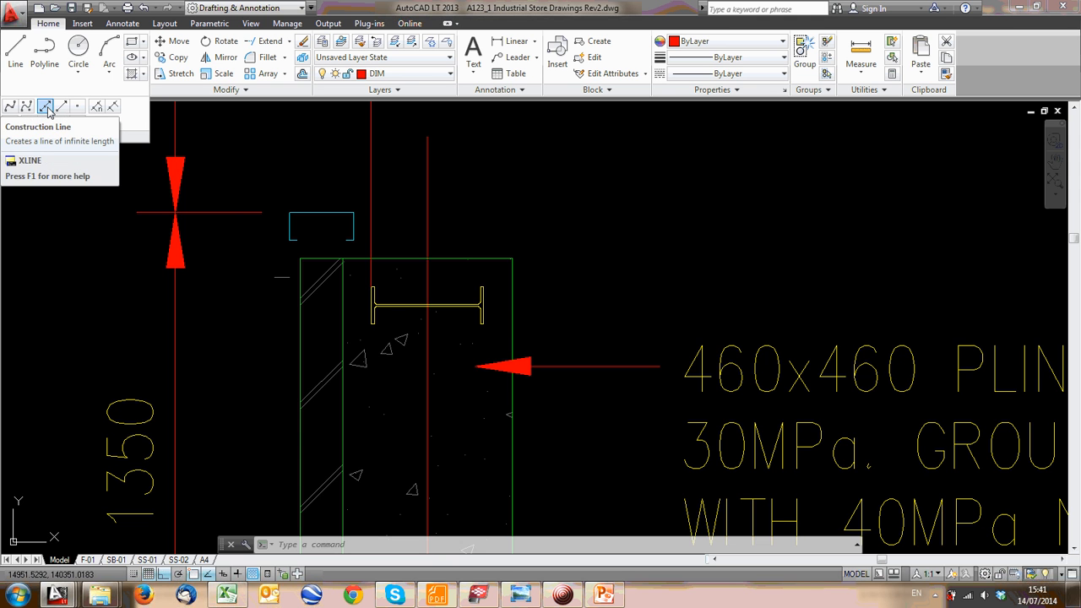
{"action": "left_click", "coordinate": [48, 110]}
{"action": "scroll", "coordinate": [361, 296], "scroll_direction": "up", "scroll_amount": 2}
{"action": "scroll", "coordinate": [365, 293], "scroll_direction": "up", "scroll_amount": 3}
{"action": "left_click", "coordinate": [421, 309]}
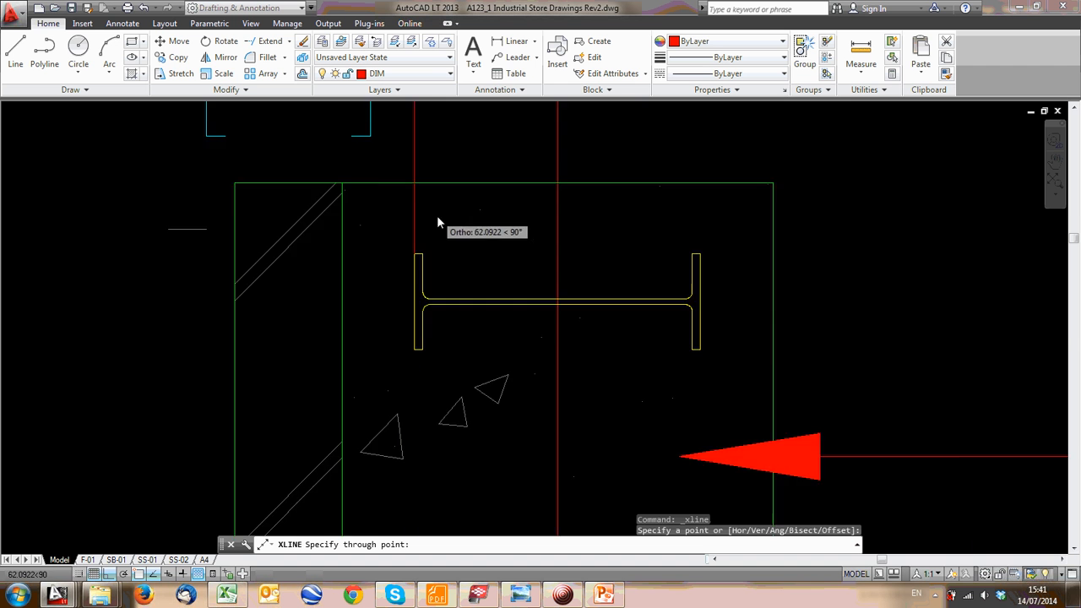
{"action": "scroll", "coordinate": [434, 218], "scroll_direction": "down", "scroll_amount": 9}
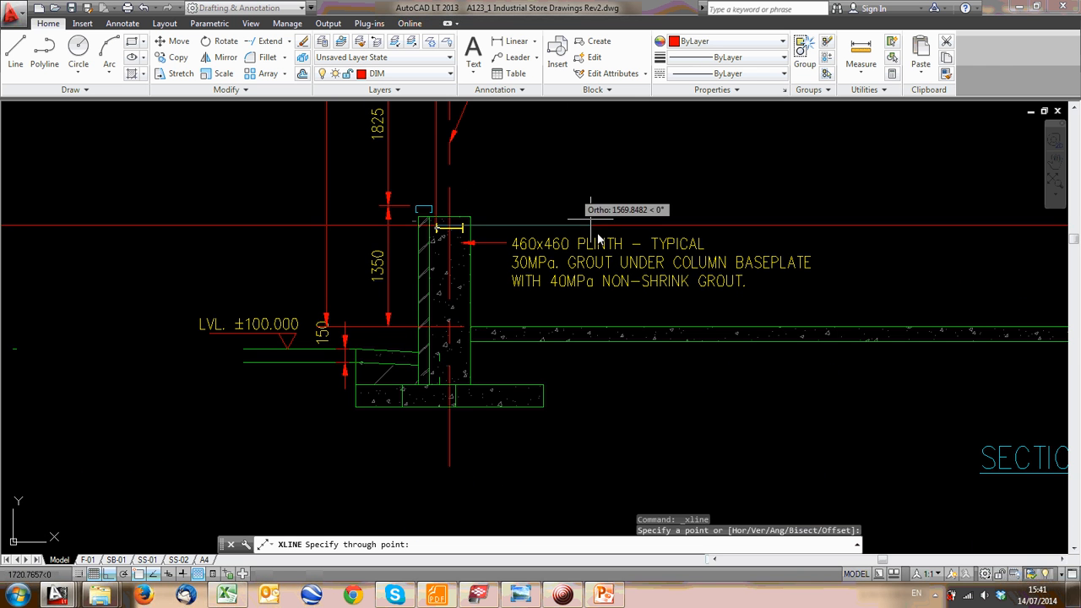
{"action": "scroll", "coordinate": [445, 242], "scroll_direction": "up", "scroll_amount": 10}
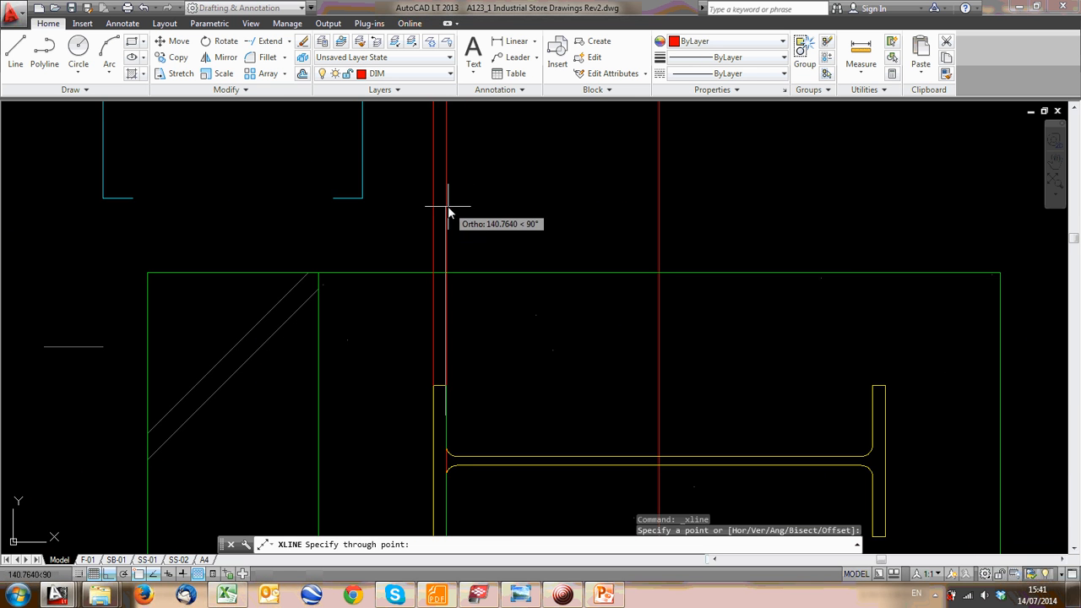
{"action": "left_click", "coordinate": [450, 205]}
{"action": "key", "text": "Escape"}
{"action": "scroll", "coordinate": [634, 300], "scroll_direction": "down", "scroll_amount": 2}
{"action": "scroll", "coordinate": [554, 422], "scroll_direction": "down", "scroll_amount": 5}
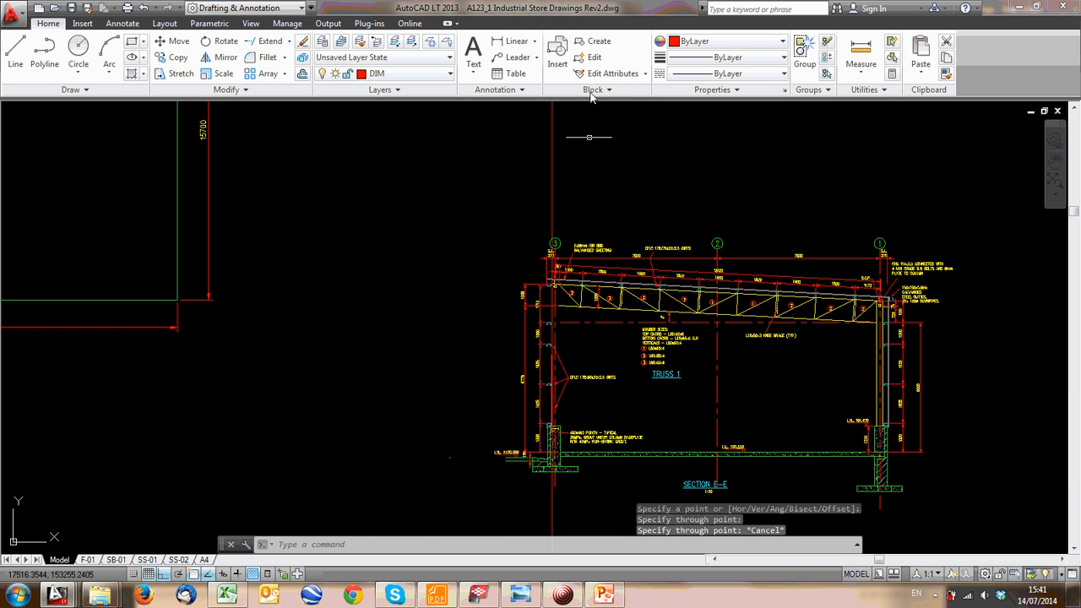
Copy the projected line from the left flange's outer corner to that flange's inner edge and to both edges of the right flange
{"action": "scroll", "coordinate": [573, 435], "scroll_direction": "up", "scroll_amount": 10}
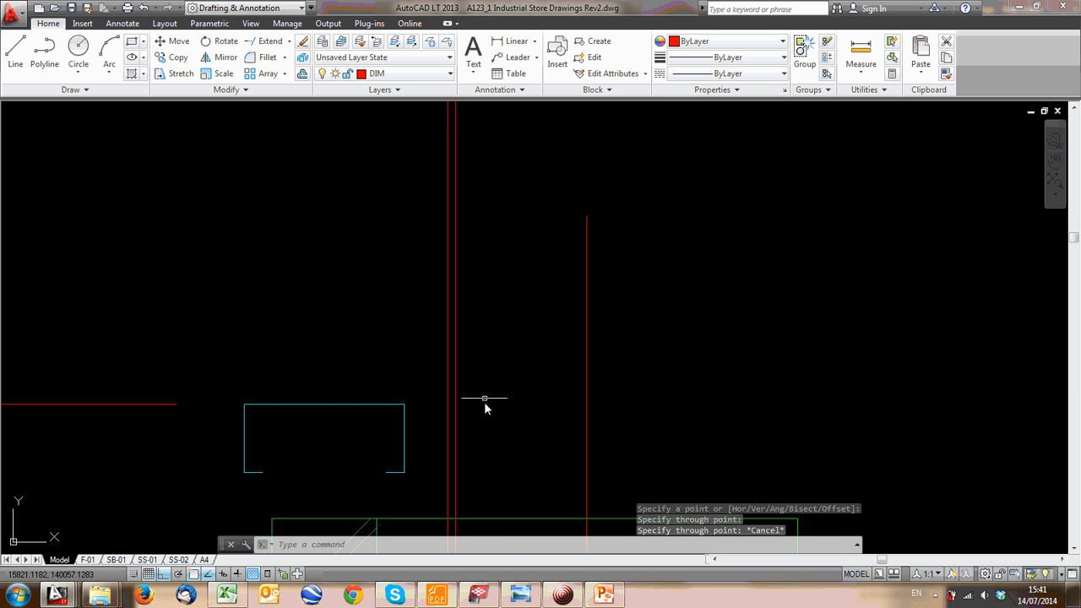
{"action": "scroll", "coordinate": [460, 355], "scroll_direction": "down", "scroll_amount": 6}
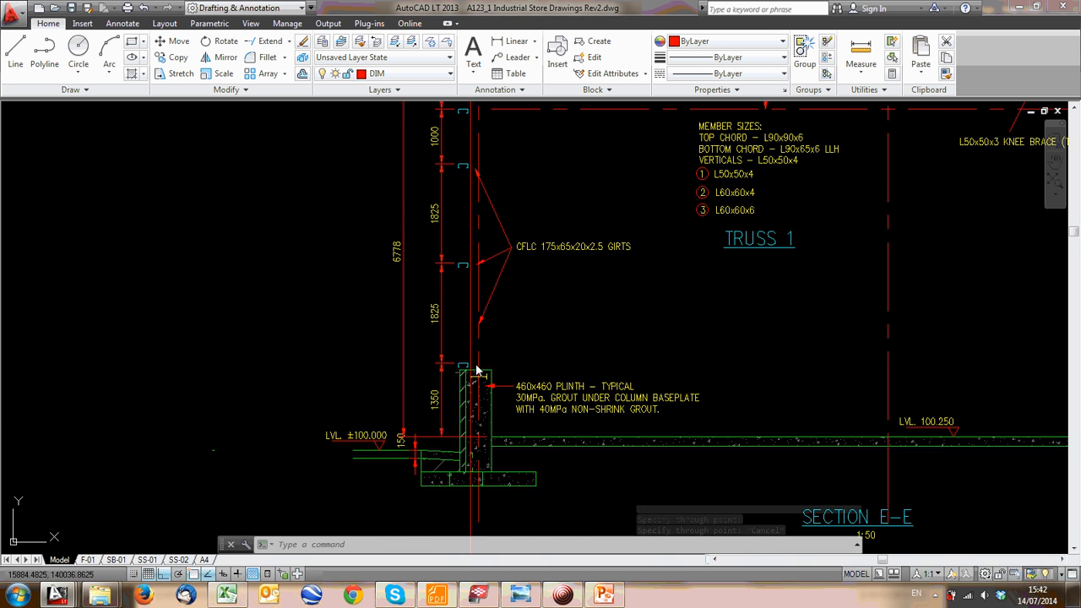
{"action": "scroll", "coordinate": [470, 414], "scroll_direction": "up", "scroll_amount": 8}
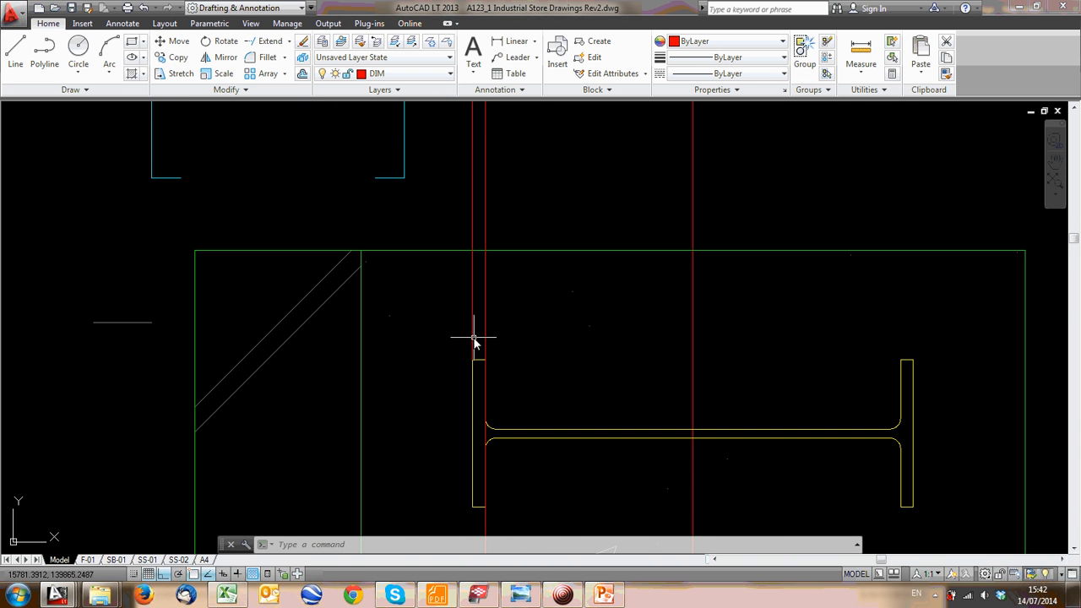
{"action": "left_click", "coordinate": [471, 338]}
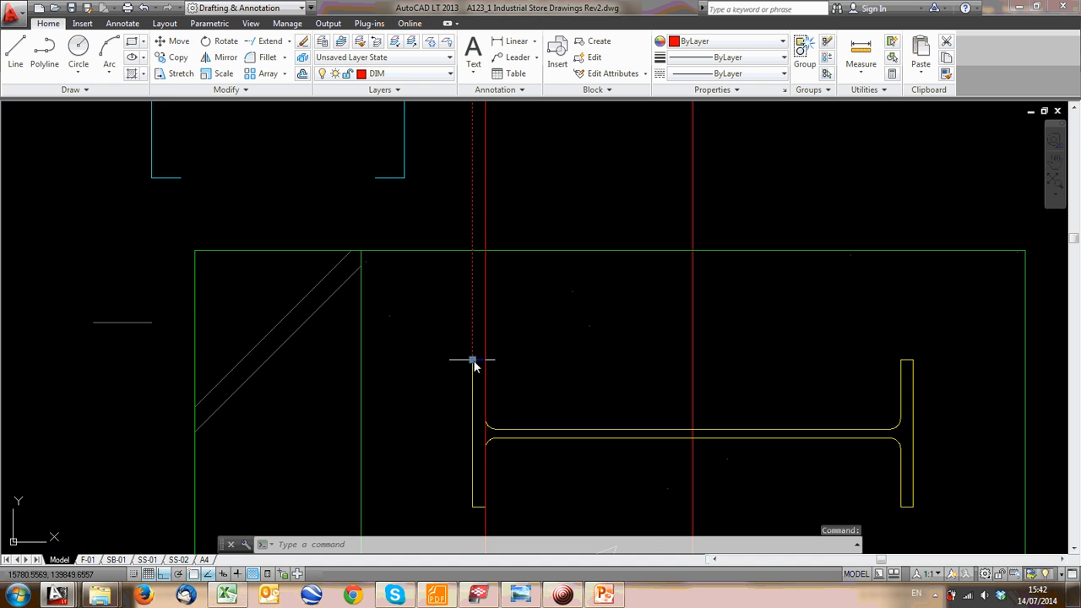
{"action": "middle_click_drag", "start_coordinate": [879, 344], "coordinate": [706, 351]}
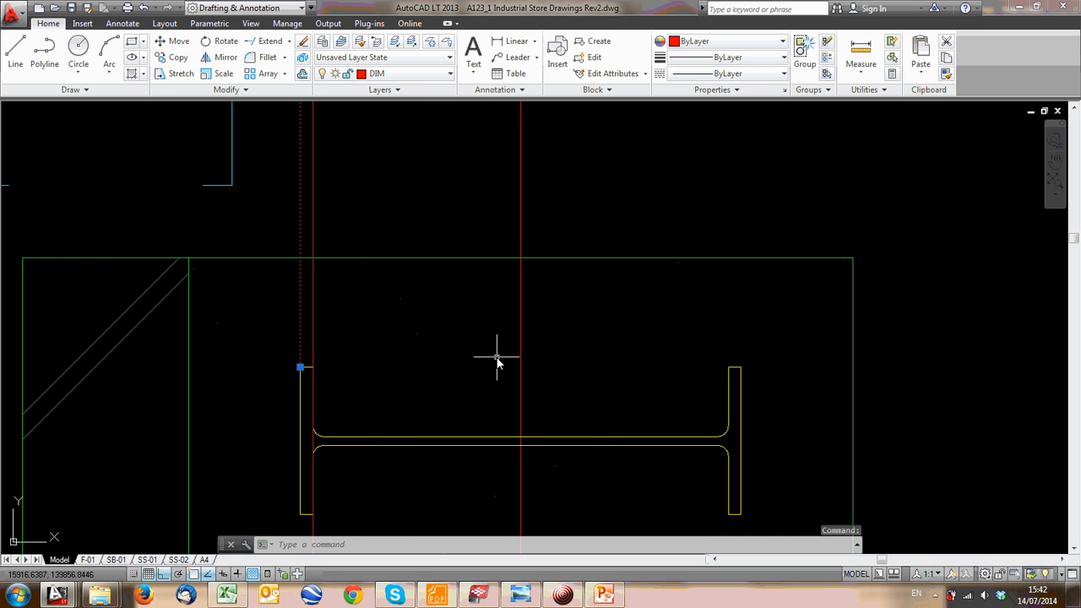
{"action": "left_click", "coordinate": [178, 58]}
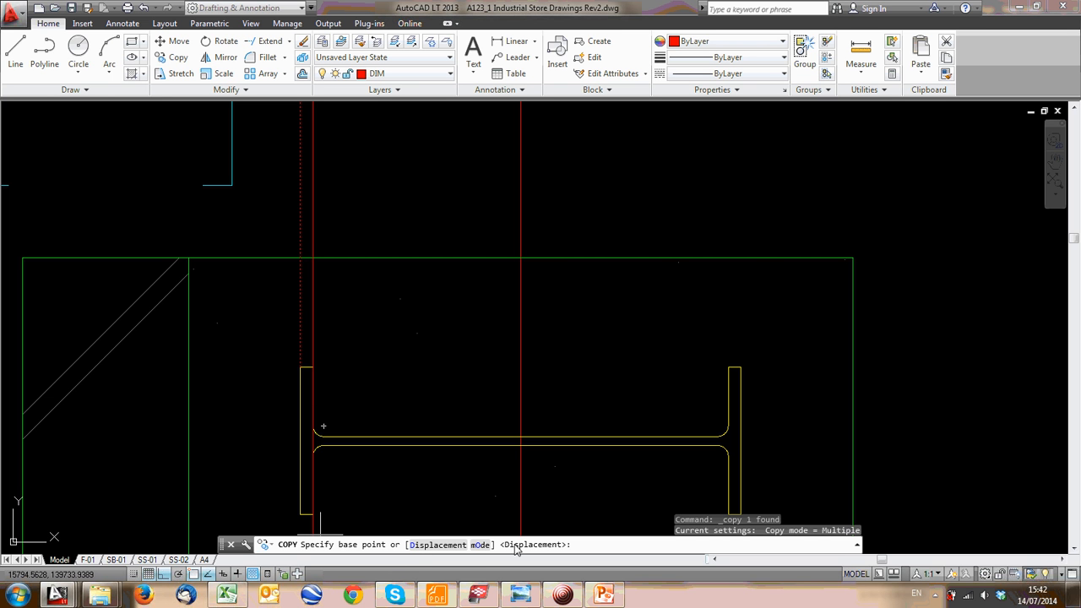
{"action": "left_click", "coordinate": [300, 368]}
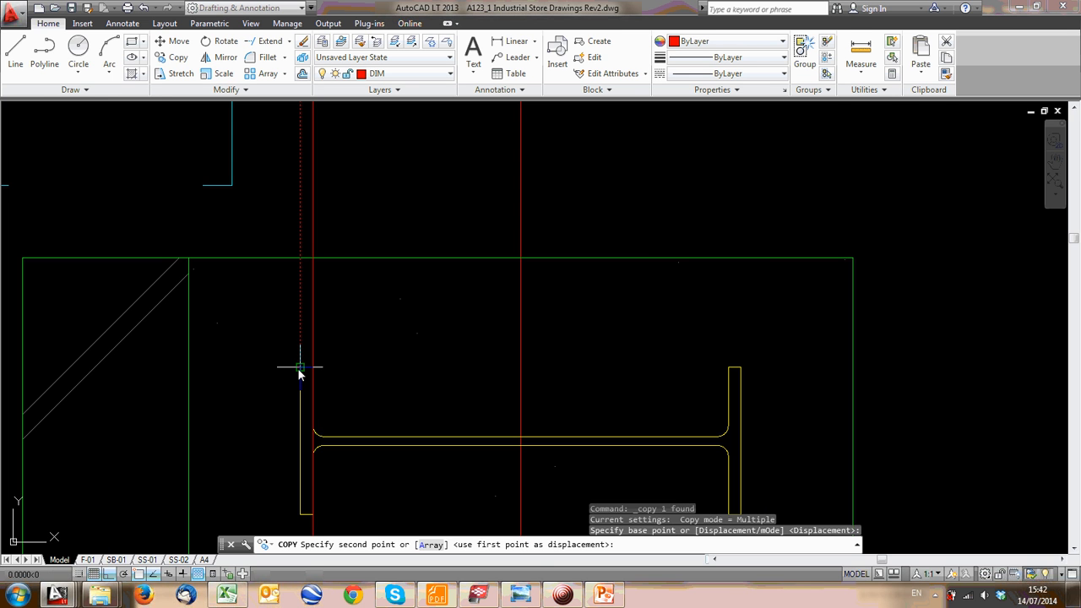
{"action": "left_click", "coordinate": [735, 369]}
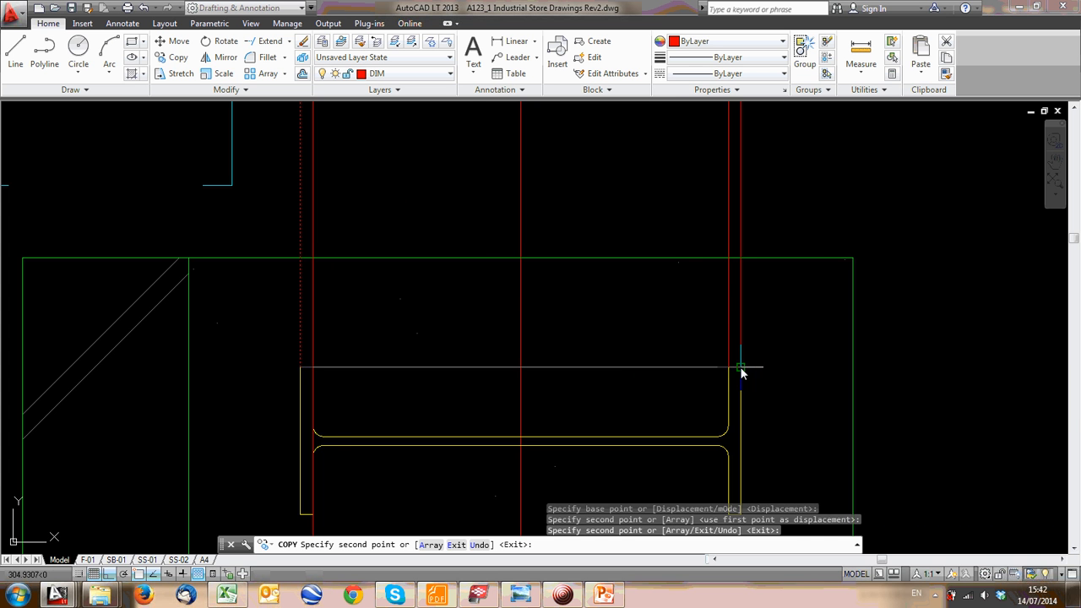
{"action": "scroll", "coordinate": [740, 369], "scroll_direction": "down", "scroll_amount": 6}
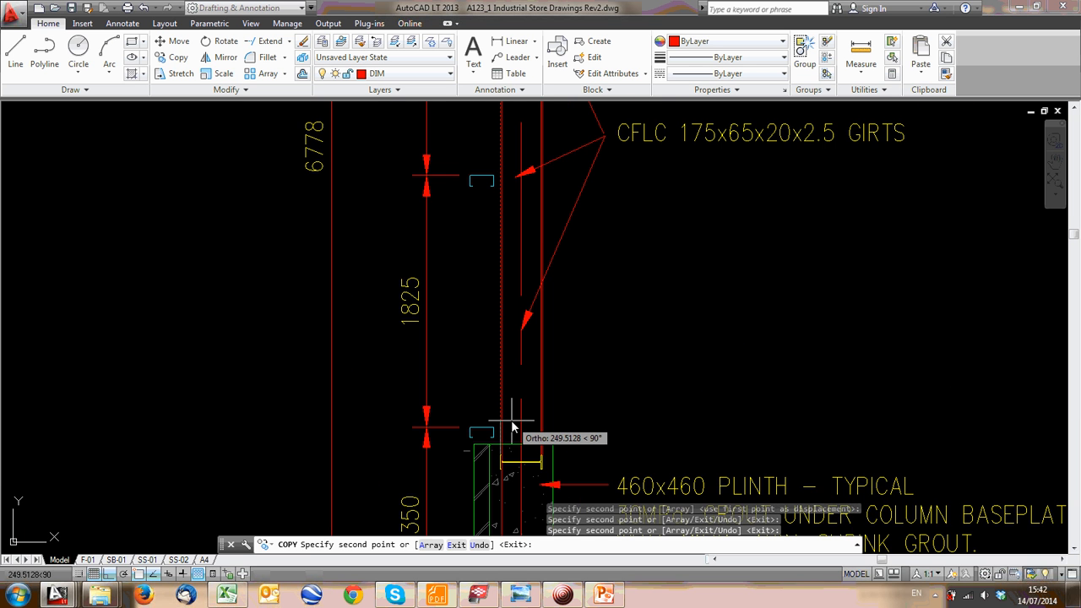
{"action": "key", "text": "Escape"}
Erase the infinite vertical construction line running through the left flange's inner face
{"action": "scroll", "coordinate": [526, 313], "scroll_direction": "down", "scroll_amount": 3}
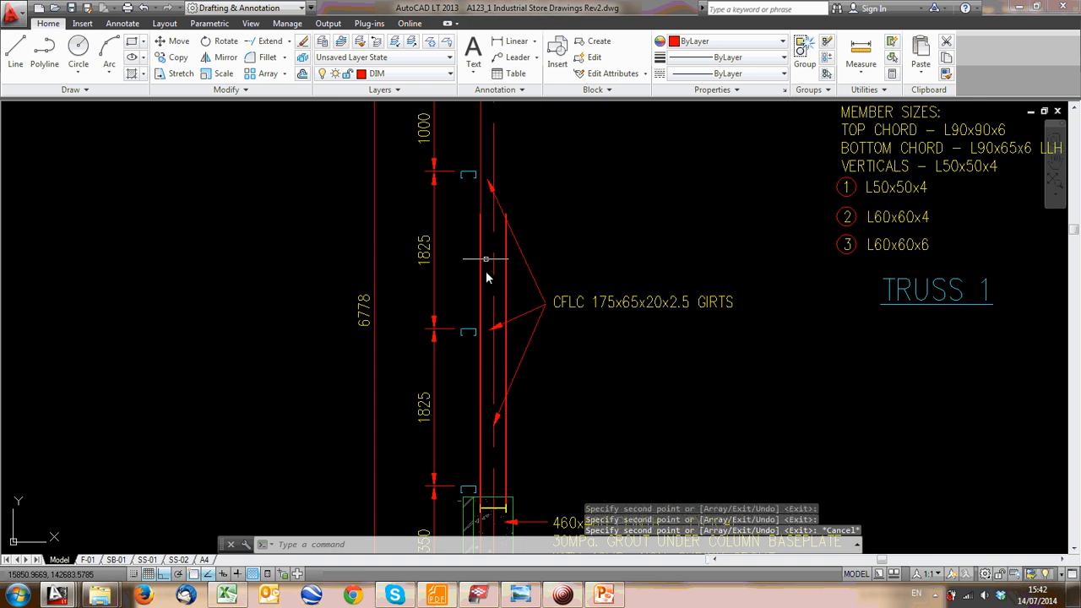
{"action": "scroll", "coordinate": [499, 242], "scroll_direction": "up", "scroll_amount": 6}
{"action": "scroll", "coordinate": [434, 292], "scroll_direction": "down", "scroll_amount": 2}
{"action": "middle_click_drag", "start_coordinate": [395, 498], "coordinate": [349, 219]}
{"action": "scroll", "coordinate": [359, 329], "scroll_direction": "up", "scroll_amount": 5}
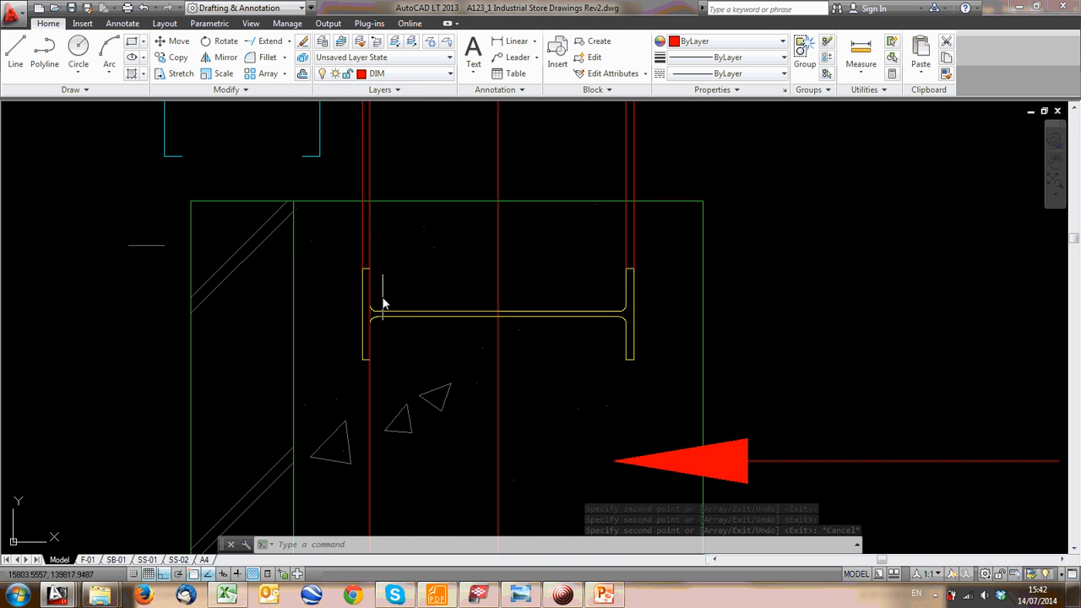
{"action": "scroll", "coordinate": [365, 298], "scroll_direction": "down", "scroll_amount": 3}
{"action": "scroll", "coordinate": [356, 293], "scroll_direction": "up", "scroll_amount": 1}
{"action": "scroll", "coordinate": [370, 292], "scroll_direction": "up", "scroll_amount": 1}
{"action": "scroll", "coordinate": [494, 260], "scroll_direction": "down", "scroll_amount": 4}
{"action": "middle_click_drag", "start_coordinate": [478, 306], "coordinate": [437, 162]}
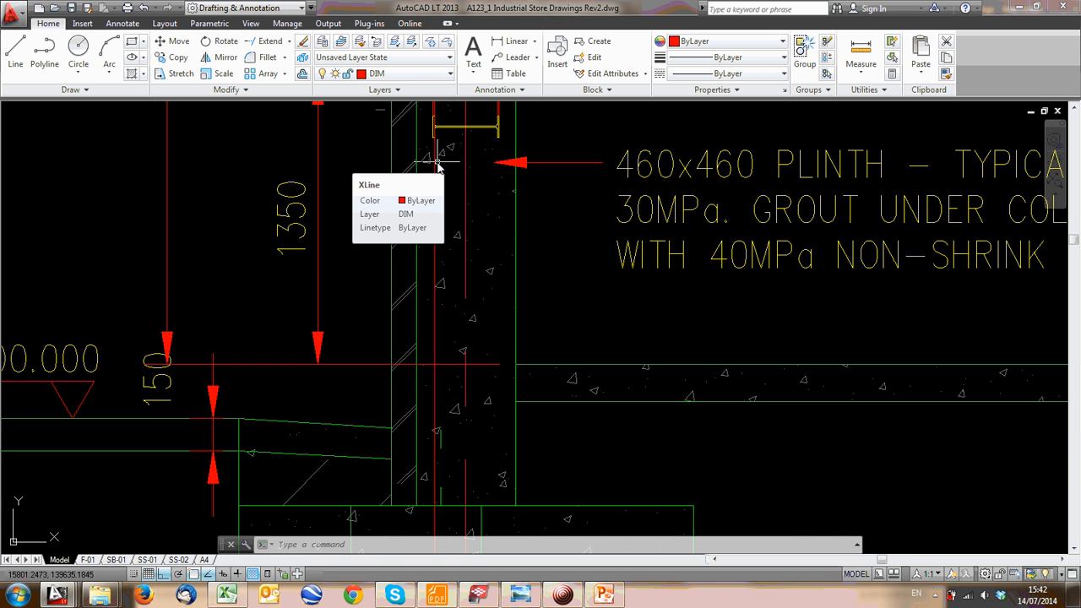
{"action": "scroll", "coordinate": [455, 181], "scroll_direction": "down", "scroll_amount": 5}
{"action": "left_click", "coordinate": [472, 369]}
{"action": "left_click", "coordinate": [438, 358]}
{"action": "key", "text": "Delete"}
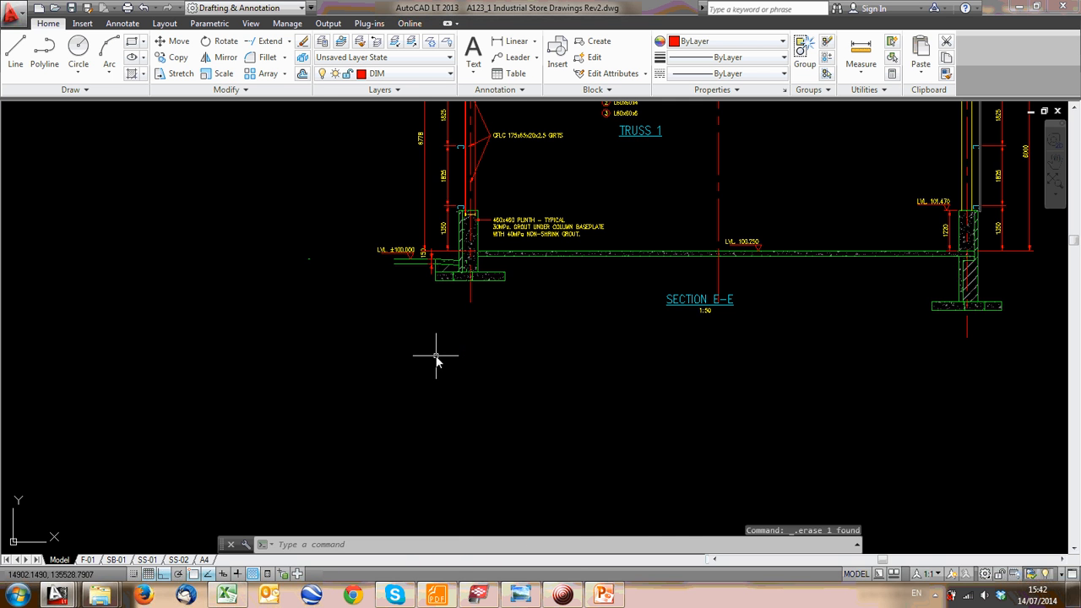
Examine the four projected flange lines above the plinth and compare them with the finished column at the truss's opposite end
{"action": "scroll", "coordinate": [439, 278], "scroll_direction": "up", "scroll_amount": 8}
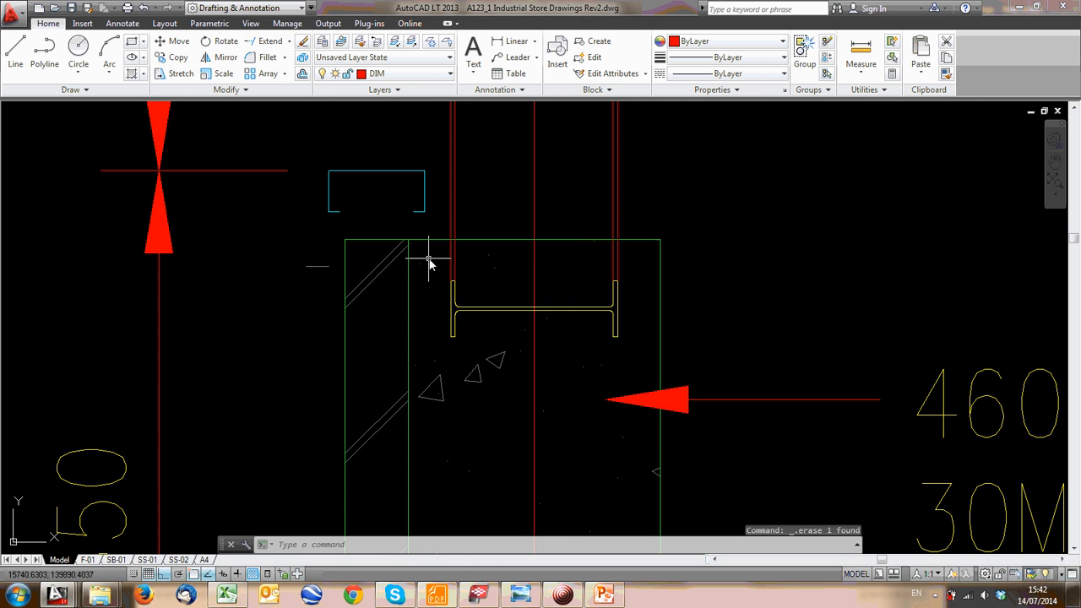
{"action": "scroll", "coordinate": [451, 296], "scroll_direction": "up", "scroll_amount": 3}
{"action": "scroll", "coordinate": [472, 272], "scroll_direction": "down", "scroll_amount": 10}
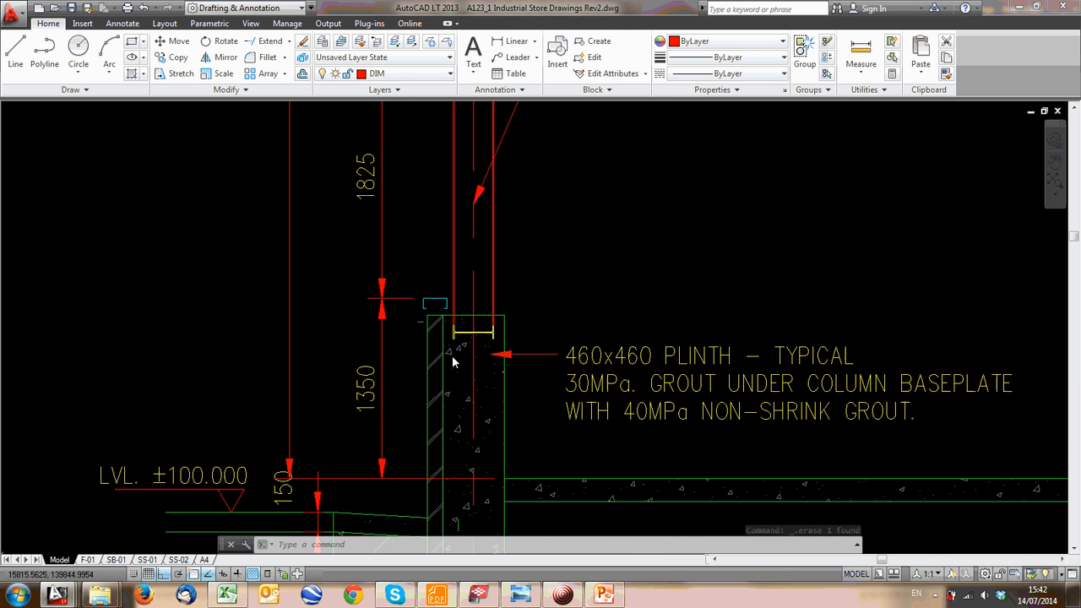
{"action": "scroll", "coordinate": [365, 274], "scroll_direction": "up", "scroll_amount": 6}
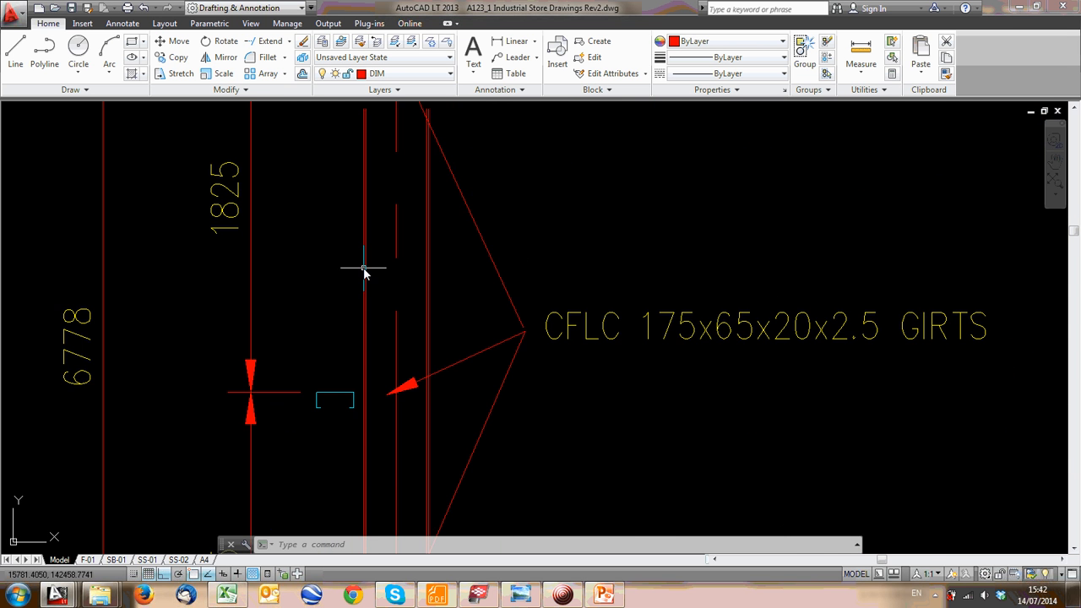
{"action": "scroll", "coordinate": [372, 296], "scroll_direction": "down", "scroll_amount": 2}
{"action": "scroll", "coordinate": [360, 330], "scroll_direction": "up", "scroll_amount": 6}
{"action": "scroll", "coordinate": [368, 353], "scroll_direction": "down", "scroll_amount": 9}
{"action": "middle_click_drag", "start_coordinate": [732, 304], "coordinate": [284, 310]}
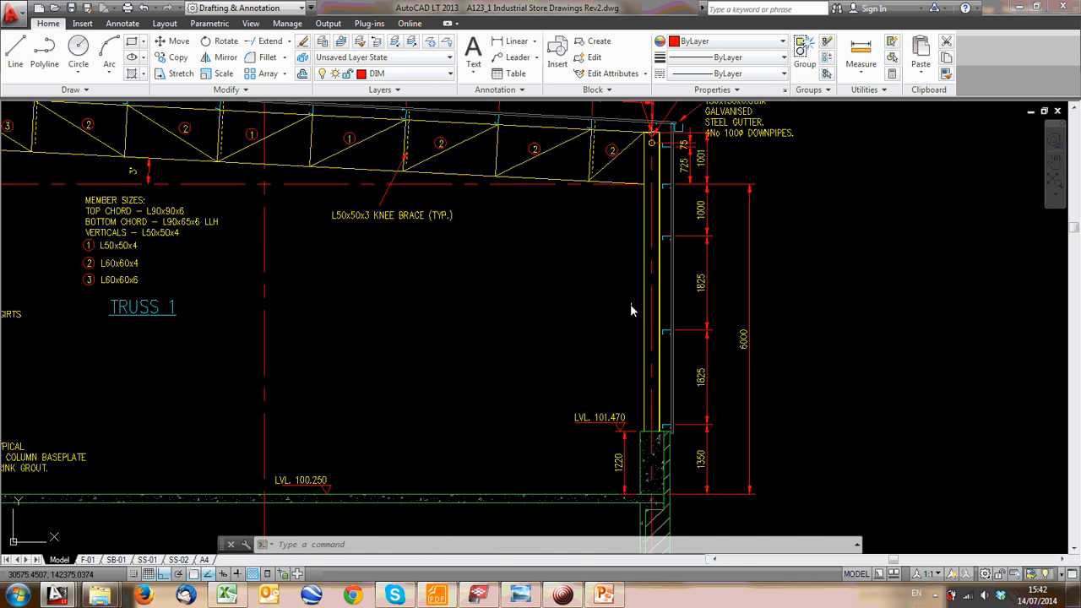
{"action": "scroll", "coordinate": [639, 292], "scroll_direction": "up", "scroll_amount": 2}
{"action": "scroll", "coordinate": [649, 302], "scroll_direction": "up", "scroll_amount": 3}
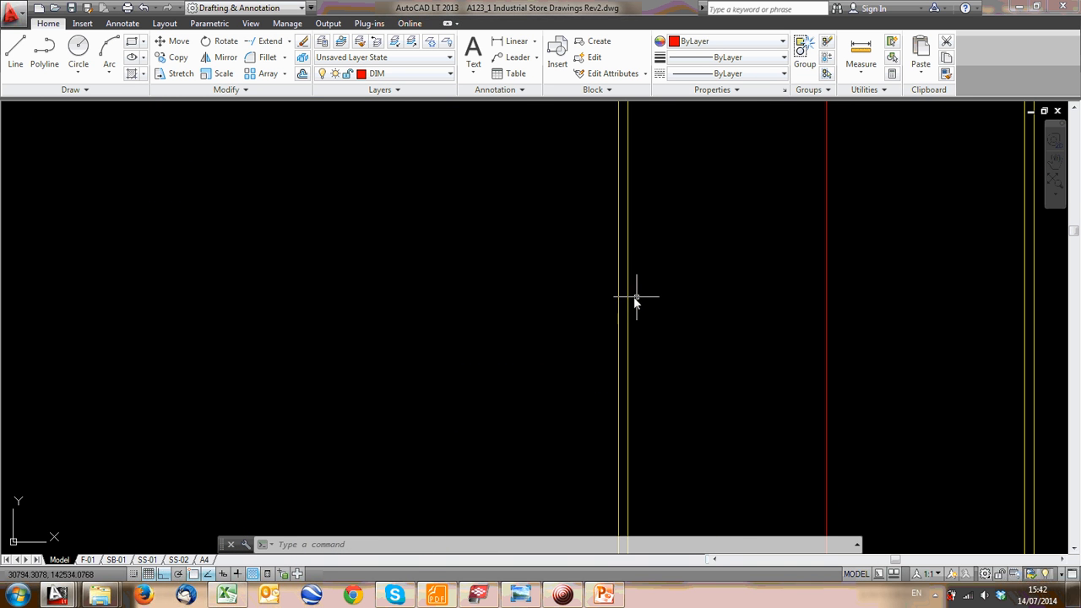
{"action": "scroll", "coordinate": [635, 303], "scroll_direction": "down", "scroll_amount": 8}
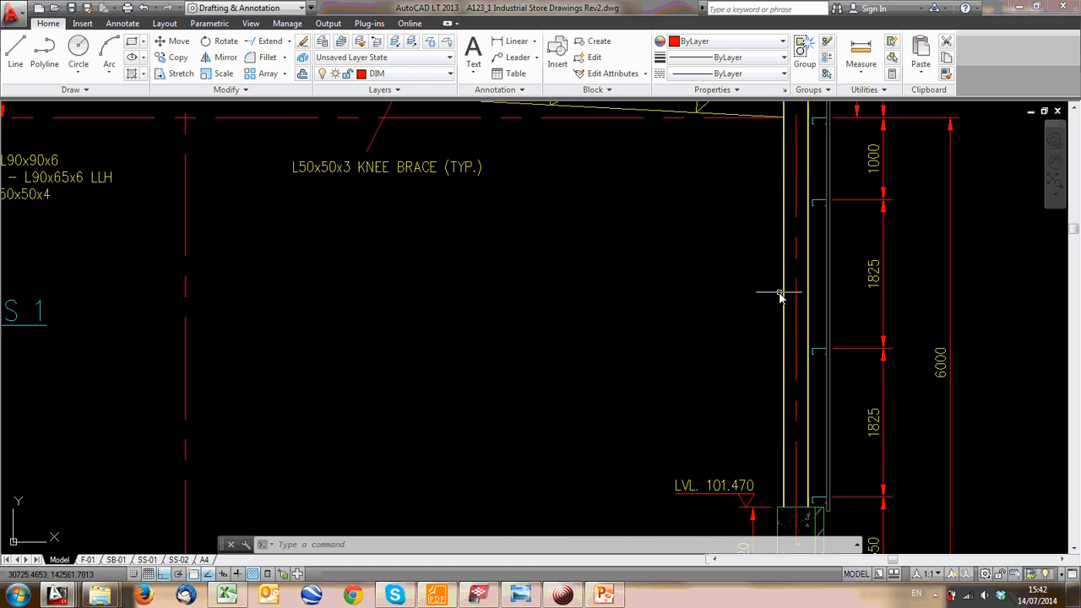
Change the layer of the four projected flange lines to STEEL, then deselect them
{"action": "scroll", "coordinate": [445, 317], "scroll_direction": "up", "scroll_amount": 6}
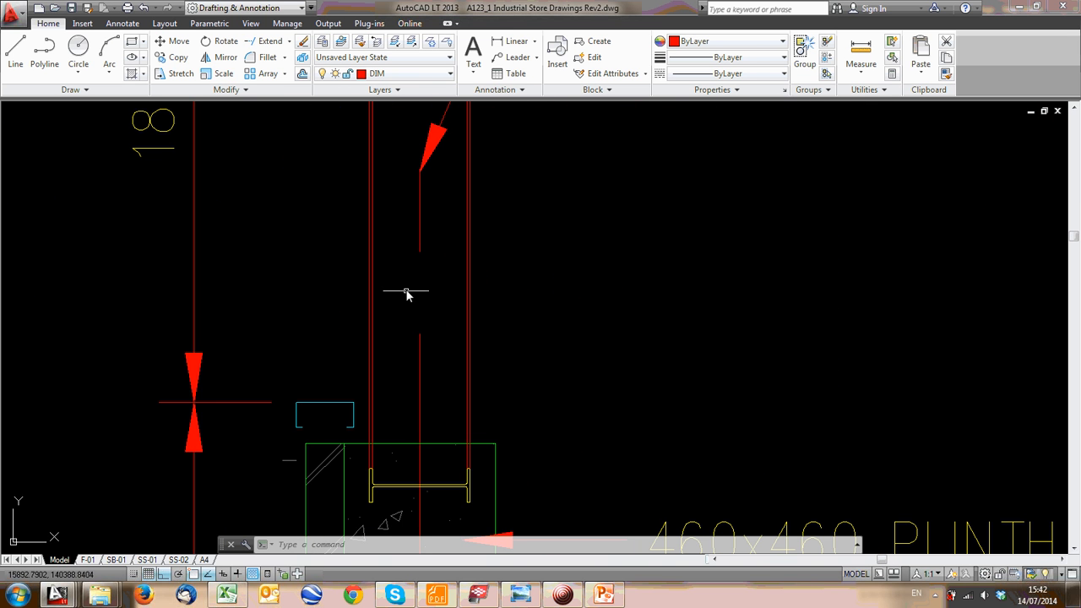
{"action": "scroll", "coordinate": [472, 335], "scroll_direction": "up", "scroll_amount": 2}
{"action": "left_click", "coordinate": [477, 312]}
{"action": "left_click", "coordinate": [451, 294]}
{"action": "left_click", "coordinate": [359, 300]}
{"action": "left_click", "coordinate": [240, 293]}
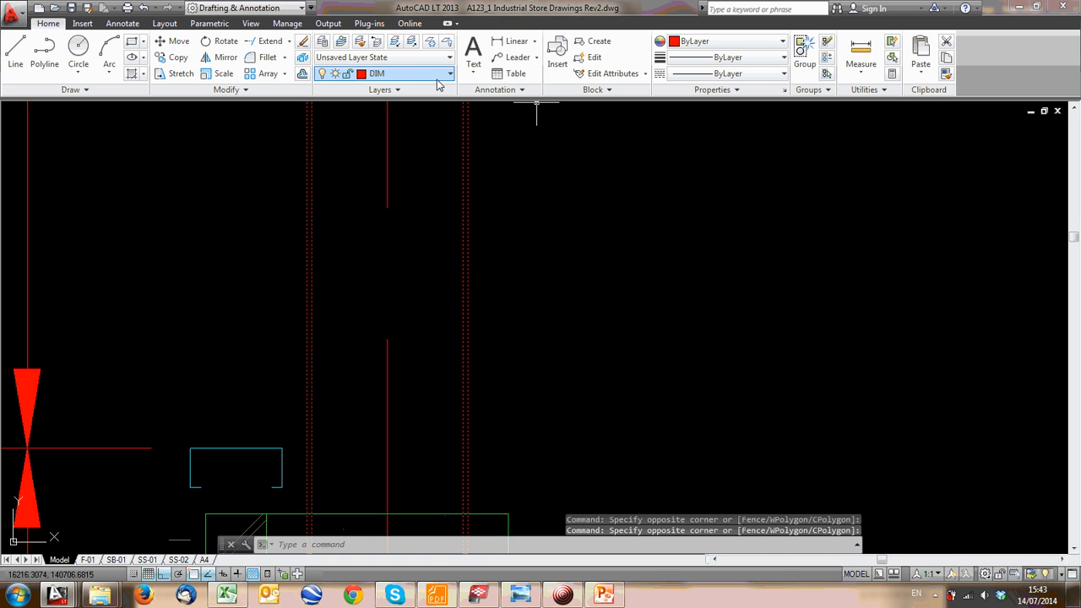
{"action": "left_click", "coordinate": [406, 76]}
{"action": "left_click_drag", "start_coordinate": [447, 159], "coordinate": [447, 190]}
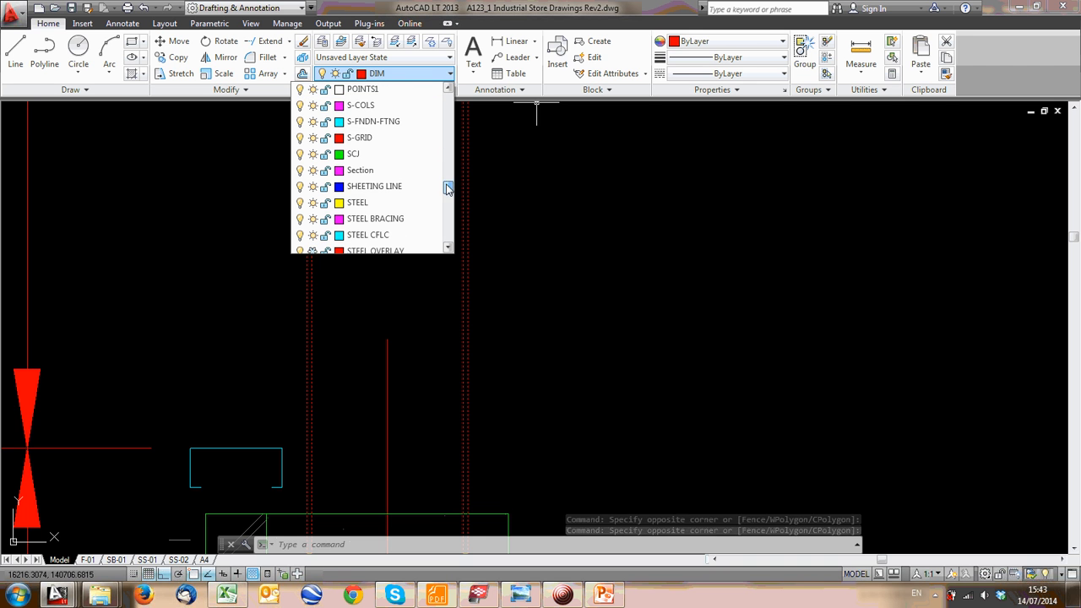
{"action": "left_click", "coordinate": [403, 206]}
{"action": "scroll", "coordinate": [403, 222], "scroll_direction": "down", "scroll_amount": 5}
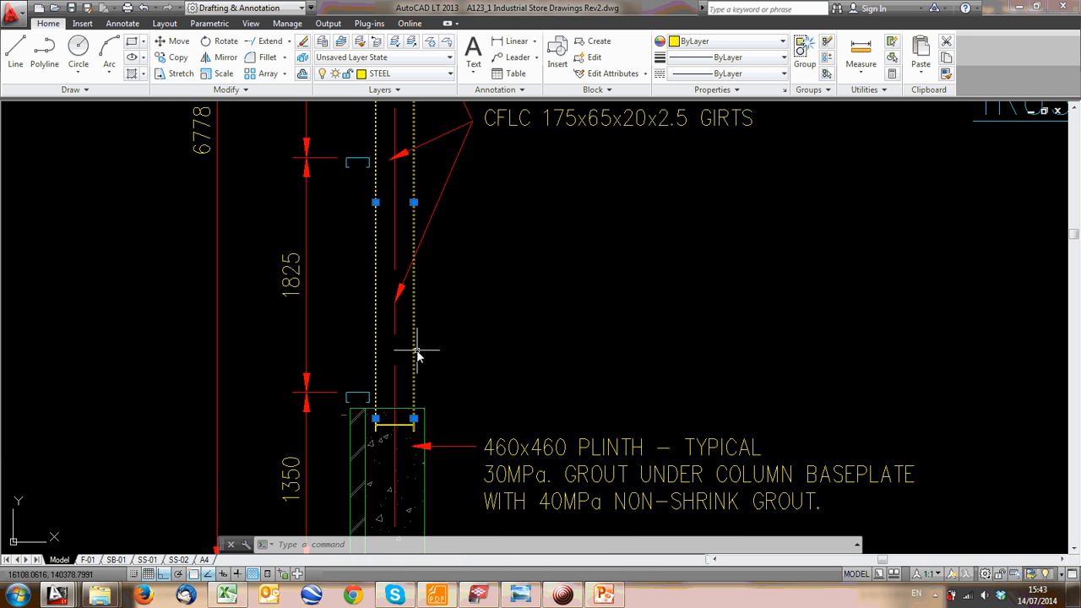
{"action": "key", "text": "Escape"}
Undo the layer change on the four projected flange lines
{"action": "scroll", "coordinate": [397, 225], "scroll_direction": "up", "scroll_amount": 2}
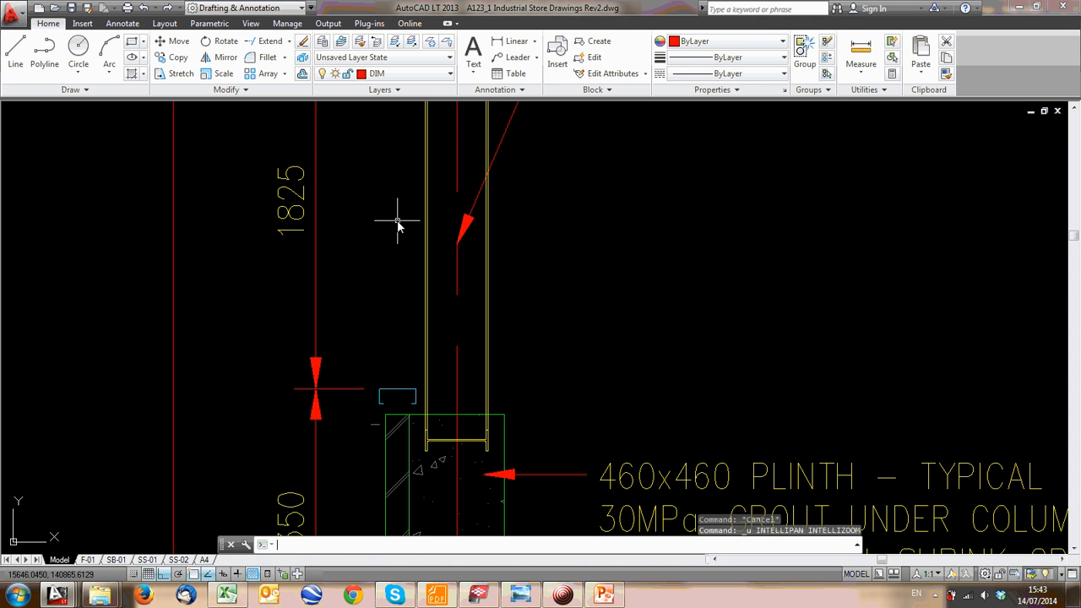
{"action": "key", "text": "ctrl+z"}
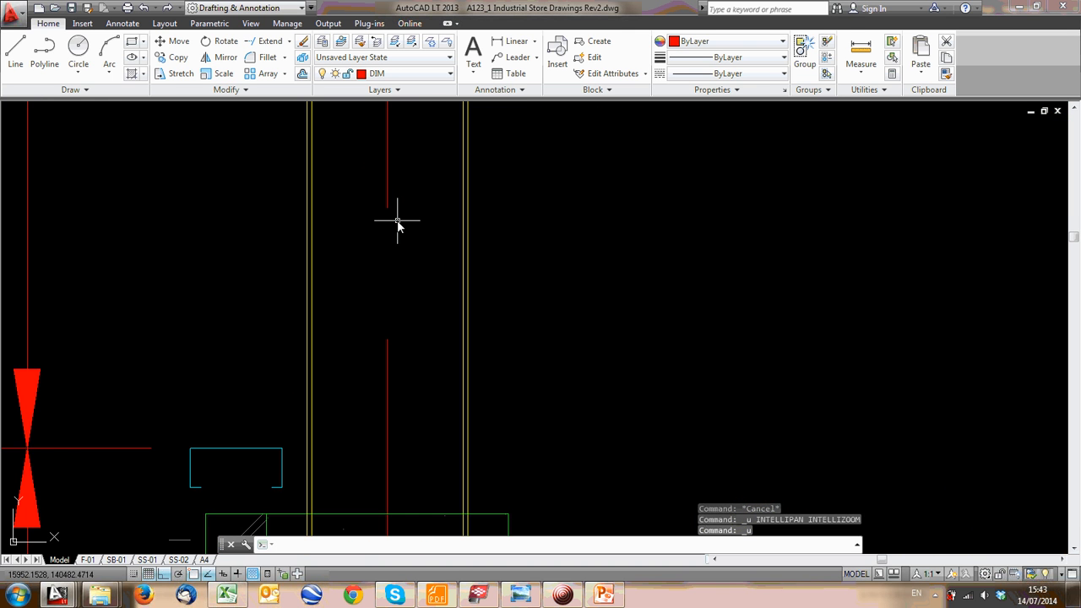
{"action": "key", "text": "ctrl+z"}
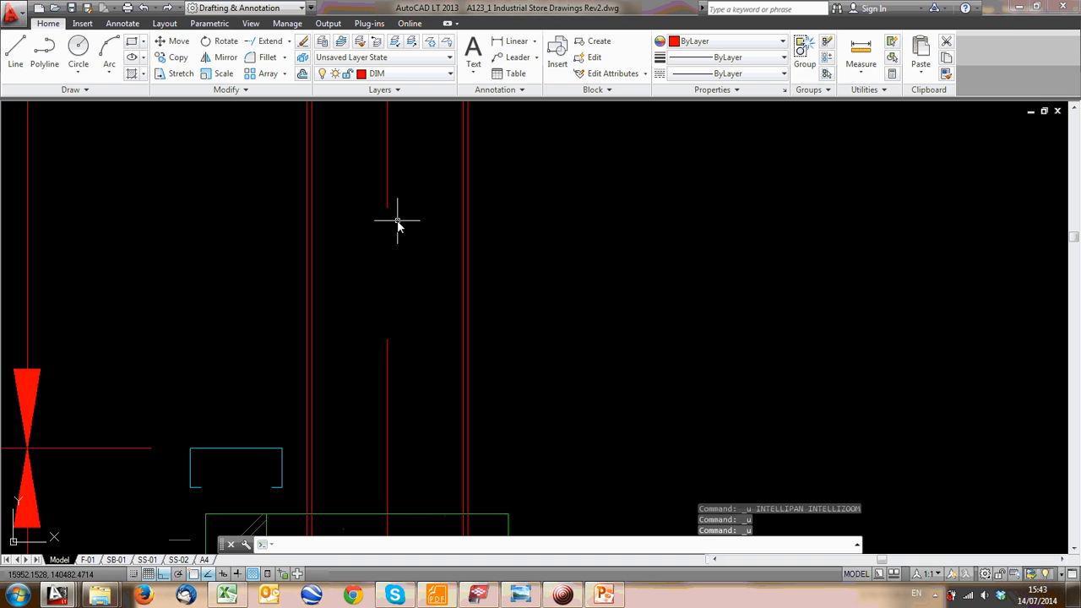
Match the properties of the truss's bottom chord line onto the flange lines on both sides of the column centreline
{"action": "left_click", "coordinate": [946, 74]}
{"action": "scroll", "coordinate": [810, 174], "scroll_direction": "down", "scroll_amount": 5}
{"action": "scroll", "coordinate": [666, 211], "scroll_direction": "up", "scroll_amount": 6}
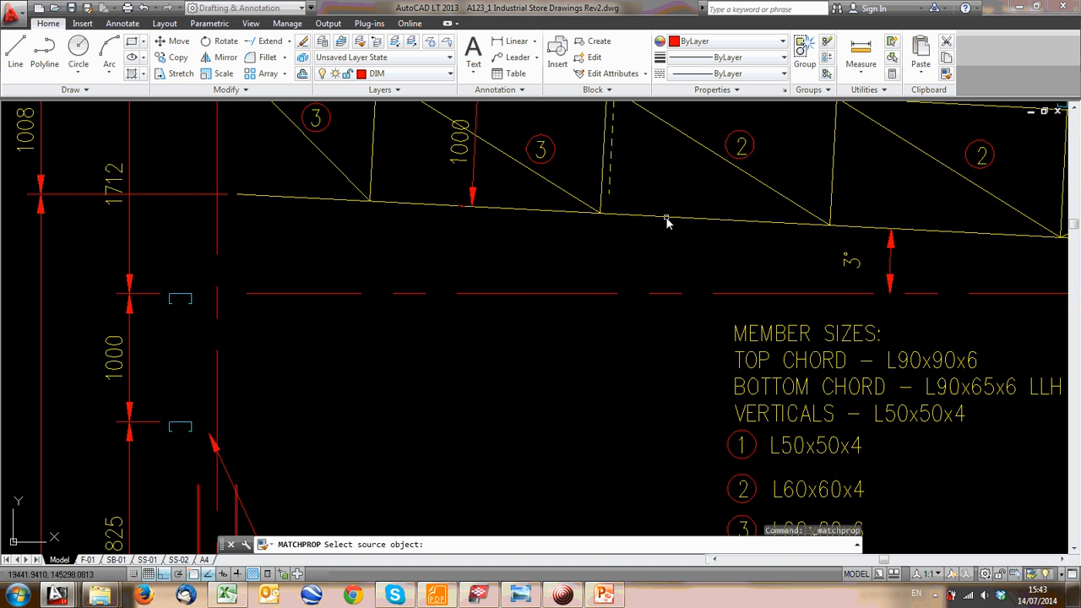
{"action": "left_click", "coordinate": [666, 219]}
{"action": "scroll", "coordinate": [671, 224], "scroll_direction": "down", "scroll_amount": 5}
{"action": "scroll", "coordinate": [528, 338], "scroll_direction": "up", "scroll_amount": 8}
{"action": "left_click", "coordinate": [436, 414]}
{"action": "middle_click_drag", "start_coordinate": [385, 415], "coordinate": [516, 230]}
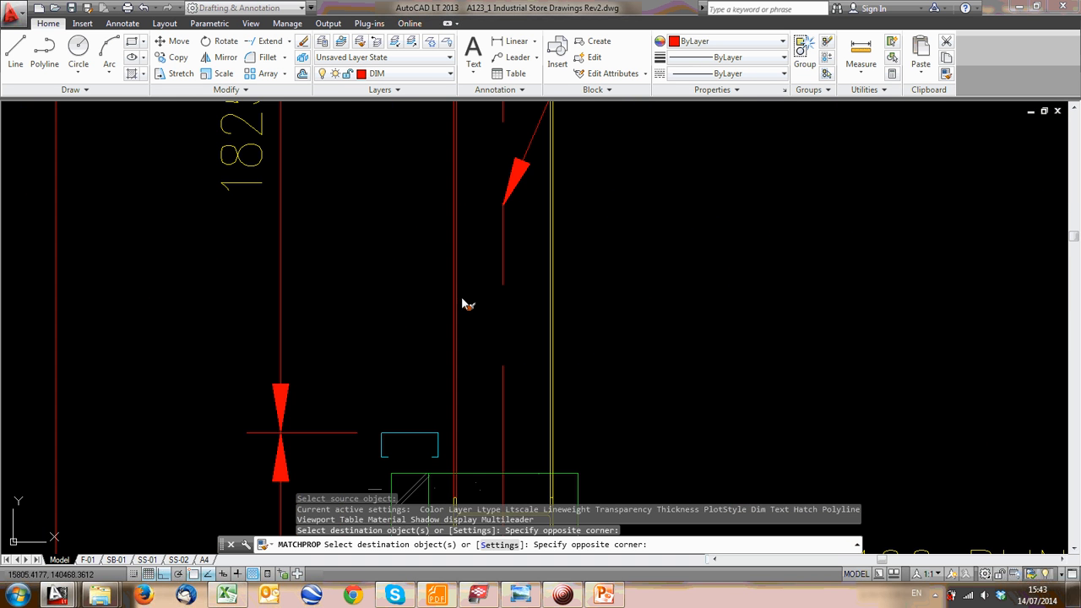
{"action": "left_click", "coordinate": [434, 282]}
{"action": "key", "text": "Escape"}
Move the I-section vertically out of the plinth to a clear spot below the footing
{"action": "scroll", "coordinate": [501, 139], "scroll_direction": "down", "scroll_amount": 4}
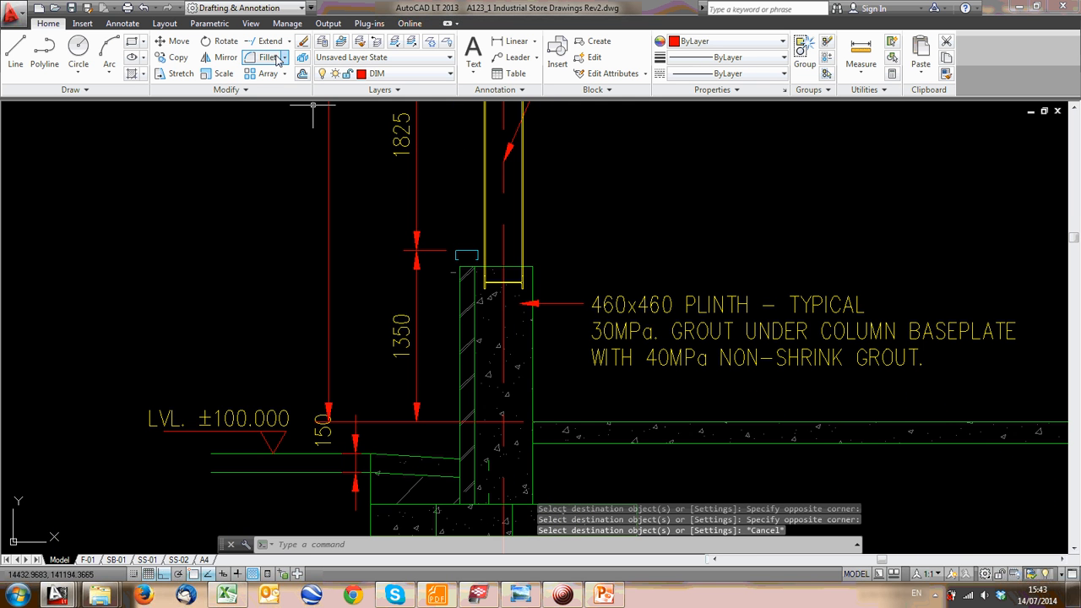
{"action": "scroll", "coordinate": [505, 294], "scroll_direction": "up", "scroll_amount": 2}
{"action": "left_click", "coordinate": [523, 300]}
{"action": "type", "text": "m"}
{"action": "key", "text": "Return"}
{"action": "left_click", "coordinate": [609, 245]}
{"action": "scroll", "coordinate": [610, 309], "scroll_direction": "down", "scroll_amount": 4}
{"action": "key", "text": "Escape"}
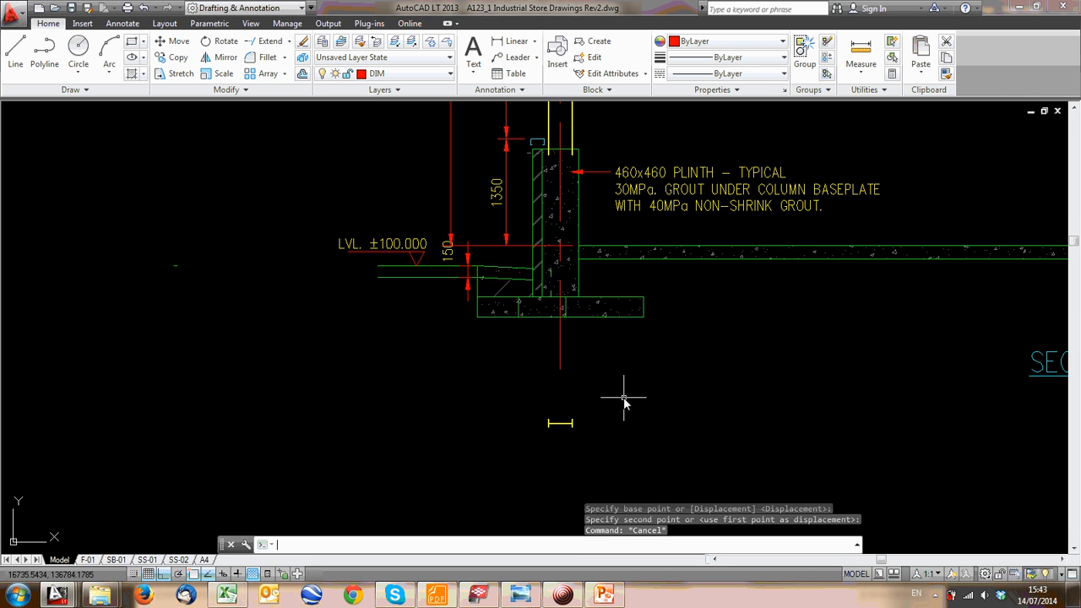
Stretch the lower end of the left flange's outer line up to the plinth's top edge
{"action": "scroll", "coordinate": [576, 188], "scroll_direction": "up", "scroll_amount": 2}
{"action": "middle_click_drag", "start_coordinate": [576, 187], "coordinate": [564, 344]}
{"action": "scroll", "coordinate": [525, 284], "scroll_direction": "up", "scroll_amount": 6}
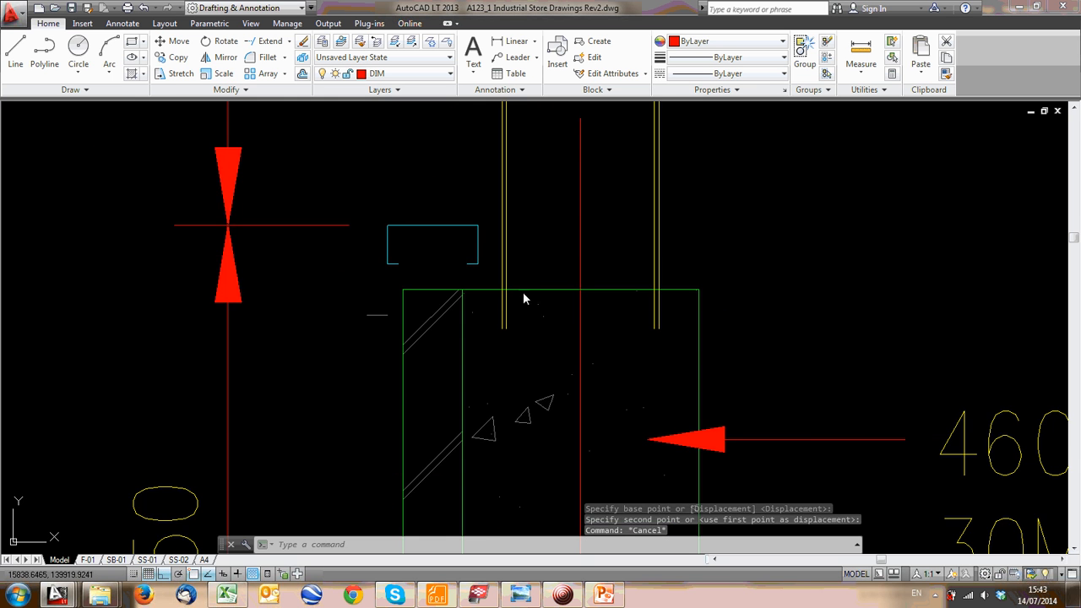
{"action": "middle_click_drag", "start_coordinate": [639, 292], "coordinate": [509, 296]}
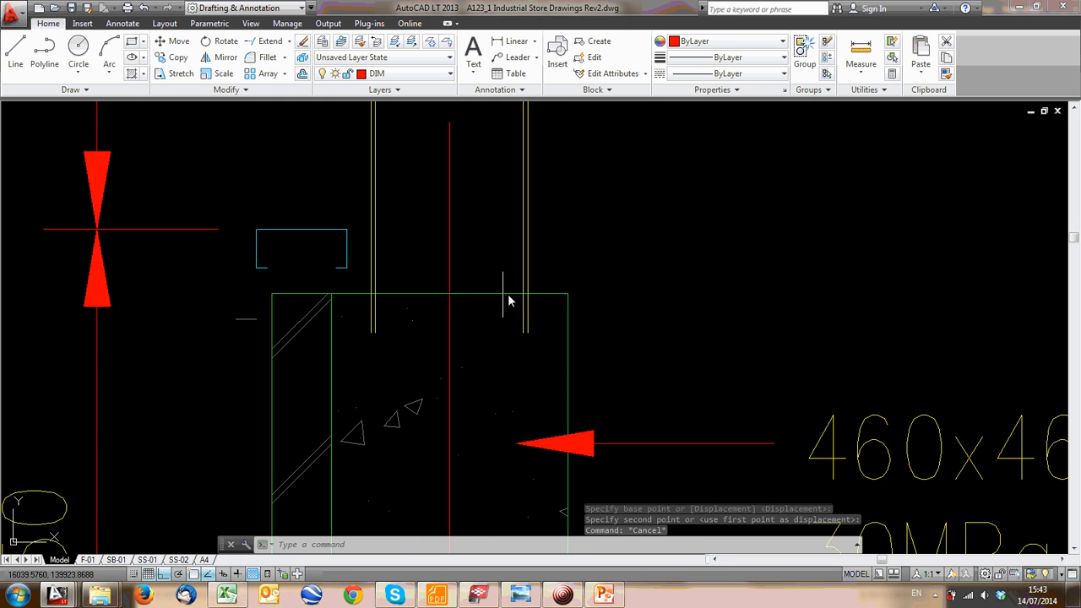
{"action": "scroll", "coordinate": [369, 327], "scroll_direction": "up", "scroll_amount": 5}
{"action": "left_click", "coordinate": [371, 338]}
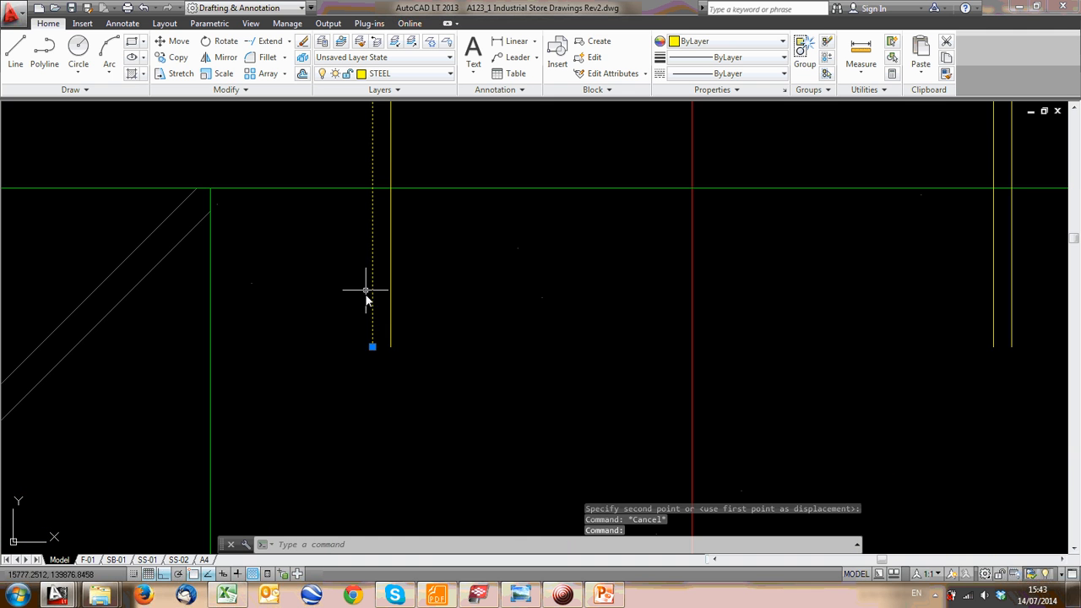
{"action": "left_click", "coordinate": [372, 347]}
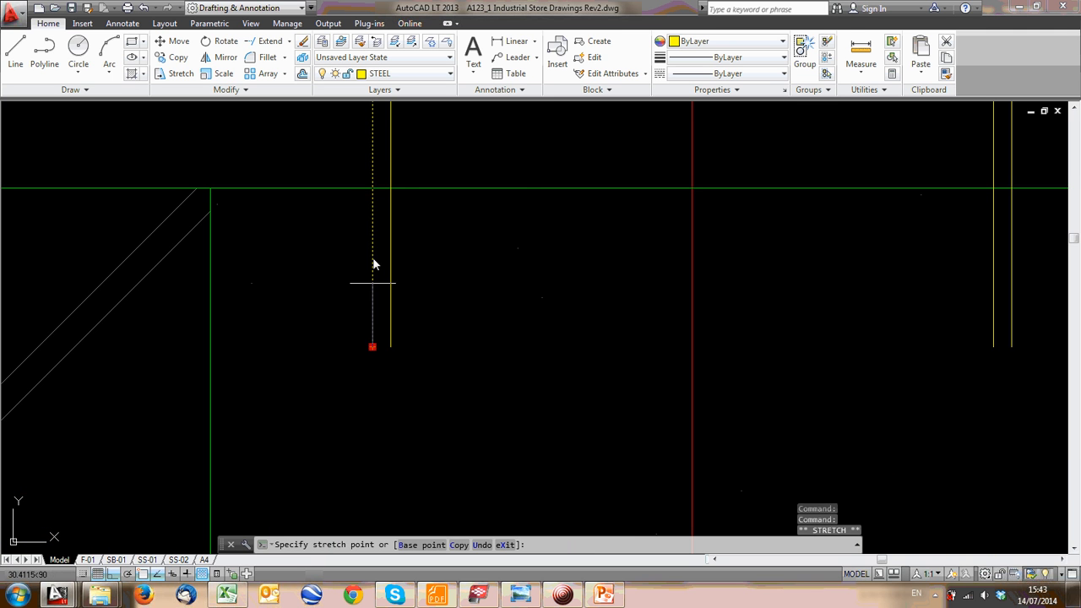
{"action": "left_click", "coordinate": [372, 187]}
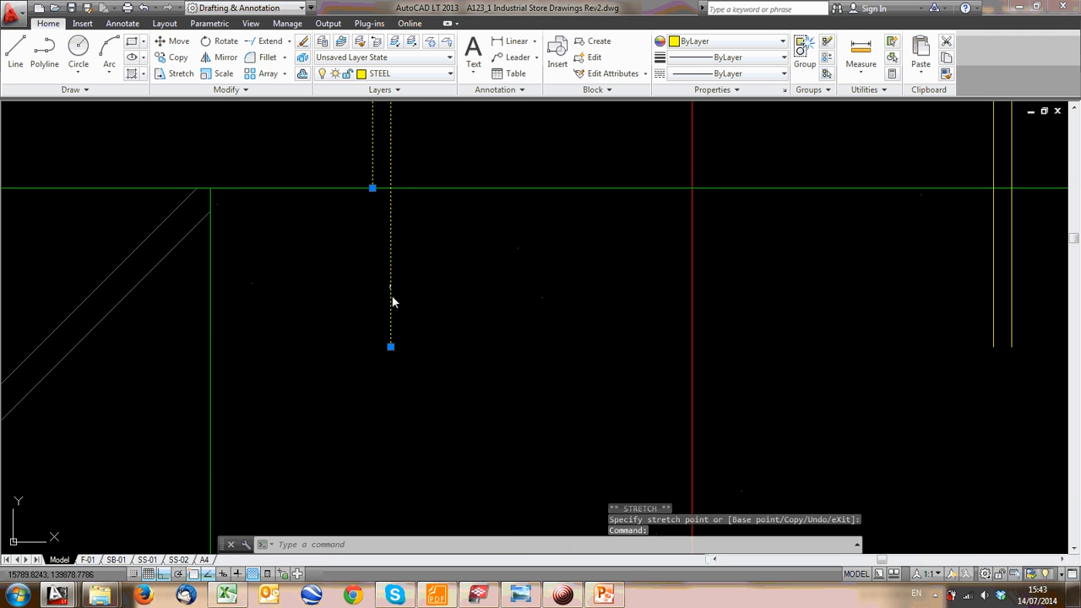
Stretch the lower end of the left flange's inner line up to the plinth's top edge, then clear the selection
{"action": "left_click", "coordinate": [388, 349]}
{"action": "left_click", "coordinate": [394, 351]}
{"action": "left_click", "coordinate": [390, 346]}
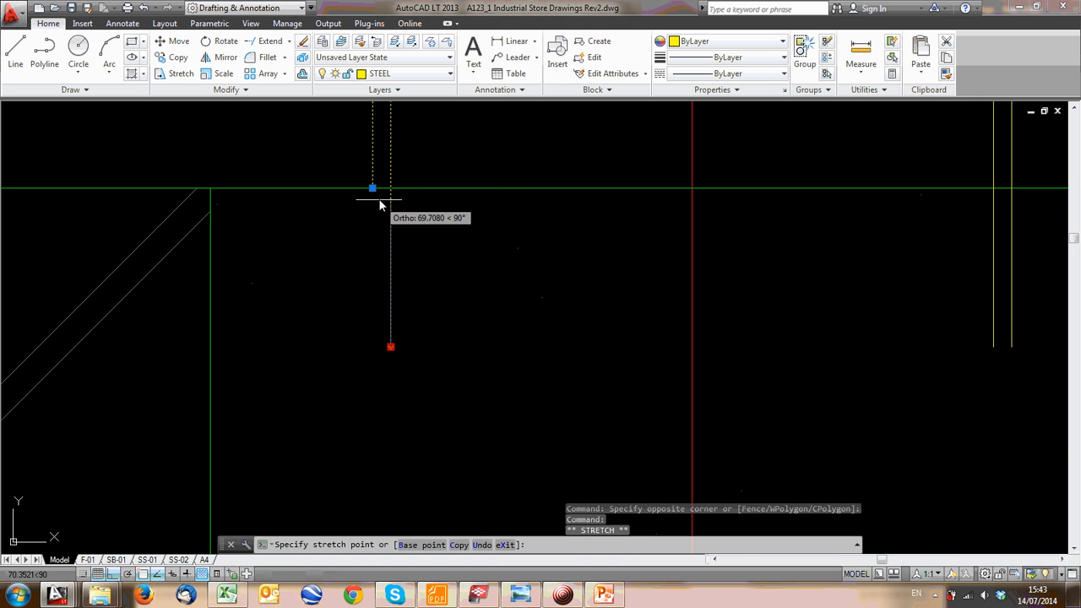
{"action": "scroll", "coordinate": [388, 190], "scroll_direction": "down", "scroll_amount": 5}
{"action": "middle_click_drag", "start_coordinate": [467, 226], "coordinate": [423, 300]}
{"action": "key", "text": "Escape"}
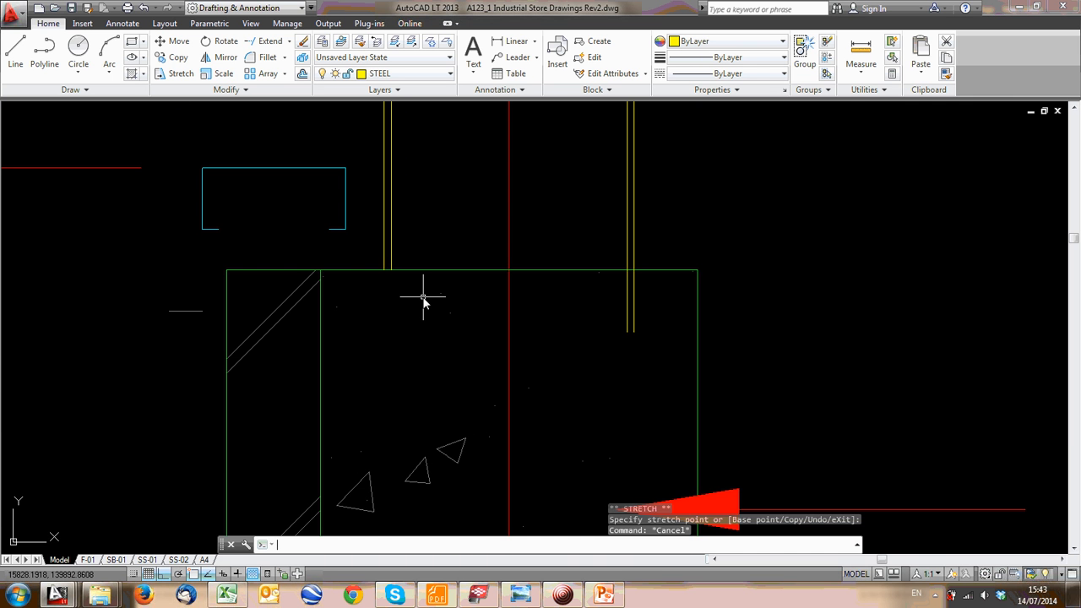
Undo the stretches of both left flange lines
{"action": "key", "text": "ctrl+z"}
{"action": "key", "text": "ctrl+z"}
{"action": "key", "text": "ctrl+z"}
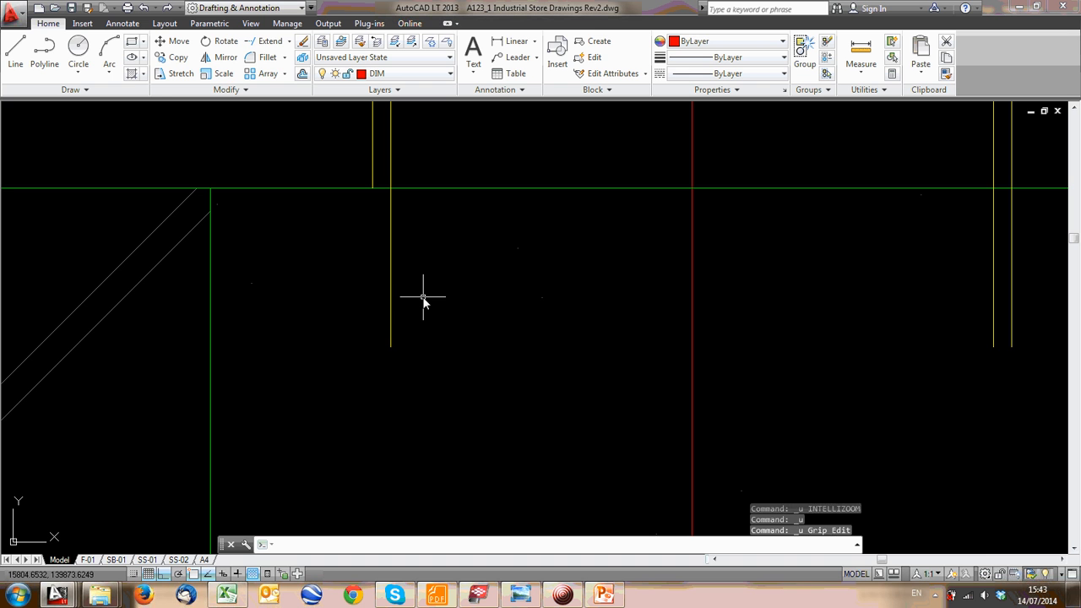
Trim the left flange lines below the plinth's top edge, using that edge as the cutting edge
{"action": "left_click", "coordinate": [288, 41]}
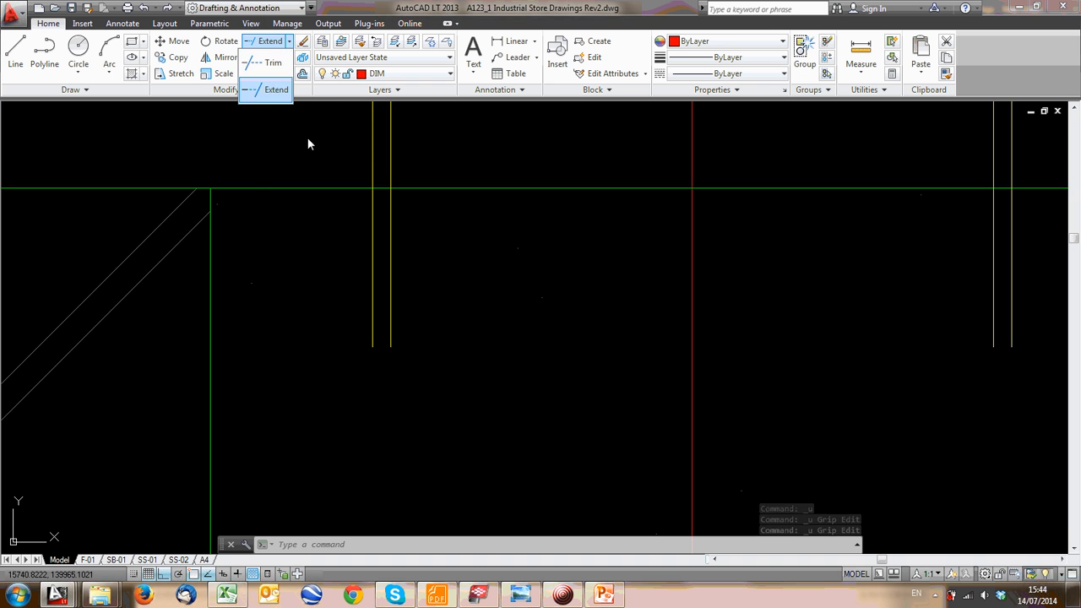
{"action": "scroll", "coordinate": [313, 147], "scroll_direction": "down", "scroll_amount": 4}
{"action": "middle_click_drag", "start_coordinate": [338, 171], "coordinate": [290, 251]}
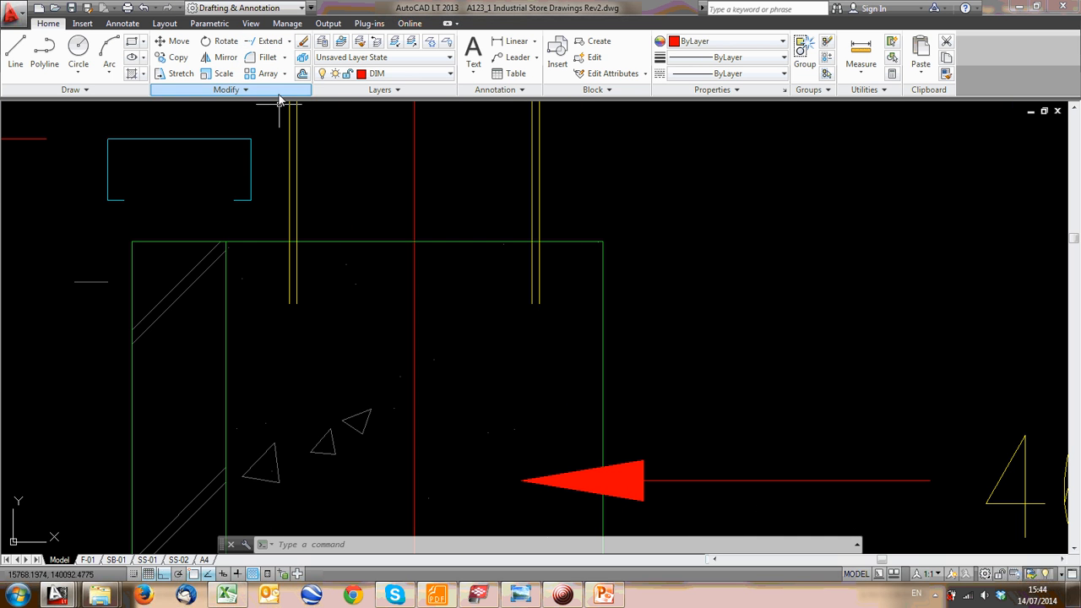
{"action": "left_click", "coordinate": [268, 41]}
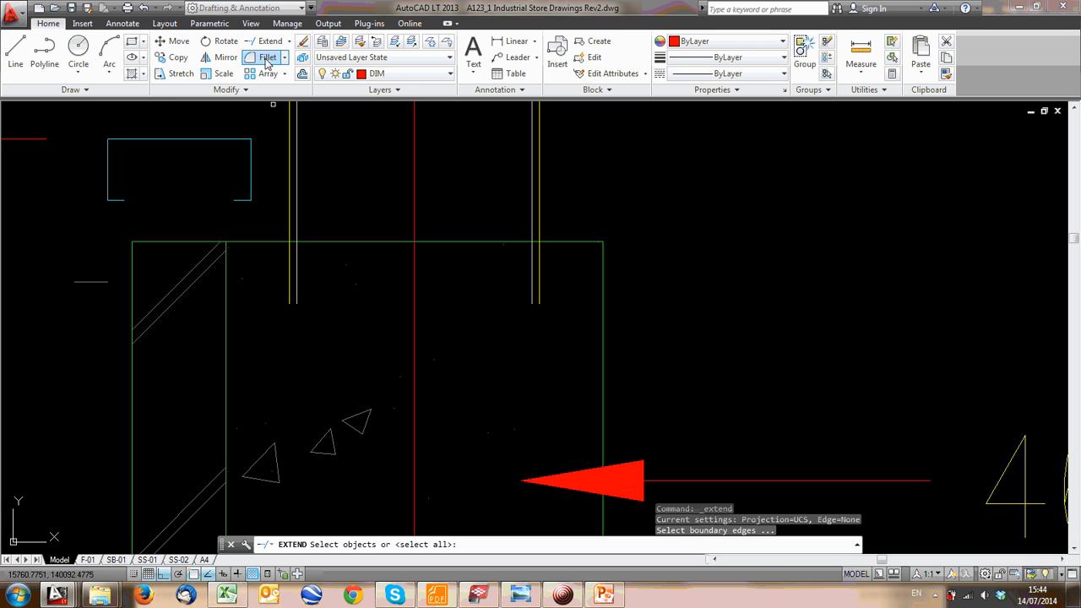
{"action": "left_click", "coordinate": [289, 41]}
{"action": "left_click", "coordinate": [279, 64]}
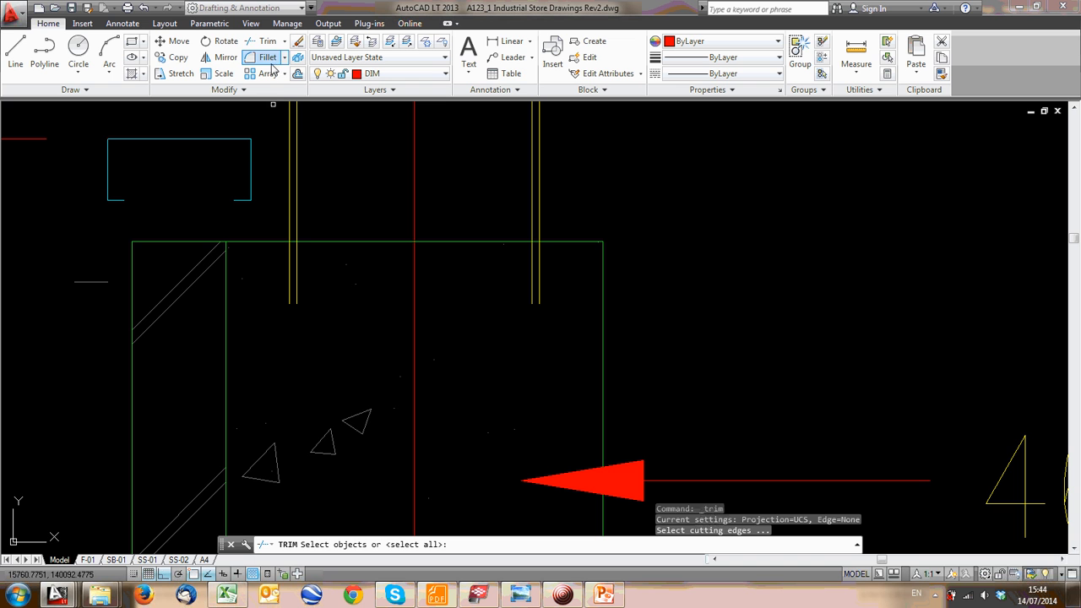
{"action": "left_click", "coordinate": [339, 244]}
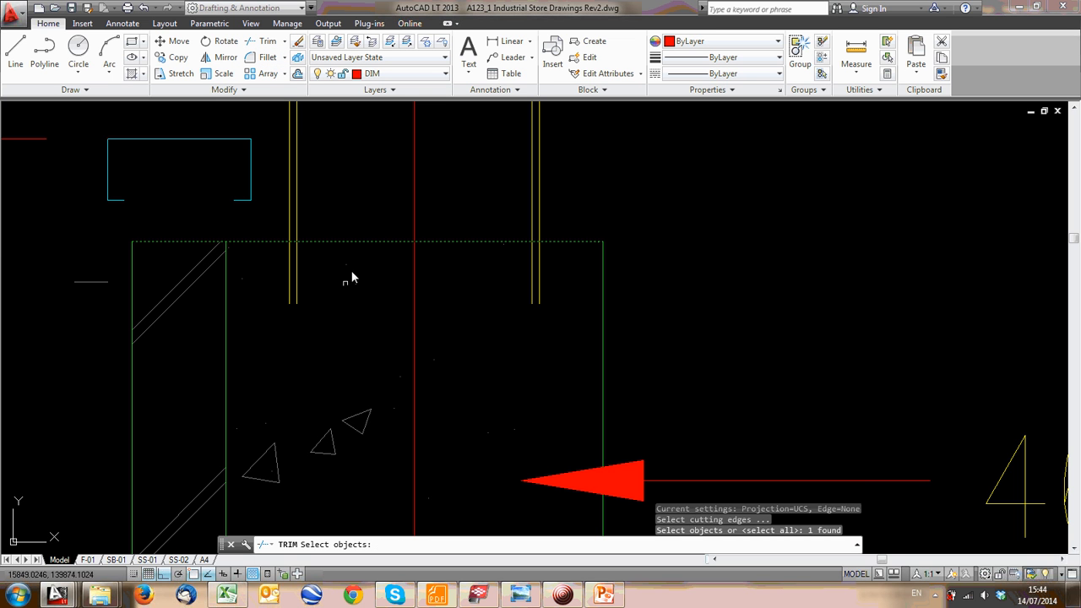
{"action": "key", "text": "Return"}
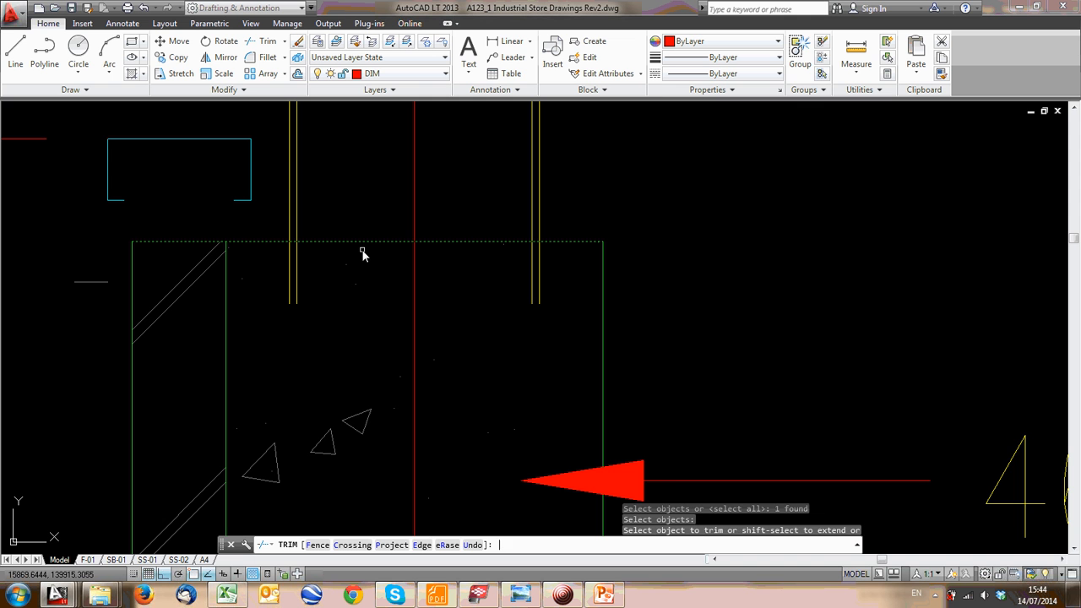
{"action": "left_click", "coordinate": [290, 273]}
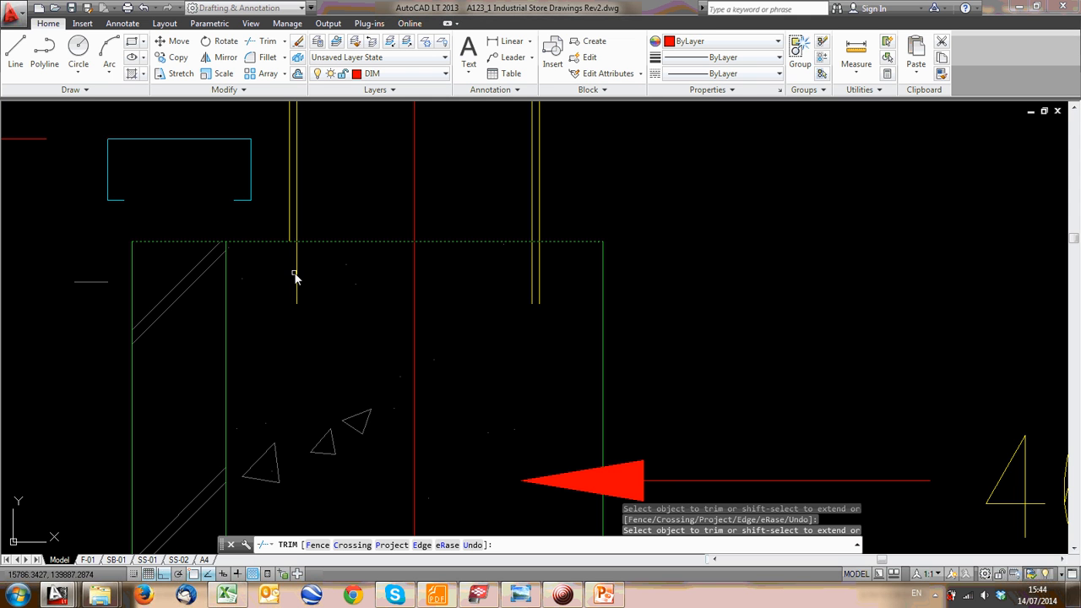
Trim both right flange lines below the plinth's top edge with a crossing window, then undo the whole trim
{"action": "scroll", "coordinate": [558, 305], "scroll_direction": "up", "scroll_amount": 1}
{"action": "left_click", "coordinate": [555, 319]}
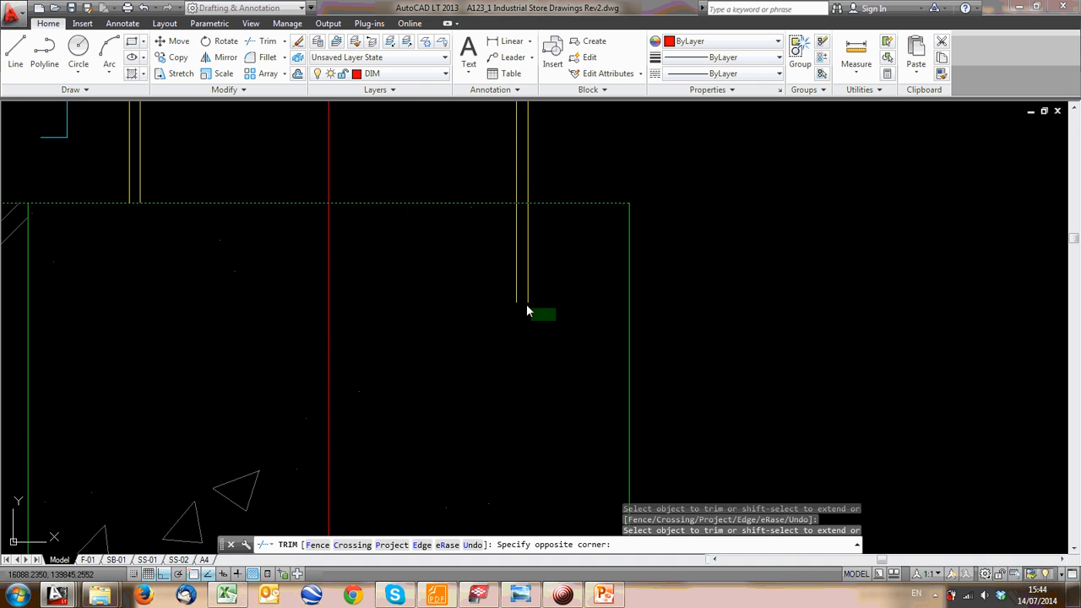
{"action": "left_click", "coordinate": [485, 265]}
{"action": "scroll", "coordinate": [485, 265], "scroll_direction": "down", "scroll_amount": 2}
{"action": "middle_click_drag", "start_coordinate": [475, 248], "coordinate": [506, 349]}
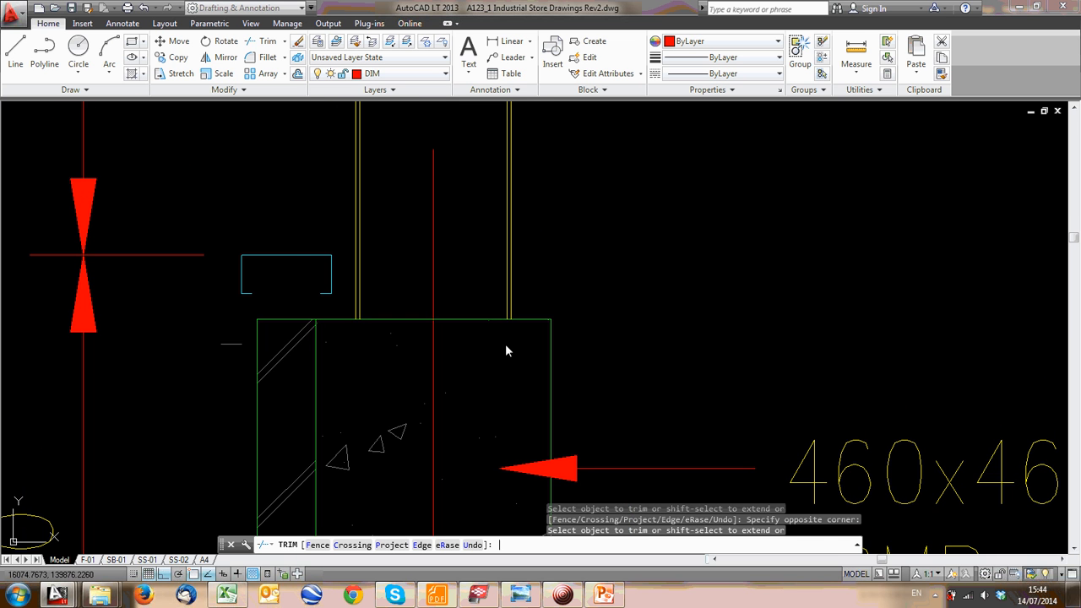
{"action": "key", "text": "Escape"}
{"action": "key", "text": "ctrl+z"}
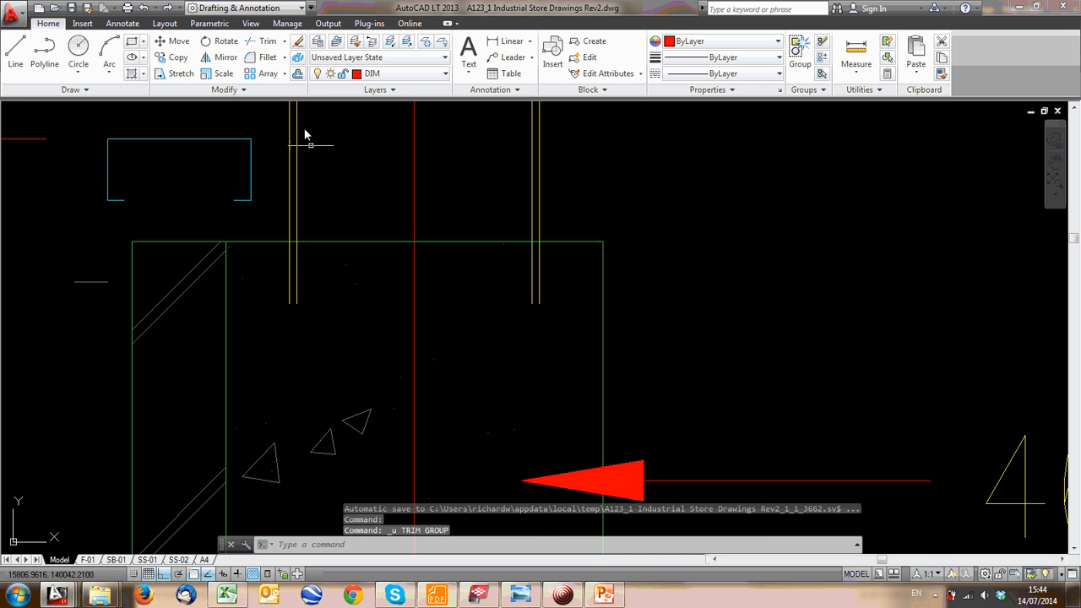
Trim the right and left flange line pairs below the plinth's top edge with crossing windows, using that edge as the cutting edge
{"action": "left_click", "coordinate": [267, 41]}
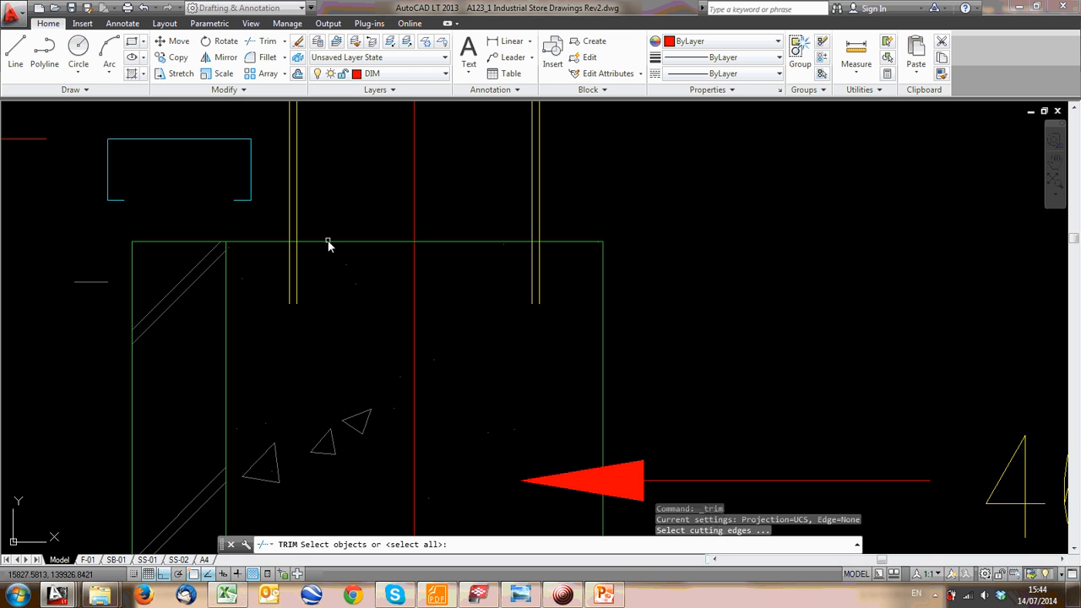
{"action": "left_click", "coordinate": [326, 241]}
{"action": "key", "text": "Return"}
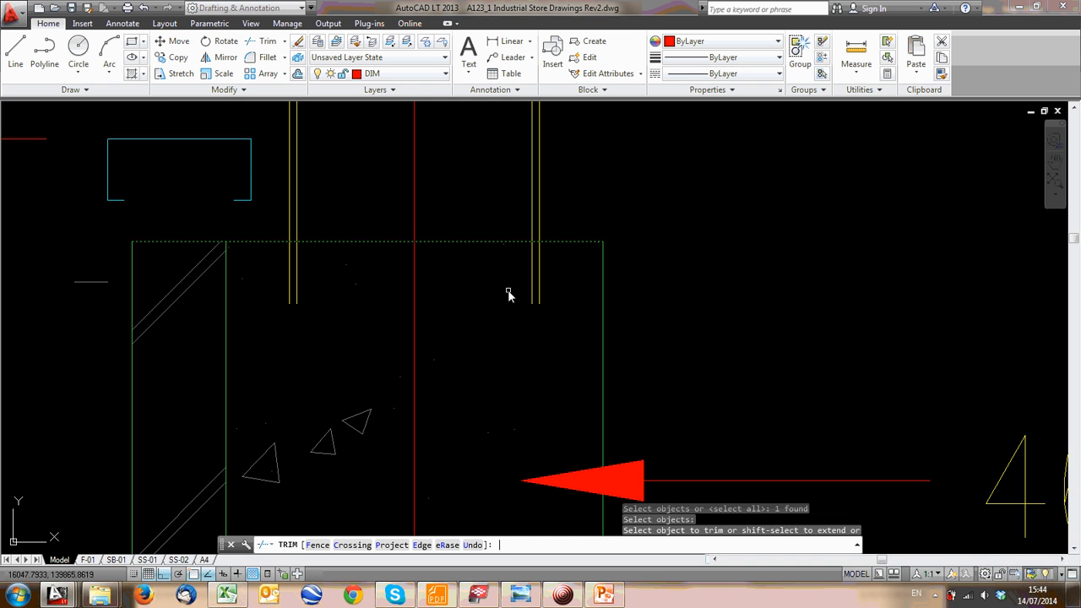
{"action": "left_click", "coordinate": [535, 316]}
{"action": "left_click", "coordinate": [514, 293]}
{"action": "left_click", "coordinate": [311, 316]}
{"action": "left_click", "coordinate": [276, 284]}
Trim the column centreline below the plinth's top edge, then undo the centreline and left flange trims and end the command
{"action": "left_click", "coordinate": [457, 318]}
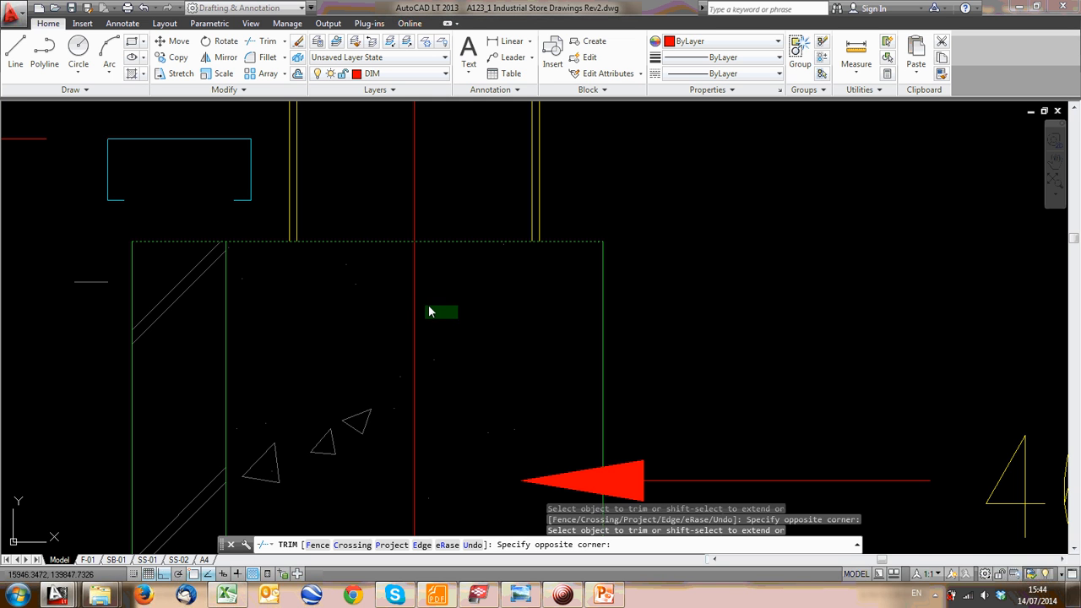
{"action": "left_click", "coordinate": [446, 307]}
{"action": "left_click", "coordinate": [488, 323]}
{"action": "left_click", "coordinate": [402, 289]}
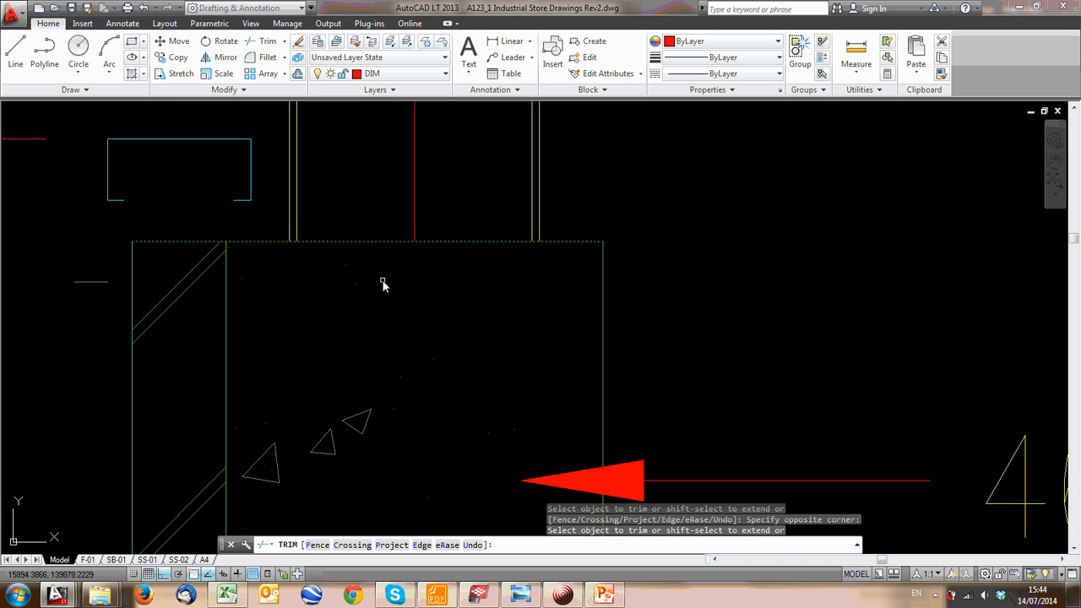
{"action": "key", "text": "ctrl+z"}
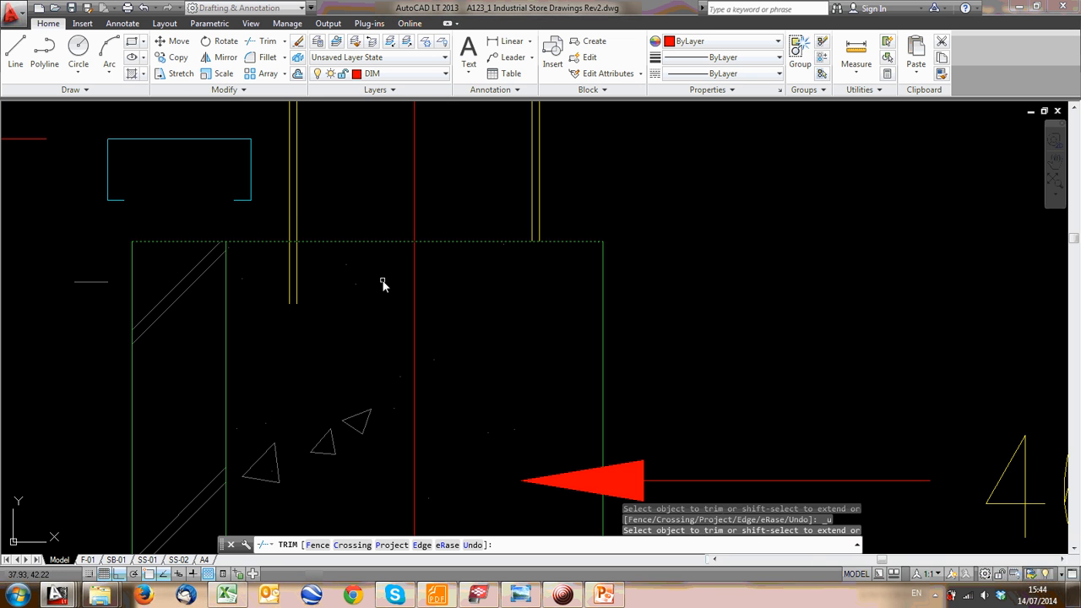
{"action": "key", "text": "Escape"}
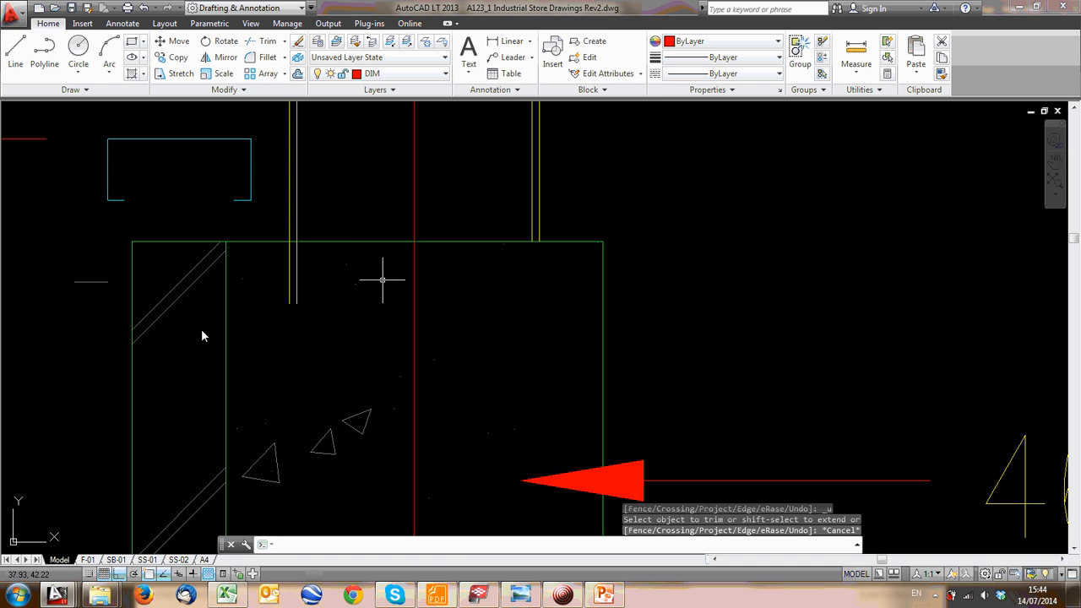
{"action": "left_click", "coordinate": [262, 41]}
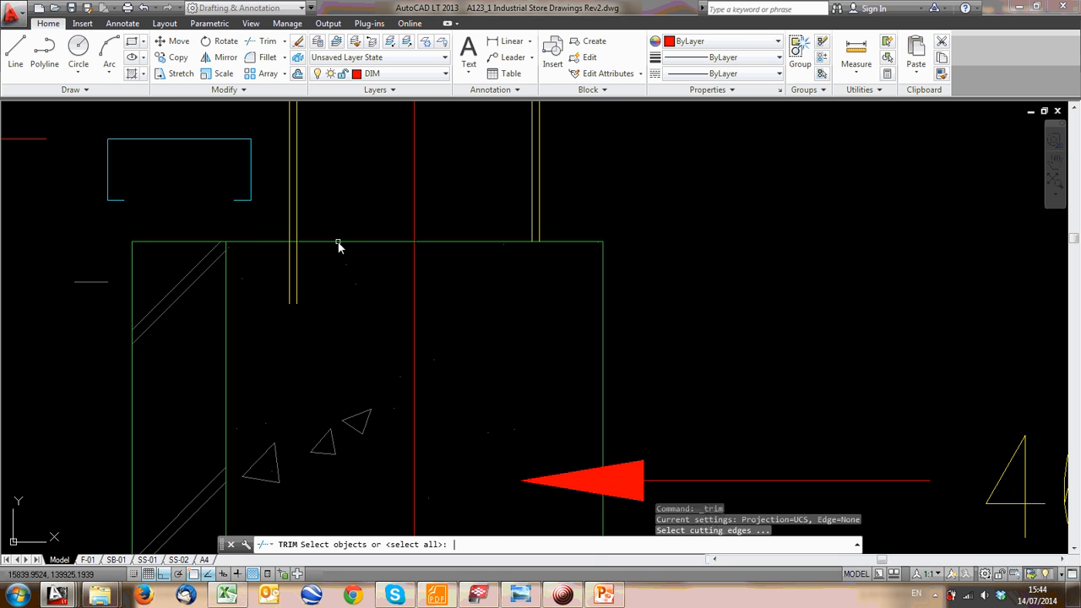
{"action": "key", "text": "Return"}
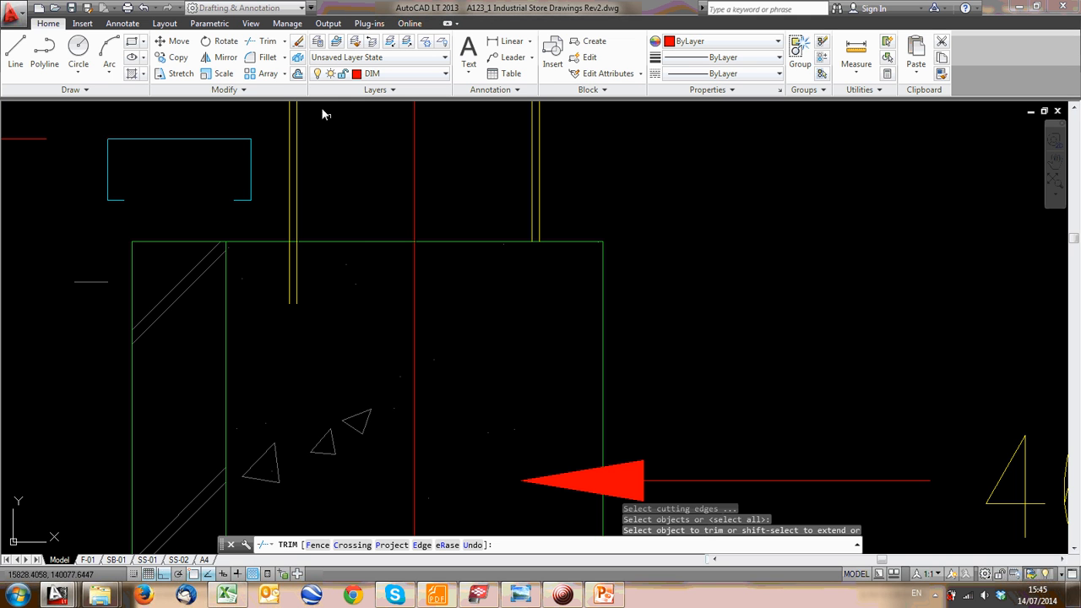
{"action": "key", "text": "Escape"}
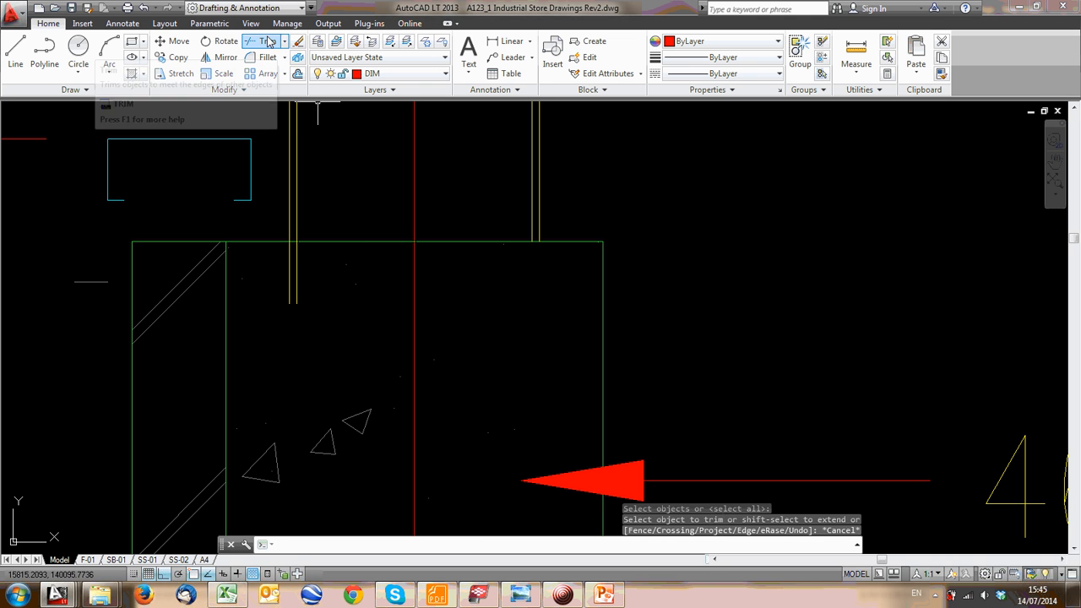
Trim the left flange lines and part of the plinth's inner vertical line with all objects as cutting edges, then undo the trims
{"action": "left_click", "coordinate": [262, 40]}
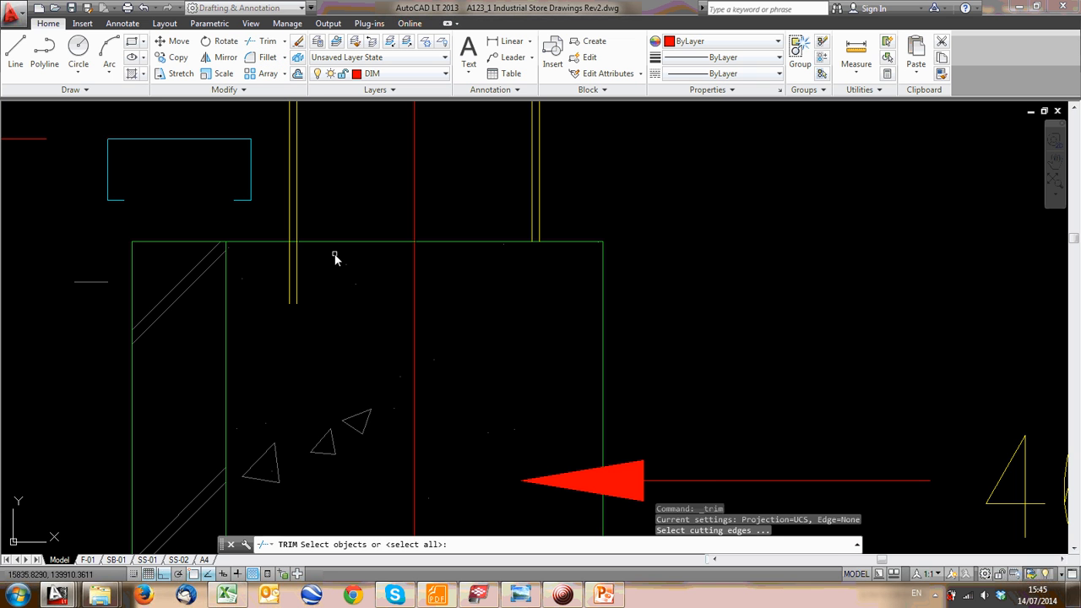
{"action": "key", "text": "Return"}
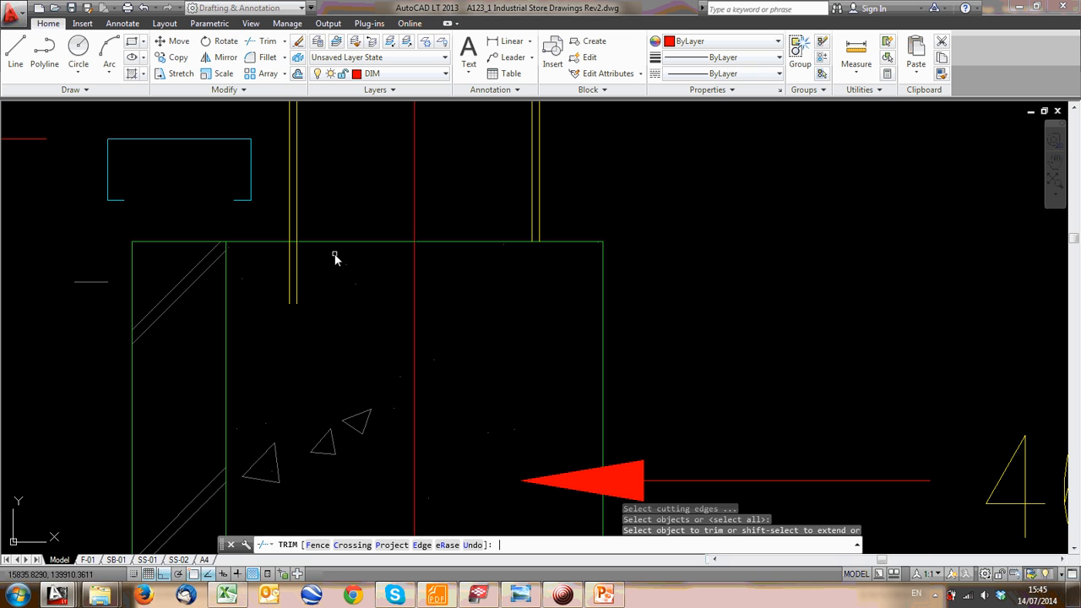
{"action": "left_click", "coordinate": [292, 272]}
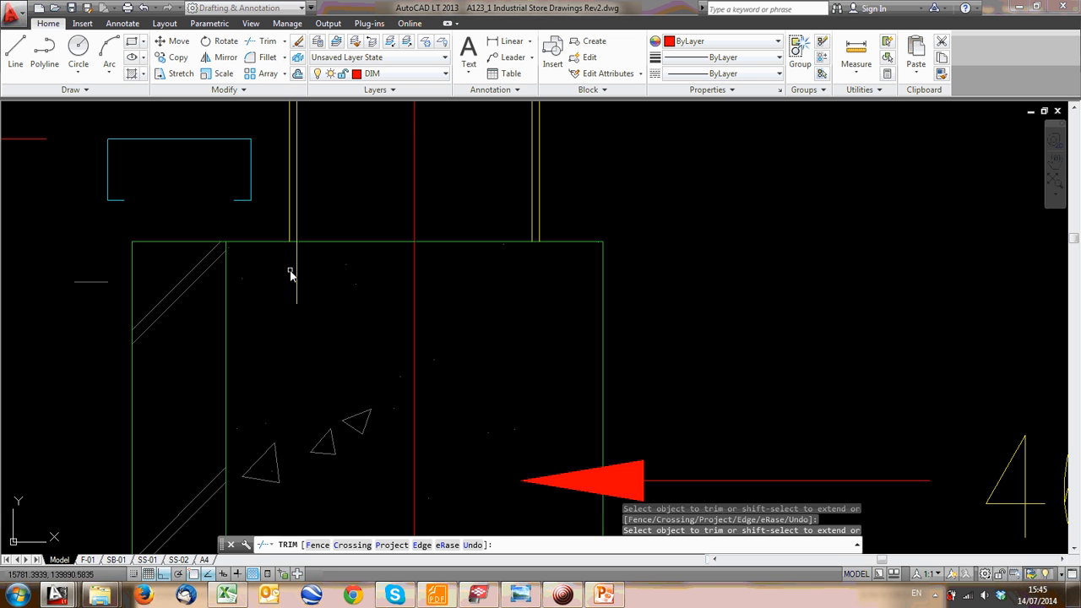
{"action": "left_click", "coordinate": [224, 299]}
{"action": "left_click", "coordinate": [224, 299]}
{"action": "scroll", "coordinate": [228, 306], "scroll_direction": "down", "scroll_amount": 3}
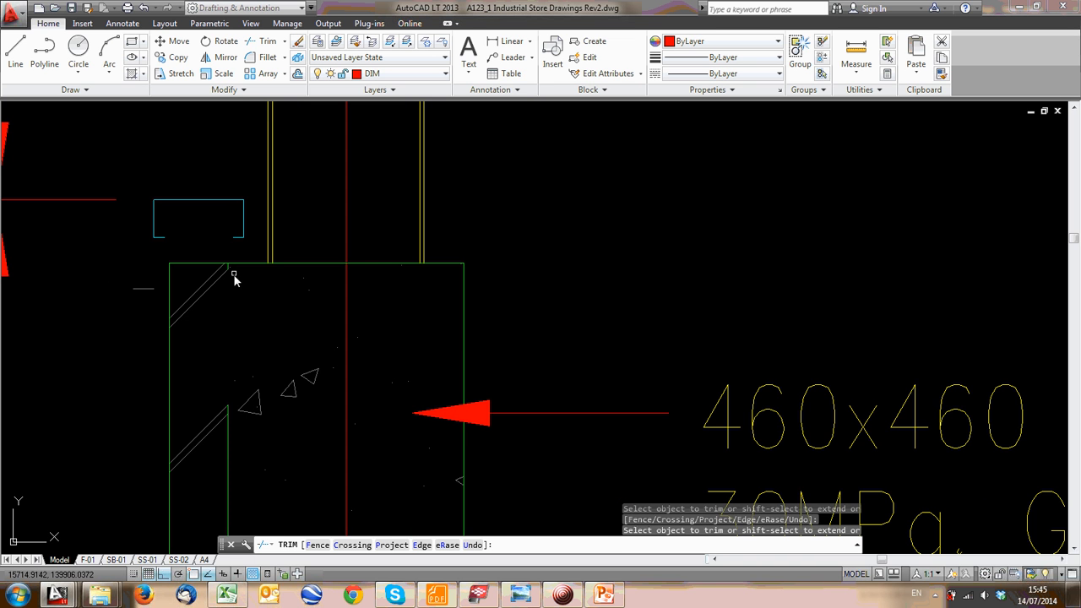
{"action": "key", "text": "ctrl+z"}
{"action": "scroll", "coordinate": [249, 321], "scroll_direction": "up", "scroll_amount": 2}
Trim both left flange lines below the plinth's top edge, using only that edge as the cutting edge
{"action": "left_click", "coordinate": [263, 41]}
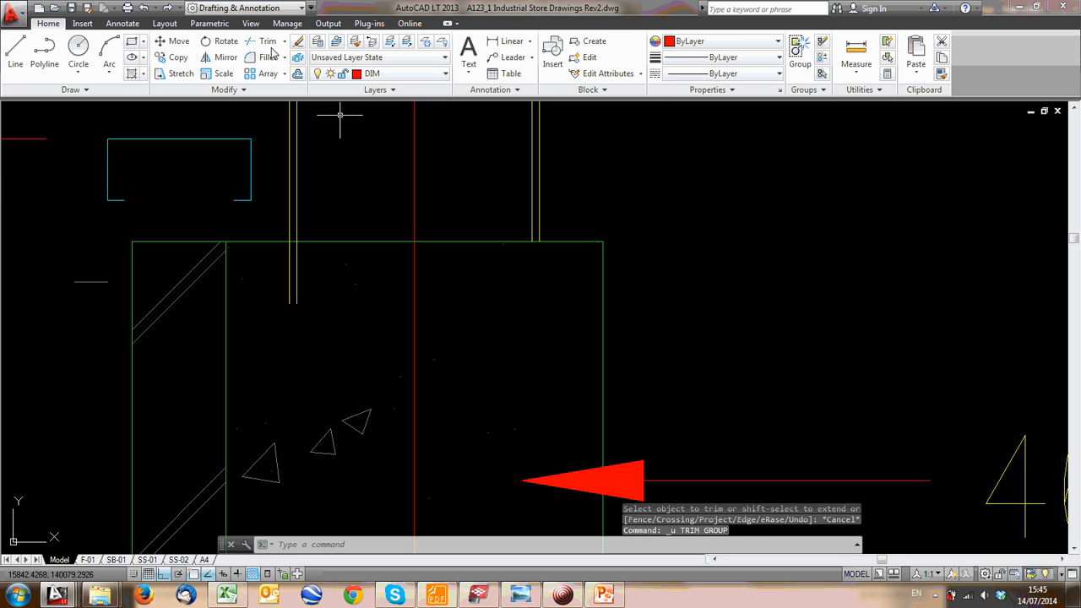
{"action": "left_click", "coordinate": [312, 242]}
{"action": "key", "text": "Return"}
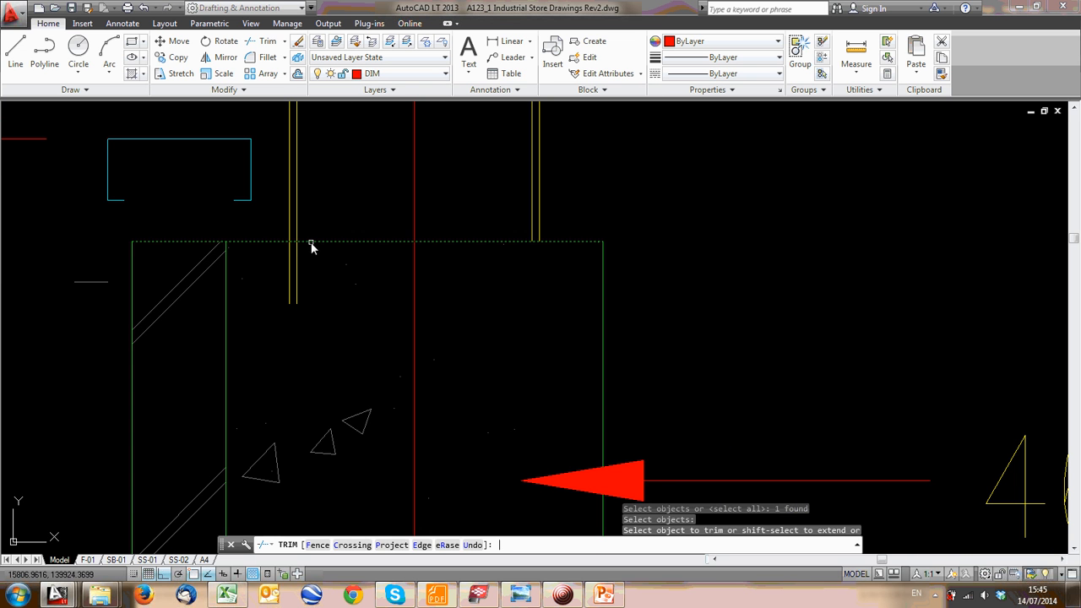
{"action": "left_click", "coordinate": [287, 260]}
{"action": "scroll", "coordinate": [297, 264], "scroll_direction": "down", "scroll_amount": 5}
{"action": "key", "text": "Escape"}
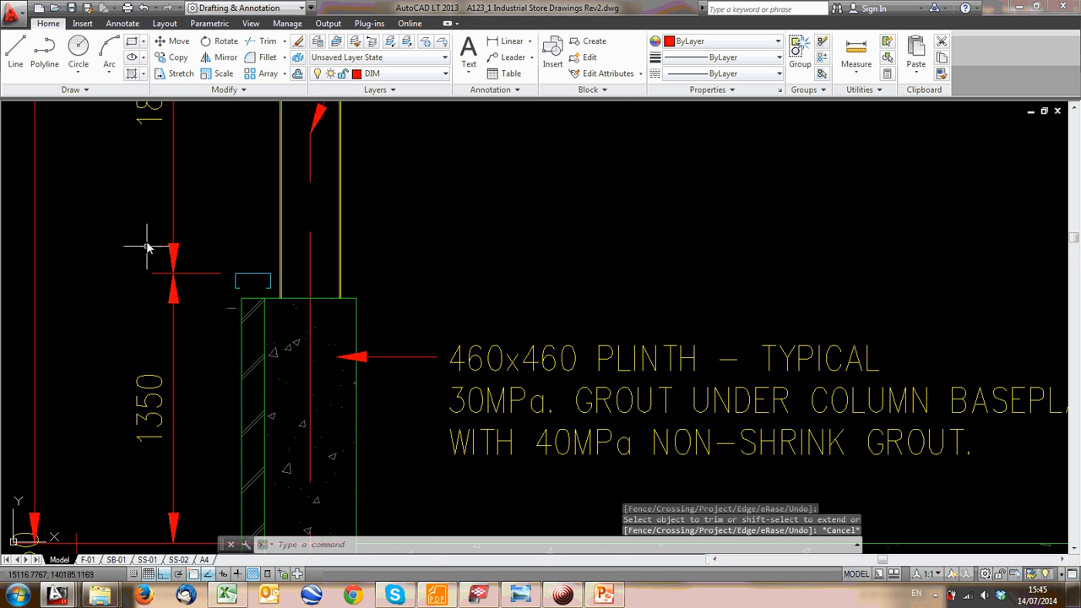
{"action": "scroll", "coordinate": [255, 269], "scroll_direction": "up", "scroll_amount": 5}
{"action": "scroll", "coordinate": [250, 251], "scroll_direction": "down", "scroll_amount": 8}
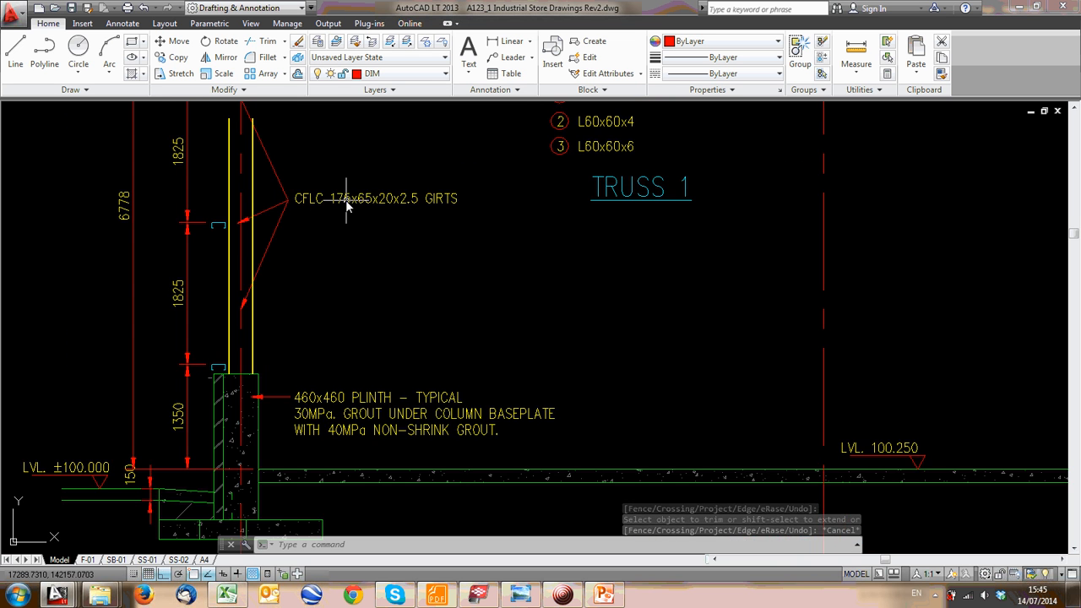
Examine the CFLC 175x65x20x2.5 girt note and the lowest girt channel beside the column, just above the plinth
{"action": "scroll", "coordinate": [352, 203], "scroll_direction": "up", "scroll_amount": 2}
{"action": "scroll", "coordinate": [157, 379], "scroll_direction": "up", "scroll_amount": 4}
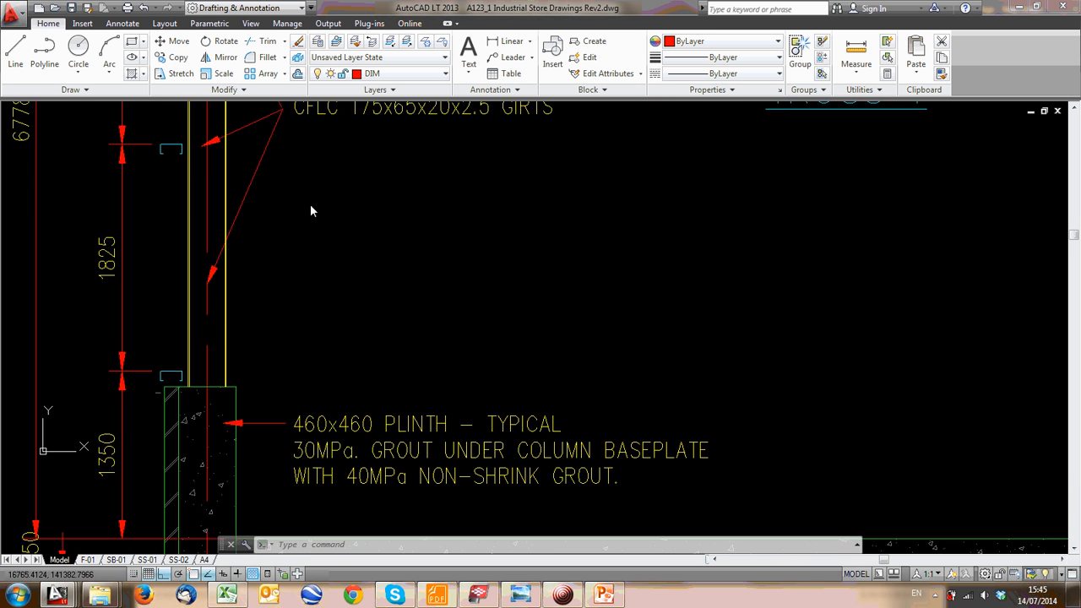
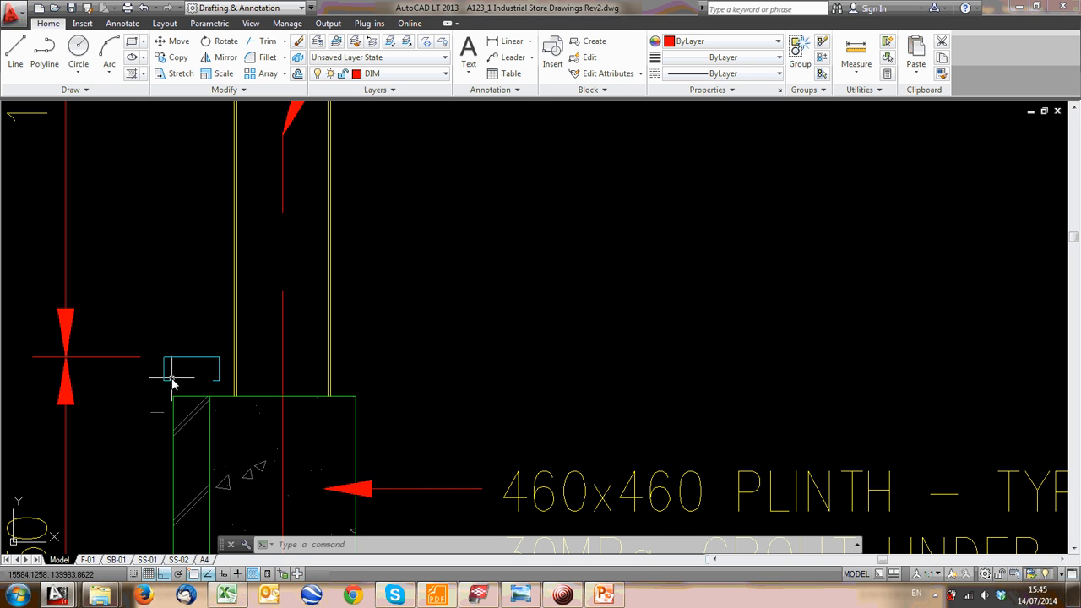
{"action": "scroll", "coordinate": [172, 385], "scroll_direction": "down", "scroll_amount": 4}
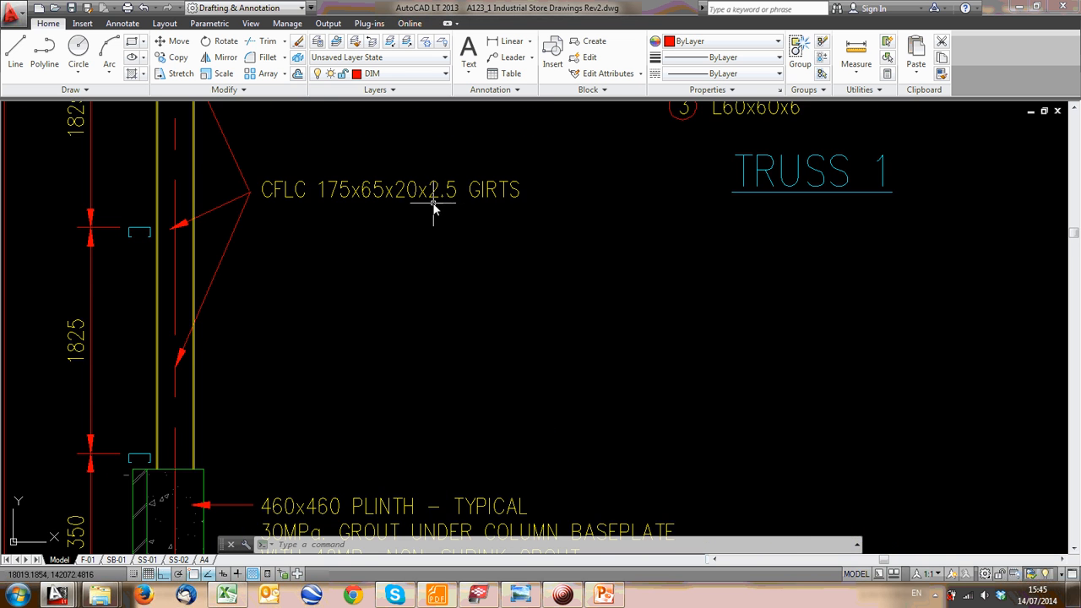
{"action": "scroll", "coordinate": [355, 245], "scroll_direction": "down", "scroll_amount": 3}
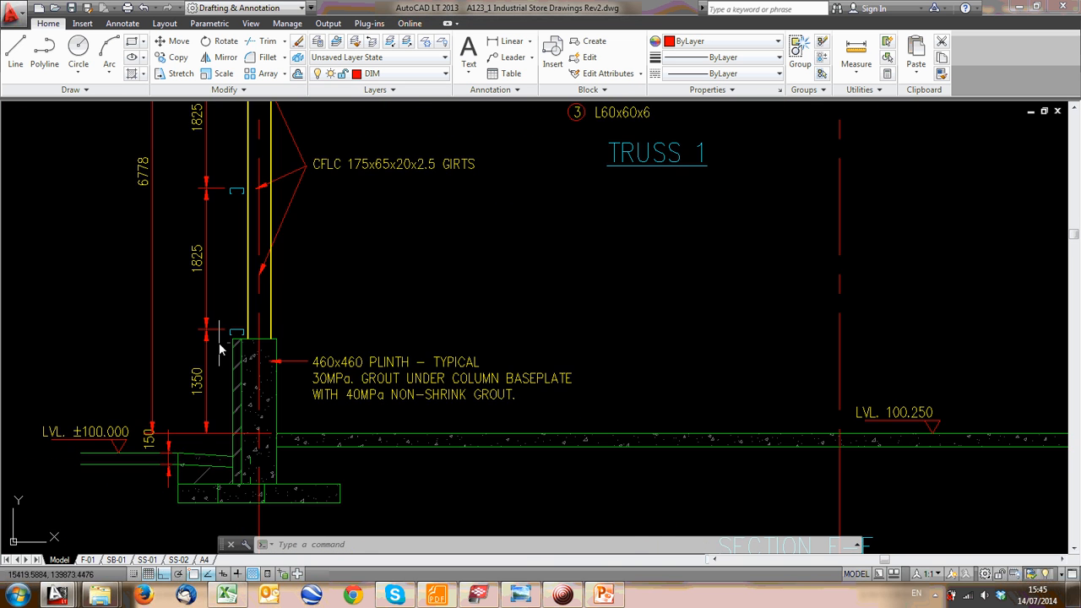
{"action": "scroll", "coordinate": [242, 329], "scroll_direction": "up", "scroll_amount": 6}
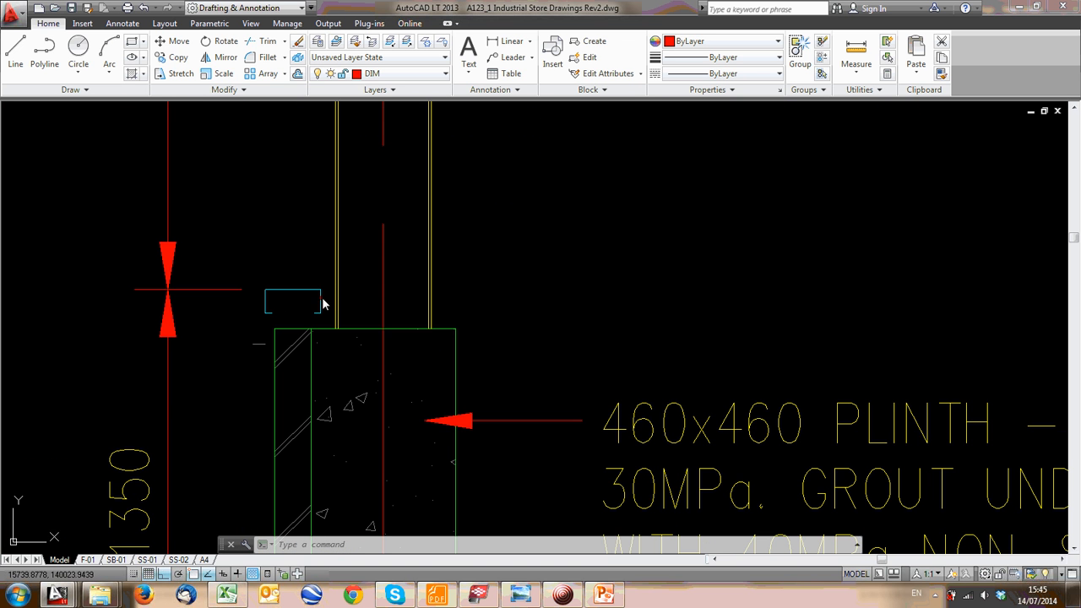
{"action": "scroll", "coordinate": [338, 326], "scroll_direction": "down", "scroll_amount": 8}
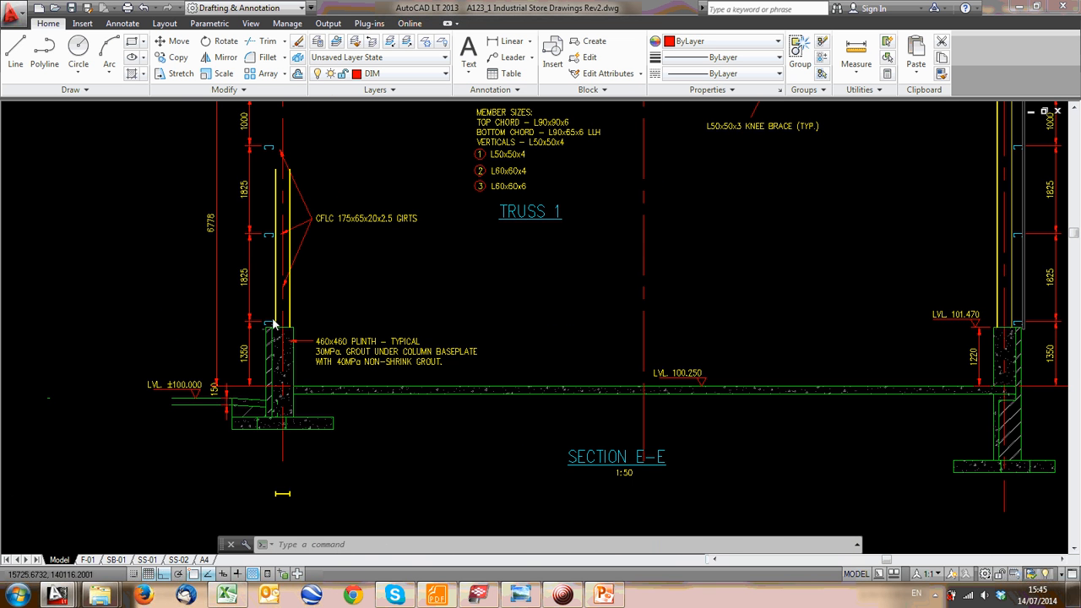
{"action": "scroll", "coordinate": [258, 338], "scroll_direction": "up", "scroll_amount": 6}
{"action": "scroll", "coordinate": [255, 342], "scroll_direction": "up", "scroll_amount": 2}
{"action": "left_click", "coordinate": [258, 335]}
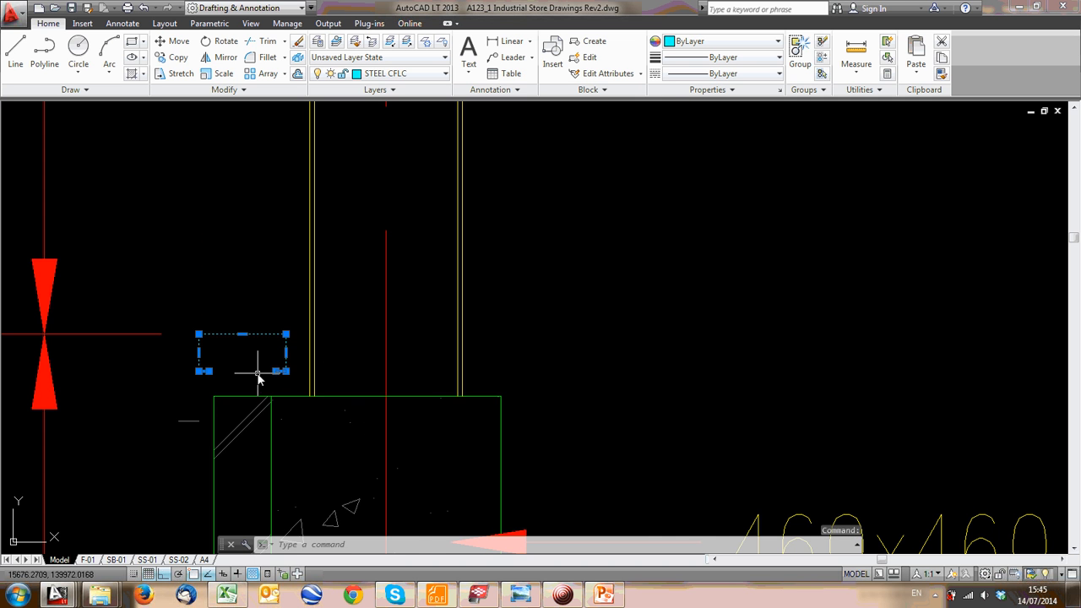
{"action": "scroll", "coordinate": [193, 371], "scroll_direction": "up", "scroll_amount": 8}
{"action": "scroll", "coordinate": [213, 358], "scroll_direction": "down", "scroll_amount": 4}
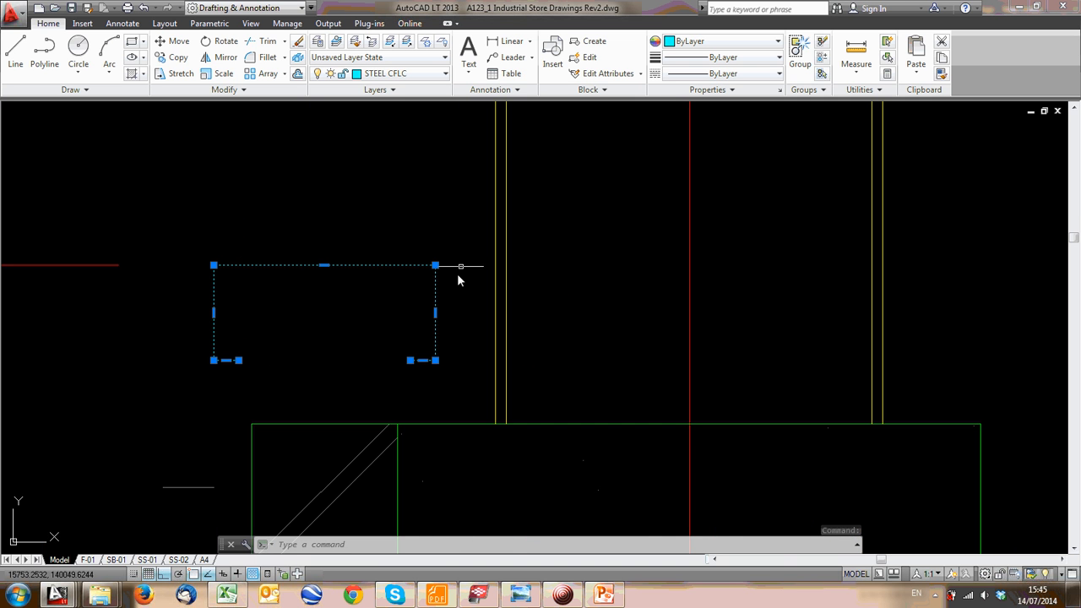
{"action": "key", "text": "Escape"}
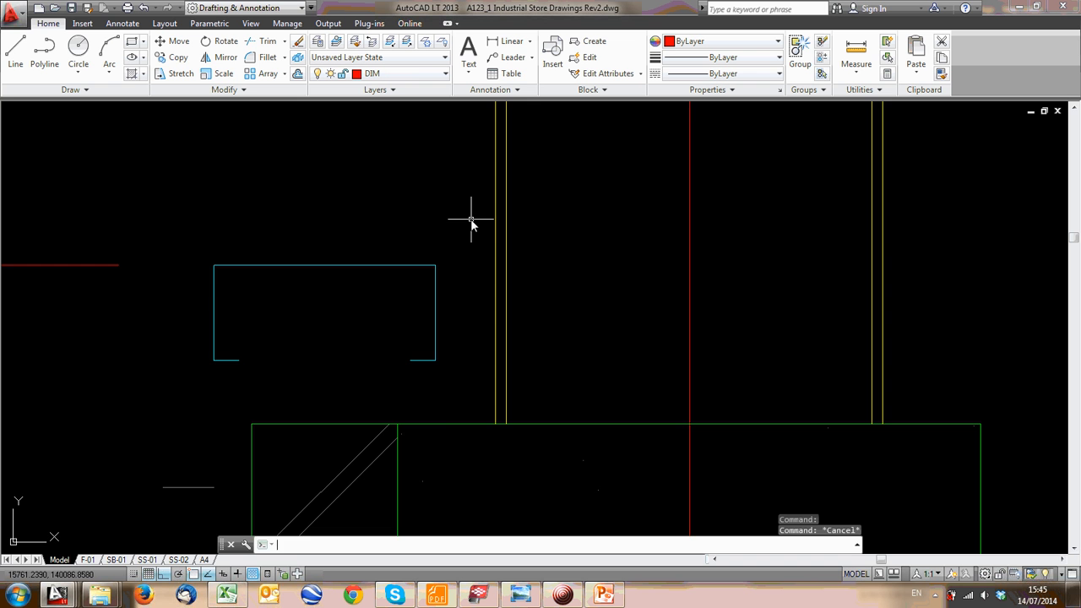
Inspect the column's inner left flange line above the plinth and the girts alongside it
{"action": "scroll", "coordinate": [432, 201], "scroll_direction": "down", "scroll_amount": 4}
{"action": "middle_click_drag", "start_coordinate": [429, 201], "coordinate": [271, 306]}
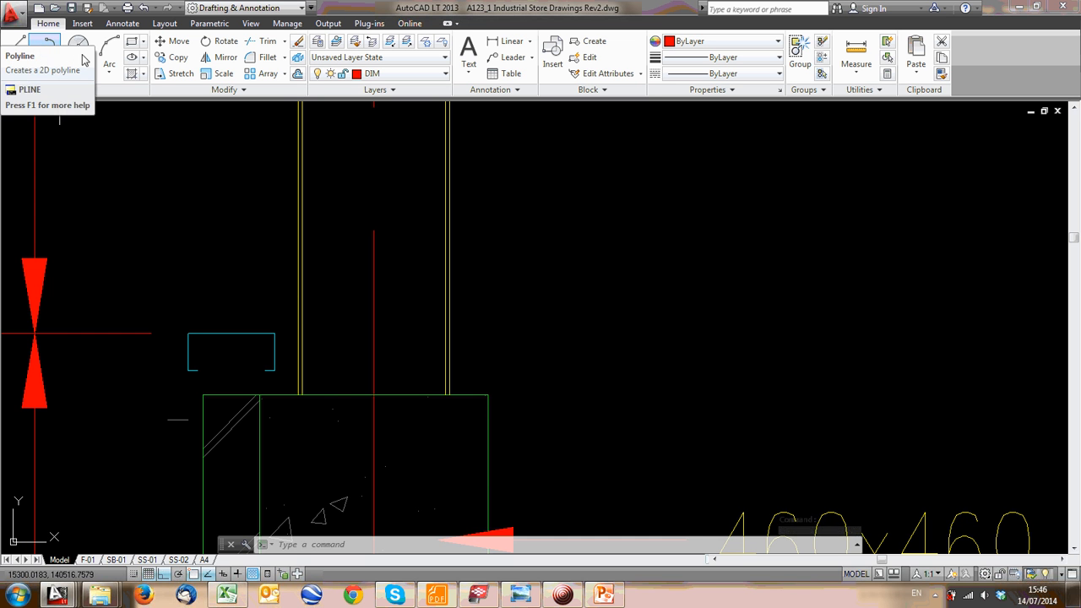
{"action": "key", "text": "Escape"}
{"action": "scroll", "coordinate": [297, 321], "scroll_direction": "down", "scroll_amount": 4}
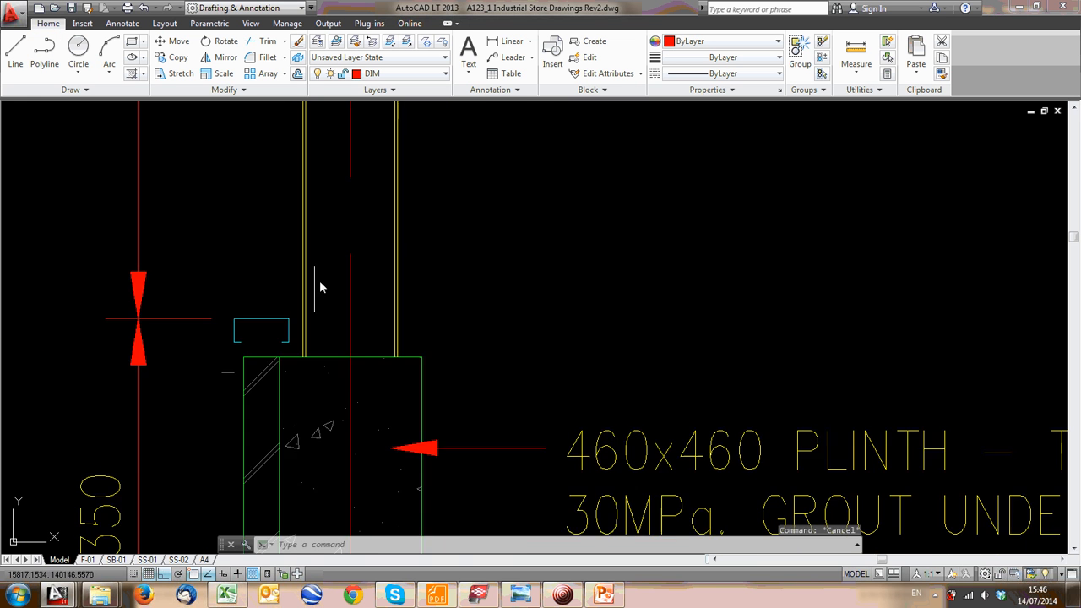
{"action": "scroll", "coordinate": [321, 313], "scroll_direction": "up", "scroll_amount": 3}
{"action": "left_click", "coordinate": [303, 346]}
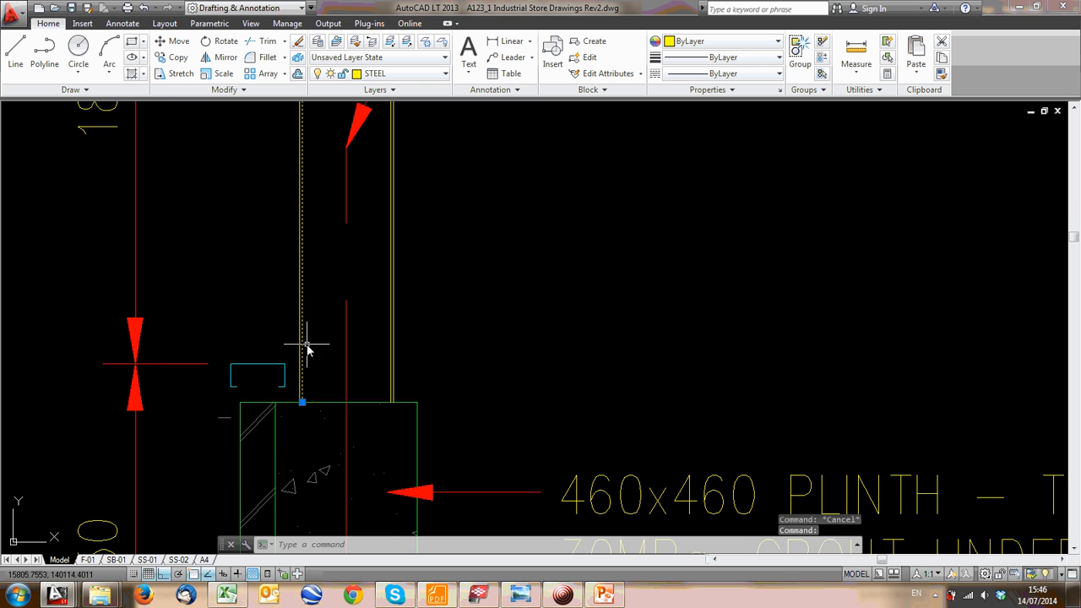
{"action": "scroll", "coordinate": [307, 346], "scroll_direction": "down", "scroll_amount": 6}
{"action": "middle_click_drag", "start_coordinate": [282, 367], "coordinate": [281, 240]}
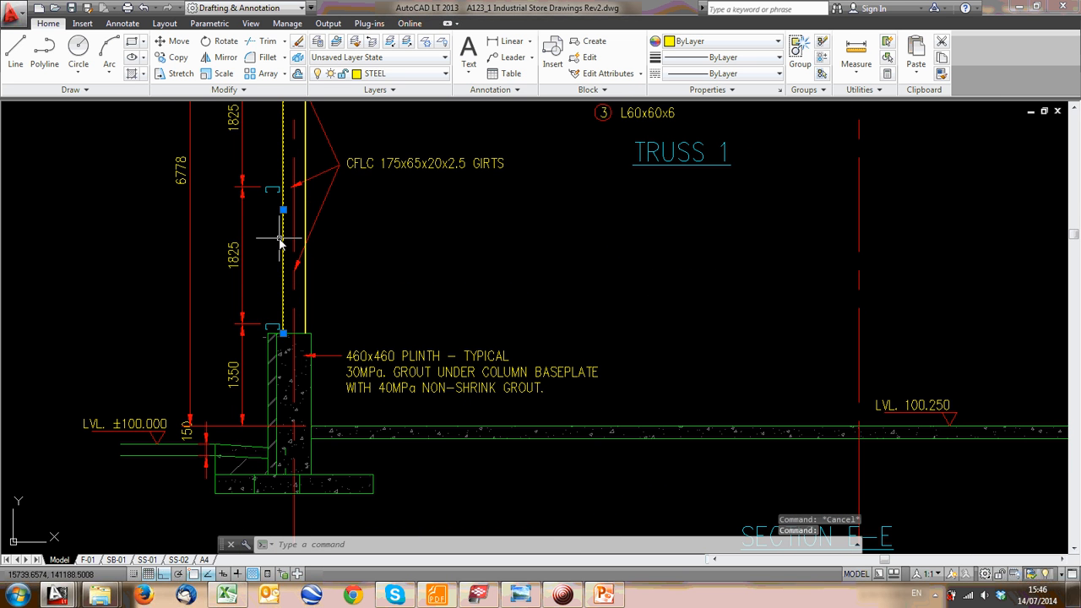
{"action": "key", "text": "Escape"}
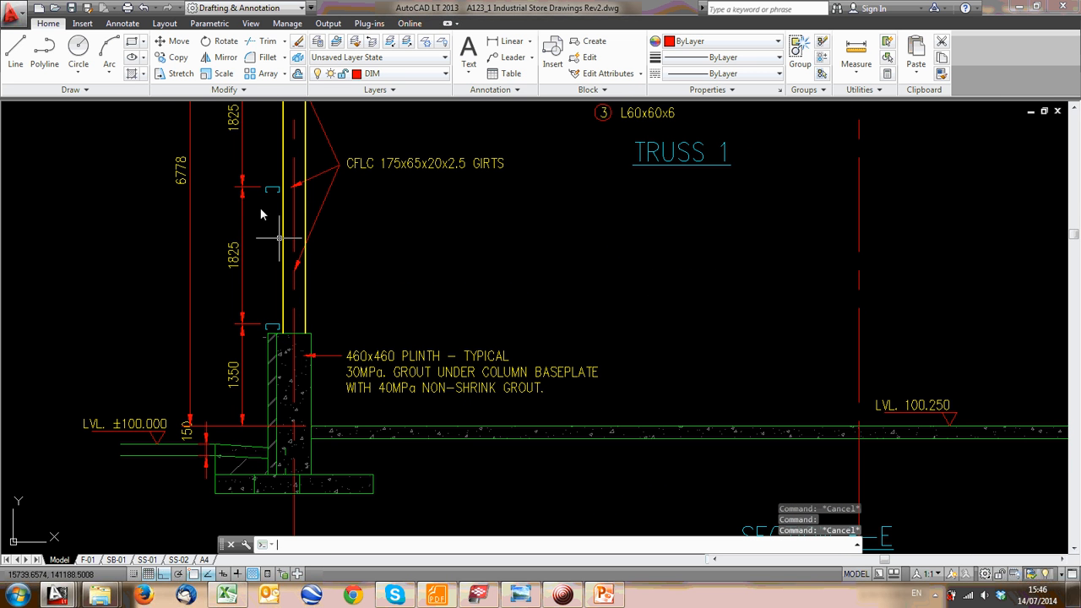
Draw a lipped channel polyline above the lowest girt, with 20 mm lips, 65 mm flanges and a 175 mm web
{"action": "left_click", "coordinate": [45, 53]}
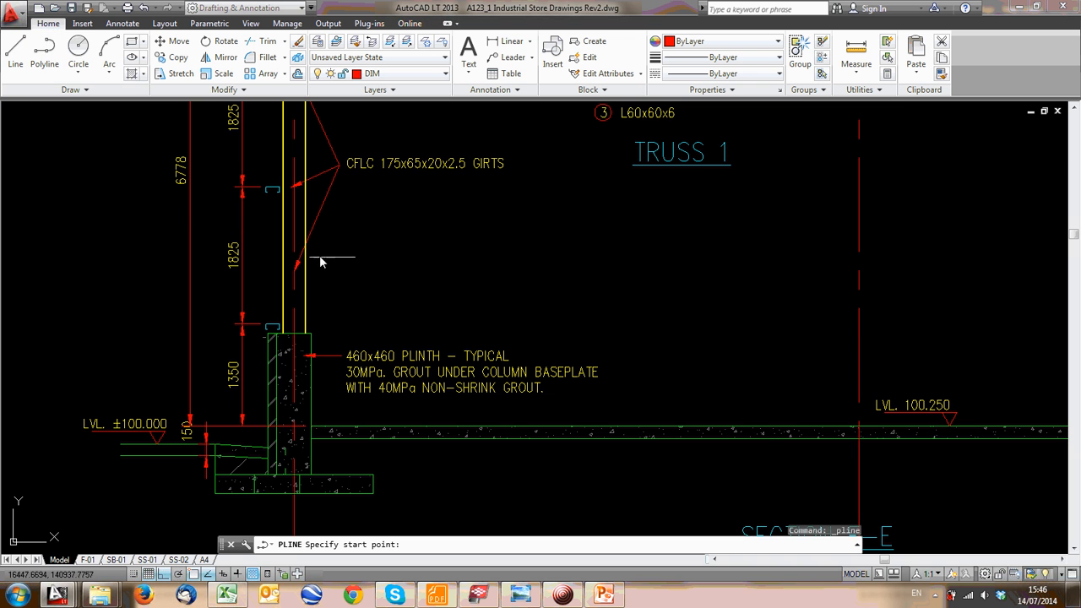
{"action": "scroll", "coordinate": [382, 260], "scroll_direction": "up", "scroll_amount": 3}
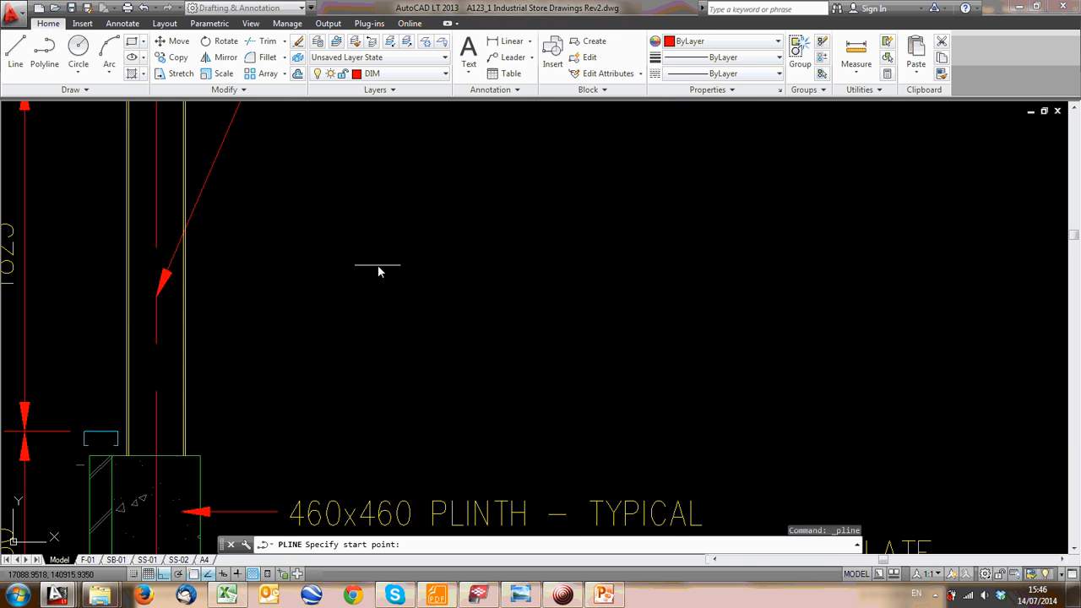
{"action": "scroll", "coordinate": [362, 273], "scroll_direction": "up", "scroll_amount": 5}
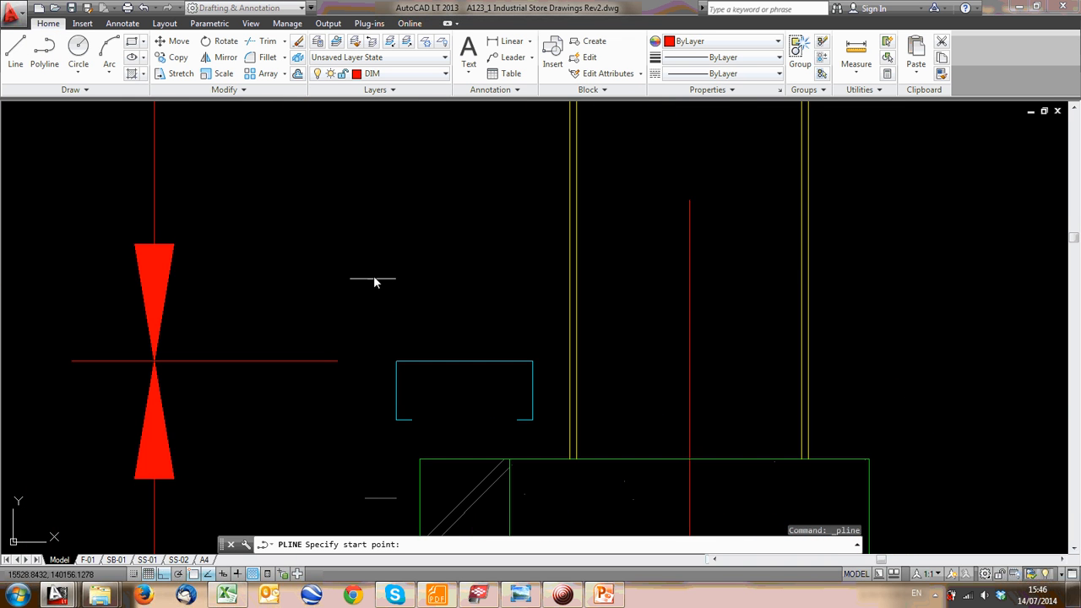
{"action": "left_click", "coordinate": [399, 256]}
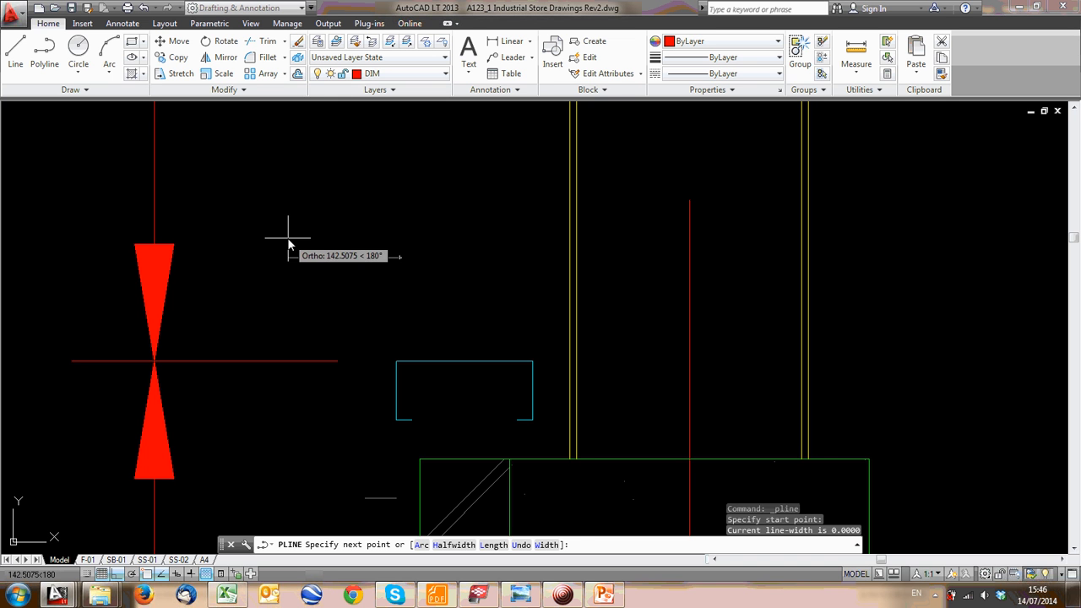
{"action": "type", "text": "20"}
{"action": "key", "text": "Return"}
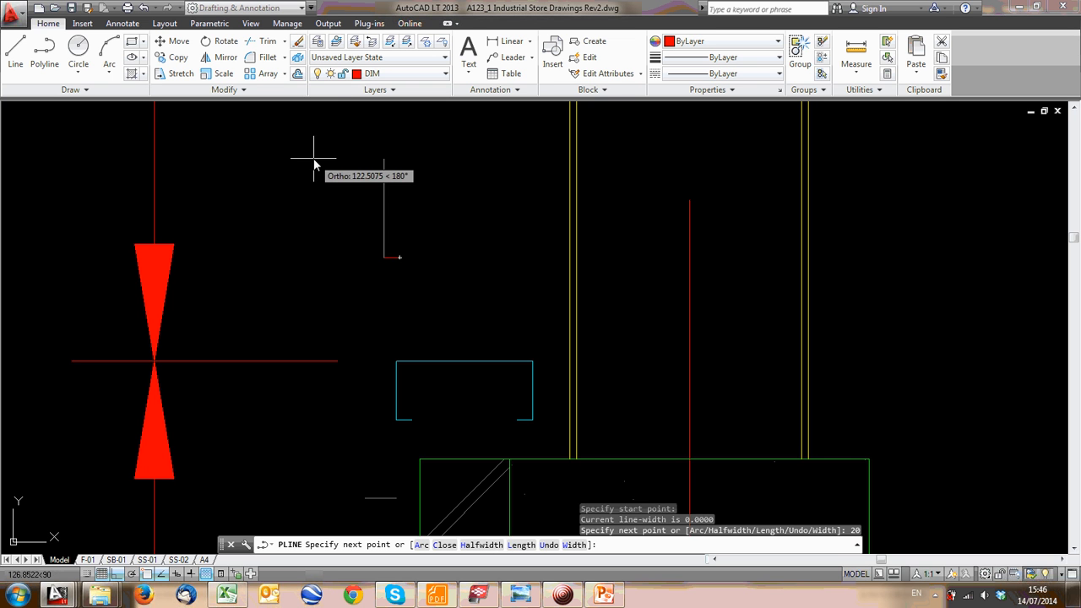
{"action": "type", "text": "65"}
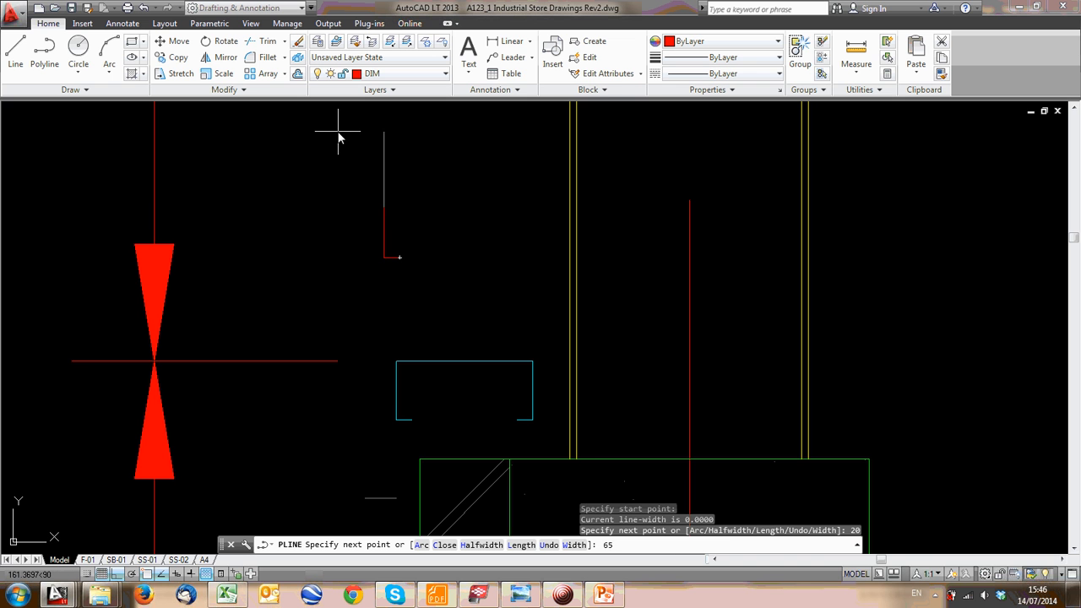
{"action": "key", "text": "Return"}
{"action": "type", "text": "175"}
{"action": "key", "text": "Return"}
{"action": "type", "text": "65"}
{"action": "key", "text": "Return"}
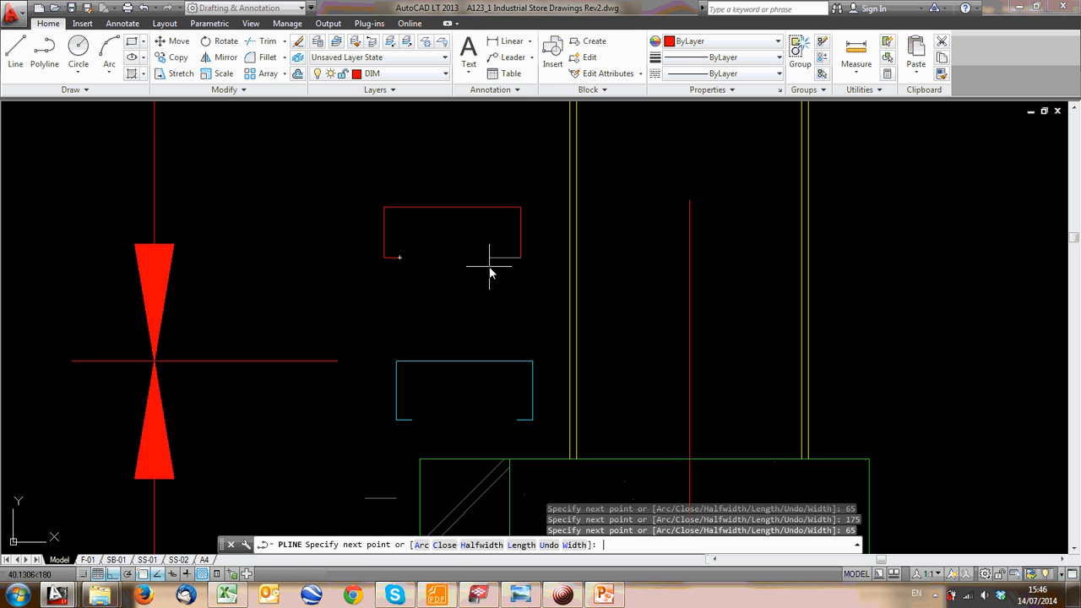
{"action": "type", "text": "20"}
{"action": "key", "text": "Escape"}
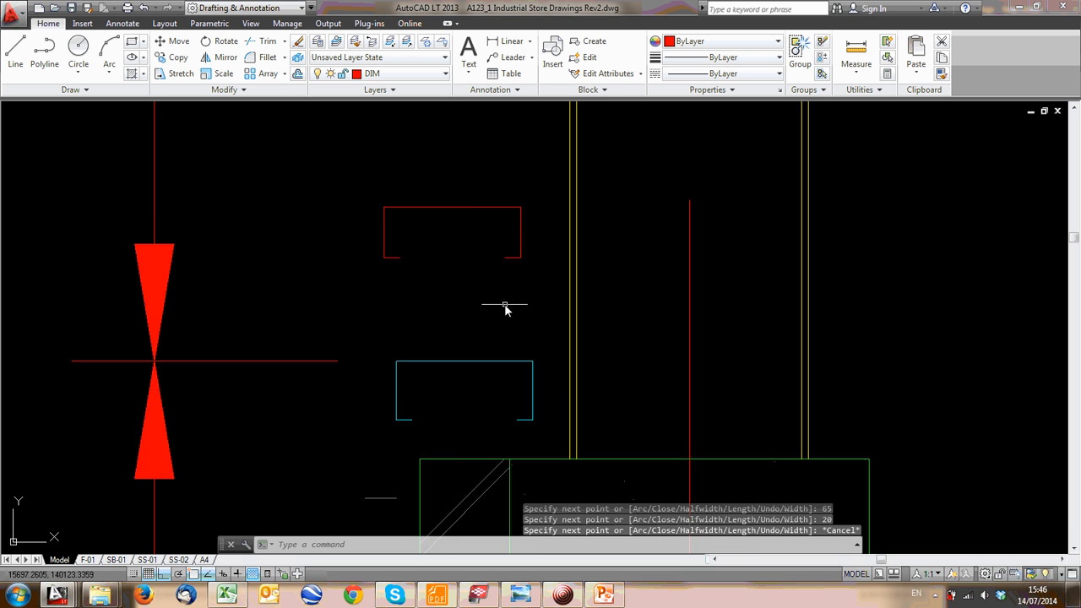
Match the new channel's properties to the existing lowest girt channel
{"action": "scroll", "coordinate": [499, 309], "scroll_direction": "down", "scroll_amount": 1}
{"action": "middle_click_drag", "start_coordinate": [499, 307], "coordinate": [405, 313]}
{"action": "scroll", "coordinate": [364, 358], "scroll_direction": "down", "scroll_amount": 1}
{"action": "middle_click_drag", "start_coordinate": [363, 359], "coordinate": [327, 428]}
{"action": "scroll", "coordinate": [509, 288], "scroll_direction": "down", "scroll_amount": 1}
{"action": "scroll", "coordinate": [357, 489], "scroll_direction": "up", "scroll_amount": 4}
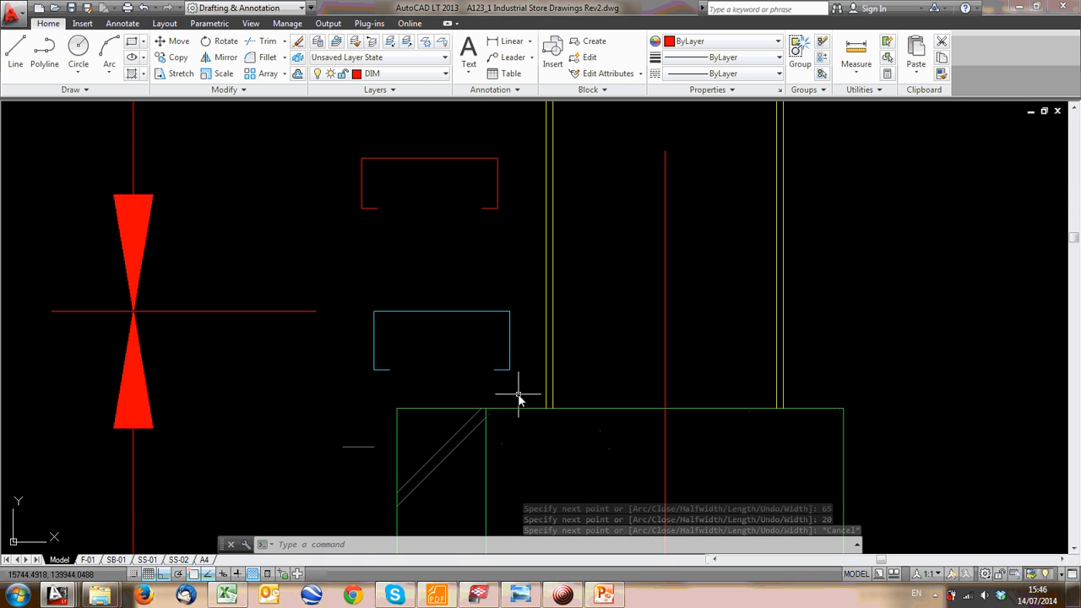
{"action": "left_click", "coordinate": [941, 73]}
{"action": "left_click", "coordinate": [502, 316]}
{"action": "left_click", "coordinate": [461, 239]}
{"action": "left_click", "coordinate": [365, 147]}
{"action": "key", "text": "Escape"}
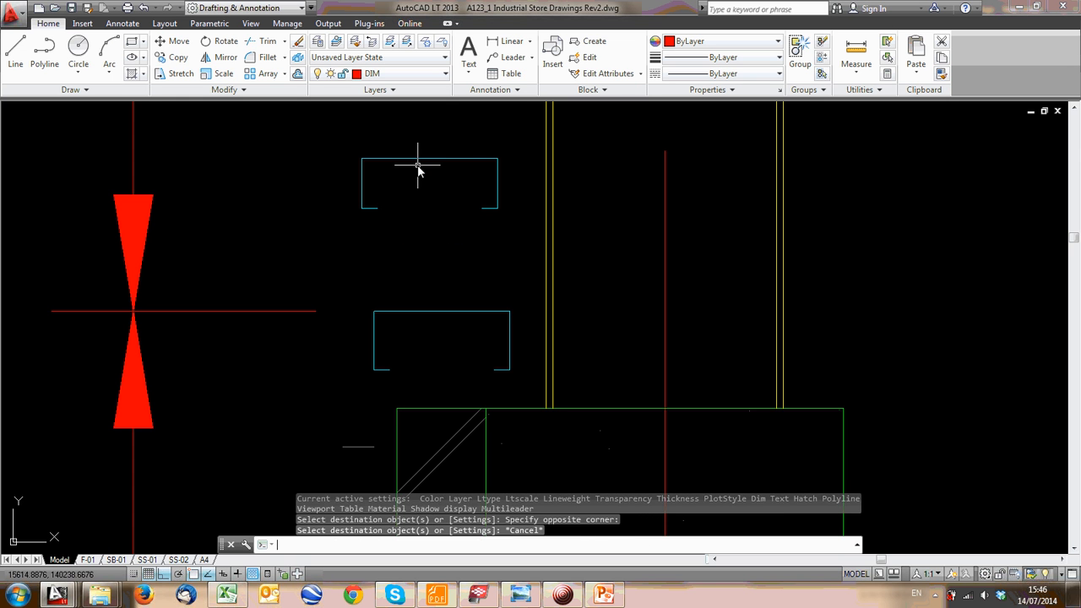
Check the new channel's layer assignment and compare its position with the girts along the column
{"action": "left_click", "coordinate": [361, 159]}
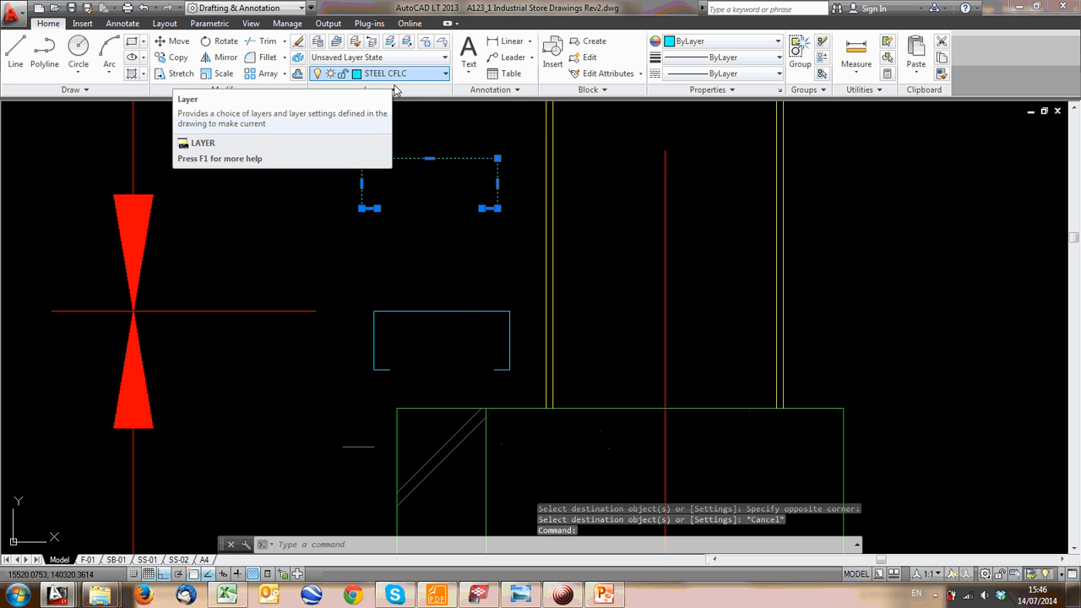
{"action": "scroll", "coordinate": [425, 172], "scroll_direction": "down", "scroll_amount": 4}
{"action": "middle_click_drag", "start_coordinate": [425, 173], "coordinate": [203, 437]}
{"action": "key", "text": "Escape"}
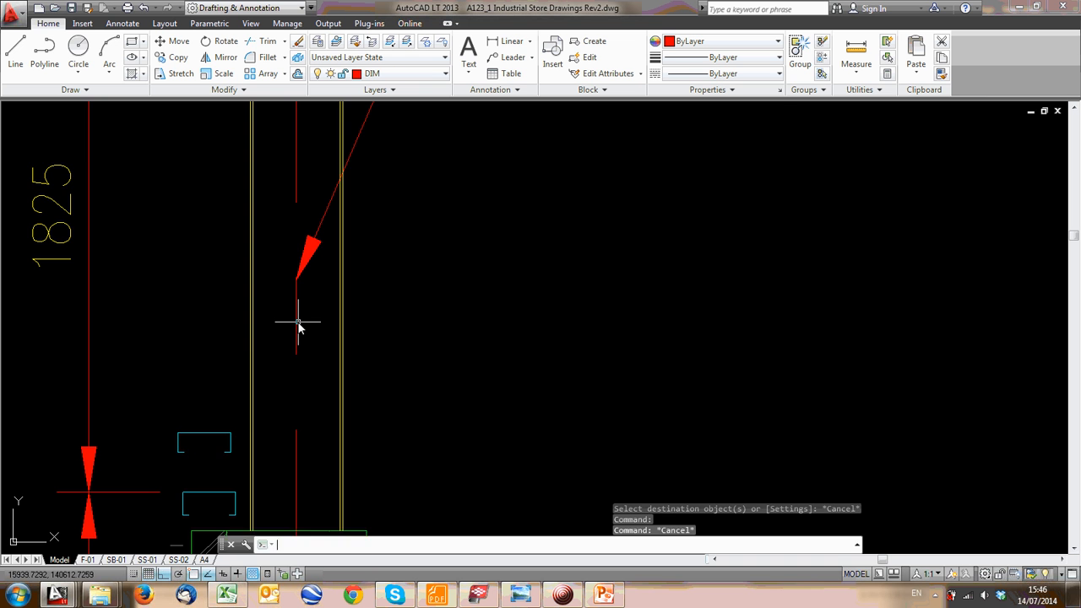
{"action": "scroll", "coordinate": [291, 338], "scroll_direction": "down", "scroll_amount": 5}
{"action": "scroll", "coordinate": [302, 357], "scroll_direction": "up", "scroll_amount": 4}
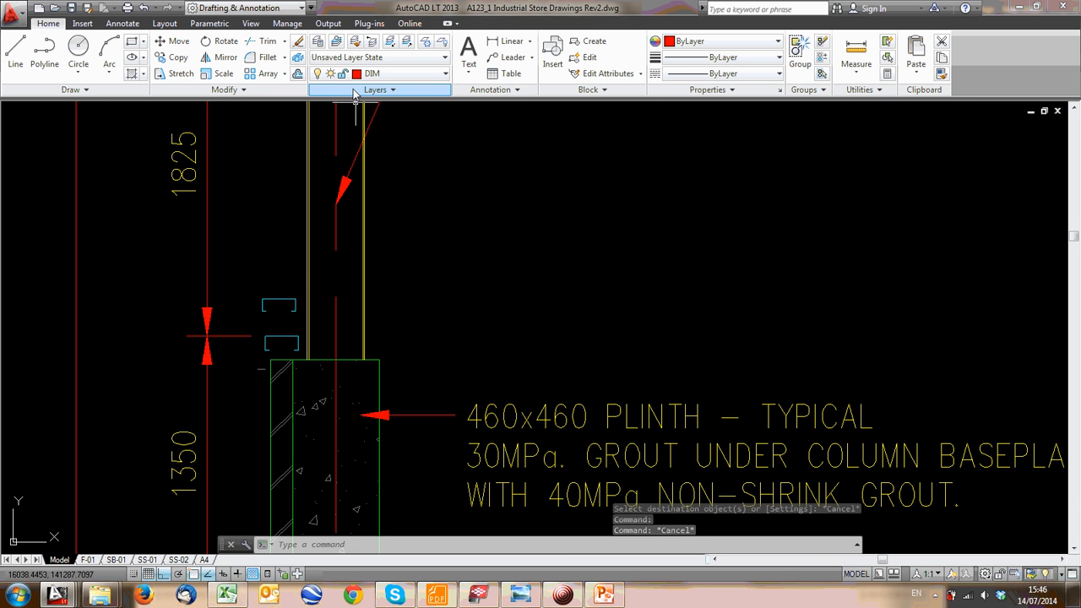
{"action": "scroll", "coordinate": [279, 318], "scroll_direction": "down", "scroll_amount": 4}
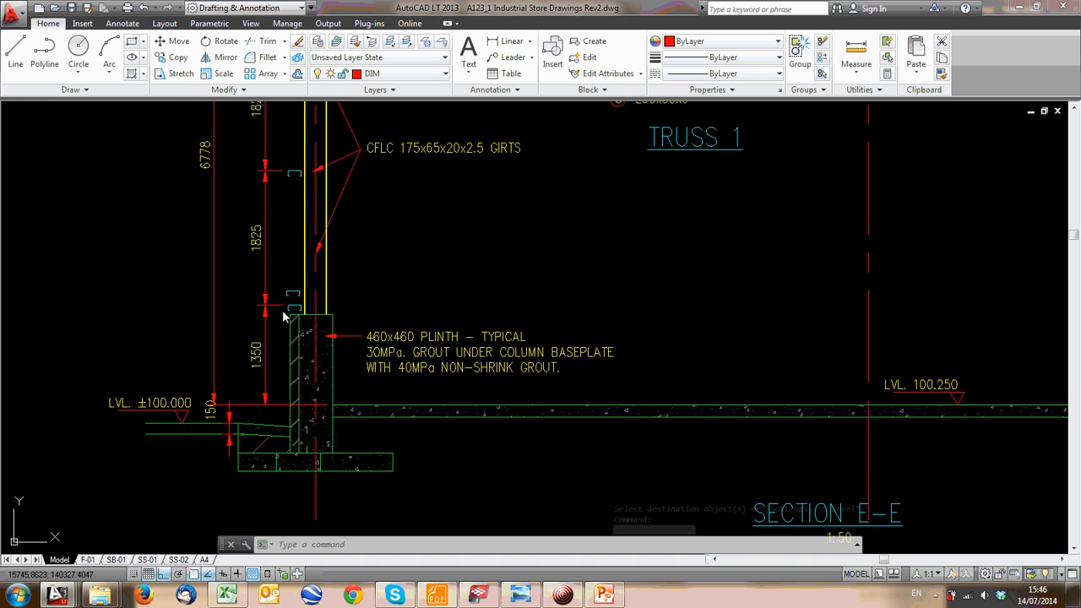
{"action": "mouse_move", "coordinate": [294, 319]}
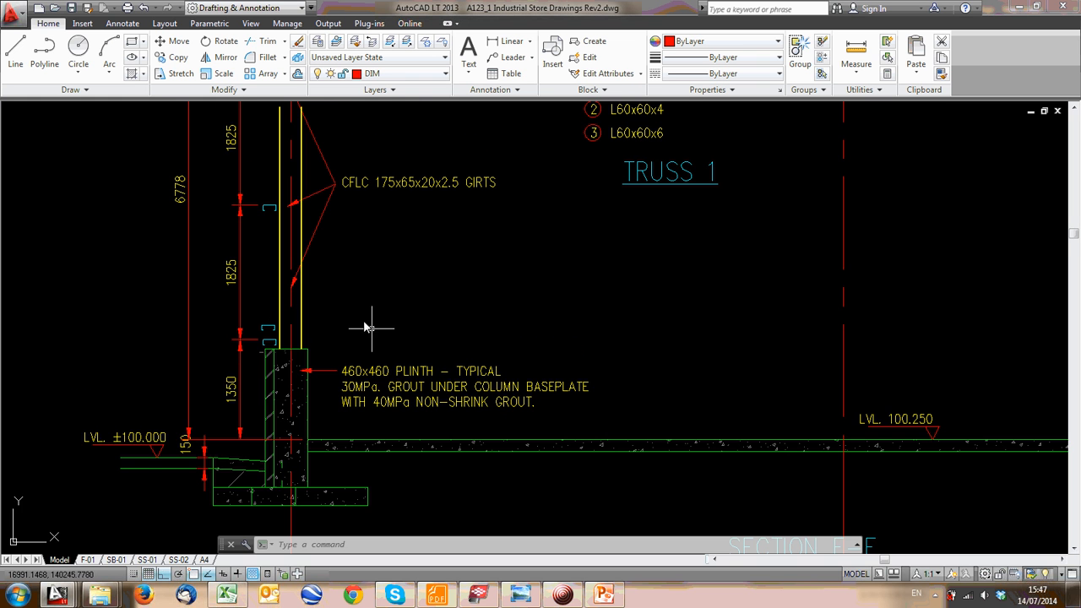
Move the new channel from its upper-left corner onto the existing girt's lower-left corner
{"action": "scroll", "coordinate": [261, 225], "scroll_direction": "up", "scroll_amount": 8}
{"action": "left_click", "coordinate": [267, 225]}
{"action": "left_click", "coordinate": [224, 175]}
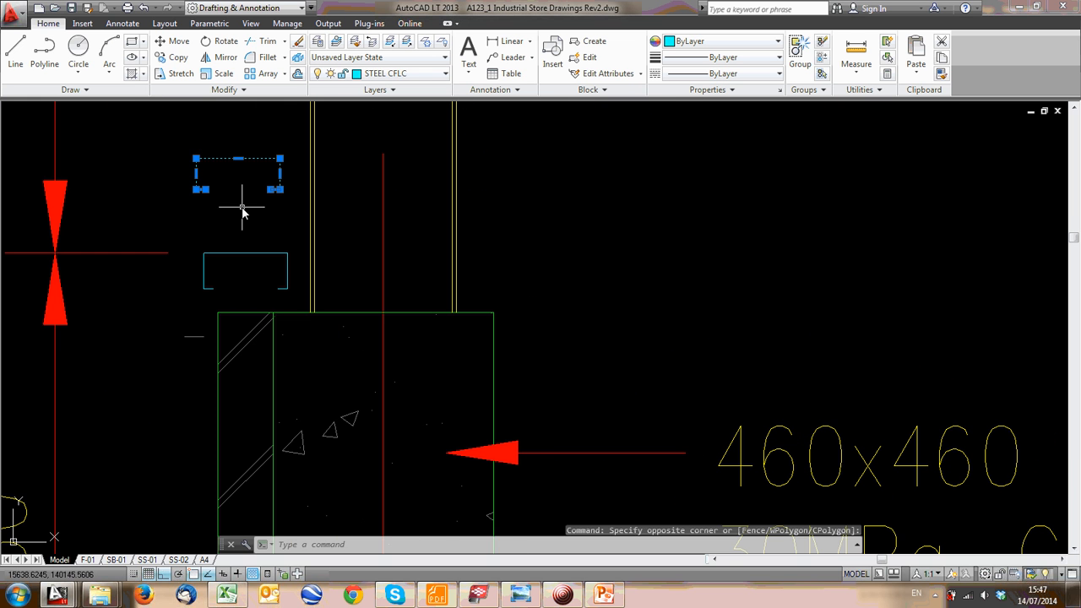
{"action": "type", "text": "m"}
{"action": "key", "text": "Return"}
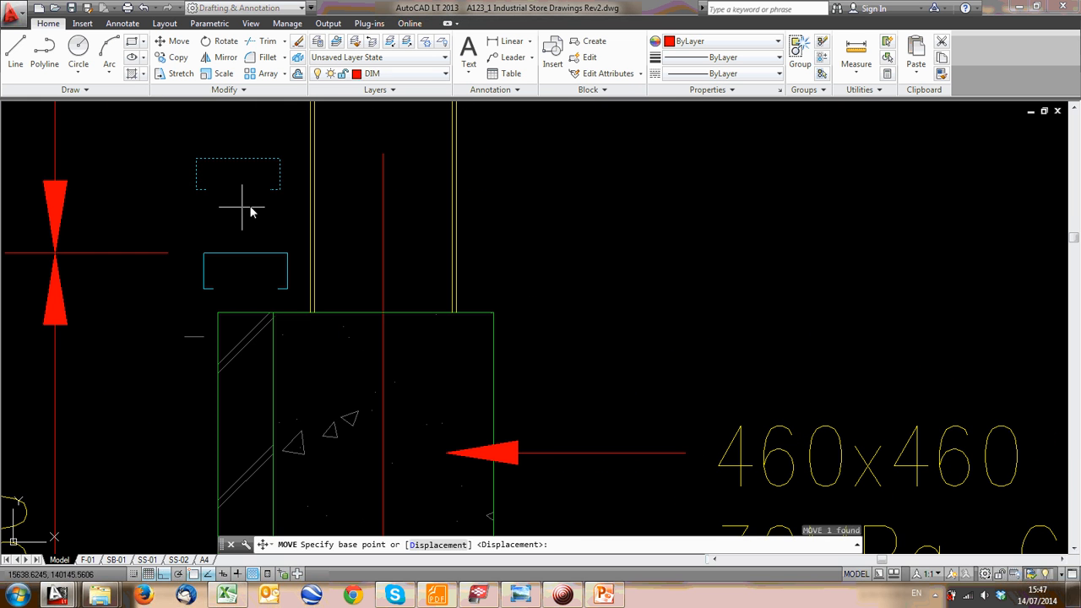
{"action": "left_click", "coordinate": [196, 161]}
{"action": "left_click", "coordinate": [217, 292]}
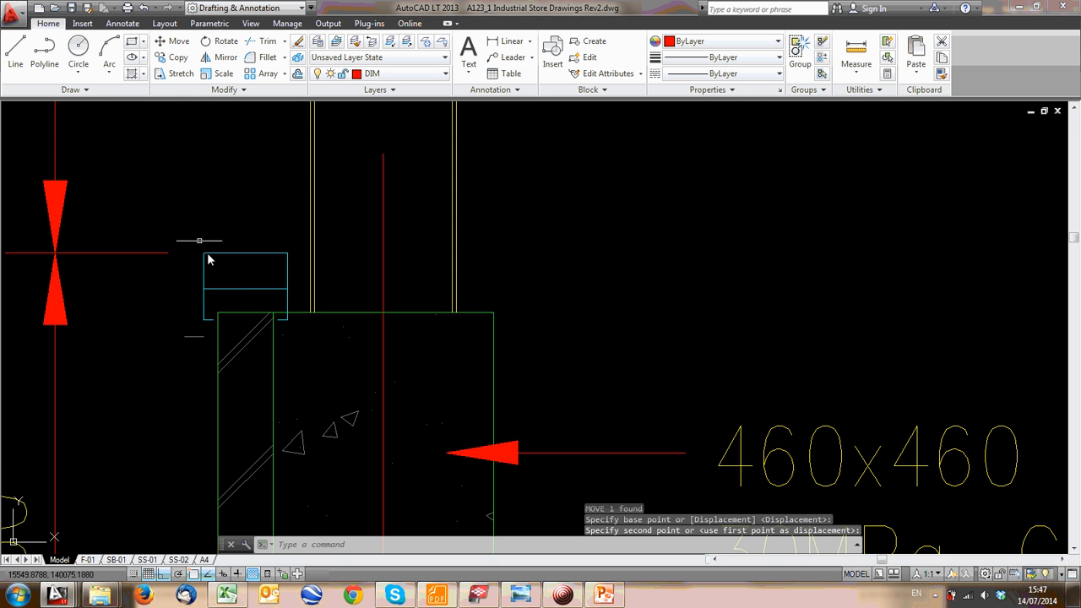
Erase the redrawn channel beneath the original lowest girt
{"action": "scroll", "coordinate": [217, 291], "scroll_direction": "down", "scroll_amount": 4}
{"action": "left_click", "coordinate": [232, 297]}
{"action": "key", "text": "Delete"}
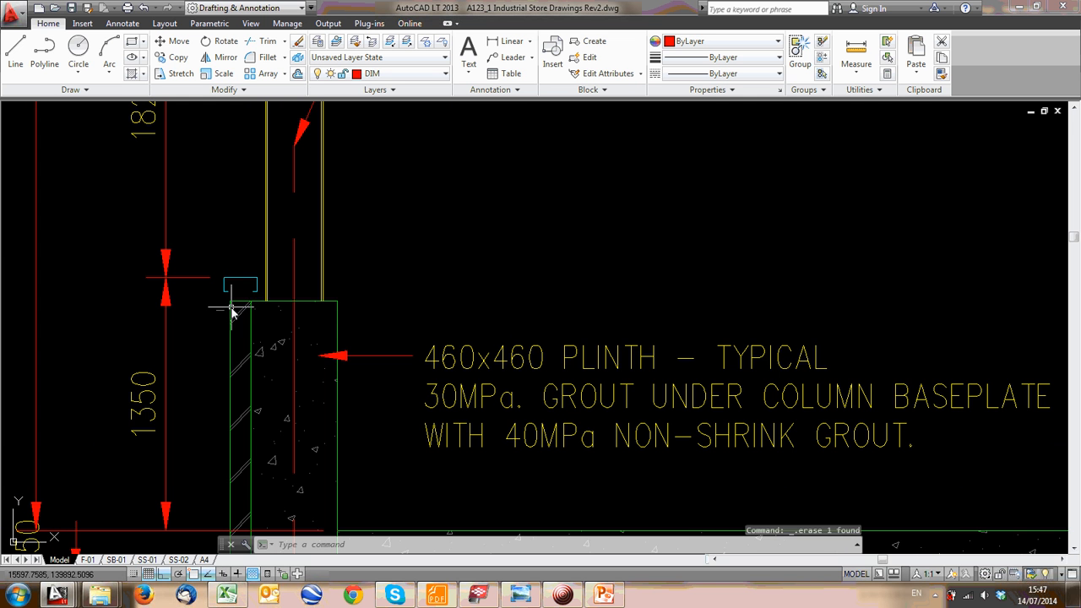
{"action": "scroll", "coordinate": [236, 308], "scroll_direction": "down", "scroll_amount": 3}
{"action": "scroll", "coordinate": [240, 298], "scroll_direction": "up", "scroll_amount": 3}
{"action": "scroll", "coordinate": [222, 287], "scroll_direction": "up", "scroll_amount": 4}
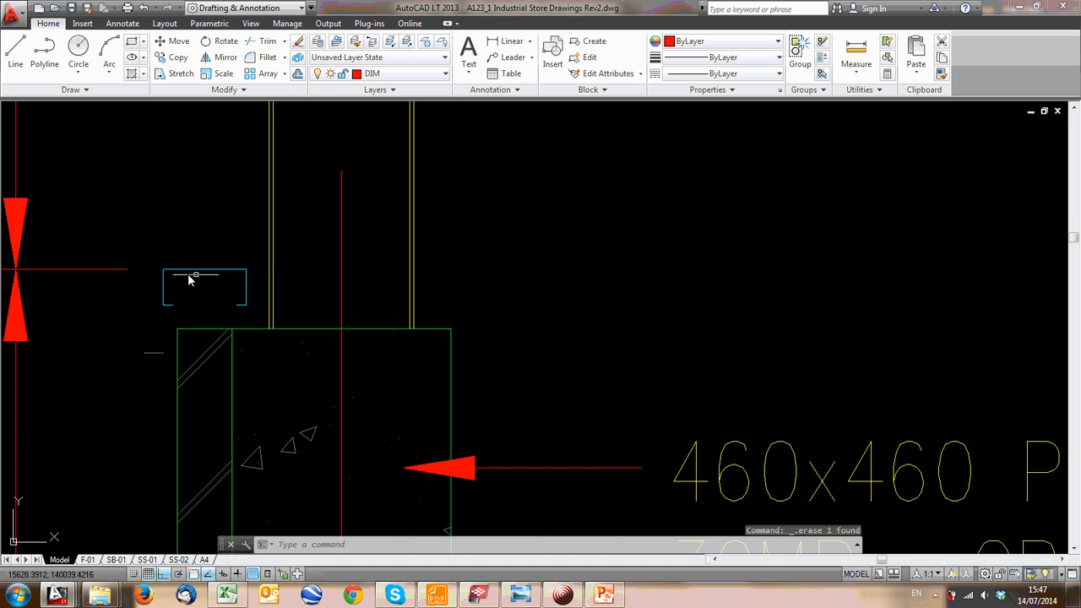
{"action": "scroll", "coordinate": [287, 226], "scroll_direction": "down", "scroll_amount": 3}
{"action": "scroll", "coordinate": [221, 283], "scroll_direction": "up", "scroll_amount": 2}
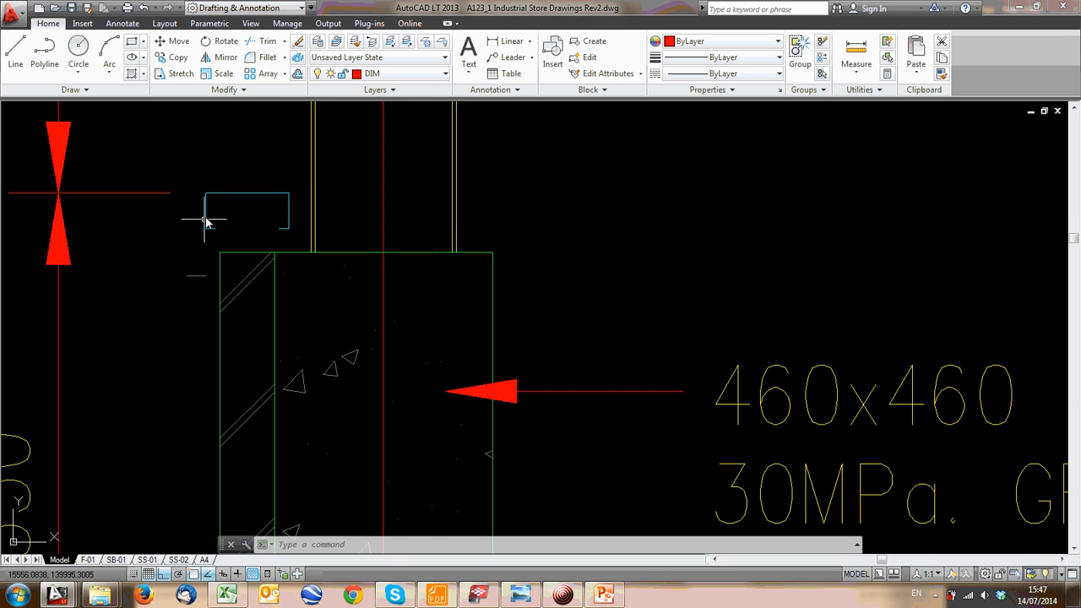
Examine how the lowest girt, the wall and the column plinth line up in Section E-E
{"action": "scroll", "coordinate": [206, 218], "scroll_direction": "down", "scroll_amount": 3}
{"action": "scroll", "coordinate": [237, 251], "scroll_direction": "up", "scroll_amount": 4}
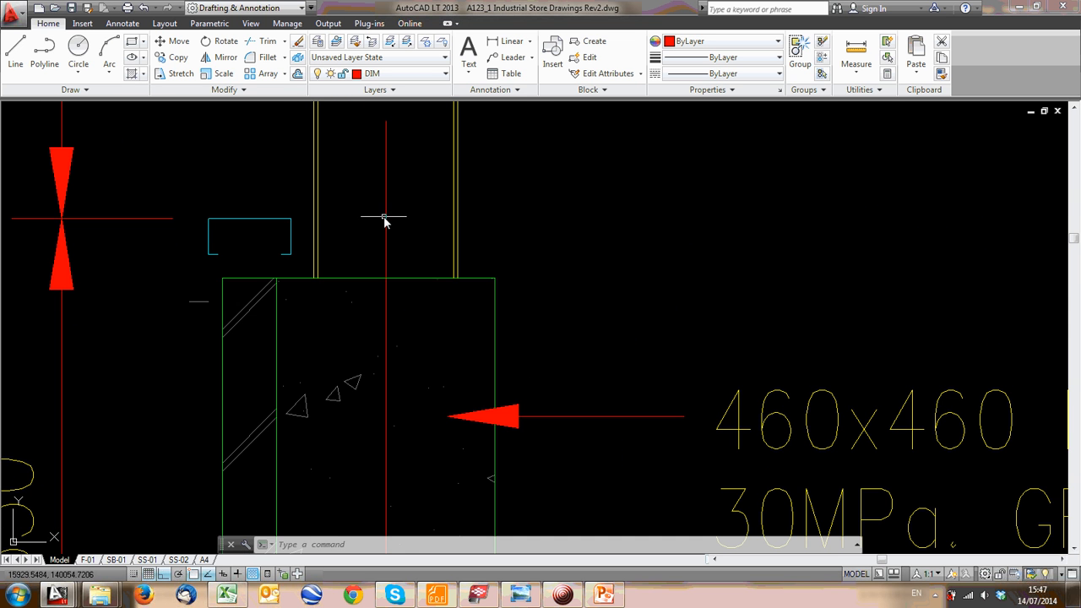
{"action": "scroll", "coordinate": [316, 229], "scroll_direction": "down", "scroll_amount": 2}
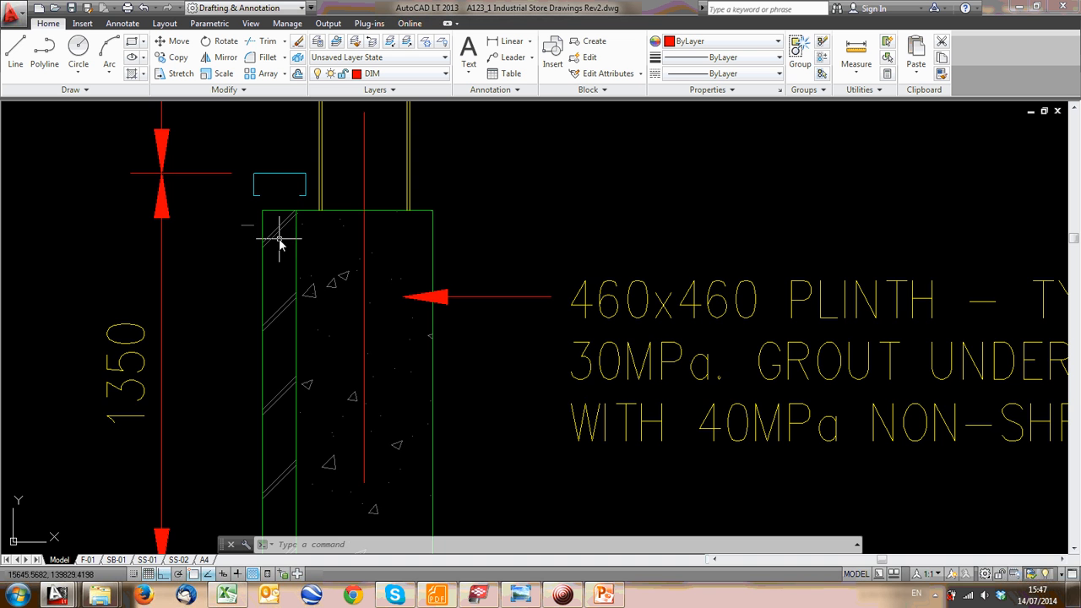
{"action": "scroll", "coordinate": [277, 241], "scroll_direction": "down", "scroll_amount": 2}
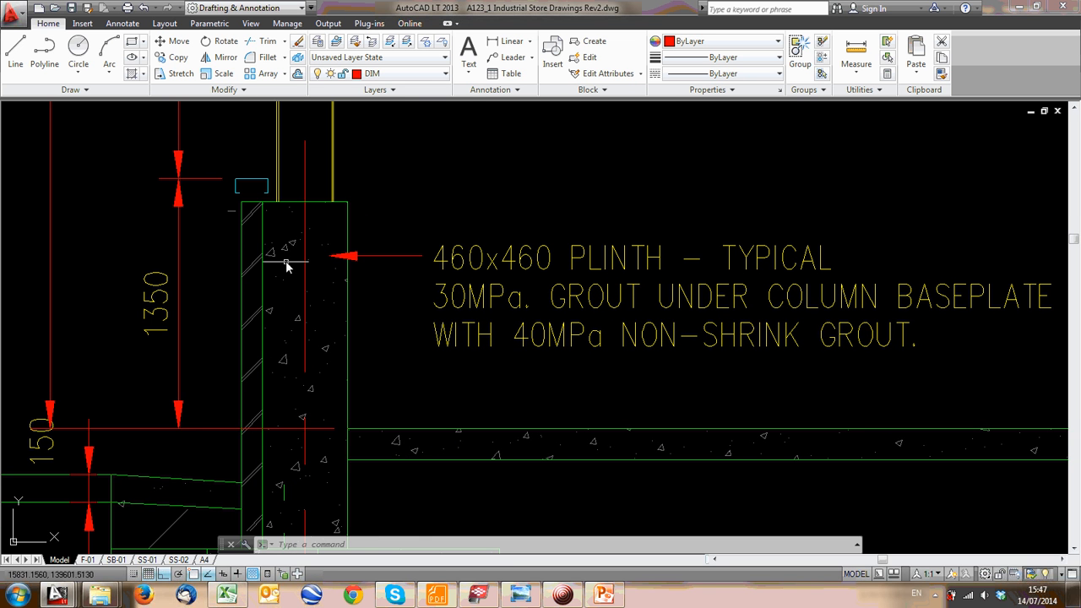
{"action": "middle_click_drag", "start_coordinate": [299, 259], "coordinate": [287, 236]}
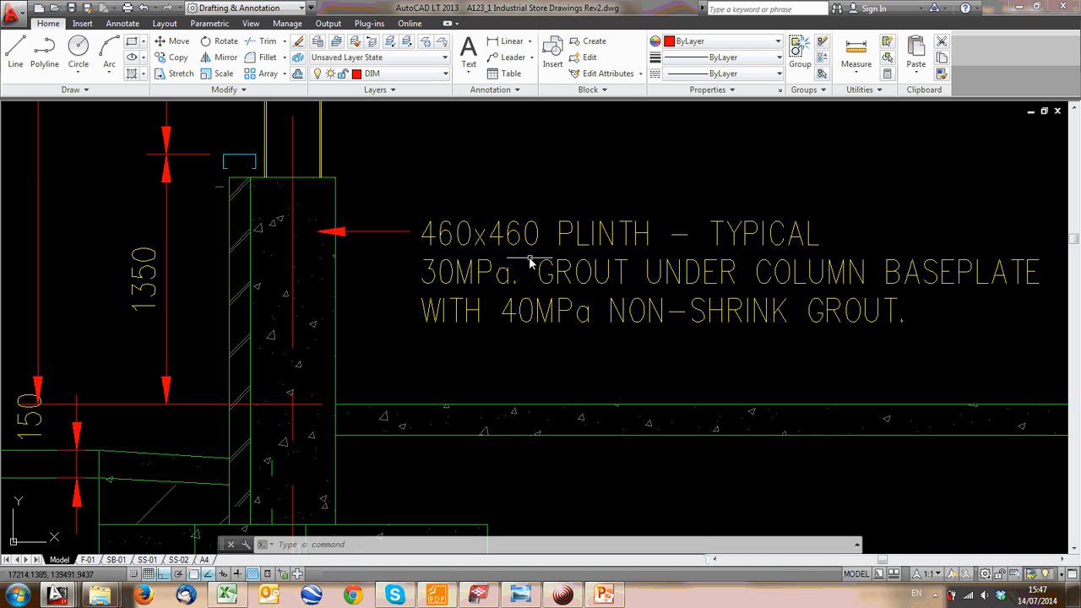
{"action": "scroll", "coordinate": [506, 266], "scroll_direction": "down", "scroll_amount": 2}
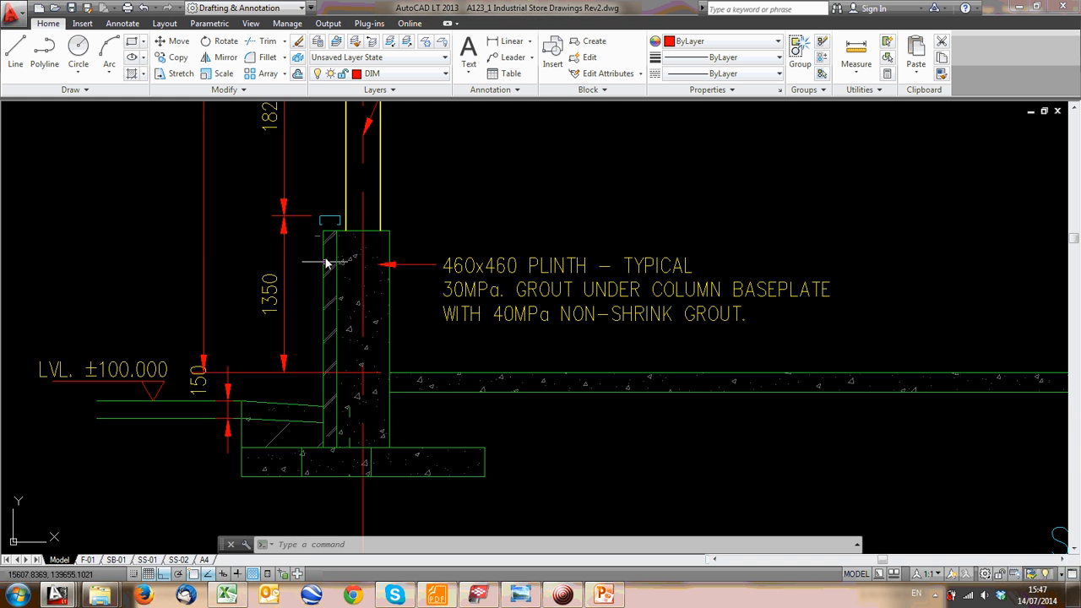
{"action": "scroll", "coordinate": [330, 229], "scroll_direction": "up", "scroll_amount": 4}
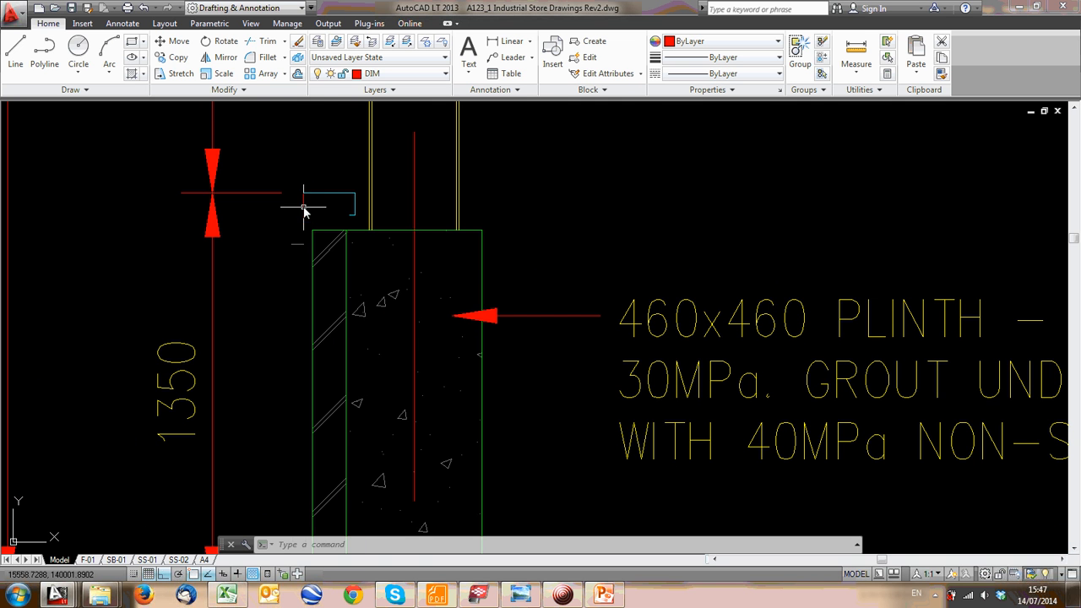
{"action": "scroll", "coordinate": [304, 203], "scroll_direction": "down", "scroll_amount": 4}
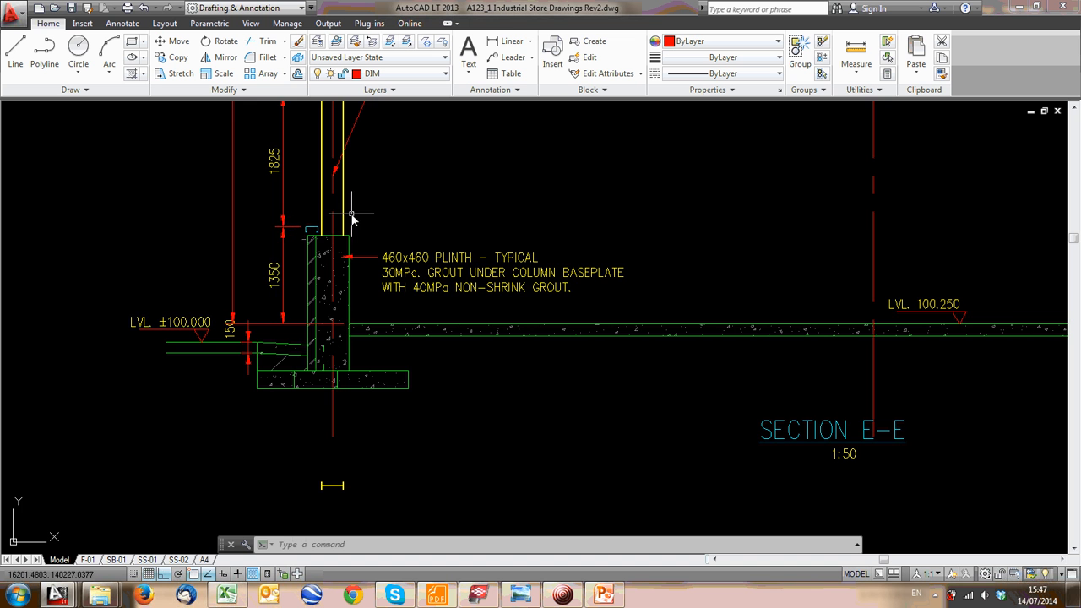
{"action": "scroll", "coordinate": [351, 258], "scroll_direction": "up", "scroll_amount": 6}
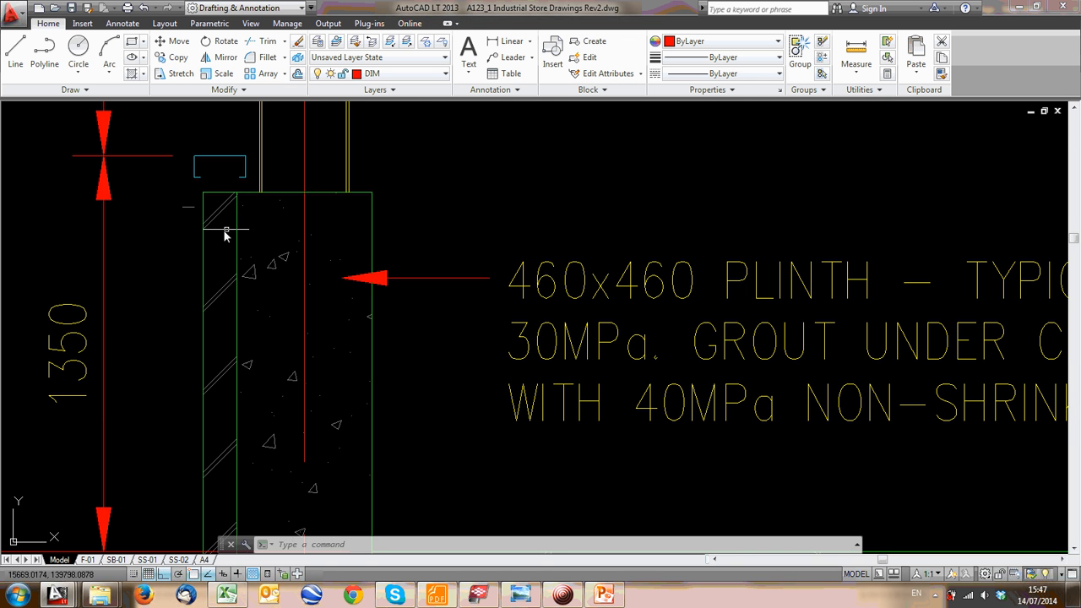
{"action": "scroll", "coordinate": [269, 233], "scroll_direction": "down", "scroll_amount": 10}
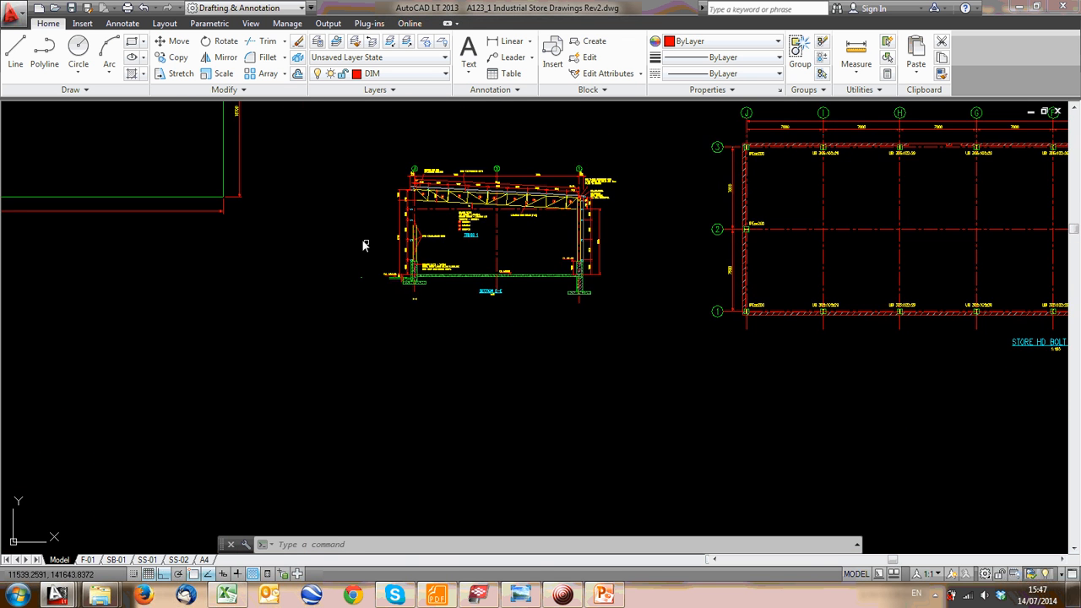
Look over Section E-E as a whole and locate the neighbouring layout drawings around it
{"action": "scroll", "coordinate": [358, 324], "scroll_direction": "down", "scroll_amount": 2}
{"action": "scroll", "coordinate": [359, 329], "scroll_direction": "up", "scroll_amount": 6}
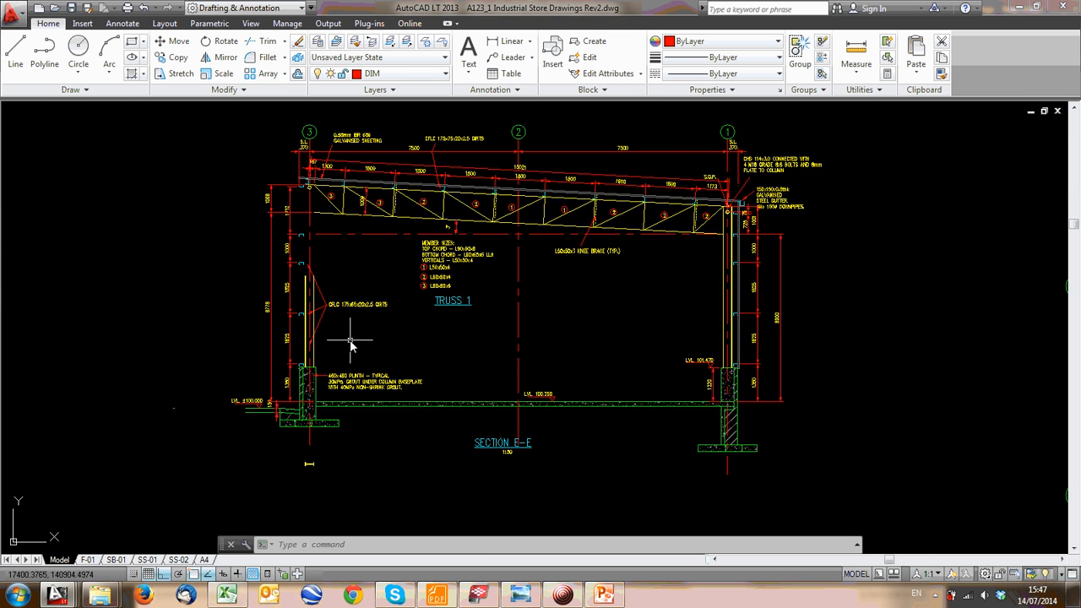
{"action": "scroll", "coordinate": [364, 346], "scroll_direction": "down", "scroll_amount": 2}
{"action": "scroll", "coordinate": [282, 207], "scroll_direction": "down", "scroll_amount": 1}
{"action": "scroll", "coordinate": [442, 385], "scroll_direction": "down", "scroll_amount": 2}
{"action": "scroll", "coordinate": [408, 350], "scroll_direction": "down", "scroll_amount": 1}
{"action": "scroll", "coordinate": [408, 350], "scroll_direction": "down", "scroll_amount": 2}
{"action": "scroll", "coordinate": [379, 248], "scroll_direction": "up", "scroll_amount": 4}
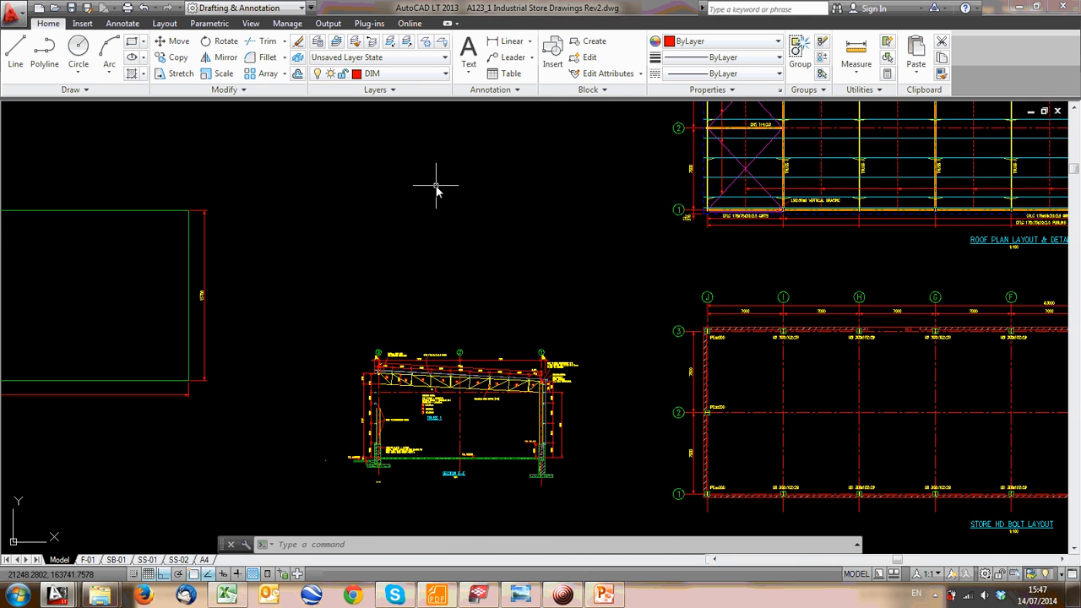
{"action": "scroll", "coordinate": [374, 423], "scroll_direction": "up", "scroll_amount": 4}
{"action": "scroll", "coordinate": [397, 397], "scroll_direction": "down", "scroll_amount": 4}
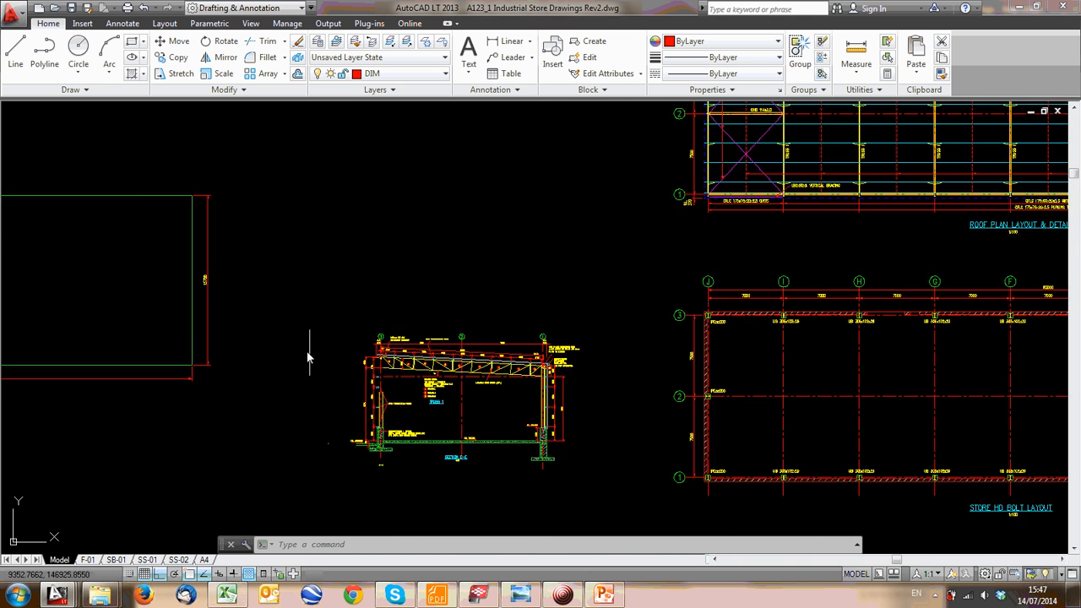
{"action": "scroll", "coordinate": [412, 372], "scroll_direction": "down", "scroll_amount": 2}
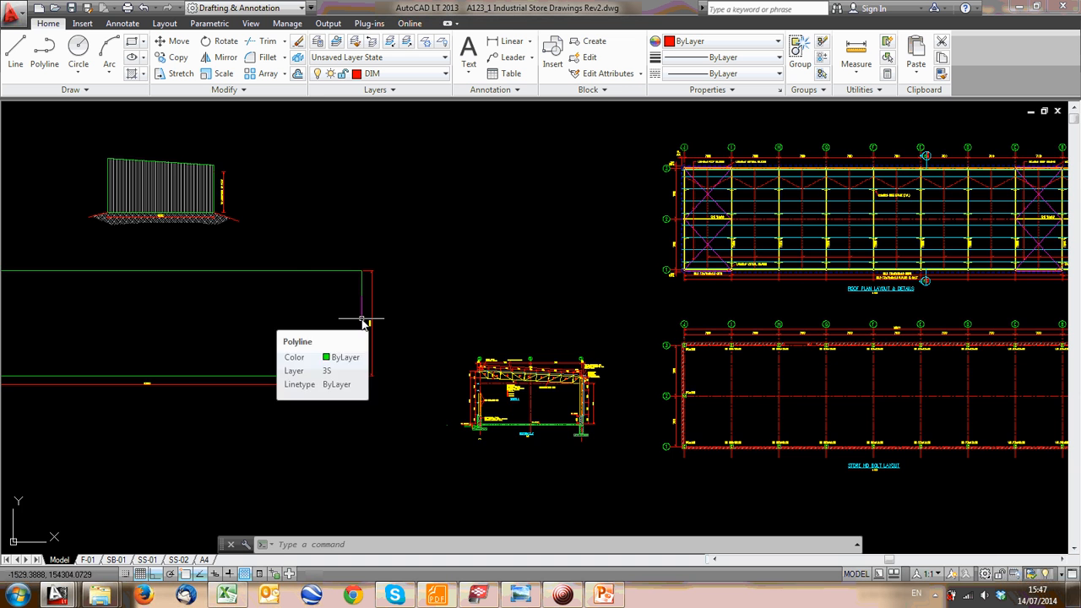
{"action": "scroll", "coordinate": [717, 363], "scroll_direction": "up", "scroll_amount": 8}
{"action": "scroll", "coordinate": [451, 358], "scroll_direction": "down", "scroll_amount": 8}
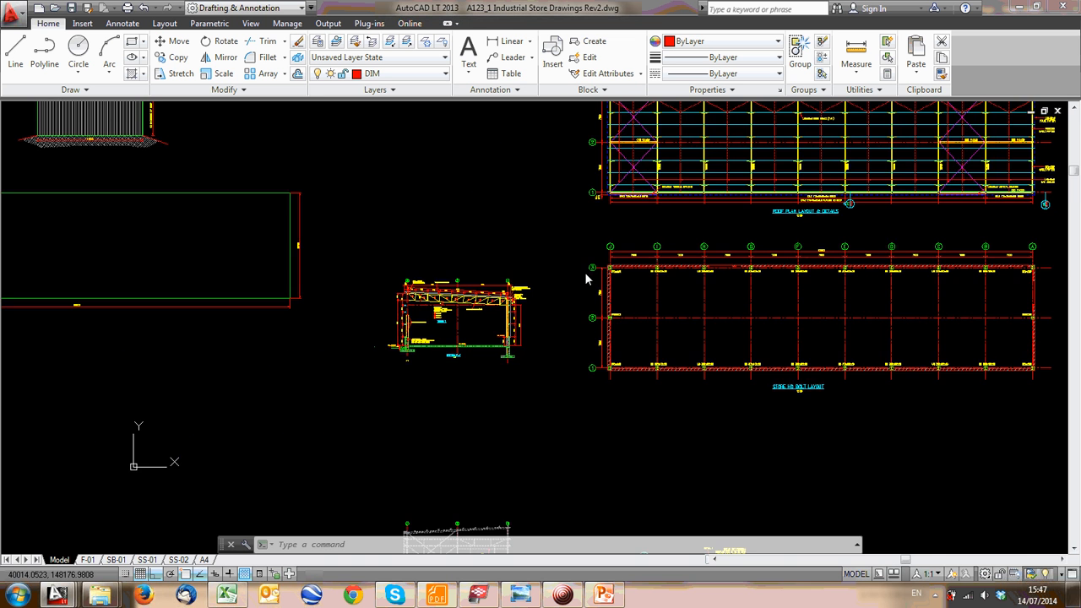
Examine the wall overlapping the 460x460 plinth together with the footing, floor slab and plinth note
{"action": "scroll", "coordinate": [415, 334], "scroll_direction": "up", "scroll_amount": 10}
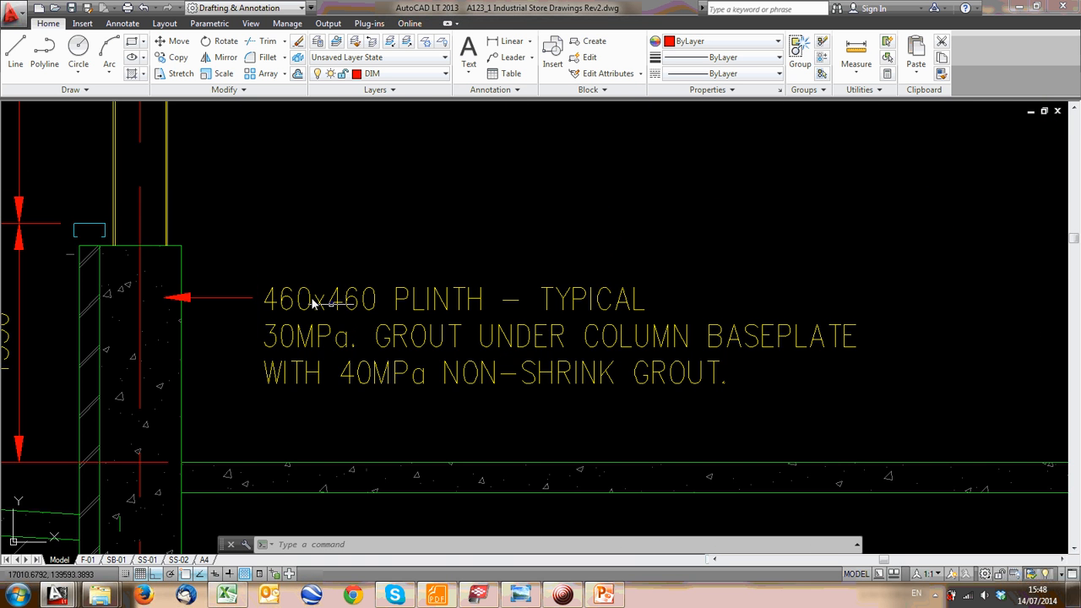
{"action": "scroll", "coordinate": [354, 297], "scroll_direction": "down", "scroll_amount": 2}
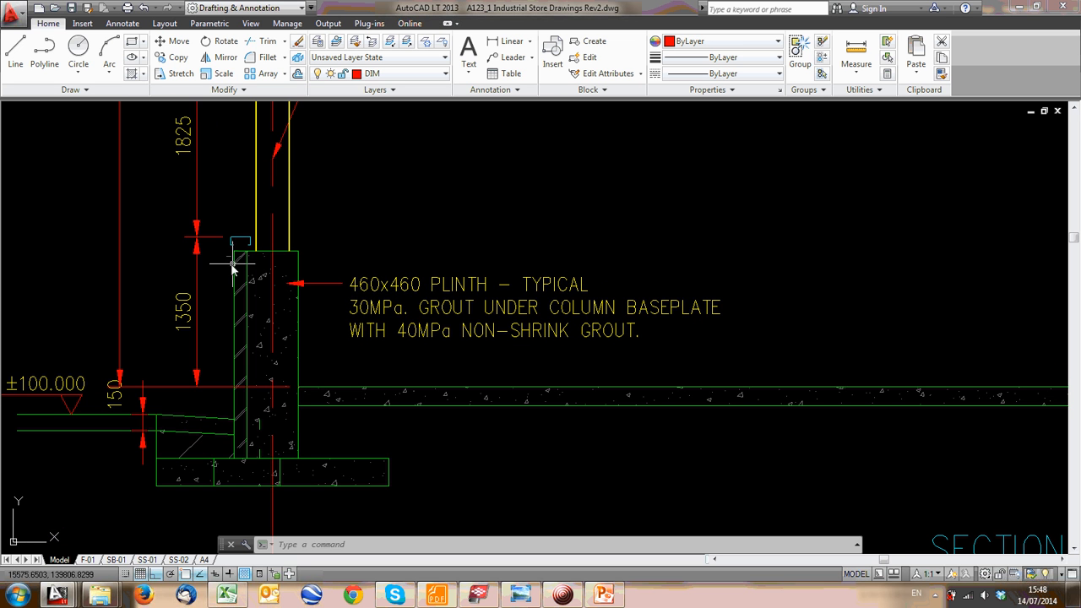
{"action": "scroll", "coordinate": [278, 239], "scroll_direction": "down", "scroll_amount": 2}
{"action": "scroll", "coordinate": [265, 285], "scroll_direction": "down", "scroll_amount": 4}
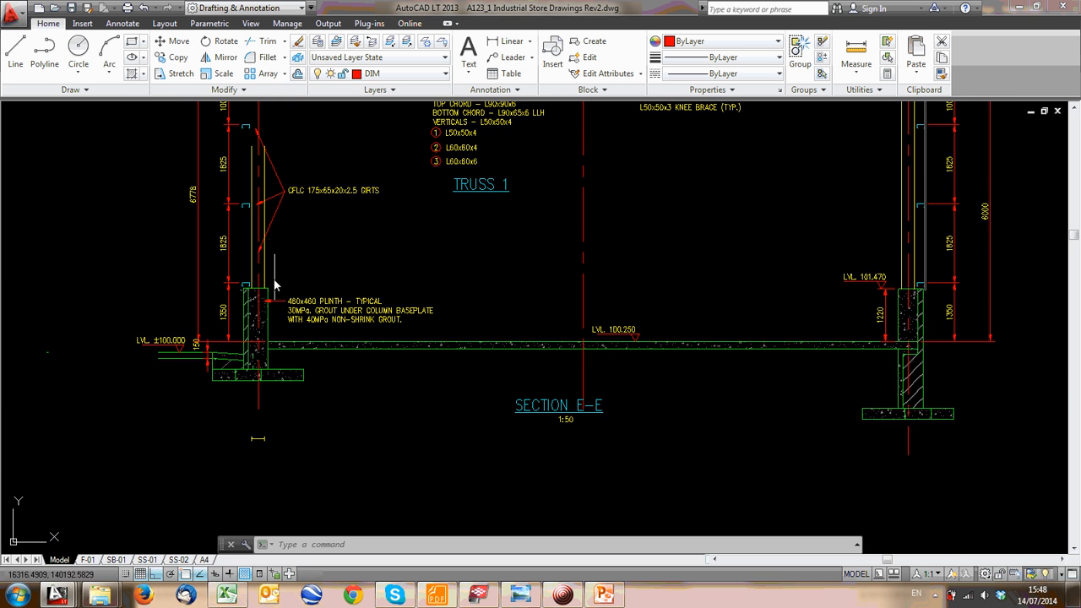
{"action": "scroll", "coordinate": [247, 359], "scroll_direction": "up", "scroll_amount": 5}
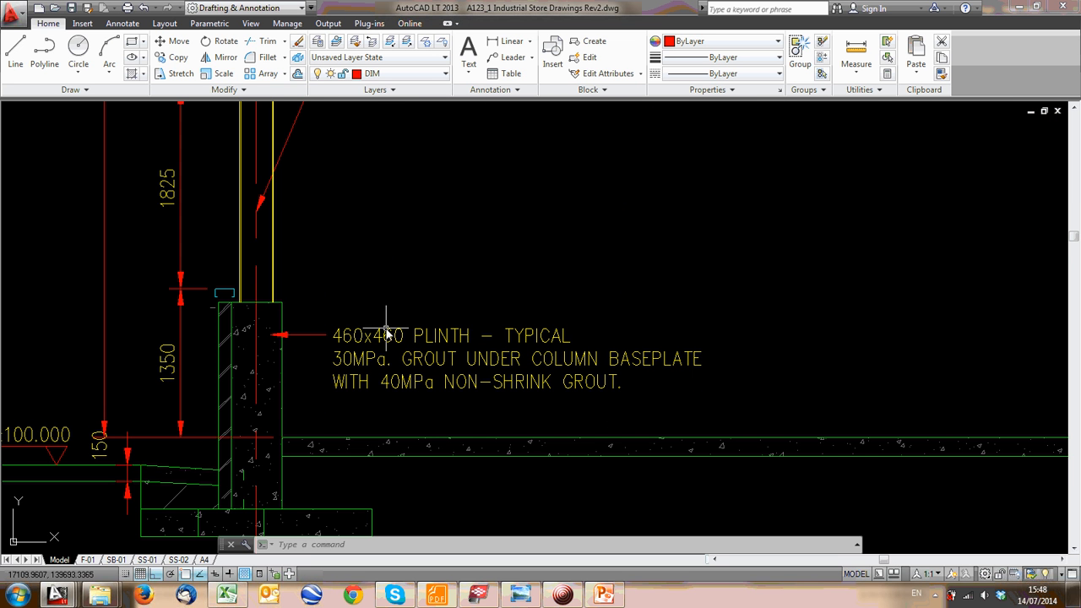
{"action": "scroll", "coordinate": [245, 331], "scroll_direction": "down", "scroll_amount": 3}
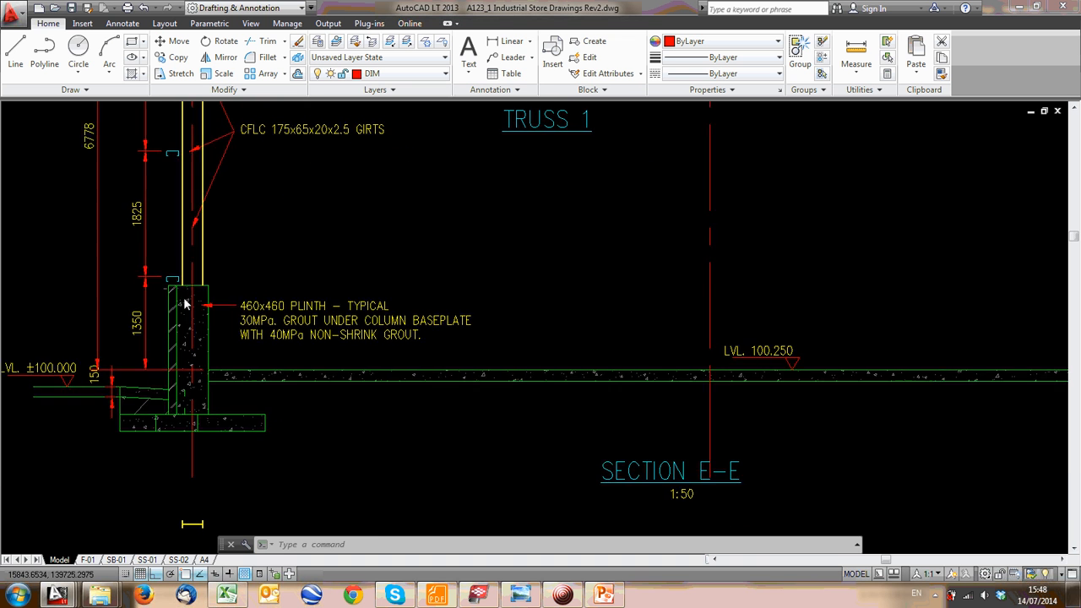
{"action": "scroll", "coordinate": [235, 309], "scroll_direction": "up", "scroll_amount": 5}
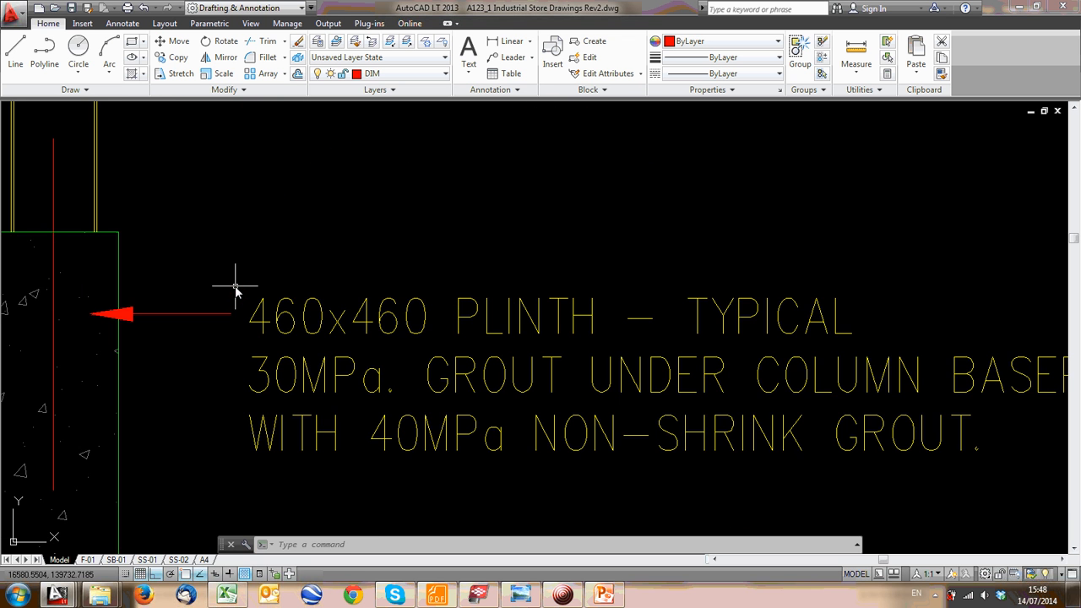
{"action": "middle_click_drag", "start_coordinate": [273, 282], "coordinate": [454, 274]}
{"action": "scroll", "coordinate": [288, 299], "scroll_direction": "down", "scroll_amount": 2}
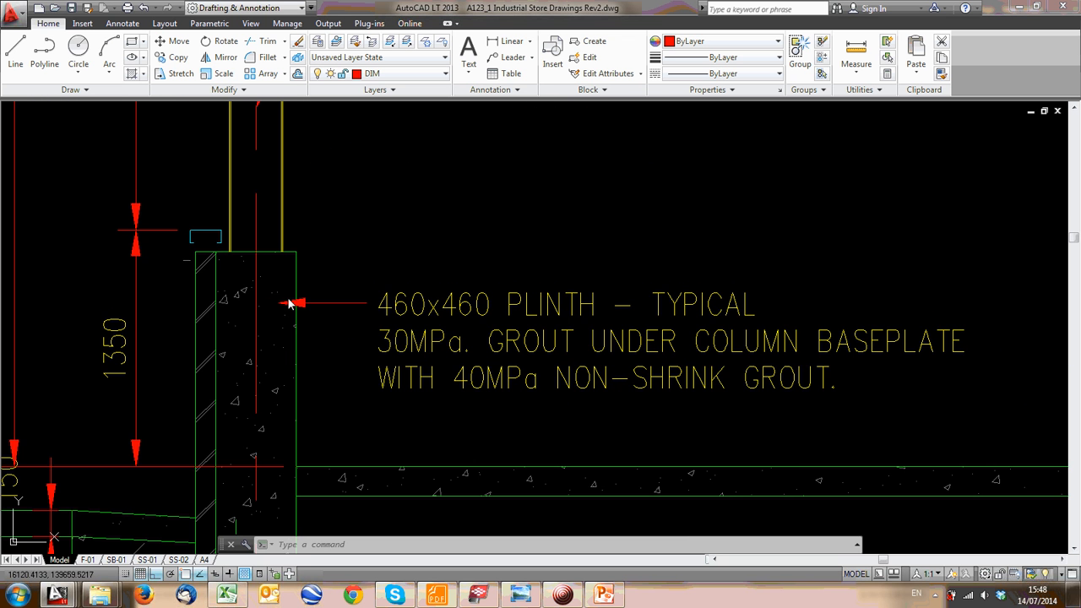
{"action": "middle_click_drag", "start_coordinate": [209, 304], "coordinate": [198, 298]}
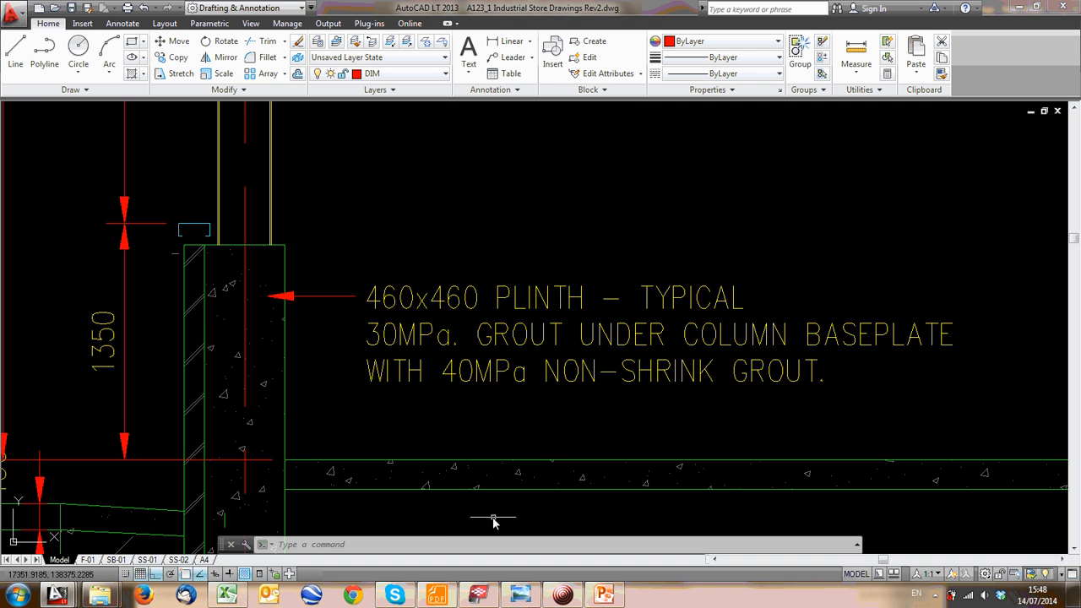
{"action": "scroll", "coordinate": [234, 248], "scroll_direction": "down", "scroll_amount": 4}
{"action": "scroll", "coordinate": [233, 252], "scroll_direction": "up", "scroll_amount": 2}
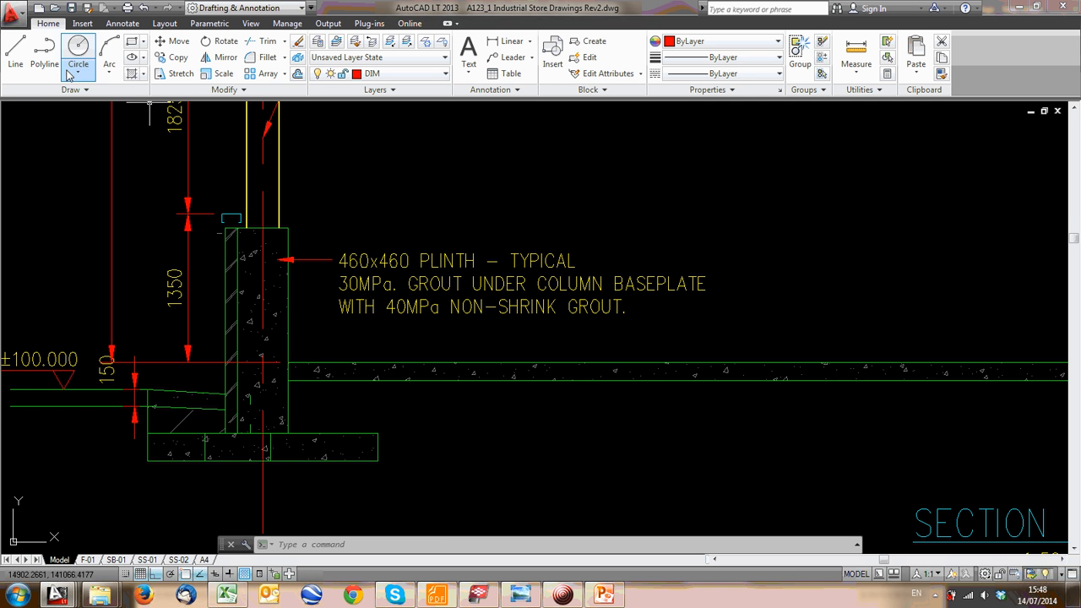
Measure the thickness of the wall along grid line 3 in the Store HD Bolt Layout with a temporary linear dimension
{"action": "scroll", "coordinate": [679, 253], "scroll_direction": "down", "scroll_amount": 6}
{"action": "scroll", "coordinate": [681, 256], "scroll_direction": "down", "scroll_amount": 2}
{"action": "middle_click_drag", "start_coordinate": [929, 203], "coordinate": [360, 304]}
{"action": "scroll", "coordinate": [490, 229], "scroll_direction": "up", "scroll_amount": 4}
{"action": "scroll", "coordinate": [508, 228], "scroll_direction": "up", "scroll_amount": 4}
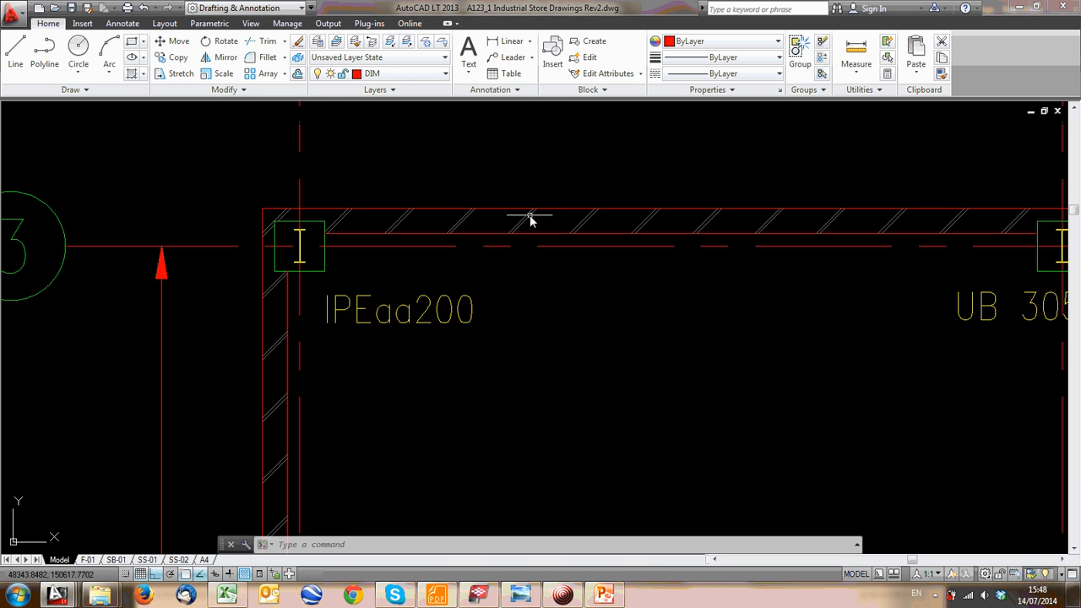
{"action": "middle_click_drag", "start_coordinate": [532, 227], "coordinate": [354, 272]}
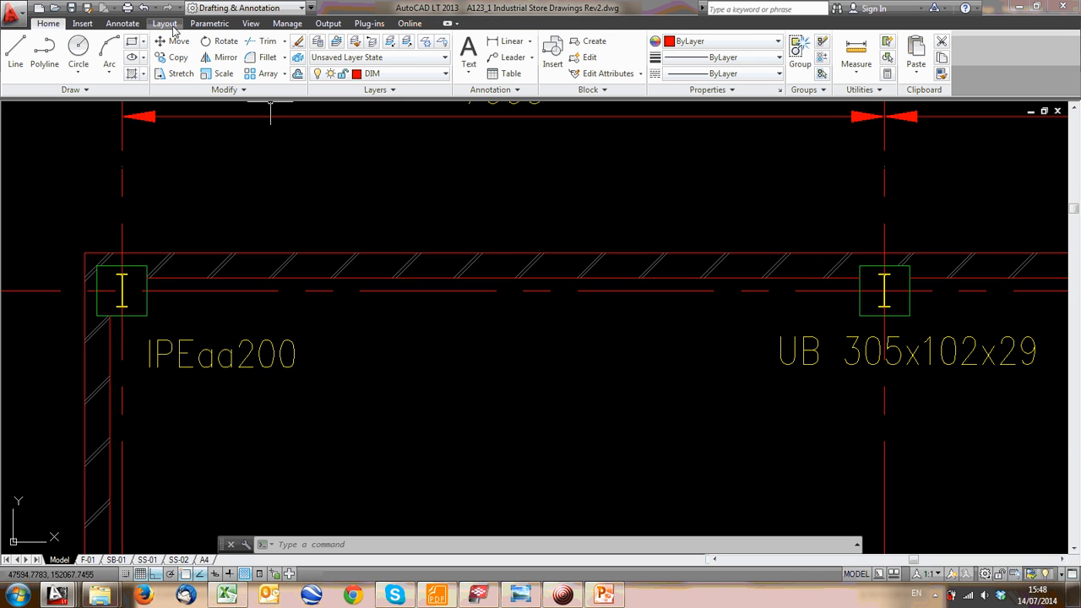
{"action": "left_click", "coordinate": [123, 23]}
{"action": "left_click", "coordinate": [247, 53]}
{"action": "scroll", "coordinate": [384, 228], "scroll_direction": "up", "scroll_amount": 2}
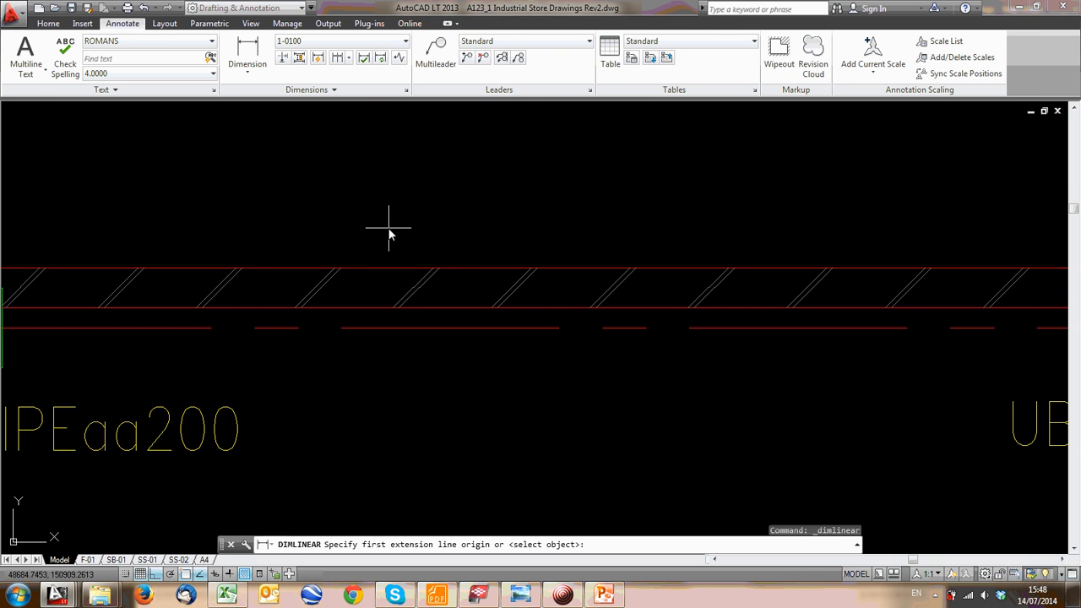
{"action": "left_click", "coordinate": [378, 269]}
{"action": "left_click", "coordinate": [376, 307]}
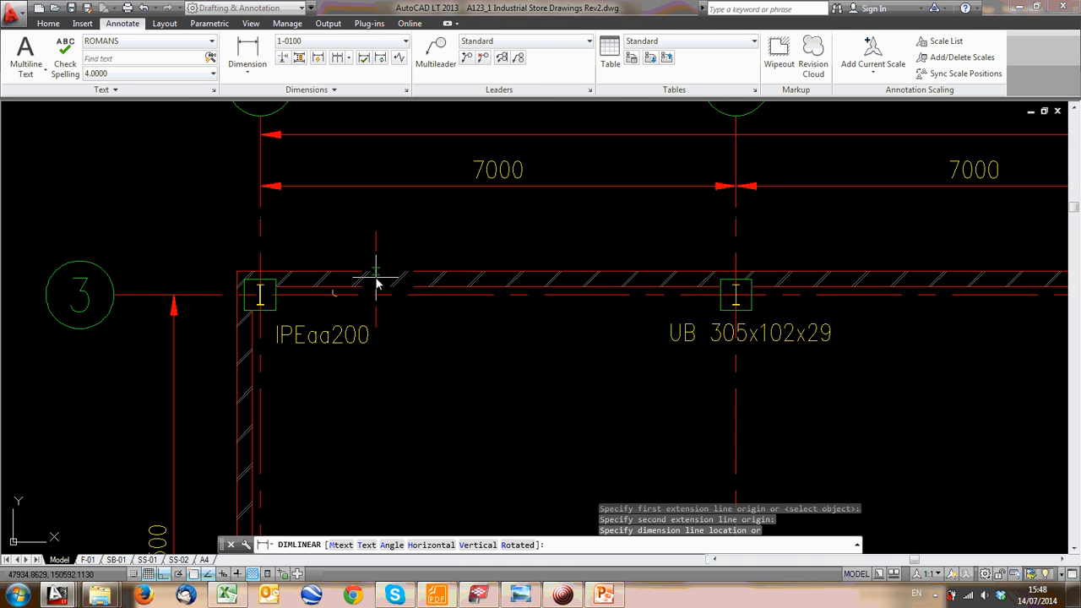
{"action": "scroll", "coordinate": [376, 283], "scroll_direction": "up", "scroll_amount": 2}
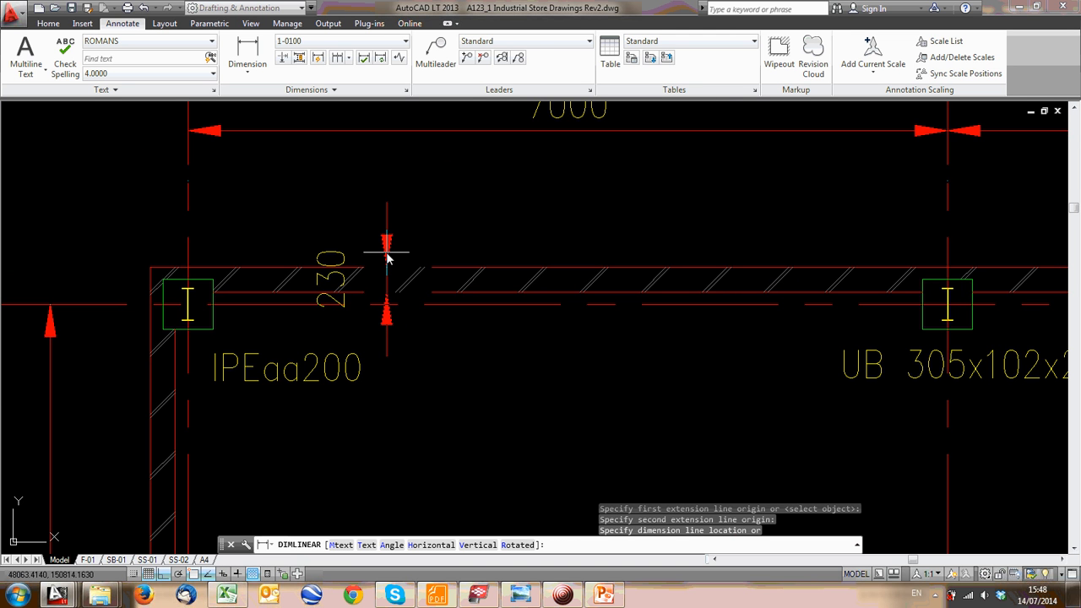
{"action": "key", "text": "Escape"}
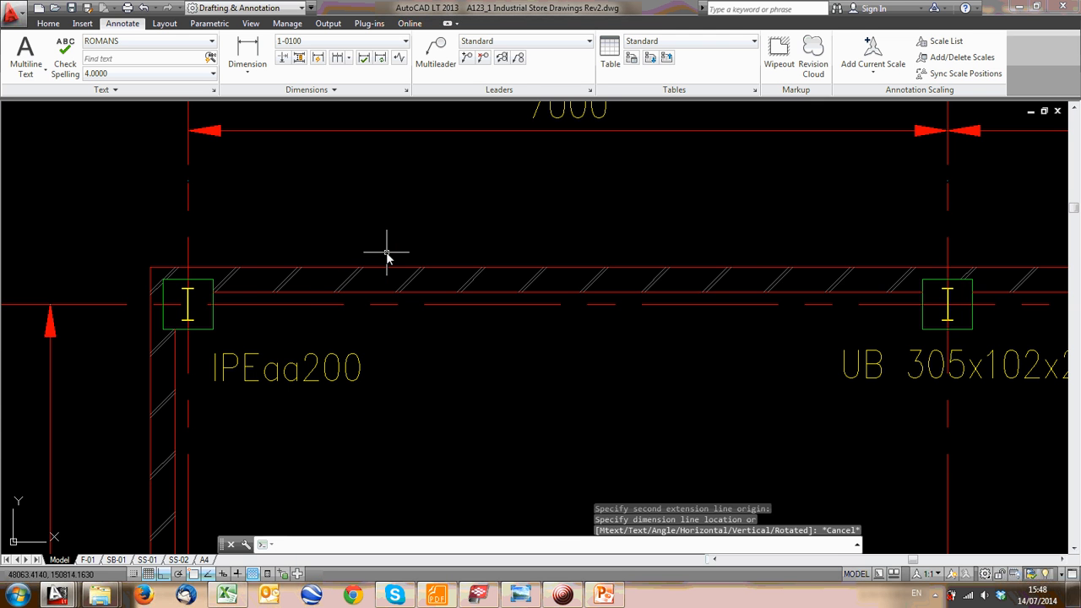
Measure how far the wall's outer face lies beyond the corner plinth at grids J and 3 with a temporary linear dimension
{"action": "scroll", "coordinate": [387, 255], "scroll_direction": "down", "scroll_amount": 6}
{"action": "scroll", "coordinate": [385, 185], "scroll_direction": "up", "scroll_amount": 4}
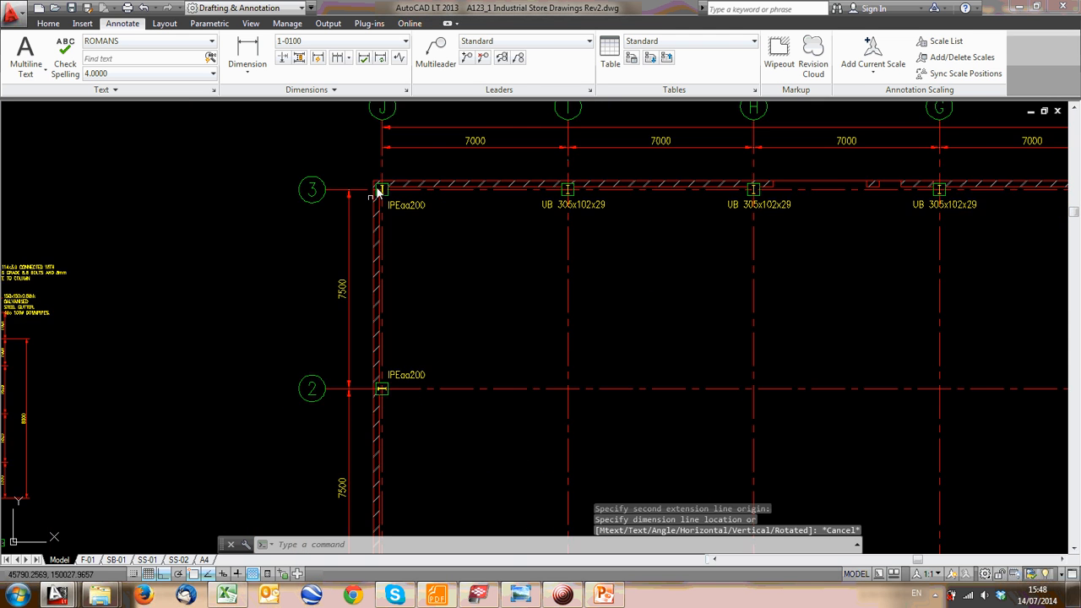
{"action": "left_click", "coordinate": [247, 53]}
{"action": "scroll", "coordinate": [369, 201], "scroll_direction": "up", "scroll_amount": 2}
{"action": "scroll", "coordinate": [368, 201], "scroll_direction": "up", "scroll_amount": 3}
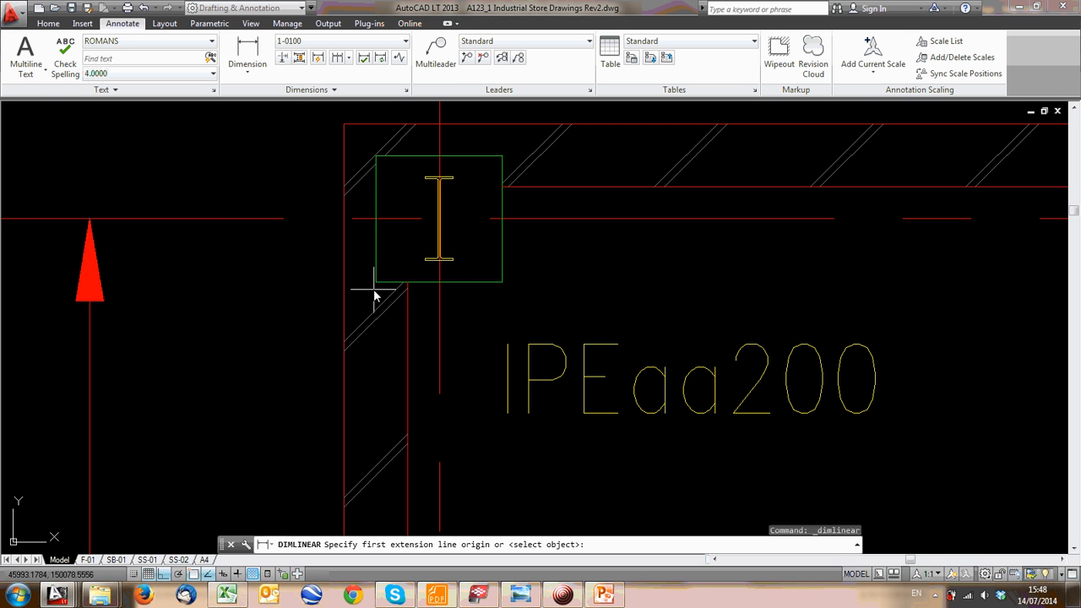
{"action": "left_click", "coordinate": [377, 245]}
{"action": "left_click", "coordinate": [345, 245]}
{"action": "scroll", "coordinate": [359, 168], "scroll_direction": "down", "scroll_amount": 3}
{"action": "middle_click_drag", "start_coordinate": [360, 165], "coordinate": [337, 349]}
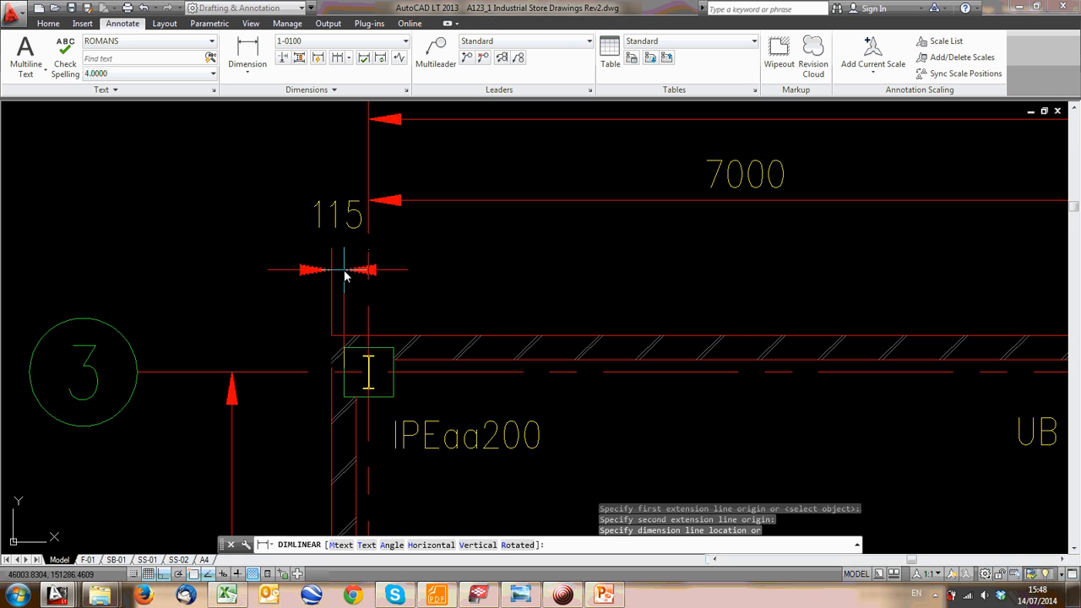
{"action": "key", "text": "Escape"}
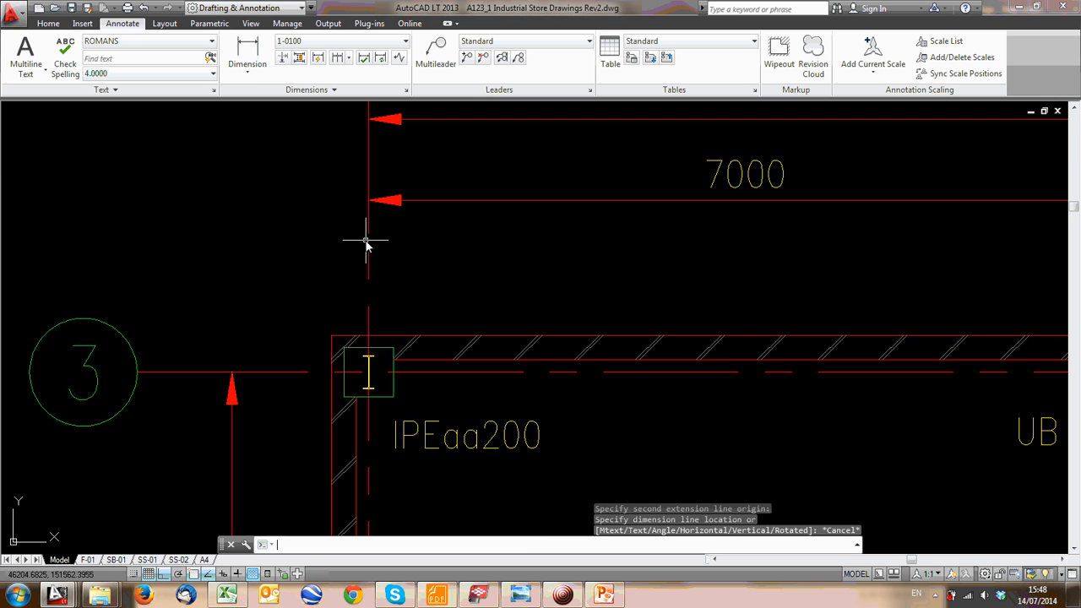
{"action": "middle_click_drag", "start_coordinate": [338, 493], "coordinate": [299, 399]}
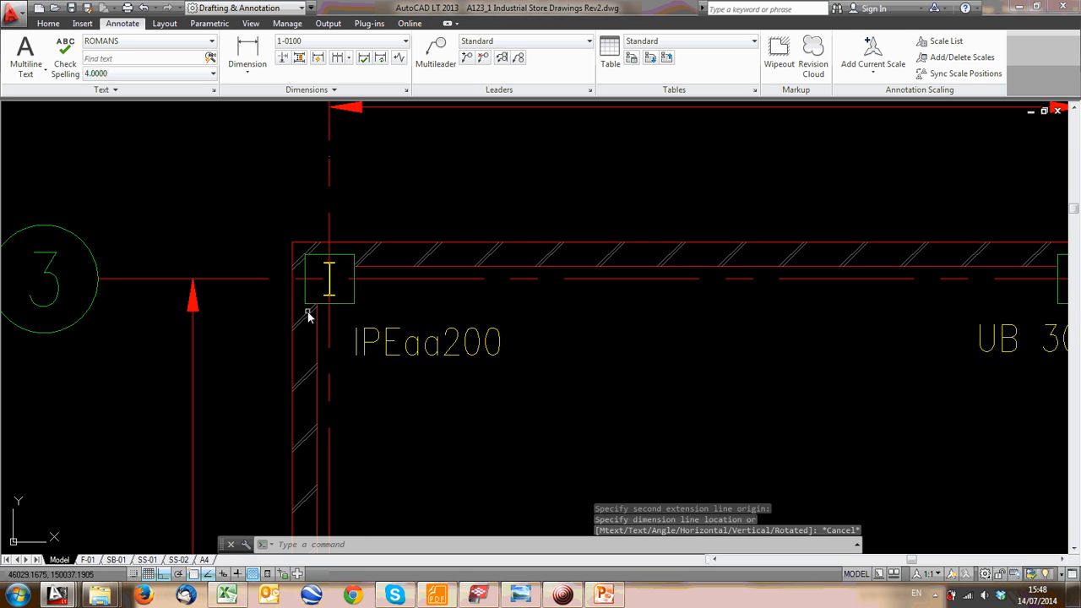
{"action": "middle_click_drag", "start_coordinate": [307, 342], "coordinate": [423, 298]}
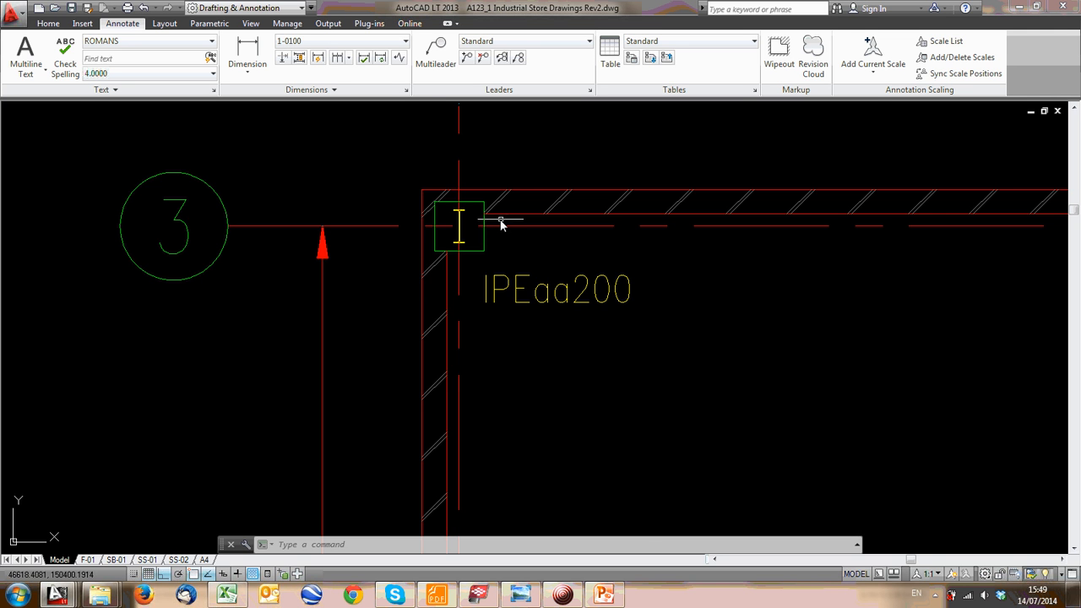
Compare the corner plinth and wall at grids J and 3 in the HD bolt layout with the plinth in Section E-E
{"action": "scroll", "coordinate": [439, 255], "scroll_direction": "up", "scroll_amount": 2}
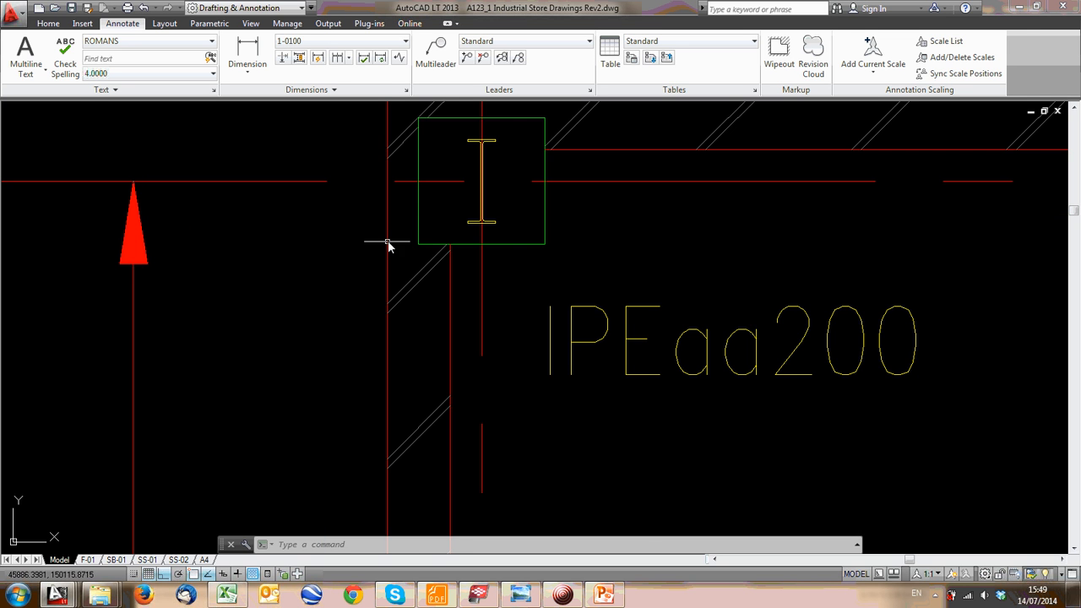
{"action": "scroll", "coordinate": [399, 224], "scroll_direction": "down", "scroll_amount": 2}
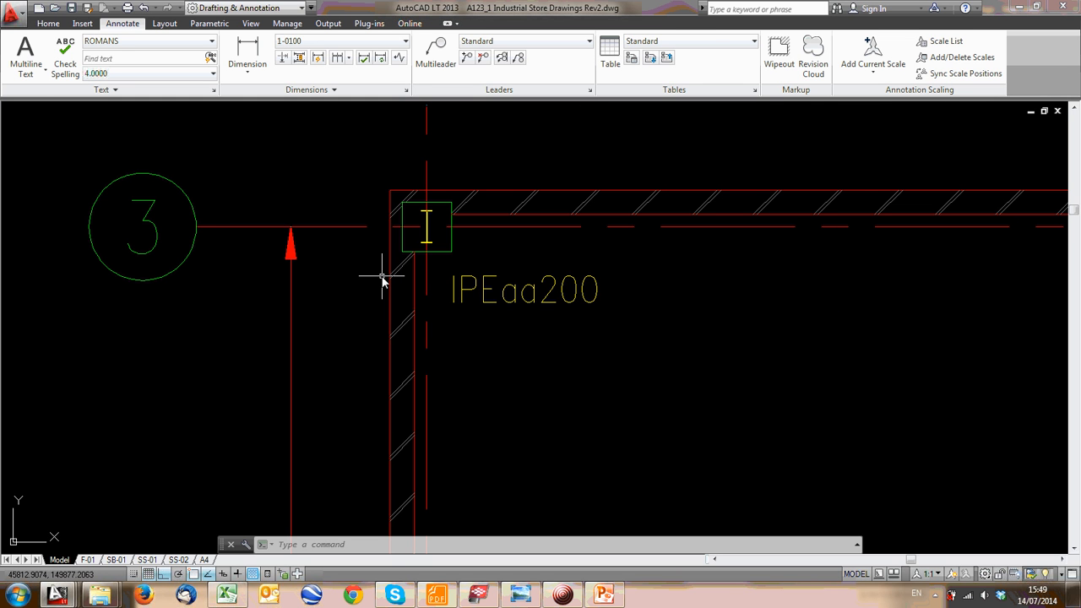
{"action": "scroll", "coordinate": [414, 296], "scroll_direction": "down", "scroll_amount": 2}
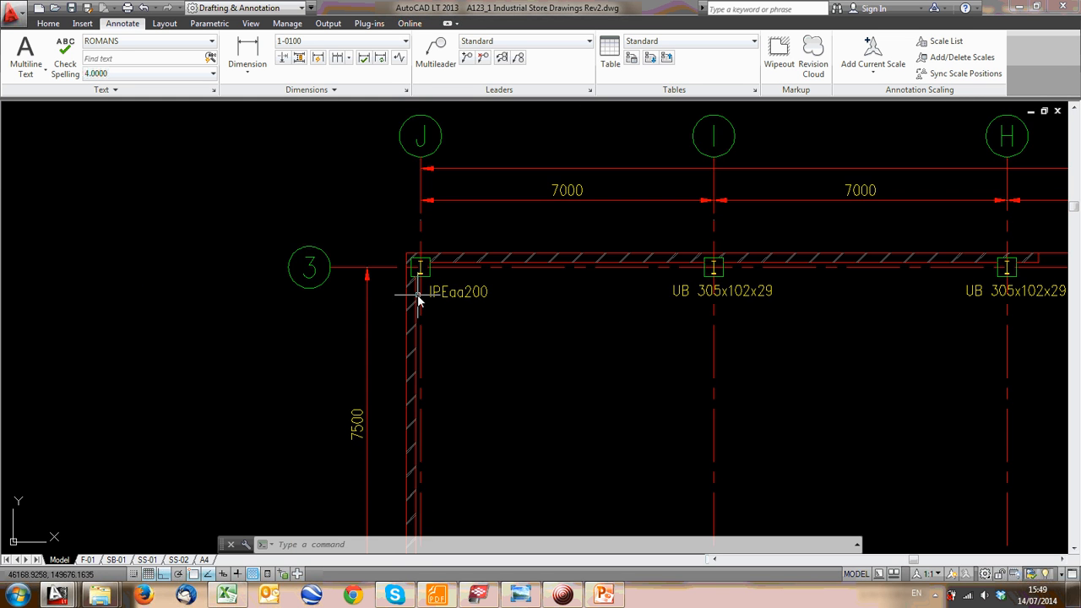
{"action": "scroll", "coordinate": [678, 296], "scroll_direction": "down", "scroll_amount": 2}
{"action": "middle_click_drag", "start_coordinate": [333, 384], "coordinate": [286, 280]}
{"action": "scroll", "coordinate": [119, 350], "scroll_direction": "up", "scroll_amount": 6}
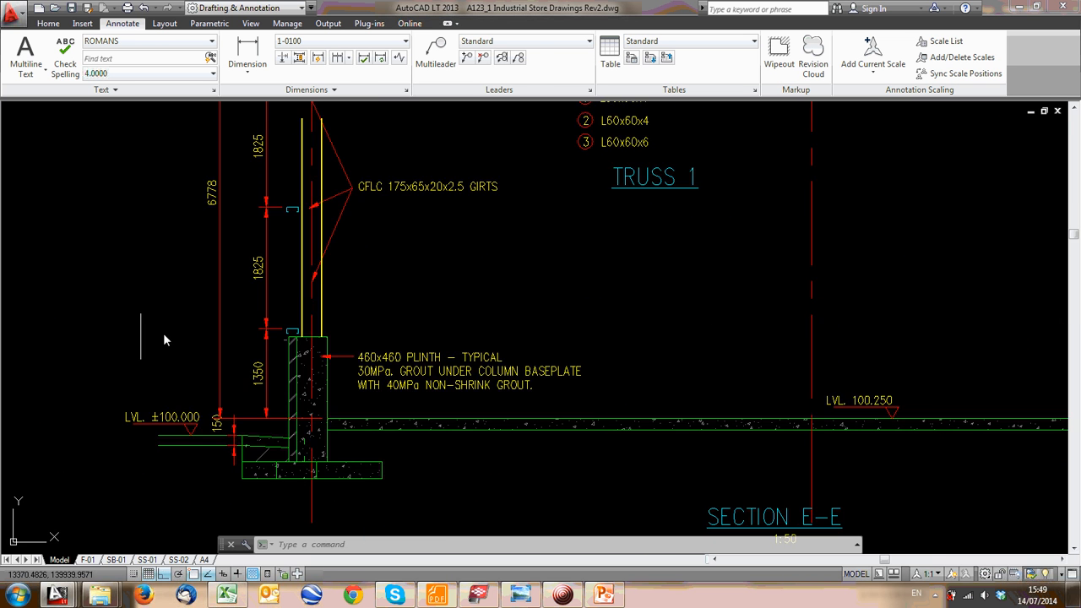
{"action": "scroll", "coordinate": [305, 338], "scroll_direction": "down", "scroll_amount": 2}
{"action": "scroll", "coordinate": [308, 287], "scroll_direction": "down", "scroll_amount": 2}
{"action": "scroll", "coordinate": [285, 319], "scroll_direction": "up", "scroll_amount": 4}
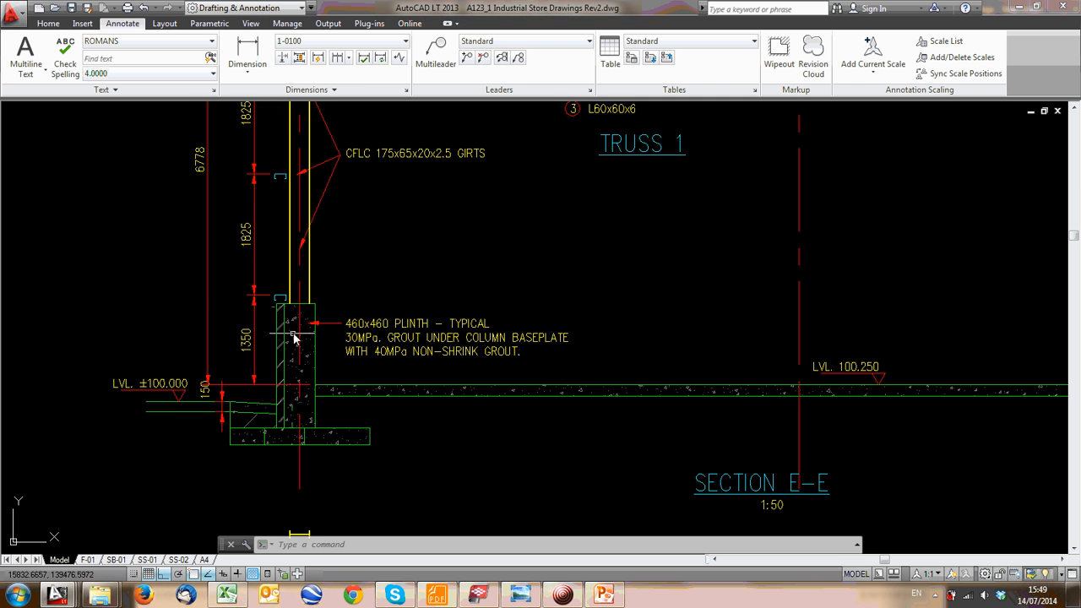
Copy the grid 3 bubble with its grid line straight up into the empty space above Section E-E
{"action": "middle_click_drag", "start_coordinate": [291, 381], "coordinate": [287, 315]}
{"action": "scroll", "coordinate": [302, 235], "scroll_direction": "down", "scroll_amount": 4}
{"action": "scroll", "coordinate": [274, 266], "scroll_direction": "up", "scroll_amount": 3}
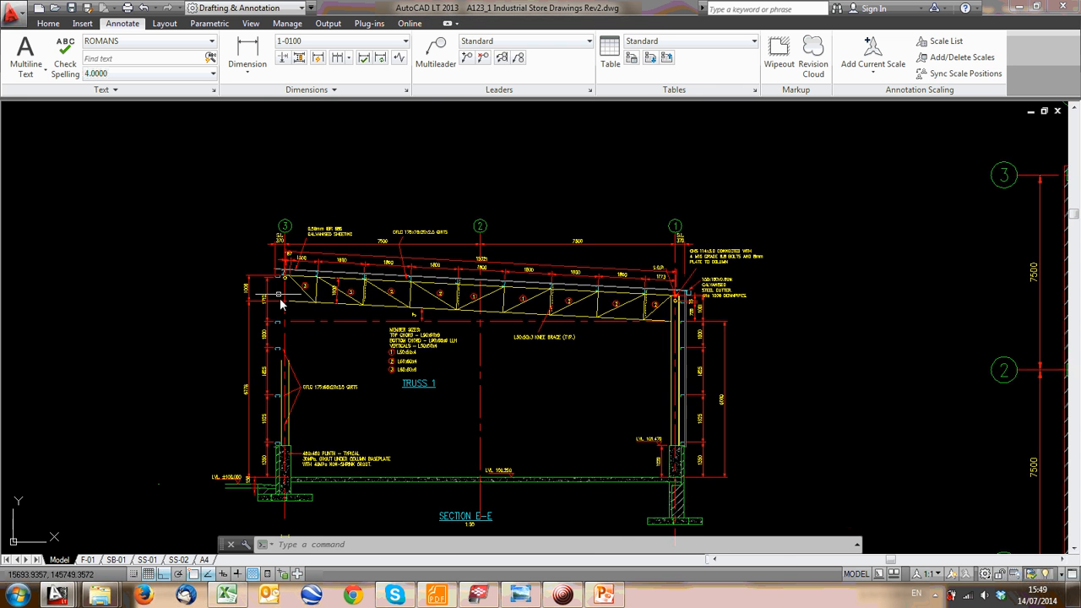
{"action": "scroll", "coordinate": [295, 228], "scroll_direction": "up", "scroll_amount": 4}
{"action": "left_click", "coordinate": [319, 213]}
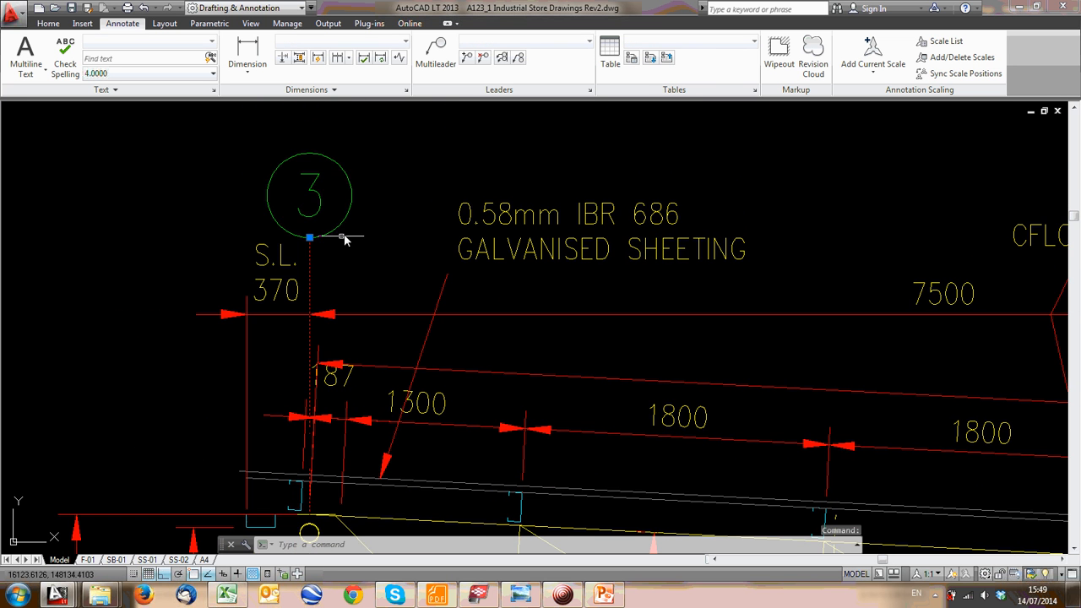
{"action": "left_click", "coordinate": [237, 156]}
{"action": "type", "text": "m"}
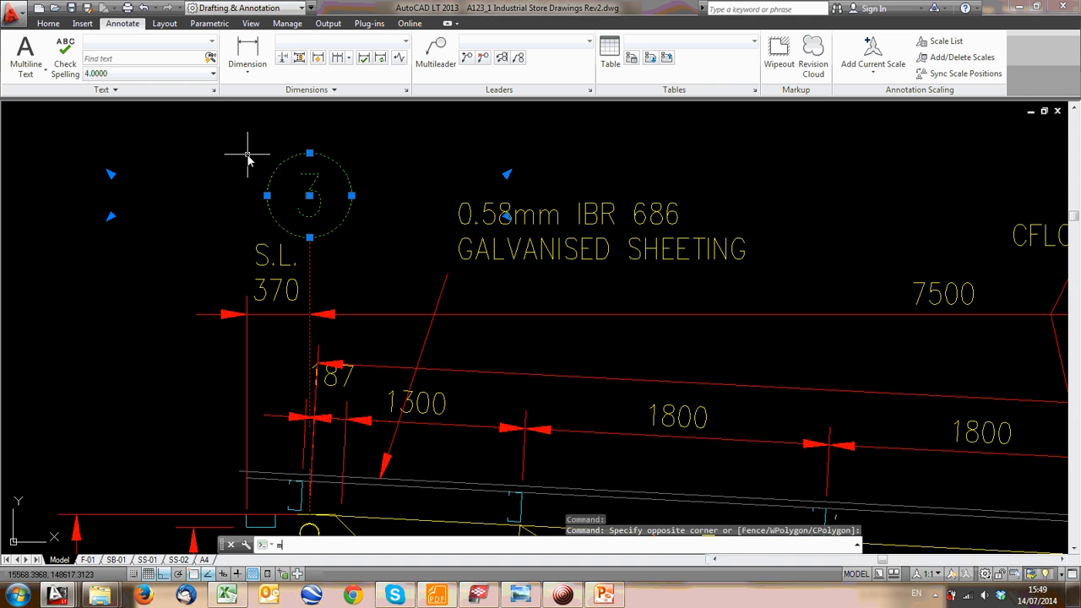
{"action": "key", "text": "BackSpace"}
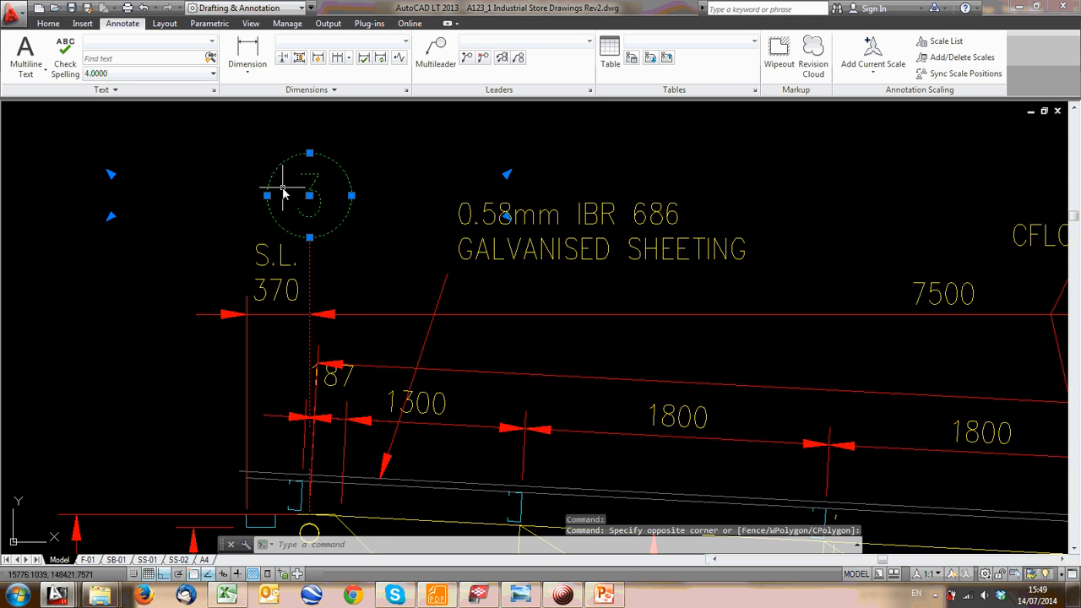
{"action": "type", "text": "co"}
{"action": "key", "text": "Return"}
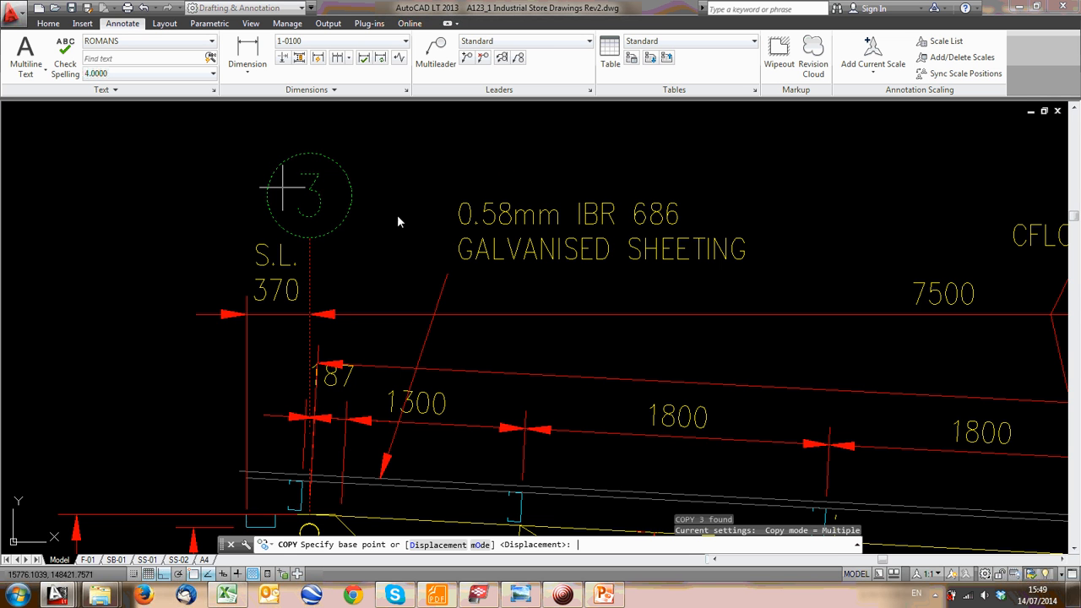
{"action": "left_click", "coordinate": [367, 247]}
{"action": "scroll", "coordinate": [365, 237], "scroll_direction": "down", "scroll_amount": 5}
{"action": "middle_click_drag", "start_coordinate": [365, 229], "coordinate": [365, 376]}
{"action": "left_click", "coordinate": [374, 187]}
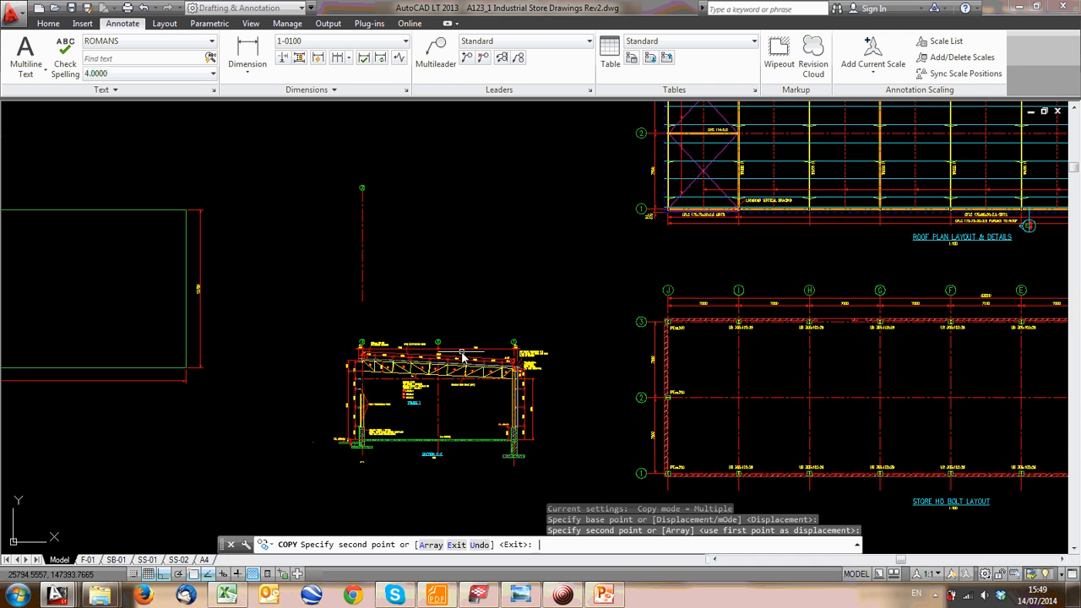
{"action": "key", "text": "Escape"}
Check the layer of the 460x460 plinth's inner vertical edge at grid 3 in Section E-E
{"action": "scroll", "coordinate": [355, 426], "scroll_direction": "up", "scroll_amount": 6}
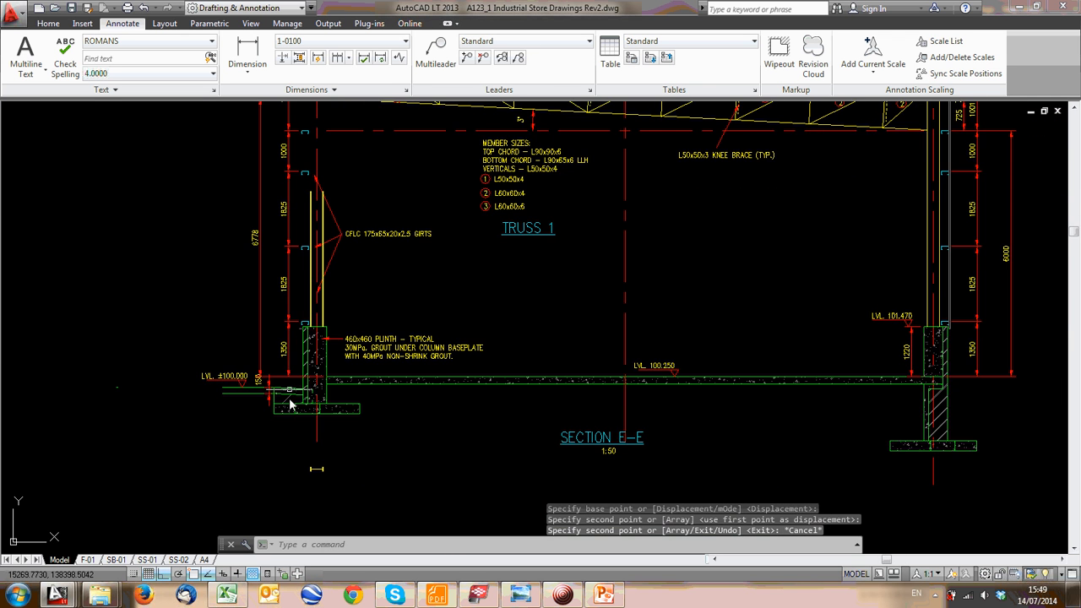
{"action": "scroll", "coordinate": [290, 396], "scroll_direction": "up", "scroll_amount": 4}
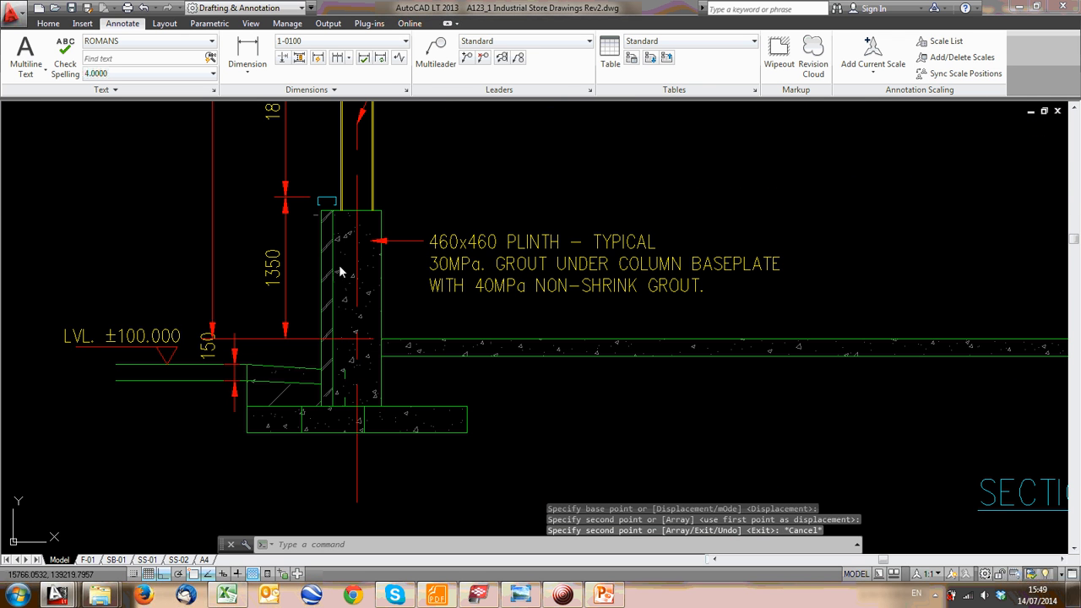
{"action": "left_click", "coordinate": [380, 218]}
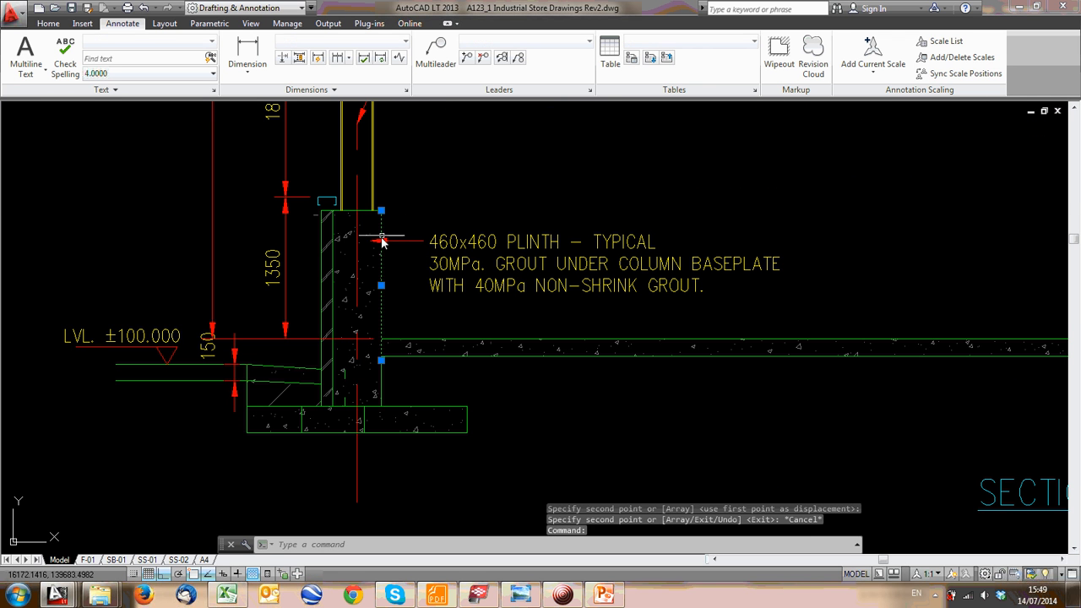
{"action": "left_click", "coordinate": [58, 24]}
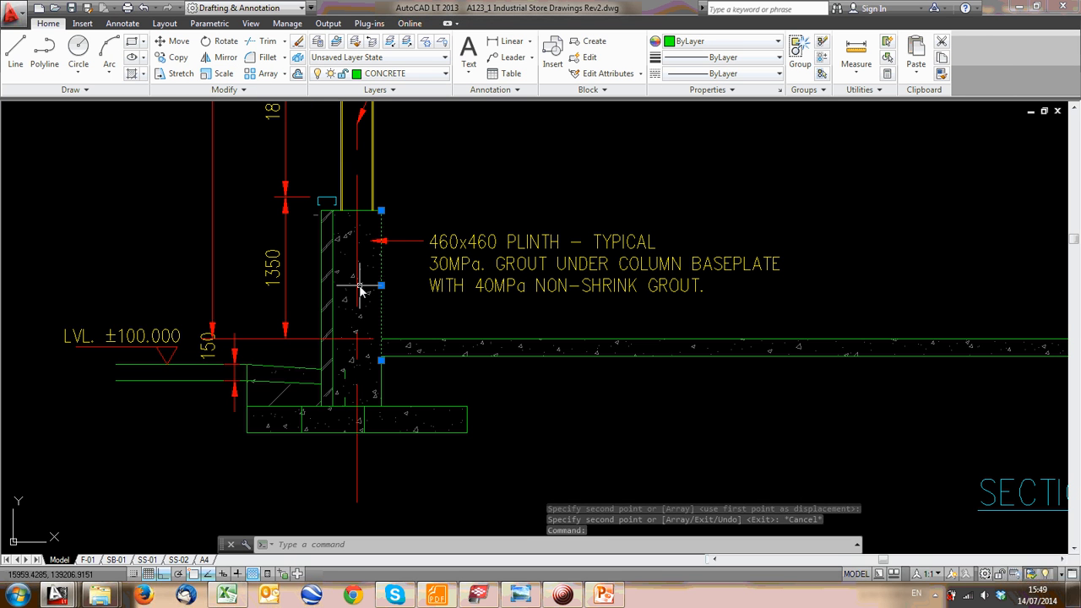
{"action": "key", "text": "Escape"}
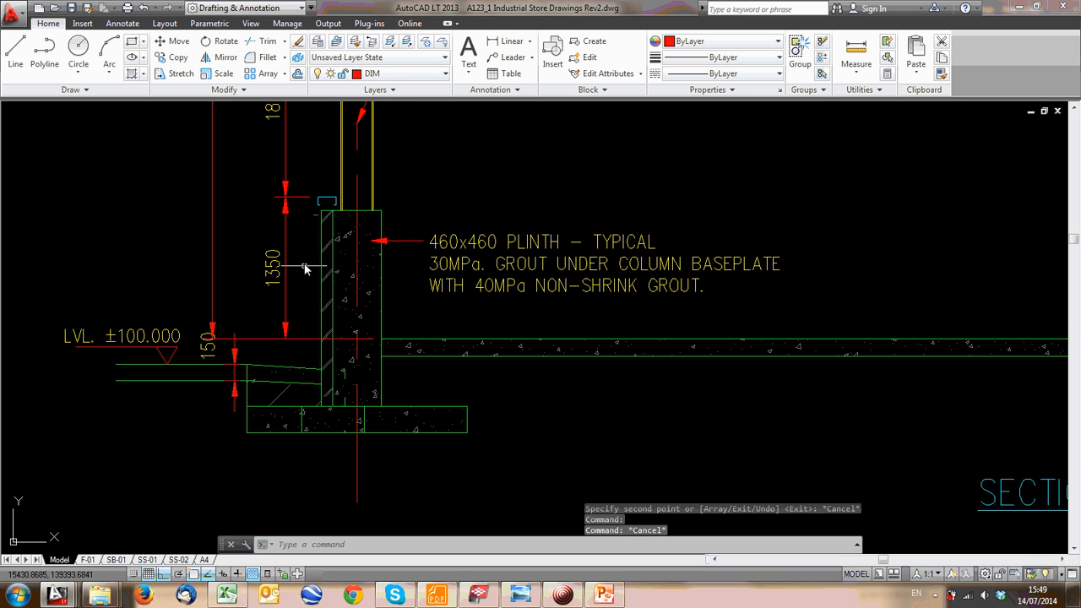
Draw a horizontal line on the DIM layer crossing the copied grid line 3 above Section E-E
{"action": "scroll", "coordinate": [349, 275], "scroll_direction": "down", "scroll_amount": 5}
{"action": "scroll", "coordinate": [320, 351], "scroll_direction": "up", "scroll_amount": 6}
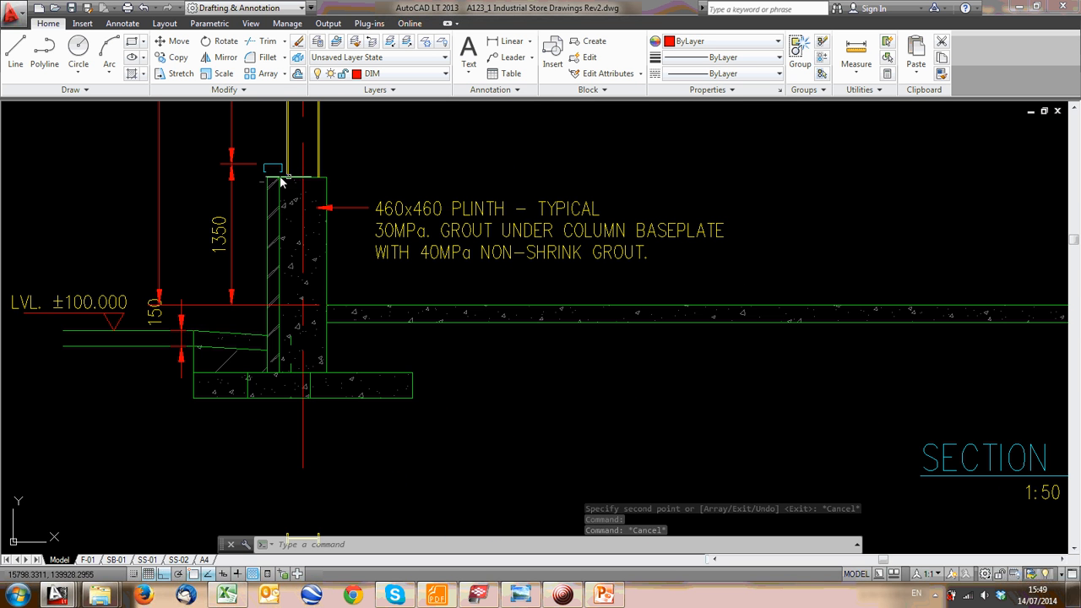
{"action": "scroll", "coordinate": [321, 241], "scroll_direction": "down", "scroll_amount": 5}
{"action": "mouse_move", "coordinate": [331, 230]}
{"action": "middle_mouse_down"}
{"action": "mouse_move", "coordinate": [288, 252]}
{"action": "mouse_move", "coordinate": [308, 376]}
{"action": "middle_mouse_up"}
{"action": "middle_click_drag", "start_coordinate": [312, 204], "coordinate": [317, 278]}
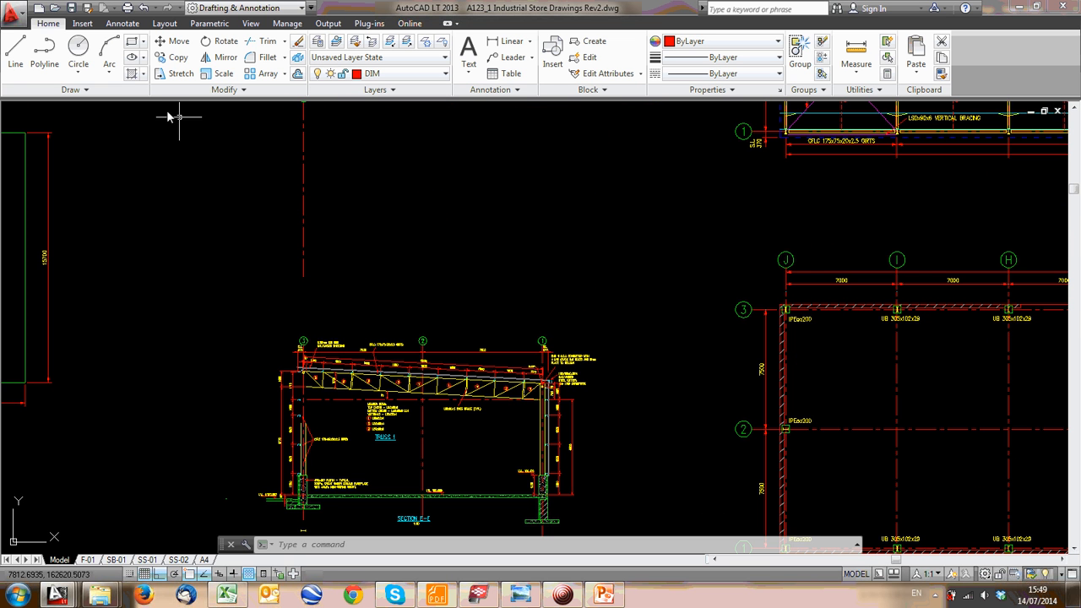
{"action": "left_click", "coordinate": [15, 51]}
{"action": "left_click", "coordinate": [285, 225]}
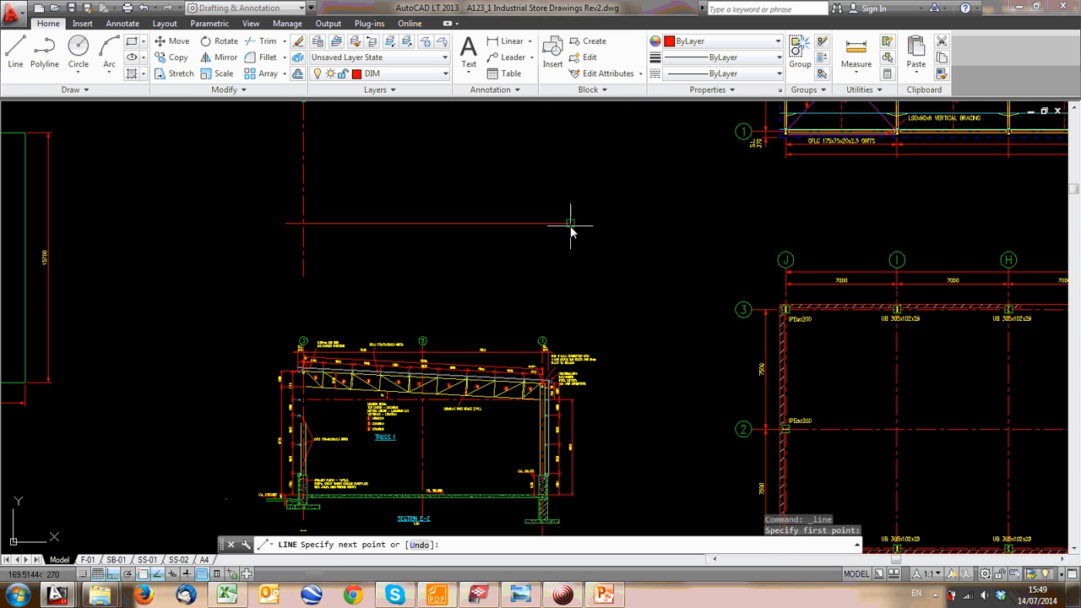
{"action": "left_click", "coordinate": [568, 226]}
{"action": "key", "text": "Escape"}
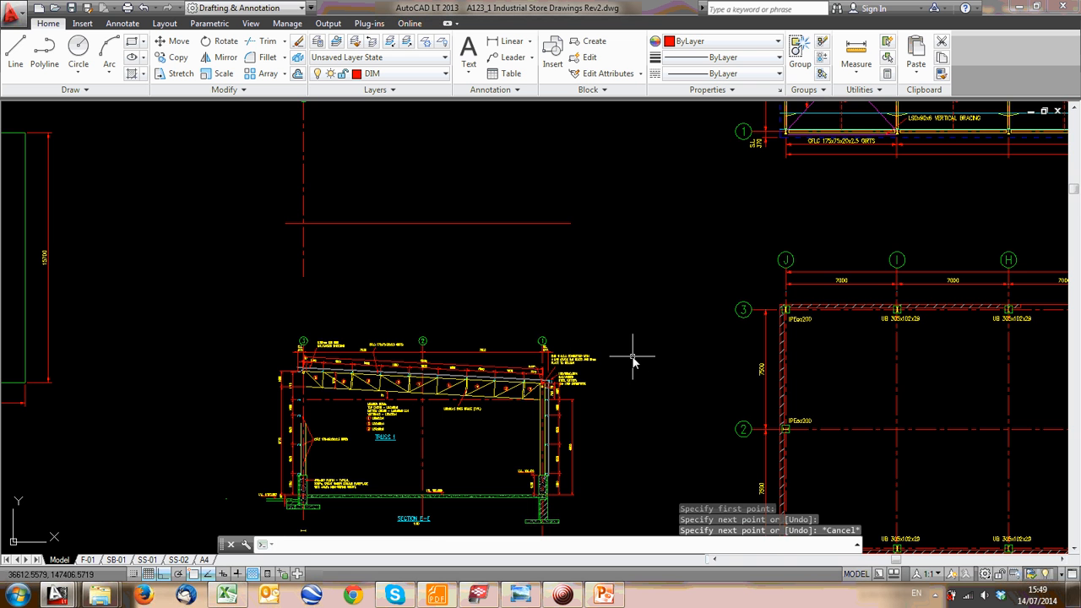
Examine the plinth, adjoining wall and footing at grid 3 in Section E-E
{"action": "scroll", "coordinate": [308, 503], "scroll_direction": "up", "scroll_amount": 5}
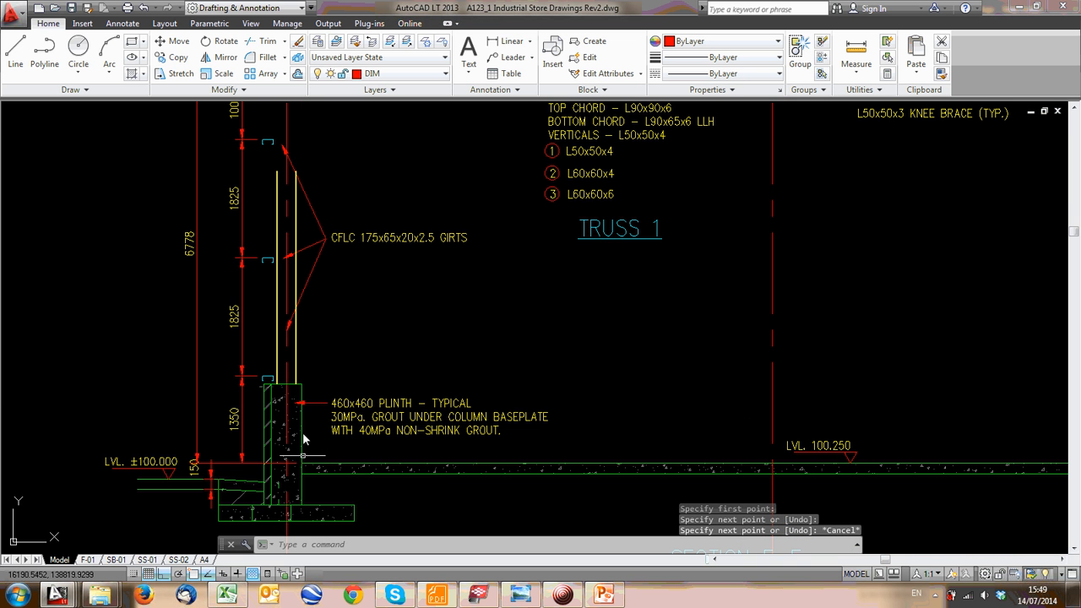
{"action": "middle_click_drag", "start_coordinate": [300, 421], "coordinate": [247, 331]}
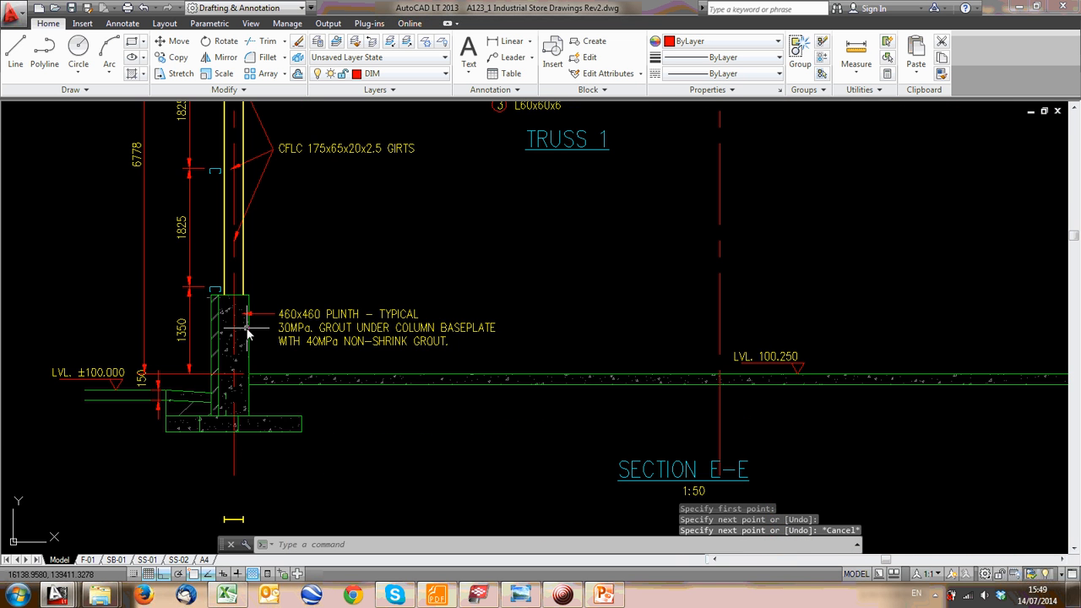
{"action": "scroll", "coordinate": [266, 353], "scroll_direction": "down", "scroll_amount": 4}
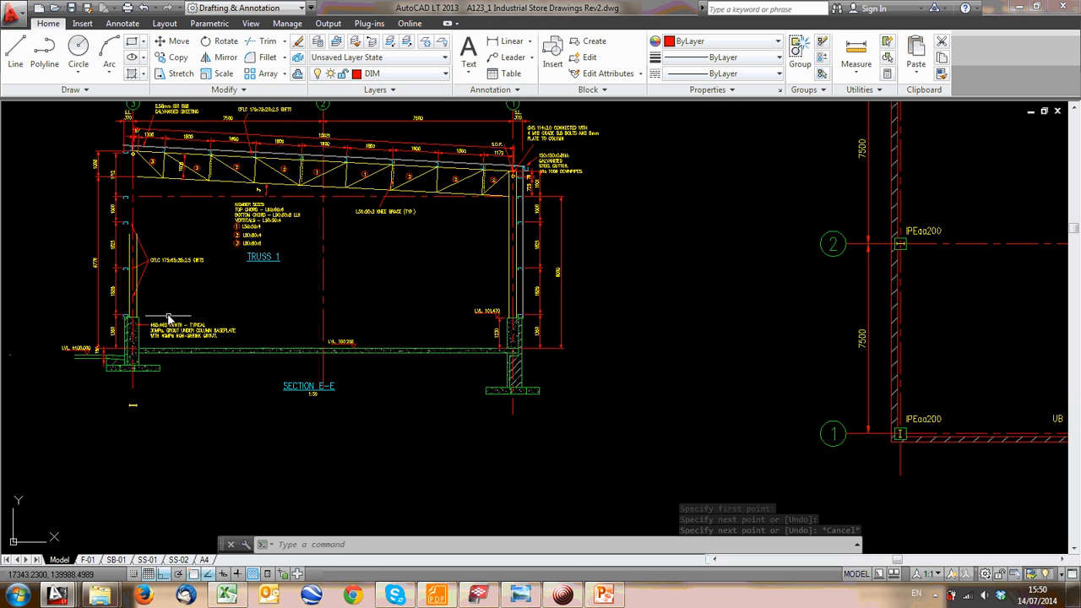
{"action": "scroll", "coordinate": [169, 316], "scroll_direction": "up", "scroll_amount": 5}
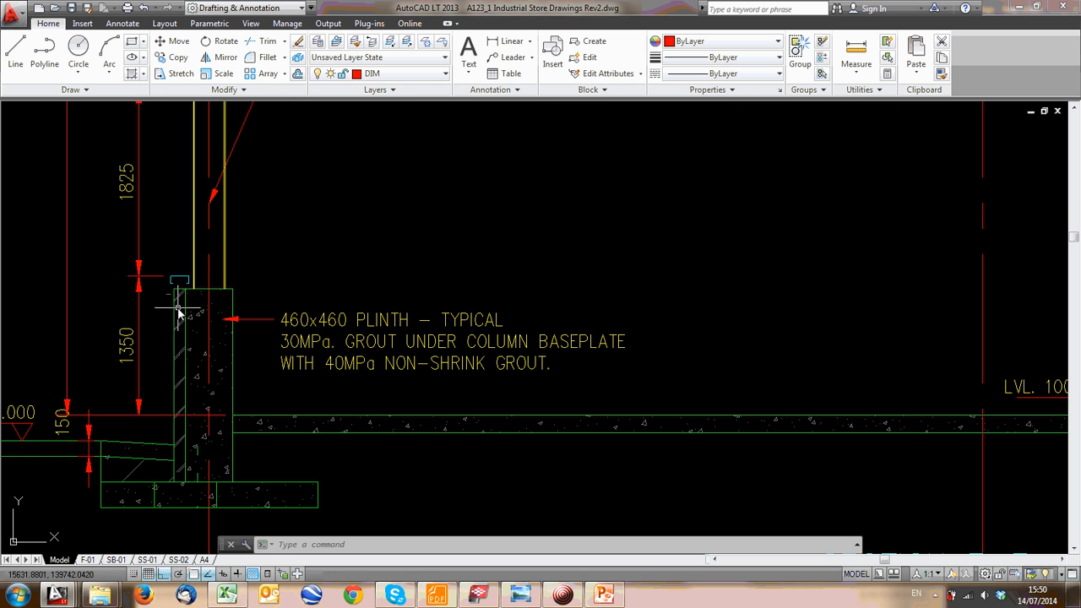
{"action": "mouse_move", "coordinate": [181, 340]}
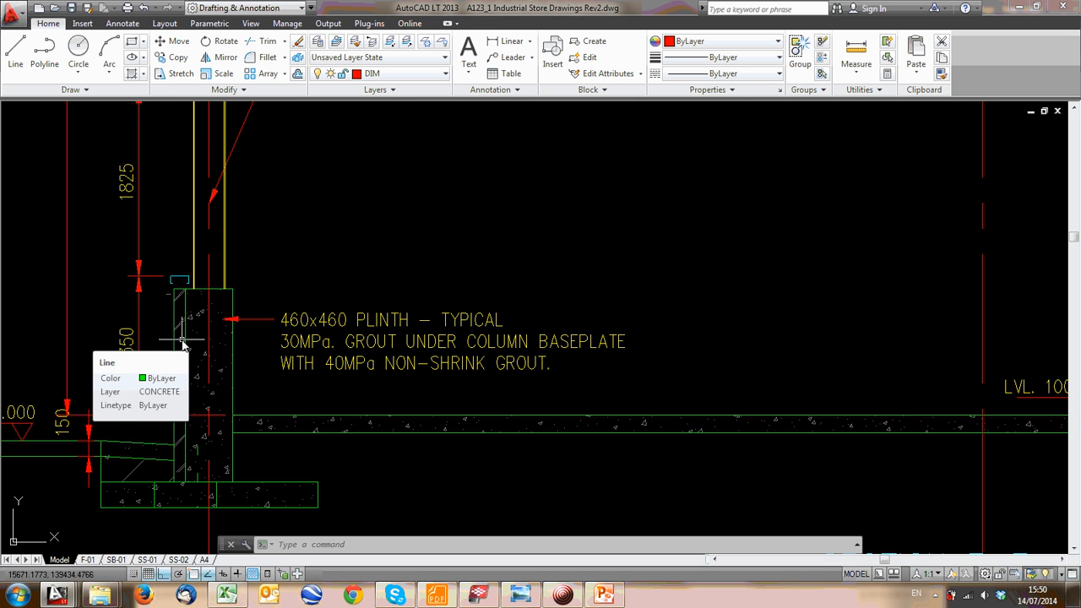
Examine the plinth at grid 1 in Section E-E, including its wall, floor slab junction, levels and height dimensions
{"action": "scroll", "coordinate": [477, 261], "scroll_direction": "down", "scroll_amount": 5}
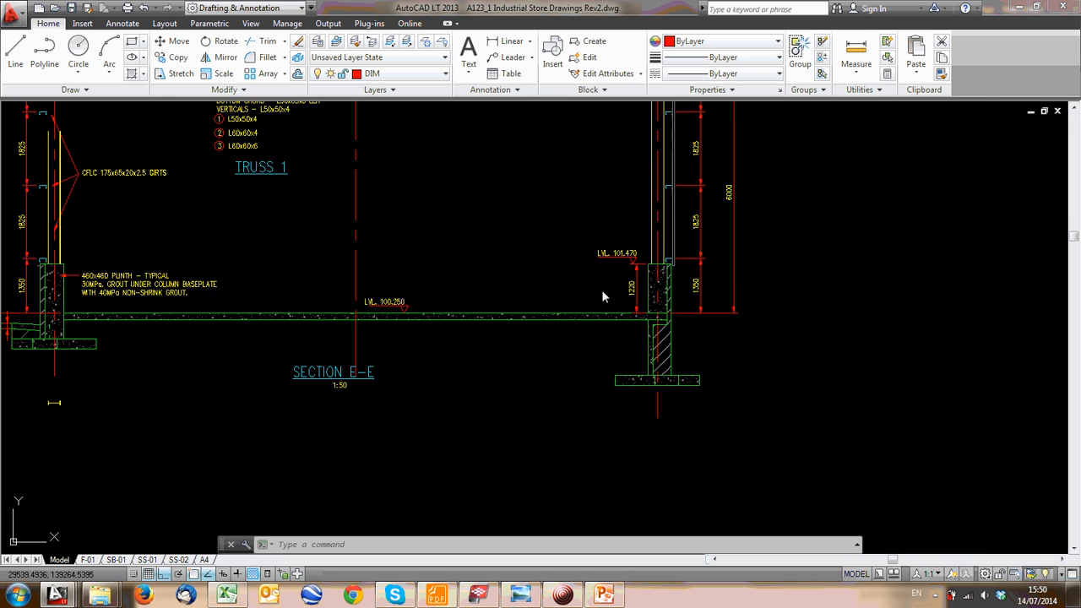
{"action": "scroll", "coordinate": [654, 242], "scroll_direction": "up", "scroll_amount": 5}
{"action": "middle_click_drag", "start_coordinate": [696, 270], "coordinate": [565, 270]}
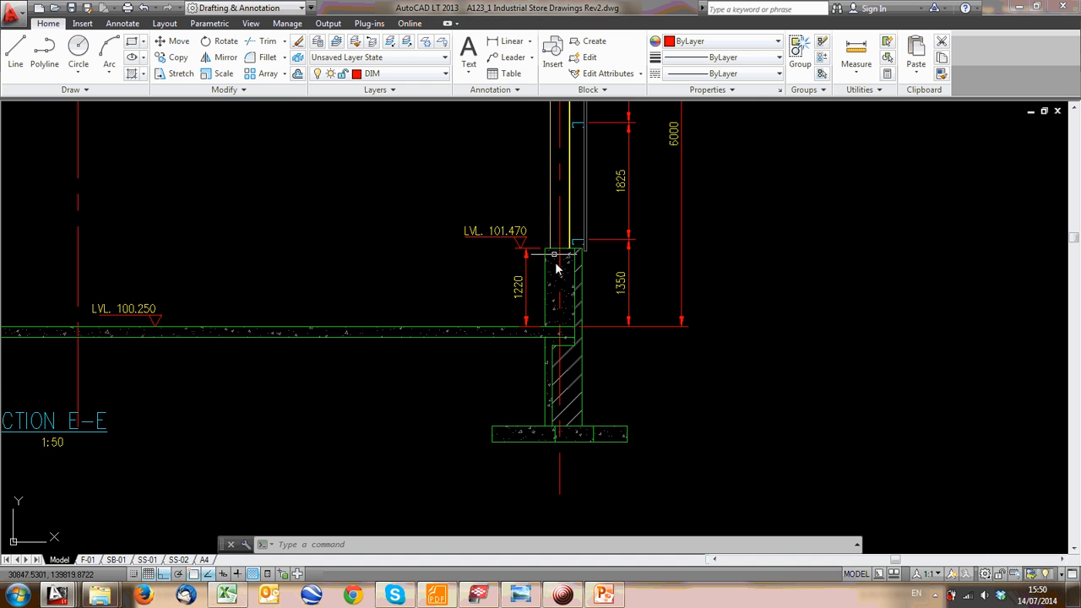
{"action": "scroll", "coordinate": [540, 212], "scroll_direction": "up", "scroll_amount": 2}
{"action": "scroll", "coordinate": [422, 280], "scroll_direction": "up", "scroll_amount": 1}
{"action": "scroll", "coordinate": [429, 289], "scroll_direction": "up", "scroll_amount": 4}
{"action": "scroll", "coordinate": [429, 325], "scroll_direction": "down", "scroll_amount": 3}
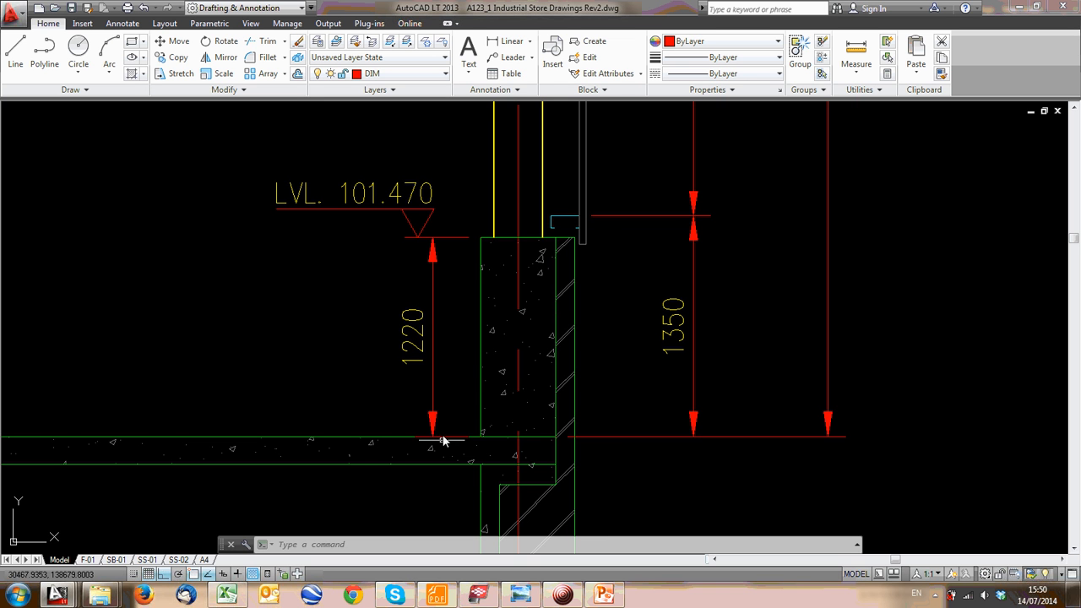
{"action": "mouse_move", "coordinate": [427, 350]}
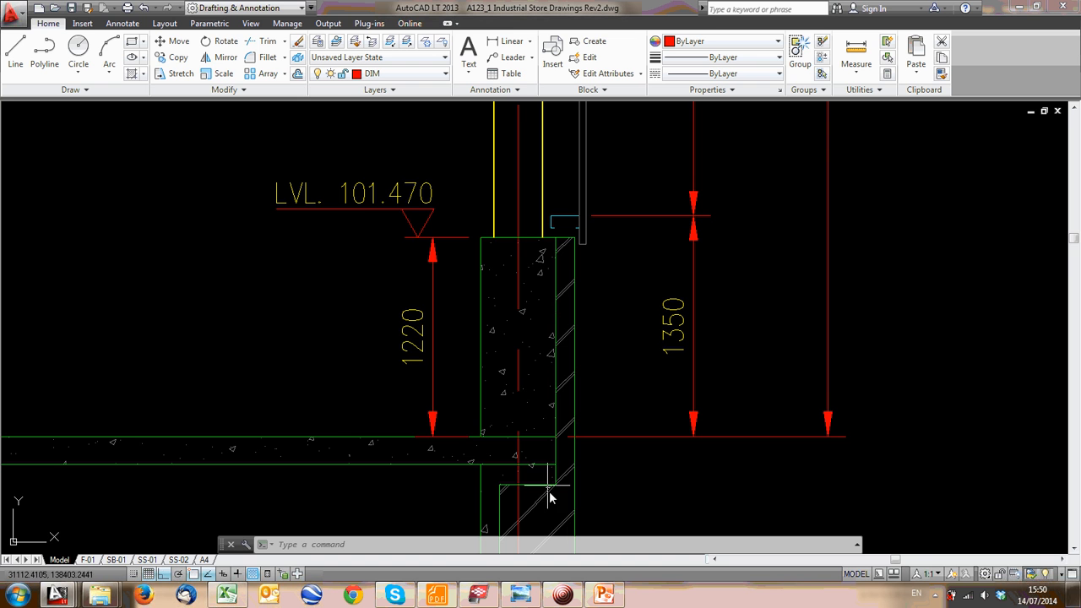
Switch to Windows Photo Viewer and bring up the site photo 20130522_130218.jpg
{"action": "left_click", "coordinate": [520, 594]}
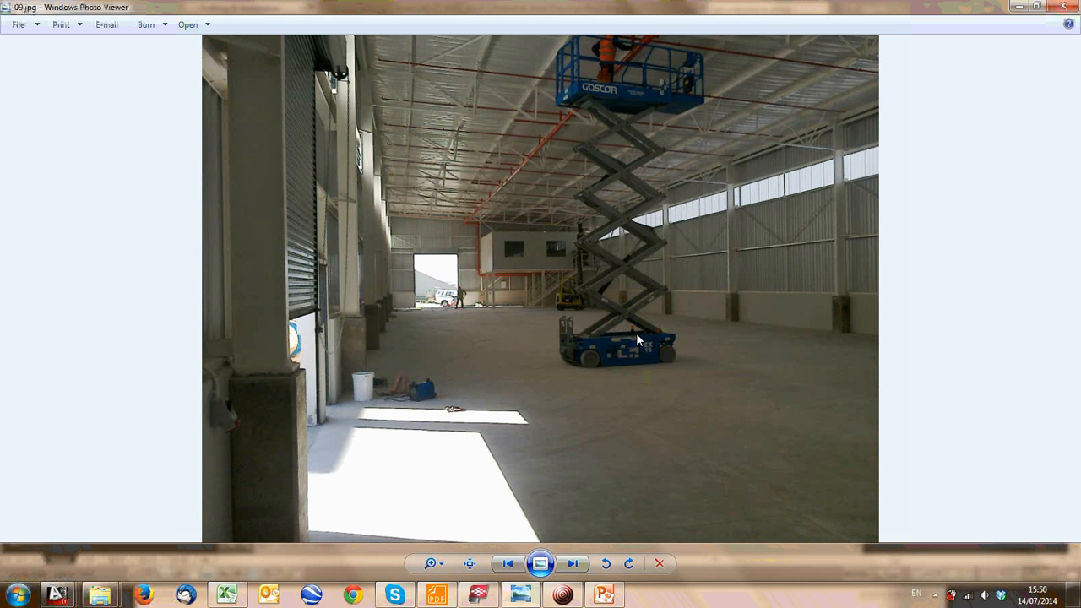
{"action": "key", "text": "Right"}
{"action": "key", "text": "Right"}
{"action": "key", "text": "Right"}
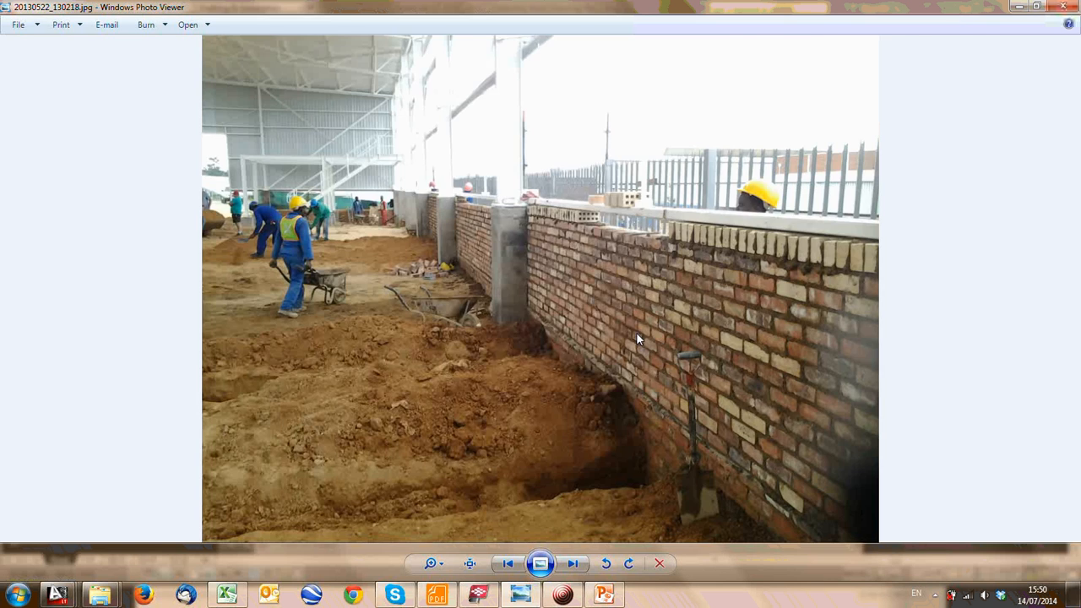
Examine the brick wall, concrete plinth and lowest girt close up in the site photo
{"action": "scroll", "coordinate": [635, 332], "scroll_direction": "up", "scroll_amount": 5}
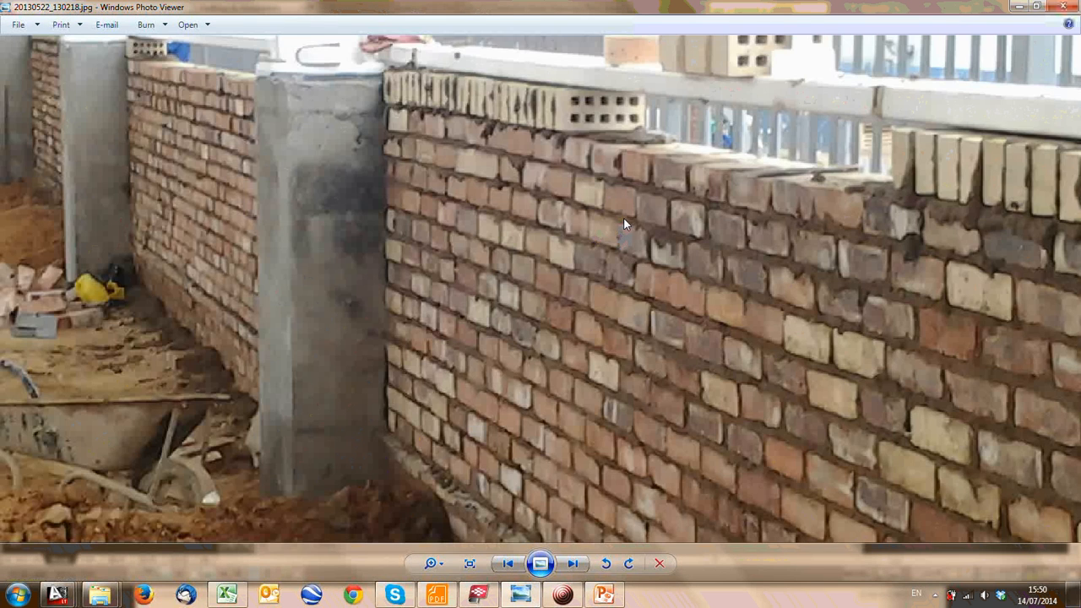
{"action": "left_click_drag", "start_coordinate": [624, 220], "coordinate": [470, 240]}
{"action": "scroll", "coordinate": [543, 228], "scroll_direction": "down", "scroll_amount": 2}
{"action": "scroll", "coordinate": [453, 214], "scroll_direction": "up", "scroll_amount": 1}
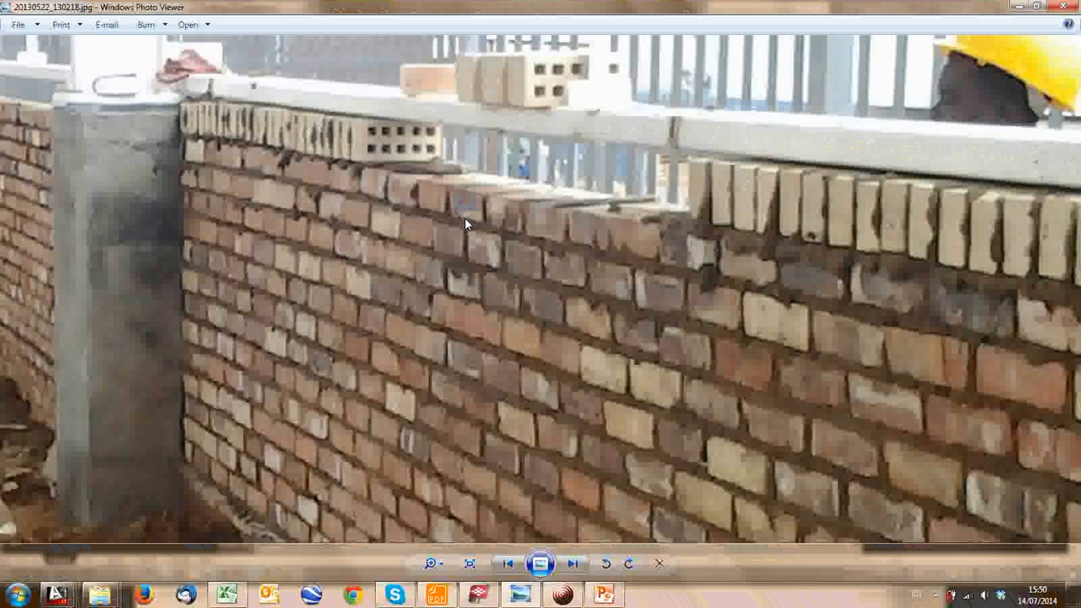
{"action": "scroll", "coordinate": [460, 217], "scroll_direction": "down", "scroll_amount": 1}
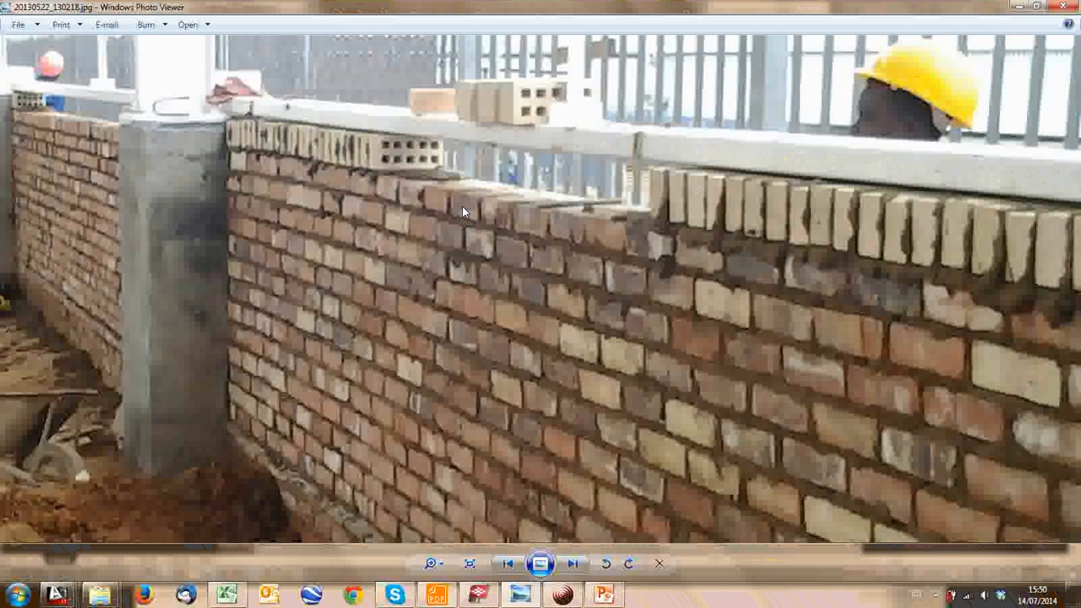
{"action": "scroll", "coordinate": [467, 210], "scroll_direction": "down", "scroll_amount": 1}
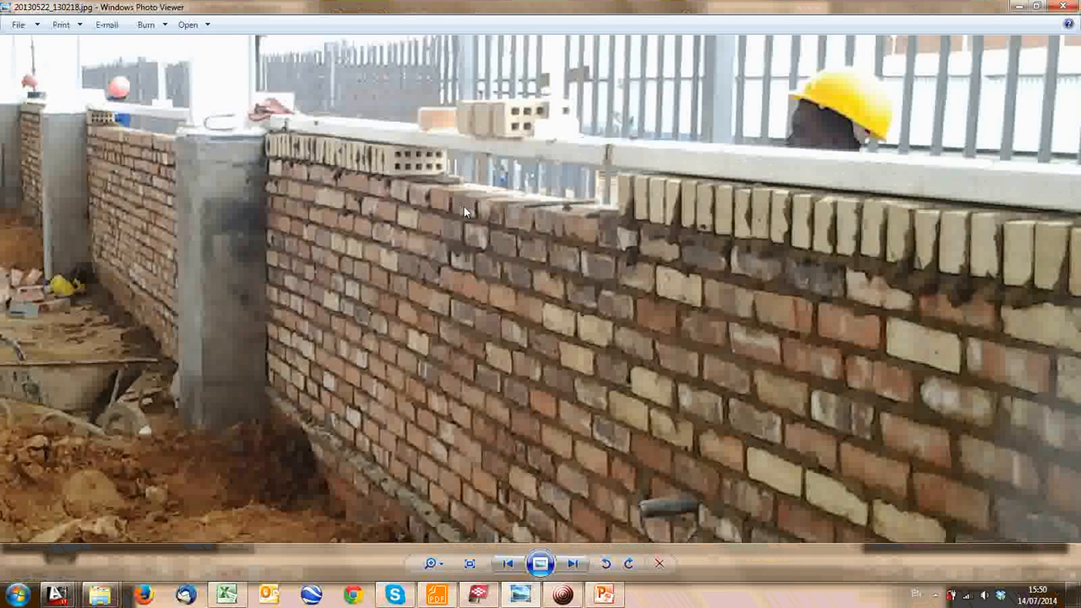
Examine the top of the brick wall beside the concrete plinth, including the upright brick course beneath the girt, in the site photo
{"action": "scroll", "coordinate": [463, 206], "scroll_direction": "down", "scroll_amount": 1}
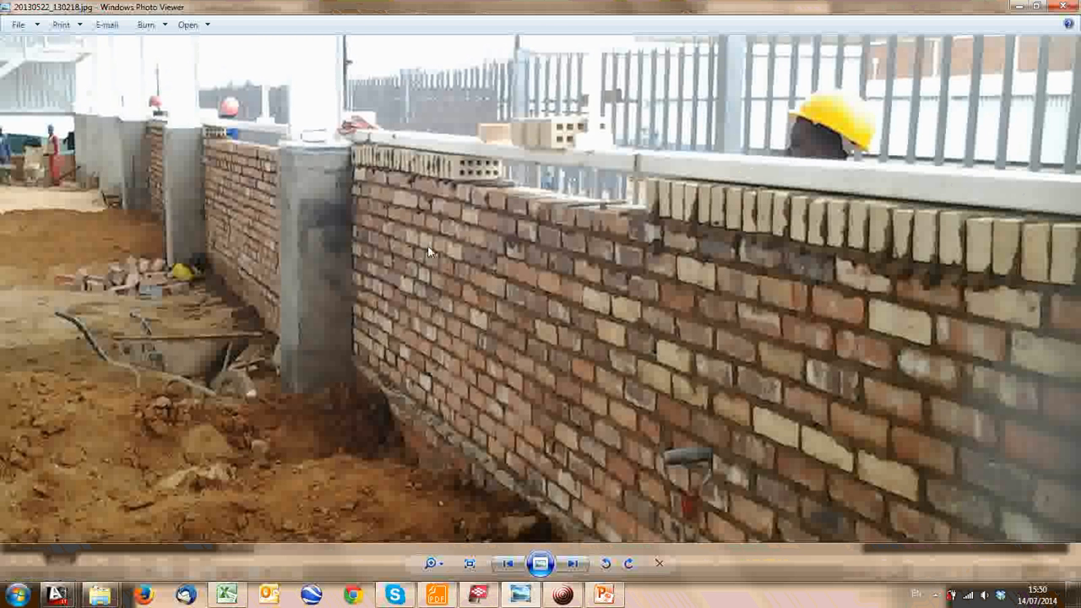
{"action": "scroll", "coordinate": [595, 198], "scroll_direction": "down", "scroll_amount": 2}
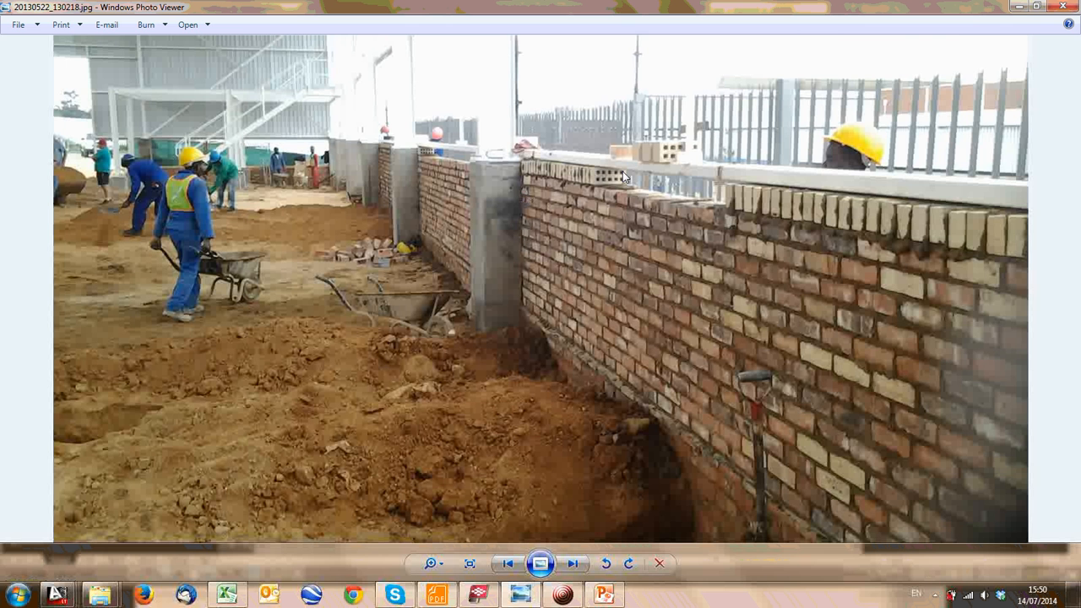
{"action": "scroll", "coordinate": [621, 174], "scroll_direction": "up", "scroll_amount": 3}
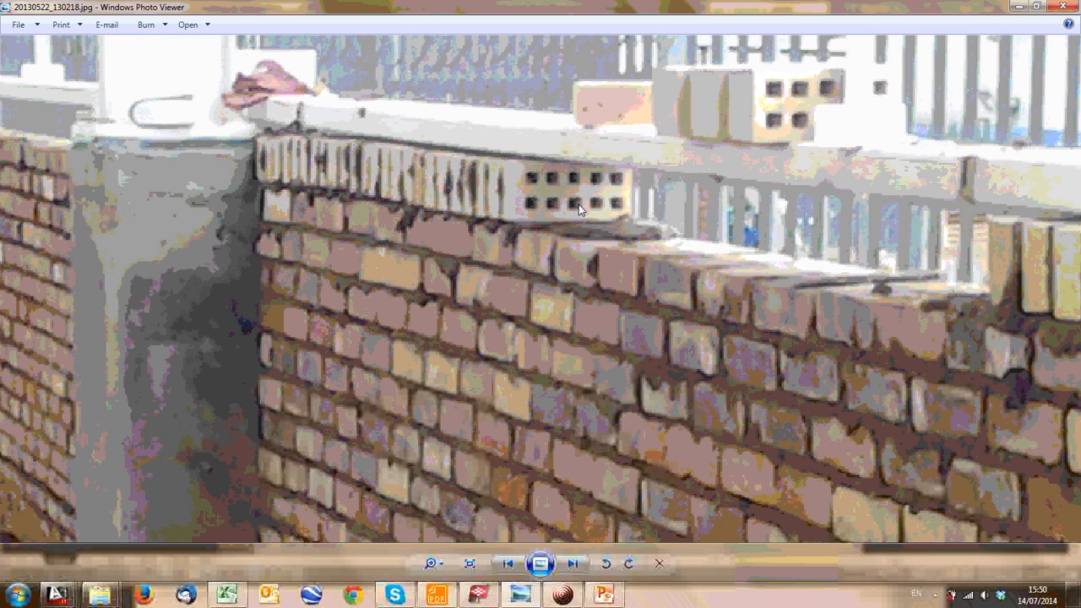
{"action": "scroll", "coordinate": [571, 169], "scroll_direction": "up", "scroll_amount": 1}
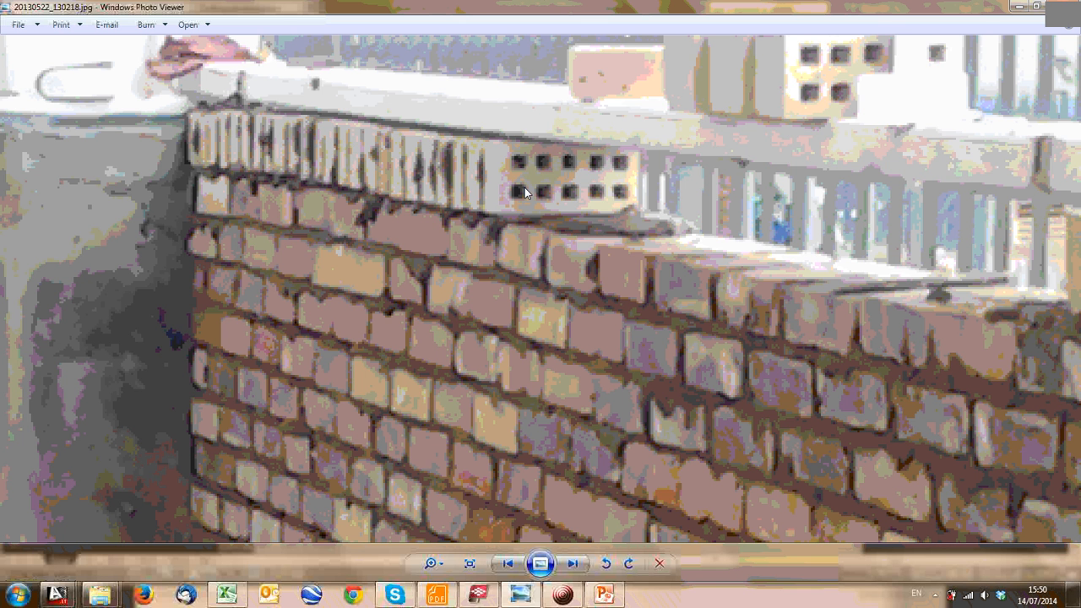
{"action": "scroll", "coordinate": [717, 247], "scroll_direction": "down", "scroll_amount": 1}
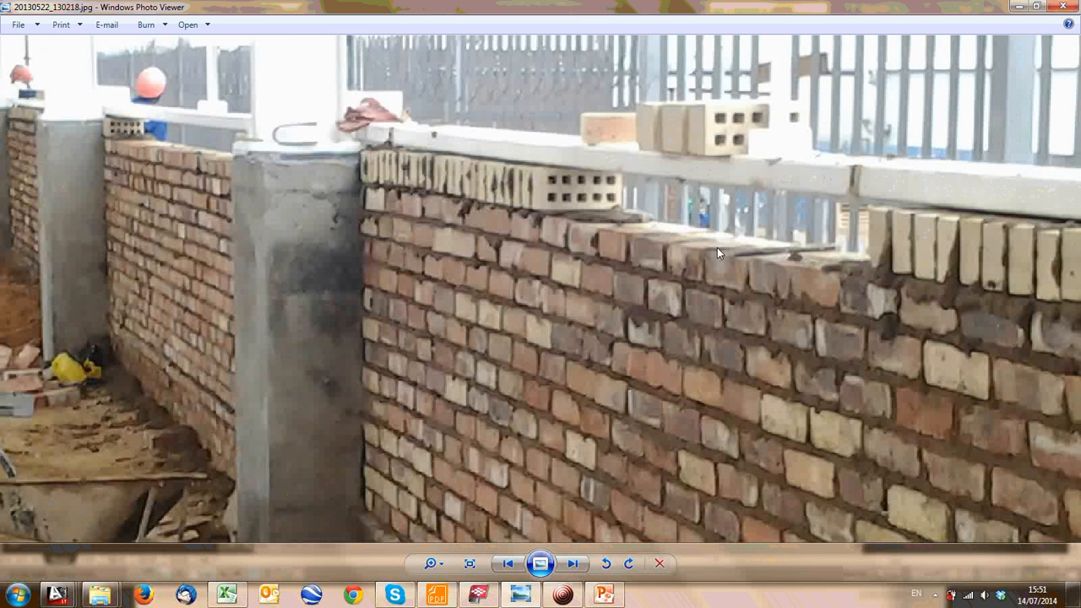
{"action": "scroll", "coordinate": [642, 240], "scroll_direction": "down", "scroll_amount": 1}
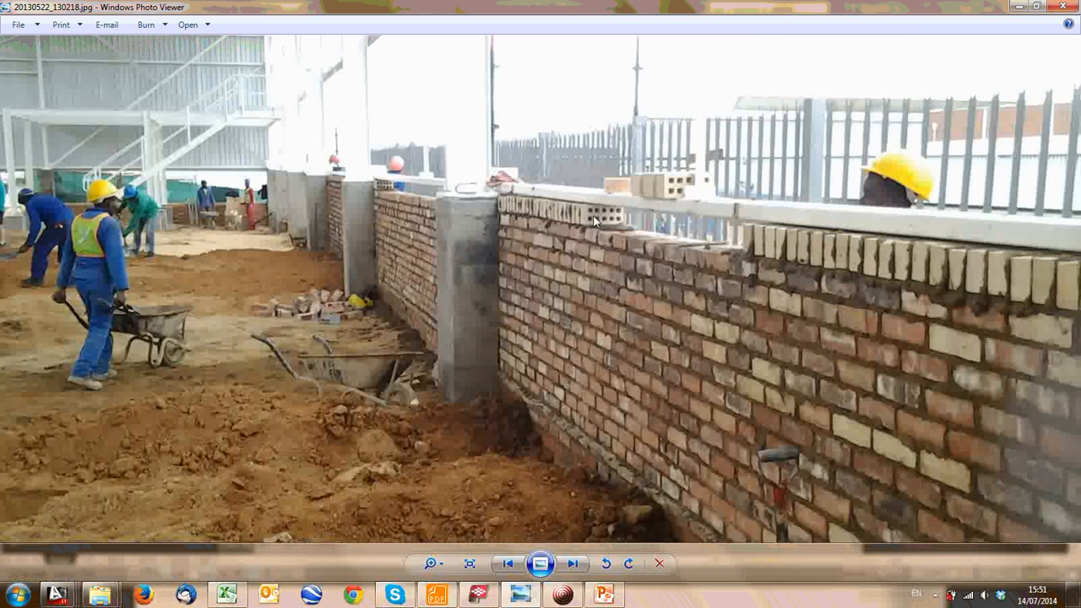
{"action": "scroll", "coordinate": [594, 453], "scroll_direction": "up", "scroll_amount": 1}
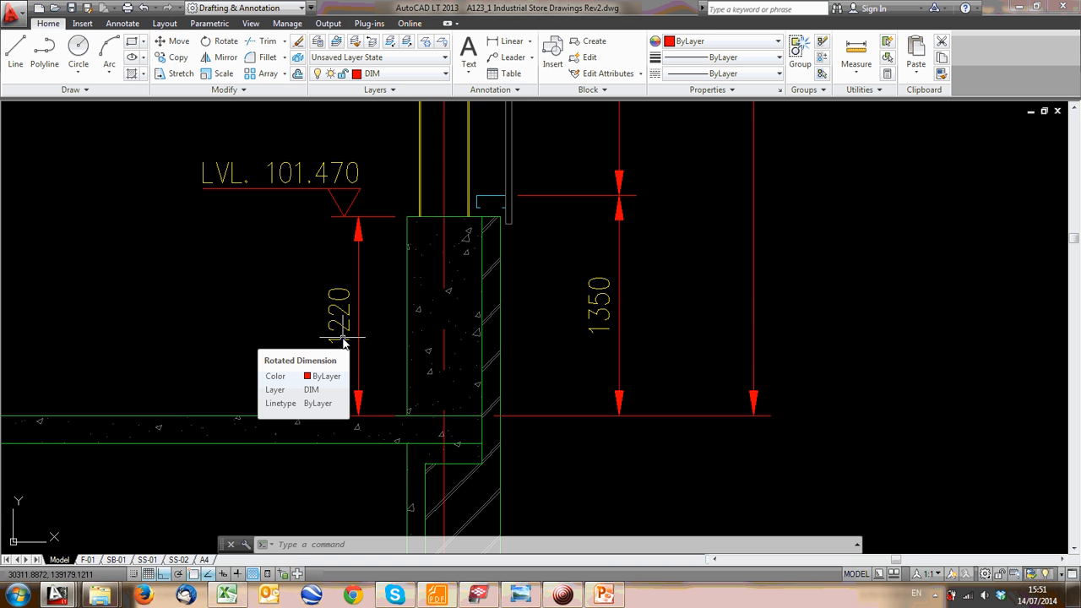
Return to AutoCAD and try drawing a line 1220 mm up from the horizontal level line, continuing across grid 3, and erase both segments
{"action": "key", "text": "Escape"}
{"action": "scroll", "coordinate": [343, 338], "scroll_direction": "down", "scroll_amount": 10}
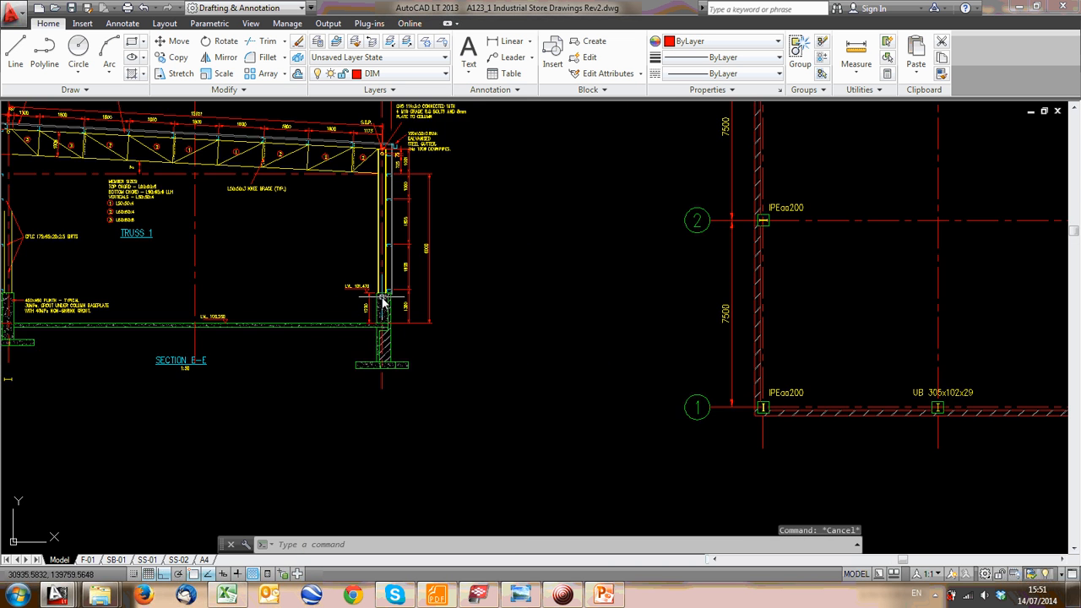
{"action": "scroll", "coordinate": [405, 220], "scroll_direction": "up", "scroll_amount": 4}
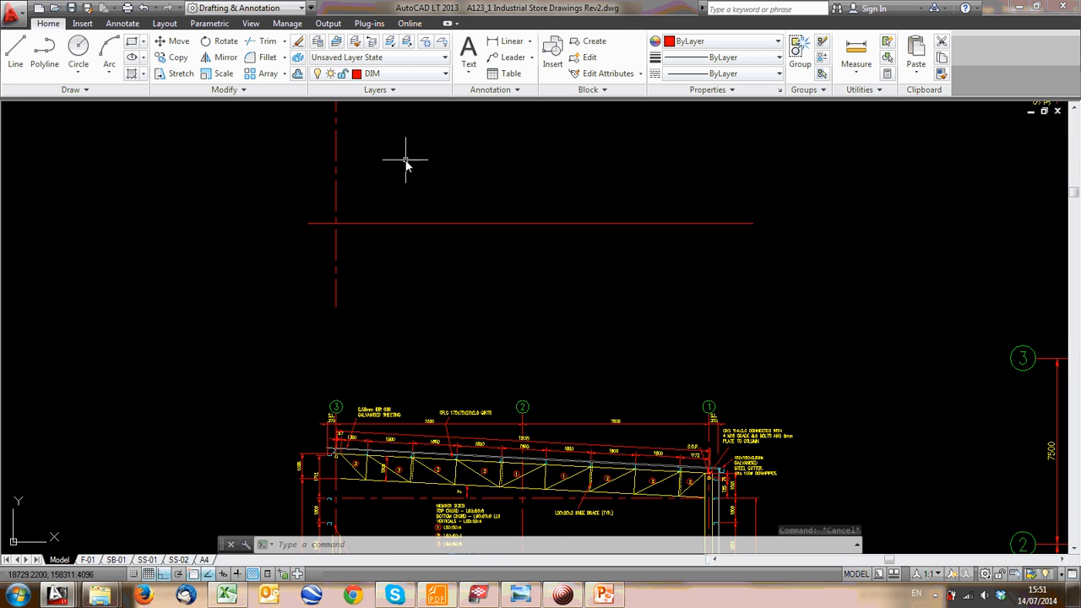
{"action": "middle_click_drag", "start_coordinate": [399, 160], "coordinate": [385, 172]}
{"action": "middle_click_drag", "start_coordinate": [336, 234], "coordinate": [335, 306]}
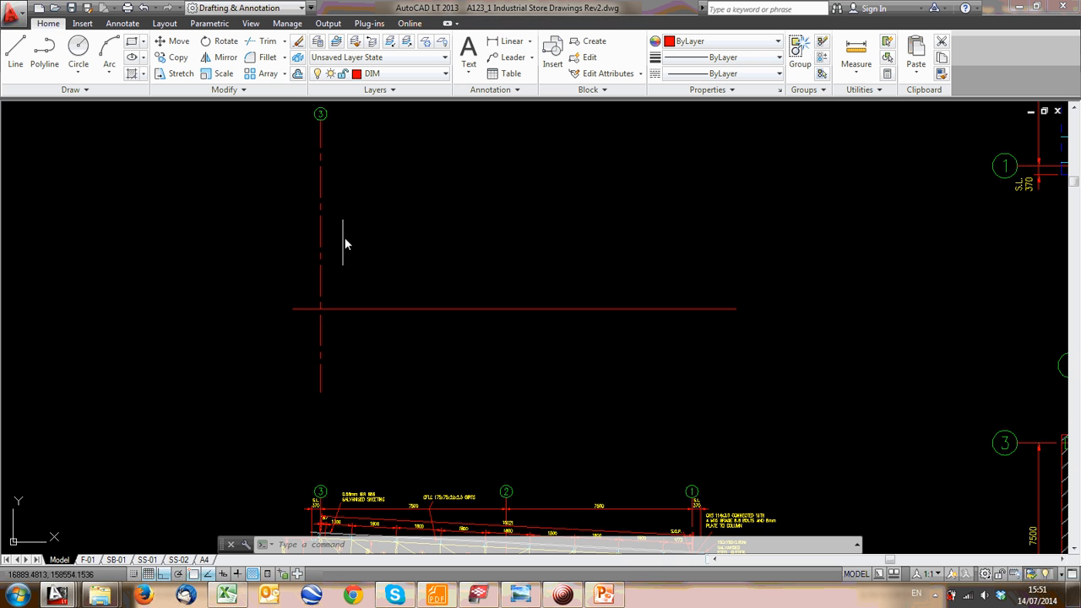
{"action": "scroll", "coordinate": [436, 335], "scroll_direction": "down", "scroll_amount": 3}
{"action": "scroll", "coordinate": [470, 442], "scroll_direction": "up", "scroll_amount": 5}
{"action": "scroll", "coordinate": [470, 441], "scroll_direction": "down", "scroll_amount": 5}
{"action": "scroll", "coordinate": [303, 309], "scroll_direction": "up", "scroll_amount": 1}
{"action": "scroll", "coordinate": [301, 282], "scroll_direction": "up", "scroll_amount": 2}
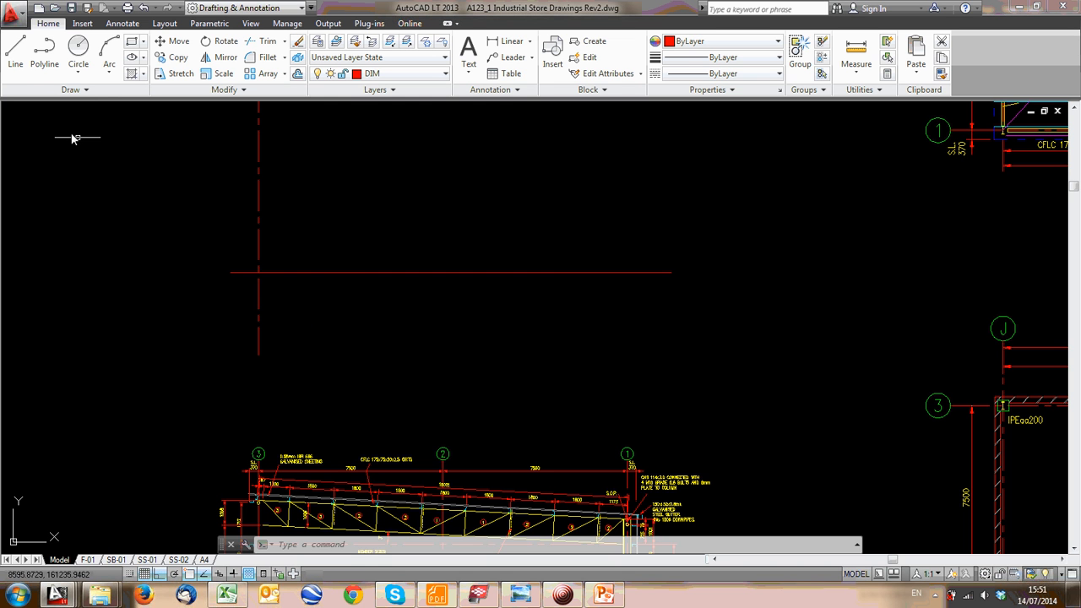
{"action": "left_click", "coordinate": [16, 52]}
{"action": "left_click", "coordinate": [318, 273]}
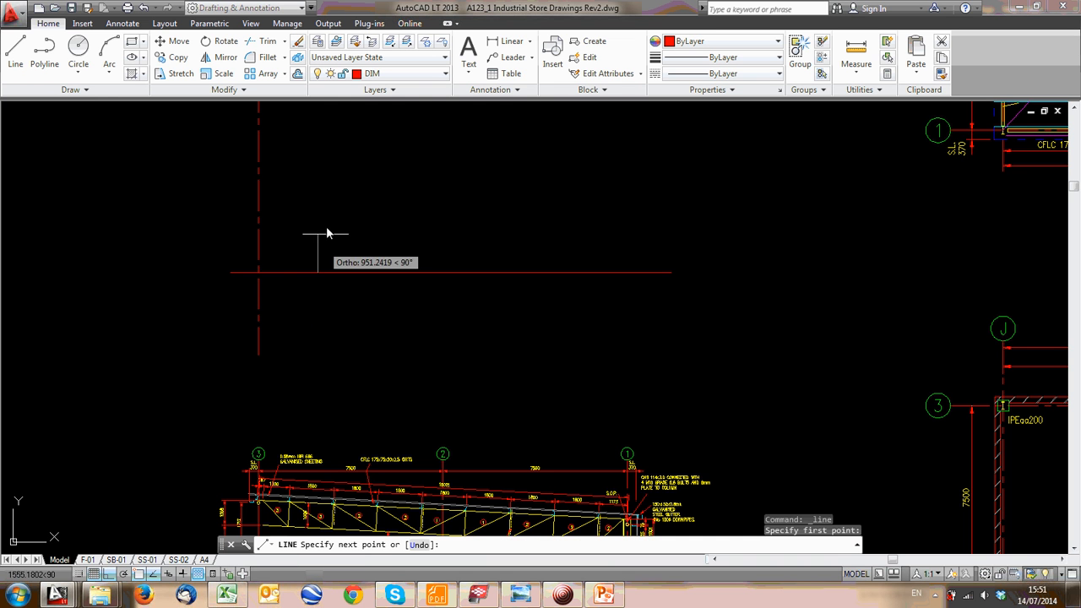
{"action": "type", "text": "1220"}
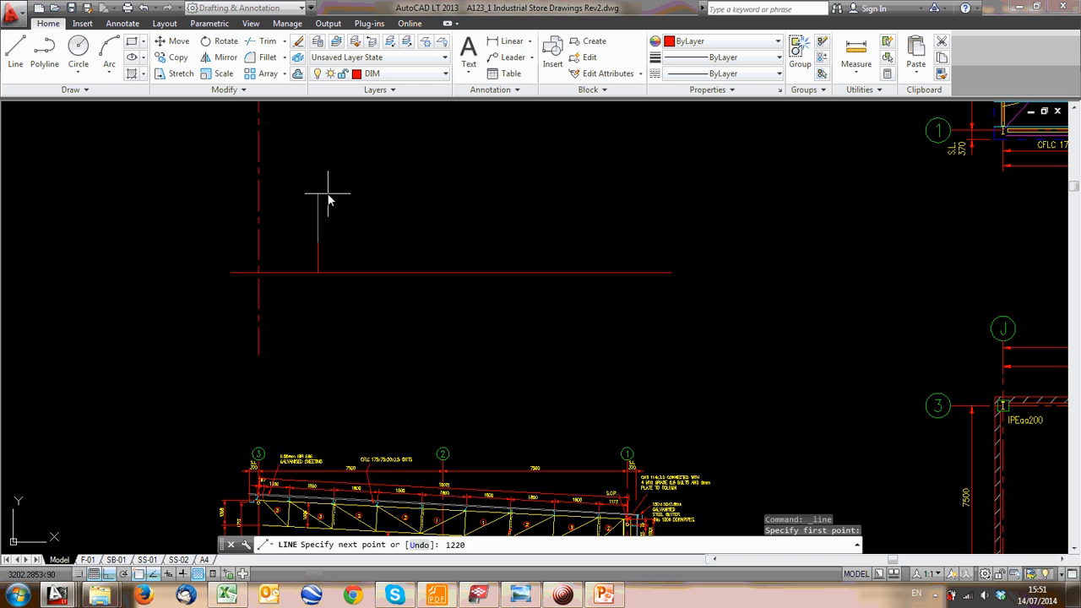
{"action": "key", "text": "Return"}
{"action": "left_click", "coordinate": [200, 229]}
{"action": "key", "text": "Escape"}
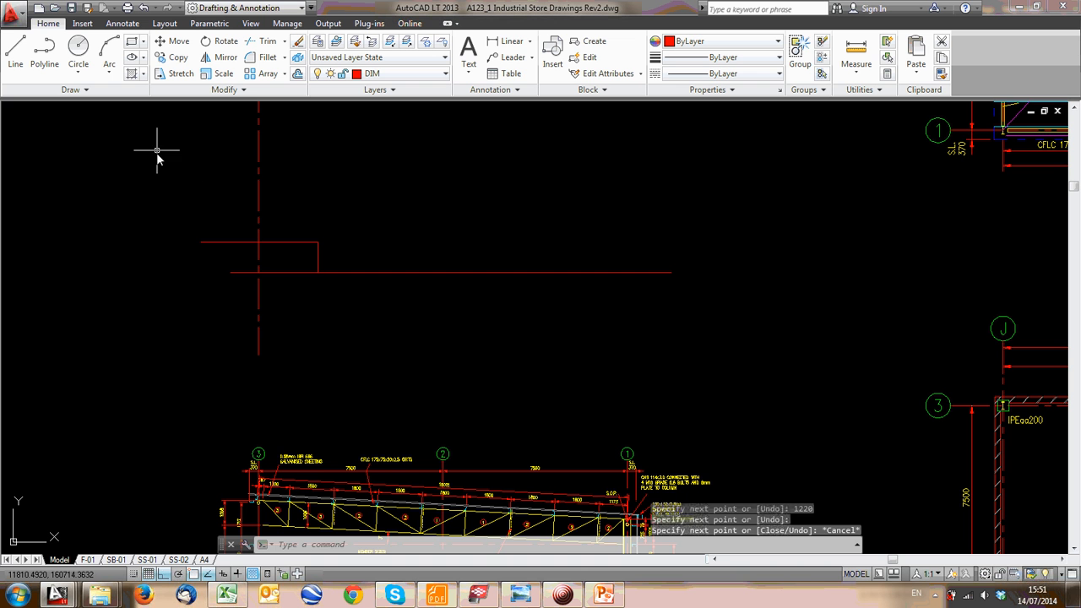
{"action": "left_click_drag", "start_coordinate": [326, 256], "coordinate": [311, 208]}
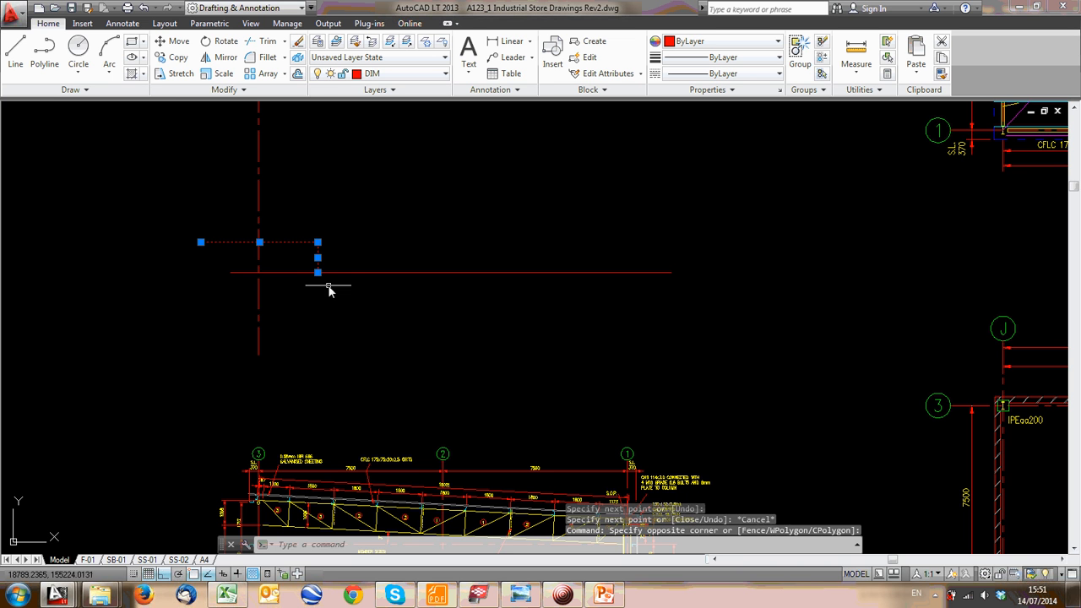
{"action": "key", "text": "Delete"}
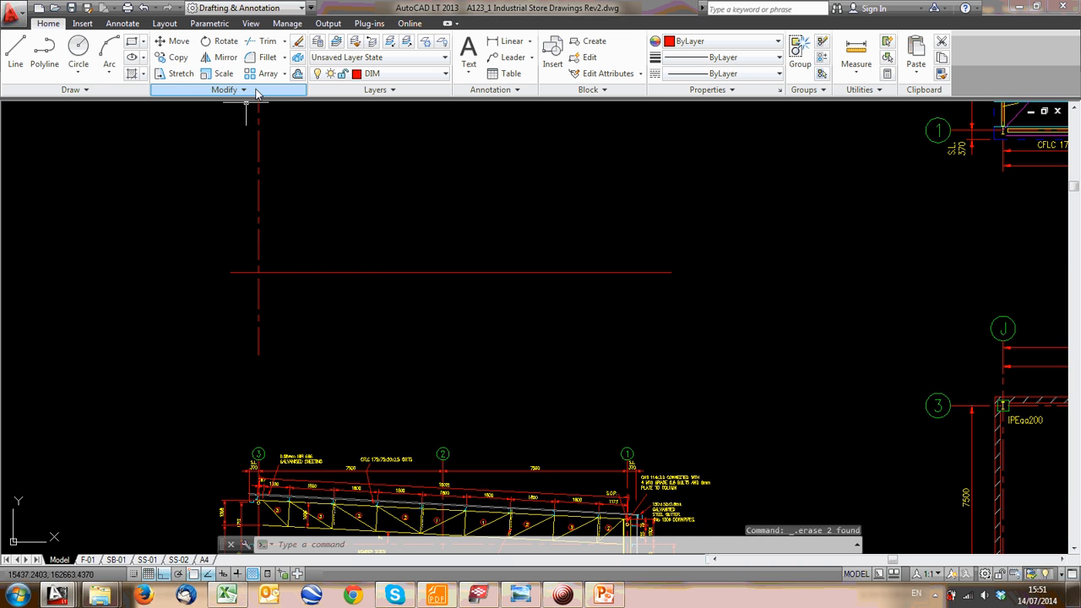
Offset the horizontal level line at grid 3 upward by 1220 mm
{"action": "left_click", "coordinate": [298, 74]}
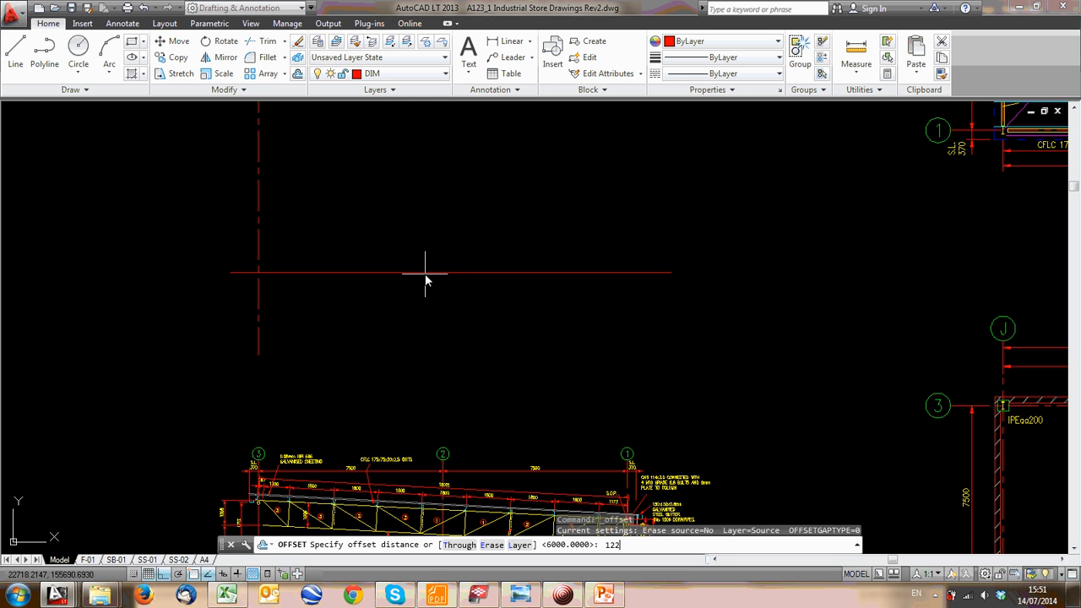
{"action": "key", "text": "Return"}
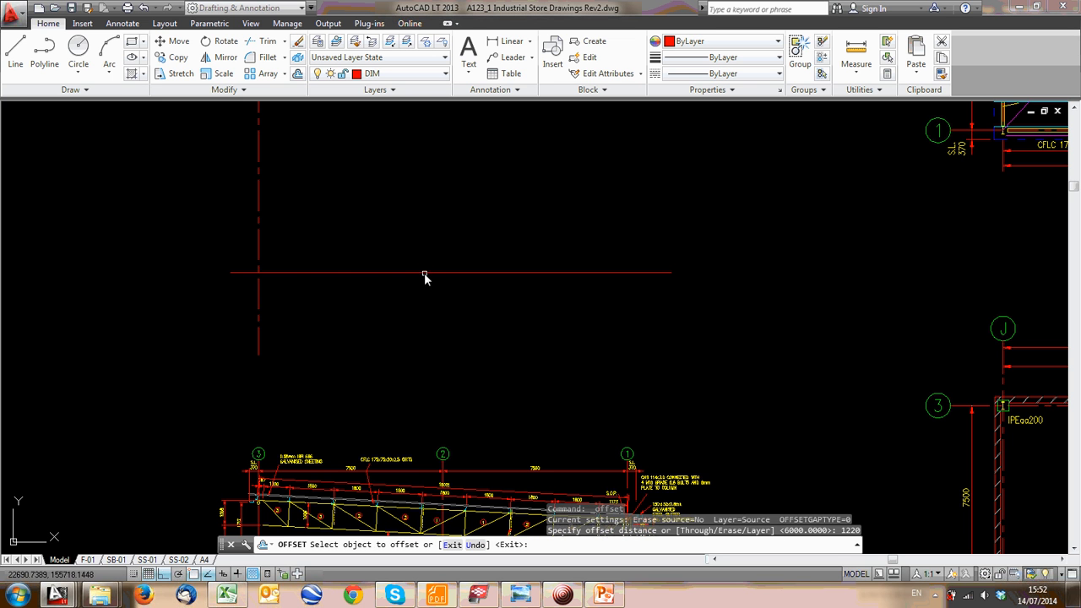
{"action": "left_click", "coordinate": [424, 273]}
{"action": "left_click", "coordinate": [414, 205]}
{"action": "scroll", "coordinate": [234, 284], "scroll_direction": "up", "scroll_amount": 2}
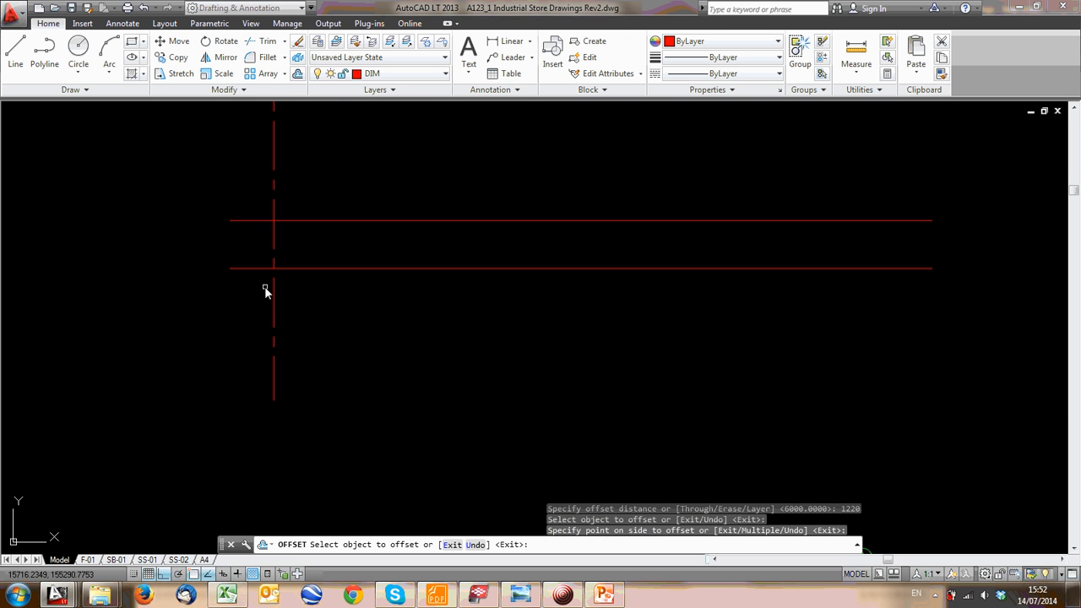
{"action": "key", "text": "Escape"}
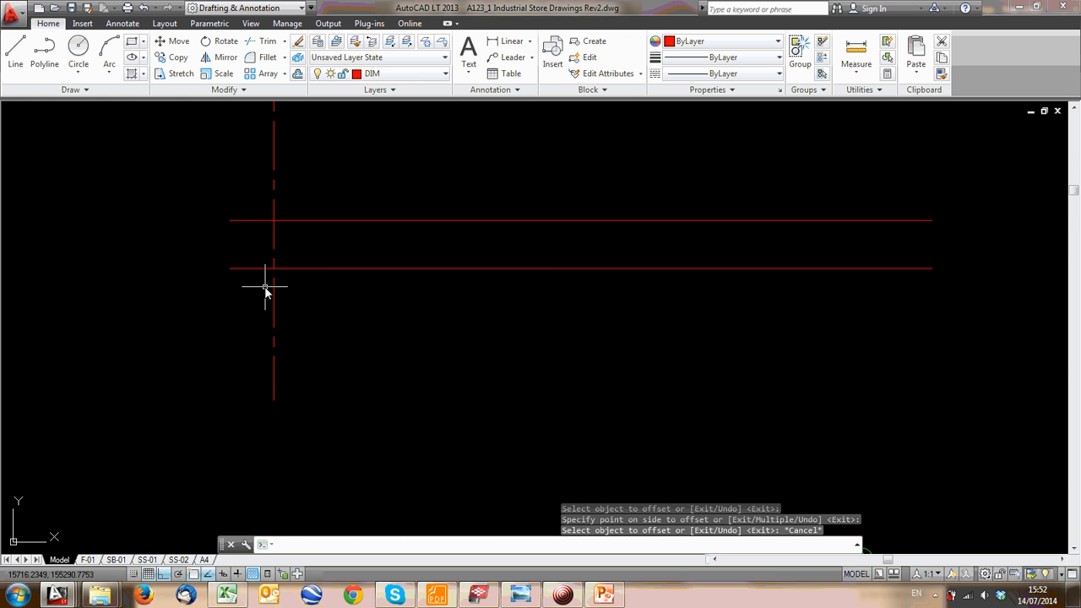
Try offsetting the lowest girt at grid 3 in Section E-E outward by 100 mm, and erase the copy
{"action": "scroll", "coordinate": [265, 289], "scroll_direction": "down", "scroll_amount": 4}
{"action": "scroll", "coordinate": [287, 304], "scroll_direction": "up", "scroll_amount": 5}
{"action": "scroll", "coordinate": [287, 303], "scroll_direction": "up", "scroll_amount": 2}
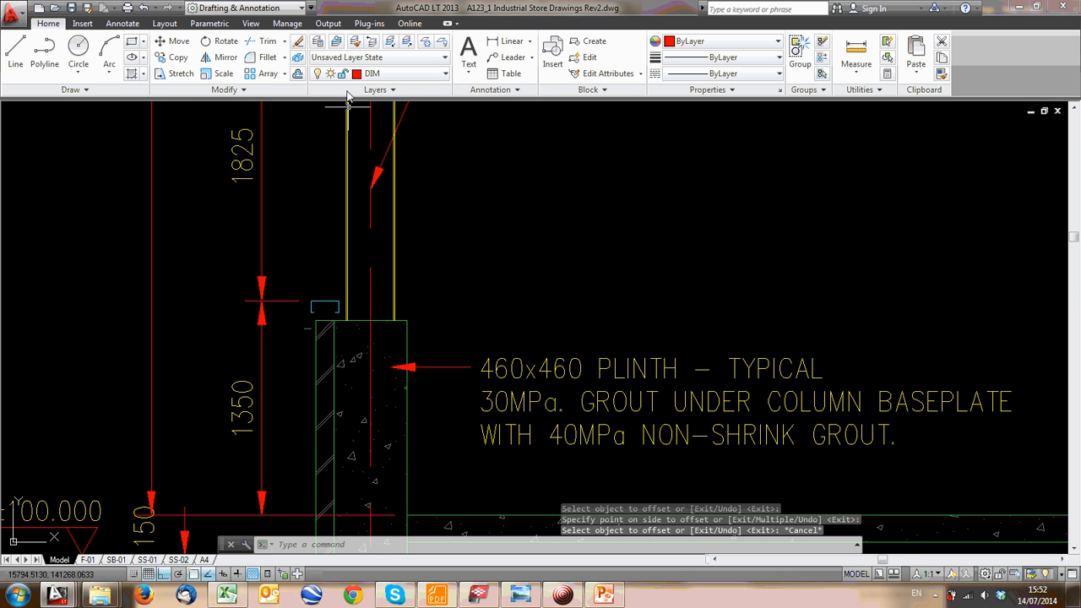
{"action": "left_click", "coordinate": [298, 74]}
{"action": "scroll", "coordinate": [332, 279], "scroll_direction": "up", "scroll_amount": 2}
{"action": "scroll", "coordinate": [332, 278], "scroll_direction": "up", "scroll_amount": 2}
{"action": "type", "text": "1"}
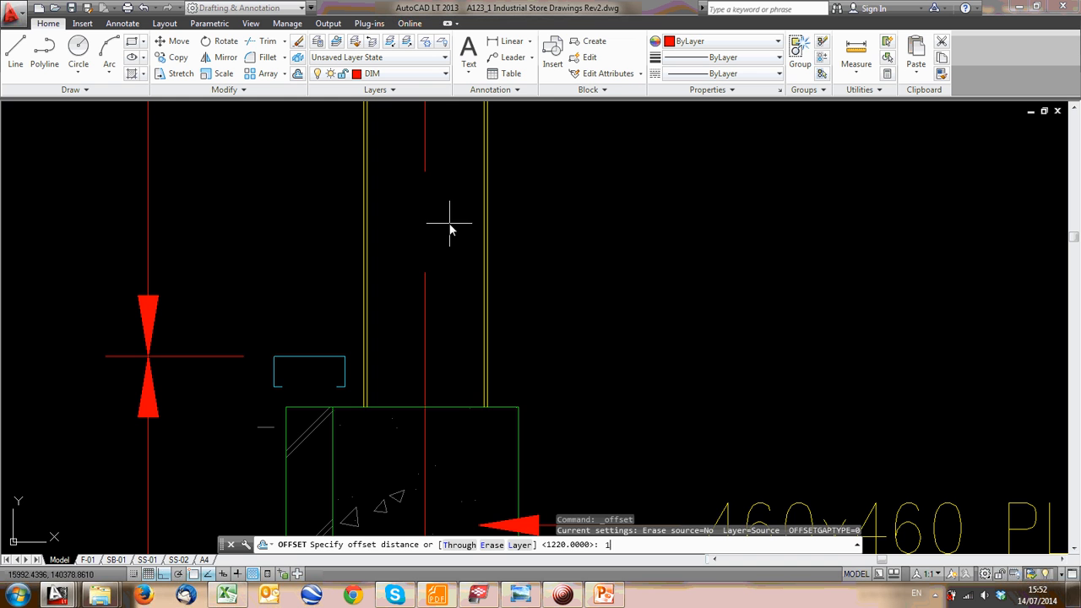
{"action": "key", "text": "Return"}
{"action": "left_click", "coordinate": [276, 360]}
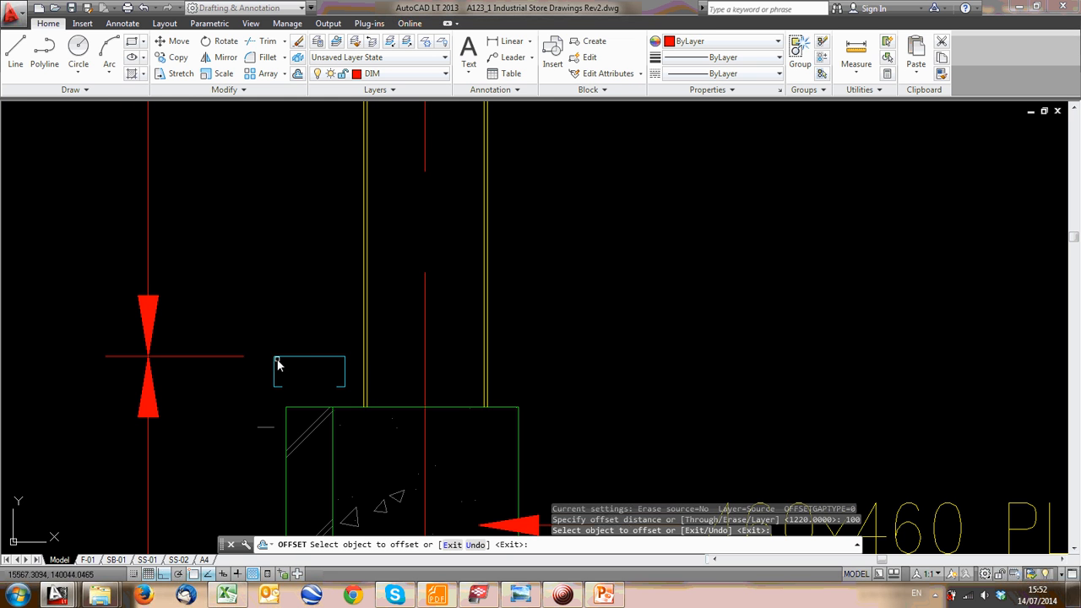
{"action": "left_click", "coordinate": [274, 356]}
{"action": "left_click", "coordinate": [279, 360]}
{"action": "left_click", "coordinate": [282, 356]}
{"action": "left_click", "coordinate": [268, 296]}
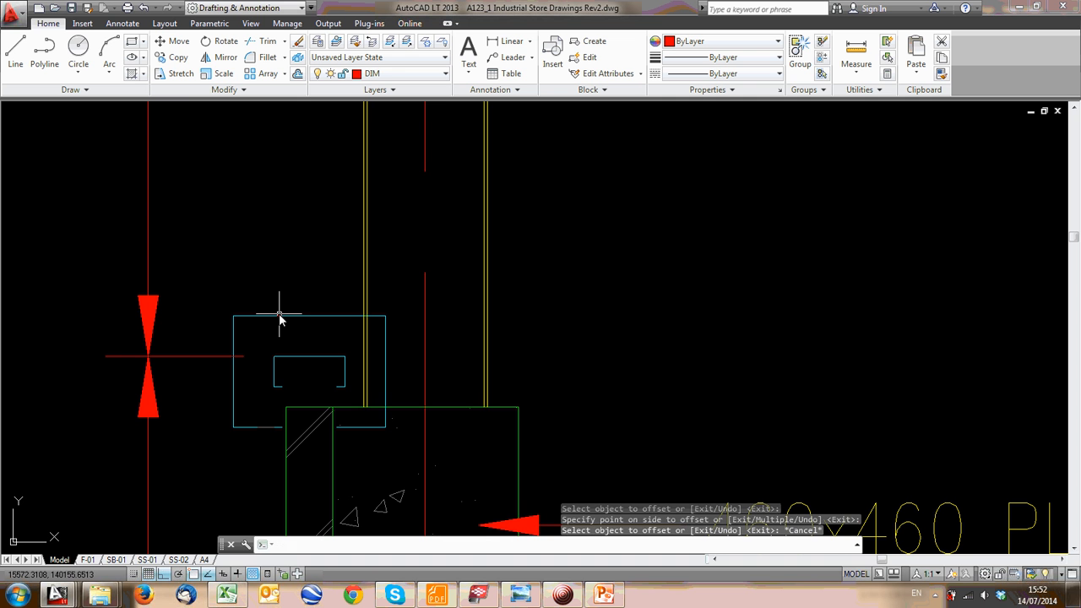
{"action": "key", "text": "Escape"}
{"action": "left_click", "coordinate": [280, 316]}
{"action": "key", "text": "Delete"}
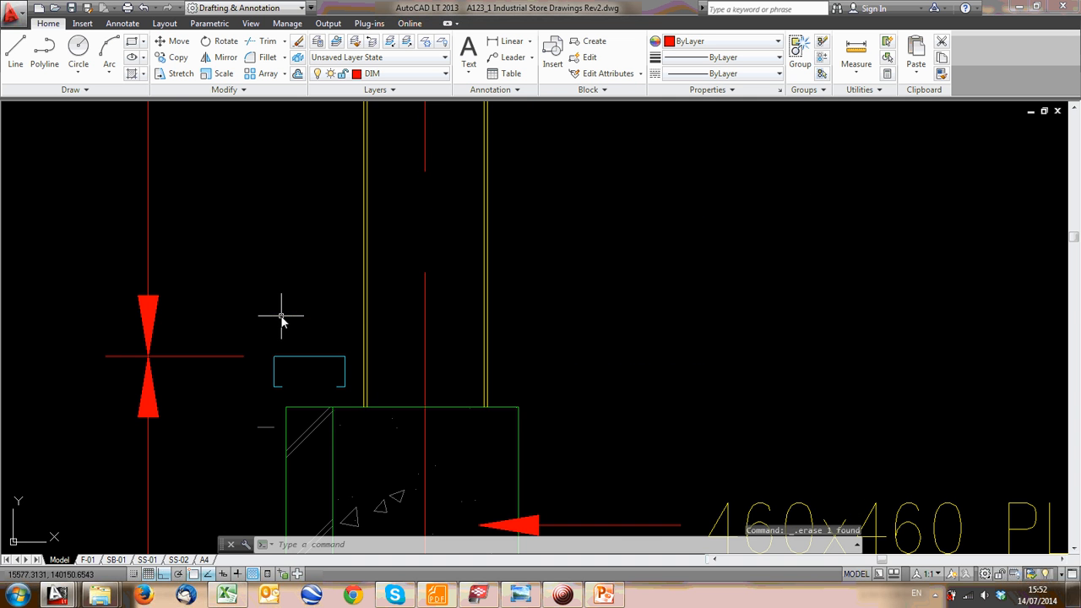
Erase the offset line above the horizontal level line at grid 3 in the new detail
{"action": "scroll", "coordinate": [518, 297], "scroll_direction": "down", "scroll_amount": 8}
{"action": "scroll", "coordinate": [413, 453], "scroll_direction": "down", "scroll_amount": 8}
{"action": "scroll", "coordinate": [420, 297], "scroll_direction": "up", "scroll_amount": 3}
{"action": "scroll", "coordinate": [420, 294], "scroll_direction": "up", "scroll_amount": 2}
{"action": "left_click", "coordinate": [506, 309]}
{"action": "left_click", "coordinate": [487, 265]}
{"action": "key", "text": "Delete"}
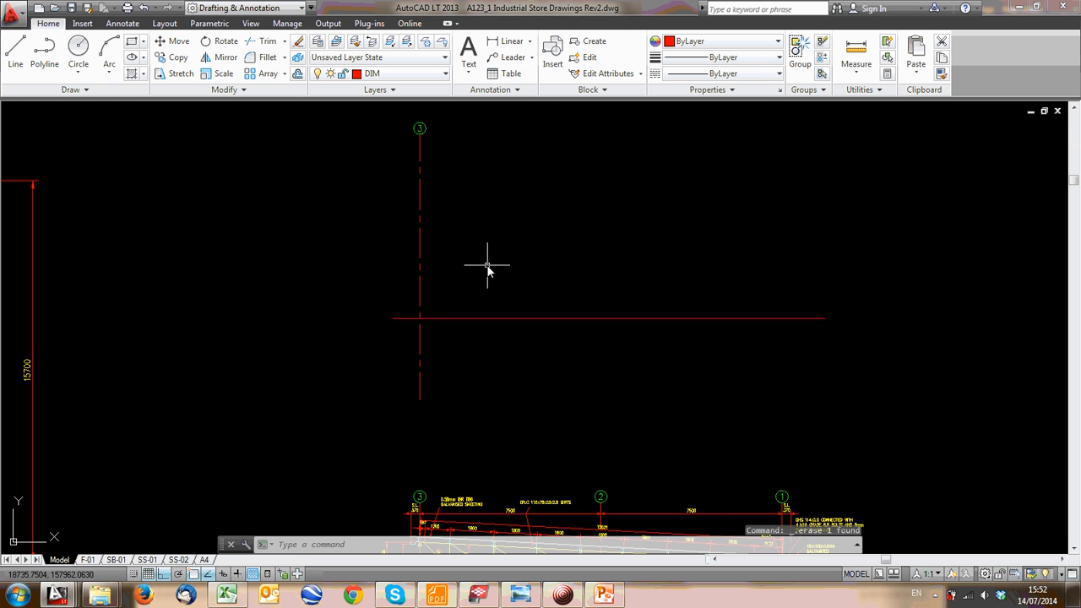
Offset the new detail's horizontal level line upward by 1220 mm to mark the top of the plinth
{"action": "left_click", "coordinate": [297, 75]}
{"action": "middle_click_drag", "start_coordinate": [597, 339], "coordinate": [487, 314]}
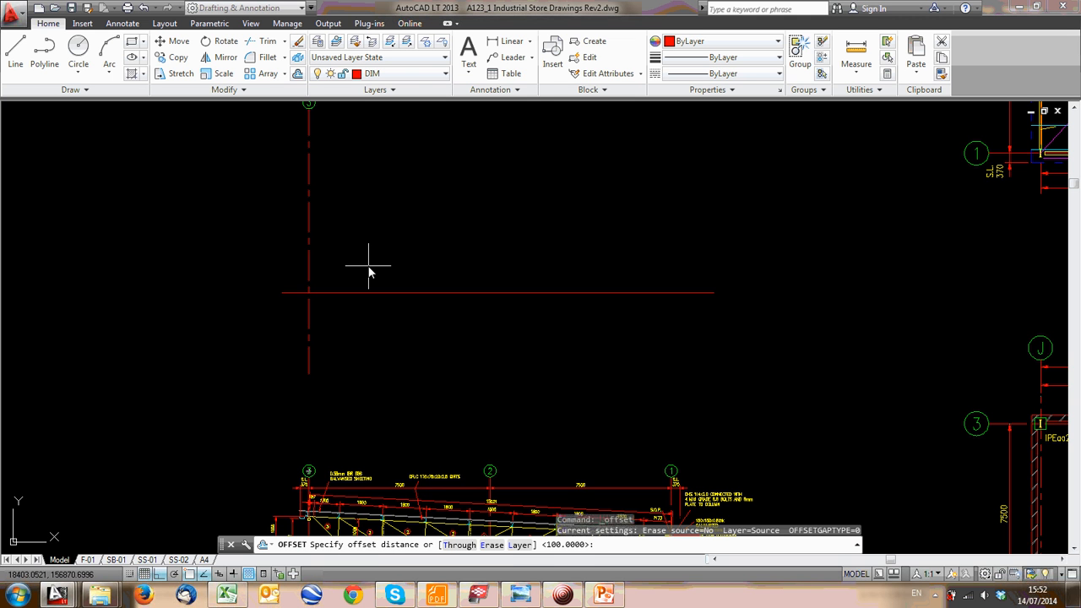
{"action": "type", "text": "1220"}
{"action": "key", "text": "Return"}
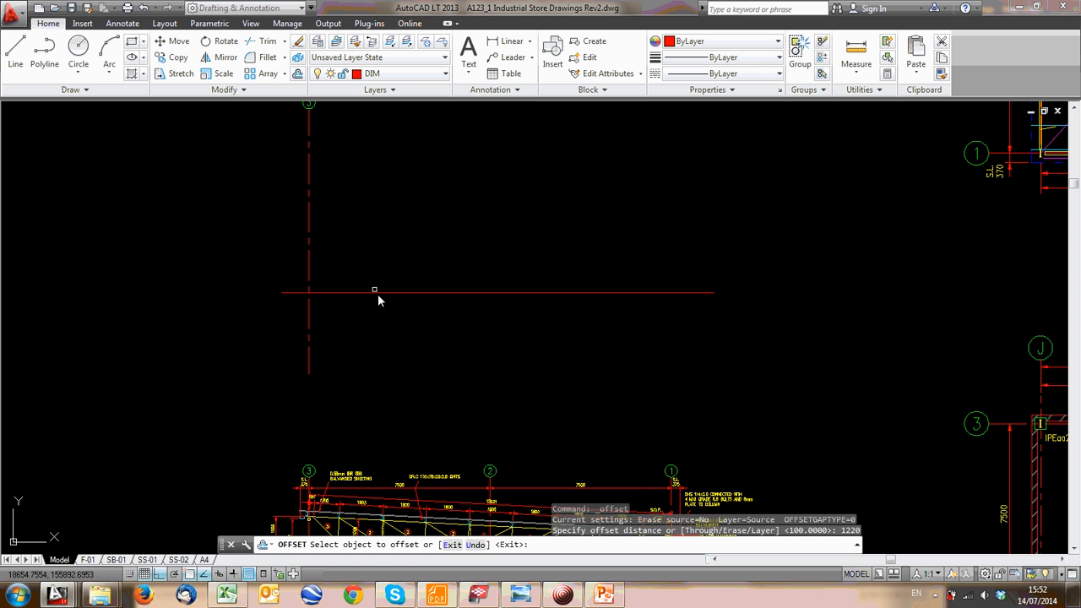
{"action": "left_click", "coordinate": [380, 294]}
{"action": "left_click", "coordinate": [371, 249]}
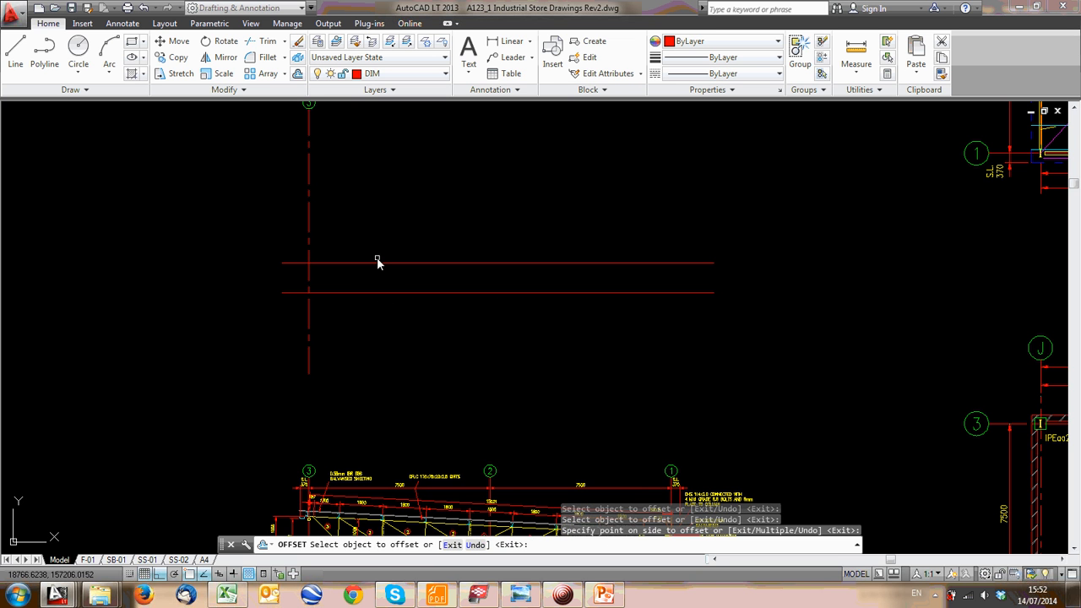
{"action": "key", "text": "Escape"}
Examine the plinth size and grout note beside the grid 3 plinth in Section E-E
{"action": "middle_click_drag", "start_coordinate": [306, 280], "coordinate": [278, 172]}
{"action": "scroll", "coordinate": [279, 188], "scroll_direction": "up", "scroll_amount": 4}
{"action": "scroll", "coordinate": [314, 287], "scroll_direction": "down", "scroll_amount": 4}
{"action": "middle_click_drag", "start_coordinate": [313, 296], "coordinate": [296, 88]}
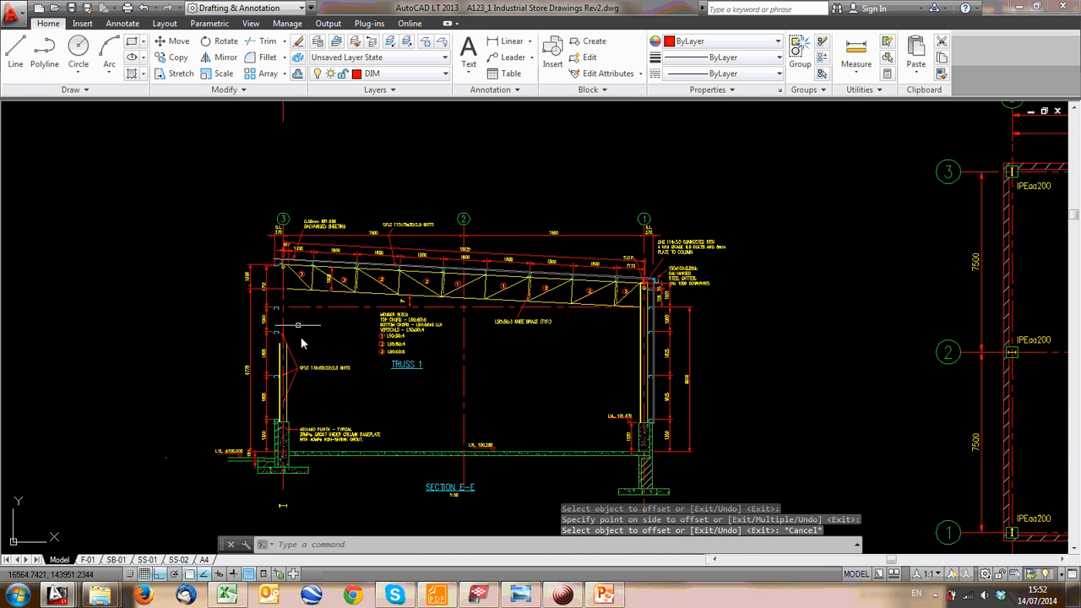
{"action": "scroll", "coordinate": [302, 462], "scroll_direction": "up", "scroll_amount": 4}
{"action": "scroll", "coordinate": [308, 448], "scroll_direction": "up", "scroll_amount": 4}
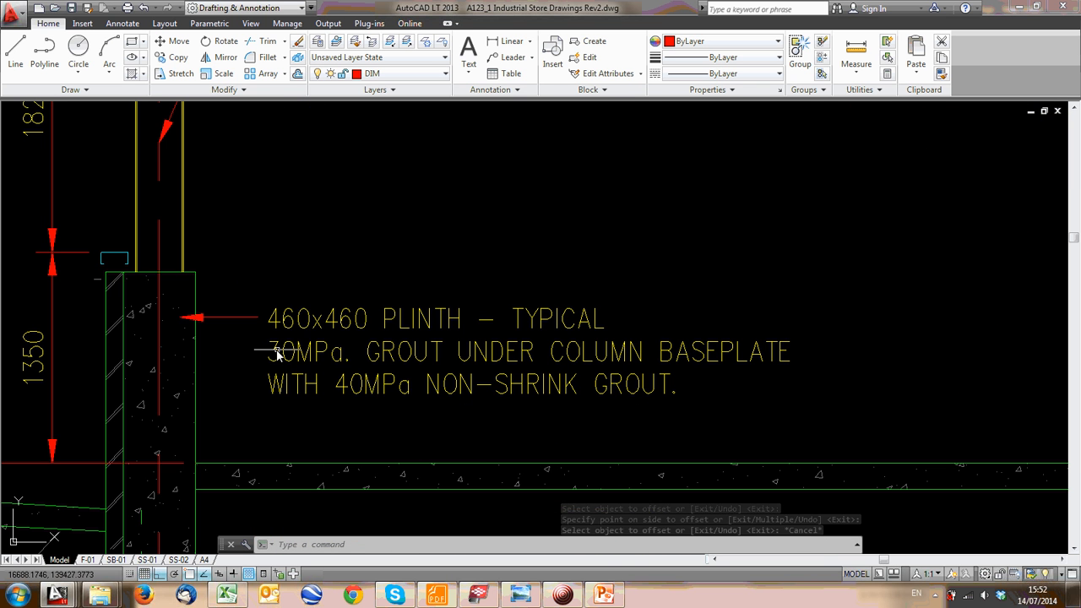
{"action": "middle_click_drag", "start_coordinate": [212, 318], "coordinate": [306, 307]}
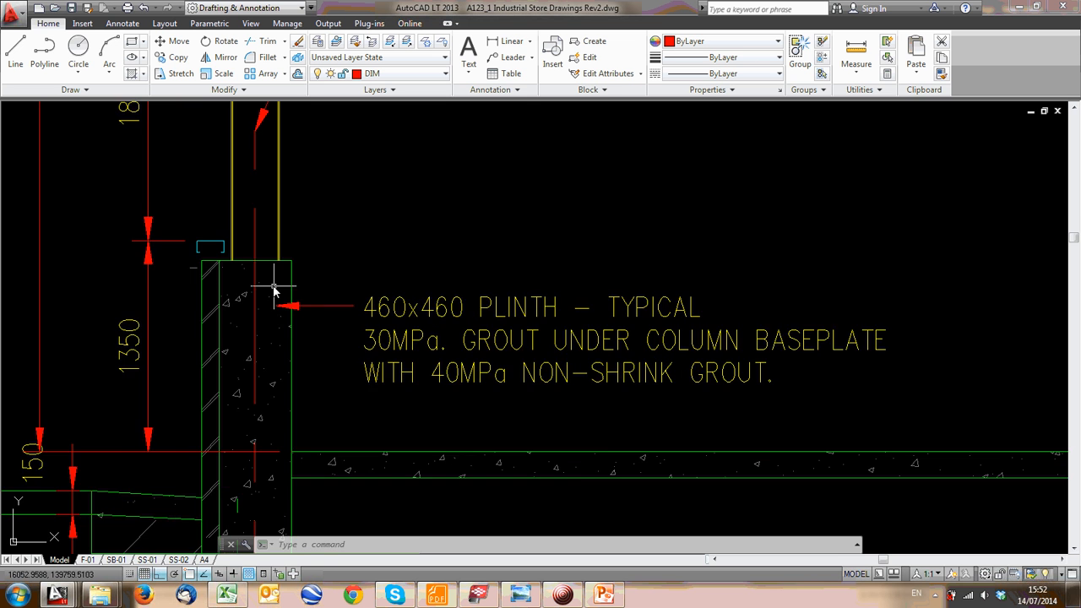
{"action": "scroll", "coordinate": [236, 279], "scroll_direction": "up", "scroll_amount": 4}
{"action": "scroll", "coordinate": [436, 324], "scroll_direction": "down", "scroll_amount": 2}
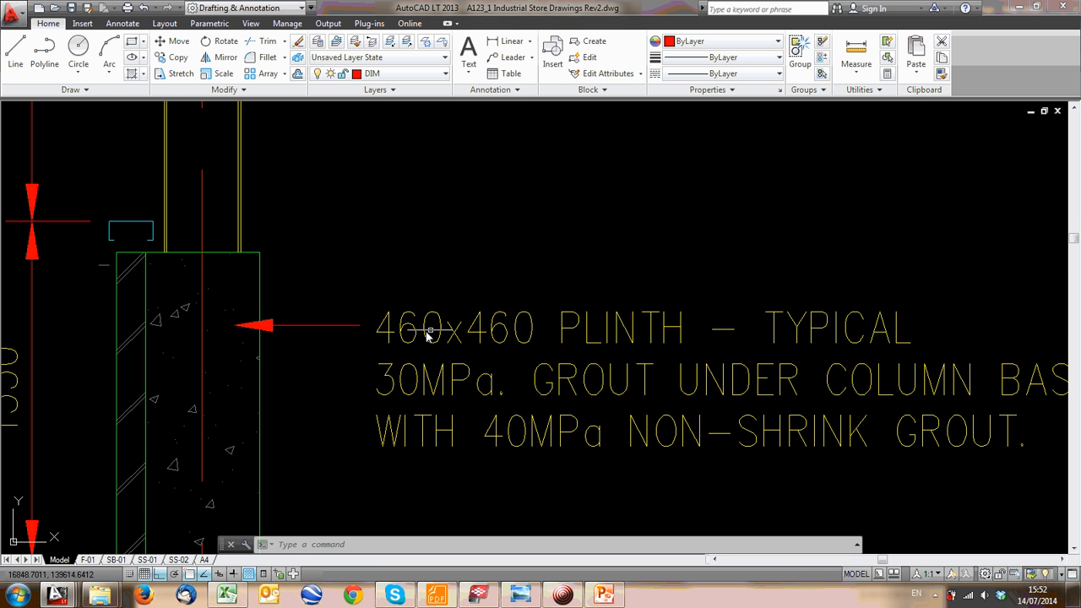
{"action": "middle_click_drag", "start_coordinate": [388, 333], "coordinate": [338, 306]}
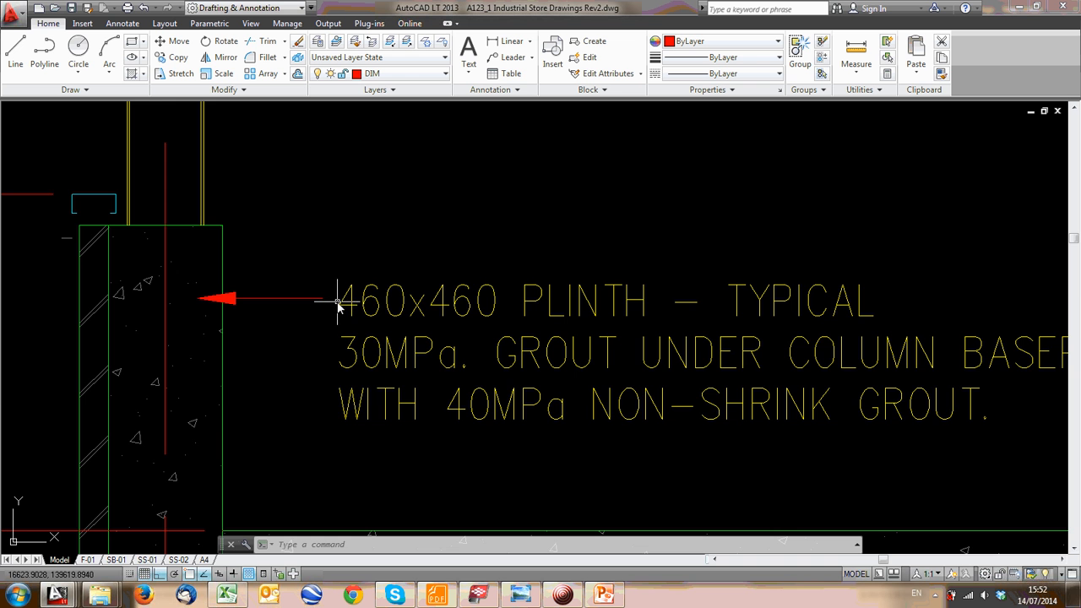
{"action": "scroll", "coordinate": [338, 306], "scroll_direction": "down", "scroll_amount": 3}
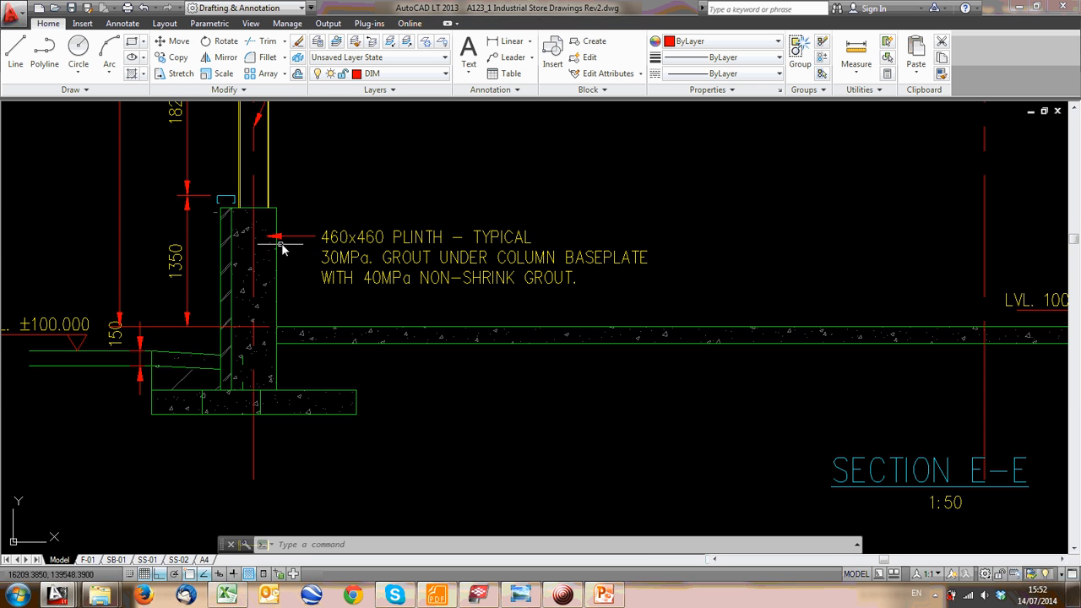
Offset the new detail's vertical grid line by 230 mm to both sides to mark the plinth faces
{"action": "scroll", "coordinate": [361, 207], "scroll_direction": "down", "scroll_amount": 4}
{"action": "middle_click_drag", "start_coordinate": [335, 233], "coordinate": [323, 431]}
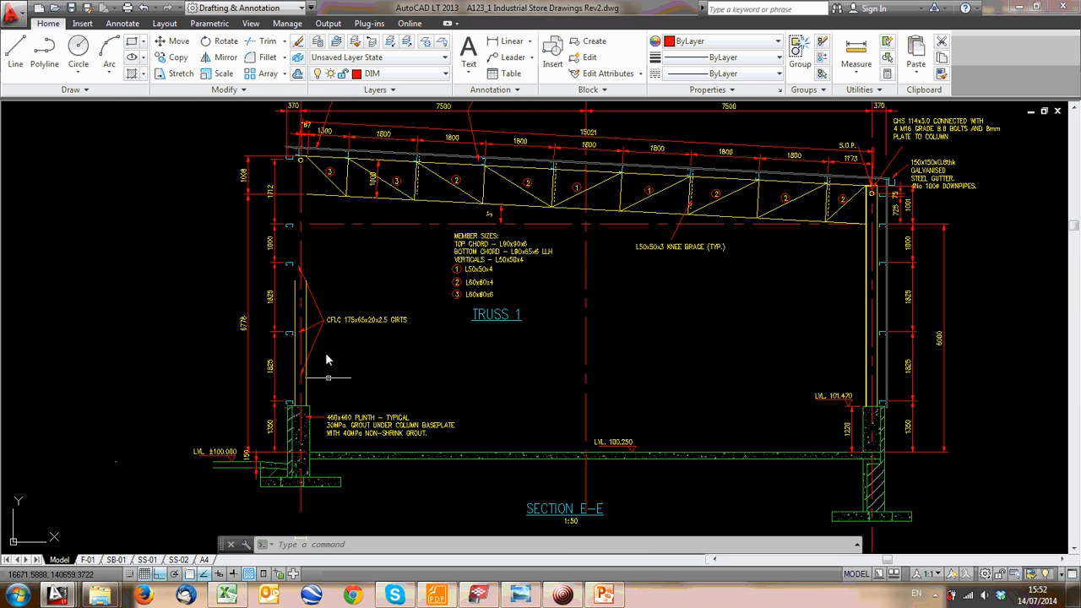
{"action": "scroll", "coordinate": [323, 261], "scroll_direction": "down", "scroll_amount": 2}
{"action": "middle_click_drag", "start_coordinate": [323, 263], "coordinate": [313, 505]}
{"action": "mouse_move", "coordinate": [279, 217]}
{"action": "middle_mouse_down"}
{"action": "mouse_move", "coordinate": [288, 419]}
{"action": "mouse_move", "coordinate": [272, 280]}
{"action": "middle_mouse_up"}
{"action": "scroll", "coordinate": [291, 261], "scroll_direction": "up", "scroll_amount": 2}
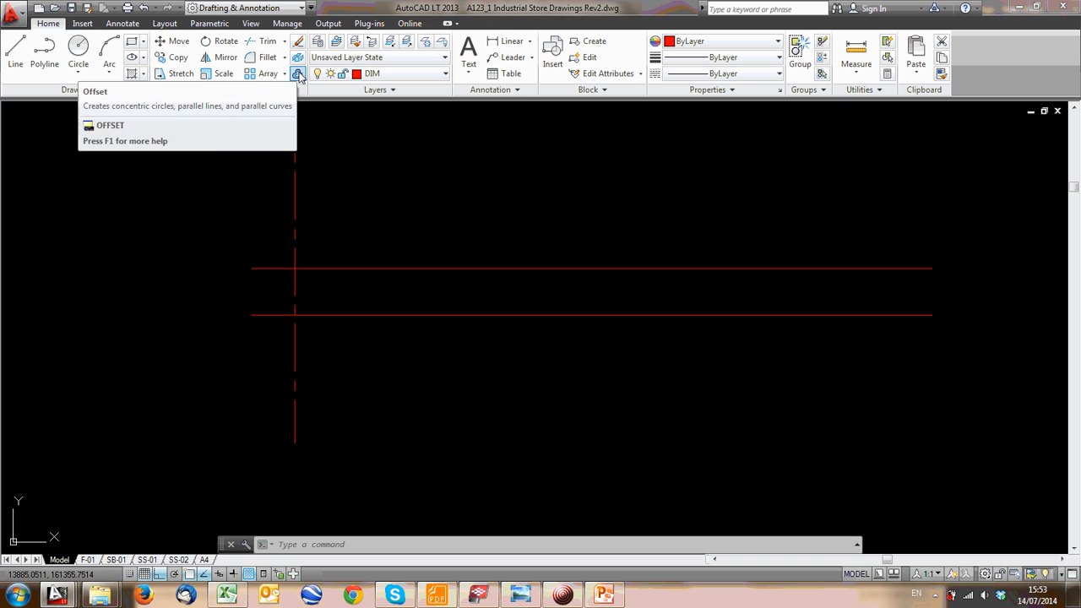
{"action": "left_click", "coordinate": [299, 75]}
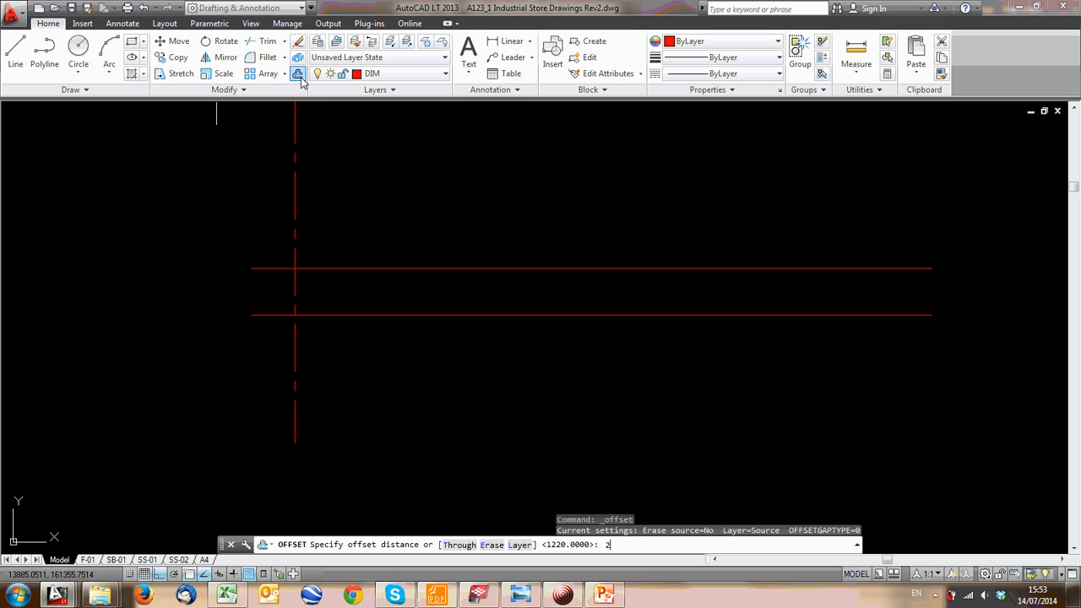
{"action": "key", "text": "Return"}
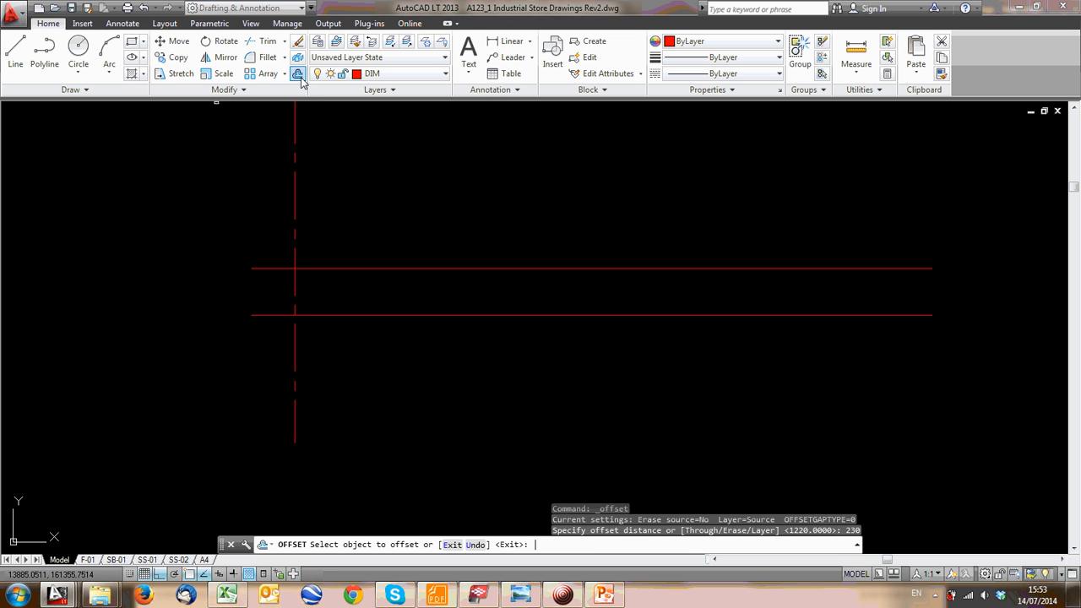
{"action": "left_click", "coordinate": [294, 163]}
{"action": "left_click", "coordinate": [262, 159]}
{"action": "left_click", "coordinate": [295, 161]}
{"action": "left_click", "coordinate": [386, 174]}
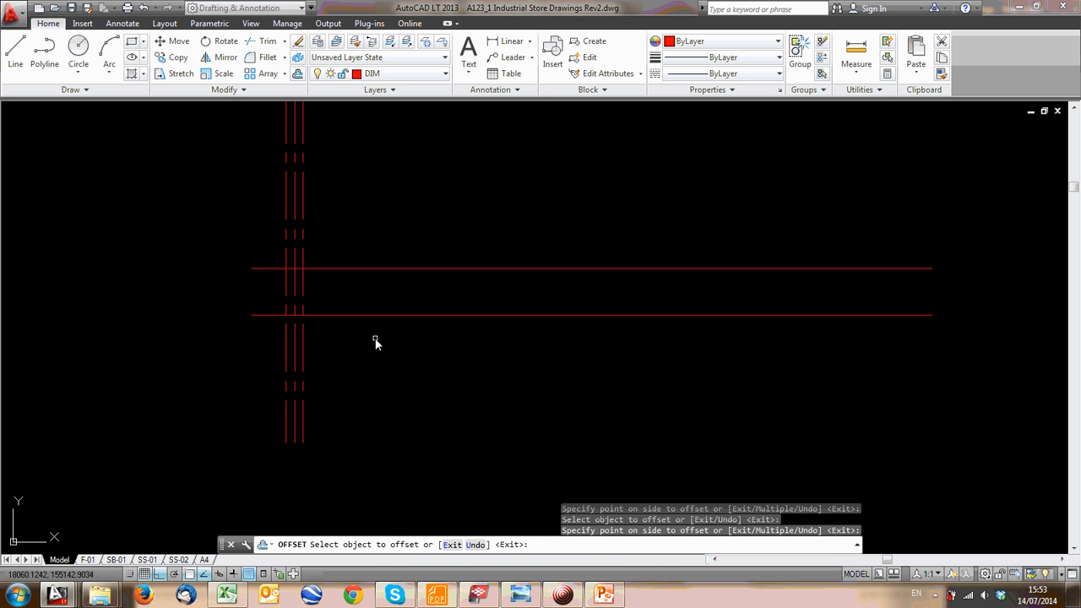
{"action": "key", "text": "Escape"}
Examine the plinth, floor slab and footing at grid 3 in Section E-E
{"action": "middle_click_drag", "start_coordinate": [447, 407], "coordinate": [449, 236]}
{"action": "scroll", "coordinate": [449, 238], "scroll_direction": "down", "scroll_amount": 2}
{"action": "middle_click_drag", "start_coordinate": [437, 447], "coordinate": [434, 343]}
{"action": "scroll", "coordinate": [380, 491], "scroll_direction": "up", "scroll_amount": 6}
{"action": "middle_click_drag", "start_coordinate": [236, 481], "coordinate": [312, 372]}
{"action": "scroll", "coordinate": [346, 348], "scroll_direction": "up", "scroll_amount": 2}
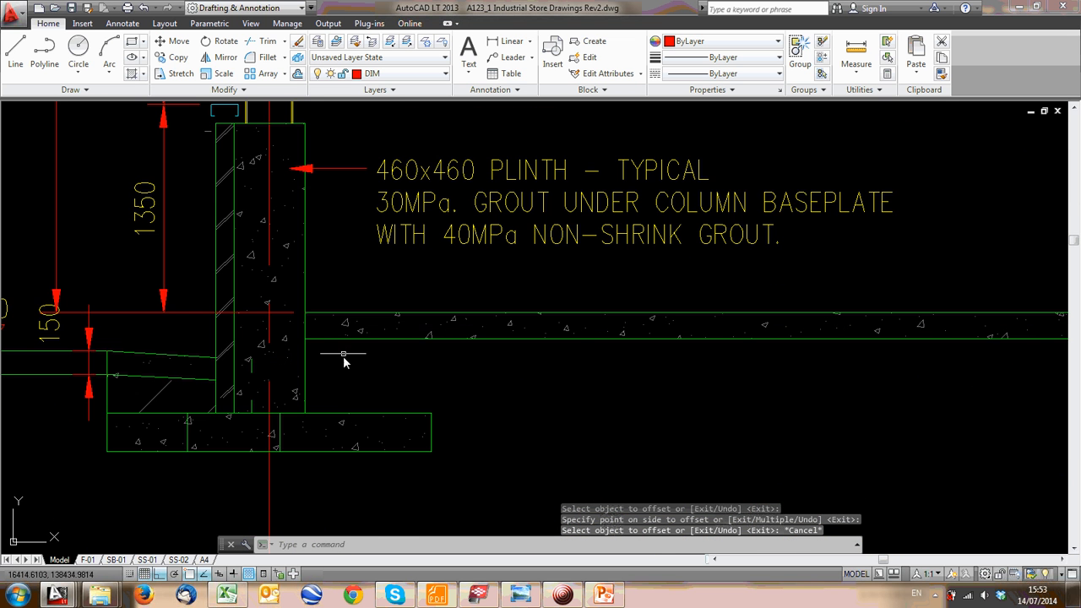
Examine the plinth, footing, floor slab and ground level around the foundation on gridline 3 in Section E-E
{"action": "scroll", "coordinate": [302, 333], "scroll_direction": "down", "scroll_amount": 1}
{"action": "scroll", "coordinate": [327, 430], "scroll_direction": "down", "scroll_amount": 2}
{"action": "scroll", "coordinate": [308, 418], "scroll_direction": "up", "scroll_amount": 2}
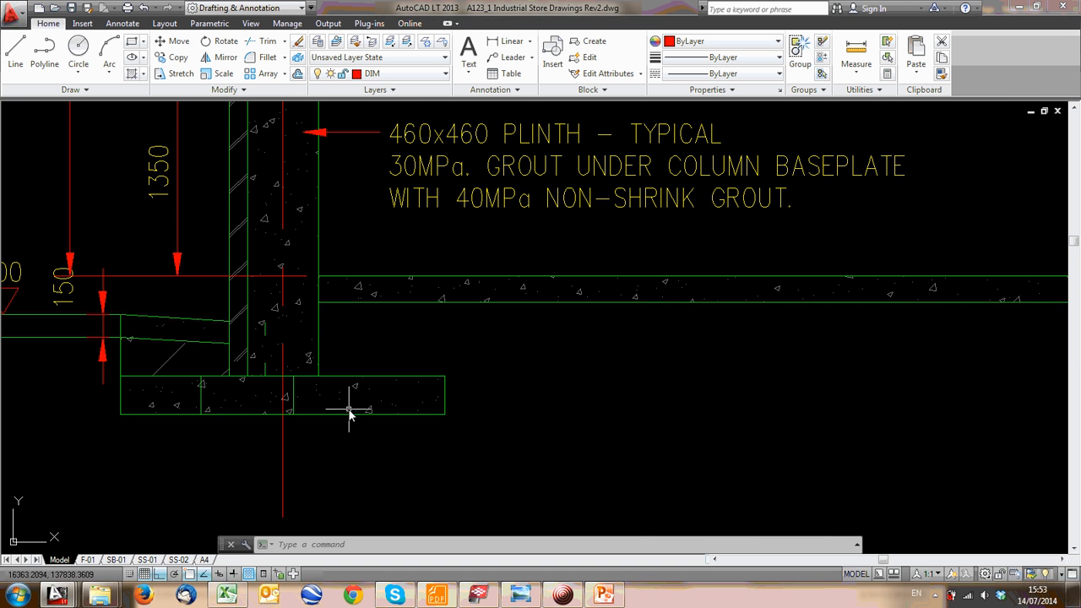
{"action": "middle_click_drag", "start_coordinate": [252, 431], "coordinate": [418, 426]}
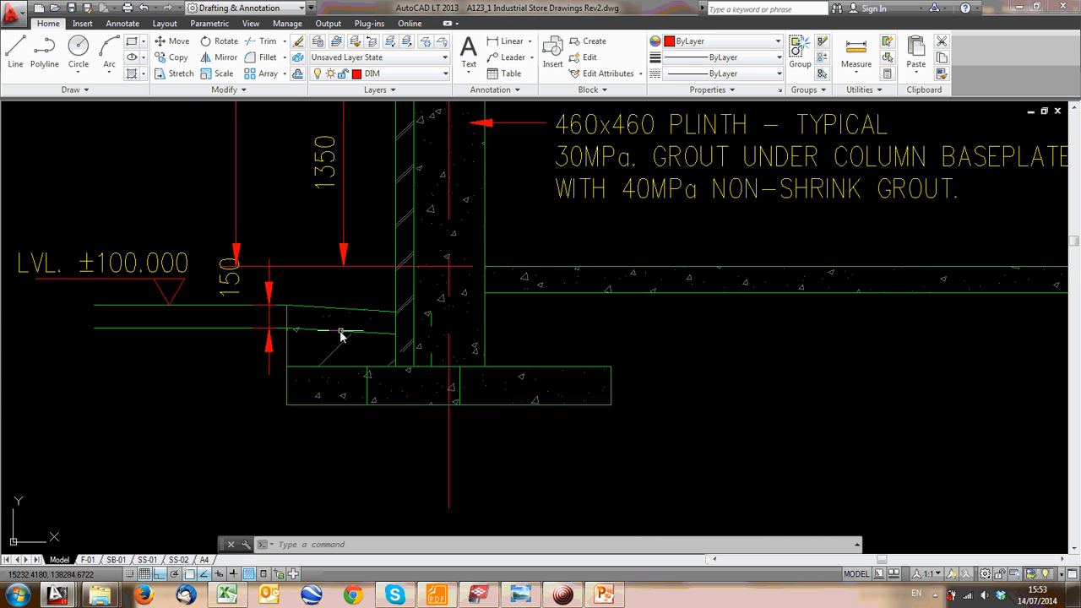
{"action": "middle_click_drag", "start_coordinate": [477, 352], "coordinate": [291, 351]}
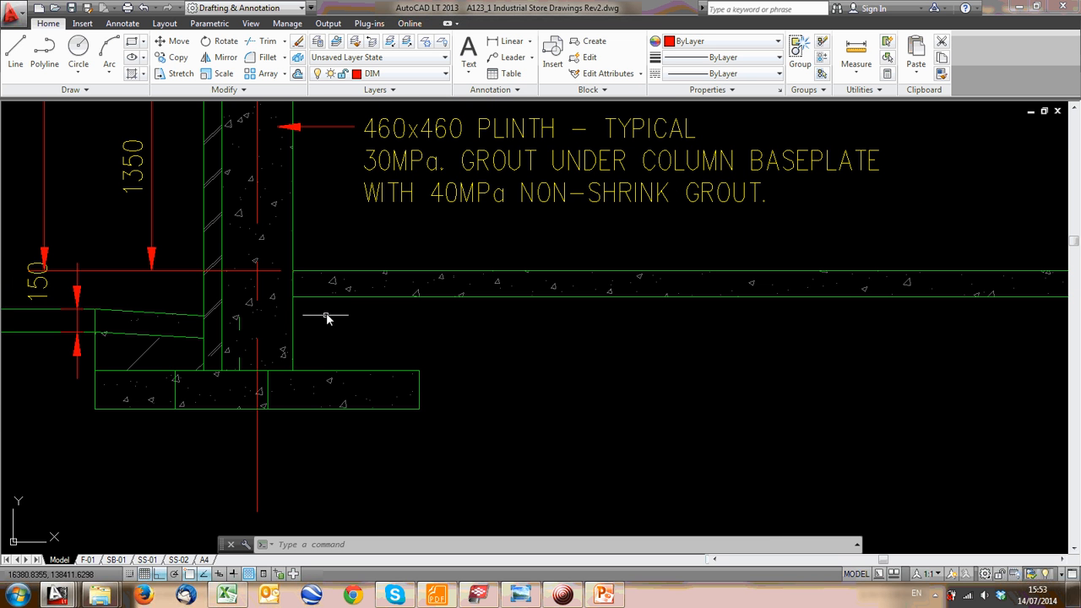
{"action": "scroll", "coordinate": [397, 337], "scroll_direction": "down", "scroll_amount": 2}
{"action": "middle_click_drag", "start_coordinate": [407, 341], "coordinate": [421, 345]}
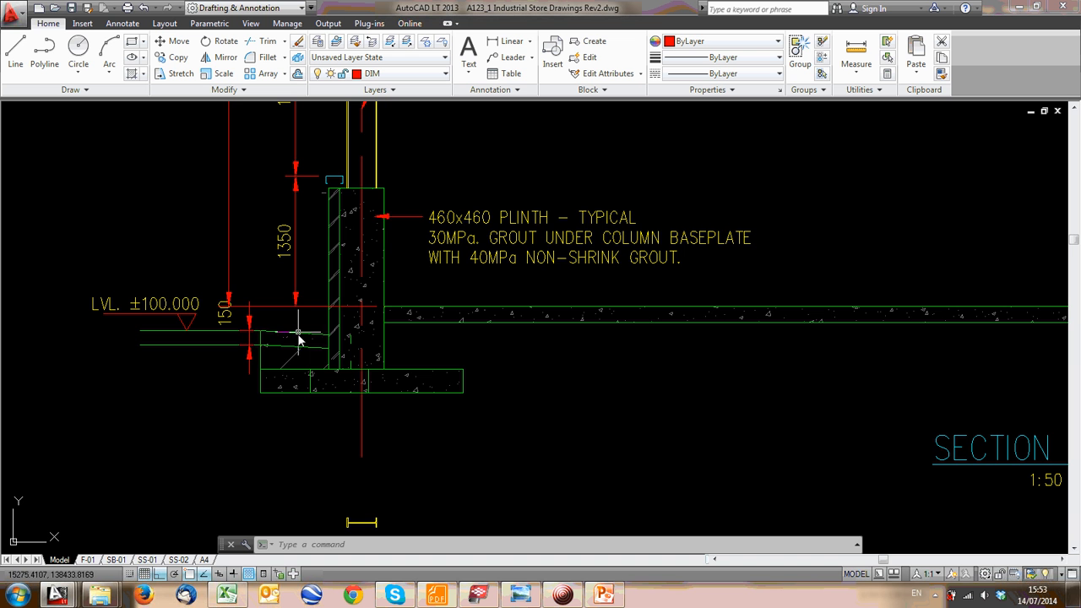
{"action": "scroll", "coordinate": [439, 380], "scroll_direction": "down", "scroll_amount": 2}
{"action": "mouse_move", "coordinate": [362, 379]}
{"action": "middle_mouse_down"}
{"action": "mouse_move", "coordinate": [342, 374]}
{"action": "mouse_move", "coordinate": [373, 394]}
{"action": "middle_mouse_up"}
{"action": "scroll", "coordinate": [355, 374], "scroll_direction": "down", "scroll_amount": 3}
{"action": "scroll", "coordinate": [316, 409], "scroll_direction": "up", "scroll_amount": 5}
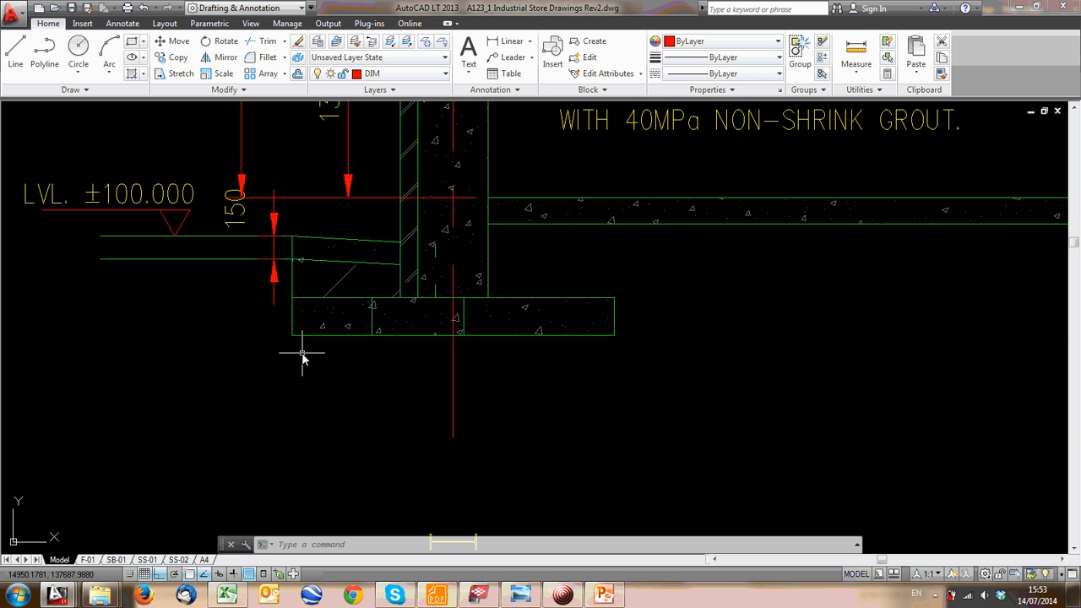
Measure the vertical distance from the top of the footing to the top of the floor slab with a linear dimension
{"action": "left_click", "coordinate": [119, 23]}
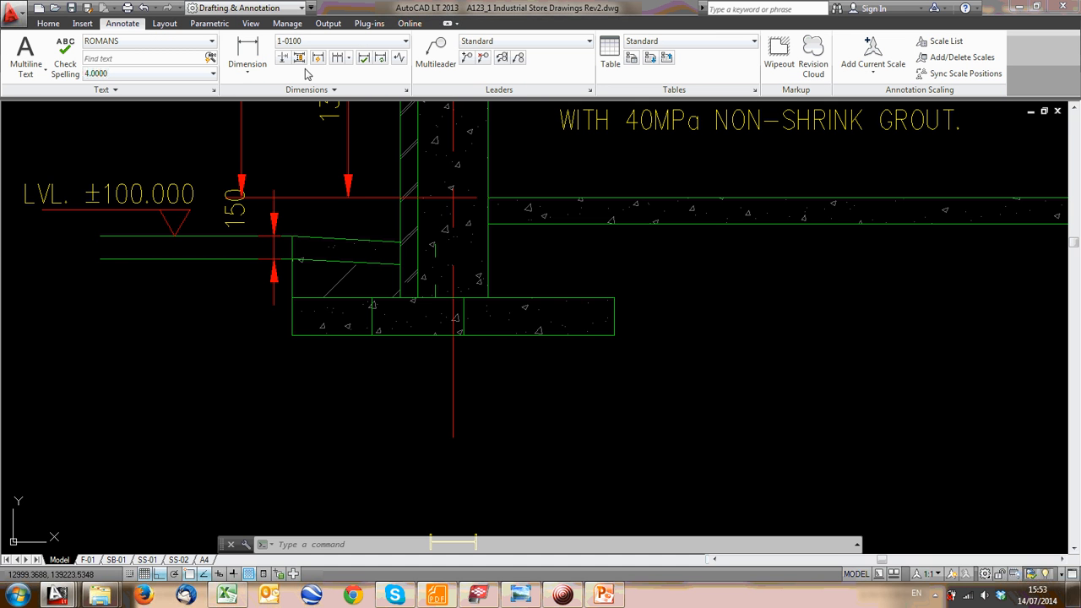
{"action": "left_click", "coordinate": [247, 52]}
{"action": "left_click", "coordinate": [586, 297]}
{"action": "left_click", "coordinate": [589, 200]}
{"action": "scroll", "coordinate": [588, 200], "scroll_direction": "up", "scroll_amount": 3}
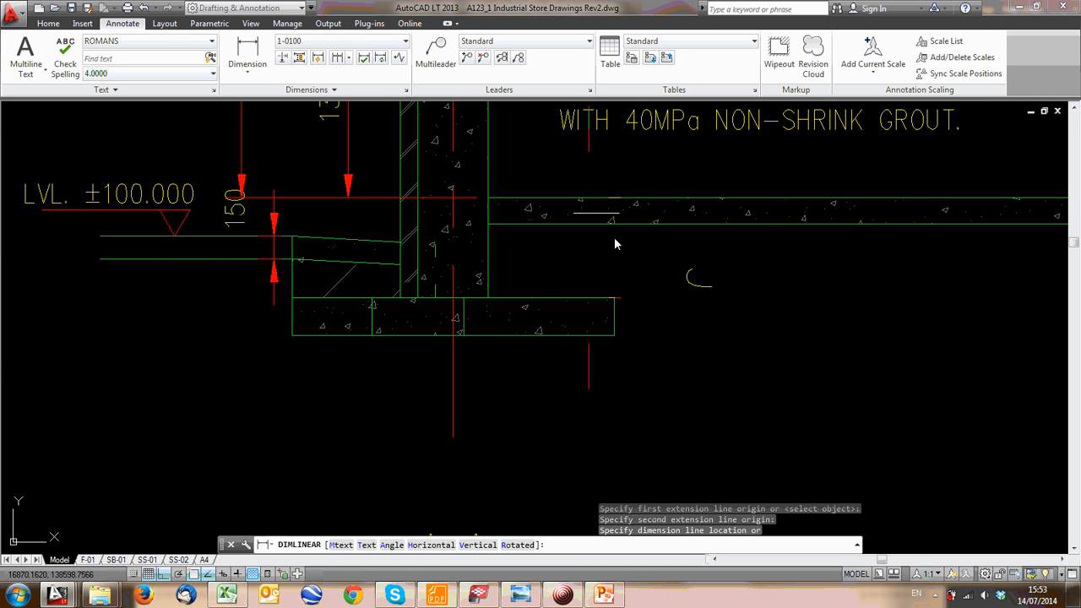
{"action": "scroll", "coordinate": [627, 256], "scroll_direction": "down", "scroll_amount": 6}
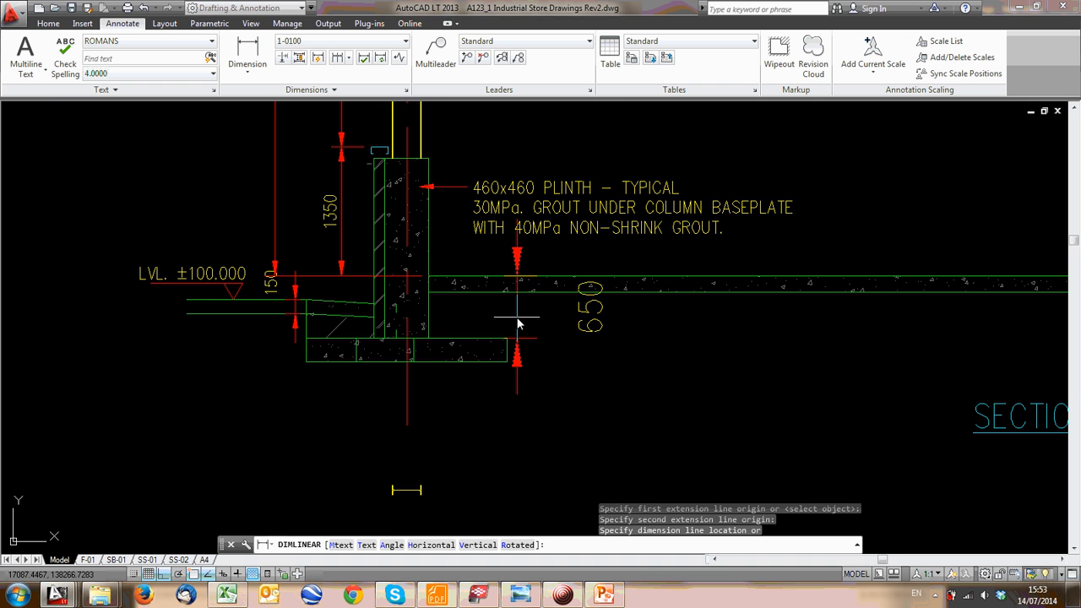
{"action": "key", "text": "Escape"}
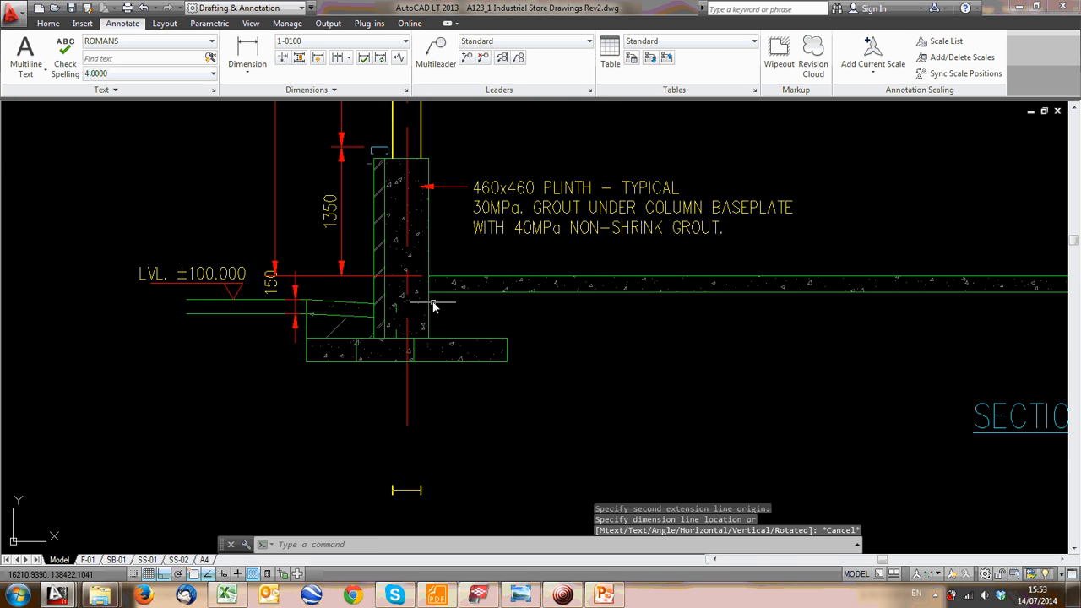
Offset the lower horizontal construction line above the truss section 650 mm downward
{"action": "scroll", "coordinate": [403, 396], "scroll_direction": "down", "scroll_amount": 6}
{"action": "middle_click_drag", "start_coordinate": [404, 267], "coordinate": [412, 464]}
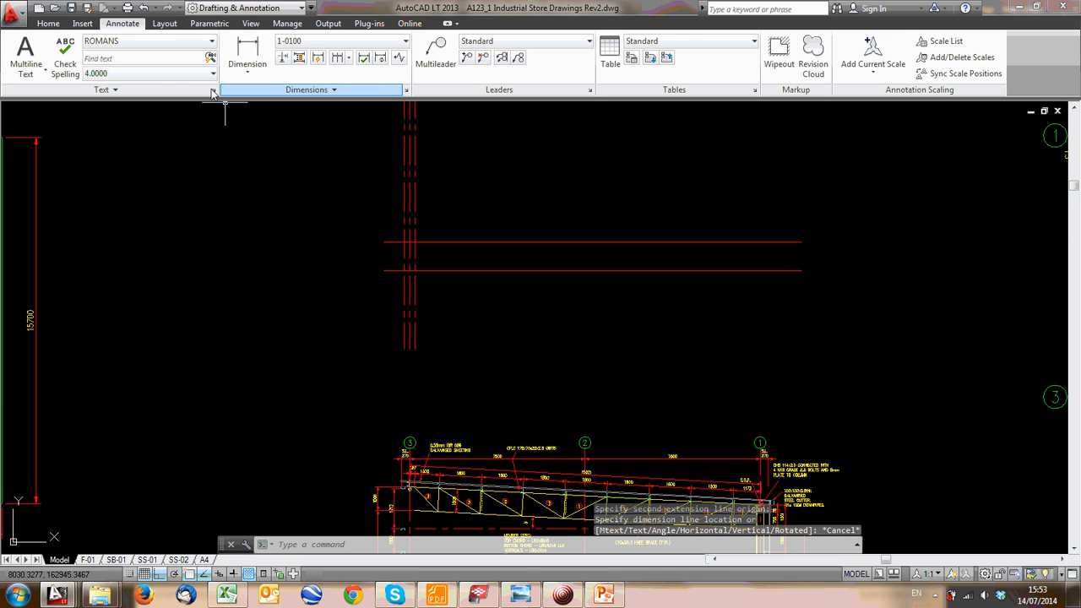
{"action": "left_click", "coordinate": [49, 23]}
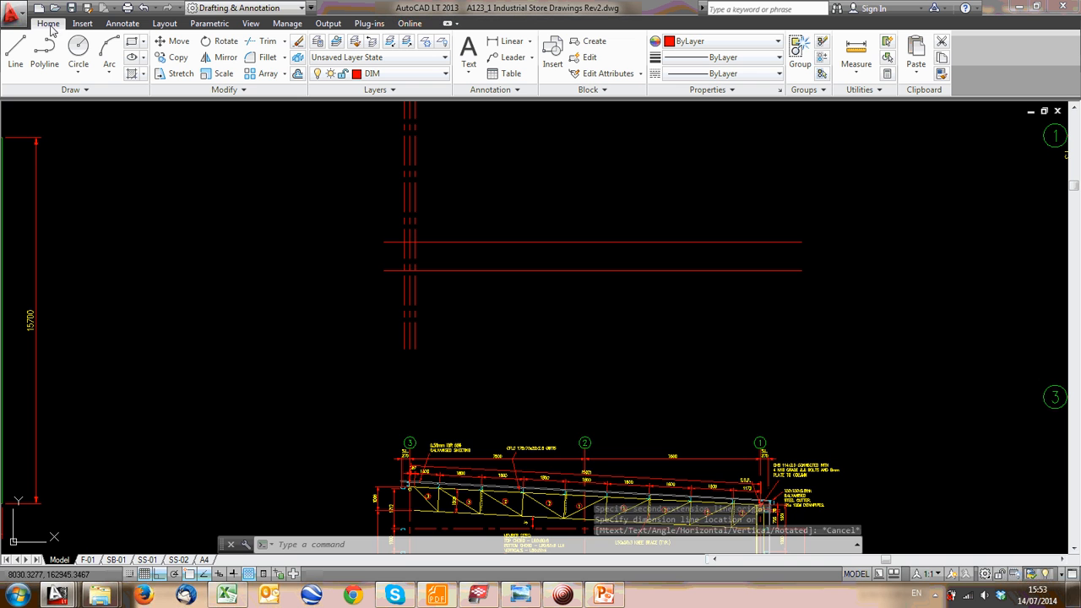
{"action": "left_click", "coordinate": [298, 74]}
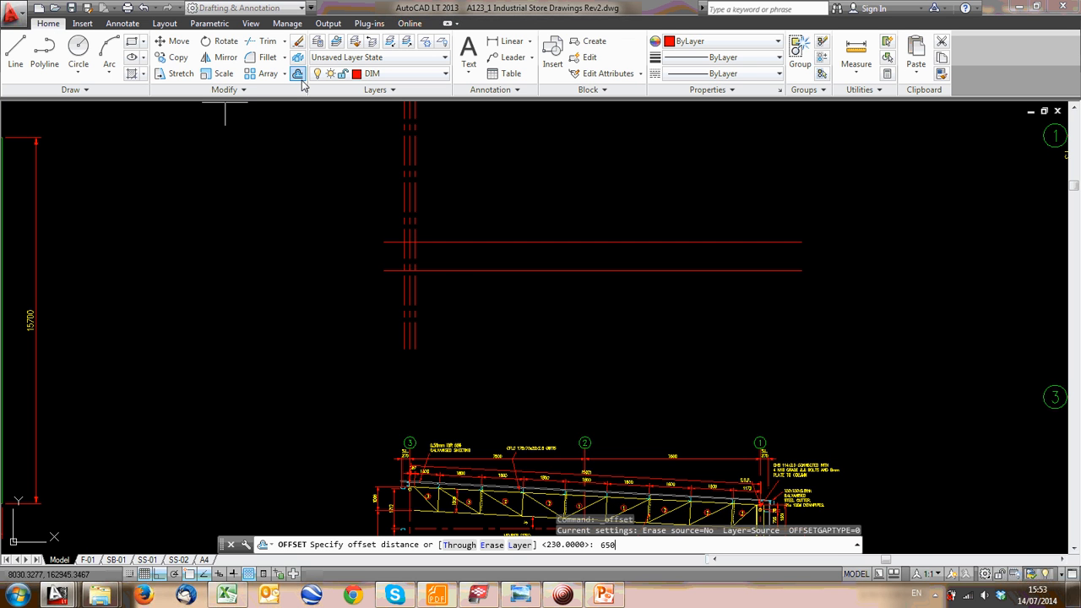
{"action": "key", "text": "Return"}
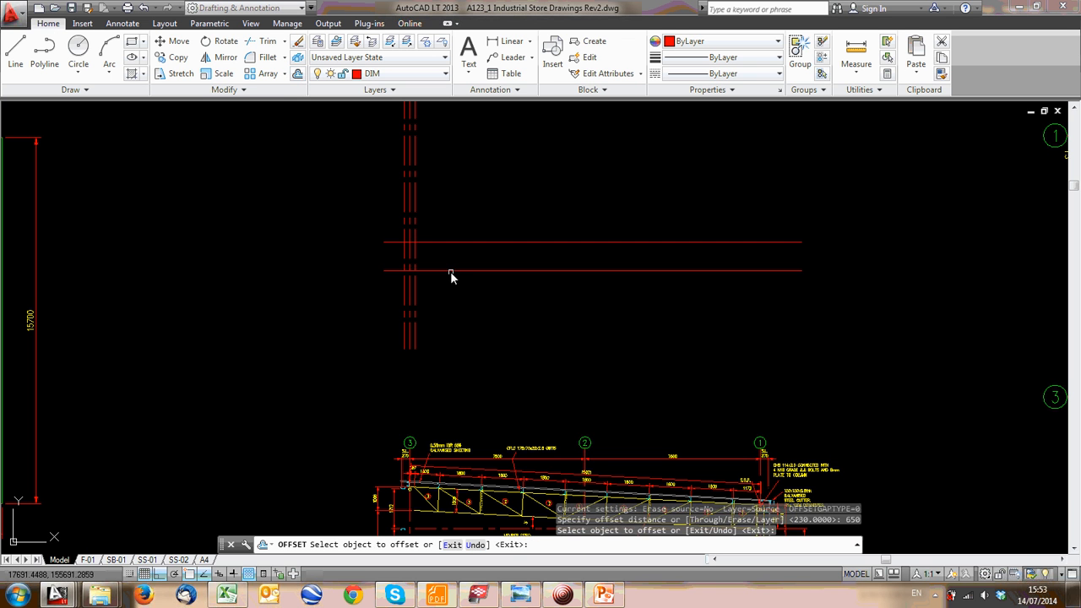
{"action": "left_click", "coordinate": [452, 271]}
{"action": "left_click", "coordinate": [449, 338]}
{"action": "scroll", "coordinate": [426, 251], "scroll_direction": "up", "scroll_amount": 4}
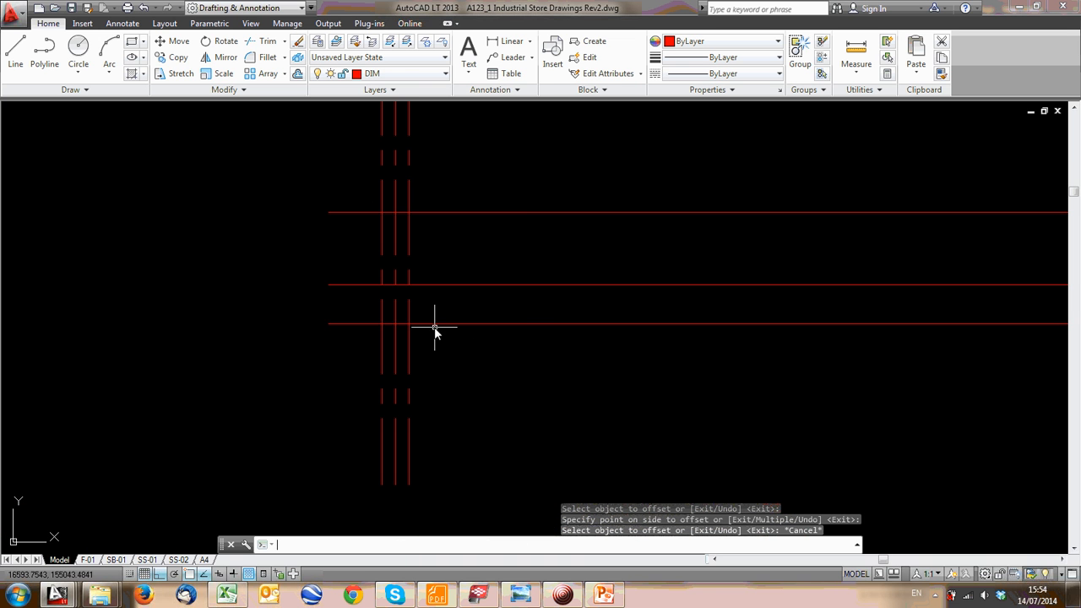
{"action": "key", "text": "Escape"}
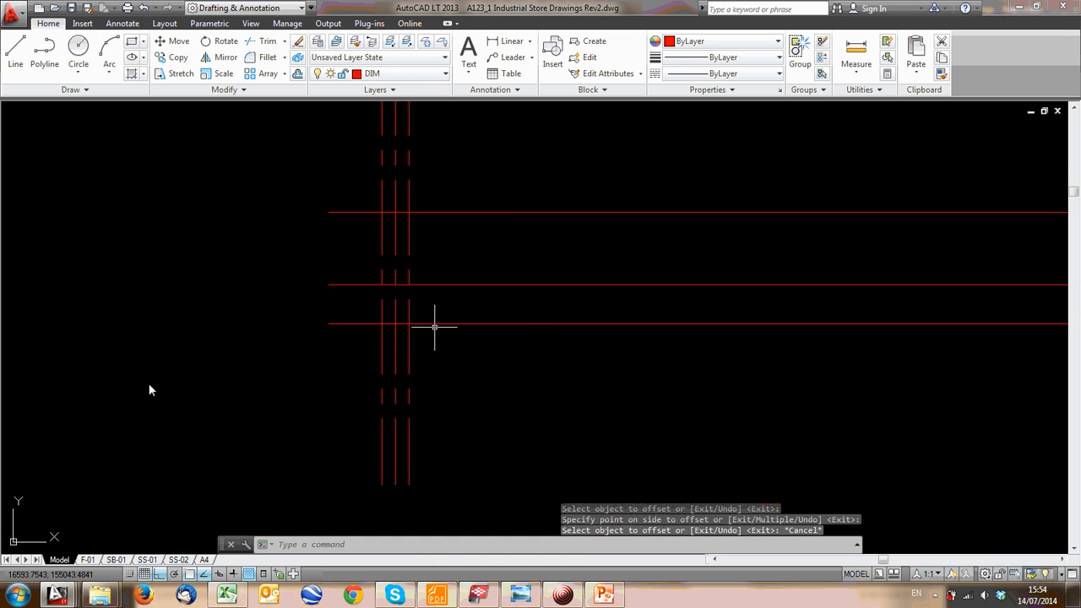
Draw a trial rectangle between the outer vertical lines, from the uppermost to the lowest horizontal line, and erase it
{"action": "left_click", "coordinate": [132, 43]}
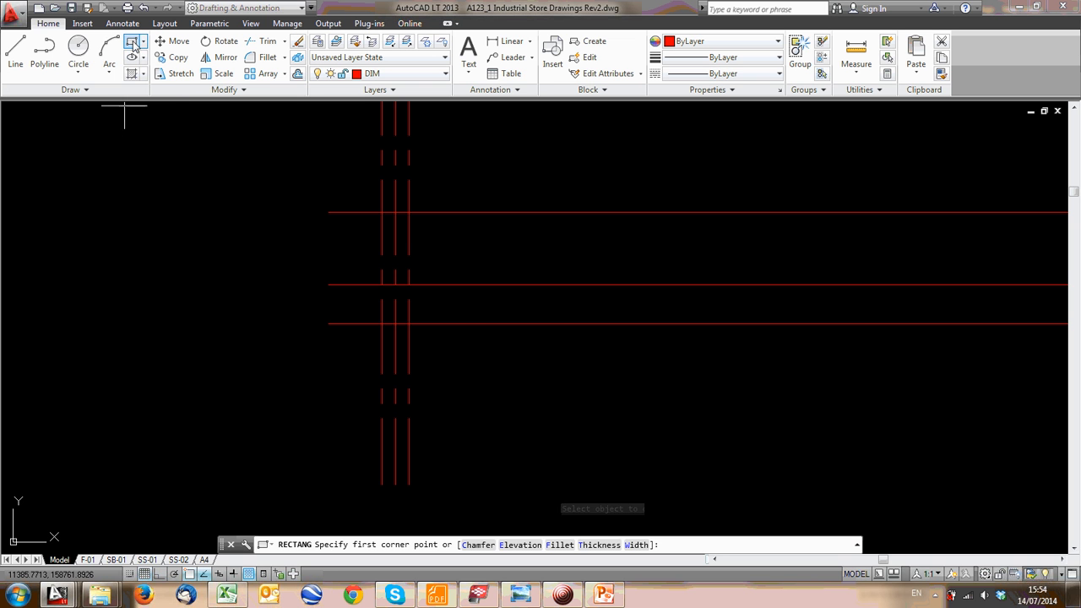
{"action": "left_click", "coordinate": [380, 214]}
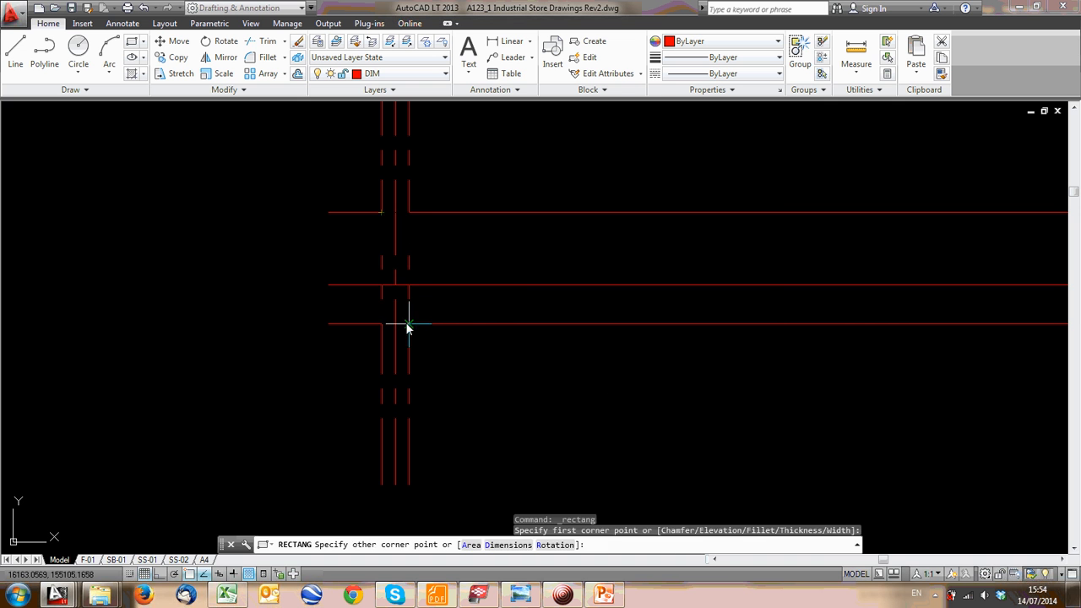
{"action": "left_click", "coordinate": [409, 323]}
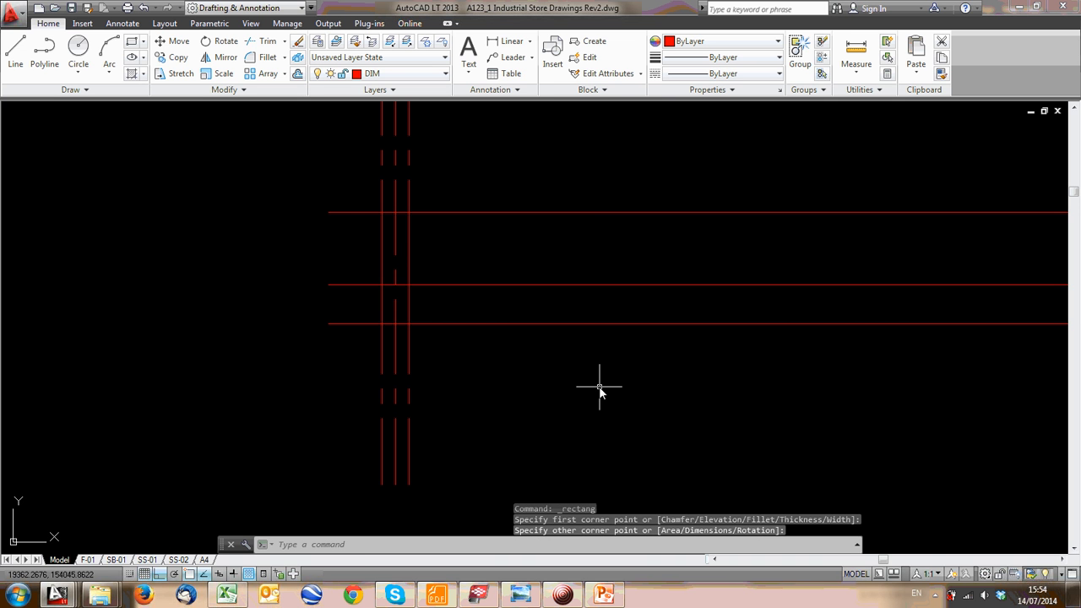
{"action": "left_click", "coordinate": [350, 188]}
{"action": "left_click", "coordinate": [463, 389]}
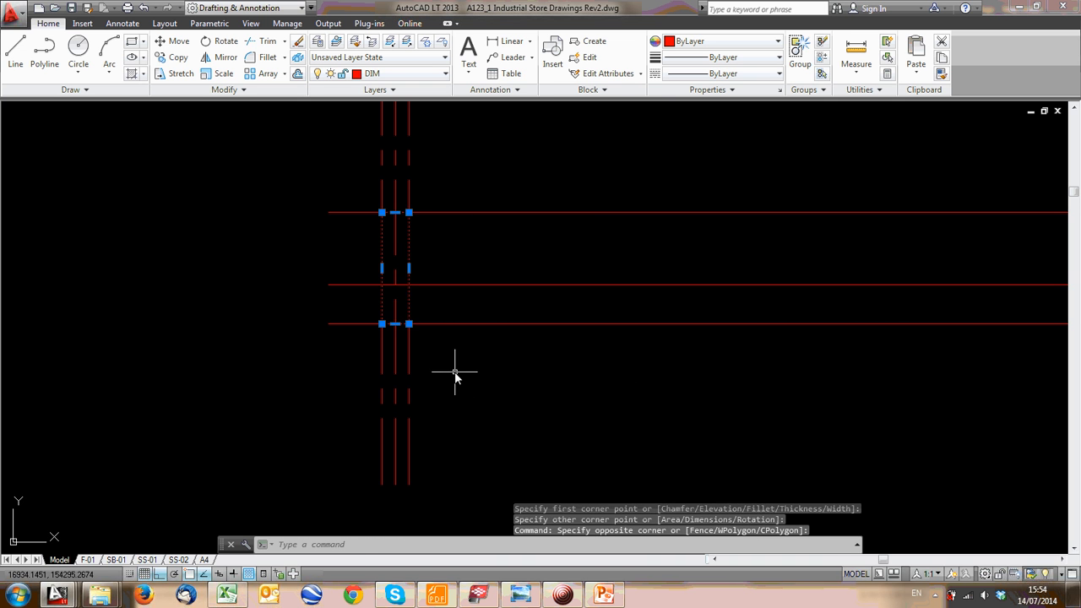
{"action": "key", "text": "Delete"}
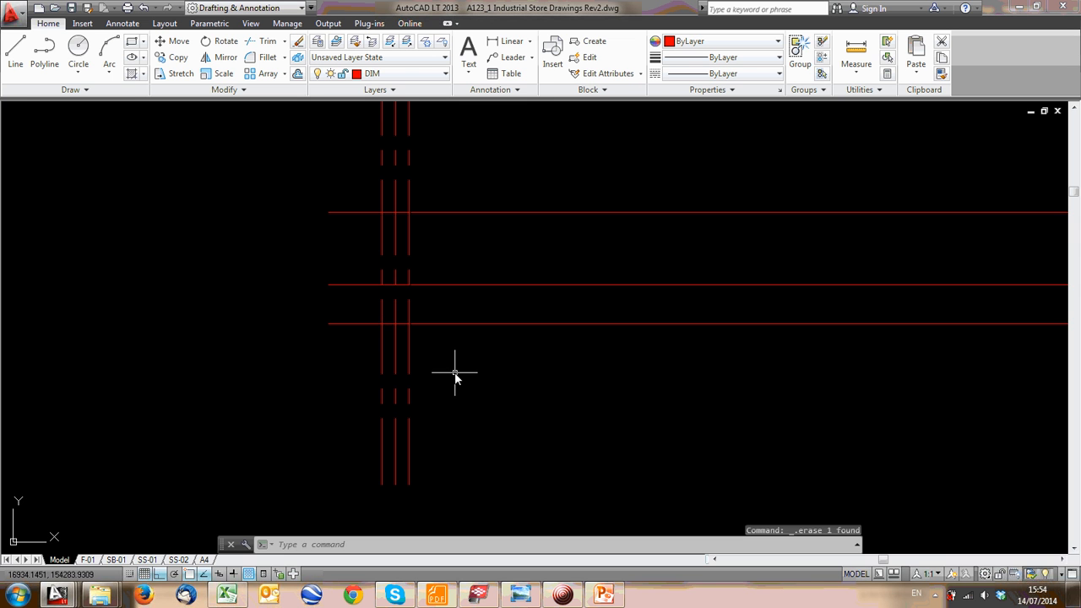
Draw the plinth outline as a polyline, 460 mm wide and 1870 mm high, through the intersections of the outer construction lines
{"action": "left_click", "coordinate": [37, 51]}
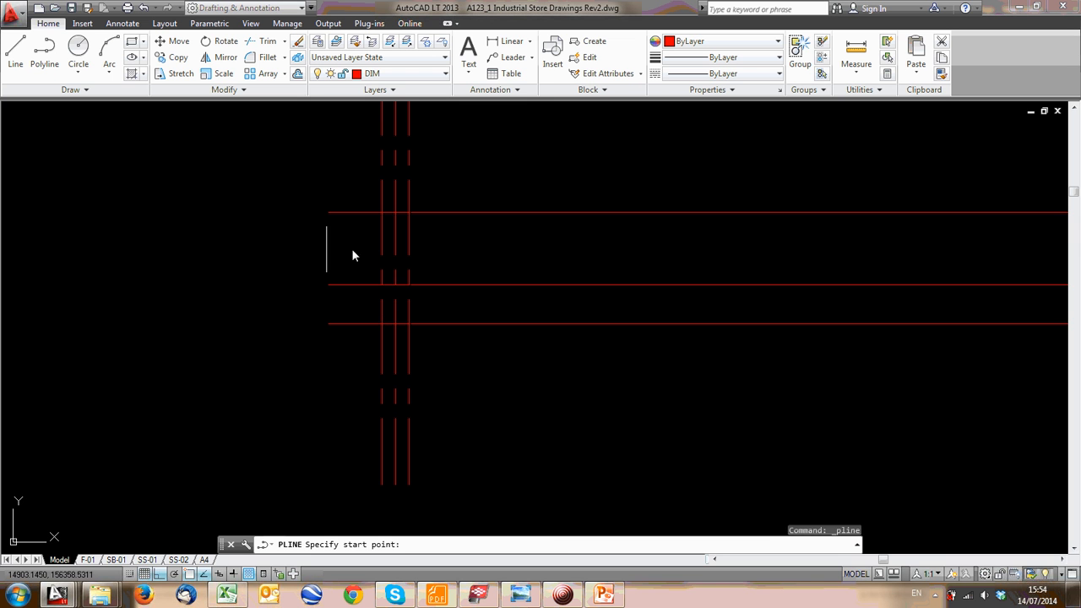
{"action": "left_click", "coordinate": [382, 212]}
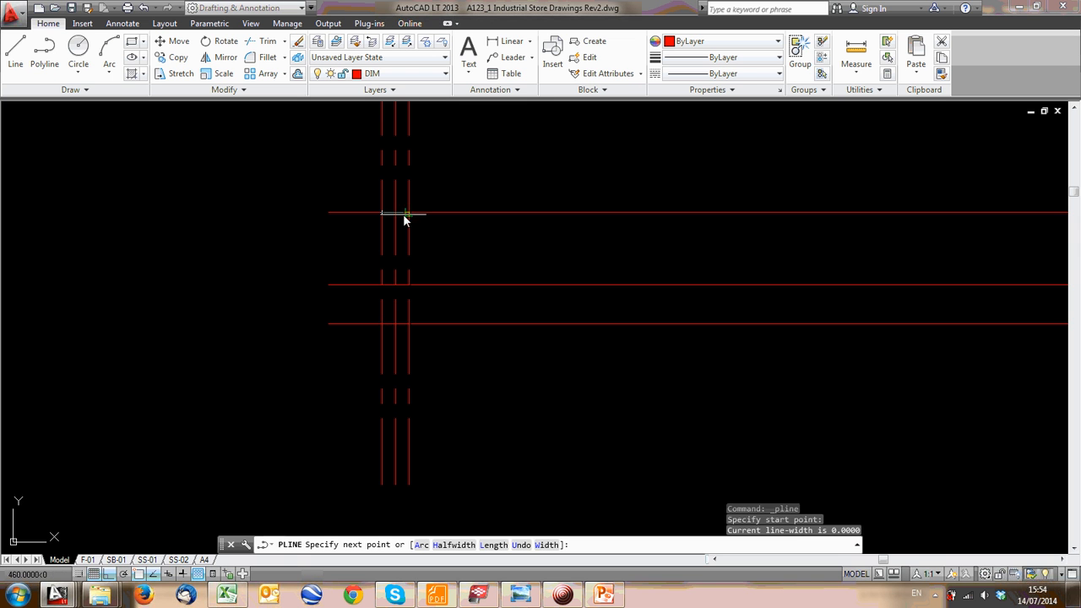
{"action": "left_click", "coordinate": [410, 323]}
{"action": "left_click", "coordinate": [385, 323]}
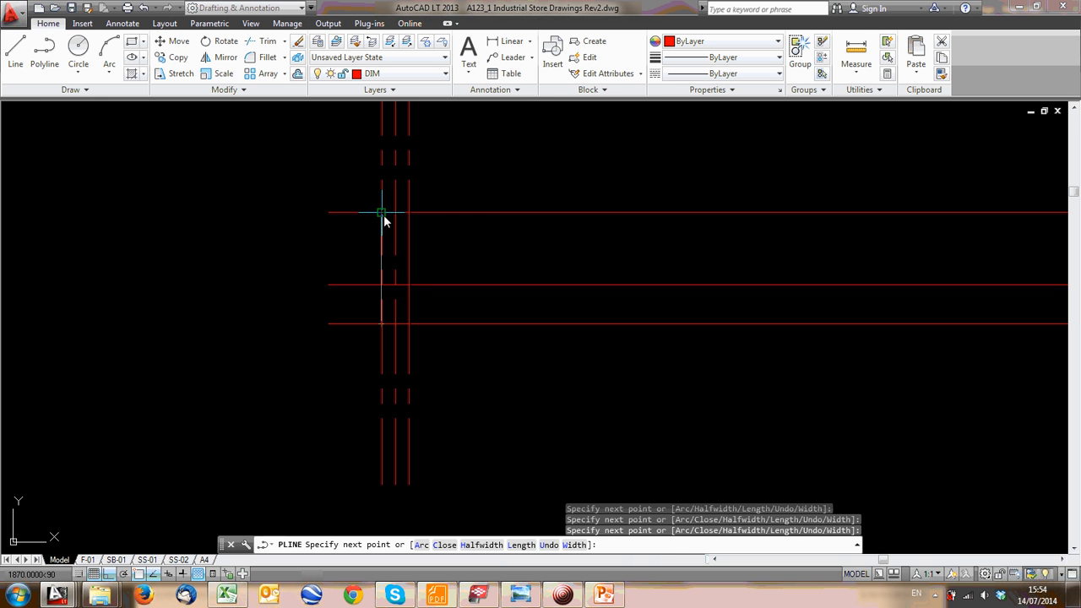
{"action": "key", "text": "Escape"}
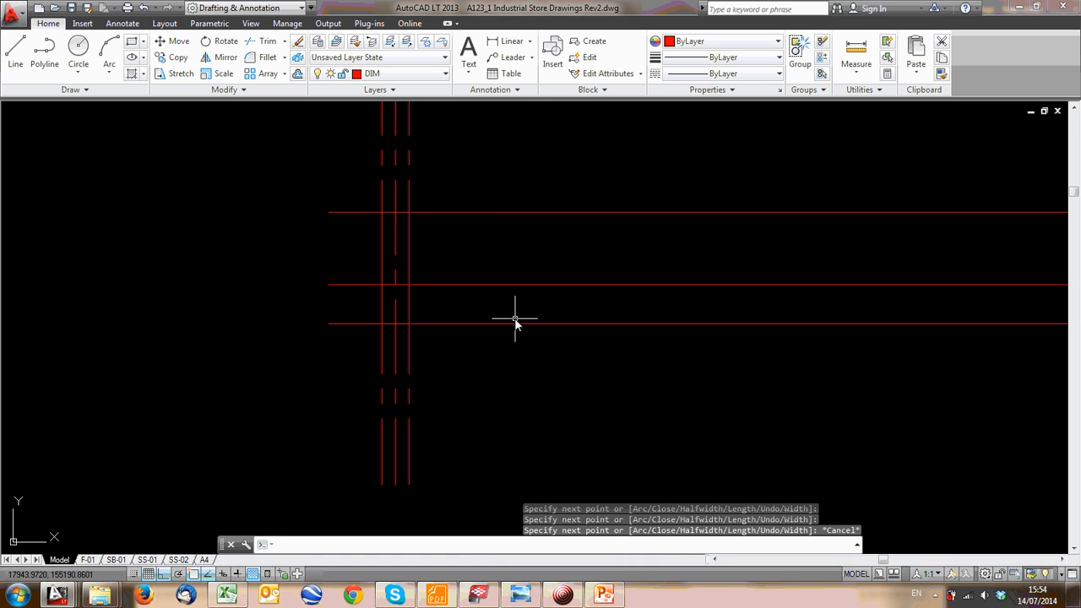
Move the plinth outline polyline to the CONCRETE layer
{"action": "scroll", "coordinate": [603, 253], "scroll_direction": "down", "scroll_amount": 4}
{"action": "middle_click_drag", "start_coordinate": [603, 253], "coordinate": [374, 181]}
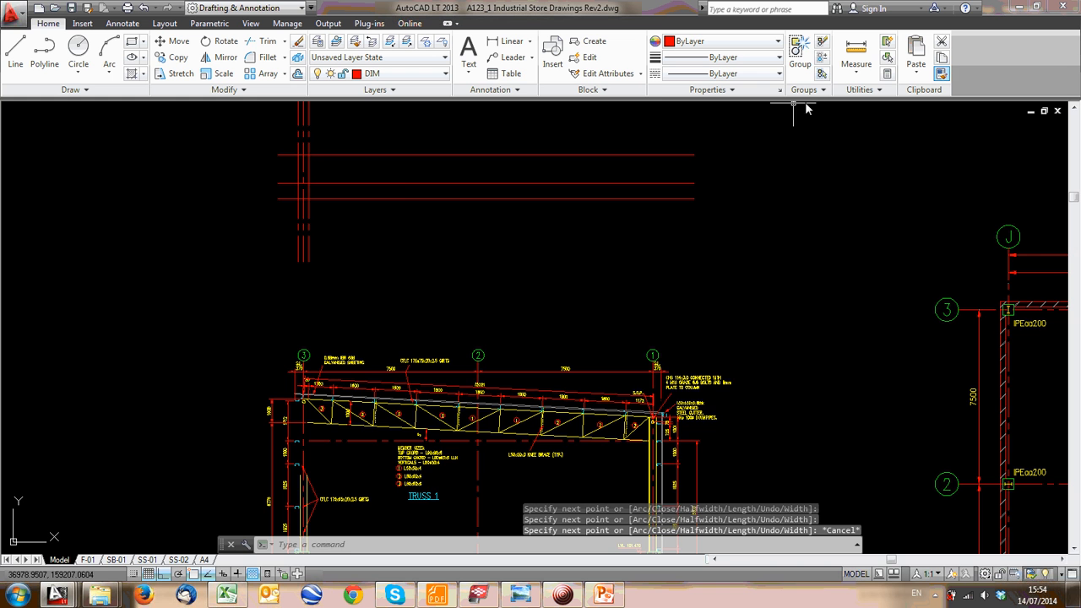
{"action": "scroll", "coordinate": [299, 160], "scroll_direction": "up", "scroll_amount": 4}
{"action": "left_click", "coordinate": [296, 160]}
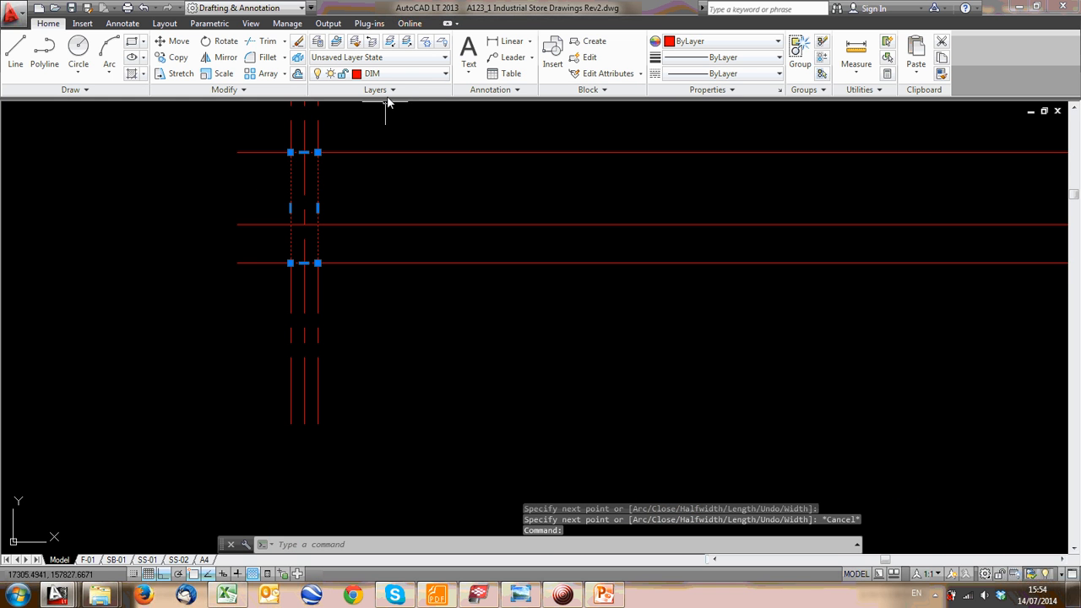
{"action": "left_click", "coordinate": [393, 75]}
{"action": "scroll", "coordinate": [396, 114], "scroll_direction": "up", "scroll_amount": 3}
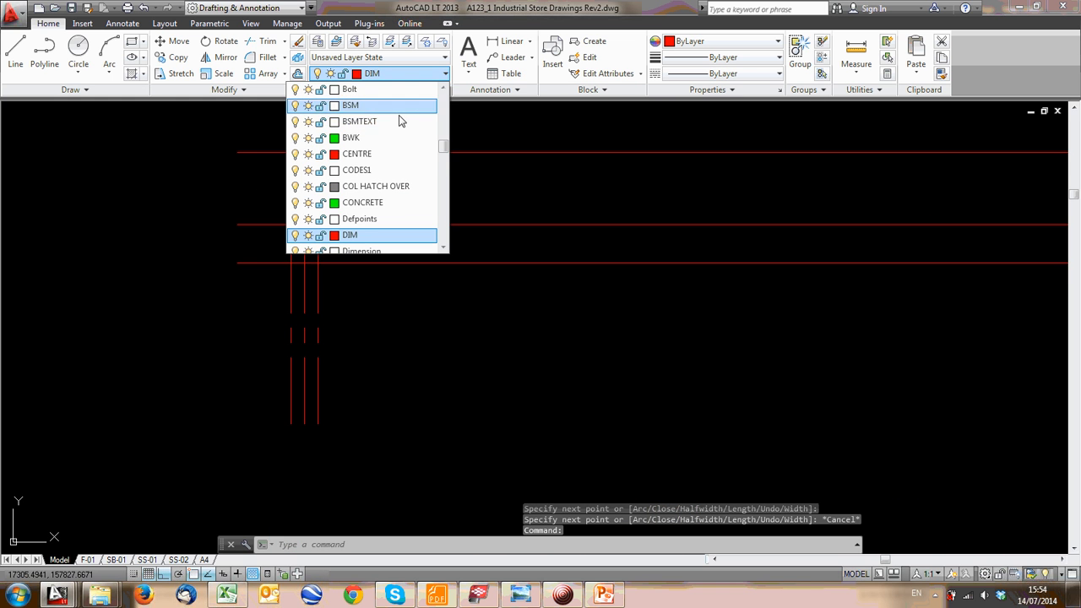
{"action": "left_click", "coordinate": [374, 203]}
{"action": "left_click", "coordinate": [368, 202]}
{"action": "key", "text": "Escape"}
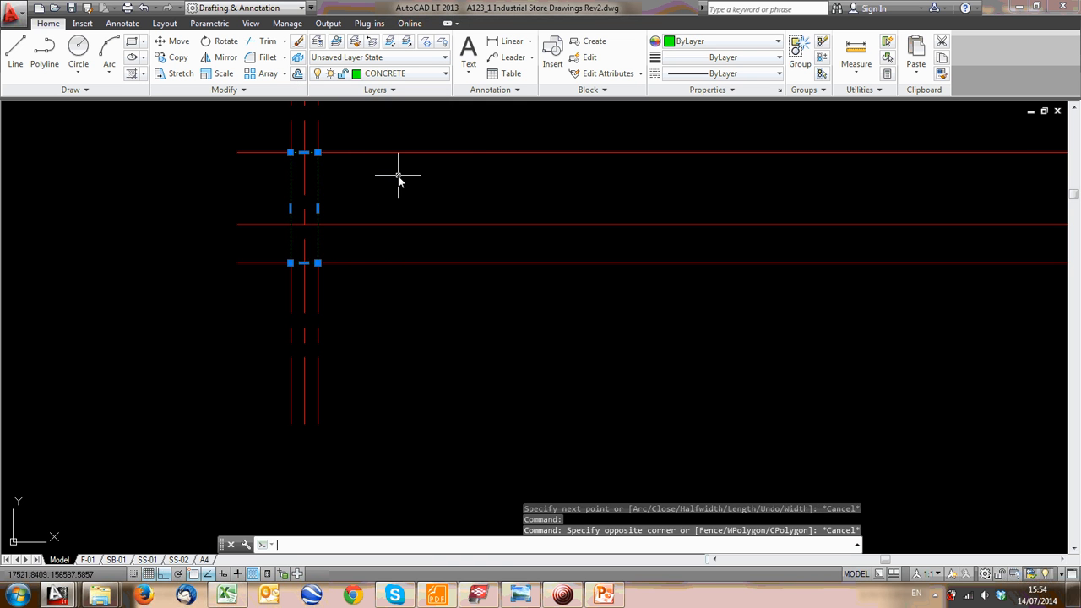
{"action": "key", "text": "Escape"}
Examine how the steel column sits on the plinth in Section E-E
{"action": "scroll", "coordinate": [398, 180], "scroll_direction": "down", "scroll_amount": 2}
{"action": "scroll", "coordinate": [356, 184], "scroll_direction": "down", "scroll_amount": 1}
{"action": "scroll", "coordinate": [360, 401], "scroll_direction": "up", "scroll_amount": 5}
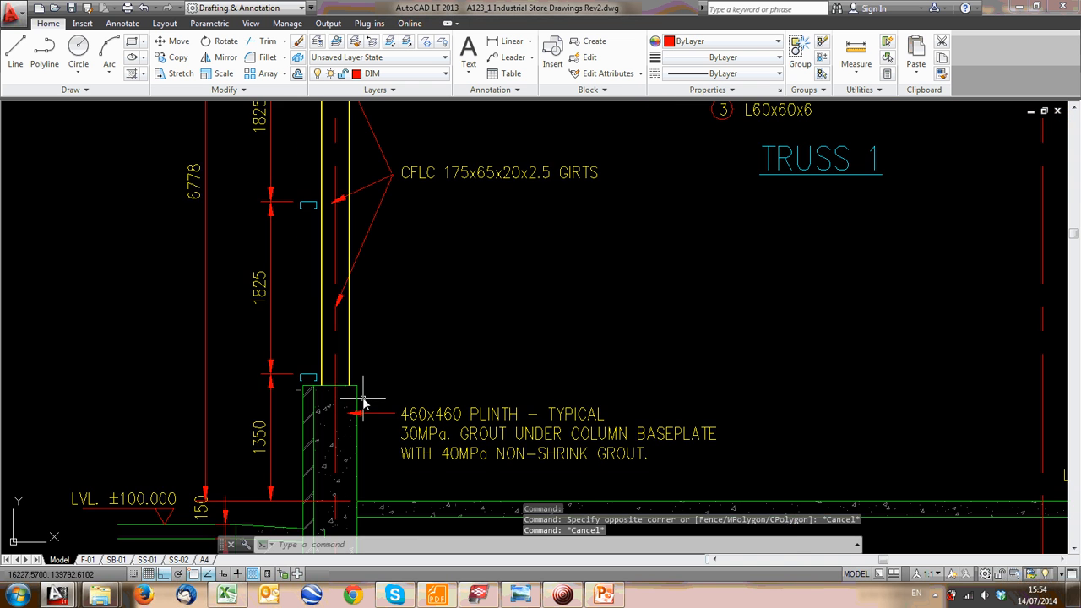
{"action": "scroll", "coordinate": [359, 401], "scroll_direction": "down", "scroll_amount": 4}
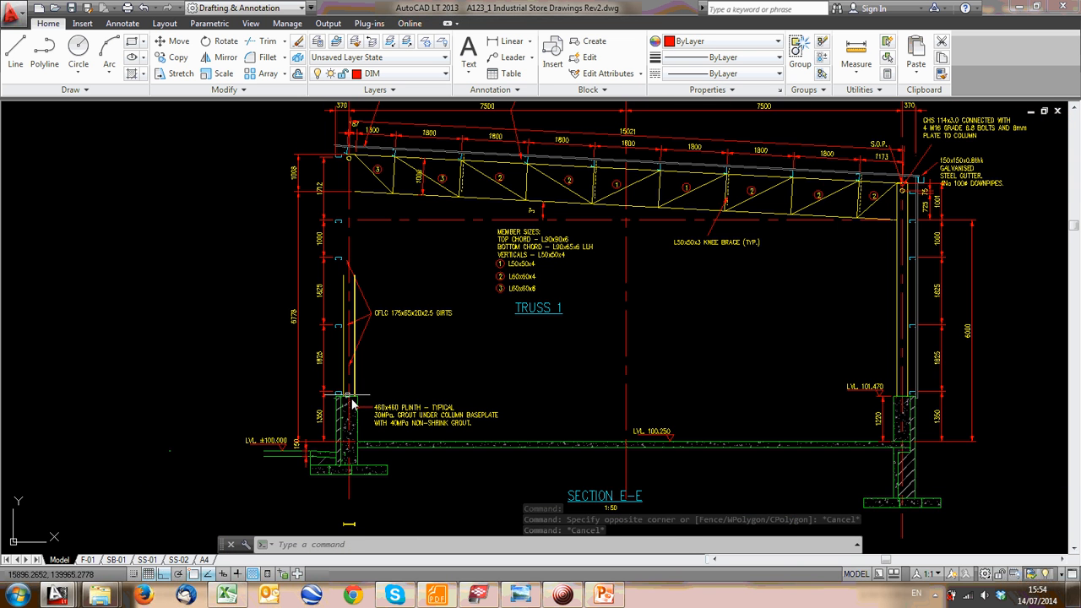
{"action": "scroll", "coordinate": [354, 414], "scroll_direction": "down", "scroll_amount": 2}
{"action": "scroll", "coordinate": [337, 198], "scroll_direction": "up", "scroll_amount": 8}
{"action": "middle_click_drag", "start_coordinate": [338, 189], "coordinate": [352, 339]}
{"action": "scroll", "coordinate": [337, 272], "scroll_direction": "down", "scroll_amount": 1}
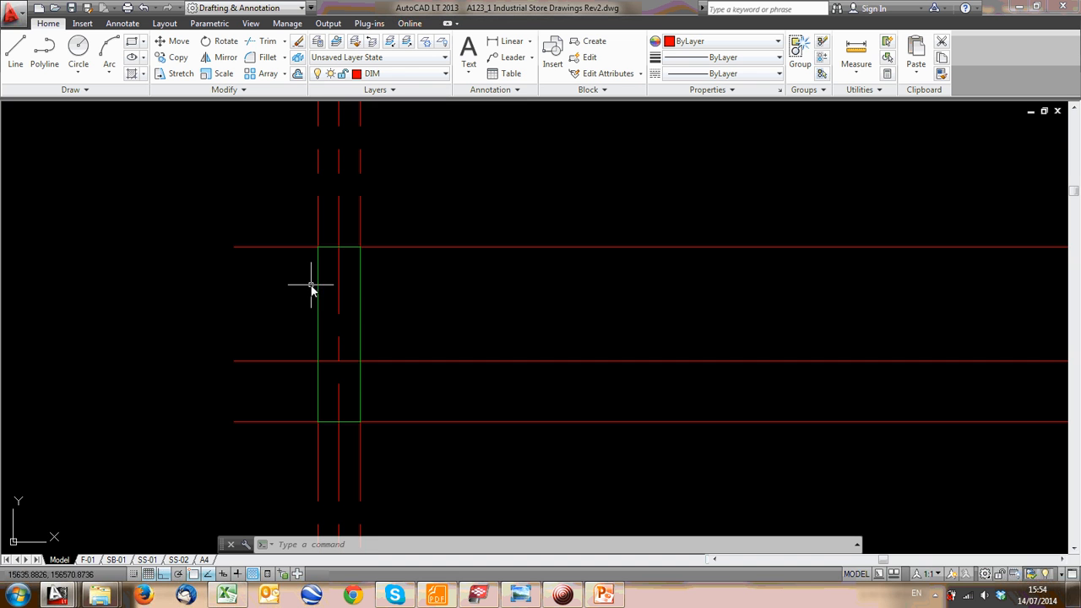
Draw the brickwork outline as a polyline offset 115 mm outward from the plinth's left edge, from plinth top to base
{"action": "left_click", "coordinate": [319, 284]}
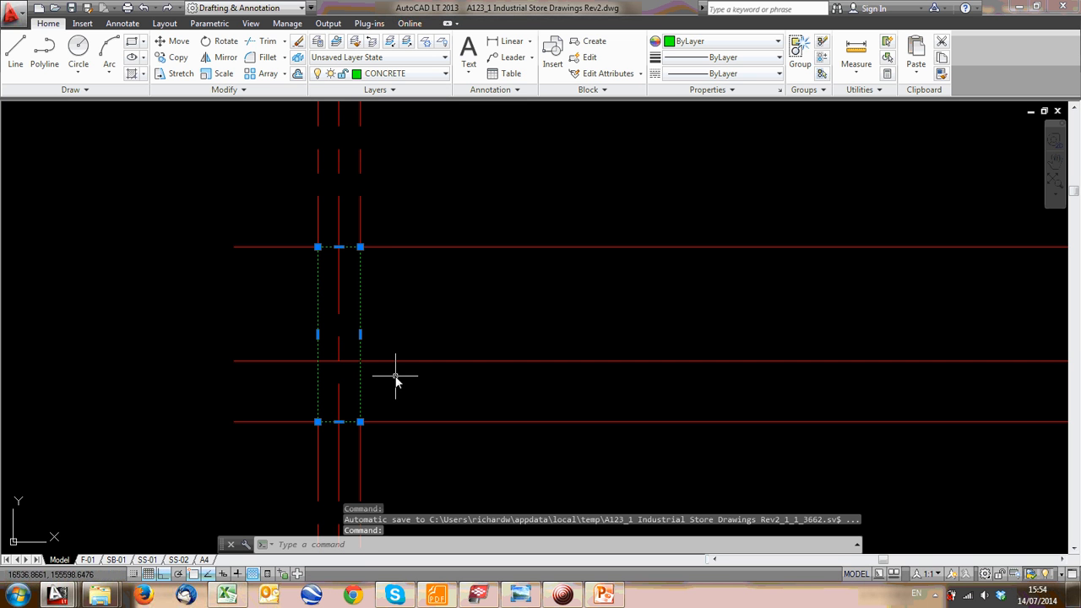
{"action": "key", "text": "Escape"}
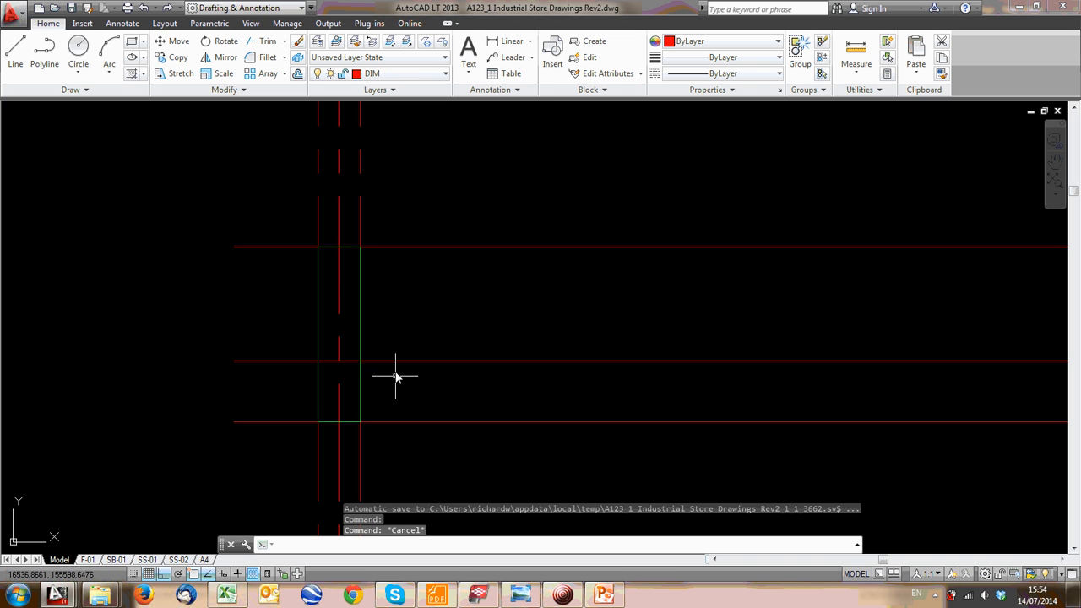
{"action": "type", "text": "p"}
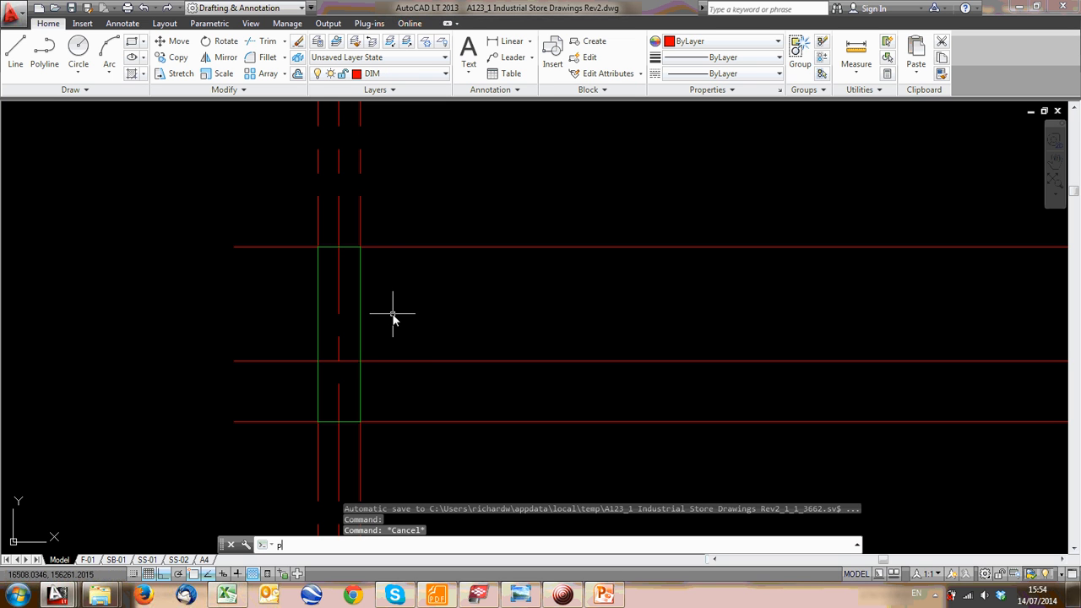
{"action": "key", "text": "Return"}
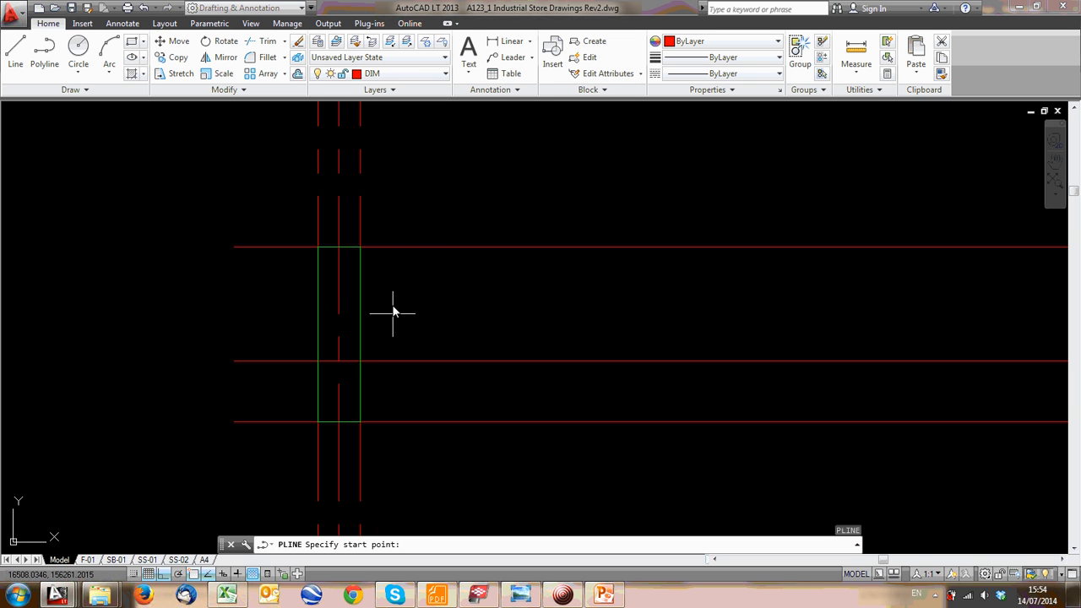
{"action": "left_click", "coordinate": [317, 248]}
{"action": "type", "text": "11"}
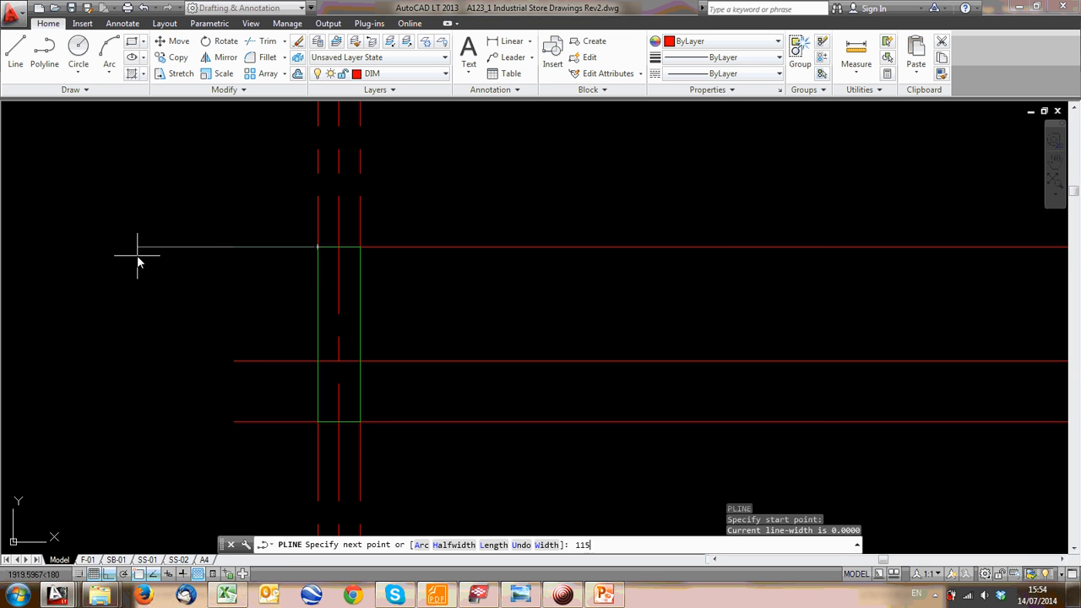
{"action": "type", "text": "5"}
{"action": "key", "text": "Return"}
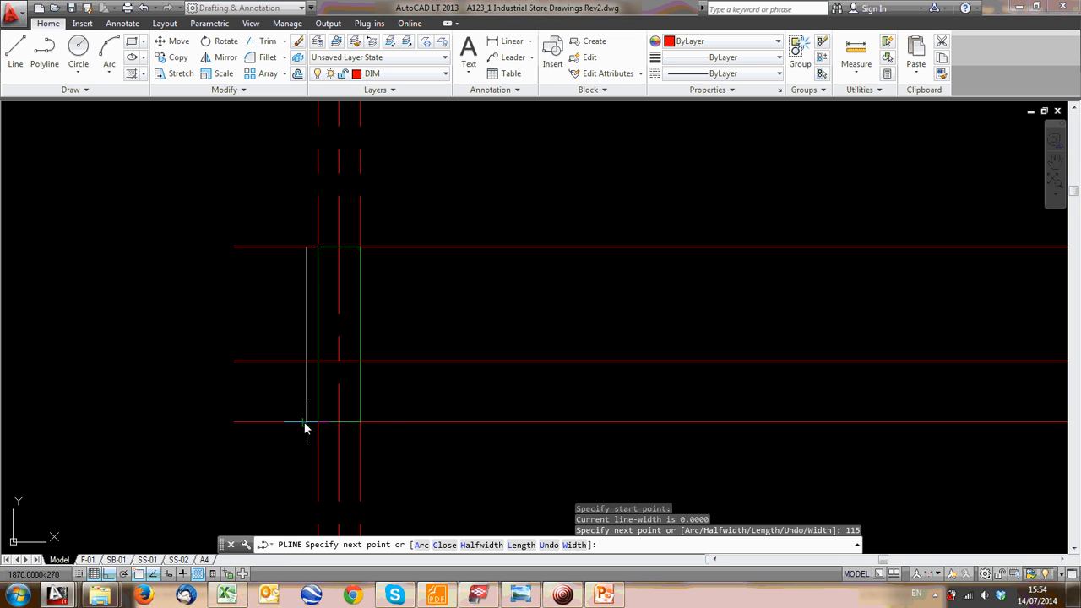
{"action": "scroll", "coordinate": [304, 429], "scroll_direction": "up", "scroll_amount": 4}
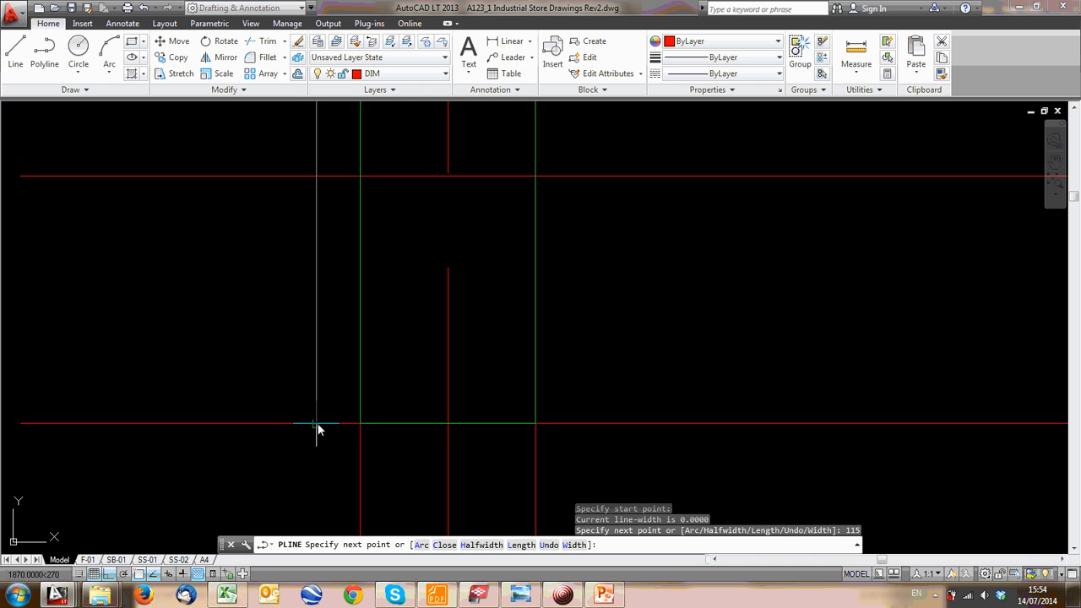
{"action": "left_click", "coordinate": [317, 429]}
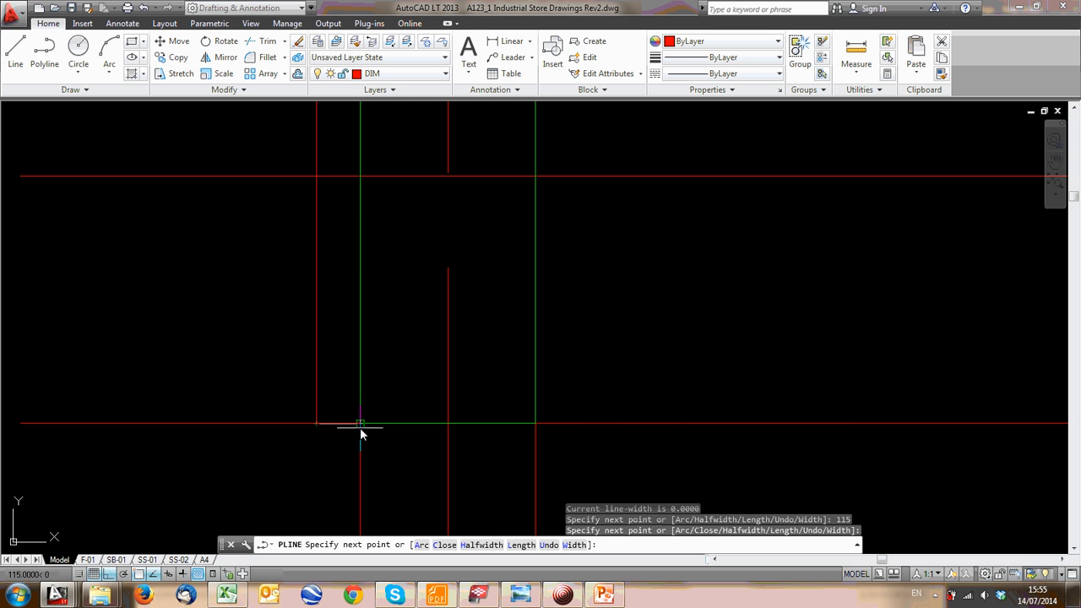
{"action": "key", "text": "Escape"}
{"action": "scroll", "coordinate": [361, 432], "scroll_direction": "down", "scroll_amount": 6}
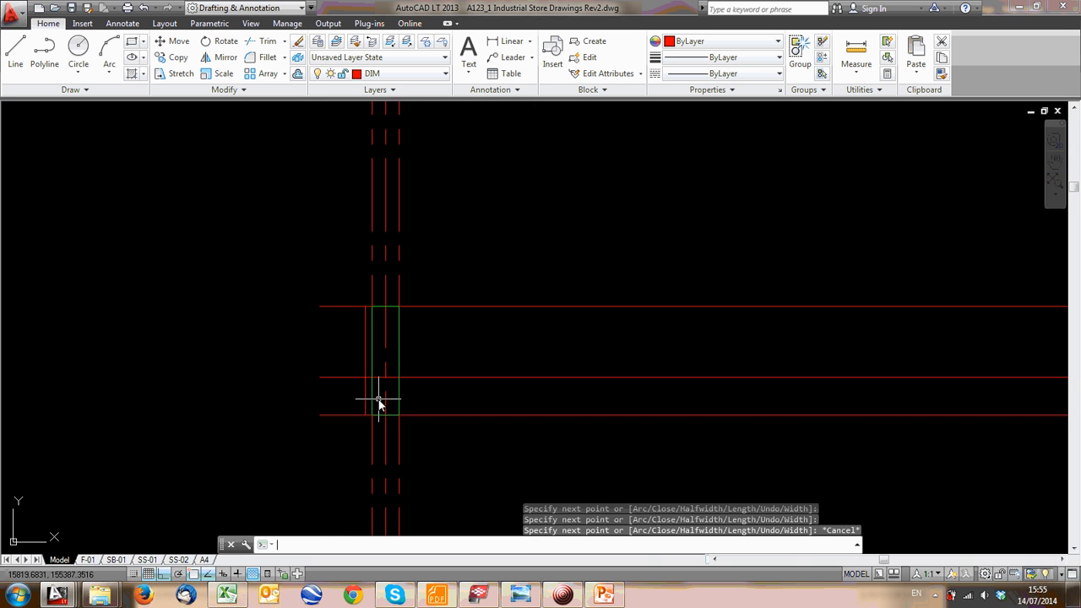
Move the narrow brickwork outline beside the plinth to the BWK layer
{"action": "scroll", "coordinate": [363, 355], "scroll_direction": "up", "scroll_amount": 4}
{"action": "left_click", "coordinate": [382, 338]}
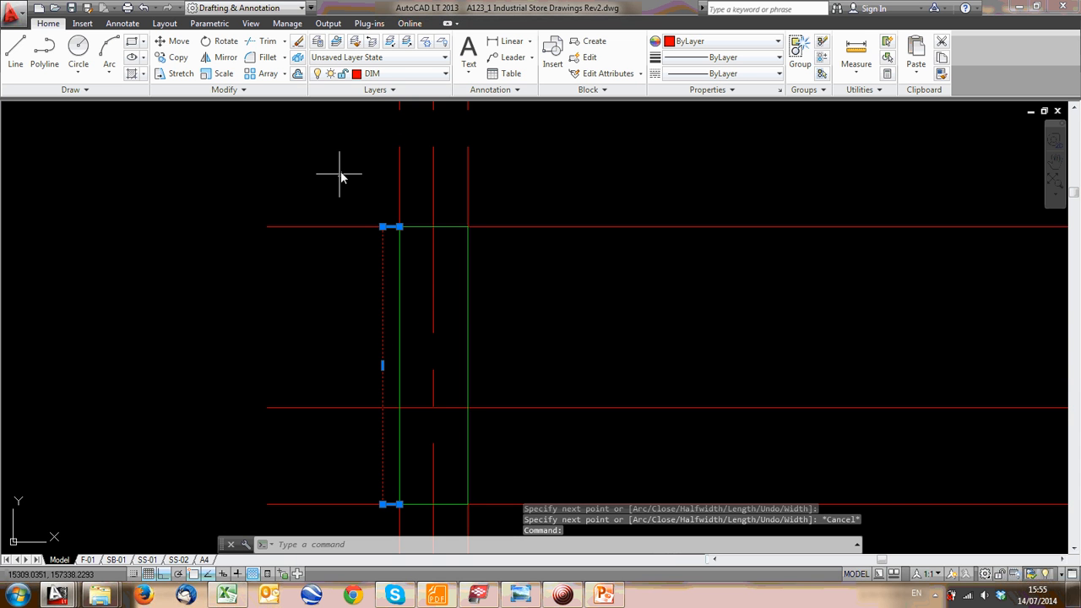
{"action": "left_click", "coordinate": [386, 75]}
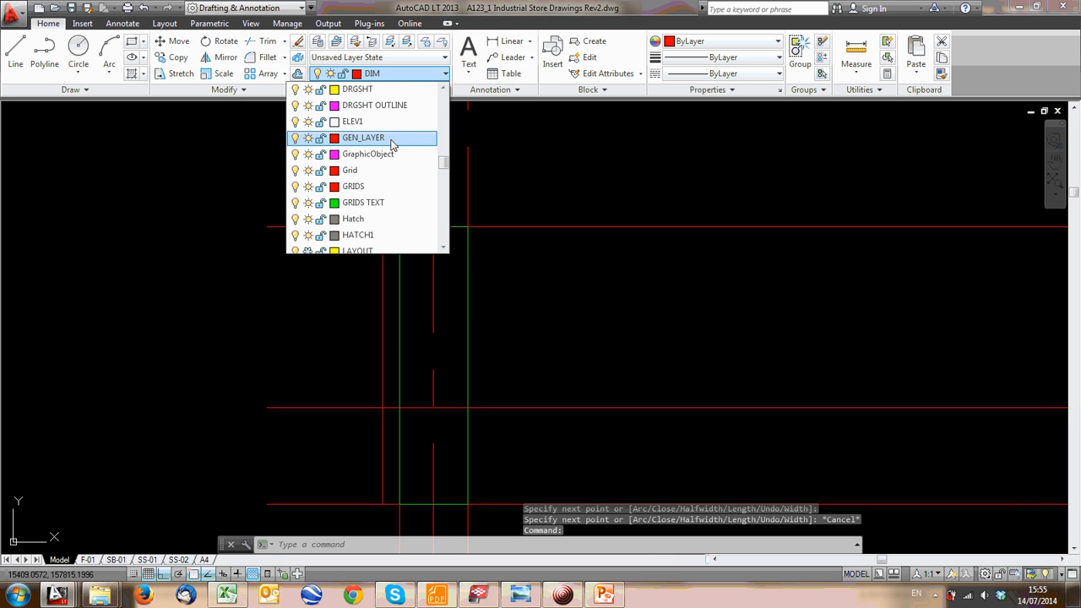
{"action": "scroll", "coordinate": [392, 142], "scroll_direction": "up", "scroll_amount": 2}
{"action": "scroll", "coordinate": [391, 148], "scroll_direction": "up", "scroll_amount": 3}
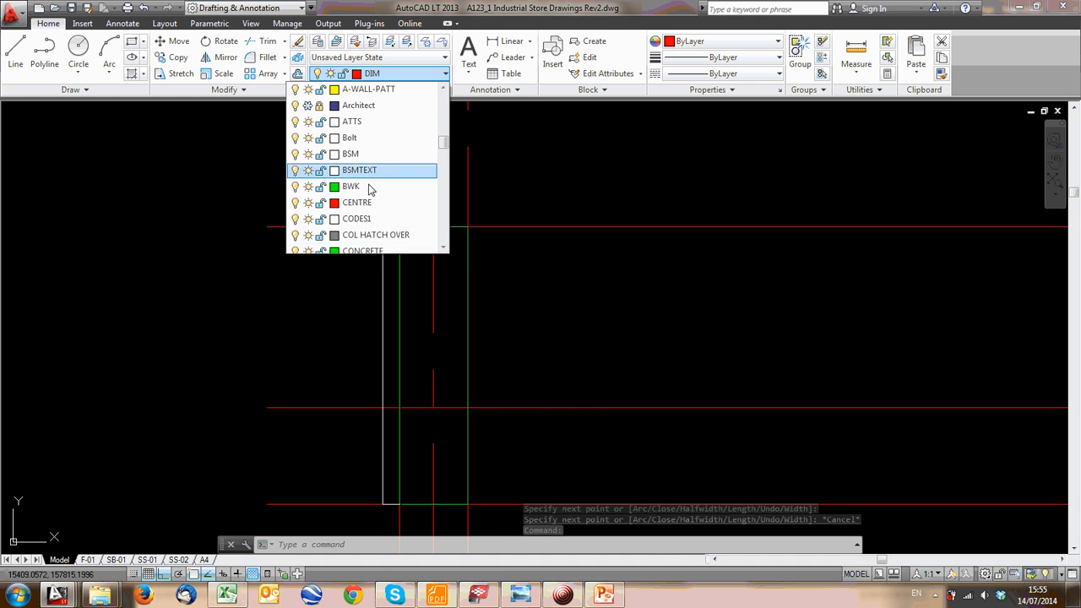
{"action": "left_click", "coordinate": [363, 186]}
{"action": "scroll", "coordinate": [469, 249], "scroll_direction": "down", "scroll_amount": 2}
{"action": "middle_click_drag", "start_coordinate": [469, 249], "coordinate": [258, 174]}
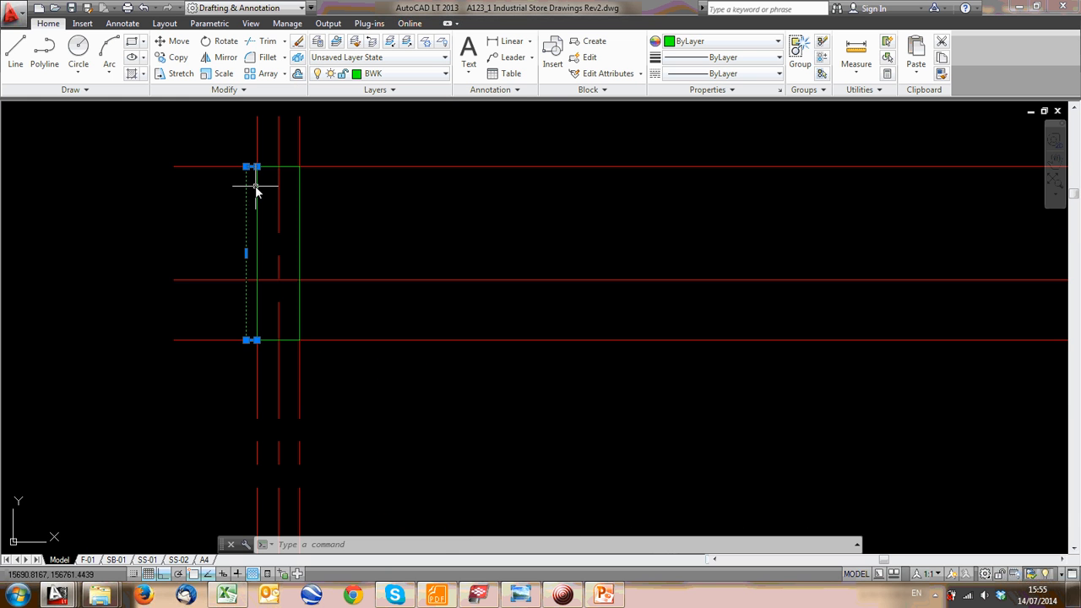
{"action": "key", "text": "Escape"}
Examine the steel column and the lowest girt above the plinth in Section E-E
{"action": "scroll", "coordinate": [259, 249], "scroll_direction": "down", "scroll_amount": 2}
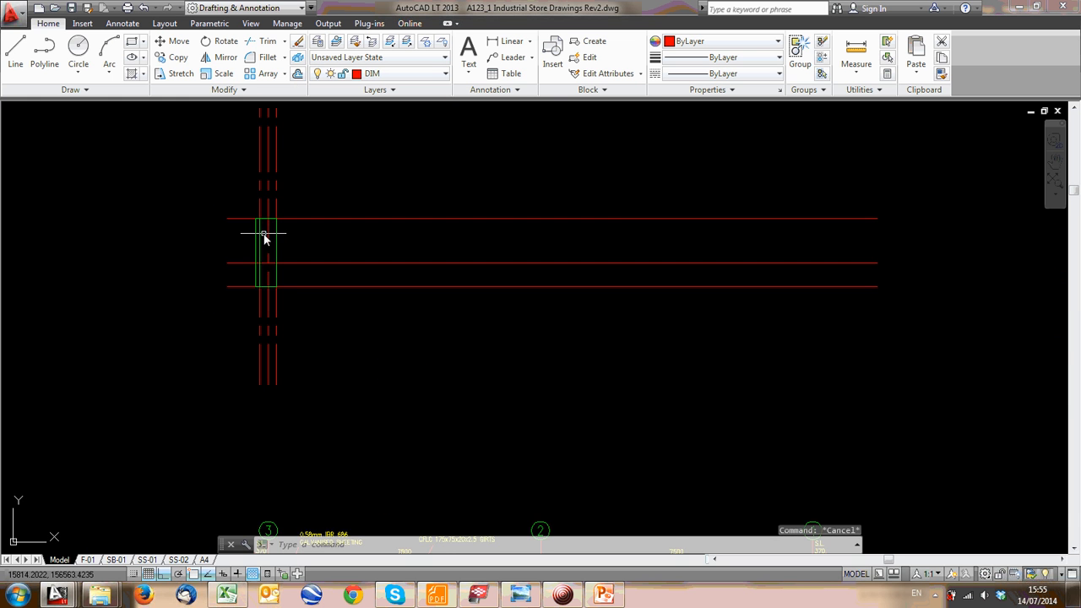
{"action": "scroll", "coordinate": [265, 235], "scroll_direction": "up", "scroll_amount": 2}
{"action": "scroll", "coordinate": [263, 228], "scroll_direction": "up", "scroll_amount": 2}
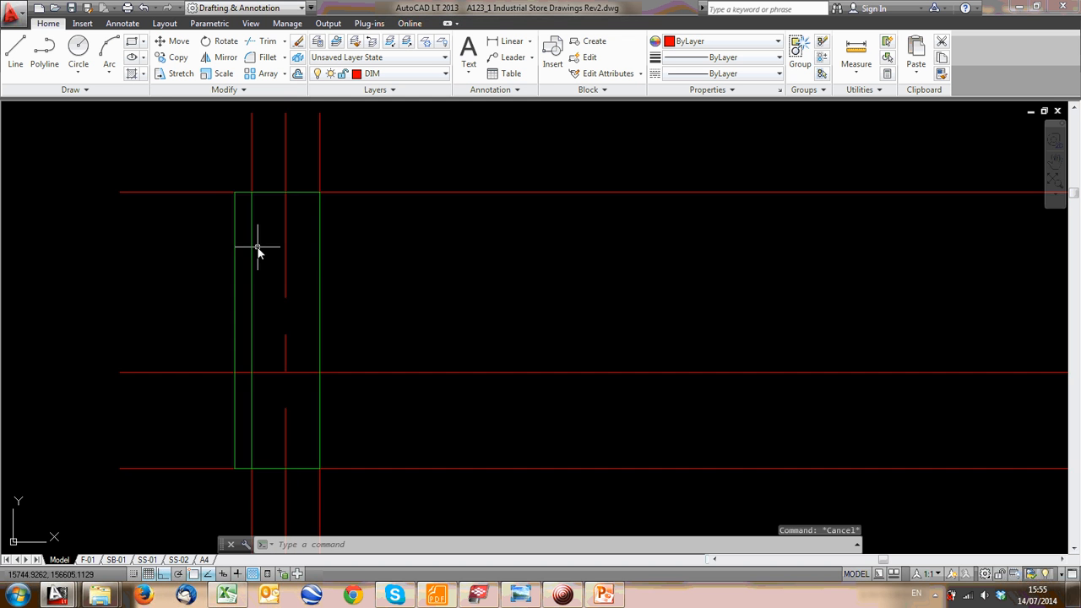
{"action": "middle_click_drag", "start_coordinate": [289, 273], "coordinate": [282, 173]}
{"action": "scroll", "coordinate": [331, 224], "scroll_direction": "down", "scroll_amount": 5}
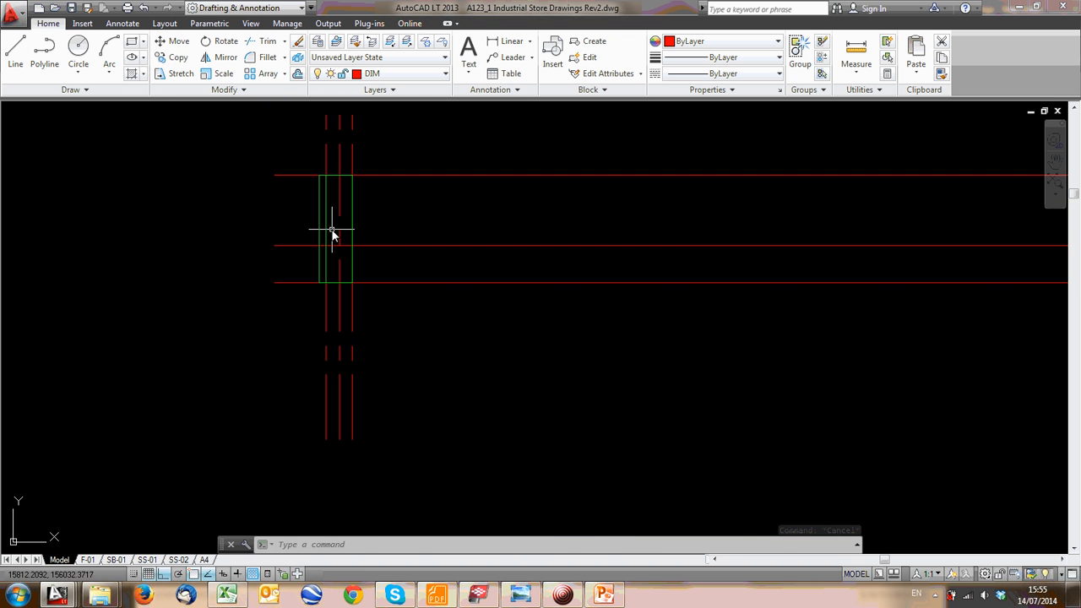
{"action": "scroll", "coordinate": [363, 397], "scroll_direction": "up", "scroll_amount": 3}
{"action": "scroll", "coordinate": [330, 493], "scroll_direction": "up", "scroll_amount": 6}
{"action": "scroll", "coordinate": [345, 251], "scroll_direction": "down", "scroll_amount": 5}
{"action": "scroll", "coordinate": [334, 357], "scroll_direction": "up", "scroll_amount": 5}
{"action": "scroll", "coordinate": [356, 245], "scroll_direction": "down", "scroll_amount": 4}
{"action": "scroll", "coordinate": [342, 334], "scroll_direction": "up", "scroll_amount": 6}
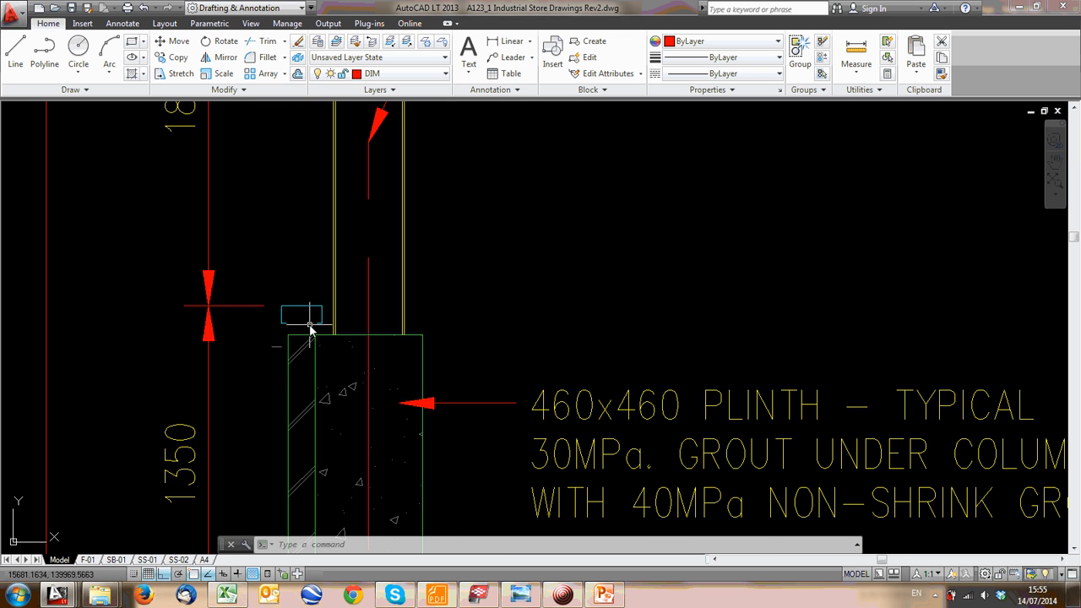
{"action": "scroll", "coordinate": [309, 329], "scroll_direction": "up", "scroll_amount": 1}
{"action": "scroll", "coordinate": [384, 333], "scroll_direction": "down", "scroll_amount": 6}
{"action": "mouse_move", "coordinate": [372, 284]}
{"action": "middle_mouse_down"}
{"action": "mouse_move", "coordinate": [366, 379]}
{"action": "mouse_move", "coordinate": [377, 524]}
{"action": "middle_mouse_up"}
{"action": "scroll", "coordinate": [368, 363], "scroll_direction": "down", "scroll_amount": 2}
{"action": "middle_click_drag", "start_coordinate": [368, 363], "coordinate": [360, 89]}
{"action": "scroll", "coordinate": [353, 403], "scroll_direction": "up", "scroll_amount": 8}
{"action": "left_click", "coordinate": [335, 277]}
{"action": "left_click", "coordinate": [282, 271]}
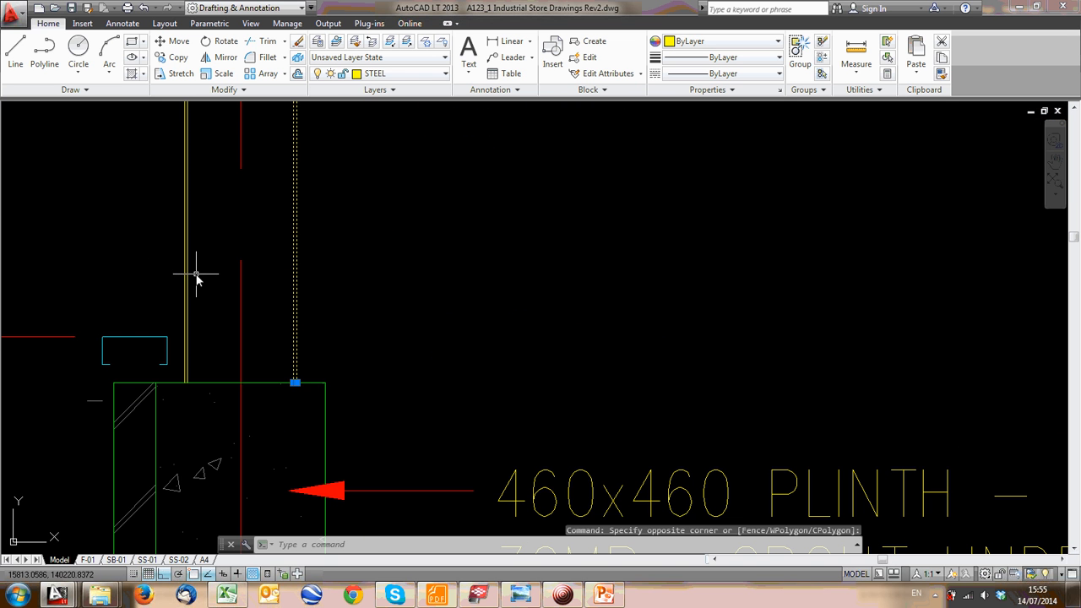
{"action": "left_click", "coordinate": [201, 277]}
{"action": "left_click", "coordinate": [169, 260]}
{"action": "type", "text": "co"}
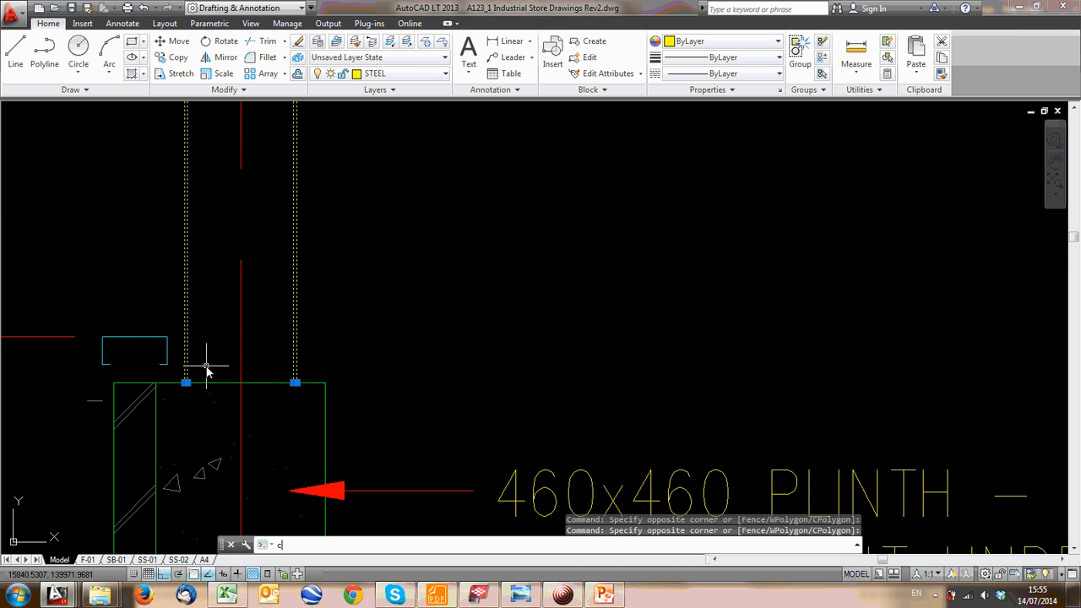
{"action": "key", "text": "Return"}
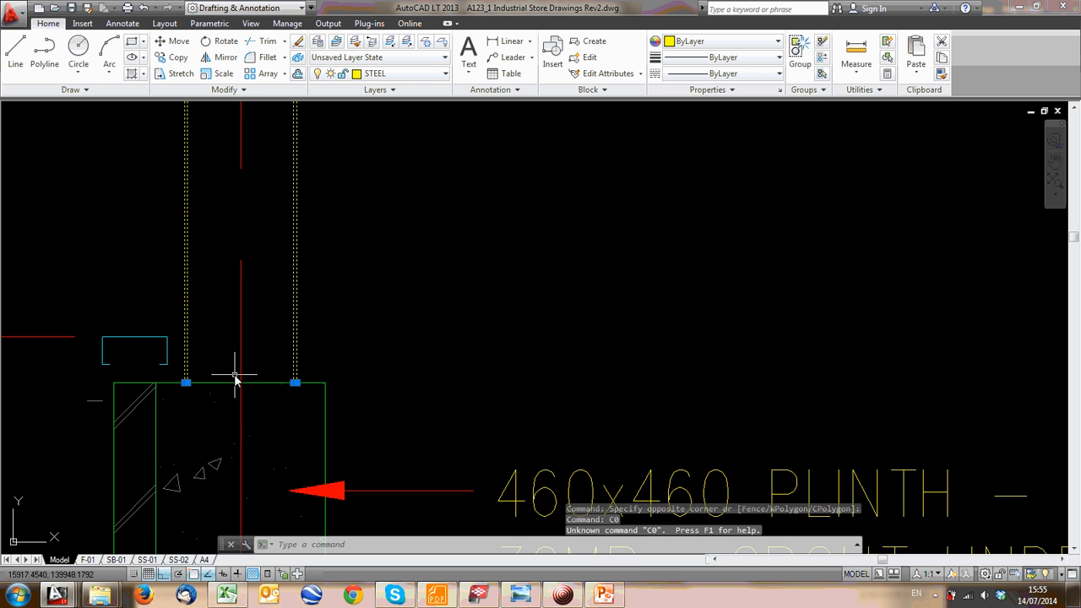
{"action": "left_click", "coordinate": [205, 362]}
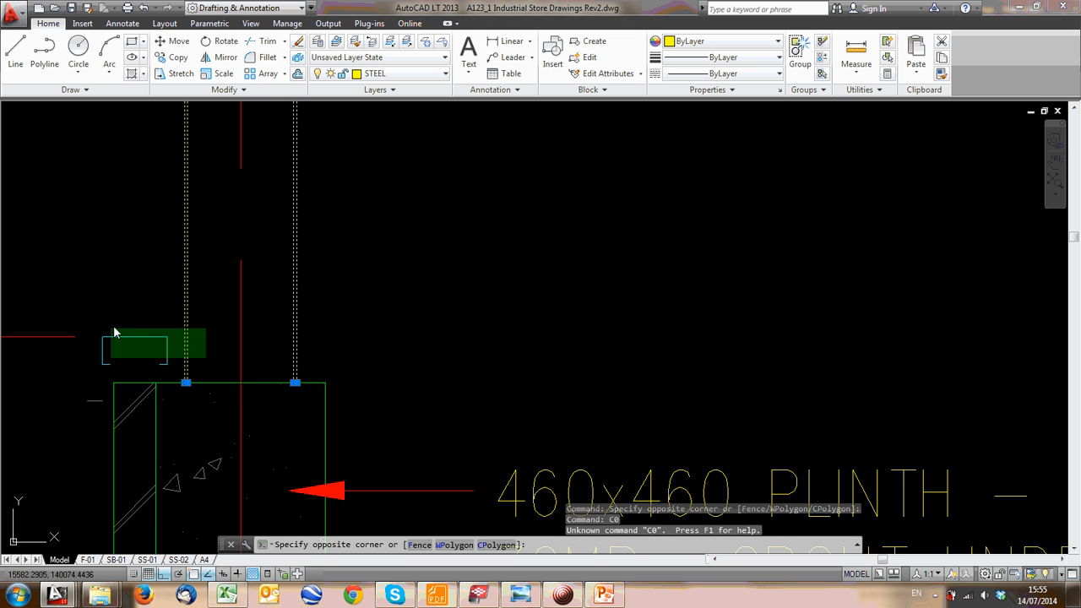
{"action": "left_click", "coordinate": [101, 331]}
{"action": "type", "text": "co"}
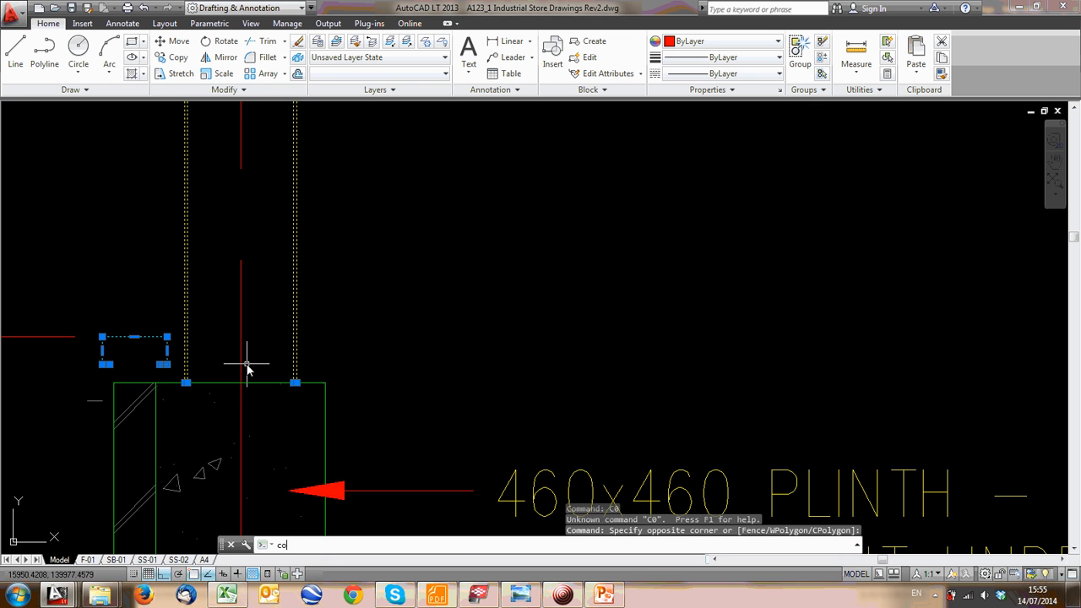
{"action": "key", "text": "Return"}
{"action": "key", "text": "Escape"}
{"action": "key", "text": "Escape"}
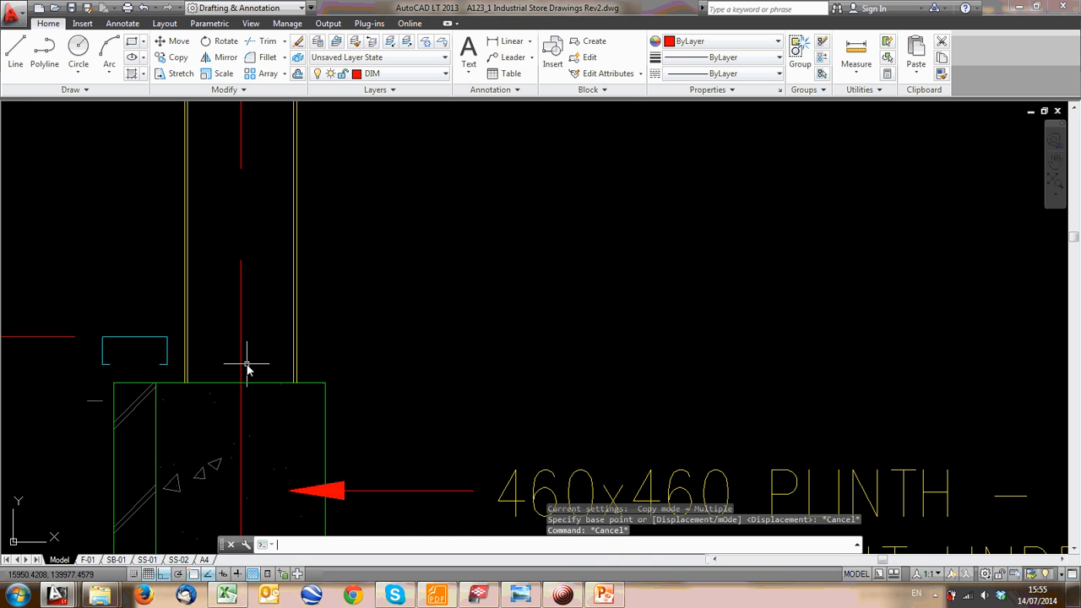
Copy the steel column lines and lowest girt from Section E-E, aligning the column's base centre with the new plinth's top centre
{"action": "left_click", "coordinate": [330, 339]}
{"action": "left_click", "coordinate": [284, 312]}
{"action": "left_click", "coordinate": [199, 359]}
{"action": "left_click", "coordinate": [158, 334]}
{"action": "type", "text": "co"}
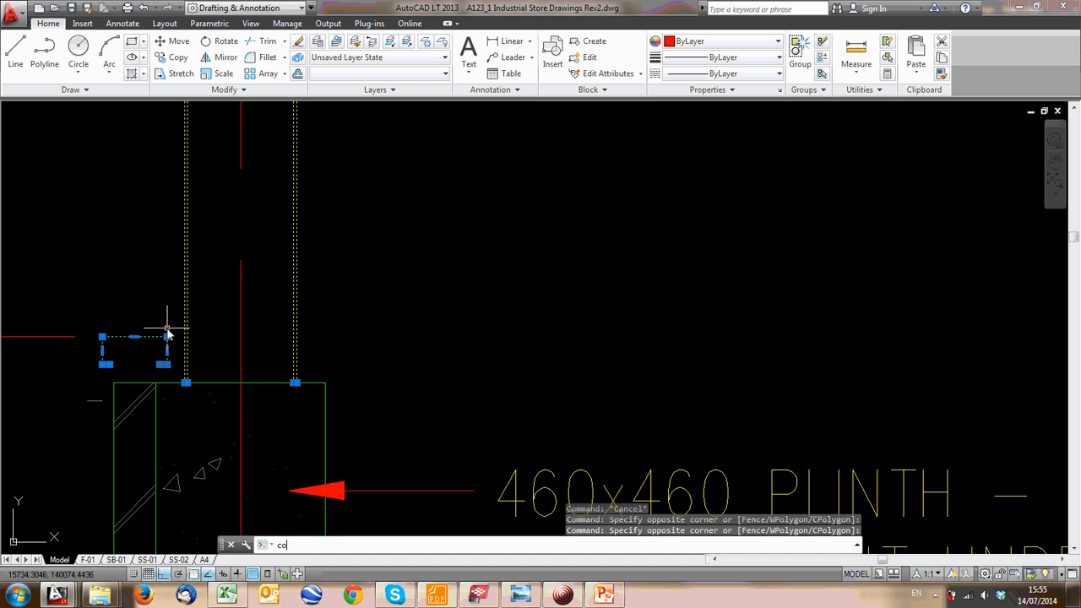
{"action": "key", "text": "Return"}
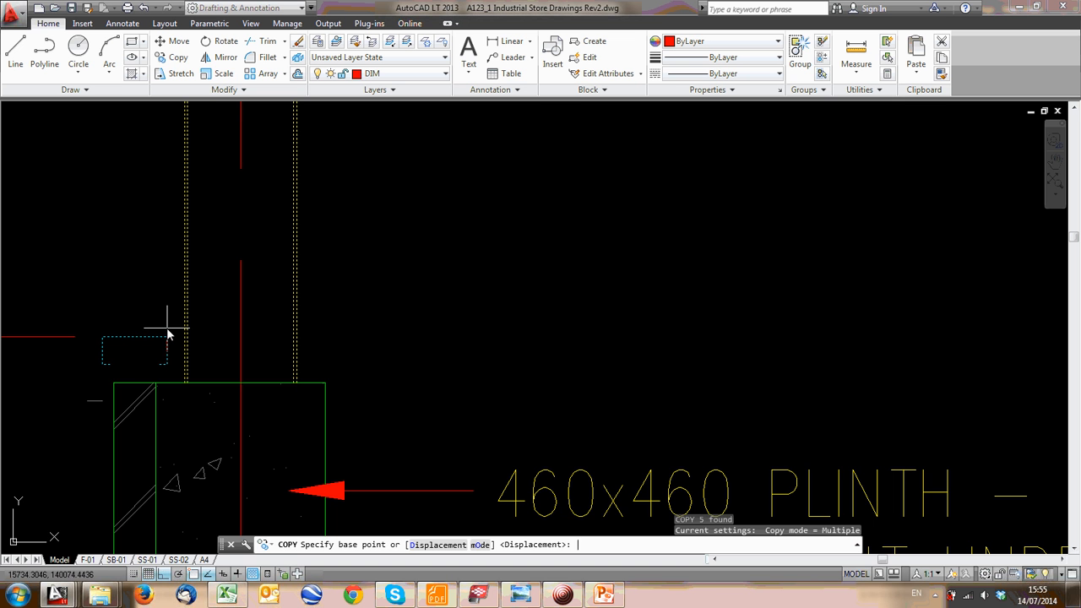
{"action": "left_click", "coordinate": [241, 387]}
{"action": "scroll", "coordinate": [200, 317], "scroll_direction": "down", "scroll_amount": 5}
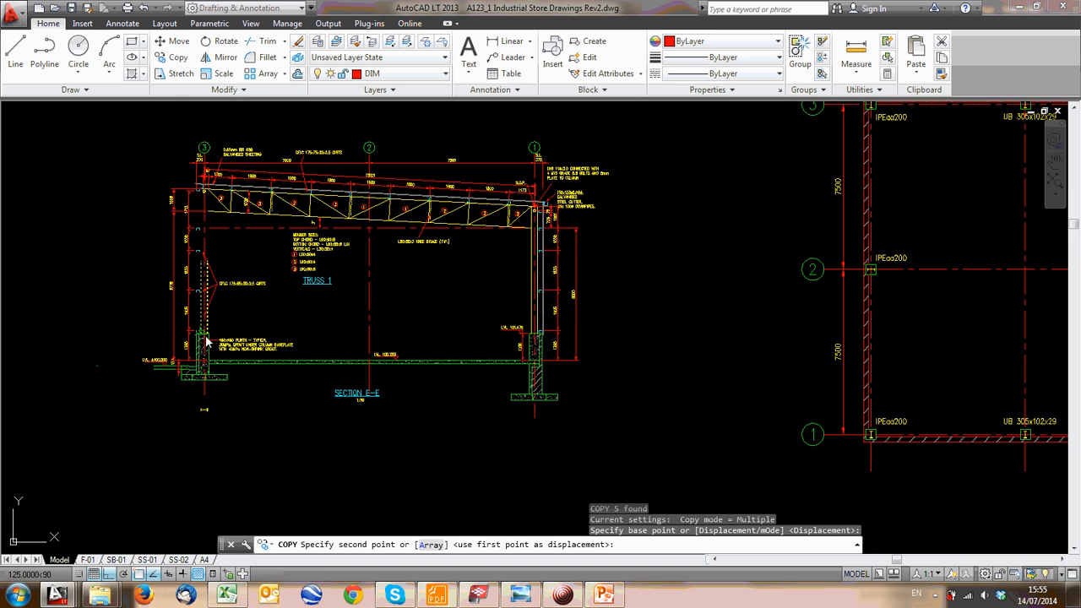
{"action": "scroll", "coordinate": [187, 235], "scroll_direction": "up", "scroll_amount": 6}
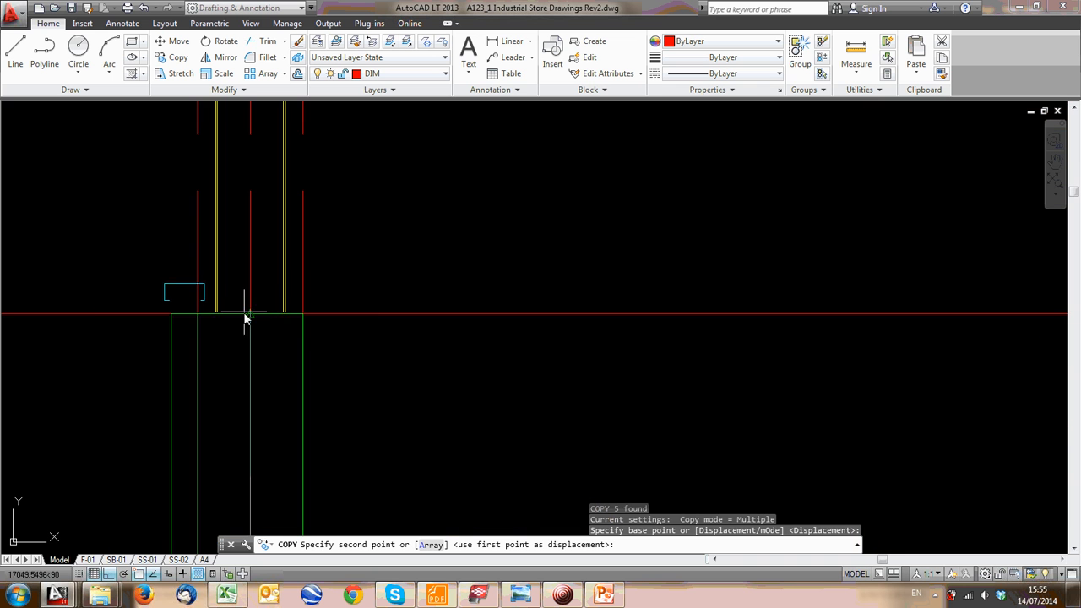
{"action": "left_click", "coordinate": [253, 321]}
{"action": "key", "text": "Escape"}
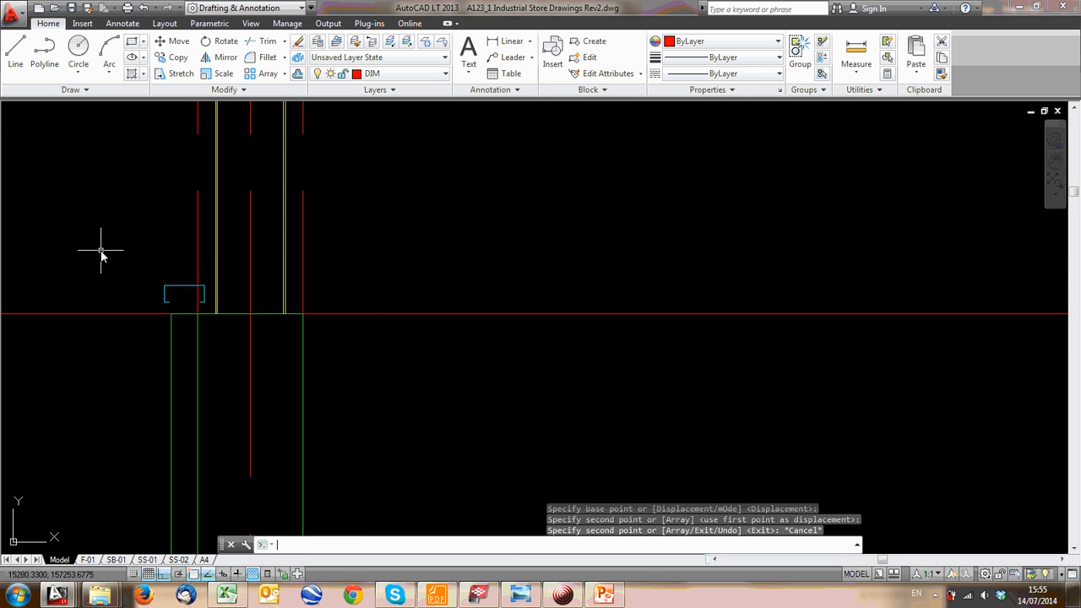
Move the copied girt horizontally so that its right side touches the outer face of the steel column
{"action": "scroll", "coordinate": [111, 228], "scroll_direction": "up", "scroll_amount": 4}
{"action": "middle_click_drag", "start_coordinate": [111, 229], "coordinate": [210, 295]}
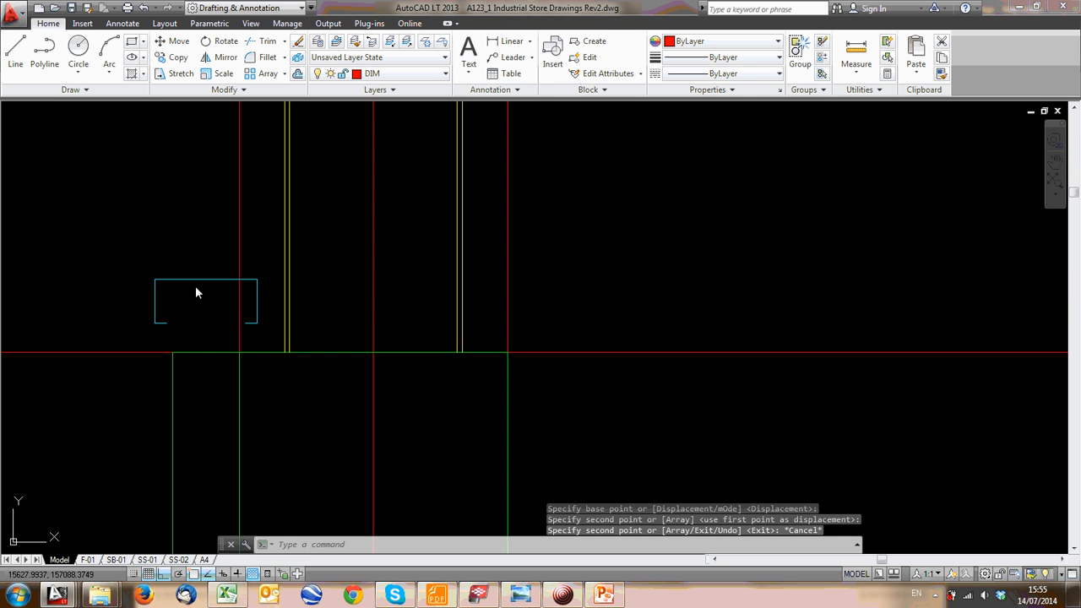
{"action": "left_click", "coordinate": [206, 279]}
{"action": "left_click", "coordinate": [172, 253]}
{"action": "type", "text": "m"}
{"action": "key", "text": "Return"}
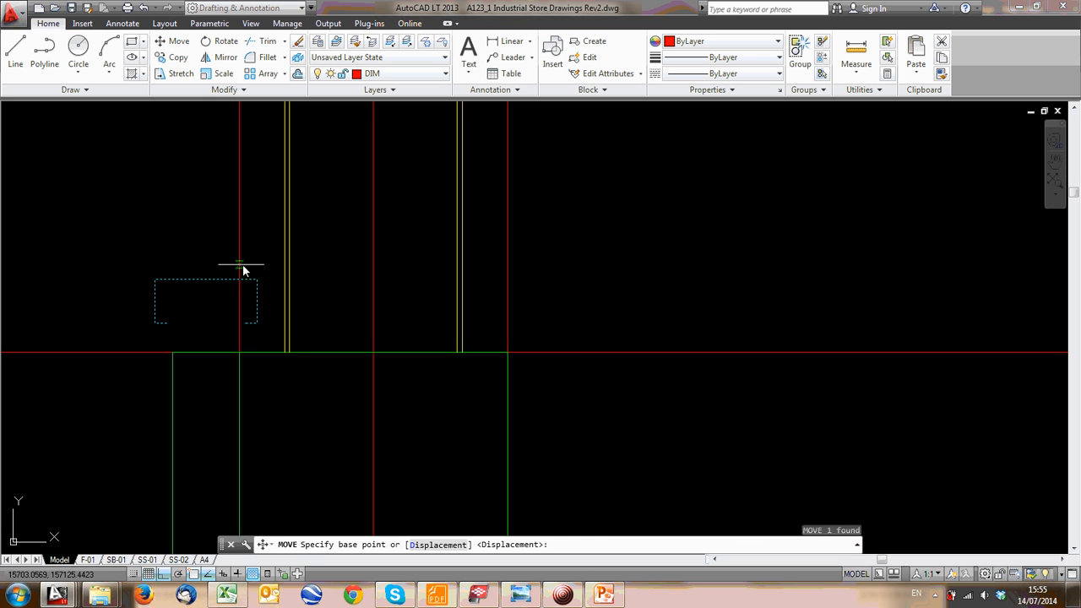
{"action": "left_click", "coordinate": [257, 301]}
{"action": "left_click", "coordinate": [285, 301]}
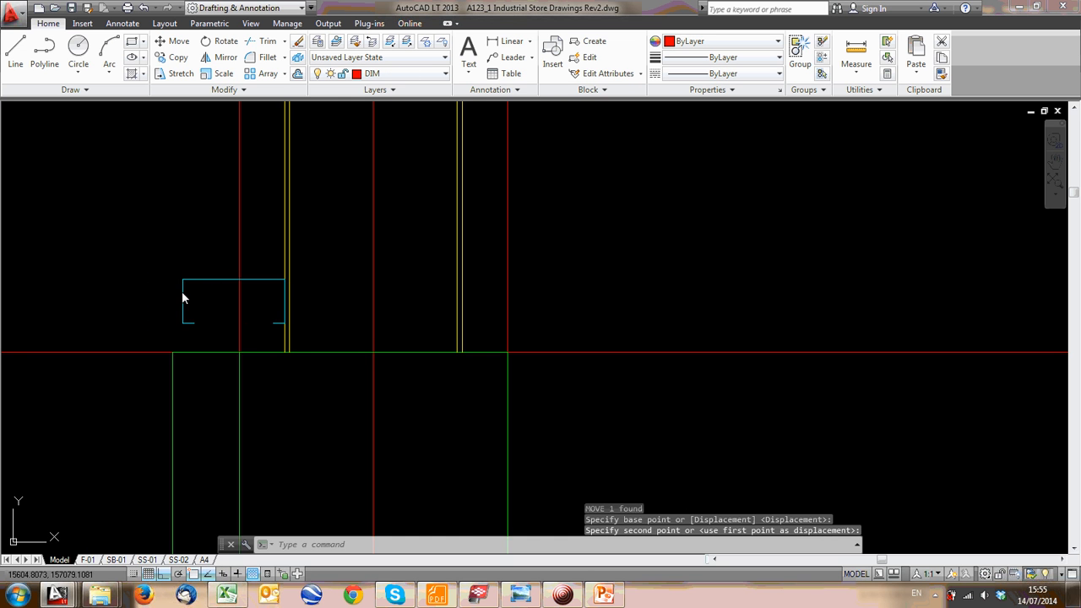
Compare the girt, brickwork and plinth arrangement in the new detail with Section E-E
{"action": "middle_click_drag", "start_coordinate": [184, 313], "coordinate": [293, 223]}
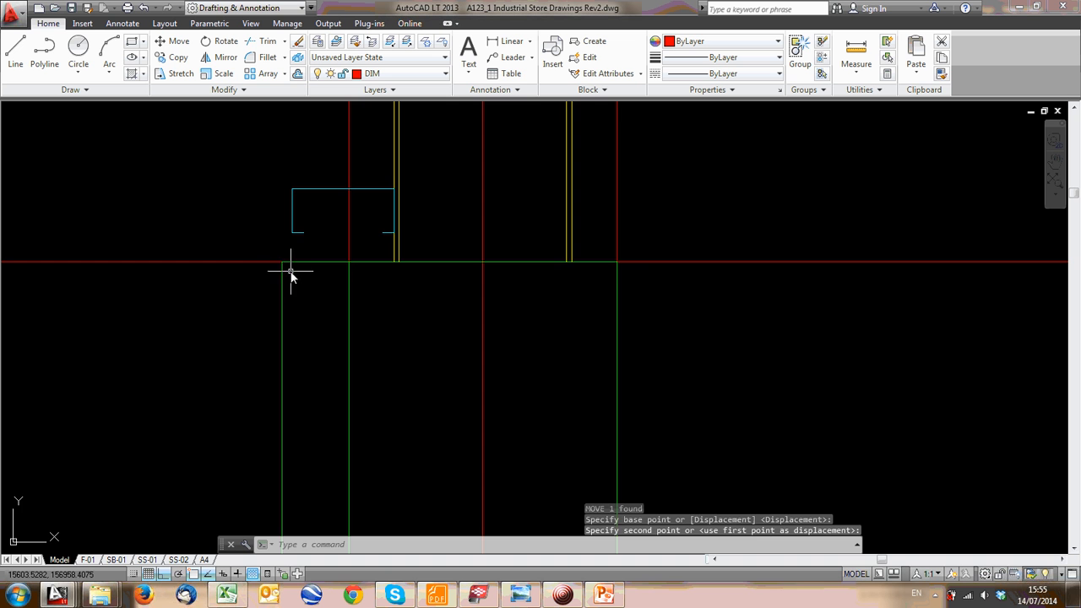
{"action": "scroll", "coordinate": [293, 265], "scroll_direction": "down", "scroll_amount": 8}
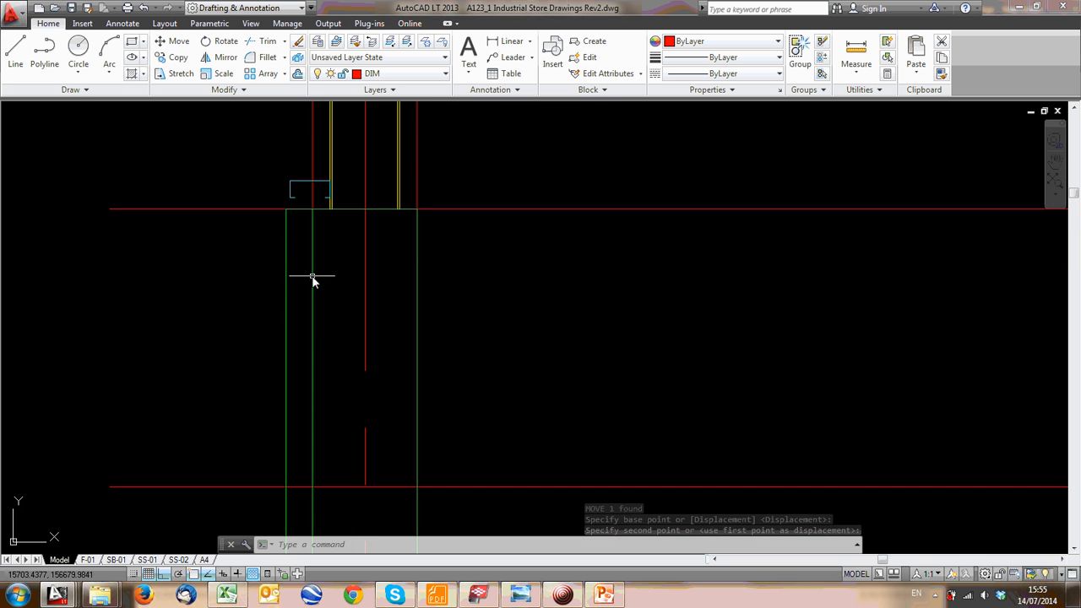
{"action": "middle_click_drag", "start_coordinate": [309, 260], "coordinate": [309, 177]}
{"action": "scroll", "coordinate": [315, 245], "scroll_direction": "down", "scroll_amount": 6}
{"action": "middle_click_drag", "start_coordinate": [314, 270], "coordinate": [314, 44]}
{"action": "scroll", "coordinate": [288, 334], "scroll_direction": "up", "scroll_amount": 10}
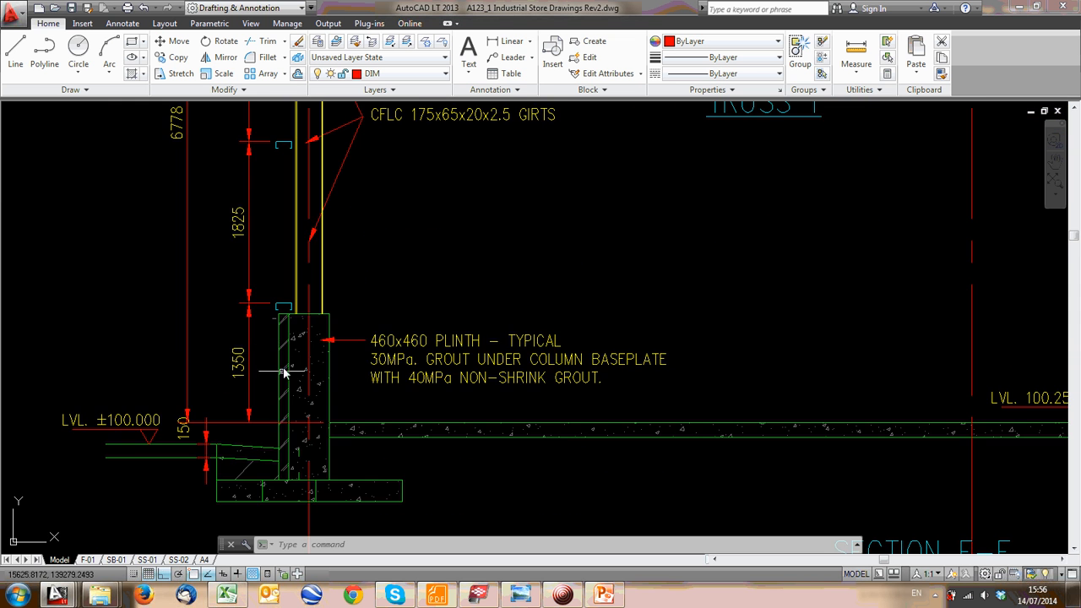
{"action": "scroll", "coordinate": [288, 304], "scroll_direction": "up", "scroll_amount": 4}
{"action": "scroll", "coordinate": [264, 310], "scroll_direction": "down", "scroll_amount": 10}
{"action": "middle_click_drag", "start_coordinate": [244, 164], "coordinate": [267, 309]}
{"action": "middle_click_drag", "start_coordinate": [278, 127], "coordinate": [302, 267]}
{"action": "scroll", "coordinate": [306, 231], "scroll_direction": "up", "scroll_amount": 6}
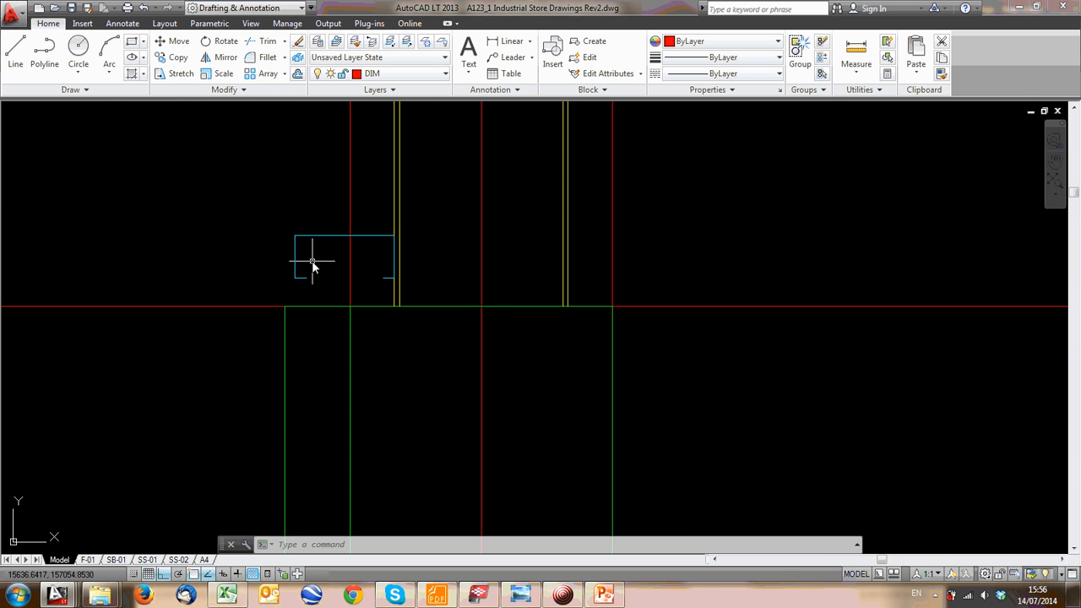
Switch to the site photo in Windows Photo Viewer and examine how the lowest girt sits above the brickwork and beside the plinth
{"action": "middle_click_drag", "start_coordinate": [306, 296], "coordinate": [372, 253]}
{"action": "left_click", "coordinate": [390, 240]}
{"action": "left_click", "coordinate": [358, 218]}
{"action": "key", "text": "Escape"}
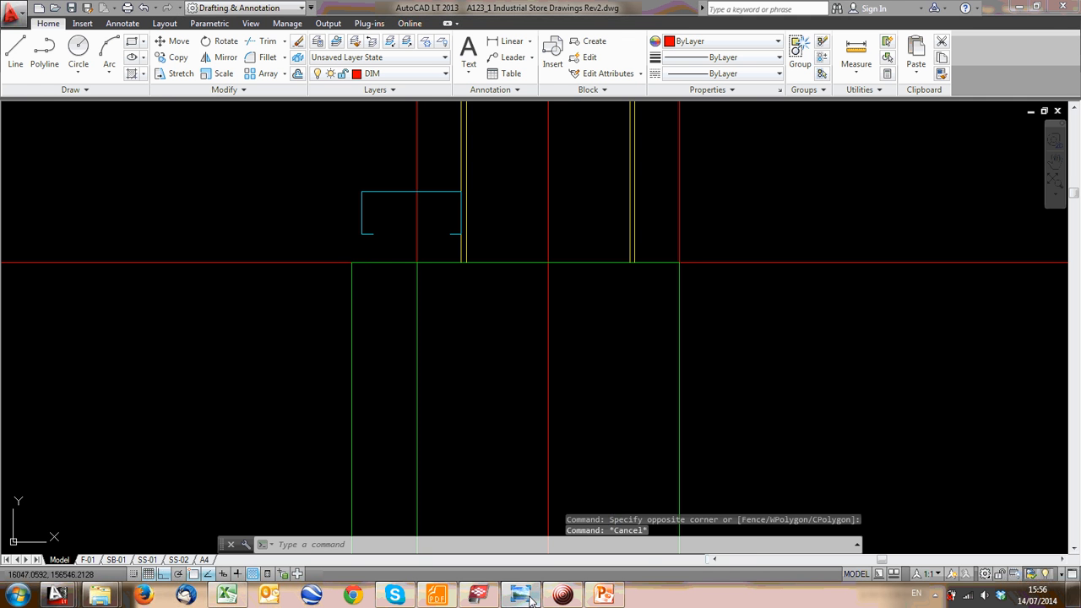
{"action": "left_click", "coordinate": [605, 398]}
{"action": "scroll", "coordinate": [670, 209], "scroll_direction": "up", "scroll_amount": 3}
{"action": "left_click_drag", "start_coordinate": [588, 256], "coordinate": [663, 286]}
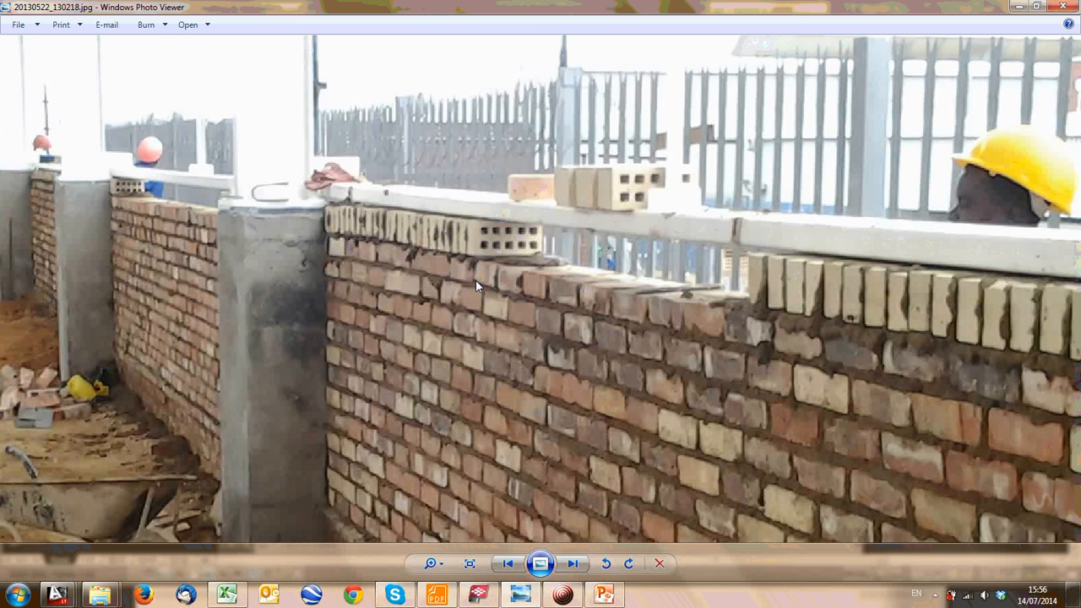
{"action": "scroll", "coordinate": [571, 238], "scroll_direction": "up", "scroll_amount": 2}
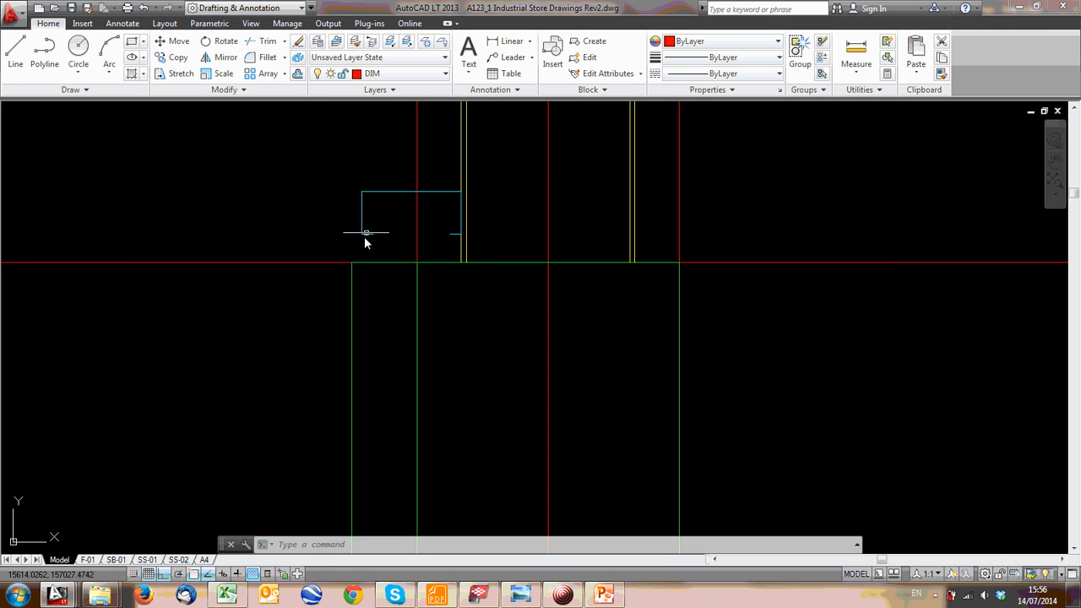
Draw a vertical line upwards from the top outer corner of the brickwork beside the plinth
{"action": "scroll", "coordinate": [381, 264], "scroll_direction": "down", "scroll_amount": 3}
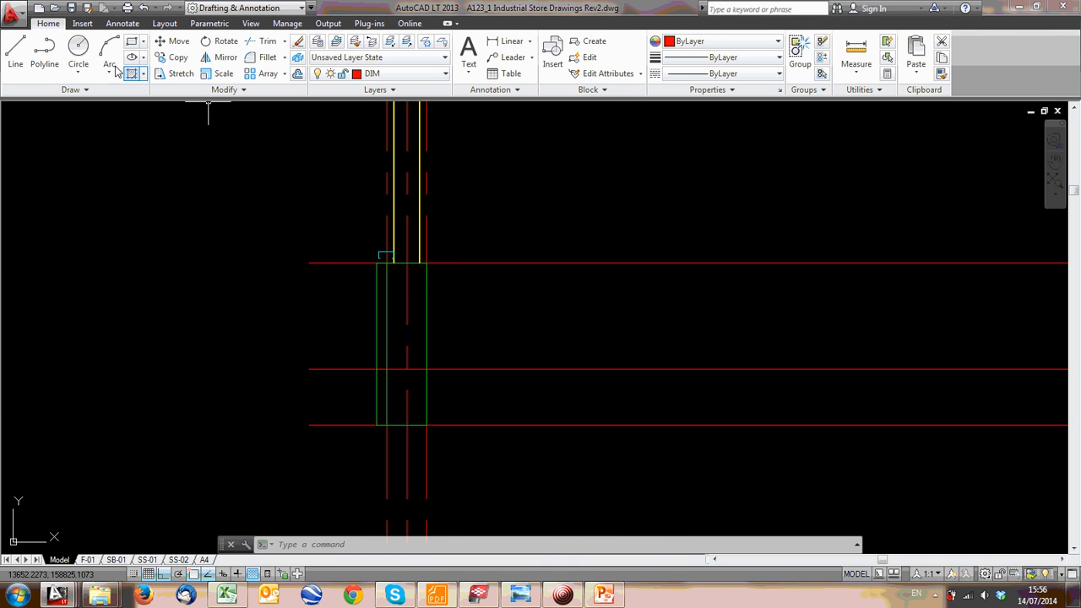
{"action": "left_click", "coordinate": [16, 54]}
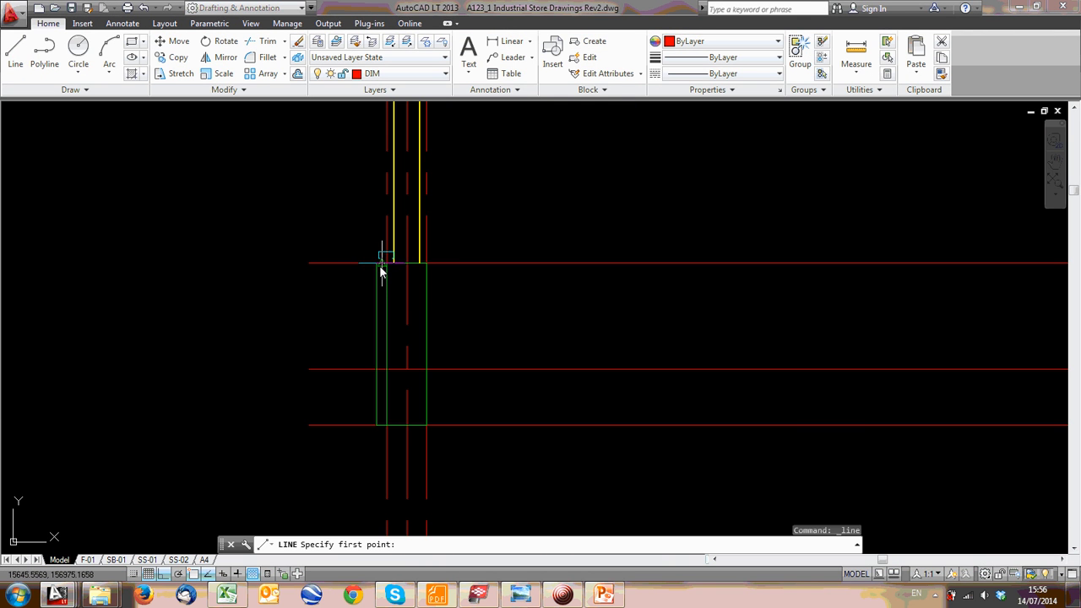
{"action": "left_click", "coordinate": [377, 258]}
{"action": "left_click", "coordinate": [370, 183]}
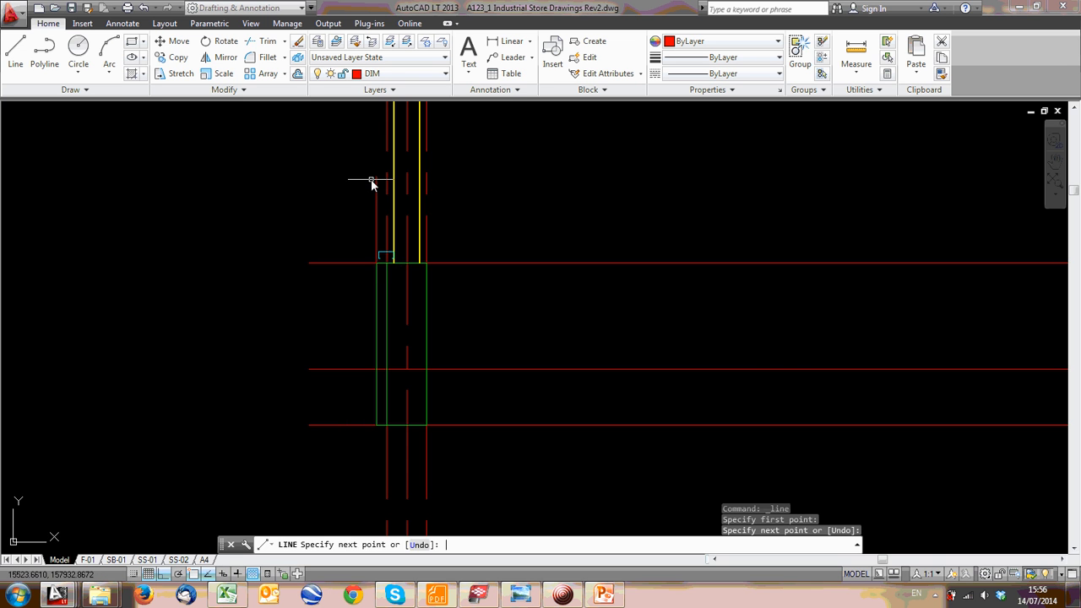
{"action": "key", "text": "Escape"}
Move the girt horizontally so that its top outer corner lies on the vertical line at the brickwork's outer face
{"action": "scroll", "coordinate": [389, 232], "scroll_direction": "up", "scroll_amount": 6}
{"action": "left_click", "coordinate": [352, 325]}
{"action": "left_click", "coordinate": [346, 319]}
{"action": "mouse_move", "coordinate": [345, 318]}
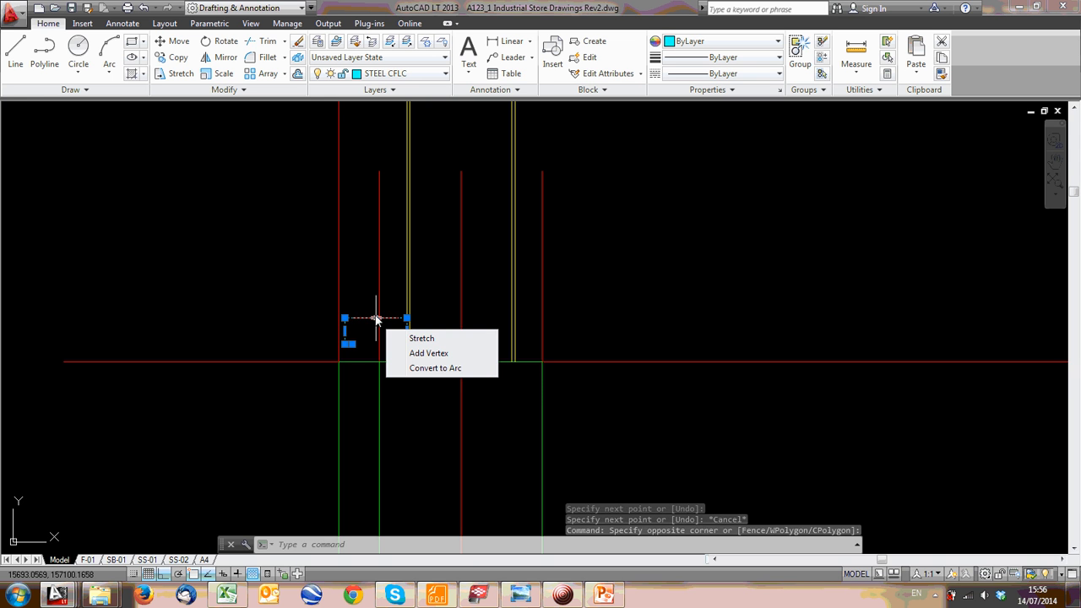
{"action": "key", "text": "Escape"}
{"action": "key", "text": "Escape"}
{"action": "scroll", "coordinate": [342, 307], "scroll_direction": "up", "scroll_amount": 2}
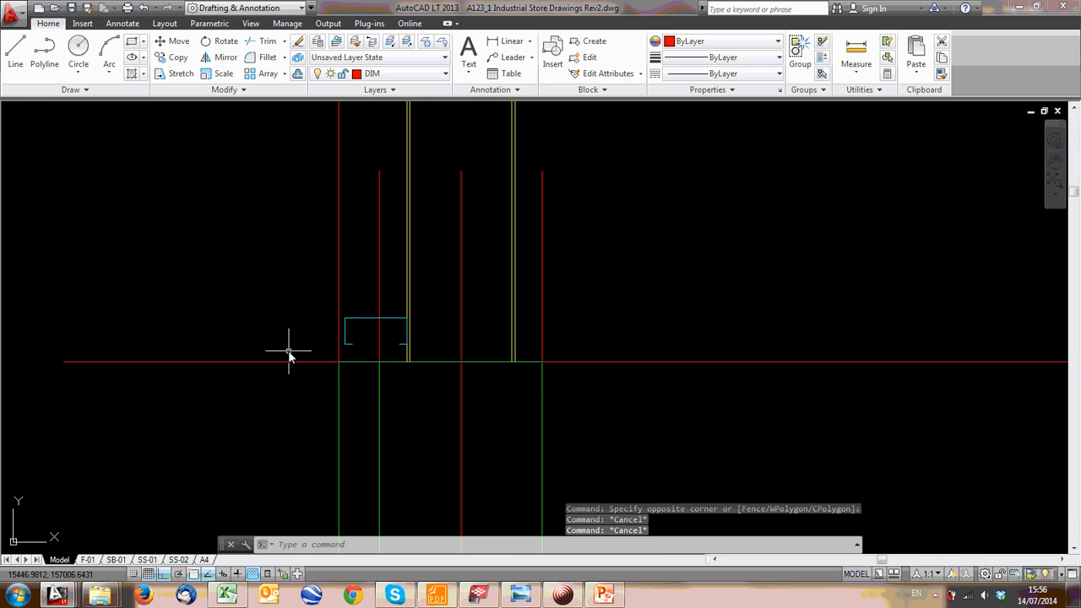
{"action": "scroll", "coordinate": [341, 307], "scroll_direction": "up", "scroll_amount": 2}
{"action": "left_click_drag", "start_coordinate": [393, 369], "coordinate": [374, 322]}
{"action": "type", "text": "m"}
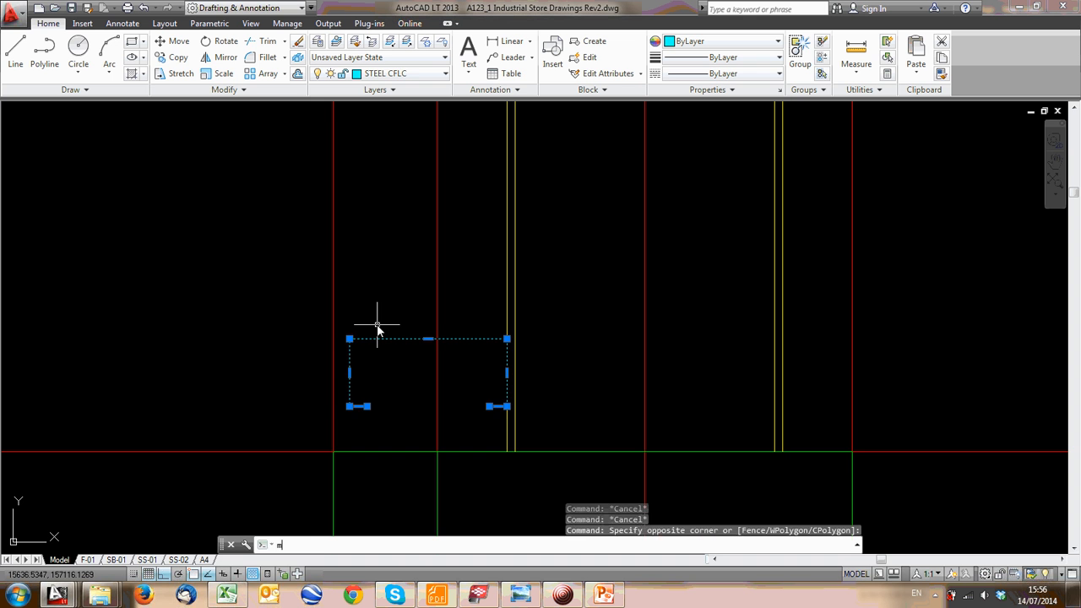
{"action": "key", "text": "Return"}
{"action": "left_click", "coordinate": [350, 338]}
{"action": "left_click", "coordinate": [335, 339]}
Move the girt a further 30 mm horizontally outwards, away from the steel column
{"action": "left_click", "coordinate": [397, 360]}
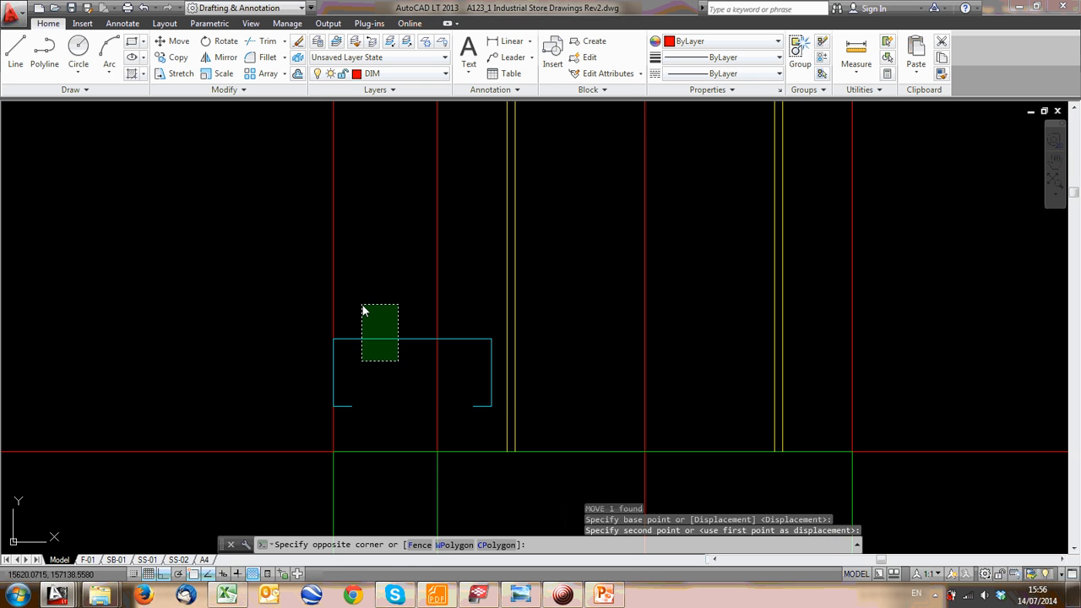
{"action": "left_click", "coordinate": [363, 304]}
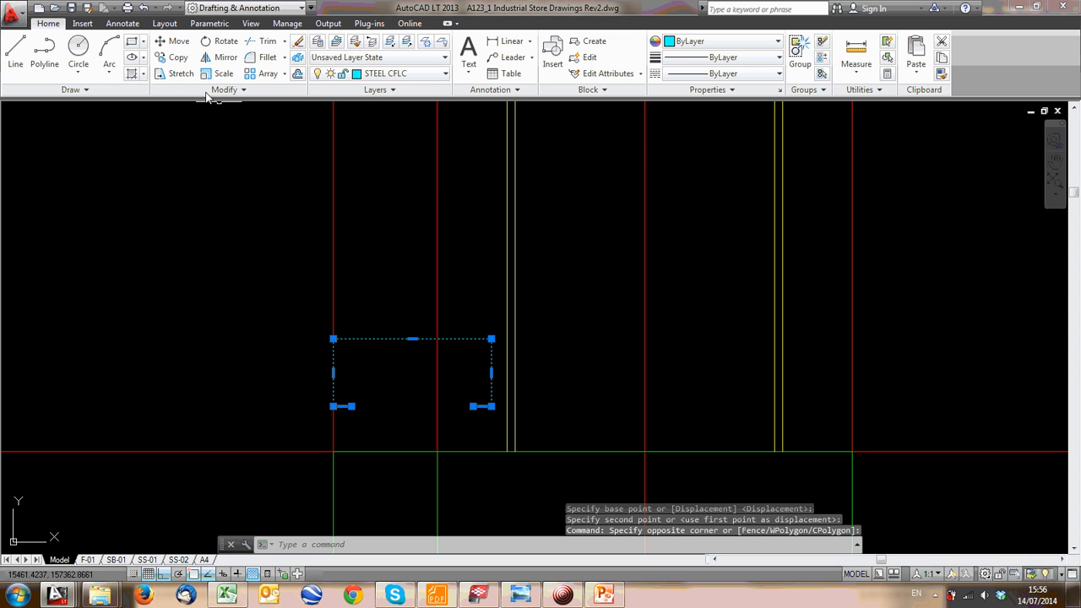
{"action": "left_click", "coordinate": [177, 42]}
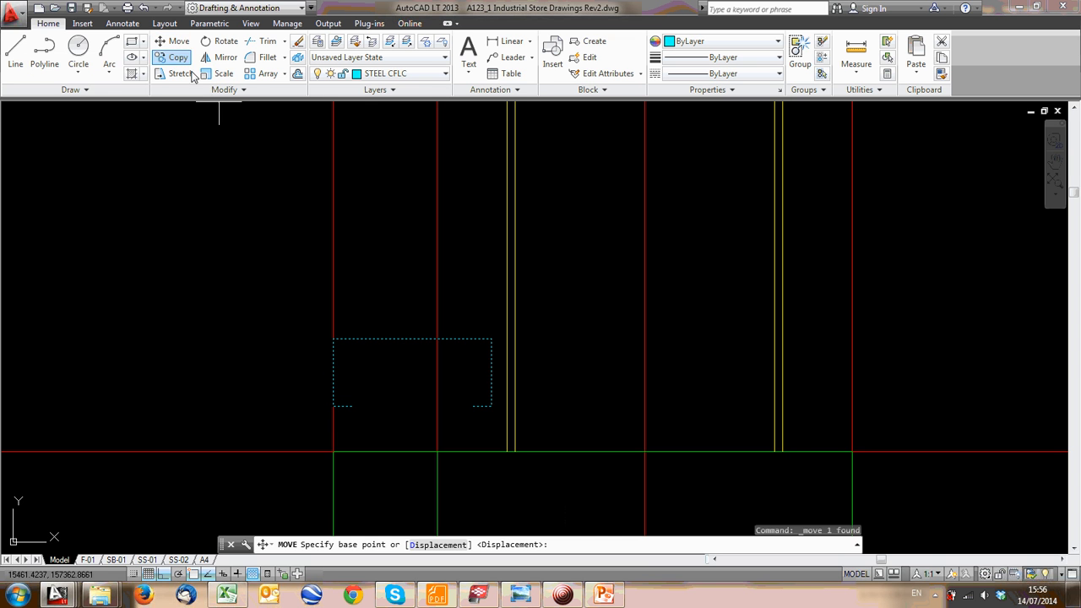
{"action": "left_click", "coordinate": [334, 339]}
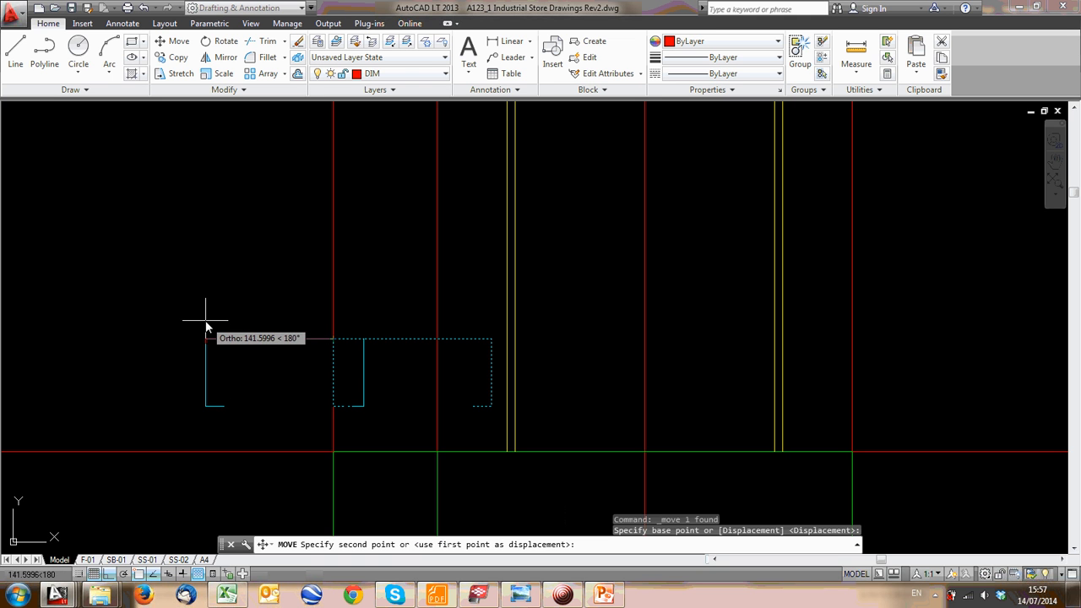
{"action": "type", "text": "30"}
{"action": "key", "text": "Return"}
Examine the girt's position relative to the brickwork's outer face and the top of the plinth
{"action": "scroll", "coordinate": [206, 321], "scroll_direction": "down", "scroll_amount": 2}
{"action": "scroll", "coordinate": [342, 338], "scroll_direction": "down", "scroll_amount": 2}
{"action": "middle_click_drag", "start_coordinate": [342, 338], "coordinate": [335, 212]}
{"action": "scroll", "coordinate": [337, 212], "scroll_direction": "up", "scroll_amount": 4}
{"action": "scroll", "coordinate": [384, 245], "scroll_direction": "down", "scroll_amount": 2}
{"action": "mouse_move", "coordinate": [383, 245]}
{"action": "middle_mouse_down"}
{"action": "mouse_move", "coordinate": [212, 270]}
{"action": "mouse_move", "coordinate": [303, 267]}
{"action": "mouse_move", "coordinate": [301, 282]}
{"action": "middle_mouse_up"}
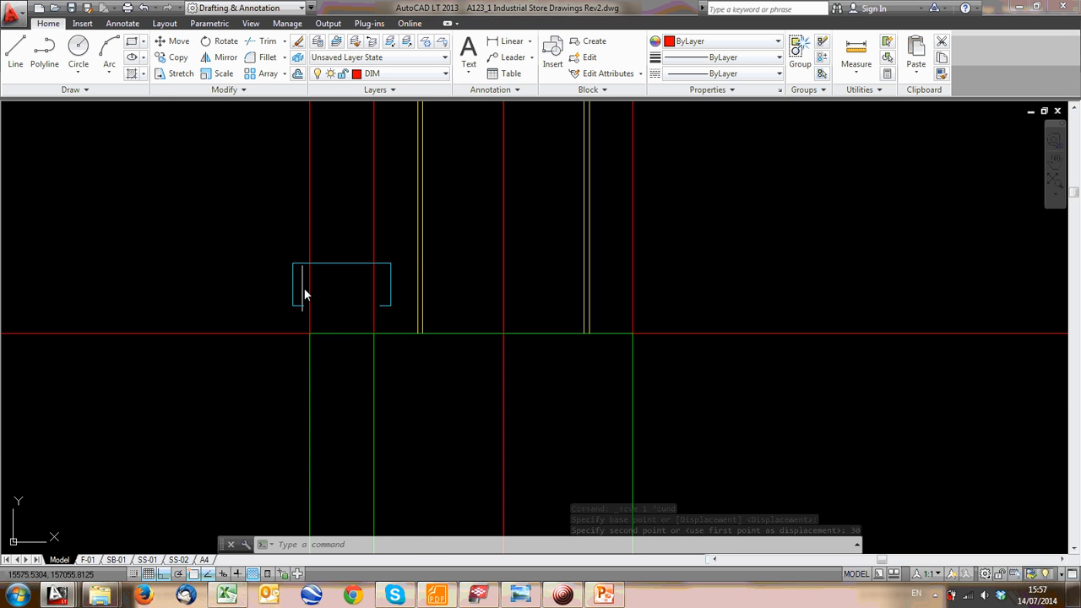
{"action": "scroll", "coordinate": [303, 337], "scroll_direction": "up", "scroll_amount": 2}
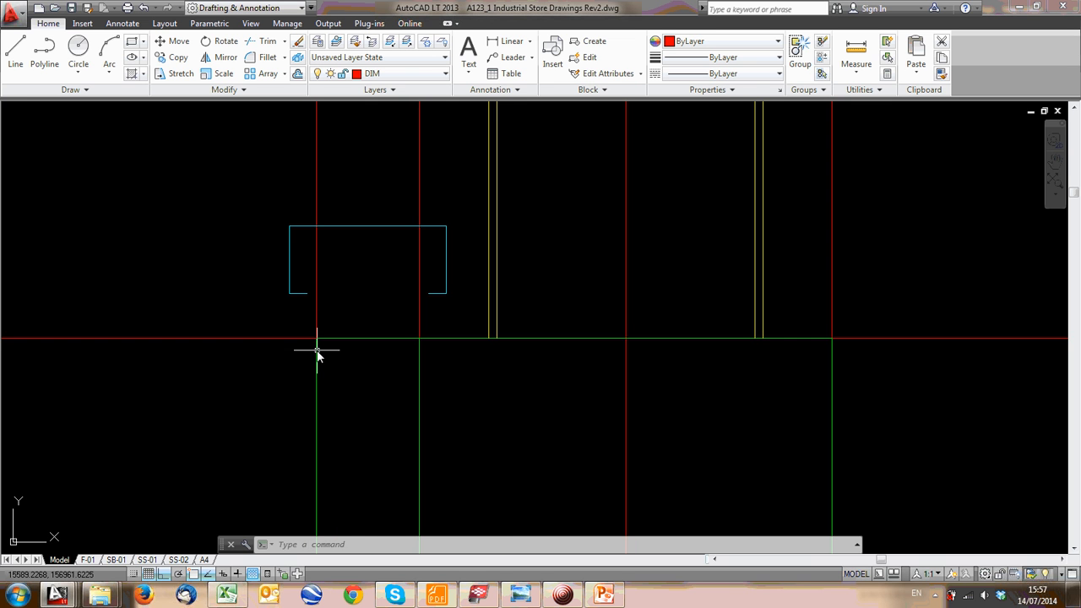
{"action": "left_click", "coordinate": [318, 339]}
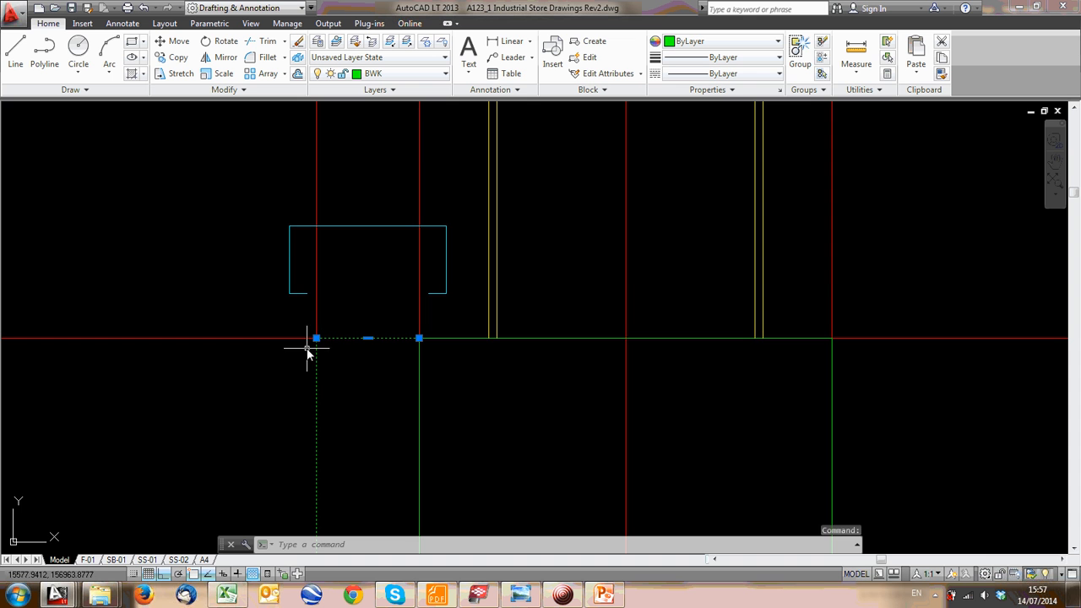
{"action": "scroll", "coordinate": [363, 346], "scroll_direction": "down", "scroll_amount": 4}
{"action": "scroll", "coordinate": [298, 300], "scroll_direction": "up", "scroll_amount": 2}
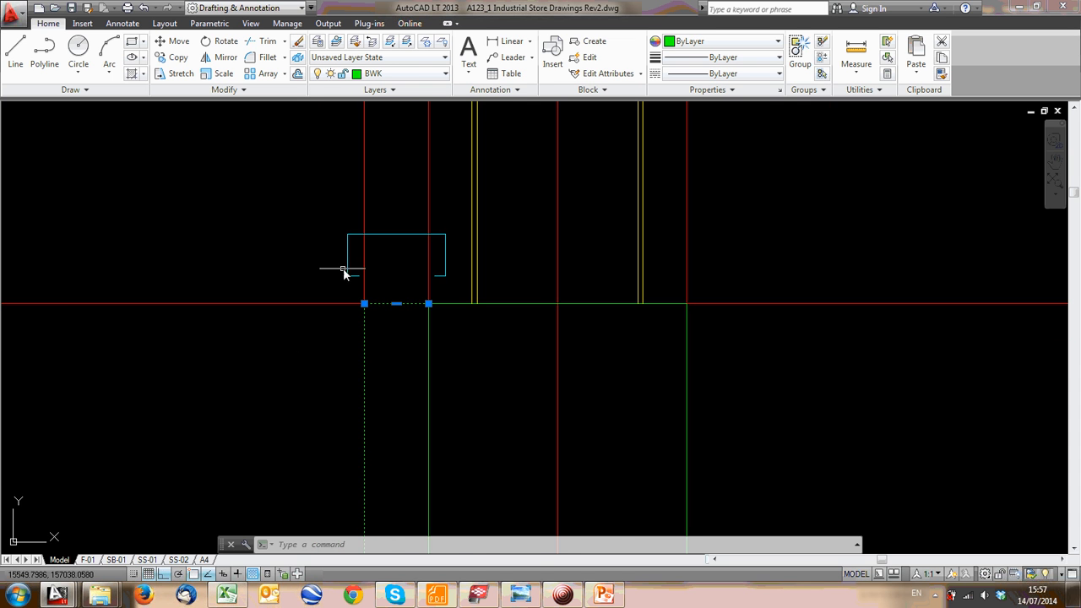
{"action": "scroll", "coordinate": [363, 287], "scroll_direction": "down", "scroll_amount": 8}
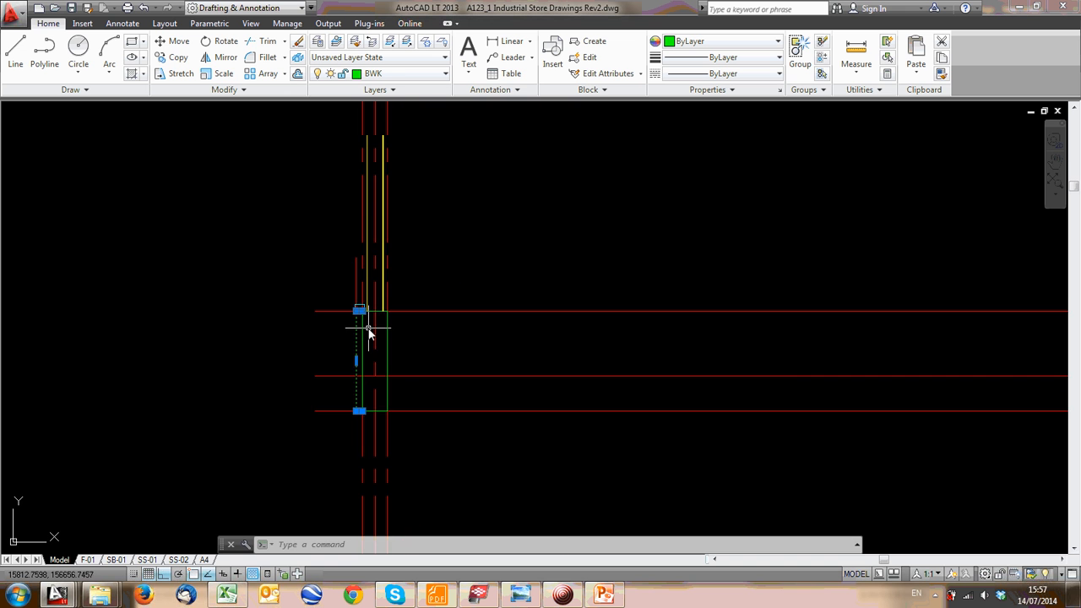
{"action": "key", "text": "Escape"}
{"action": "scroll", "coordinate": [369, 330], "scroll_direction": "up", "scroll_amount": 7}
{"action": "scroll", "coordinate": [369, 321], "scroll_direction": "down", "scroll_amount": 5}
{"action": "scroll", "coordinate": [366, 344], "scroll_direction": "up", "scroll_amount": 2}
{"action": "scroll", "coordinate": [355, 263], "scroll_direction": "down", "scroll_amount": 7}
{"action": "scroll", "coordinate": [384, 278], "scroll_direction": "up", "scroll_amount": 7}
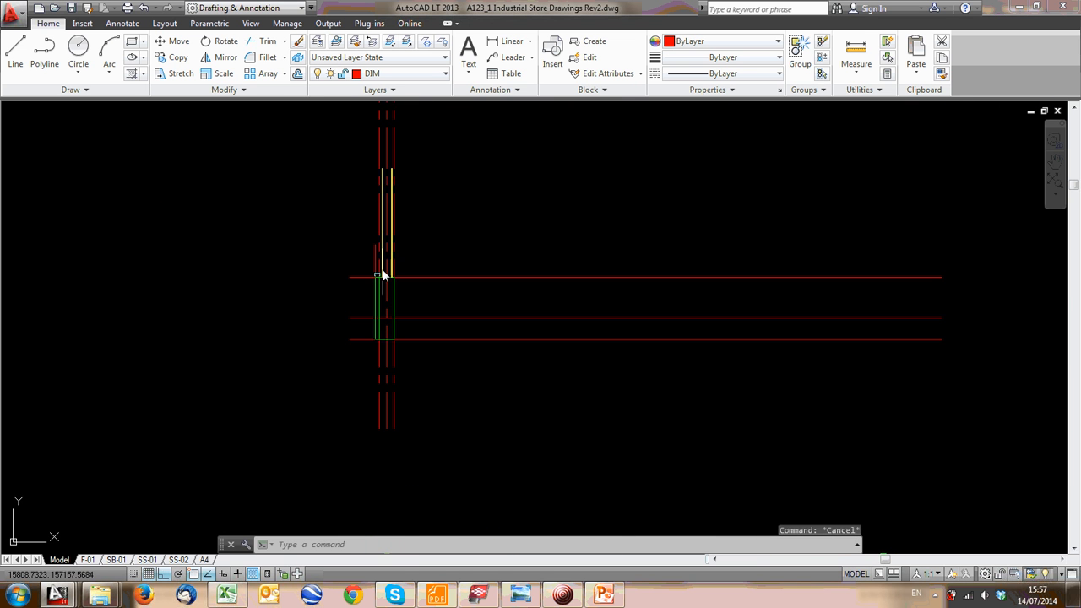
Check the vertical line at the brickwork's outer face against the girt and the steel column
{"action": "left_click", "coordinate": [357, 234]}
{"action": "left_click", "coordinate": [321, 198]}
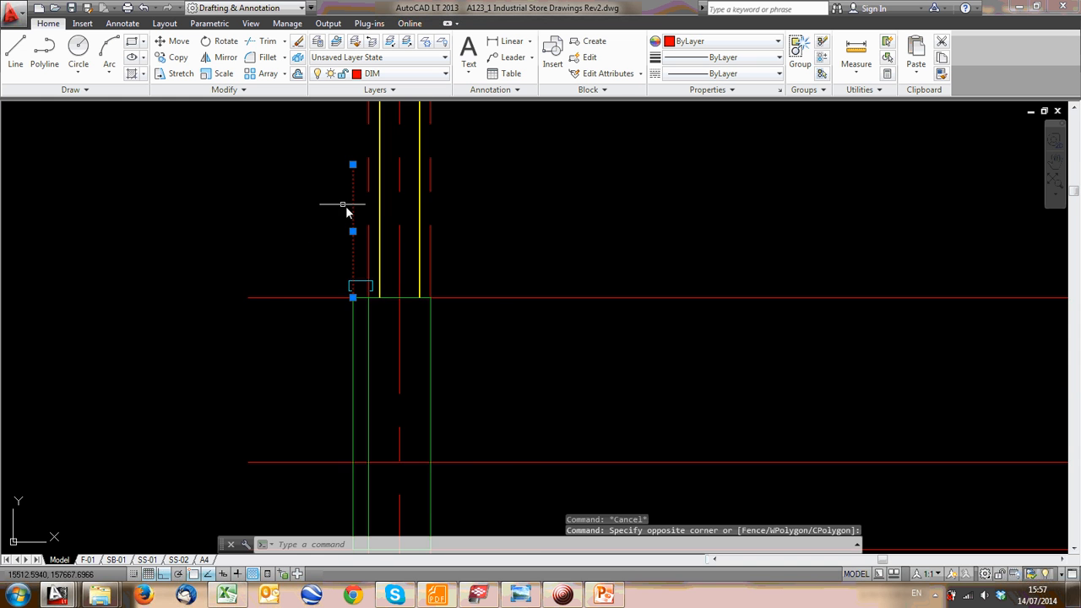
{"action": "scroll", "coordinate": [473, 403], "scroll_direction": "down", "scroll_amount": 4}
{"action": "scroll", "coordinate": [482, 380], "scroll_direction": "down", "scroll_amount": 4}
{"action": "scroll", "coordinate": [485, 298], "scroll_direction": "up", "scroll_amount": 2}
{"action": "middle_click_drag", "start_coordinate": [492, 395], "coordinate": [398, 277]}
{"action": "scroll", "coordinate": [398, 282], "scroll_direction": "up", "scroll_amount": 6}
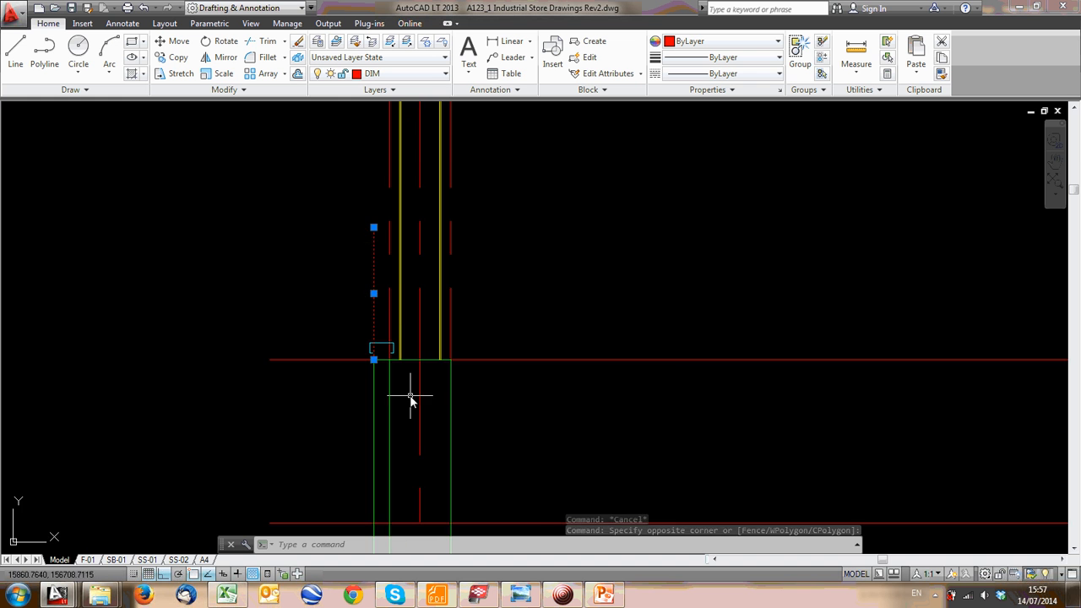
{"action": "middle_click_drag", "start_coordinate": [349, 233], "coordinate": [316, 179]}
{"action": "scroll", "coordinate": [346, 306], "scroll_direction": "down", "scroll_amount": 6}
{"action": "scroll", "coordinate": [315, 297], "scroll_direction": "up", "scroll_amount": 12}
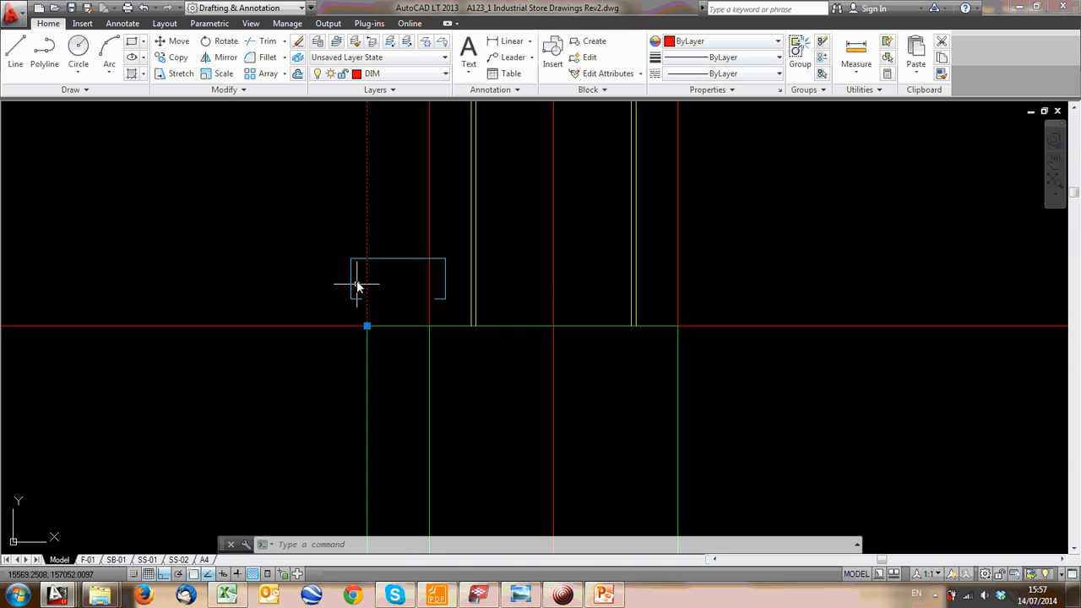
{"action": "key", "text": "Escape"}
{"action": "scroll", "coordinate": [519, 319], "scroll_direction": "down", "scroll_amount": 12}
{"action": "scroll", "coordinate": [469, 222], "scroll_direction": "up", "scroll_amount": 4}
{"action": "middle_click_drag", "start_coordinate": [516, 253], "coordinate": [637, 299]}
{"action": "scroll", "coordinate": [439, 182], "scroll_direction": "up", "scroll_amount": 2}
{"action": "middle_click_drag", "start_coordinate": [439, 183], "coordinate": [483, 275]}
Add a linear dimension from the girt's outer corner to gridline 3, placing it above the gridline bubble
{"action": "left_click", "coordinate": [122, 23]}
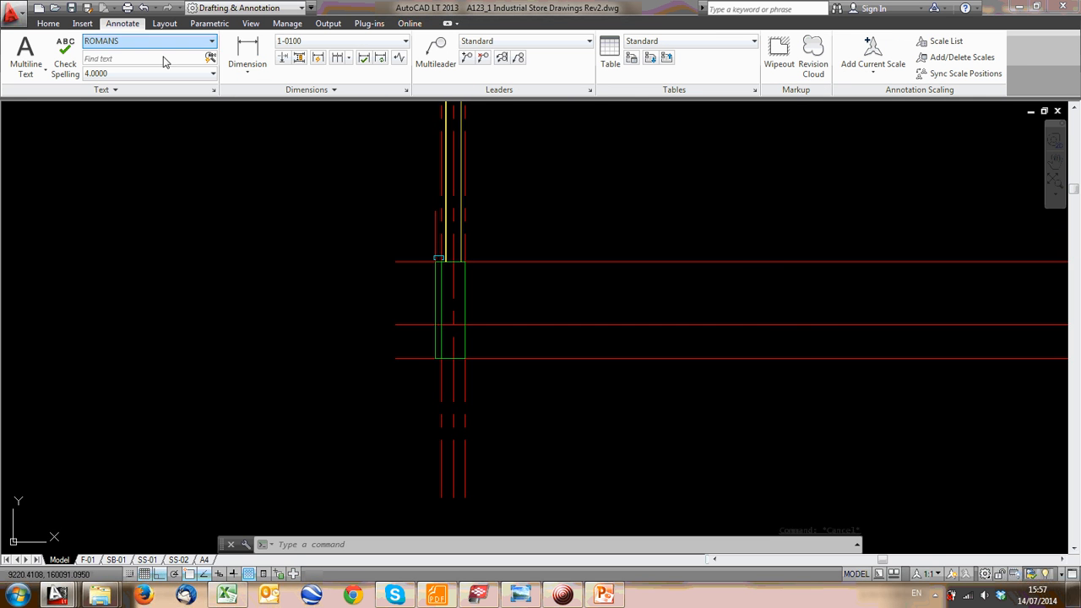
{"action": "left_click", "coordinate": [247, 52]}
{"action": "scroll", "coordinate": [438, 250], "scroll_direction": "up", "scroll_amount": 8}
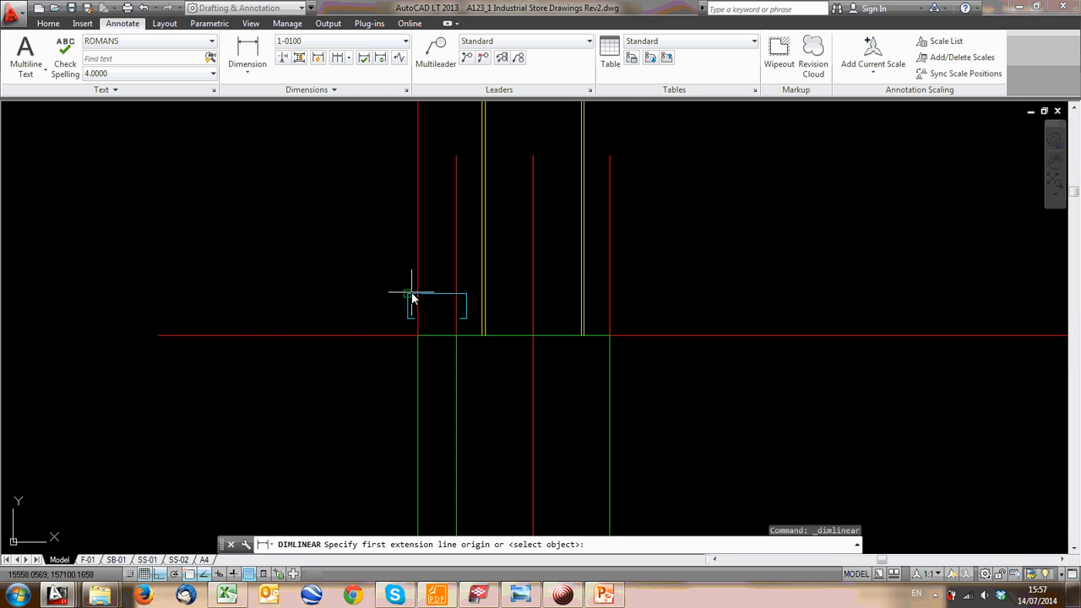
{"action": "left_click", "coordinate": [411, 294]}
{"action": "left_click", "coordinate": [533, 279]}
{"action": "scroll", "coordinate": [499, 283], "scroll_direction": "down", "scroll_amount": 5}
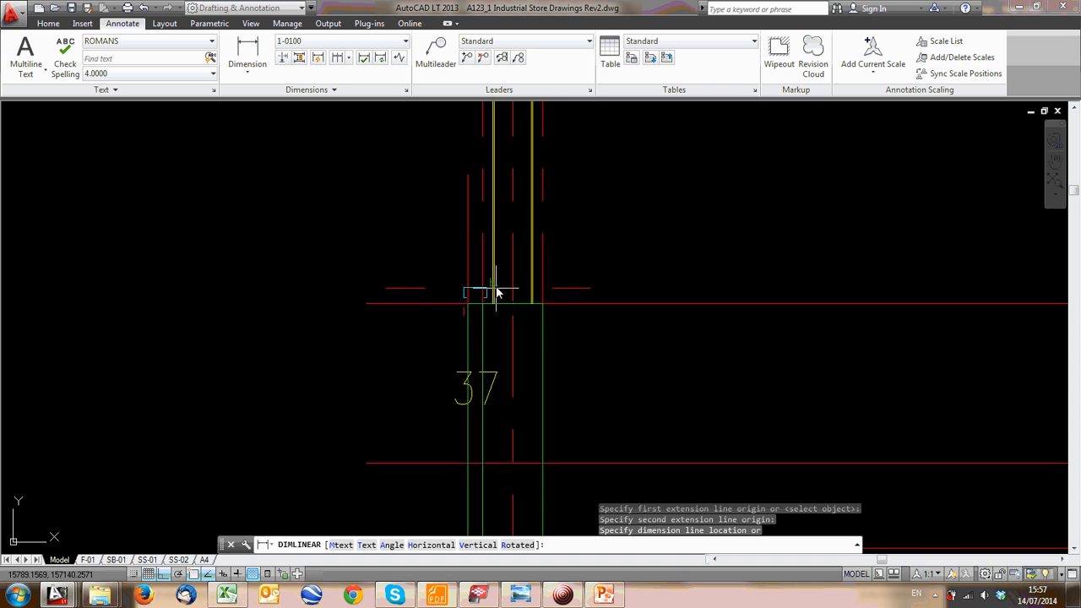
{"action": "middle_click_drag", "start_coordinate": [500, 130], "coordinate": [510, 363]}
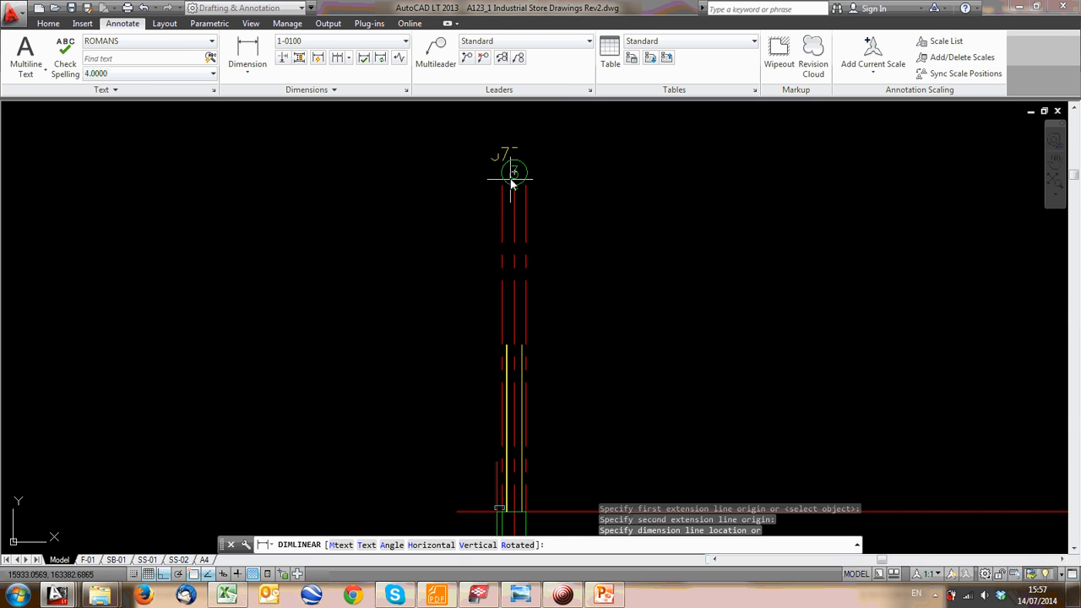
{"action": "left_click", "coordinate": [510, 146]}
{"action": "key", "text": "Escape"}
{"action": "scroll", "coordinate": [545, 125], "scroll_direction": "down", "scroll_amount": 5}
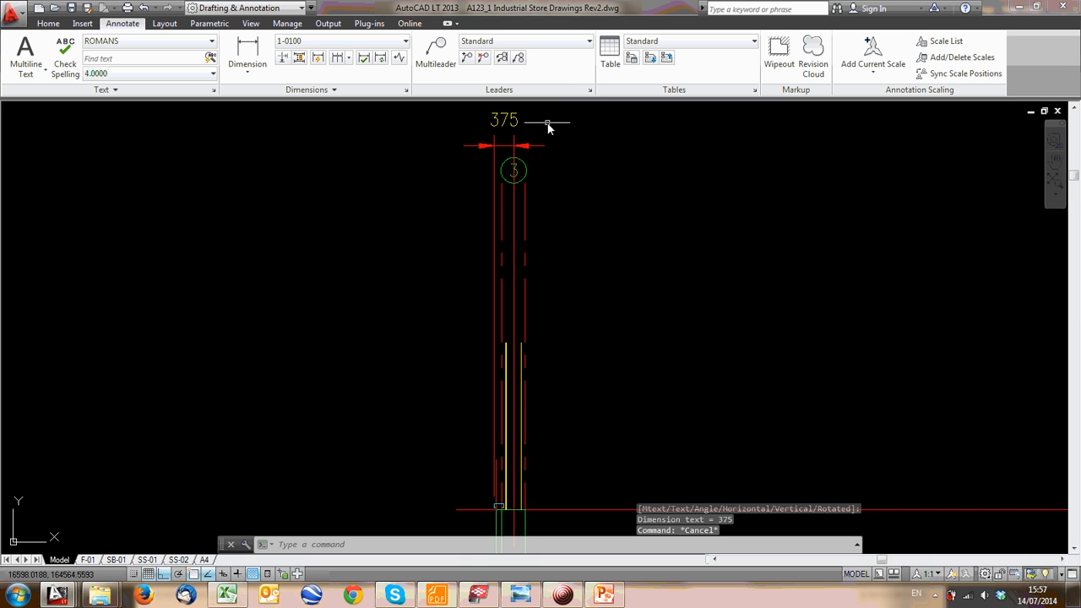
Examine the sheeting line dimensions at gridlines 3 and 1 in Section E-E
{"action": "scroll", "coordinate": [554, 257], "scroll_direction": "up", "scroll_amount": 4}
{"action": "scroll", "coordinate": [625, 270], "scroll_direction": "down", "scroll_amount": 3}
{"action": "scroll", "coordinate": [430, 195], "scroll_direction": "down", "scroll_amount": 4}
{"action": "scroll", "coordinate": [728, 240], "scroll_direction": "up", "scroll_amount": 4}
{"action": "scroll", "coordinate": [730, 246], "scroll_direction": "down", "scroll_amount": 2}
{"action": "scroll", "coordinate": [358, 294], "scroll_direction": "up", "scroll_amount": 8}
{"action": "scroll", "coordinate": [302, 278], "scroll_direction": "up", "scroll_amount": 3}
{"action": "scroll", "coordinate": [297, 269], "scroll_direction": "down", "scroll_amount": 5}
{"action": "scroll", "coordinate": [307, 279], "scroll_direction": "up", "scroll_amount": 4}
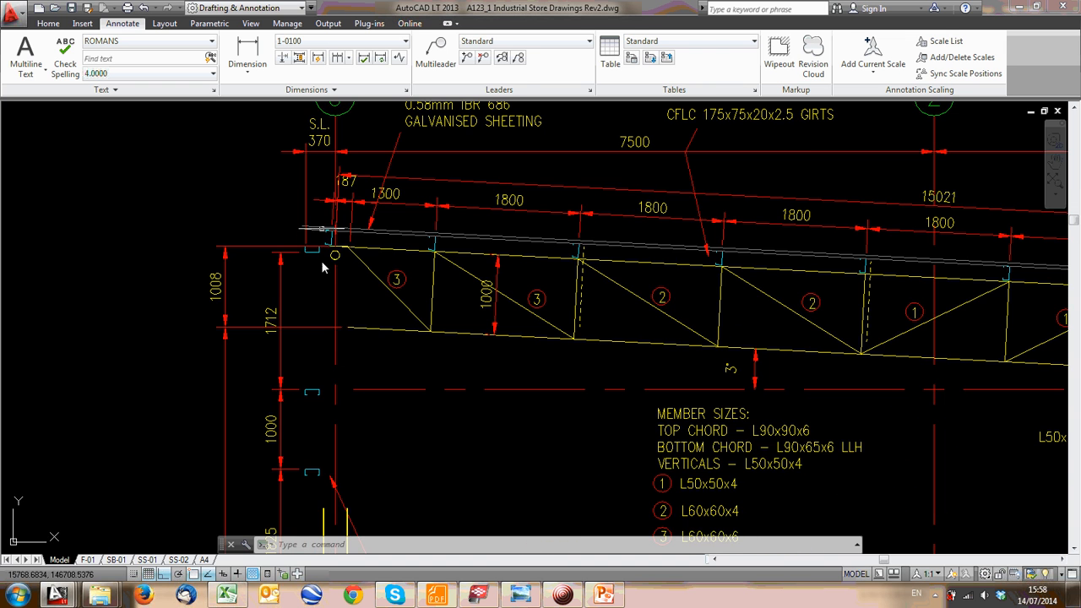
{"action": "scroll", "coordinate": [313, 157], "scroll_direction": "down", "scroll_amount": 5}
{"action": "scroll", "coordinate": [703, 165], "scroll_direction": "up", "scroll_amount": 6}
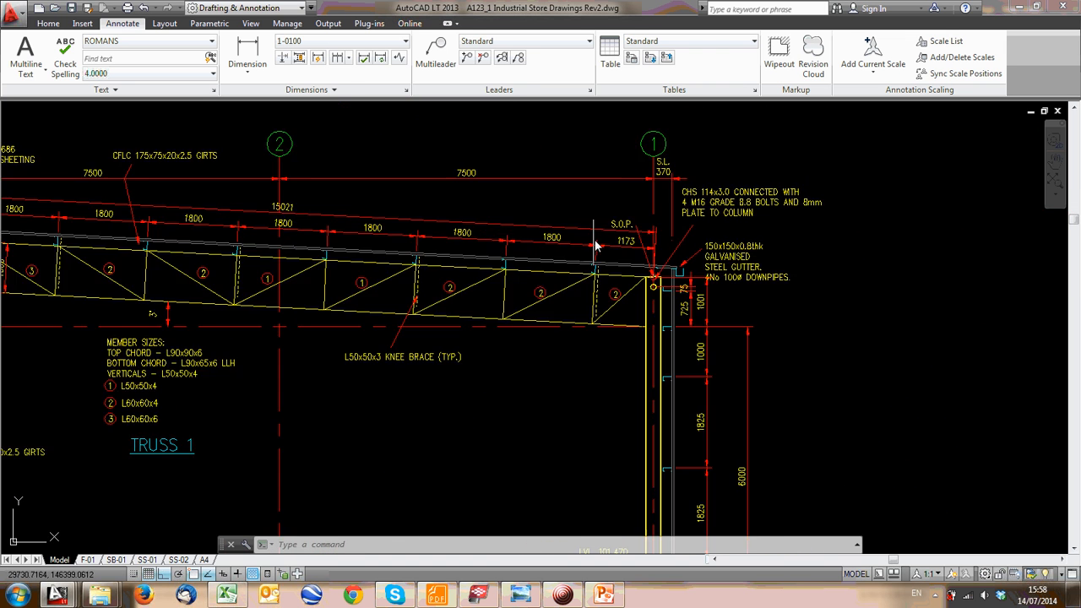
Examine the plinth, steel column and brickwork corner at gridlines J and 3 in the store holding-down bolt plan
{"action": "scroll", "coordinate": [667, 169], "scroll_direction": "down", "scroll_amount": 8}
{"action": "middle_click_drag", "start_coordinate": [620, 184], "coordinate": [472, 232]}
{"action": "scroll", "coordinate": [618, 194], "scroll_direction": "up", "scroll_amount": 5}
{"action": "scroll", "coordinate": [582, 239], "scroll_direction": "up", "scroll_amount": 5}
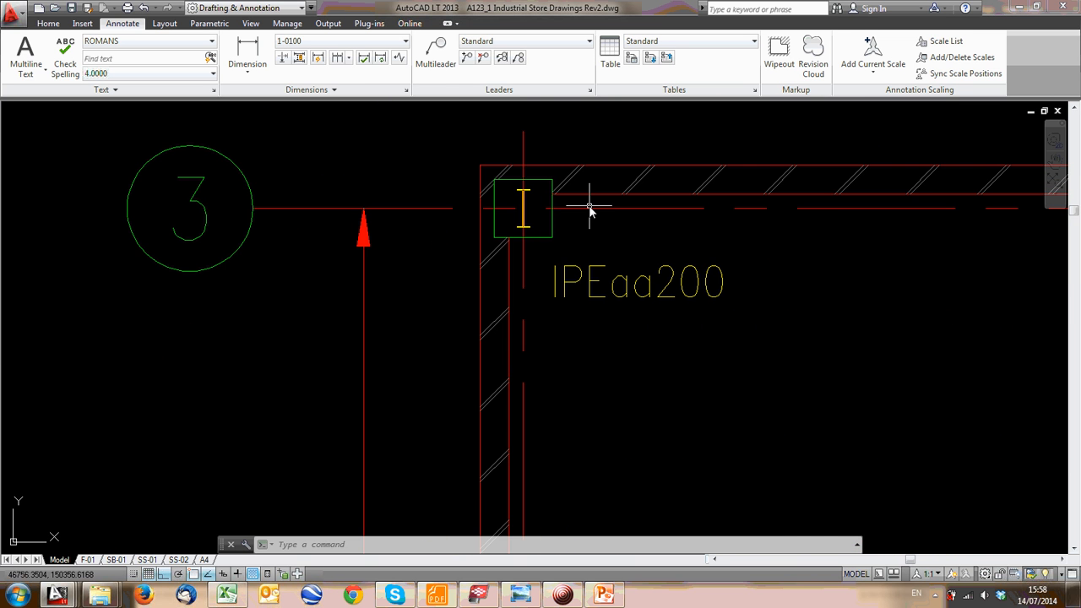
{"action": "scroll", "coordinate": [462, 297], "scroll_direction": "down", "scroll_amount": 3}
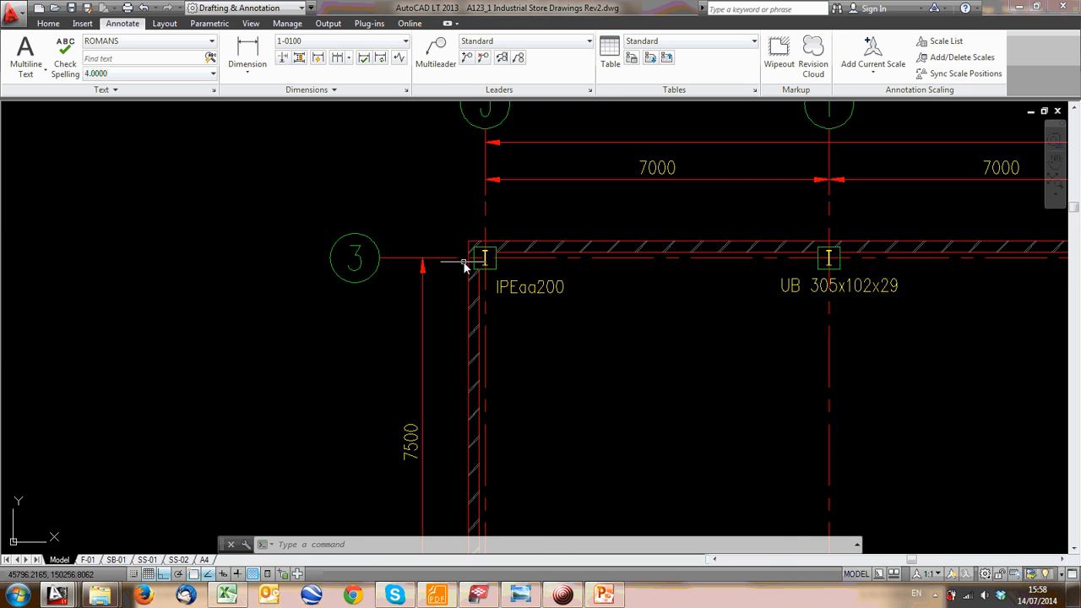
{"action": "scroll", "coordinate": [410, 236], "scroll_direction": "down", "scroll_amount": 6}
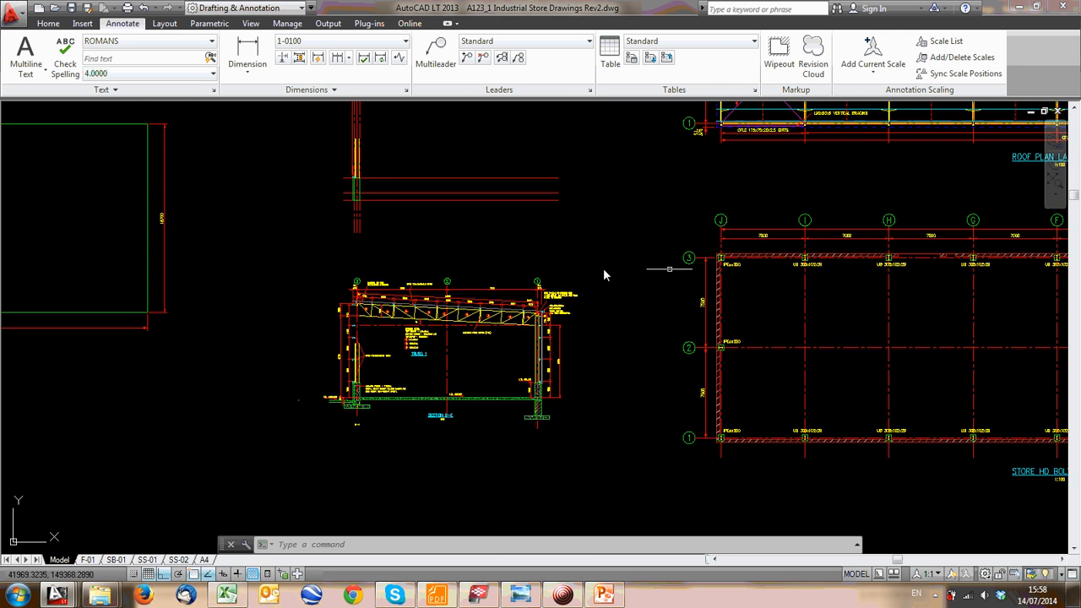
Review the overall length dimension of the building outline against the wall corner at gridlines J and 3 in the plan
{"action": "scroll", "coordinate": [469, 267], "scroll_direction": "down", "scroll_amount": 3}
{"action": "middle_click_drag", "start_coordinate": [274, 242], "coordinate": [535, 277]}
{"action": "middle_click_drag", "start_coordinate": [706, 287], "coordinate": [490, 406]}
{"action": "middle_click_drag", "start_coordinate": [796, 435], "coordinate": [676, 357]}
{"action": "middle_click_drag", "start_coordinate": [340, 363], "coordinate": [821, 366]}
{"action": "scroll", "coordinate": [203, 370], "scroll_direction": "up", "scroll_amount": 6}
{"action": "scroll", "coordinate": [474, 424], "scroll_direction": "up", "scroll_amount": 4}
{"action": "middle_click_drag", "start_coordinate": [518, 434], "coordinate": [319, 372]}
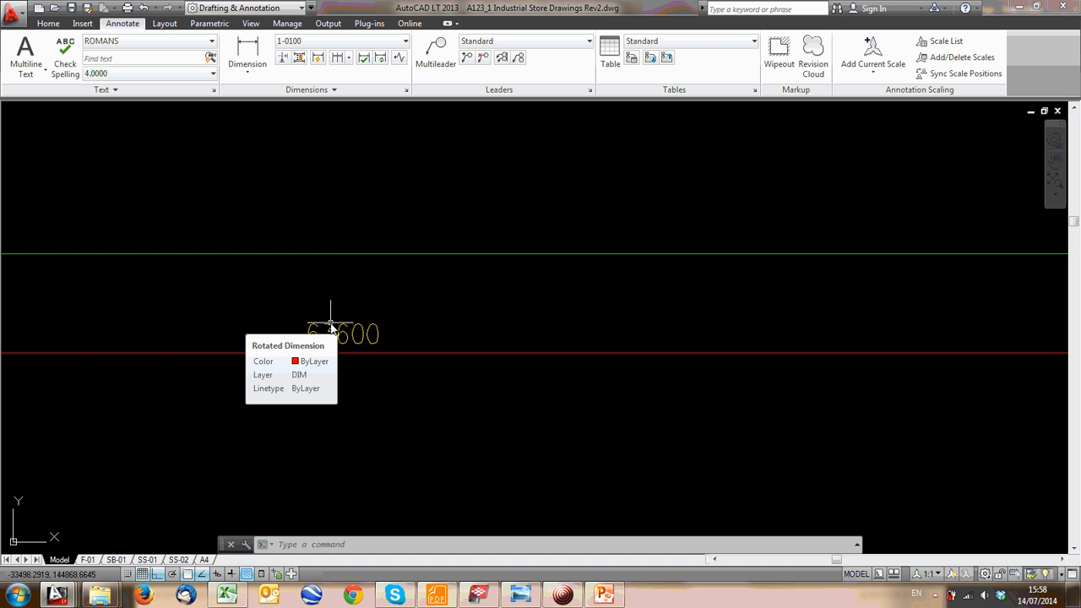
{"action": "scroll", "coordinate": [503, 285], "scroll_direction": "down", "scroll_amount": 5}
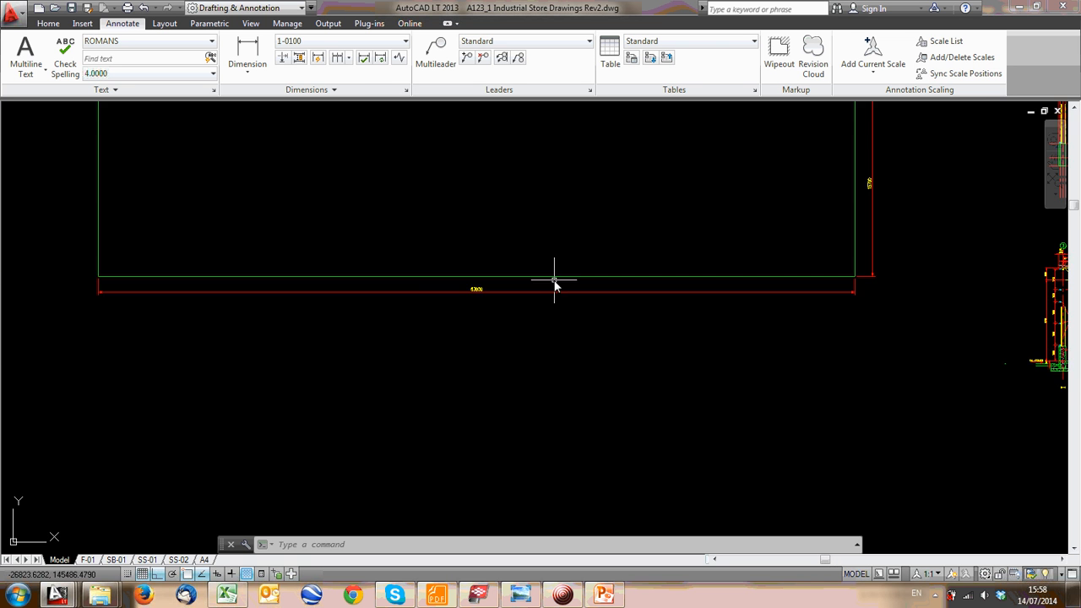
{"action": "scroll", "coordinate": [909, 289], "scroll_direction": "up", "scroll_amount": 4}
{"action": "scroll", "coordinate": [909, 288], "scroll_direction": "up", "scroll_amount": 2}
{"action": "middle_click_drag", "start_coordinate": [844, 285], "coordinate": [531, 281]}
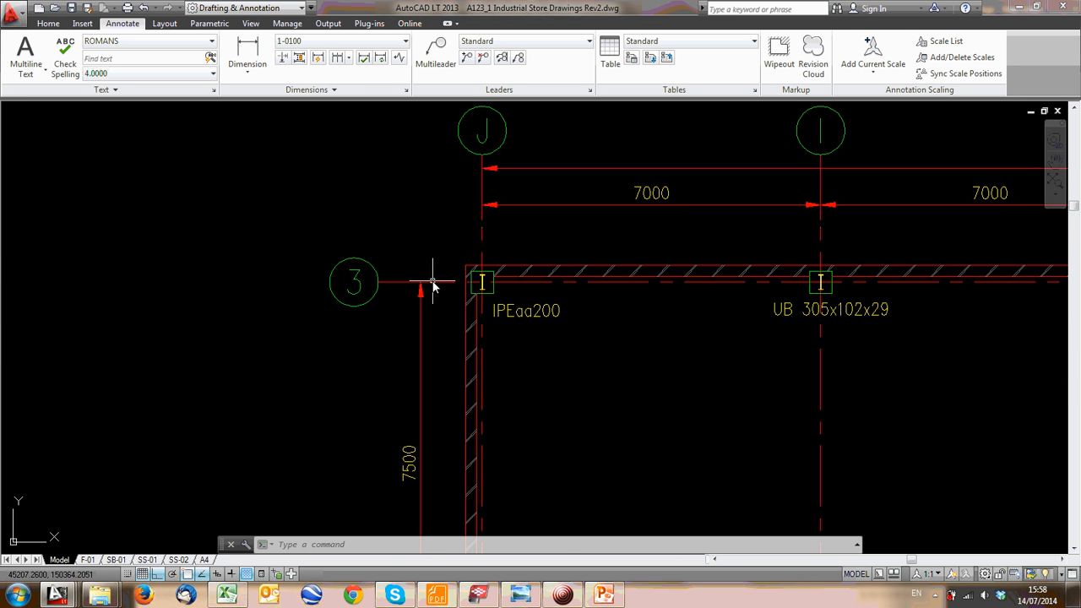
Highlight the overall length dimension above the store HD bolt layout to check which gridlines it spans
{"action": "scroll", "coordinate": [462, 267], "scroll_direction": "up", "scroll_amount": 2}
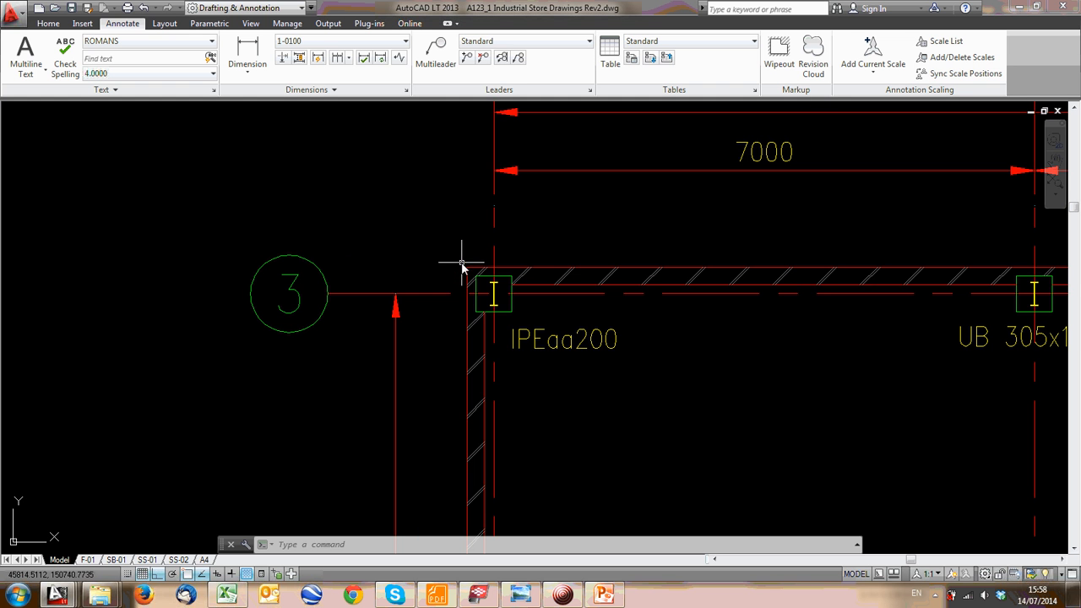
{"action": "scroll", "coordinate": [456, 251], "scroll_direction": "down", "scroll_amount": 8}
{"action": "scroll", "coordinate": [557, 241], "scroll_direction": "up", "scroll_amount": 7}
{"action": "left_click", "coordinate": [526, 221]}
{"action": "left_click", "coordinate": [513, 238]}
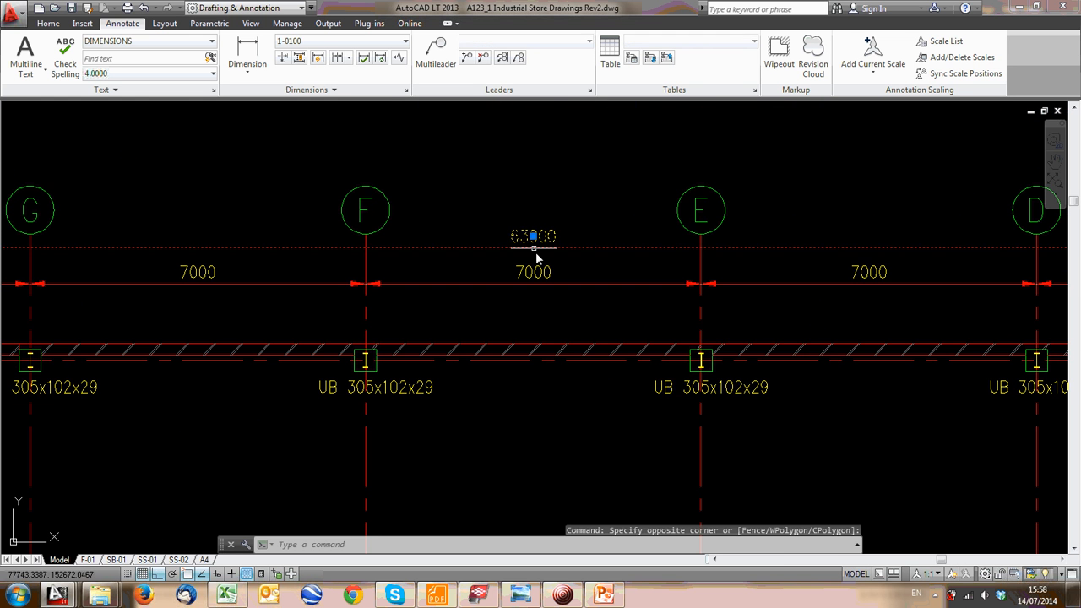
{"action": "scroll", "coordinate": [576, 256], "scroll_direction": "down", "scroll_amount": 8}
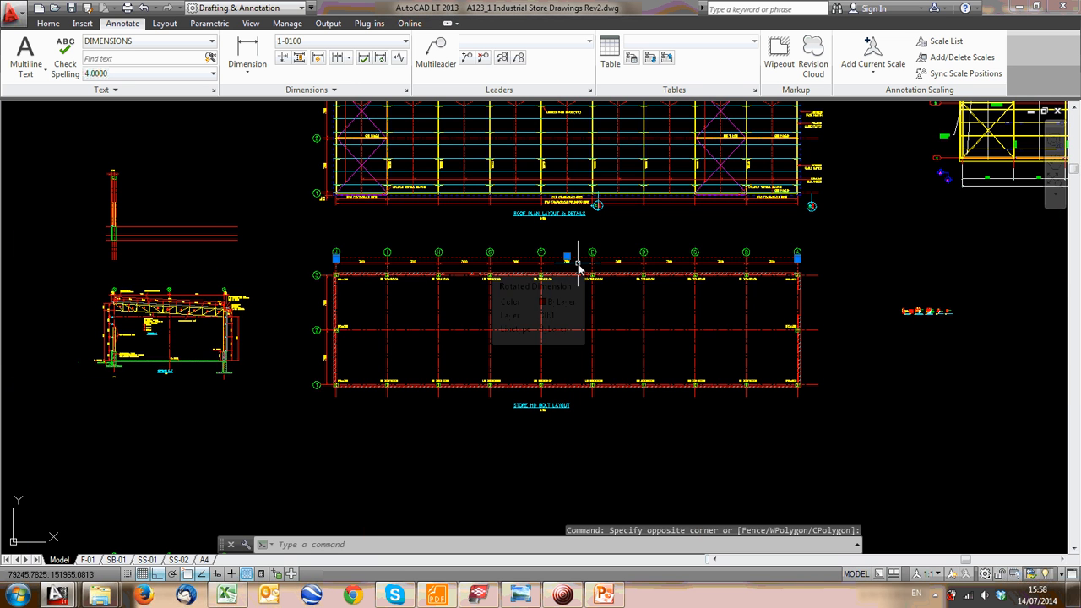
{"action": "key", "text": "Escape"}
{"action": "scroll", "coordinate": [579, 265], "scroll_direction": "up", "scroll_amount": 8}
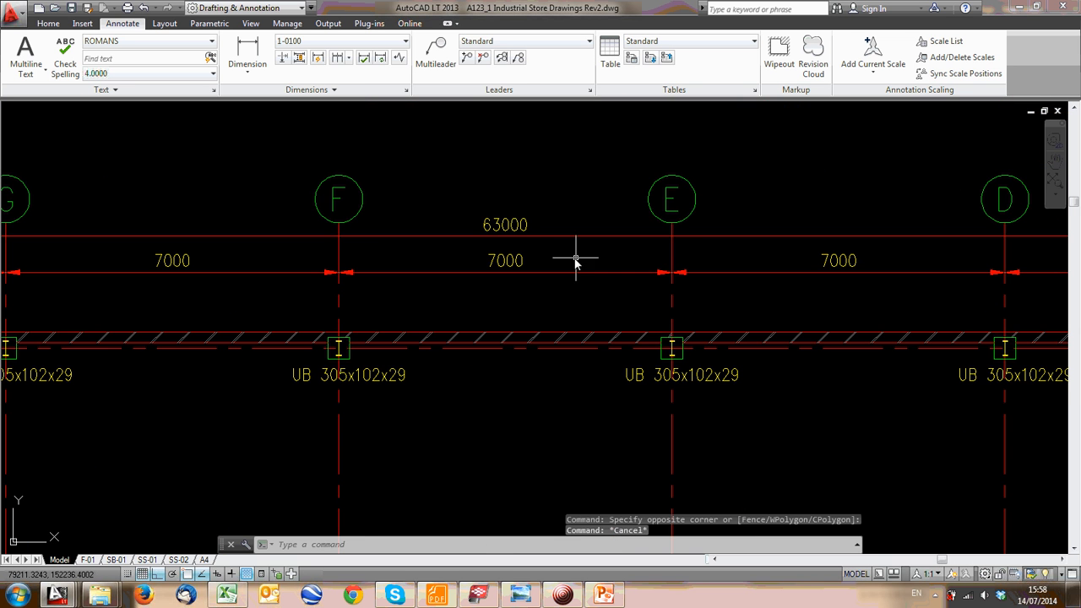
{"action": "left_click", "coordinate": [533, 238]}
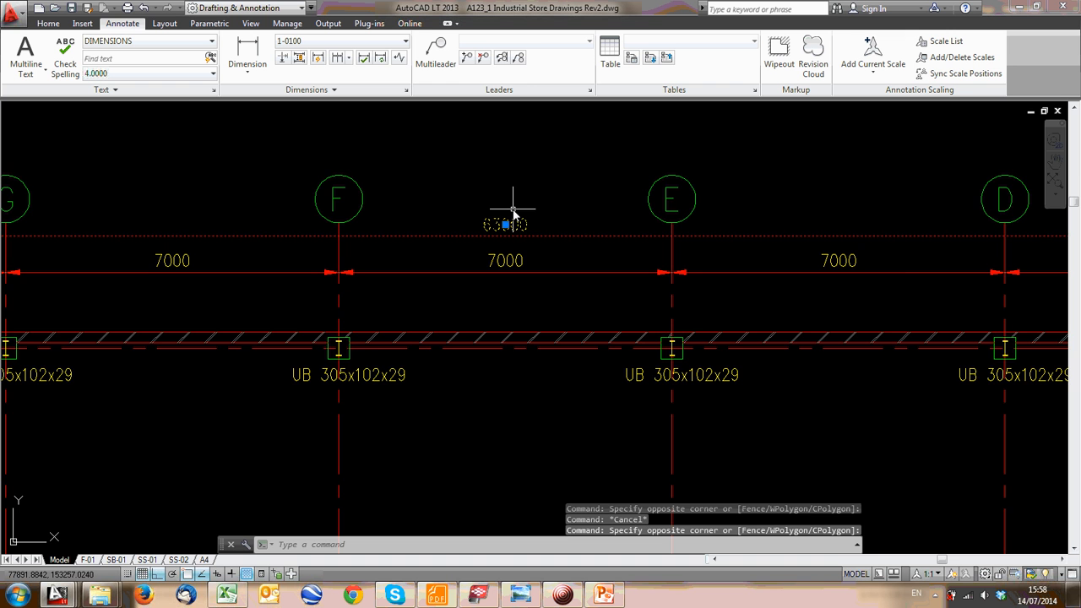
{"action": "scroll", "coordinate": [543, 226], "scroll_direction": "down", "scroll_amount": 8}
{"action": "middle_click_drag", "start_coordinate": [543, 226], "coordinate": [340, 260]}
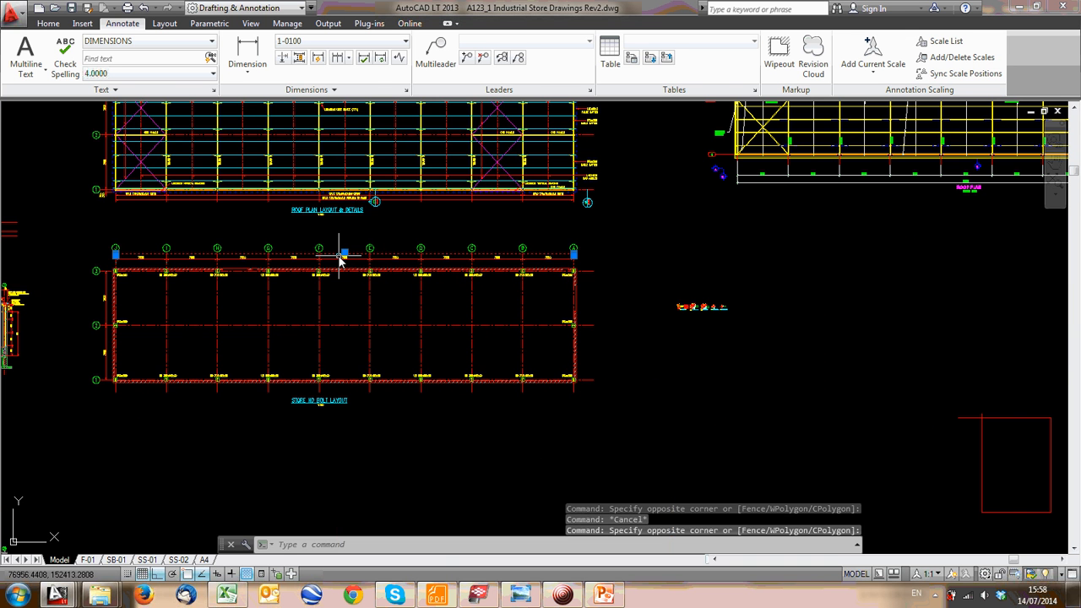
{"action": "key", "text": "Escape"}
Compare the bay spacing dimension between gridlines F and E with the overall length dimension in the bolt layout
{"action": "scroll", "coordinate": [370, 279], "scroll_direction": "up", "scroll_amount": 6}
{"action": "scroll", "coordinate": [397, 299], "scroll_direction": "up", "scroll_amount": 2}
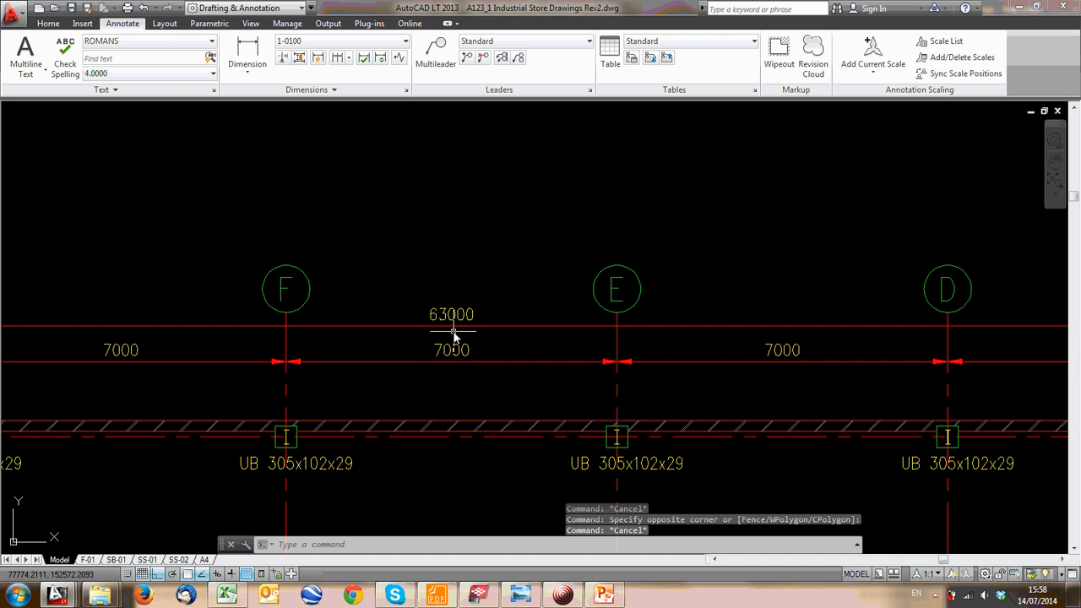
{"action": "scroll", "coordinate": [439, 355], "scroll_direction": "up", "scroll_amount": 4}
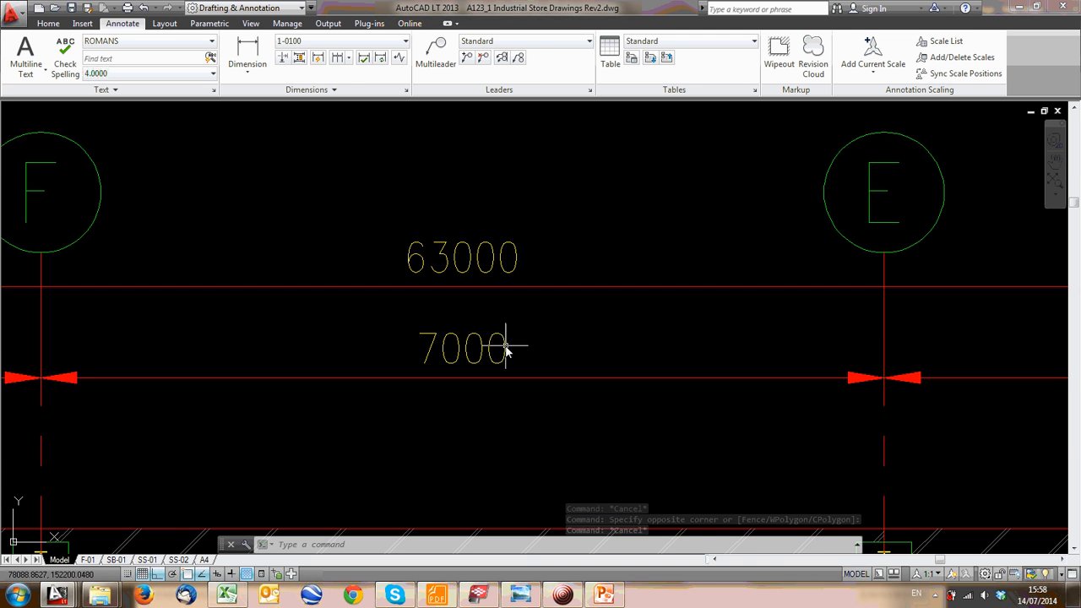
{"action": "scroll", "coordinate": [486, 359], "scroll_direction": "down", "scroll_amount": 2}
{"action": "scroll", "coordinate": [610, 324], "scroll_direction": "down", "scroll_amount": 2}
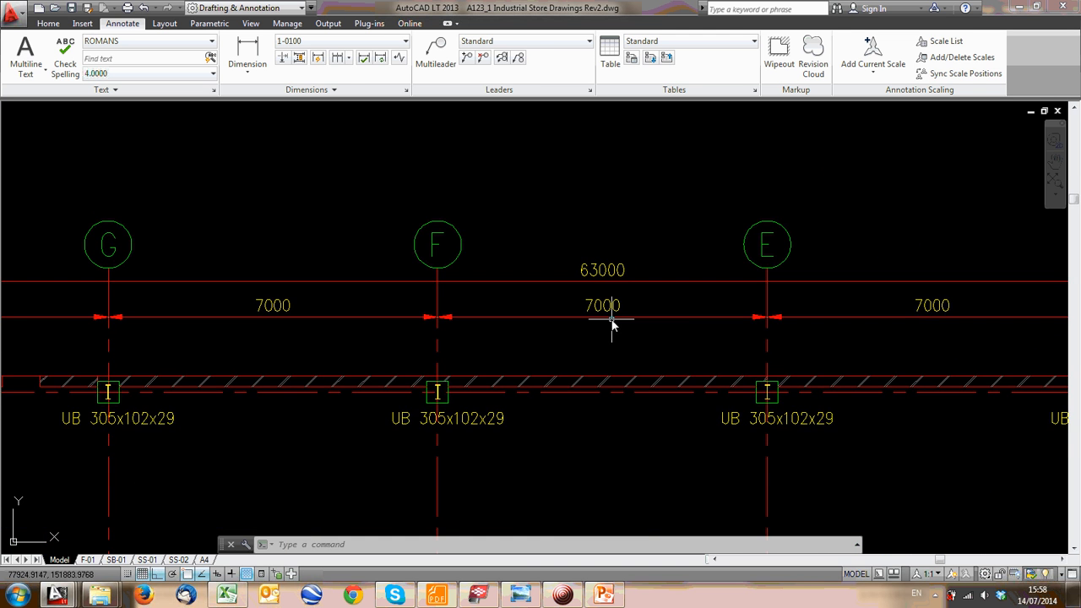
{"action": "scroll", "coordinate": [611, 312], "scroll_direction": "up", "scroll_amount": 4}
{"action": "scroll", "coordinate": [569, 312], "scroll_direction": "down", "scroll_amount": 6}
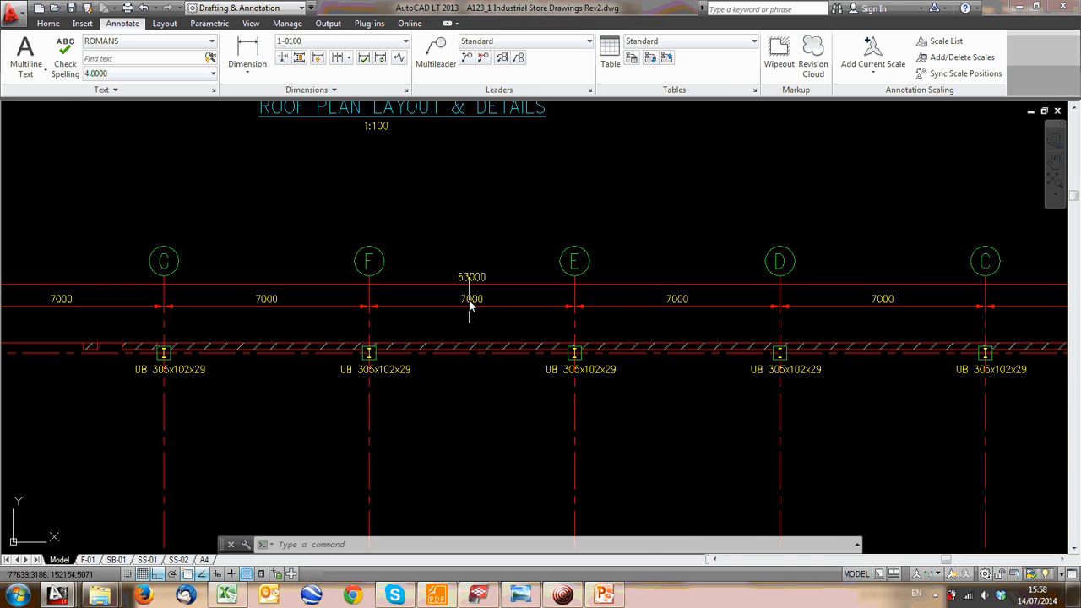
{"action": "scroll", "coordinate": [467, 308], "scroll_direction": "up", "scroll_amount": 2}
{"action": "scroll", "coordinate": [467, 308], "scroll_direction": "up", "scroll_amount": 4}
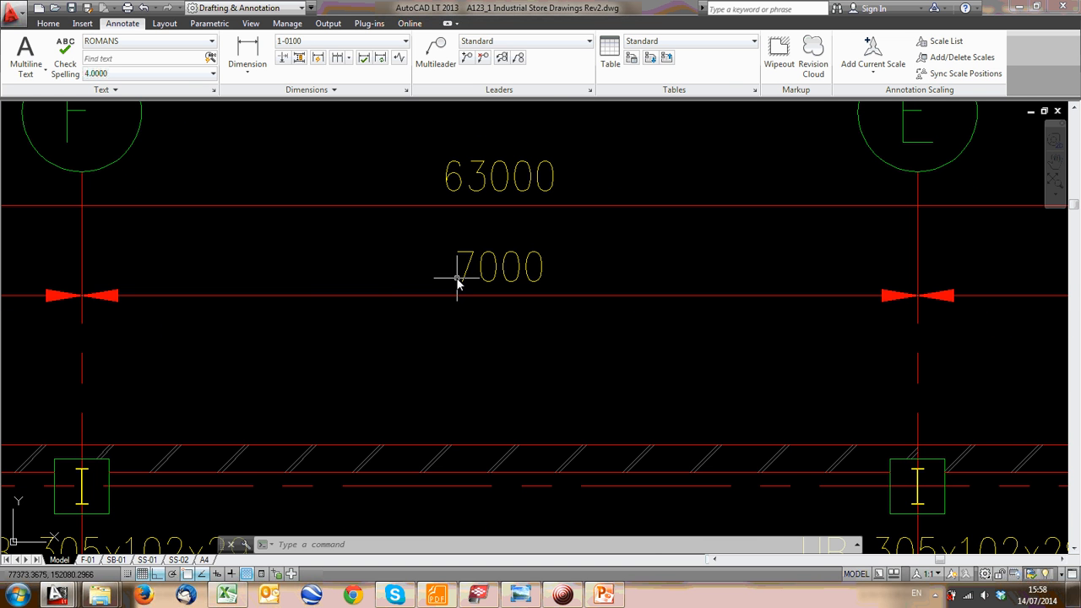
{"action": "mouse_move", "coordinate": [489, 298]}
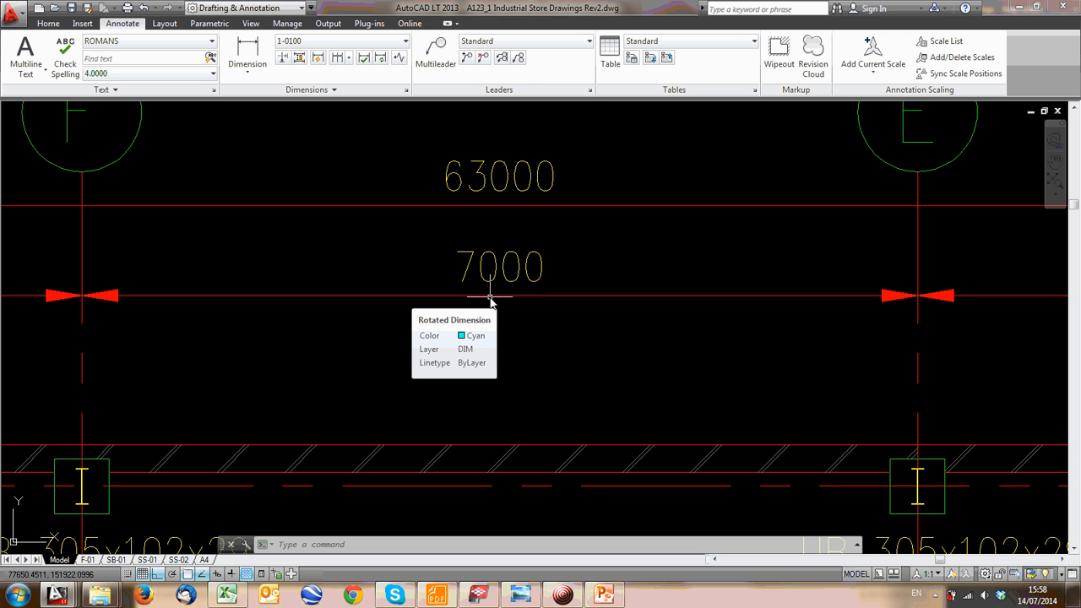
{"action": "scroll", "coordinate": [570, 176], "scroll_direction": "down", "scroll_amount": 6}
{"action": "scroll", "coordinate": [557, 182], "scroll_direction": "up", "scroll_amount": 4}
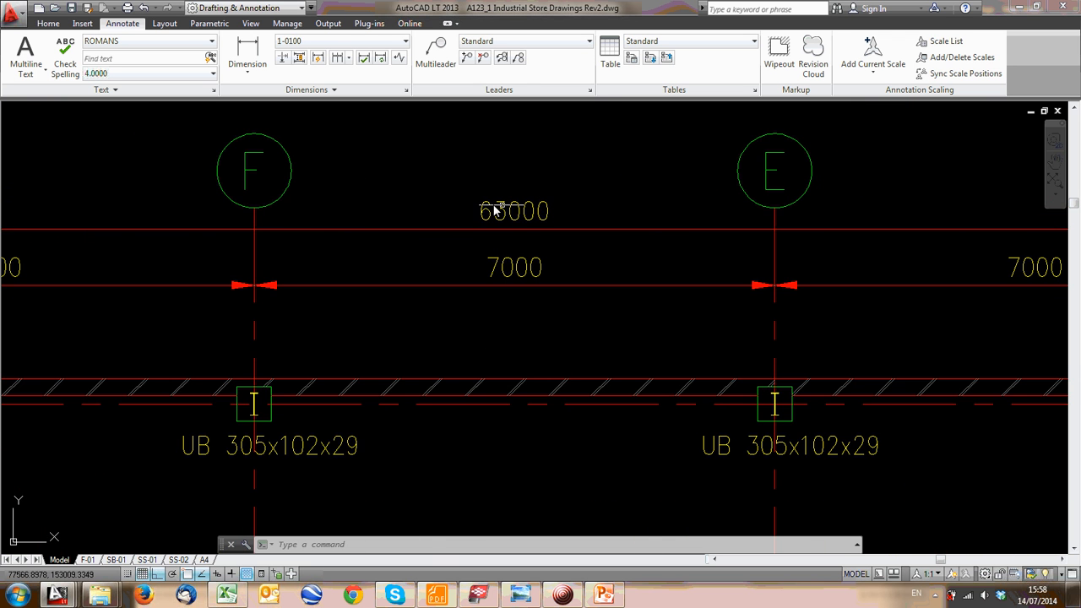
Examine the sheeting line offset at gridline 3 and the gridline spacings across the truss in Section E-E
{"action": "scroll", "coordinate": [502, 228], "scroll_direction": "down", "scroll_amount": 8}
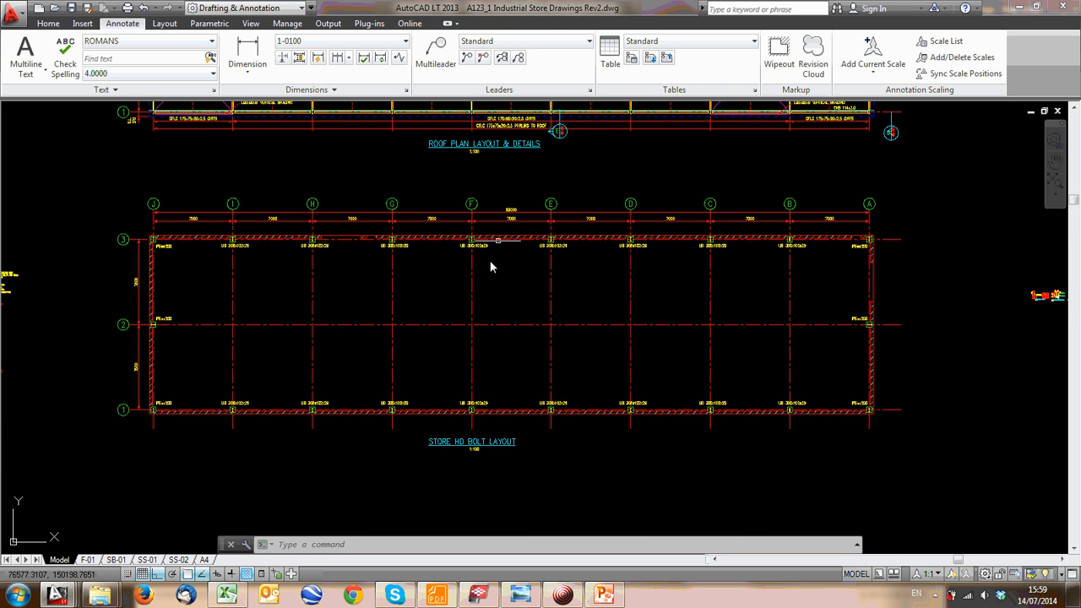
{"action": "scroll", "coordinate": [238, 240], "scroll_direction": "down", "scroll_amount": 2}
{"action": "scroll", "coordinate": [234, 229], "scroll_direction": "up", "scroll_amount": 5}
{"action": "scroll", "coordinate": [337, 253], "scroll_direction": "down", "scroll_amount": 8}
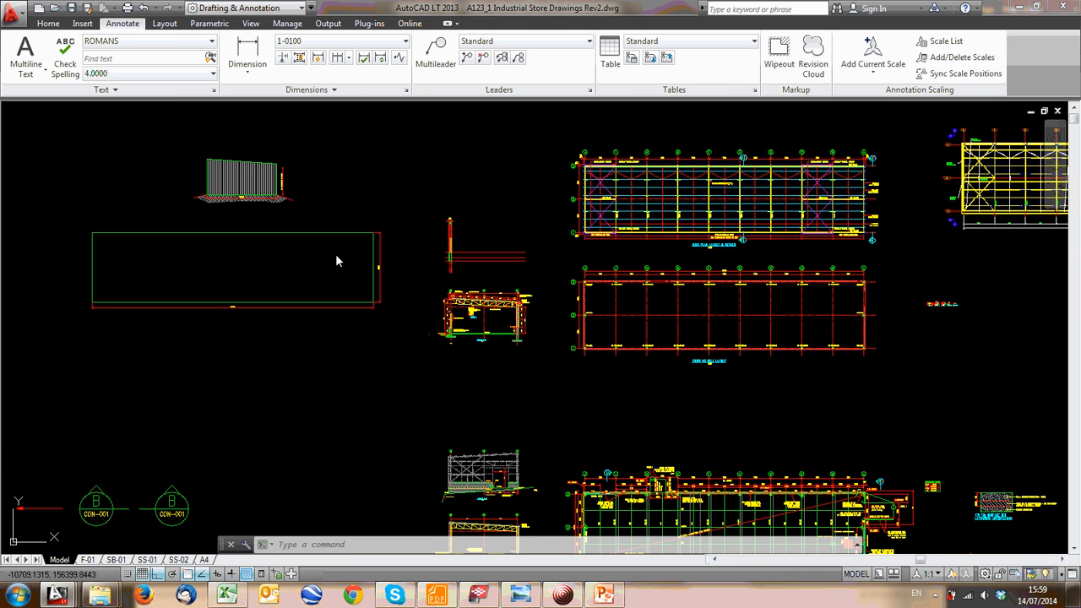
{"action": "scroll", "coordinate": [413, 272], "scroll_direction": "up", "scroll_amount": 8}
{"action": "scroll", "coordinate": [470, 262], "scroll_direction": "down", "scroll_amount": 8}
{"action": "middle_click_drag", "start_coordinate": [738, 341], "coordinate": [530, 347]}
{"action": "scroll", "coordinate": [484, 335], "scroll_direction": "up", "scroll_amount": 5}
{"action": "scroll", "coordinate": [345, 324], "scroll_direction": "up", "scroll_amount": 3}
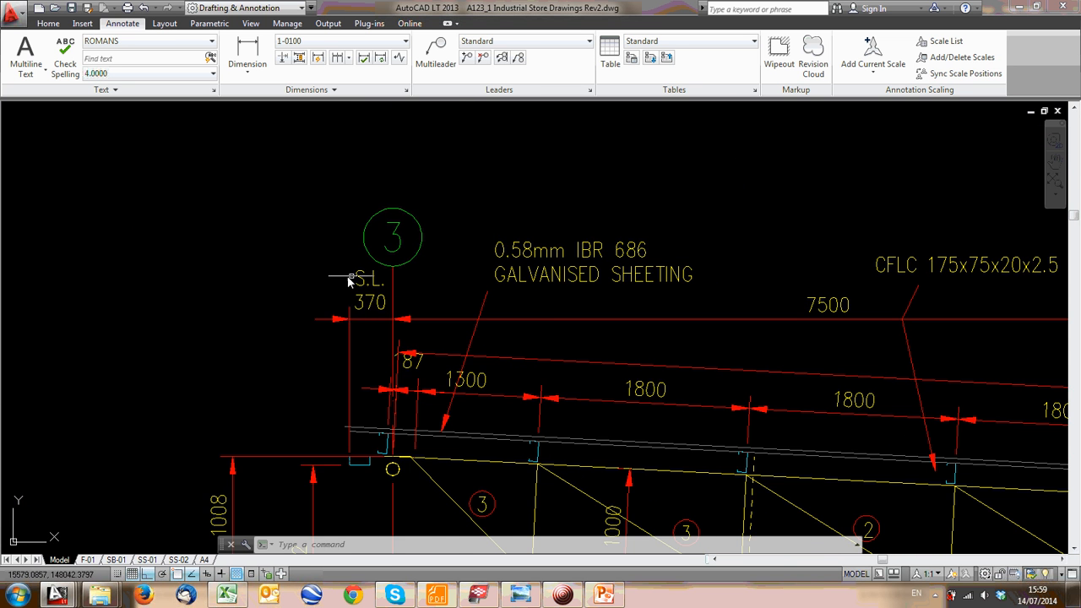
{"action": "scroll", "coordinate": [380, 285], "scroll_direction": "down", "scroll_amount": 2}
{"action": "middle_click_drag", "start_coordinate": [379, 285], "coordinate": [159, 286]}
{"action": "middle_click_drag", "start_coordinate": [751, 313], "coordinate": [525, 313]}
{"action": "scroll", "coordinate": [665, 312], "scroll_direction": "down", "scroll_amount": 2}
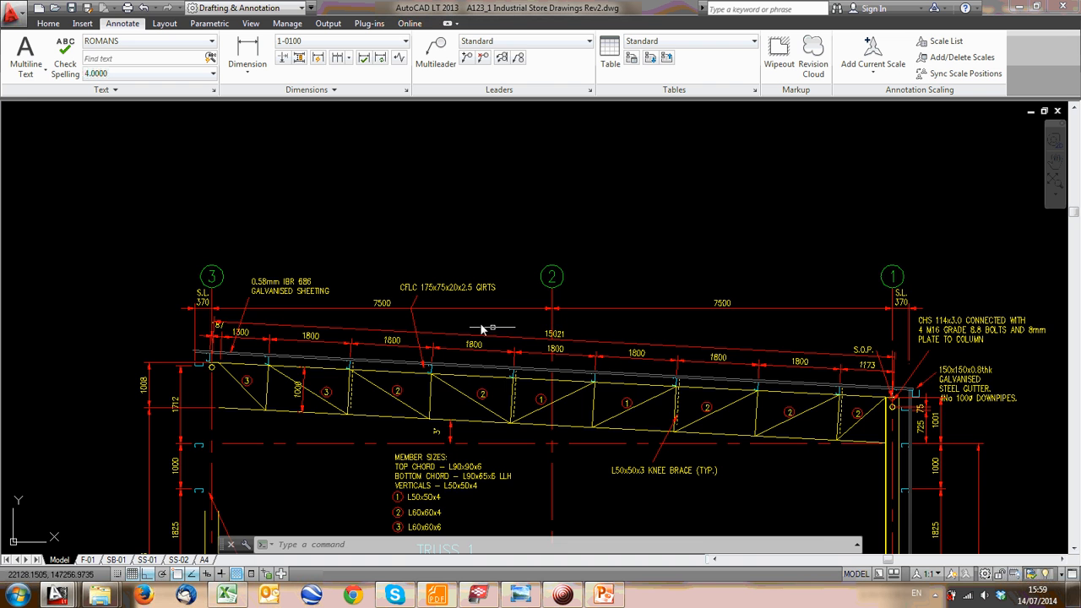
Review the width and length dimensions of the green rectangular building outline
{"action": "scroll", "coordinate": [374, 299], "scroll_direction": "down", "scroll_amount": 4}
{"action": "mouse_move", "coordinate": [80, 316]}
{"action": "middle_mouse_down"}
{"action": "mouse_move", "coordinate": [412, 310]}
{"action": "mouse_move", "coordinate": [613, 442]}
{"action": "middle_mouse_up"}
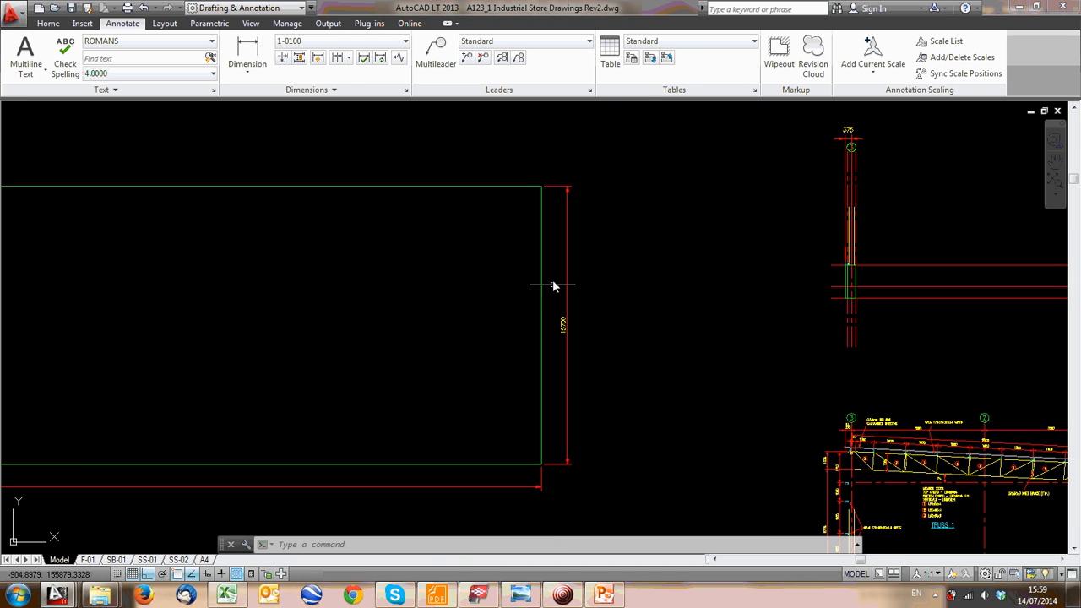
{"action": "middle_click_drag", "start_coordinate": [591, 210], "coordinate": [670, 207]}
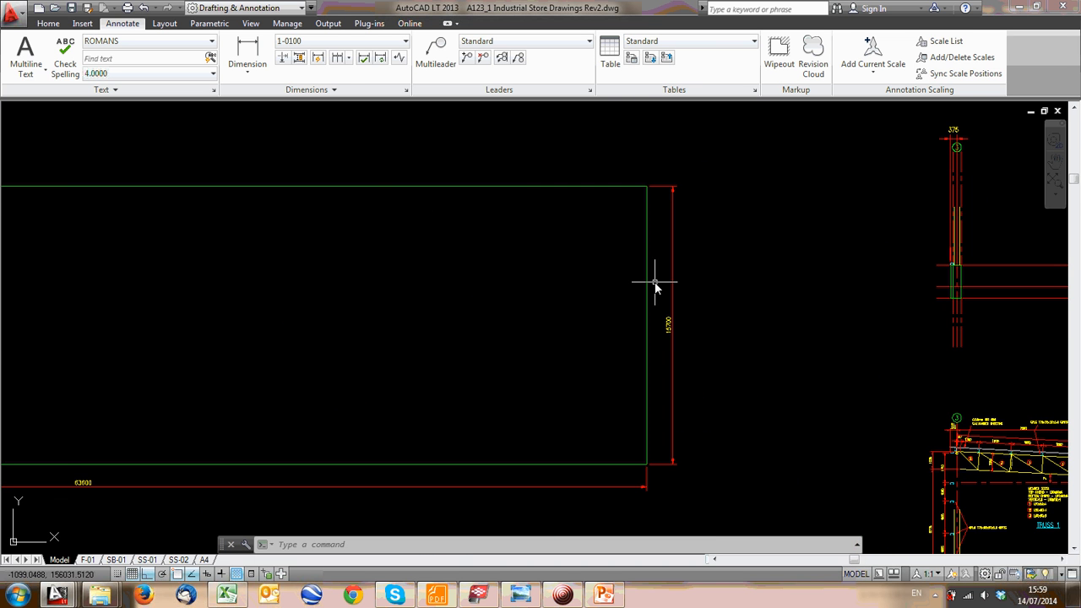
{"action": "scroll", "coordinate": [339, 226], "scroll_direction": "down", "scroll_amount": 2}
{"action": "scroll", "coordinate": [308, 237], "scroll_direction": "down", "scroll_amount": 2}
{"action": "scroll", "coordinate": [578, 307], "scroll_direction": "up", "scroll_amount": 4}
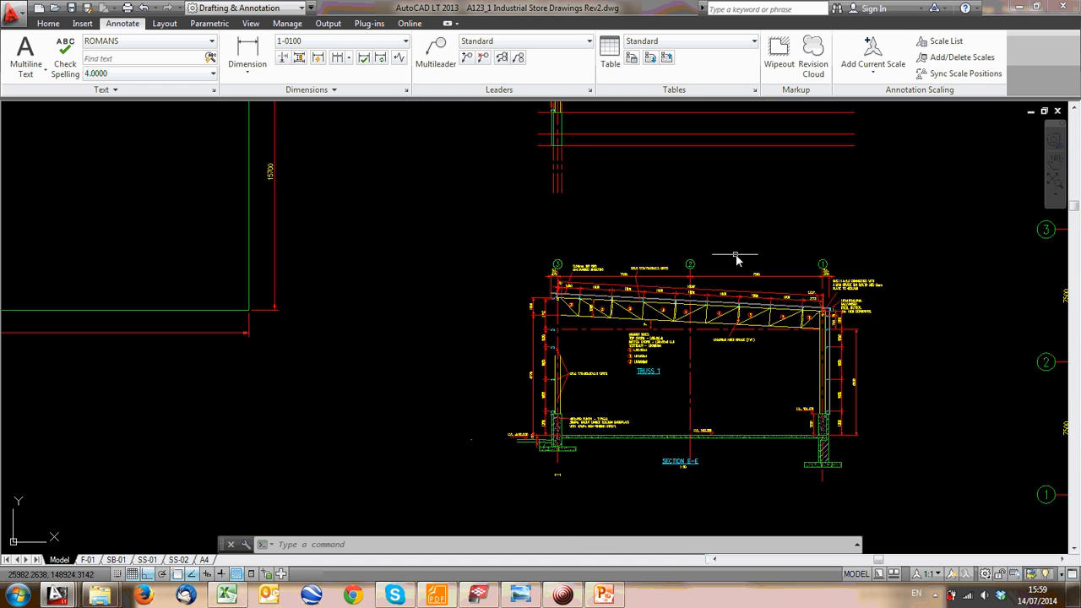
Compare the gridline spacings of Section E-E with the grid of the store HD bolt layout
{"action": "scroll", "coordinate": [684, 269], "scroll_direction": "up", "scroll_amount": 3}
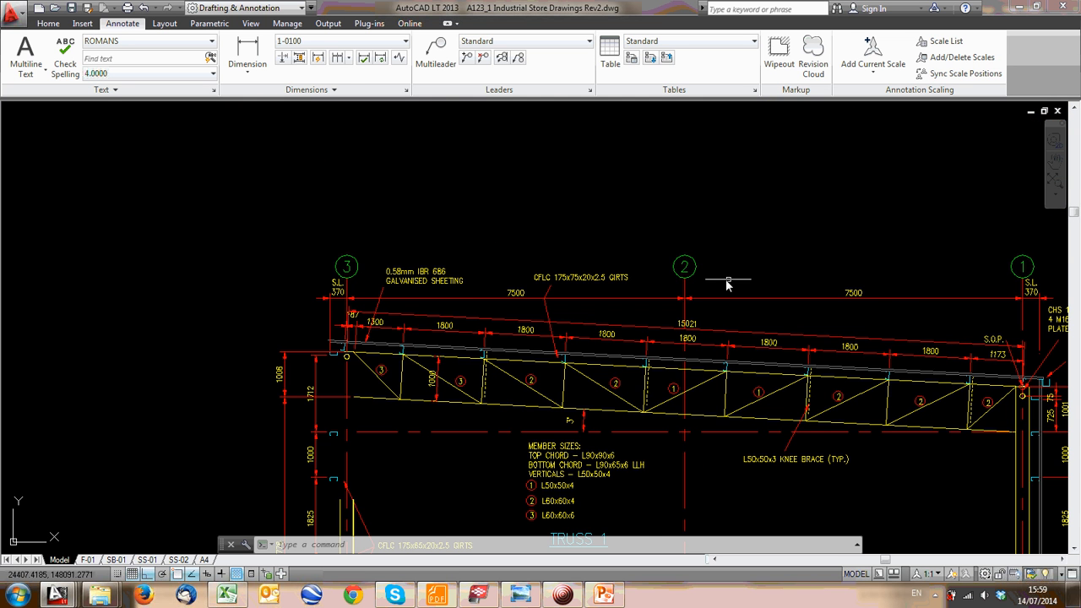
{"action": "scroll", "coordinate": [833, 294], "scroll_direction": "down", "scroll_amount": 2}
{"action": "middle_click_drag", "start_coordinate": [800, 293], "coordinate": [620, 234]}
{"action": "scroll", "coordinate": [621, 234], "scroll_direction": "down", "scroll_amount": 2}
{"action": "middle_click_drag", "start_coordinate": [968, 233], "coordinate": [483, 271]}
{"action": "middle_click_drag", "start_coordinate": [604, 208], "coordinate": [448, 220]}
{"action": "scroll", "coordinate": [751, 240], "scroll_direction": "down", "scroll_amount": 2}
{"action": "middle_click_drag", "start_coordinate": [751, 240], "coordinate": [304, 246]}
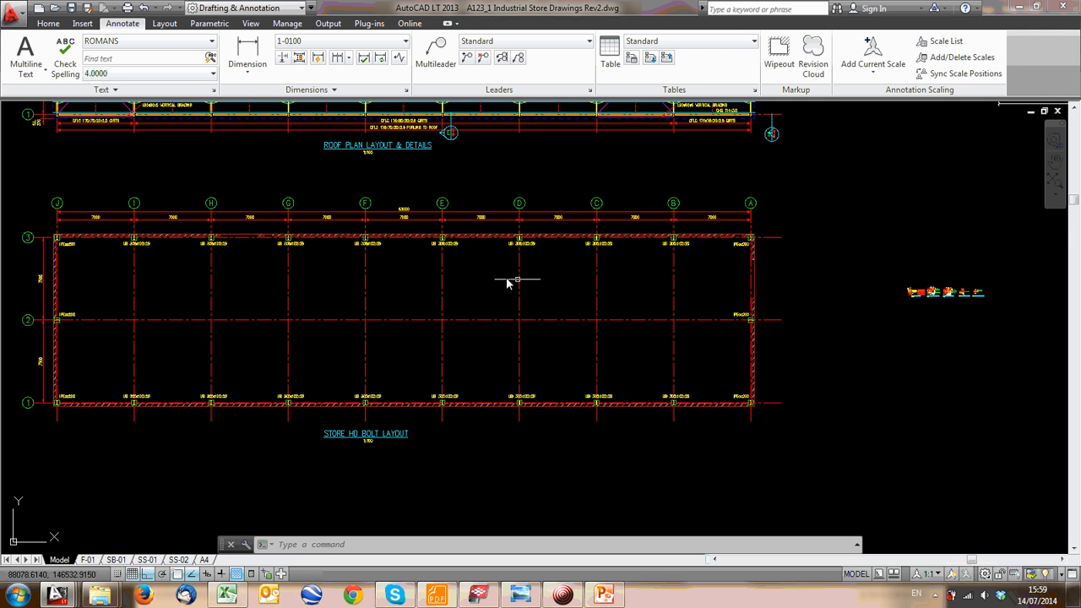
{"action": "scroll", "coordinate": [762, 414], "scroll_direction": "up", "scroll_amount": 2}
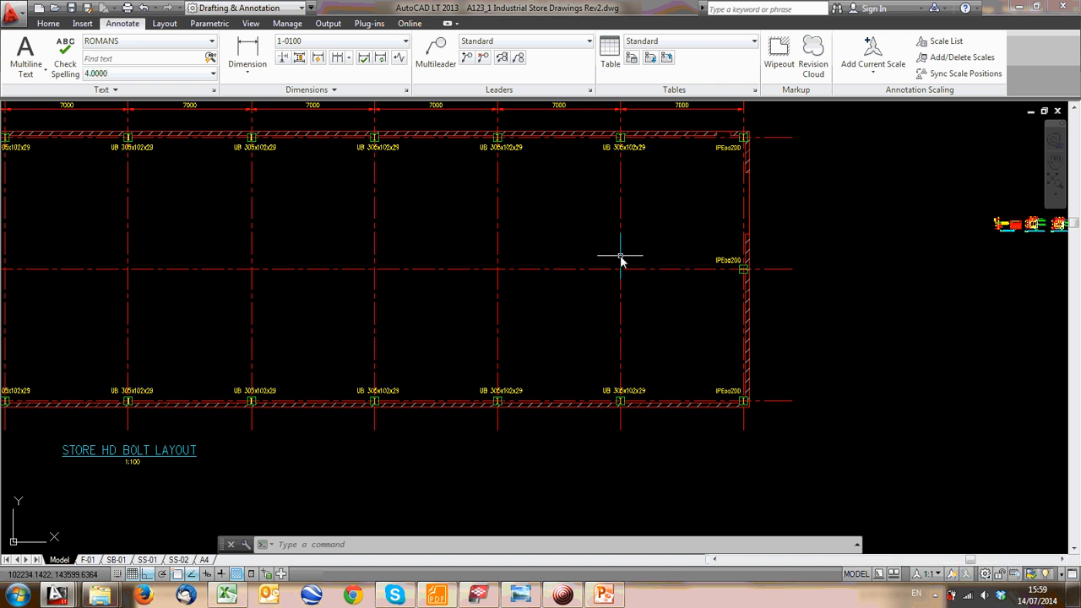
Examine the whole green building outline with its overall dimensions against the neighbouring section and plans
{"action": "scroll", "coordinate": [761, 253], "scroll_direction": "down", "scroll_amount": 5}
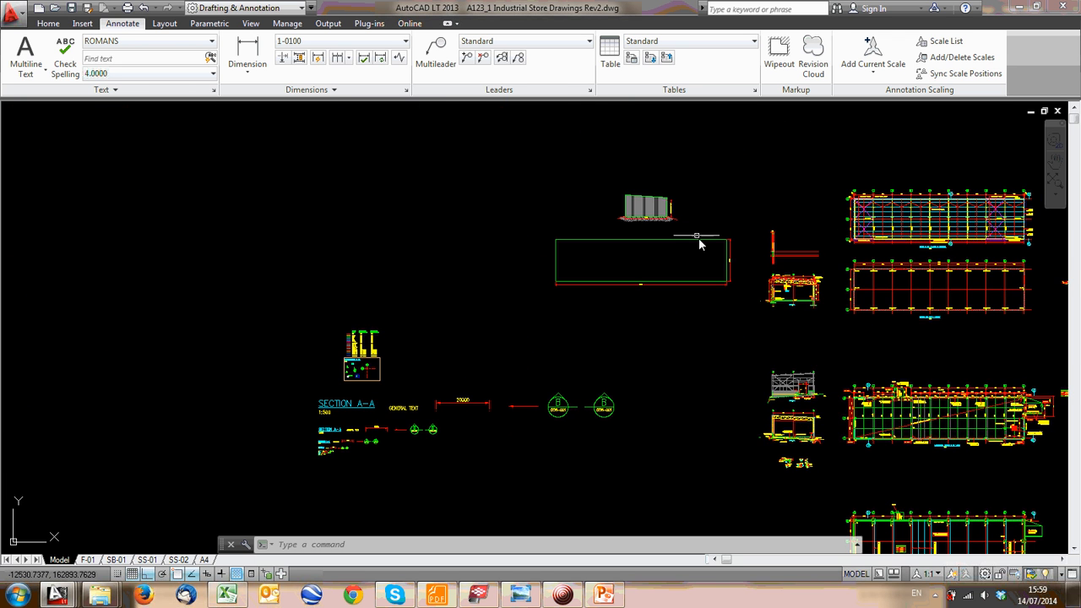
{"action": "scroll", "coordinate": [771, 237], "scroll_direction": "up", "scroll_amount": 4}
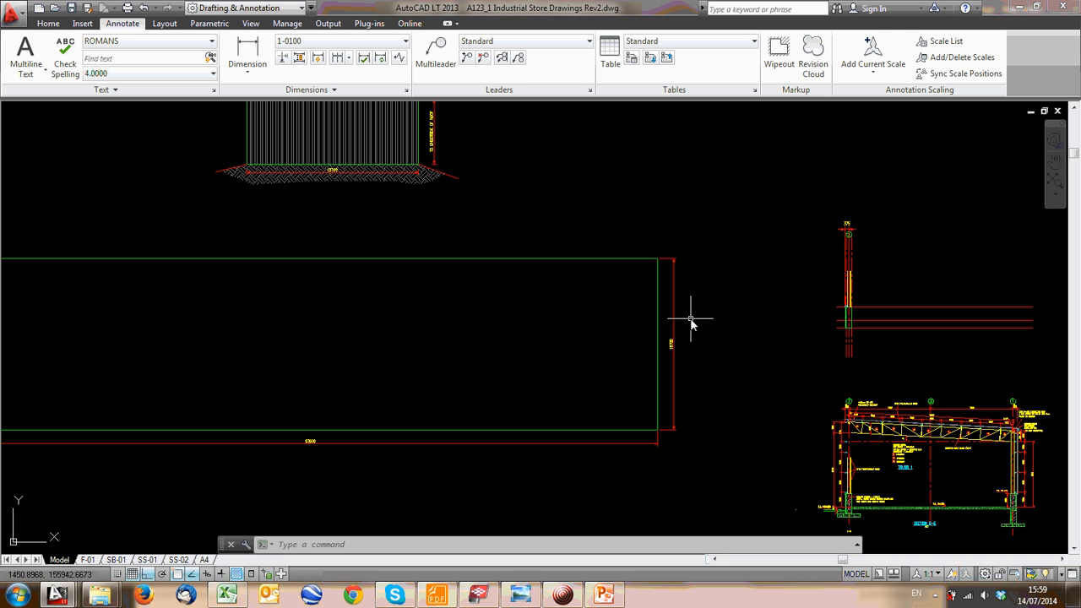
{"action": "middle_click_drag", "start_coordinate": [692, 314], "coordinate": [607, 347]}
{"action": "scroll", "coordinate": [591, 346], "scroll_direction": "down", "scroll_amount": 4}
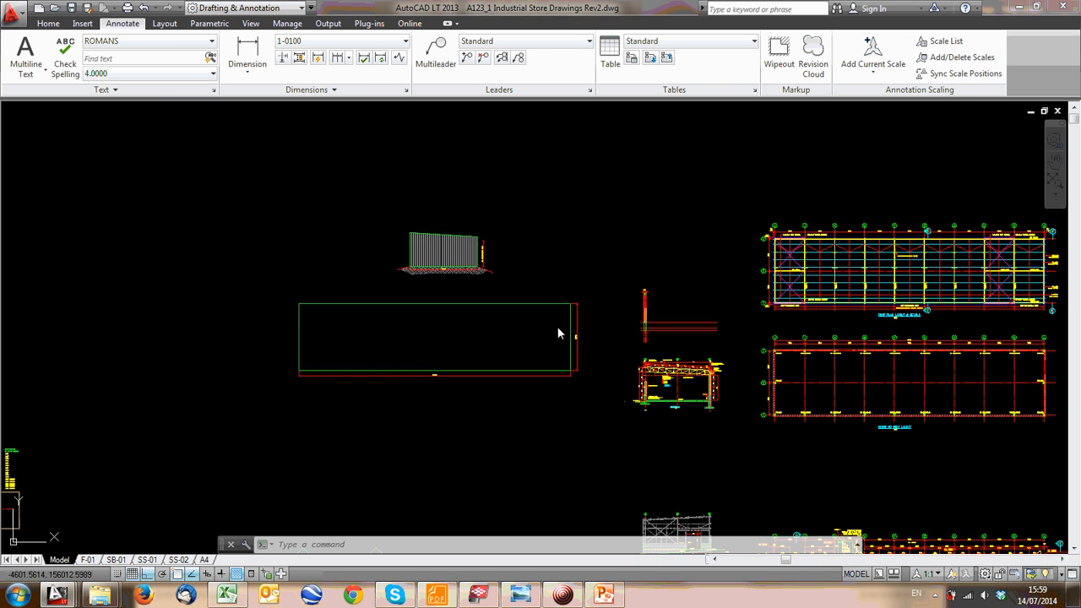
{"action": "scroll", "coordinate": [630, 326], "scroll_direction": "up", "scroll_amount": 4}
{"action": "scroll", "coordinate": [519, 270], "scroll_direction": "down", "scroll_amount": 3}
{"action": "middle_click_drag", "start_coordinate": [518, 272], "coordinate": [737, 277]}
{"action": "middle_click_drag", "start_coordinate": [402, 278], "coordinate": [639, 282]}
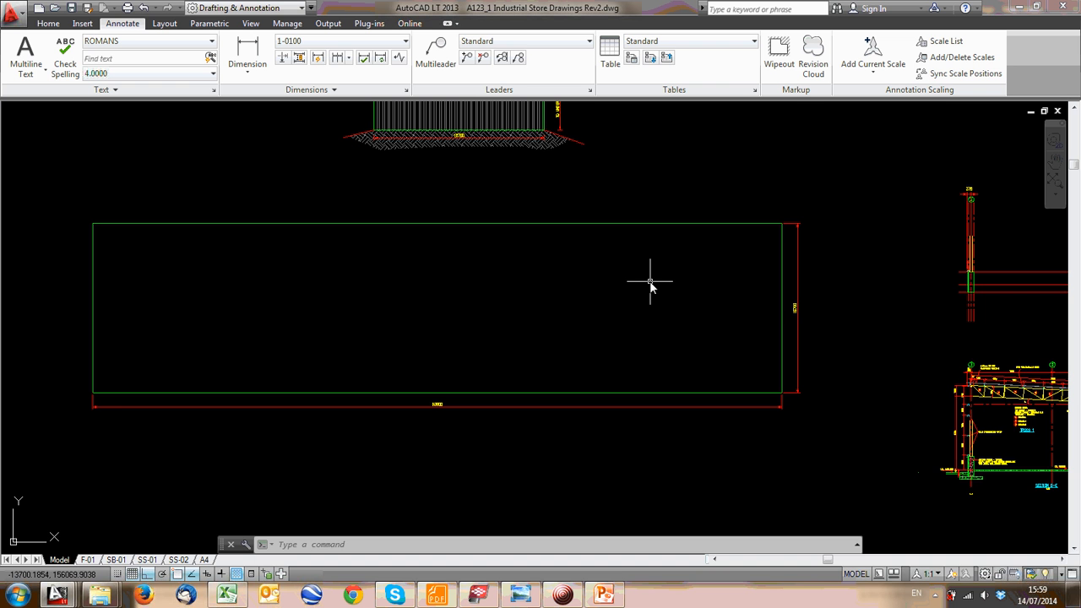
Draw a vertical line in the empty area directly above gridline J of the roof plan layout
{"action": "key", "text": "Escape"}
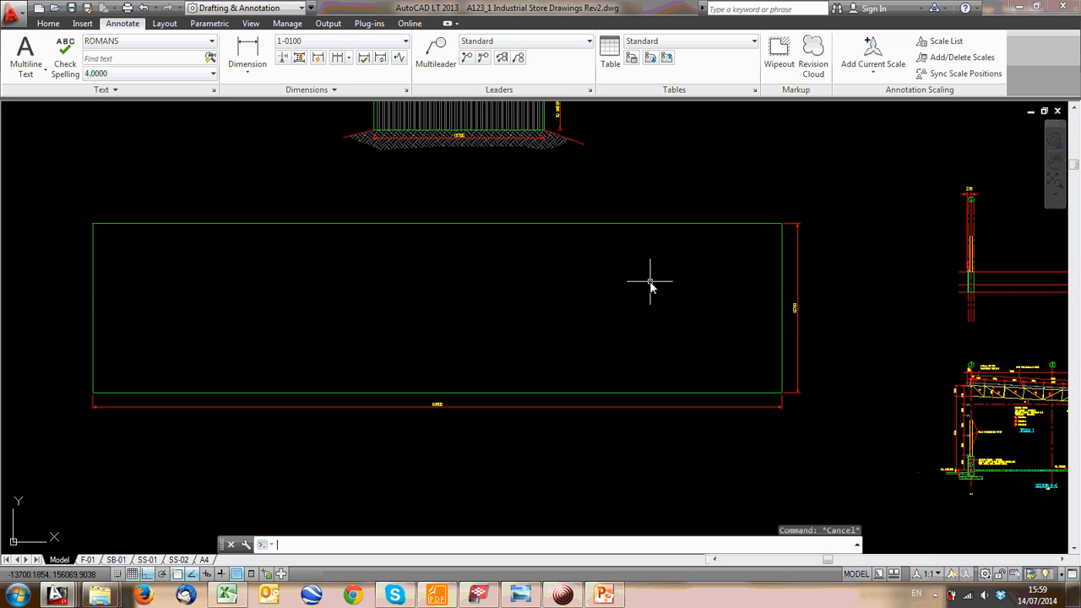
{"action": "type", "text": "l"}
{"action": "key", "text": "Return"}
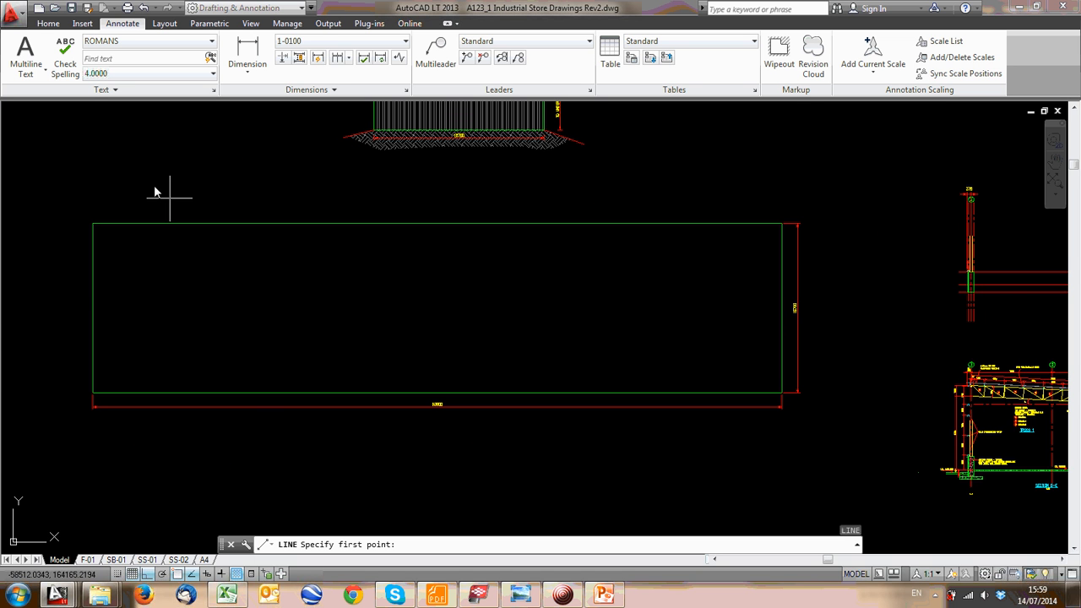
{"action": "scroll", "coordinate": [222, 234], "scroll_direction": "down", "scroll_amount": 6}
{"action": "scroll", "coordinate": [439, 225], "scroll_direction": "up", "scroll_amount": 8}
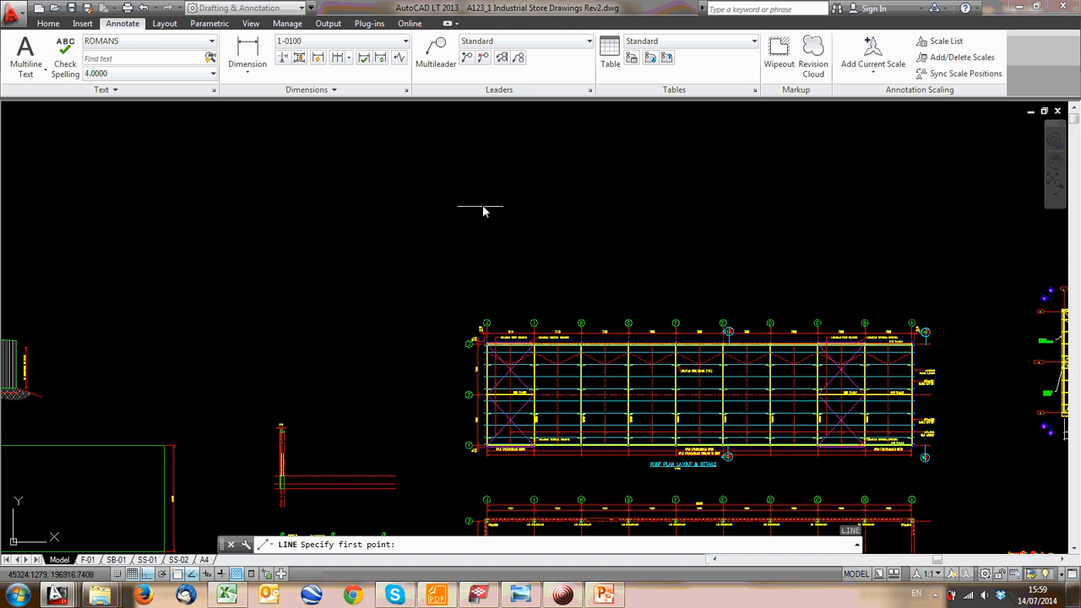
{"action": "left_click", "coordinate": [487, 169]}
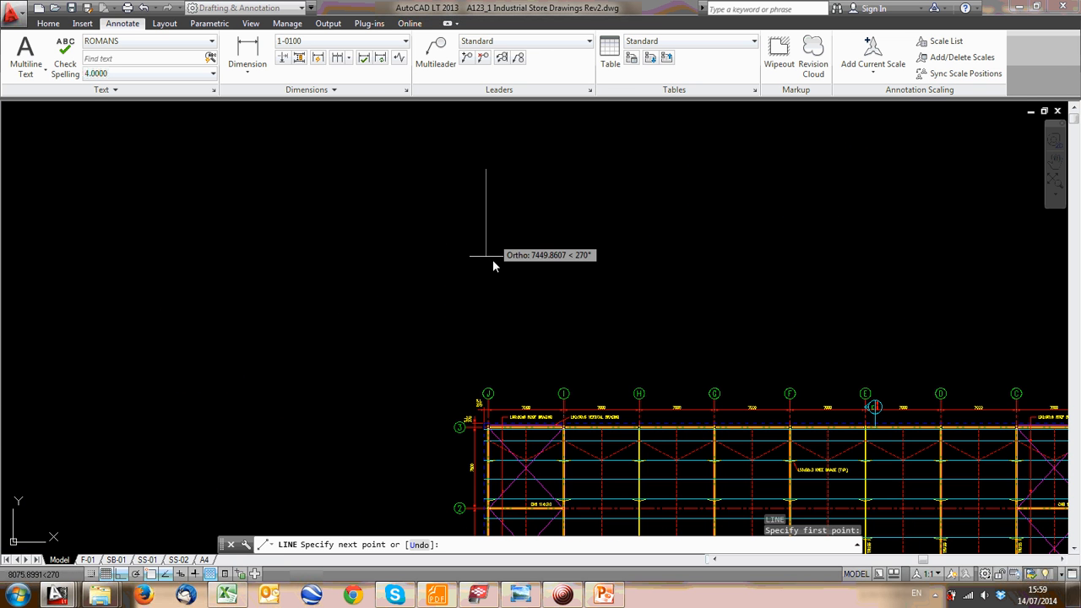
{"action": "left_click", "coordinate": [487, 365]}
{"action": "key", "text": "Escape"}
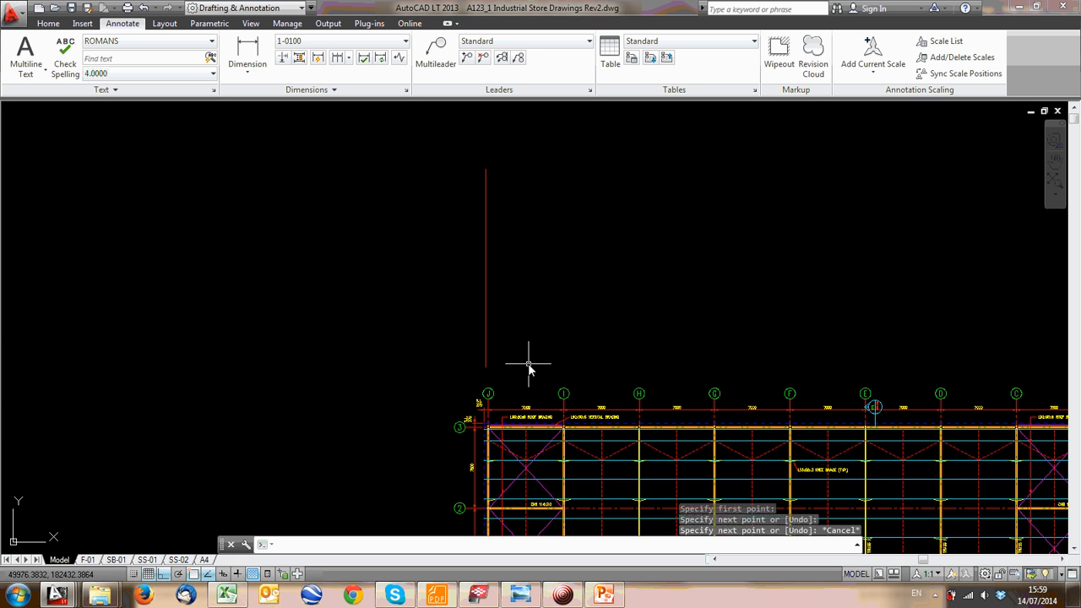
Match the properties of the new vertical line above gridline J to a gridline in the roof plan layout
{"action": "scroll", "coordinate": [499, 284], "scroll_direction": "down", "scroll_amount": 4}
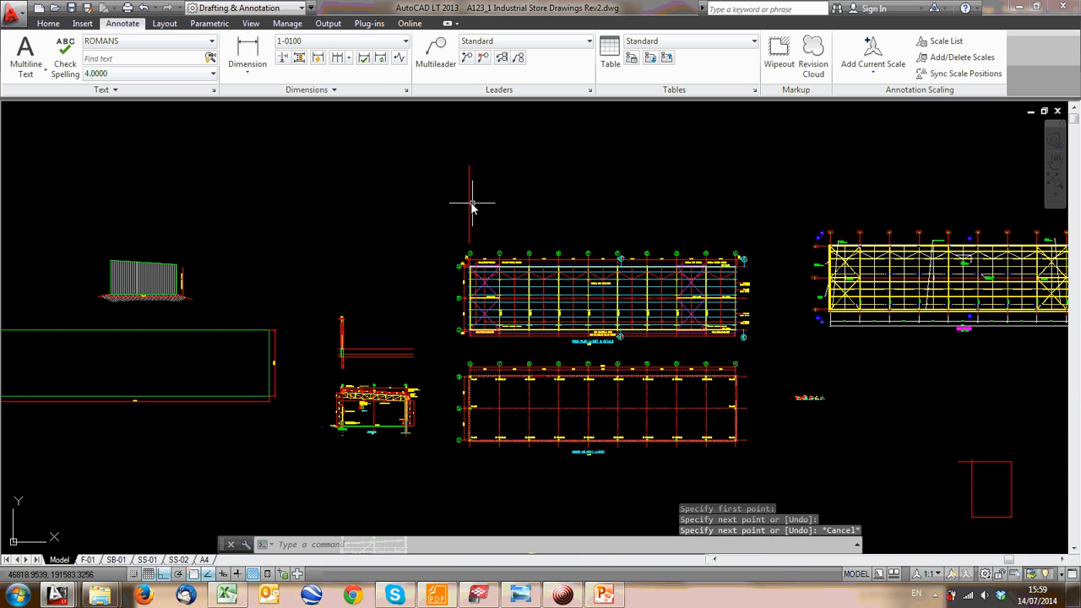
{"action": "scroll", "coordinate": [471, 211], "scroll_direction": "up", "scroll_amount": 4}
{"action": "type", "text": "Ma"}
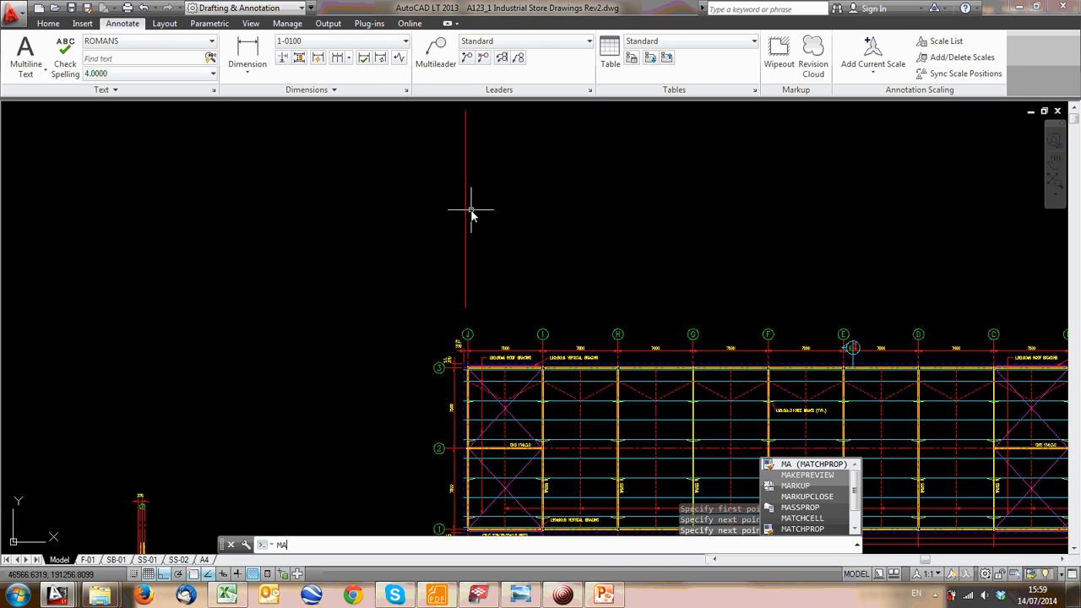
{"action": "key", "text": "Return"}
{"action": "scroll", "coordinate": [505, 167], "scroll_direction": "down", "scroll_amount": 3}
{"action": "scroll", "coordinate": [553, 342], "scroll_direction": "up", "scroll_amount": 5}
{"action": "scroll", "coordinate": [541, 359], "scroll_direction": "up", "scroll_amount": 2}
{"action": "left_click", "coordinate": [513, 372]}
{"action": "scroll", "coordinate": [511, 315], "scroll_direction": "down", "scroll_amount": 4}
{"action": "middle_click_drag", "start_coordinate": [508, 219], "coordinate": [508, 482]}
{"action": "middle_click_drag", "start_coordinate": [476, 171], "coordinate": [480, 370]}
{"action": "left_click", "coordinate": [445, 368]}
{"action": "left_click", "coordinate": [301, 289]}
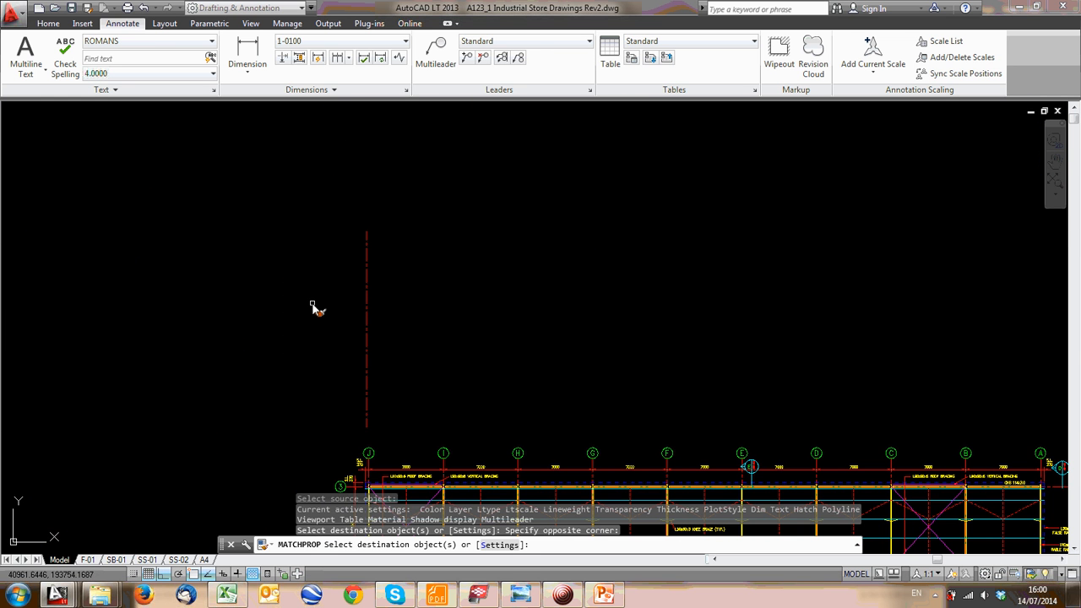
Undo the property match on the vertical line above gridline J
{"action": "key", "text": "Escape"}
{"action": "key", "text": "ctrl+z"}
{"action": "key", "text": "ctrl+z"}
Assign the vertical line above gridline J to the GRIDS layer
{"action": "scroll", "coordinate": [504, 298], "scroll_direction": "up", "scroll_amount": 5}
{"action": "left_click", "coordinate": [531, 309]}
{"action": "left_click", "coordinate": [452, 258]}
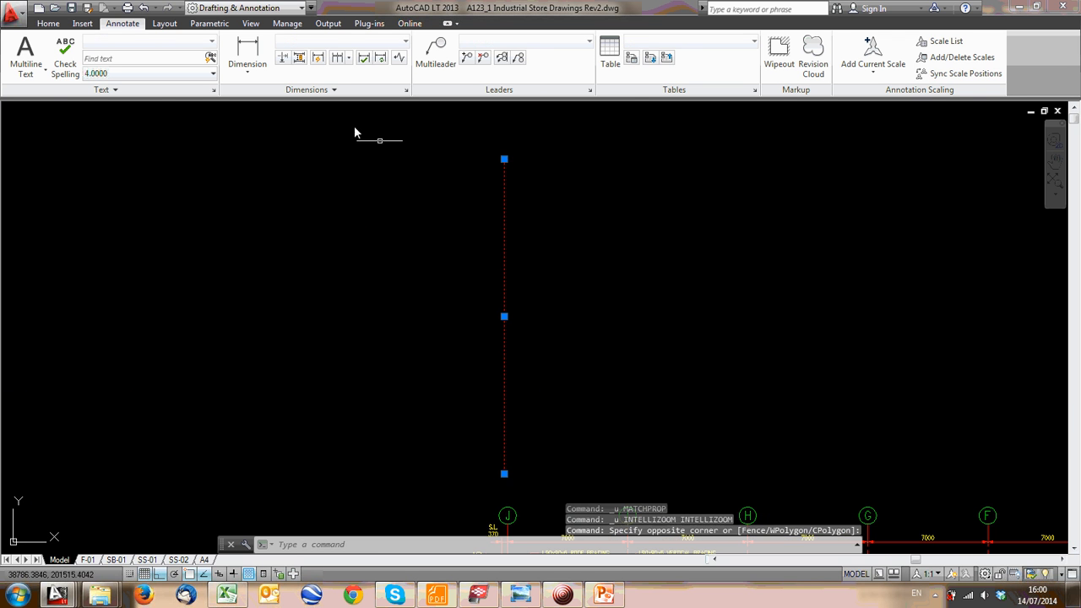
{"action": "left_click", "coordinate": [52, 24]}
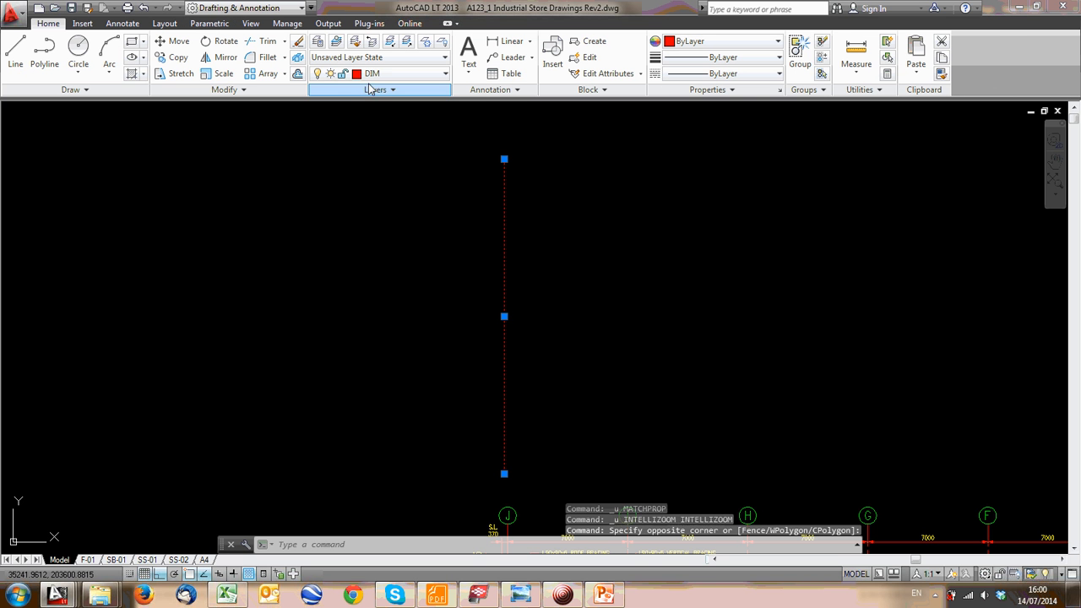
{"action": "left_click", "coordinate": [393, 75]}
{"action": "scroll", "coordinate": [390, 127], "scroll_direction": "up", "scroll_amount": 2}
{"action": "scroll", "coordinate": [384, 140], "scroll_direction": "down", "scroll_amount": 4}
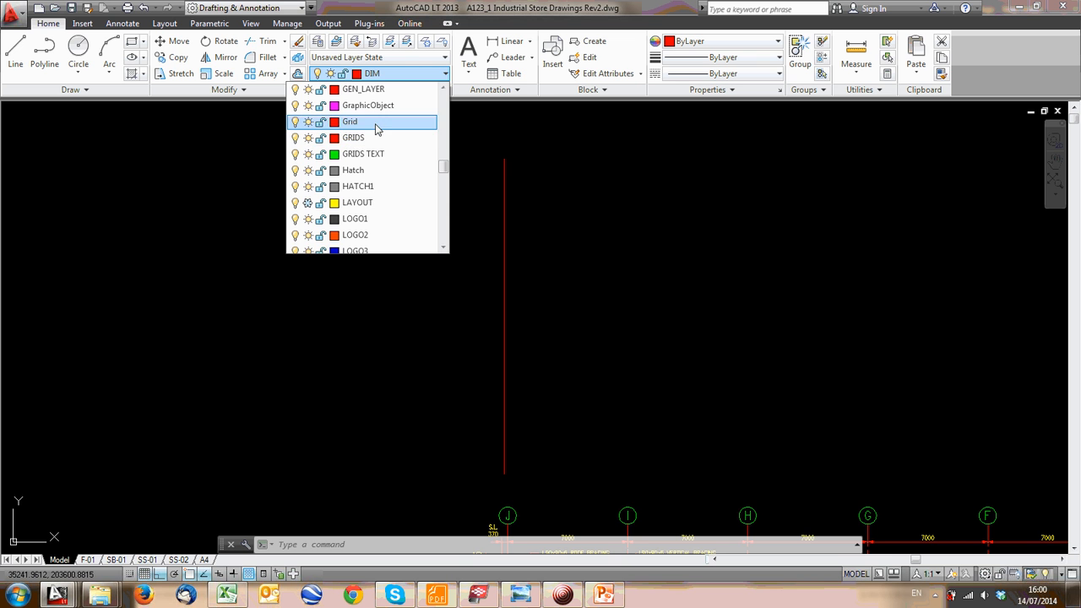
{"action": "left_click", "coordinate": [375, 138]}
Examine the vertical line's linetype pattern at close range and against gridline J of the roof plan layout
{"action": "scroll", "coordinate": [499, 263], "scroll_direction": "up", "scroll_amount": 4}
{"action": "scroll", "coordinate": [508, 267], "scroll_direction": "down", "scroll_amount": 4}
{"action": "middle_click_drag", "start_coordinate": [509, 270], "coordinate": [482, 191]}
{"action": "middle_click_drag", "start_coordinate": [505, 439], "coordinate": [478, 400]}
{"action": "middle_click_drag", "start_coordinate": [646, 517], "coordinate": [631, 468]}
{"action": "scroll", "coordinate": [627, 468], "scroll_direction": "up", "scroll_amount": 6}
{"action": "scroll", "coordinate": [594, 368], "scroll_direction": "down", "scroll_amount": 4}
{"action": "scroll", "coordinate": [622, 330], "scroll_direction": "up", "scroll_amount": 7}
{"action": "scroll", "coordinate": [610, 338], "scroll_direction": "down", "scroll_amount": 5}
{"action": "scroll", "coordinate": [609, 337], "scroll_direction": "down", "scroll_amount": 8}
{"action": "scroll", "coordinate": [434, 304], "scroll_direction": "up", "scroll_amount": 4}
{"action": "middle_click_drag", "start_coordinate": [434, 304], "coordinate": [404, 264]}
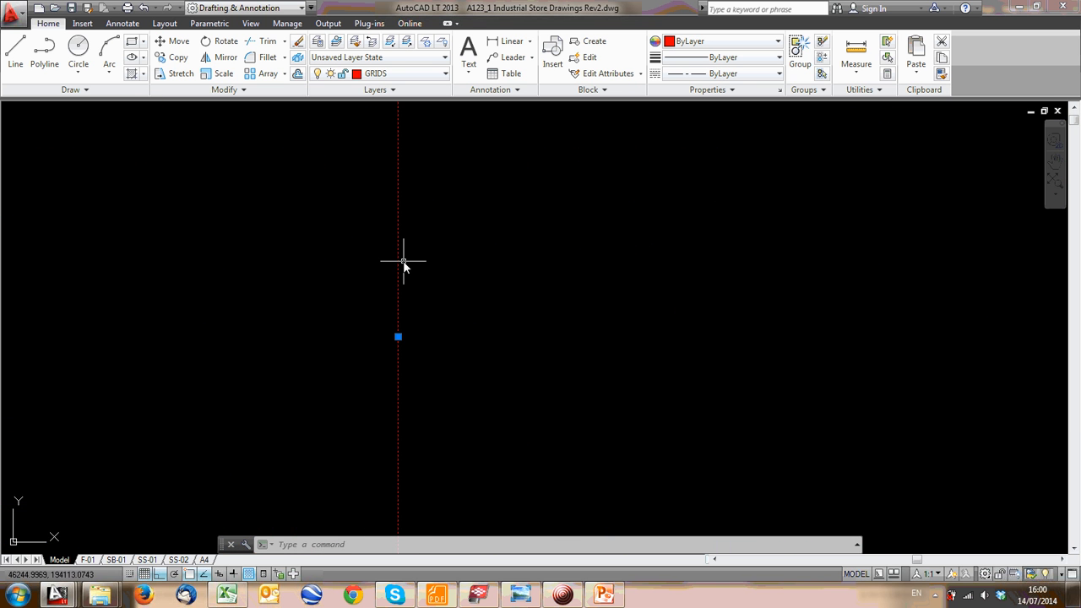
Display the full object properties of the vertical line above gridline J
{"action": "right_click", "coordinate": [398, 262]}
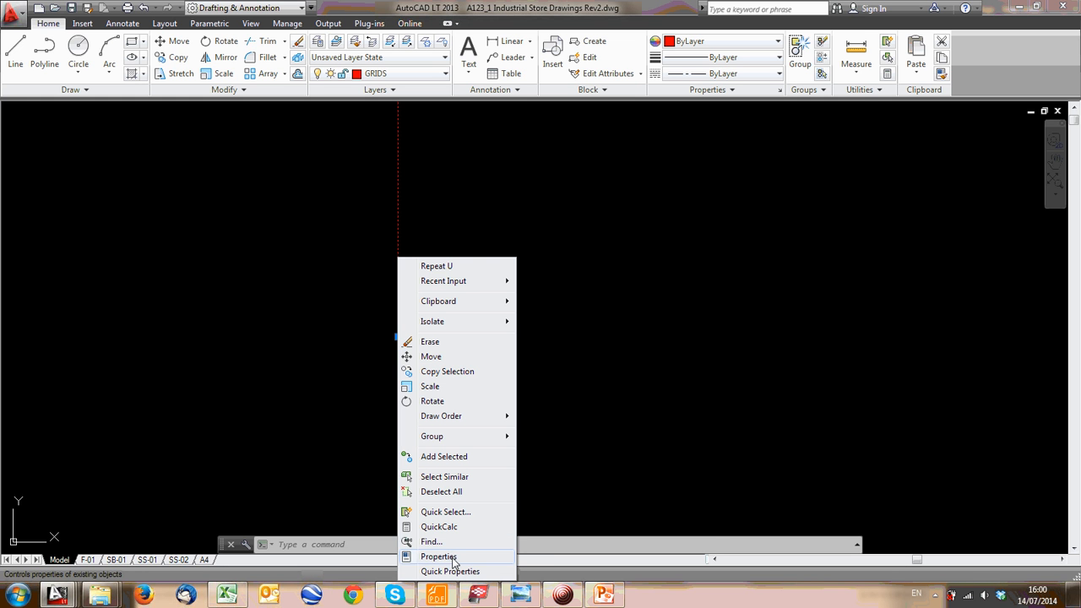
{"action": "left_click", "coordinate": [438, 556]}
{"action": "scroll", "coordinate": [570, 297], "scroll_direction": "down", "scroll_amount": 3}
{"action": "middle_click_drag", "start_coordinate": [571, 297], "coordinate": [554, 315]}
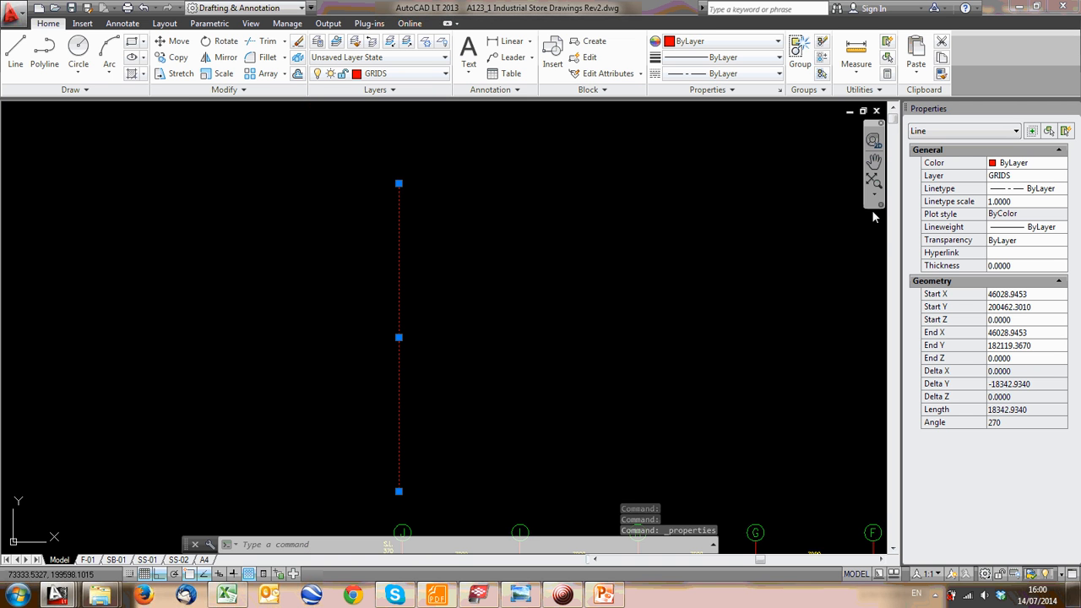
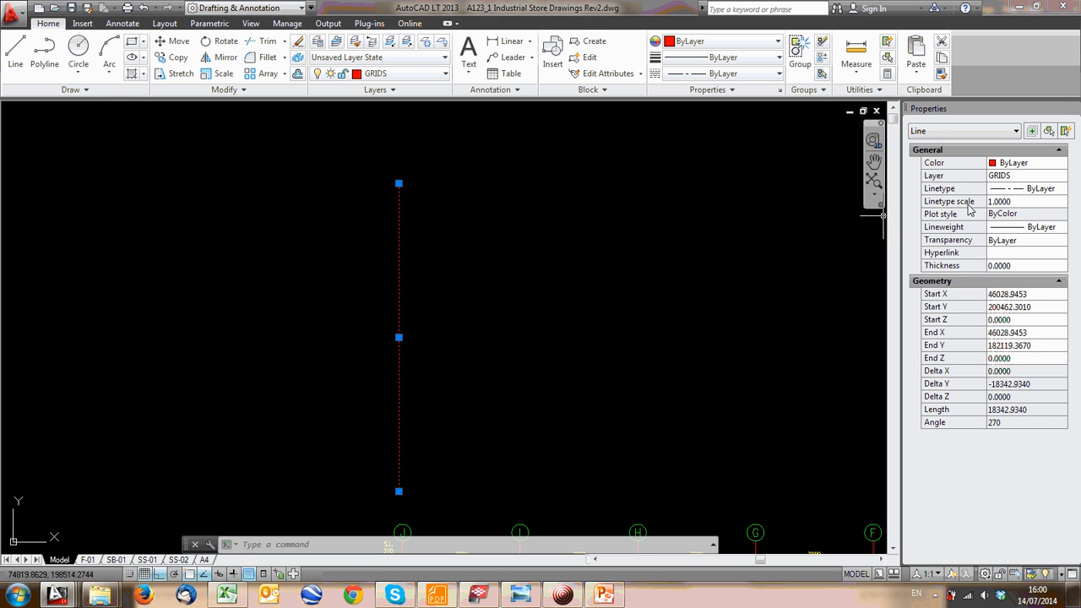
{"action": "left_click", "coordinate": [997, 203]}
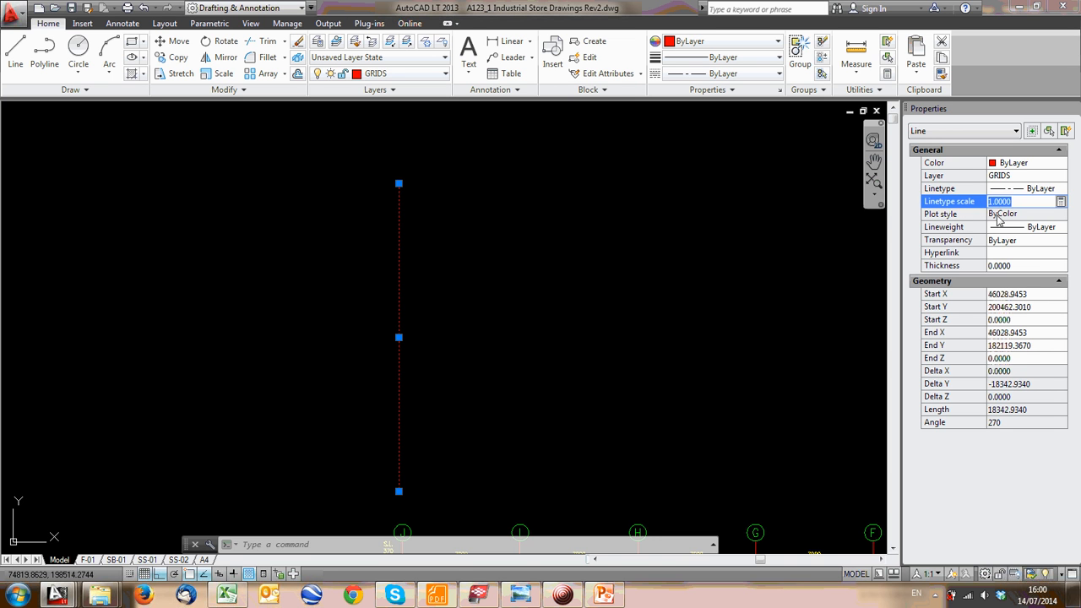
{"action": "key", "text": "Escape"}
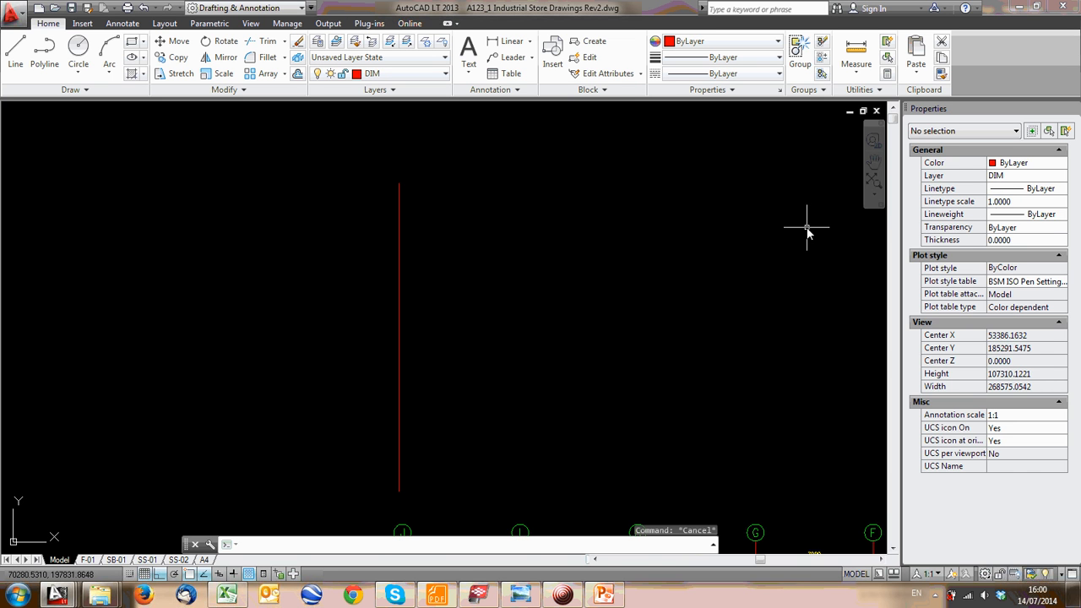
Set the linetype scale of the vertical line above gridline J to 50
{"action": "left_click", "coordinate": [494, 311]}
{"action": "left_click", "coordinate": [381, 243]}
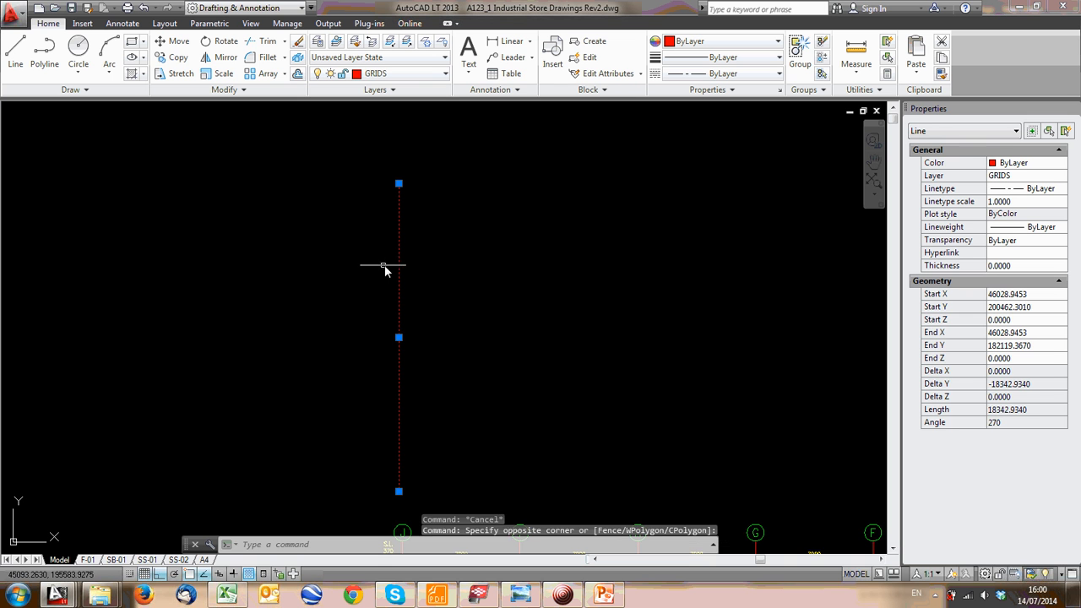
{"action": "right_click", "coordinate": [399, 260]}
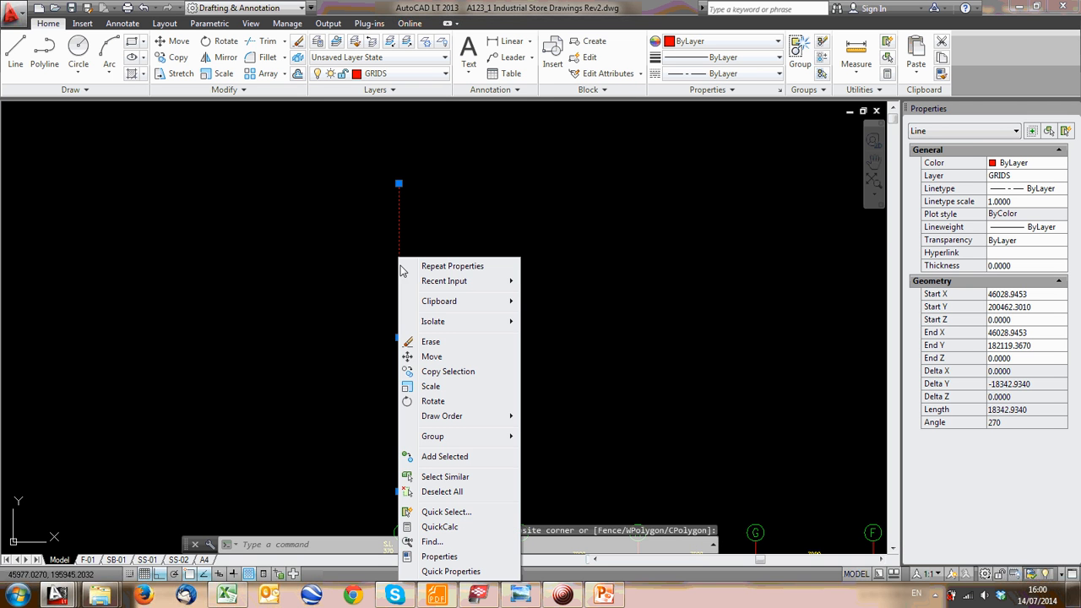
{"action": "left_click", "coordinate": [439, 557]}
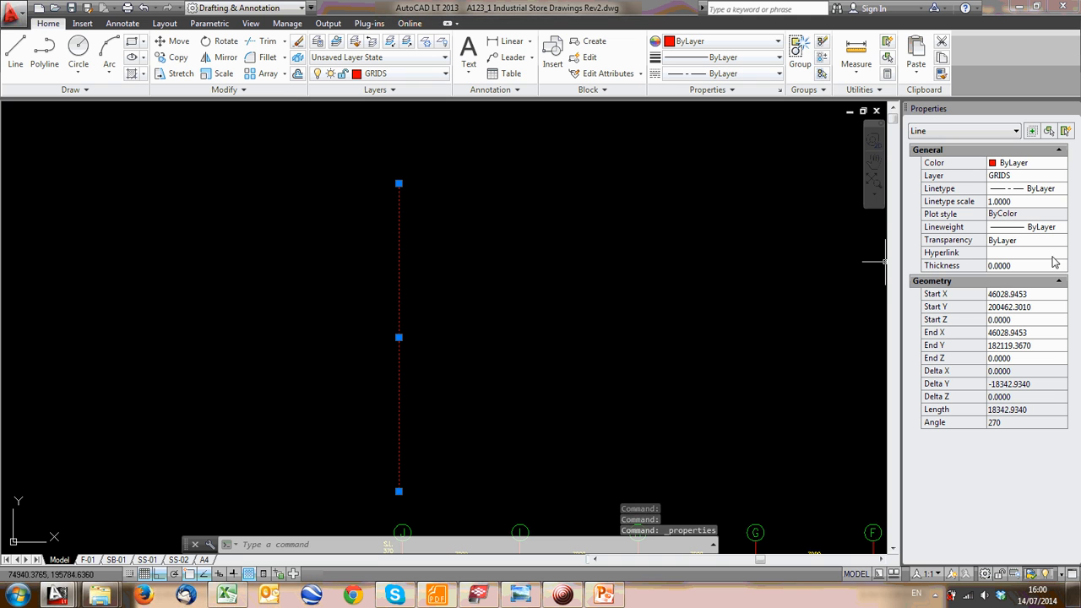
{"action": "left_click", "coordinate": [1002, 206]}
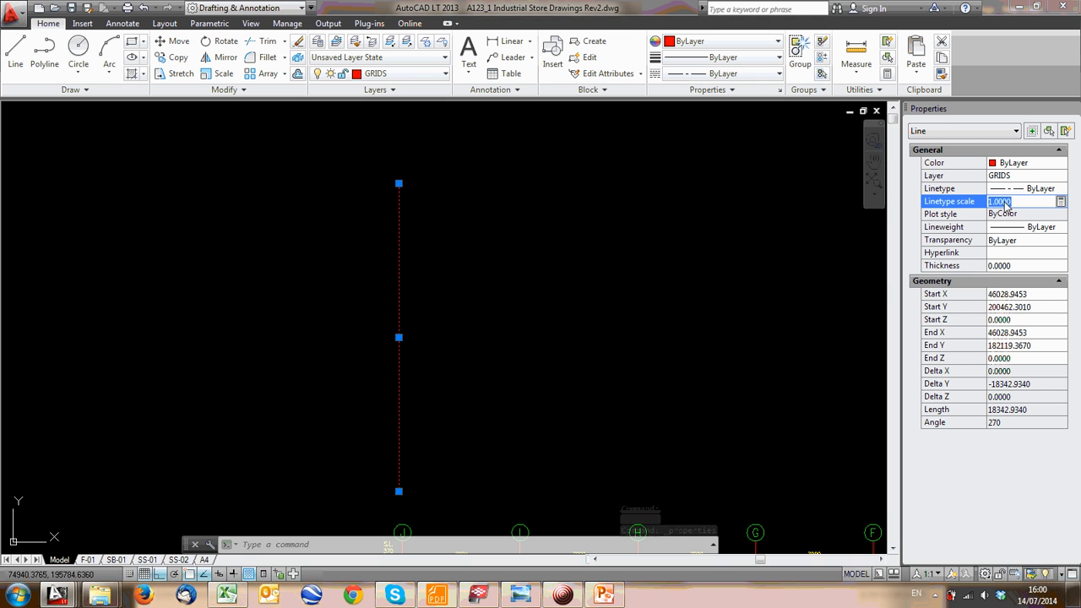
{"action": "type", "text": "50"}
{"action": "left_click", "coordinate": [1019, 217]}
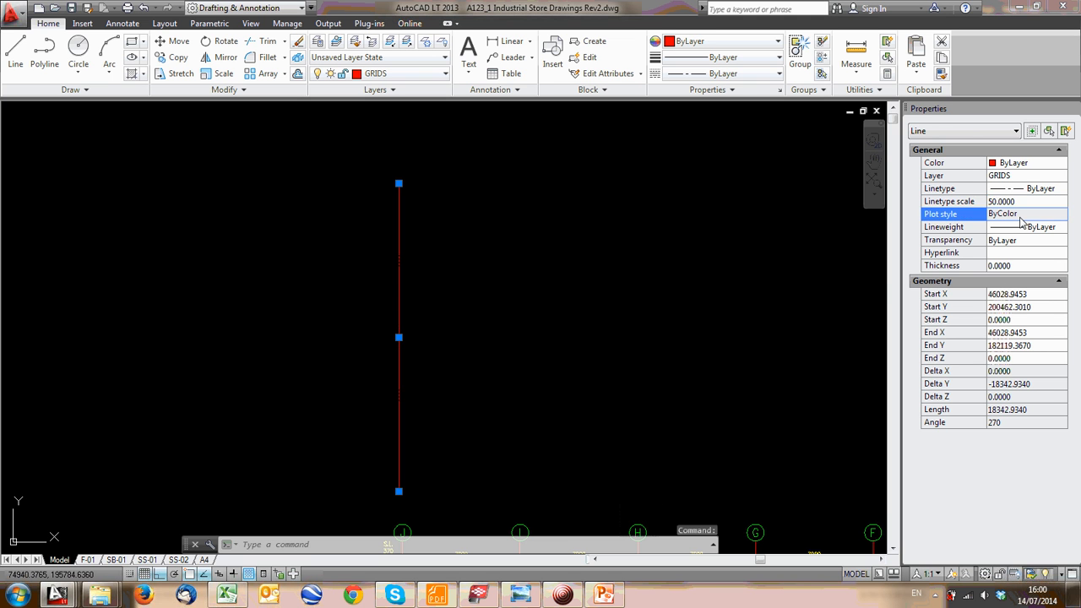
{"action": "scroll", "coordinate": [433, 245], "scroll_direction": "up", "scroll_amount": 8}
{"action": "middle_click_drag", "start_coordinate": [63, 245], "coordinate": [183, 237]}
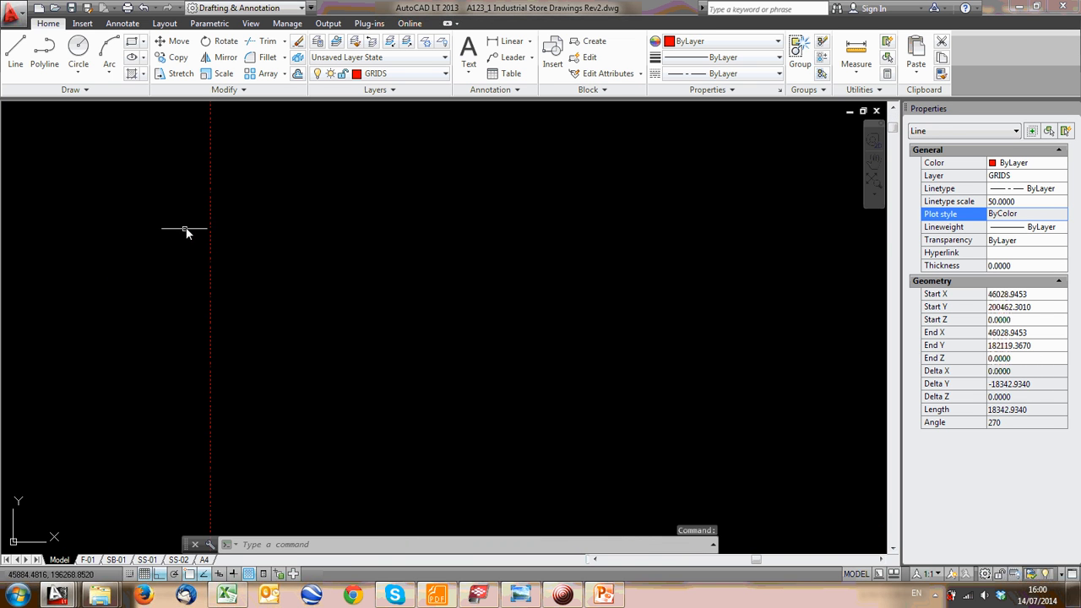
Set the vertical line's linetype scale to 250 and check its dash pattern
{"action": "left_click", "coordinate": [1037, 202]}
{"action": "type", "text": "250"}
{"action": "key", "text": "Return"}
{"action": "scroll", "coordinate": [675, 226], "scroll_direction": "down", "scroll_amount": 10}
{"action": "scroll", "coordinate": [664, 226], "scroll_direction": "up", "scroll_amount": 4}
{"action": "key", "text": "Escape"}
{"action": "scroll", "coordinate": [542, 160], "scroll_direction": "down", "scroll_amount": 2}
{"action": "scroll", "coordinate": [537, 157], "scroll_direction": "down", "scroll_amount": 2}
{"action": "middle_click_drag", "start_coordinate": [505, 289], "coordinate": [425, 51]}
{"action": "scroll", "coordinate": [589, 424], "scroll_direction": "down", "scroll_amount": 2}
{"action": "scroll", "coordinate": [665, 417], "scroll_direction": "up", "scroll_amount": 8}
{"action": "scroll", "coordinate": [706, 488], "scroll_direction": "down", "scroll_amount": 6}
{"action": "scroll", "coordinate": [585, 256], "scroll_direction": "up", "scroll_amount": 2}
Set the linetype scale of the vertical line above gridline J to 500
{"action": "left_click", "coordinate": [476, 316]}
{"action": "left_click", "coordinate": [333, 282]}
{"action": "left_click", "coordinate": [1026, 201]}
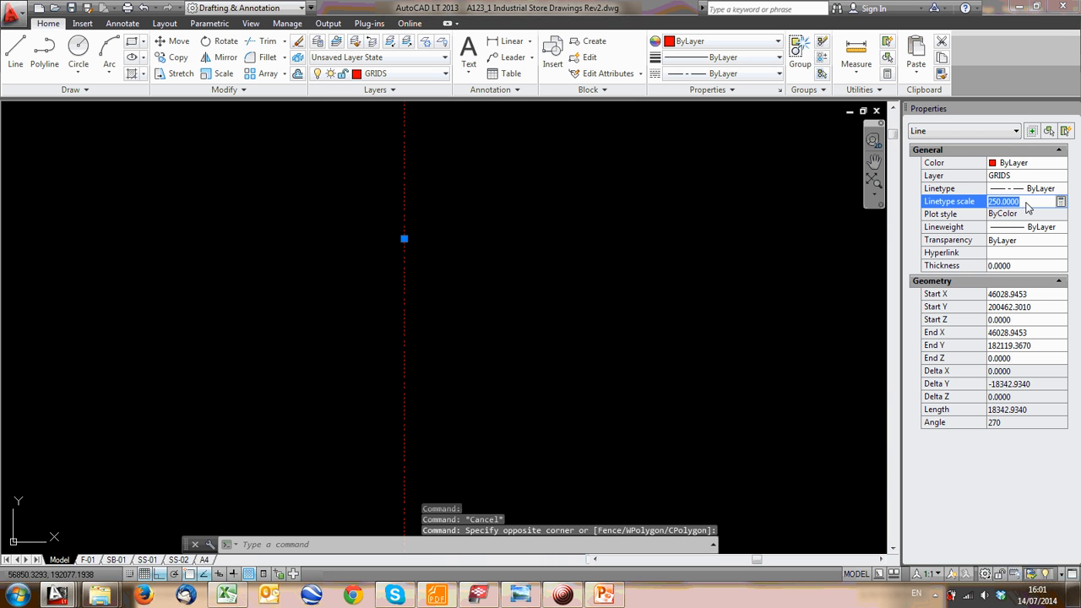
{"action": "type", "text": "500"}
{"action": "key", "text": "Return"}
{"action": "scroll", "coordinate": [844, 212], "scroll_direction": "down", "scroll_amount": 3}
{"action": "scroll", "coordinate": [643, 245], "scroll_direction": "down", "scroll_amount": 2}
{"action": "key", "text": "Escape"}
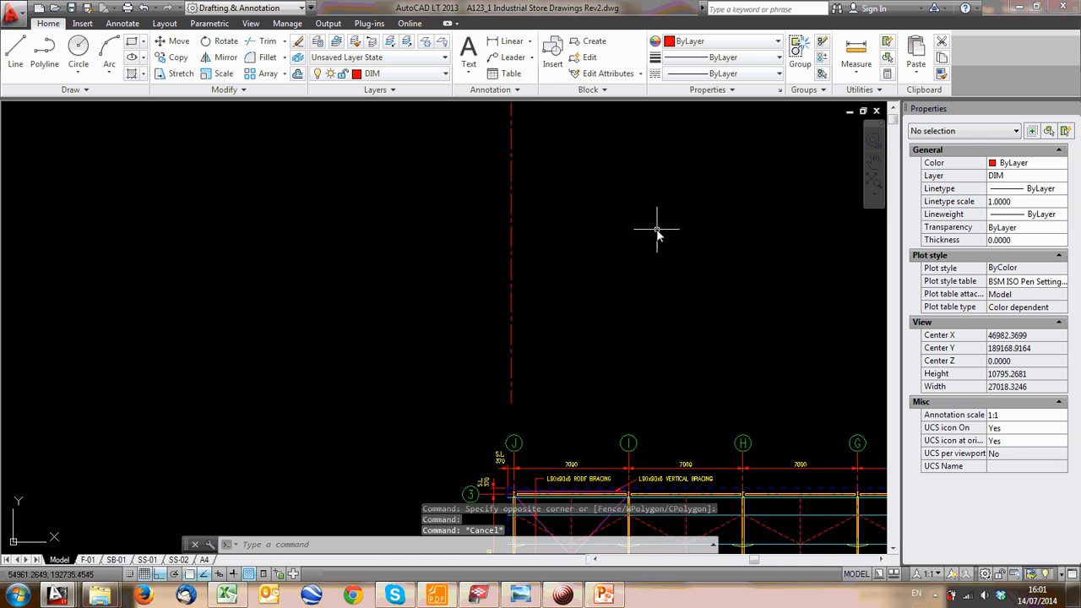
Compare the vertical line's dash pattern and position with gridline J and the whole roof plan layout
{"action": "middle_click_drag", "start_coordinate": [549, 305], "coordinate": [503, 346]}
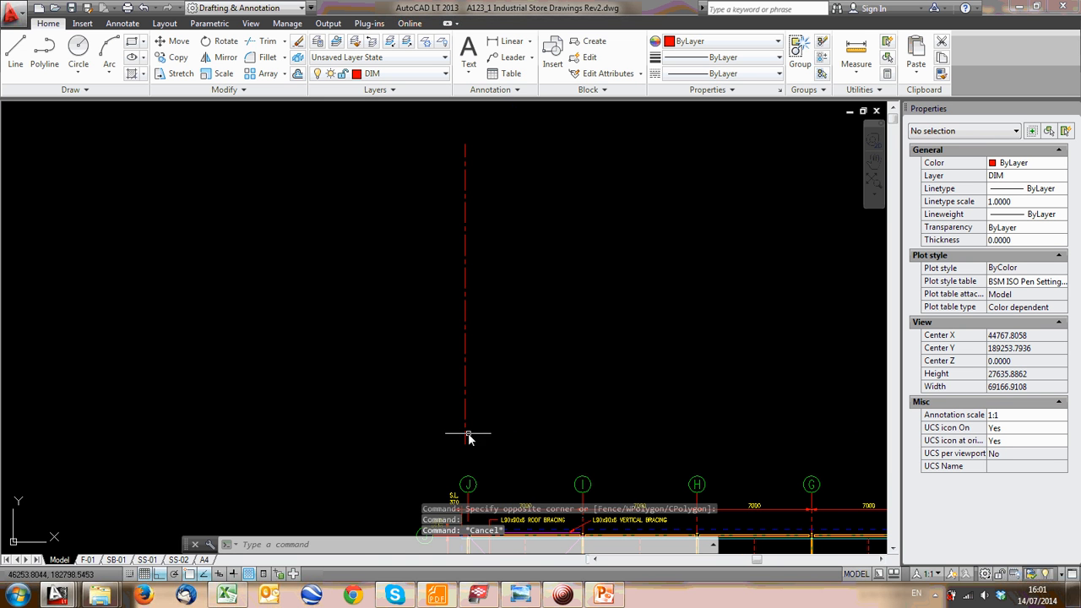
{"action": "scroll", "coordinate": [456, 363], "scroll_direction": "down", "scroll_amount": 2}
{"action": "left_click", "coordinate": [441, 346]}
{"action": "left_click", "coordinate": [462, 401]}
{"action": "middle_click_drag", "start_coordinate": [462, 398], "coordinate": [408, 254]}
{"action": "scroll", "coordinate": [439, 334], "scroll_direction": "up", "scroll_amount": 6}
{"action": "scroll", "coordinate": [424, 313], "scroll_direction": "down", "scroll_amount": 4}
{"action": "middle_click_drag", "start_coordinate": [424, 311], "coordinate": [431, 389]}
{"action": "scroll", "coordinate": [428, 408], "scroll_direction": "down", "scroll_amount": 4}
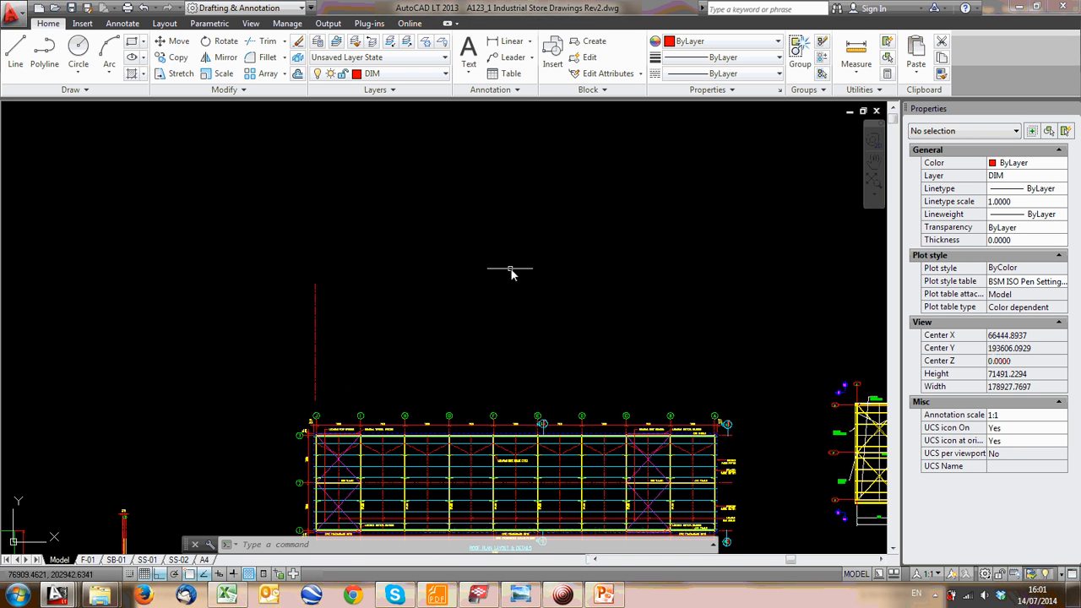
Move the vertical line horizontally from above gridline J to directly above gridline A
{"action": "scroll", "coordinate": [321, 427], "scroll_direction": "up", "scroll_amount": 2}
{"action": "left_click", "coordinate": [351, 291]}
{"action": "left_click", "coordinate": [277, 280]}
{"action": "type", "text": "m"}
{"action": "key", "text": "Return"}
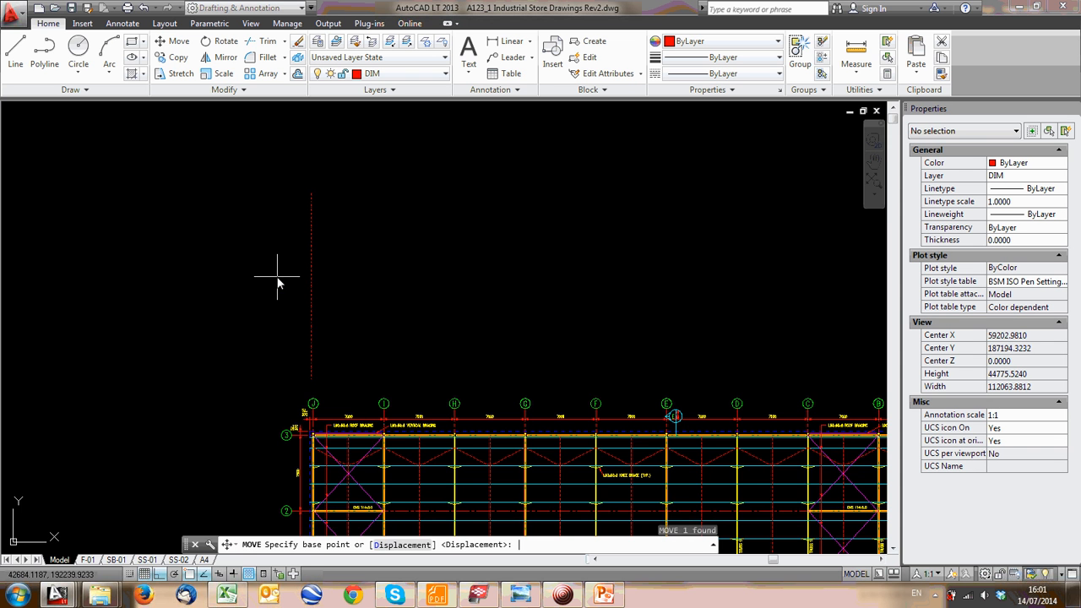
{"action": "left_click", "coordinate": [277, 276]}
{"action": "middle_click_drag", "start_coordinate": [700, 277], "coordinate": [216, 279]}
{"action": "scroll", "coordinate": [424, 277], "scroll_direction": "up", "scroll_amount": 2}
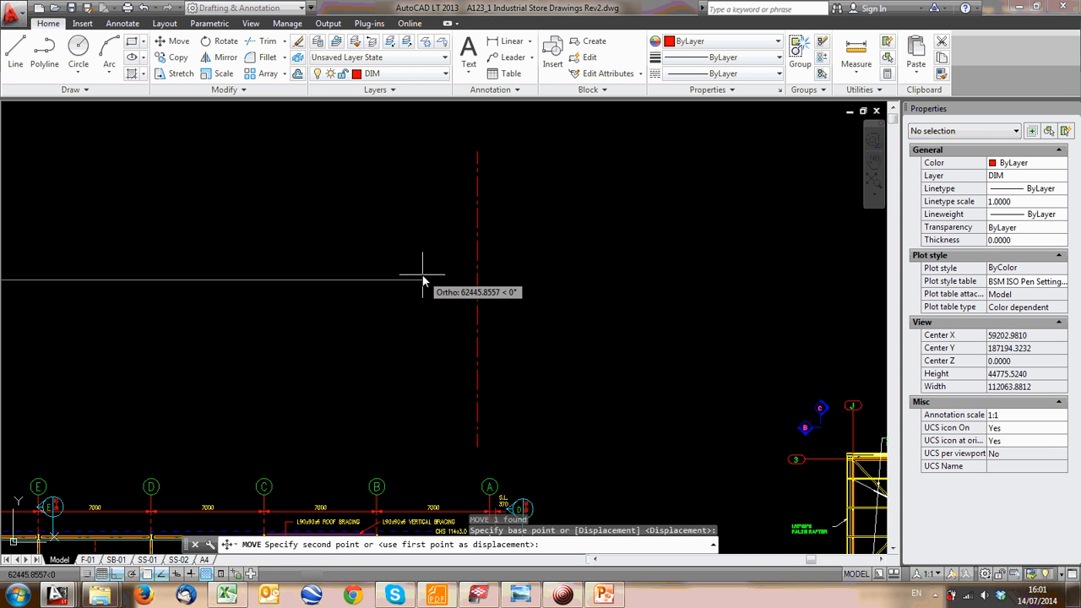
{"action": "left_click", "coordinate": [502, 345]}
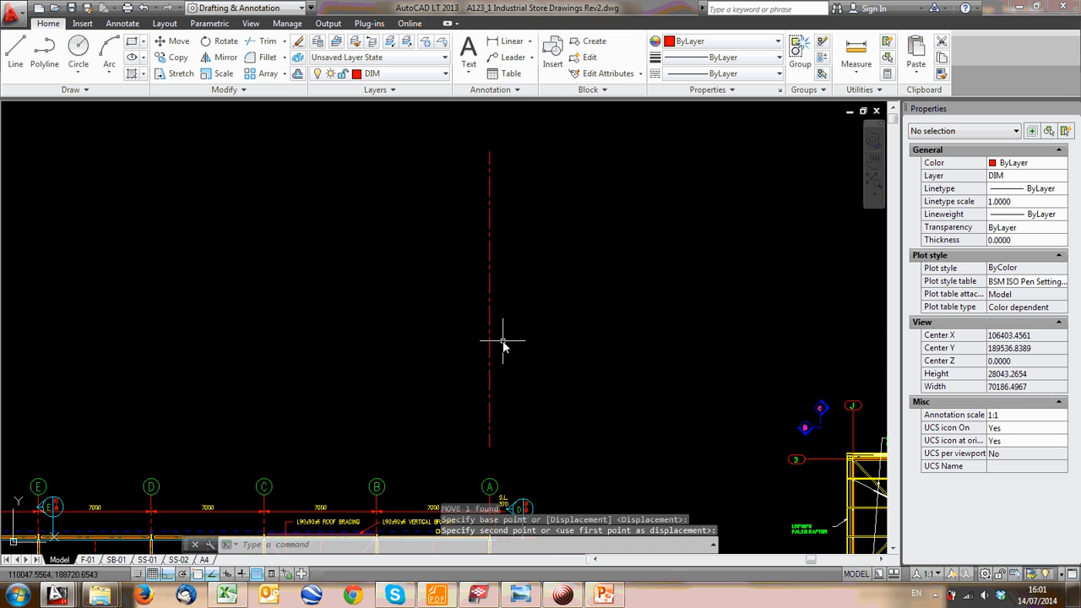
Look over the roof plan layout and the empty area above it between gridlines J and A
{"action": "scroll", "coordinate": [475, 301], "scroll_direction": "down", "scroll_amount": 1}
{"action": "middle_click_drag", "start_coordinate": [475, 301], "coordinate": [546, 139]}
{"action": "middle_click_drag", "start_coordinate": [277, 212], "coordinate": [538, 244]}
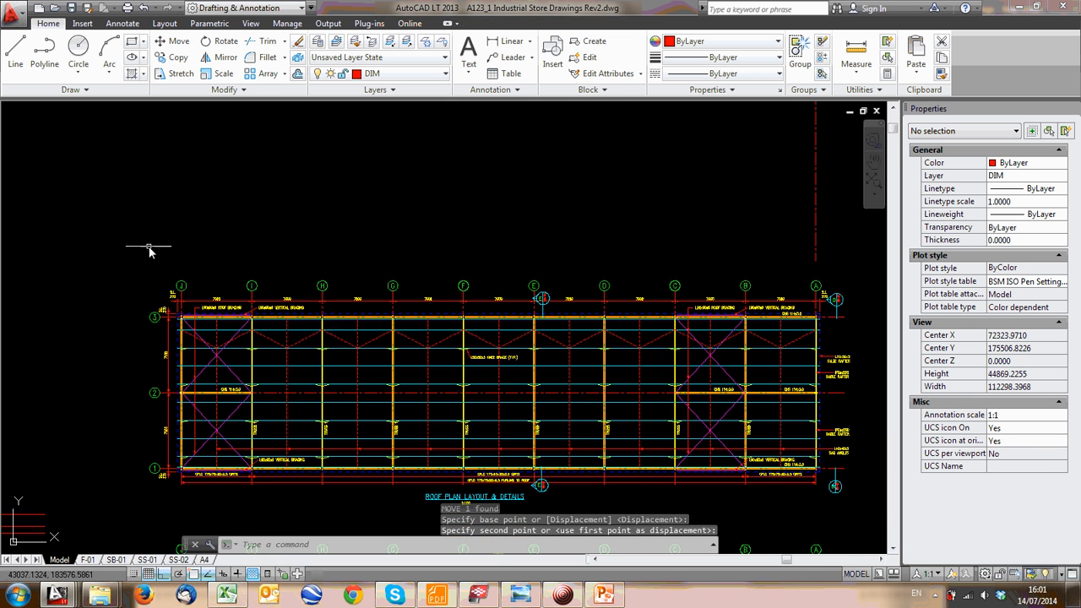
{"action": "left_click", "coordinate": [137, 250]}
{"action": "middle_click_drag", "start_coordinate": [643, 391], "coordinate": [523, 379]}
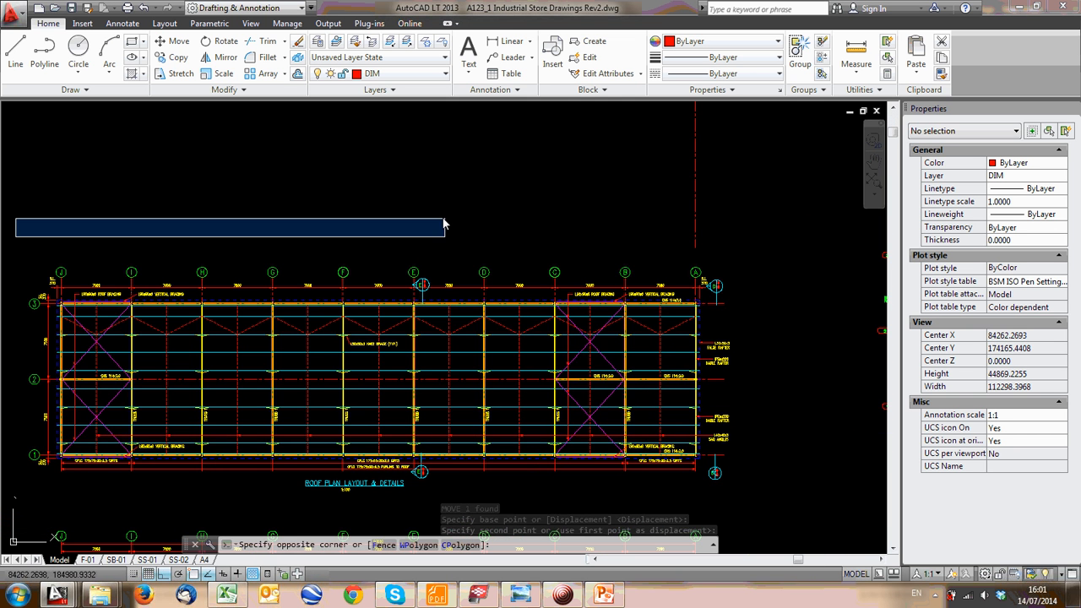
{"action": "left_click", "coordinate": [445, 219]}
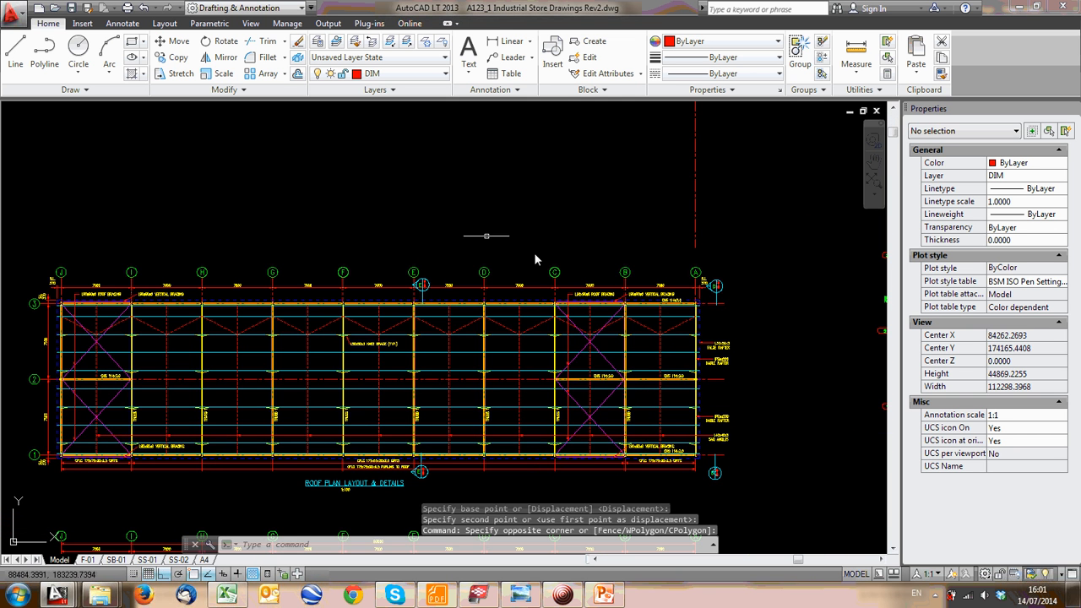
Draw a circle of radius 500 centred on the upper end of the vertical line above gridline A
{"action": "scroll", "coordinate": [740, 253], "scroll_direction": "up", "scroll_amount": 4}
{"action": "scroll", "coordinate": [656, 275], "scroll_direction": "down", "scroll_amount": 2}
{"action": "middle_click_drag", "start_coordinate": [655, 274], "coordinate": [633, 413]}
{"action": "middle_click_drag", "start_coordinate": [621, 135], "coordinate": [622, 347]}
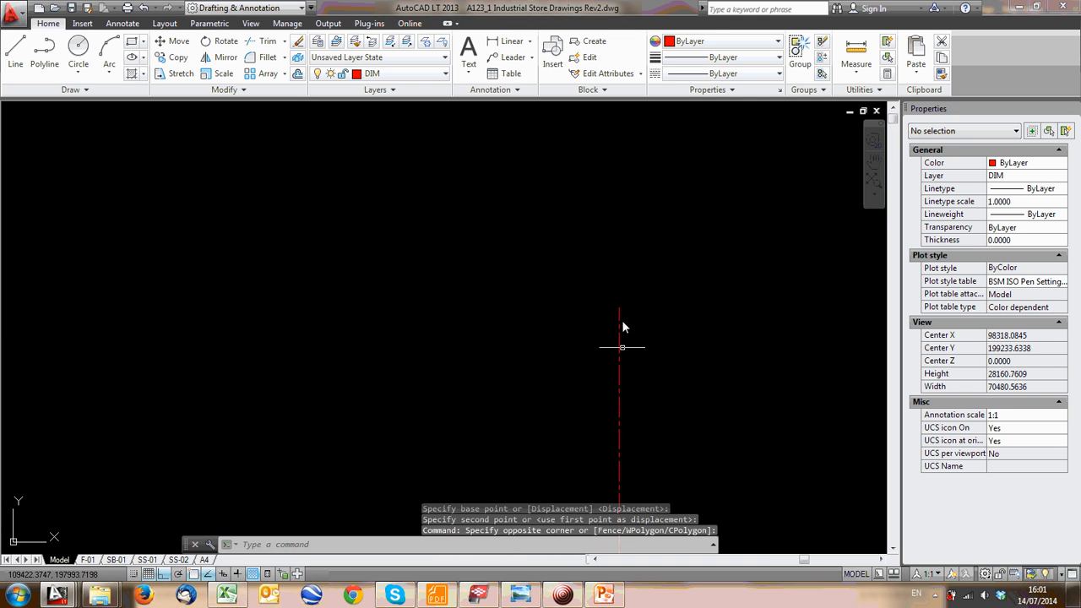
{"action": "left_click", "coordinate": [78, 48]}
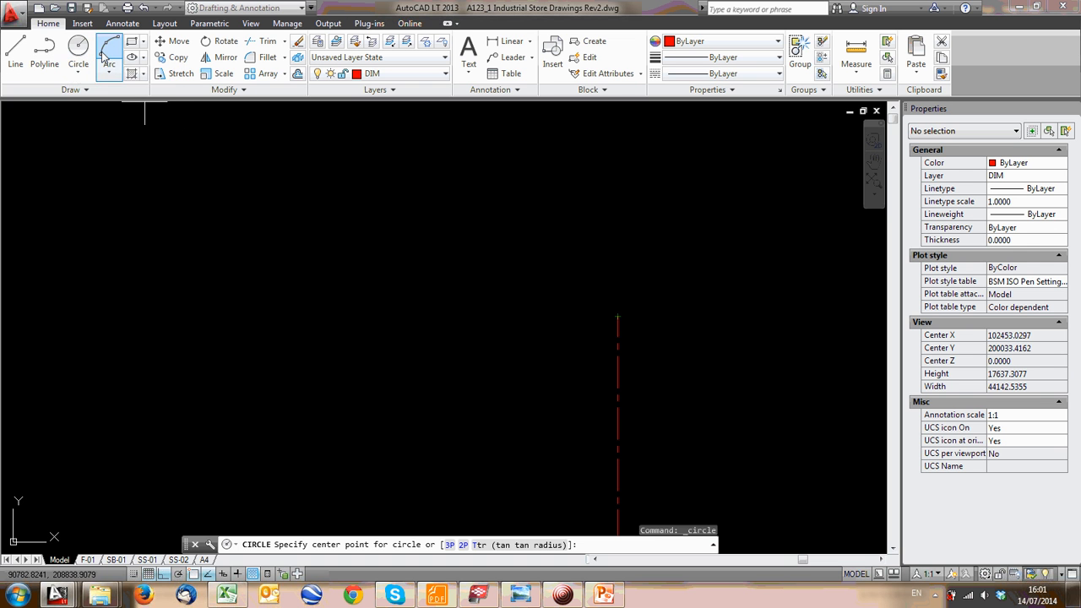
{"action": "left_click", "coordinate": [77, 73]}
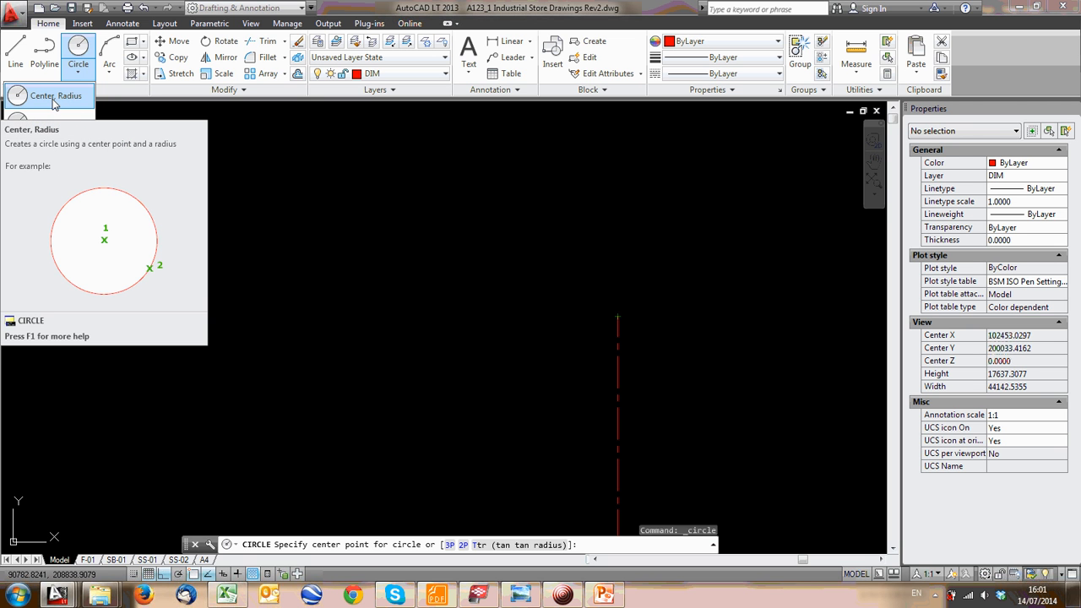
{"action": "left_click", "coordinate": [54, 98]}
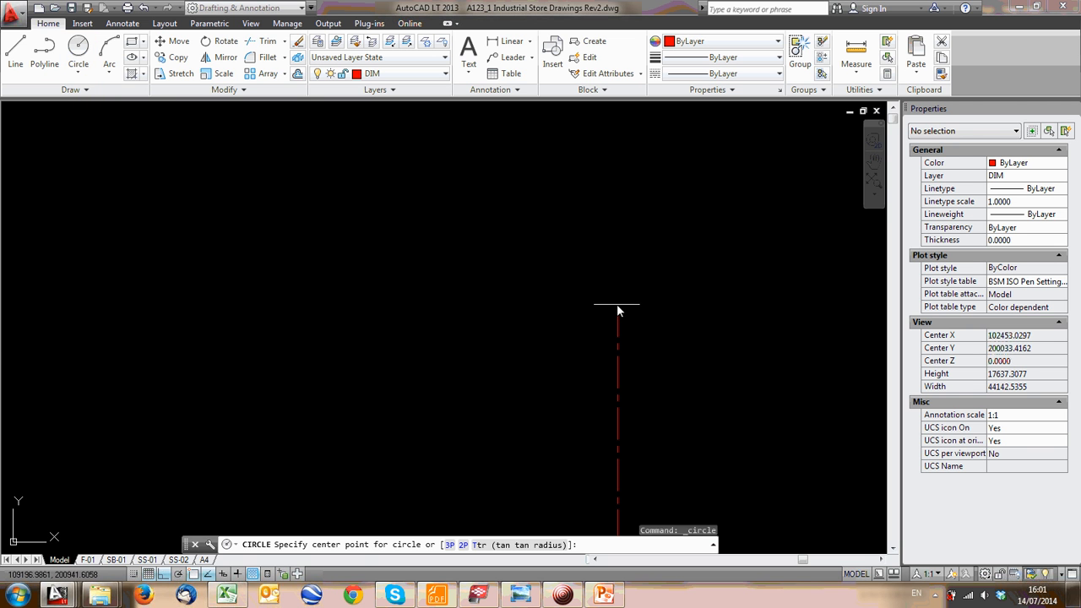
{"action": "scroll", "coordinate": [619, 321], "scroll_direction": "up", "scroll_amount": 5}
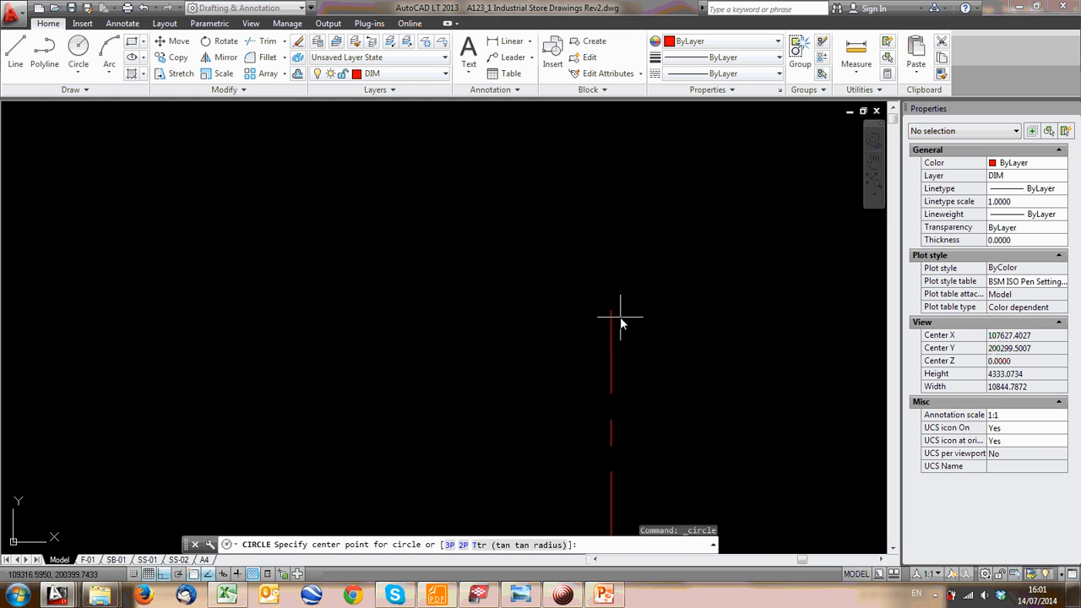
{"action": "left_click", "coordinate": [612, 314]}
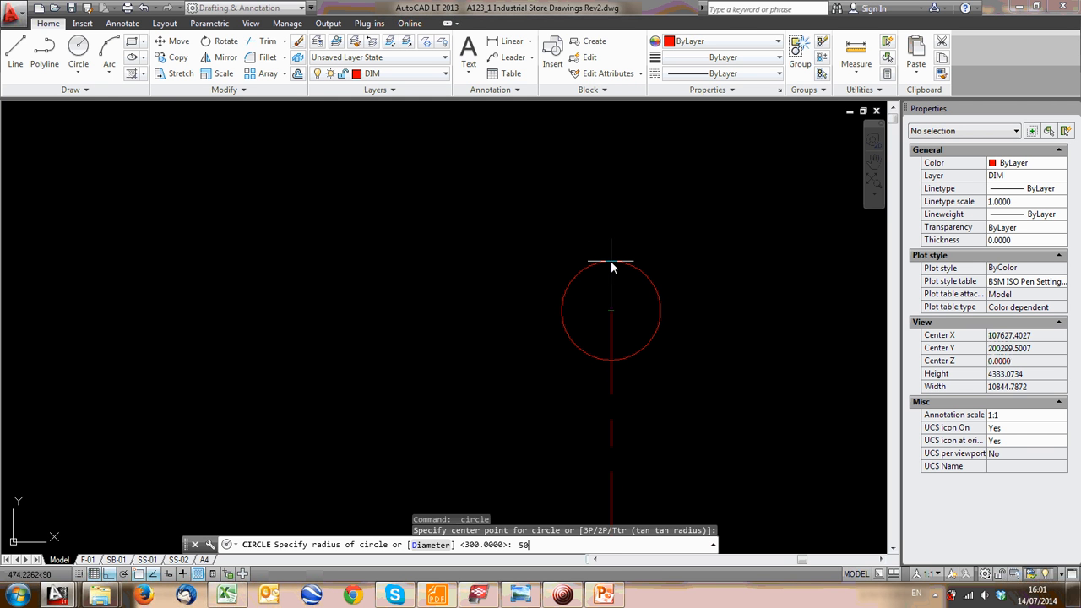
{"action": "key", "text": "Return"}
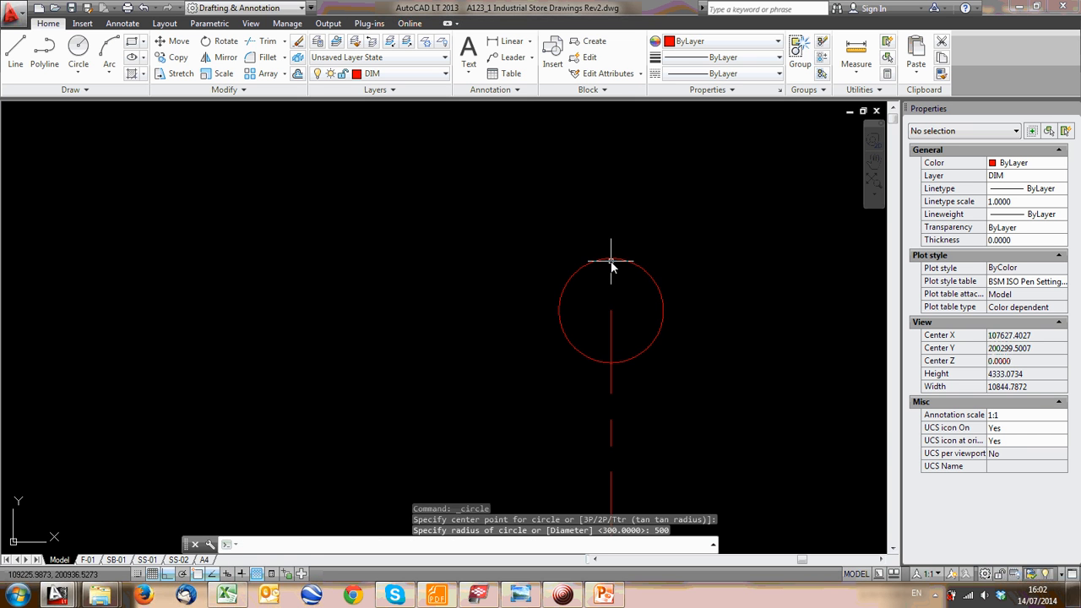
Match the new circle's properties to the grid bubble of gridline A in the roof plan layout
{"action": "scroll", "coordinate": [667, 266], "scroll_direction": "down", "scroll_amount": 8}
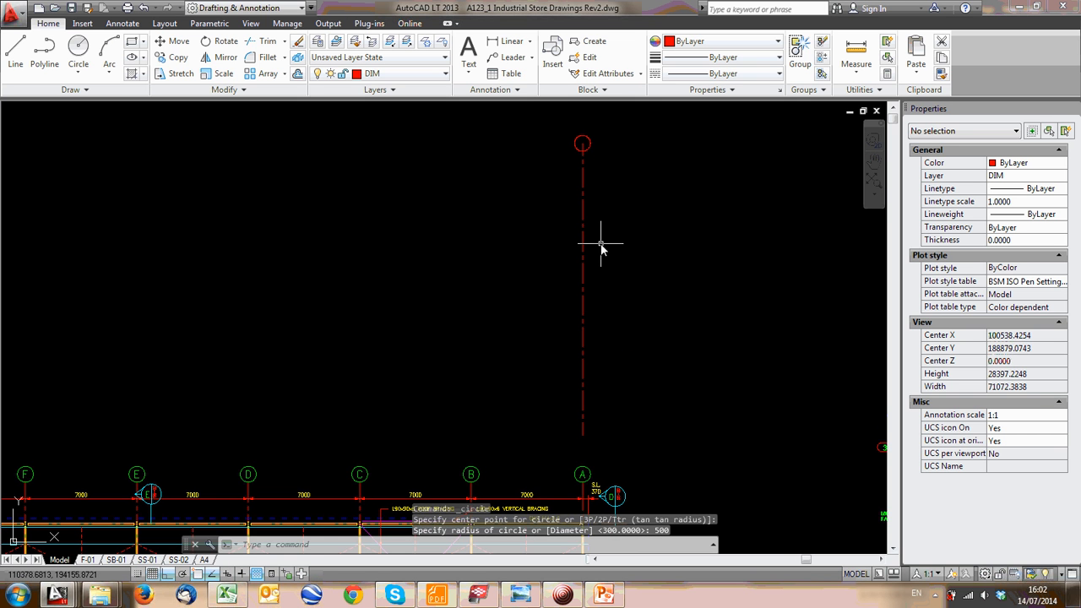
{"action": "type", "text": "ma"}
{"action": "key", "text": "Return"}
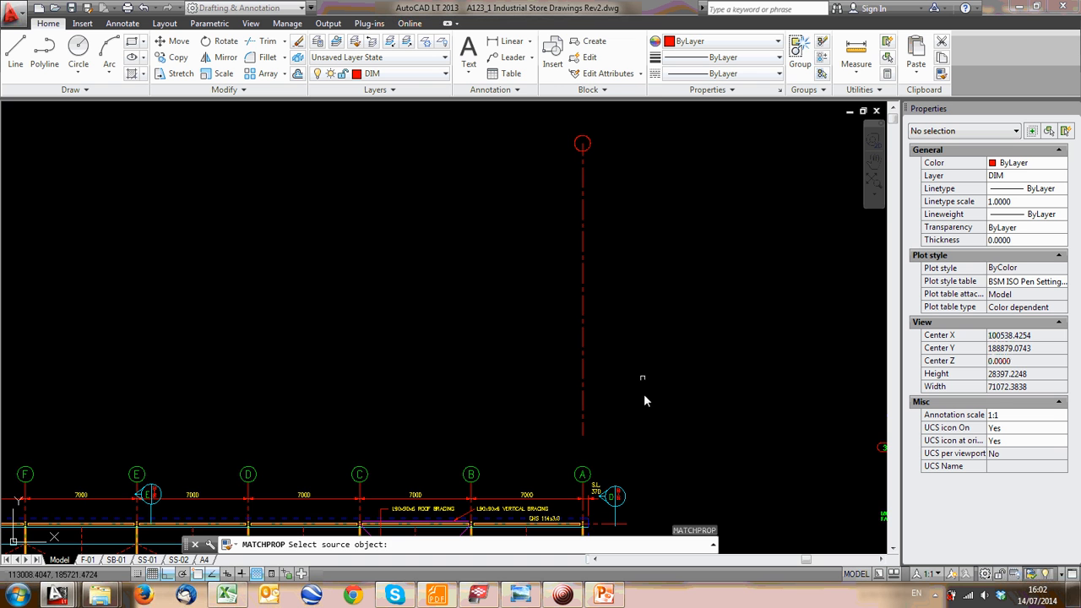
{"action": "left_click", "coordinate": [588, 471]}
{"action": "scroll", "coordinate": [593, 145], "scroll_direction": "up", "scroll_amount": 4}
{"action": "left_click", "coordinate": [583, 135]}
{"action": "left_click", "coordinate": [586, 152]}
{"action": "middle_click_drag", "start_coordinate": [585, 152], "coordinate": [553, 283]}
{"action": "key", "text": "Escape"}
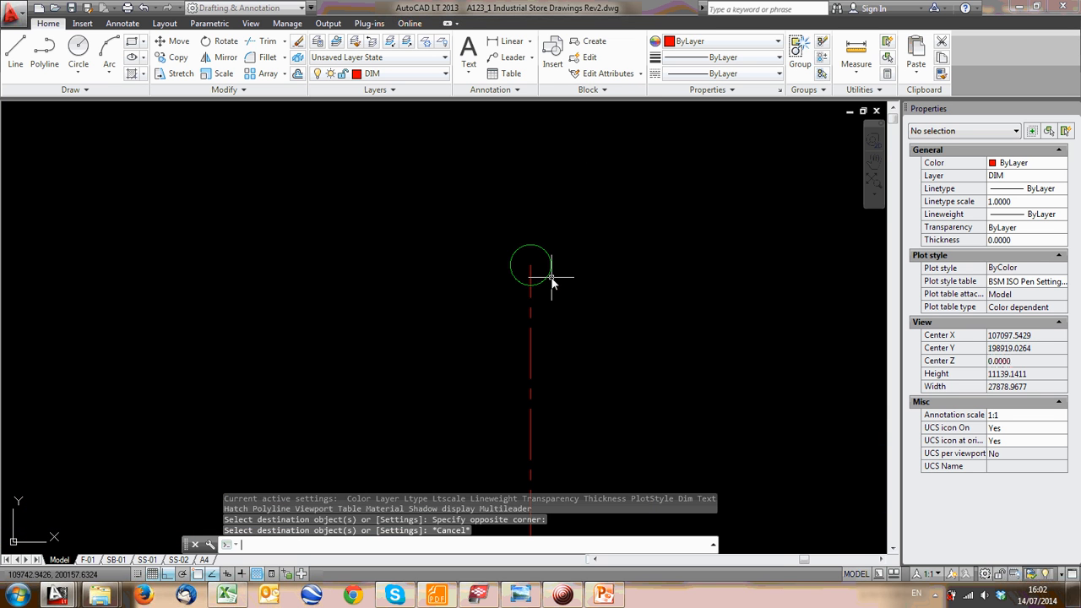
Try to move the circle straight up so its lowest point sits on the upper end of the vertical line
{"action": "left_click", "coordinate": [551, 279]}
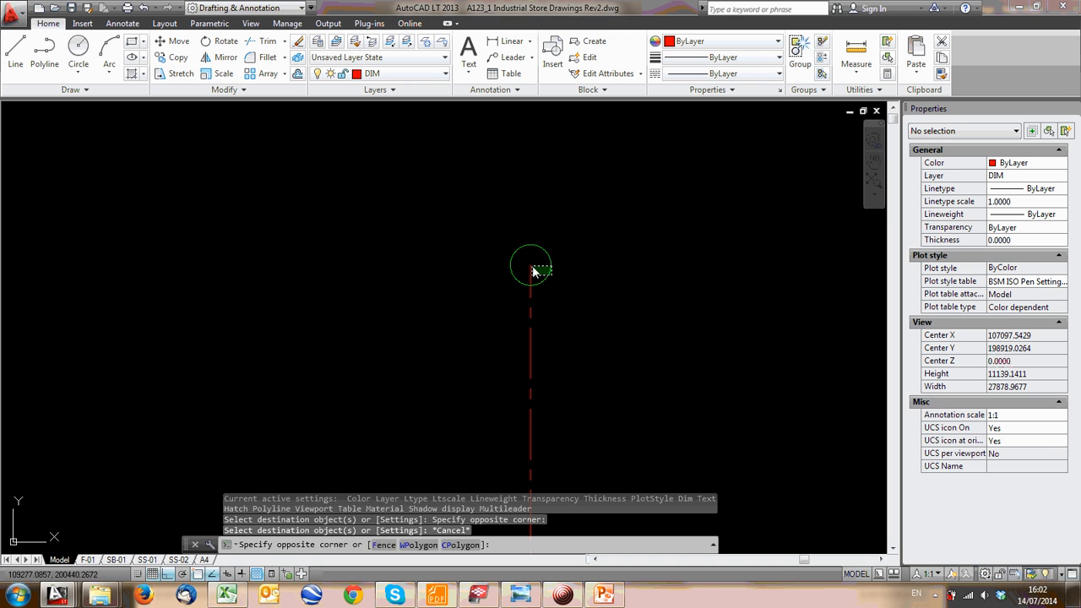
{"action": "left_click", "coordinate": [522, 255]}
{"action": "left_click", "coordinate": [173, 40]}
{"action": "left_click", "coordinate": [531, 287]}
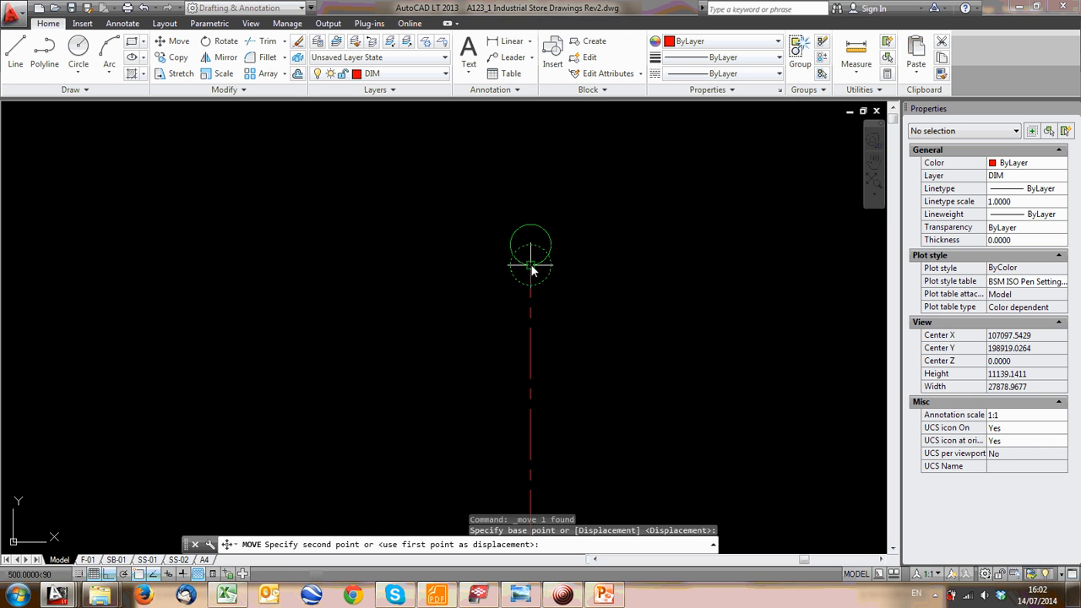
{"action": "left_click", "coordinate": [531, 266]}
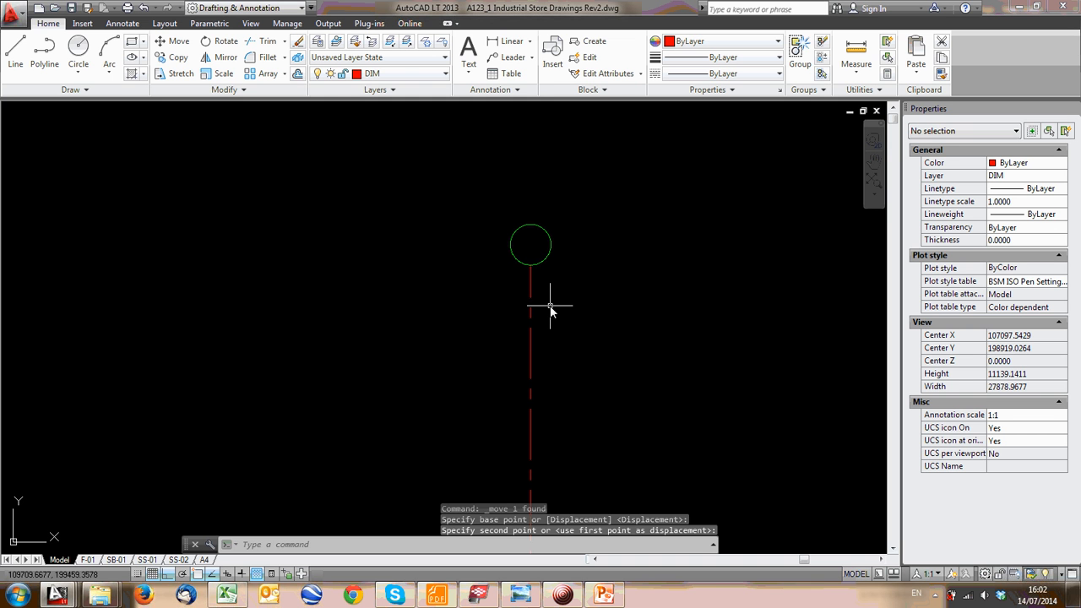
{"action": "key", "text": "ctrl+z"}
Trim away the part of the vertical line that lies inside the circle above gridline A
{"action": "left_click", "coordinate": [261, 40]}
{"action": "scroll", "coordinate": [464, 221], "scroll_direction": "up", "scroll_amount": 5}
{"action": "key", "text": "Return"}
{"action": "left_click", "coordinate": [745, 428]}
{"action": "left_click", "coordinate": [674, 394]}
{"action": "scroll", "coordinate": [731, 380], "scroll_direction": "down", "scroll_amount": 4}
{"action": "scroll", "coordinate": [677, 369], "scroll_direction": "down", "scroll_amount": 2}
{"action": "key", "text": "Escape"}
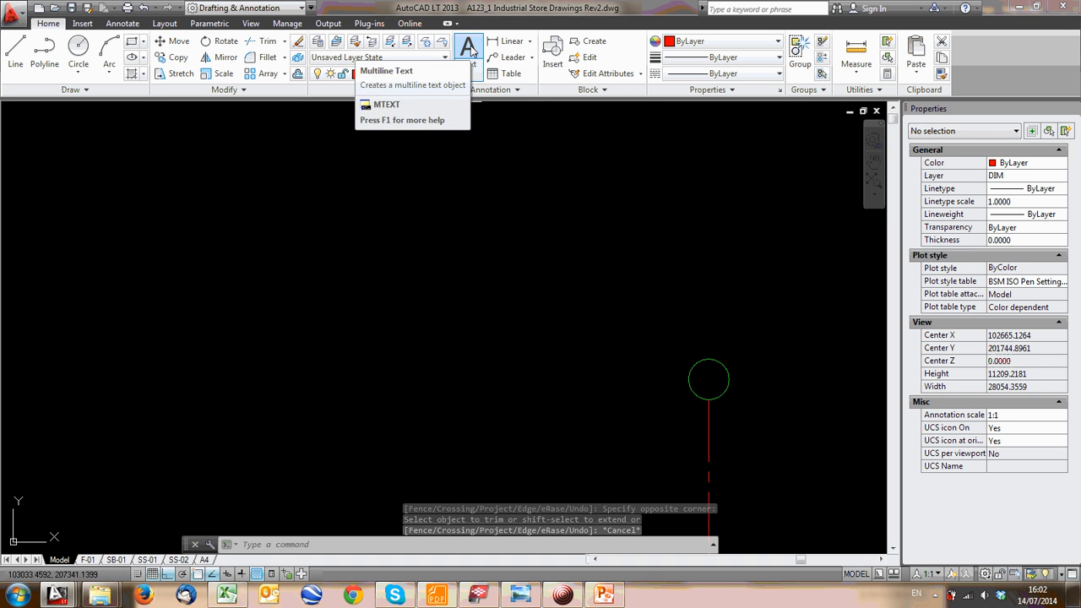
Add the multiline text "A" with a text height of 500 at the new grid bubble
{"action": "left_click", "coordinate": [470, 51]}
{"action": "scroll", "coordinate": [676, 354], "scroll_direction": "up", "scroll_amount": 5}
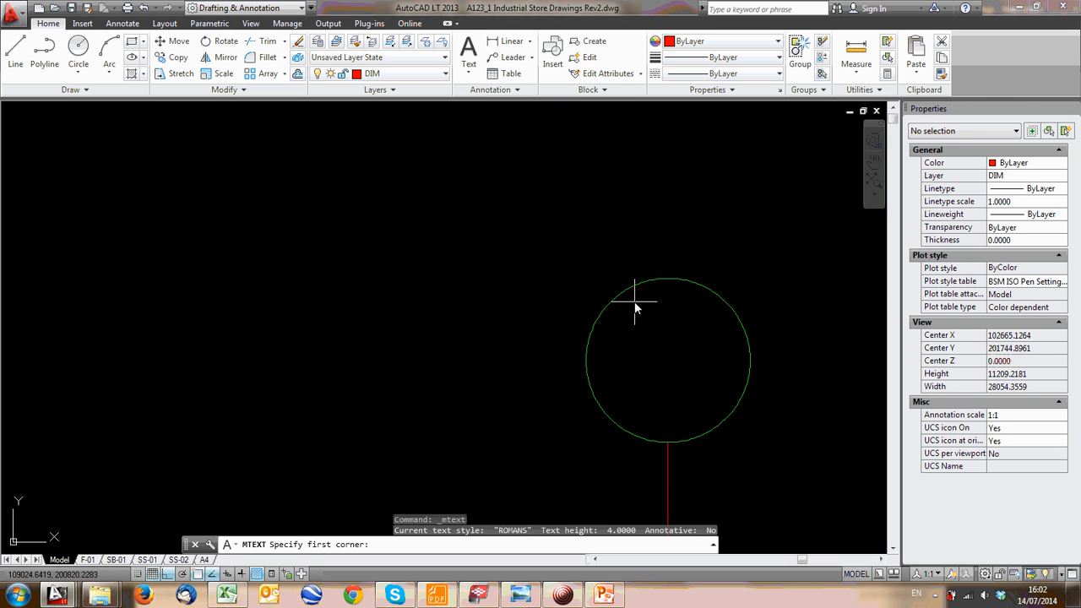
{"action": "left_click", "coordinate": [637, 306]}
{"action": "left_click", "coordinate": [714, 414]}
{"action": "left_click", "coordinate": [739, 433]}
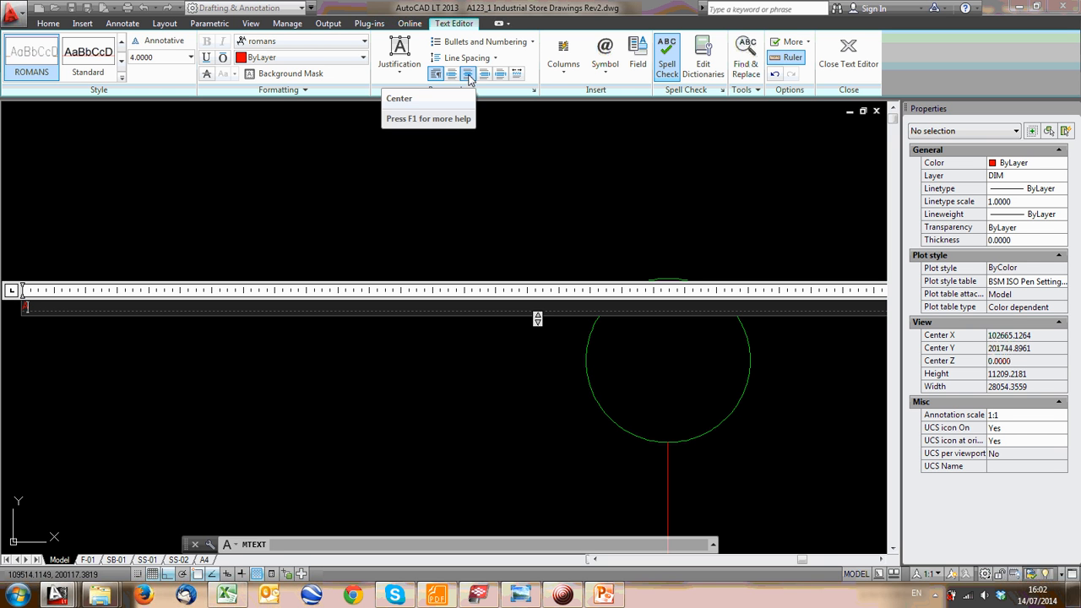
{"action": "left_click_drag", "start_coordinate": [57, 308], "coordinate": [13, 310]}
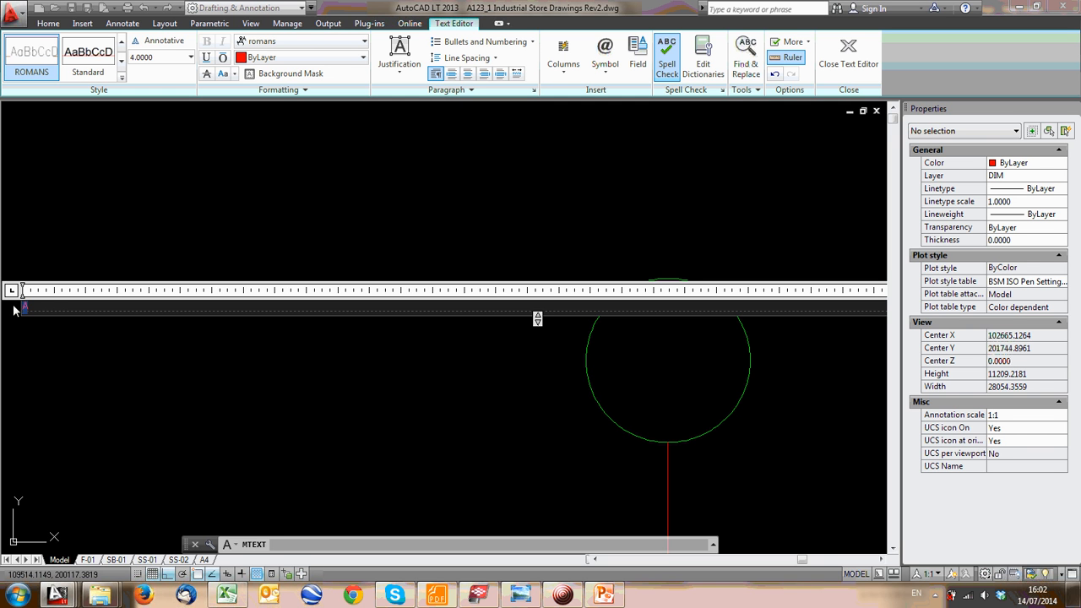
{"action": "left_click", "coordinate": [145, 57]}
{"action": "type", "text": "500"}
{"action": "key", "text": "Return"}
{"action": "left_click", "coordinate": [280, 180]}
Match the new letter's properties to the existing letter of gridline A in the roof plan layout
{"action": "scroll", "coordinate": [412, 208], "scroll_direction": "down", "scroll_amount": 2}
{"action": "scroll", "coordinate": [540, 238], "scroll_direction": "up", "scroll_amount": 2}
{"action": "scroll", "coordinate": [537, 261], "scroll_direction": "down", "scroll_amount": 2}
{"action": "middle_click_drag", "start_coordinate": [537, 279], "coordinate": [500, 135]}
{"action": "scroll", "coordinate": [486, 270], "scroll_direction": "down", "scroll_amount": 4}
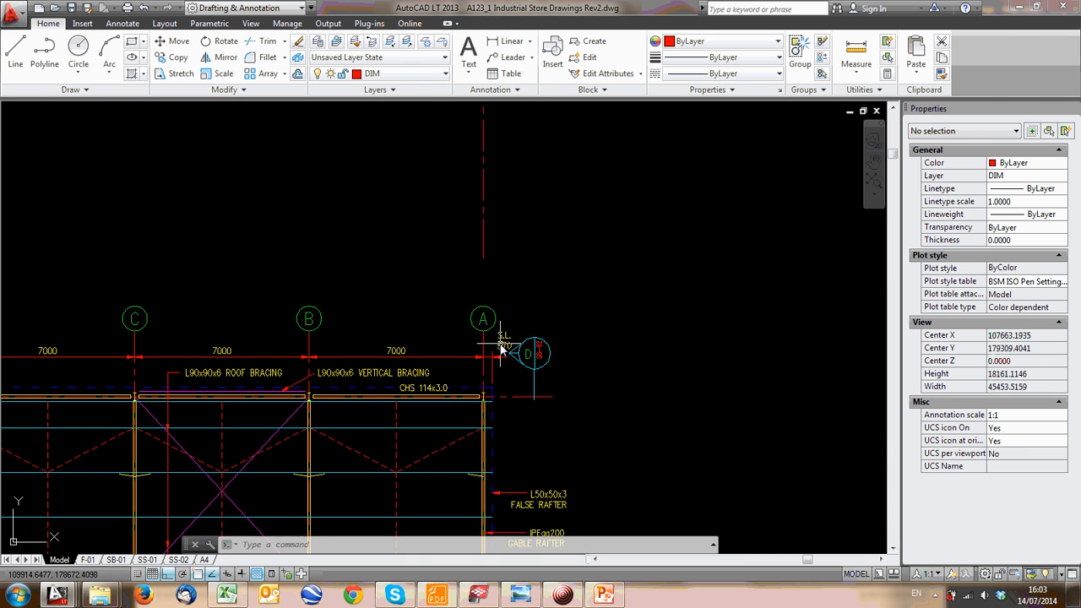
{"action": "type", "text": "m"}
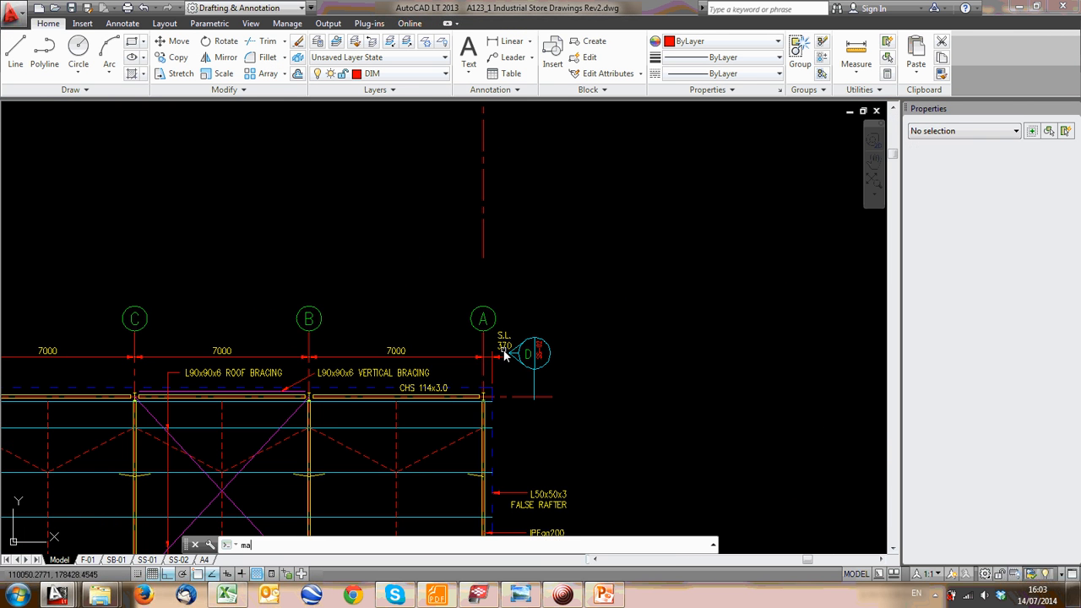
{"action": "type", "text": "a"}
{"action": "key", "text": "Return"}
{"action": "left_click", "coordinate": [480, 322]}
{"action": "scroll", "coordinate": [487, 244], "scroll_direction": "down", "scroll_amount": 2}
{"action": "scroll", "coordinate": [488, 246], "scroll_direction": "up", "scroll_amount": 4}
{"action": "left_click", "coordinate": [498, 164]}
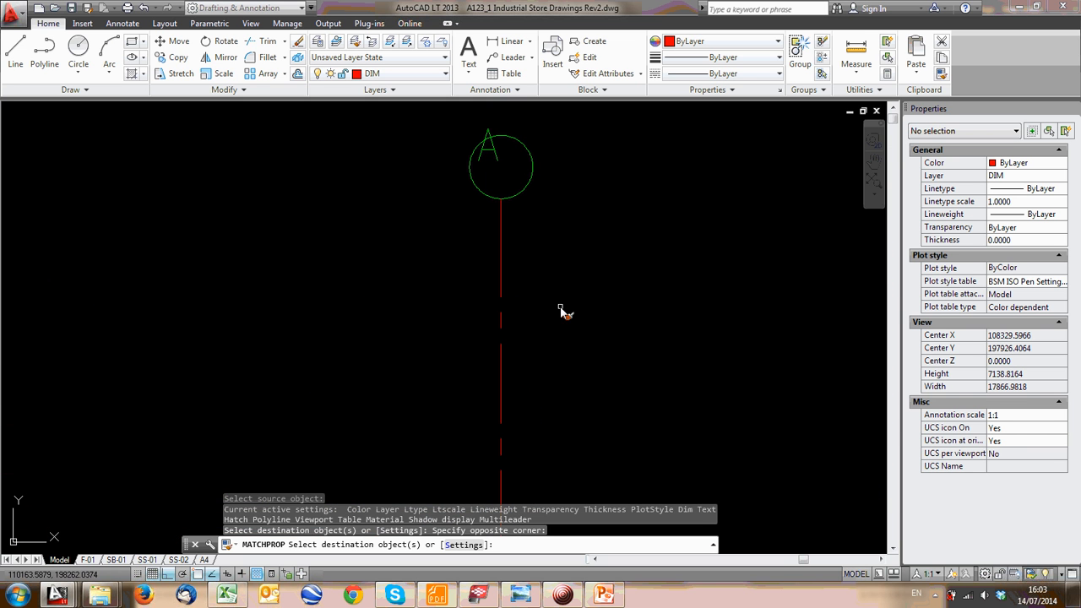
{"action": "key", "text": "Escape"}
Move the letter A freely, with ortho off, to the middle of the new grid bubble
{"action": "scroll", "coordinate": [490, 162], "scroll_direction": "up", "scroll_amount": 4}
{"action": "left_click", "coordinate": [496, 250]}
{"action": "left_click", "coordinate": [471, 217]}
{"action": "type", "text": "m"}
{"action": "key", "text": "Return"}
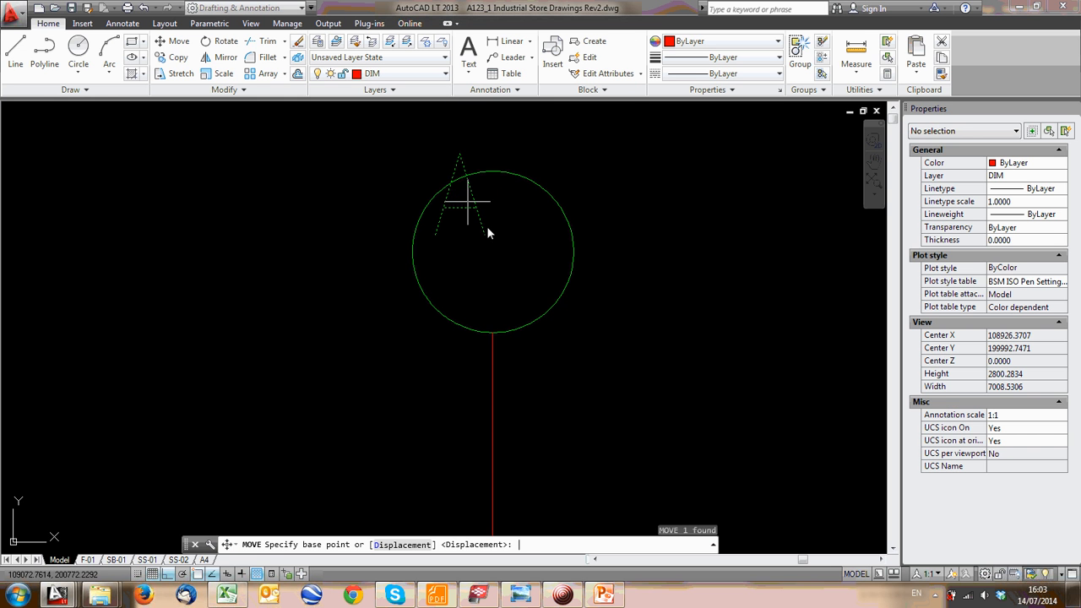
{"action": "left_click", "coordinate": [469, 206]}
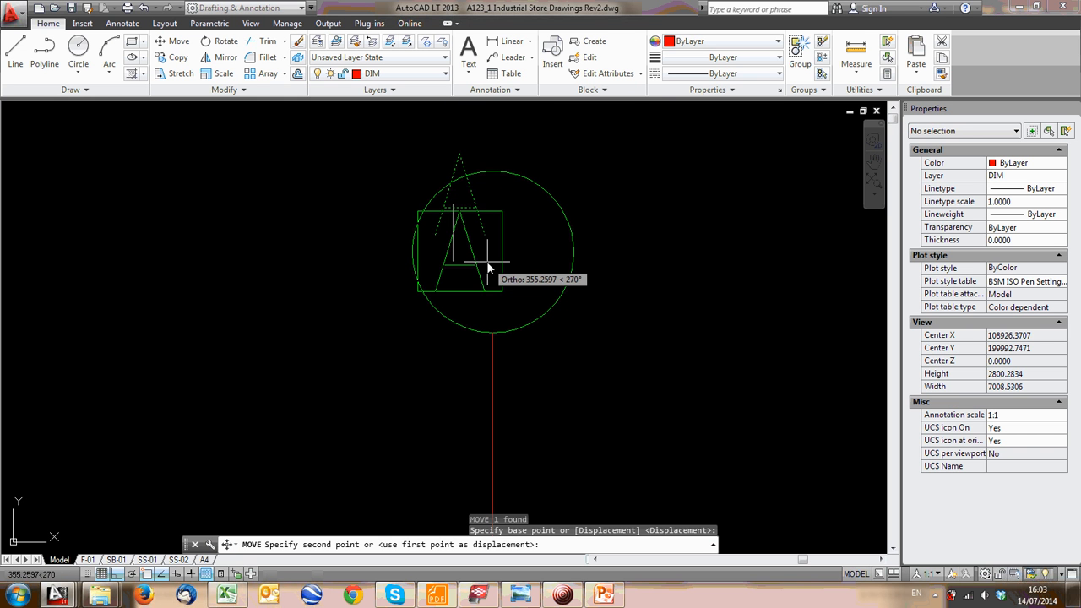
{"action": "key", "text": "F8"}
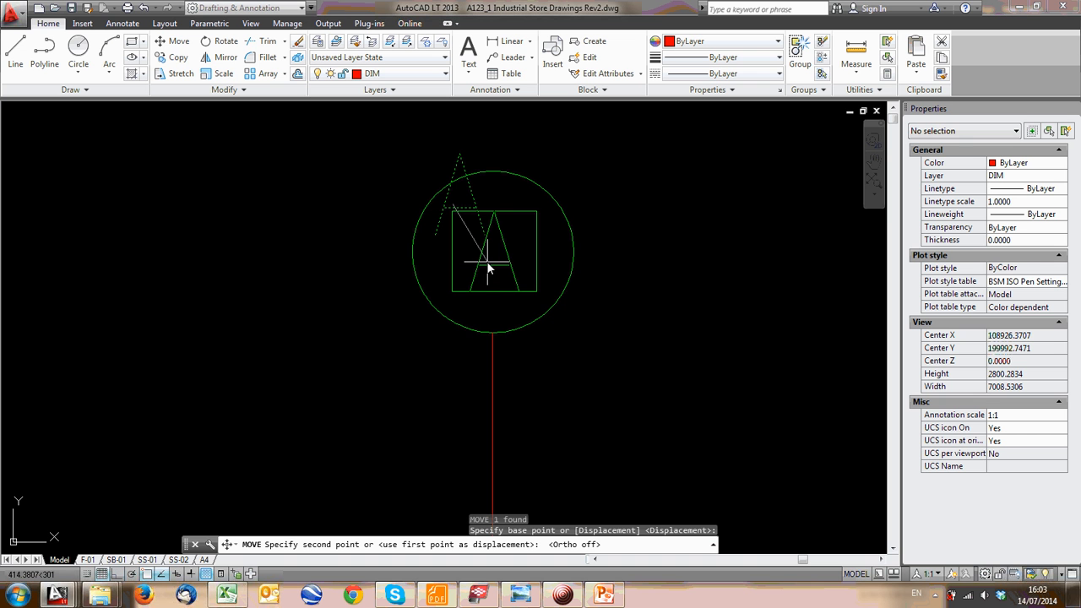
{"action": "left_click", "coordinate": [485, 259]}
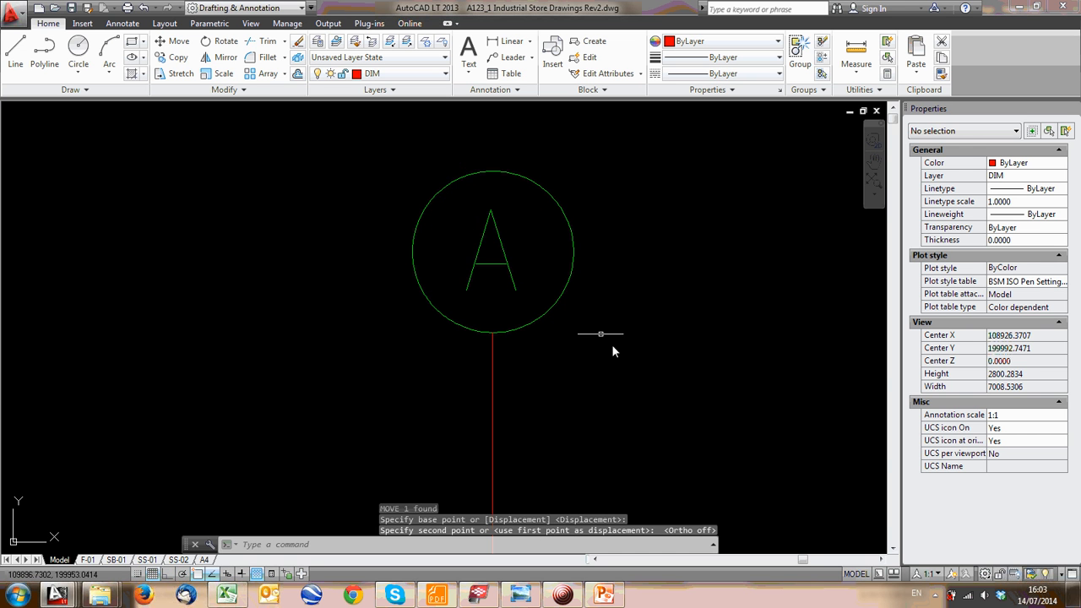
{"action": "scroll", "coordinate": [579, 333], "scroll_direction": "down", "scroll_amount": 4}
{"action": "middle_click_drag", "start_coordinate": [579, 337], "coordinate": [529, 244]}
{"action": "scroll", "coordinate": [519, 208], "scroll_direction": "down", "scroll_amount": 4}
{"action": "middle_click_drag", "start_coordinate": [131, 298], "coordinate": [360, 286]}
{"action": "scroll", "coordinate": [494, 301], "scroll_direction": "down", "scroll_amount": 2}
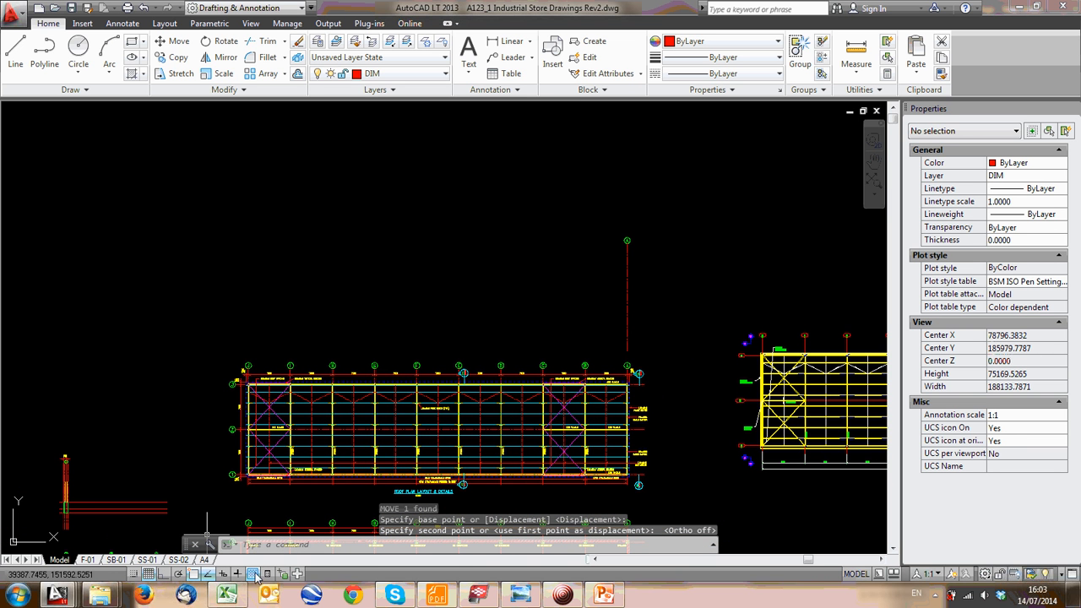
{"action": "scroll", "coordinate": [629, 283], "scroll_direction": "up", "scroll_amount": 4}
{"action": "left_click", "coordinate": [634, 295]}
{"action": "left_click", "coordinate": [555, 142]}
{"action": "scroll", "coordinate": [553, 241], "scroll_direction": "down", "scroll_amount": 1}
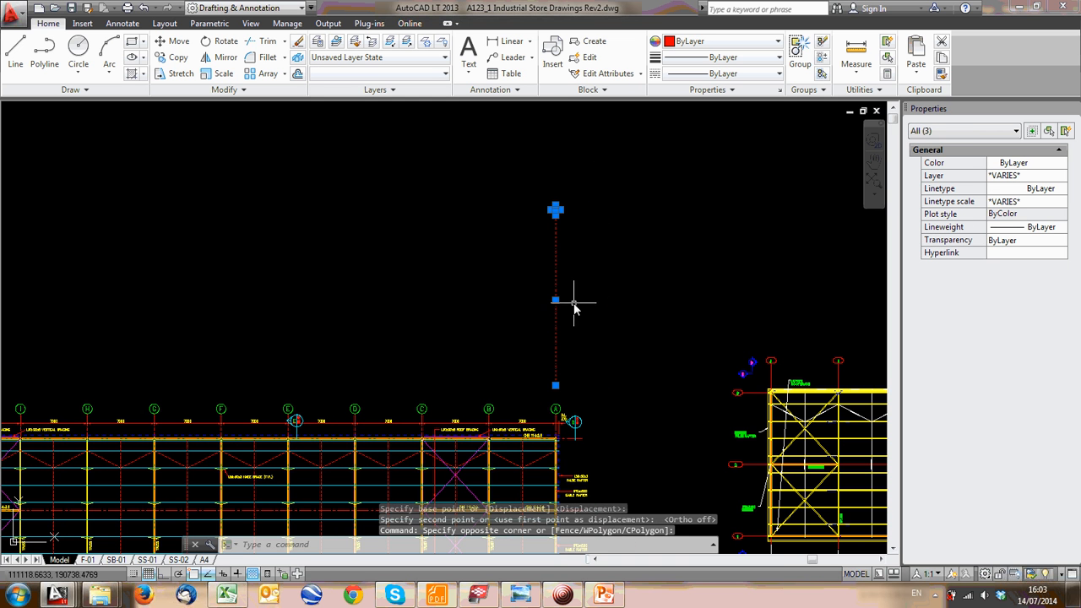
{"action": "key", "text": "Escape"}
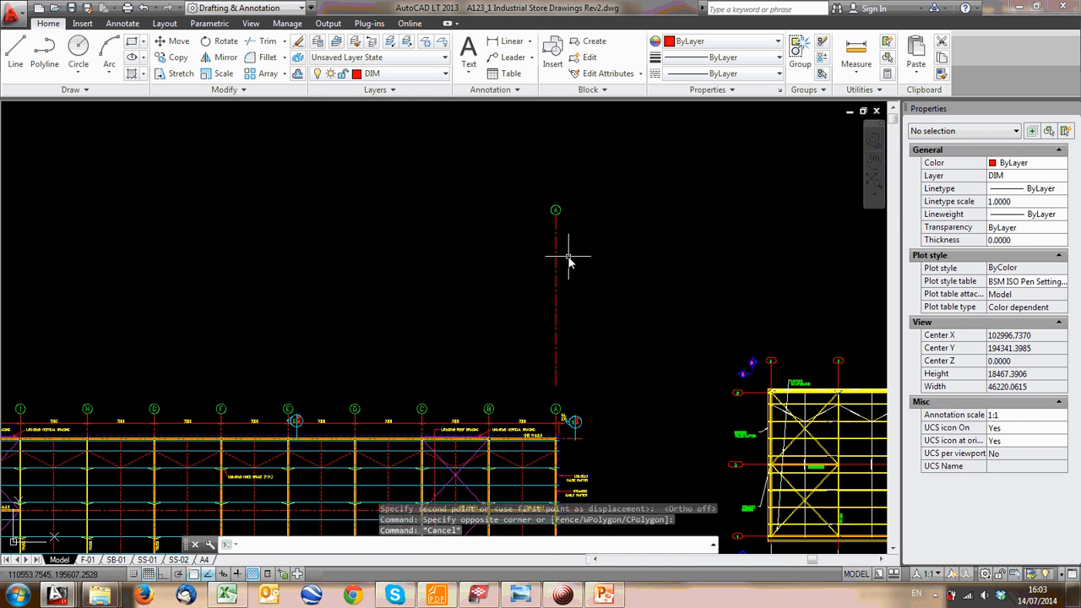
{"action": "left_click", "coordinate": [555, 232]}
{"action": "left_click", "coordinate": [589, 243]}
{"action": "left_click", "coordinate": [515, 174]}
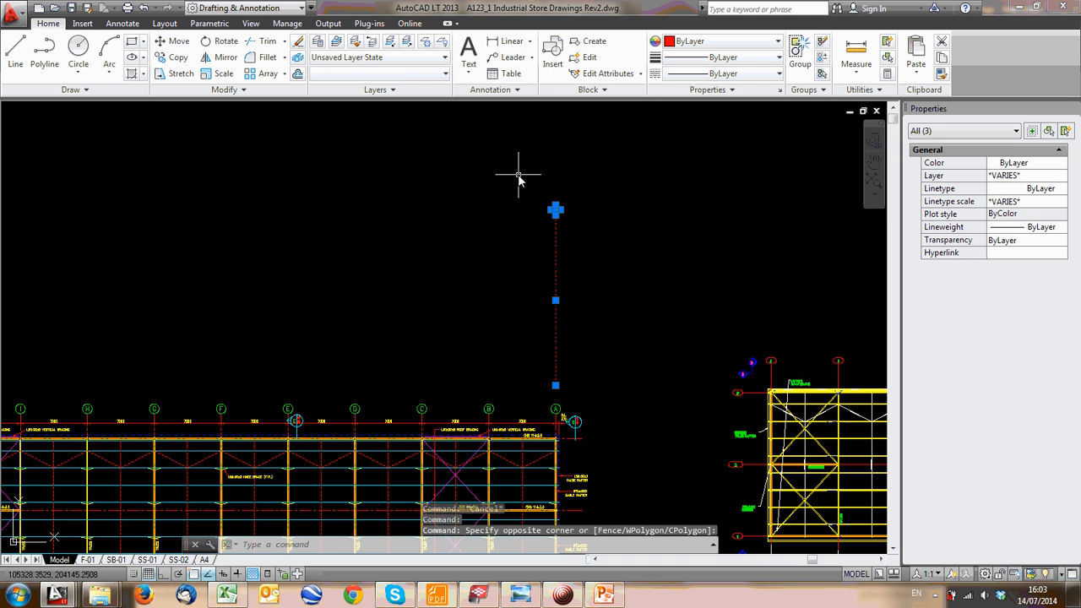
{"action": "type", "text": "co"}
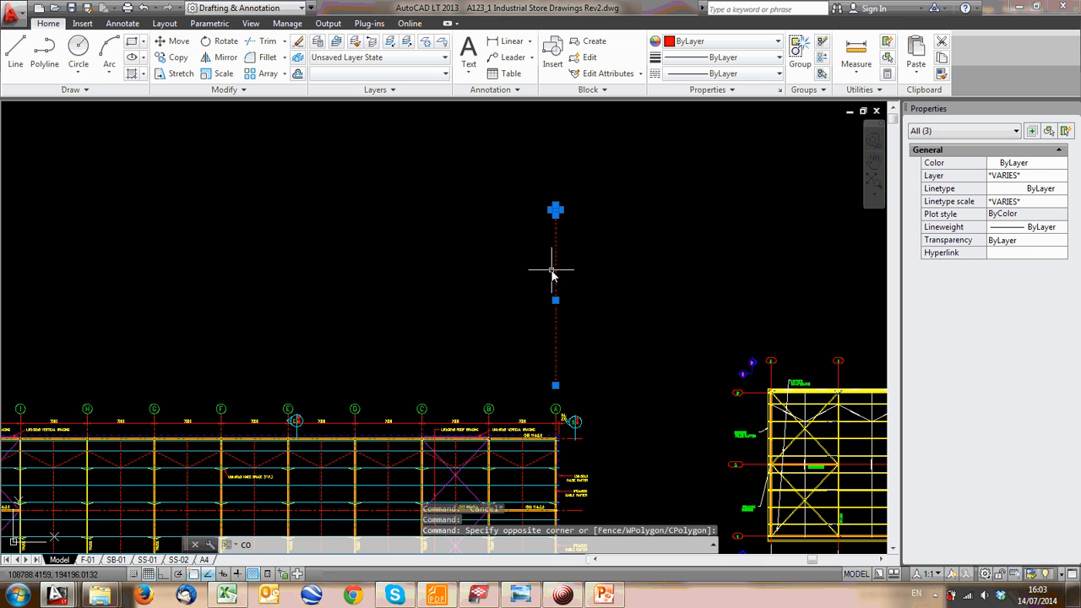
{"action": "key", "text": "Escape"}
Copy the new gridline with its bubble and letter horizontally towards gridline J at distances of 7000 and 14000, with ortho on
{"action": "left_click", "coordinate": [653, 304]}
{"action": "left_click", "coordinate": [502, 185]}
{"action": "type", "text": "co"}
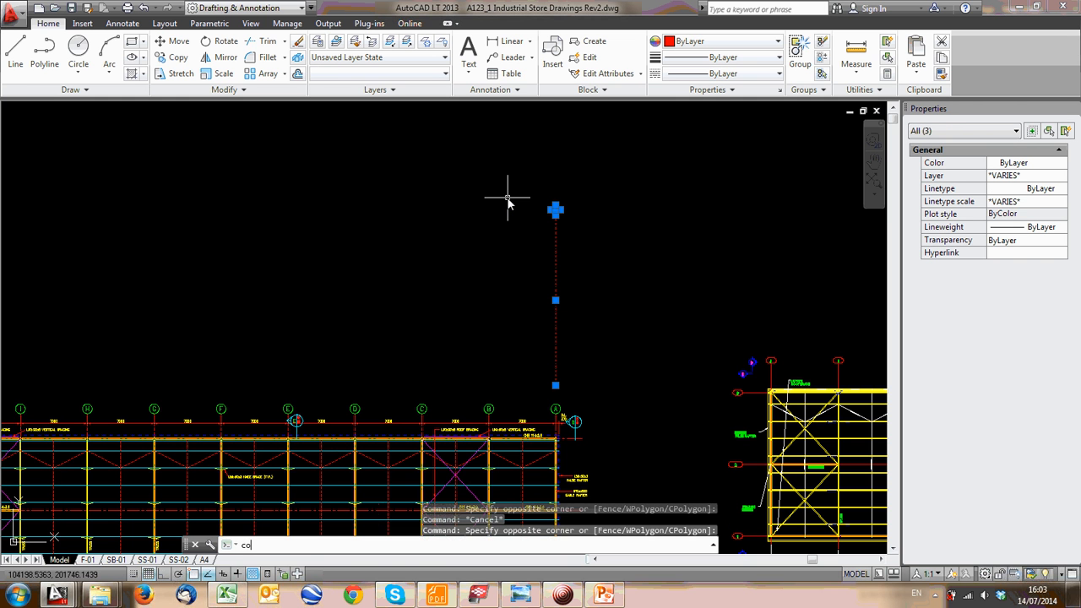
{"action": "key", "text": "Return"}
{"action": "left_click", "coordinate": [556, 283]}
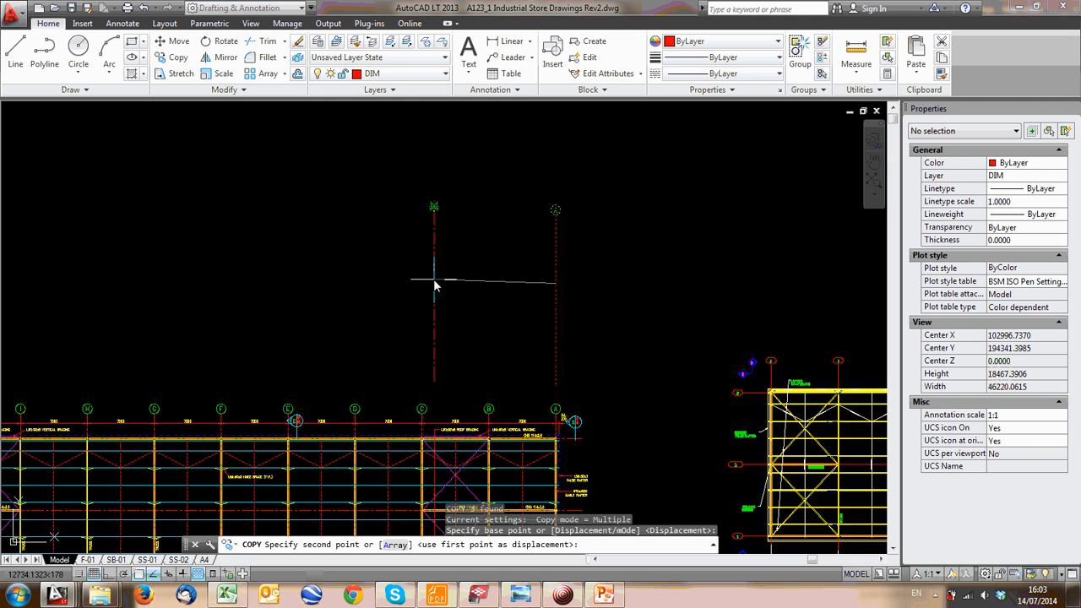
{"action": "left_click", "coordinate": [107, 577]}
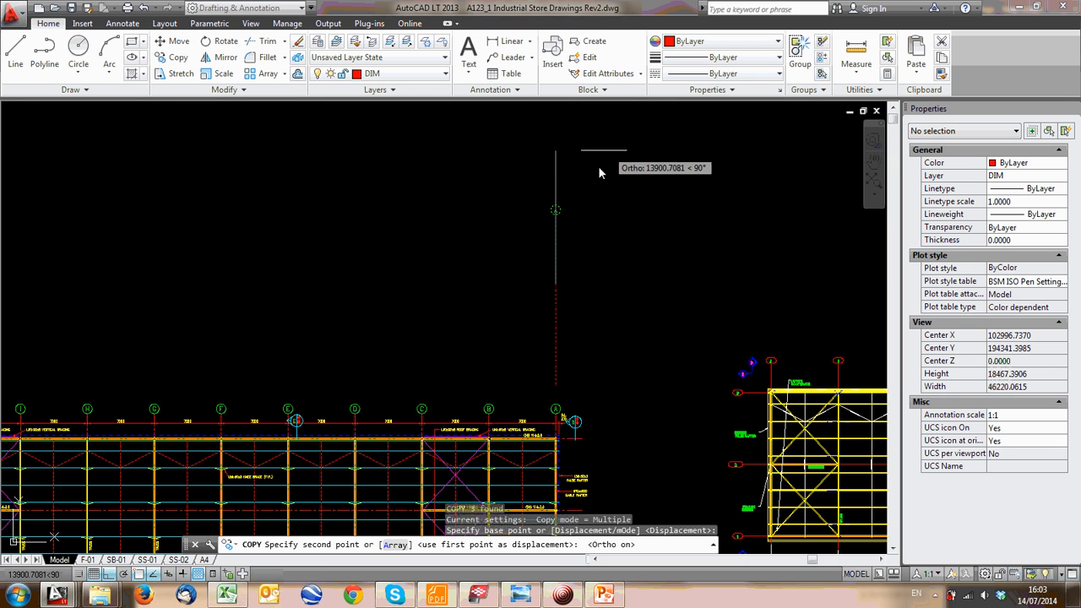
{"action": "type", "text": "7000"}
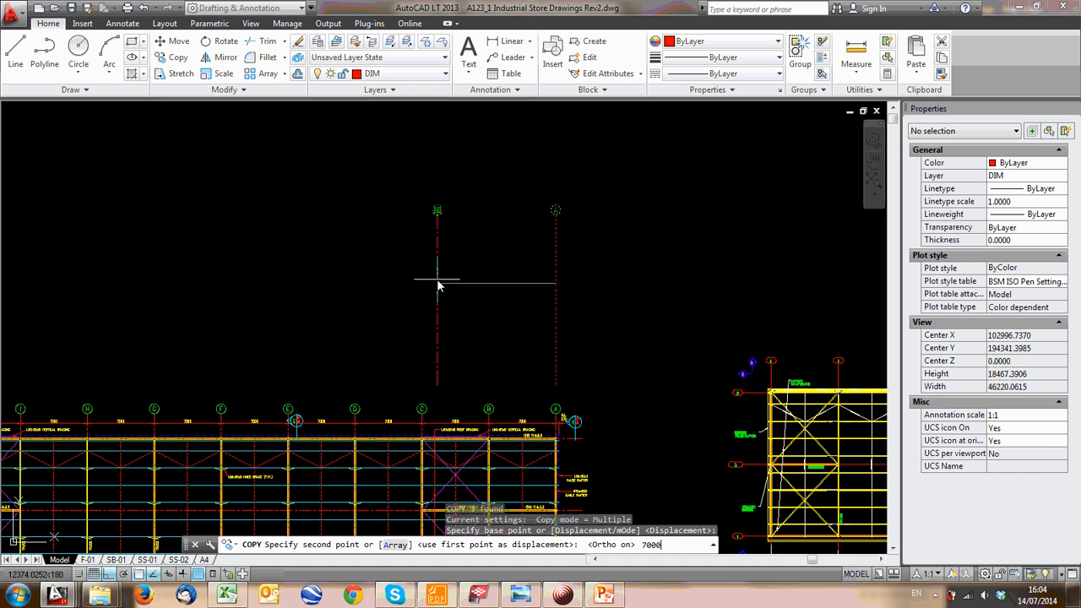
{"action": "key", "text": "Return"}
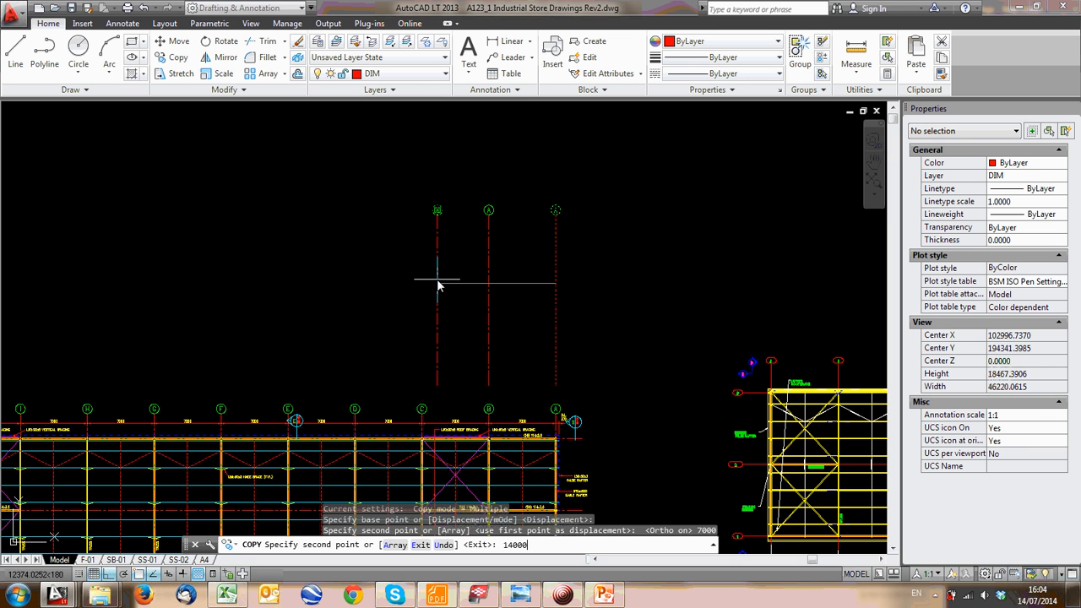
{"action": "type", "text": "14000"}
{"action": "key", "text": "Return"}
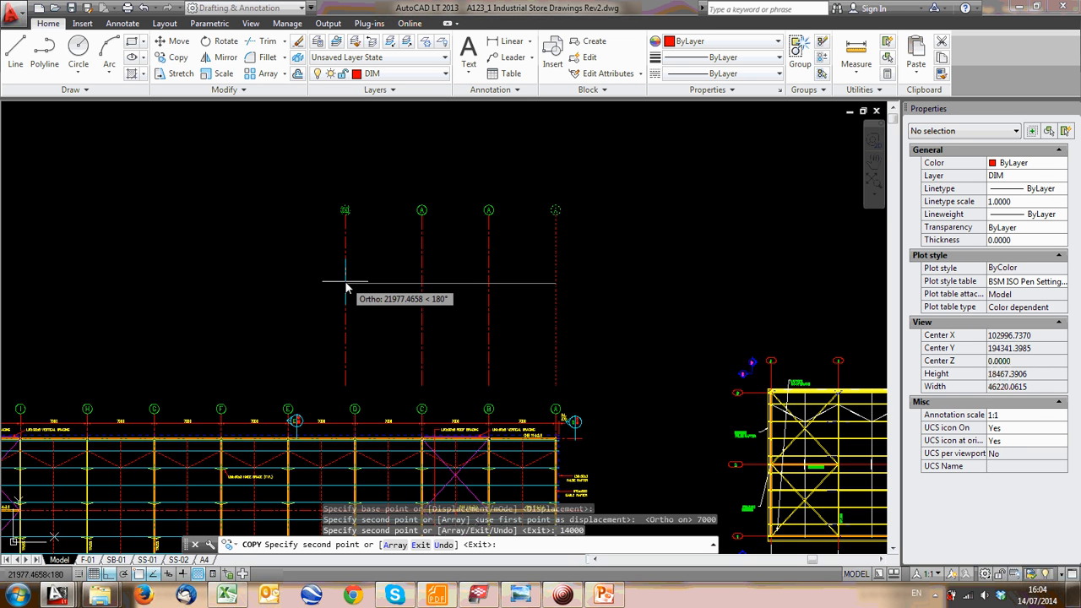
{"action": "key", "text": "Escape"}
{"action": "type", "text": "l"}
{"action": "key", "text": "Return"}
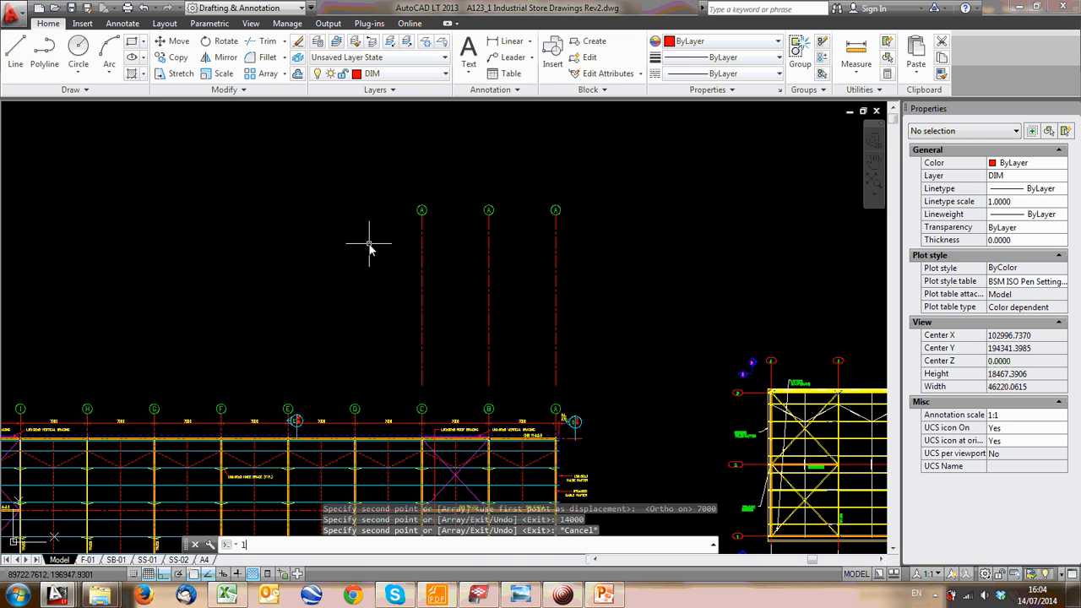
{"action": "left_click", "coordinate": [488, 243]}
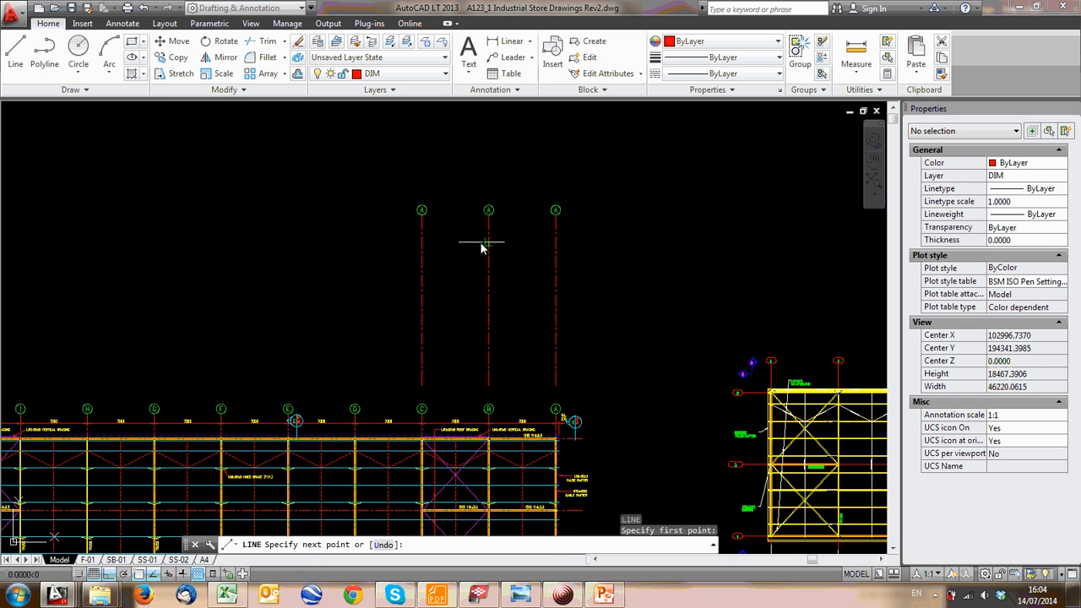
{"action": "key", "text": "Escape"}
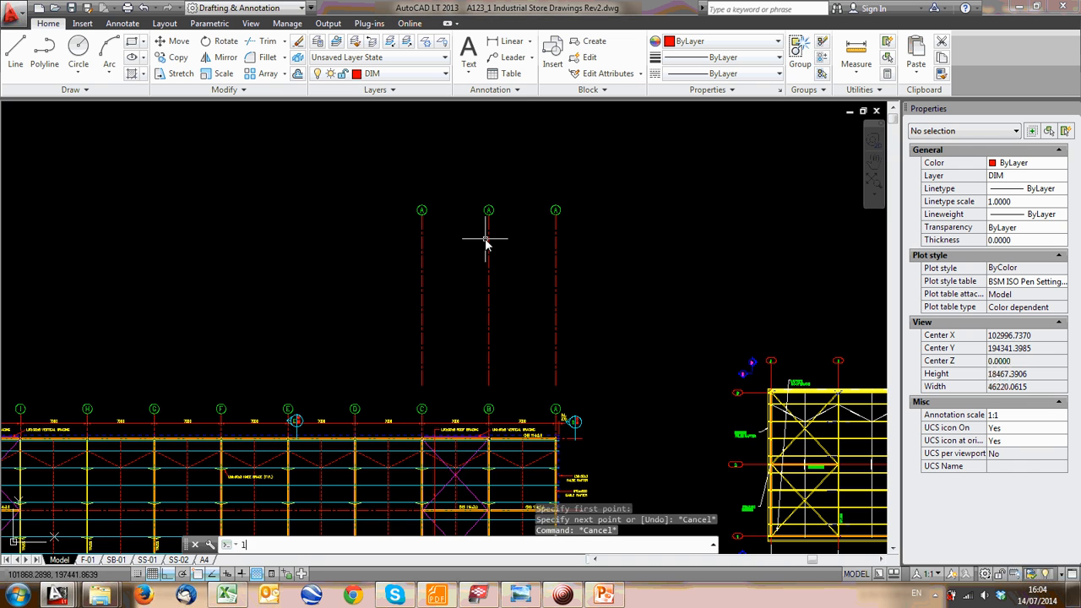
Draw a 7000 long horizontal line from the new gridline above C, running towards gridline J
{"action": "key", "text": "Return"}
{"action": "left_click", "coordinate": [421, 243]}
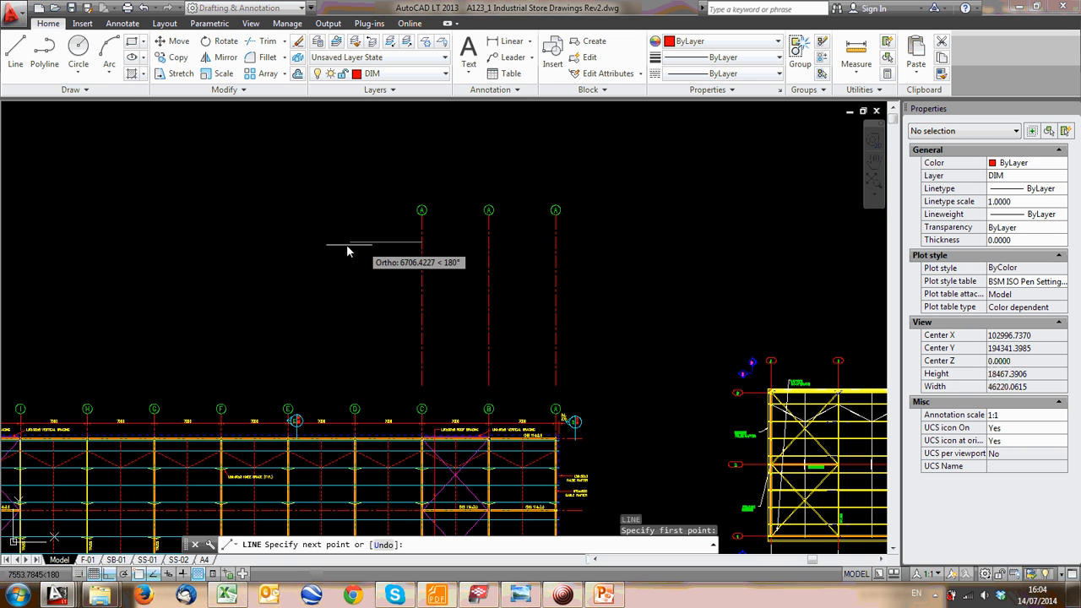
{"action": "type", "text": "7000"}
{"action": "key", "text": "Return"}
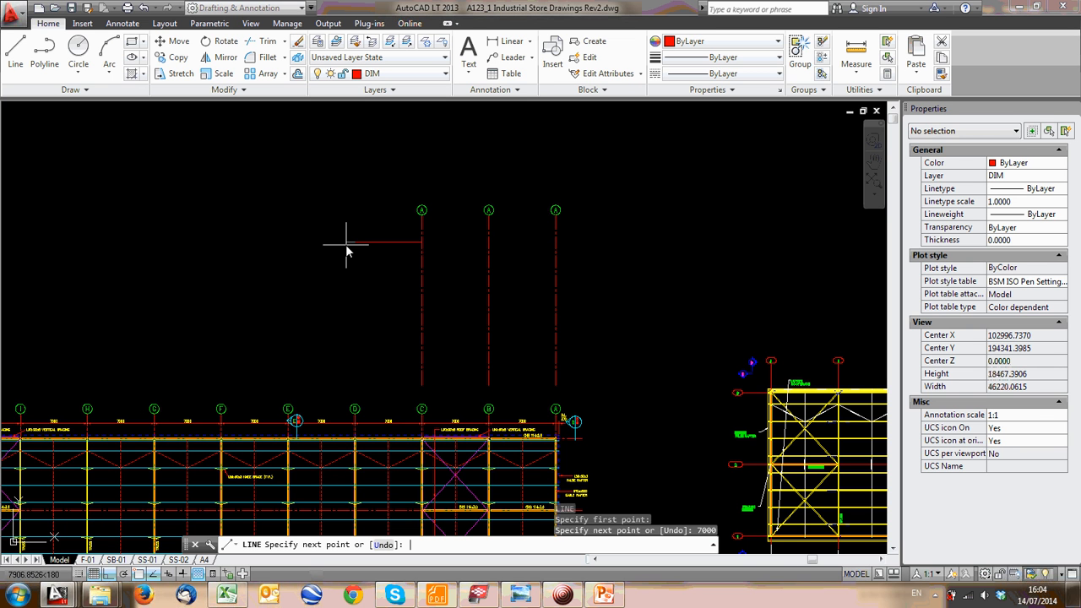
{"action": "key", "text": "Escape"}
Move the 7000 line by its free end onto the new gridline above C so it spans towards the one above B
{"action": "left_click", "coordinate": [373, 246]}
{"action": "left_click", "coordinate": [339, 218]}
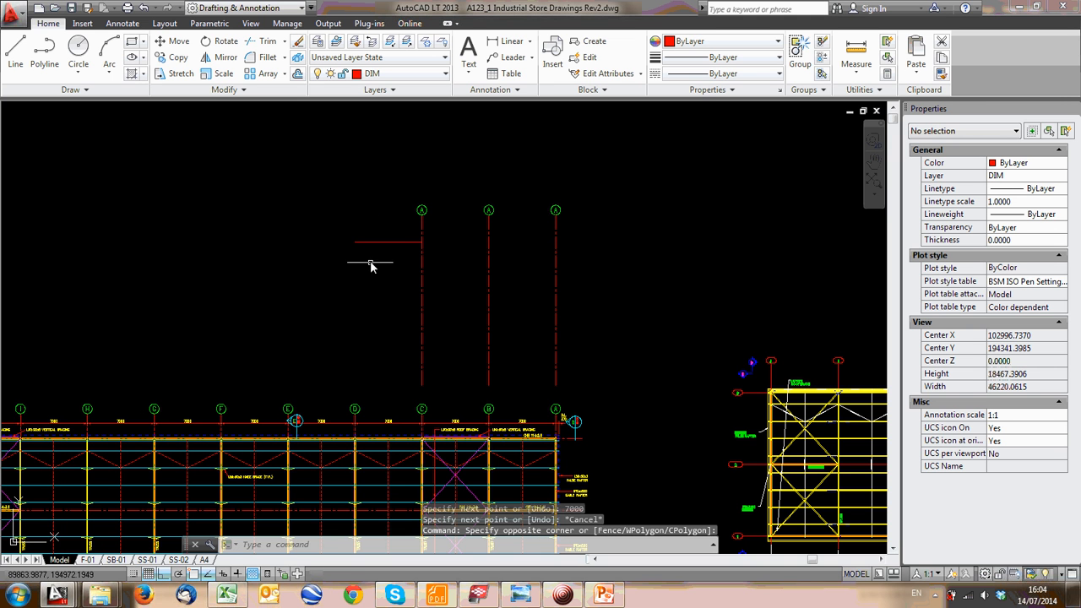
{"action": "left_click", "coordinate": [377, 257]}
{"action": "left_click", "coordinate": [374, 258]}
{"action": "left_click", "coordinate": [370, 243]}
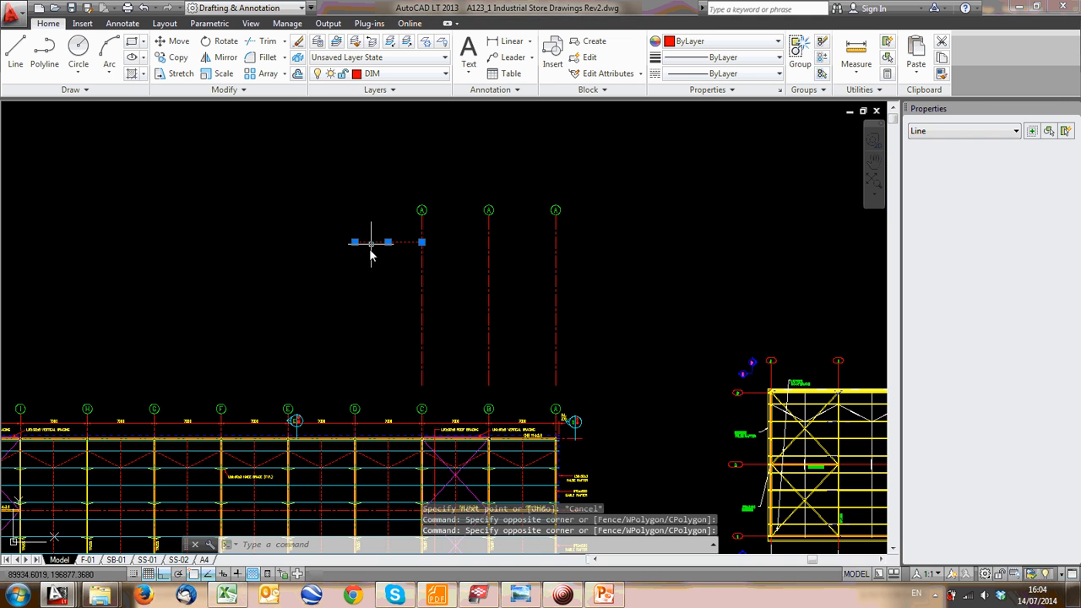
{"action": "type", "text": "m"}
{"action": "key", "text": "Return"}
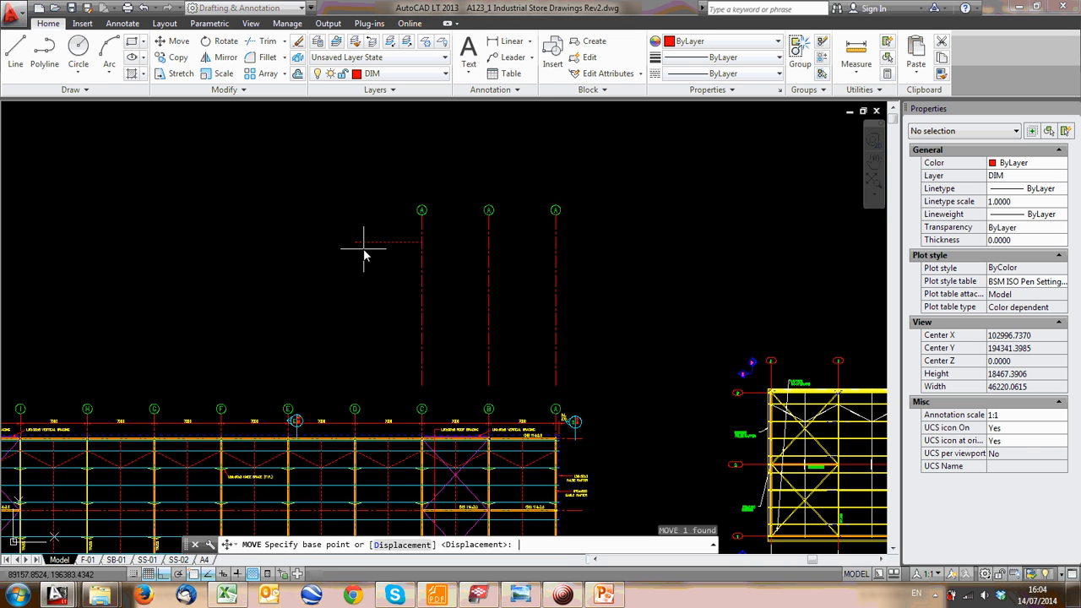
{"action": "left_click", "coordinate": [355, 243]}
{"action": "left_click", "coordinate": [421, 242]}
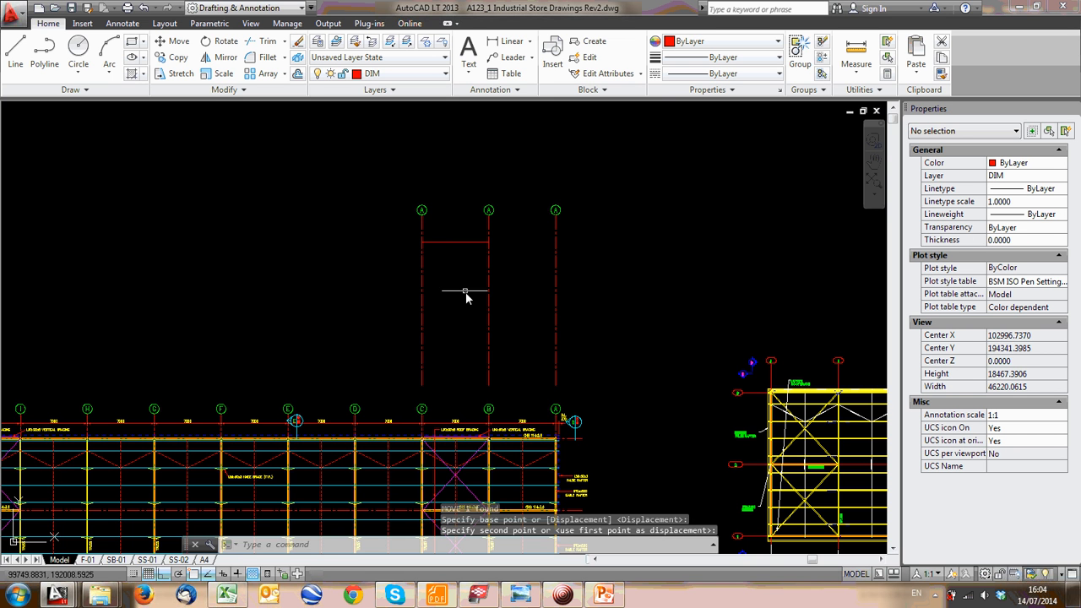
{"action": "scroll", "coordinate": [464, 279], "scroll_direction": "up", "scroll_amount": 4}
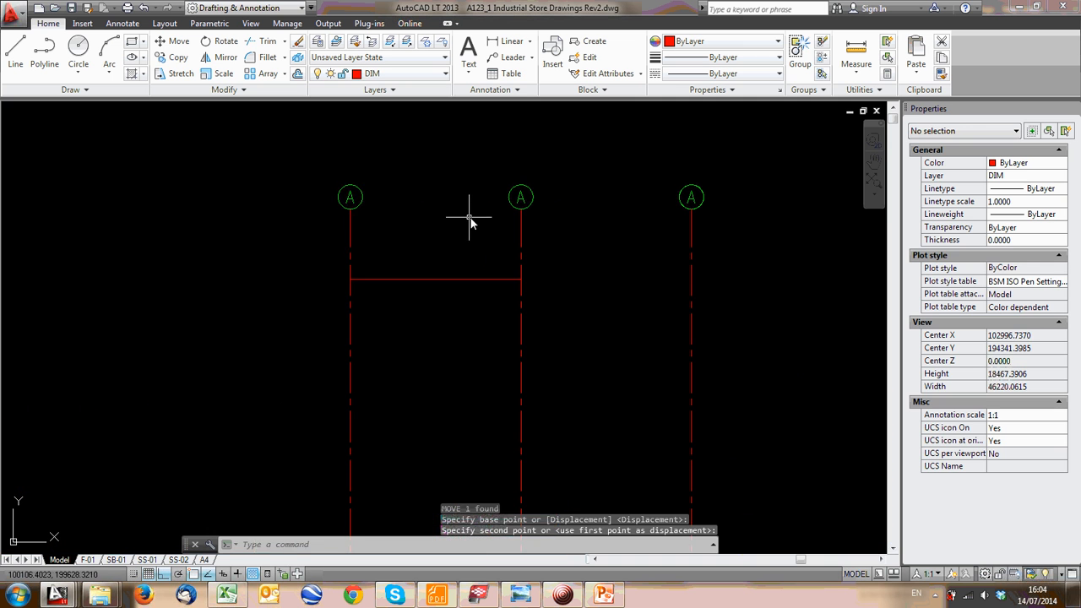
Copy the new gridline above C with its bubble and letter four times towards gridline J, using the 7000 line as the spacing reference
{"action": "left_click", "coordinate": [437, 244]}
{"action": "left_click", "coordinate": [307, 174]}
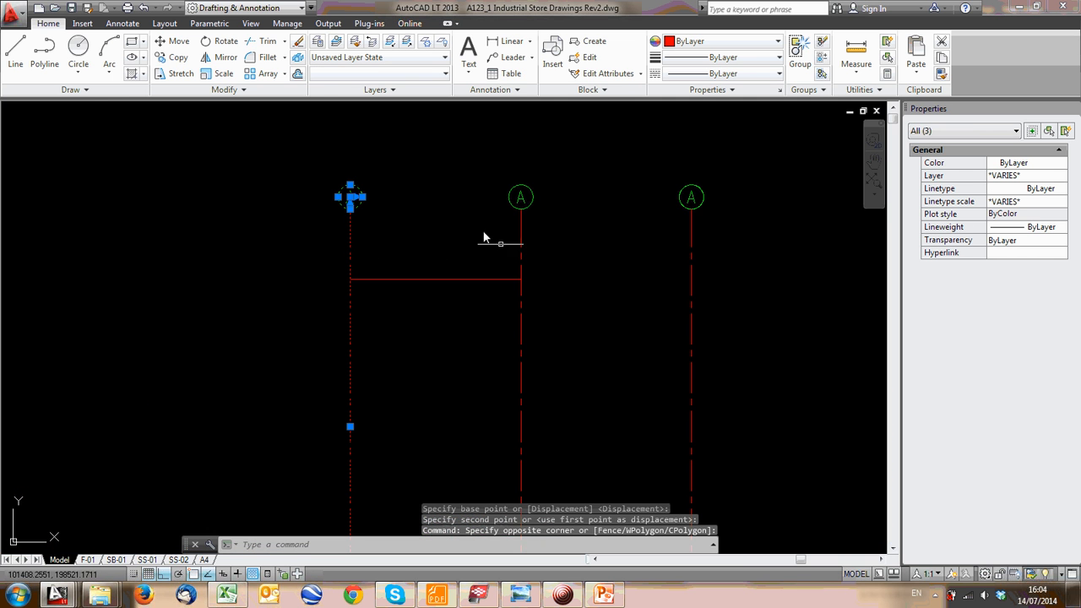
{"action": "type", "text": "co"}
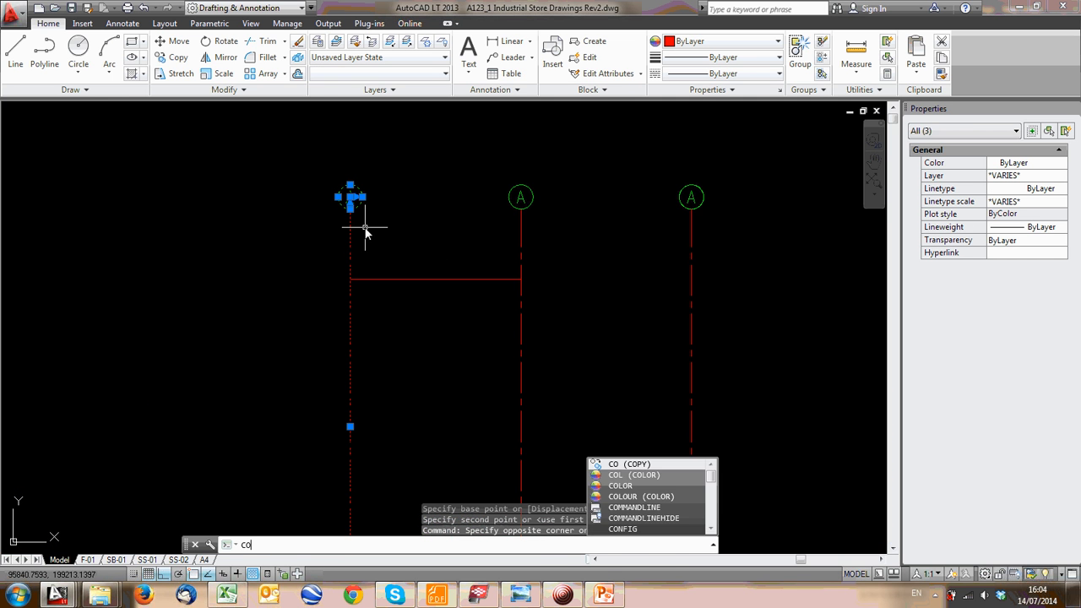
{"action": "key", "text": "Return"}
{"action": "left_click", "coordinate": [521, 279]}
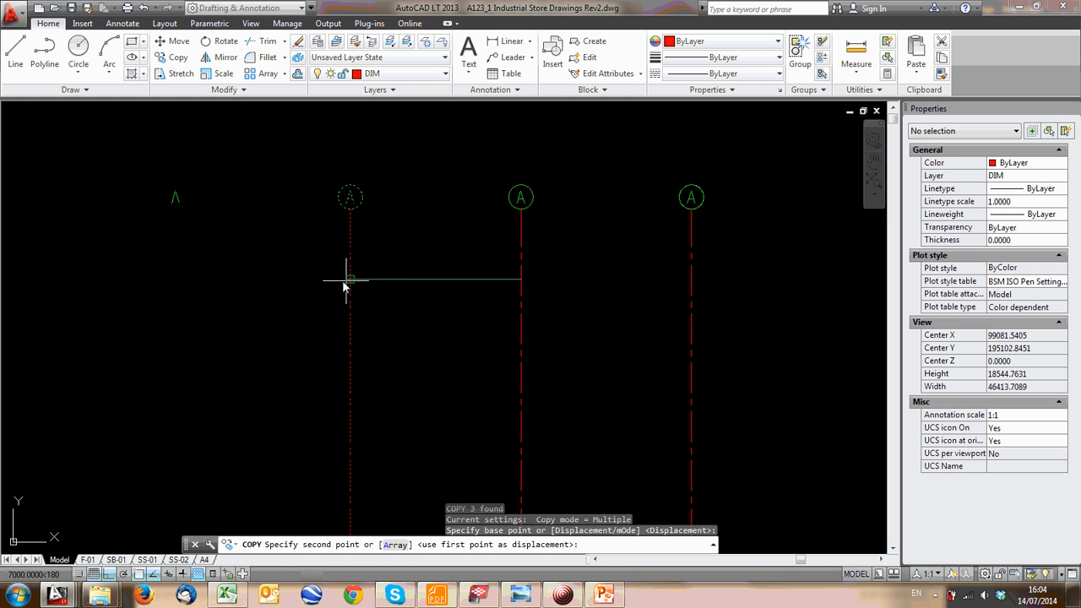
{"action": "middle_click_drag", "start_coordinate": [233, 281], "coordinate": [407, 280]}
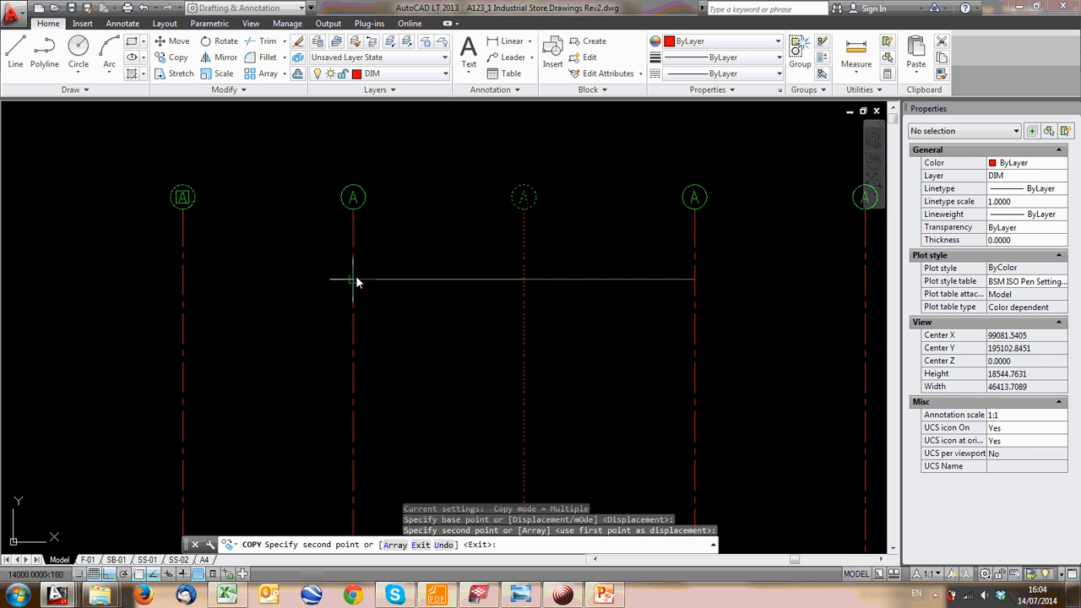
{"action": "left_click", "coordinate": [353, 280]}
{"action": "middle_click_drag", "start_coordinate": [213, 280], "coordinate": [471, 292]}
{"action": "left_click", "coordinate": [361, 279]}
{"action": "scroll", "coordinate": [379, 272], "scroll_direction": "down", "scroll_amount": 6}
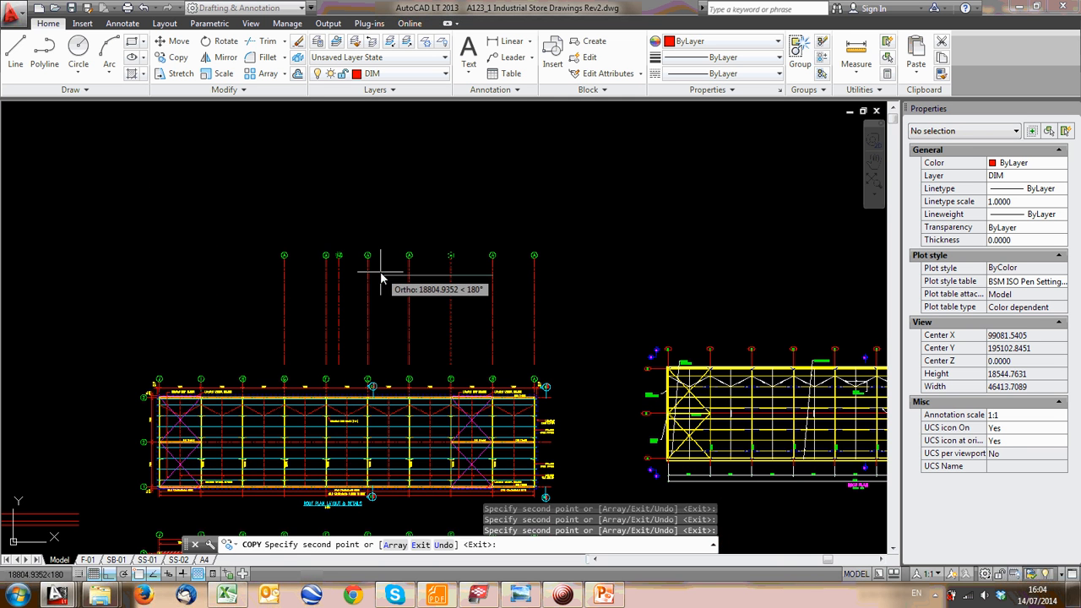
{"action": "key", "text": "Escape"}
Delete all the copied gridlines and the 7000 reference line, keeping only the new gridline above A
{"action": "left_click", "coordinate": [501, 284]}
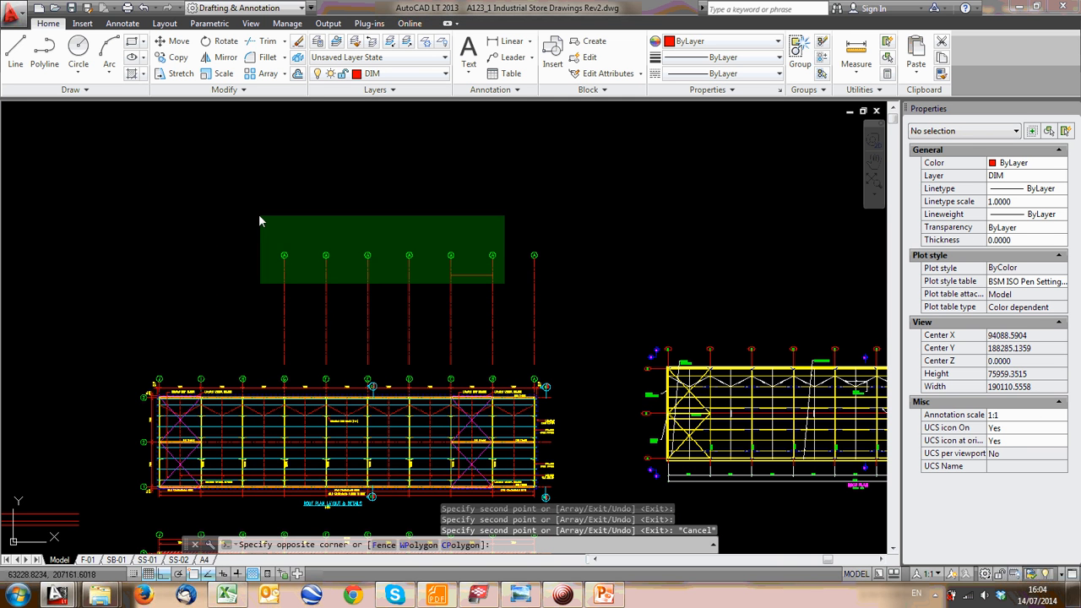
{"action": "left_click", "coordinate": [253, 211]}
{"action": "key", "text": "Delete"}
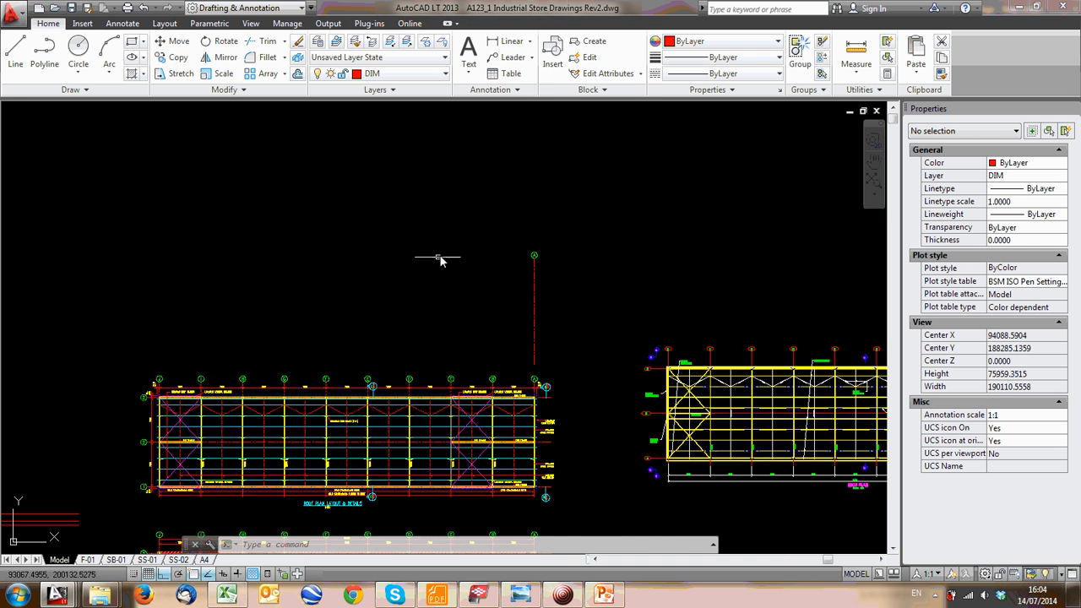
Start a rectangular array of the new gridline above A together with its bubble and letter
{"action": "scroll", "coordinate": [451, 269], "scroll_direction": "up", "scroll_amount": 6}
{"action": "scroll", "coordinate": [597, 260], "scroll_direction": "down", "scroll_amount": 6}
{"action": "middle_click_drag", "start_coordinate": [595, 219], "coordinate": [559, 279]}
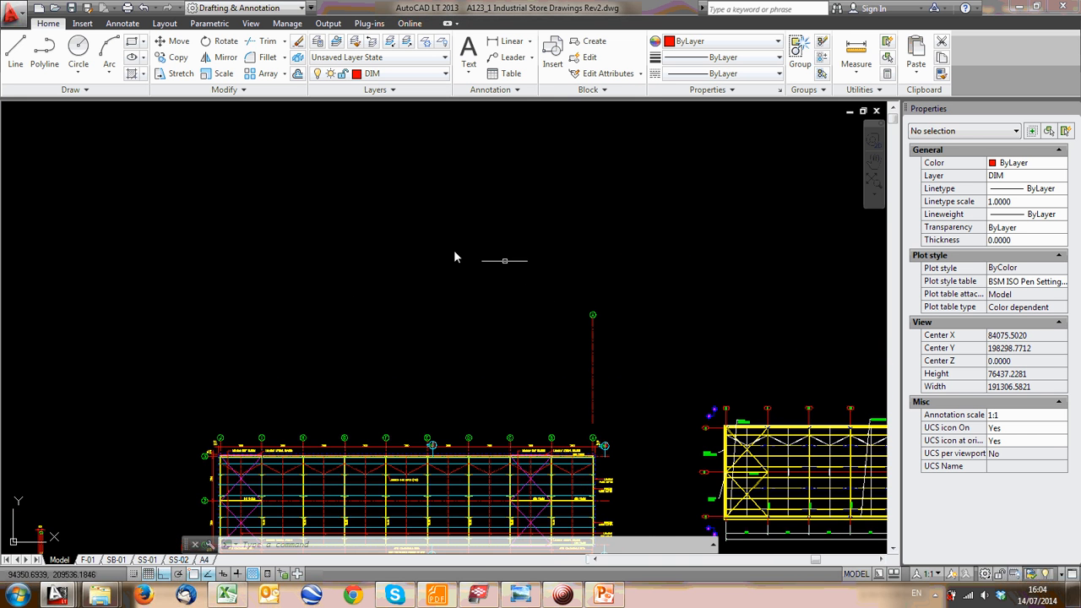
{"action": "scroll", "coordinate": [534, 262], "scroll_direction": "up", "scroll_amount": 5}
{"action": "middle_click_drag", "start_coordinate": [627, 327], "coordinate": [506, 102]}
{"action": "left_click", "coordinate": [596, 217]}
{"action": "left_click", "coordinate": [536, 152]}
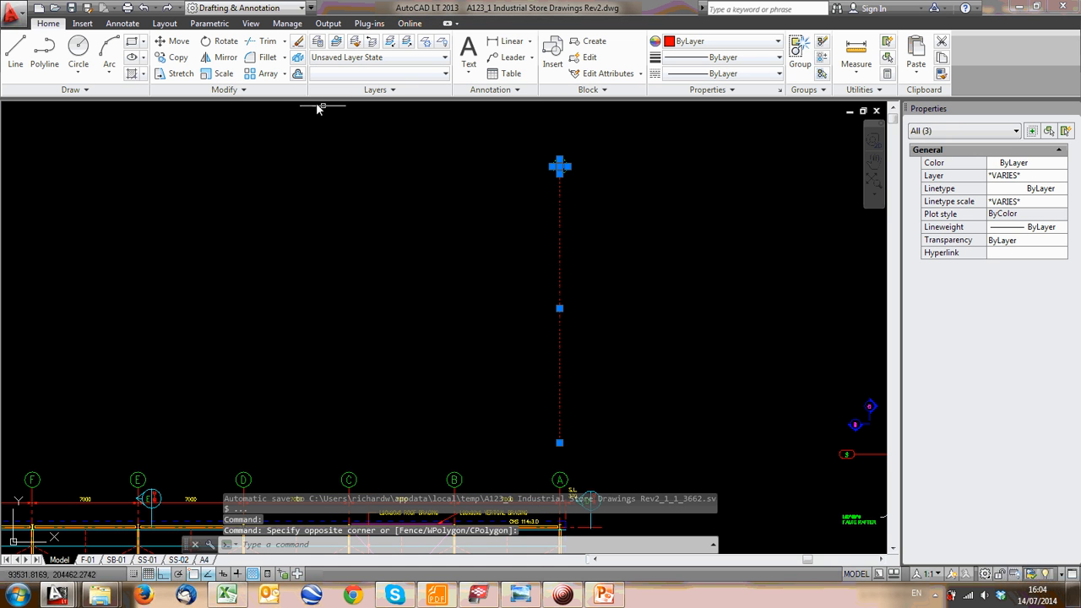
{"action": "left_click", "coordinate": [267, 74]}
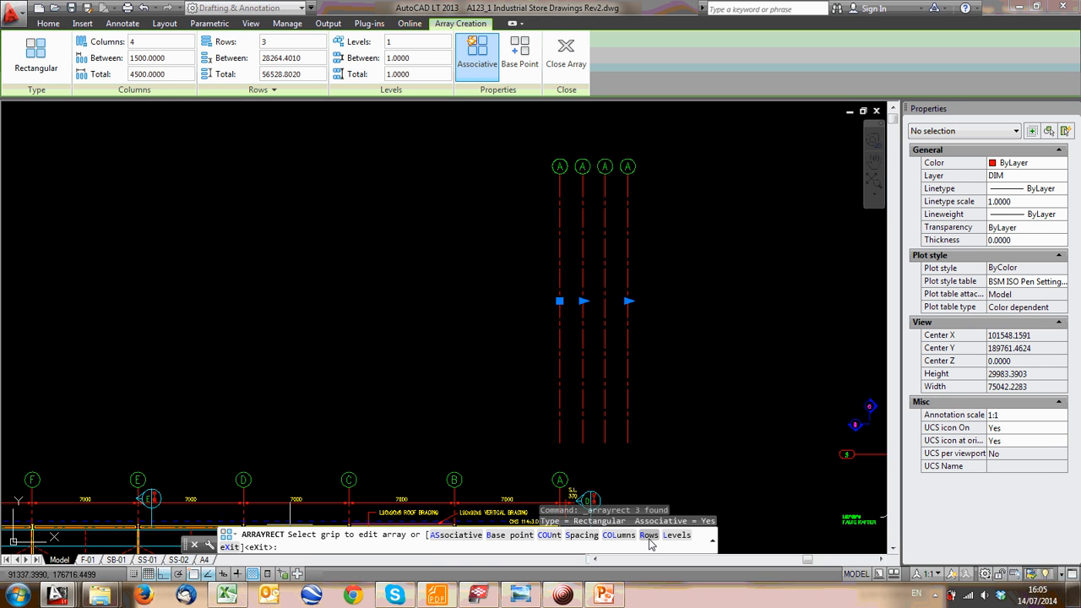
Examine gridlines A to J on the roof plan and the store HD bolt layout against the array preview
{"action": "scroll", "coordinate": [583, 363], "scroll_direction": "down", "scroll_amount": 3}
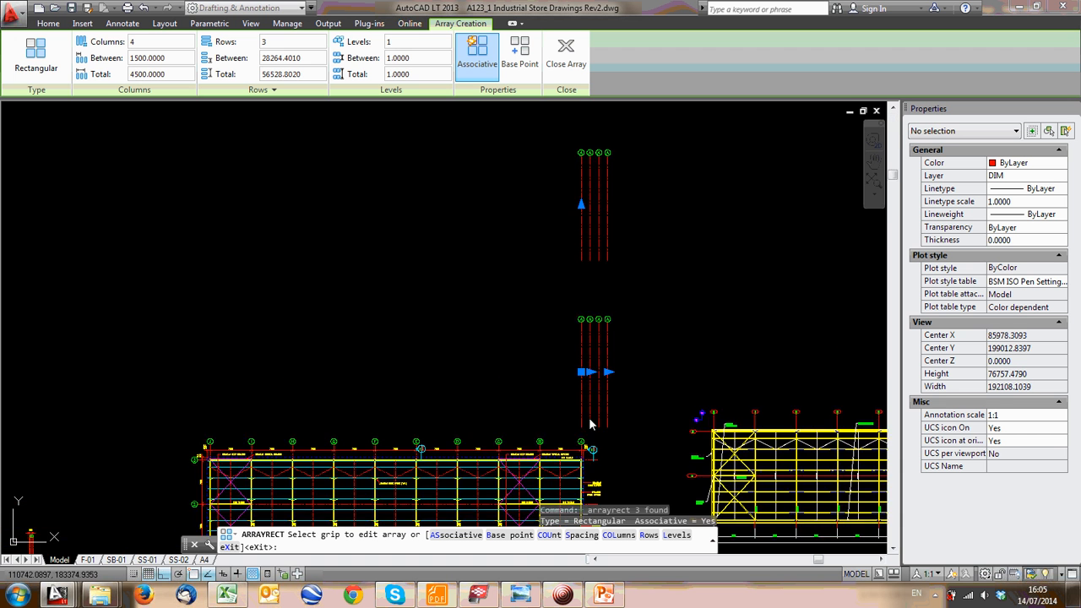
{"action": "scroll", "coordinate": [570, 356], "scroll_direction": "down", "scroll_amount": 3}
{"action": "scroll", "coordinate": [602, 441], "scroll_direction": "up", "scroll_amount": 3}
{"action": "scroll", "coordinate": [676, 338], "scroll_direction": "up", "scroll_amount": 3}
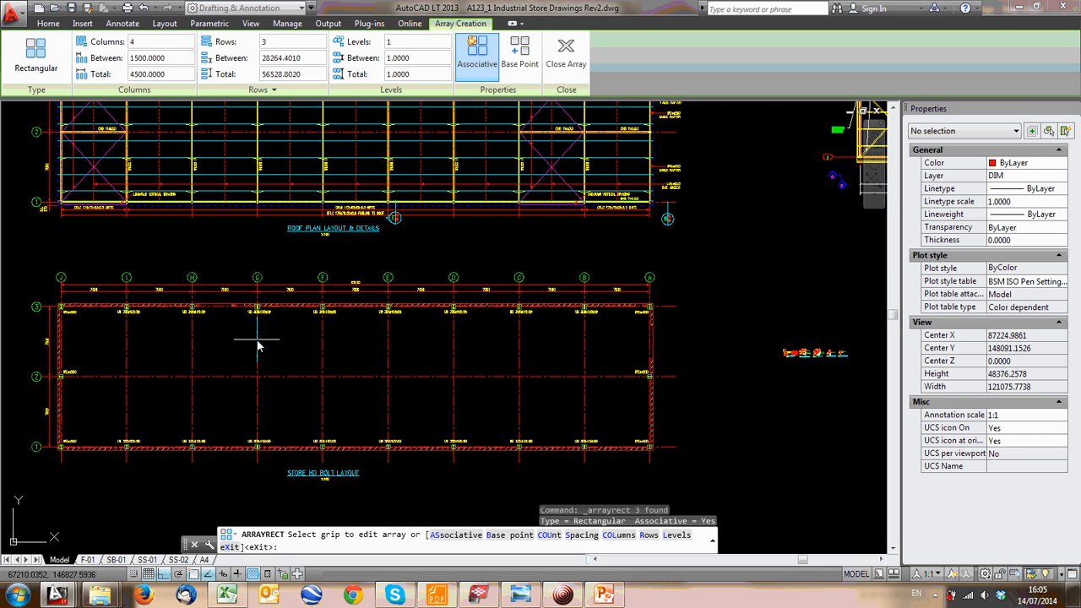
{"action": "scroll", "coordinate": [67, 300], "scroll_direction": "up", "scroll_amount": 3}
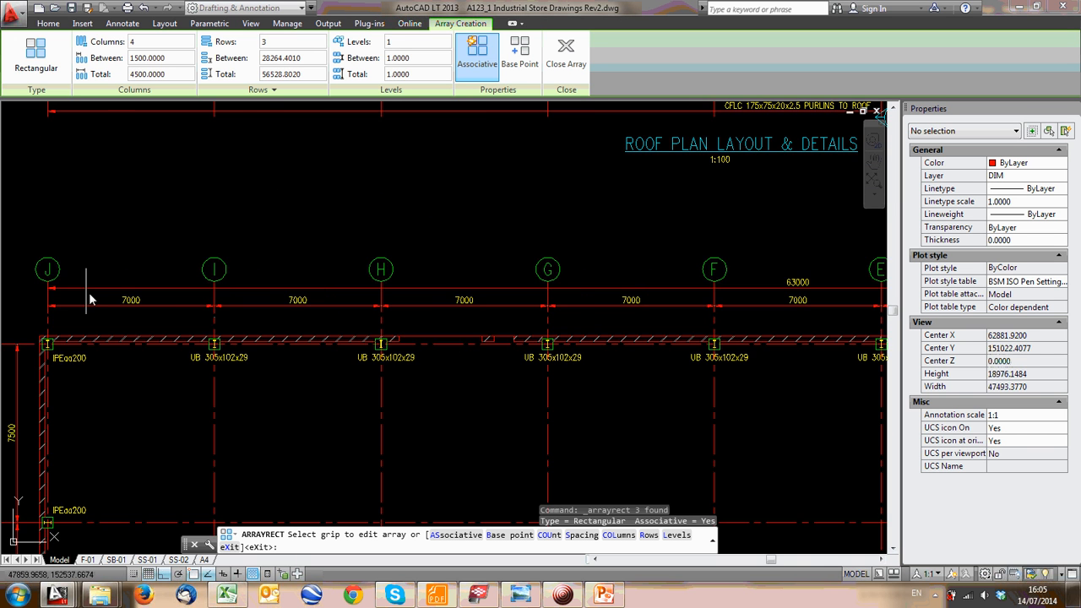
{"action": "scroll", "coordinate": [51, 299], "scroll_direction": "down", "scroll_amount": 3}
{"action": "scroll", "coordinate": [530, 315], "scroll_direction": "down", "scroll_amount": 5}
{"action": "scroll", "coordinate": [571, 261], "scroll_direction": "up", "scroll_amount": 6}
{"action": "scroll", "coordinate": [535, 270], "scroll_direction": "down", "scroll_amount": 4}
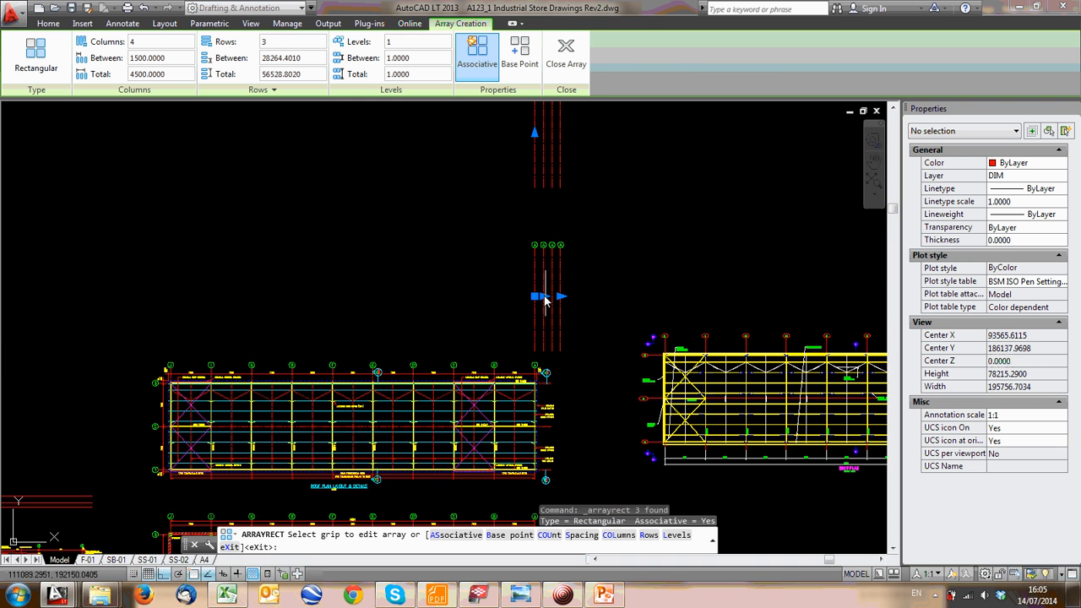
{"action": "scroll", "coordinate": [535, 506], "scroll_direction": "up", "scroll_amount": 4}
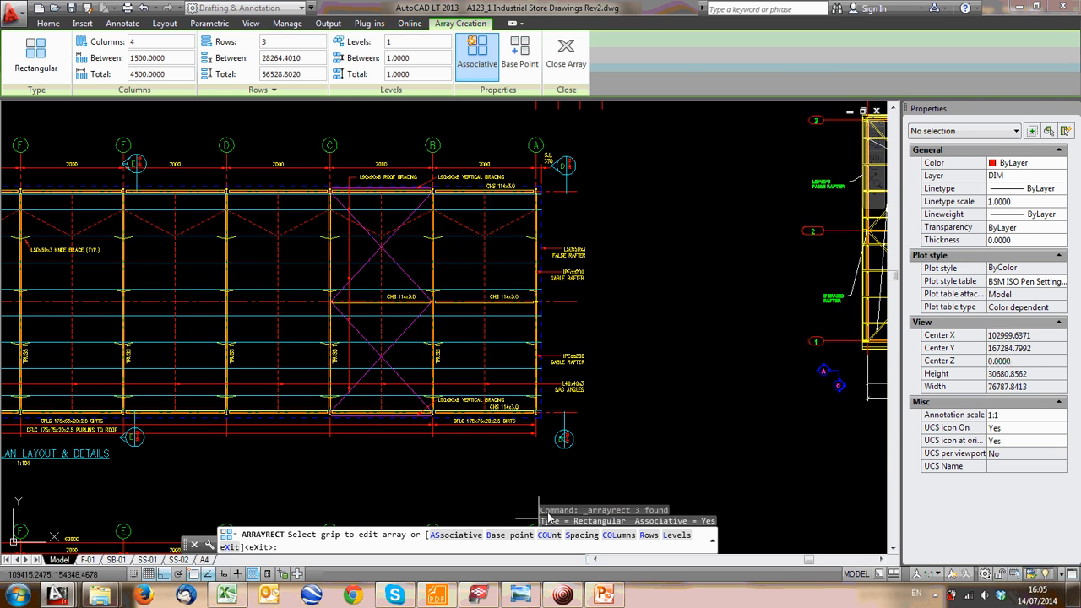
{"action": "scroll", "coordinate": [509, 304], "scroll_direction": "down", "scroll_amount": 6}
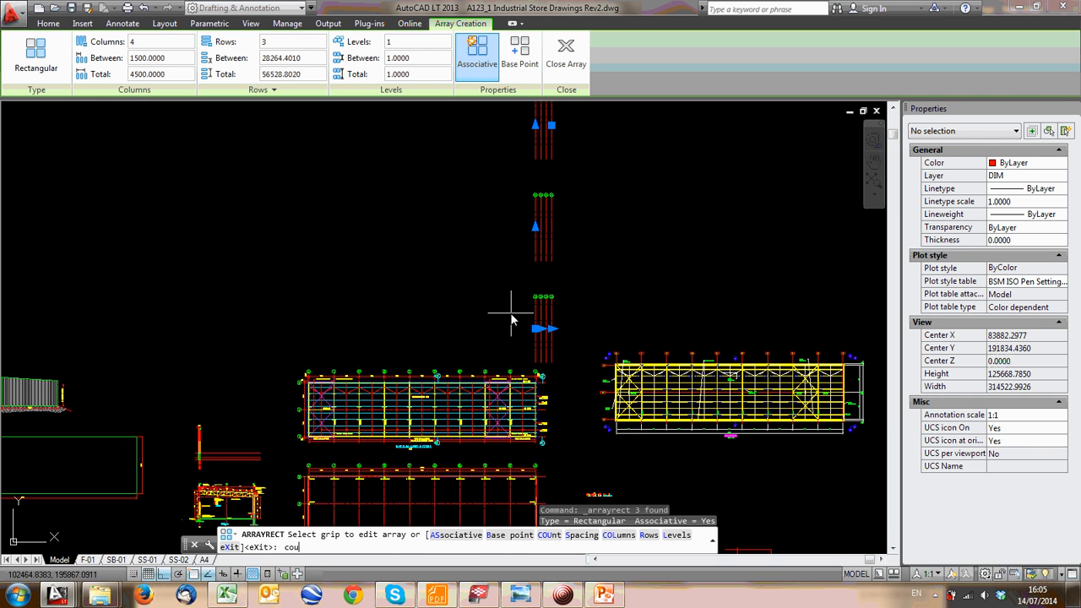
Set the gridline array's count to 10 columns and 1 row
{"action": "key", "text": "Return"}
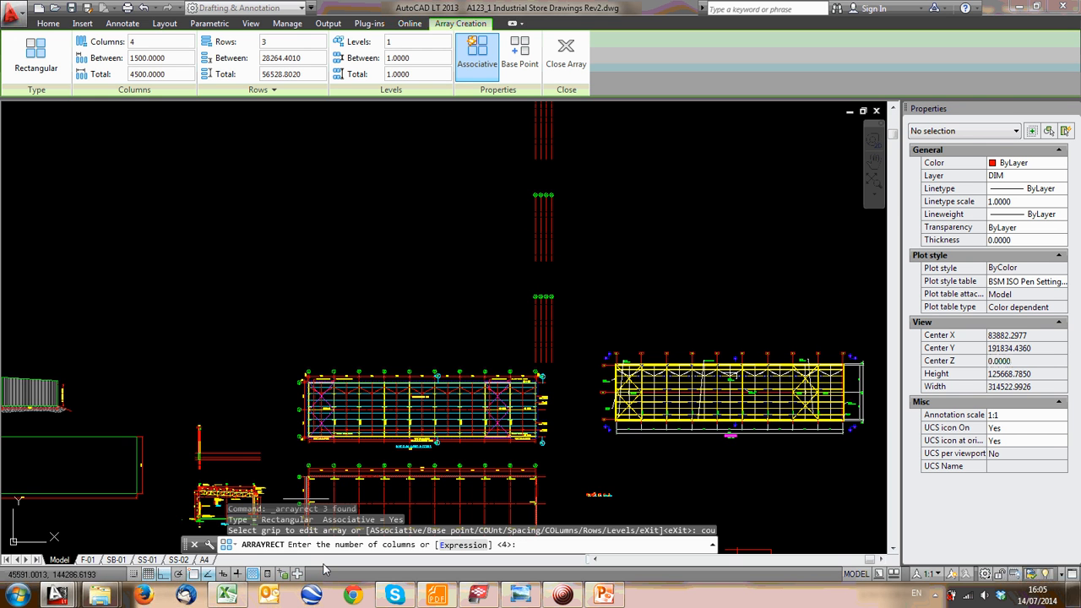
{"action": "type", "text": "10"}
{"action": "key", "text": "Return"}
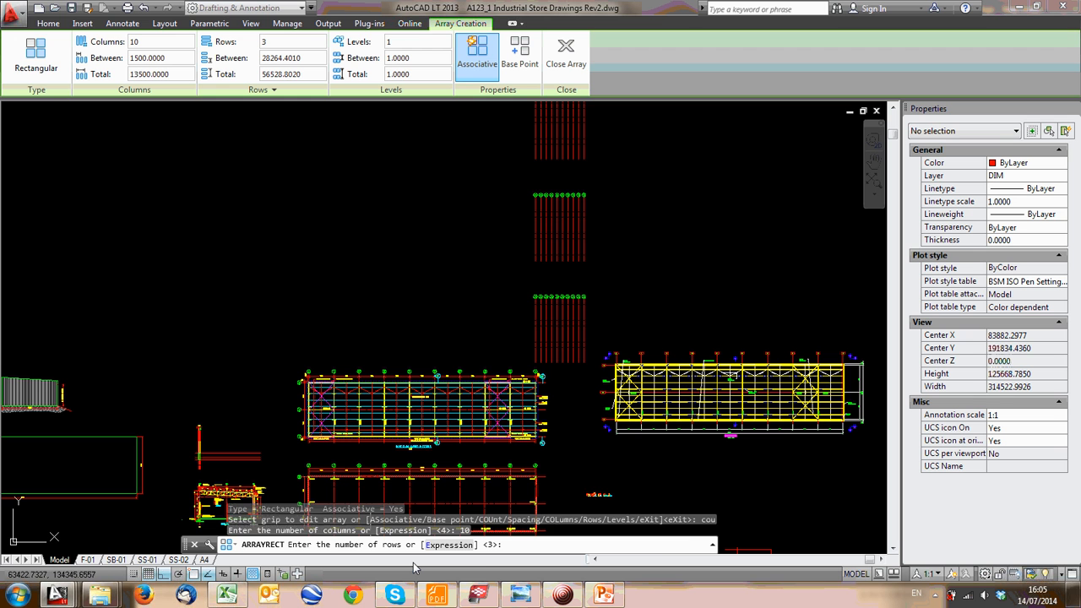
{"action": "type", "text": "1"}
{"action": "key", "text": "Return"}
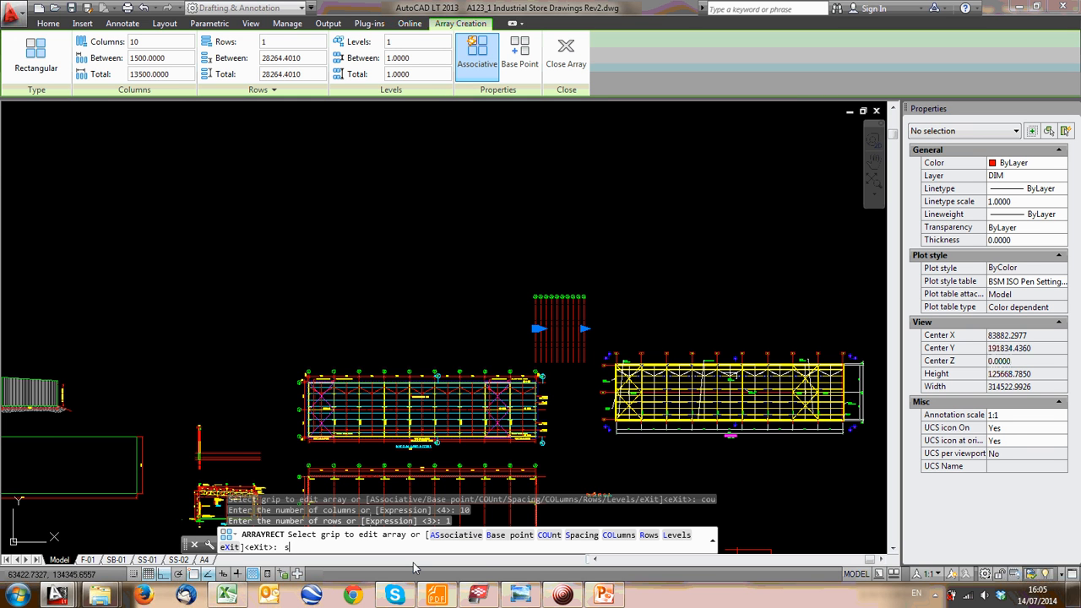
Set the array's column spacing to -7000, accept the default row spacing and finish the array
{"action": "key", "text": "Return"}
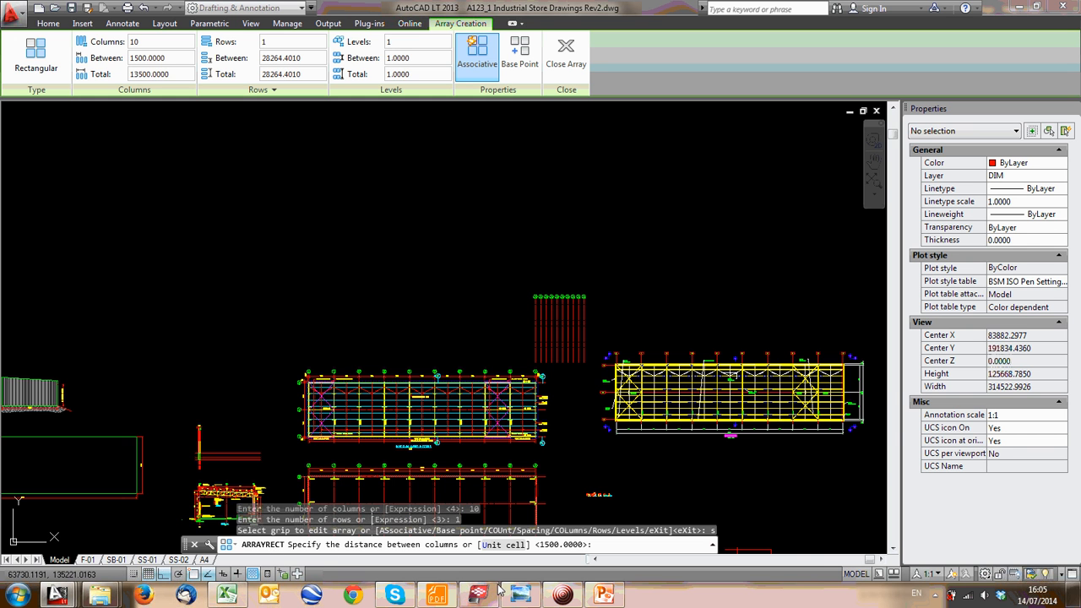
{"action": "scroll", "coordinate": [528, 370], "scroll_direction": "up", "scroll_amount": 4}
{"action": "middle_click_drag", "start_coordinate": [560, 383], "coordinate": [529, 374]}
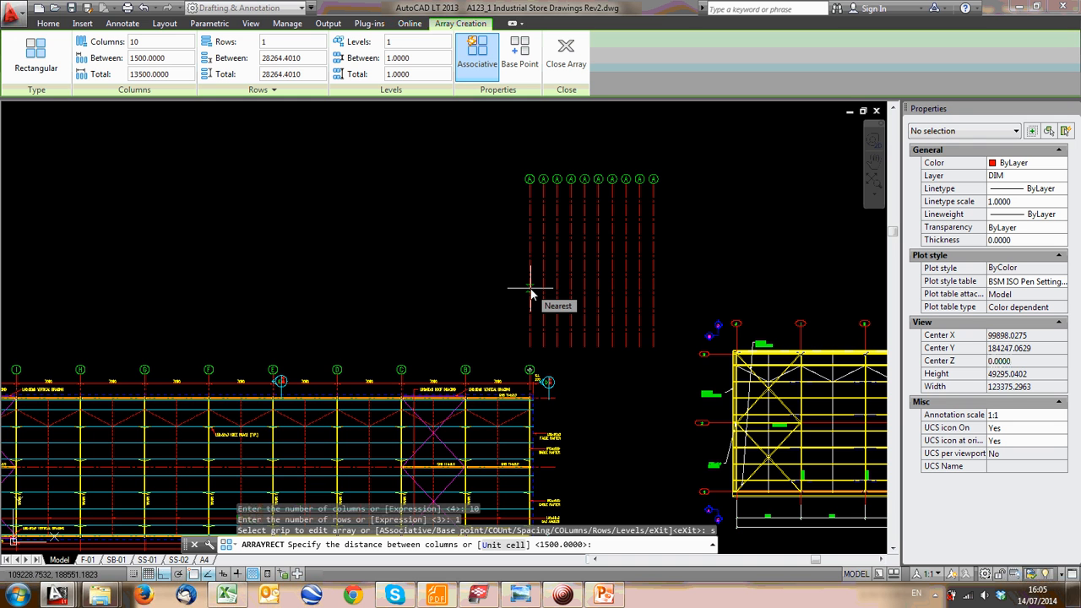
{"action": "type", "text": "-"}
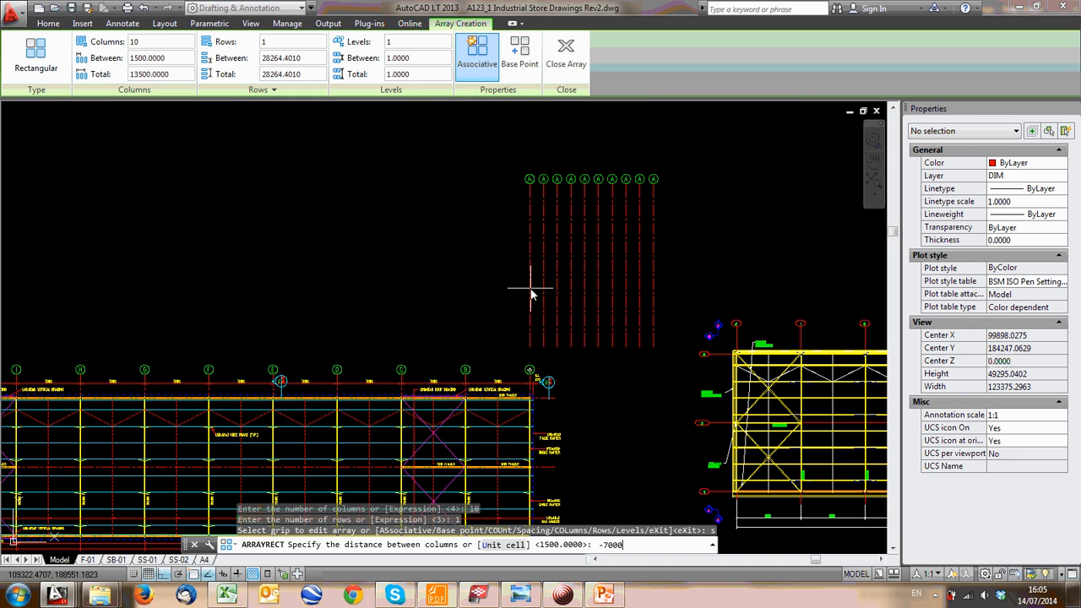
{"action": "type", "text": "7000"}
{"action": "key", "text": "Return"}
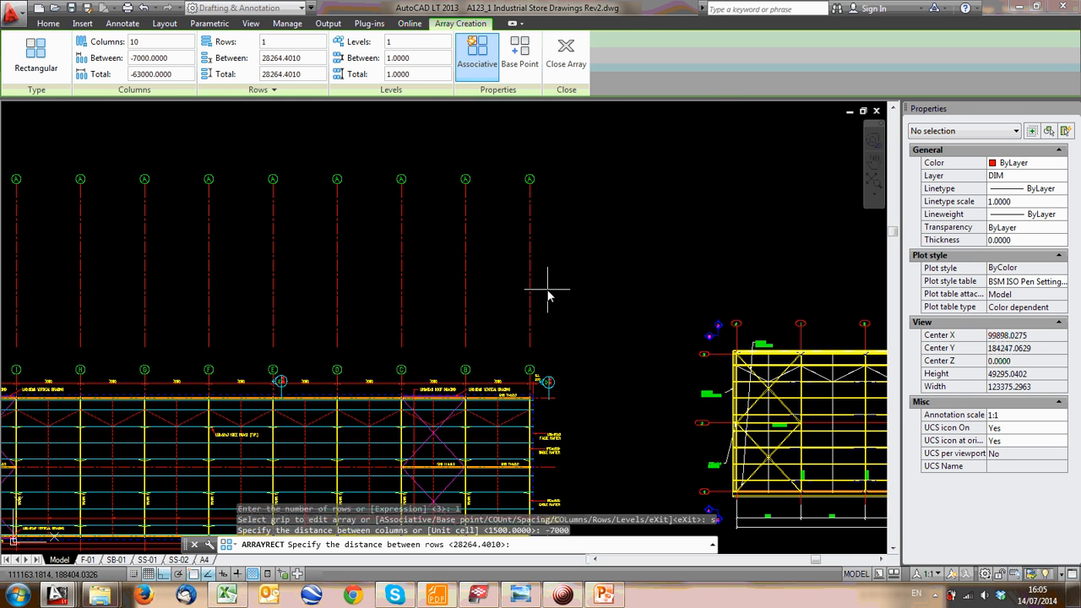
{"action": "scroll", "coordinate": [532, 293], "scroll_direction": "down", "scroll_amount": 2}
{"action": "key", "text": "Return"}
{"action": "key", "text": "Escape"}
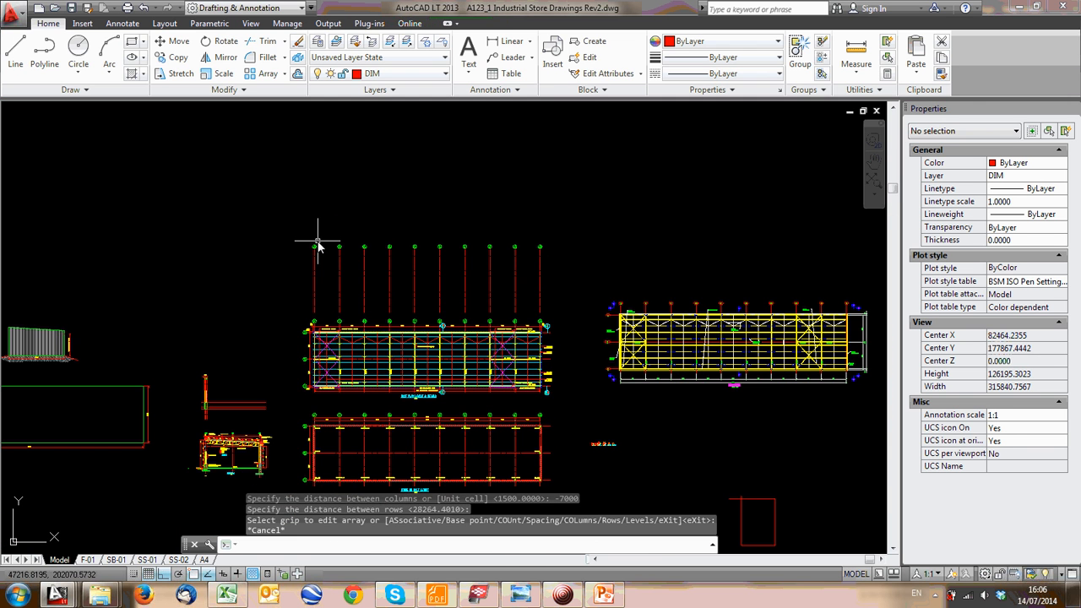
Undo the rectangular array of the gridline
{"action": "scroll", "coordinate": [526, 297], "scroll_direction": "up", "scroll_amount": 4}
{"action": "key", "text": "ctrl+z"}
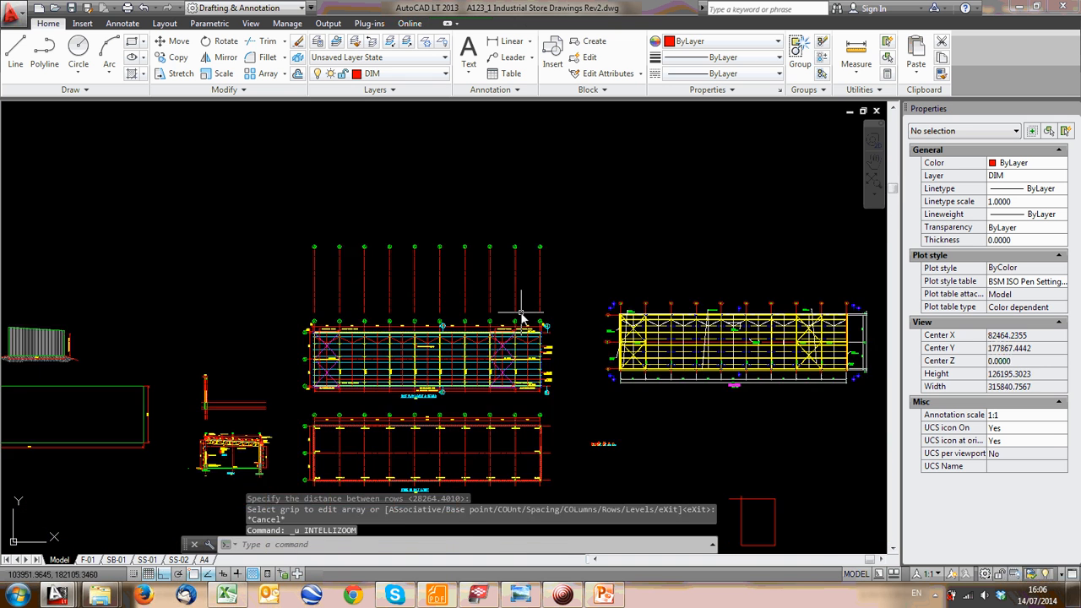
{"action": "key", "text": "ctrl+z"}
Create a rectangular array of the gridline above A with its bubble and letter, using 10 columns and 1 row
{"action": "left_click", "coordinate": [628, 266]}
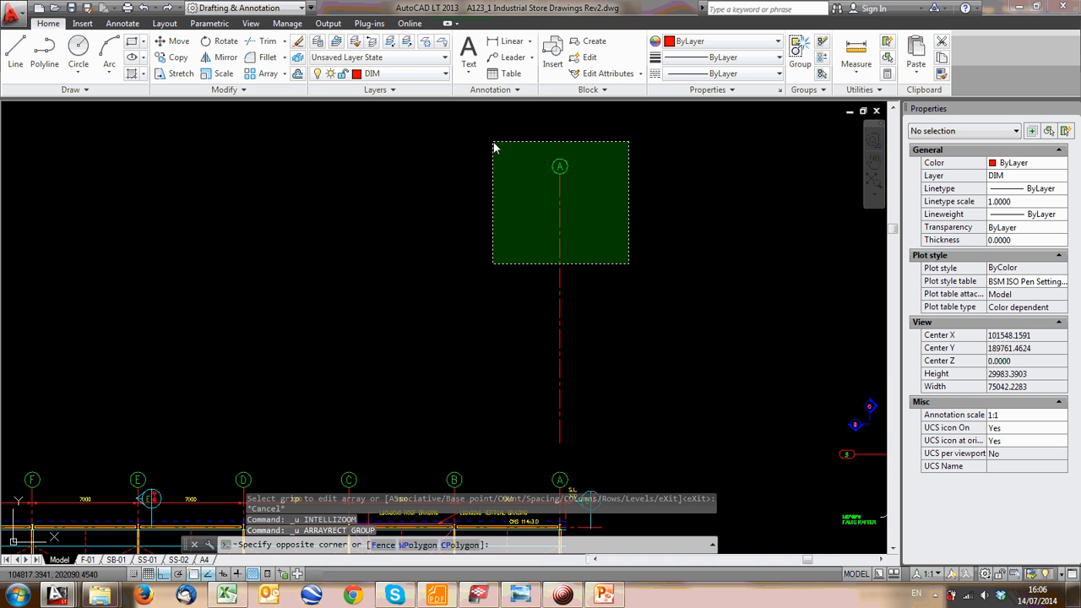
{"action": "left_click", "coordinate": [498, 156]}
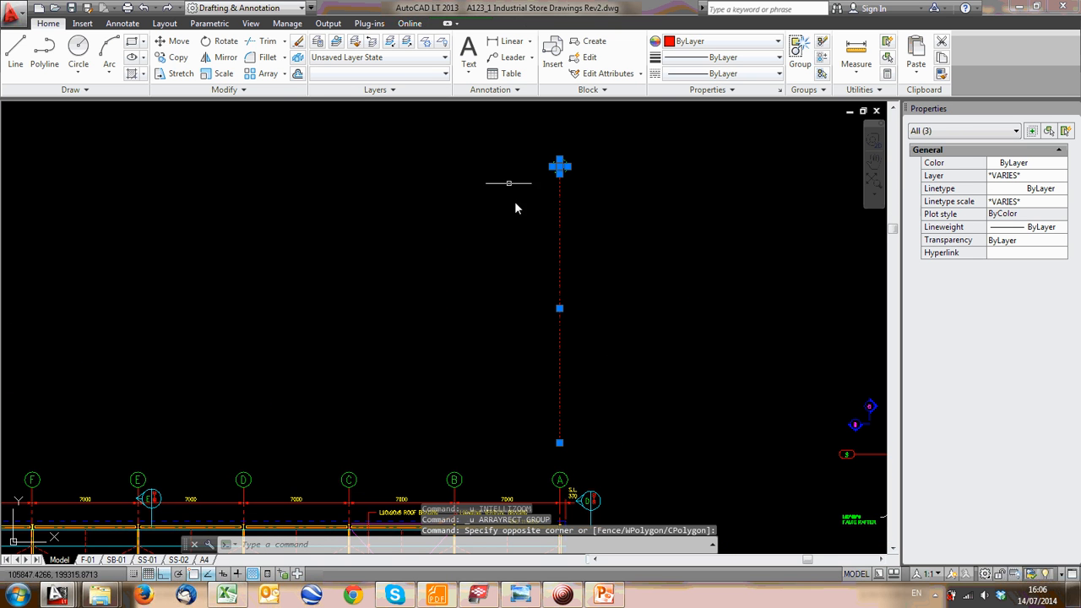
{"action": "left_click", "coordinate": [263, 74]}
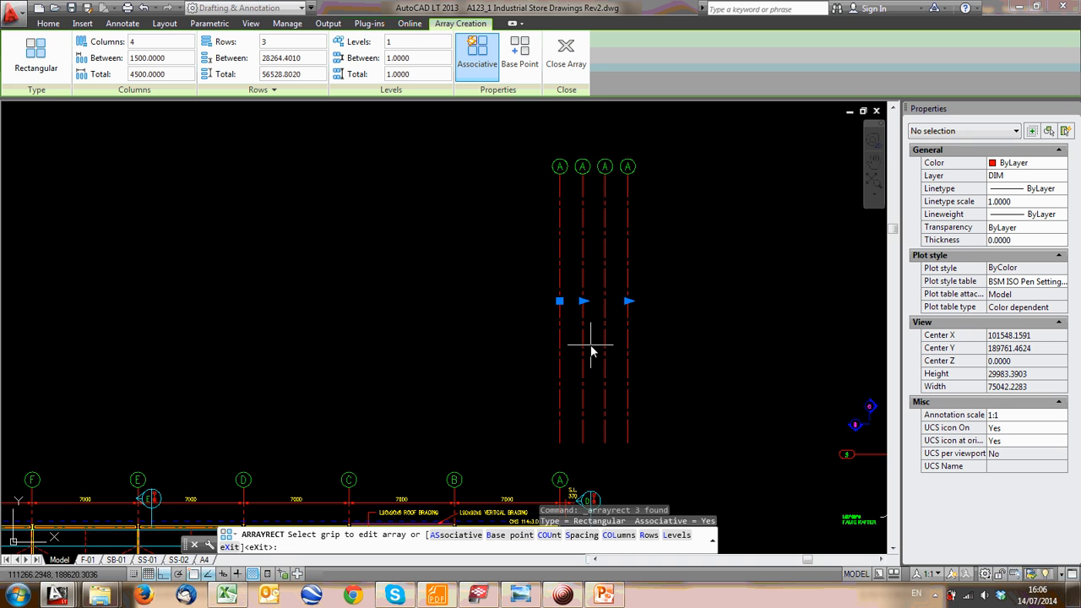
{"action": "type", "text": "cou"}
{"action": "key", "text": "Return"}
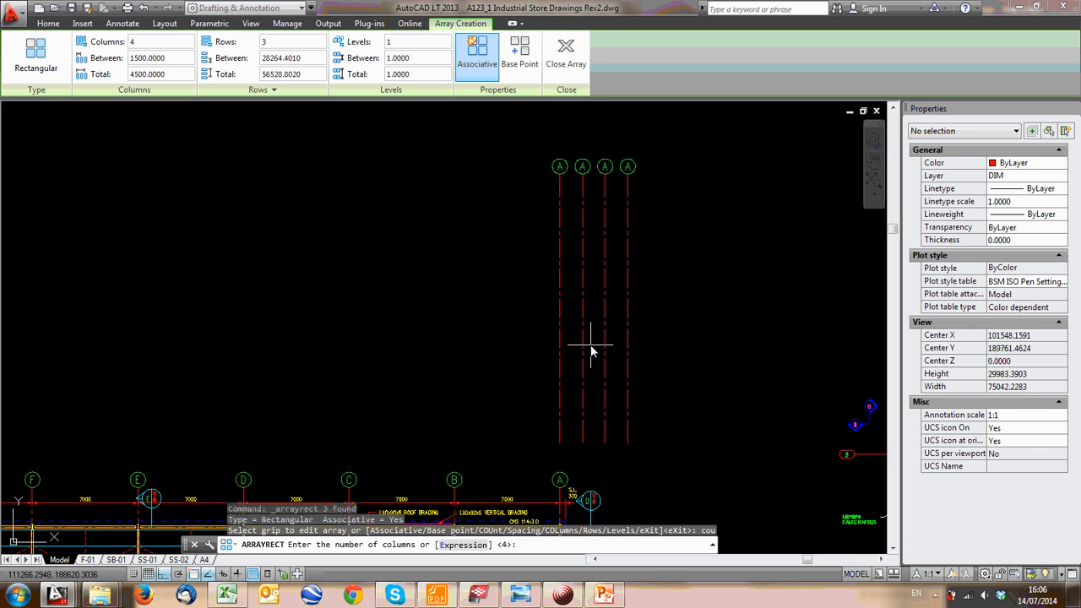
{"action": "type", "text": "10"}
{"action": "key", "text": "Return"}
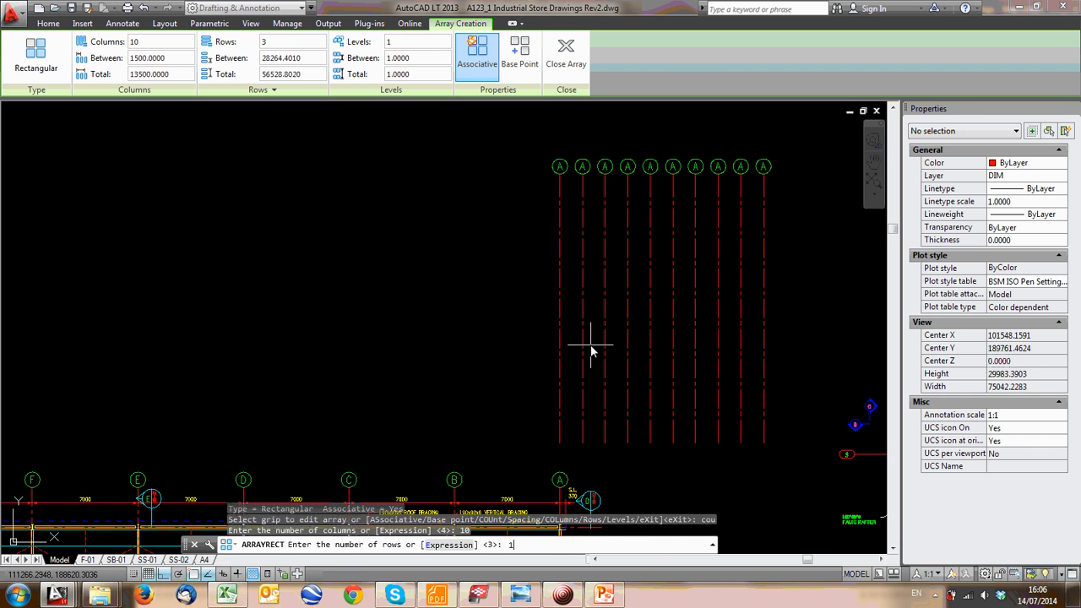
{"action": "type", "text": "1"}
{"action": "key", "text": "Return"}
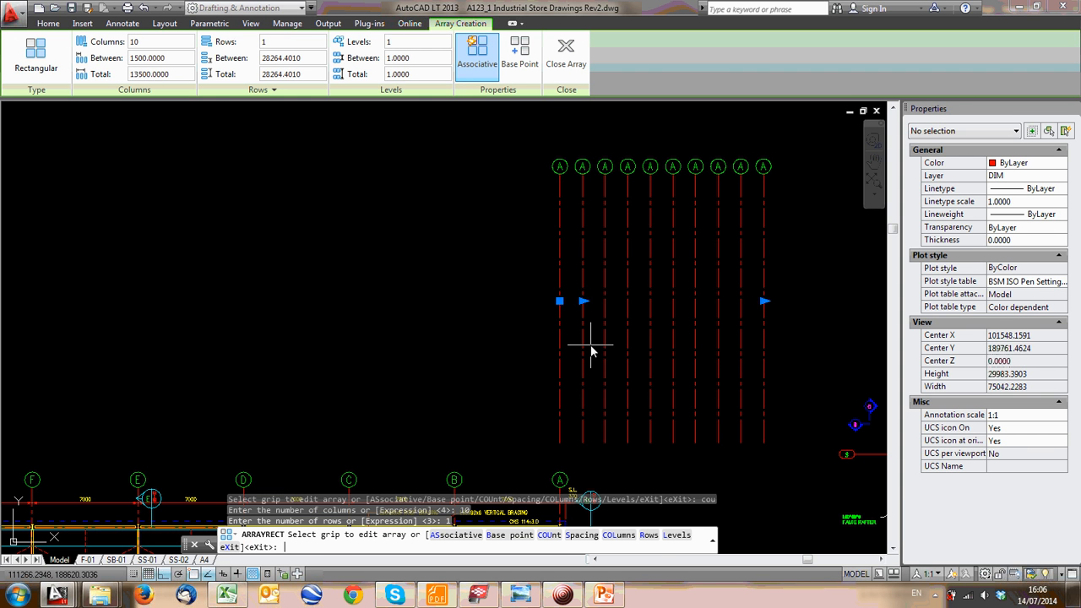
Space the array's columns at -7000 so they run towards gridline J, keep the default row spacing and finish
{"action": "type", "text": "s"}
{"action": "key", "text": "Return"}
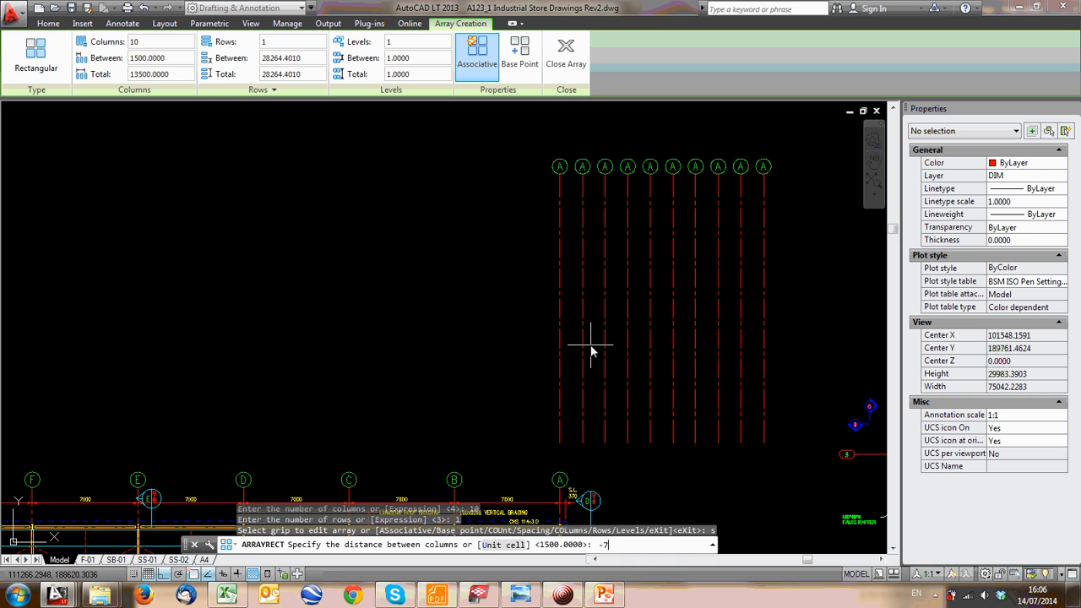
{"action": "type", "text": "-7000"}
{"action": "key", "text": "Return"}
{"action": "key", "text": "Return"}
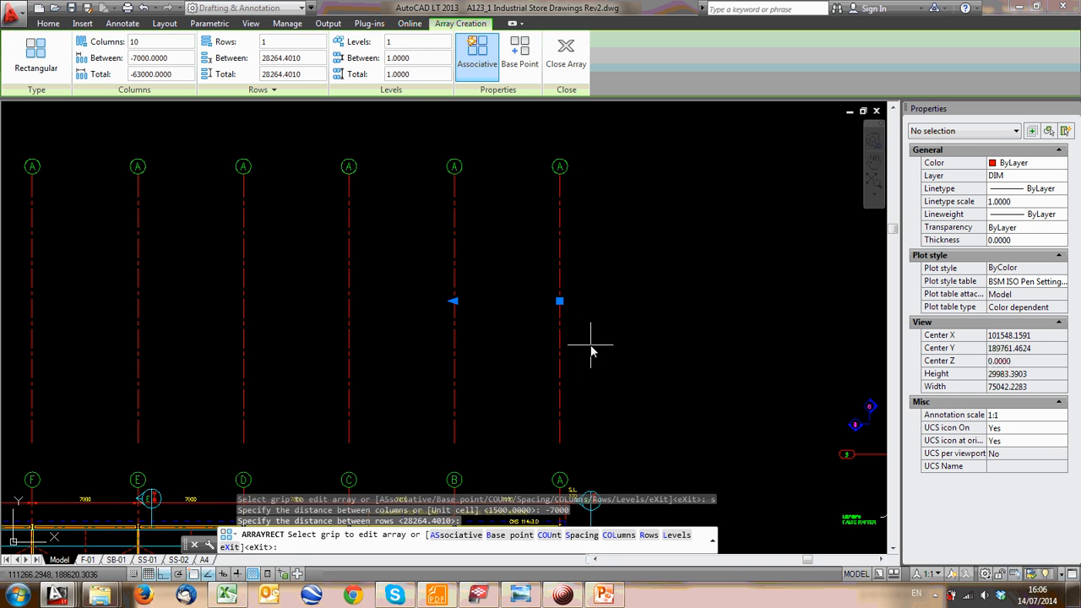
{"action": "scroll", "coordinate": [545, 337], "scroll_direction": "down", "scroll_amount": 4}
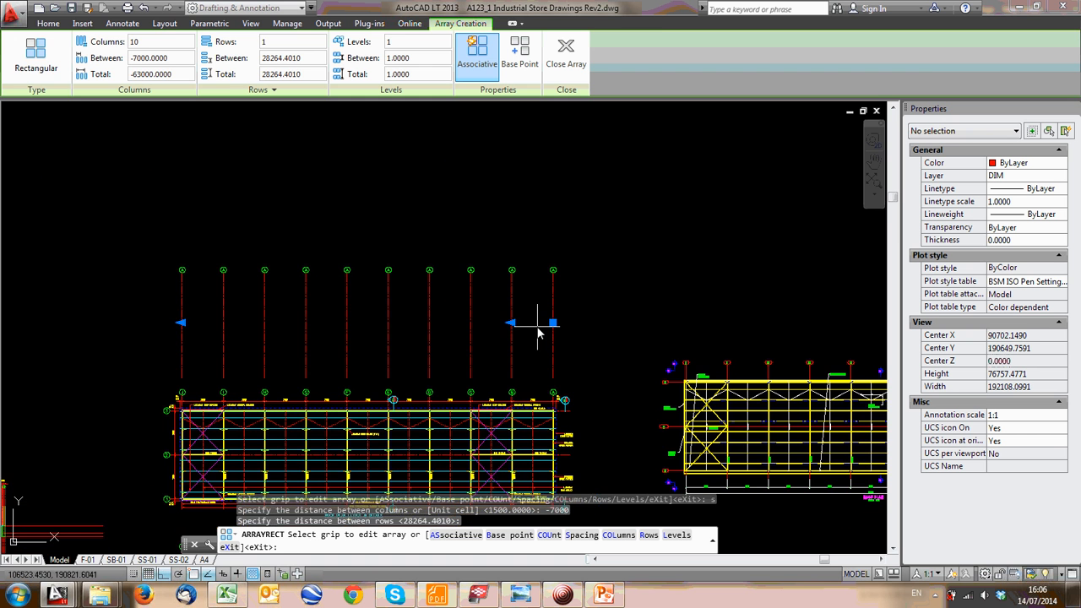
{"action": "key", "text": "Escape"}
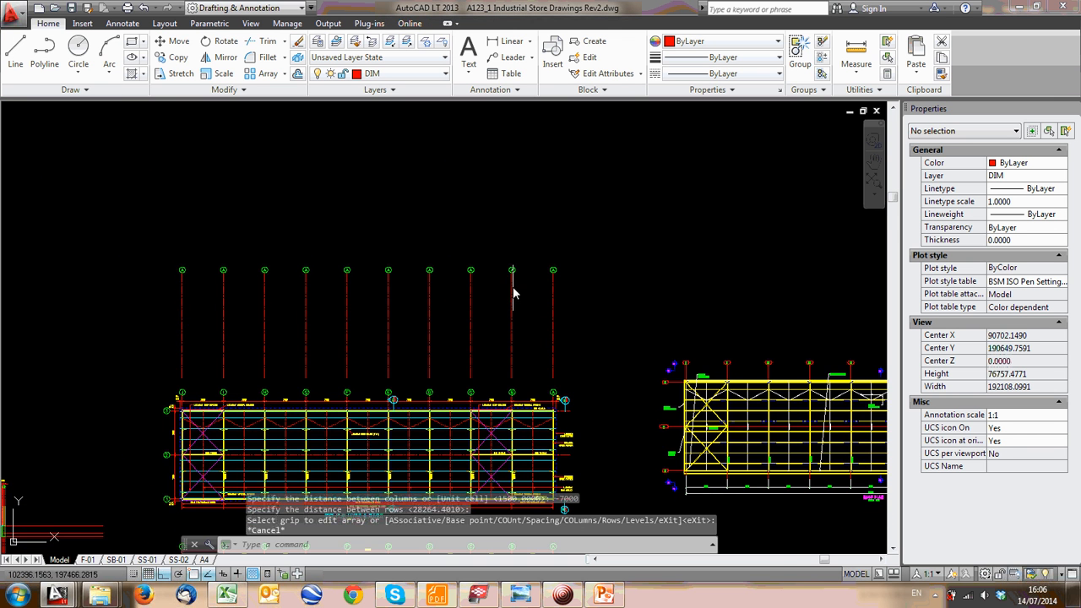
Select the new gridline array and compare its ten bubbles and spacing with gridlines A to J of the roof plan
{"action": "scroll", "coordinate": [513, 276], "scroll_direction": "up", "scroll_amount": 4}
{"action": "scroll", "coordinate": [592, 304], "scroll_direction": "down", "scroll_amount": 4}
{"action": "middle_click_drag", "start_coordinate": [620, 298], "coordinate": [826, 245]}
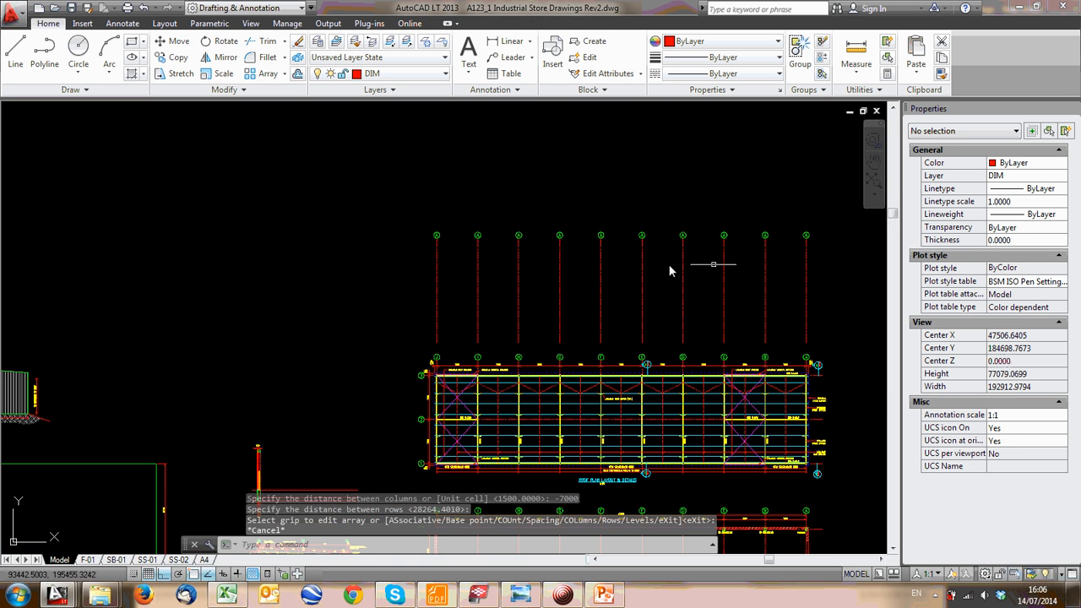
{"action": "middle_click_drag", "start_coordinate": [732, 260], "coordinate": [579, 260]}
{"action": "scroll", "coordinate": [579, 263], "scroll_direction": "up", "scroll_amount": 2}
{"action": "left_click", "coordinate": [579, 270]}
{"action": "left_click", "coordinate": [533, 260]}
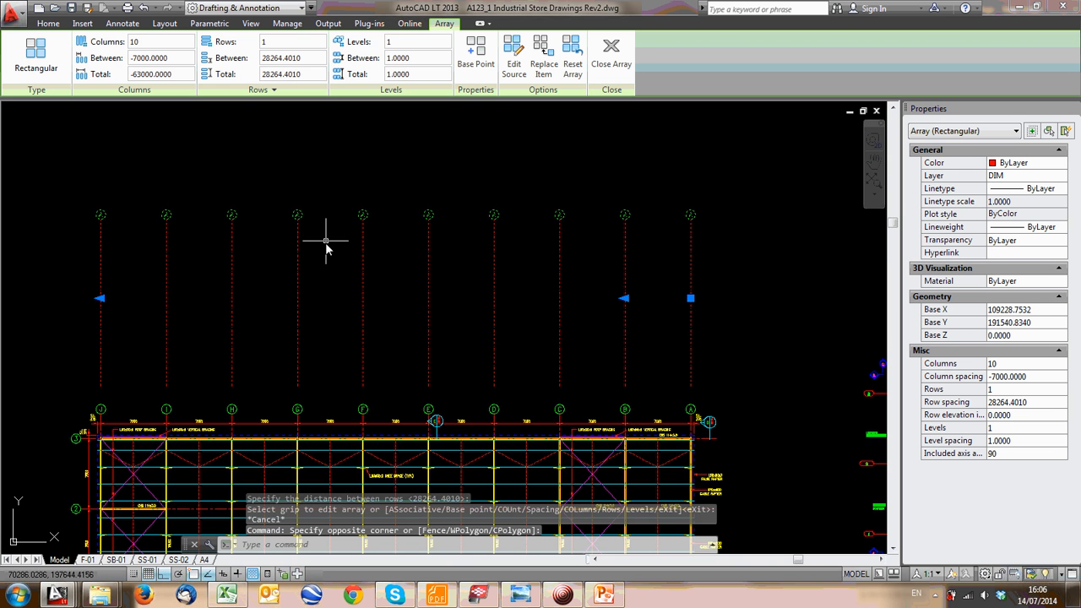
{"action": "scroll", "coordinate": [464, 299], "scroll_direction": "down", "scroll_amount": 2}
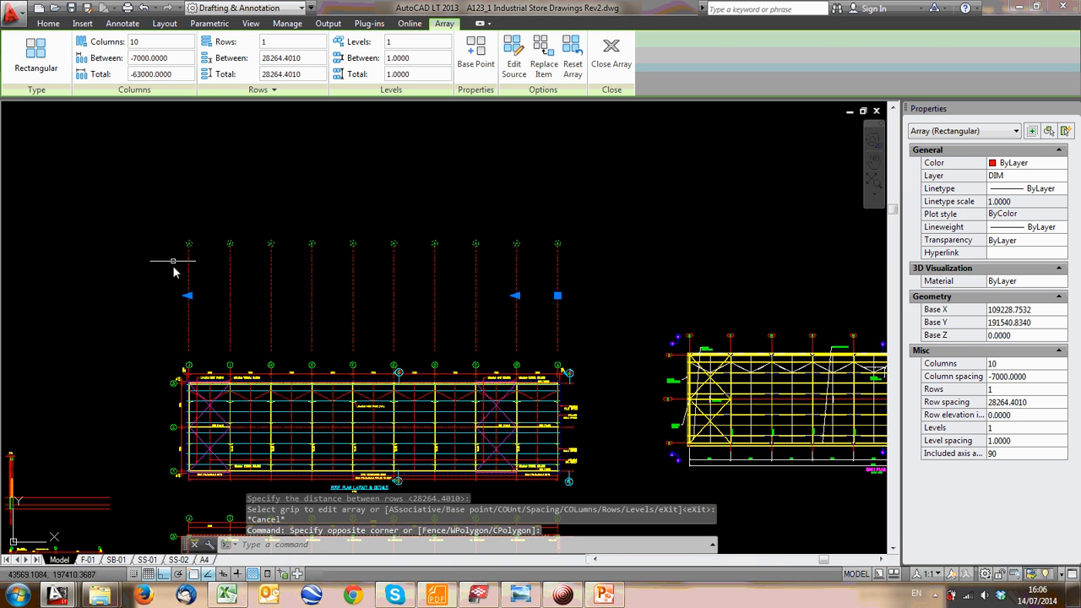
{"action": "scroll", "coordinate": [184, 253], "scroll_direction": "up", "scroll_amount": 2}
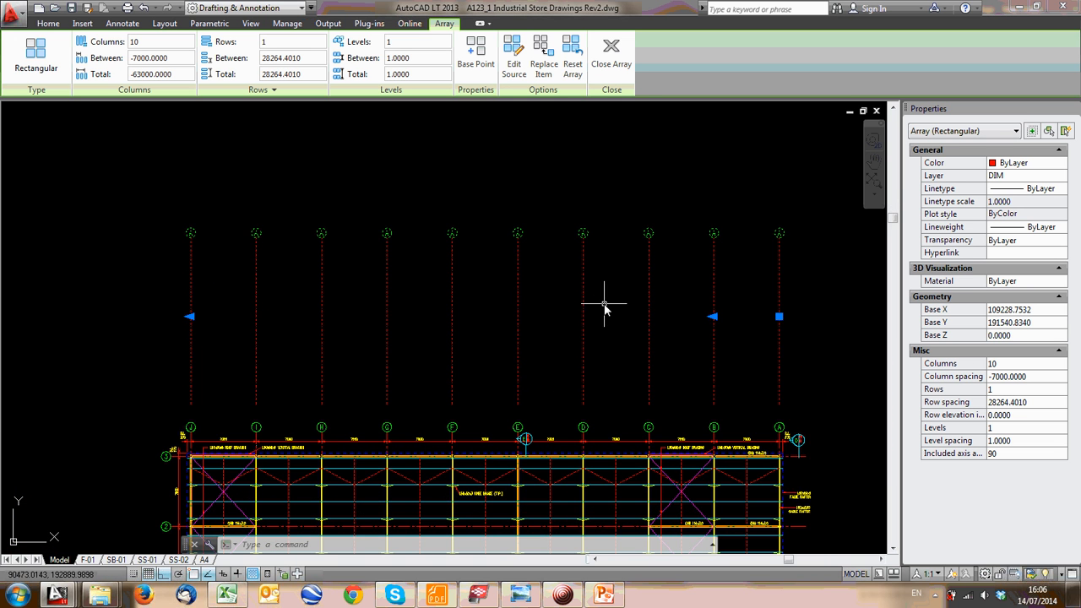
{"action": "scroll", "coordinate": [777, 270], "scroll_direction": "up", "scroll_amount": 4}
{"action": "scroll", "coordinate": [680, 285], "scroll_direction": "up", "scroll_amount": 2}
{"action": "scroll", "coordinate": [499, 302], "scroll_direction": "down", "scroll_amount": 4}
{"action": "middle_click_drag", "start_coordinate": [494, 295], "coordinate": [705, 304]}
{"action": "middle_click_drag", "start_coordinate": [509, 304], "coordinate": [670, 304]}
{"action": "middle_click_drag", "start_coordinate": [232, 303], "coordinate": [475, 293]}
{"action": "scroll", "coordinate": [514, 313], "scroll_direction": "down", "scroll_amount": 2}
{"action": "scroll", "coordinate": [453, 298], "scroll_direction": "up", "scroll_amount": 5}
Explode the rectangular gridline array and check that the gridline above B with its bubble and letter can be selected separately
{"action": "double_click", "coordinate": [452, 297]}
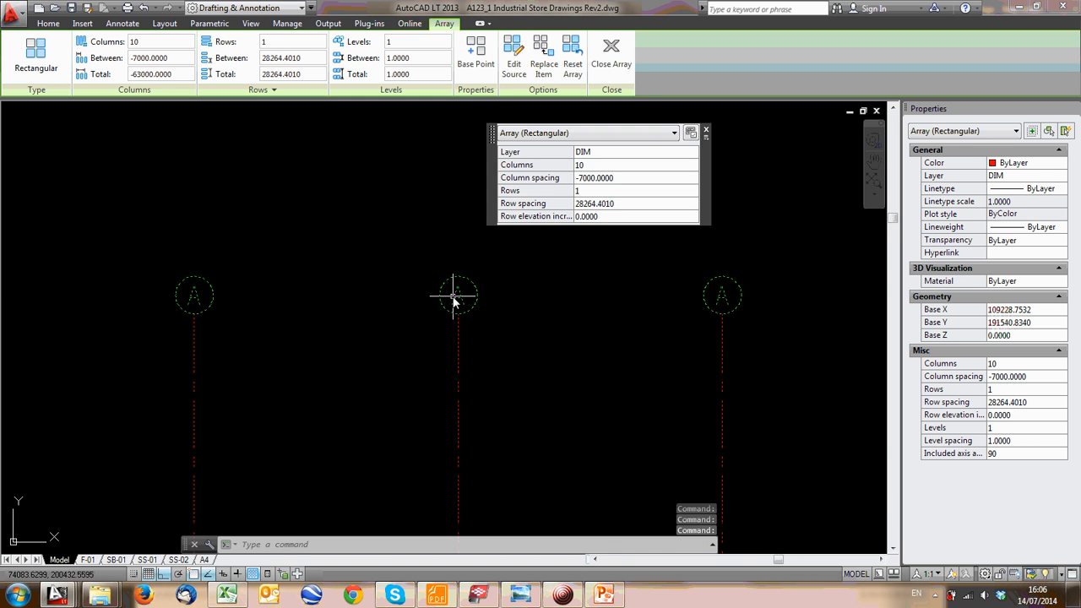
{"action": "left_click", "coordinate": [464, 291]}
{"action": "left_click", "coordinate": [464, 291]}
{"action": "scroll", "coordinate": [428, 252], "scroll_direction": "down", "scroll_amount": 4}
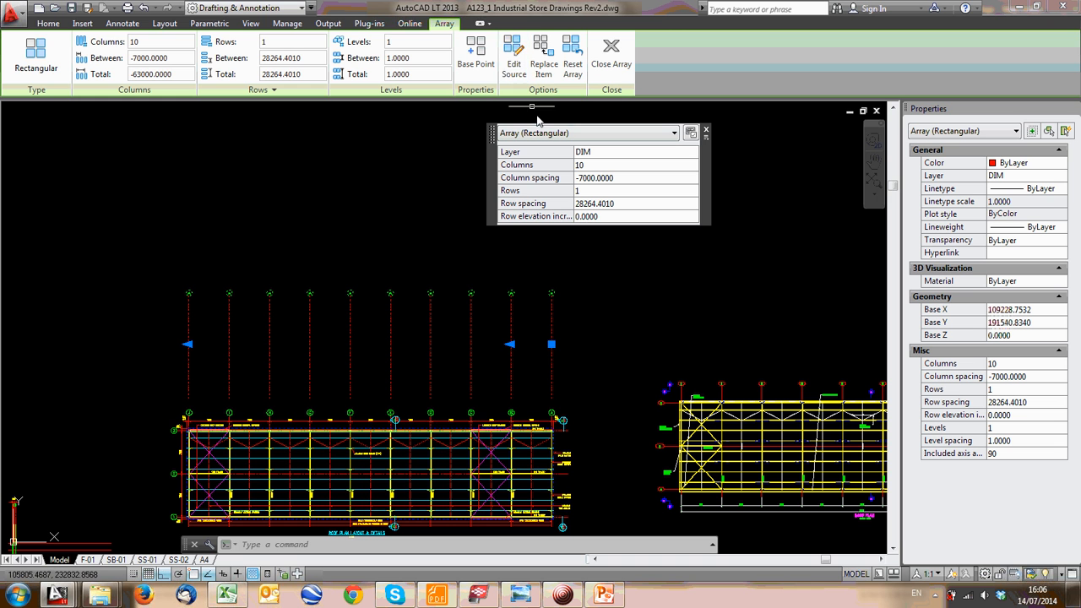
{"action": "left_click", "coordinate": [49, 23]}
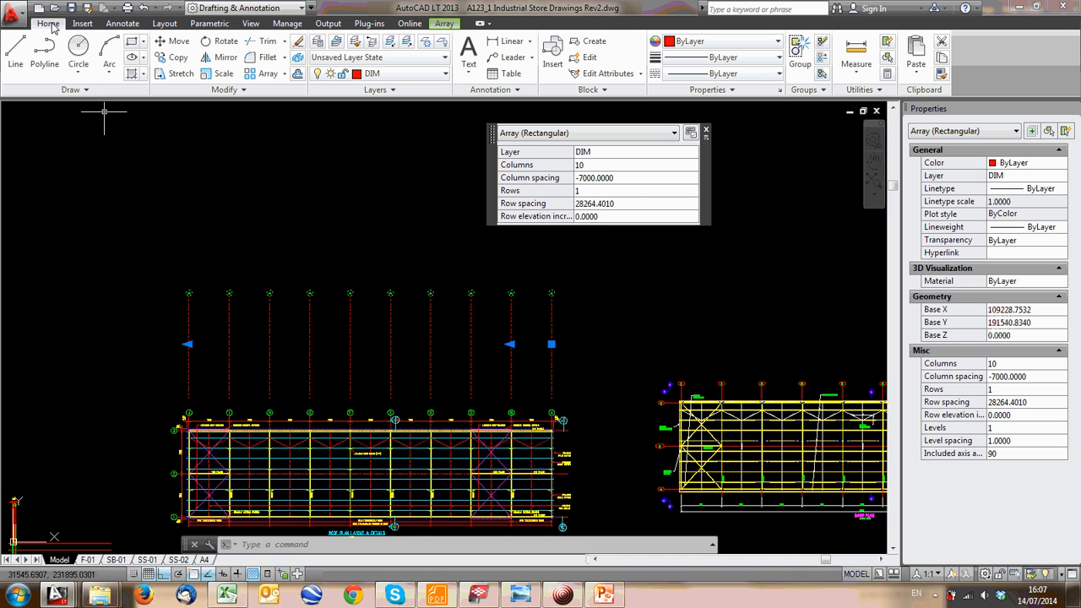
{"action": "left_click", "coordinate": [297, 61]}
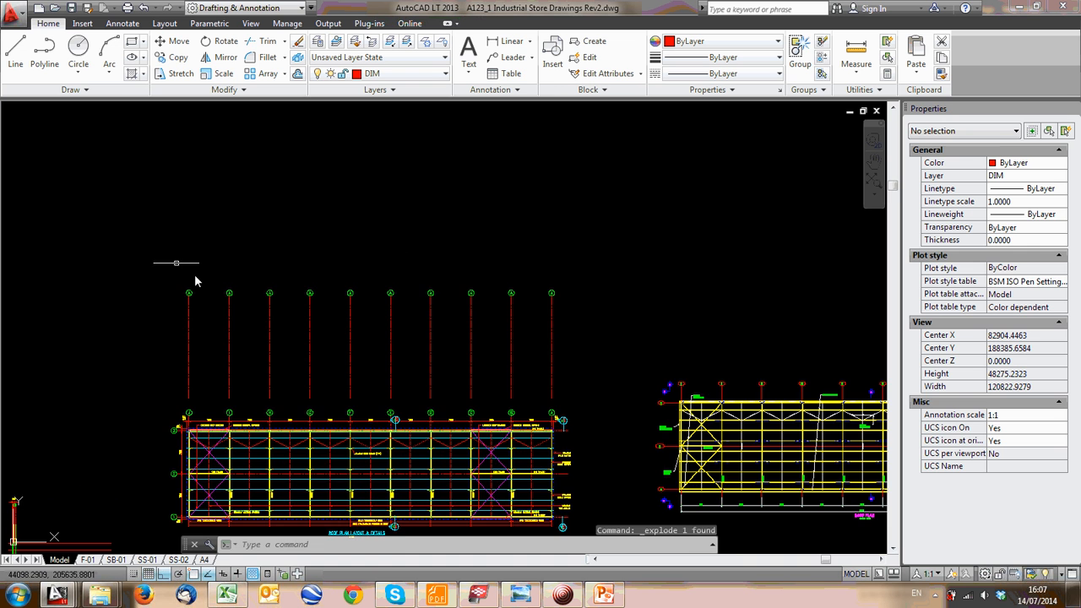
{"action": "scroll", "coordinate": [564, 279], "scroll_direction": "up", "scroll_amount": 2}
{"action": "left_click", "coordinate": [483, 362]}
{"action": "left_click", "coordinate": [460, 285]}
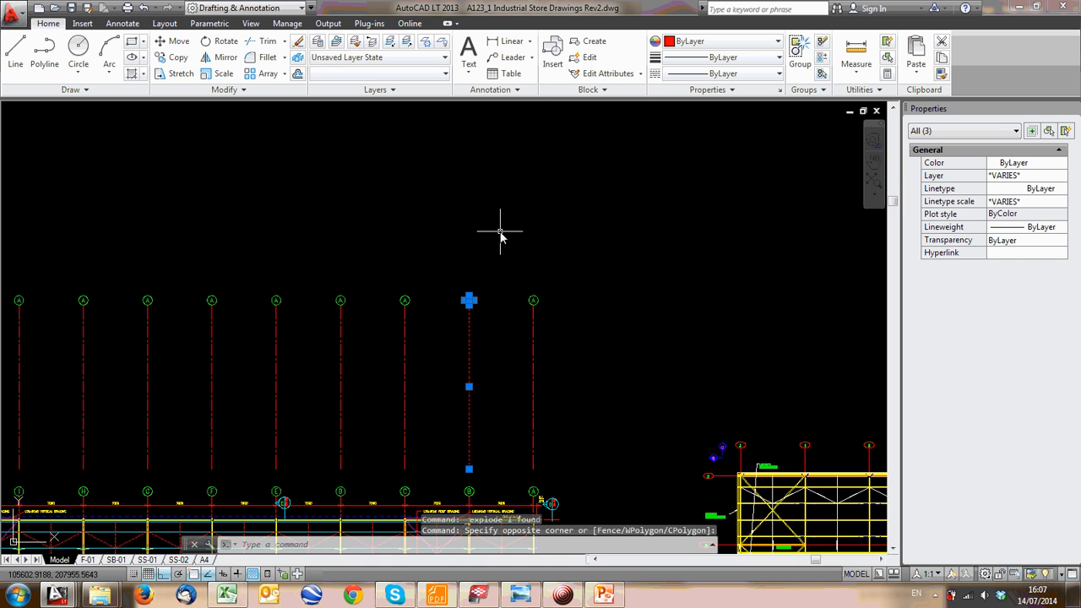
{"action": "key", "text": "Escape"}
Change the bubble letter of the new gridline above roof plan gridline B to B
{"action": "scroll", "coordinate": [490, 289], "scroll_direction": "up", "scroll_amount": 6}
{"action": "left_click", "coordinate": [397, 382]}
{"action": "double_click", "coordinate": [393, 375]}
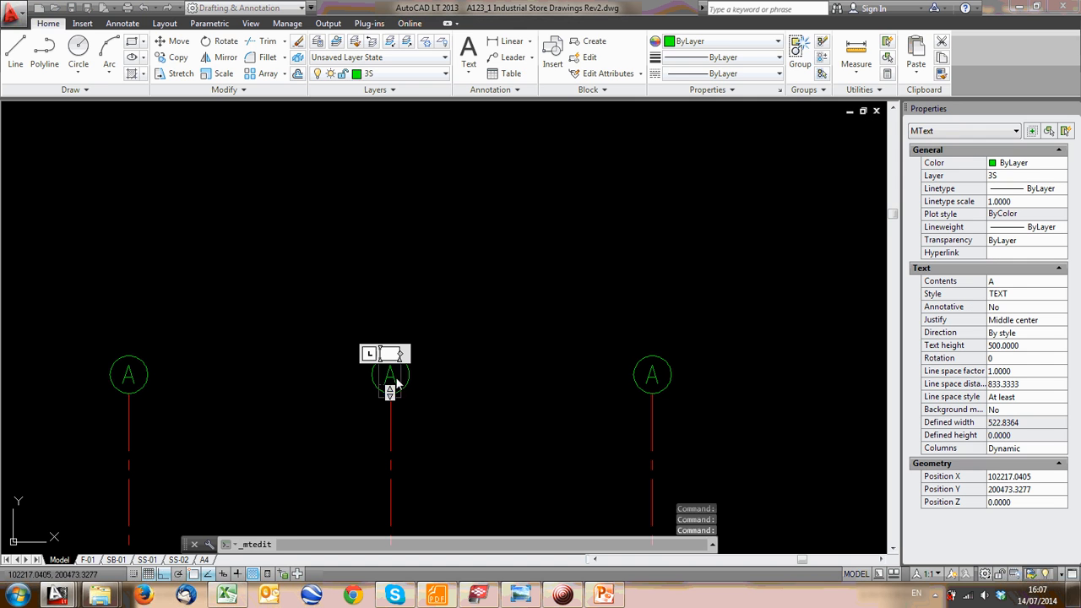
{"action": "type", "text": "b"}
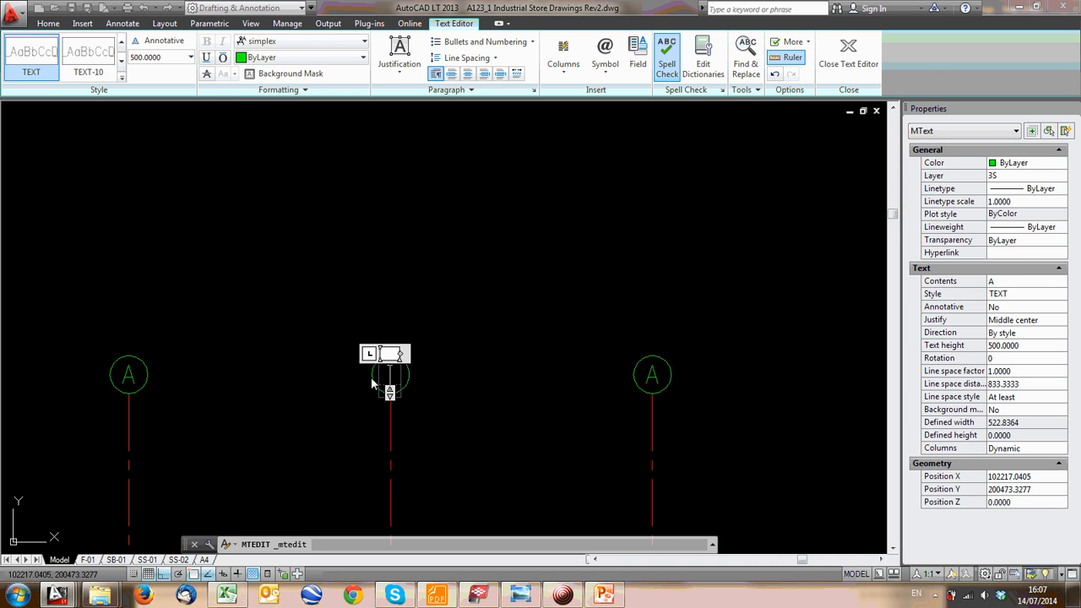
{"action": "left_click", "coordinate": [289, 374]}
{"action": "scroll", "coordinate": [707, 313], "scroll_direction": "down", "scroll_amount": 2}
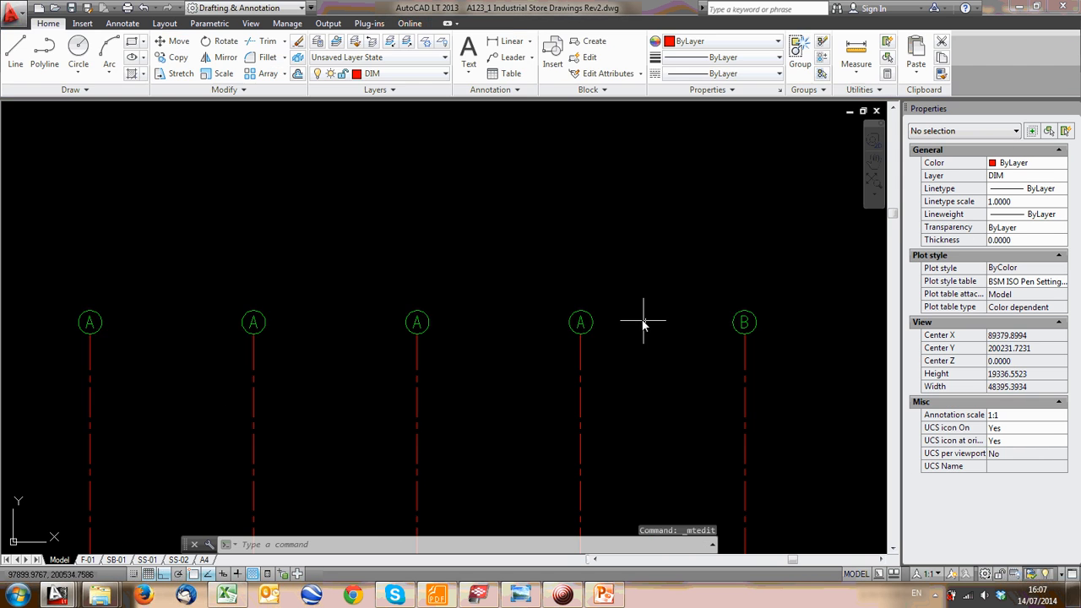
Change the letters in the next two bubbles after B, going away from A, to C and D
{"action": "left_click", "coordinate": [581, 325]}
{"action": "double_click", "coordinate": [581, 325]}
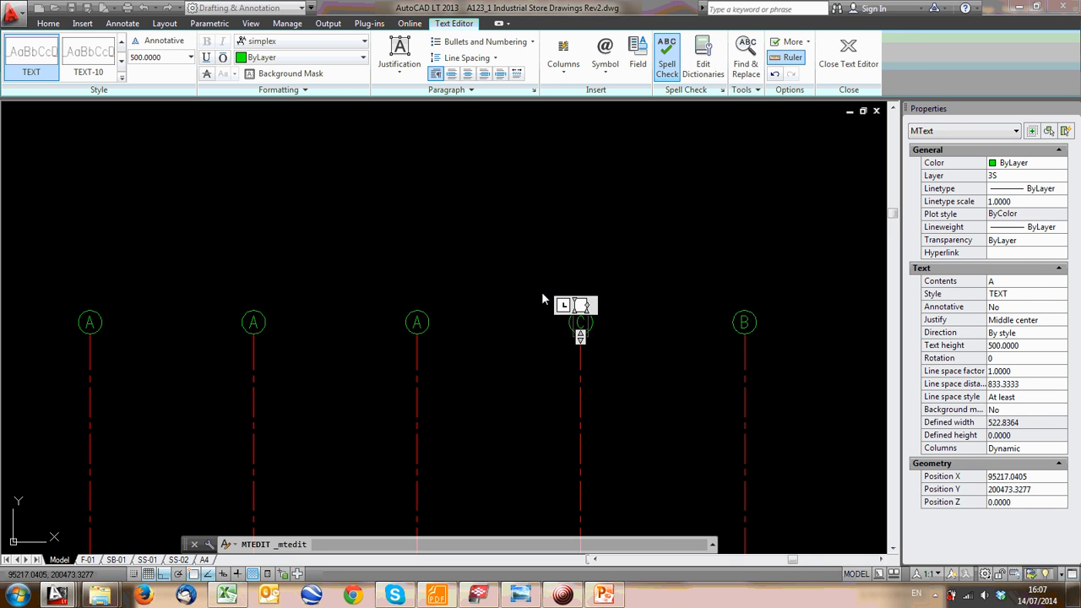
{"action": "left_click", "coordinate": [542, 291]}
{"action": "scroll", "coordinate": [580, 310], "scroll_direction": "down", "scroll_amount": 2}
{"action": "double_click", "coordinate": [533, 302]}
{"action": "left_click_drag", "start_coordinate": [537, 309], "coordinate": [513, 307]}
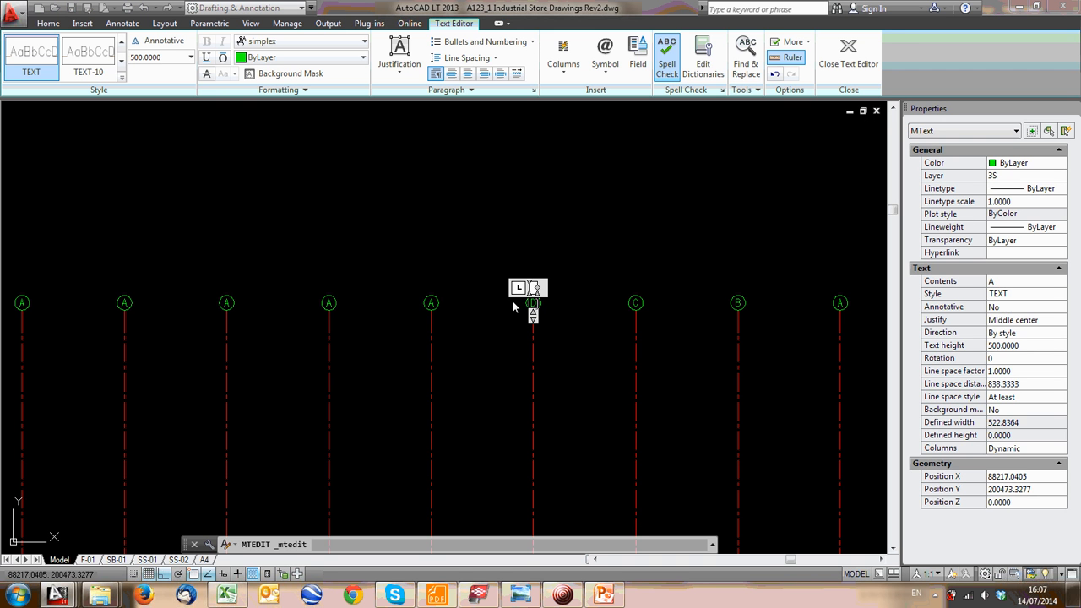
{"action": "type", "text": "D"}
{"action": "left_click", "coordinate": [617, 232]}
Change the letter in the bubble next to D, on the side away from C, to E
{"action": "scroll", "coordinate": [473, 299], "scroll_direction": "down", "scroll_amount": 2}
{"action": "scroll", "coordinate": [711, 270], "scroll_direction": "down", "scroll_amount": 2}
{"action": "scroll", "coordinate": [763, 255], "scroll_direction": "up", "scroll_amount": 5}
{"action": "scroll", "coordinate": [364, 293], "scroll_direction": "down", "scroll_amount": 1}
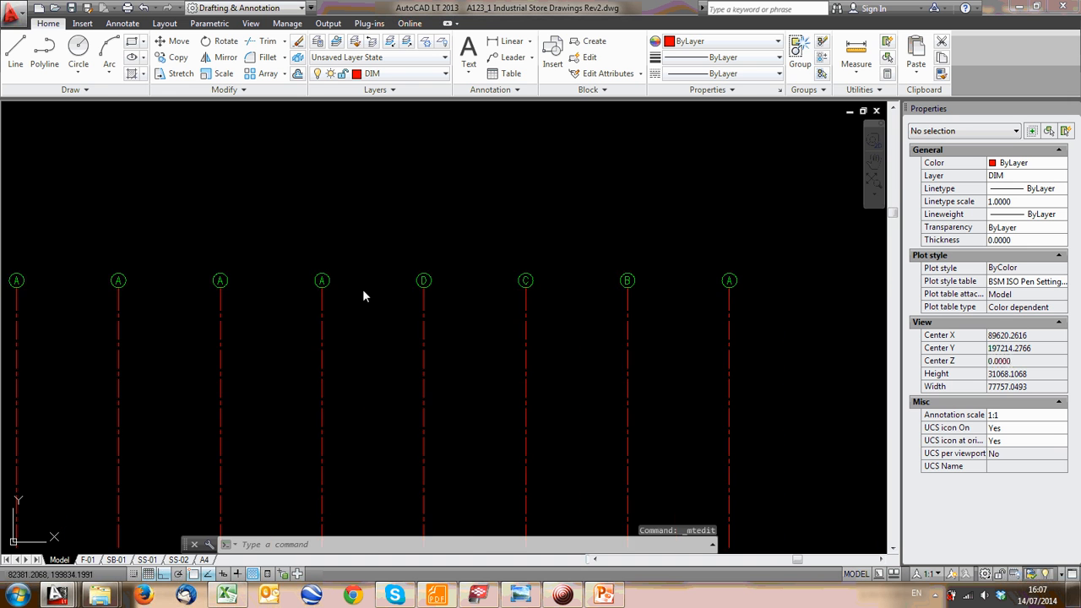
{"action": "scroll", "coordinate": [473, 290], "scroll_direction": "up", "scroll_amount": 2}
{"action": "left_click", "coordinate": [478, 290]}
{"action": "double_click", "coordinate": [478, 289]}
{"action": "type", "text": "E"}
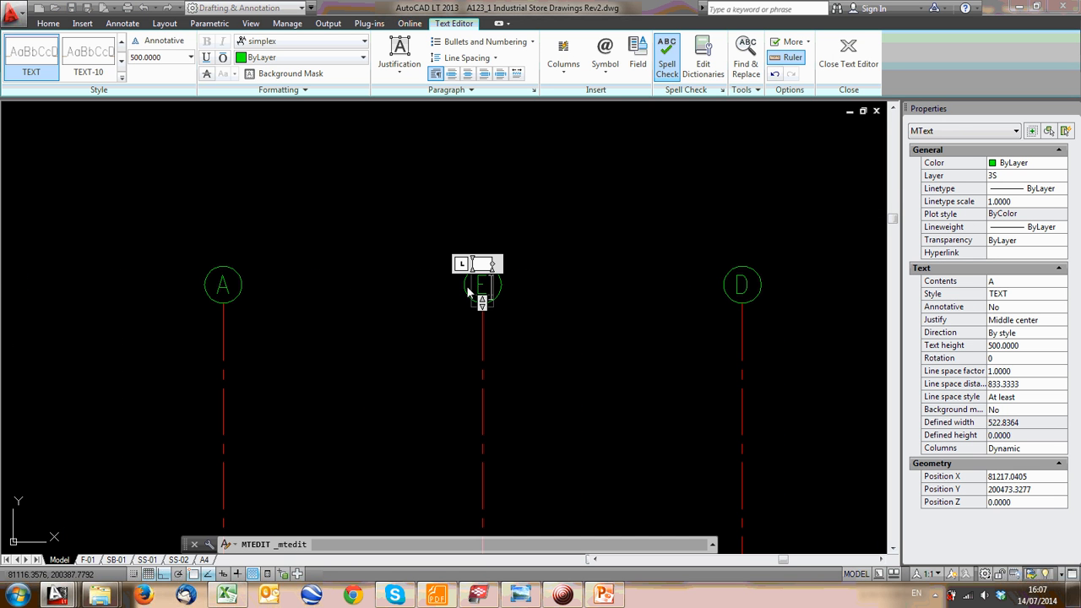
{"action": "left_click", "coordinate": [340, 316]}
Change the letter in the bubble following E to F
{"action": "scroll", "coordinate": [341, 317], "scroll_direction": "down", "scroll_amount": 2}
{"action": "middle_click_drag", "start_coordinate": [341, 317], "coordinate": [612, 345]}
{"action": "double_click", "coordinate": [539, 325]}
{"action": "type", "text": "F"}
{"action": "left_click", "coordinate": [507, 354]}
Change the letter in the bubble following F to G
{"action": "scroll", "coordinate": [482, 384], "scroll_direction": "down", "scroll_amount": 2}
{"action": "scroll", "coordinate": [429, 378], "scroll_direction": "down", "scroll_amount": 1}
{"action": "middle_click_drag", "start_coordinate": [429, 367], "coordinate": [353, 281]}
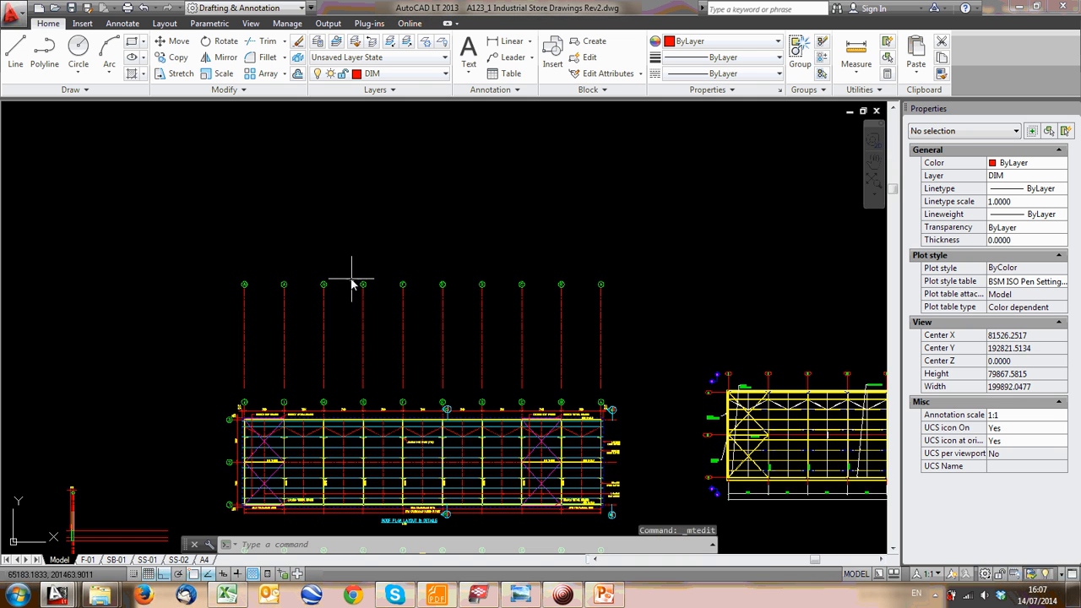
{"action": "scroll", "coordinate": [370, 295], "scroll_direction": "up", "scroll_amount": 3}
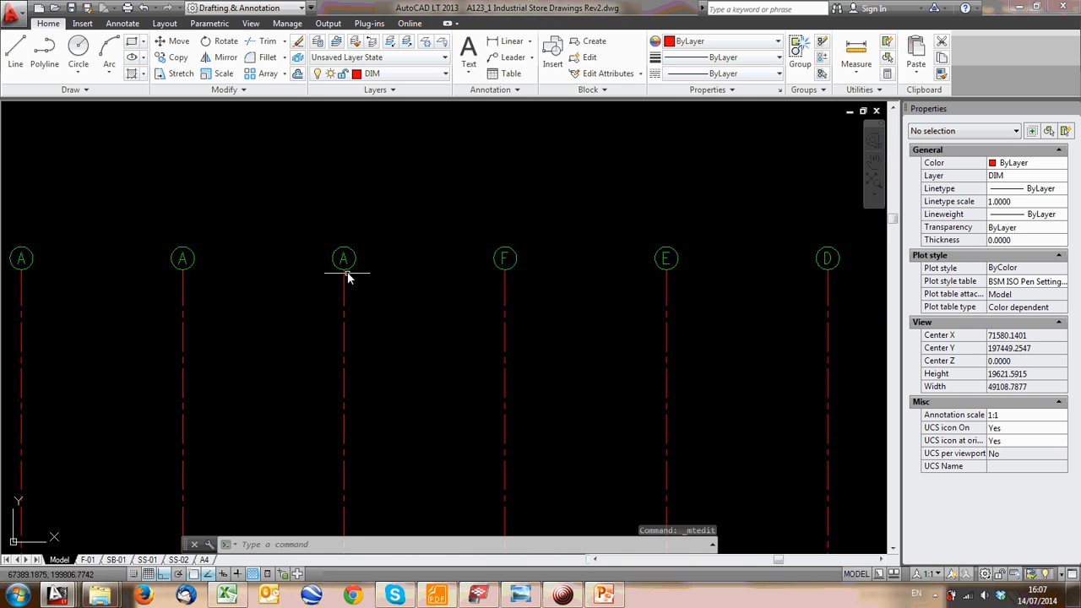
{"action": "middle_click_drag", "start_coordinate": [344, 248], "coordinate": [390, 290]}
{"action": "double_click", "coordinate": [553, 303]}
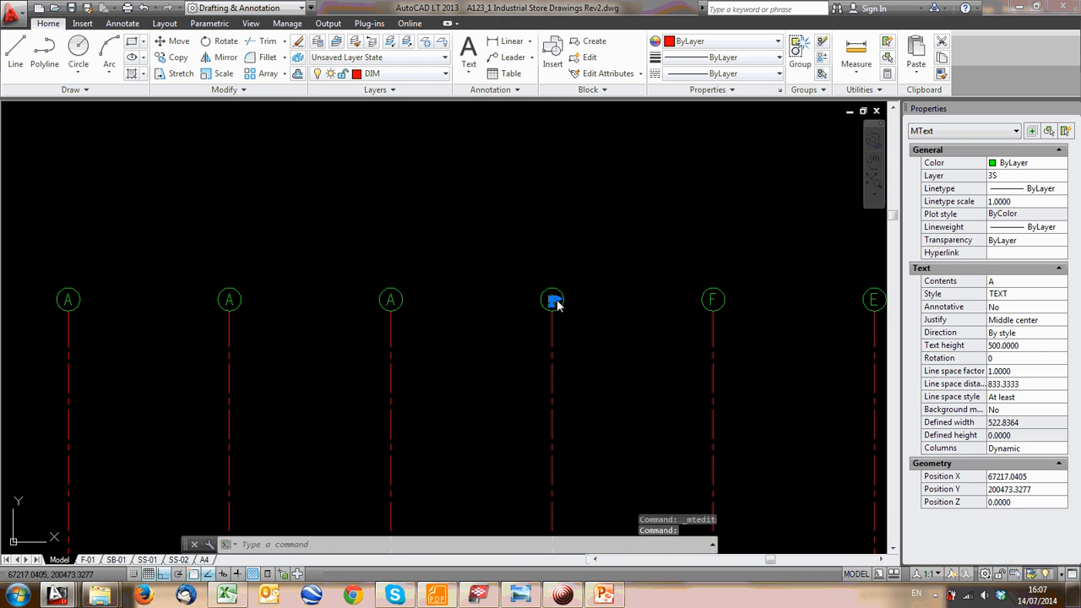
{"action": "left_click", "coordinate": [507, 289]}
{"action": "double_click", "coordinate": [549, 301]}
{"action": "left_click_drag", "start_coordinate": [549, 301], "coordinate": [559, 299]}
{"action": "type", "text": "G"}
{"action": "left_click", "coordinate": [597, 381]}
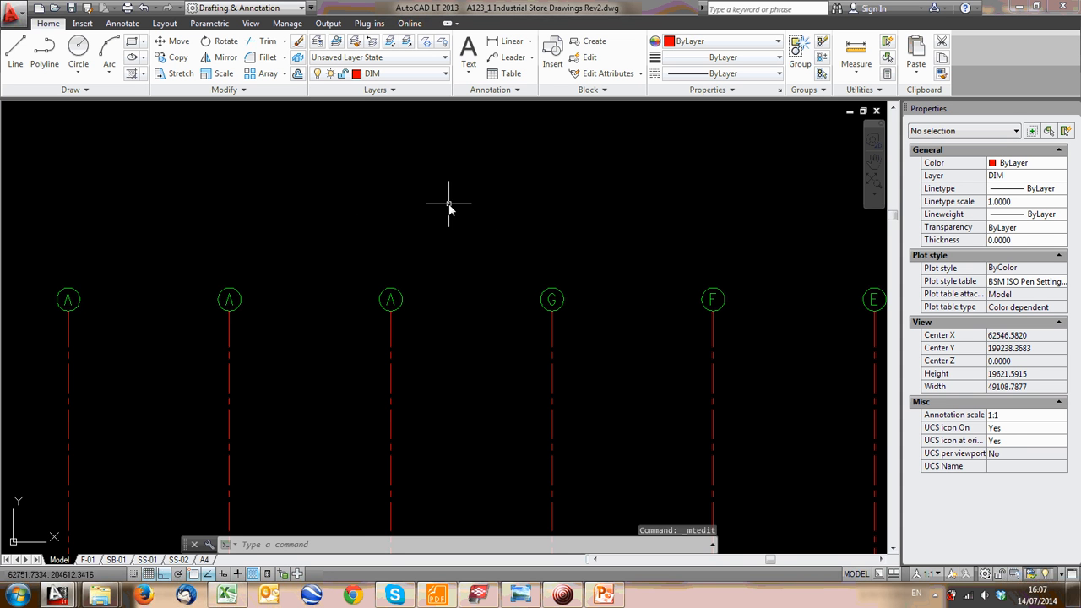
Change the bubble letter of the new gridline above roof plan gridline H to H
{"action": "middle_click_drag", "start_coordinate": [425, 296], "coordinate": [560, 217]}
{"action": "scroll", "coordinate": [400, 221], "scroll_direction": "down", "scroll_amount": 2}
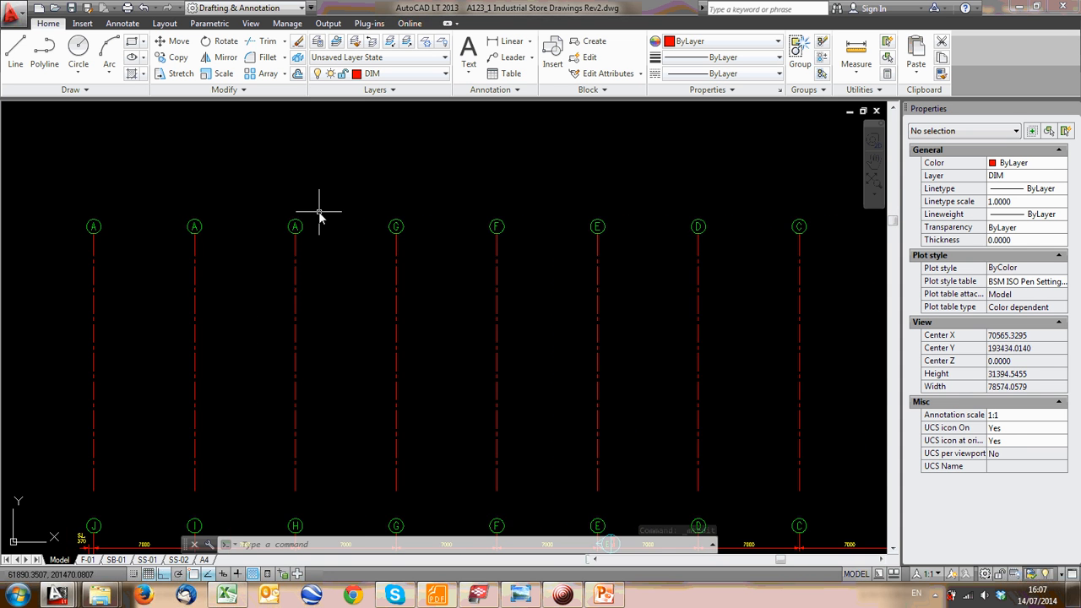
{"action": "scroll", "coordinate": [277, 234], "scroll_direction": "down", "scroll_amount": 3}
{"action": "scroll", "coordinate": [591, 224], "scroll_direction": "up", "scroll_amount": 3}
{"action": "scroll", "coordinate": [526, 229], "scroll_direction": "up", "scroll_amount": 4}
{"action": "double_click", "coordinate": [524, 243]}
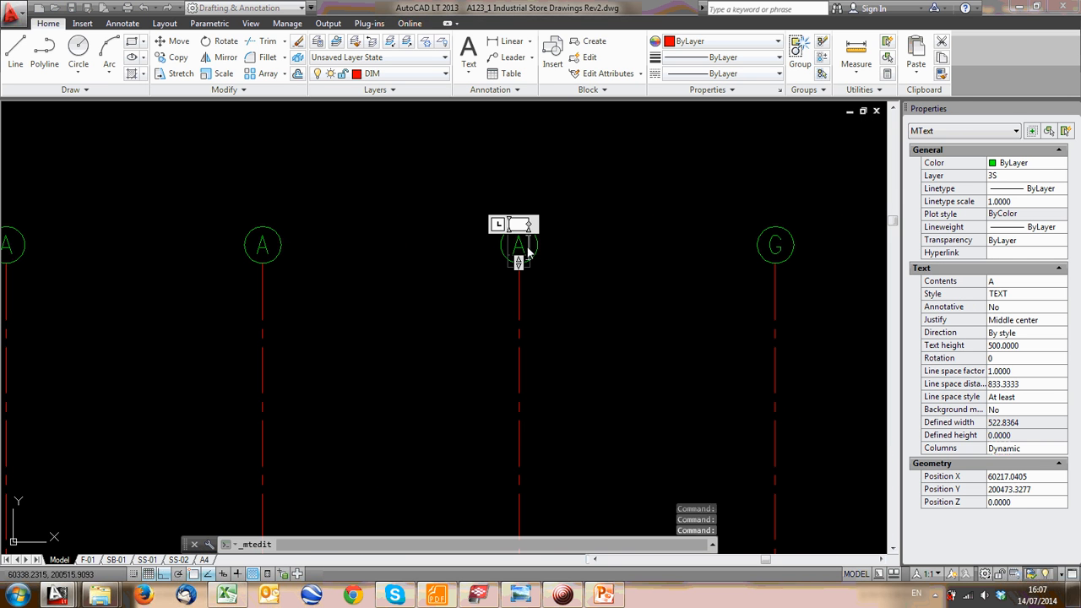
{"action": "type", "text": "H"}
{"action": "left_click", "coordinate": [475, 278]}
Change the letter in the bubble following H to J, skipping the letter I
{"action": "scroll", "coordinate": [475, 278], "scroll_direction": "down", "scroll_amount": 4}
{"action": "scroll", "coordinate": [479, 279], "scroll_direction": "up", "scroll_amount": 2}
{"action": "double_click", "coordinate": [431, 259]}
{"action": "scroll", "coordinate": [429, 245], "scroll_direction": "up", "scroll_amount": 4}
{"action": "key", "text": "ctrl+a"}
{"action": "type", "text": "J"}
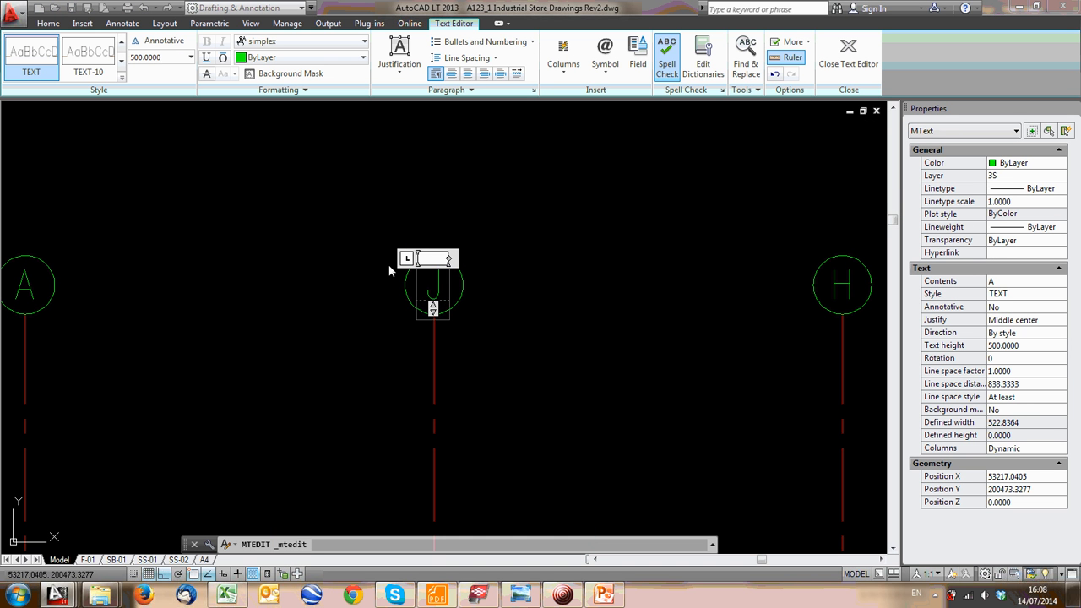
{"action": "left_click", "coordinate": [326, 284]}
{"action": "scroll", "coordinate": [421, 293], "scroll_direction": "down", "scroll_amount": 4}
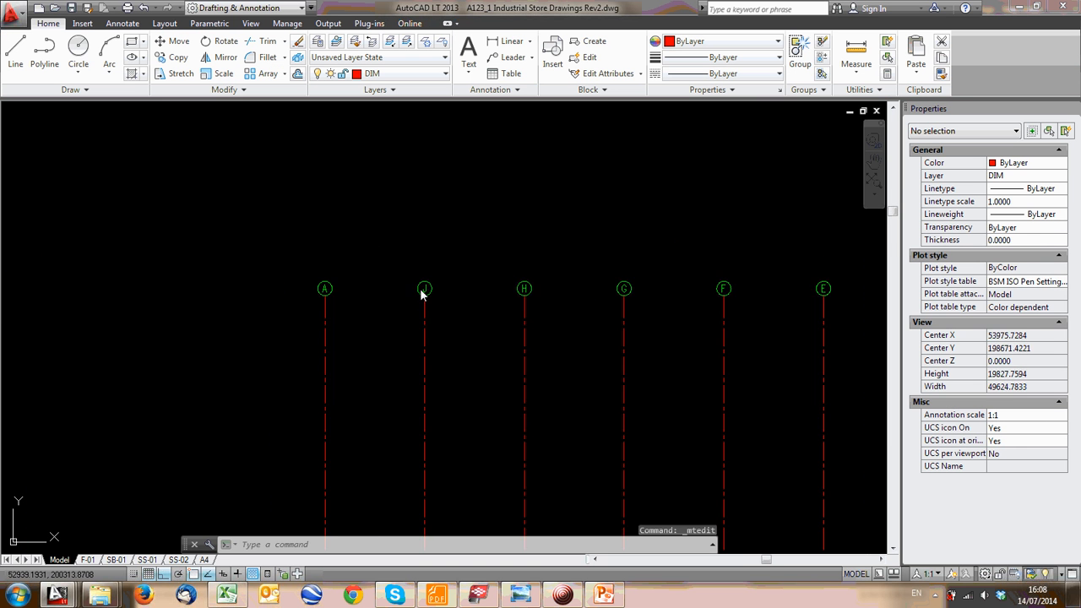
Compare with the roof plan's gridline letters and change the last bubble, following J, to K
{"action": "scroll", "coordinate": [464, 242], "scroll_direction": "down", "scroll_amount": 4}
{"action": "scroll", "coordinate": [468, 459], "scroll_direction": "up", "scroll_amount": 4}
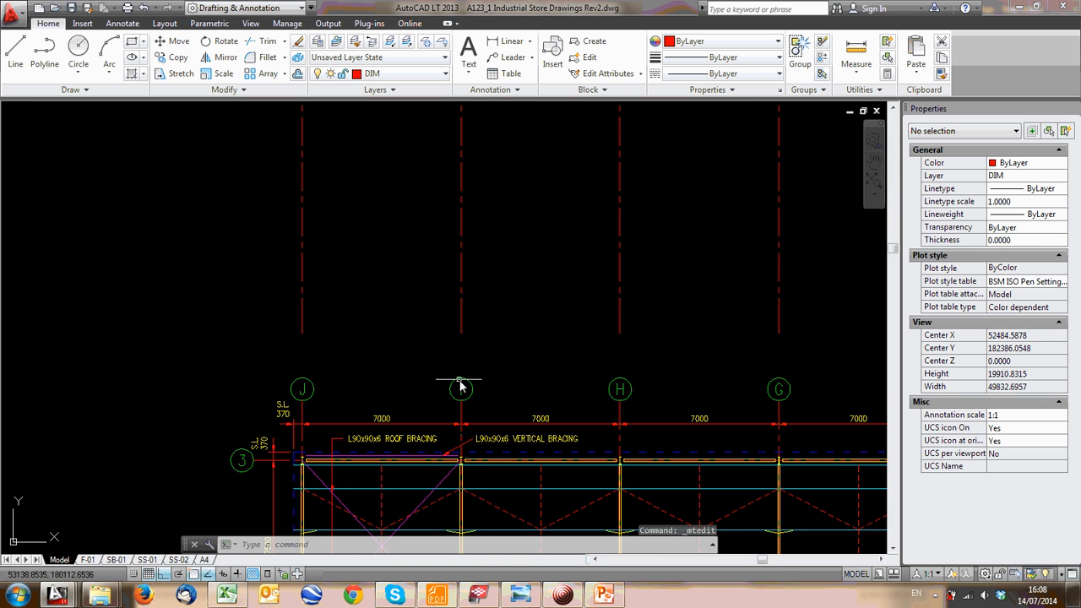
{"action": "scroll", "coordinate": [461, 386], "scroll_direction": "down", "scroll_amount": 7}
{"action": "scroll", "coordinate": [464, 321], "scroll_direction": "up", "scroll_amount": 7}
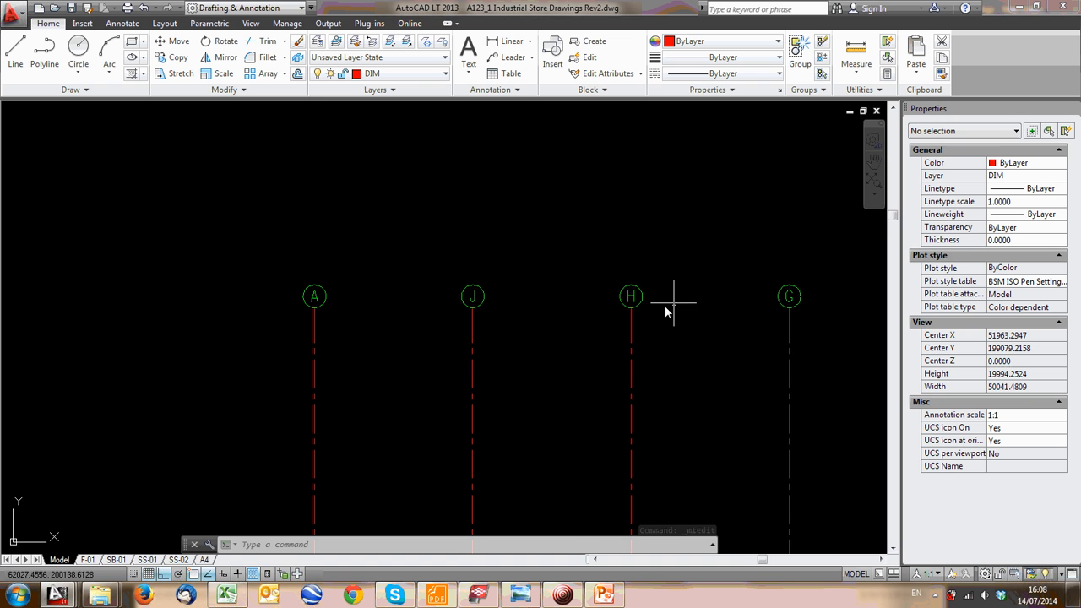
{"action": "scroll", "coordinate": [319, 300], "scroll_direction": "up", "scroll_amount": 2}
{"action": "scroll", "coordinate": [316, 301], "scroll_direction": "up", "scroll_amount": 1}
{"action": "left_click", "coordinate": [299, 290]}
{"action": "left_click", "coordinate": [310, 307]}
{"action": "double_click", "coordinate": [308, 306]}
{"action": "type", "text": "K"}
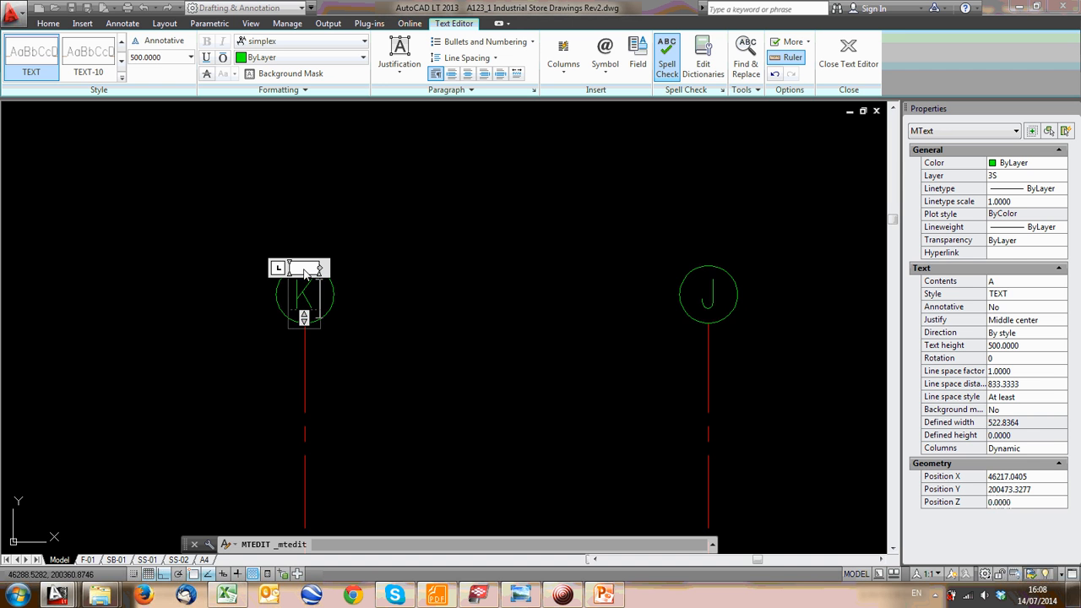
{"action": "left_click", "coordinate": [369, 236]}
Draw a horizontal line just below the new bubbles, crossing all ten gridlines from beyond K to beyond A
{"action": "scroll", "coordinate": [448, 266], "scroll_direction": "down", "scroll_amount": 8}
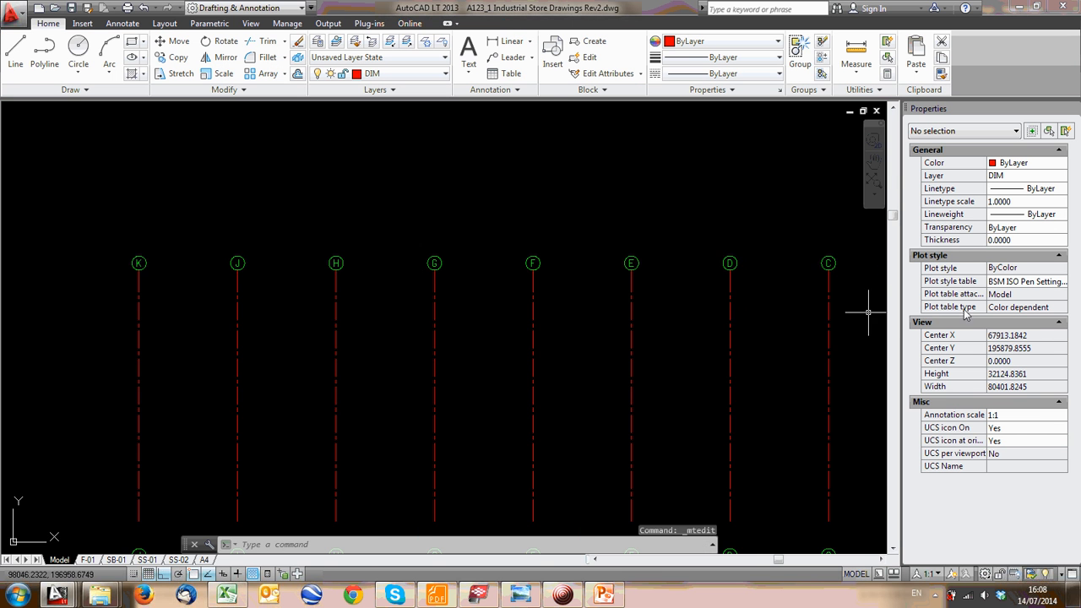
{"action": "middle_click_drag", "start_coordinate": [835, 318], "coordinate": [551, 321]}
{"action": "scroll", "coordinate": [167, 295], "scroll_direction": "up", "scroll_amount": 2}
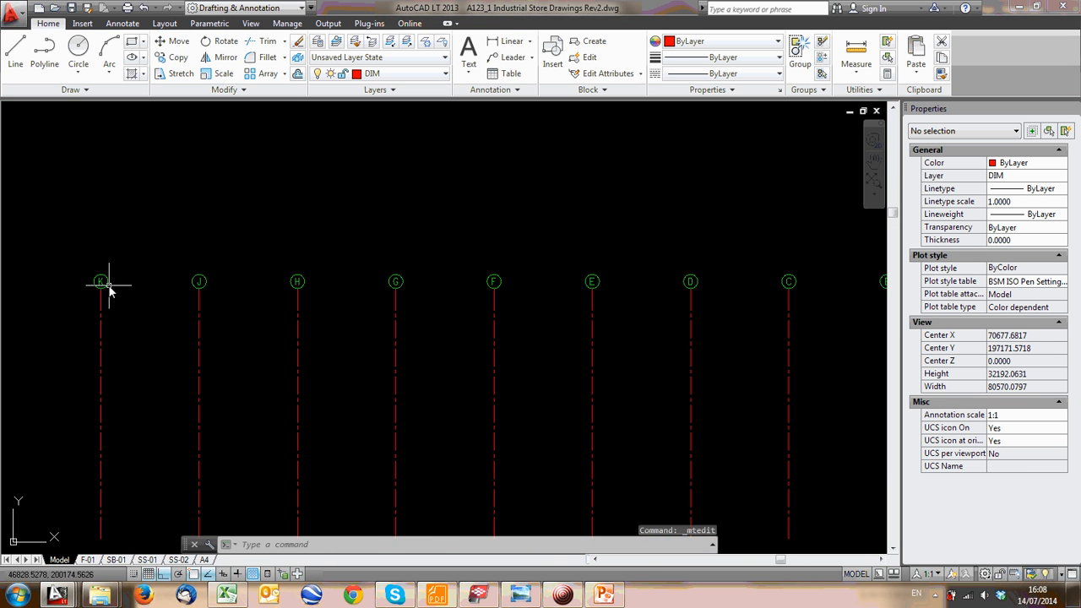
{"action": "scroll", "coordinate": [304, 279], "scroll_direction": "down", "scroll_amount": 4}
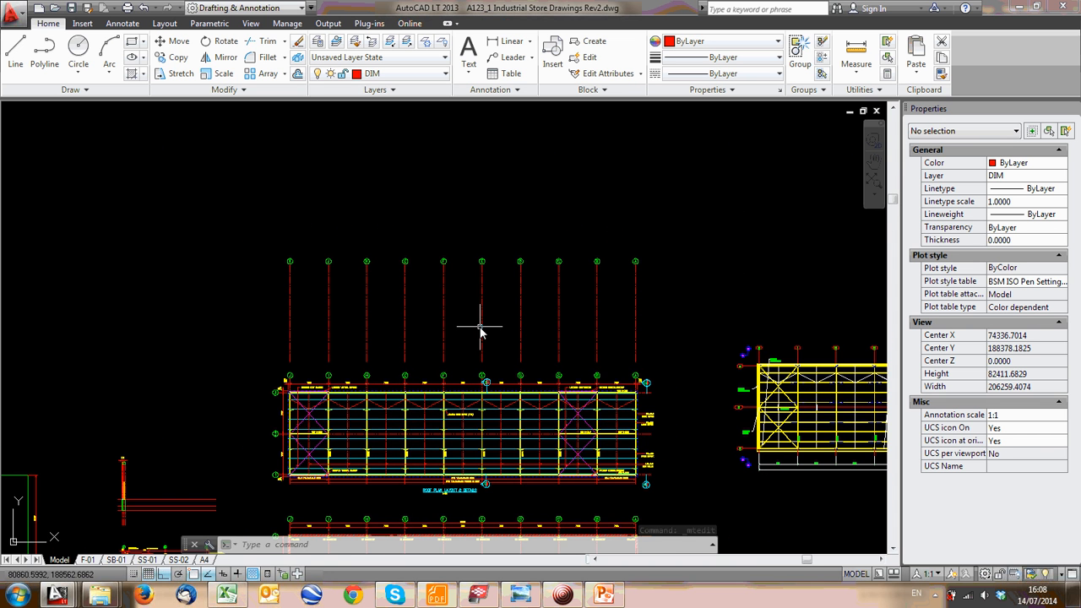
{"action": "type", "text": "L"}
{"action": "key", "text": "Return"}
{"action": "scroll", "coordinate": [297, 269], "scroll_direction": "up", "scroll_amount": 4}
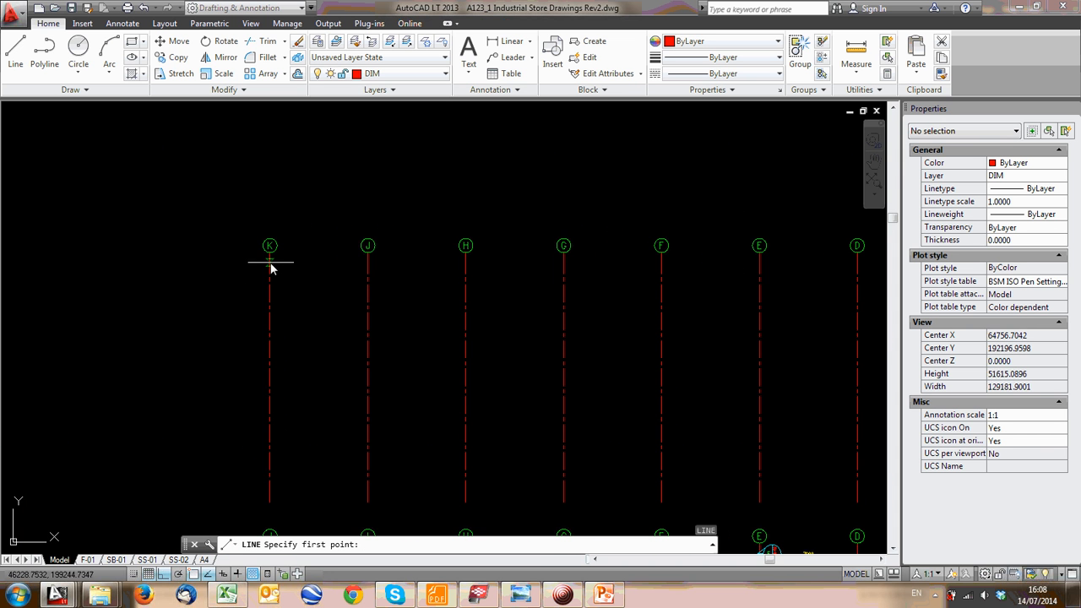
{"action": "left_click", "coordinate": [246, 261]}
{"action": "scroll", "coordinate": [475, 267], "scroll_direction": "down", "scroll_amount": 2}
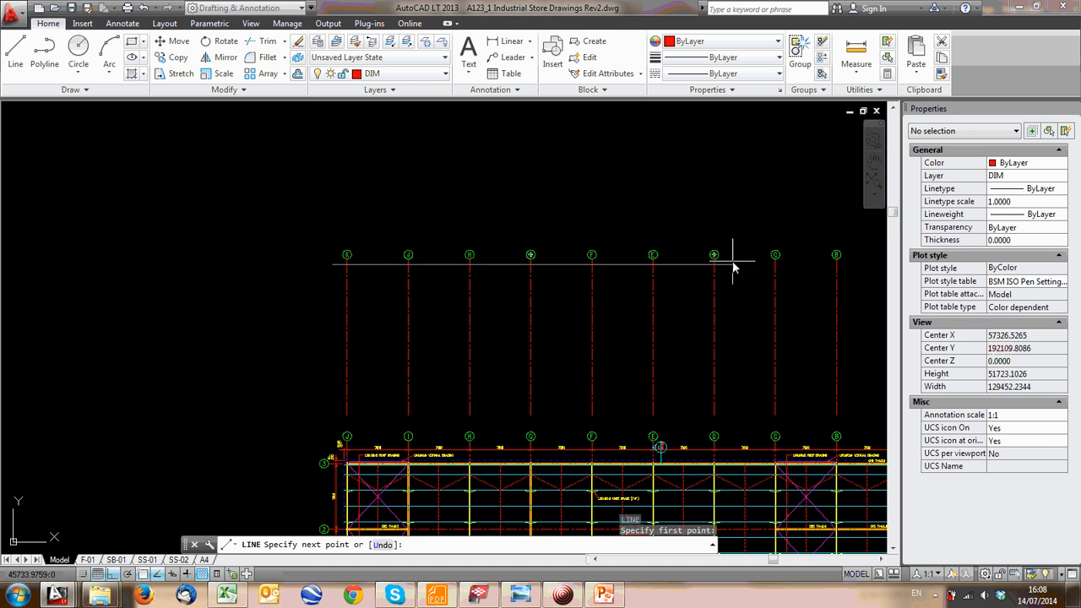
{"action": "middle_click_drag", "start_coordinate": [661, 271], "coordinate": [302, 279]}
{"action": "left_click", "coordinate": [557, 275]}
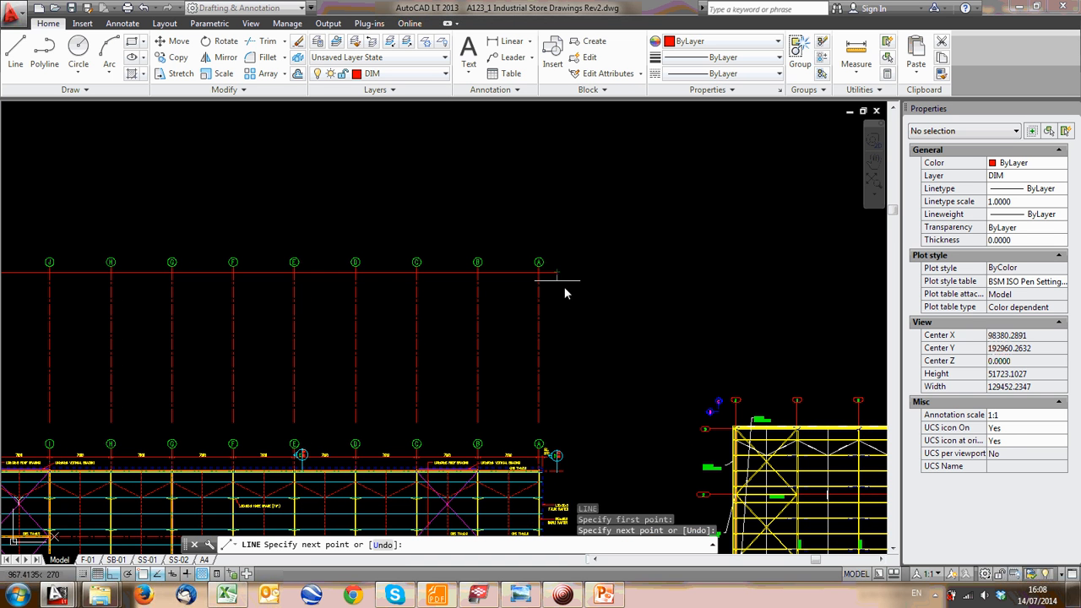
{"action": "key", "text": "Escape"}
Move the new horizontal line slightly further below the row of lettered bubbles
{"action": "left_click", "coordinate": [583, 305]}
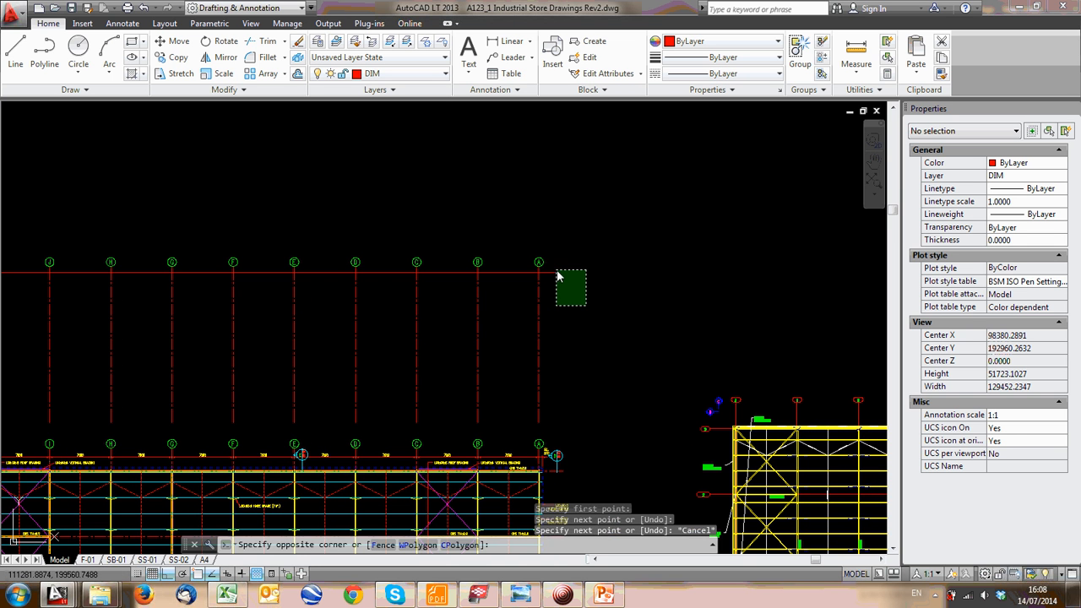
{"action": "left_click", "coordinate": [553, 266]}
{"action": "type", "text": "m"}
{"action": "key", "text": "Return"}
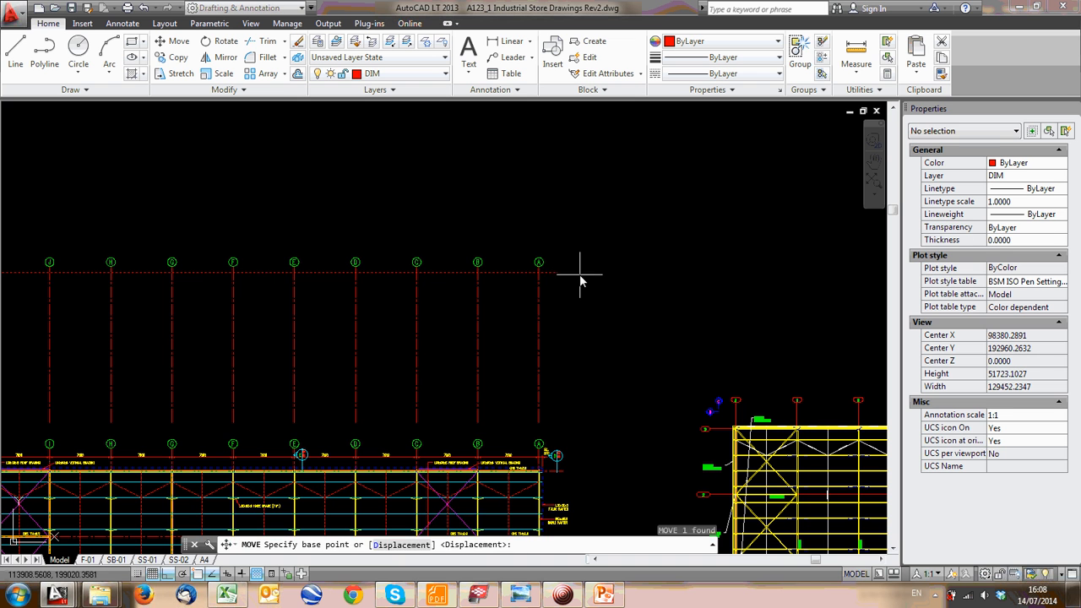
{"action": "left_click", "coordinate": [579, 278]}
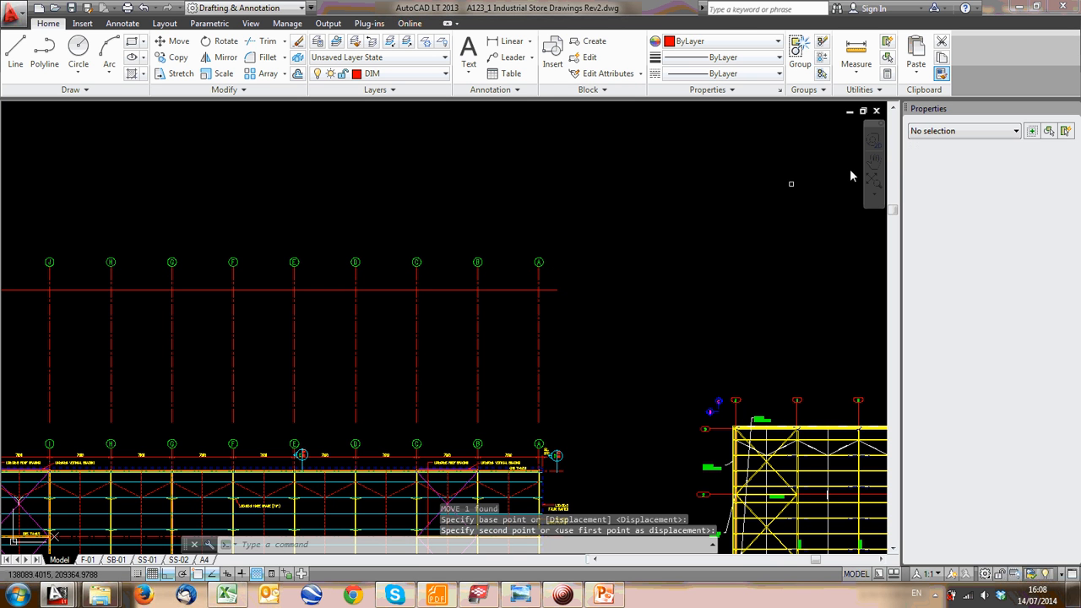
Match the horizontal line's properties to those of vertical gridline A
{"action": "left_click", "coordinate": [941, 76]}
{"action": "left_click", "coordinate": [538, 324]}
{"action": "left_click", "coordinate": [511, 292]}
{"action": "scroll", "coordinate": [657, 299], "scroll_direction": "down", "scroll_amount": 2}
{"action": "key", "text": "Escape"}
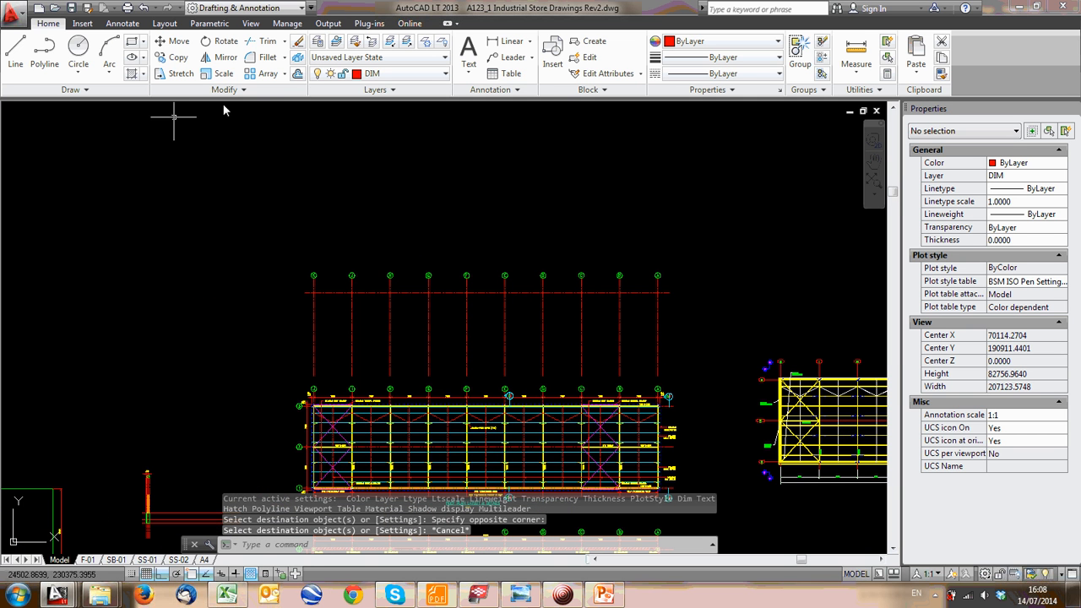
Offset the horizontal gridline downward by 7500 twice in succession, giving three parallel horizontal gridlines
{"action": "left_click", "coordinate": [299, 75]}
{"action": "middle_click_drag", "start_coordinate": [412, 412], "coordinate": [595, 249]}
{"action": "scroll", "coordinate": [269, 342], "scroll_direction": "up", "scroll_amount": 2}
{"action": "scroll", "coordinate": [186, 397], "scroll_direction": "up", "scroll_amount": 4}
{"action": "scroll", "coordinate": [495, 301], "scroll_direction": "down", "scroll_amount": 8}
{"action": "middle_click_drag", "start_coordinate": [546, 205], "coordinate": [491, 282]}
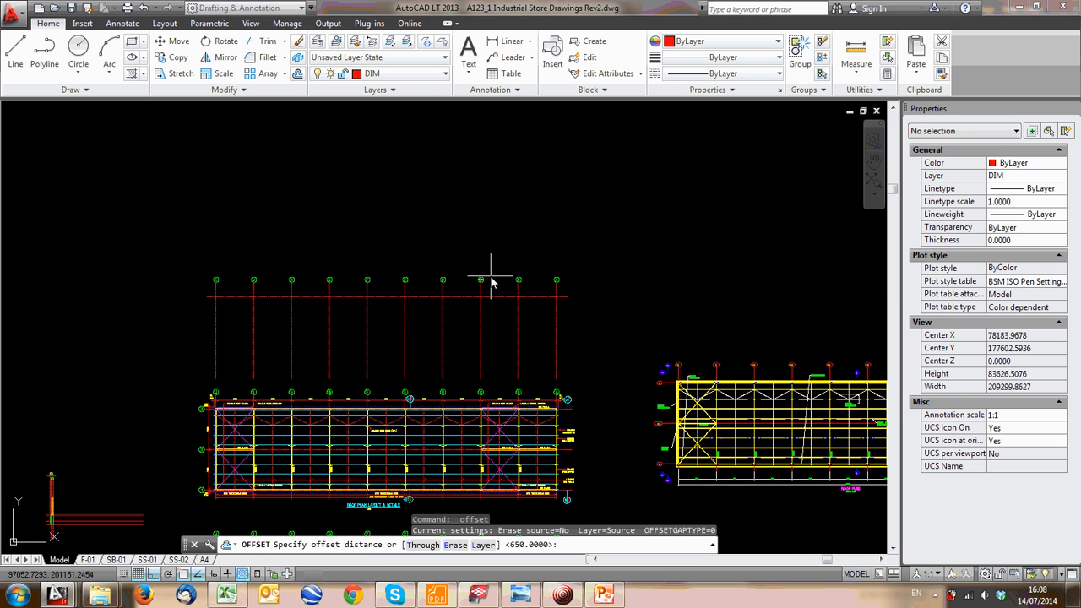
{"action": "key", "text": "Return"}
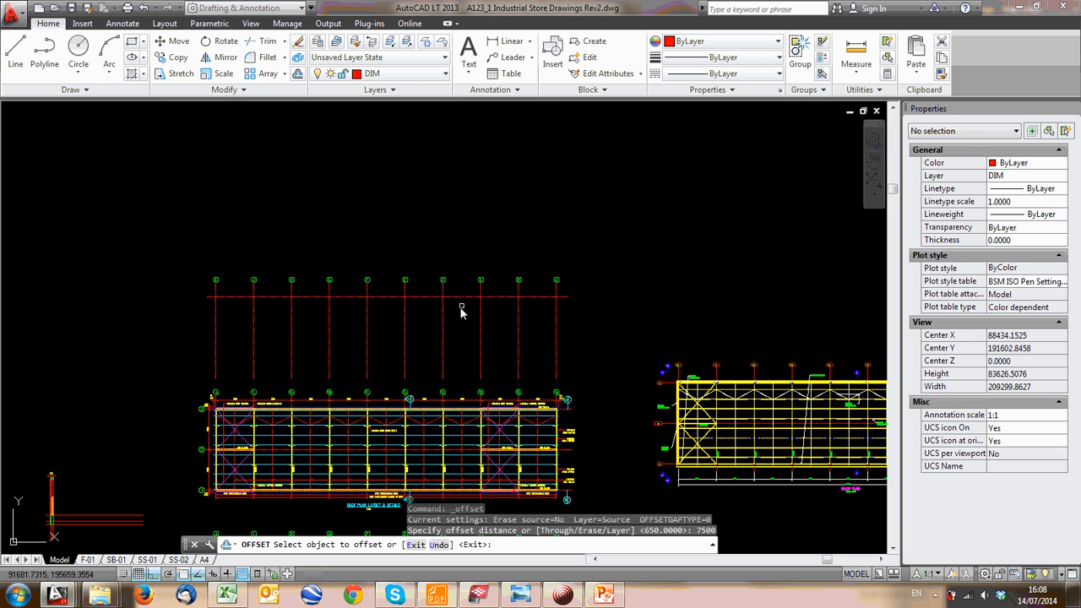
{"action": "left_click", "coordinate": [463, 298]}
{"action": "left_click", "coordinate": [463, 338]}
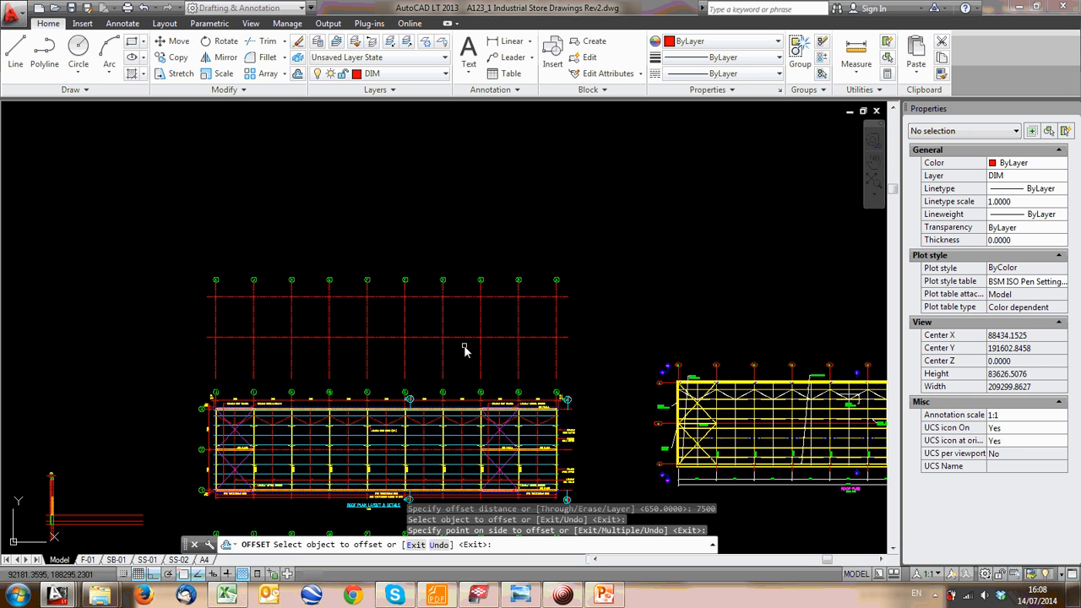
{"action": "left_click", "coordinate": [467, 340]}
{"action": "left_click", "coordinate": [465, 390]}
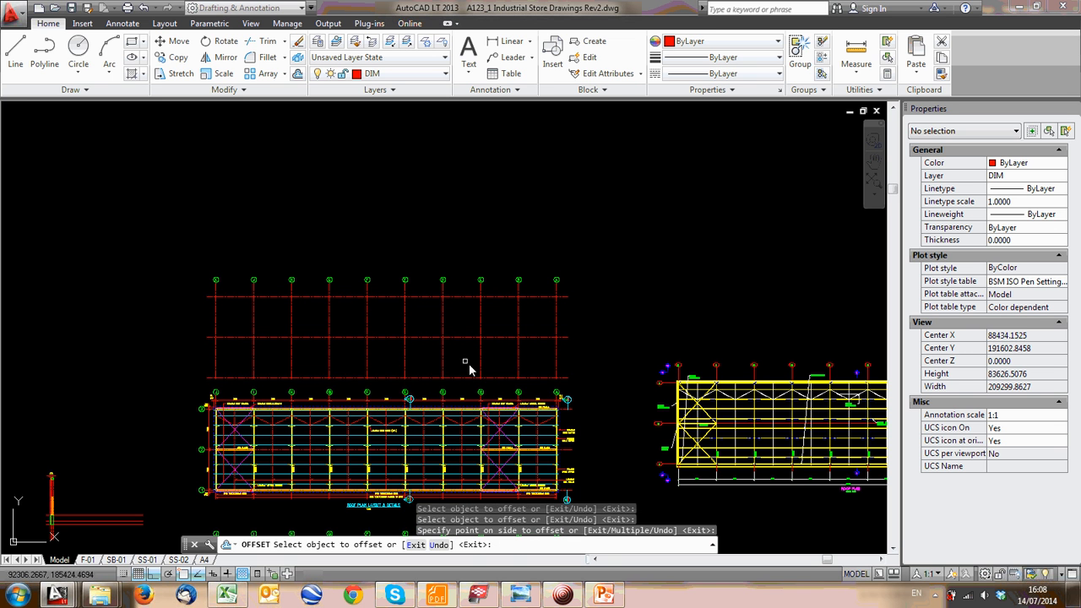
{"action": "scroll", "coordinate": [455, 397], "scroll_direction": "up", "scroll_amount": 4}
{"action": "scroll", "coordinate": [499, 387], "scroll_direction": "down", "scroll_amount": 4}
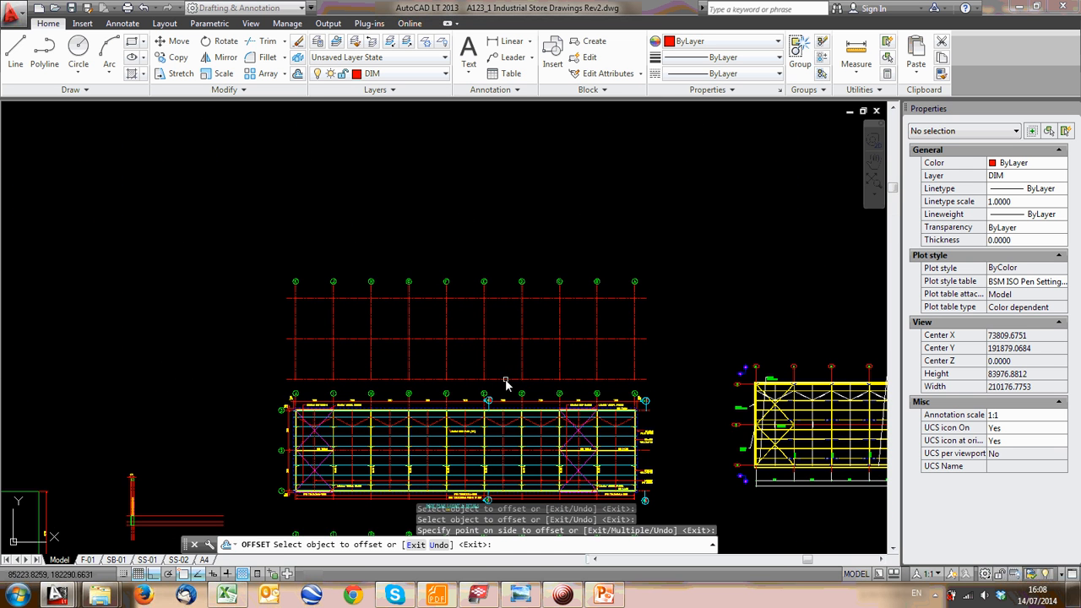
{"action": "key", "text": "Escape"}
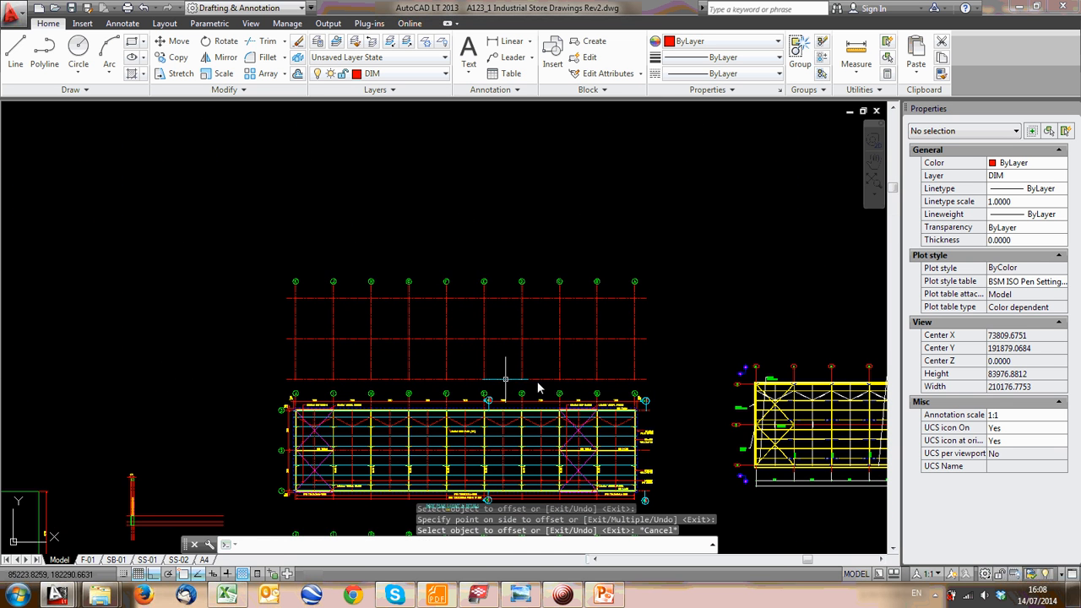
Move the whole new grid with its bubbles straight up, clear of the roof plan below
{"action": "left_click", "coordinate": [662, 380]}
{"action": "left_click", "coordinate": [304, 272]}
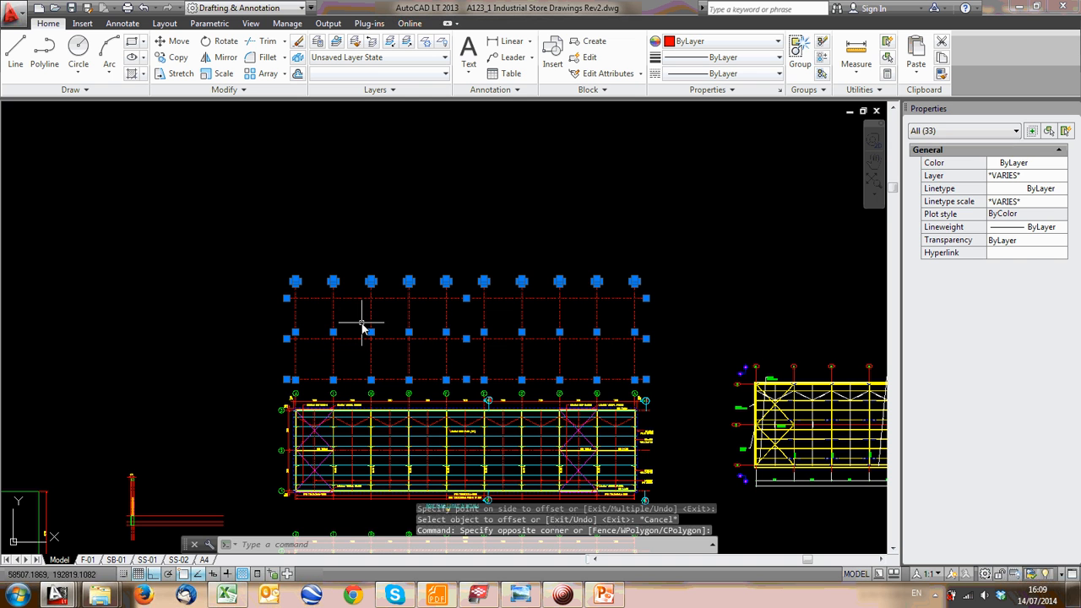
{"action": "type", "text": "m"}
{"action": "key", "text": "Return"}
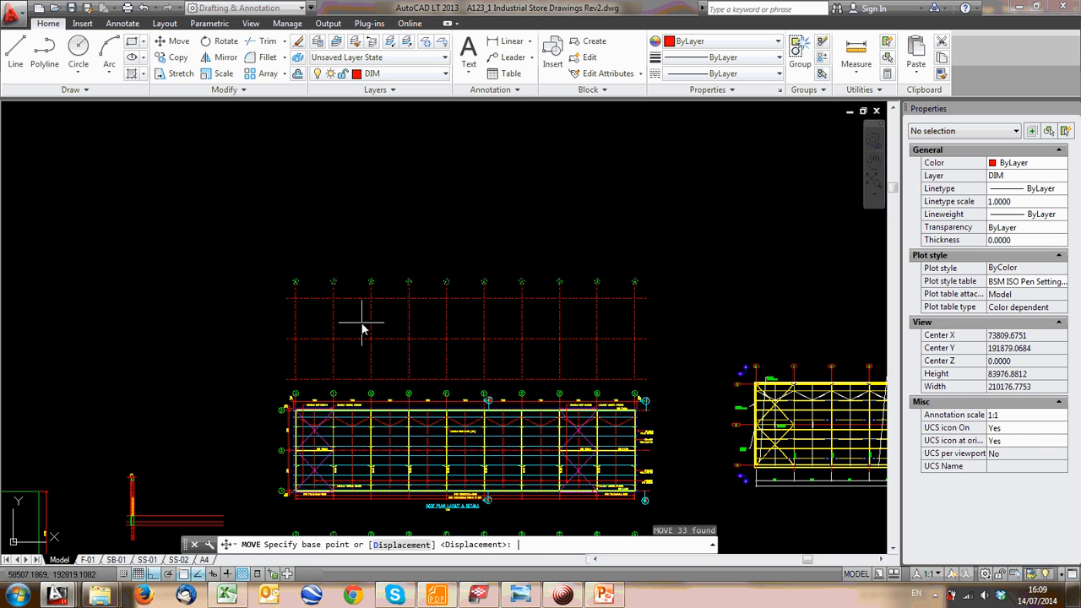
{"action": "left_click", "coordinate": [362, 331]}
{"action": "left_click", "coordinate": [287, 234]}
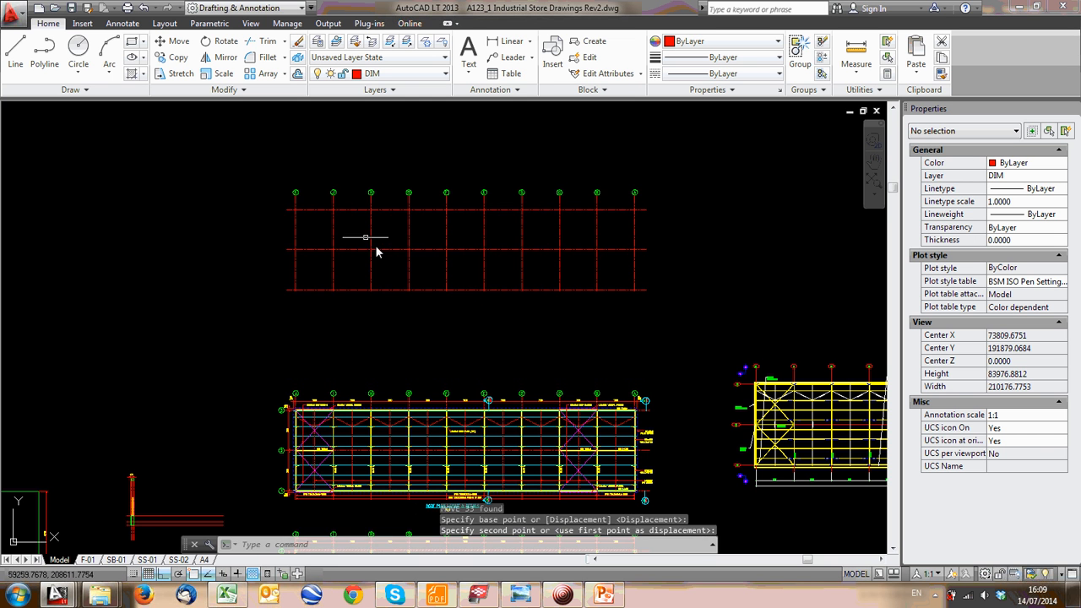
Draw a horizontal construction line just below the lowest horizontal gridline of the new grid
{"action": "scroll", "coordinate": [346, 289], "scroll_direction": "up", "scroll_amount": 2}
{"action": "scroll", "coordinate": [436, 312], "scroll_direction": "down", "scroll_amount": 2}
{"action": "middle_click_drag", "start_coordinate": [483, 314], "coordinate": [289, 315]}
{"action": "scroll", "coordinate": [442, 353], "scroll_direction": "down", "scroll_amount": 2}
{"action": "middle_click_drag", "start_coordinate": [418, 308], "coordinate": [411, 323]}
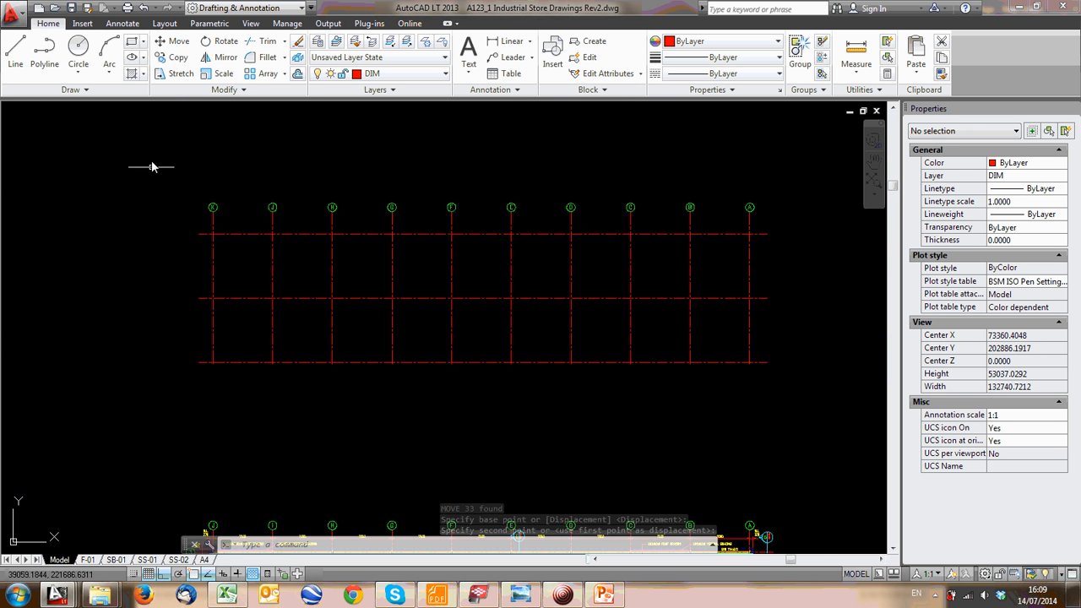
{"action": "left_click", "coordinate": [34, 90]}
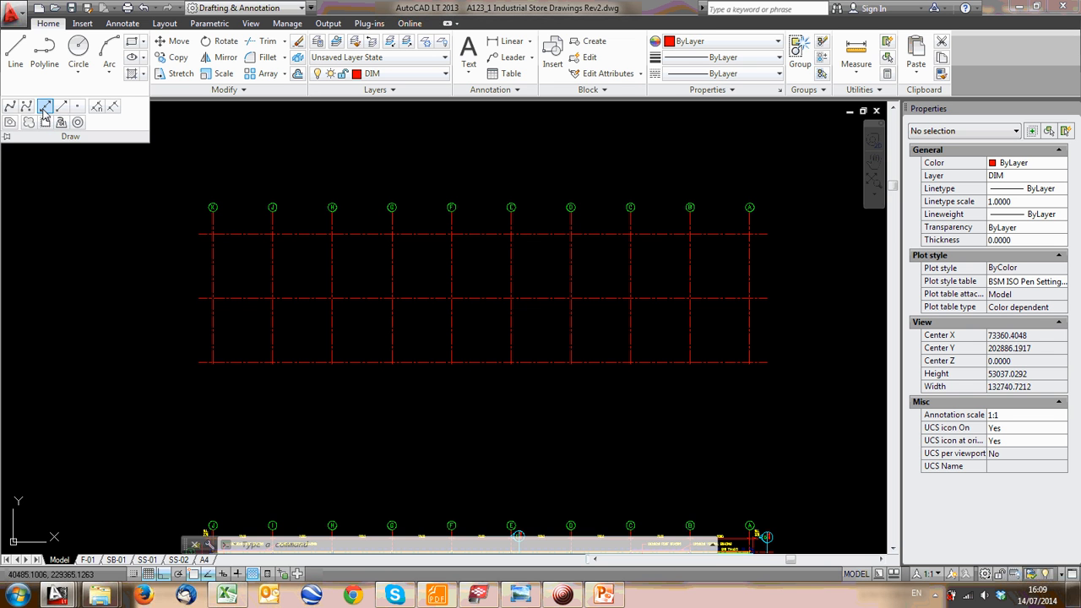
{"action": "left_click", "coordinate": [44, 106]}
{"action": "left_click", "coordinate": [217, 381]}
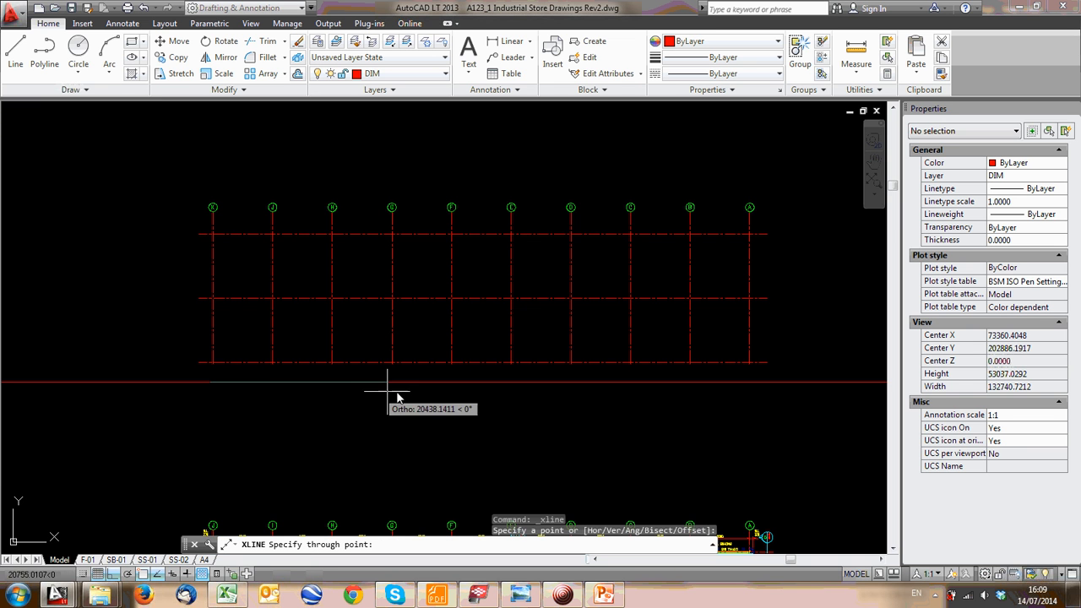
{"action": "left_click", "coordinate": [508, 381]}
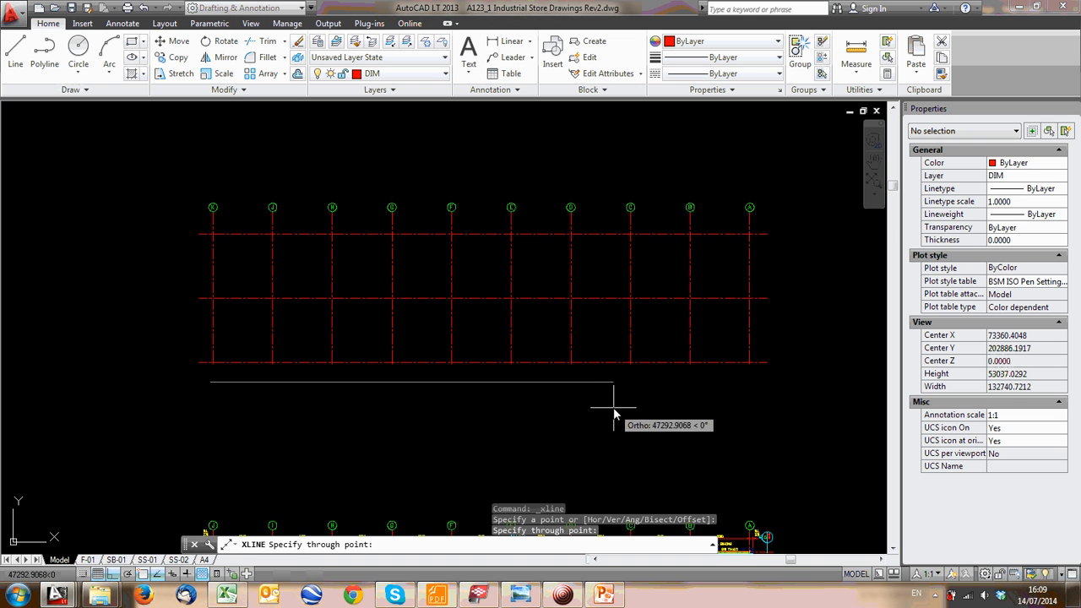
{"action": "left_click", "coordinate": [616, 411]}
{"action": "key", "text": "Escape"}
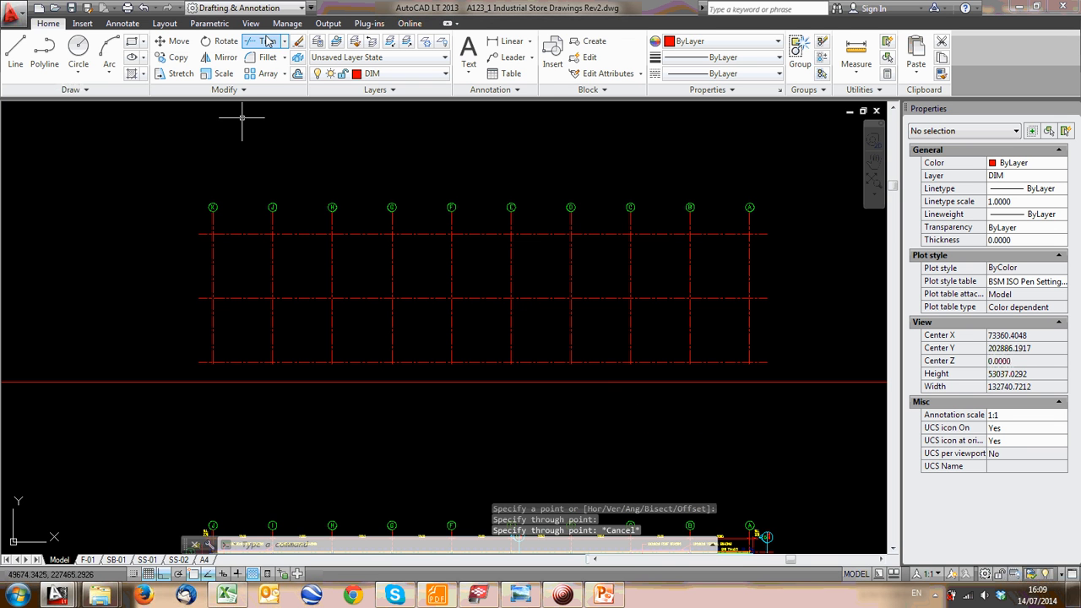
Extend all ten vertical gridlines down to the construction line
{"action": "left_click", "coordinate": [285, 40]}
{"action": "left_click", "coordinate": [272, 90]}
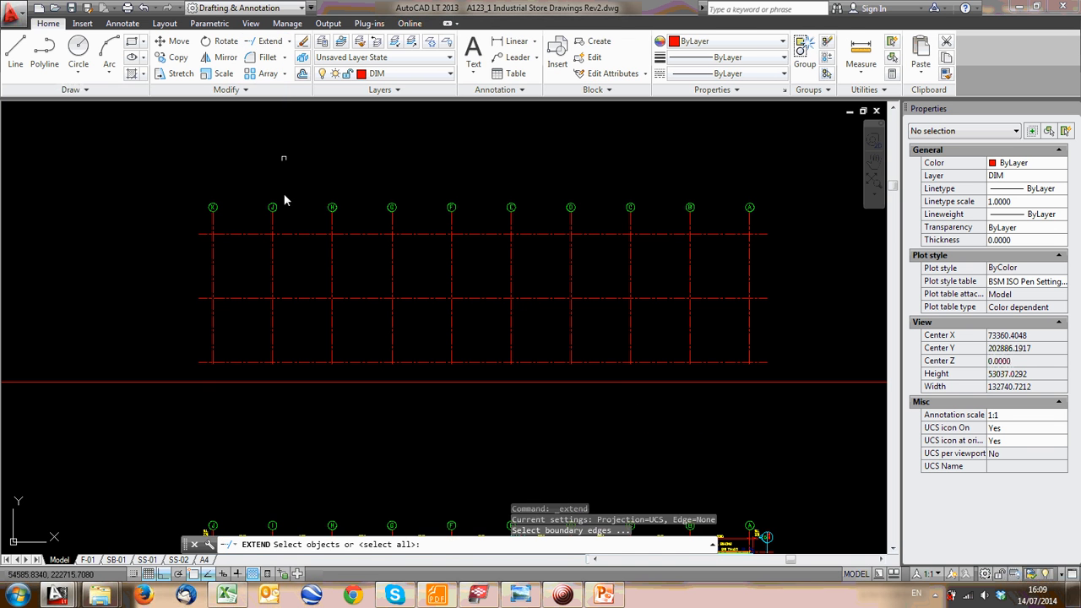
{"action": "left_click", "coordinate": [206, 382]}
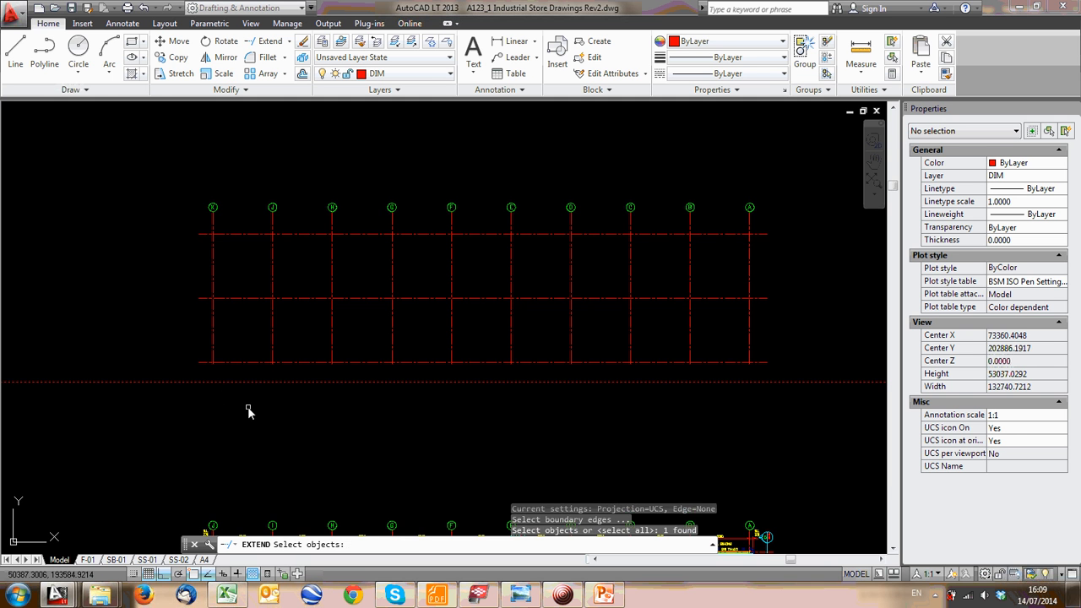
{"action": "key", "text": "Return"}
{"action": "scroll", "coordinate": [573, 298], "scroll_direction": "down", "scroll_amount": 2}
{"action": "left_click", "coordinate": [720, 327]}
{"action": "left_click", "coordinate": [335, 332]}
{"action": "scroll", "coordinate": [707, 342], "scroll_direction": "up", "scroll_amount": 2}
{"action": "left_click", "coordinate": [639, 338]}
{"action": "left_click", "coordinate": [141, 309]}
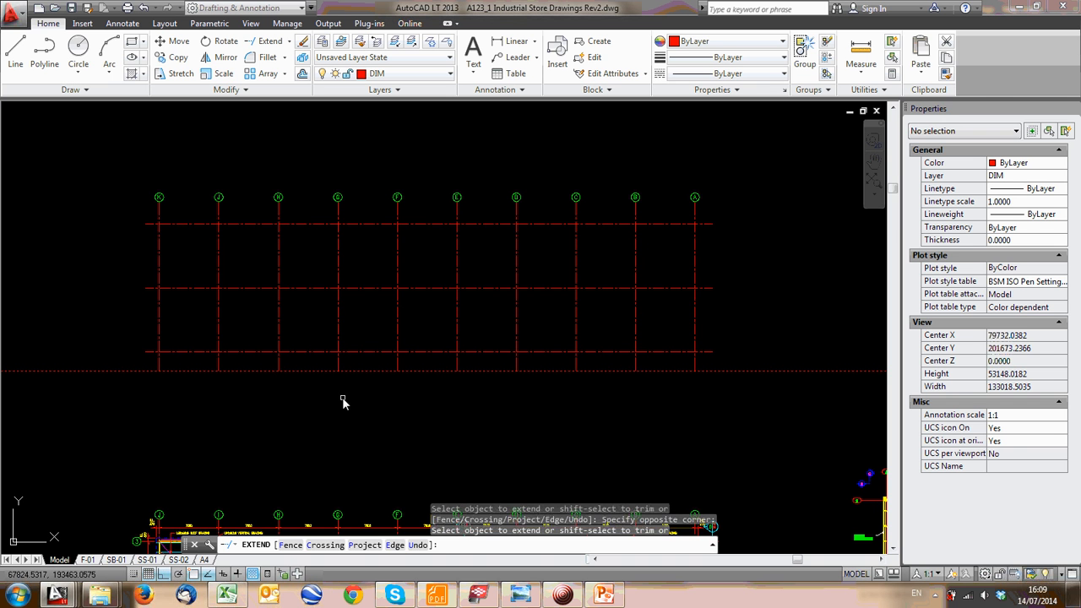
{"action": "key", "text": "Escape"}
Delete the horizontal construction line below the grid
{"action": "left_click", "coordinate": [812, 381]}
{"action": "left_click", "coordinate": [790, 346]}
{"action": "key", "text": "Delete"}
Copy the A bubble with its letter from its centre to the end of the lowest horizontal gridline beyond gridline A
{"action": "scroll", "coordinate": [685, 206], "scroll_direction": "up", "scroll_amount": 2}
{"action": "left_click", "coordinate": [676, 153]}
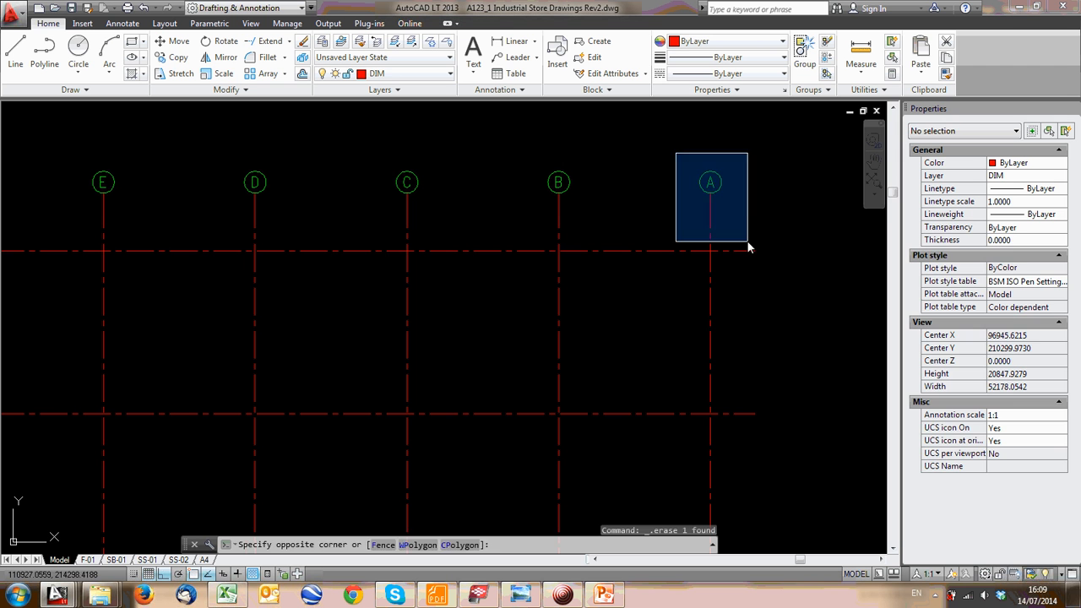
{"action": "left_click", "coordinate": [742, 245]}
{"action": "type", "text": "co"}
{"action": "key", "text": "Return"}
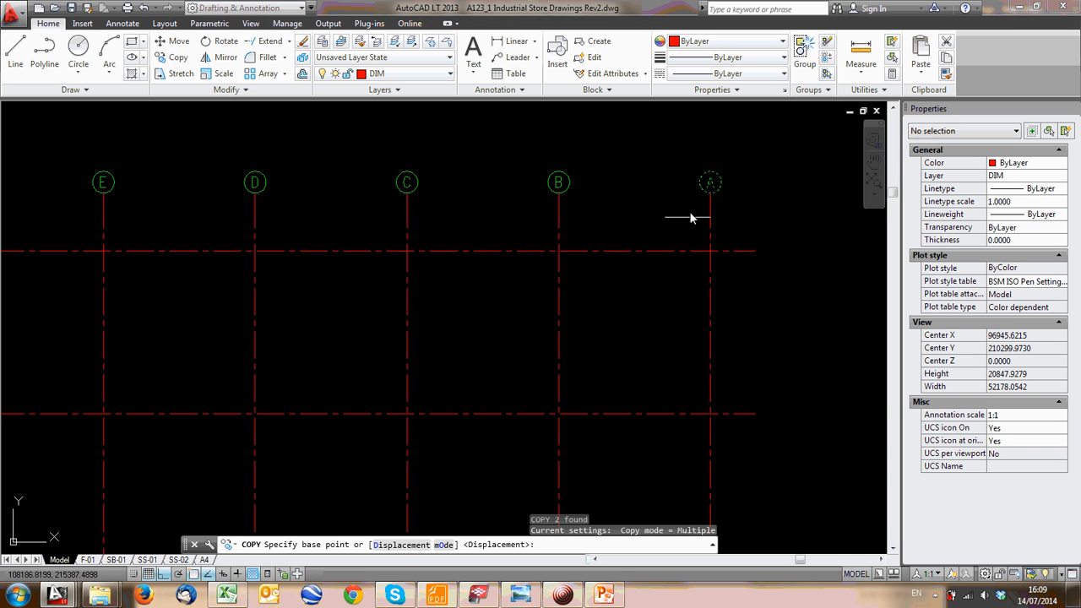
{"action": "left_click", "coordinate": [709, 181]}
{"action": "scroll", "coordinate": [708, 175], "scroll_direction": "down", "scroll_amount": 5}
{"action": "scroll", "coordinate": [663, 382], "scroll_direction": "up", "scroll_amount": 4}
{"action": "scroll", "coordinate": [663, 382], "scroll_direction": "down", "scroll_amount": 2}
{"action": "scroll", "coordinate": [325, 192], "scroll_direction": "up", "scroll_amount": 4}
{"action": "scroll", "coordinate": [509, 273], "scroll_direction": "down", "scroll_amount": 4}
{"action": "scroll", "coordinate": [704, 306], "scroll_direction": "up", "scroll_amount": 3}
{"action": "scroll", "coordinate": [495, 362], "scroll_direction": "up", "scroll_amount": 3}
{"action": "scroll", "coordinate": [538, 369], "scroll_direction": "up", "scroll_amount": 2}
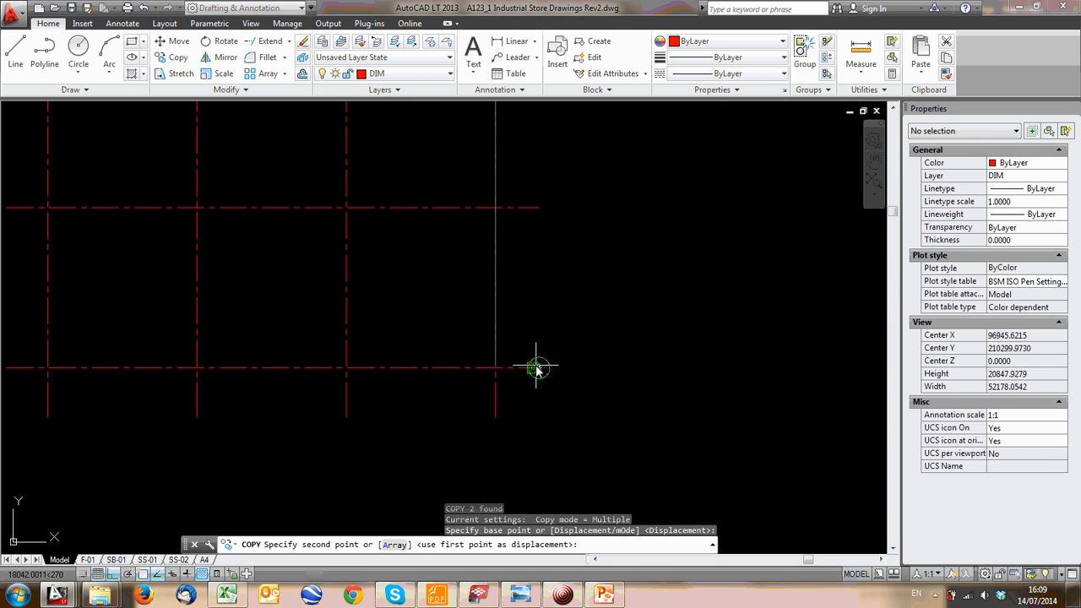
{"action": "left_click", "coordinate": [538, 369]}
{"action": "key", "text": "Escape"}
Move the copied bubble outward so its edge touches the lowest horizontal gridline's end, and change its letter to 1
{"action": "scroll", "coordinate": [529, 345], "scroll_direction": "up", "scroll_amount": 4}
{"action": "left_click", "coordinate": [462, 136]}
{"action": "left_click", "coordinate": [582, 363]}
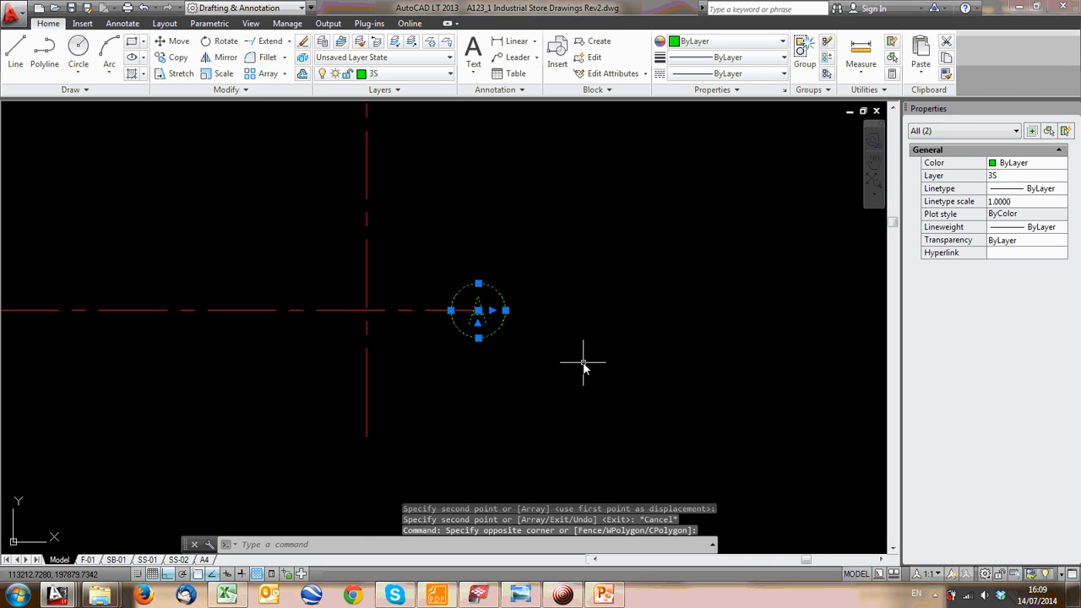
{"action": "left_click", "coordinate": [174, 41]}
{"action": "left_click", "coordinate": [450, 311]}
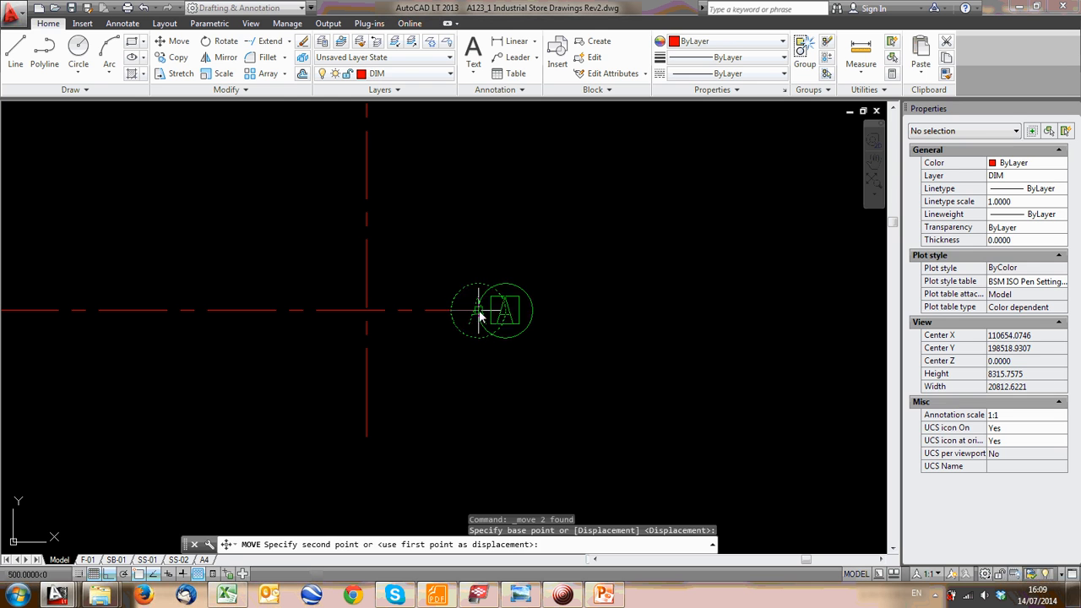
{"action": "left_click", "coordinate": [506, 315]}
{"action": "double_click", "coordinate": [505, 311]}
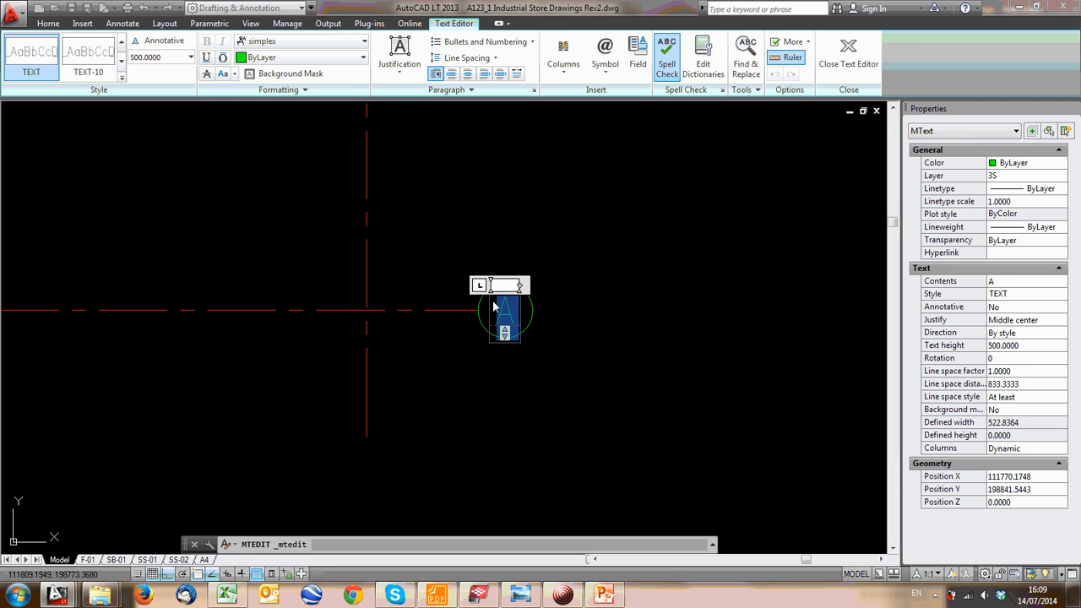
{"action": "left_click", "coordinate": [463, 243]}
Copy the bubble numbered 1 from its edge to the ends of the middle and upper horizontal gridlines
{"action": "left_click", "coordinate": [632, 438]}
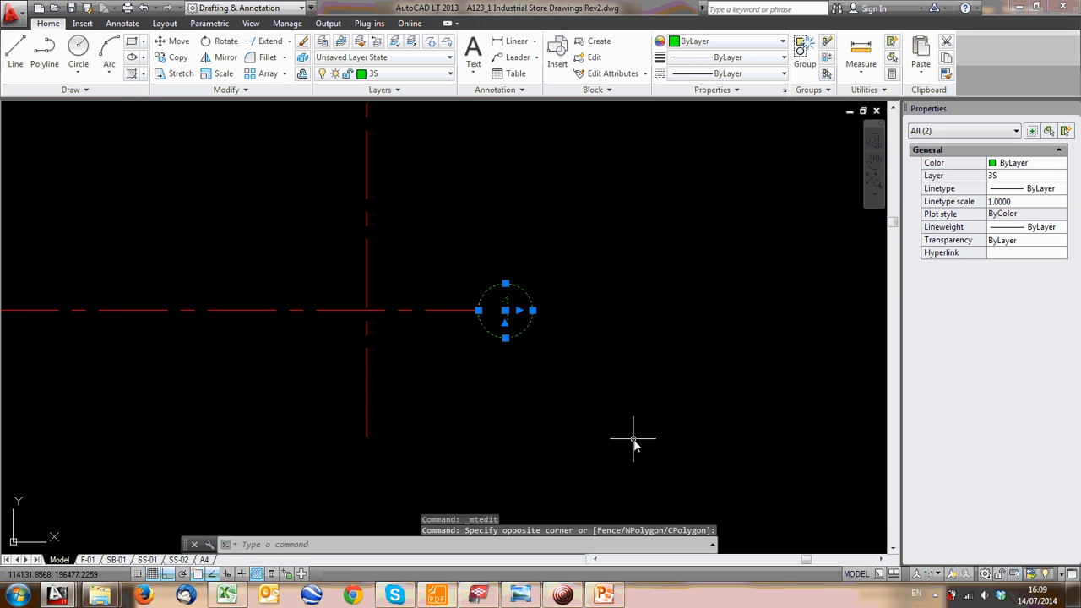
{"action": "type", "text": "co"}
{"action": "key", "text": "Return"}
{"action": "left_click", "coordinate": [477, 311]}
{"action": "scroll", "coordinate": [504, 277], "scroll_direction": "down", "scroll_amount": 4}
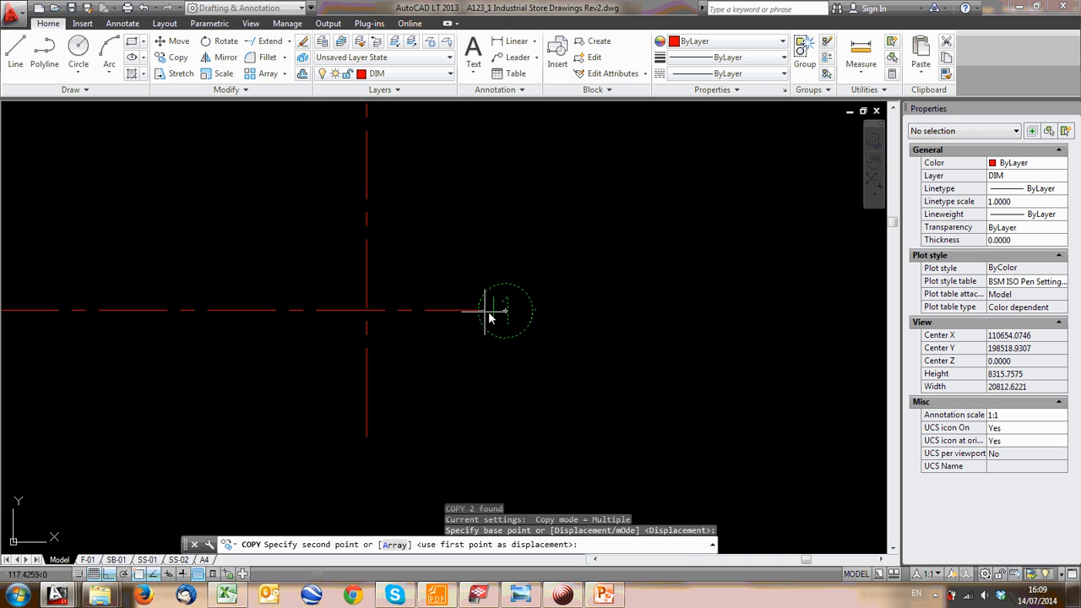
{"action": "middle_click_drag", "start_coordinate": [505, 322], "coordinate": [505, 488]}
{"action": "left_click", "coordinate": [495, 297]}
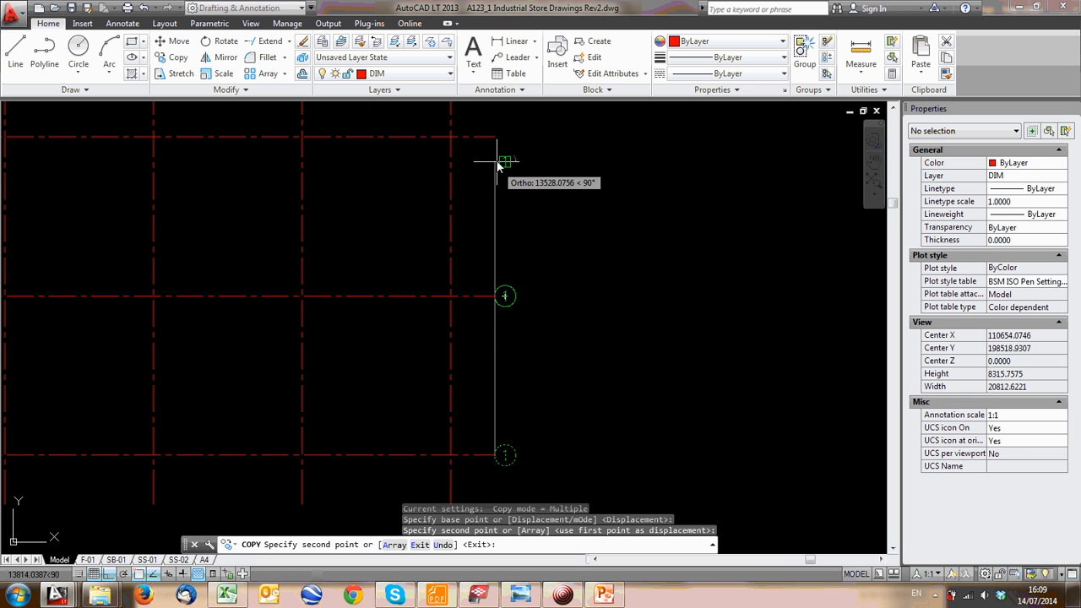
{"action": "left_click", "coordinate": [497, 142]}
{"action": "key", "text": "Escape"}
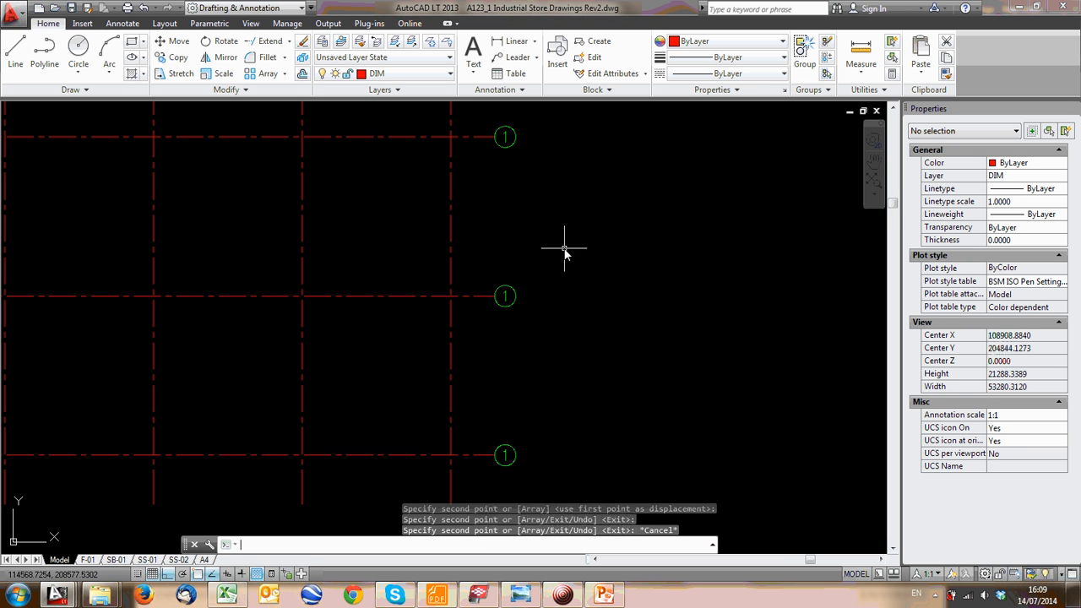
Change the number in the middle horizontal gridline's bubble to 2
{"action": "scroll", "coordinate": [485, 299], "scroll_direction": "up", "scroll_amount": 4}
{"action": "left_click", "coordinate": [534, 287]}
{"action": "double_click", "coordinate": [534, 287]}
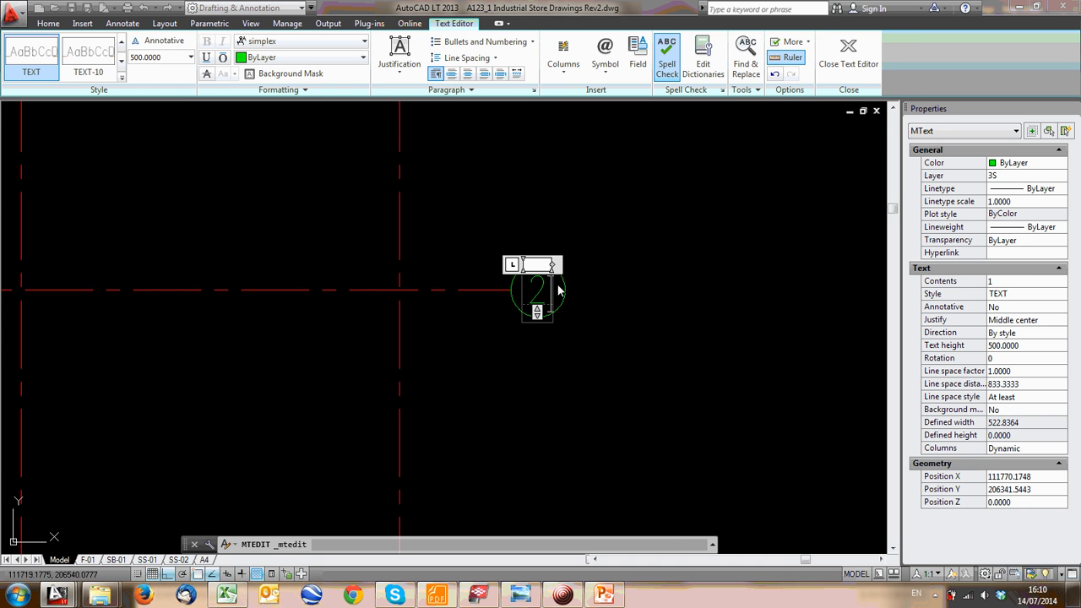
{"action": "left_click", "coordinate": [566, 196]}
Change the number in the upper horizontal gridline's bubble to 3
{"action": "scroll", "coordinate": [563, 184], "scroll_direction": "down", "scroll_amount": 1}
{"action": "middle_click_drag", "start_coordinate": [564, 184], "coordinate": [539, 521]}
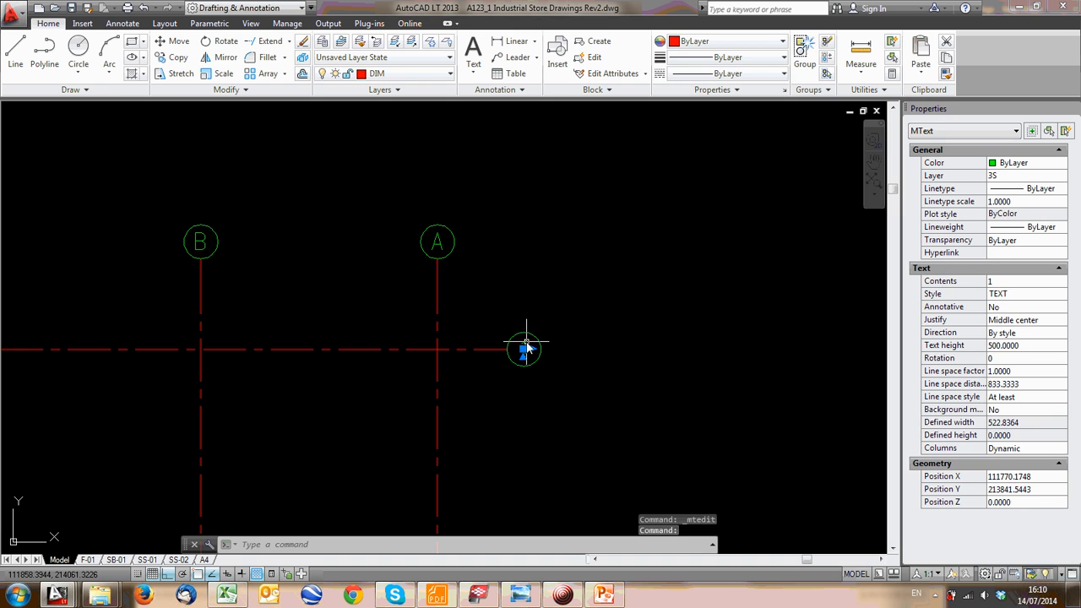
{"action": "left_click", "coordinate": [577, 194]}
{"action": "scroll", "coordinate": [577, 194], "scroll_direction": "down", "scroll_amount": 1}
{"action": "scroll", "coordinate": [508, 119], "scroll_direction": "down", "scroll_amount": 1}
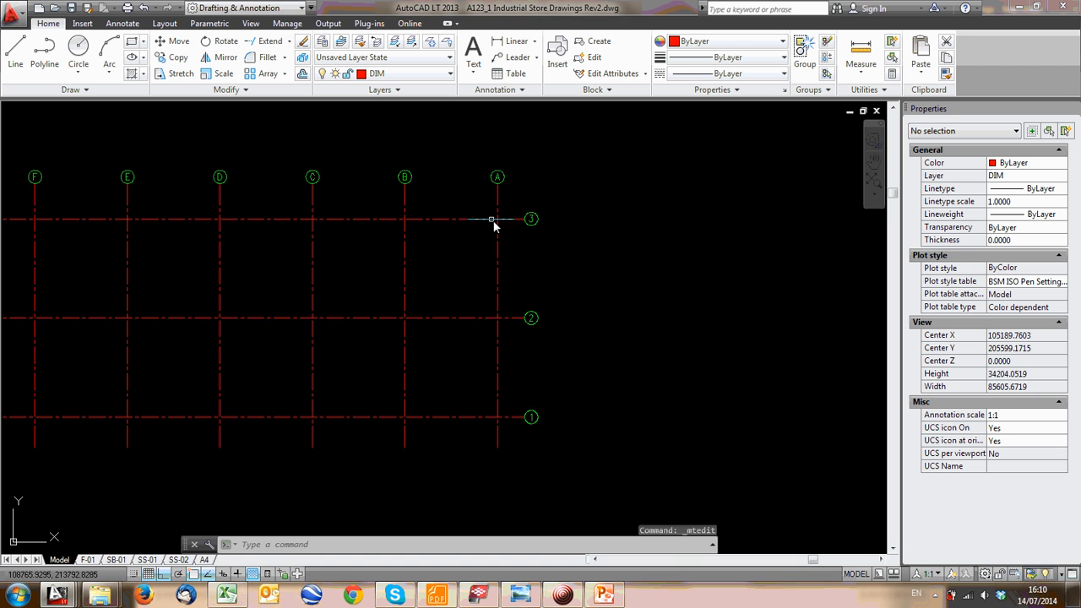
{"action": "scroll", "coordinate": [561, 241], "scroll_direction": "up", "scroll_amount": 2}
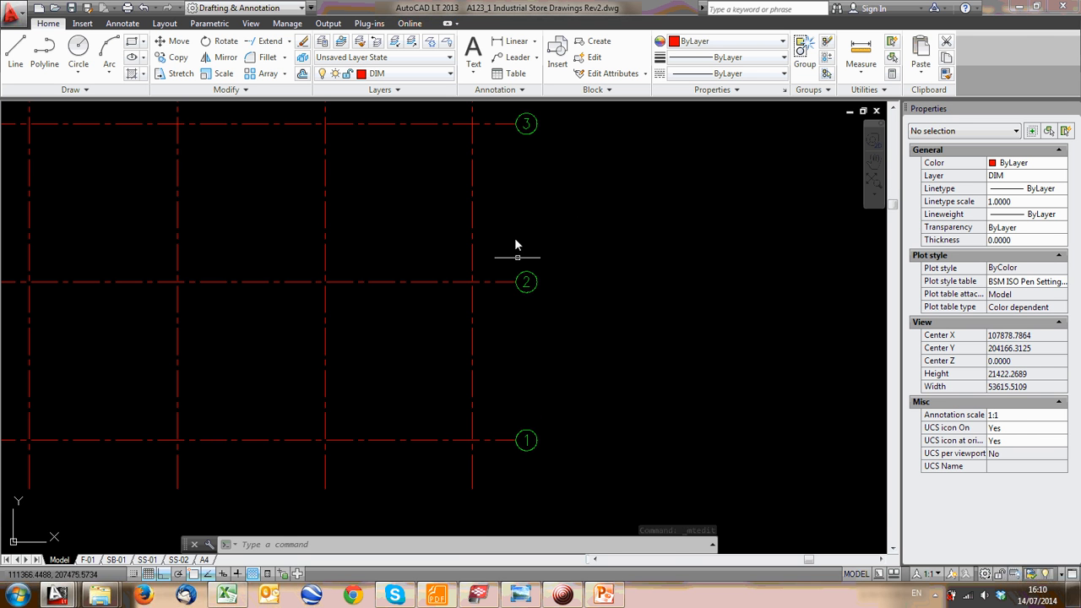
Switch to Tekla BIMsight and examine the 3D steel model's gridline labels and end-wall columns from several angles
{"action": "left_click", "coordinate": [479, 594]}
{"action": "scroll", "coordinate": [642, 268], "scroll_direction": "down", "scroll_amount": 3}
{"action": "scroll", "coordinate": [432, 300], "scroll_direction": "down", "scroll_amount": 4}
{"action": "left_click_drag", "start_coordinate": [432, 295], "coordinate": [363, 244]}
{"action": "middle_click_drag", "start_coordinate": [203, 224], "coordinate": [437, 256]}
{"action": "left_click_drag", "start_coordinate": [437, 256], "coordinate": [714, 274]}
{"action": "middle_click_drag", "start_coordinate": [291, 236], "coordinate": [591, 234]}
{"action": "scroll", "coordinate": [588, 234], "scroll_direction": "up", "scroll_amount": 5}
{"action": "scroll", "coordinate": [574, 211], "scroll_direction": "up", "scroll_amount": 4}
{"action": "scroll", "coordinate": [570, 169], "scroll_direction": "up", "scroll_amount": 2}
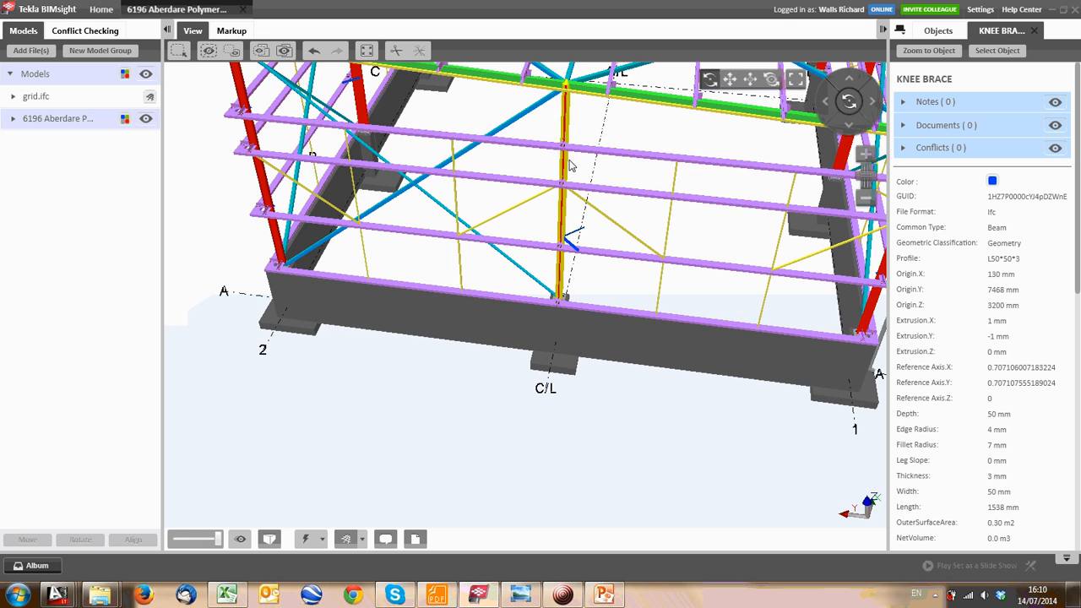
{"action": "scroll", "coordinate": [575, 228], "scroll_direction": "down", "scroll_amount": 2}
{"action": "middle_click_drag", "start_coordinate": [403, 157], "coordinate": [320, 195]}
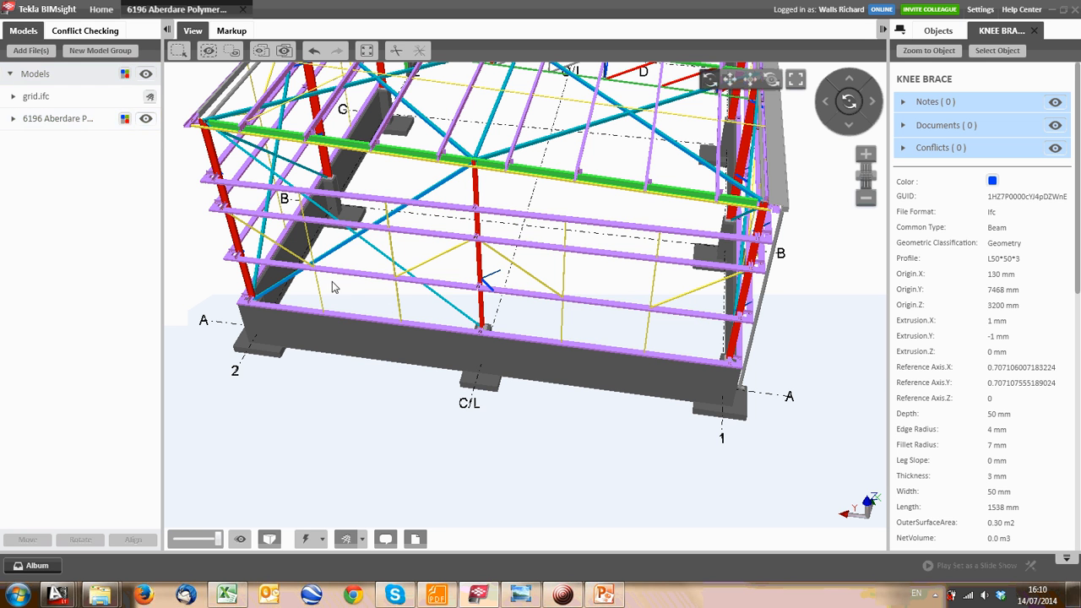
{"action": "scroll", "coordinate": [486, 270], "scroll_direction": "down", "scroll_amount": 1}
{"action": "middle_click_drag", "start_coordinate": [568, 285], "coordinate": [483, 301]}
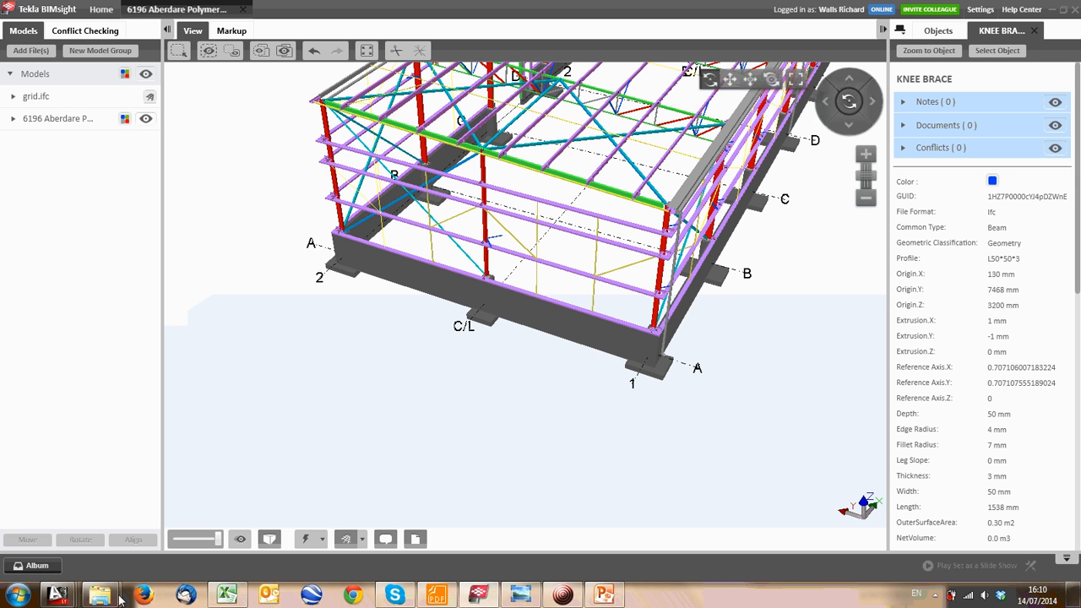
Switch back to the A123_1 Industrial Store drawing in AutoCAD and compare the new grid with the roof plan below it
{"action": "mouse_move", "coordinate": [58, 596]}
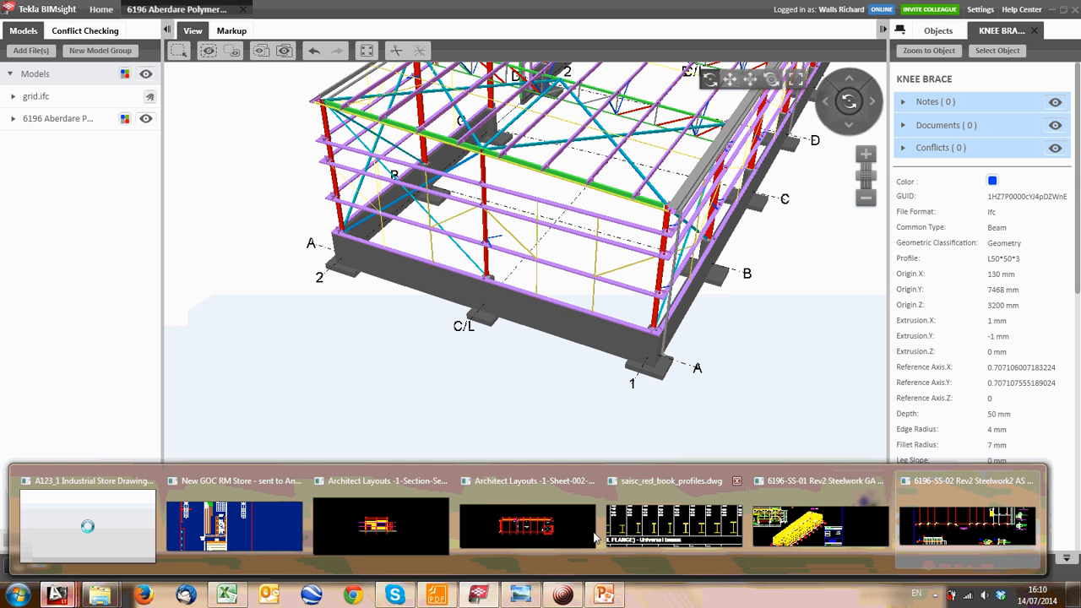
{"action": "left_click", "coordinate": [88, 523]}
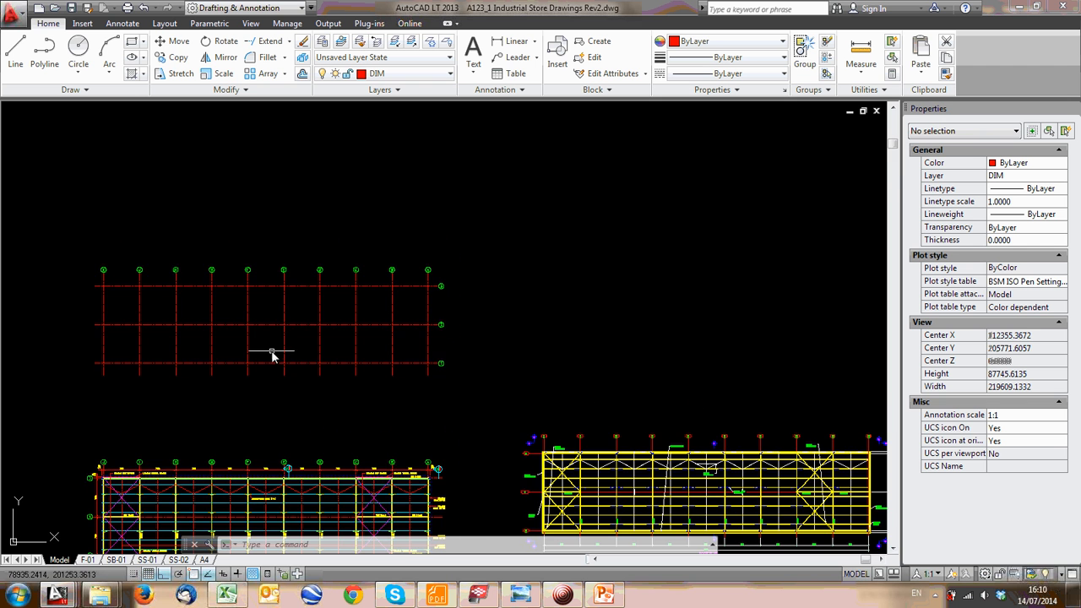
{"action": "middle_click_drag", "start_coordinate": [273, 365], "coordinate": [331, 293]}
{"action": "scroll", "coordinate": [304, 435], "scroll_direction": "up", "scroll_amount": 2}
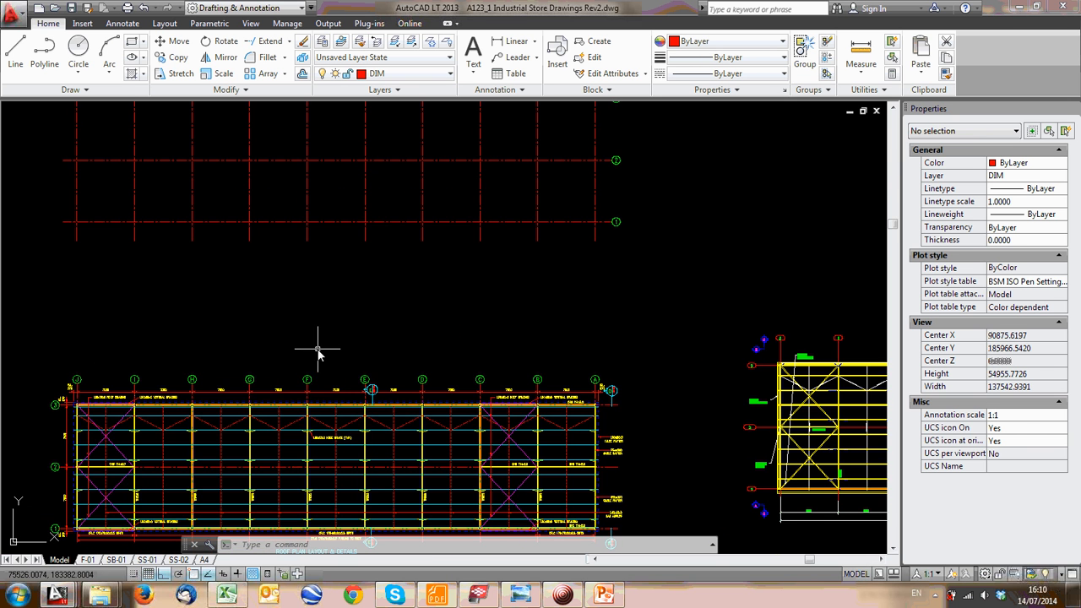
Start a Line to preview the object snap points along gridline F, and cancel it without placing a point
{"action": "type", "text": "l"}
{"action": "key", "text": "Return"}
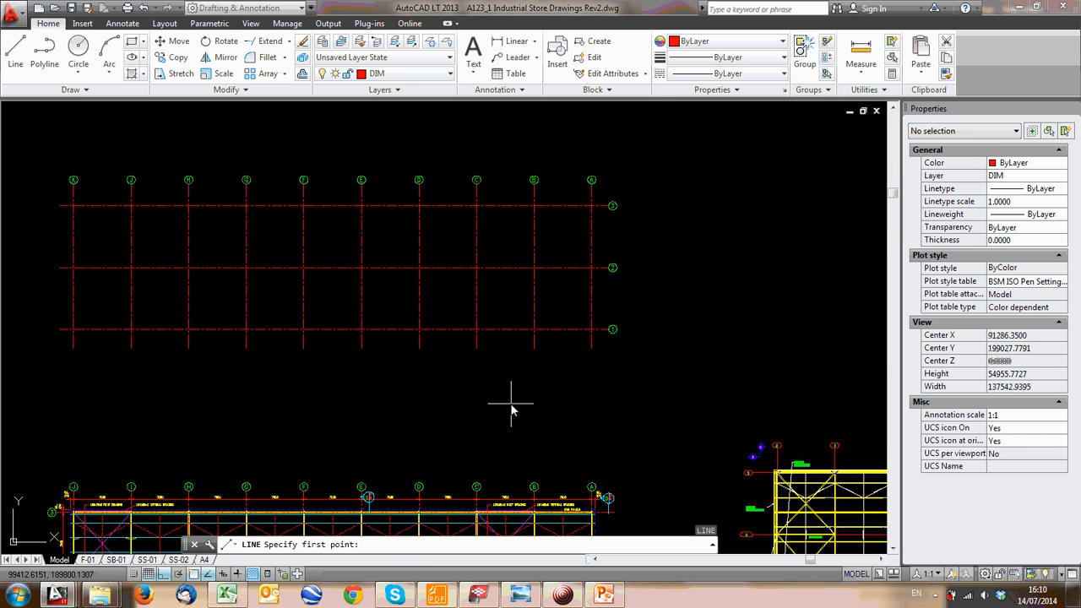
{"action": "scroll", "coordinate": [283, 238], "scroll_direction": "up", "scroll_amount": 4}
{"action": "scroll", "coordinate": [294, 294], "scroll_direction": "up", "scroll_amount": 6}
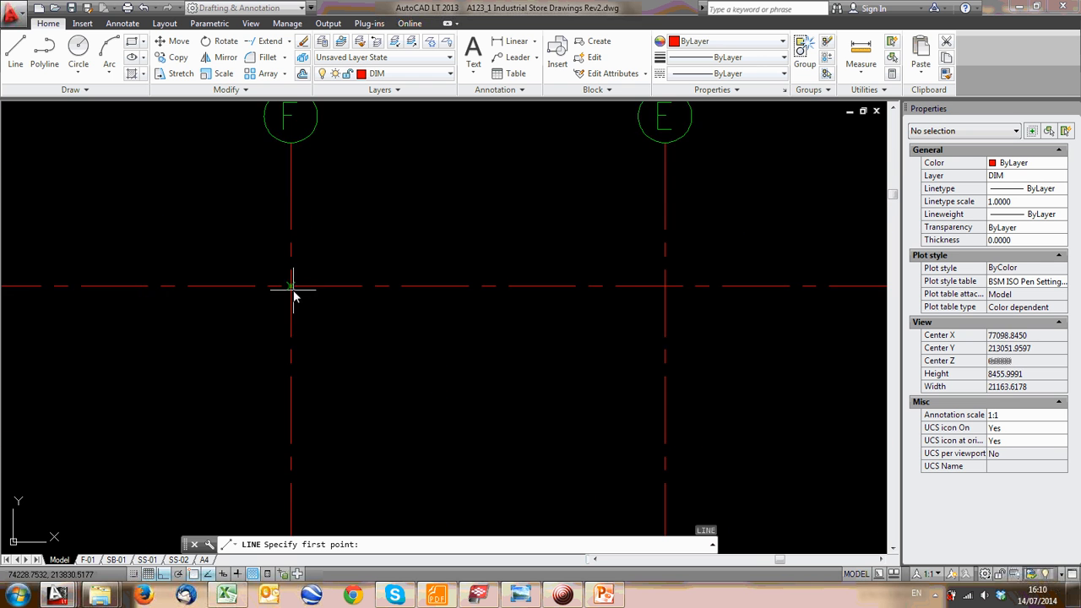
{"action": "scroll", "coordinate": [291, 283], "scroll_direction": "up", "scroll_amount": 2}
{"action": "scroll", "coordinate": [307, 282], "scroll_direction": "down", "scroll_amount": 4}
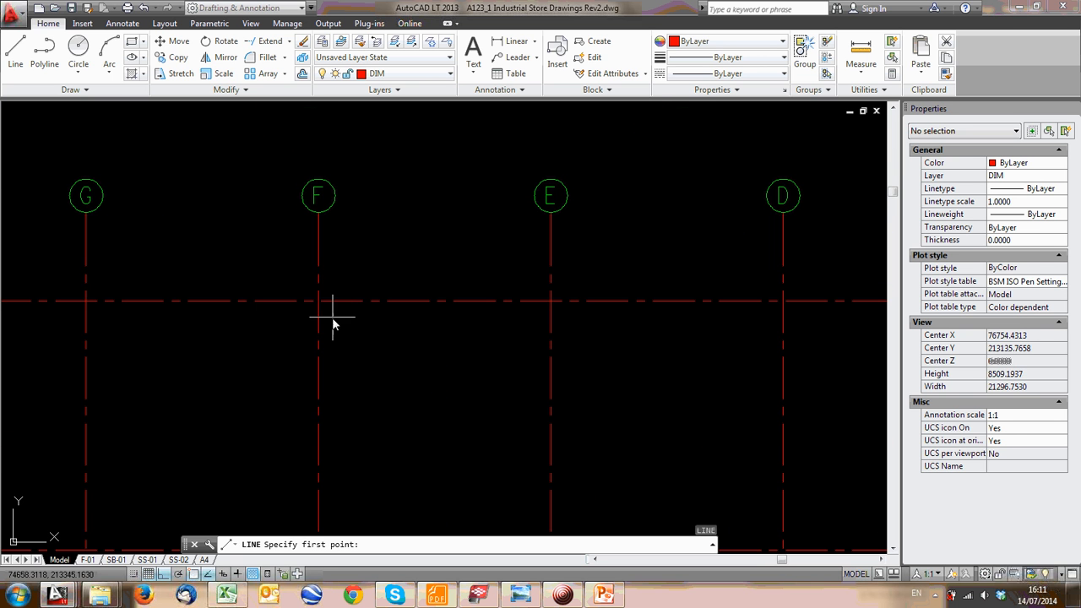
{"action": "scroll", "coordinate": [321, 309], "scroll_direction": "down", "scroll_amount": 4}
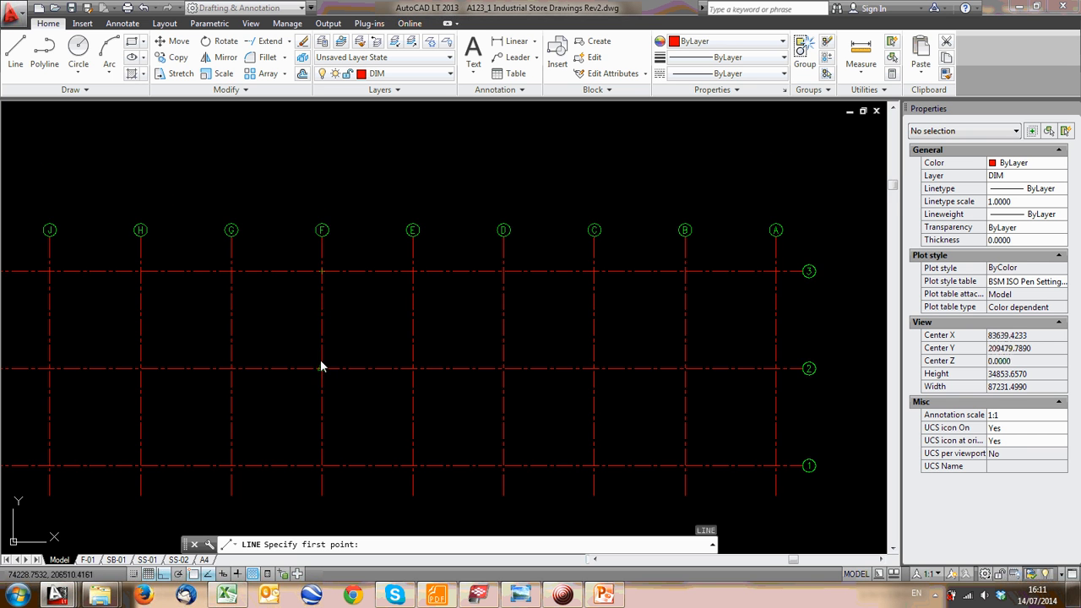
{"action": "scroll", "coordinate": [320, 366], "scroll_direction": "up", "scroll_amount": 2}
{"action": "scroll", "coordinate": [321, 366], "scroll_direction": "down", "scroll_amount": 2}
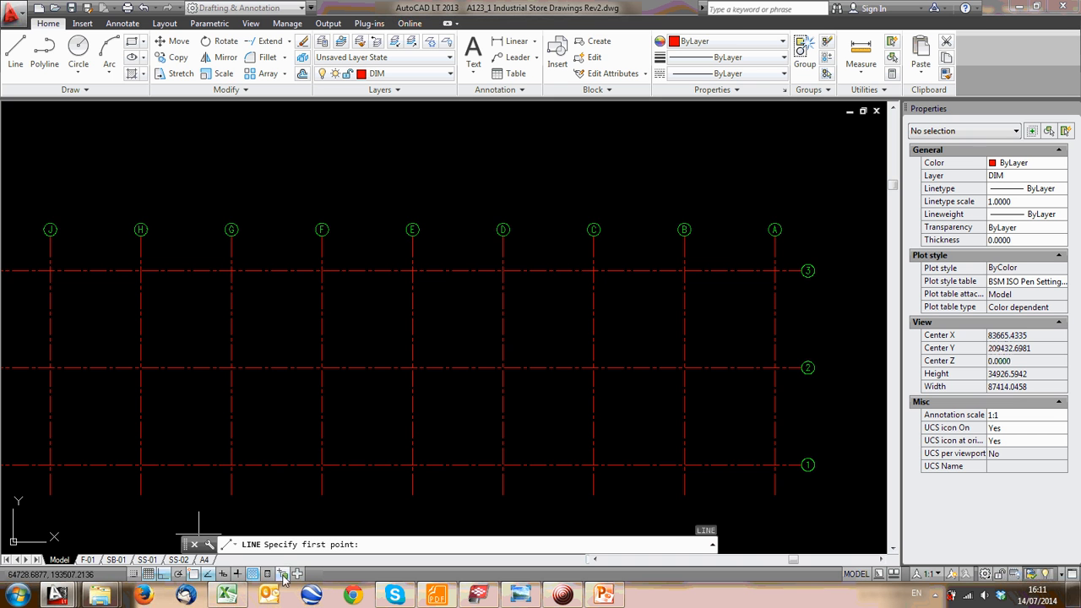
{"action": "key", "text": "Escape"}
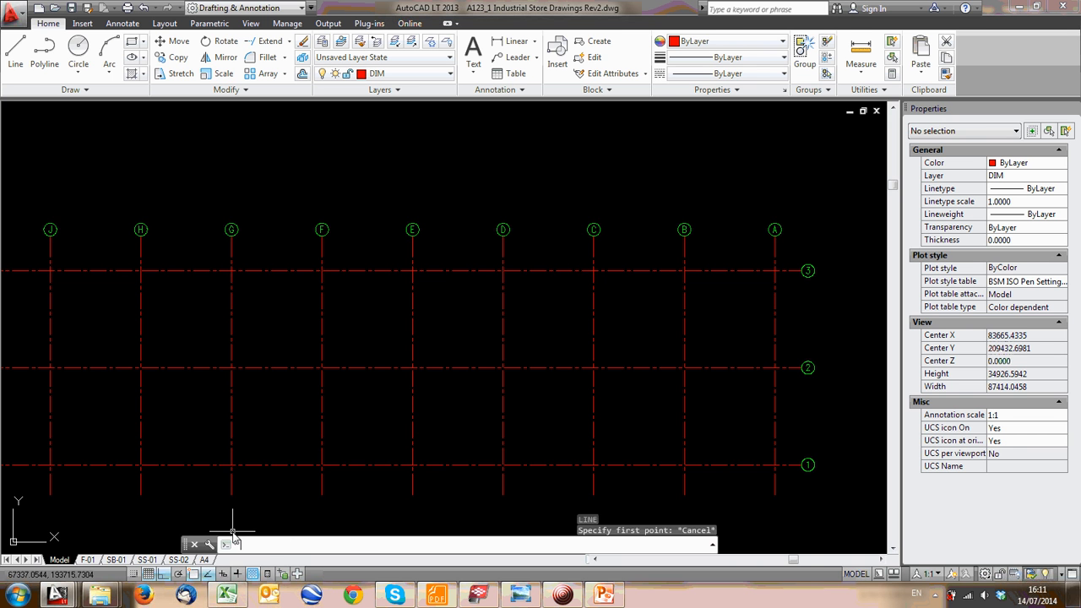
Turn object snap off and review the object snap modes in Drafting Settings, discarding the dialog
{"action": "scroll", "coordinate": [355, 251], "scroll_direction": "down", "scroll_amount": 2}
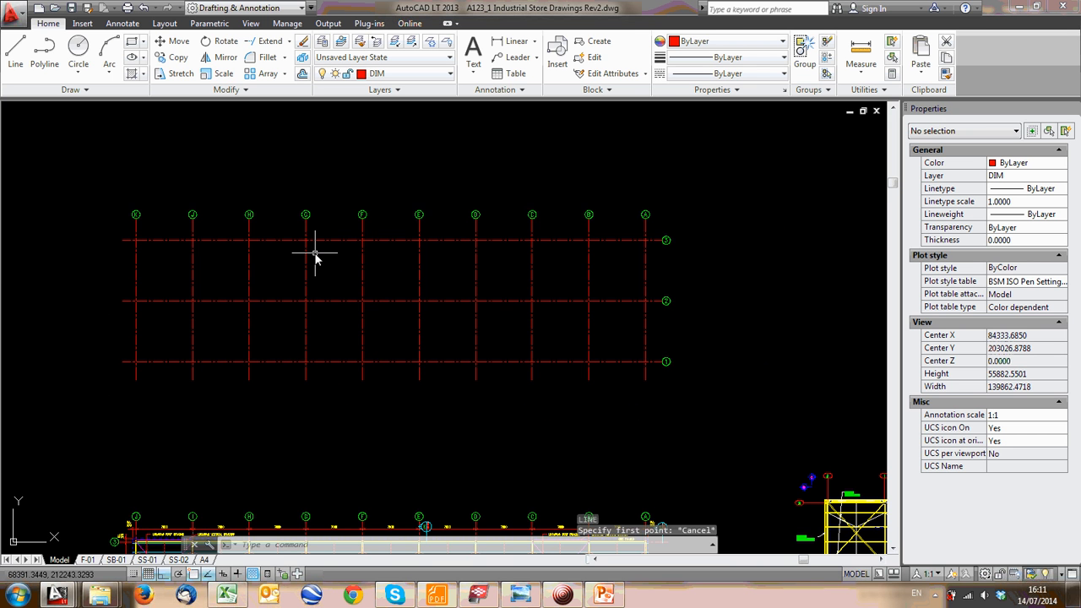
{"action": "scroll", "coordinate": [313, 254], "scroll_direction": "up", "scroll_amount": 4}
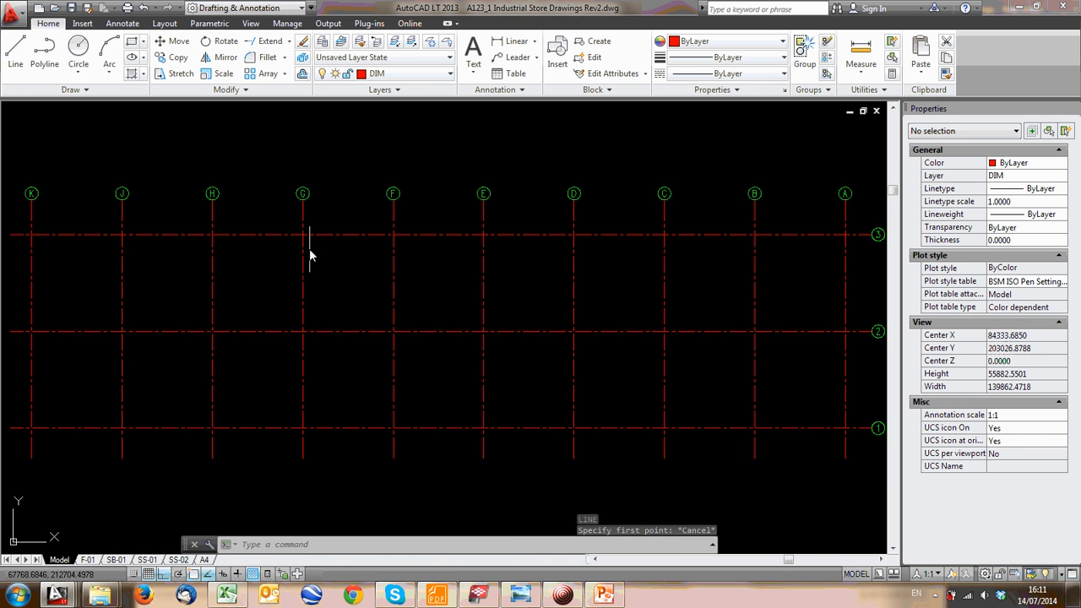
{"action": "middle_click_drag", "start_coordinate": [339, 299], "coordinate": [352, 245]}
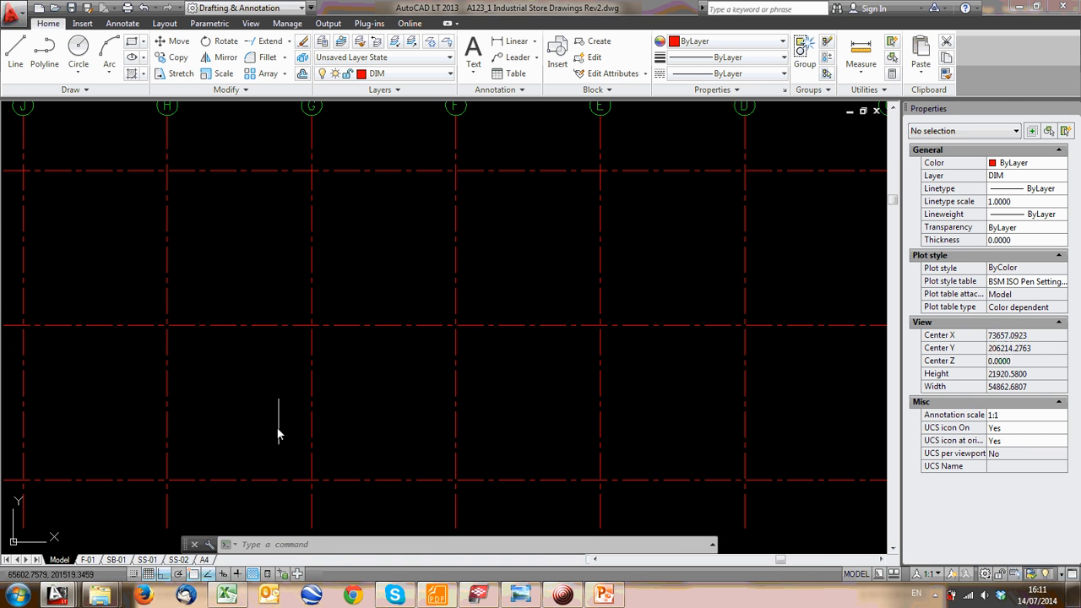
{"action": "left_click", "coordinate": [192, 573]}
{"action": "right_click", "coordinate": [194, 575]}
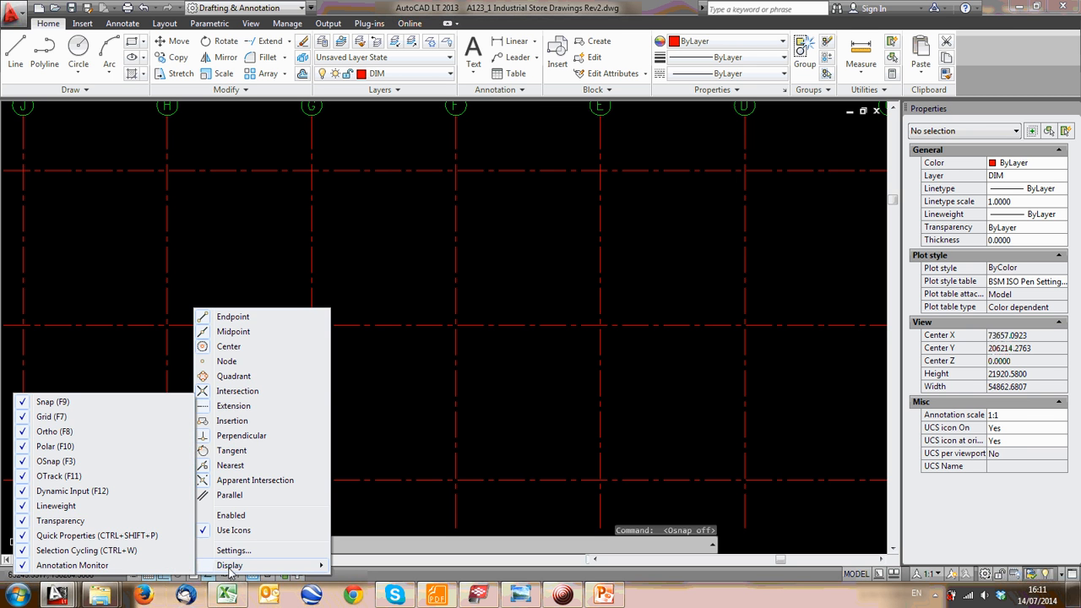
{"action": "left_click", "coordinate": [231, 551]}
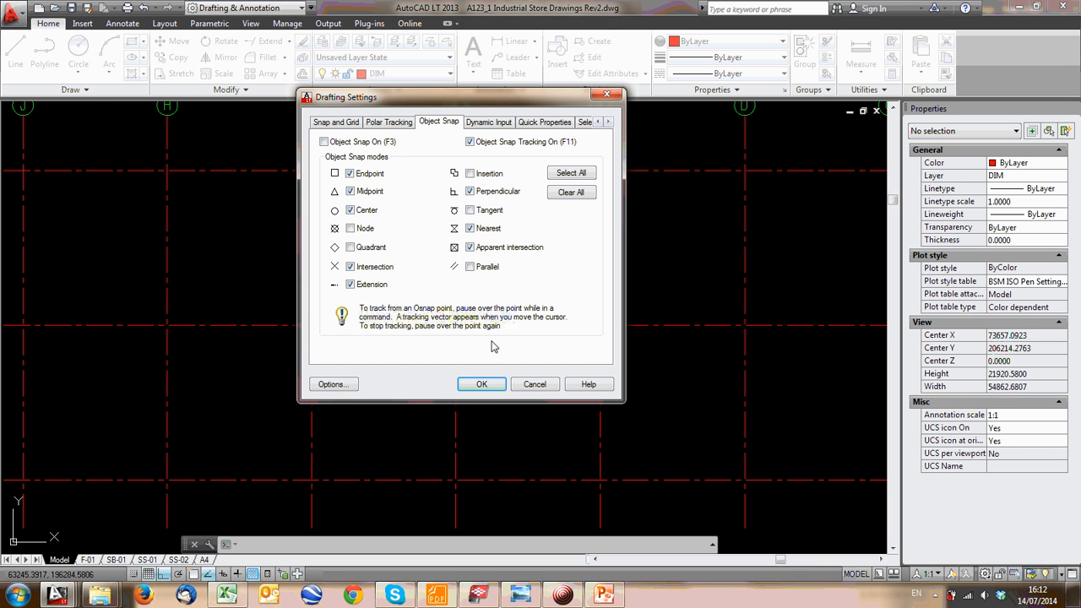
{"action": "left_click", "coordinate": [538, 385]}
Start a Line near the lower ends of the vertical gridlines to check how the cursor behaves without object snap
{"action": "scroll", "coordinate": [451, 253], "scroll_direction": "down", "scroll_amount": 2}
{"action": "type", "text": "l"}
{"action": "key", "text": "Return"}
{"action": "scroll", "coordinate": [516, 313], "scroll_direction": "up", "scroll_amount": 6}
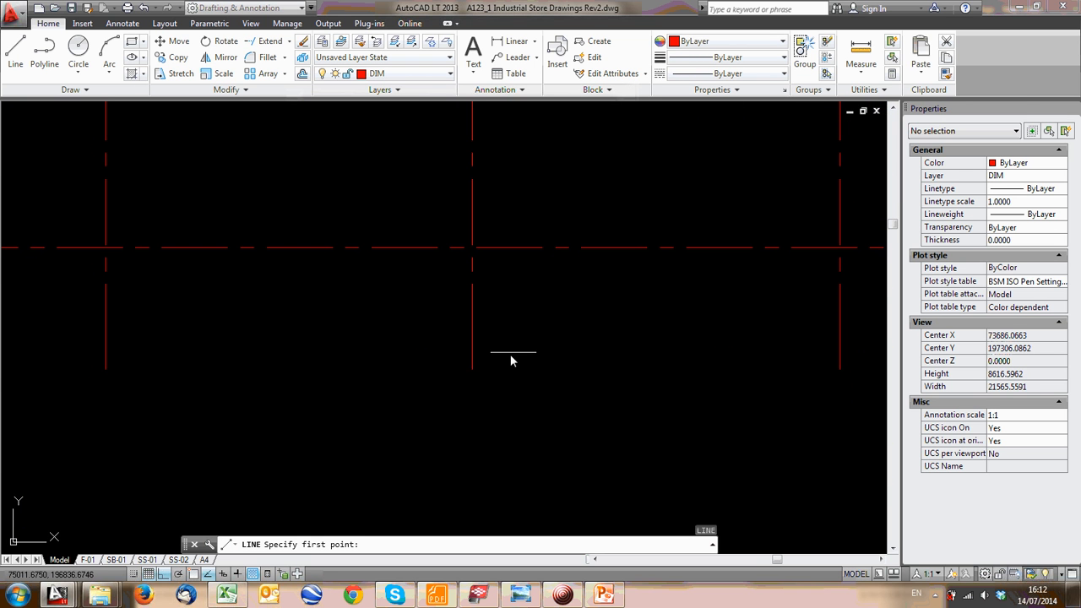
{"action": "scroll", "coordinate": [482, 366], "scroll_direction": "down", "scroll_amount": 2}
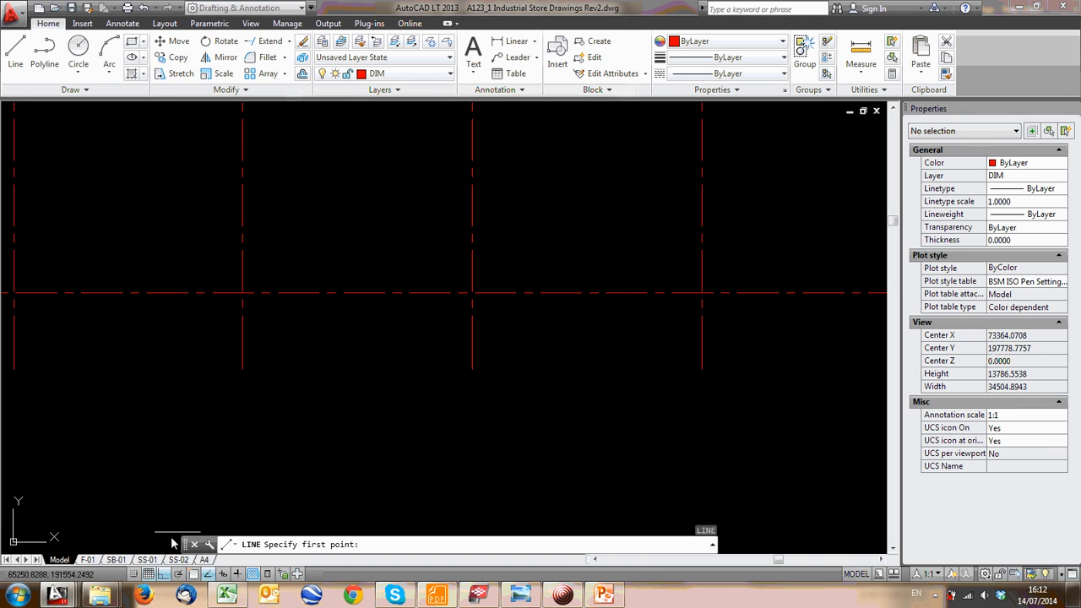
Turn object snap on during the Line command, preview snapping at gridline ends and intersections, and cancel the line
{"action": "left_click", "coordinate": [192, 574]}
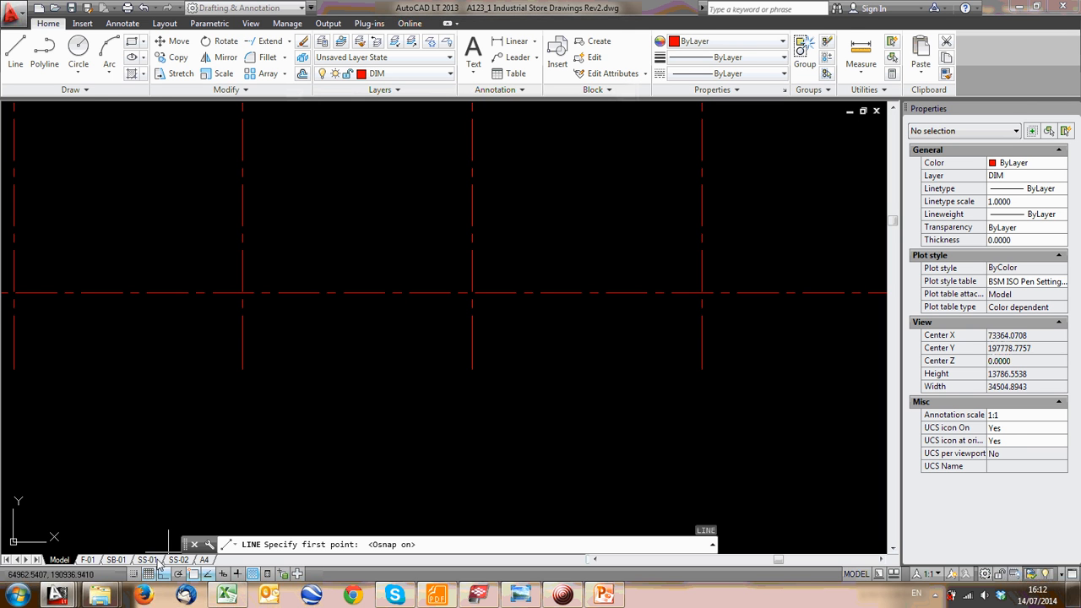
{"action": "scroll", "coordinate": [473, 377], "scroll_direction": "up", "scroll_amount": 4}
{"action": "scroll", "coordinate": [473, 377], "scroll_direction": "down", "scroll_amount": 4}
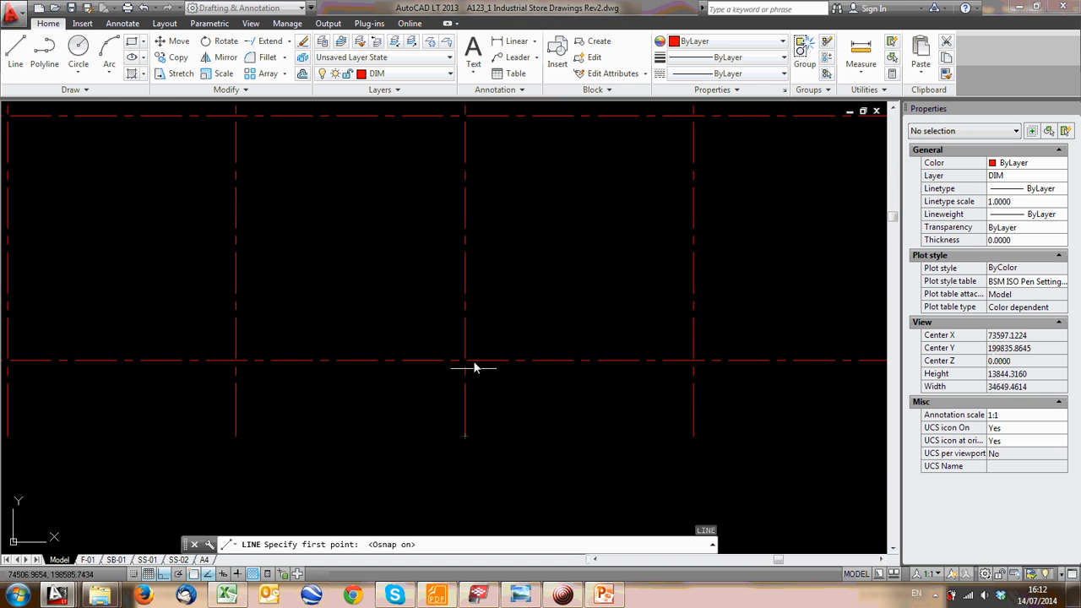
{"action": "scroll", "coordinate": [458, 380], "scroll_direction": "down", "scroll_amount": 2}
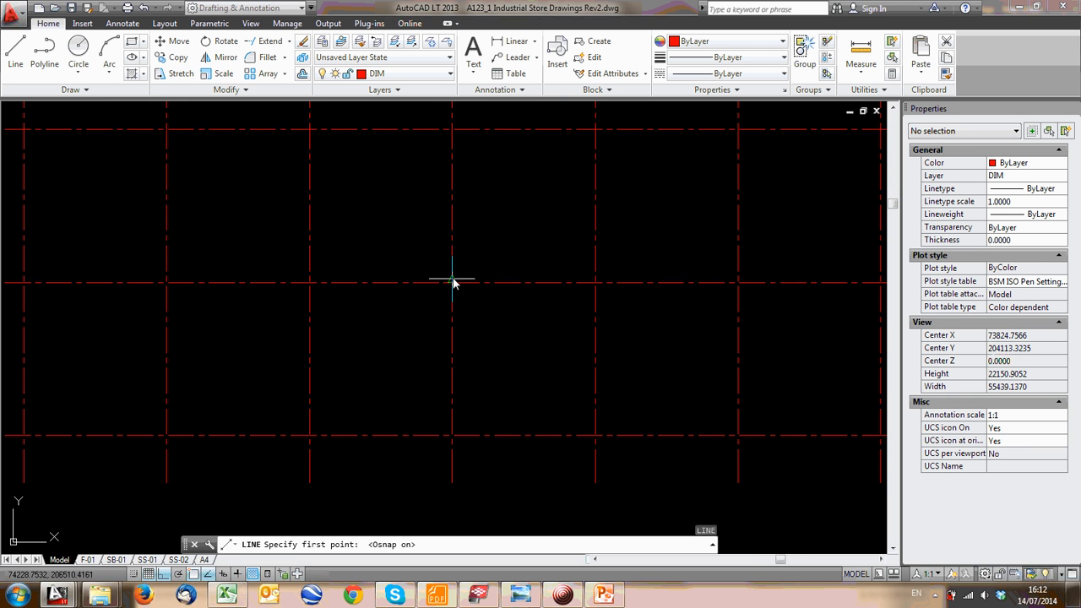
{"action": "scroll", "coordinate": [454, 283], "scroll_direction": "up", "scroll_amount": 4}
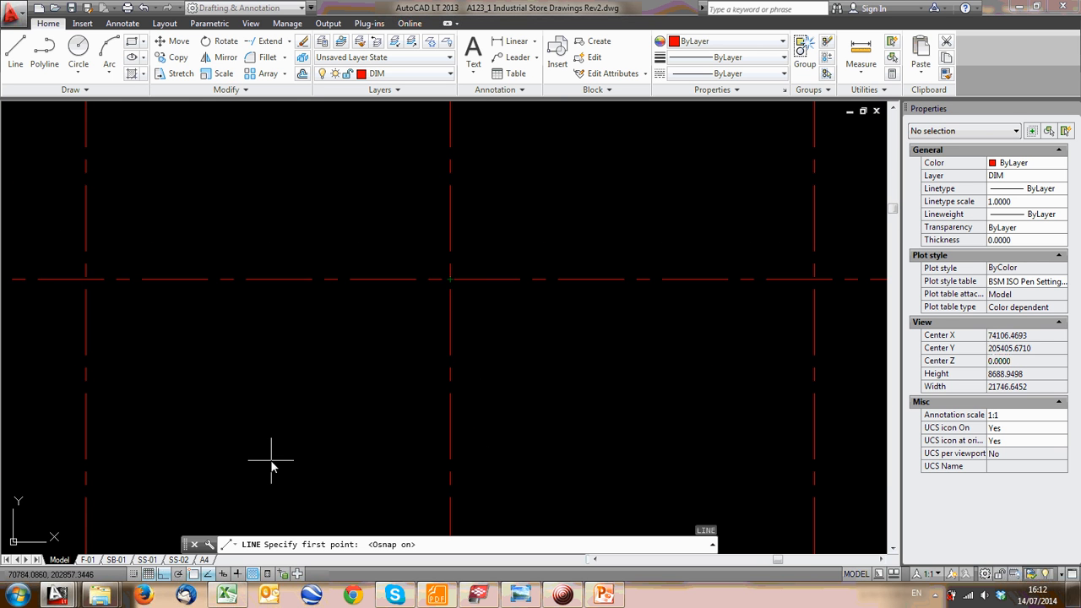
{"action": "key", "text": "Escape"}
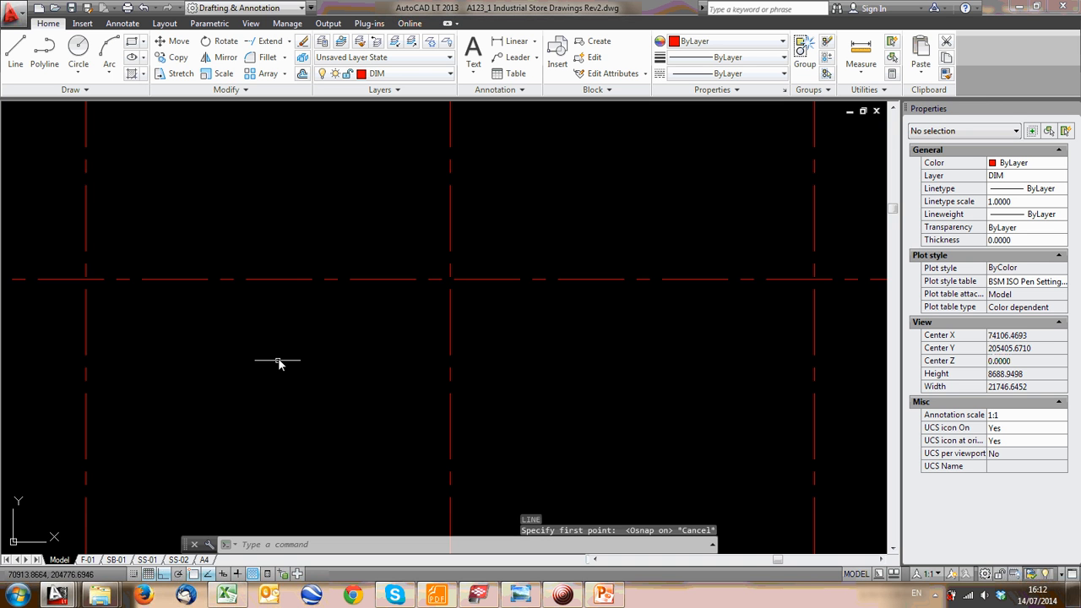
Review the object snap and the snap and grid options in Drafting Settings, discarding the dialog
{"action": "scroll", "coordinate": [430, 338], "scroll_direction": "down", "scroll_amount": 6}
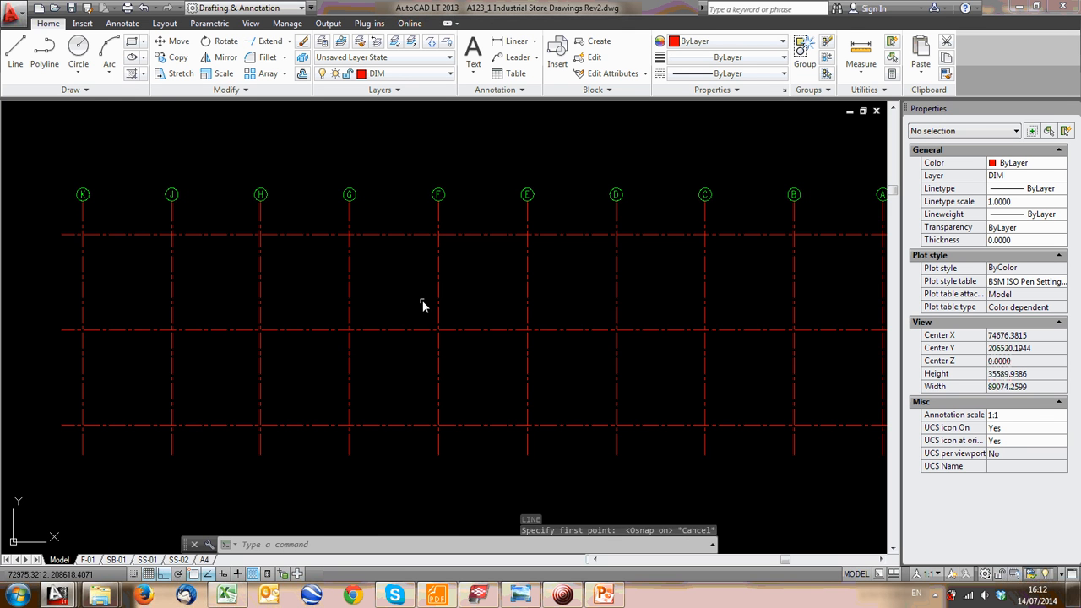
{"action": "right_click", "coordinate": [199, 576]}
{"action": "left_click", "coordinate": [245, 550]}
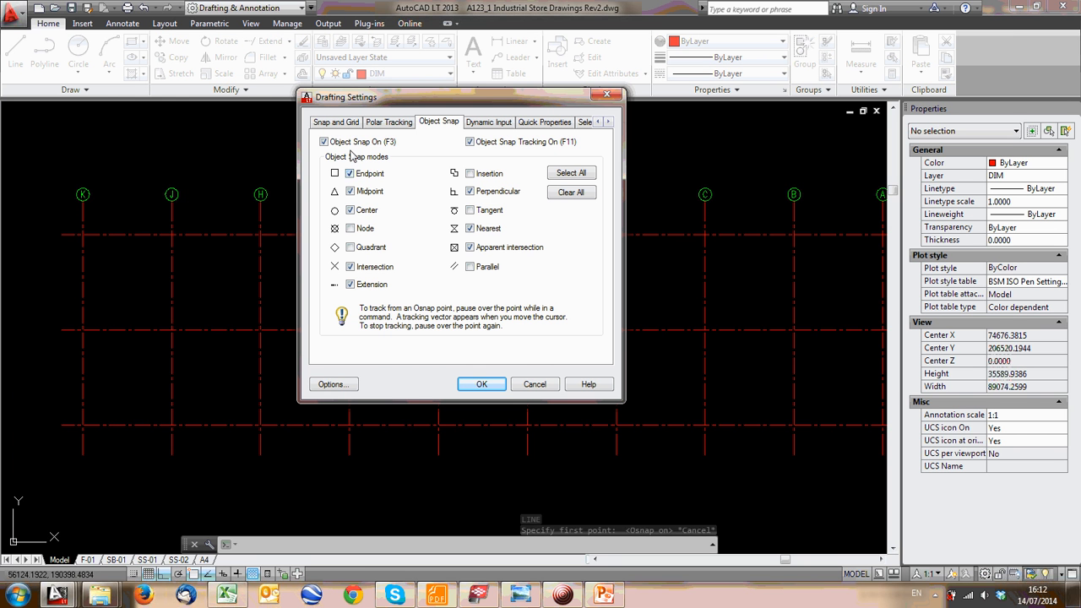
{"action": "left_click", "coordinate": [337, 122]}
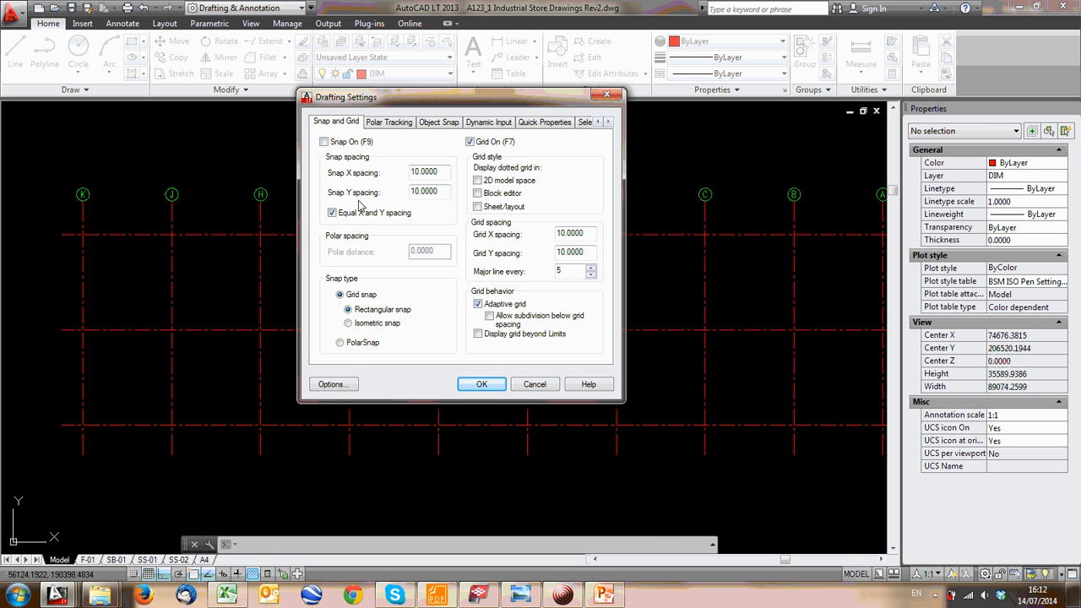
{"action": "left_click", "coordinate": [533, 385]}
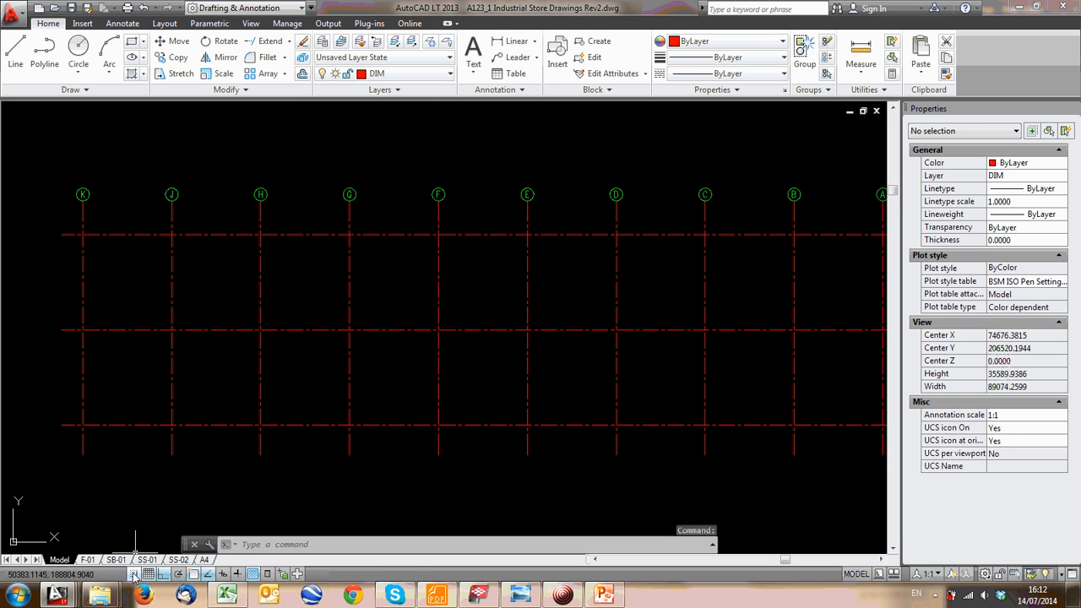
Turn snap mode on and set the equal X and Y snap spacing to 1000
{"action": "left_click", "coordinate": [133, 574]}
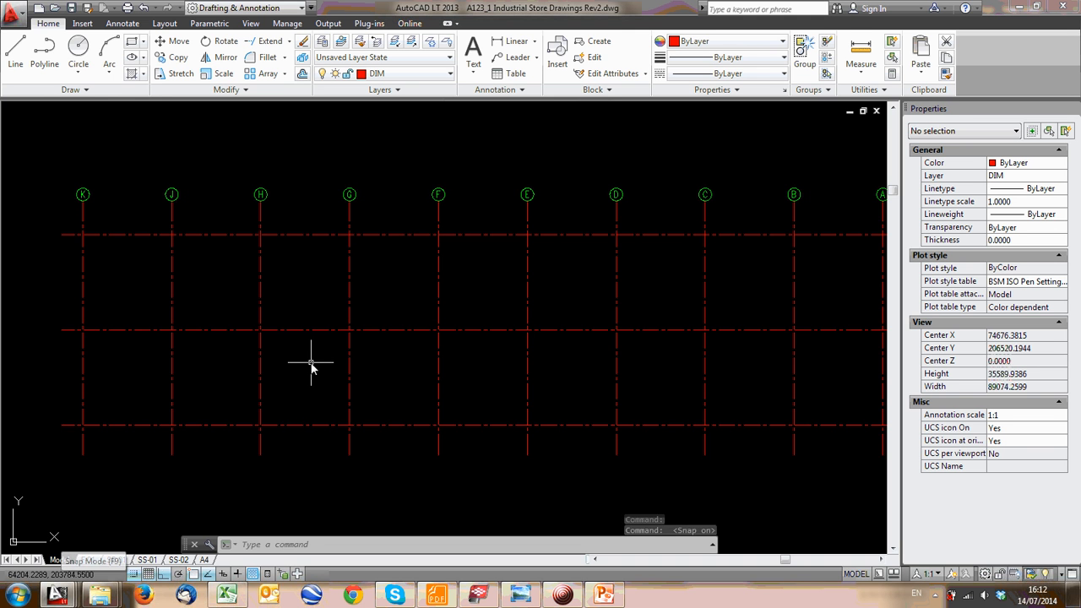
{"action": "right_click", "coordinate": [135, 574]}
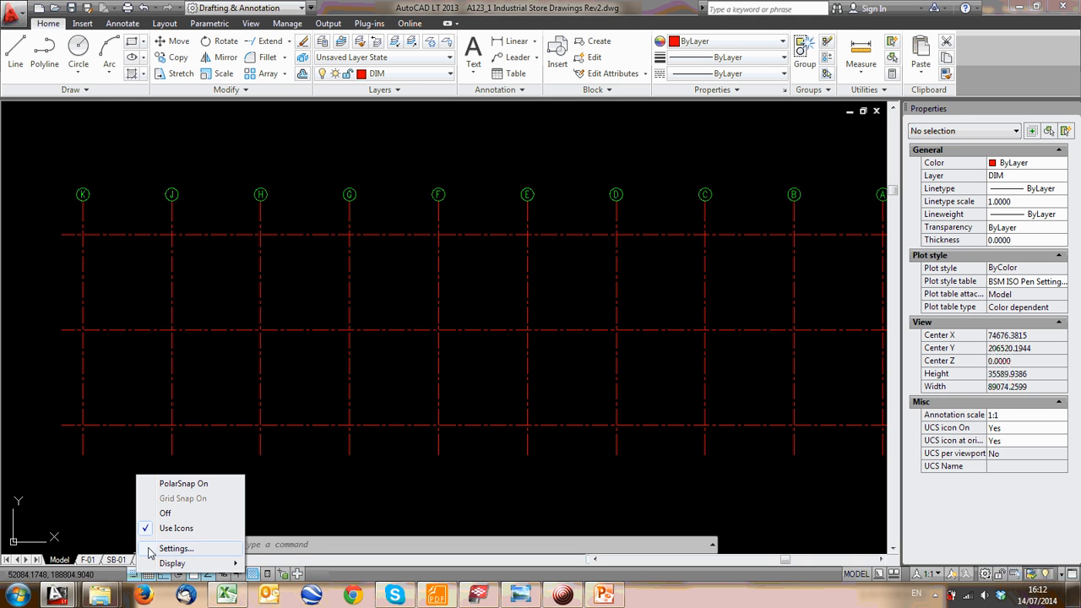
{"action": "left_click", "coordinate": [176, 549]}
{"action": "double_click", "coordinate": [439, 172]}
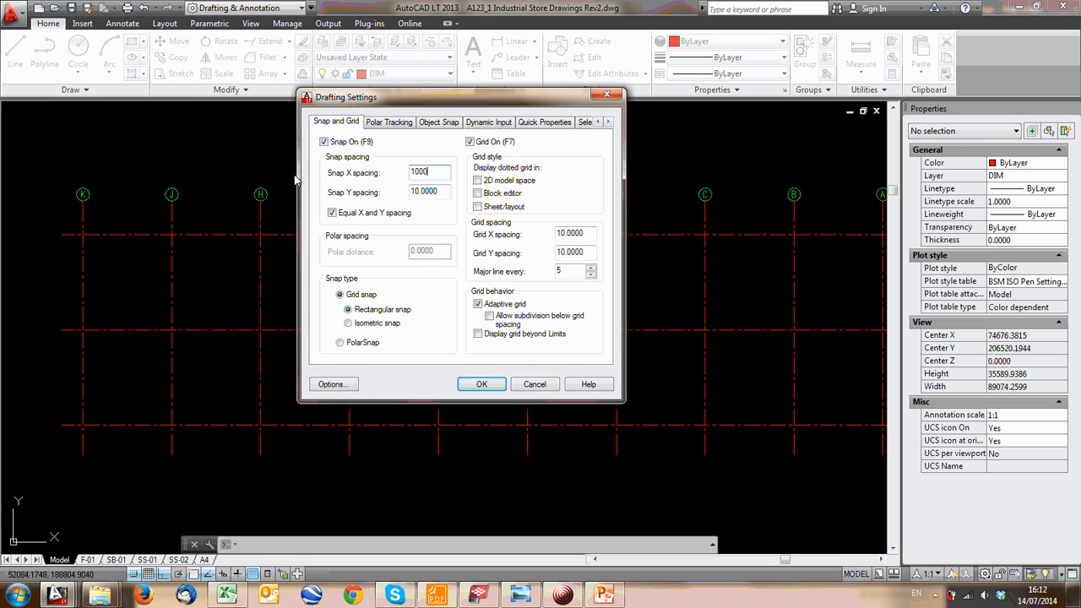
{"action": "key", "text": "Tab"}
{"action": "left_click", "coordinate": [480, 384]}
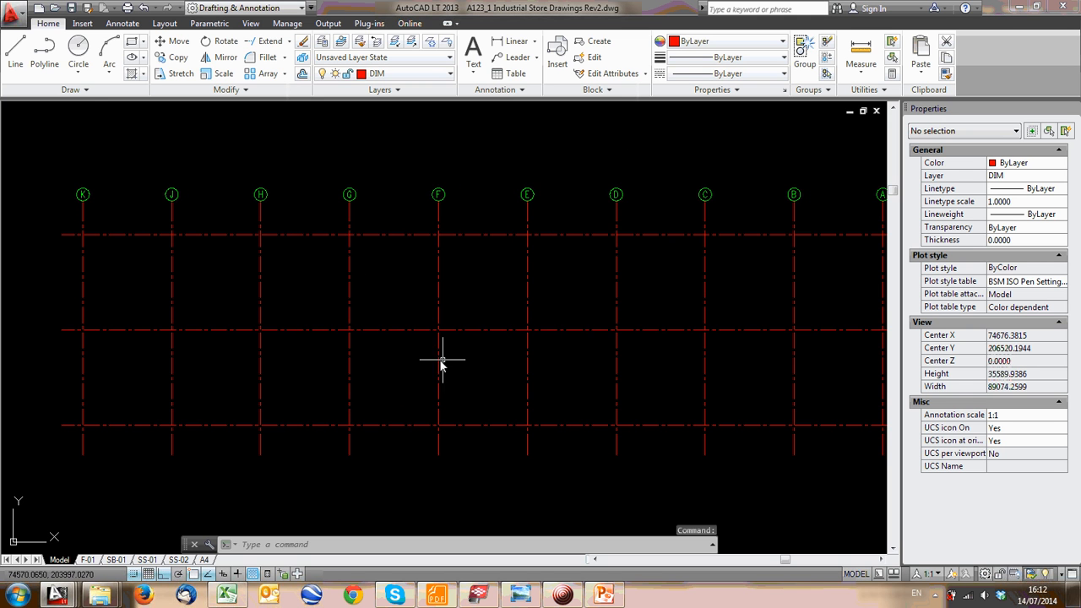
Turn snap mode off
{"action": "left_click", "coordinate": [133, 574]}
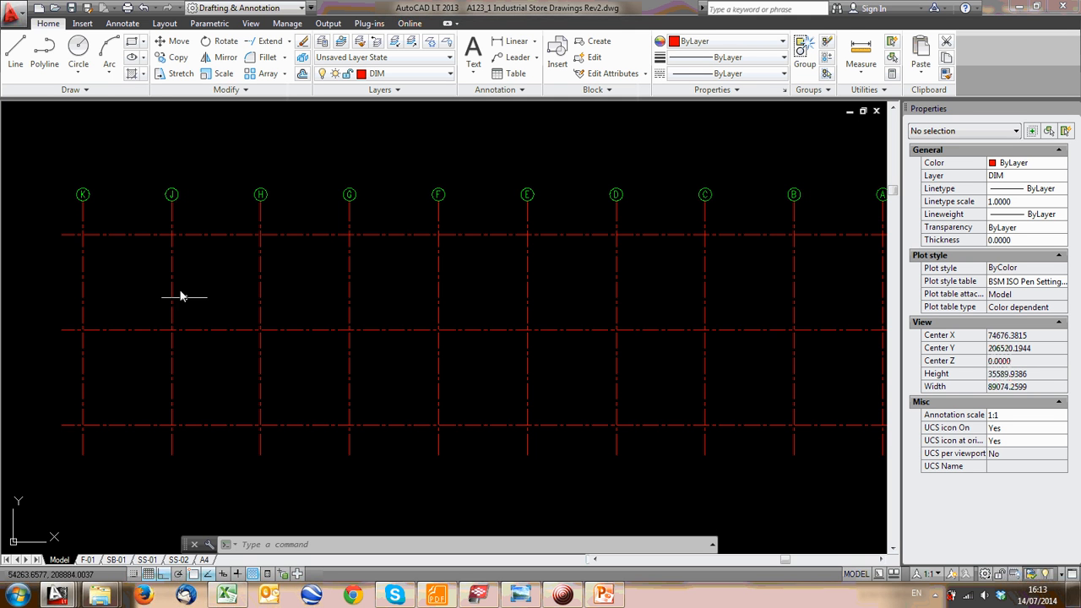
{"action": "middle_click_drag", "start_coordinate": [312, 329], "coordinate": [418, 282]}
{"action": "scroll", "coordinate": [279, 321], "scroll_direction": "down", "scroll_amount": 2}
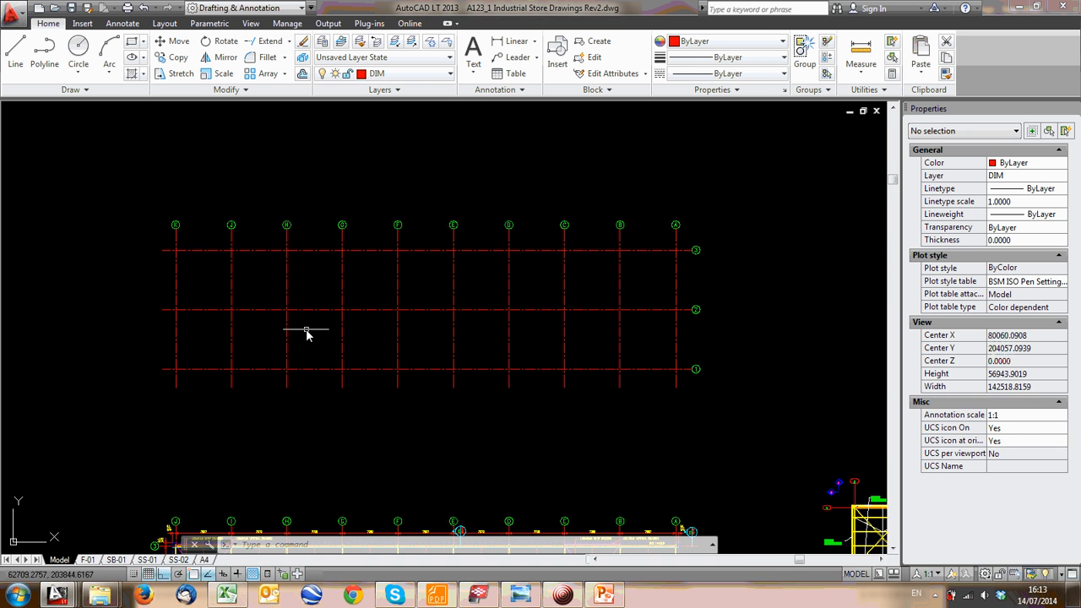
{"action": "scroll", "coordinate": [132, 551], "scroll_direction": "up", "scroll_amount": 4}
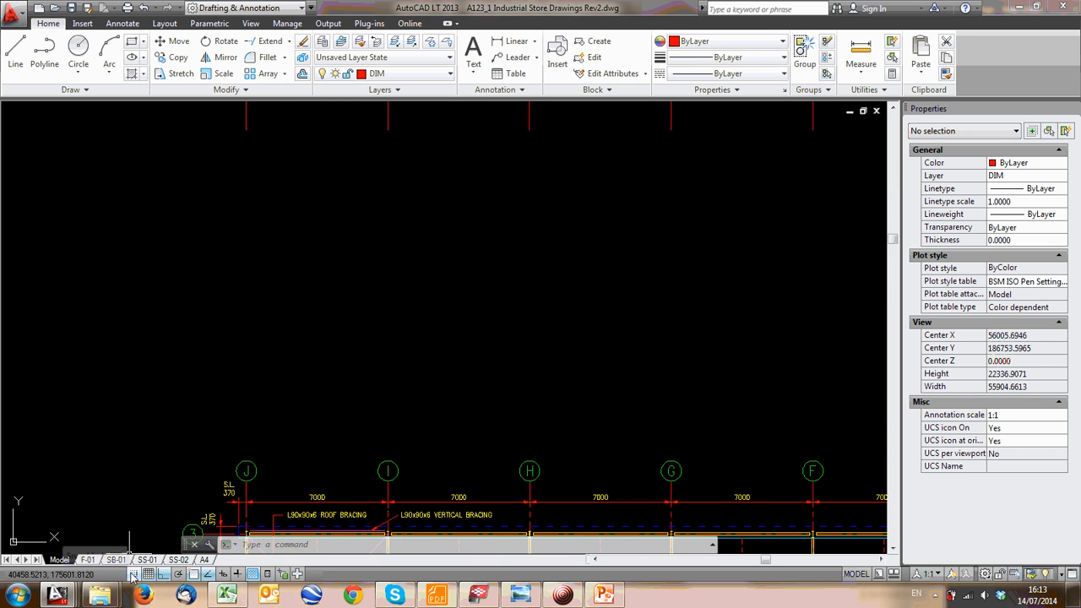
Toggle the grid display off and on again, and turn ortho mode off
{"action": "scroll", "coordinate": [266, 356], "scroll_direction": "down", "scroll_amount": 2}
{"action": "middle_click_drag", "start_coordinate": [269, 355], "coordinate": [179, 458]}
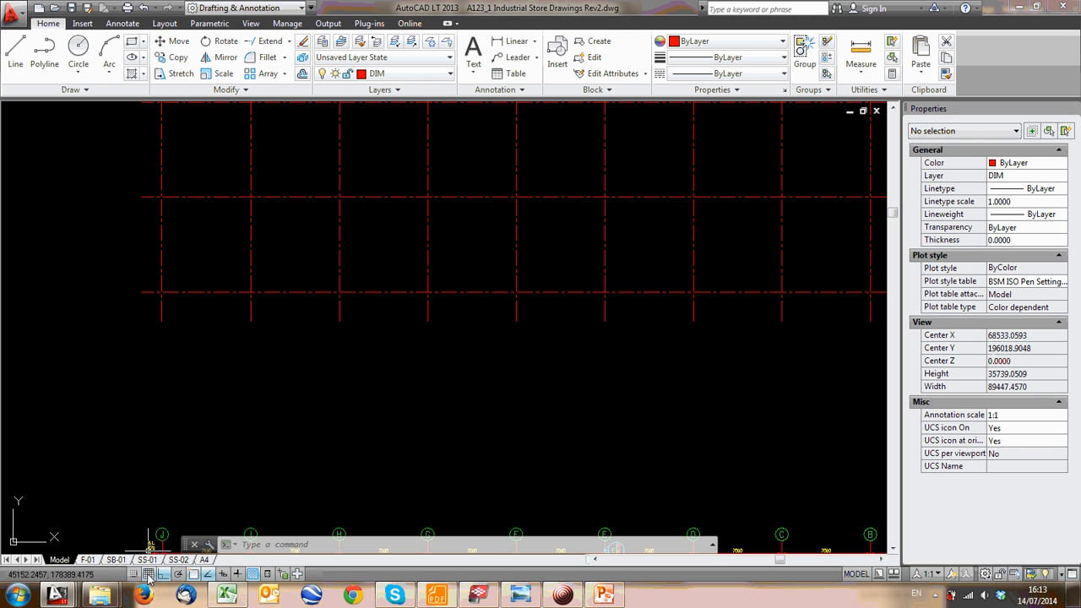
{"action": "left_click", "coordinate": [147, 574]}
{"action": "left_click", "coordinate": [162, 574]}
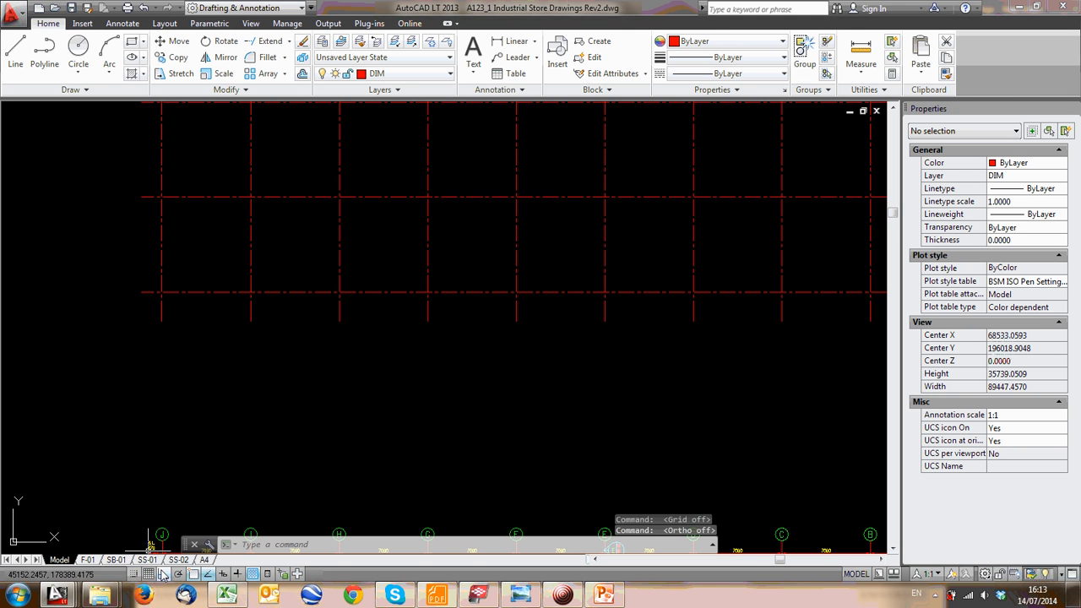
{"action": "left_click", "coordinate": [148, 574]}
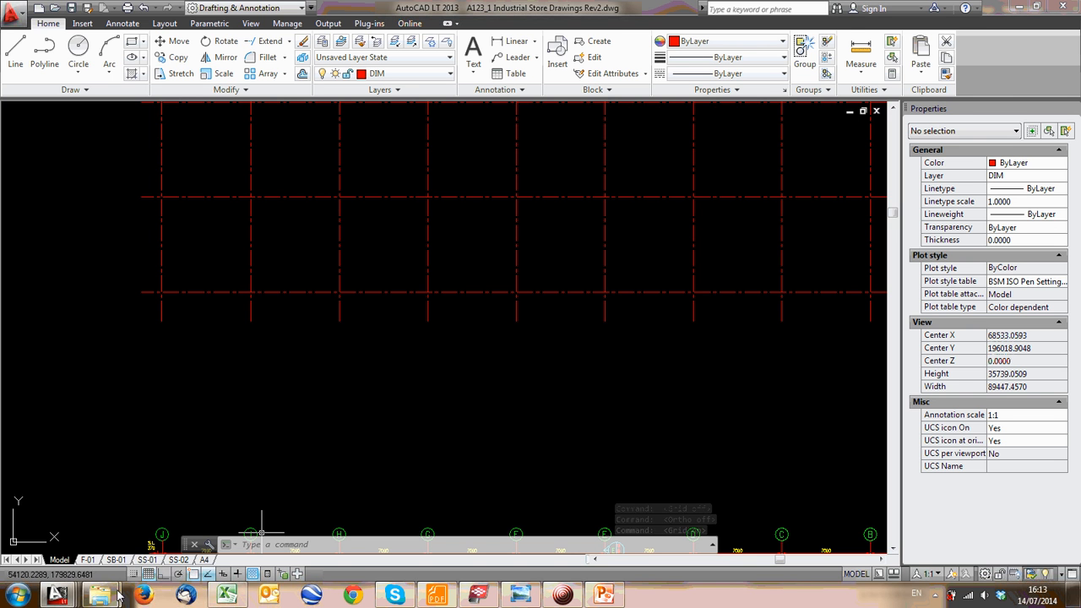
Draw four connected freehand line segments at arbitrary angles in the empty space below the new grid
{"action": "left_click", "coordinate": [15, 51]}
{"action": "left_click", "coordinate": [283, 385]}
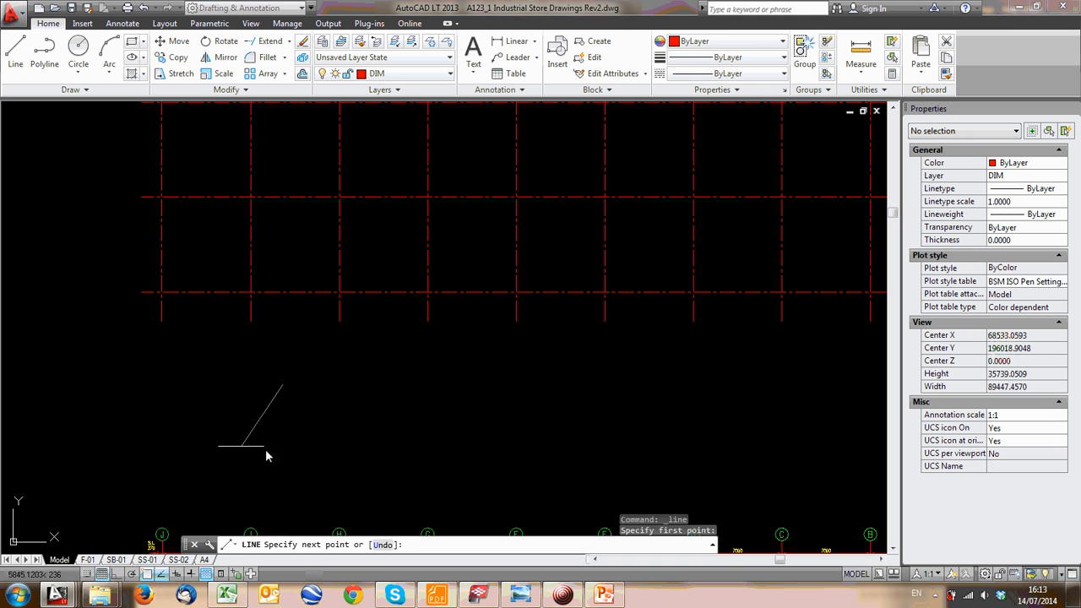
{"action": "left_click", "coordinate": [356, 358]}
{"action": "left_click", "coordinate": [385, 414]}
{"action": "left_click", "coordinate": [293, 434]}
{"action": "left_click", "coordinate": [404, 377]}
Turn ortho mode on and continue the line with seven strictly horizontal and vertical segments
{"action": "left_click", "coordinate": [116, 573]}
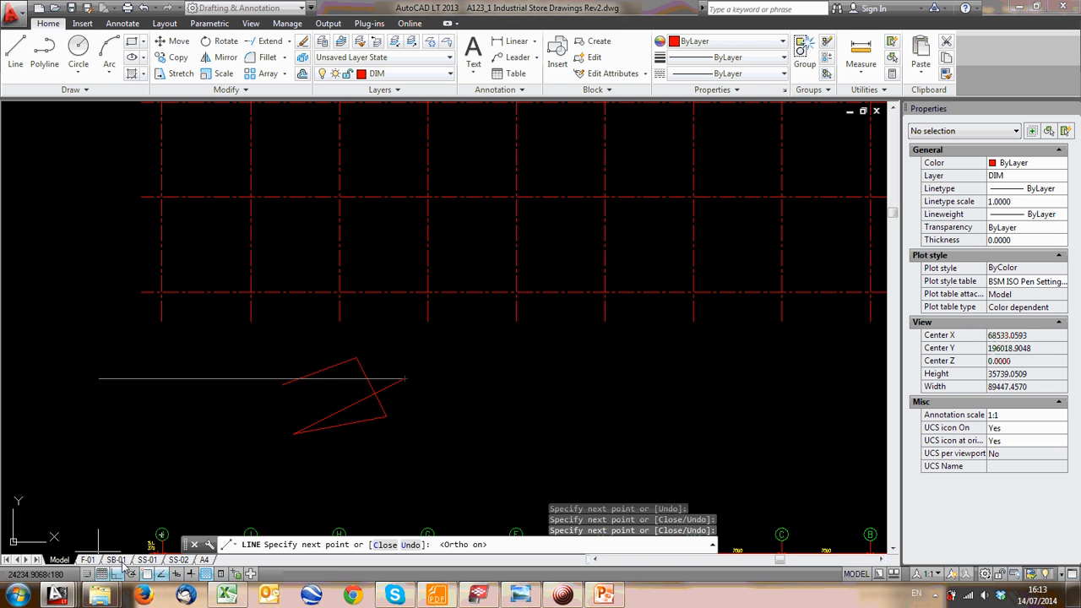
{"action": "left_click", "coordinate": [609, 380]}
{"action": "left_click", "coordinate": [630, 434]}
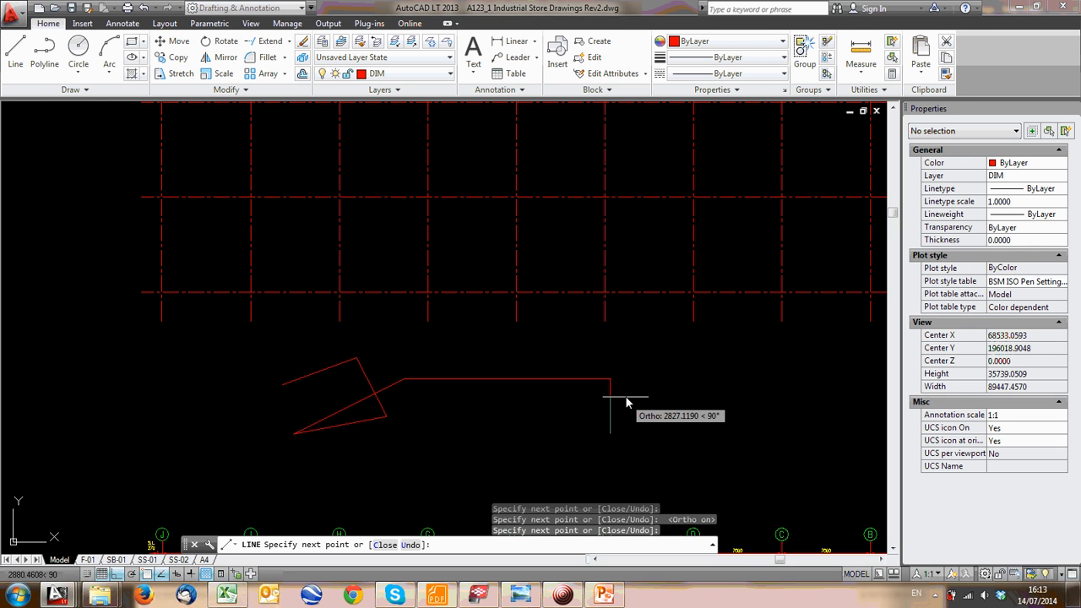
{"action": "left_click", "coordinate": [621, 357]}
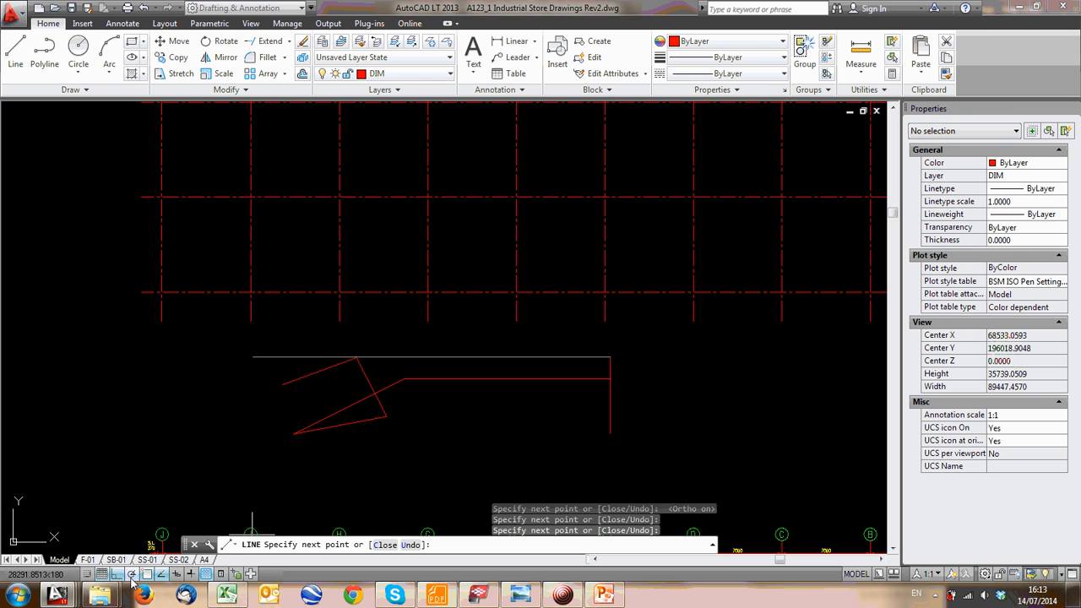
{"action": "left_click", "coordinate": [712, 358]}
{"action": "left_click", "coordinate": [709, 409]}
{"action": "left_click", "coordinate": [687, 403]}
{"action": "left_click", "coordinate": [691, 433]}
Add an angled segment with ortho off and another snapped to gridlines C and 1 with ortho on, ending the line
{"action": "left_click", "coordinate": [116, 574]}
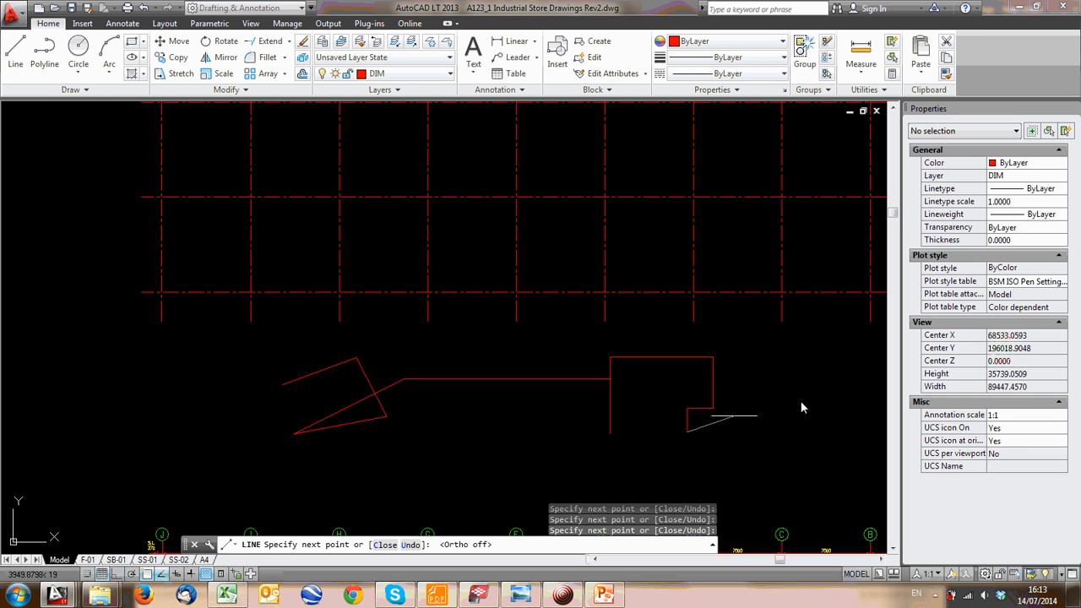
{"action": "left_click", "coordinate": [713, 410]}
{"action": "middle_click_drag", "start_coordinate": [823, 407], "coordinate": [547, 398]}
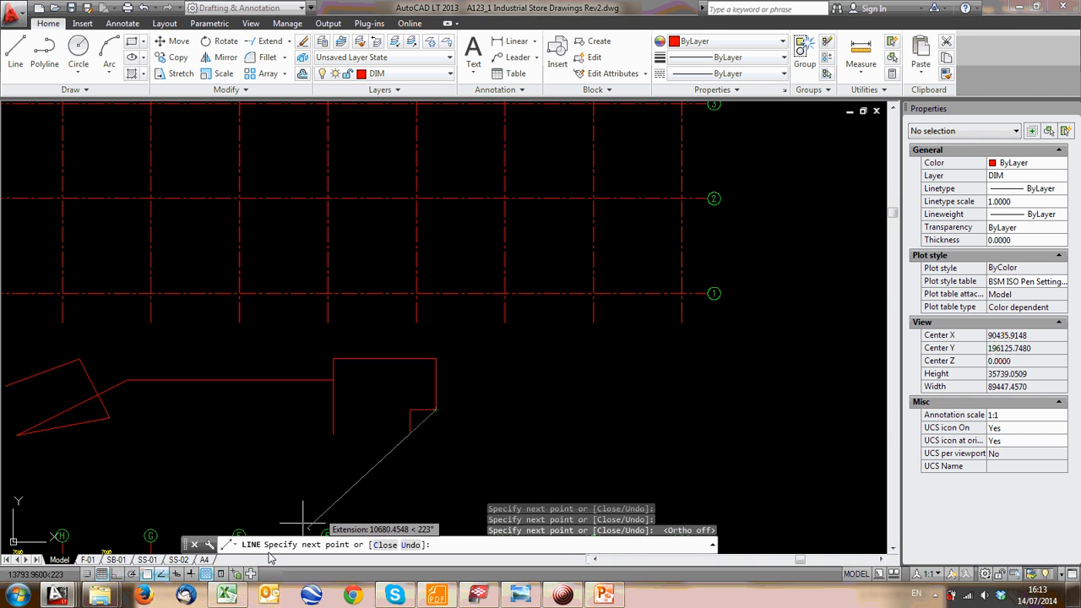
{"action": "left_click", "coordinate": [118, 574]}
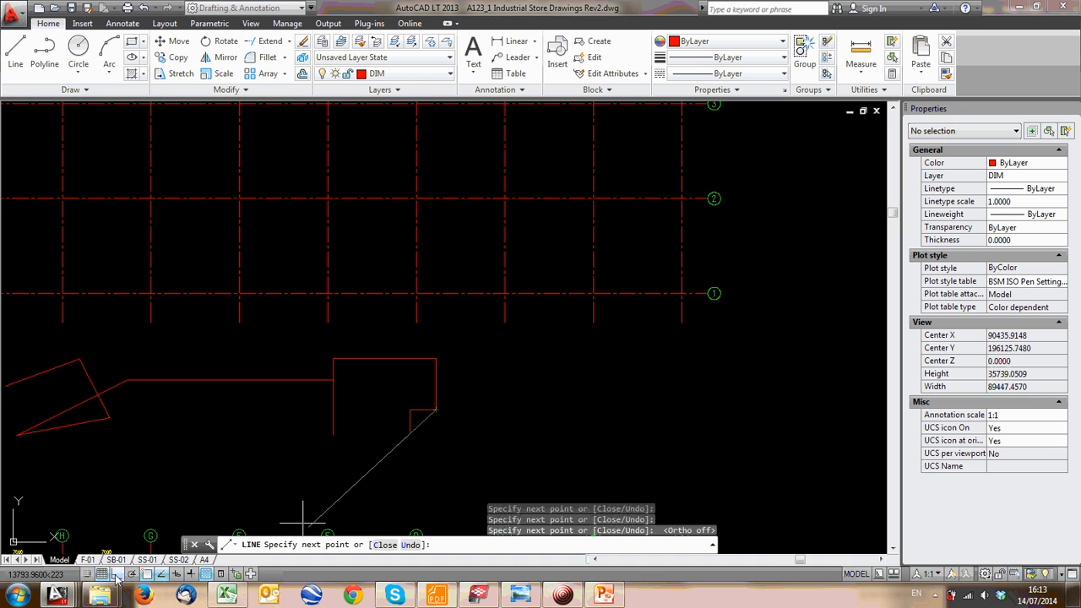
{"action": "left_click", "coordinate": [505, 295]}
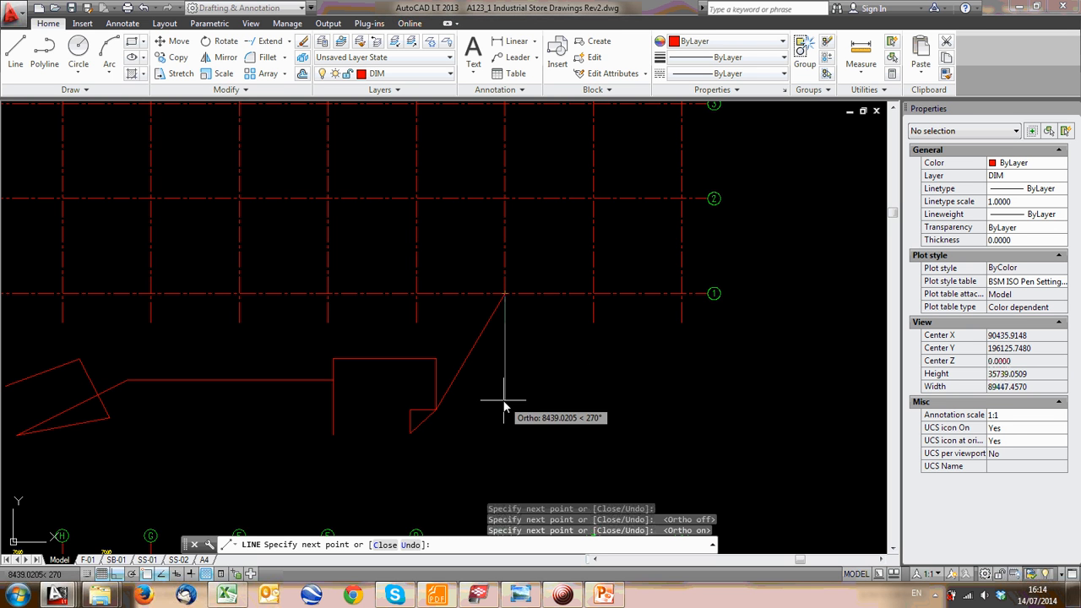
{"action": "key", "text": "Escape"}
Erase all the test line segments drawn below the grid
{"action": "left_click", "coordinate": [470, 415]}
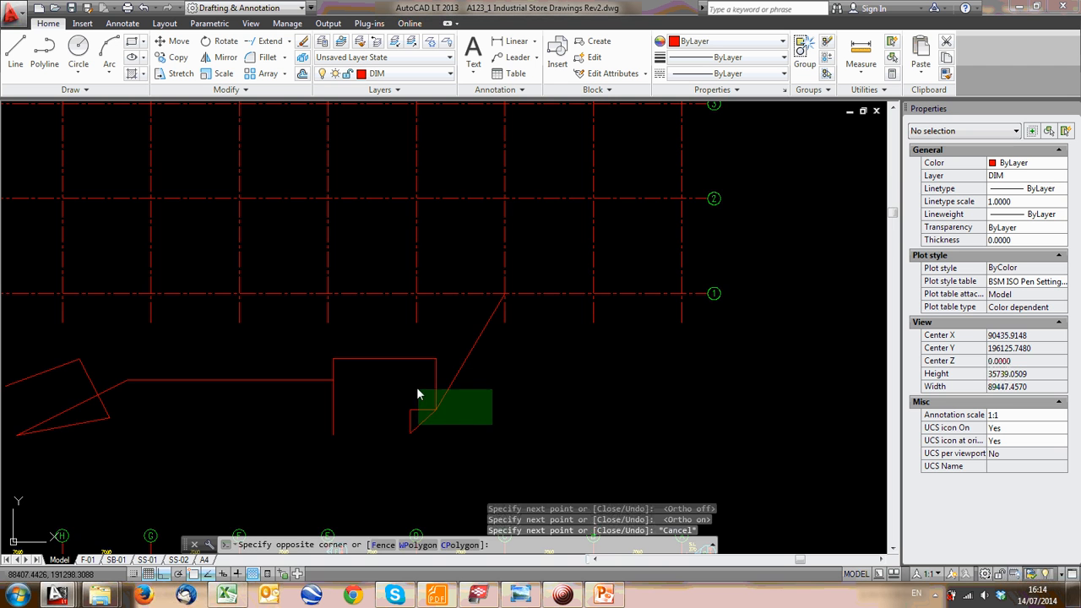
{"action": "scroll", "coordinate": [487, 386], "scroll_direction": "down", "scroll_amount": 2}
{"action": "left_click", "coordinate": [345, 385]}
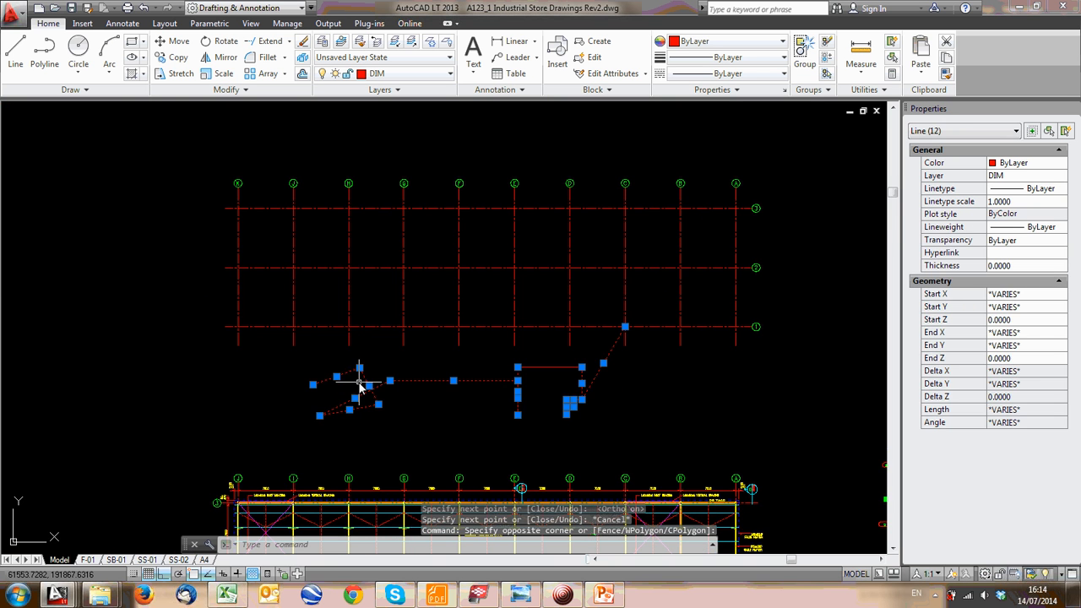
{"action": "key", "text": "Delete"}
{"action": "scroll", "coordinate": [581, 383], "scroll_direction": "up", "scroll_amount": 2}
{"action": "left_click", "coordinate": [581, 384]}
{"action": "left_click", "coordinate": [545, 329]}
{"action": "key", "text": "Delete"}
{"action": "left_click", "coordinate": [487, 374]}
{"action": "left_click", "coordinate": [400, 330]}
{"action": "key", "text": "Delete"}
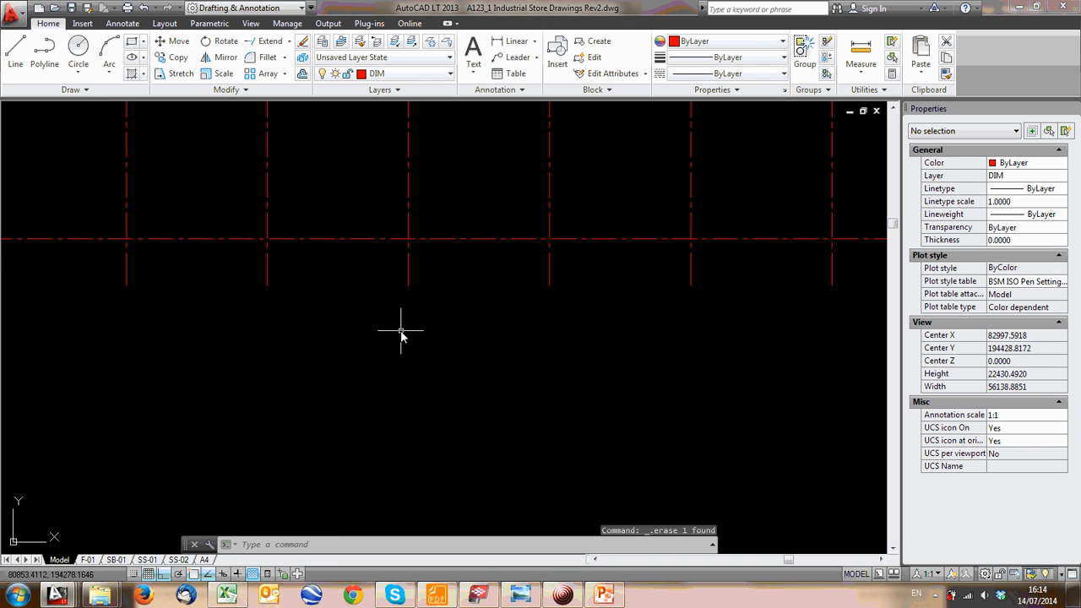
Turn polar tracking on and set its increment angle to 22.5 degrees
{"action": "left_click", "coordinate": [179, 574]}
{"action": "right_click", "coordinate": [179, 574]}
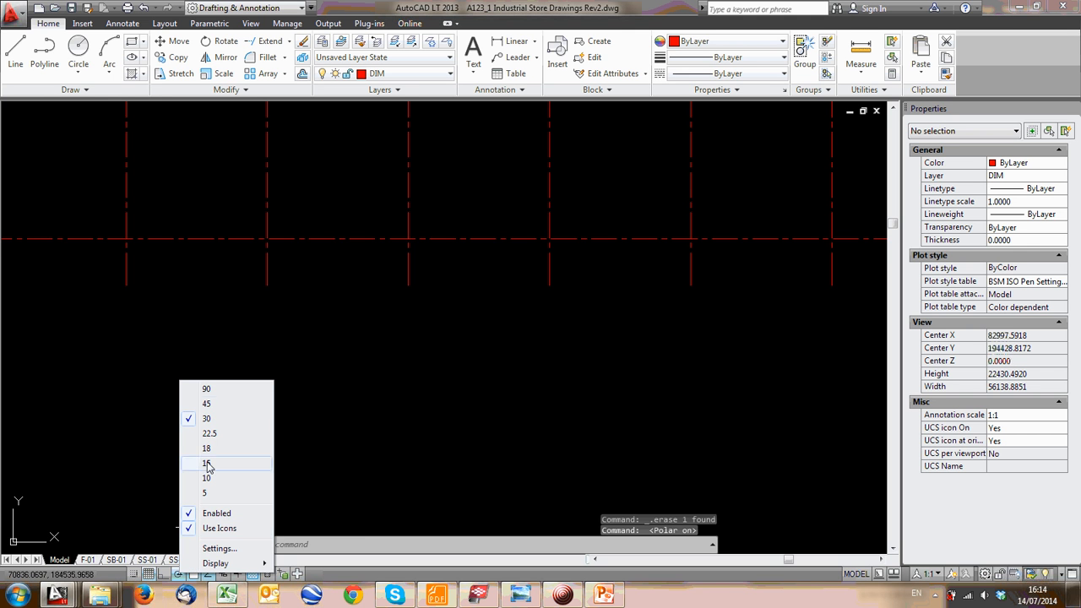
{"action": "left_click", "coordinate": [208, 434]}
Draw four connected line segments below the grid with polar tracking, starting horizontally and continuing at polar angles
{"action": "left_click", "coordinate": [15, 53]}
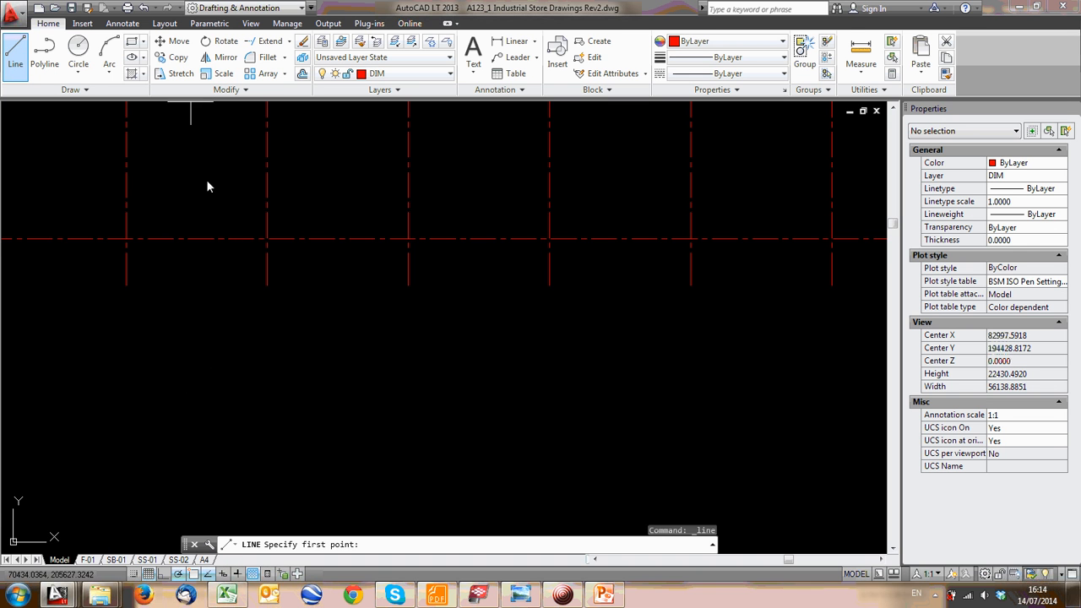
{"action": "left_click", "coordinate": [302, 410]}
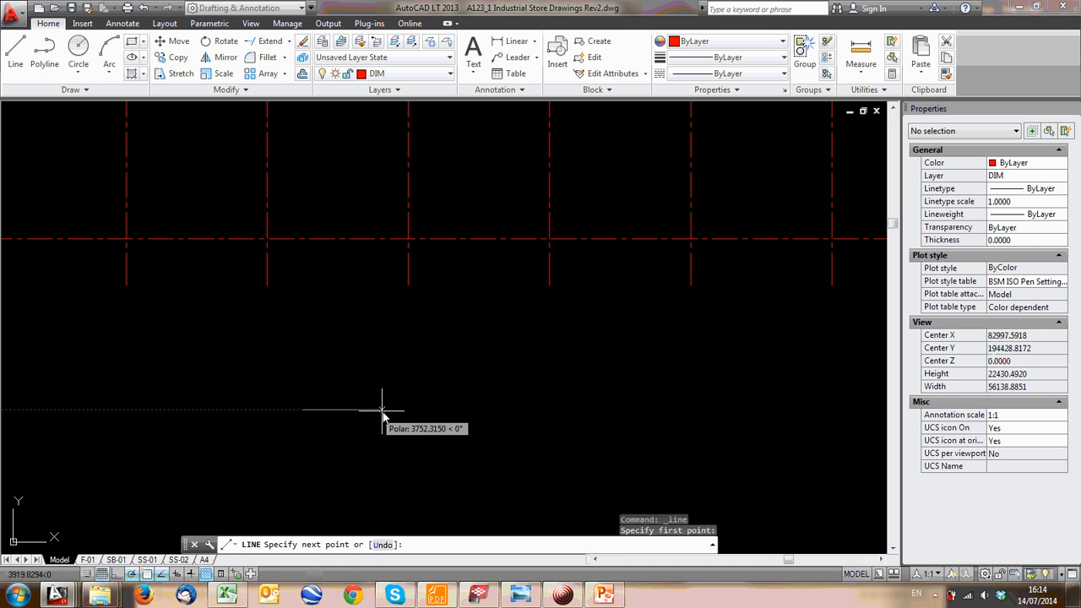
{"action": "left_click", "coordinate": [471, 410]}
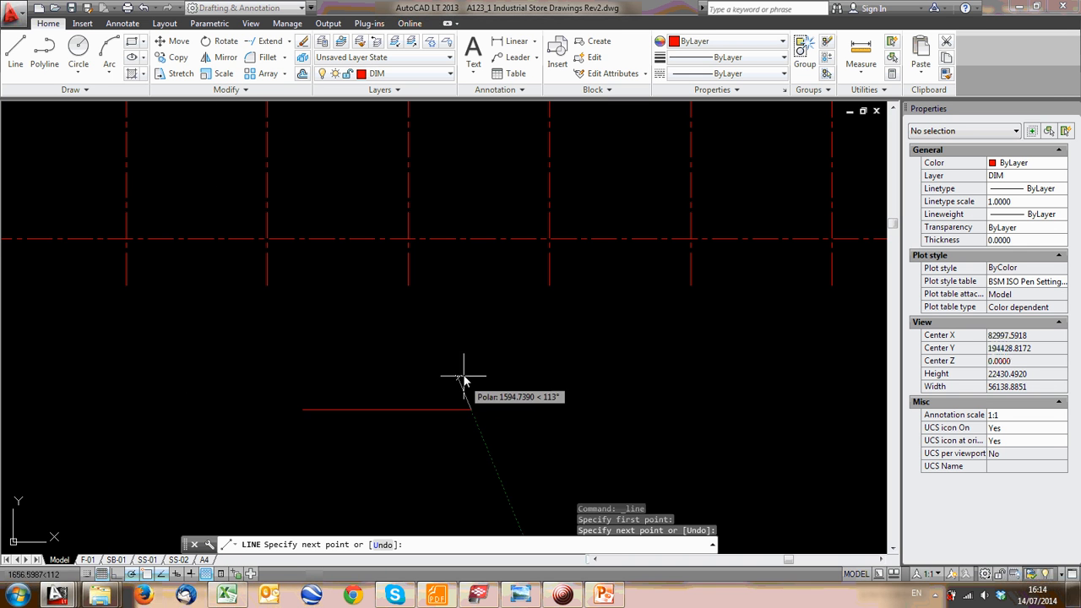
{"action": "left_click", "coordinate": [527, 352]}
{"action": "left_click", "coordinate": [486, 336]}
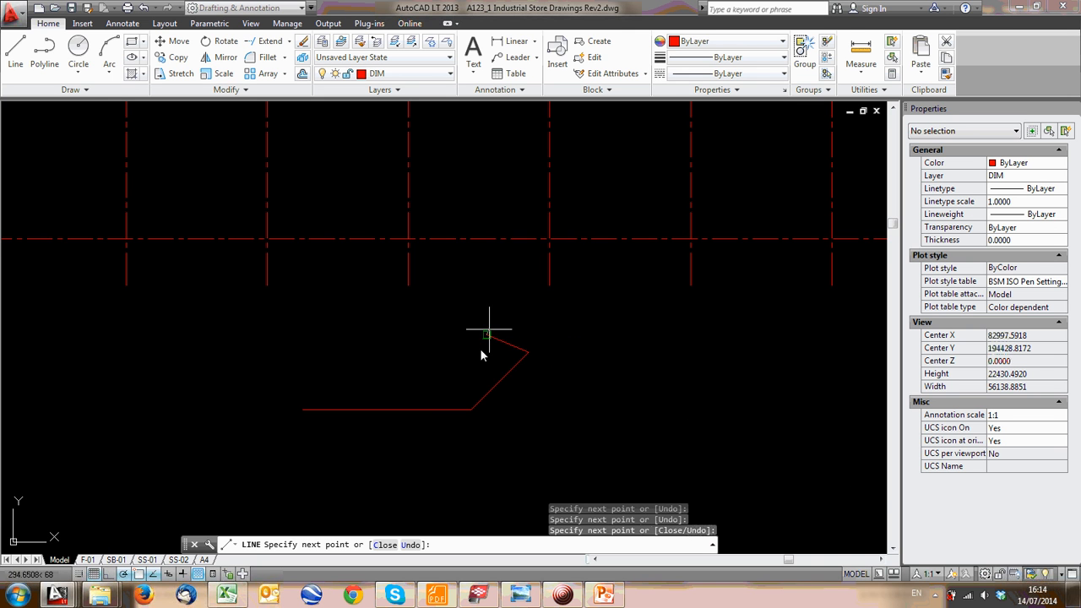
{"action": "left_click", "coordinate": [452, 369]}
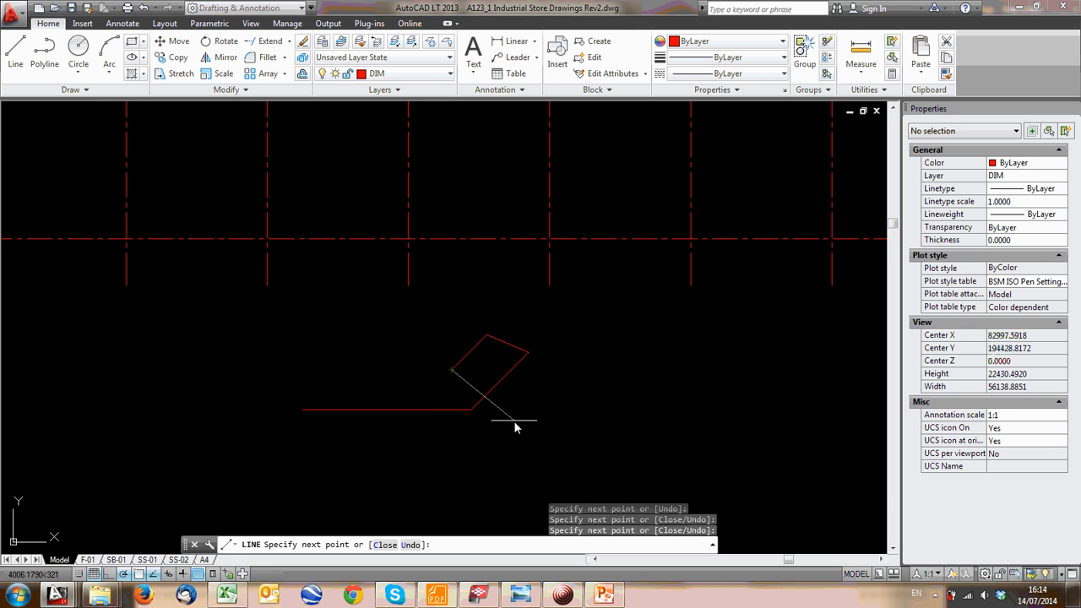
{"action": "key", "text": "Escape"}
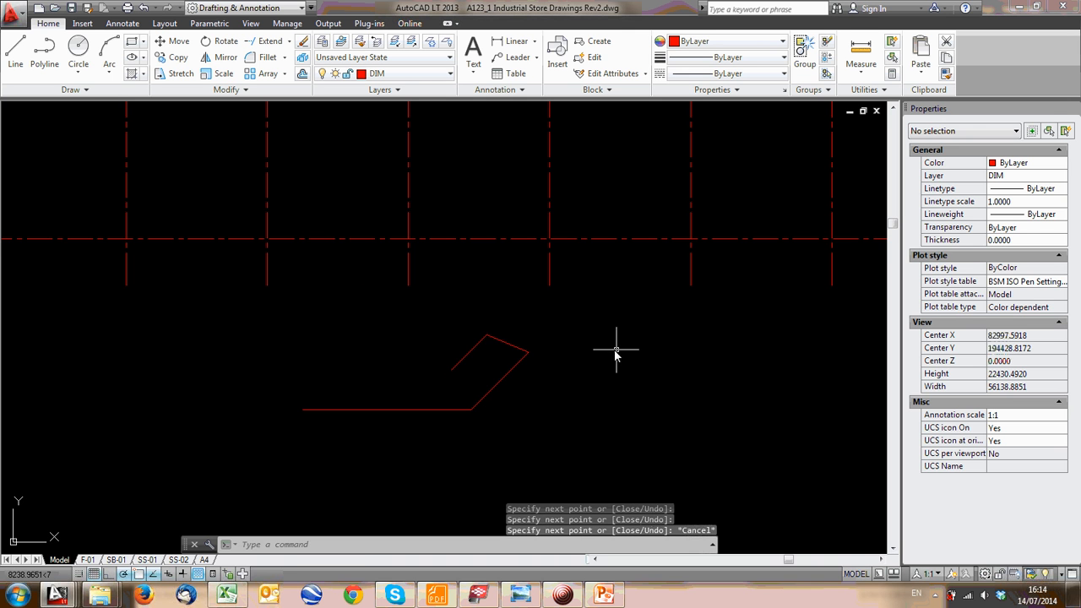
Erase the four polar-tracked test segments and turn ortho mode back on
{"action": "left_click", "coordinate": [604, 416]}
{"action": "left_click", "coordinate": [374, 342]}
{"action": "key", "text": "Delete"}
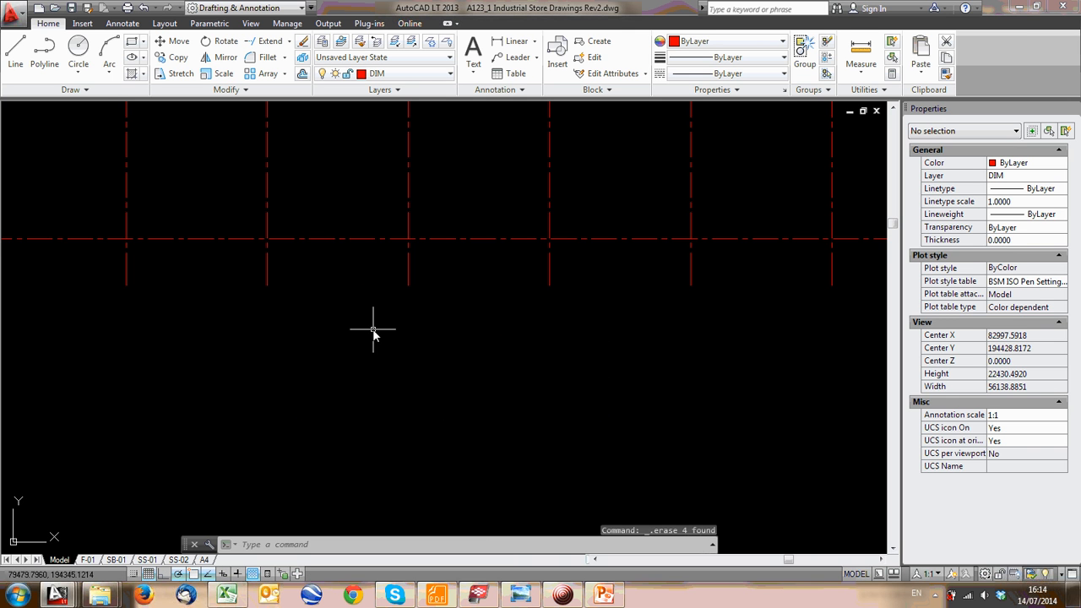
{"action": "left_click", "coordinate": [164, 574]}
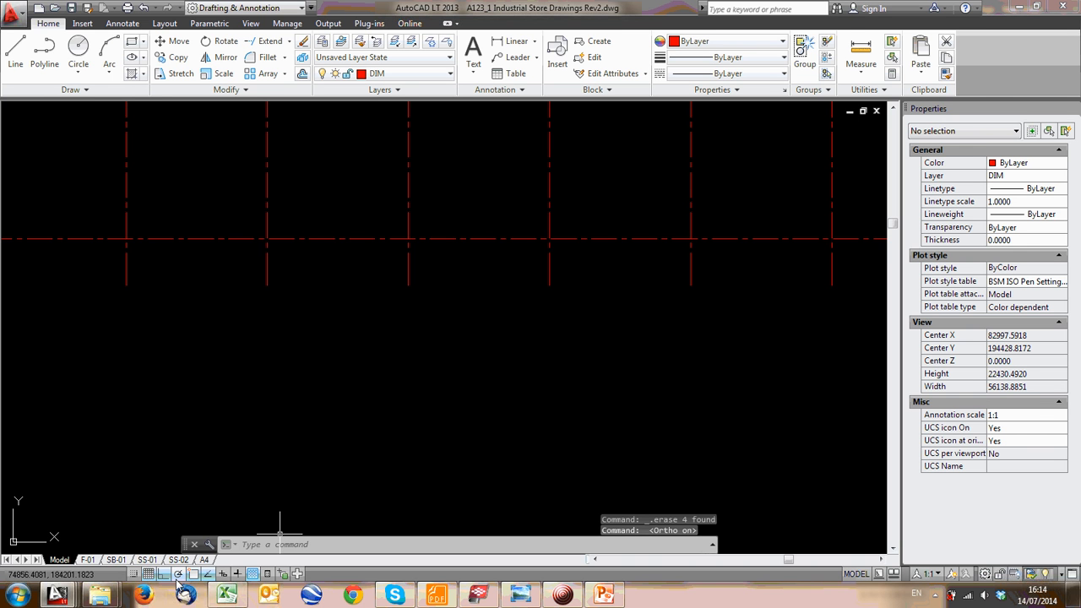
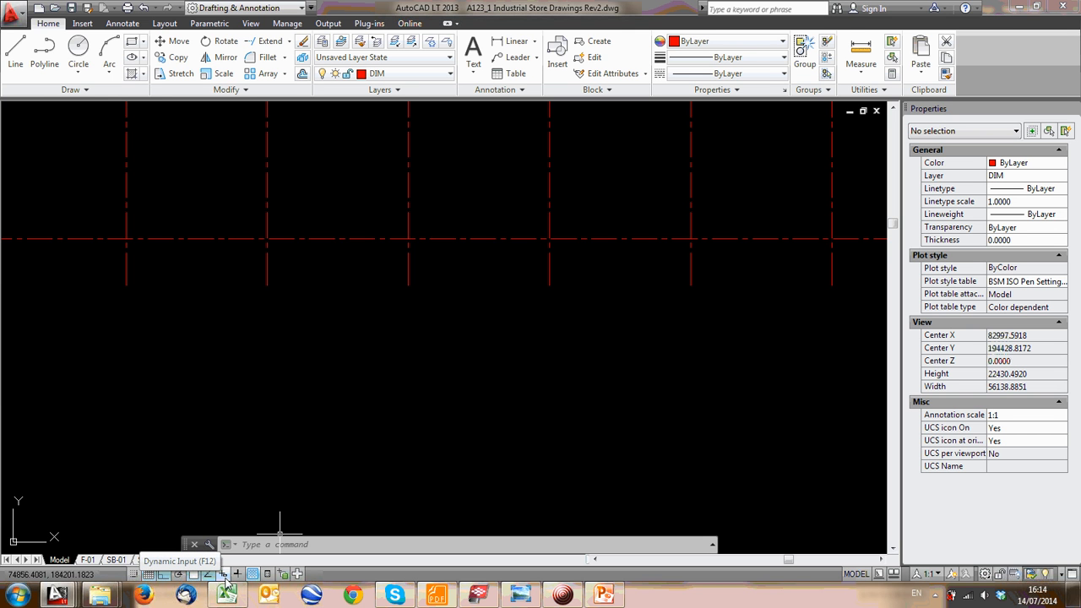
Turn dynamic input on, preview its length and angle fields while starting a line below the grid, and cancel the line
{"action": "left_click", "coordinate": [349, 413]}
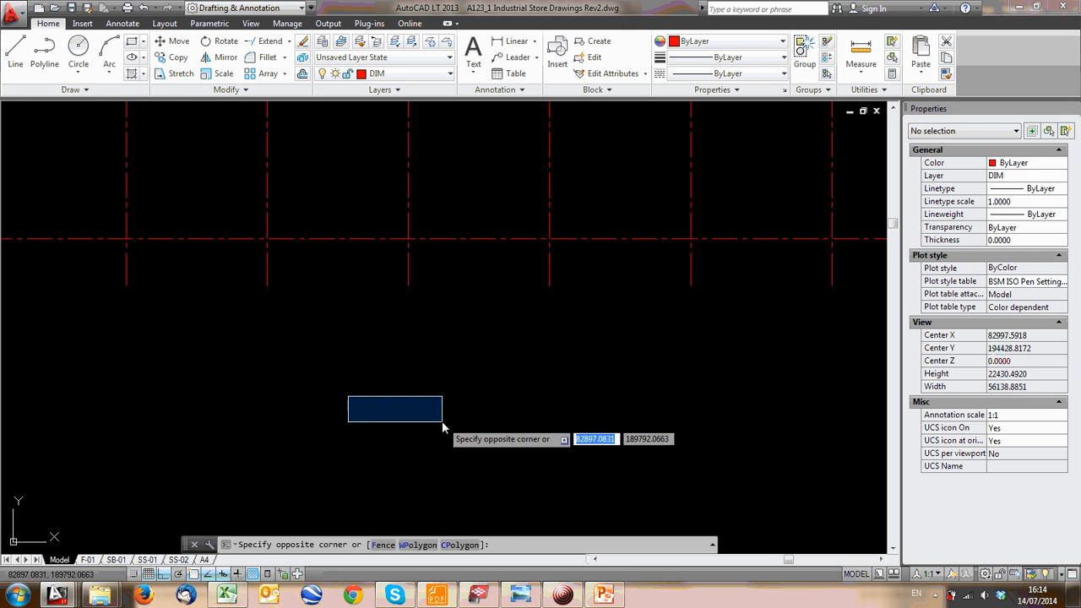
{"action": "type", "text": "l"}
{"action": "key", "text": "Return"}
{"action": "left_click", "coordinate": [397, 331]}
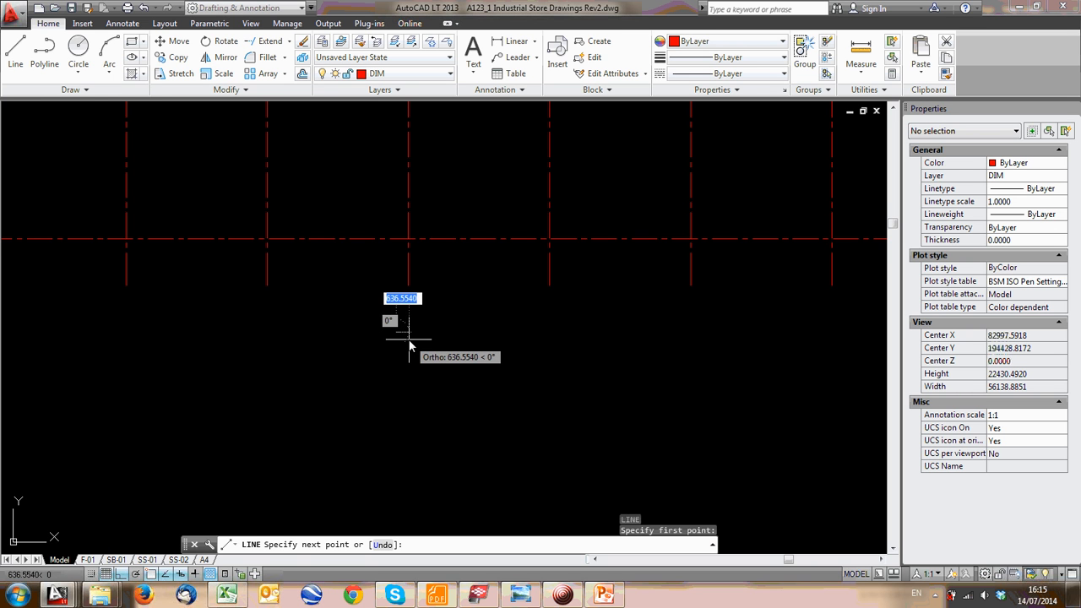
{"action": "key", "text": "Escape"}
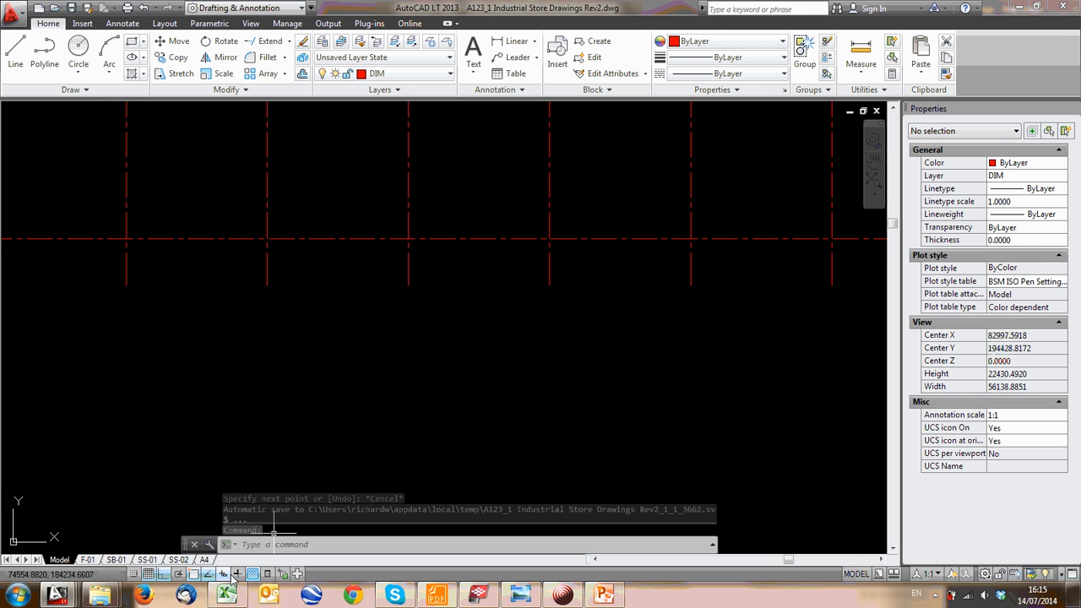
{"action": "mouse_move", "coordinate": [313, 430]}
{"action": "middle_mouse_down"}
{"action": "mouse_move", "coordinate": [295, 405]}
{"action": "mouse_move", "coordinate": [240, 378]}
{"action": "middle_mouse_up"}
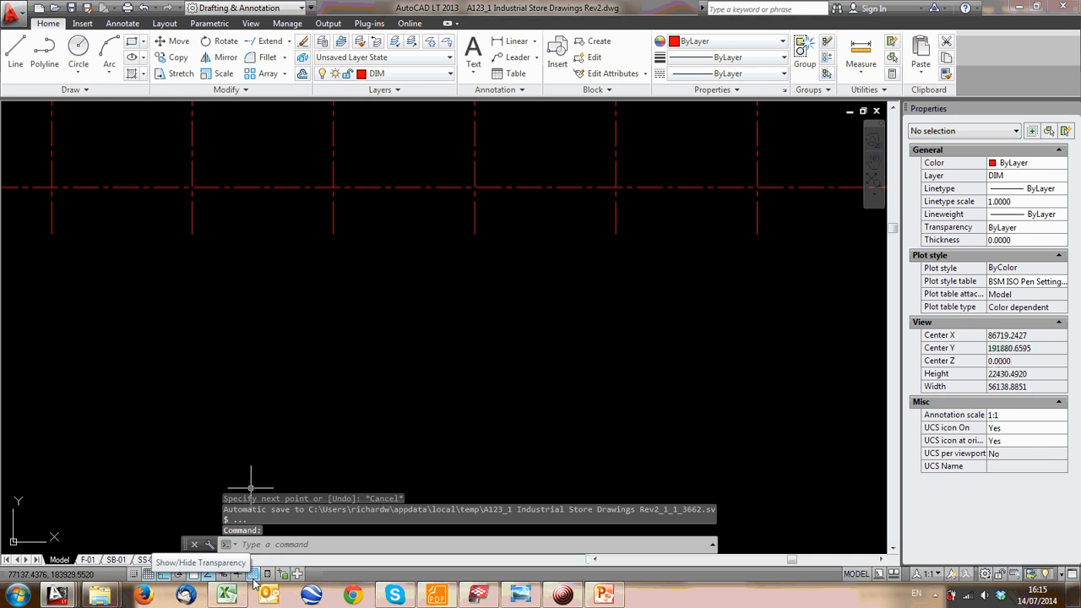
{"action": "left_click", "coordinate": [252, 574]}
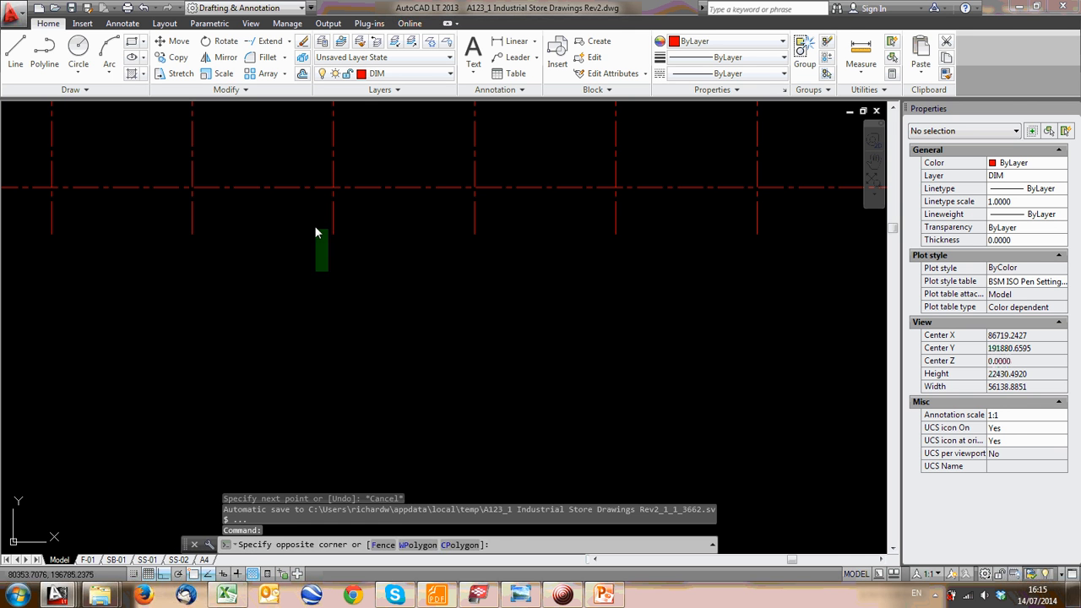
{"action": "left_click", "coordinate": [307, 278]}
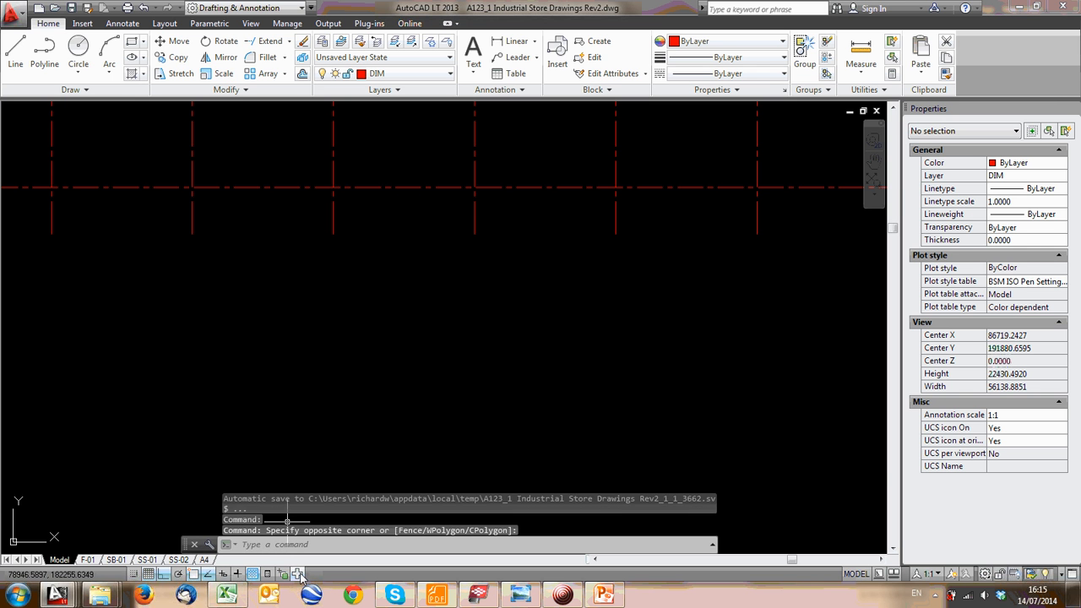
Look over the model space drawings, from the new grid and roof plan to the Truss 1 section
{"action": "scroll", "coordinate": [359, 390], "scroll_direction": "down", "scroll_amount": 2}
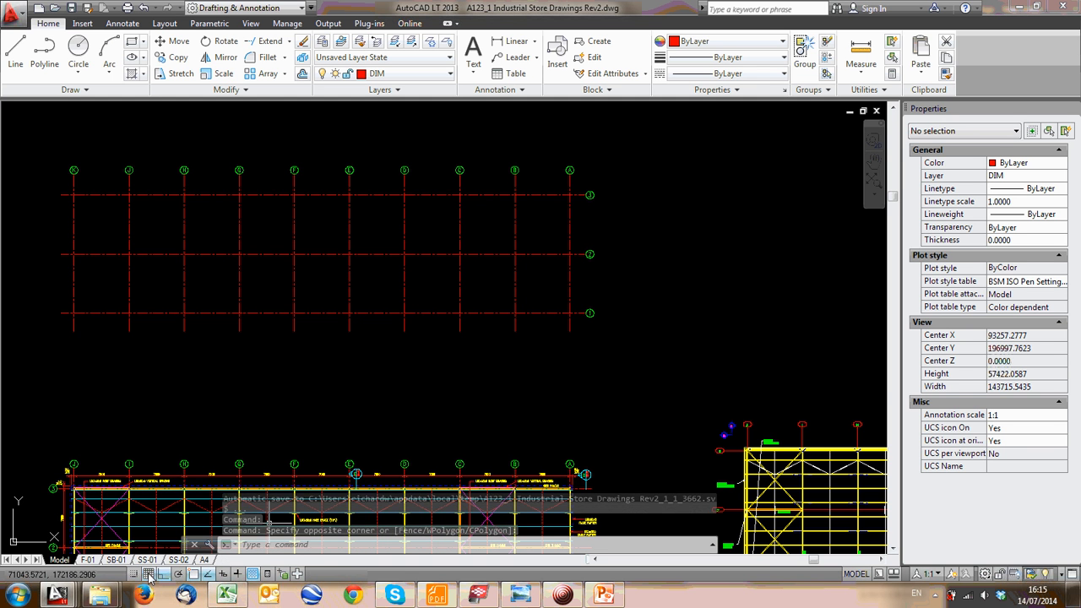
{"action": "scroll", "coordinate": [353, 341], "scroll_direction": "down", "scroll_amount": 2}
{"action": "middle_click_drag", "start_coordinate": [352, 337], "coordinate": [360, 321]}
{"action": "scroll", "coordinate": [352, 280], "scroll_direction": "down", "scroll_amount": 2}
{"action": "middle_click_drag", "start_coordinate": [372, 277], "coordinate": [504, 324]}
{"action": "middle_click_drag", "start_coordinate": [445, 429], "coordinate": [394, 405]}
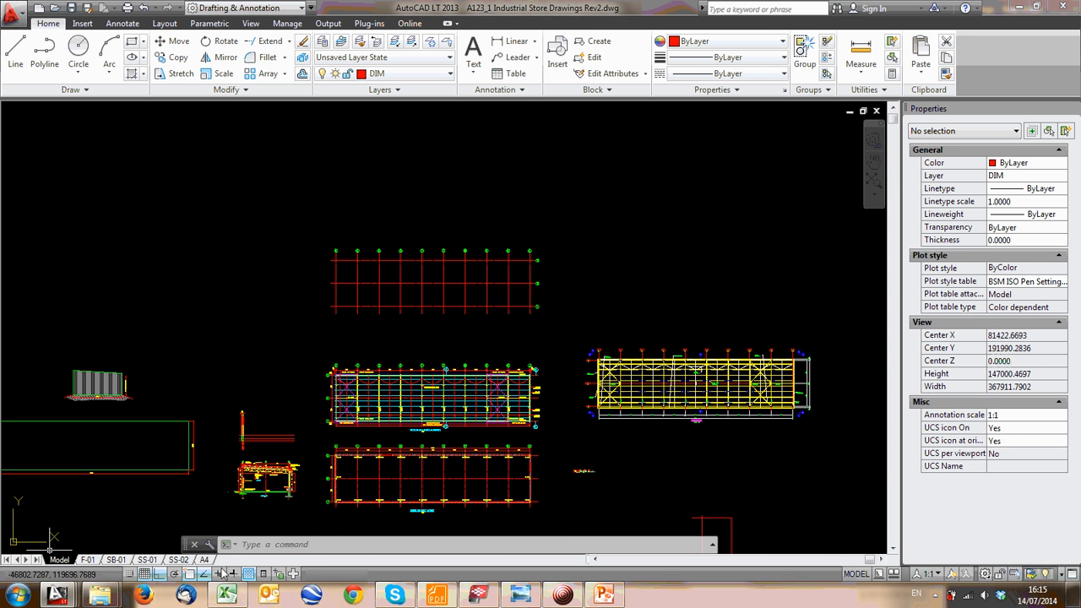
{"action": "scroll", "coordinate": [256, 524], "scroll_direction": "up", "scroll_amount": 4}
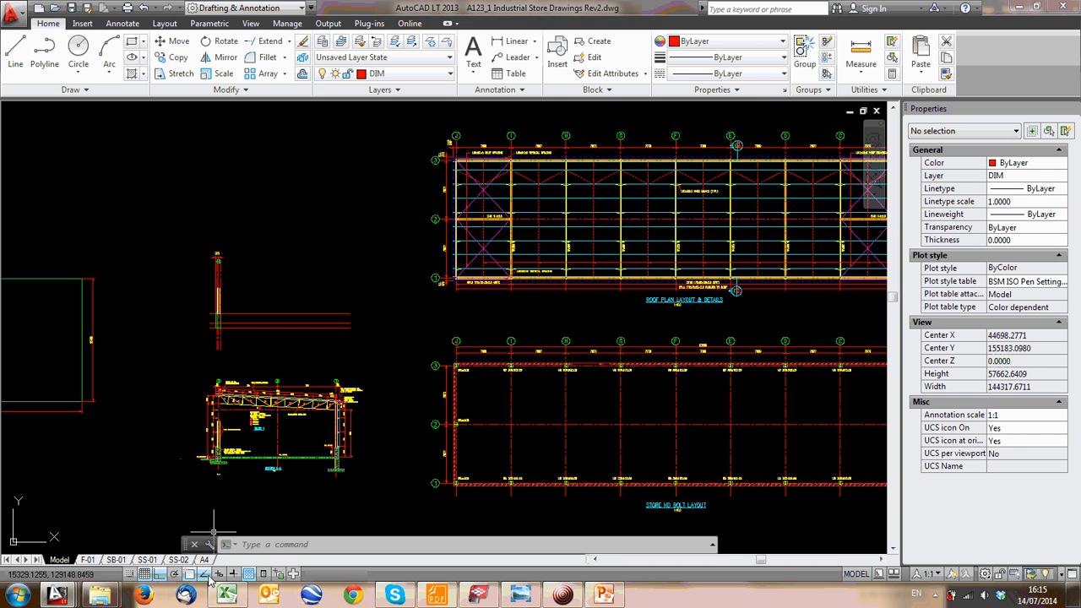
{"action": "scroll", "coordinate": [246, 469], "scroll_direction": "up", "scroll_amount": 4}
{"action": "scroll", "coordinate": [416, 365], "scroll_direction": "down", "scroll_amount": 2}
{"action": "middle_click_drag", "start_coordinate": [416, 366], "coordinate": [409, 386]}
{"action": "scroll", "coordinate": [257, 338], "scroll_direction": "up", "scroll_amount": 10}
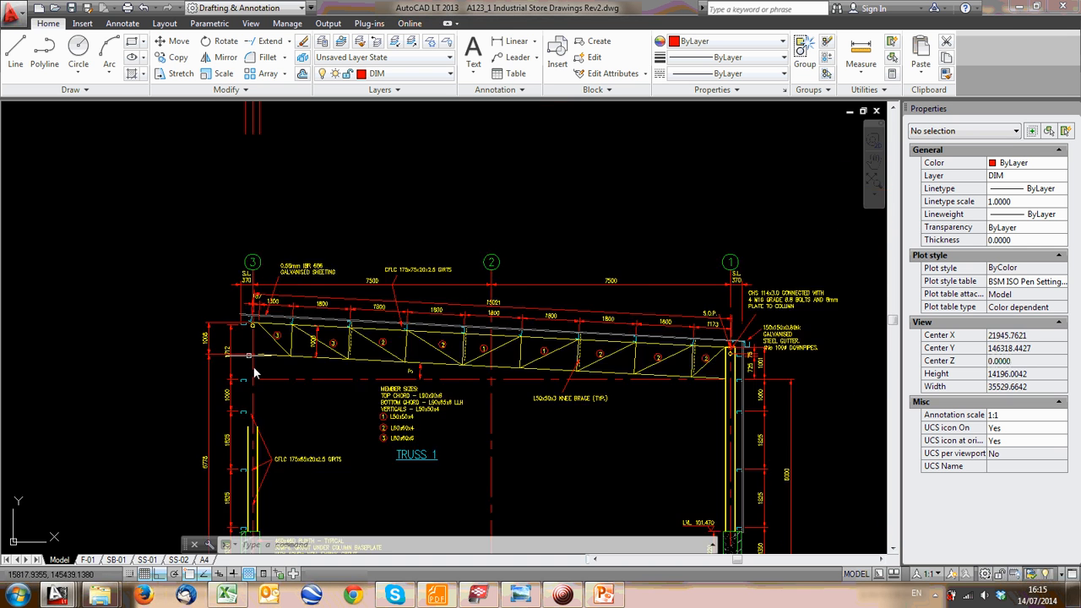
Select the small leftover objects at the wall and column detail above the truss section and erase them
{"action": "scroll", "coordinate": [248, 223], "scroll_direction": "down", "scroll_amount": 4}
{"action": "mouse_move", "coordinate": [251, 252]}
{"action": "middle_mouse_down"}
{"action": "mouse_move", "coordinate": [270, 407]}
{"action": "mouse_move", "coordinate": [282, 364]}
{"action": "middle_mouse_up"}
{"action": "mouse_move", "coordinate": [259, 310]}
{"action": "middle_mouse_down"}
{"action": "mouse_move", "coordinate": [258, 229]}
{"action": "mouse_move", "coordinate": [288, 378]}
{"action": "middle_mouse_up"}
{"action": "scroll", "coordinate": [224, 212], "scroll_direction": "up", "scroll_amount": 2}
{"action": "scroll", "coordinate": [232, 261], "scroll_direction": "up", "scroll_amount": 2}
{"action": "left_click", "coordinate": [238, 265]}
{"action": "left_click", "coordinate": [225, 255]}
{"action": "scroll", "coordinate": [278, 246], "scroll_direction": "down", "scroll_amount": 1}
{"action": "left_click", "coordinate": [315, 403]}
{"action": "left_click", "coordinate": [291, 378]}
{"action": "key", "text": "Delete"}
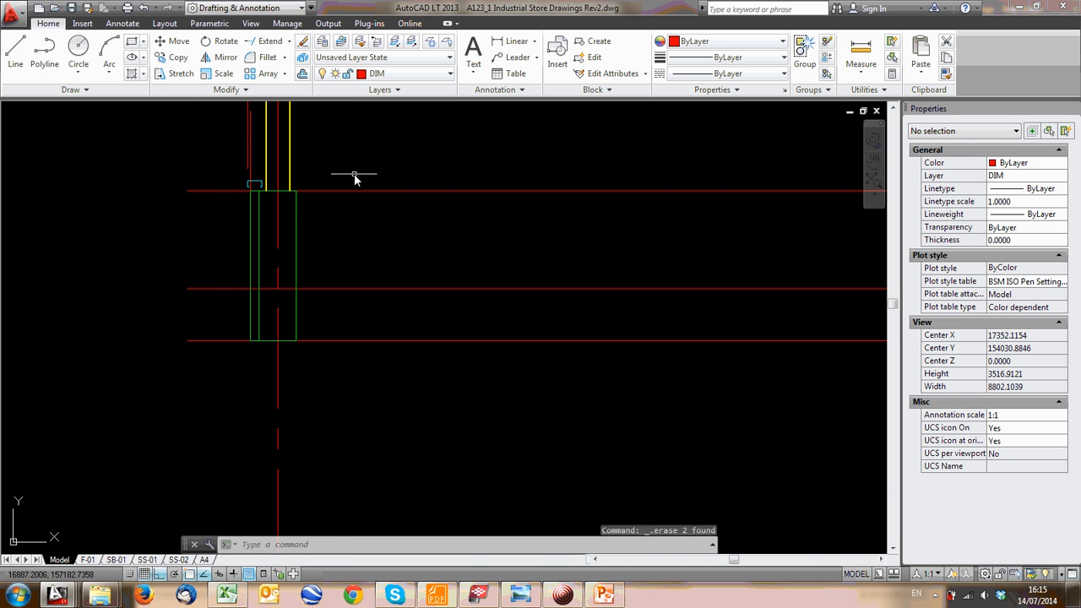
Erase the 375 dimension above the wall and column detail at grid line 3
{"action": "scroll", "coordinate": [343, 380], "scroll_direction": "down", "scroll_amount": 2}
{"action": "scroll", "coordinate": [319, 304], "scroll_direction": "down", "scroll_amount": 1}
{"action": "scroll", "coordinate": [320, 200], "scroll_direction": "up", "scroll_amount": 1}
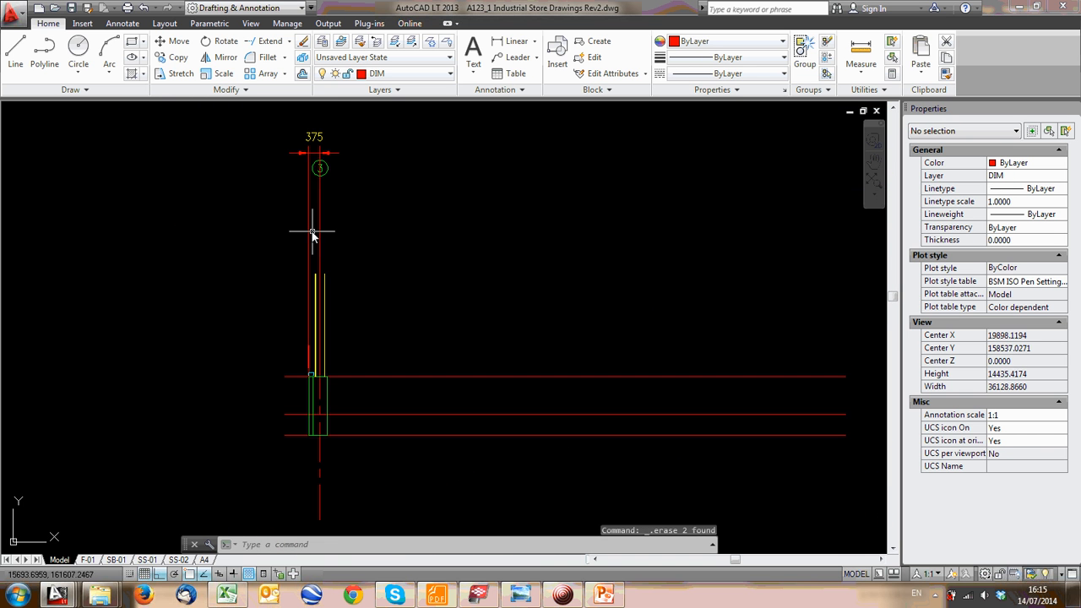
{"action": "left_click", "coordinate": [315, 232]}
{"action": "left_click", "coordinate": [293, 222]}
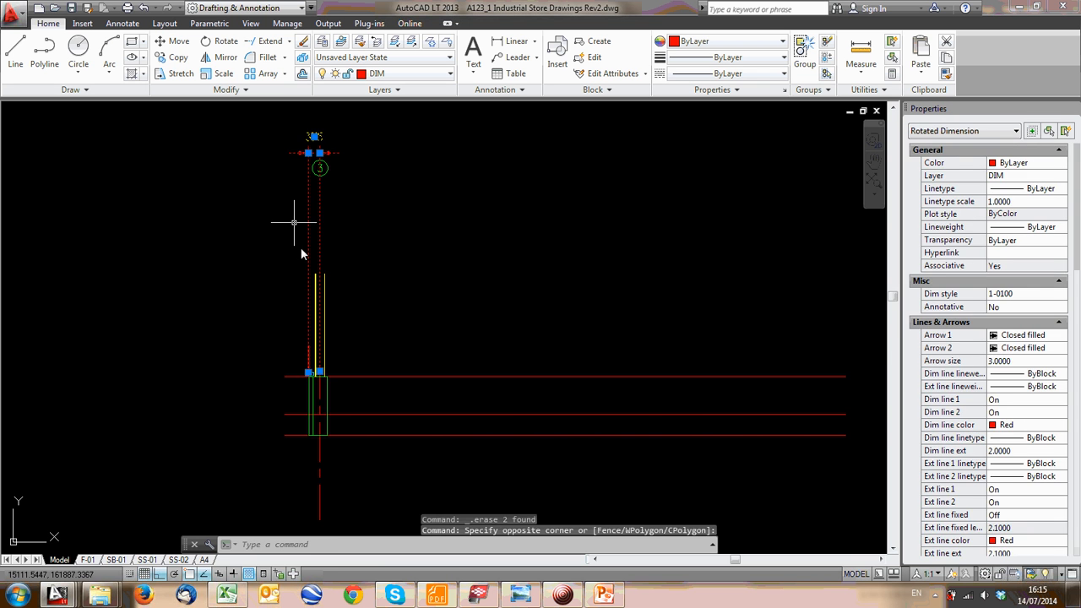
{"action": "key", "text": "Delete"}
{"action": "scroll", "coordinate": [352, 325], "scroll_direction": "down", "scroll_amount": 3}
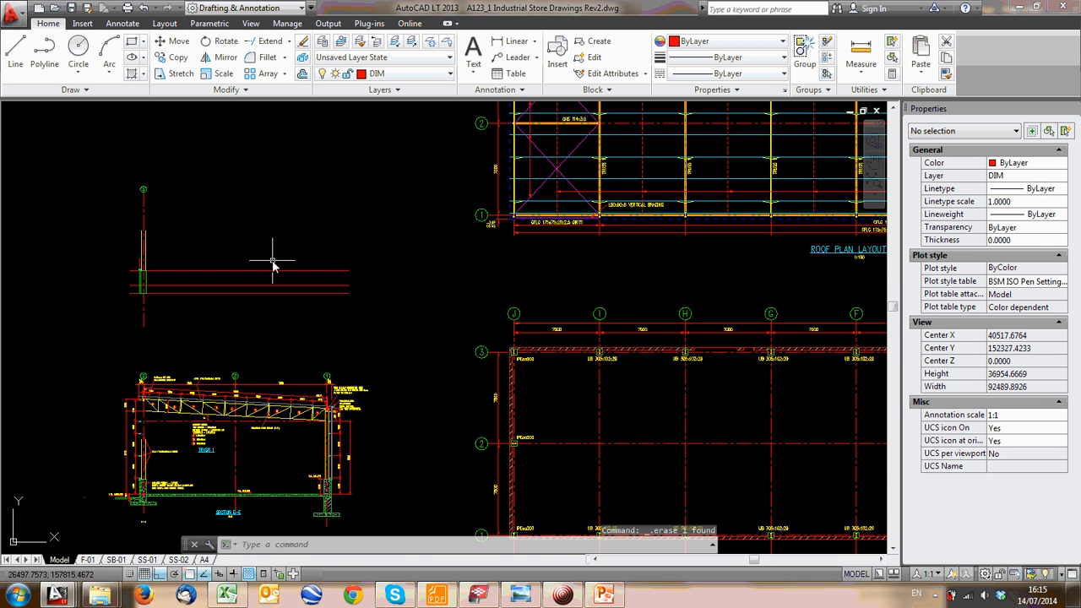
{"action": "scroll", "coordinate": [246, 181], "scroll_direction": "up", "scroll_amount": 4}
{"action": "scroll", "coordinate": [284, 301], "scroll_direction": "down", "scroll_amount": 3}
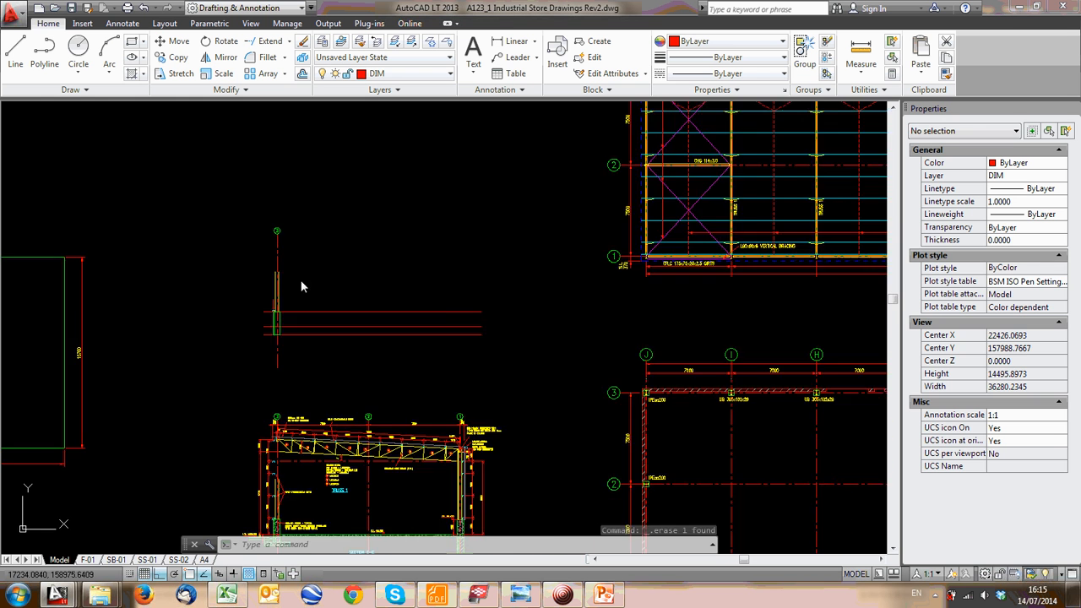
{"action": "scroll", "coordinate": [325, 270], "scroll_direction": "up", "scroll_amount": 3}
{"action": "left_click", "coordinate": [322, 227]}
{"action": "left_click", "coordinate": [220, 166]}
{"action": "scroll", "coordinate": [308, 231], "scroll_direction": "down", "scroll_amount": 4}
{"action": "key", "text": "Escape"}
Examine the overall model space arrangement, from the wall and column detail and building layouts to the column grid above the roof plan
{"action": "scroll", "coordinate": [393, 292], "scroll_direction": "down", "scroll_amount": 5}
{"action": "middle_click_drag", "start_coordinate": [317, 334], "coordinate": [367, 323]}
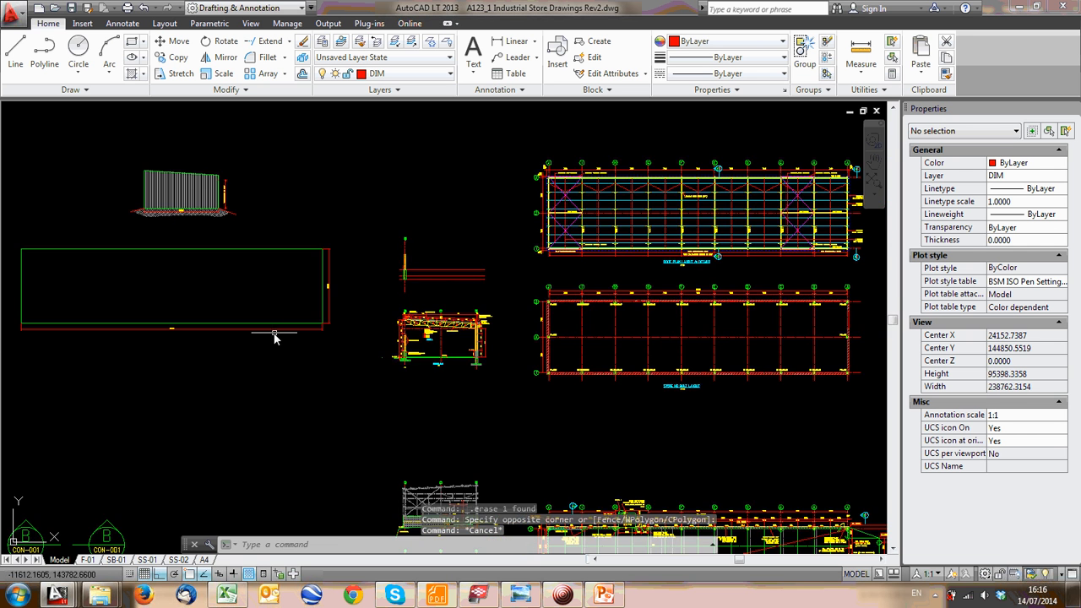
{"action": "scroll", "coordinate": [285, 335], "scroll_direction": "down", "scroll_amount": 2}
{"action": "middle_click_drag", "start_coordinate": [415, 269], "coordinate": [359, 363]}
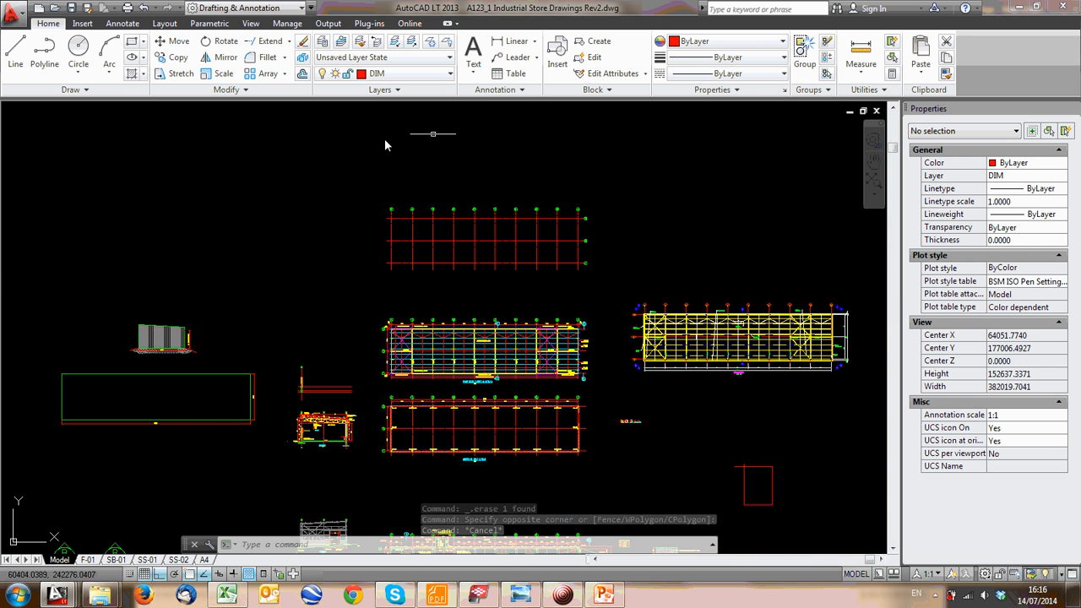
{"action": "middle_click_drag", "start_coordinate": [342, 408], "coordinate": [456, 289]}
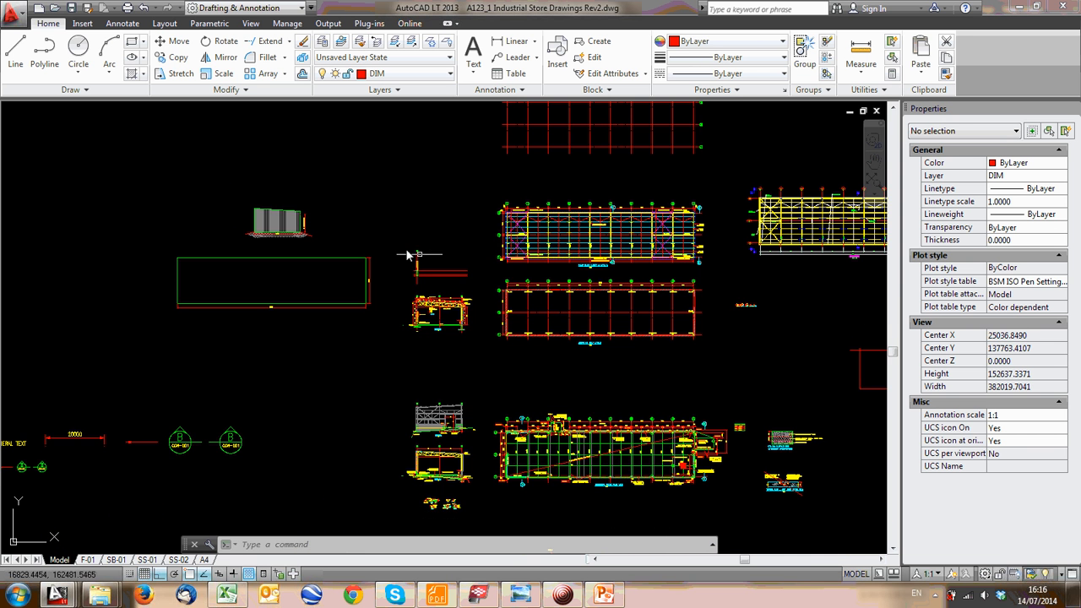
{"action": "scroll", "coordinate": [434, 254], "scroll_direction": "up", "scroll_amount": 8}
{"action": "scroll", "coordinate": [410, 289], "scroll_direction": "down", "scroll_amount": 8}
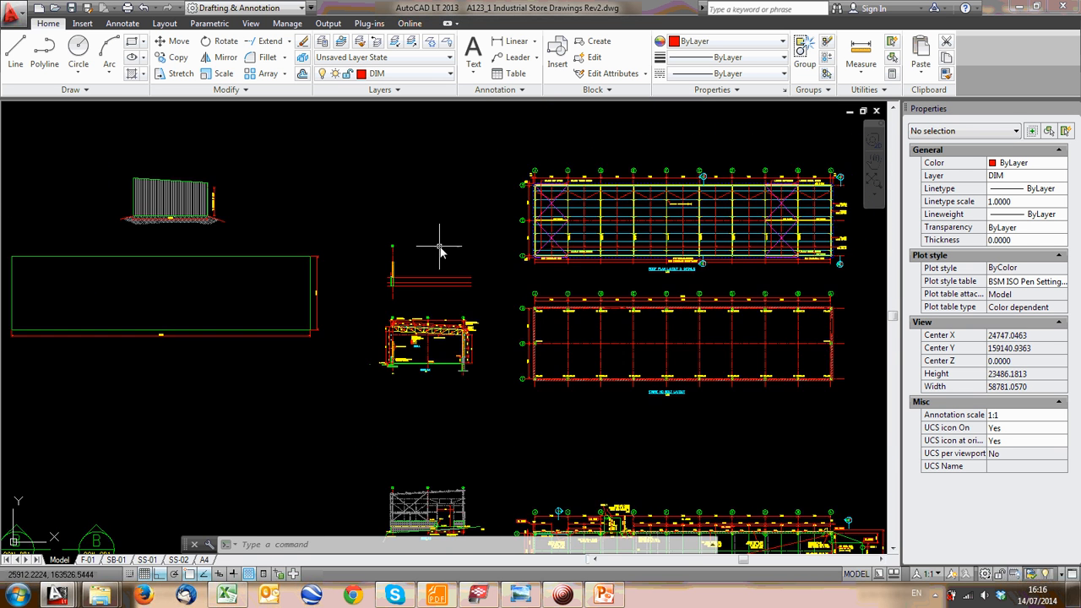
{"action": "scroll", "coordinate": [664, 253], "scroll_direction": "up", "scroll_amount": 4}
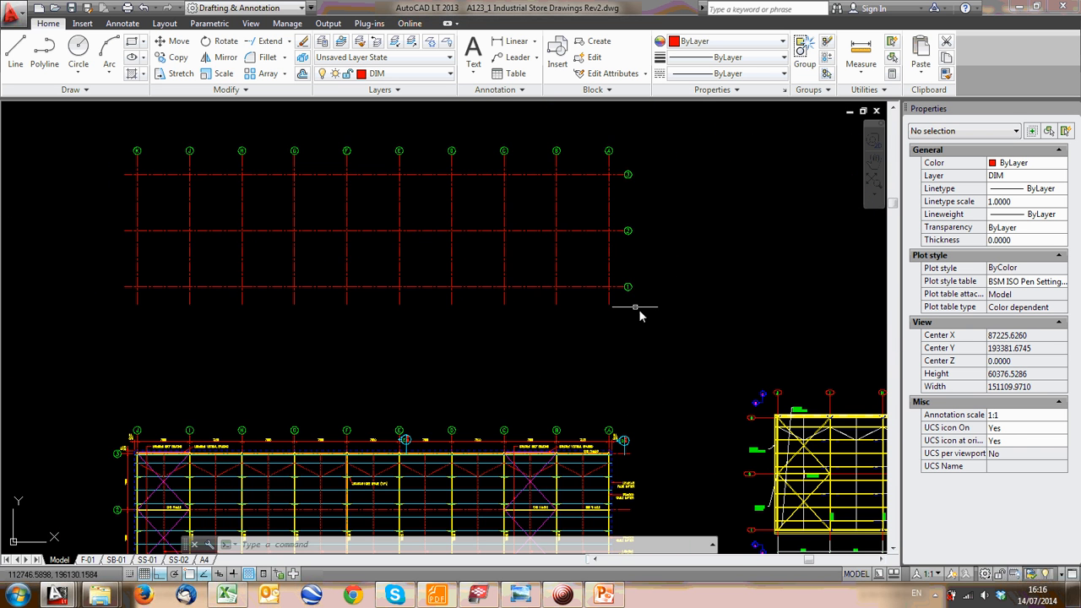
{"action": "left_click", "coordinate": [664, 321]}
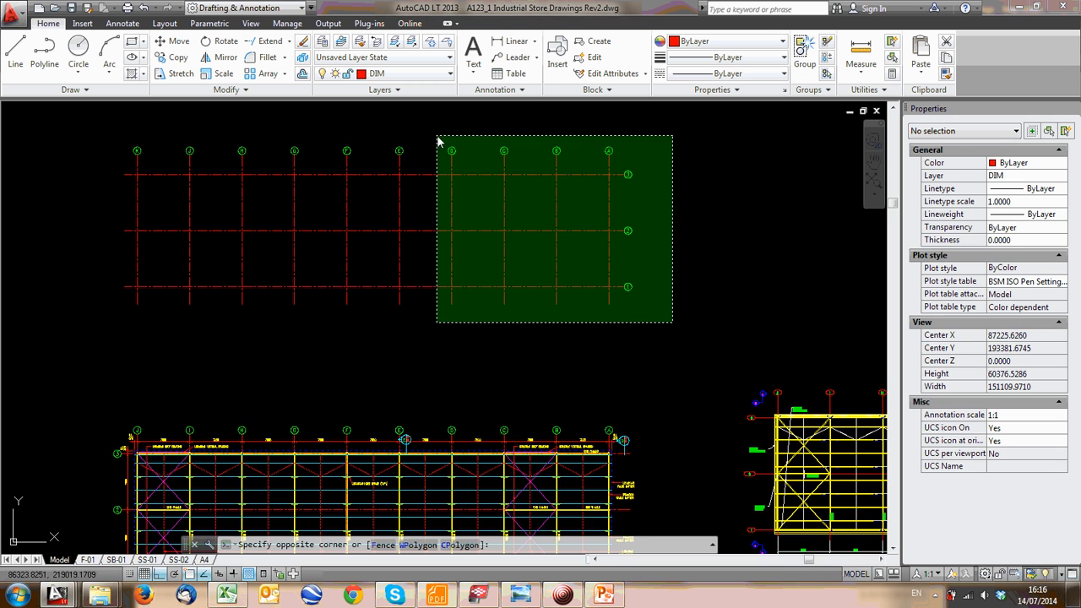
{"action": "left_click", "coordinate": [438, 137]}
{"action": "scroll", "coordinate": [512, 292], "scroll_direction": "down", "scroll_amount": 3}
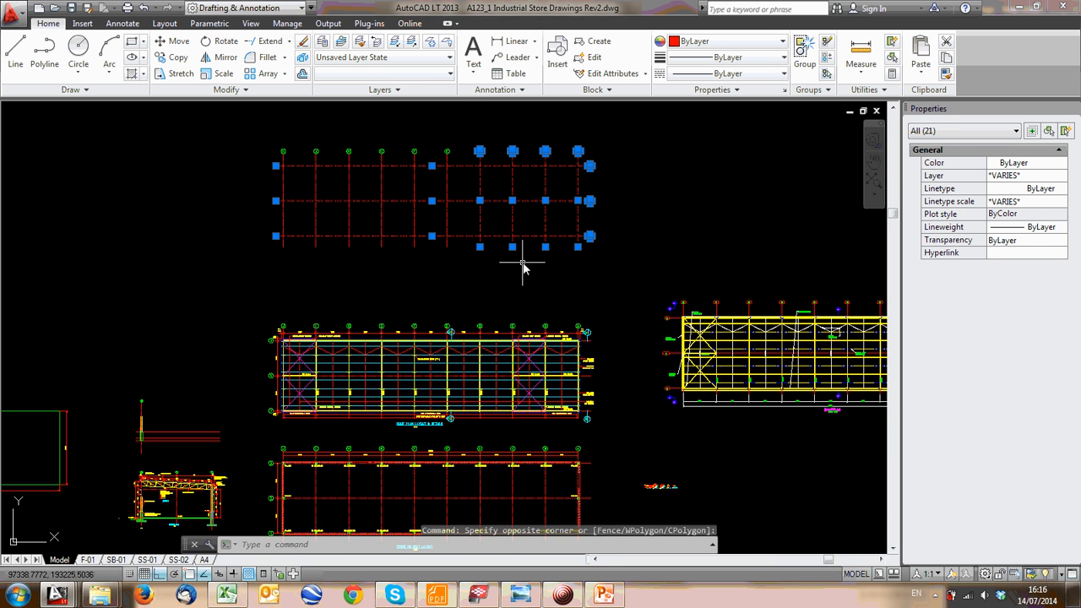
{"action": "left_click", "coordinate": [188, 56]}
{"action": "scroll", "coordinate": [486, 143], "scroll_direction": "down", "scroll_amount": 2}
{"action": "scroll", "coordinate": [283, 221], "scroll_direction": "up", "scroll_amount": 2}
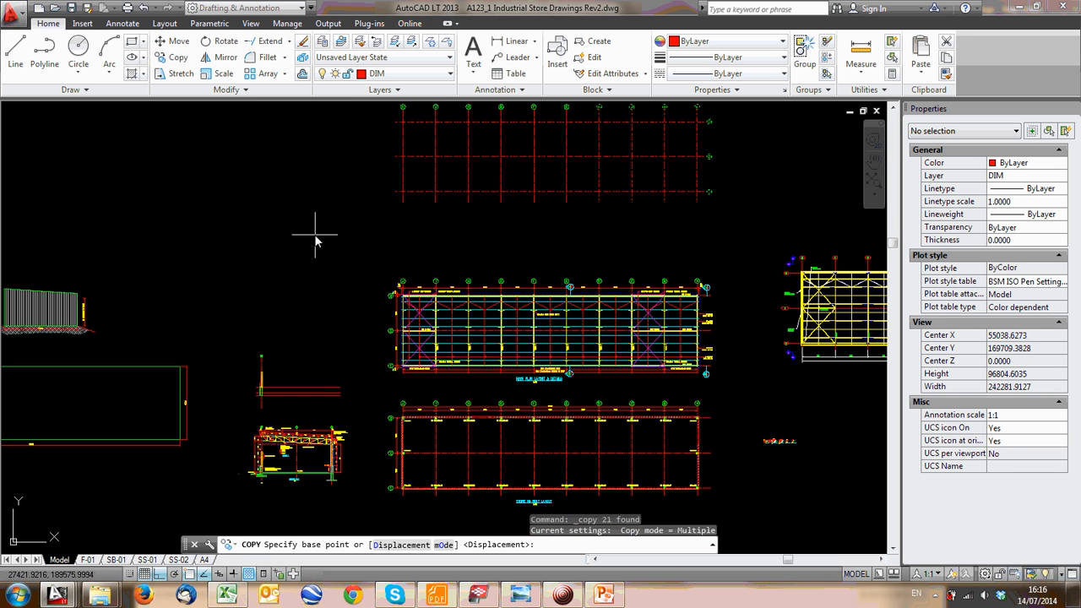
{"action": "scroll", "coordinate": [314, 239], "scroll_direction": "down", "scroll_amount": 3}
{"action": "scroll", "coordinate": [336, 279], "scroll_direction": "up", "scroll_amount": 1}
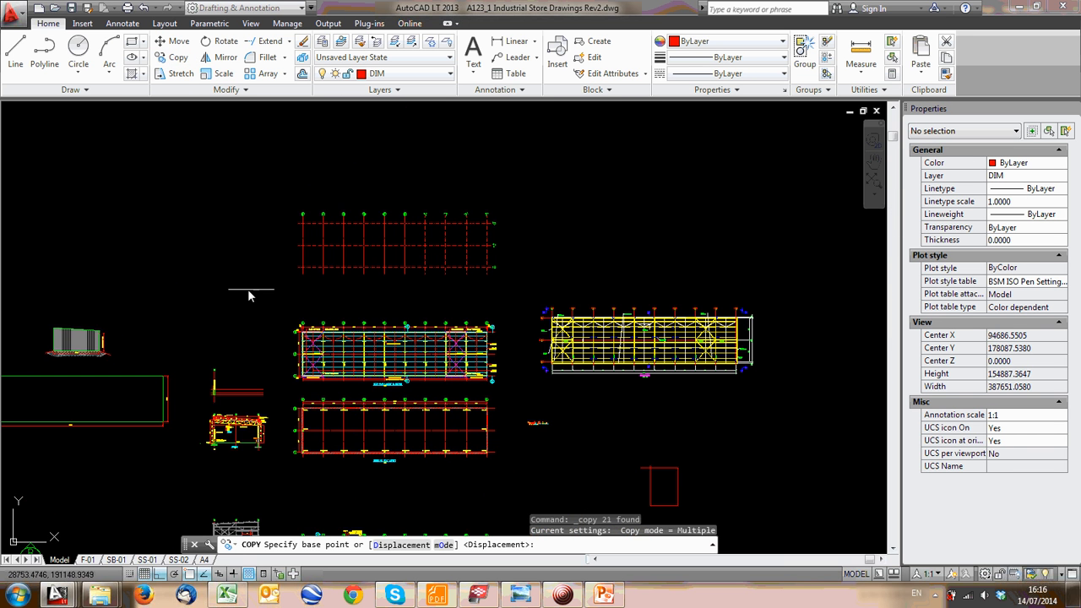
{"action": "left_click", "coordinate": [82, 23]}
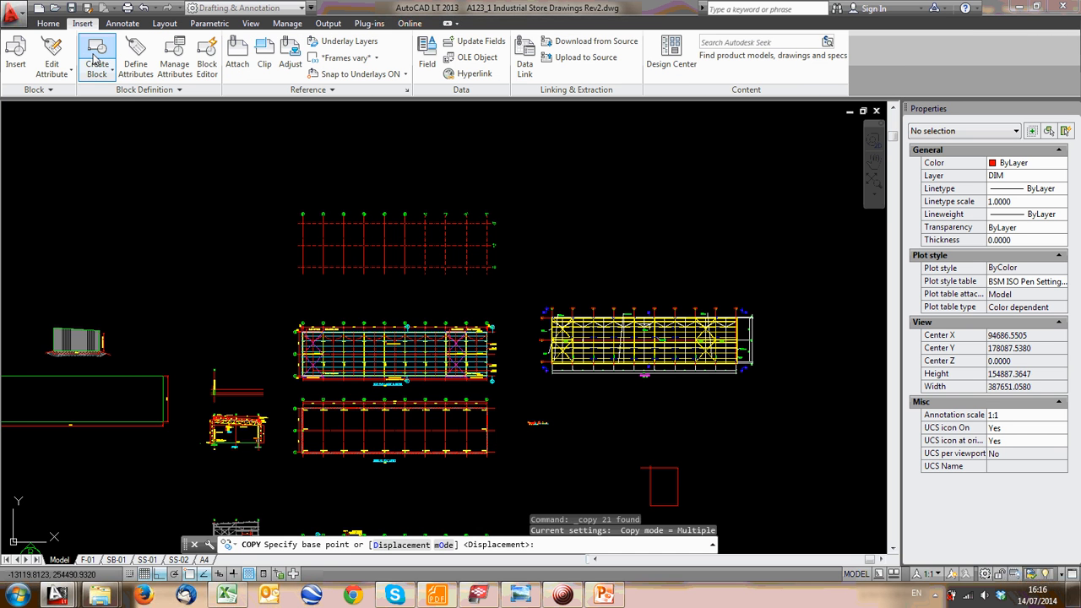
{"action": "left_click", "coordinate": [97, 56]}
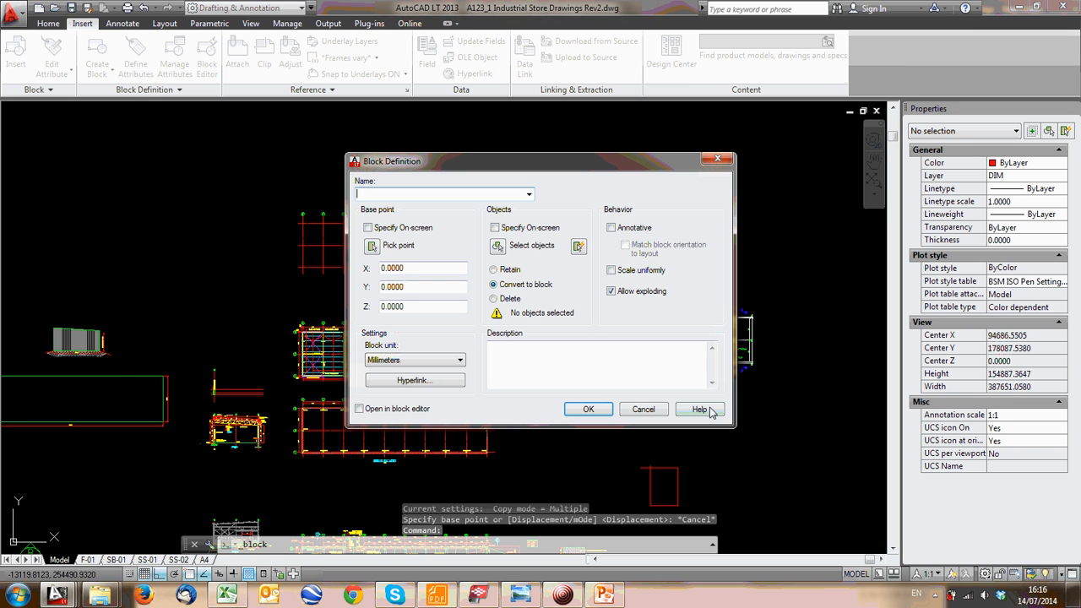
{"action": "left_click", "coordinate": [643, 409]}
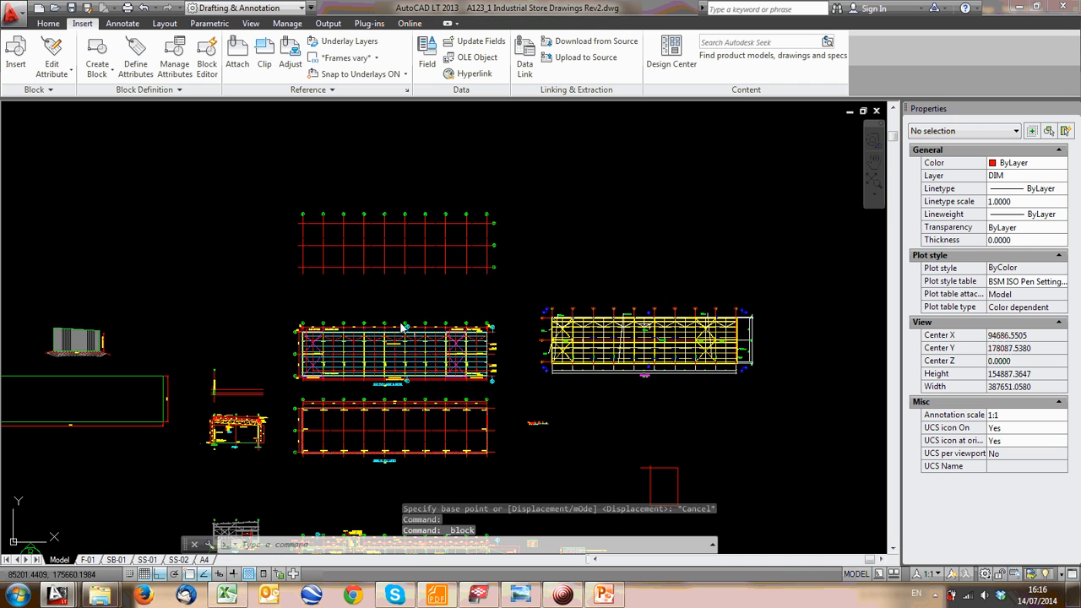
Create a block named GRID SETOUT from gridline A and the three long gridlines 1 to 3 with their bubbles
{"action": "left_click", "coordinate": [550, 294]}
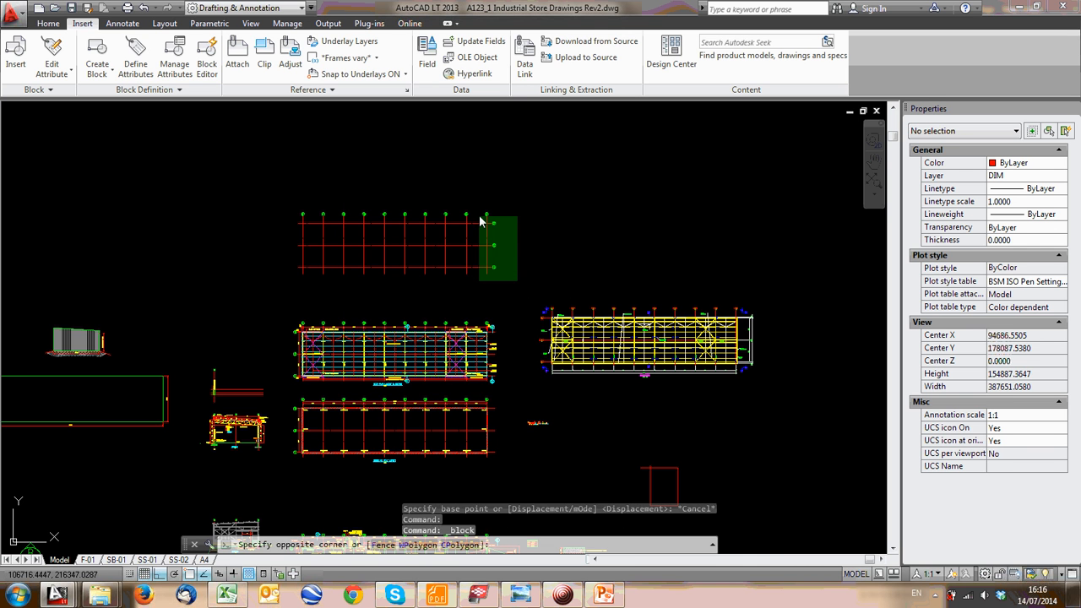
{"action": "left_click", "coordinate": [477, 212]}
{"action": "left_click", "coordinate": [97, 55]}
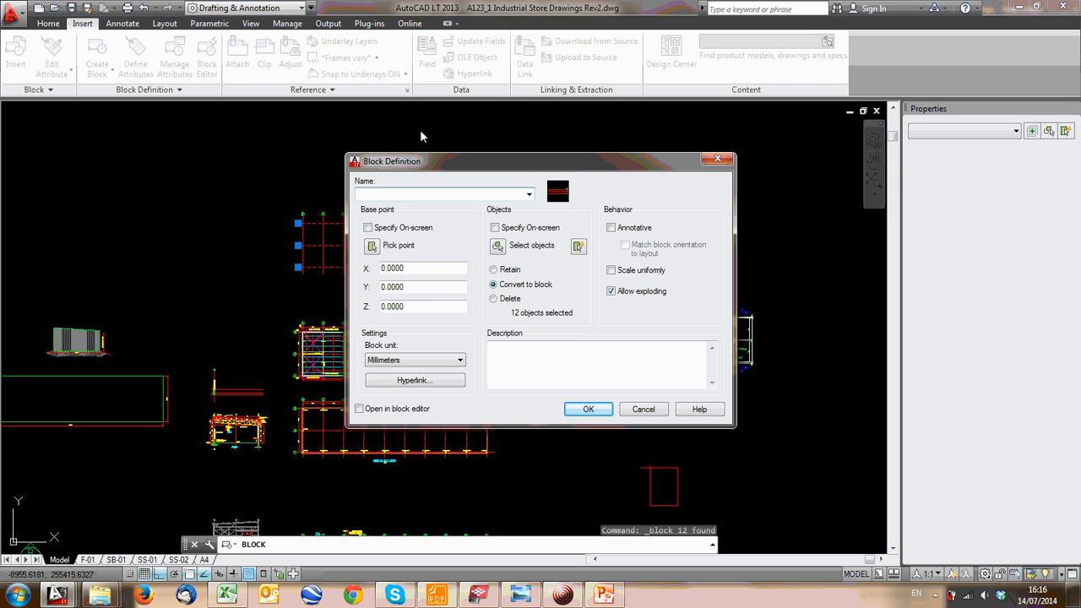
{"action": "type", "text": "GRI"}
{"action": "key", "text": "BackSpace"}
{"action": "type", "text": "ID SETOUT"}
{"action": "left_click", "coordinate": [585, 408]}
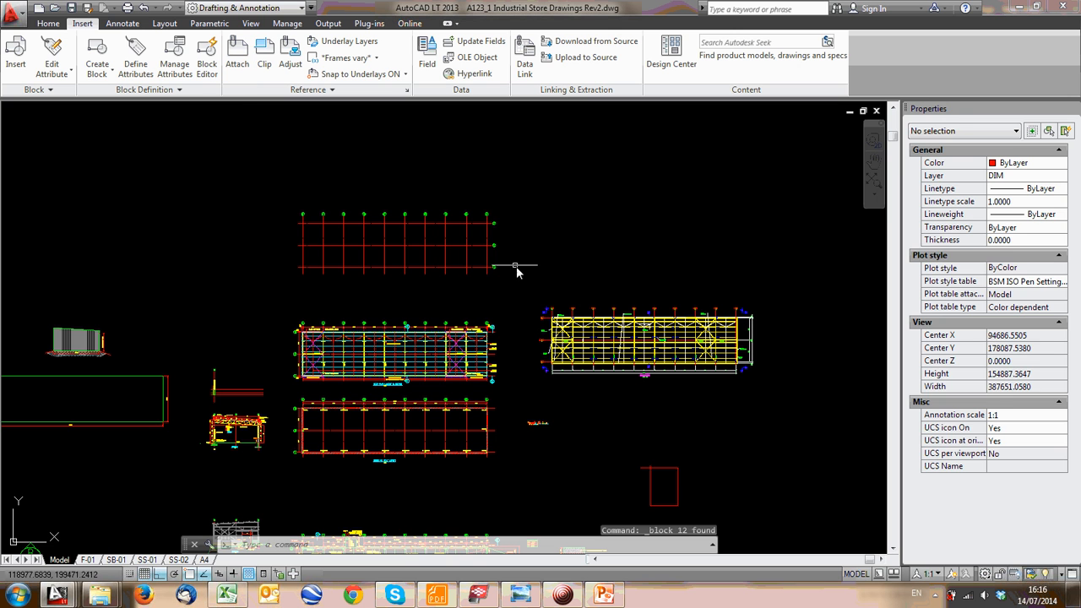
Try to redefine the GRID SETOUT block with gridline B and its bubble added to the selection
{"action": "left_click", "coordinate": [506, 301]}
{"action": "left_click", "coordinate": [456, 200]}
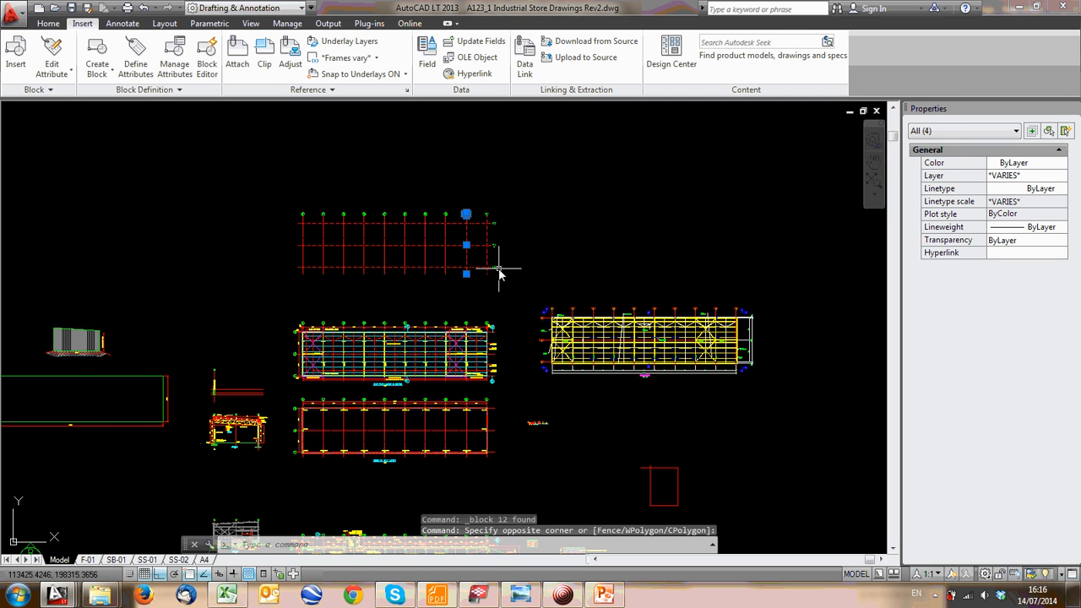
{"action": "key", "text": "Escape"}
{"action": "key", "text": "ctrl+c"}
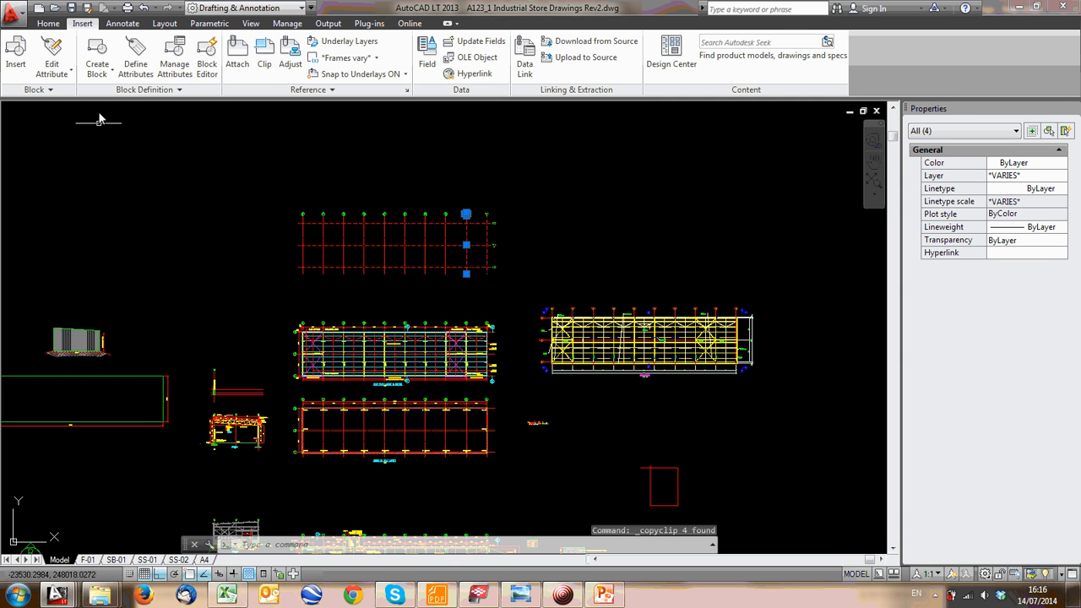
{"action": "left_click", "coordinate": [97, 59]}
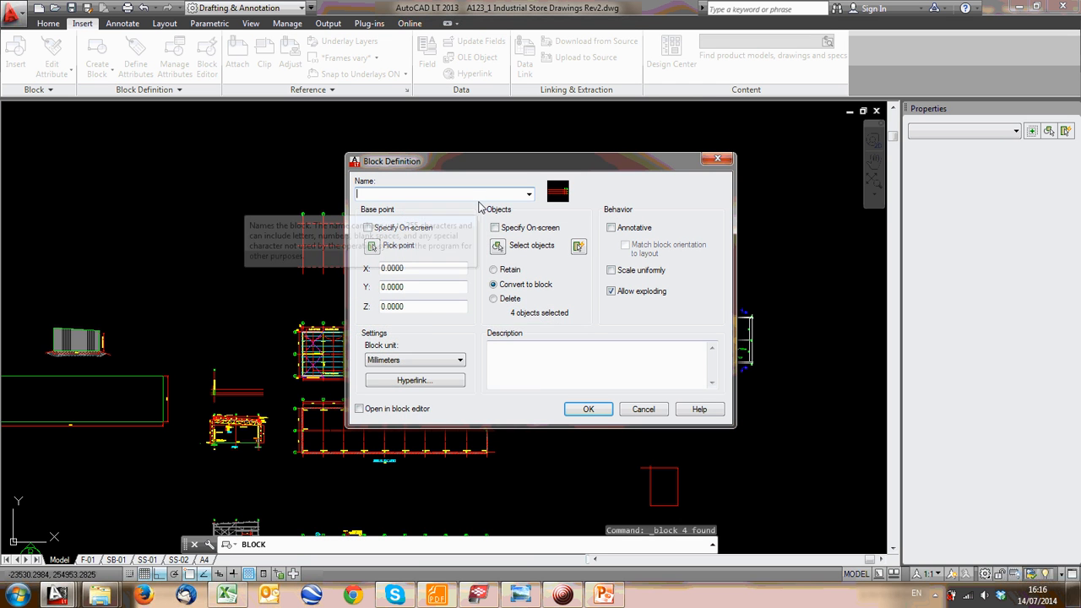
{"action": "left_click", "coordinate": [529, 194]}
{"action": "scroll", "coordinate": [484, 285], "scroll_direction": "down", "scroll_amount": 2}
{"action": "scroll", "coordinate": [483, 286], "scroll_direction": "down", "scroll_amount": 6}
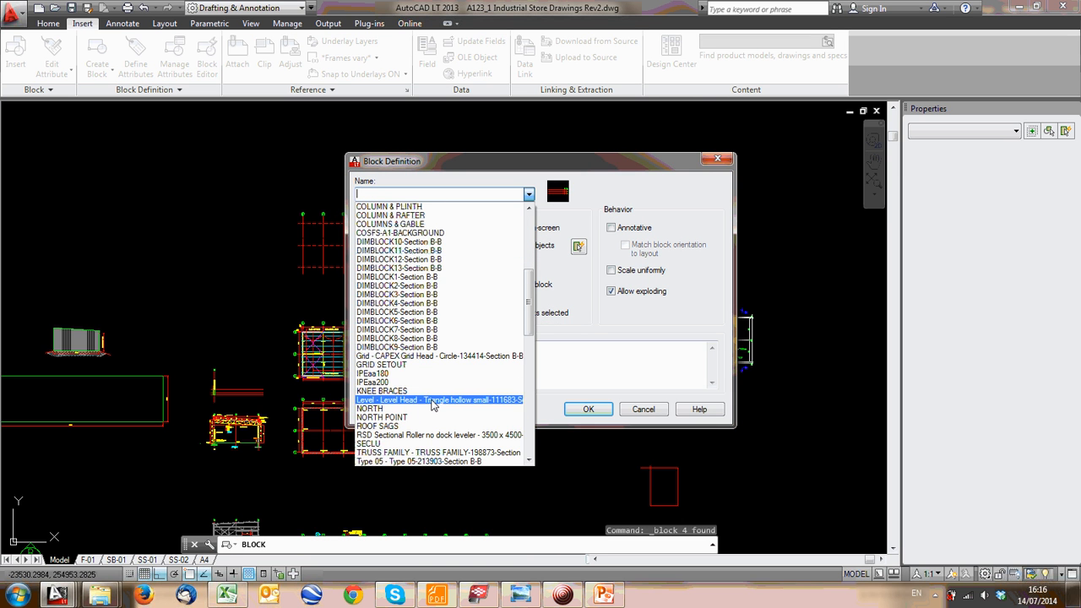
{"action": "left_click", "coordinate": [418, 364]}
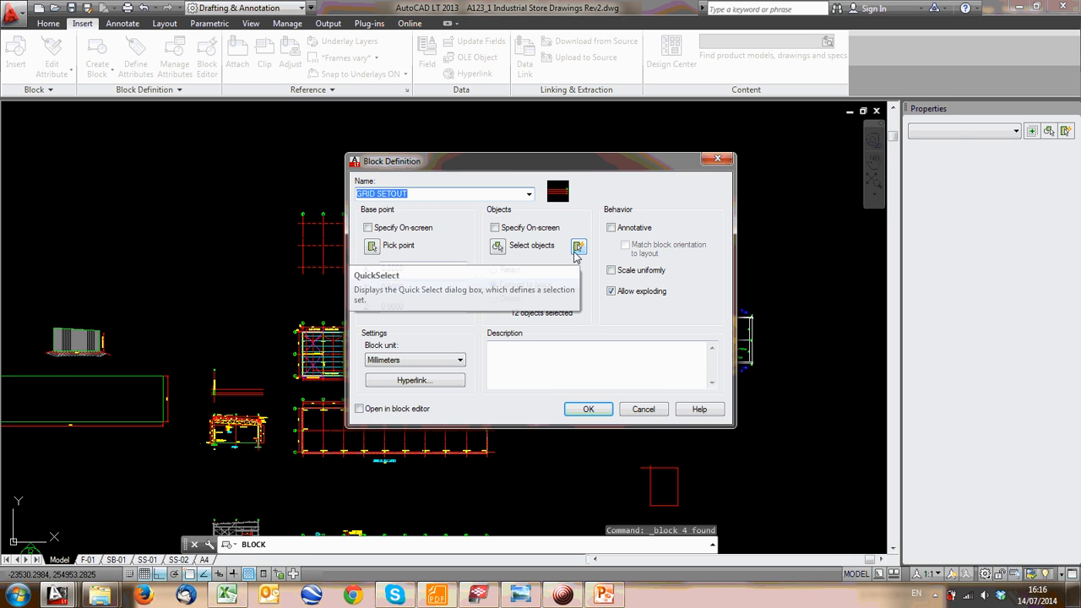
{"action": "left_click", "coordinate": [589, 409]}
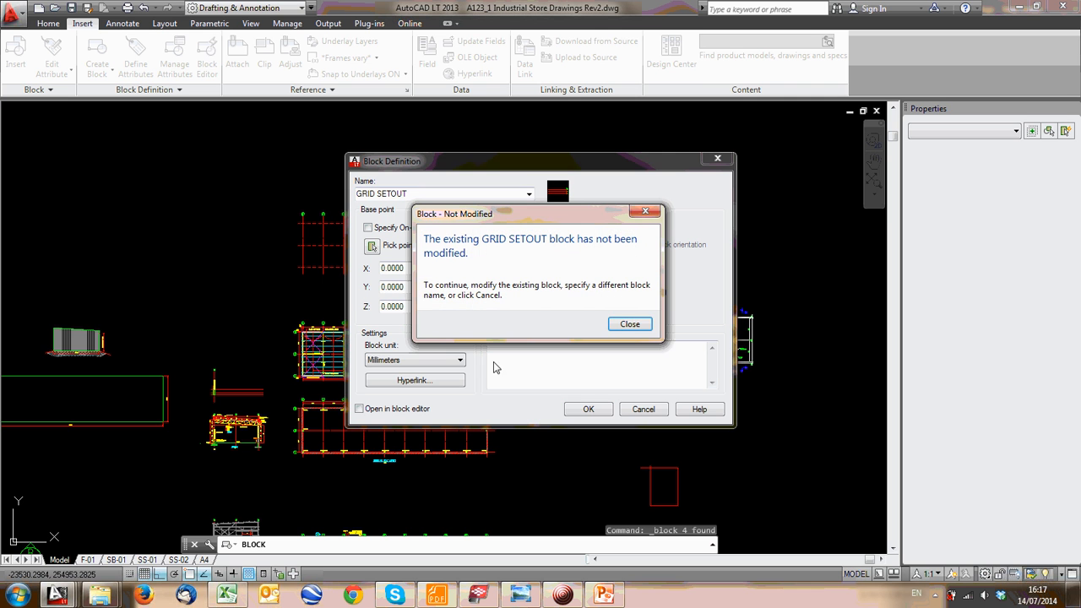
{"action": "left_click", "coordinate": [628, 327]}
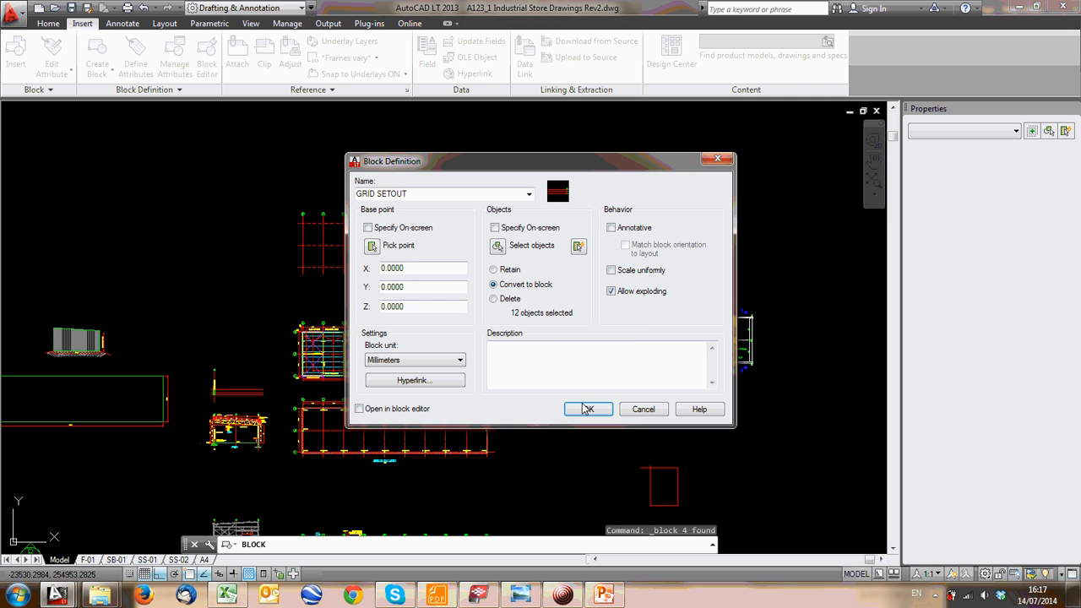
{"action": "left_click", "coordinate": [589, 409]}
{"action": "left_click", "coordinate": [630, 325]}
{"action": "left_click", "coordinate": [642, 409]}
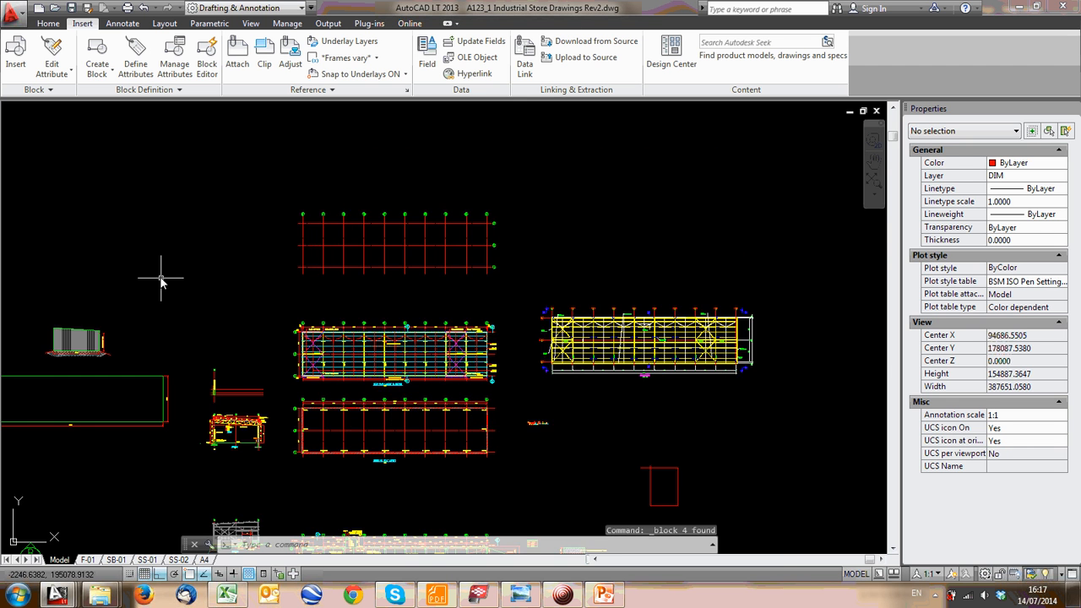
Copy the GRID SETOUT block and paste it as a block in the empty area beside the upper grid
{"action": "scroll", "coordinate": [283, 406], "scroll_direction": "up", "scroll_amount": 3}
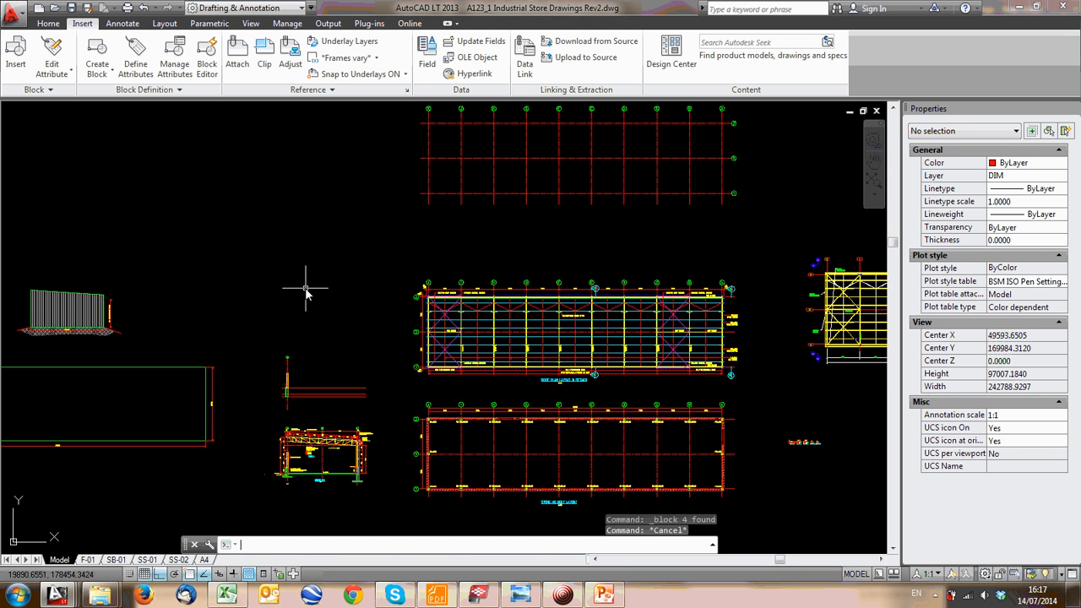
{"action": "middle_click_drag", "start_coordinate": [258, 251], "coordinate": [228, 185]}
{"action": "scroll", "coordinate": [224, 182], "scroll_direction": "up", "scroll_amount": 2}
{"action": "scroll", "coordinate": [199, 157], "scroll_direction": "up", "scroll_amount": 2}
{"action": "scroll", "coordinate": [219, 265], "scroll_direction": "down", "scroll_amount": 2}
{"action": "mouse_move", "coordinate": [363, 392]}
{"action": "middle_mouse_down"}
{"action": "mouse_move", "coordinate": [218, 262]}
{"action": "mouse_move", "coordinate": [239, 332]}
{"action": "middle_mouse_up"}
{"action": "scroll", "coordinate": [223, 293], "scroll_direction": "down", "scroll_amount": 2}
{"action": "middle_click_drag", "start_coordinate": [656, 201], "coordinate": [529, 275]}
{"action": "scroll", "coordinate": [532, 276], "scroll_direction": "up", "scroll_amount": 2}
{"action": "left_click", "coordinate": [535, 277]}
{"action": "left_click", "coordinate": [467, 114]}
{"action": "scroll", "coordinate": [633, 174], "scroll_direction": "down", "scroll_amount": 2}
{"action": "scroll", "coordinate": [640, 179], "scroll_direction": "down", "scroll_amount": 2}
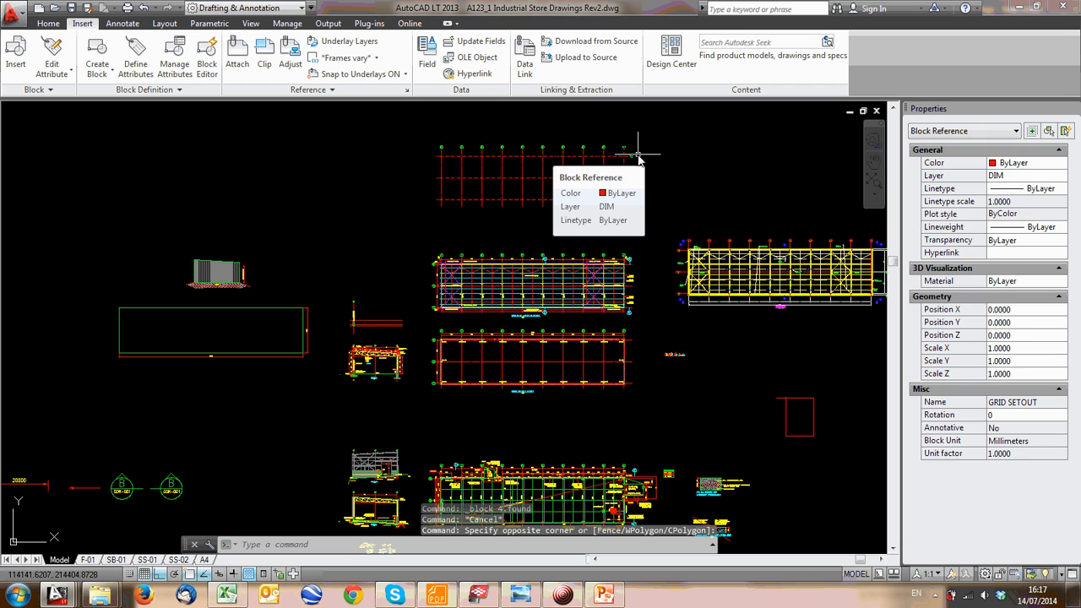
{"action": "left_click", "coordinate": [639, 161]}
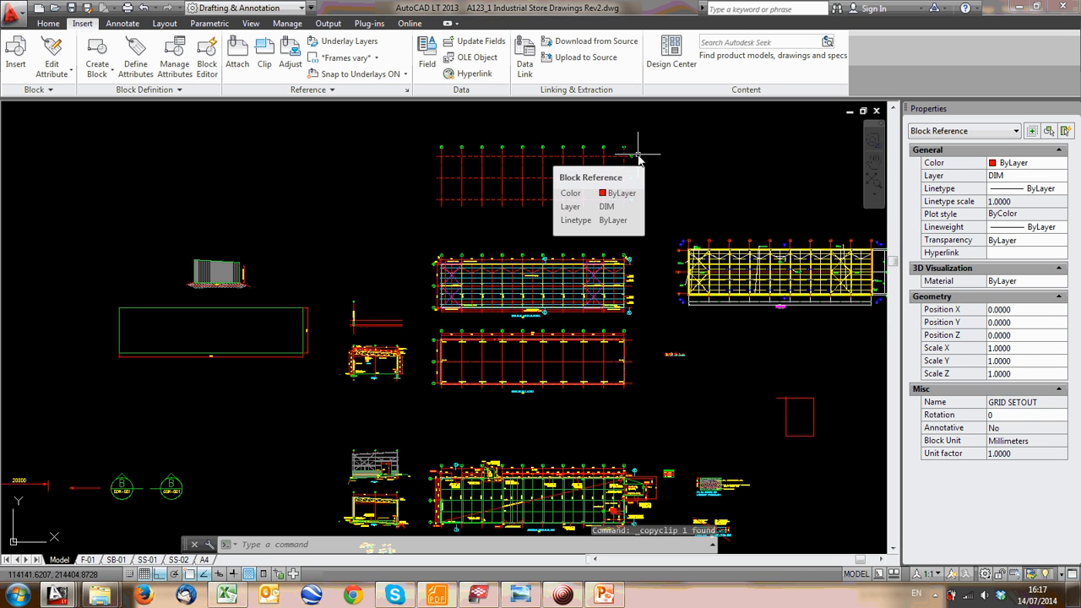
{"action": "key", "text": "ctrl+c"}
{"action": "key", "text": "ctrl+shift+v"}
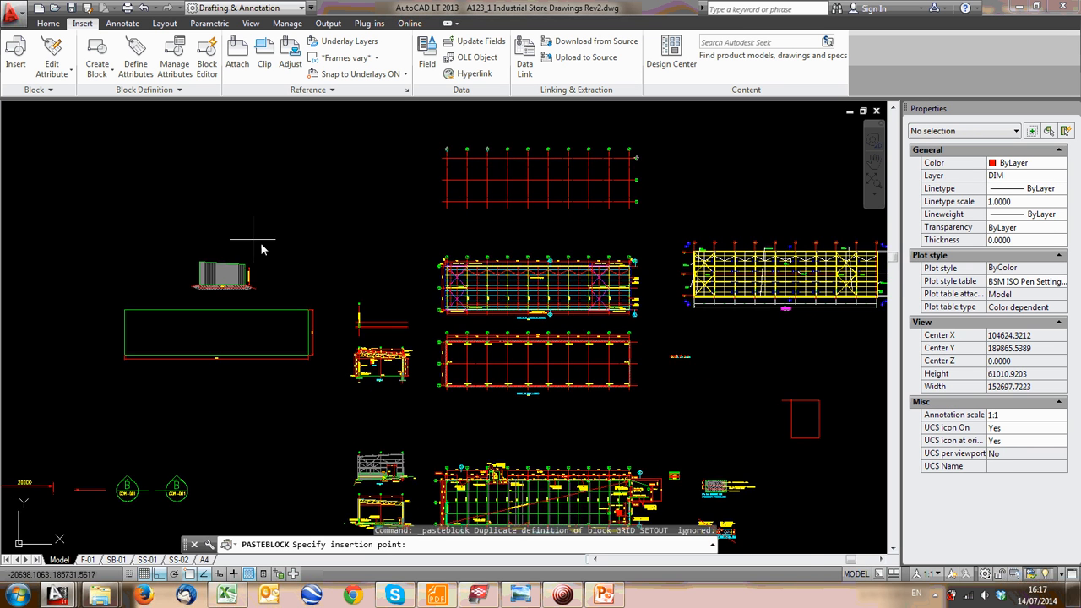
{"action": "left_click", "coordinate": [171, 257]}
{"action": "left_click", "coordinate": [333, 265]}
{"action": "left_click", "coordinate": [303, 211]}
{"action": "key", "text": "Escape"}
Rotate the pasted grid block by 90 degrees
{"action": "scroll", "coordinate": [376, 227], "scroll_direction": "up", "scroll_amount": 5}
{"action": "middle_click_drag", "start_coordinate": [457, 313], "coordinate": [625, 415]}
{"action": "left_click", "coordinate": [513, 380]}
{"action": "left_click", "coordinate": [369, 280]}
{"action": "scroll", "coordinate": [459, 320], "scroll_direction": "down", "scroll_amount": 2}
{"action": "mouse_move", "coordinate": [459, 318]}
{"action": "middle_mouse_down"}
{"action": "mouse_move", "coordinate": [444, 287]}
{"action": "mouse_move", "coordinate": [431, 311]}
{"action": "middle_mouse_up"}
{"action": "scroll", "coordinate": [403, 300], "scroll_direction": "down", "scroll_amount": 2}
{"action": "scroll", "coordinate": [455, 305], "scroll_direction": "up", "scroll_amount": 6}
{"action": "scroll", "coordinate": [417, 256], "scroll_direction": "down", "scroll_amount": 6}
{"action": "middle_click_drag", "start_coordinate": [226, 259], "coordinate": [154, 248]}
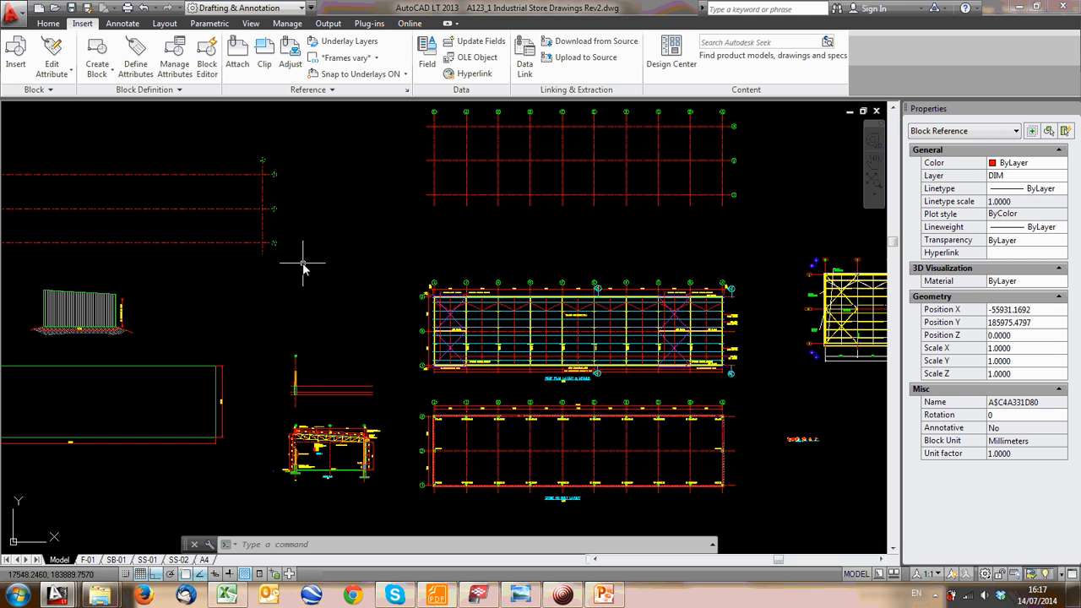
{"action": "type", "text": "ro"}
{"action": "key", "text": "Return"}
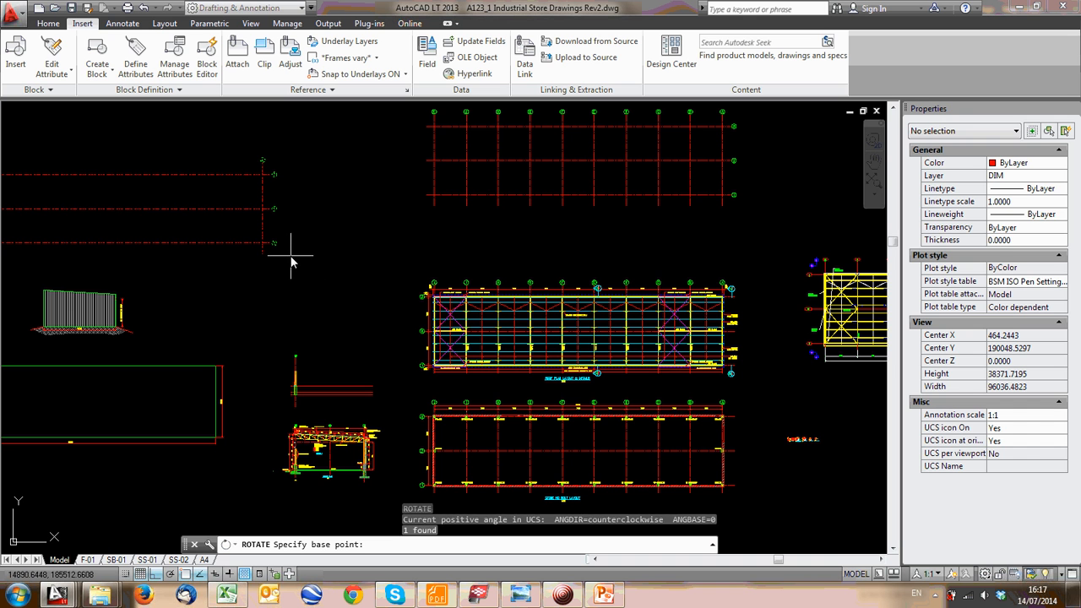
{"action": "left_click", "coordinate": [293, 262]}
{"action": "type", "text": "90"}
{"action": "key", "text": "Return"}
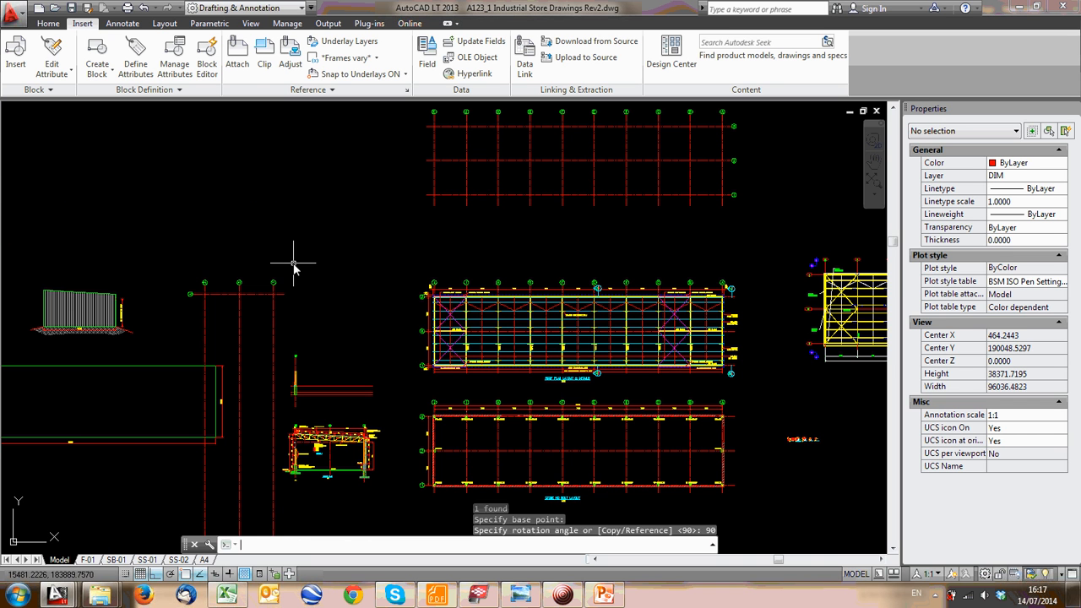
Move the rotated grid block so its gridline 3 aligns with the grid 3 axis of the column detail above the section
{"action": "left_click", "coordinate": [267, 321]}
{"action": "left_click", "coordinate": [211, 297]}
{"action": "scroll", "coordinate": [242, 306], "scroll_direction": "up", "scroll_amount": 5}
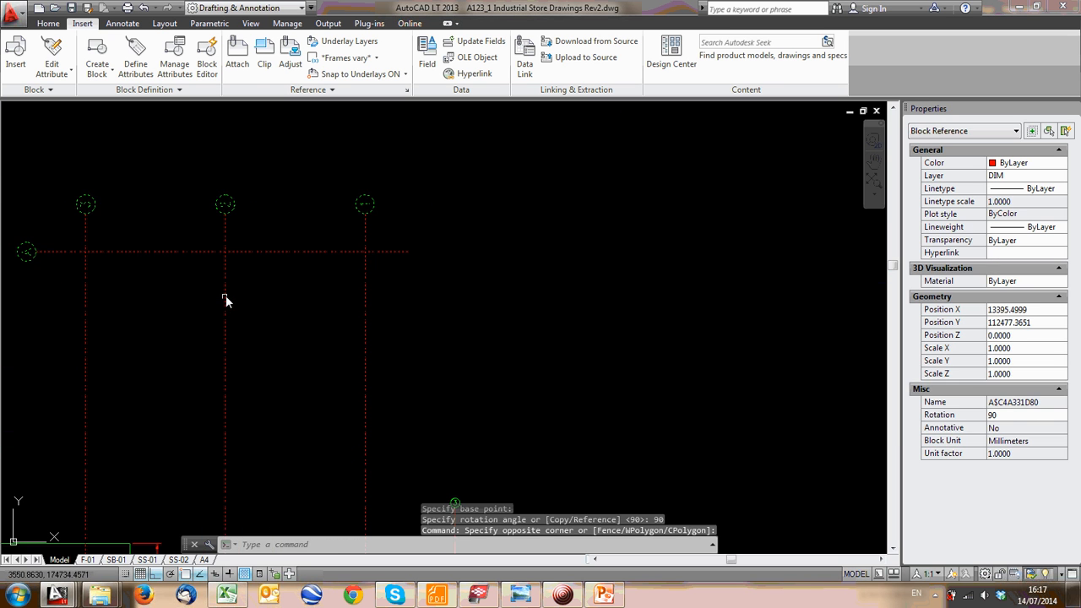
{"action": "scroll", "coordinate": [345, 211], "scroll_direction": "down", "scroll_amount": 5}
{"action": "scroll", "coordinate": [330, 200], "scroll_direction": "up", "scroll_amount": 5}
{"action": "middle_click_drag", "start_coordinate": [309, 205], "coordinate": [482, 302]}
{"action": "type", "text": "m"}
{"action": "key", "text": "Return"}
{"action": "scroll", "coordinate": [245, 412], "scroll_direction": "down", "scroll_amount": 2}
{"action": "middle_click_drag", "start_coordinate": [251, 413], "coordinate": [280, 236]}
{"action": "scroll", "coordinate": [309, 475], "scroll_direction": "down", "scroll_amount": 1}
{"action": "middle_click_drag", "start_coordinate": [309, 475], "coordinate": [294, 330]}
{"action": "left_click", "coordinate": [283, 387]}
{"action": "scroll", "coordinate": [363, 164], "scroll_direction": "up", "scroll_amount": 4}
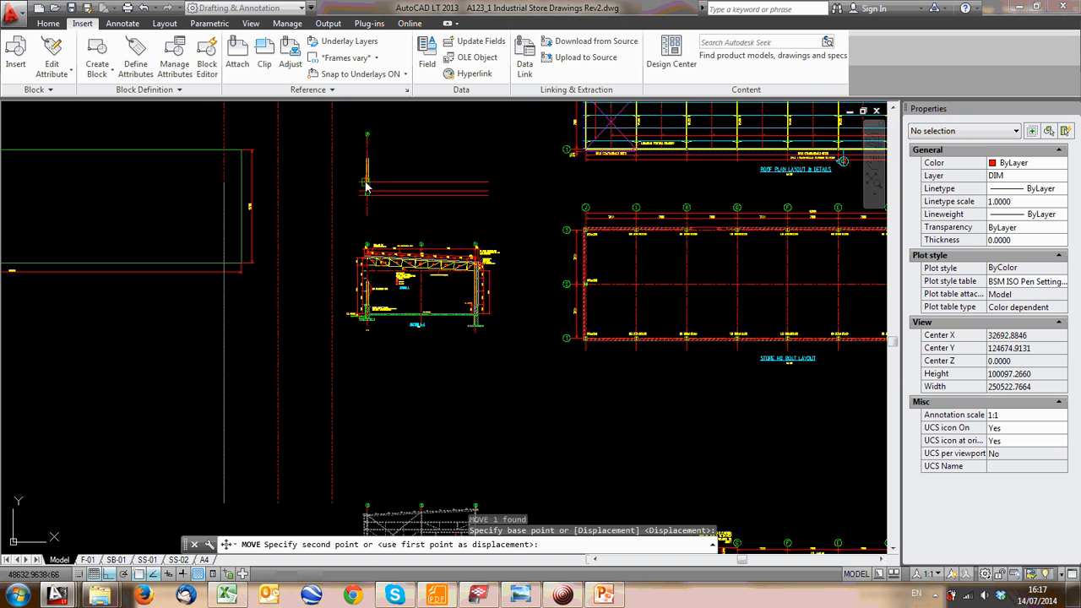
{"action": "middle_click_drag", "start_coordinate": [367, 125], "coordinate": [346, 388]}
{"action": "left_click", "coordinate": [336, 346]}
Examine the moved grid block's alignment with the column detail and the section drawing below it
{"action": "scroll", "coordinate": [409, 305], "scroll_direction": "down", "scroll_amount": 2}
{"action": "middle_click_drag", "start_coordinate": [405, 287], "coordinate": [285, 303]}
{"action": "scroll", "coordinate": [377, 278], "scroll_direction": "down", "scroll_amount": 4}
{"action": "middle_click_drag", "start_coordinate": [378, 301], "coordinate": [391, 354]}
{"action": "scroll", "coordinate": [370, 236], "scroll_direction": "up", "scroll_amount": 2}
{"action": "scroll", "coordinate": [440, 245], "scroll_direction": "down", "scroll_amount": 2}
{"action": "middle_click_drag", "start_coordinate": [440, 246], "coordinate": [371, 294]}
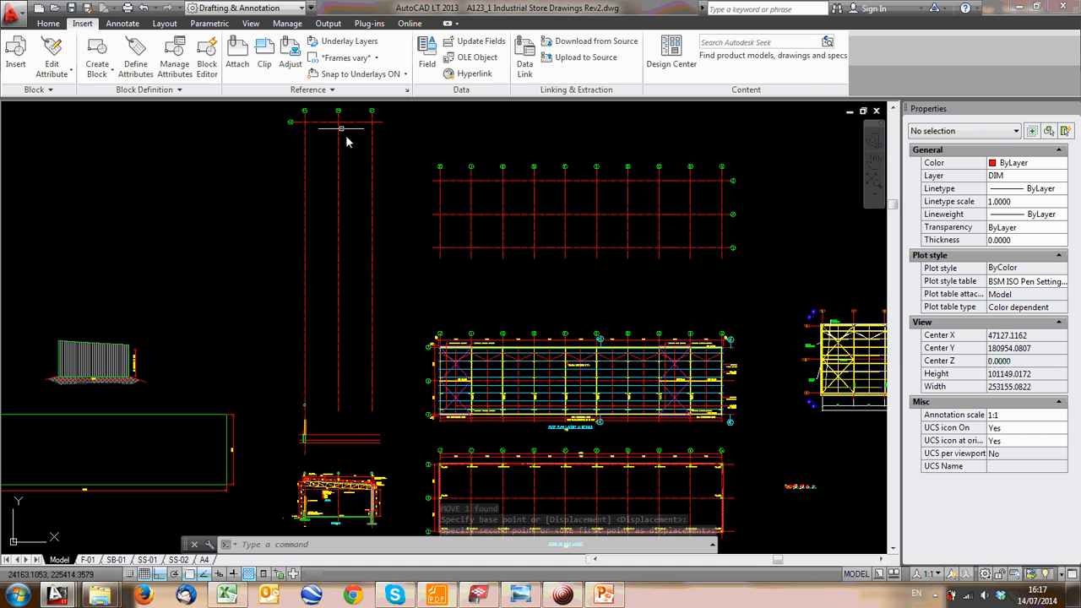
{"action": "scroll", "coordinate": [350, 133], "scroll_direction": "up", "scroll_amount": 2}
{"action": "middle_click_drag", "start_coordinate": [346, 143], "coordinate": [345, 179]}
{"action": "left_click", "coordinate": [101, 71]}
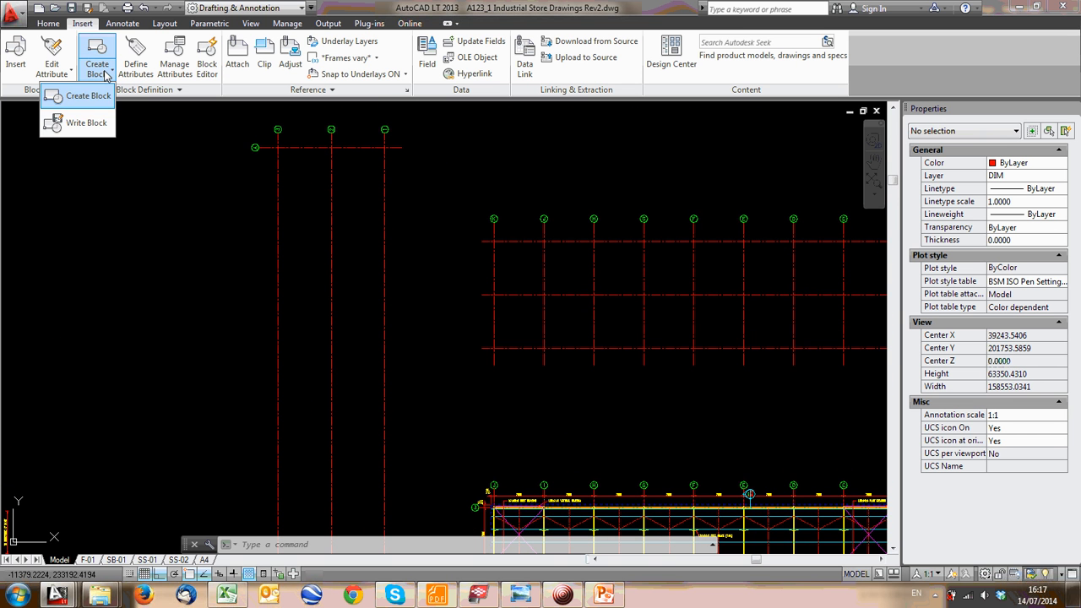
Copy the column detail's grid 3 axis and bubble horizontally onto the other two gridlines
{"action": "scroll", "coordinate": [295, 160], "scroll_direction": "down", "scroll_amount": 4}
{"action": "mouse_move", "coordinate": [321, 308]}
{"action": "middle_mouse_down"}
{"action": "mouse_move", "coordinate": [234, 179]}
{"action": "mouse_move", "coordinate": [263, 272]}
{"action": "middle_mouse_up"}
{"action": "scroll", "coordinate": [231, 177], "scroll_direction": "up", "scroll_amount": 4}
{"action": "scroll", "coordinate": [193, 301], "scroll_direction": "up", "scroll_amount": 2}
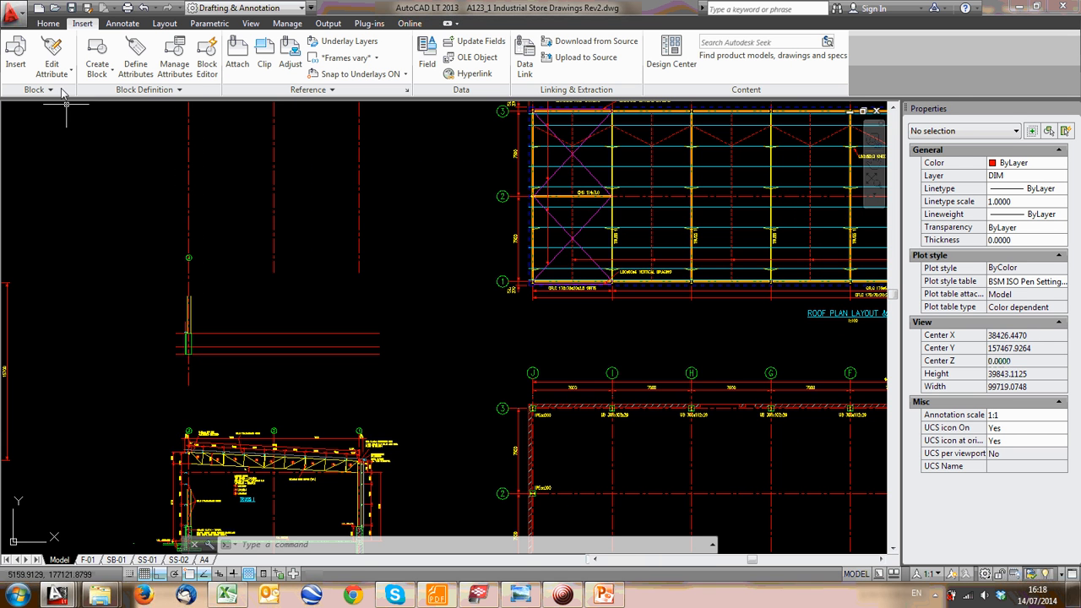
{"action": "scroll", "coordinate": [189, 292], "scroll_direction": "up", "scroll_amount": 4}
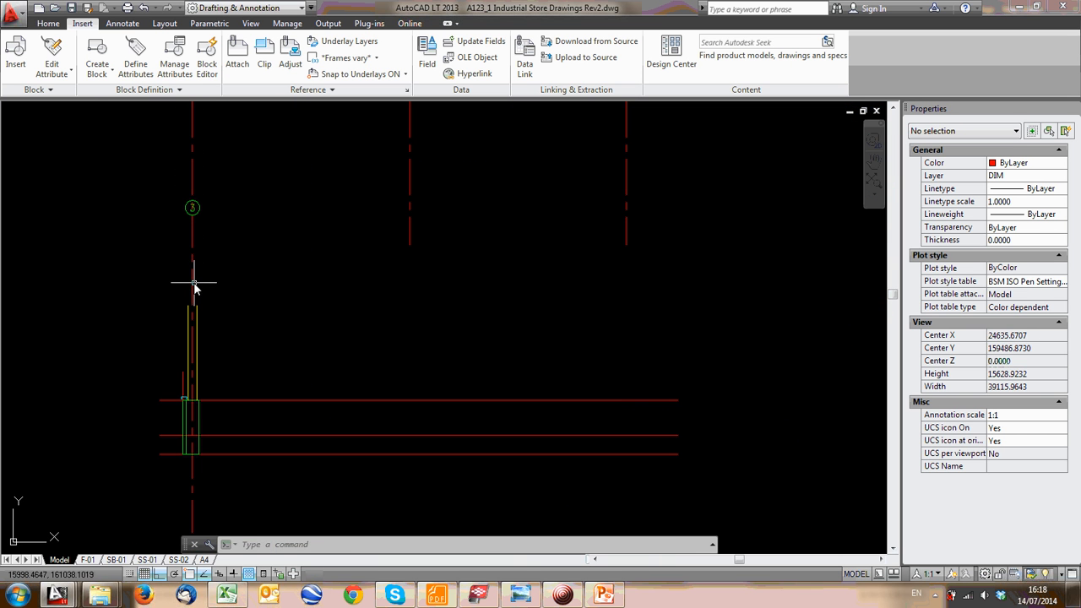
{"action": "left_click", "coordinate": [192, 288]}
{"action": "left_click", "coordinate": [159, 176]}
{"action": "left_click", "coordinate": [269, 229]}
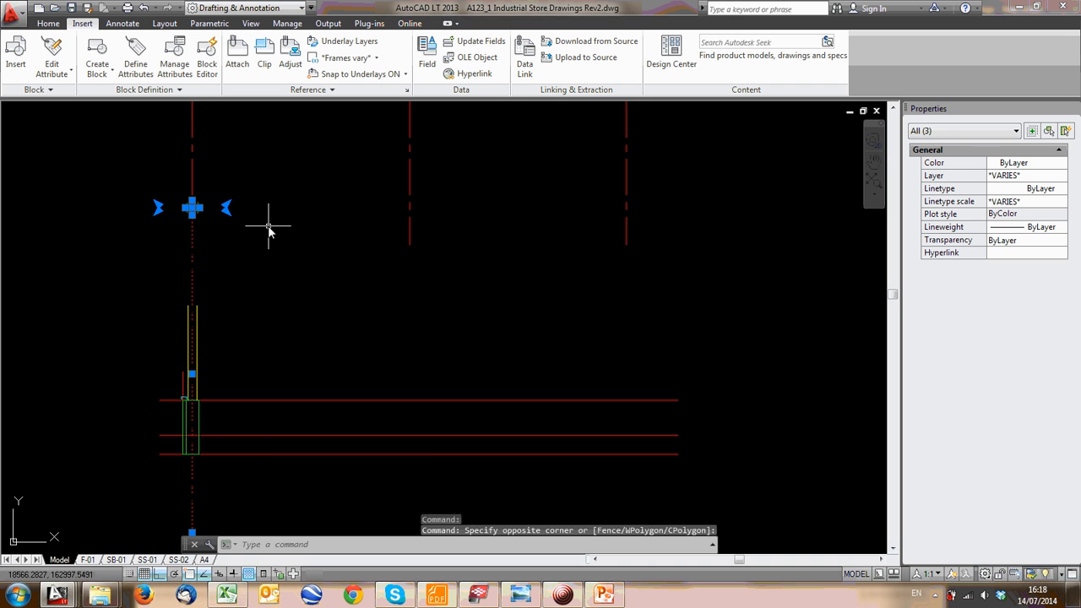
{"action": "type", "text": "co"}
{"action": "key", "text": "Return"}
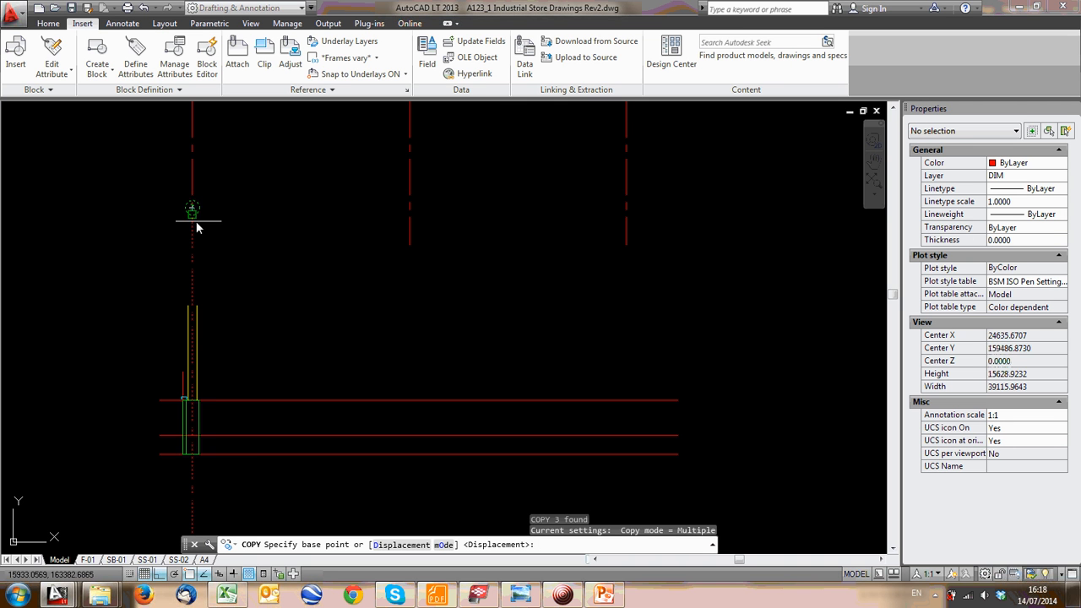
{"action": "left_click", "coordinate": [193, 228]}
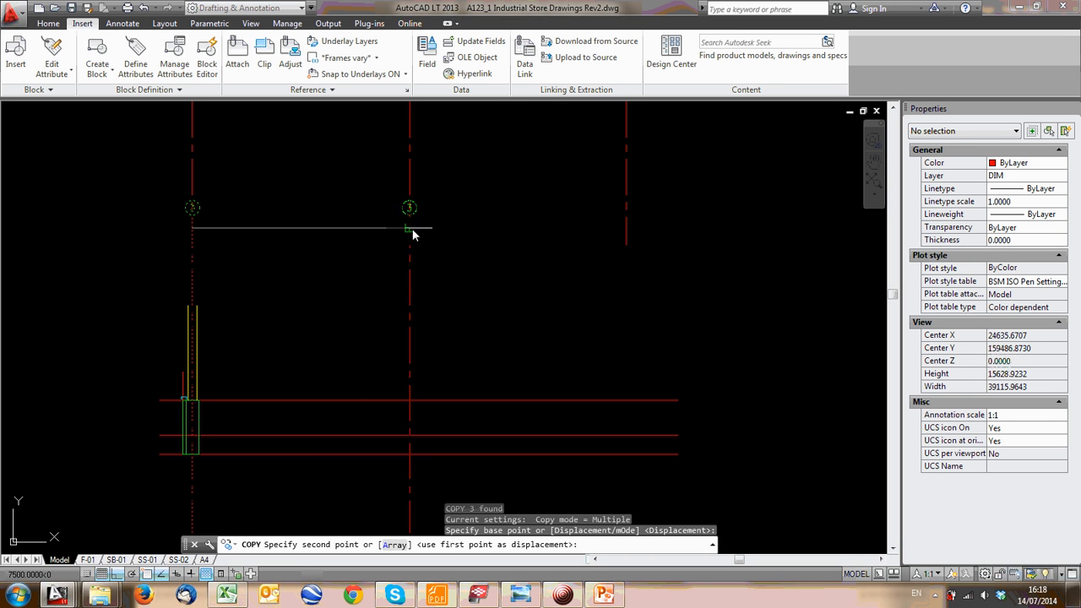
{"action": "left_click", "coordinate": [411, 230]}
{"action": "left_click", "coordinate": [625, 229]}
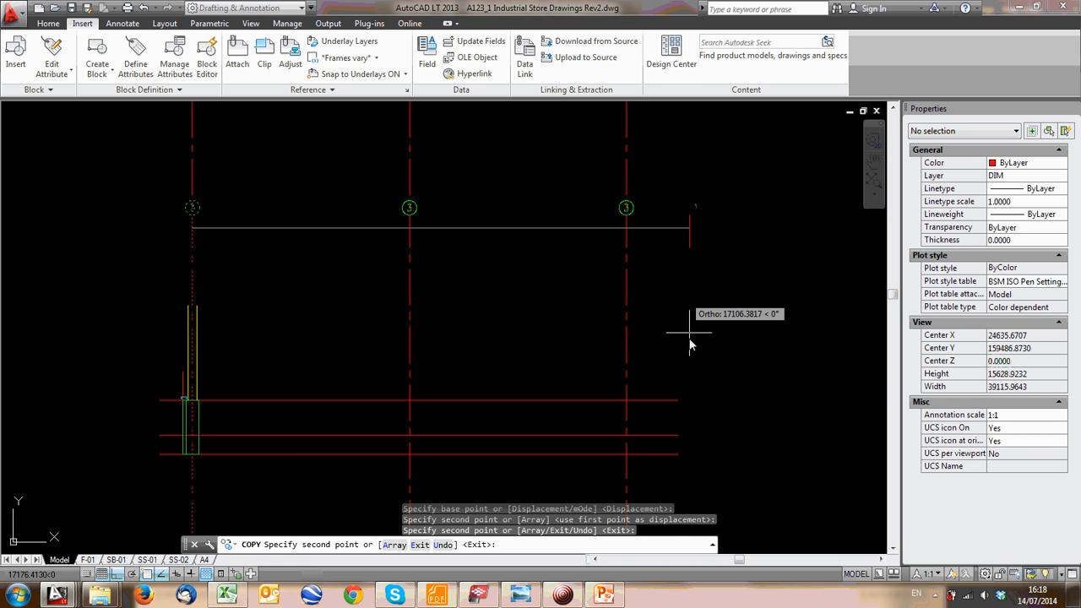
Renumber the copied grid bubble on the gridline farthest from the column detail as 1
{"action": "key", "text": "Escape"}
{"action": "scroll", "coordinate": [653, 330], "scroll_direction": "down", "scroll_amount": 6}
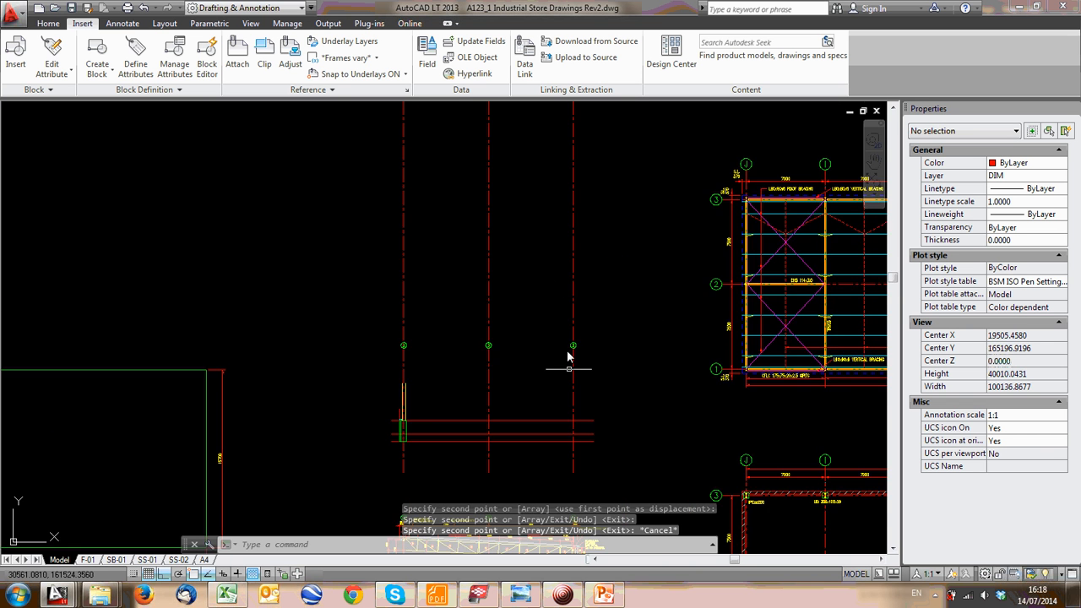
{"action": "mouse_move", "coordinate": [541, 323]}
{"action": "middle_mouse_down"}
{"action": "mouse_move", "coordinate": [520, 372]}
{"action": "mouse_move", "coordinate": [468, 126]}
{"action": "middle_mouse_up"}
{"action": "scroll", "coordinate": [474, 330], "scroll_direction": "up", "scroll_amount": 6}
{"action": "middle_click_drag", "start_coordinate": [431, 436], "coordinate": [479, 320]}
{"action": "scroll", "coordinate": [481, 321], "scroll_direction": "up", "scroll_amount": 2}
{"action": "scroll", "coordinate": [479, 315], "scroll_direction": "up", "scroll_amount": 2}
{"action": "double_click", "coordinate": [440, 279]}
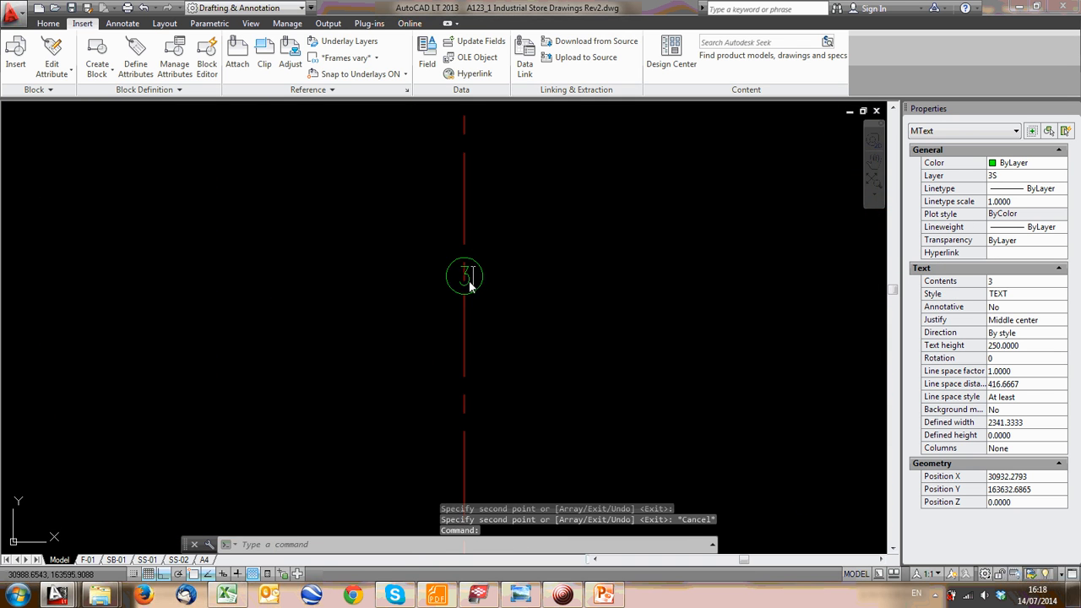
{"action": "left_click", "coordinate": [379, 320]}
Renumber the middle grid bubble above the column detail as 2
{"action": "scroll", "coordinate": [426, 318], "scroll_direction": "down", "scroll_amount": 1}
{"action": "scroll", "coordinate": [523, 219], "scroll_direction": "up", "scroll_amount": 1}
{"action": "middle_click_drag", "start_coordinate": [127, 290], "coordinate": [244, 268]}
{"action": "scroll", "coordinate": [524, 219], "scroll_direction": "down", "scroll_amount": 1}
{"action": "scroll", "coordinate": [533, 291], "scroll_direction": "up", "scroll_amount": 2}
{"action": "scroll", "coordinate": [600, 282], "scroll_direction": "down", "scroll_amount": 2}
{"action": "middle_click_drag", "start_coordinate": [601, 283], "coordinate": [545, 286]}
{"action": "scroll", "coordinate": [437, 300], "scroll_direction": "down", "scroll_amount": 1}
{"action": "double_click", "coordinate": [337, 280]}
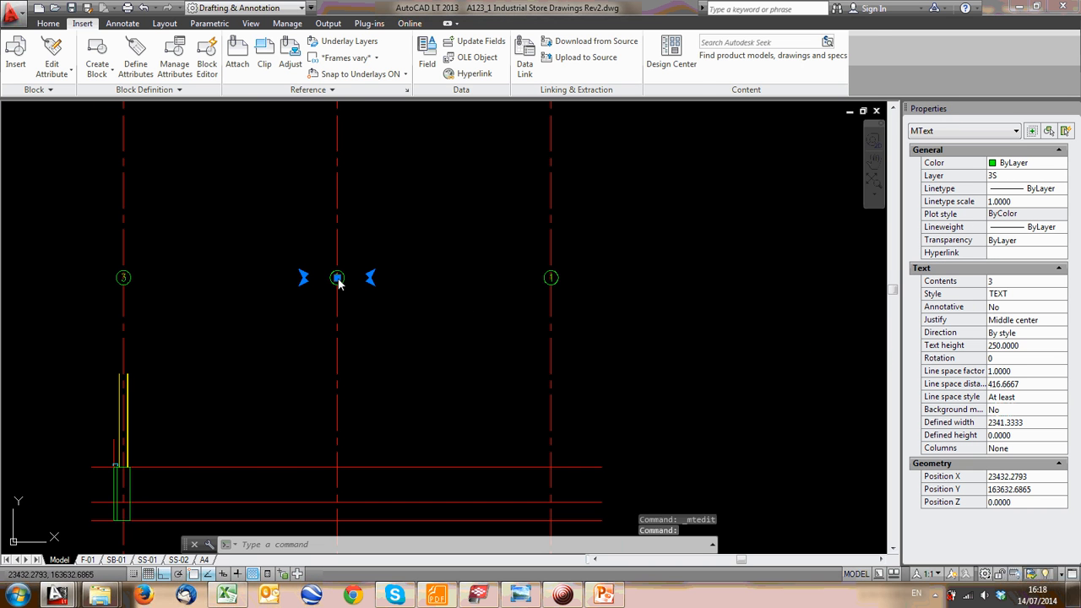
{"action": "type", "text": "2"}
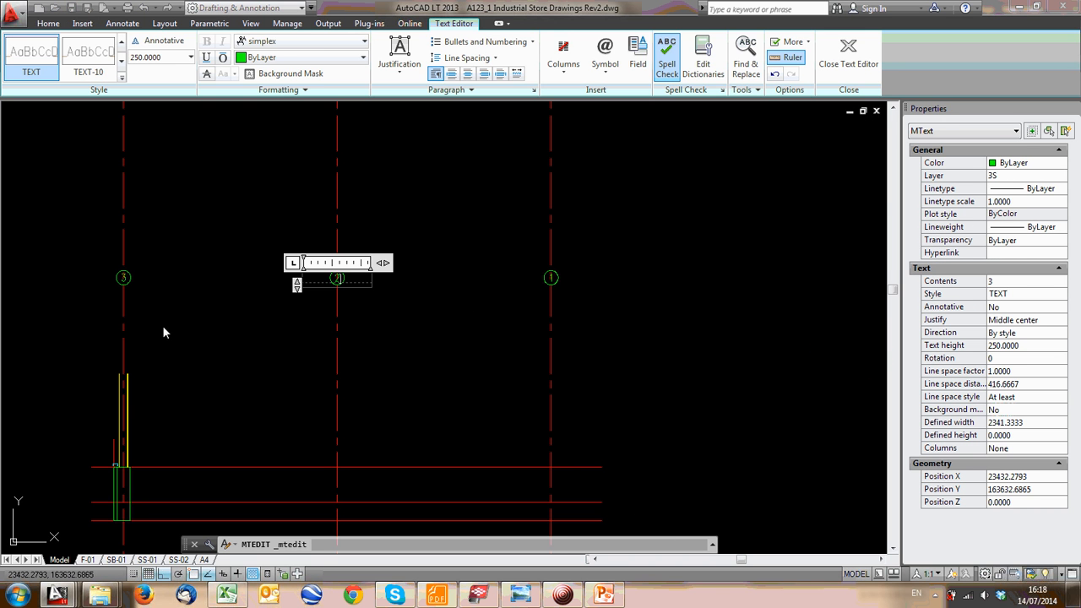
{"action": "left_click", "coordinate": [260, 284]}
Draw a horizontal construction line through the base of the three grid bubbles
{"action": "left_click", "coordinate": [42, 23]}
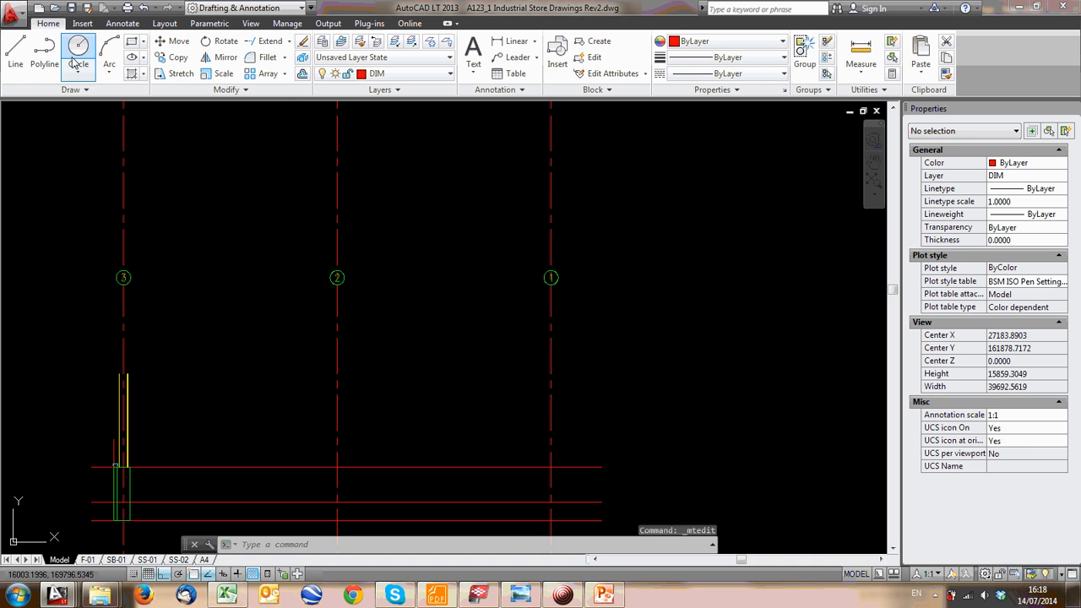
{"action": "left_click", "coordinate": [72, 90]}
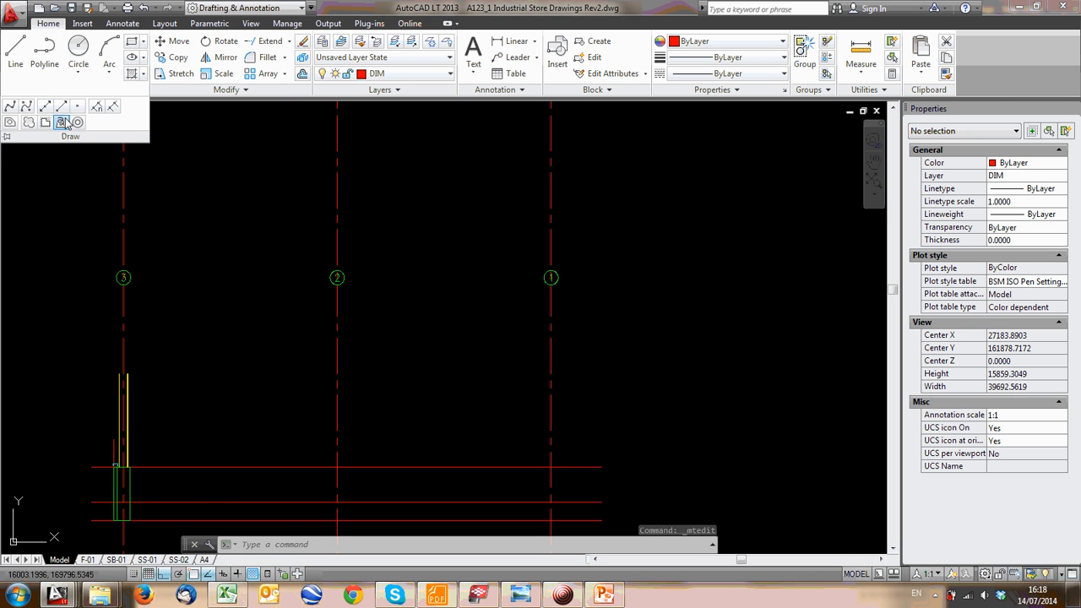
{"action": "left_click", "coordinate": [45, 106]}
{"action": "left_click", "coordinate": [122, 279]}
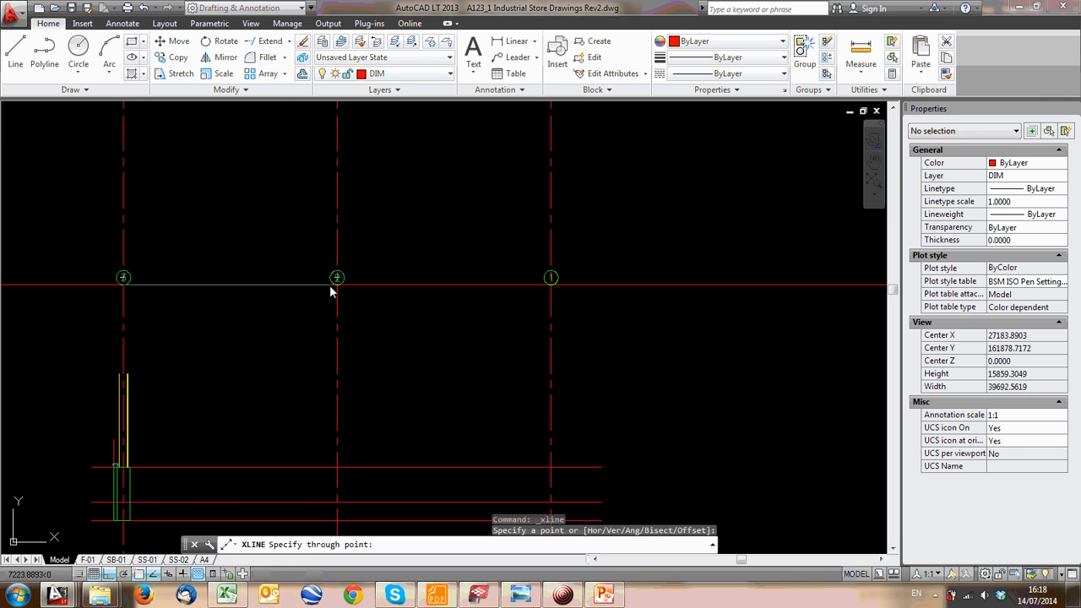
{"action": "left_click", "coordinate": [494, 338]}
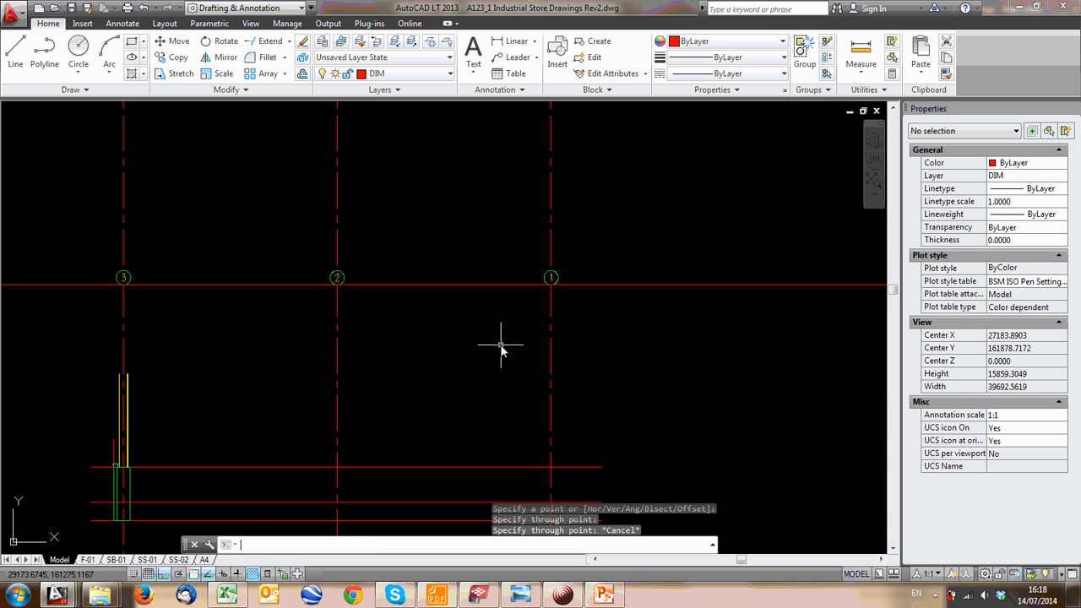
{"action": "key", "text": "Escape"}
Move the pasted grid block upward, clear of the numbered grid bubbles
{"action": "scroll", "coordinate": [363, 346], "scroll_direction": "down", "scroll_amount": 2}
{"action": "left_click", "coordinate": [345, 267]}
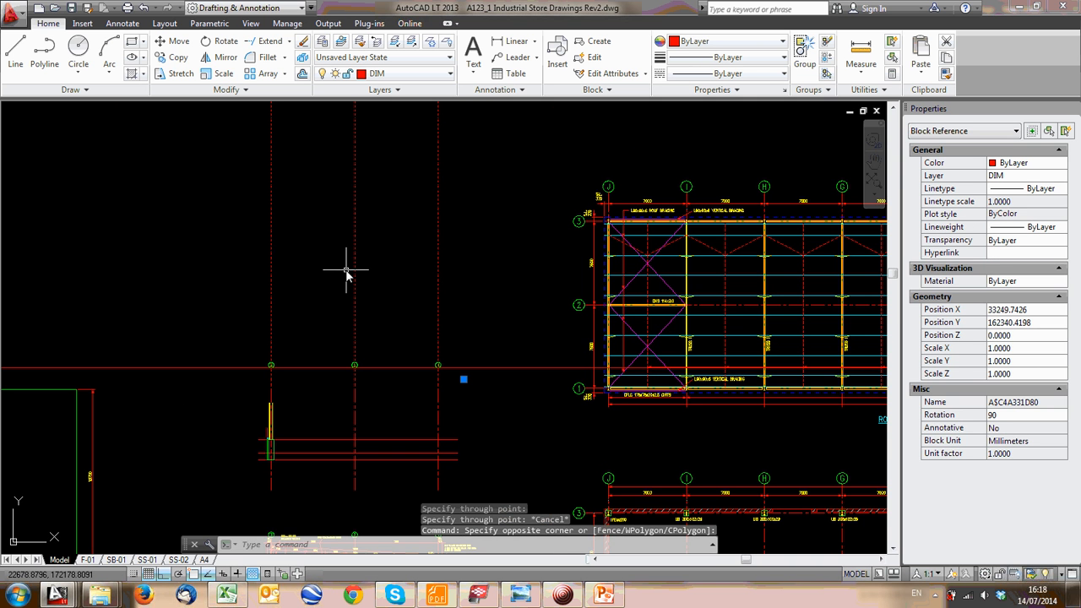
{"action": "type", "text": "m"}
{"action": "key", "text": "Return"}
{"action": "key", "text": "Escape"}
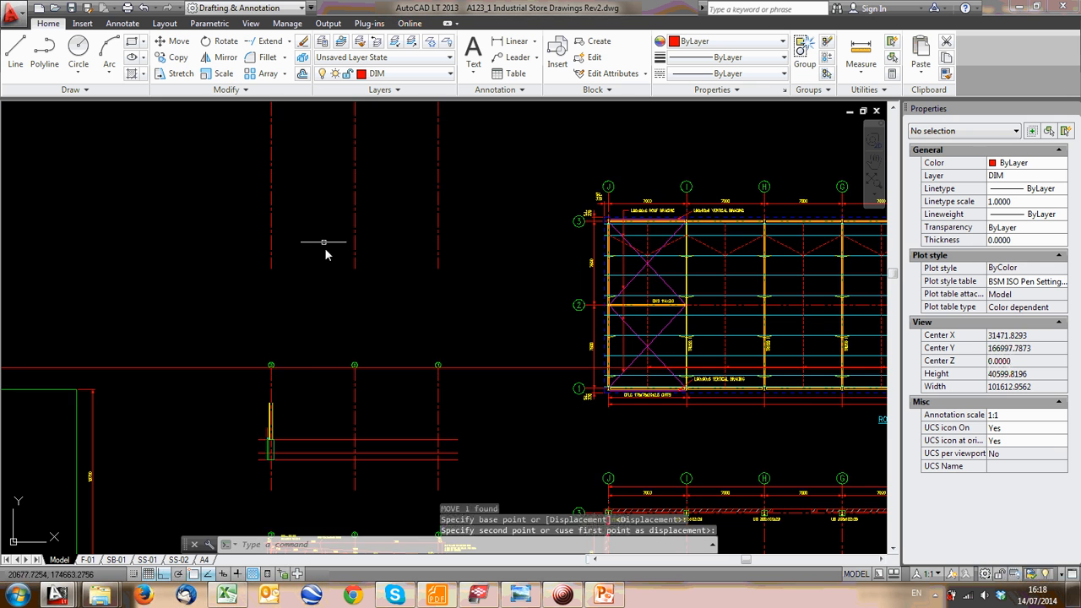
Delete the horizontal construction line running through the grid bubbles
{"action": "scroll", "coordinate": [313, 371], "scroll_direction": "up", "scroll_amount": 4}
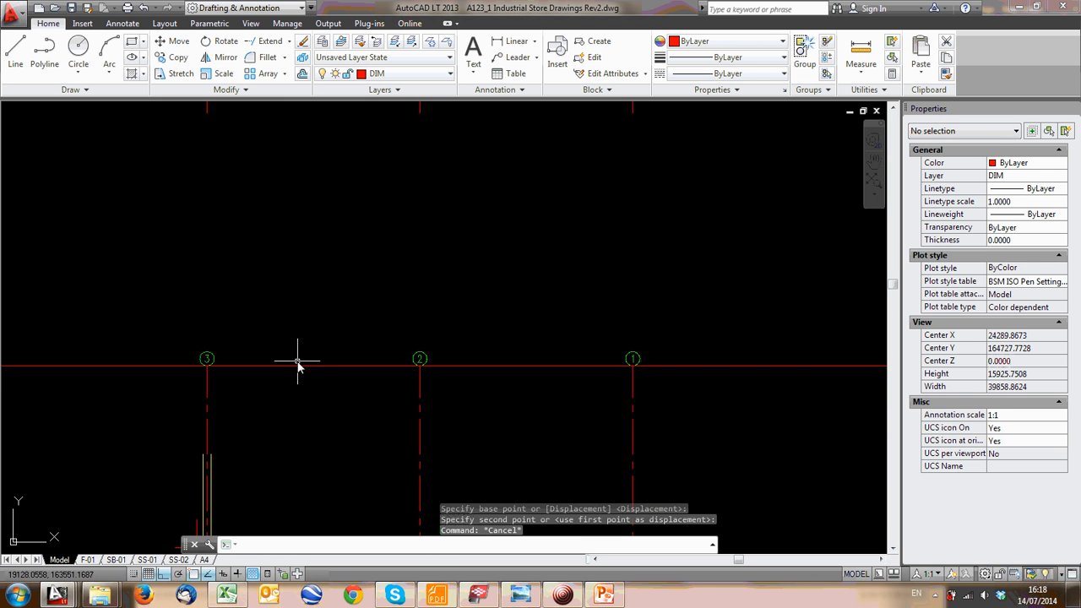
{"action": "left_click", "coordinate": [302, 366]}
{"action": "key", "text": "Delete"}
Examine the numbered gridlines, the column detail and the section drawing below it
{"action": "scroll", "coordinate": [371, 286], "scroll_direction": "down", "scroll_amount": 6}
{"action": "scroll", "coordinate": [352, 288], "scroll_direction": "up", "scroll_amount": 5}
{"action": "middle_click_drag", "start_coordinate": [323, 340], "coordinate": [361, 405]}
{"action": "scroll", "coordinate": [361, 405], "scroll_direction": "down", "scroll_amount": 1}
{"action": "scroll", "coordinate": [464, 382], "scroll_direction": "down", "scroll_amount": 1}
{"action": "middle_click_drag", "start_coordinate": [655, 353], "coordinate": [412, 302]}
{"action": "scroll", "coordinate": [494, 299], "scroll_direction": "down", "scroll_amount": 2}
{"action": "middle_click_drag", "start_coordinate": [478, 301], "coordinate": [633, 304]}
{"action": "middle_click_drag", "start_coordinate": [443, 320], "coordinate": [295, 335]}
{"action": "scroll", "coordinate": [436, 350], "scroll_direction": "up", "scroll_amount": 6}
{"action": "scroll", "coordinate": [338, 354], "scroll_direction": "down", "scroll_amount": 3}
{"action": "scroll", "coordinate": [287, 375], "scroll_direction": "up", "scroll_amount": 3}
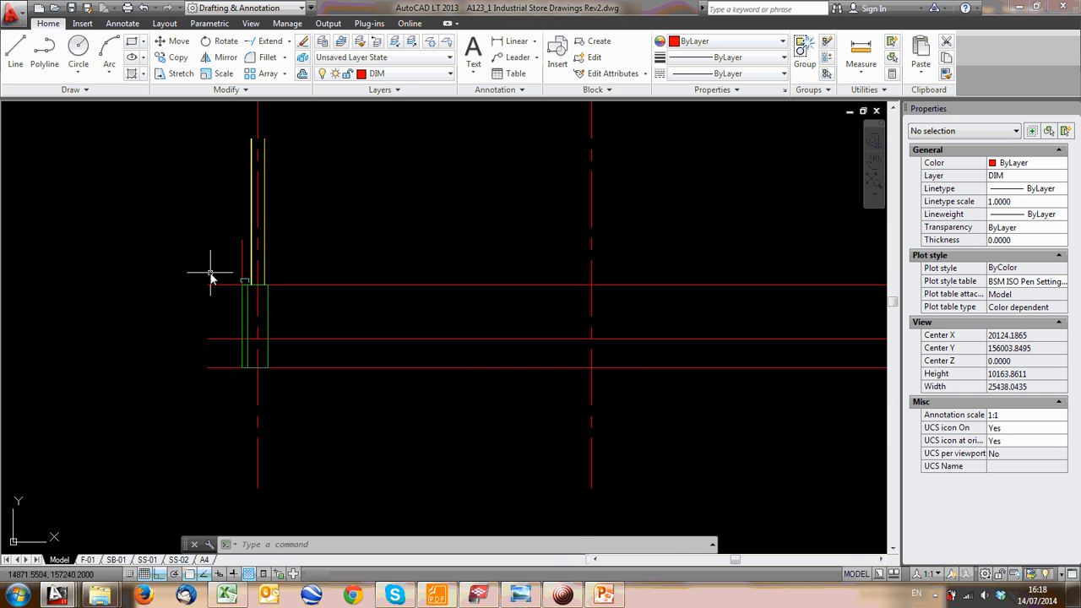
{"action": "scroll", "coordinate": [275, 279], "scroll_direction": "down", "scroll_amount": 6}
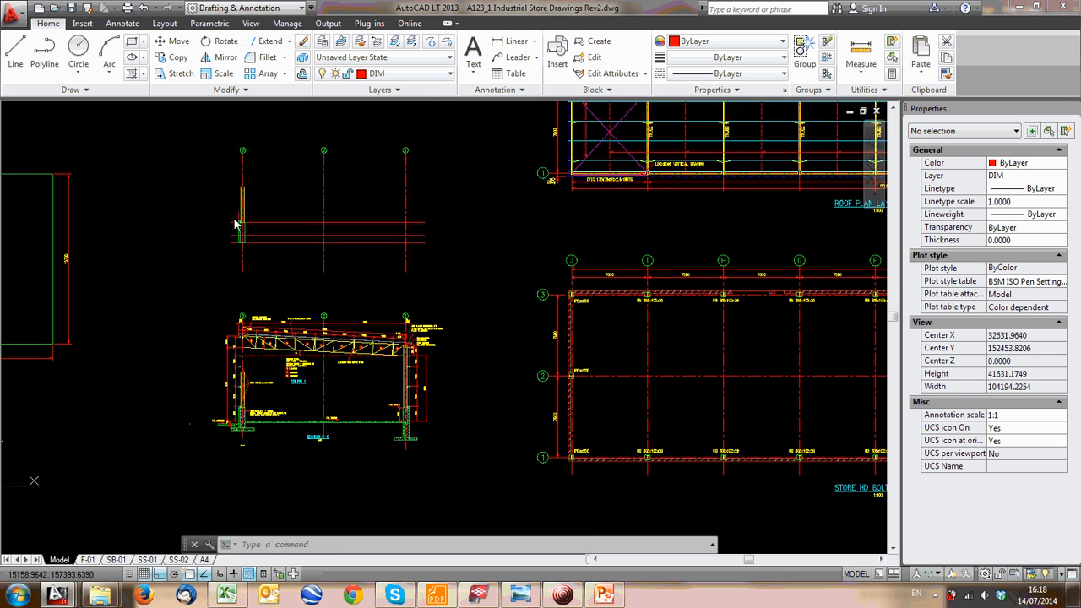
{"action": "scroll", "coordinate": [255, 225], "scroll_direction": "up", "scroll_amount": 4}
Match the middle horizontal level line's properties to the green plinth outline
{"action": "type", "text": "M"}
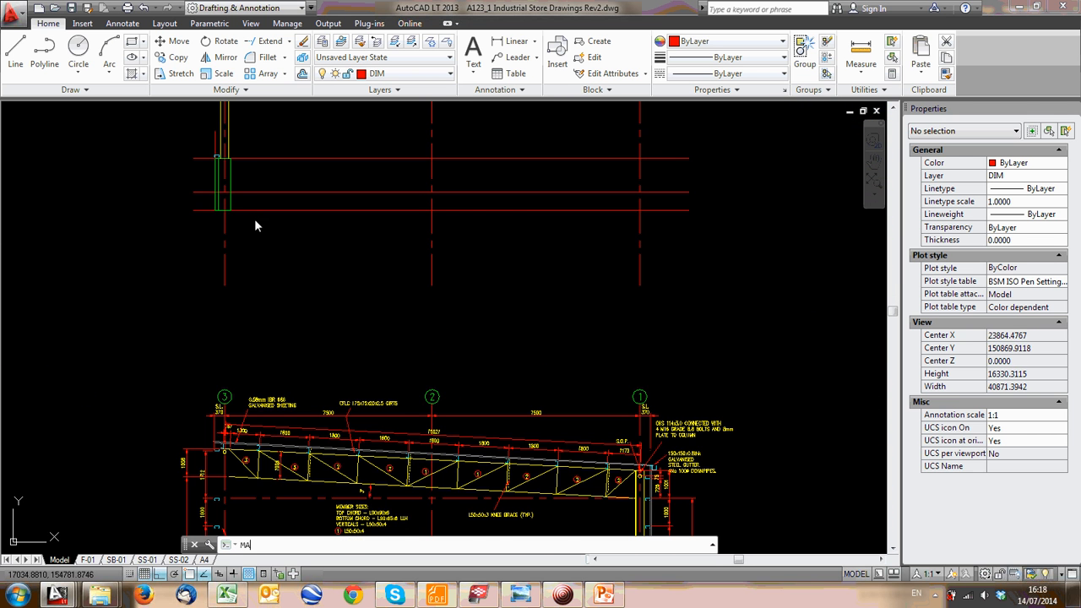
{"action": "type", "text": "A"}
{"action": "key", "text": "Return"}
{"action": "scroll", "coordinate": [255, 168], "scroll_direction": "up", "scroll_amount": 2}
{"action": "scroll", "coordinate": [253, 194], "scroll_direction": "up", "scroll_amount": 4}
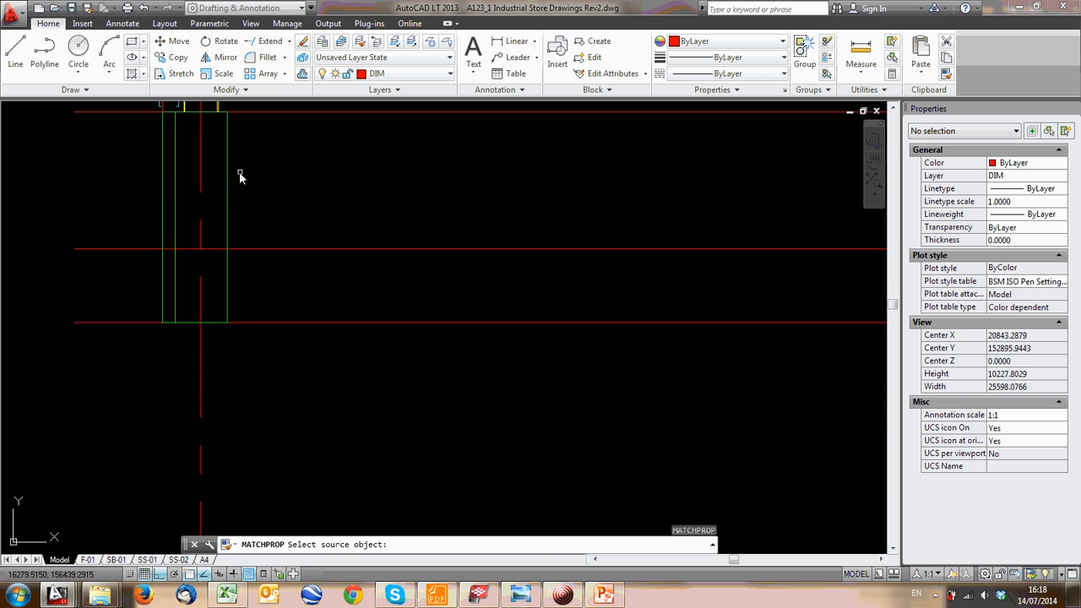
{"action": "left_click", "coordinate": [294, 239]}
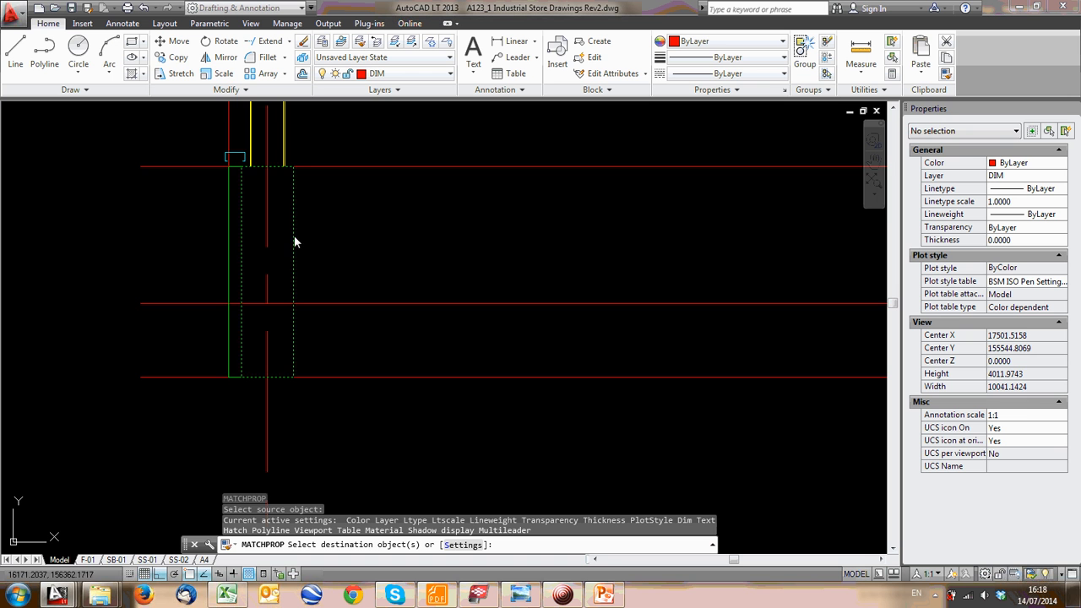
{"action": "scroll", "coordinate": [332, 299], "scroll_direction": "down", "scroll_amount": 4}
{"action": "left_click", "coordinate": [347, 321]}
{"action": "left_click", "coordinate": [317, 299]}
{"action": "key", "text": "Escape"}
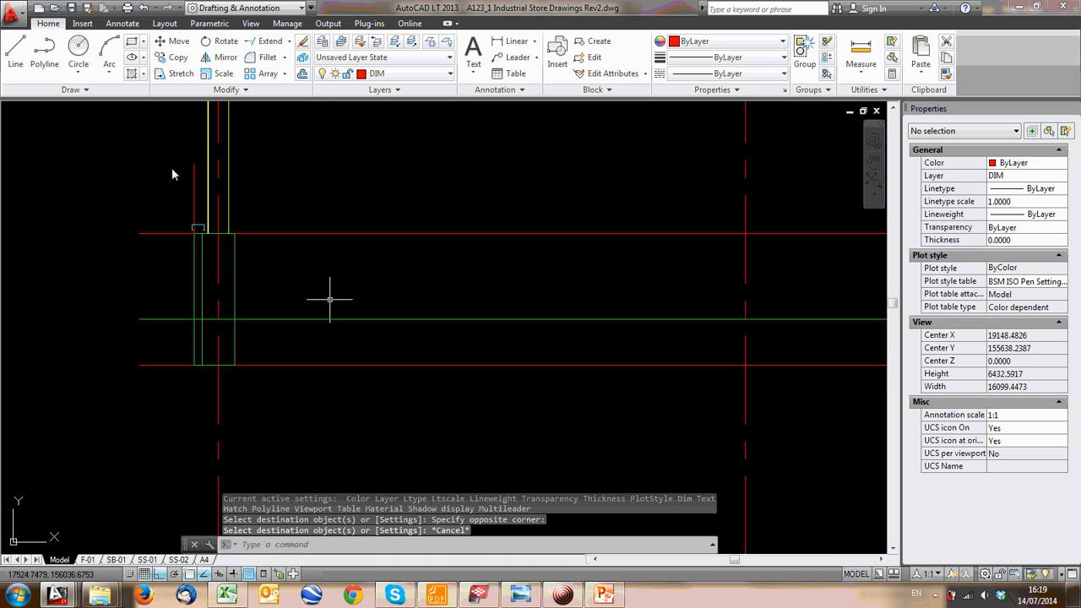
Trim the green horizontal level line back to the plinth's inner face
{"action": "left_click", "coordinate": [288, 43]}
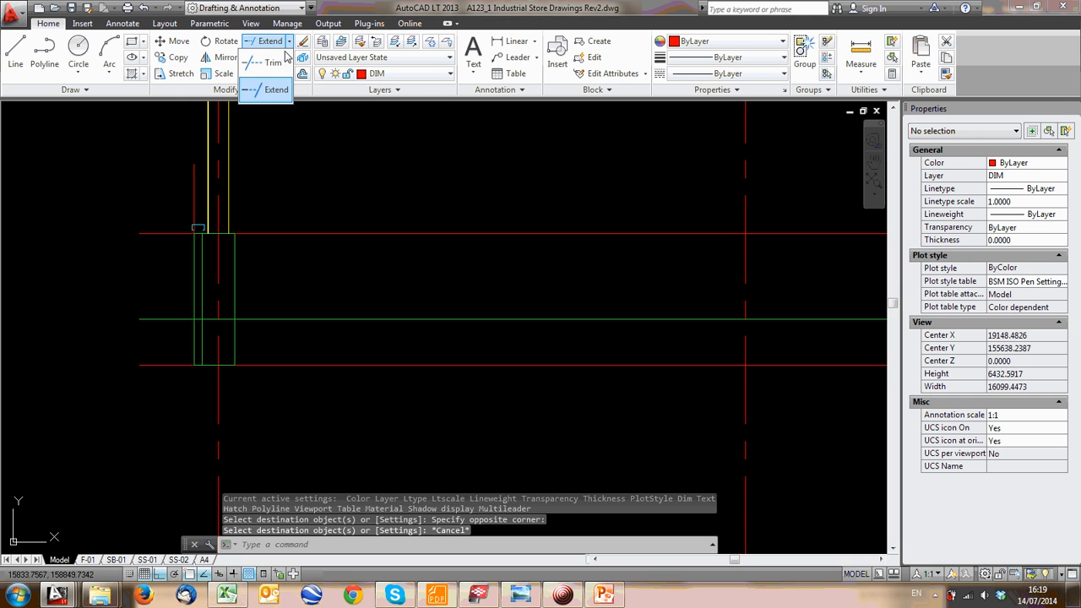
{"action": "left_click", "coordinate": [268, 57]}
{"action": "left_click", "coordinate": [236, 284]}
{"action": "scroll", "coordinate": [234, 334], "scroll_direction": "up", "scroll_amount": 2}
{"action": "key", "text": "Return"}
{"action": "middle_click_drag", "start_coordinate": [189, 311], "coordinate": [282, 353]}
{"action": "left_click", "coordinate": [195, 359]}
{"action": "left_click", "coordinate": [164, 322]}
{"action": "left_click", "coordinate": [276, 346]}
{"action": "scroll", "coordinate": [422, 351], "scroll_direction": "down", "scroll_amount": 2}
{"action": "middle_click_drag", "start_coordinate": [444, 353], "coordinate": [27, 382]}
{"action": "key", "text": "Escape"}
Examine how the plinth, floor slab and footing are drawn in Section E-E
{"action": "scroll", "coordinate": [156, 327], "scroll_direction": "down", "scroll_amount": 4}
{"action": "middle_click_drag", "start_coordinate": [237, 321], "coordinate": [320, 337]}
{"action": "scroll", "coordinate": [132, 366], "scroll_direction": "up", "scroll_amount": 2}
{"action": "scroll", "coordinate": [146, 367], "scroll_direction": "up", "scroll_amount": 2}
{"action": "middle_click_drag", "start_coordinate": [190, 364], "coordinate": [263, 207]}
{"action": "scroll", "coordinate": [274, 325], "scroll_direction": "down", "scroll_amount": 6}
{"action": "scroll", "coordinate": [270, 324], "scroll_direction": "down", "scroll_amount": 2}
{"action": "scroll", "coordinate": [258, 385], "scroll_direction": "up", "scroll_amount": 4}
{"action": "scroll", "coordinate": [259, 347], "scroll_direction": "up", "scroll_amount": 8}
{"action": "scroll", "coordinate": [337, 414], "scroll_direction": "down", "scroll_amount": 12}
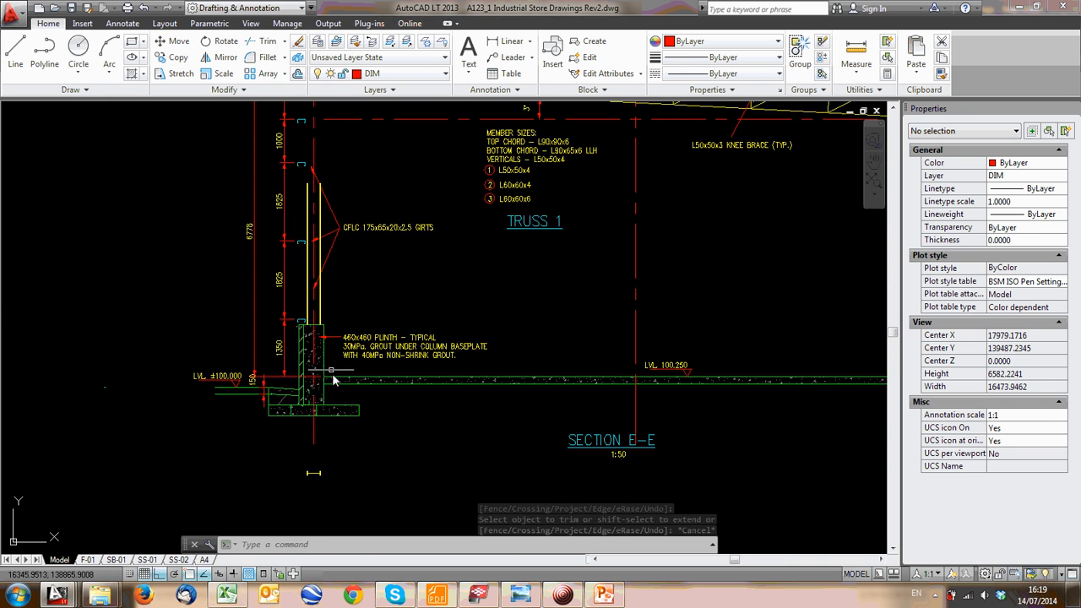
Check the base type marked at the gridline 3 columns on the foundation plan
{"action": "scroll", "coordinate": [343, 411], "scroll_direction": "down", "scroll_amount": 1}
{"action": "mouse_move", "coordinate": [374, 426]}
{"action": "middle_mouse_down"}
{"action": "mouse_move", "coordinate": [369, 362]}
{"action": "mouse_move", "coordinate": [183, 392]}
{"action": "mouse_move", "coordinate": [253, 283]}
{"action": "middle_mouse_up"}
{"action": "scroll", "coordinate": [217, 406], "scroll_direction": "down", "scroll_amount": 1}
{"action": "scroll", "coordinate": [381, 405], "scroll_direction": "up", "scroll_amount": 2}
{"action": "scroll", "coordinate": [425, 310], "scroll_direction": "down", "scroll_amount": 4}
{"action": "scroll", "coordinate": [428, 309], "scroll_direction": "up", "scroll_amount": 4}
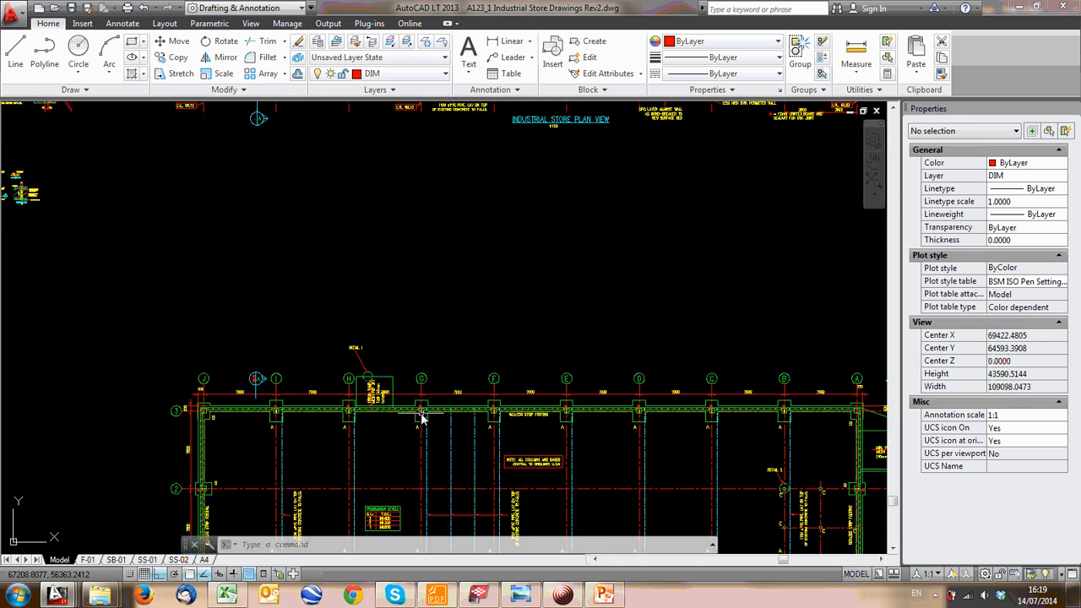
{"action": "scroll", "coordinate": [445, 445], "scroll_direction": "down", "scroll_amount": 2}
{"action": "scroll", "coordinate": [446, 445], "scroll_direction": "up", "scroll_amount": 6}
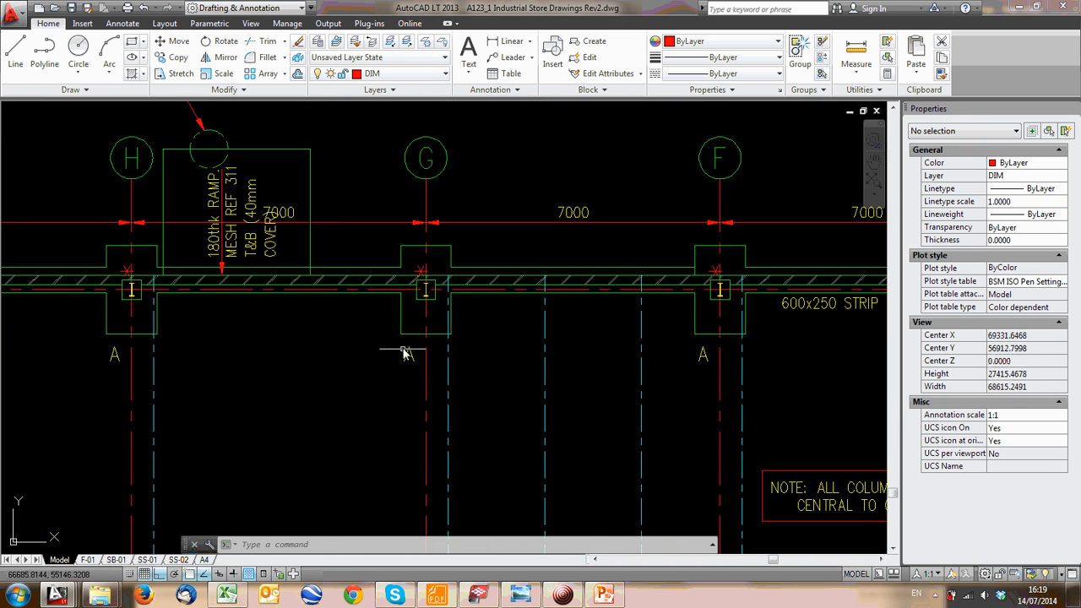
{"action": "scroll", "coordinate": [411, 394], "scroll_direction": "down", "scroll_amount": 2}
{"action": "scroll", "coordinate": [410, 387], "scroll_direction": "down", "scroll_amount": 1}
Look up the size and top level of base type A in the base and plinth schedule
{"action": "middle_click_drag", "start_coordinate": [283, 527], "coordinate": [317, 273]}
{"action": "scroll", "coordinate": [317, 337], "scroll_direction": "up", "scroll_amount": 3}
{"action": "middle_click_drag", "start_coordinate": [171, 519], "coordinate": [302, 355]}
{"action": "scroll", "coordinate": [301, 360], "scroll_direction": "up", "scroll_amount": 2}
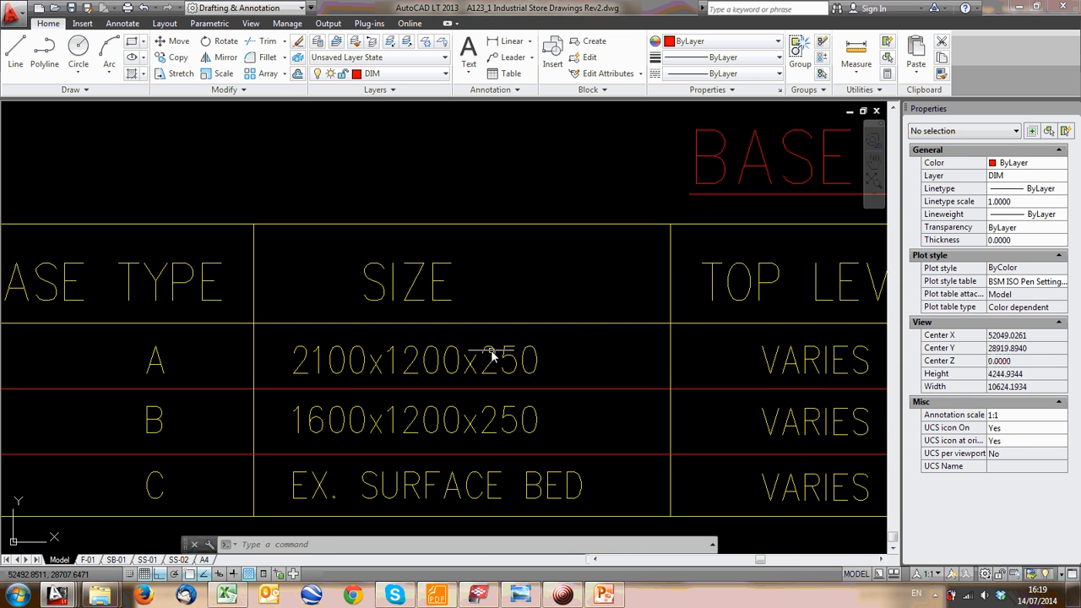
{"action": "scroll", "coordinate": [469, 361], "scroll_direction": "down", "scroll_amount": 12}
{"action": "scroll", "coordinate": [426, 445], "scroll_direction": "up", "scroll_amount": 2}
{"action": "scroll", "coordinate": [412, 494], "scroll_direction": "up", "scroll_amount": 8}
{"action": "scroll", "coordinate": [363, 499], "scroll_direction": "up", "scroll_amount": 2}
{"action": "middle_click_drag", "start_coordinate": [413, 451], "coordinate": [431, 358]}
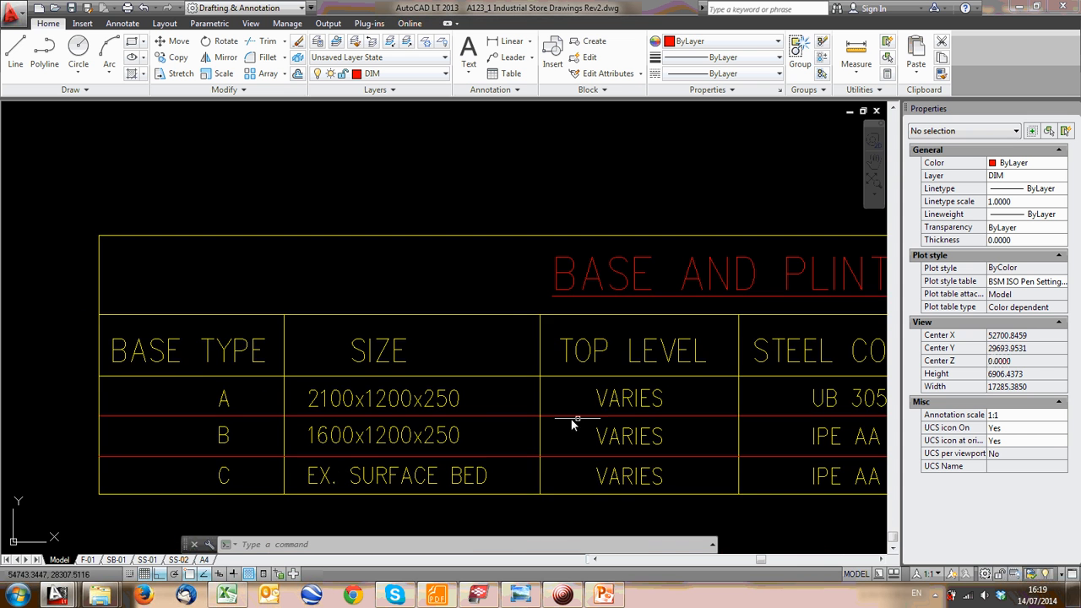
Draw a 2100 by 250 rectangle below the column detail's plinth, starting where the grid 3 axis meets the plinth base
{"action": "scroll", "coordinate": [371, 397], "scroll_direction": "down", "scroll_amount": 15}
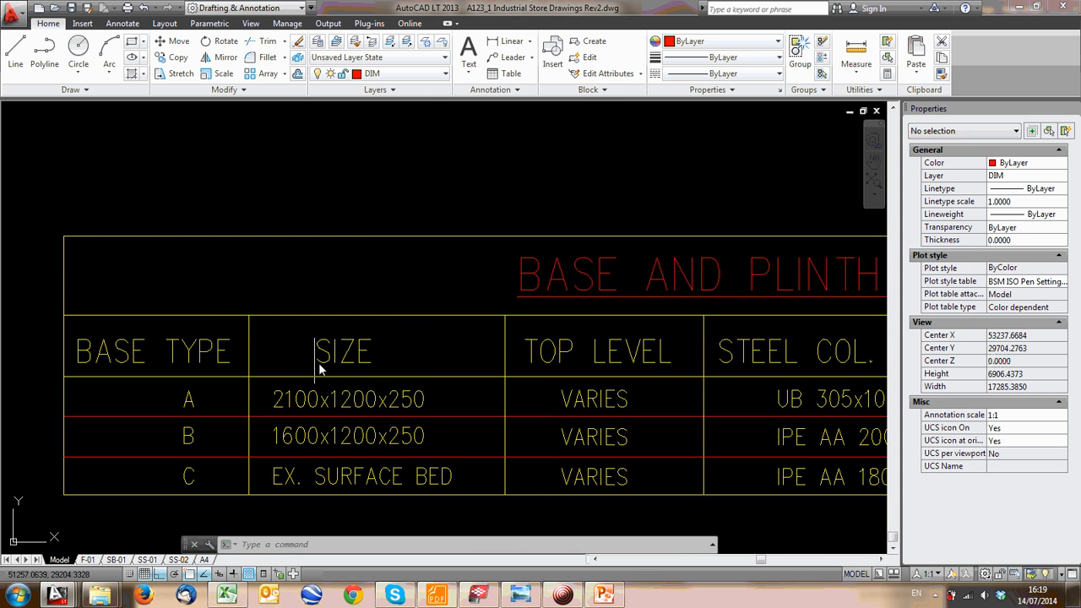
{"action": "scroll", "coordinate": [363, 363], "scroll_direction": "up", "scroll_amount": 12}
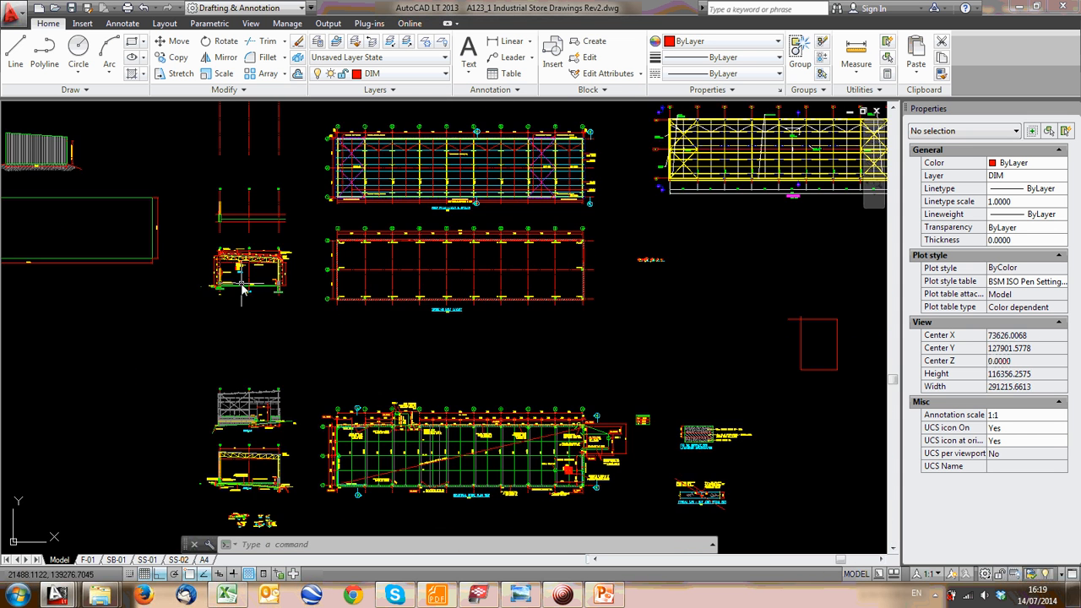
{"action": "scroll", "coordinate": [308, 260], "scroll_direction": "down", "scroll_amount": 6}
{"action": "scroll", "coordinate": [355, 304], "scroll_direction": "up", "scroll_amount": 10}
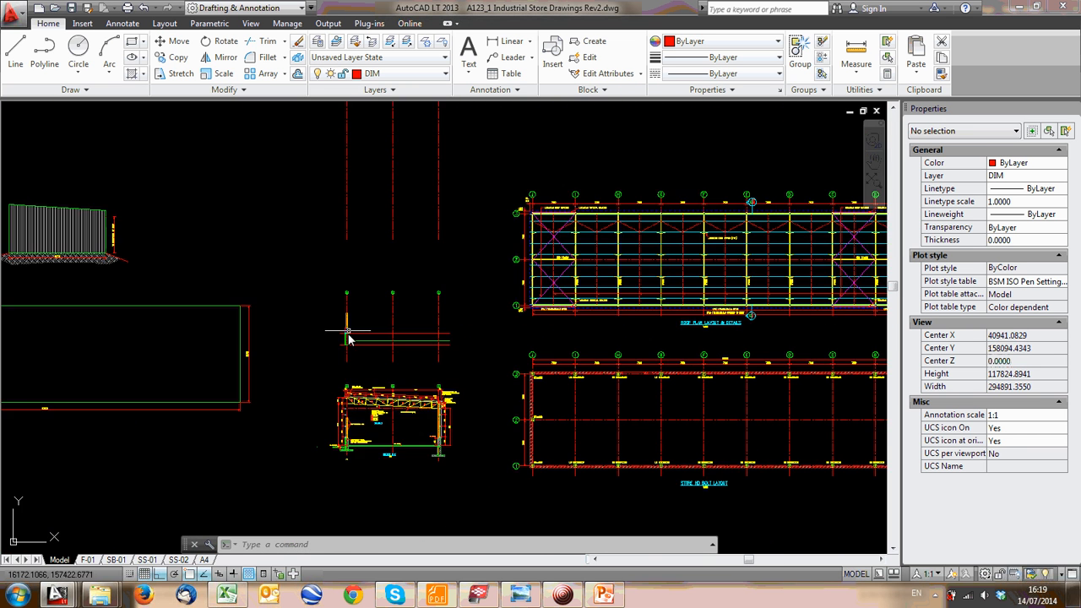
{"action": "scroll", "coordinate": [344, 318], "scroll_direction": "up", "scroll_amount": 4}
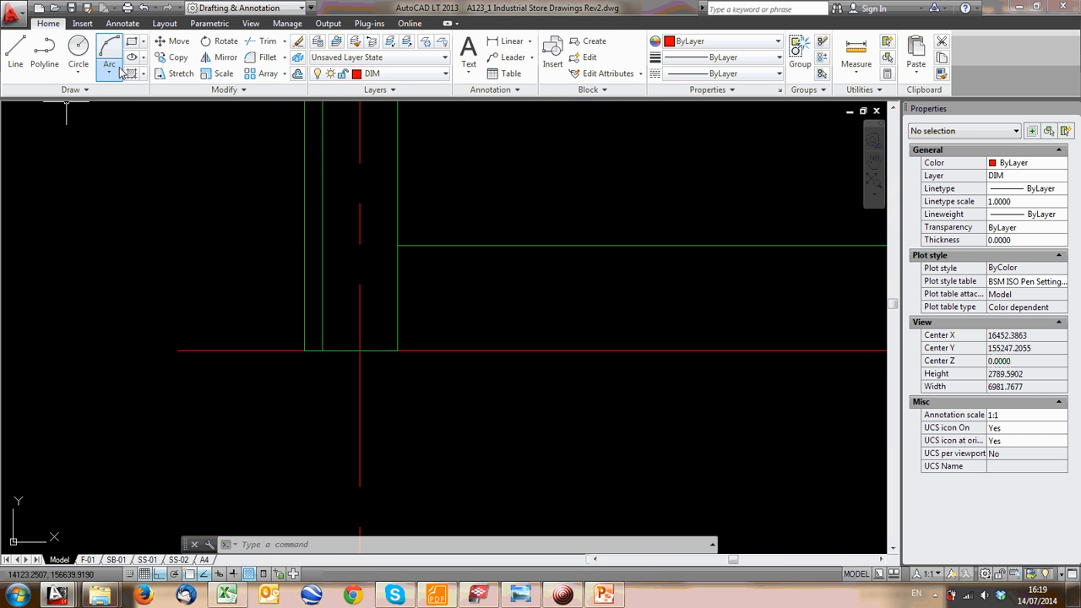
{"action": "left_click", "coordinate": [132, 40]}
{"action": "left_click", "coordinate": [361, 349]}
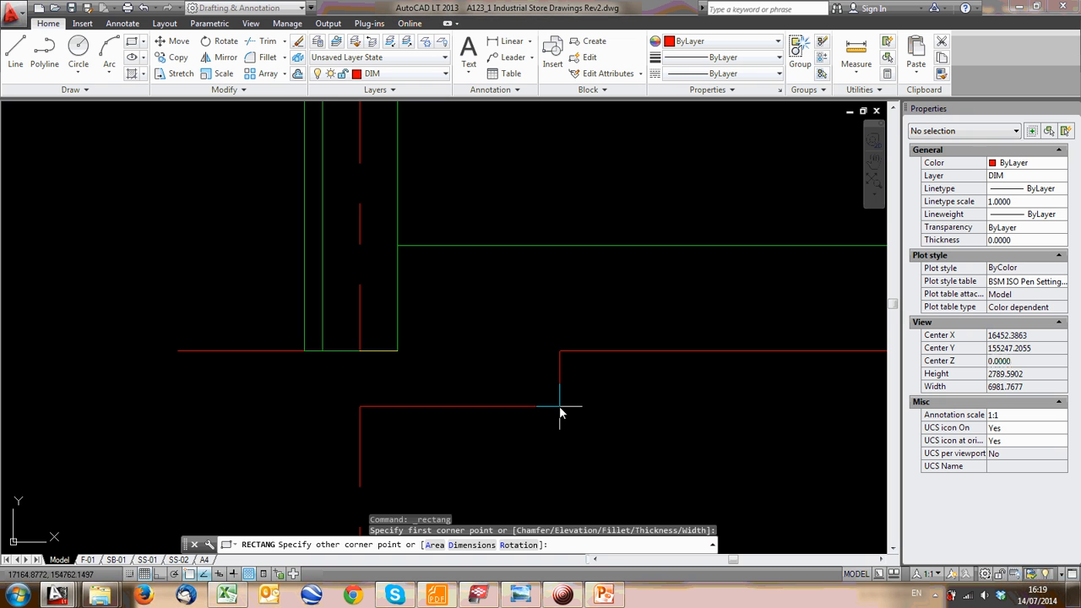
{"action": "type", "text": "D"}
{"action": "key", "text": "Return"}
{"action": "type", "text": "2"}
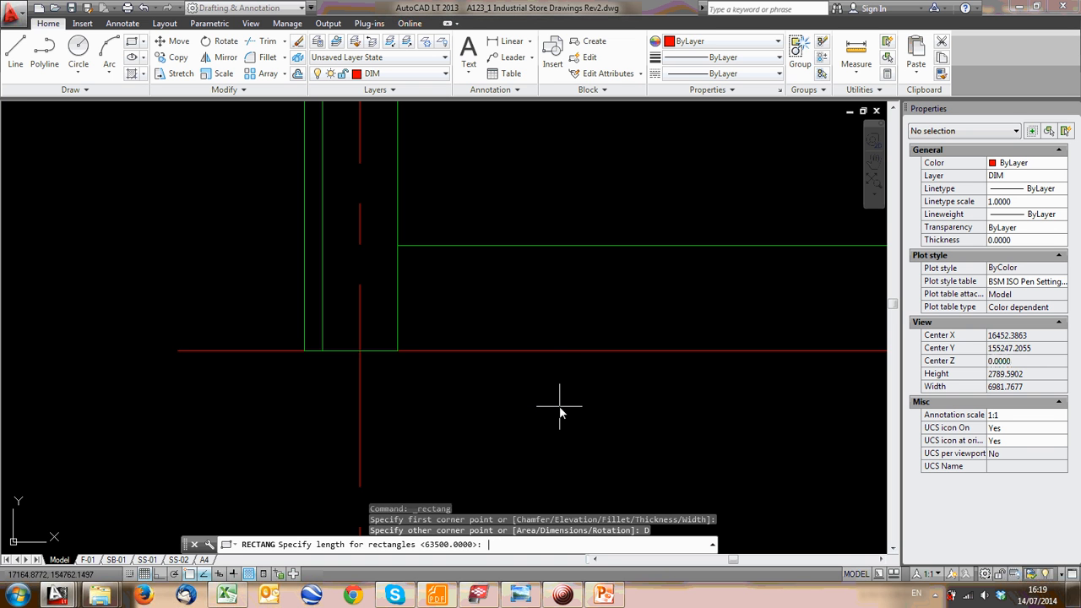
{"action": "type", "text": "100"}
{"action": "key", "text": "Return"}
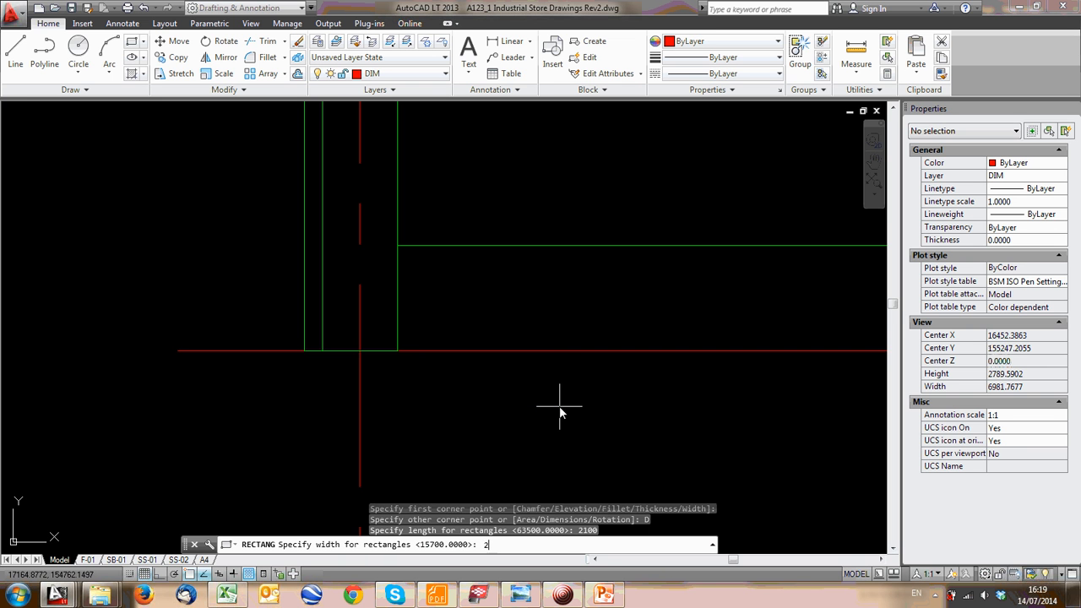
{"action": "type", "text": "250"}
{"action": "key", "text": "Return"}
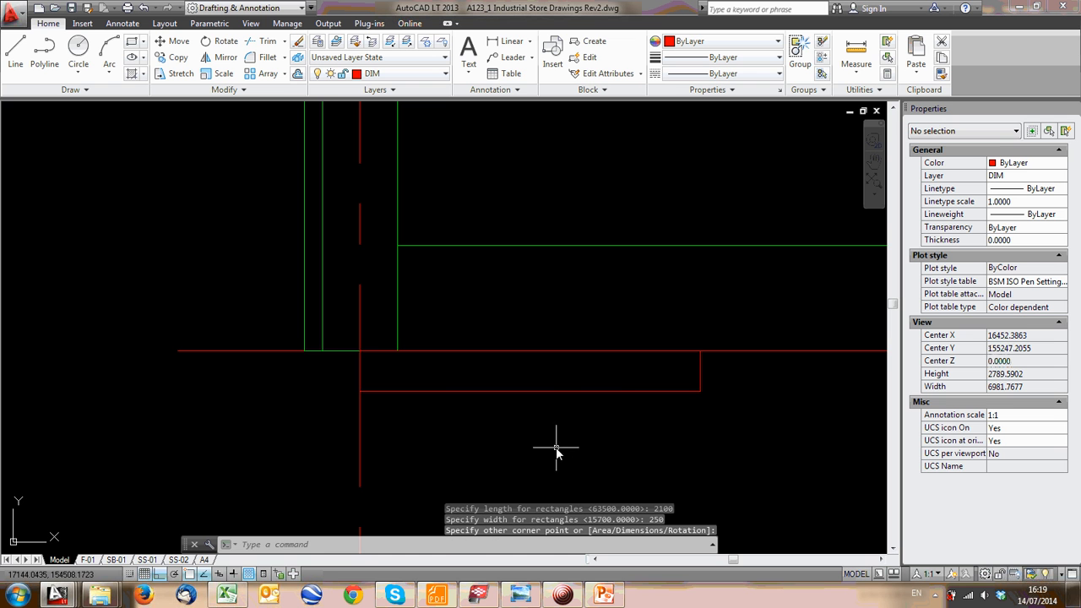
Delete the 2100 by 250 rectangle below the plinth
{"action": "left_click", "coordinate": [473, 374]}
{"action": "left_click", "coordinate": [484, 410]}
{"action": "left_click", "coordinate": [440, 386]}
{"action": "key", "text": "Delete"}
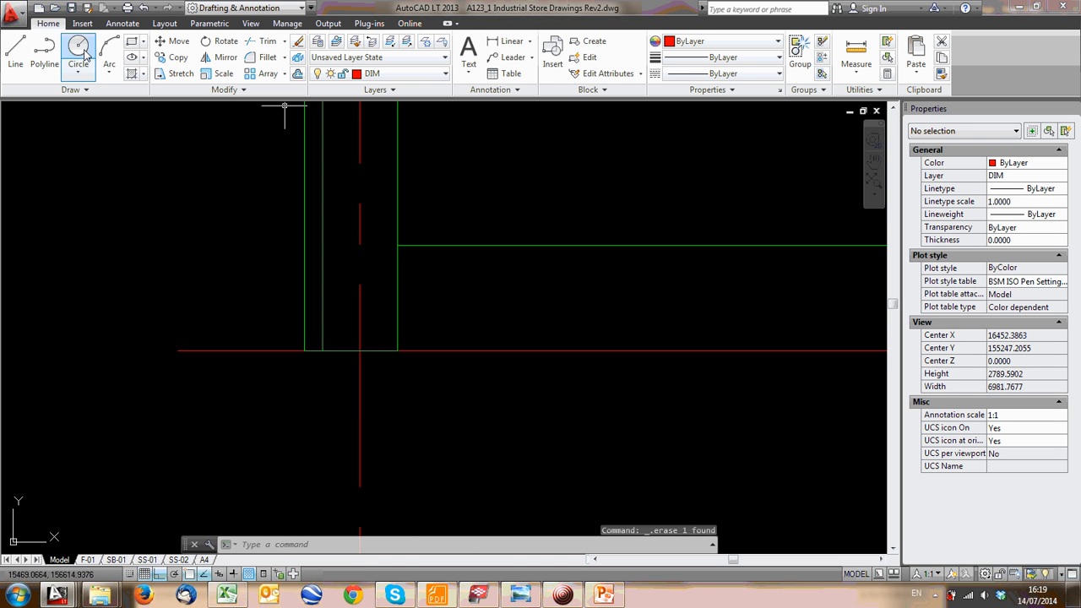
Draw a 2100 by 250 rectangle below the plinth, starting where the grid 3 axis meets the plinth base
{"action": "left_click", "coordinate": [131, 41]}
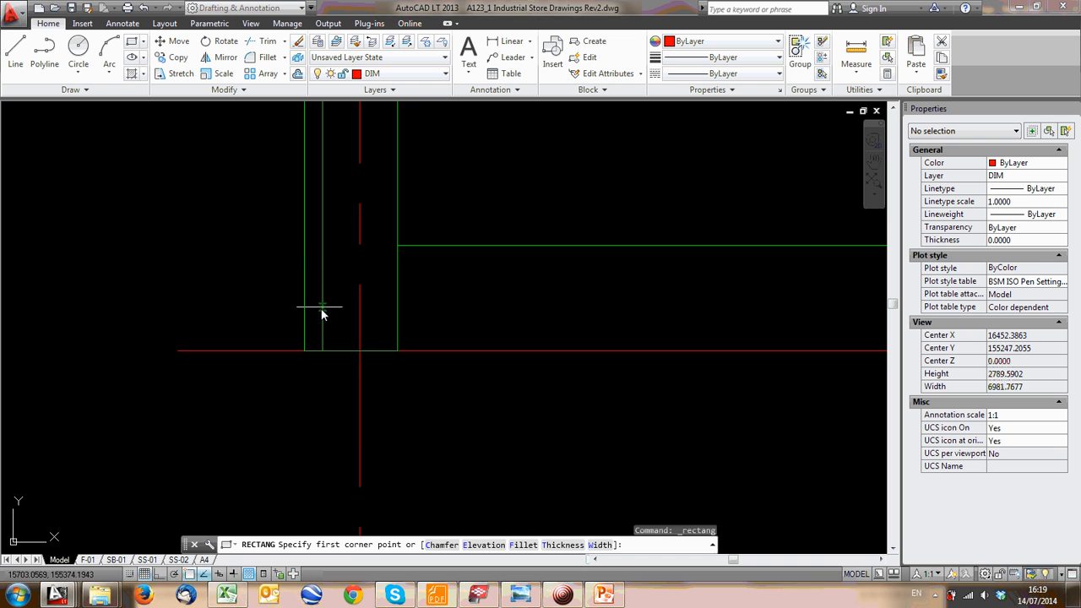
{"action": "left_click", "coordinate": [360, 351]}
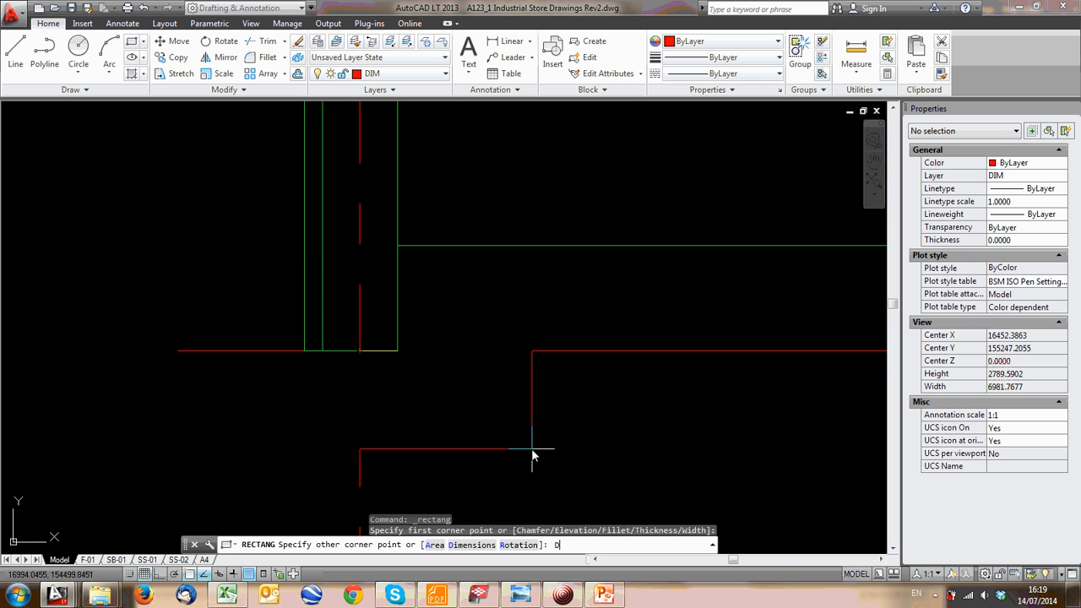
{"action": "key", "text": "Return"}
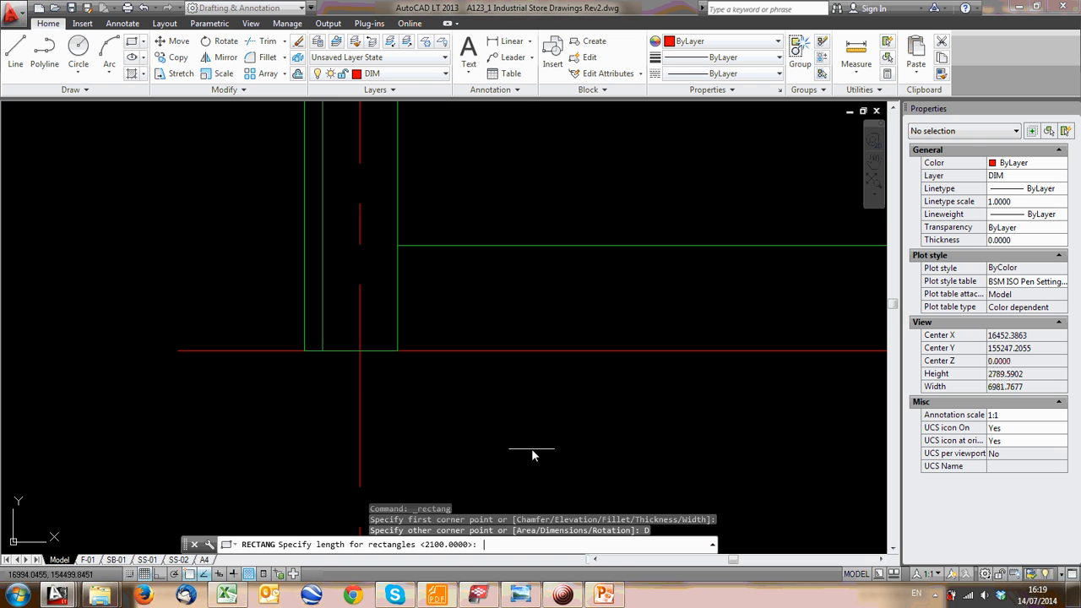
{"action": "key", "text": "Return"}
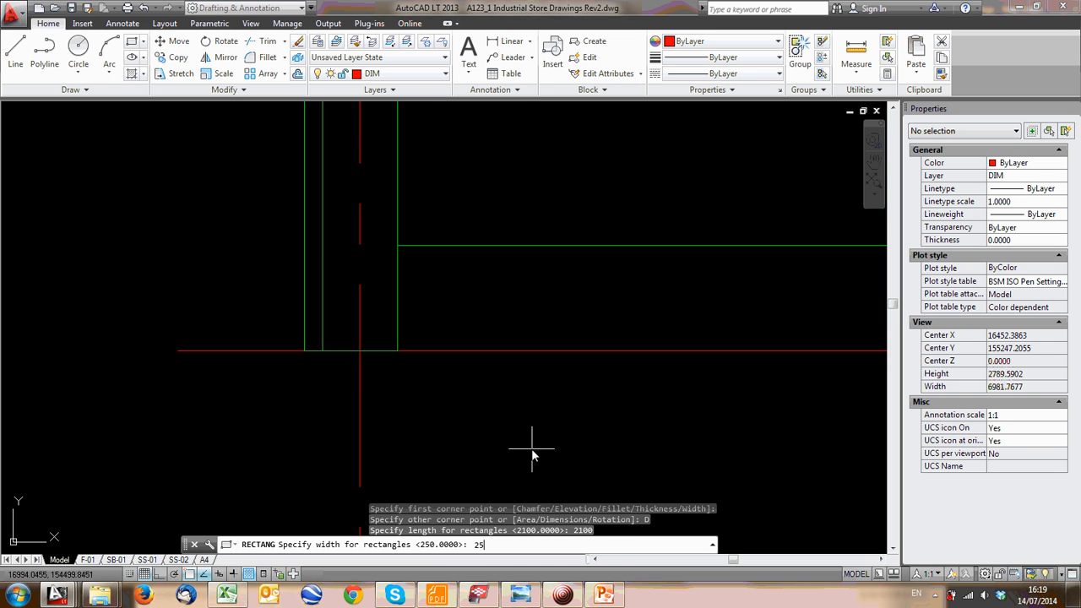
{"action": "key", "text": "Return"}
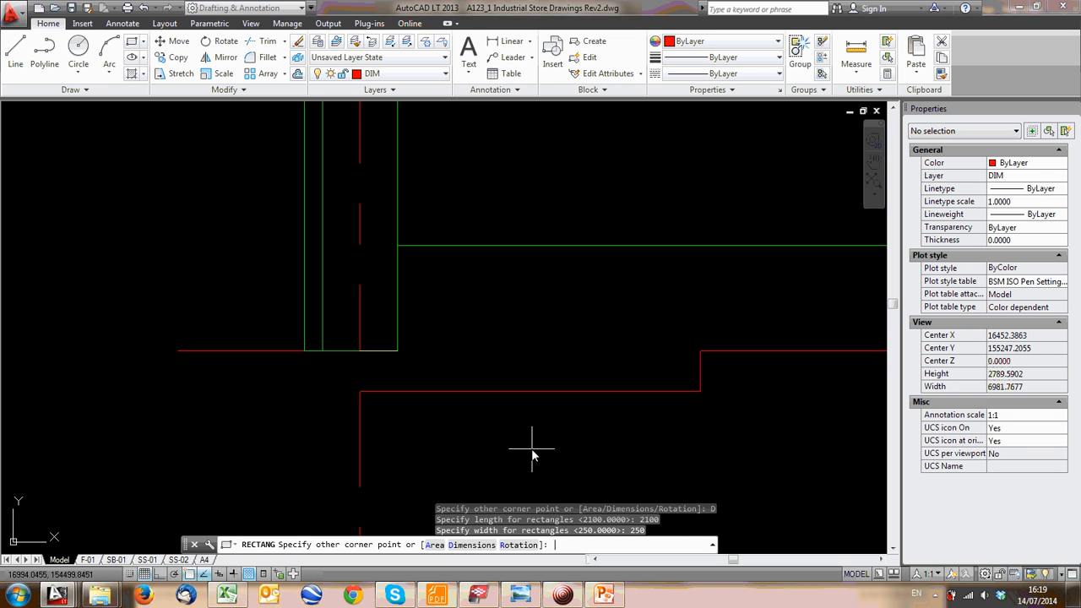
{"action": "key", "text": "Return"}
{"action": "left_click", "coordinate": [445, 477]}
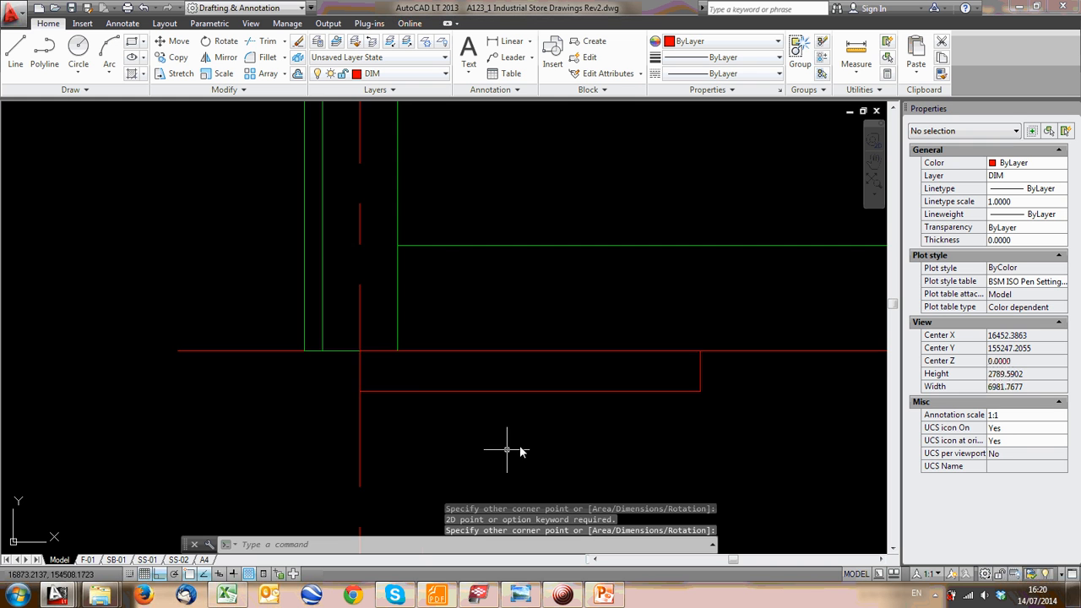
Move the base rectangle by its top edge midpoint onto the grid 3 axis at the plinth base
{"action": "scroll", "coordinate": [526, 443], "scroll_direction": "down", "scroll_amount": 1}
{"action": "left_click", "coordinate": [547, 435]}
{"action": "left_click", "coordinate": [504, 395]}
{"action": "type", "text": "M"}
{"action": "key", "text": "Return"}
{"action": "key", "text": "Return"}
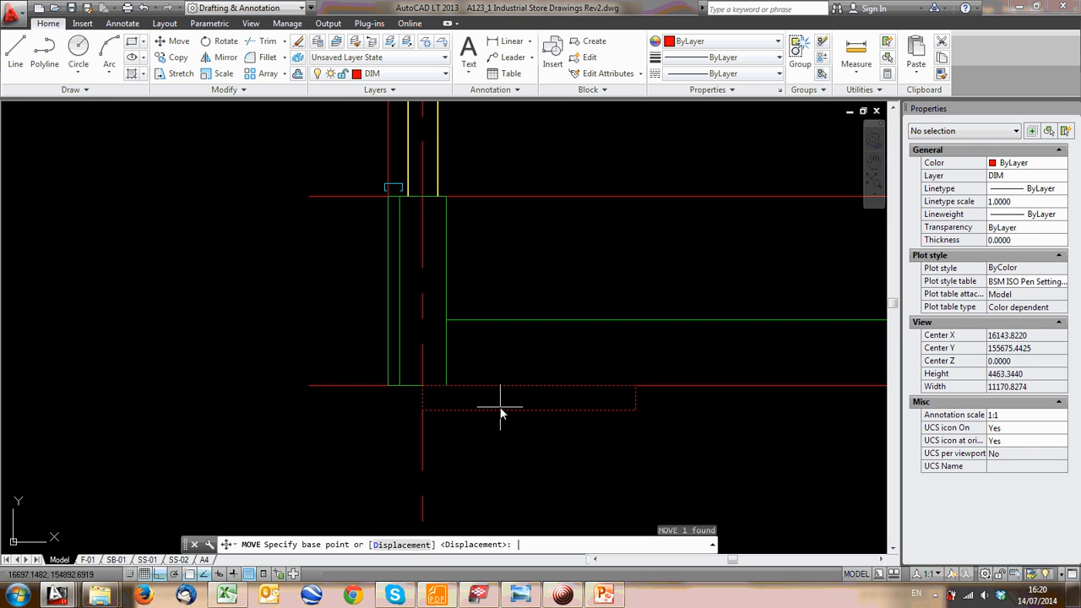
{"action": "left_click", "coordinate": [529, 385]}
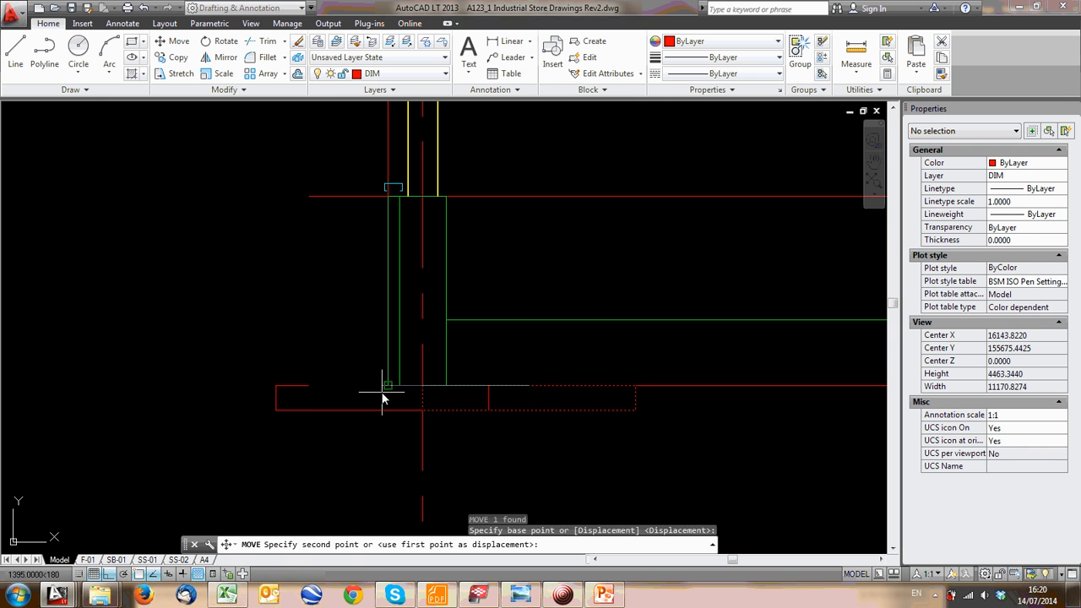
{"action": "left_click", "coordinate": [426, 390]}
Match the base rectangle's properties to the green floor line
{"action": "type", "text": "ma"}
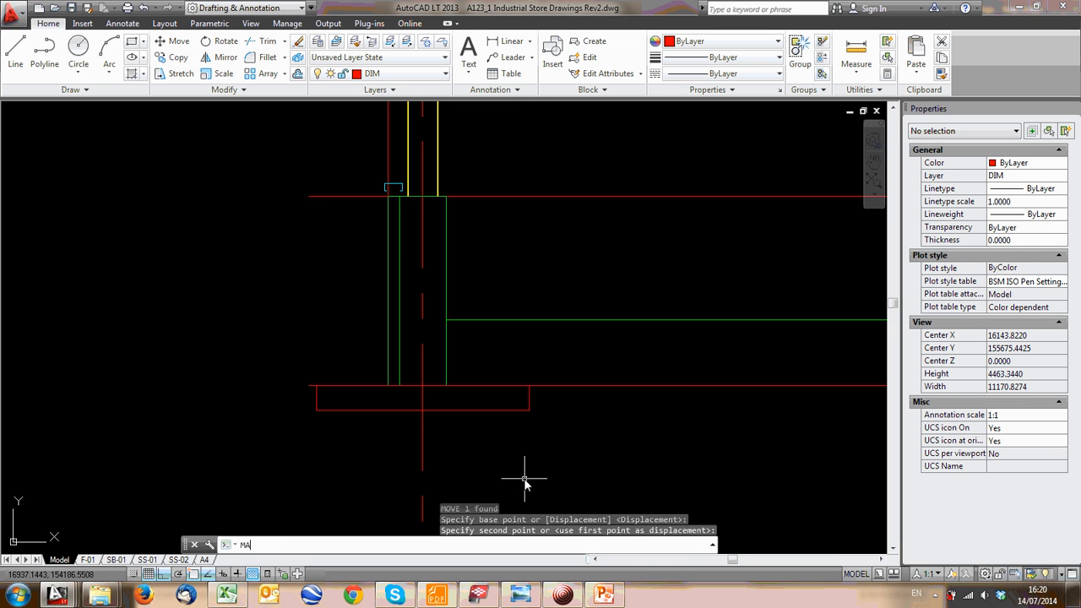
{"action": "key", "text": "Return"}
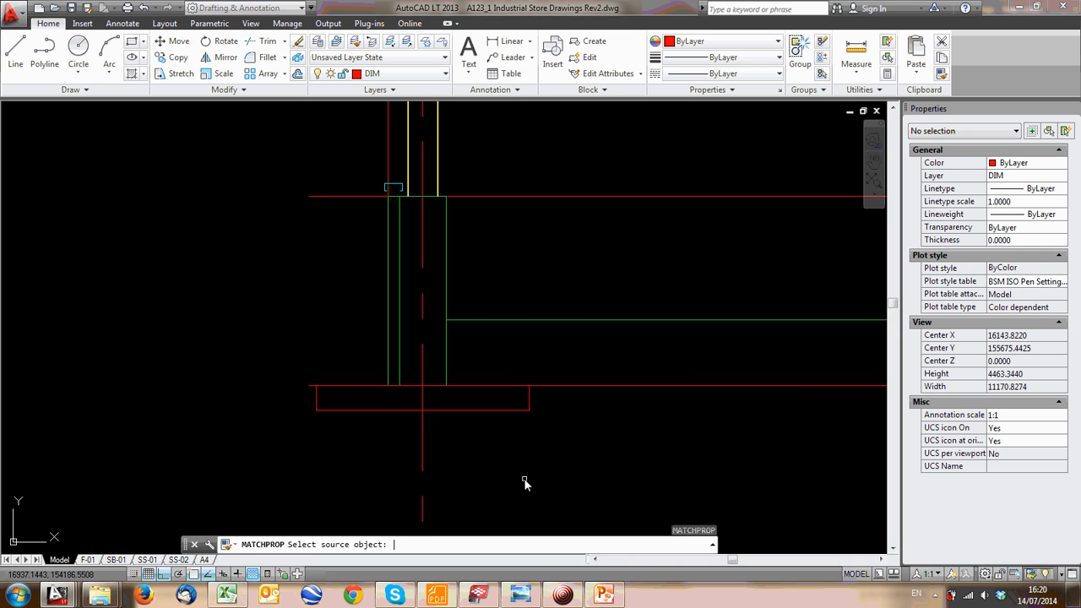
{"action": "left_click", "coordinate": [528, 323]}
{"action": "left_click", "coordinate": [502, 444]}
{"action": "left_click", "coordinate": [481, 415]}
{"action": "scroll", "coordinate": [394, 454], "scroll_direction": "down", "scroll_amount": 2}
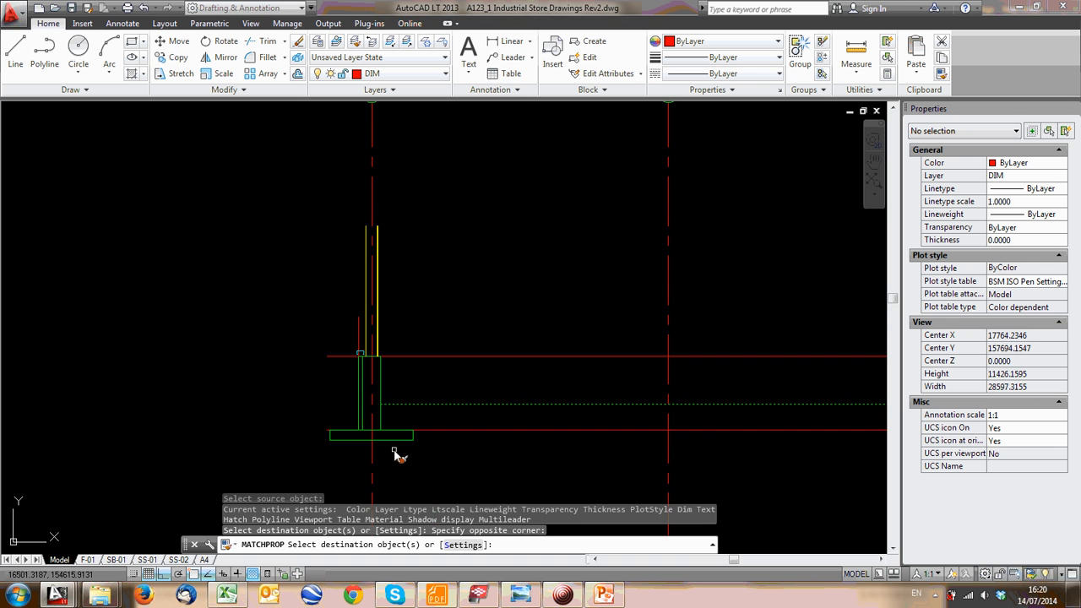
{"action": "key", "text": "Escape"}
Delete the red horizontal level line at the top of the plinth
{"action": "scroll", "coordinate": [441, 313], "scroll_direction": "down", "scroll_amount": 2}
{"action": "middle_click_drag", "start_coordinate": [397, 402], "coordinate": [221, 375]}
{"action": "scroll", "coordinate": [221, 375], "scroll_direction": "up", "scroll_amount": 2}
{"action": "scroll", "coordinate": [234, 386], "scroll_direction": "down", "scroll_amount": 2}
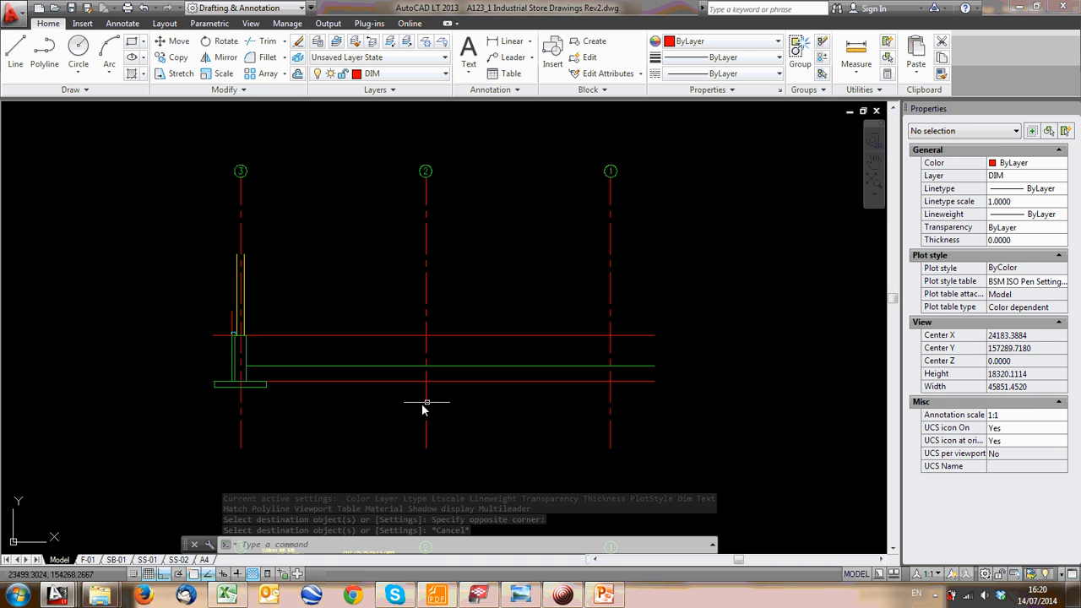
{"action": "left_click", "coordinate": [464, 335]}
{"action": "key", "text": "Delete"}
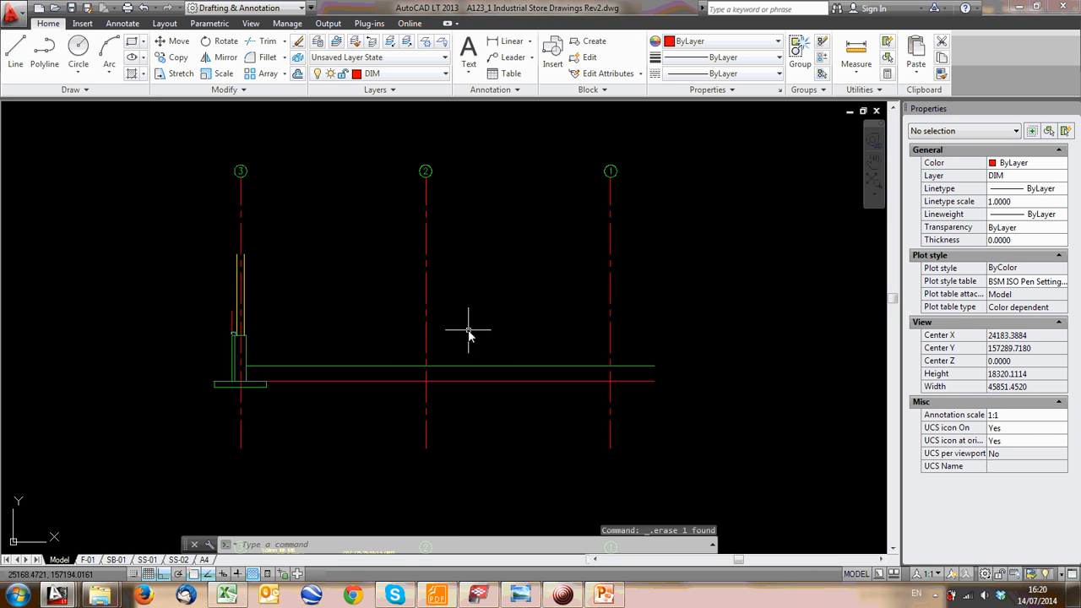
{"action": "scroll", "coordinate": [253, 346], "scroll_direction": "up", "scroll_amount": 2}
{"action": "scroll", "coordinate": [231, 341], "scroll_direction": "down", "scroll_amount": 2}
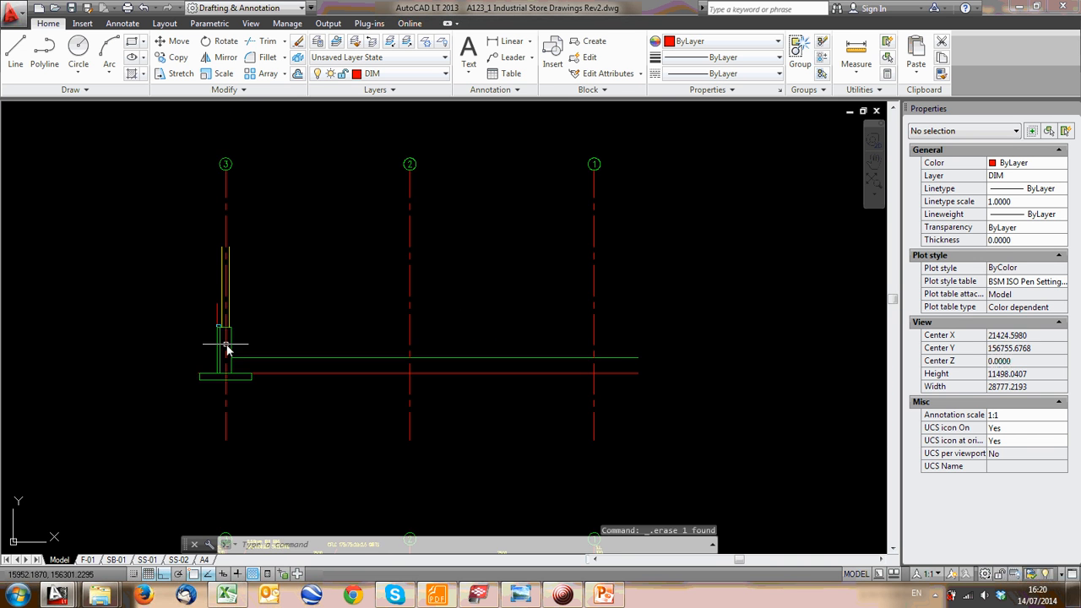
Delete the short red vertical line on the outer side of the grid 3 column above the plinth
{"action": "scroll", "coordinate": [215, 342], "scroll_direction": "up", "scroll_amount": 2}
{"action": "scroll", "coordinate": [226, 287], "scroll_direction": "up", "scroll_amount": 1}
{"action": "left_click", "coordinate": [226, 284]}
{"action": "left_click", "coordinate": [195, 256]}
{"action": "key", "text": "Delete"}
Mirror the grid 3 column, plinth and base about gridline 2, keeping the originals
{"action": "scroll", "coordinate": [386, 335], "scroll_direction": "down", "scroll_amount": 3}
{"action": "middle_click_drag", "start_coordinate": [386, 335], "coordinate": [378, 355]}
{"action": "left_click", "coordinate": [289, 252]}
{"action": "left_click", "coordinate": [402, 422]}
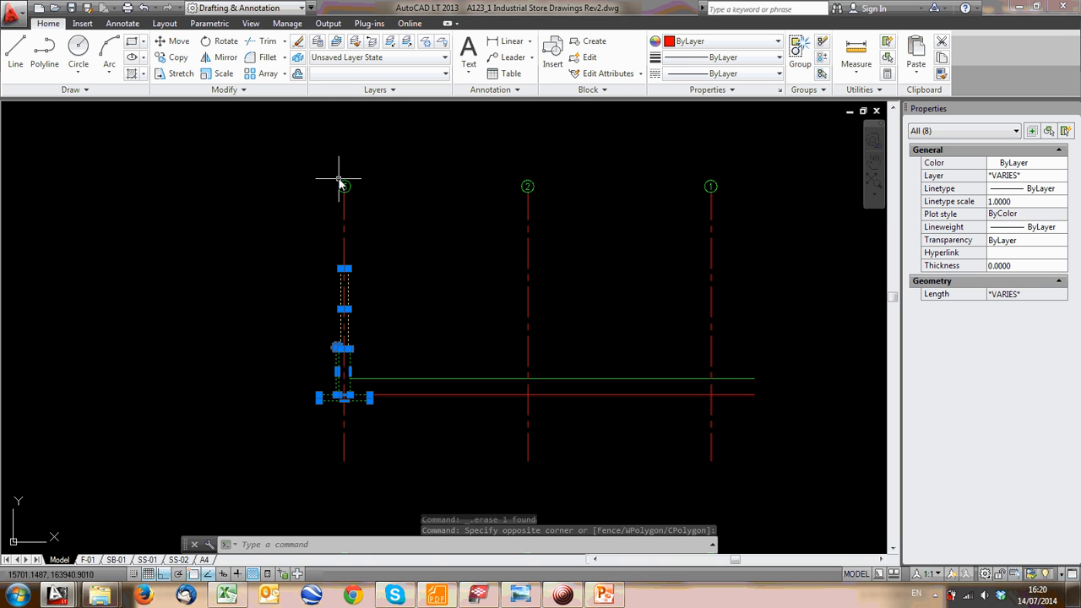
{"action": "left_click", "coordinate": [217, 61]}
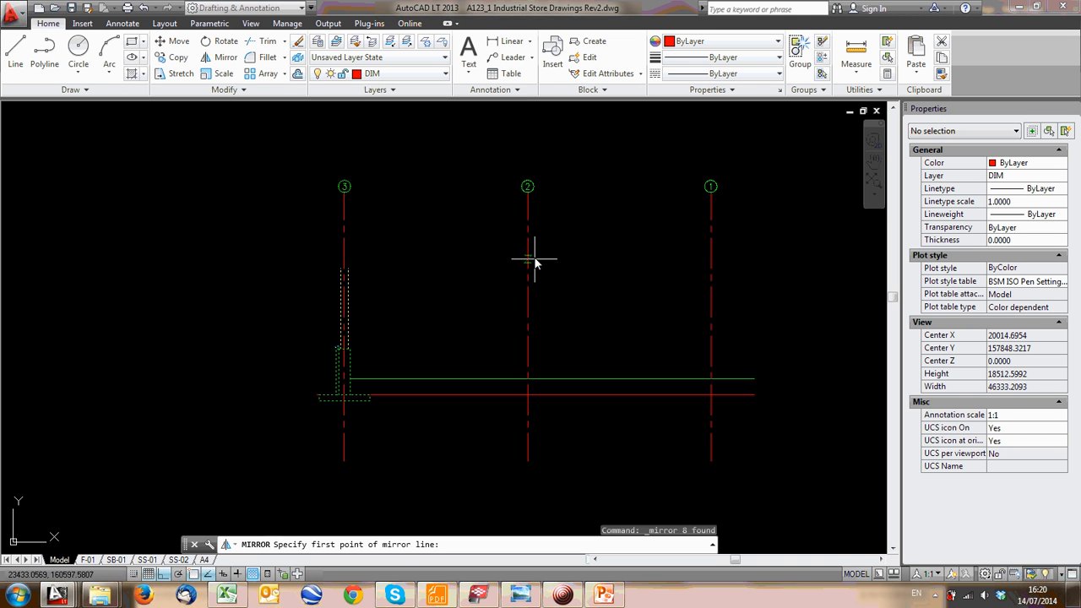
{"action": "left_click", "coordinate": [528, 199]}
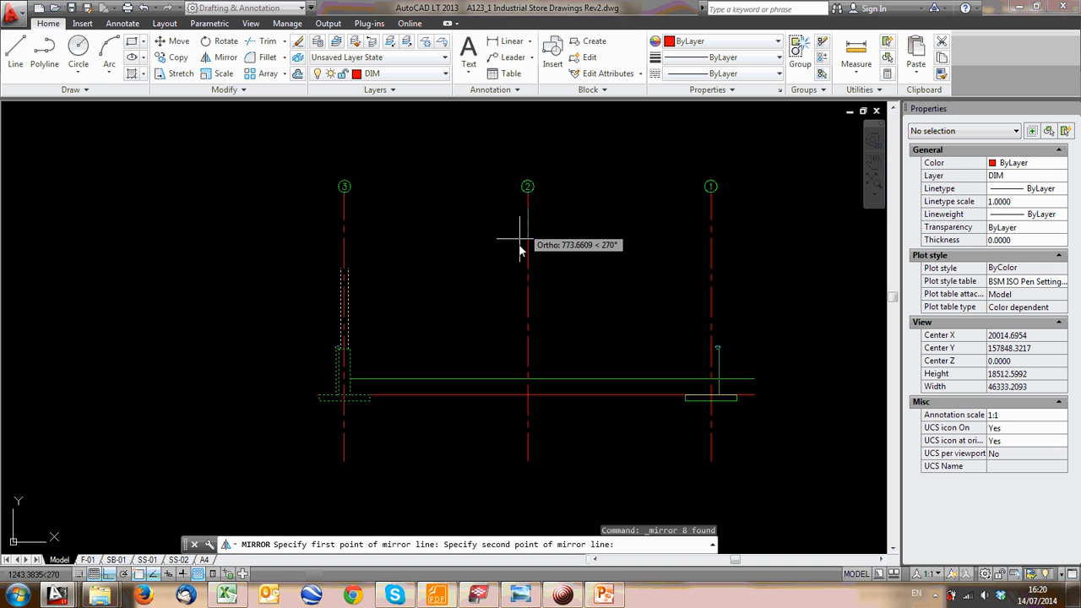
{"action": "left_click", "coordinate": [528, 359]}
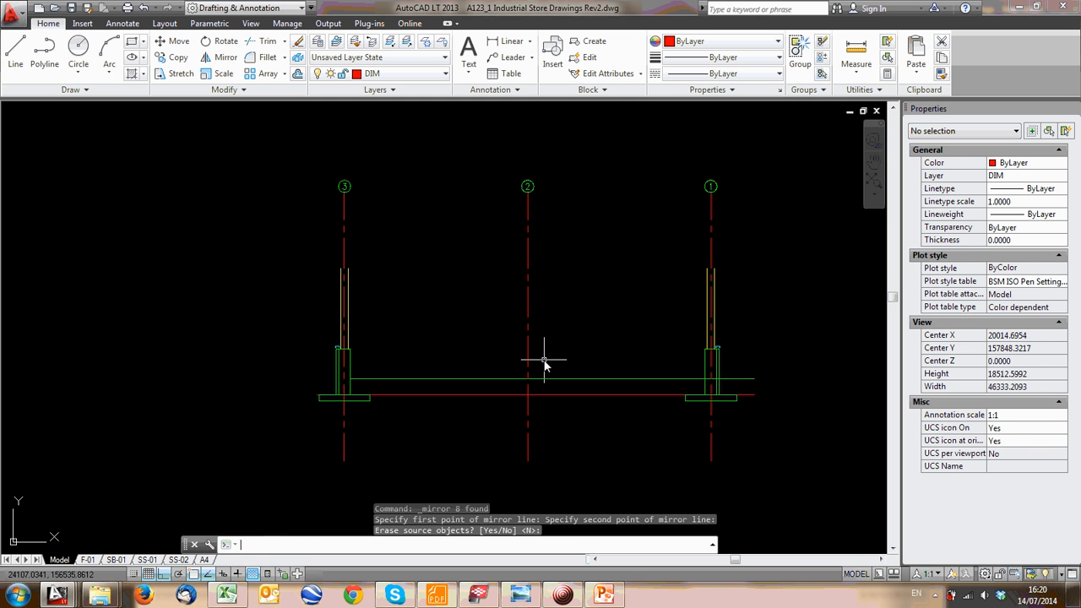
{"action": "scroll", "coordinate": [656, 288], "scroll_direction": "up", "scroll_amount": 4}
{"action": "middle_click_drag", "start_coordinate": [723, 325], "coordinate": [496, 313]}
{"action": "scroll", "coordinate": [560, 314], "scroll_direction": "down", "scroll_amount": 4}
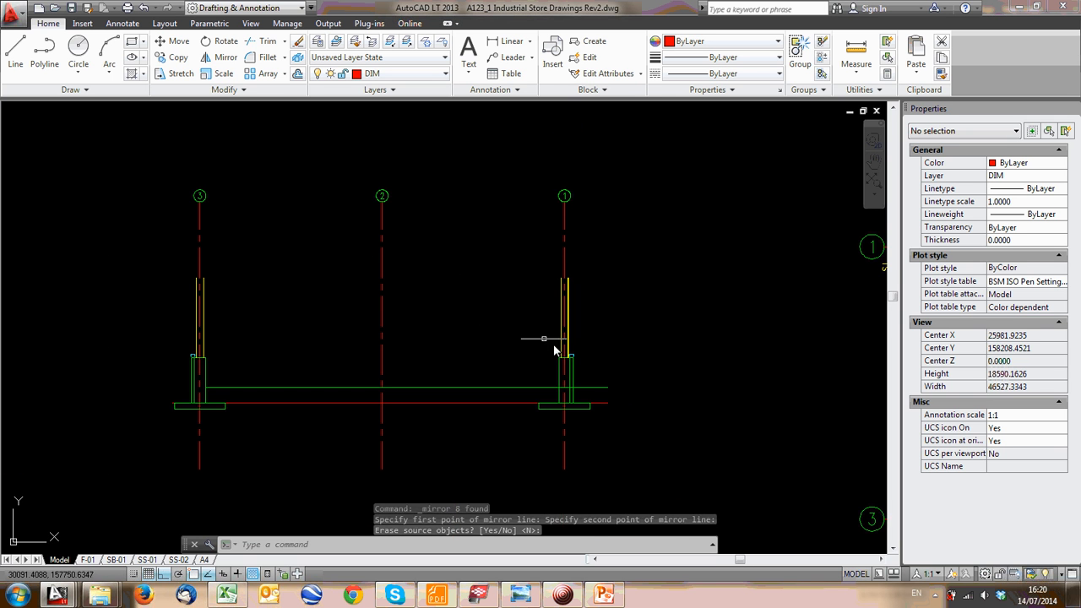
Delete the mirrored column, plinth and base on gridline 1
{"action": "scroll", "coordinate": [569, 357], "scroll_direction": "up", "scroll_amount": 2}
{"action": "key", "text": "Return"}
{"action": "left_click", "coordinate": [510, 203]}
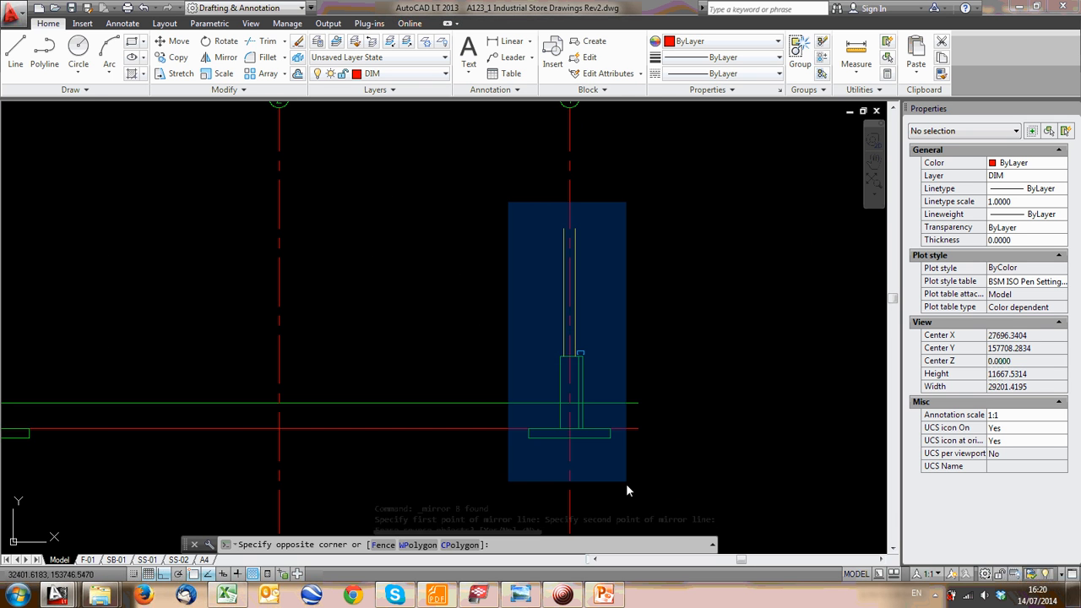
{"action": "left_click", "coordinate": [627, 474]}
{"action": "key", "text": "Delete"}
Mirror the column, plinth and base from gridline 3 to gridline 1 about the grid 2 axis, keeping the source objects
{"action": "scroll", "coordinate": [628, 396], "scroll_direction": "down", "scroll_amount": 4}
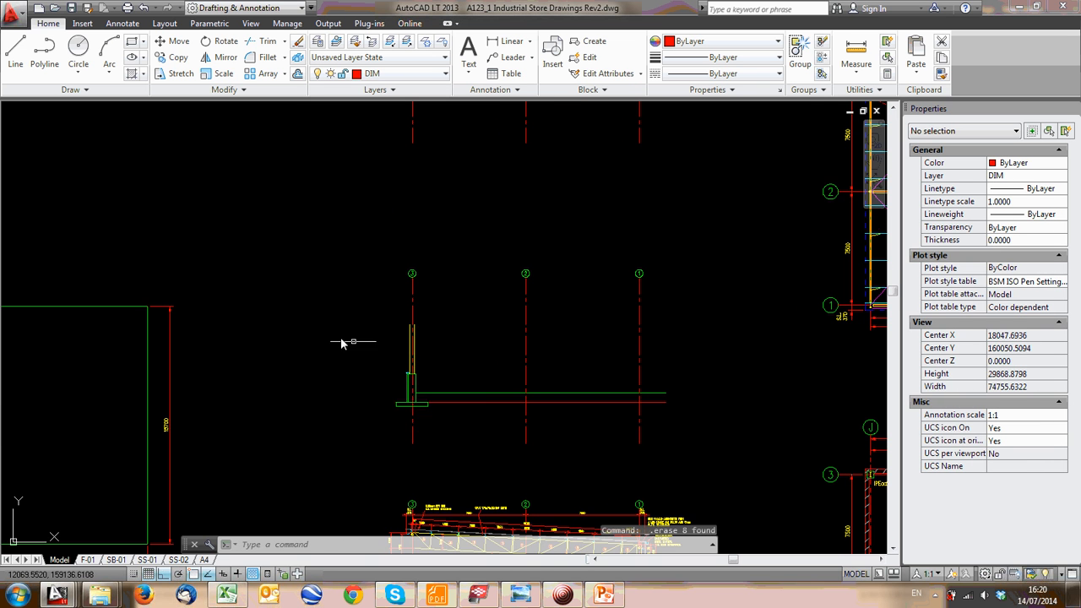
{"action": "left_click", "coordinate": [354, 314]}
{"action": "left_click", "coordinate": [475, 422]}
{"action": "type", "text": "mi"}
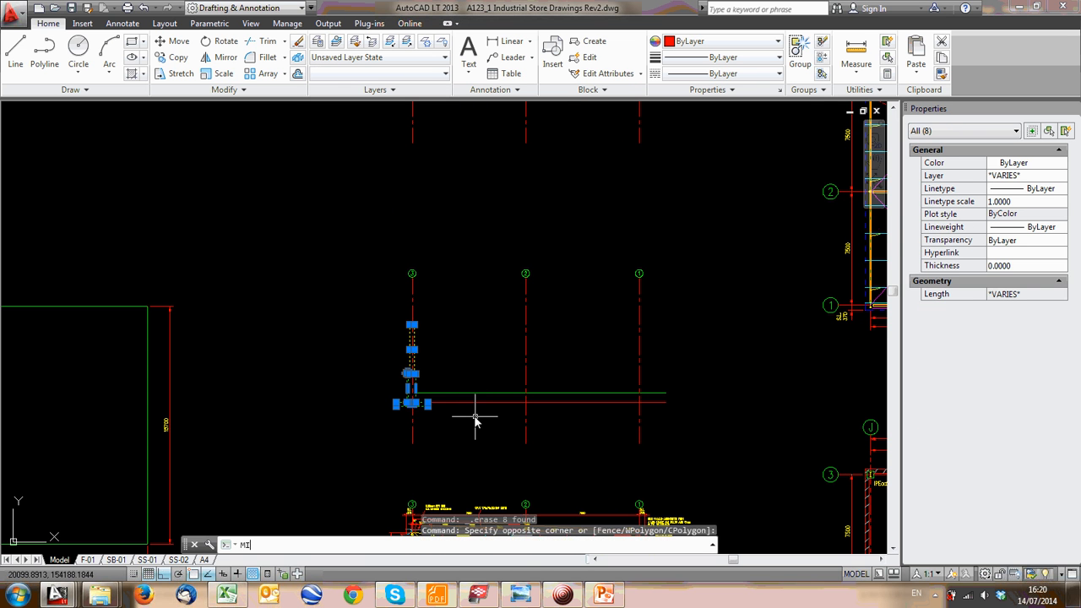
{"action": "key", "text": "Return"}
{"action": "left_click", "coordinate": [525, 319]}
{"action": "left_click", "coordinate": [548, 427]}
{"action": "key", "text": "Return"}
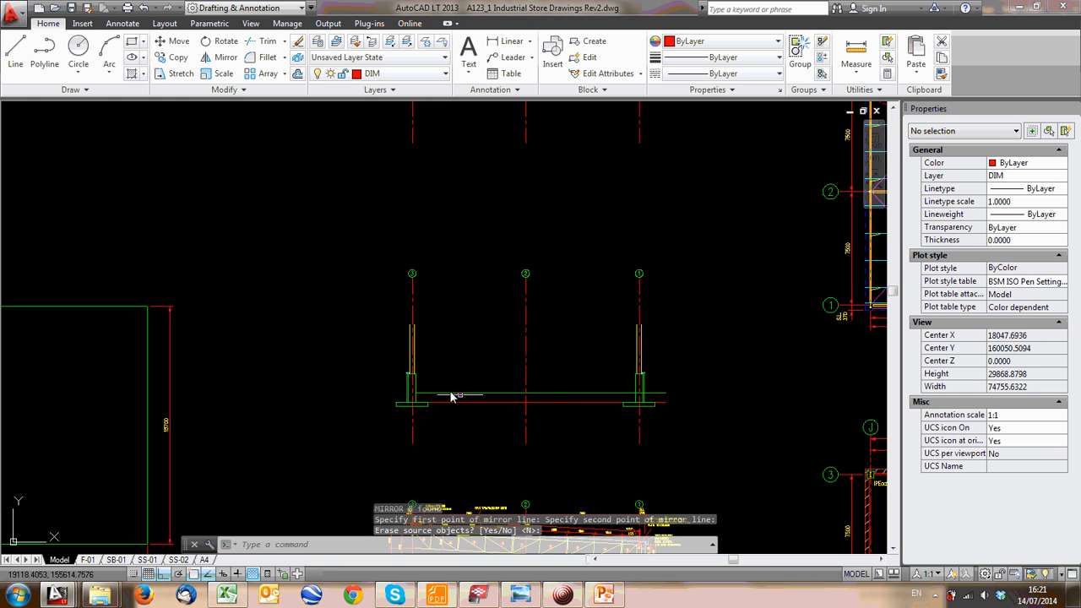
Inspect the mirrored column assembly, and examine the truss and heights in Section E-E below the new cross-section
{"action": "scroll", "coordinate": [401, 370], "scroll_direction": "up", "scroll_amount": 4}
{"action": "middle_click_drag", "start_coordinate": [425, 428], "coordinate": [327, 412]}
{"action": "scroll", "coordinate": [306, 330], "scroll_direction": "down", "scroll_amount": 2}
{"action": "middle_click_drag", "start_coordinate": [308, 332], "coordinate": [272, 326]}
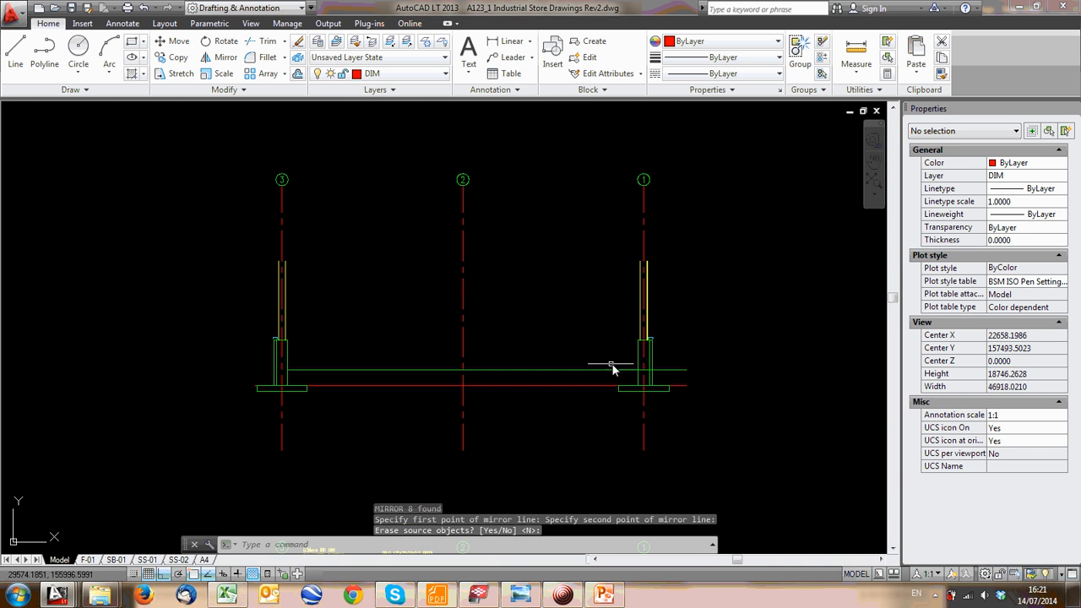
{"action": "scroll", "coordinate": [266, 340], "scroll_direction": "up", "scroll_amount": 2}
{"action": "scroll", "coordinate": [286, 367], "scroll_direction": "down", "scroll_amount": 4}
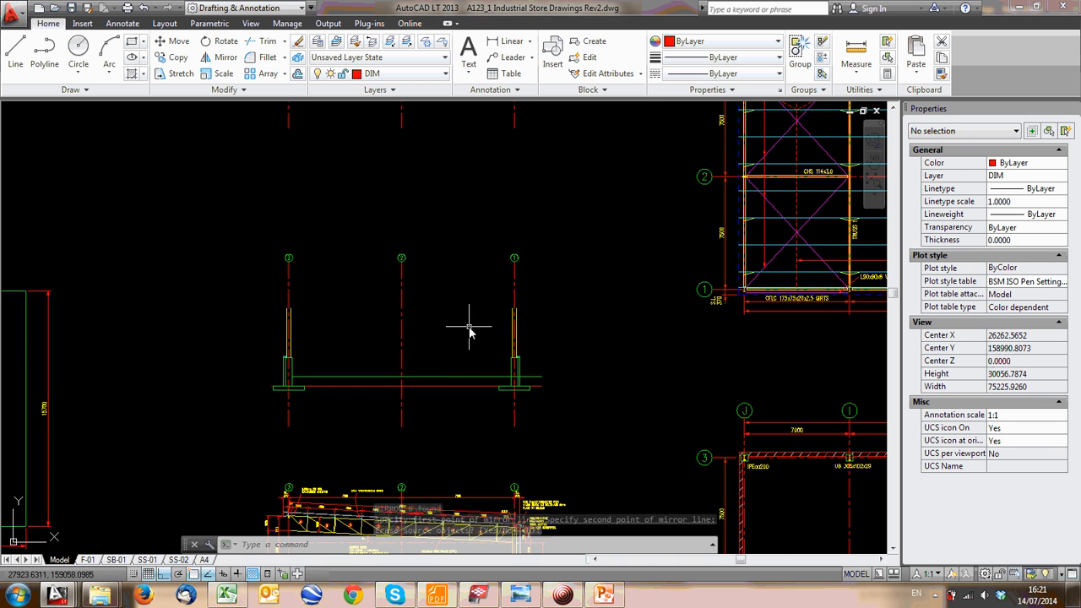
{"action": "middle_click_drag", "start_coordinate": [435, 414], "coordinate": [435, 268]}
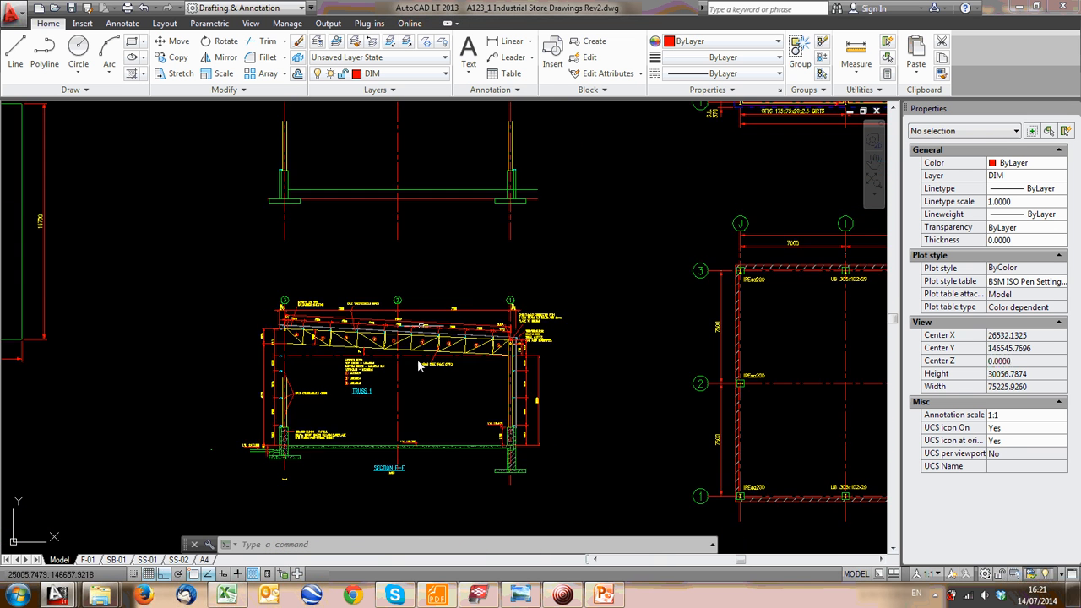
{"action": "scroll", "coordinate": [420, 351], "scroll_direction": "up", "scroll_amount": 4}
{"action": "scroll", "coordinate": [473, 358], "scroll_direction": "down", "scroll_amount": 3}
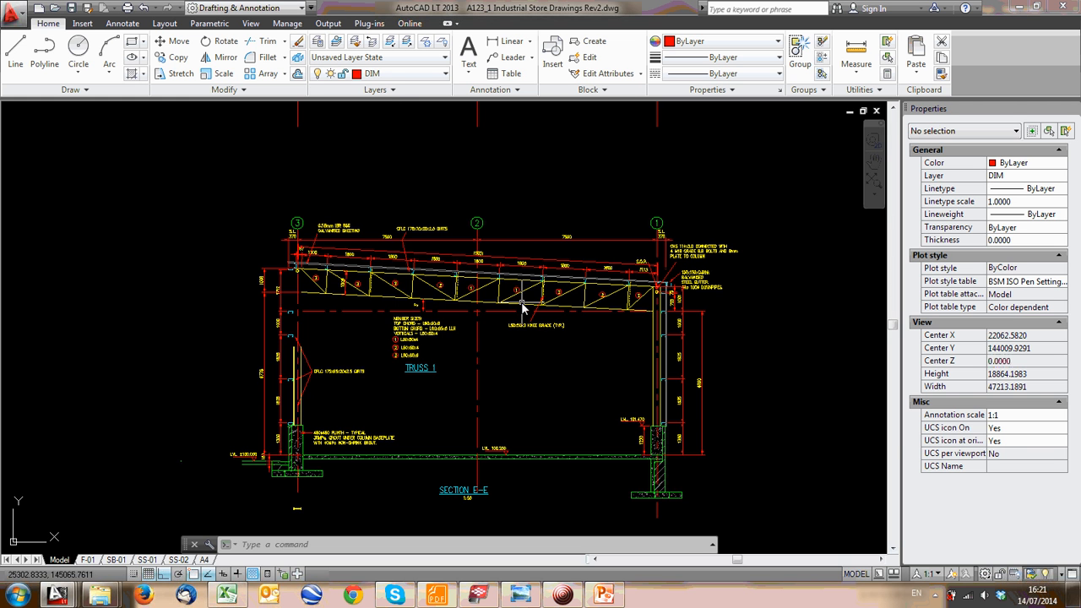
Check the racking height in the New GOC RM Store drawing and return to the Industrial Store drawing
{"action": "key", "text": "ctrl+Tab"}
{"action": "scroll", "coordinate": [339, 235], "scroll_direction": "up", "scroll_amount": 6}
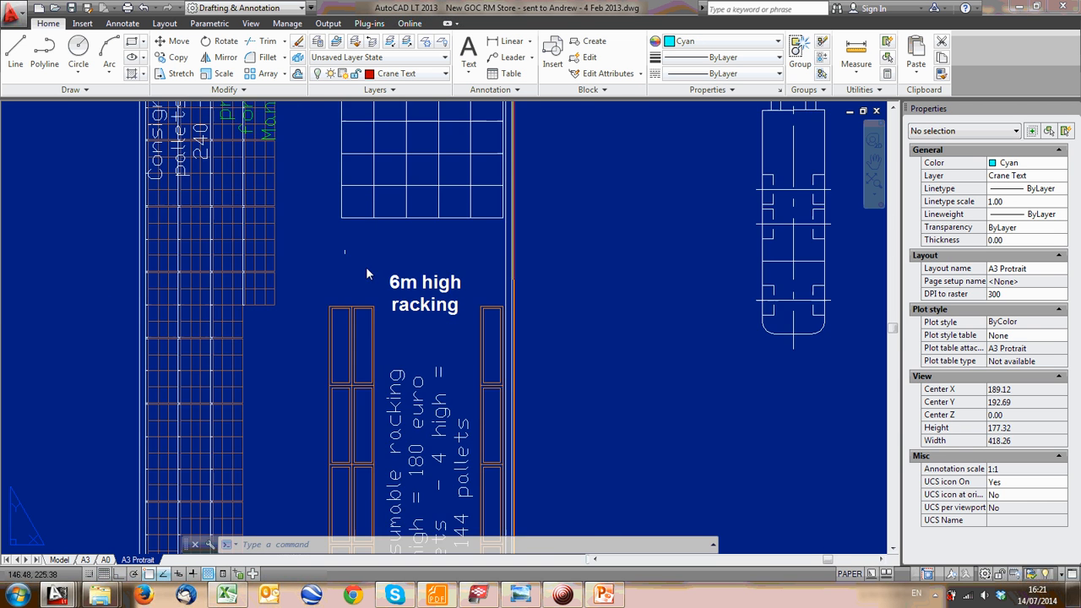
{"action": "scroll", "coordinate": [372, 281], "scroll_direction": "down", "scroll_amount": 4}
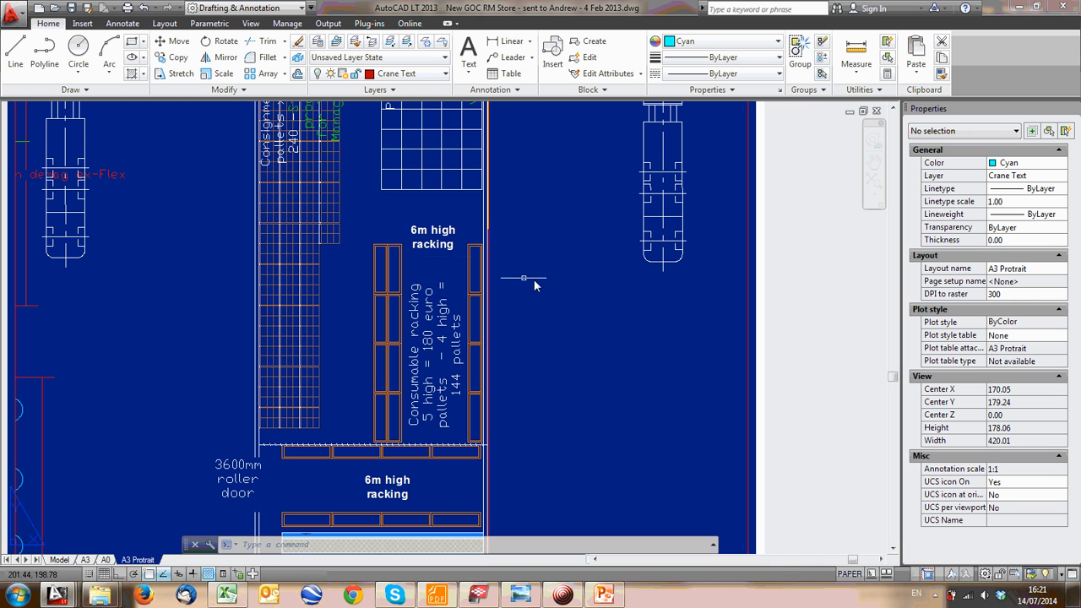
{"action": "mouse_move", "coordinate": [84, 593]}
{"action": "left_click", "coordinate": [112, 525]}
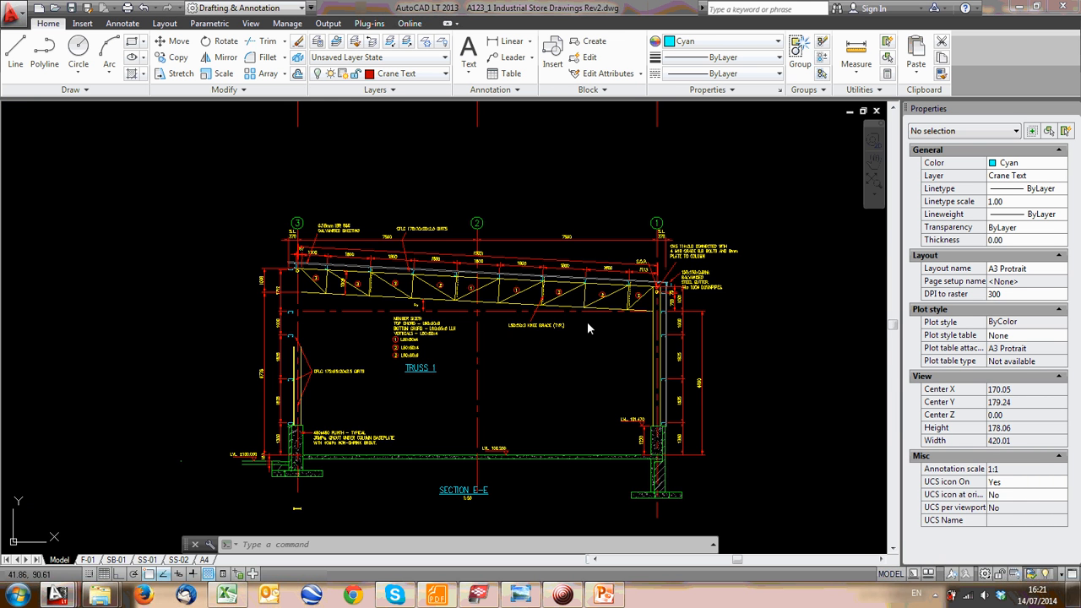
{"action": "key", "text": "ctrl+Tab"}
Offset the green floor line upwards by 6000
{"action": "scroll", "coordinate": [545, 338], "scroll_direction": "up", "scroll_amount": 3}
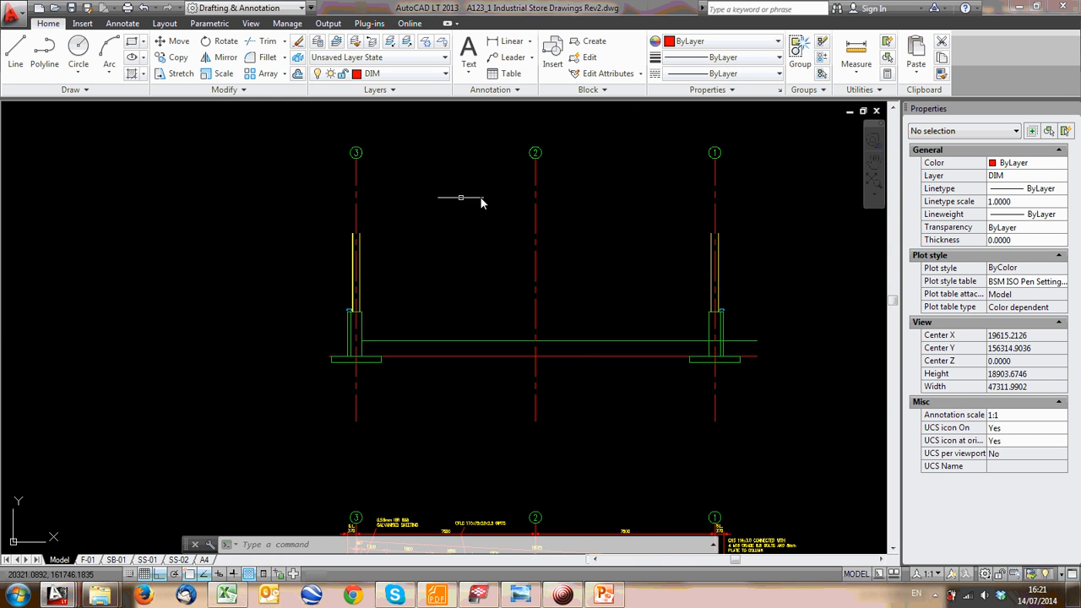
{"action": "left_click", "coordinate": [297, 74]}
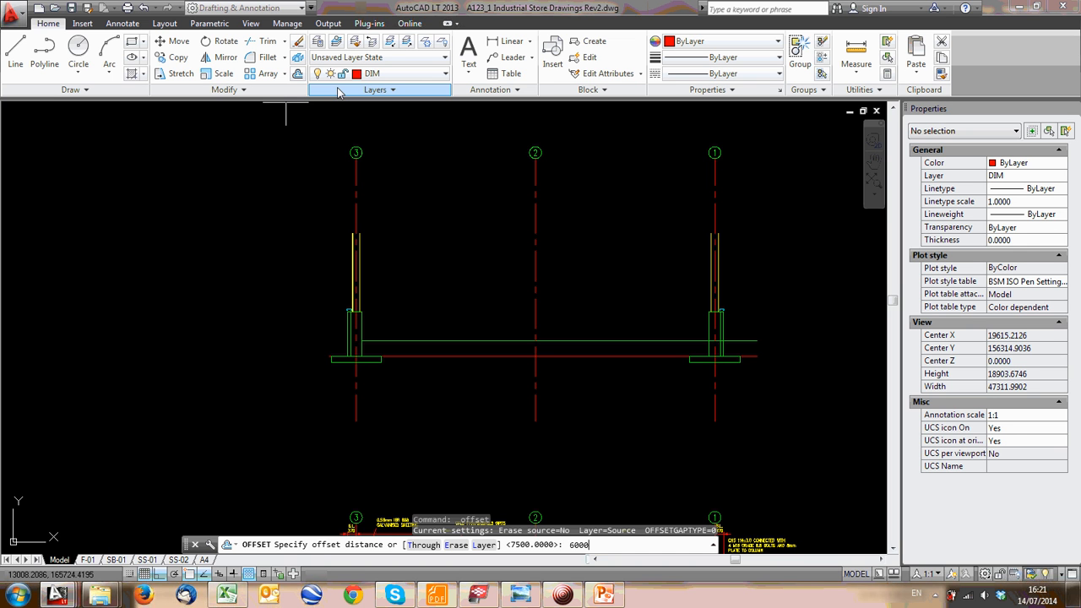
{"action": "key", "text": "Return"}
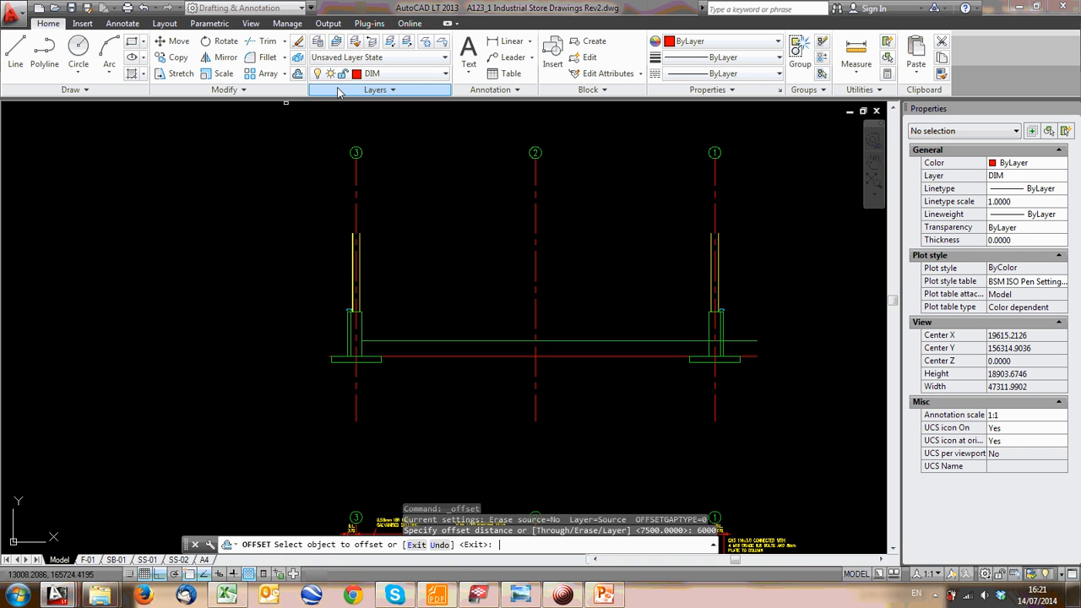
{"action": "left_click", "coordinate": [589, 338]}
{"action": "left_click", "coordinate": [593, 247]}
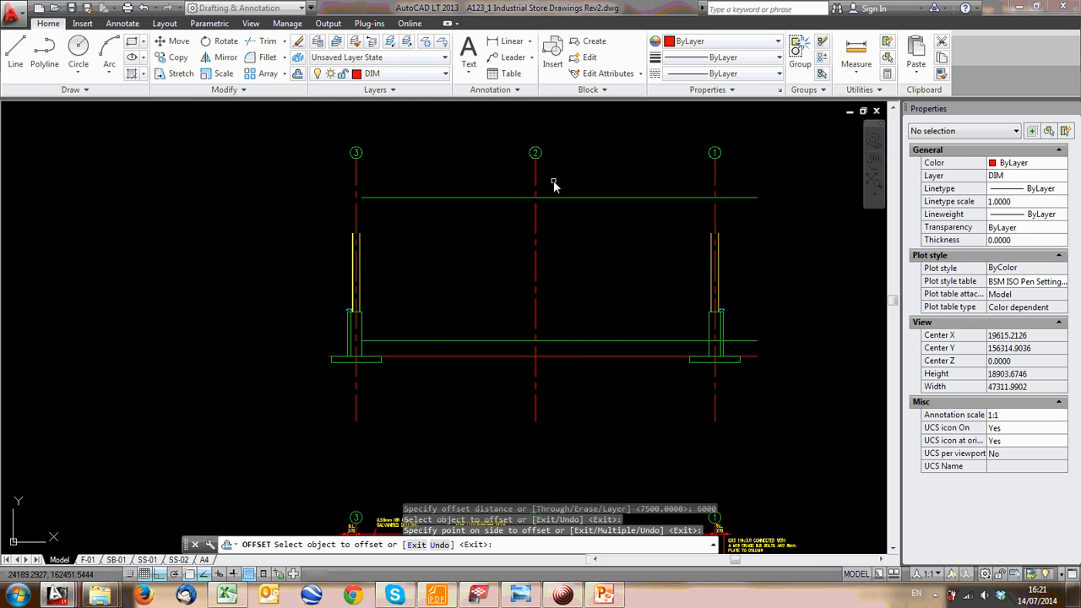
{"action": "key", "text": "Escape"}
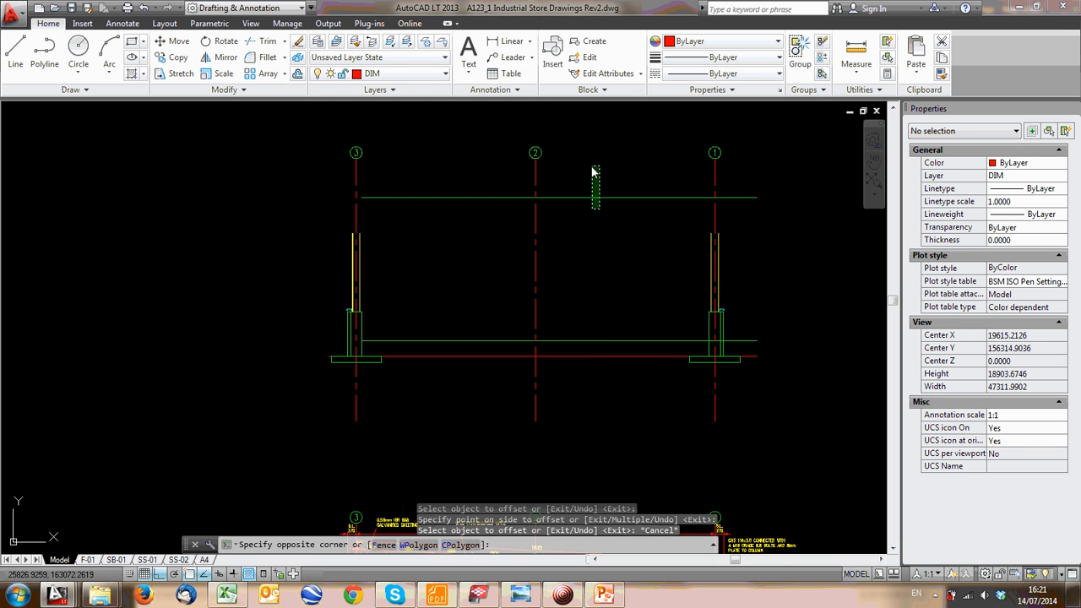
Move the 6000 height line horizontally towards gridline 3 so it spans both columns and crosses gridlines 3 and 1
{"action": "left_click", "coordinate": [600, 208]}
{"action": "left_click", "coordinate": [596, 181]}
{"action": "type", "text": "m"}
{"action": "key", "text": "Return"}
{"action": "left_click", "coordinate": [598, 184]}
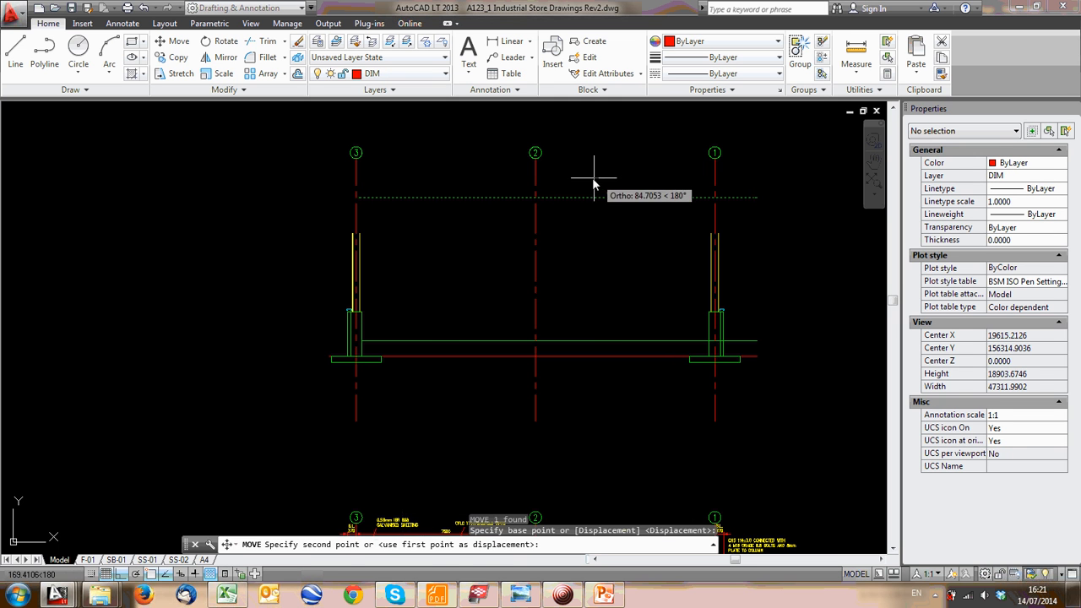
{"action": "left_click", "coordinate": [584, 175]}
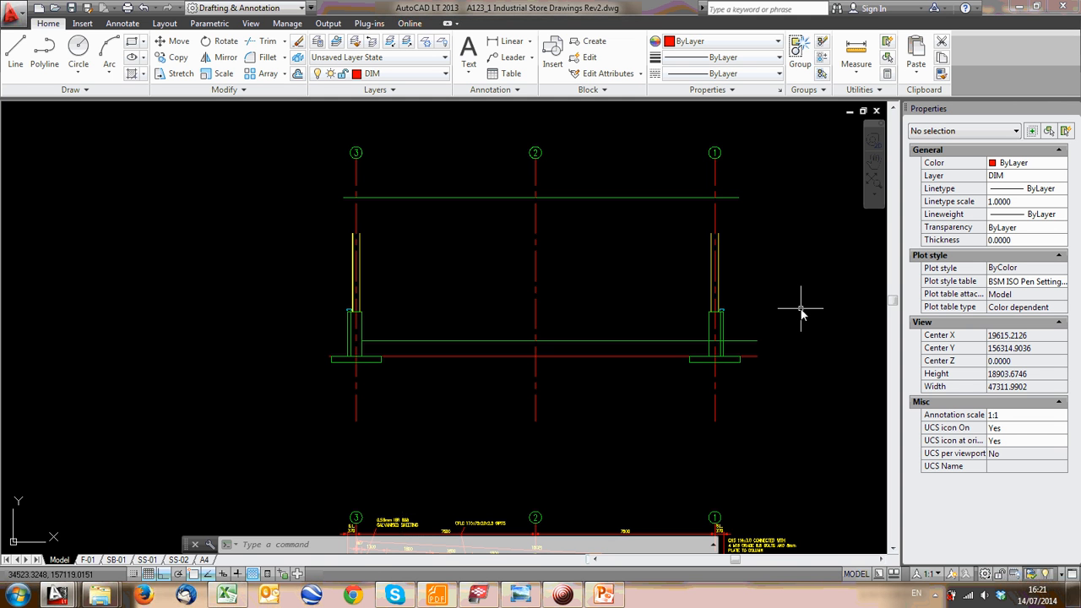
Compare the new cross-section with Section E-E, examining the truss and roof arrangement above the columns
{"action": "scroll", "coordinate": [625, 244], "scroll_direction": "down", "scroll_amount": 2}
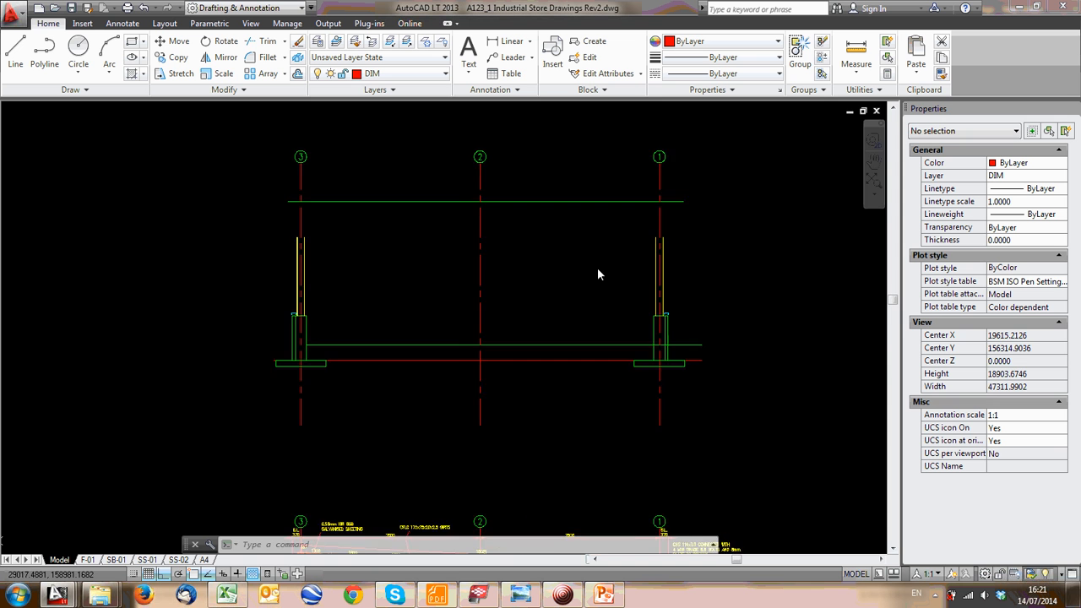
{"action": "middle_click_drag", "start_coordinate": [567, 268], "coordinate": [548, 187]}
{"action": "middle_click_drag", "start_coordinate": [477, 185], "coordinate": [477, 258]}
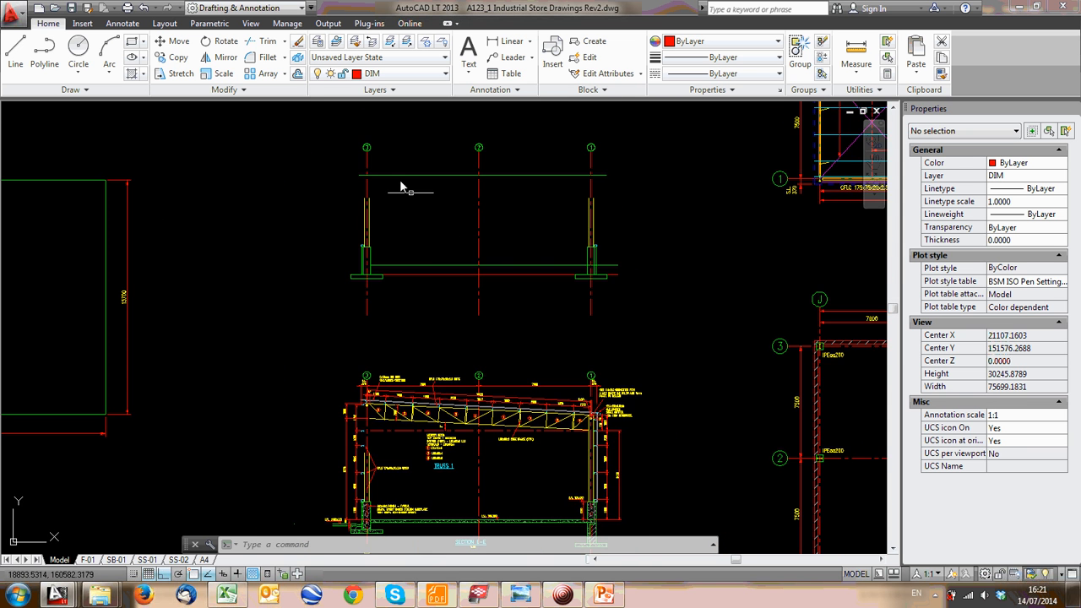
{"action": "scroll", "coordinate": [439, 160], "scroll_direction": "up", "scroll_amount": 2}
{"action": "scroll", "coordinate": [464, 231], "scroll_direction": "down", "scroll_amount": 2}
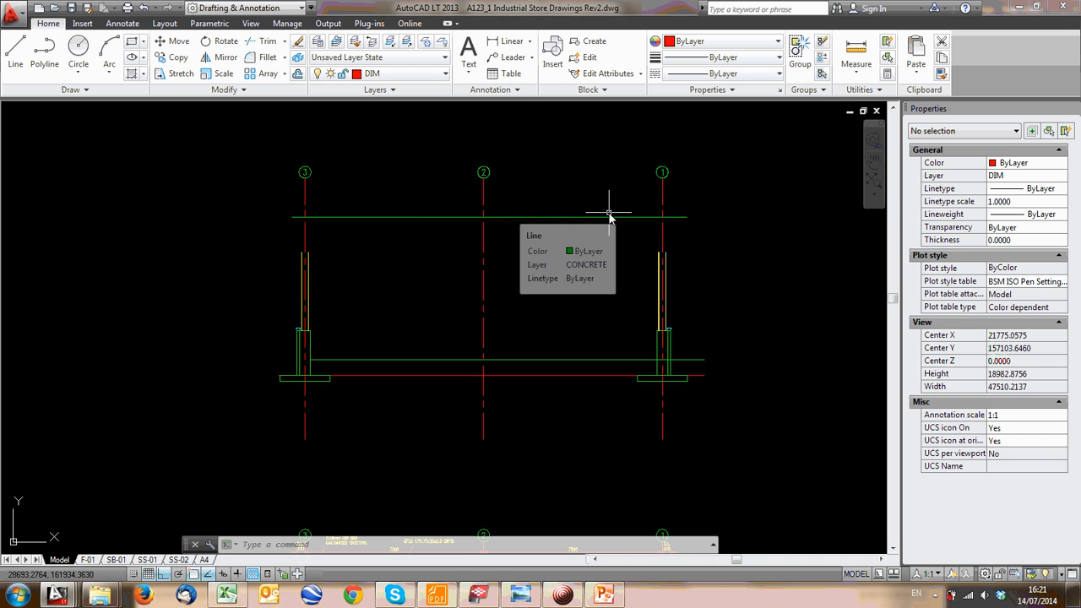
{"action": "middle_click_drag", "start_coordinate": [602, 232], "coordinate": [547, 78]}
{"action": "middle_click_drag", "start_coordinate": [507, 397], "coordinate": [487, 238]}
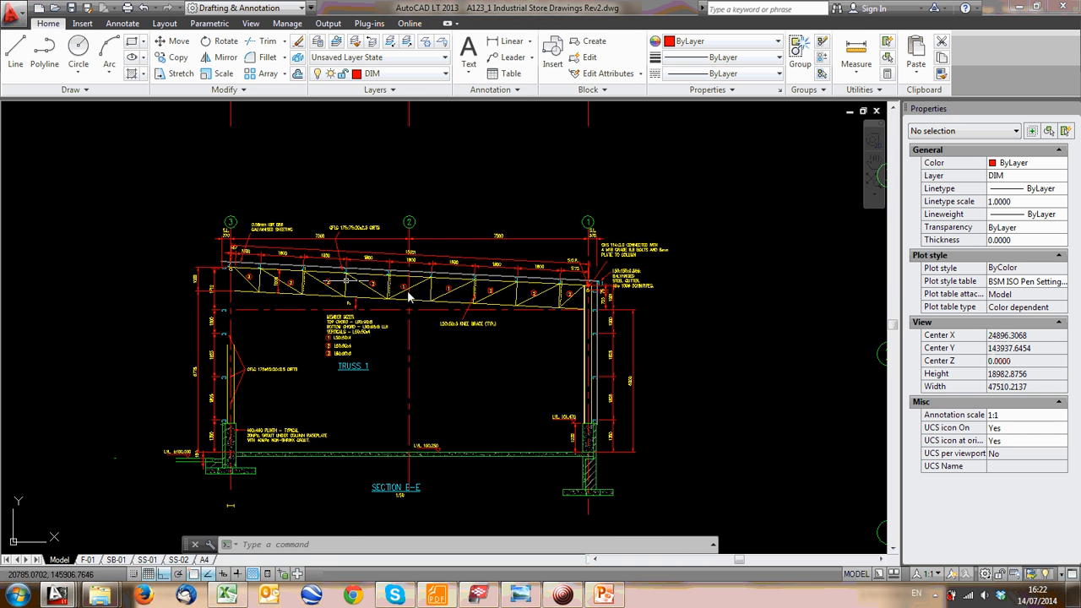
{"action": "scroll", "coordinate": [417, 283], "scroll_direction": "down", "scroll_amount": 1}
{"action": "middle_click_drag", "start_coordinate": [416, 283], "coordinate": [413, 375]}
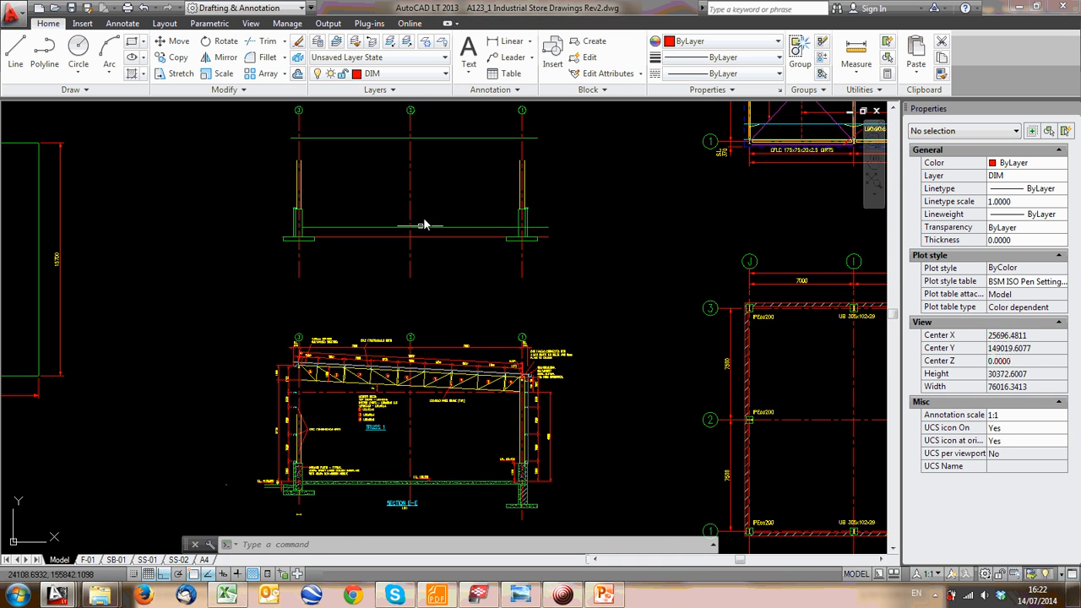
Move the gridlines 3, 2 and 1 with their bubbles straight up to make room above the height line
{"action": "middle_click_drag", "start_coordinate": [428, 193], "coordinate": [429, 312]}
{"action": "scroll", "coordinate": [414, 222], "scroll_direction": "up", "scroll_amount": 1}
{"action": "left_click", "coordinate": [606, 256]}
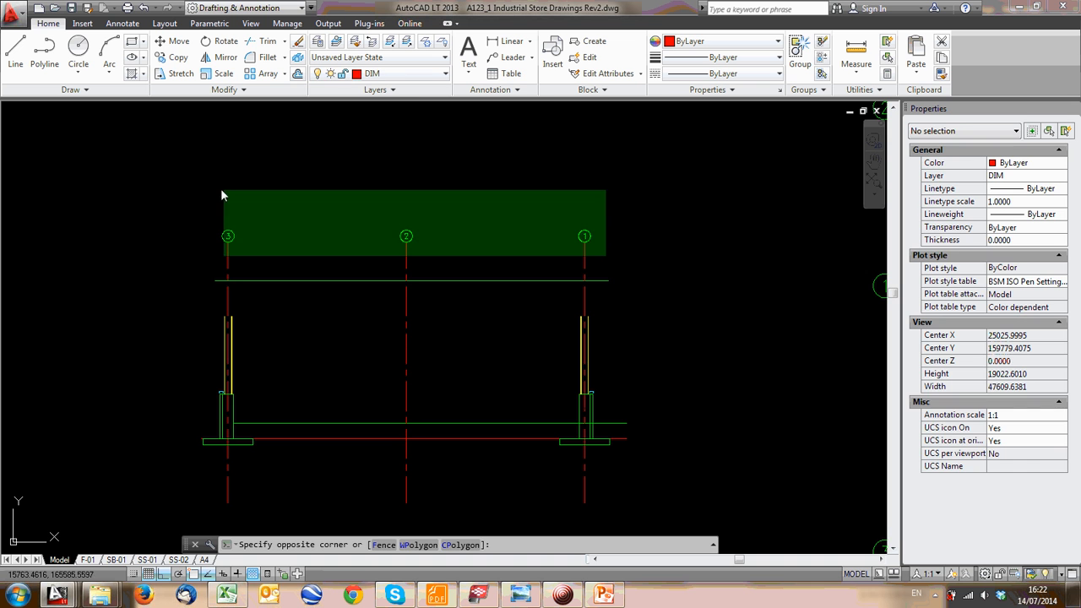
{"action": "left_click", "coordinate": [215, 190]}
{"action": "type", "text": "m"}
{"action": "key", "text": "Return"}
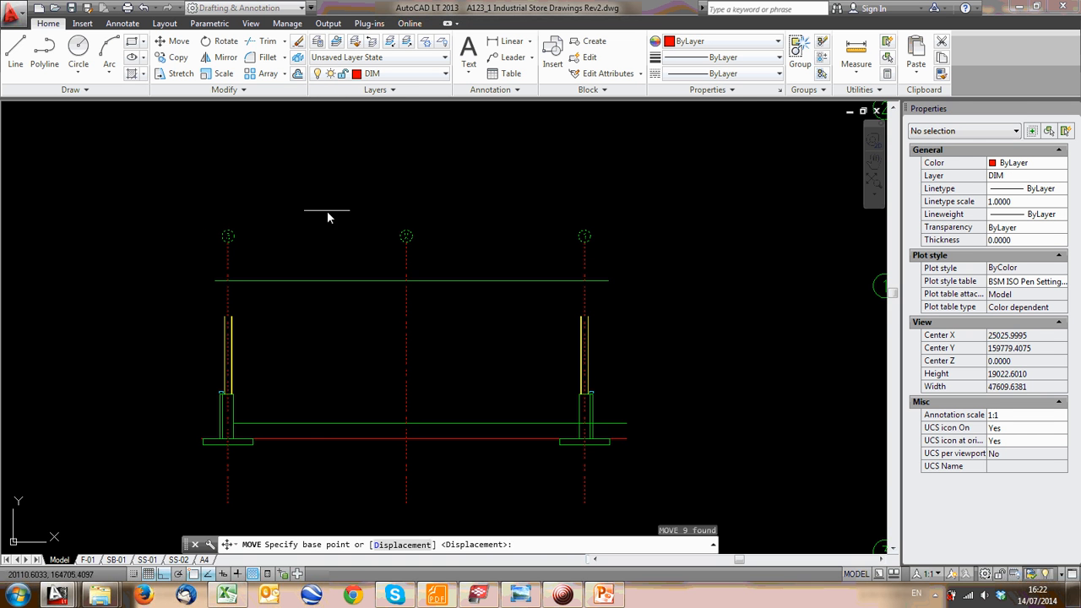
{"action": "left_click", "coordinate": [326, 211]}
{"action": "left_click", "coordinate": [330, 173]}
Examine the truss depth, bottom chord slope and member sizes of TRUSS 1 in Section E-E
{"action": "scroll", "coordinate": [320, 202], "scroll_direction": "down", "scroll_amount": 1}
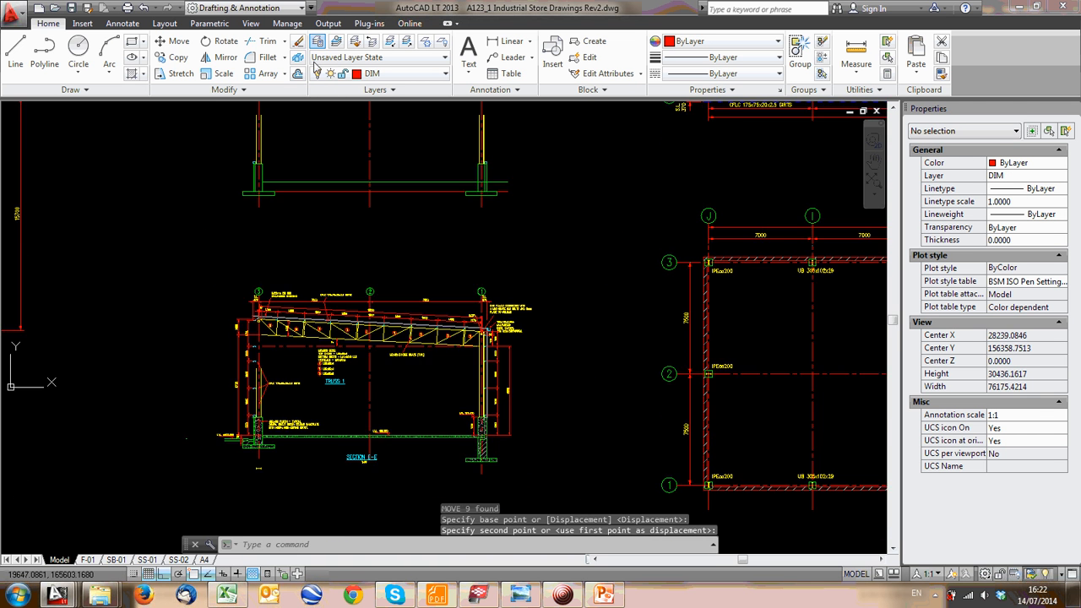
{"action": "middle_click_drag", "start_coordinate": [333, 421], "coordinate": [330, 271]}
{"action": "scroll", "coordinate": [330, 271], "scroll_direction": "up", "scroll_amount": 1}
{"action": "middle_click_drag", "start_coordinate": [477, 234], "coordinate": [473, 344]}
{"action": "middle_click_drag", "start_coordinate": [384, 221], "coordinate": [405, 212]}
{"action": "scroll", "coordinate": [441, 314], "scroll_direction": "up", "scroll_amount": 4}
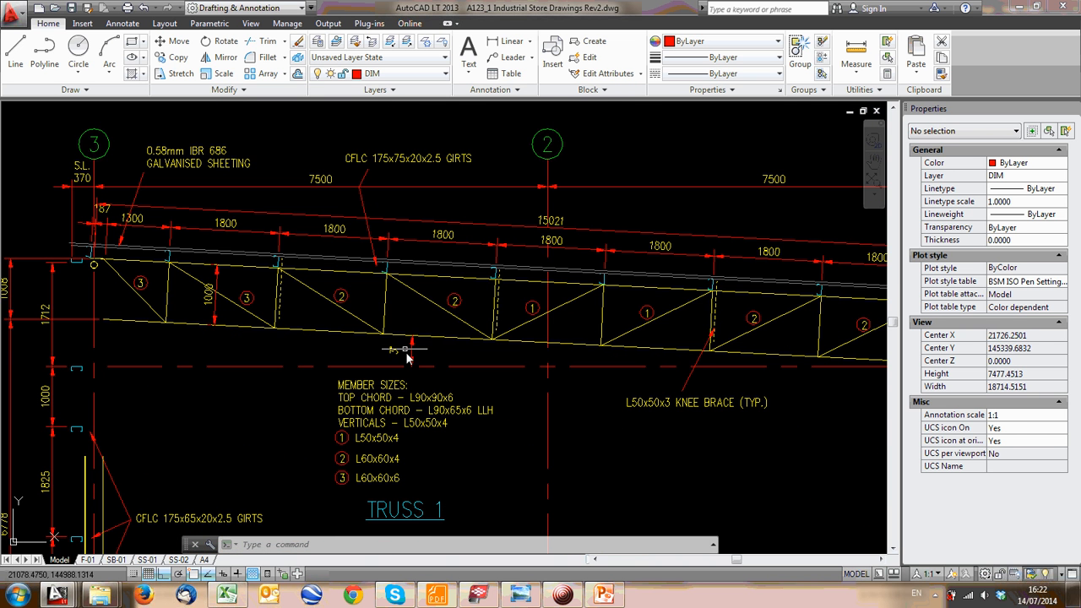
{"action": "scroll", "coordinate": [412, 340], "scroll_direction": "down", "scroll_amount": 2}
{"action": "middle_click_drag", "start_coordinate": [413, 350], "coordinate": [416, 439]}
{"action": "scroll", "coordinate": [416, 439], "scroll_direction": "down", "scroll_amount": 2}
{"action": "middle_click_drag", "start_coordinate": [524, 164], "coordinate": [498, 320]}
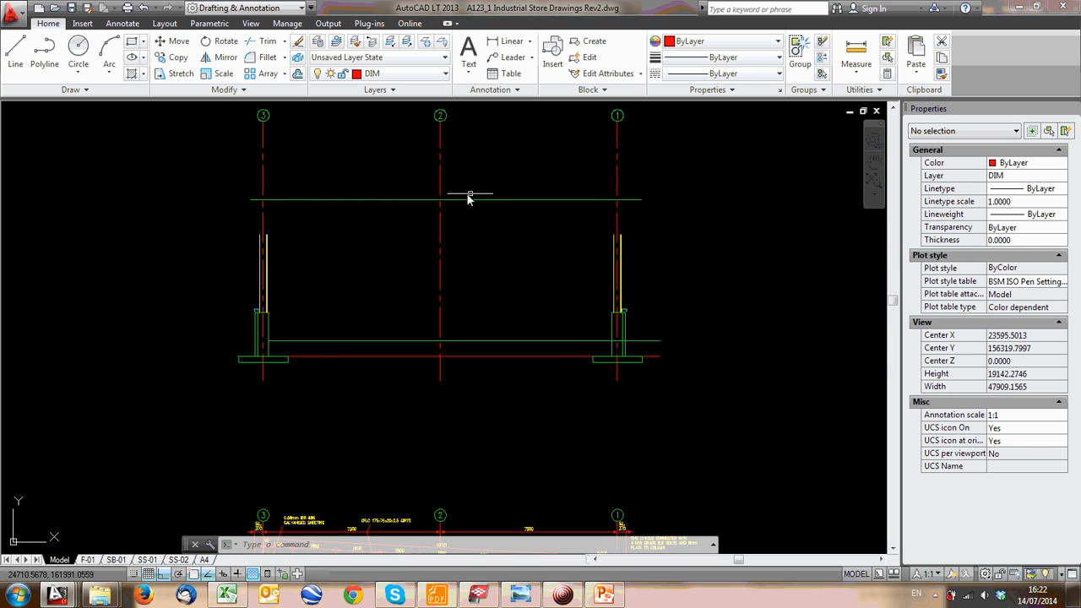
{"action": "scroll", "coordinate": [389, 194], "scroll_direction": "down", "scroll_amount": 1}
{"action": "middle_click_drag", "start_coordinate": [388, 196], "coordinate": [382, 179]}
{"action": "middle_click_drag", "start_coordinate": [453, 309], "coordinate": [437, 218]}
{"action": "scroll", "coordinate": [376, 278], "scroll_direction": "up", "scroll_amount": 2}
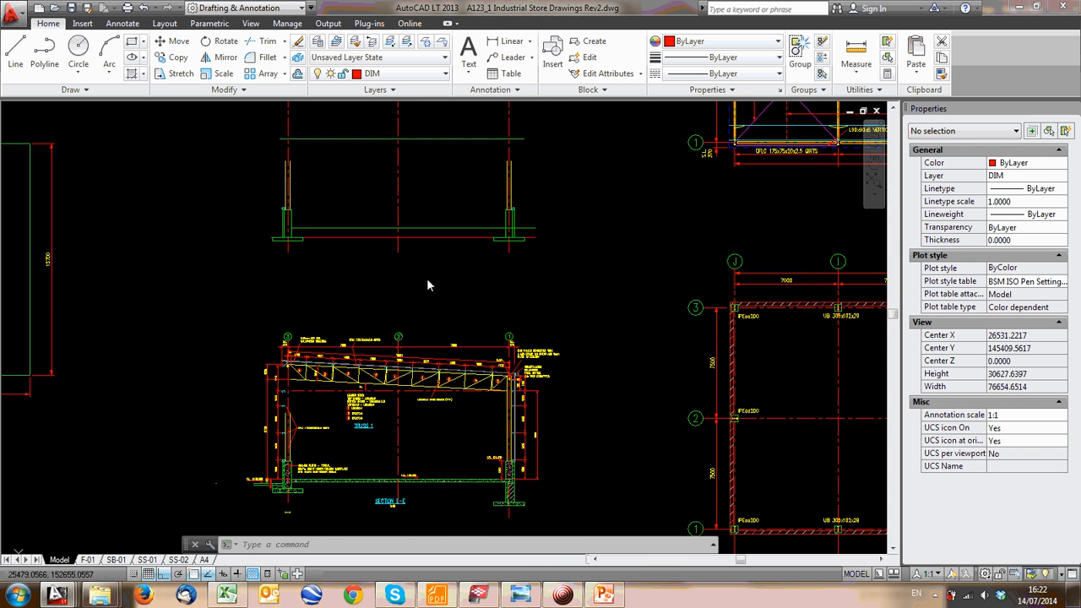
Rotate the height line by -3 degrees about its intersection with gridline 1
{"action": "scroll", "coordinate": [402, 394], "scroll_direction": "up", "scroll_amount": 1}
{"action": "scroll", "coordinate": [424, 415], "scroll_direction": "down", "scroll_amount": 4}
{"action": "scroll", "coordinate": [437, 302], "scroll_direction": "up", "scroll_amount": 2}
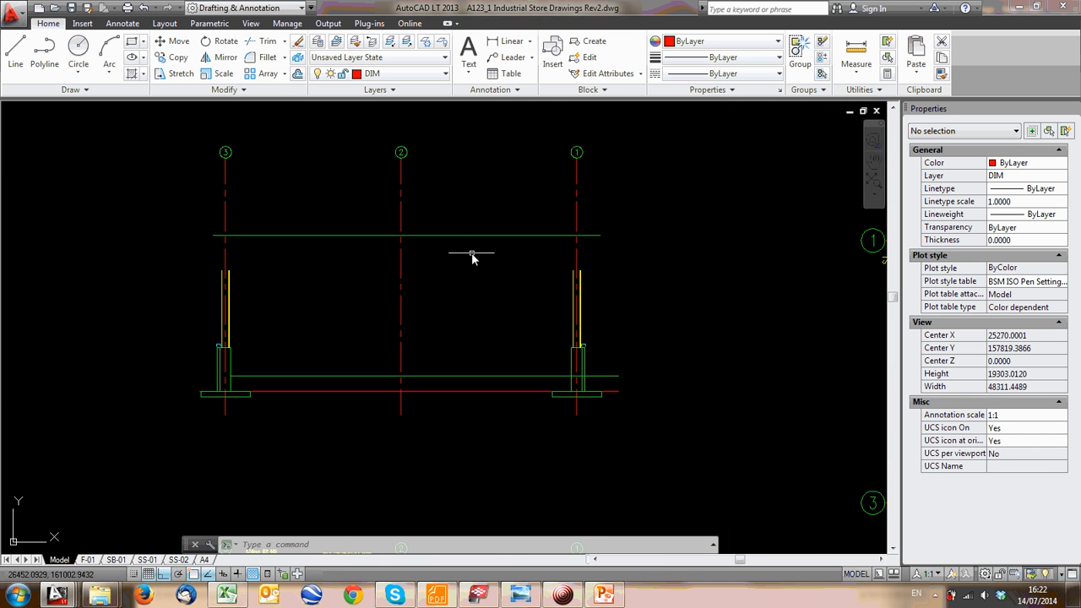
{"action": "left_click", "coordinate": [497, 258]}
{"action": "left_click", "coordinate": [462, 214]}
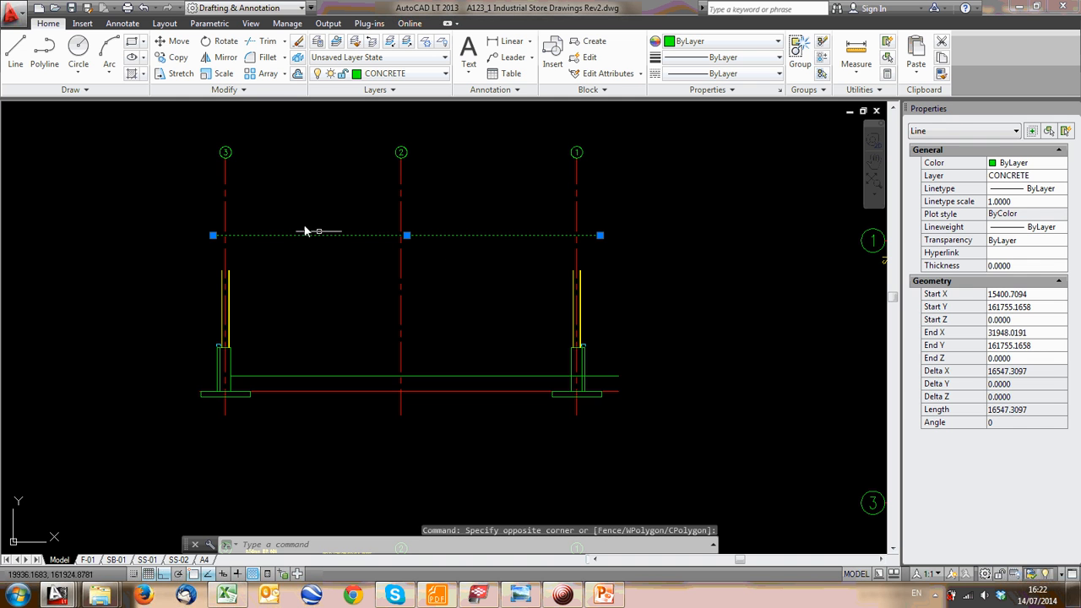
{"action": "left_click", "coordinate": [225, 43]}
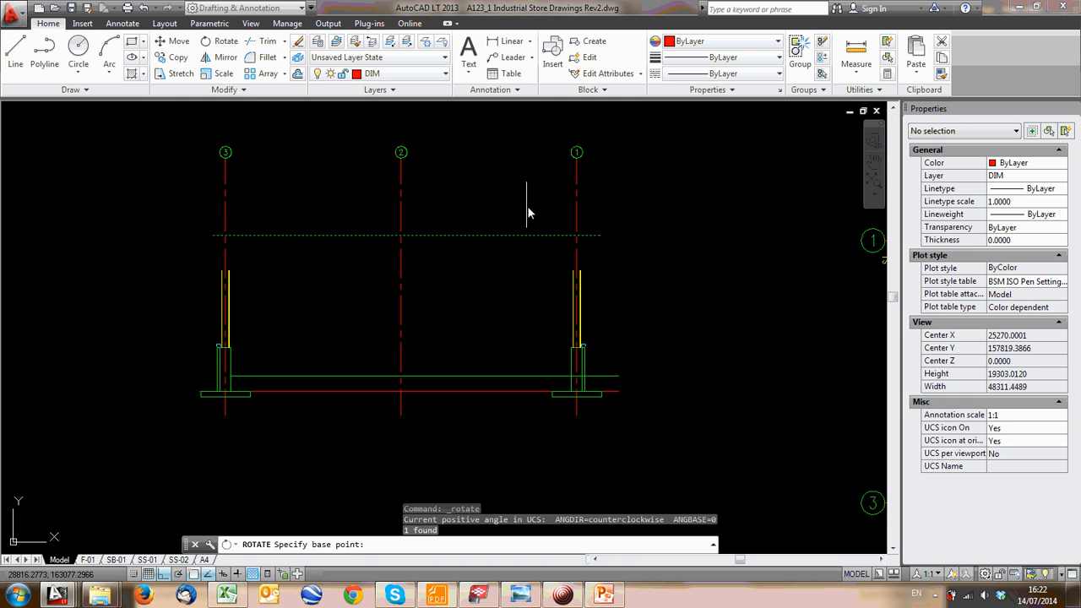
{"action": "left_click", "coordinate": [577, 237]}
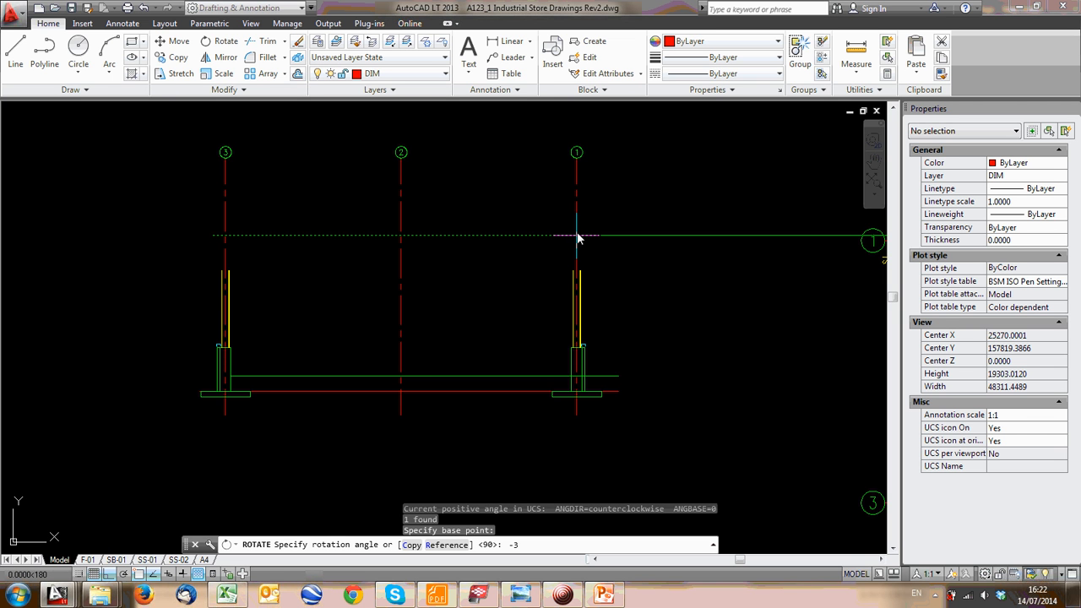
{"action": "key", "text": "Return"}
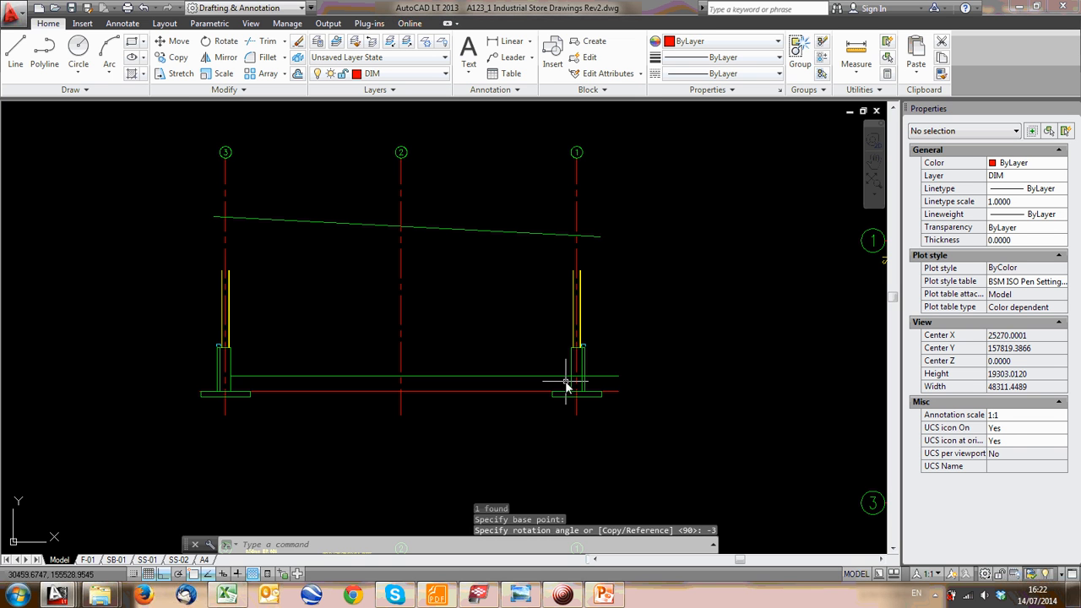
Match the sloping line's properties to the yellow truss chord of Section E-E
{"action": "type", "text": "m"}
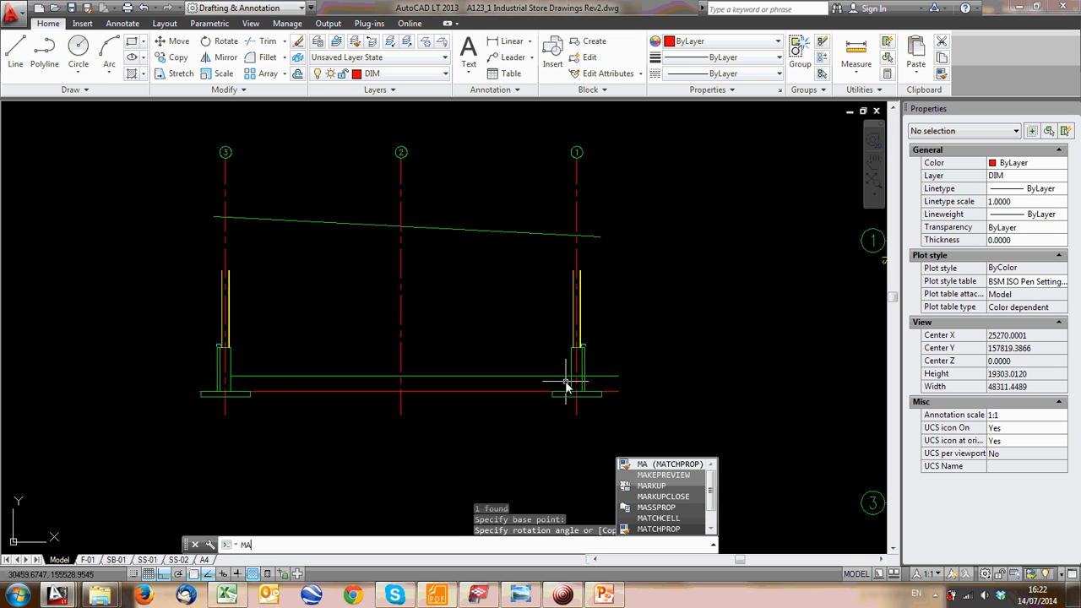
{"action": "key", "text": "Return"}
{"action": "scroll", "coordinate": [523, 289], "scroll_direction": "down", "scroll_amount": 2}
{"action": "middle_click_drag", "start_coordinate": [516, 287], "coordinate": [482, 168]}
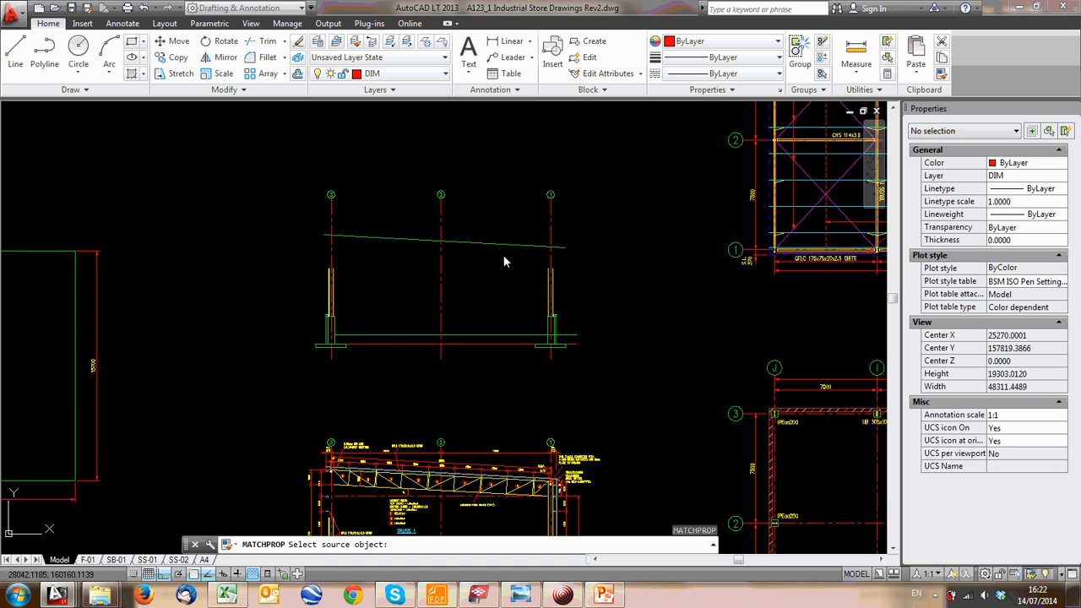
{"action": "scroll", "coordinate": [444, 390], "scroll_direction": "up", "scroll_amount": 2}
{"action": "scroll", "coordinate": [446, 392], "scroll_direction": "up", "scroll_amount": 1}
{"action": "left_click", "coordinate": [450, 354]}
{"action": "scroll", "coordinate": [453, 355], "scroll_direction": "down", "scroll_amount": 3}
{"action": "middle_click_drag", "start_coordinate": [458, 260], "coordinate": [467, 324]}
{"action": "scroll", "coordinate": [484, 269], "scroll_direction": "up", "scroll_amount": 4}
{"action": "left_click", "coordinate": [504, 269]}
{"action": "left_click", "coordinate": [470, 166]}
{"action": "scroll", "coordinate": [474, 210], "scroll_direction": "down", "scroll_amount": 2}
{"action": "middle_click_drag", "start_coordinate": [478, 233], "coordinate": [535, 388]}
{"action": "key", "text": "Escape"}
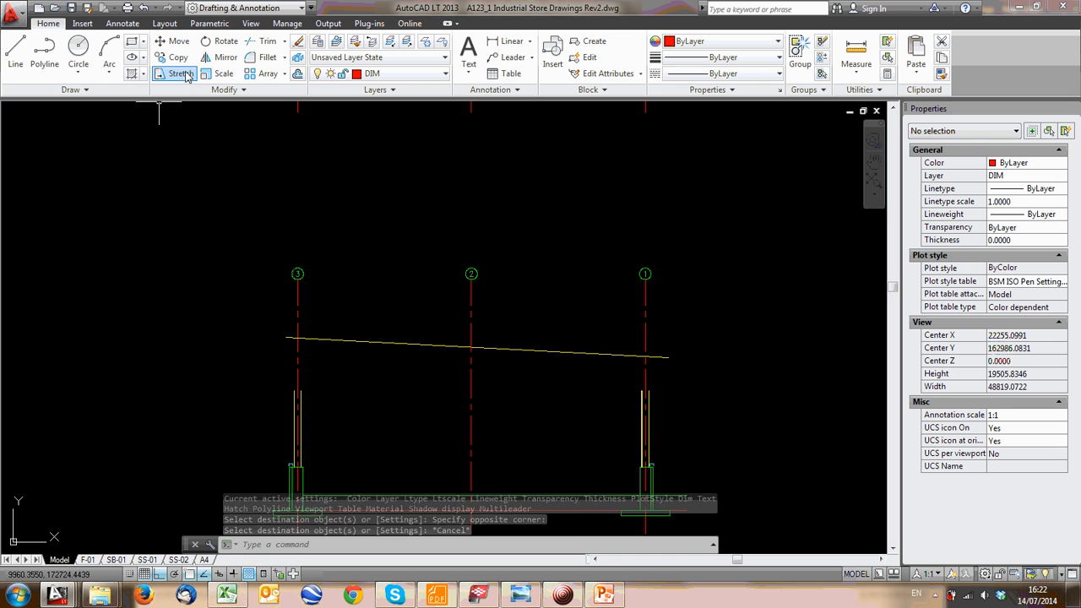
Offset the sloping truss chord line upwards by 1000
{"action": "left_click", "coordinate": [297, 73]}
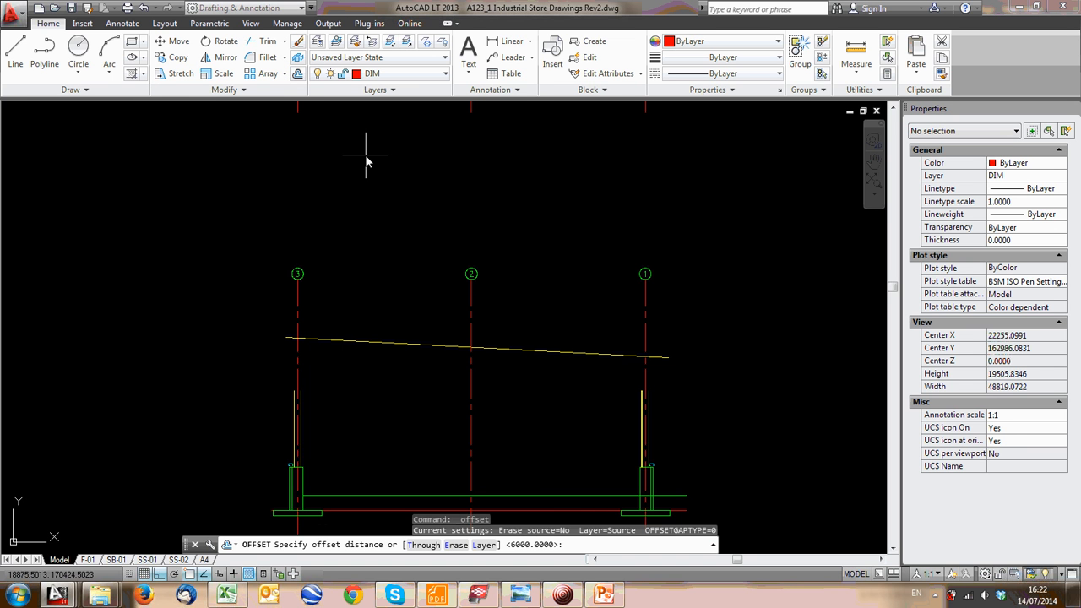
{"action": "key", "text": "Return"}
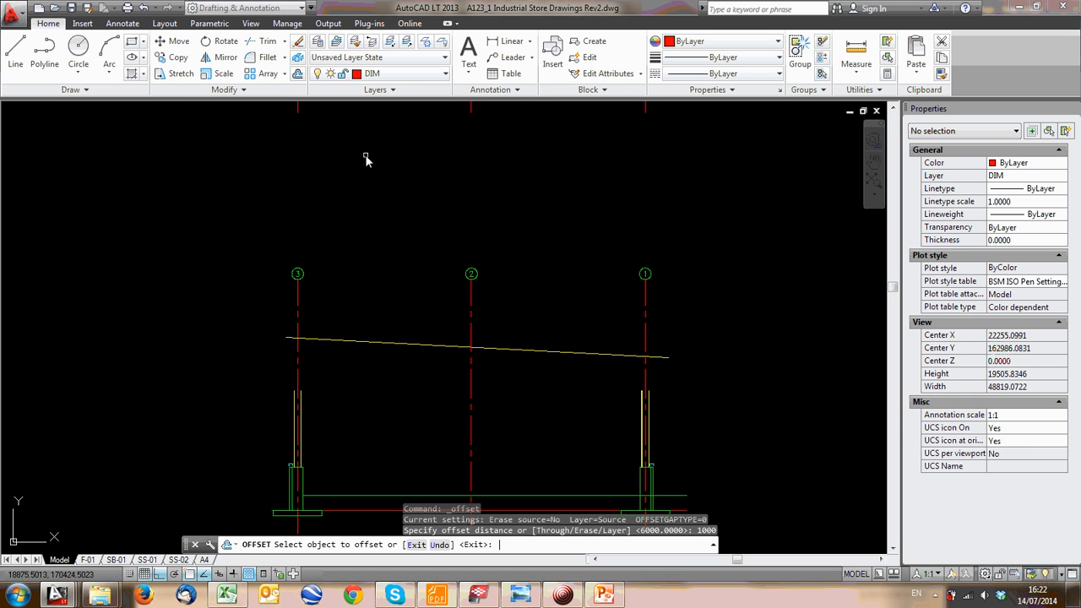
{"action": "left_click", "coordinate": [565, 353]}
{"action": "left_click", "coordinate": [566, 352]}
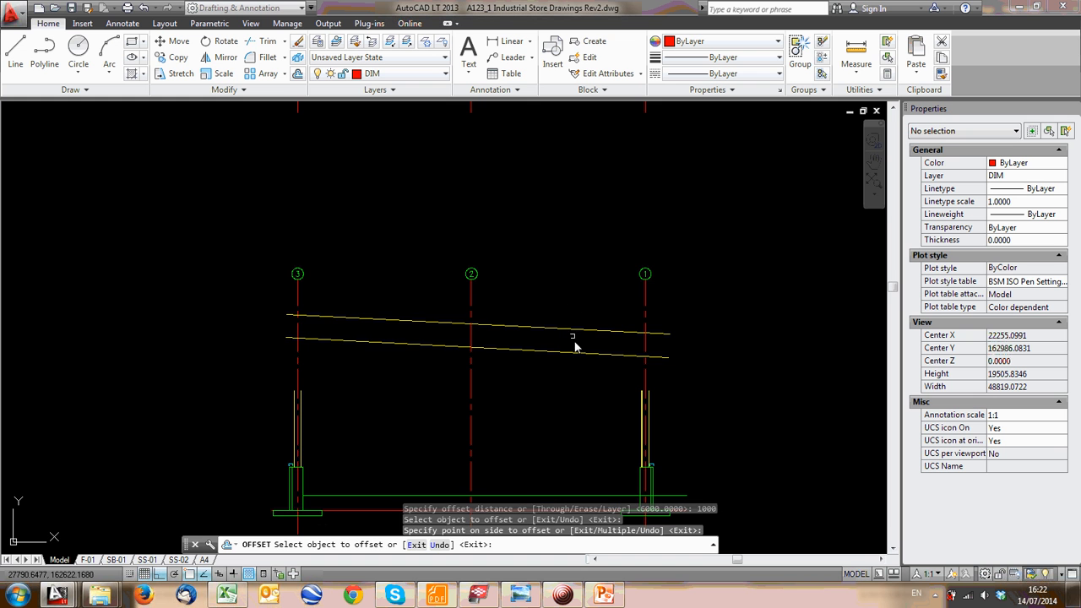
{"action": "key", "text": "Escape"}
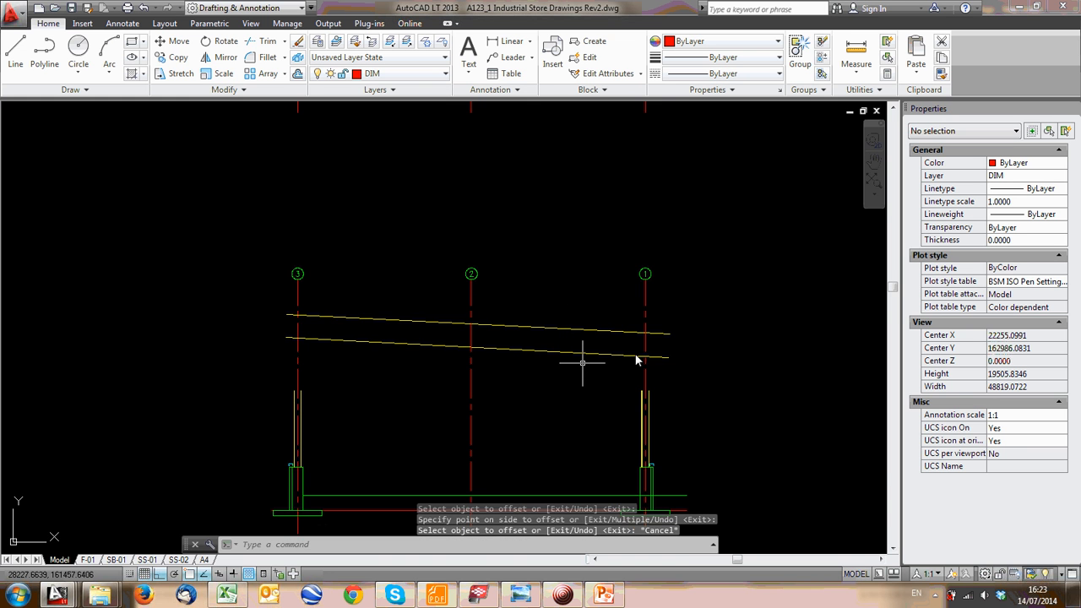
Extend the yellow column lines on gridlines 3 and 1 up to the upper sloping chord line
{"action": "scroll", "coordinate": [549, 236], "scroll_direction": "up", "scroll_amount": 4}
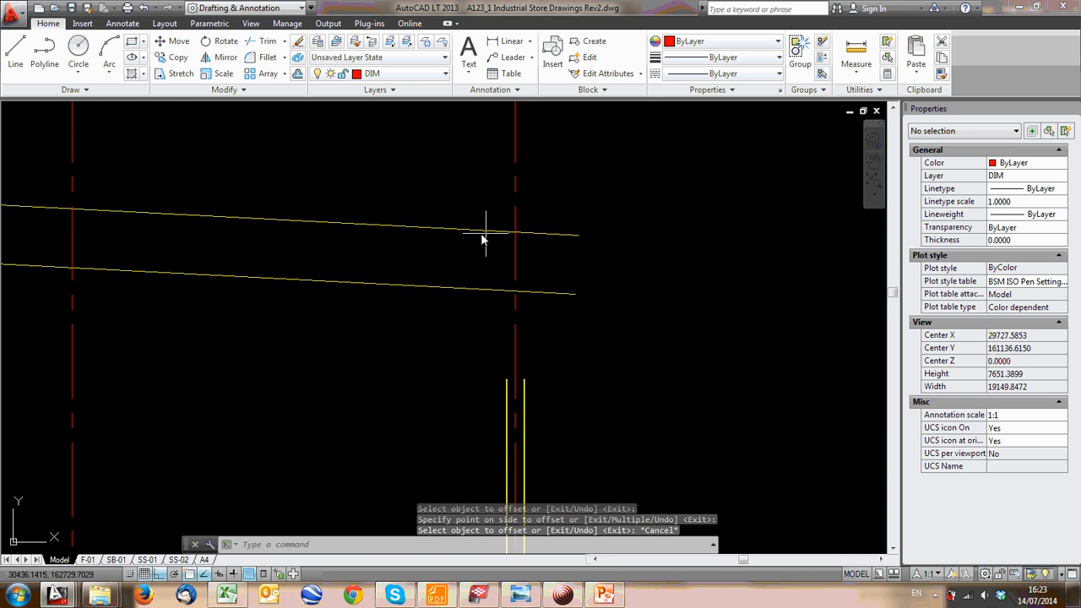
{"action": "scroll", "coordinate": [540, 203], "scroll_direction": "down", "scroll_amount": 4}
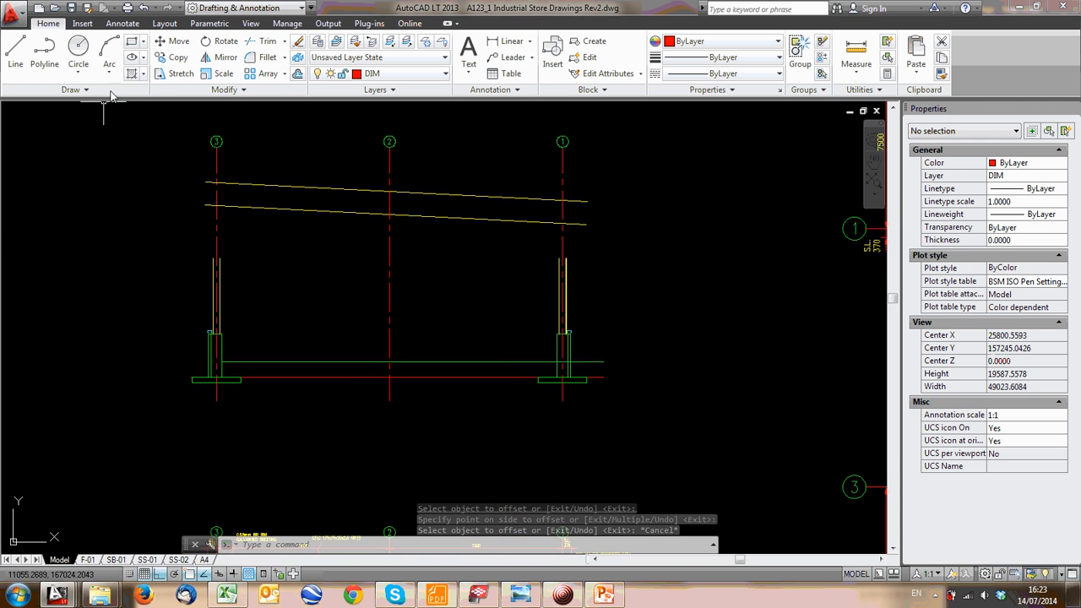
{"action": "left_click", "coordinate": [286, 41]}
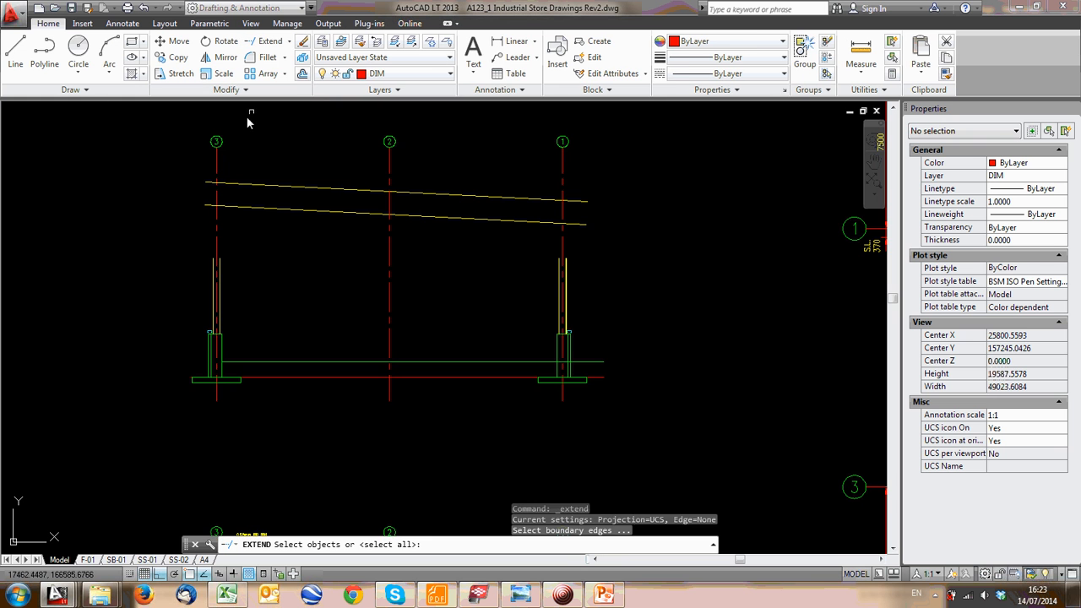
{"action": "left_click", "coordinate": [230, 188]}
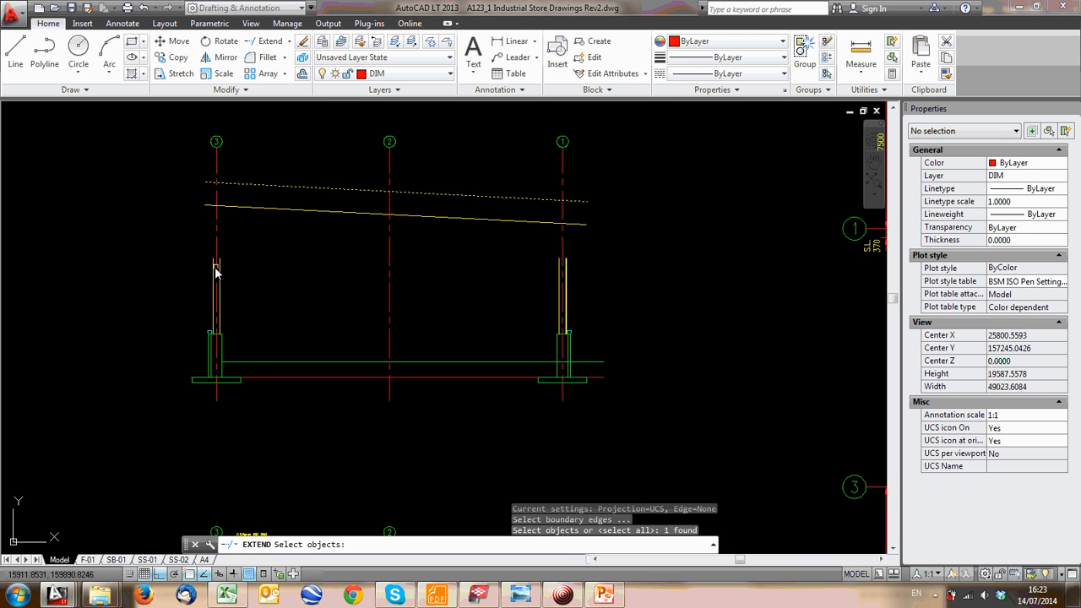
{"action": "scroll", "coordinate": [226, 249], "scroll_direction": "up", "scroll_amount": 2}
{"action": "key", "text": "Return"}
{"action": "left_click", "coordinate": [247, 282]}
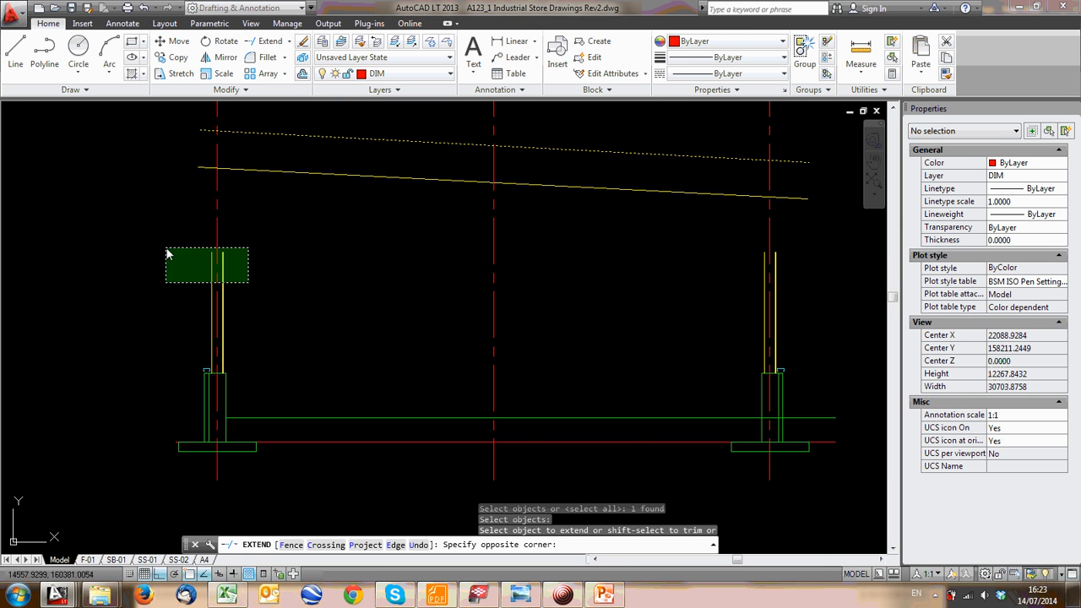
{"action": "left_click", "coordinate": [201, 294]}
{"action": "scroll", "coordinate": [623, 246], "scroll_direction": "down", "scroll_amount": 1}
{"action": "middle_click_drag", "start_coordinate": [625, 246], "coordinate": [457, 259]}
{"action": "left_click", "coordinate": [620, 293]}
{"action": "left_click", "coordinate": [512, 273]}
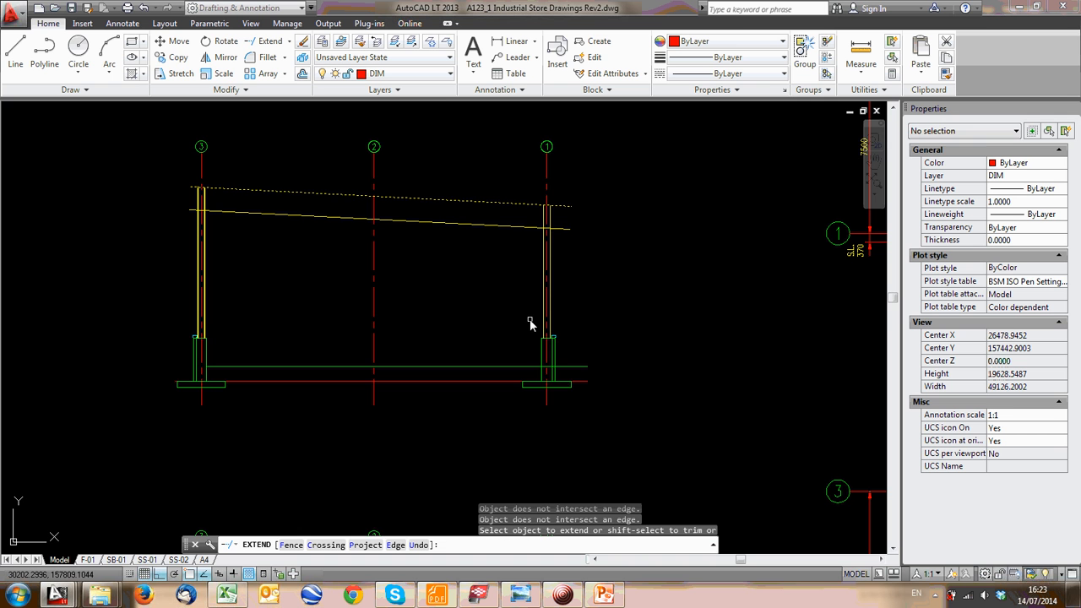
{"action": "key", "text": "Escape"}
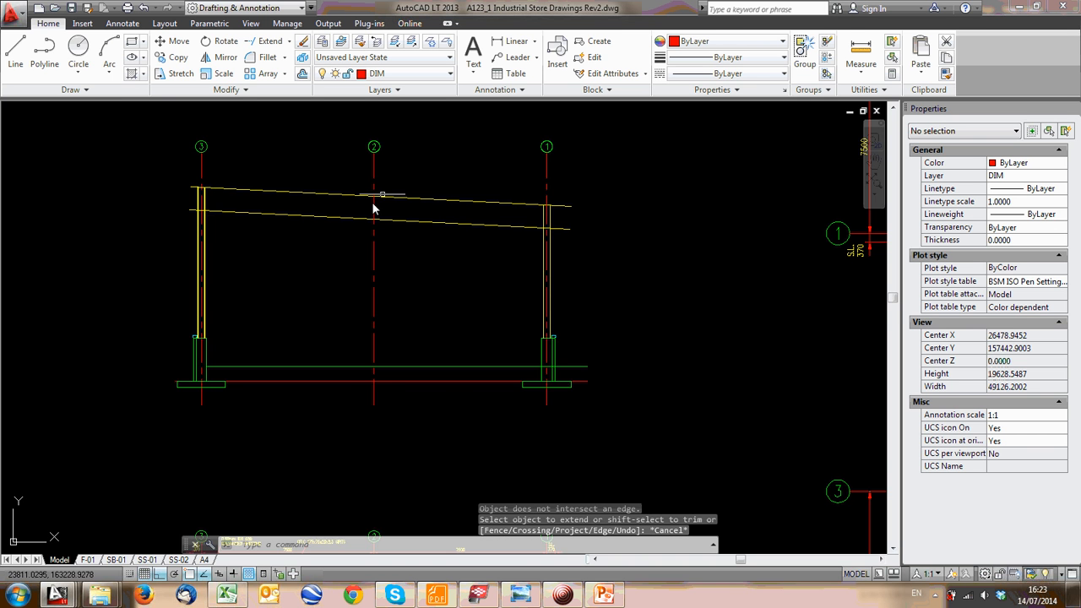
Check the new chord and column outline, and examine TRUSS 1 in Section E-E for comparison
{"action": "scroll", "coordinate": [192, 219], "scroll_direction": "up", "scroll_amount": 3}
{"action": "scroll", "coordinate": [400, 176], "scroll_direction": "down", "scroll_amount": 3}
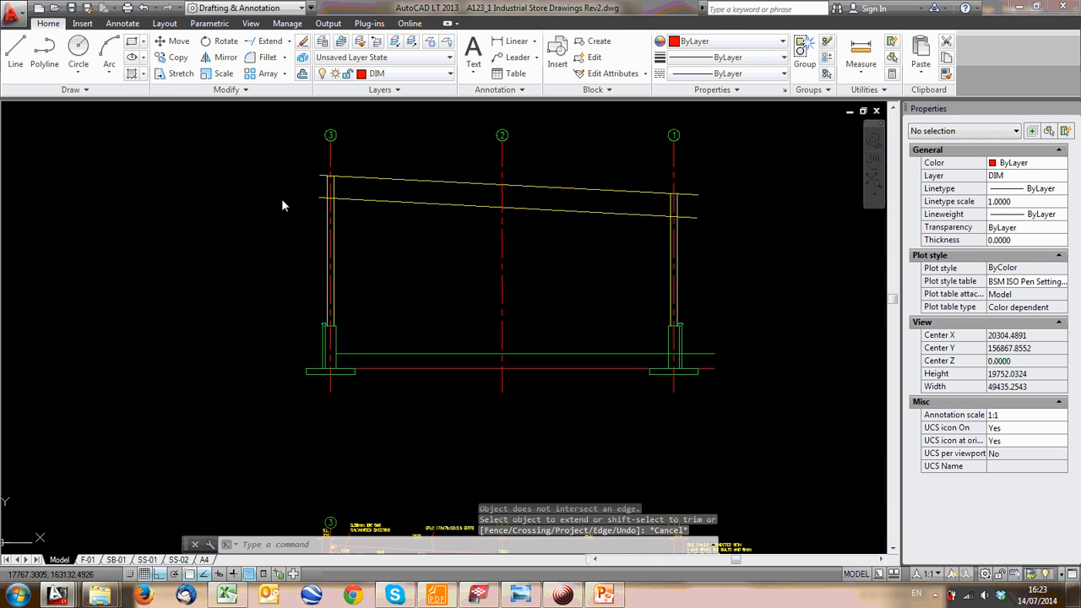
{"action": "scroll", "coordinate": [400, 262], "scroll_direction": "down", "scroll_amount": 2}
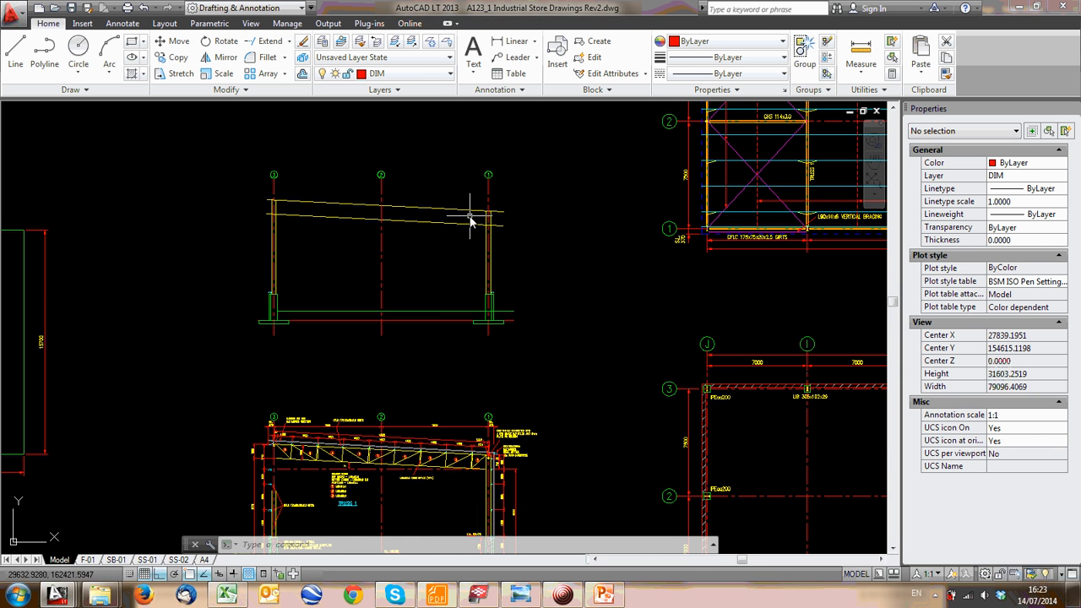
{"action": "middle_click_drag", "start_coordinate": [420, 377], "coordinate": [417, 266]}
{"action": "scroll", "coordinate": [366, 347], "scroll_direction": "up", "scroll_amount": 2}
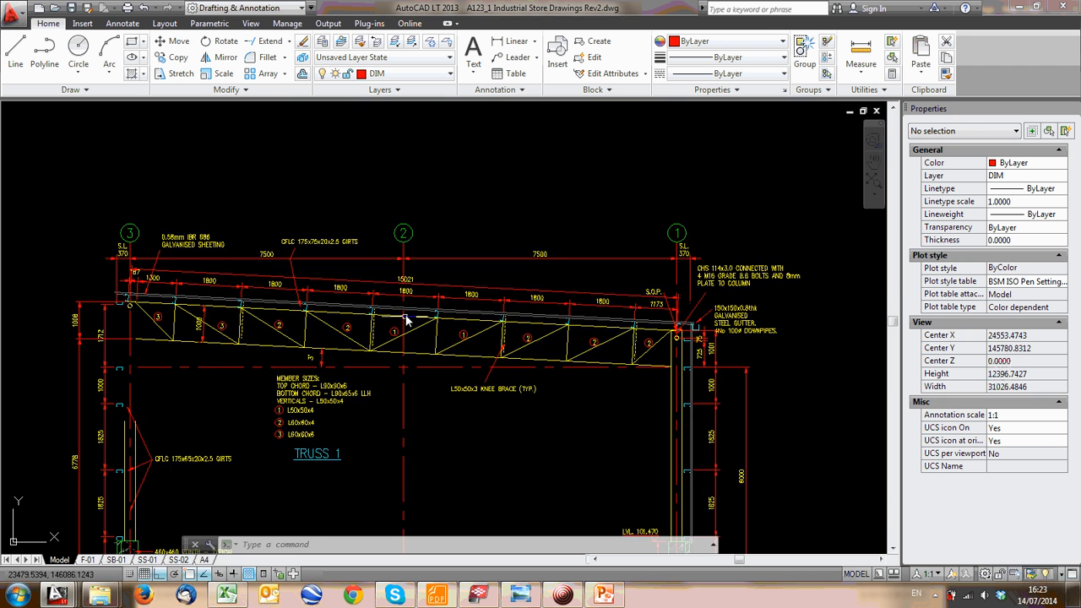
Compare the new truss outline with TRUSS 1 in Section E-E, examining the purlin spacings and web member layout between gridlines 3 and 1
{"action": "scroll", "coordinate": [401, 312], "scroll_direction": "down", "scroll_amount": 1}
{"action": "middle_click_drag", "start_coordinate": [400, 221], "coordinate": [398, 352]}
{"action": "middle_click_drag", "start_coordinate": [367, 234], "coordinate": [377, 333]}
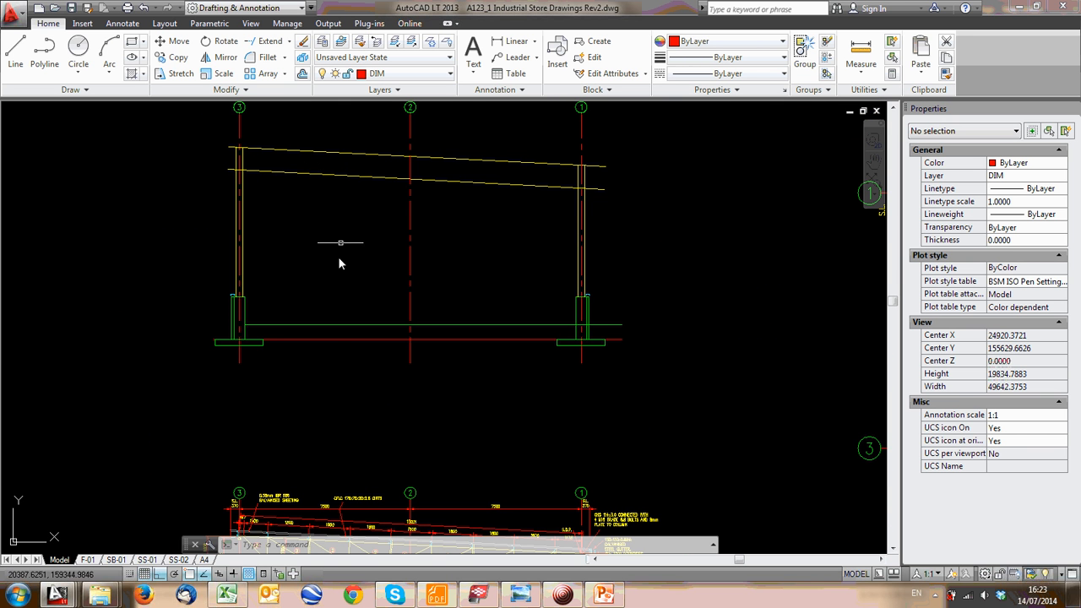
{"action": "middle_click_drag", "start_coordinate": [332, 306], "coordinate": [328, 146]}
{"action": "scroll", "coordinate": [262, 388], "scroll_direction": "up", "scroll_amount": 4}
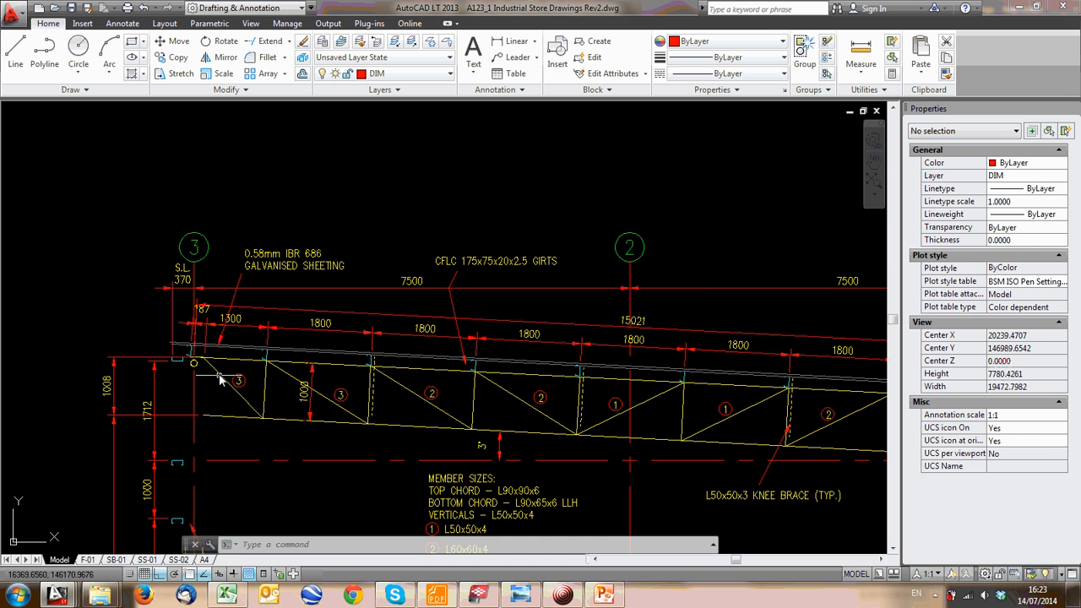
{"action": "middle_click_drag", "start_coordinate": [444, 389], "coordinate": [221, 367]}
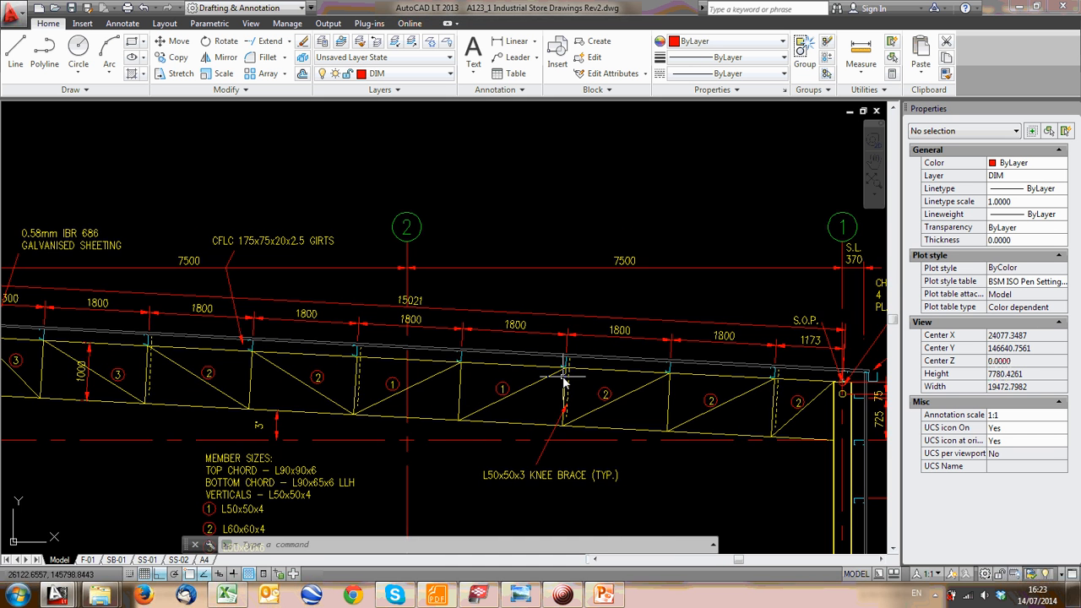
{"action": "scroll", "coordinate": [545, 376], "scroll_direction": "down", "scroll_amount": 1}
{"action": "middle_click_drag", "start_coordinate": [541, 377], "coordinate": [457, 374]}
{"action": "scroll", "coordinate": [374, 343], "scroll_direction": "up", "scroll_amount": 4}
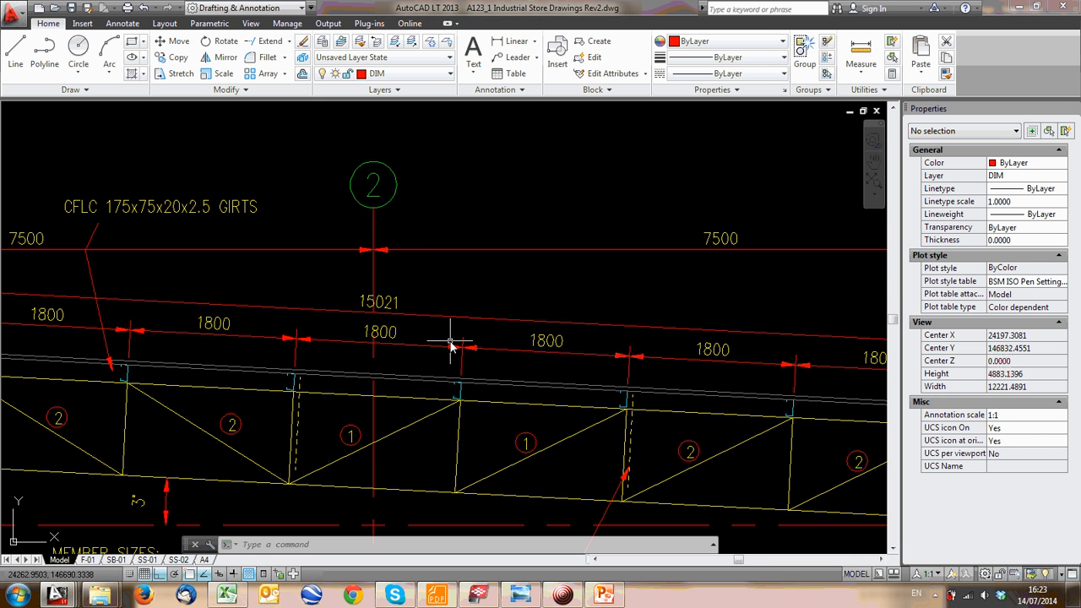
{"action": "scroll", "coordinate": [410, 332], "scroll_direction": "down", "scroll_amount": 1}
{"action": "scroll", "coordinate": [523, 367], "scroll_direction": "down", "scroll_amount": 3}
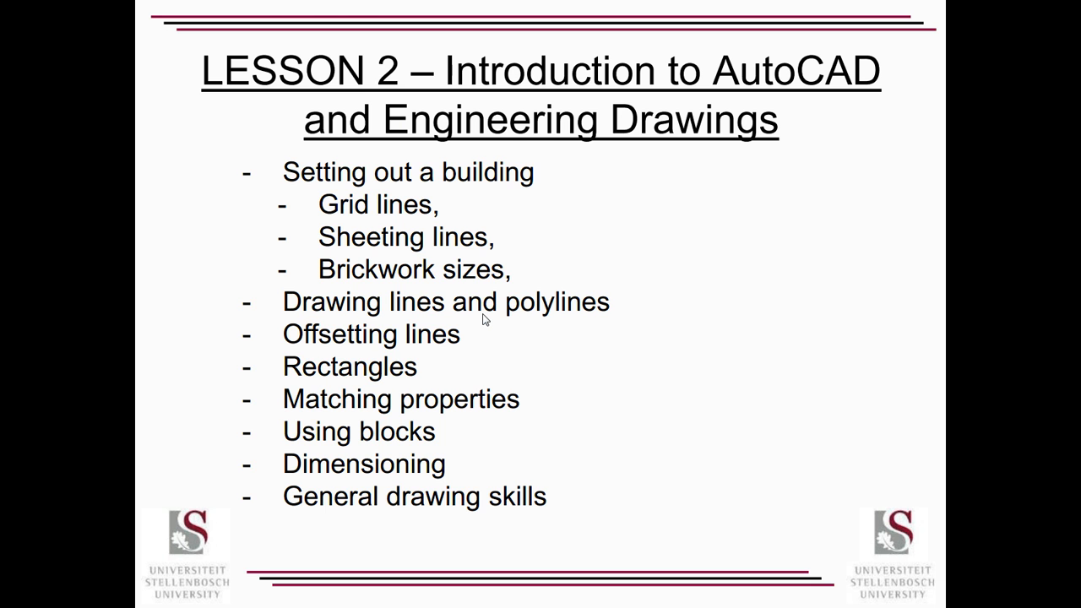
Switch to the ibr_686_brochure.pdf in Foxit Reader and examine the IBR 686 profile and its maximum allowable support spacings
{"action": "key", "text": "Escape"}
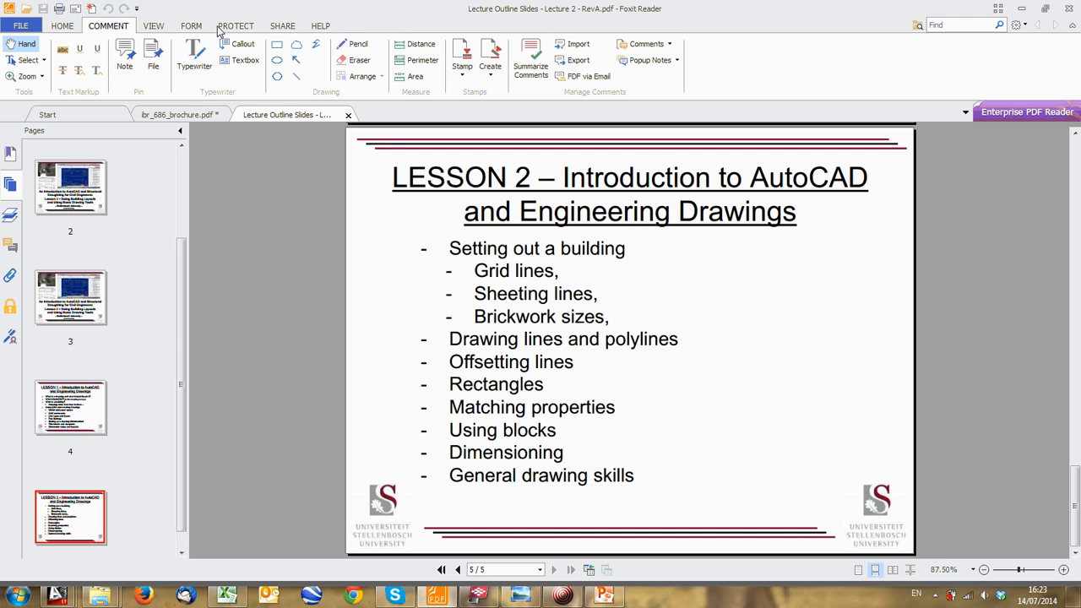
{"action": "left_click", "coordinate": [184, 114]}
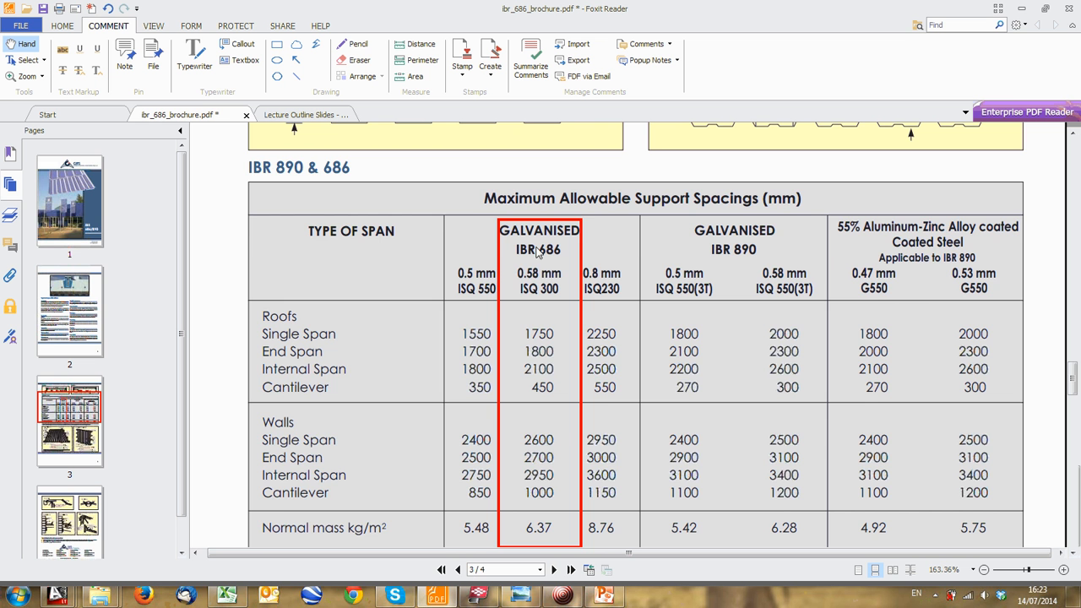
{"action": "scroll", "coordinate": [532, 246], "scroll_direction": "up", "scroll_amount": 1}
{"action": "left_click", "coordinate": [69, 203]}
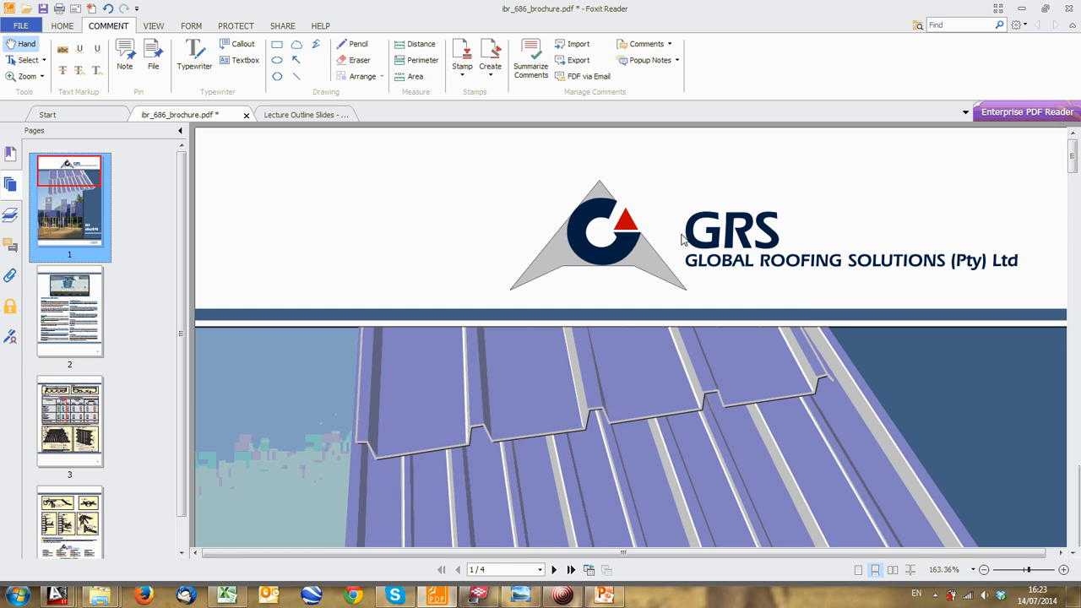
{"action": "scroll", "coordinate": [659, 265], "scroll_direction": "down", "scroll_amount": 12}
{"action": "scroll", "coordinate": [140, 326], "scroll_direction": "down", "scroll_amount": 1}
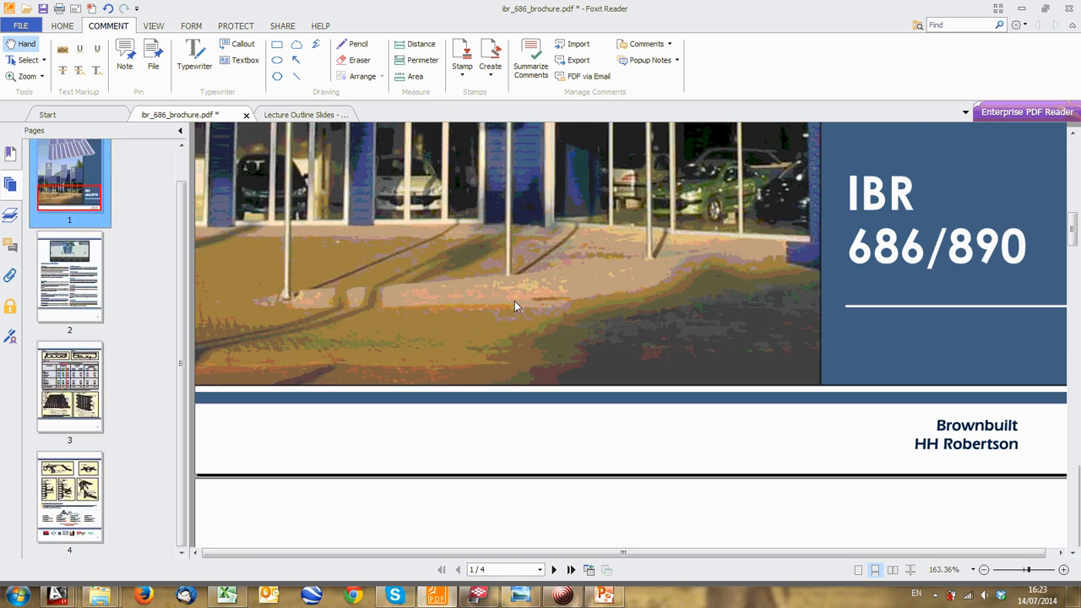
{"action": "left_click", "coordinate": [88, 391]}
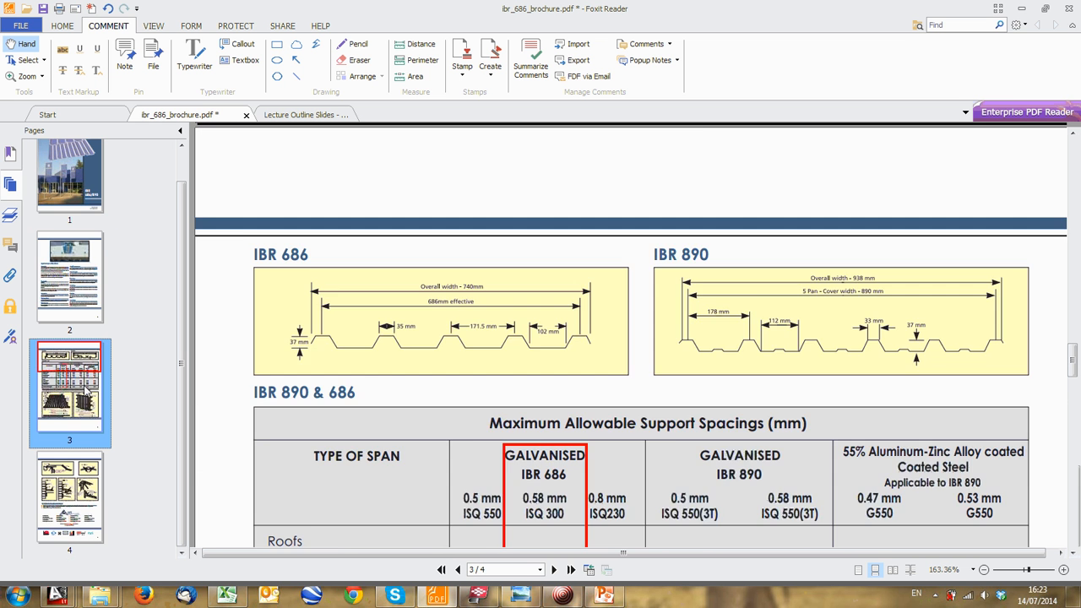
{"action": "scroll", "coordinate": [548, 281], "scroll_direction": "down", "scroll_amount": 6}
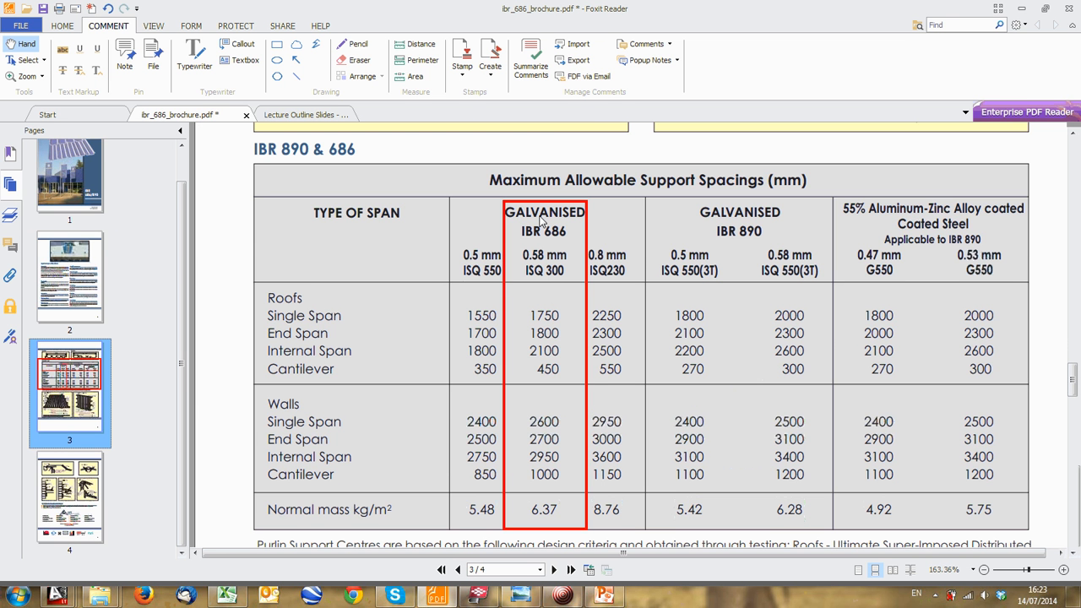
{"action": "scroll", "coordinate": [549, 250], "scroll_direction": "up", "scroll_amount": 4}
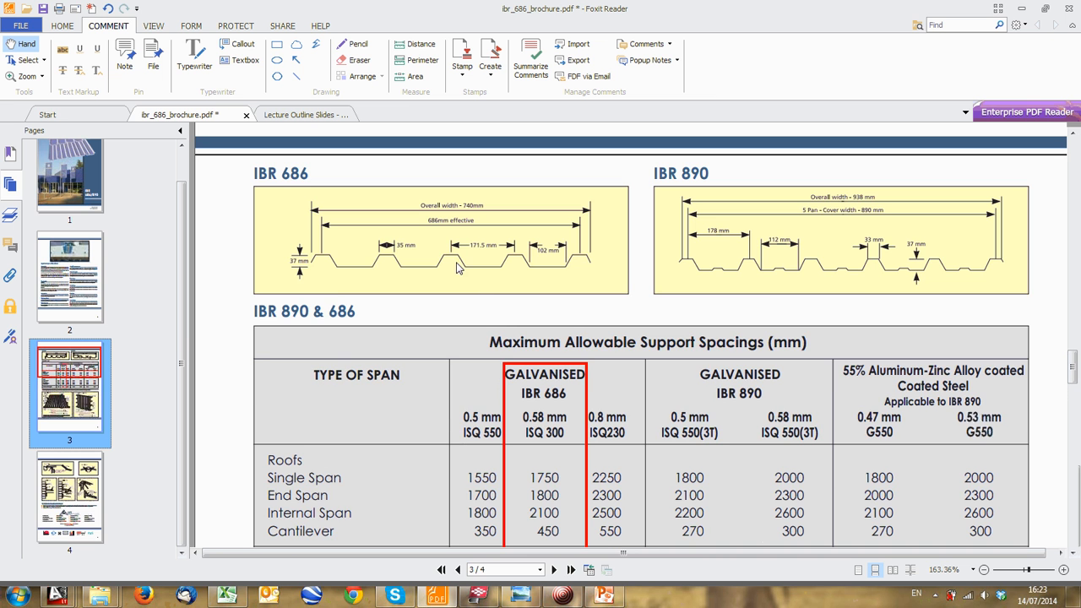
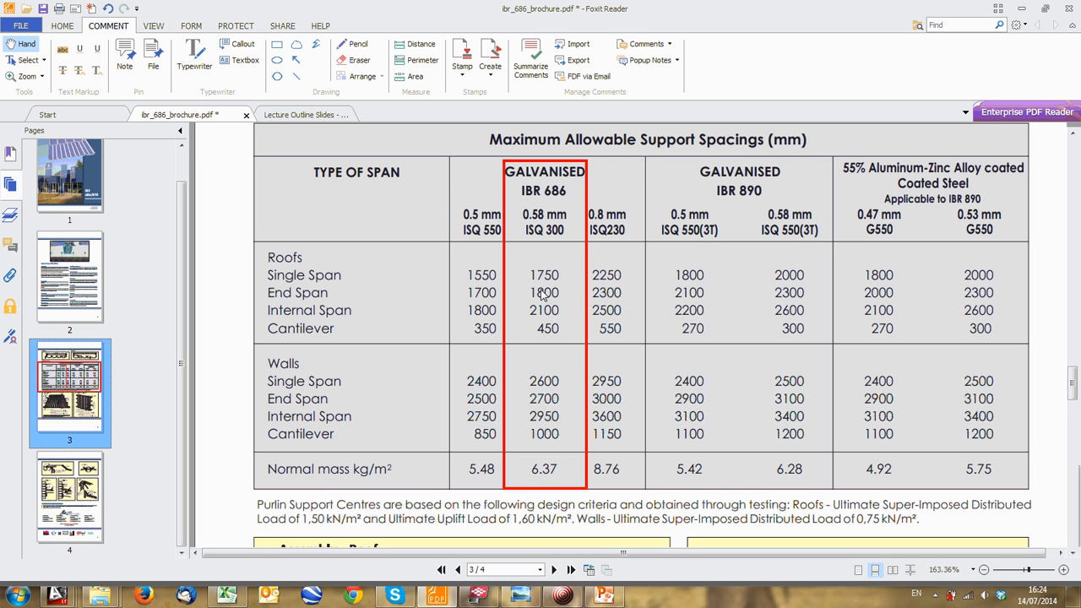
Switch back to AutoCAD and examine how the purlins sit over the truss verticals of TRUSS 1 in Section E-E
{"action": "left_click", "coordinate": [1021, 9]}
{"action": "scroll", "coordinate": [540, 332], "scroll_direction": "down", "scroll_amount": 5}
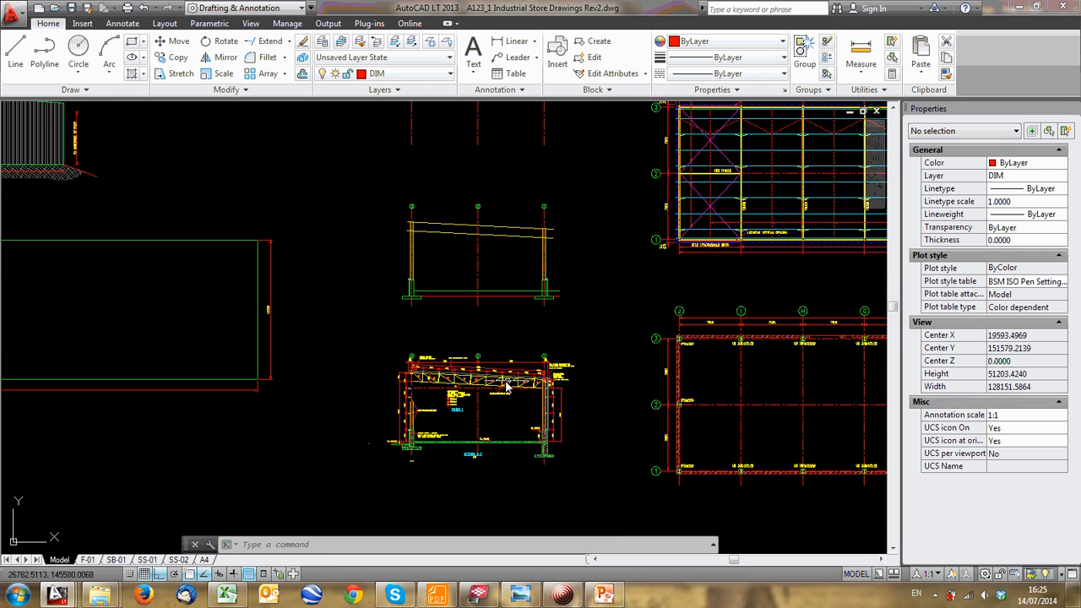
{"action": "scroll", "coordinate": [475, 208], "scroll_direction": "up", "scroll_amount": 4}
{"action": "scroll", "coordinate": [498, 236], "scroll_direction": "down", "scroll_amount": 4}
{"action": "scroll", "coordinate": [482, 374], "scroll_direction": "up", "scroll_amount": 8}
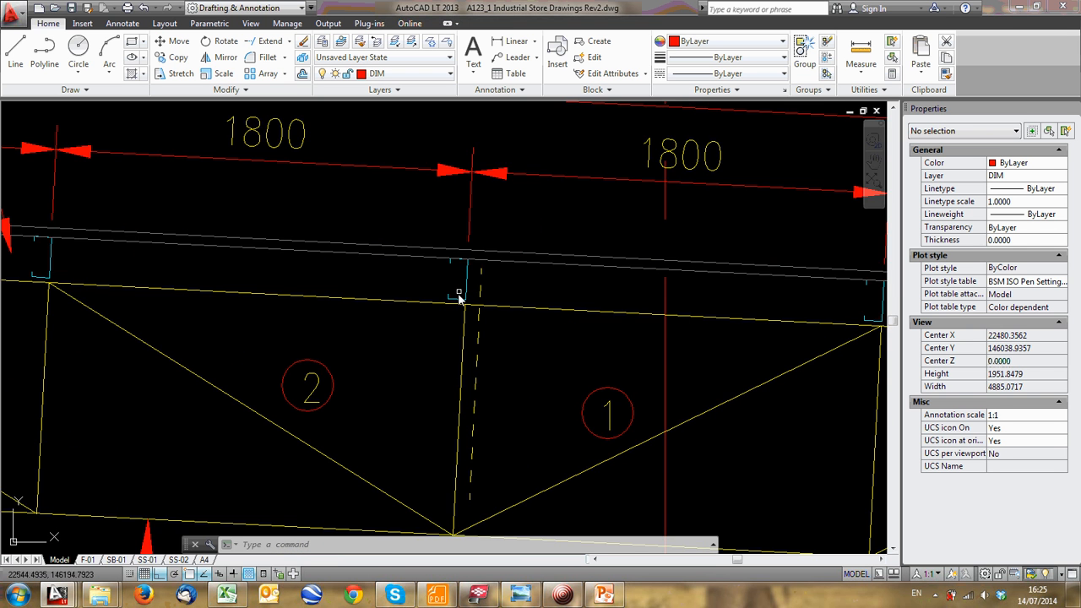
{"action": "scroll", "coordinate": [456, 291], "scroll_direction": "down", "scroll_amount": 5}
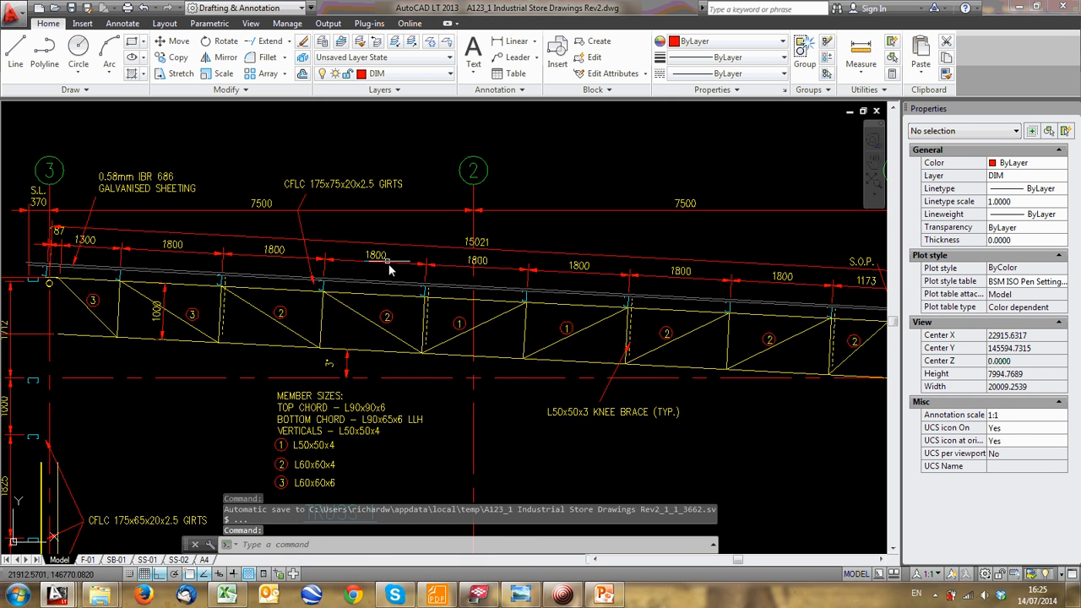
{"action": "middle_click_drag", "start_coordinate": [415, 287], "coordinate": [386, 293]}
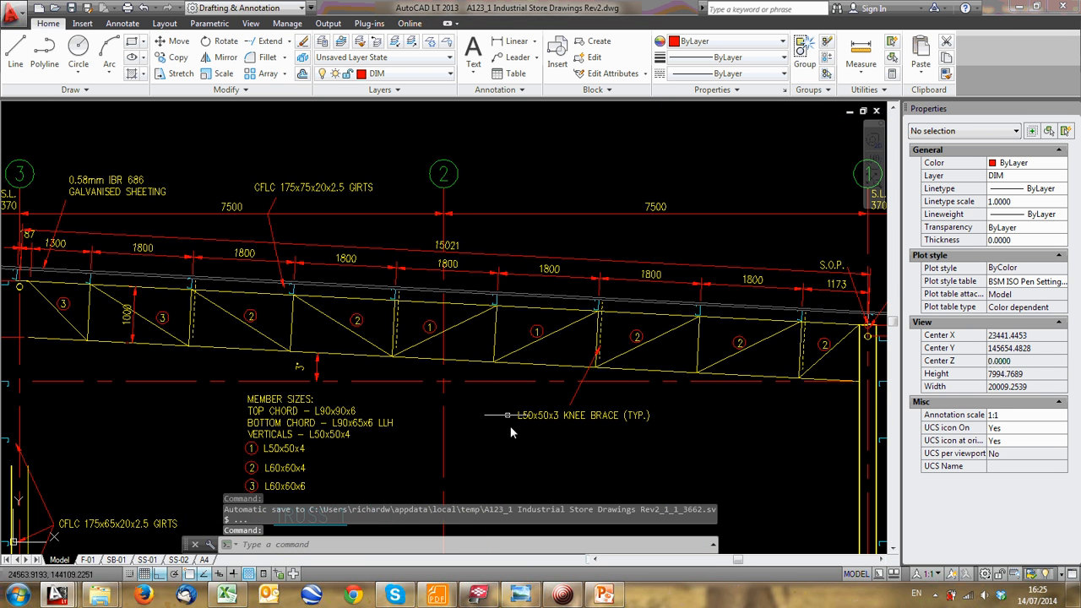
Switch to the Tekla BIMsight model and examine closely where the purlins connect to the top chord of a roof truss
{"action": "left_click", "coordinate": [478, 595]}
{"action": "middle_click_drag", "start_coordinate": [615, 182], "coordinate": [545, 345]}
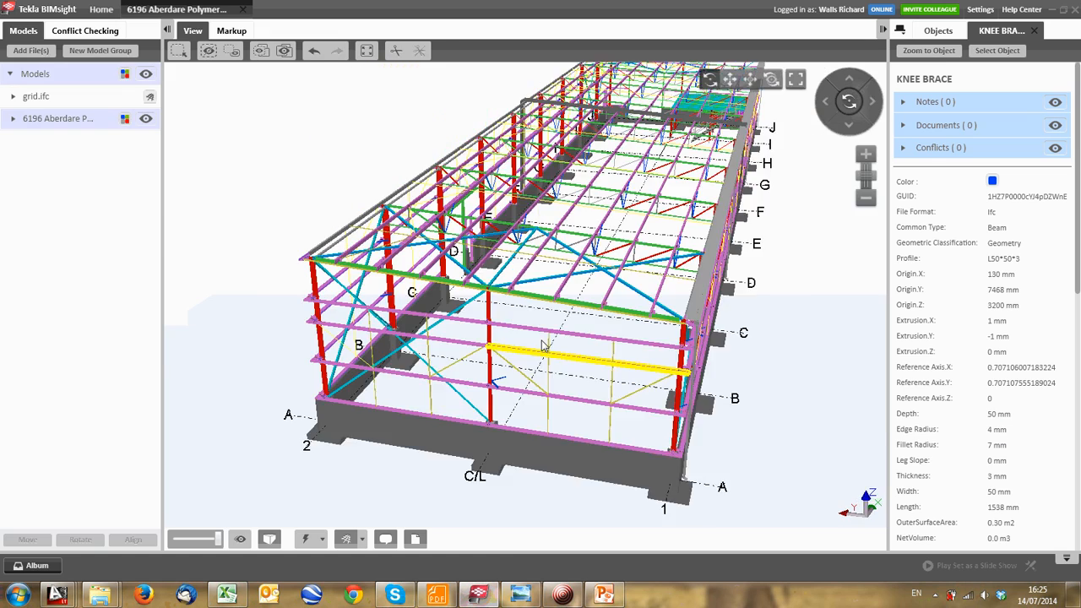
{"action": "scroll", "coordinate": [512, 287], "scroll_direction": "up", "scroll_amount": 6}
{"action": "left_click_drag", "start_coordinate": [521, 248], "coordinate": [553, 237]}
{"action": "scroll", "coordinate": [552, 237], "scroll_direction": "up", "scroll_amount": 8}
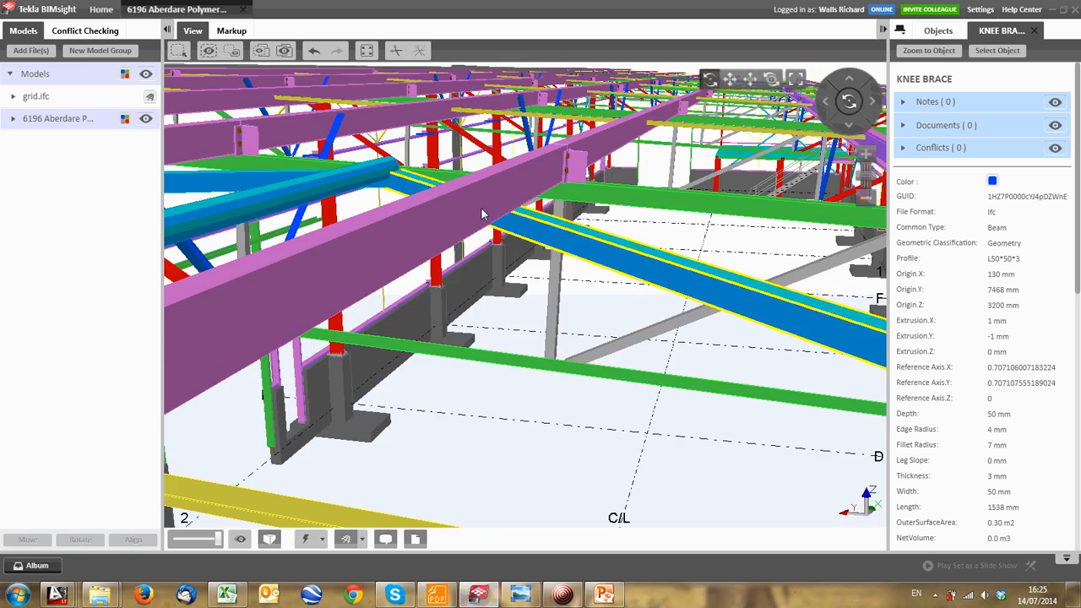
{"action": "scroll", "coordinate": [524, 254], "scroll_direction": "down", "scroll_amount": 6}
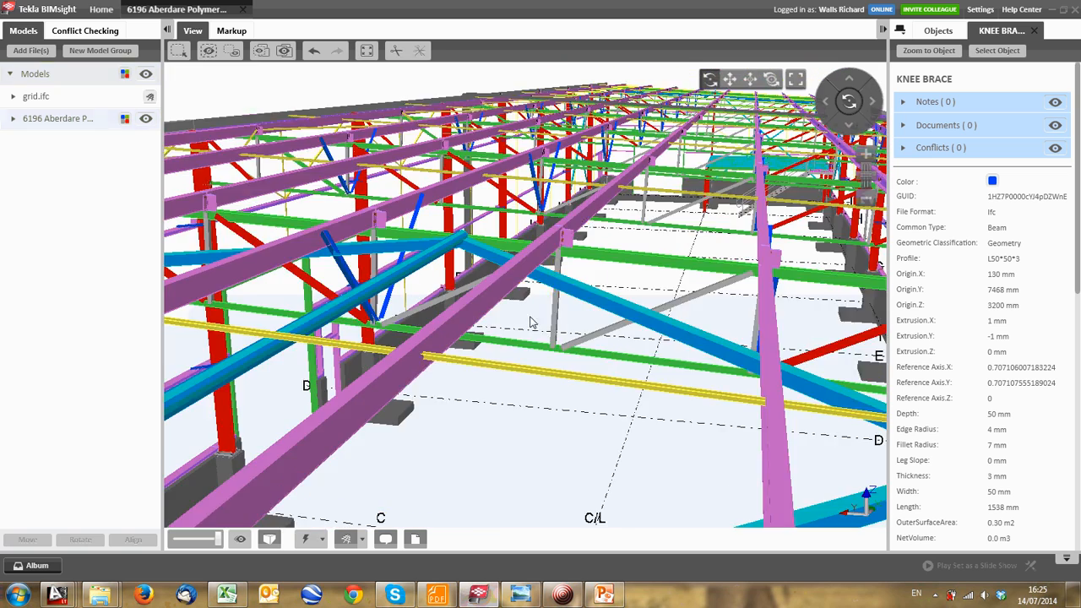
Examine the purlins spanning between the trusses, the web members and the roof bracing in the 3D model, and return to the AutoCAD drawing
{"action": "left_click_drag", "start_coordinate": [532, 322], "coordinate": [302, 294]}
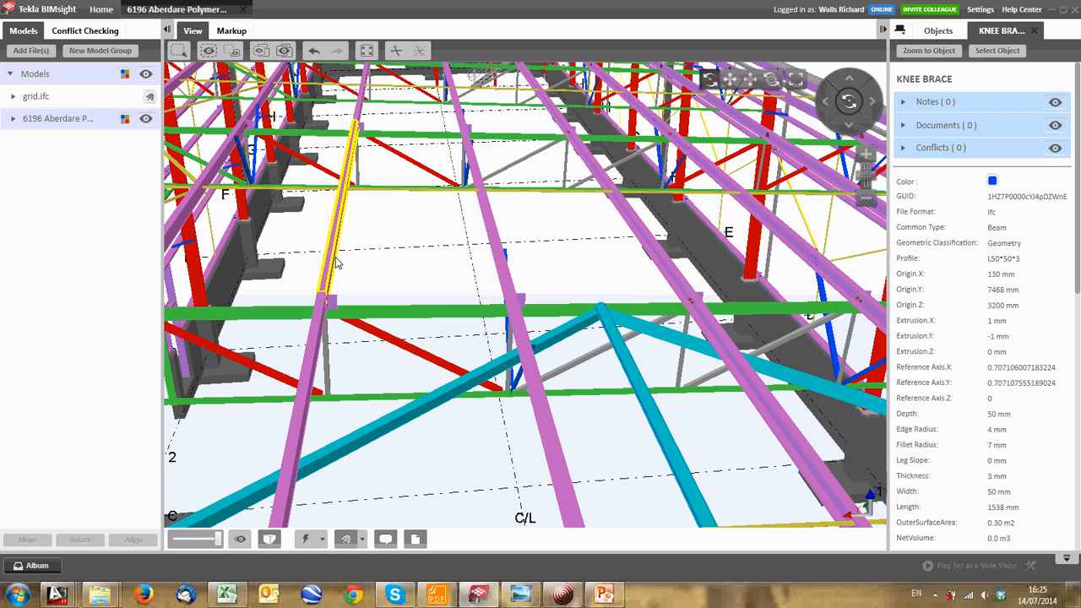
{"action": "left_click_drag", "start_coordinate": [335, 263], "coordinate": [431, 301]}
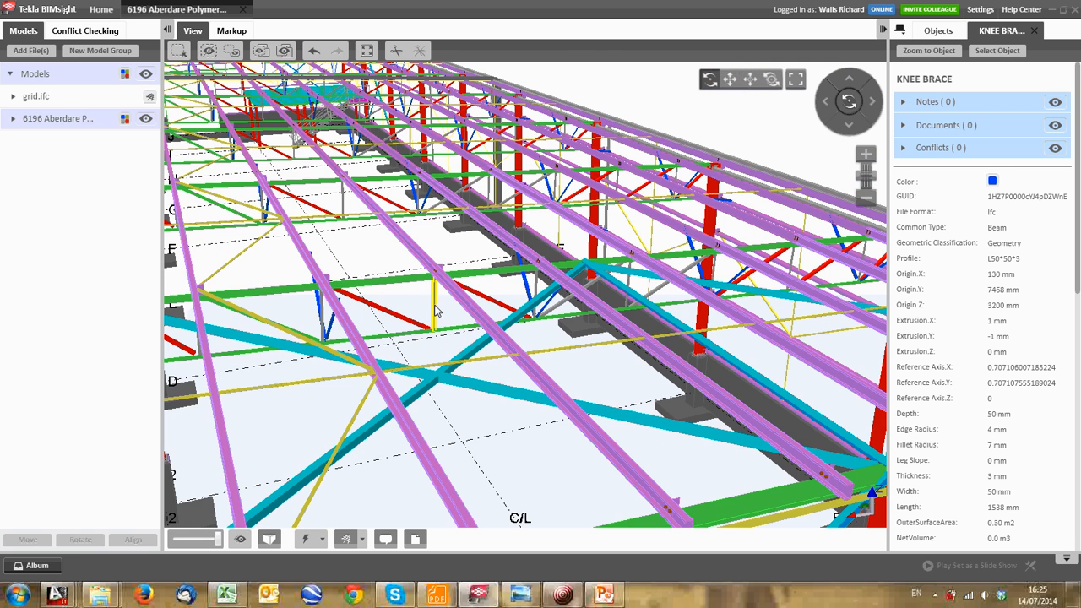
{"action": "scroll", "coordinate": [455, 297], "scroll_direction": "down", "scroll_amount": 2}
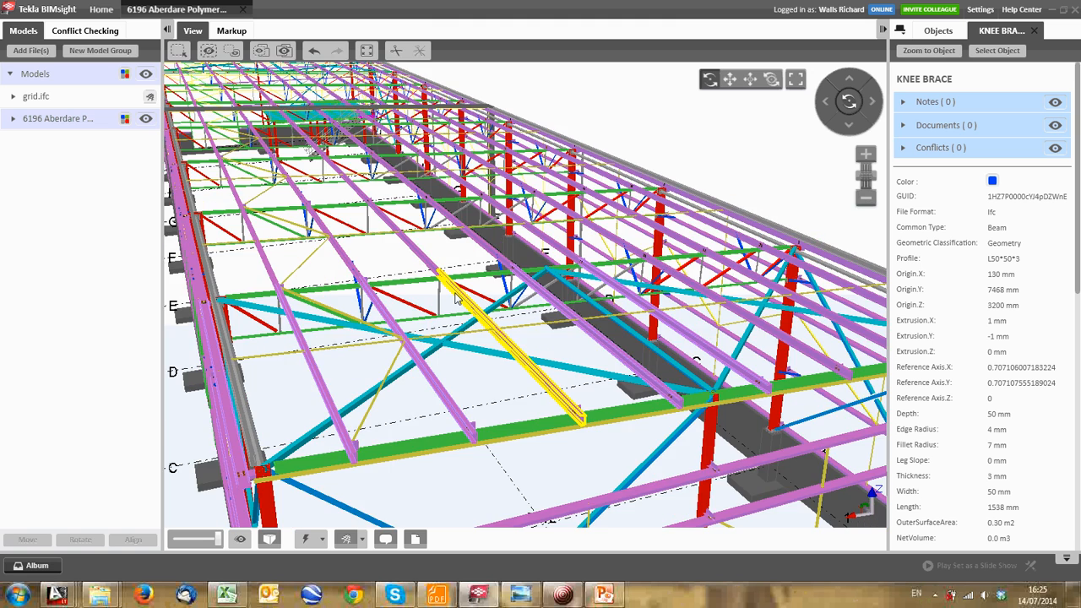
{"action": "scroll", "coordinate": [455, 297], "scroll_direction": "up", "scroll_amount": 3}
{"action": "scroll", "coordinate": [437, 316], "scroll_direction": "down", "scroll_amount": 2}
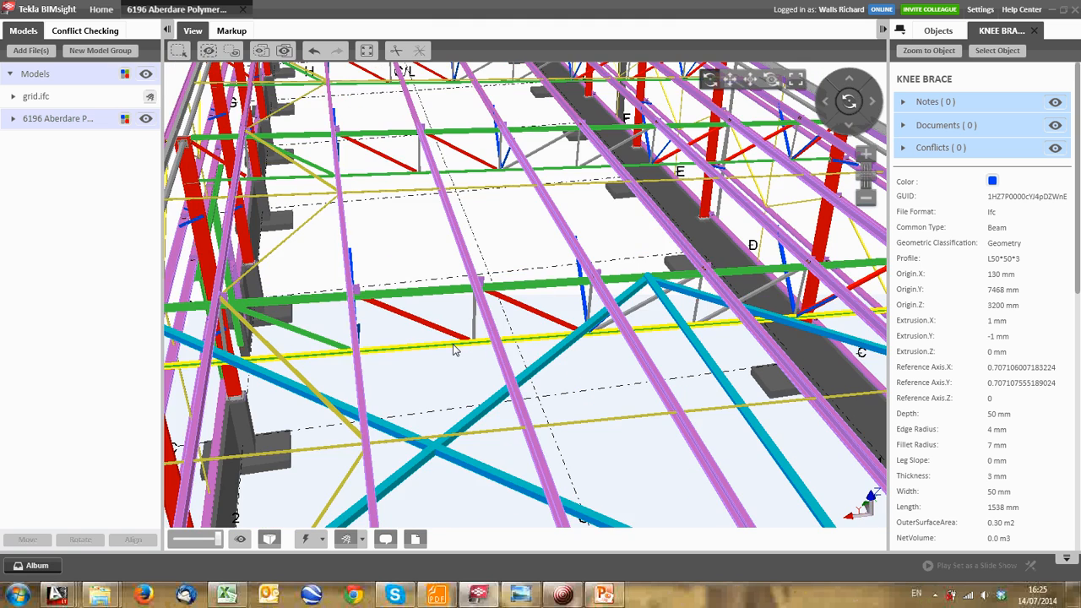
{"action": "middle_click_drag", "start_coordinate": [452, 344], "coordinate": [370, 241]}
{"action": "scroll", "coordinate": [394, 243], "scroll_direction": "down", "scroll_amount": 2}
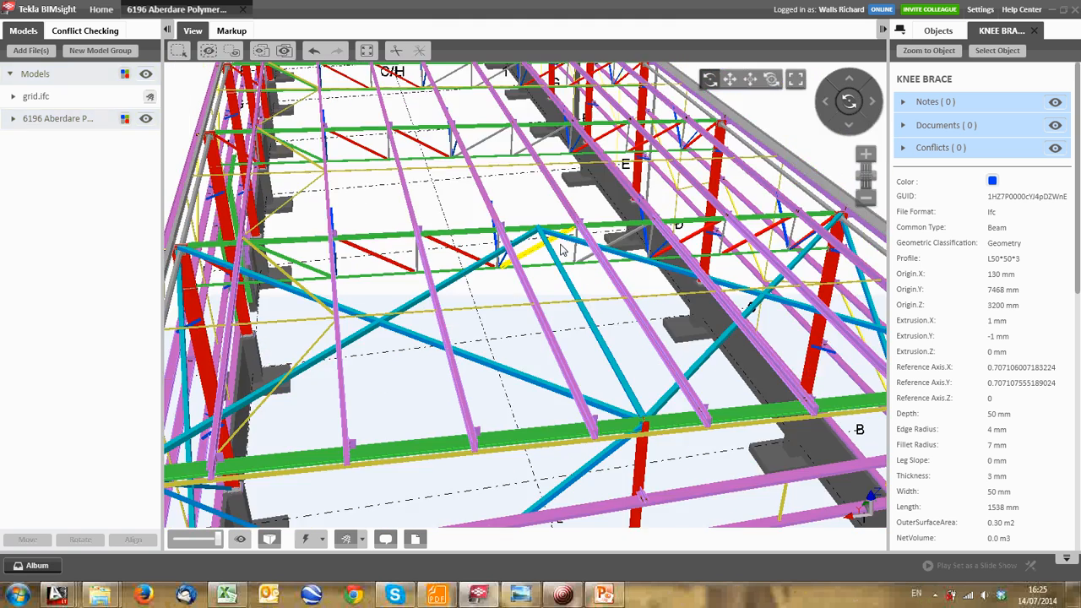
{"action": "left_click_drag", "start_coordinate": [591, 248], "coordinate": [540, 211]}
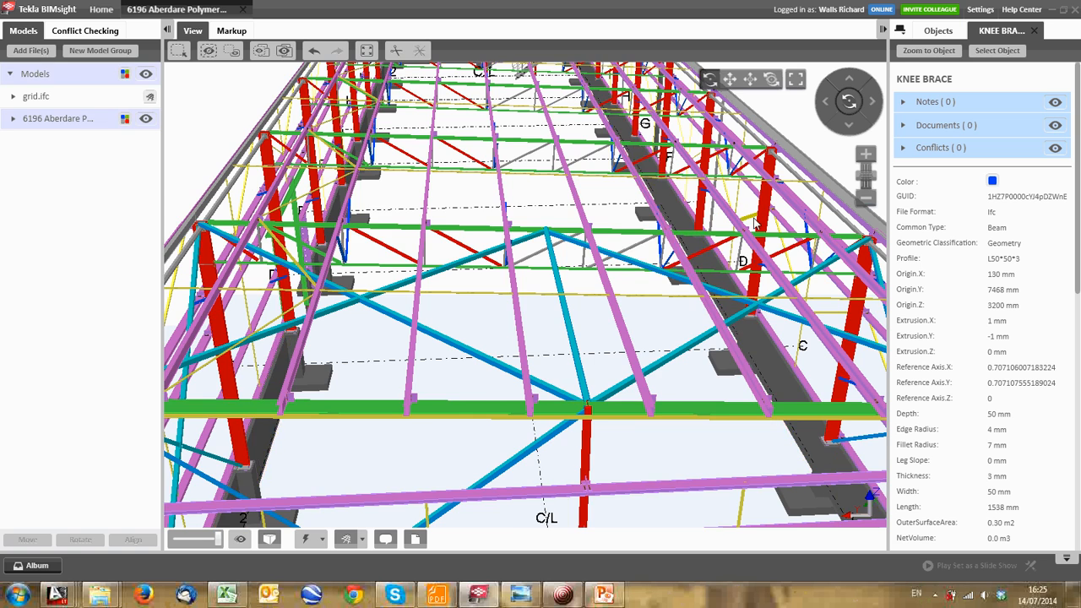
{"action": "left_click_drag", "start_coordinate": [667, 214], "coordinate": [674, 241]}
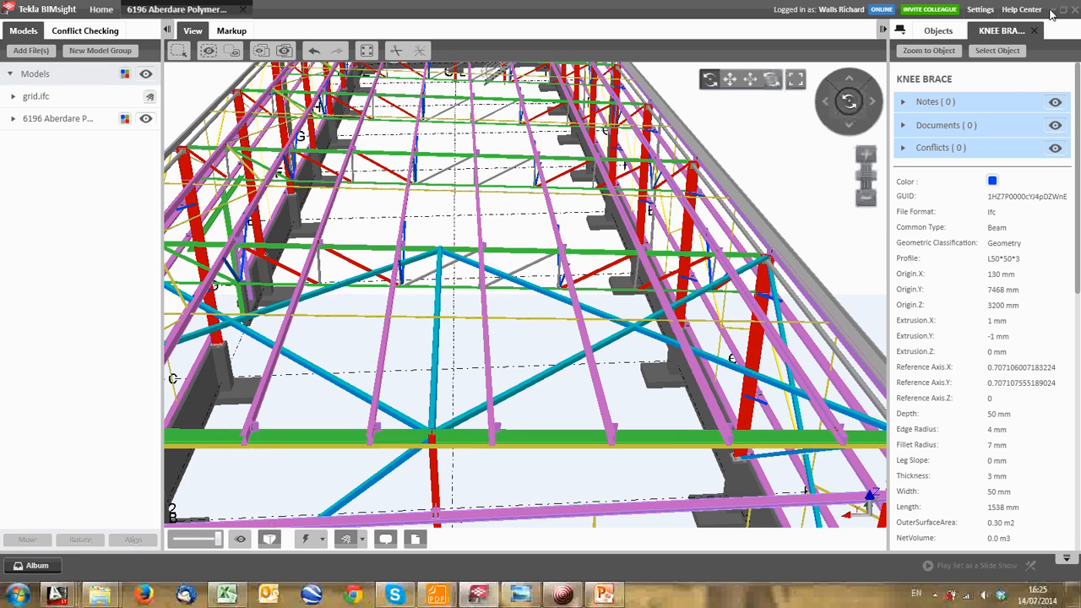
{"action": "left_click", "coordinate": [1056, 10]}
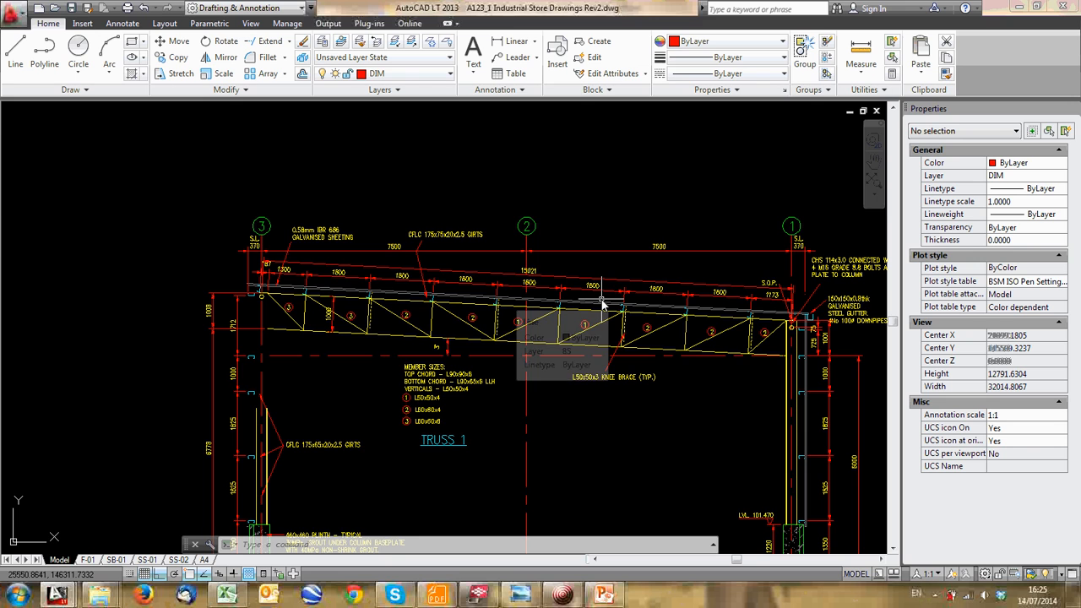
Draw a line from the upper sloping chord perpendicular to the lower chord, just inside the gridline 3 column
{"action": "scroll", "coordinate": [603, 302], "scroll_direction": "down", "scroll_amount": 5}
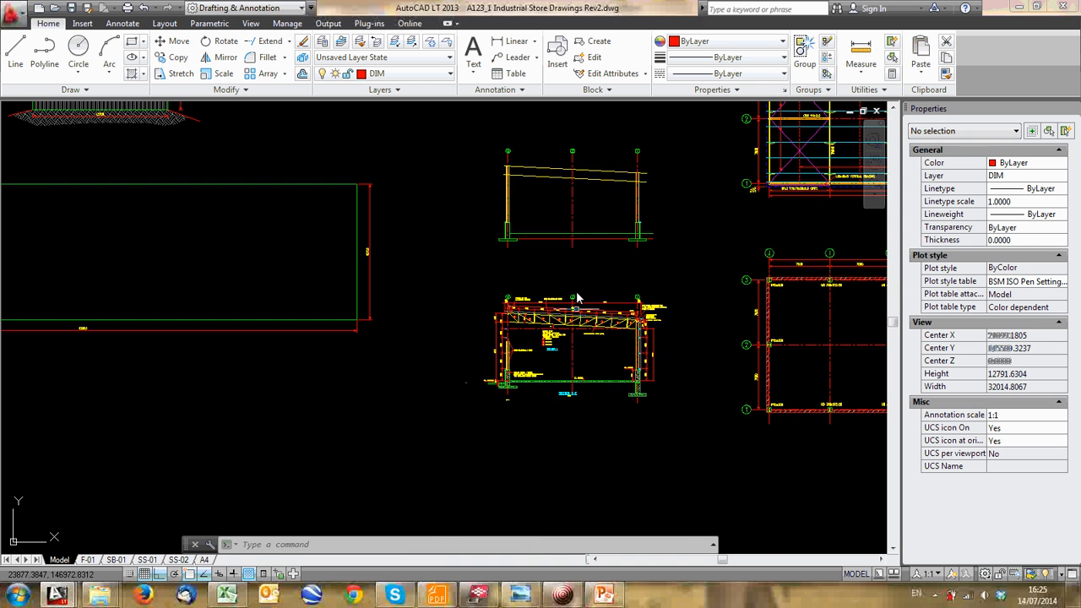
{"action": "scroll", "coordinate": [529, 201], "scroll_direction": "up", "scroll_amount": 5}
{"action": "type", "text": "l"}
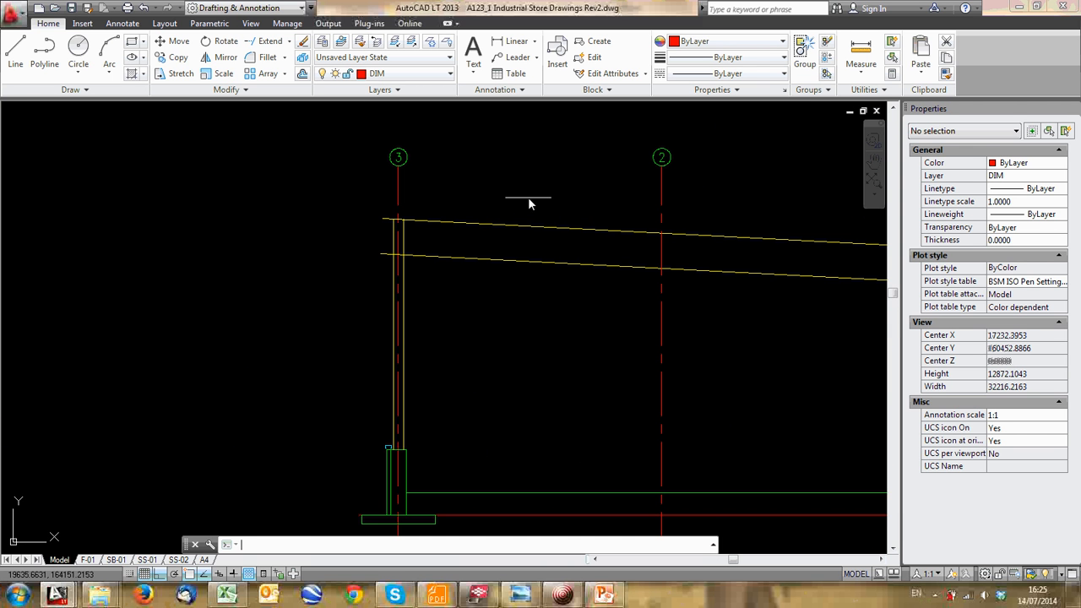
{"action": "key", "text": "Return"}
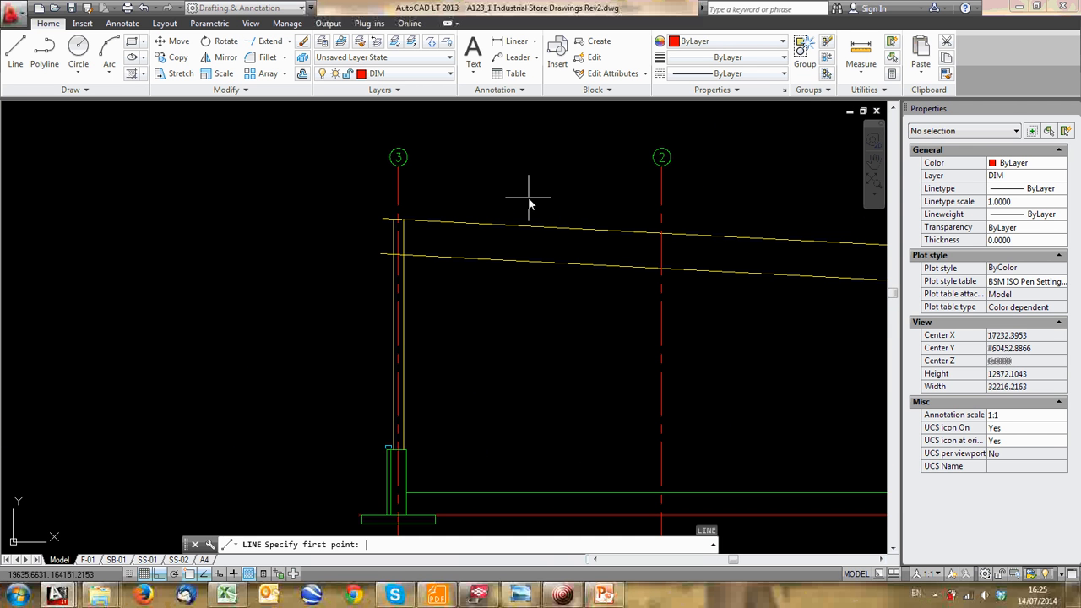
{"action": "left_click", "coordinate": [445, 222]}
{"action": "scroll", "coordinate": [440, 260], "scroll_direction": "up", "scroll_amount": 6}
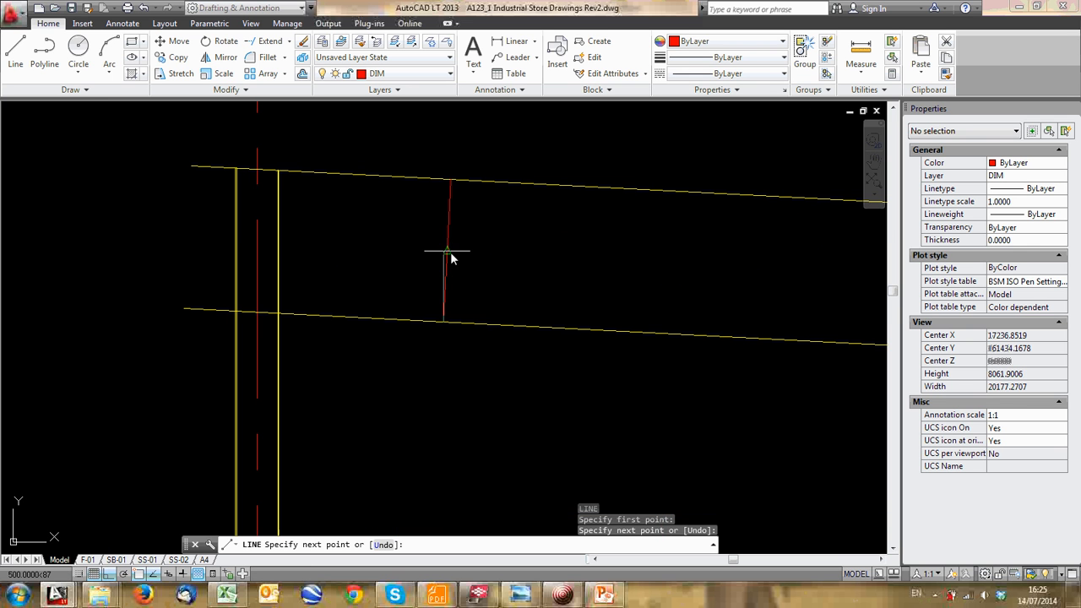
{"action": "left_click", "coordinate": [444, 321]}
{"action": "key", "text": "Escape"}
Match the new truss vertical's properties to the yellow lower chord
{"action": "type", "text": "m"}
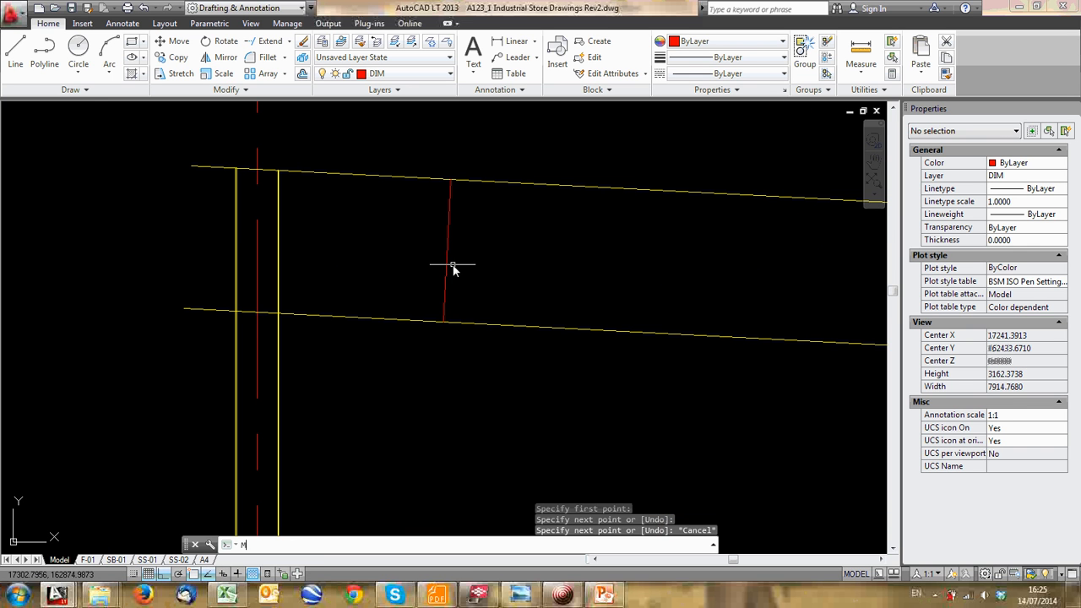
{"action": "type", "text": "a"}
{"action": "key", "text": "Return"}
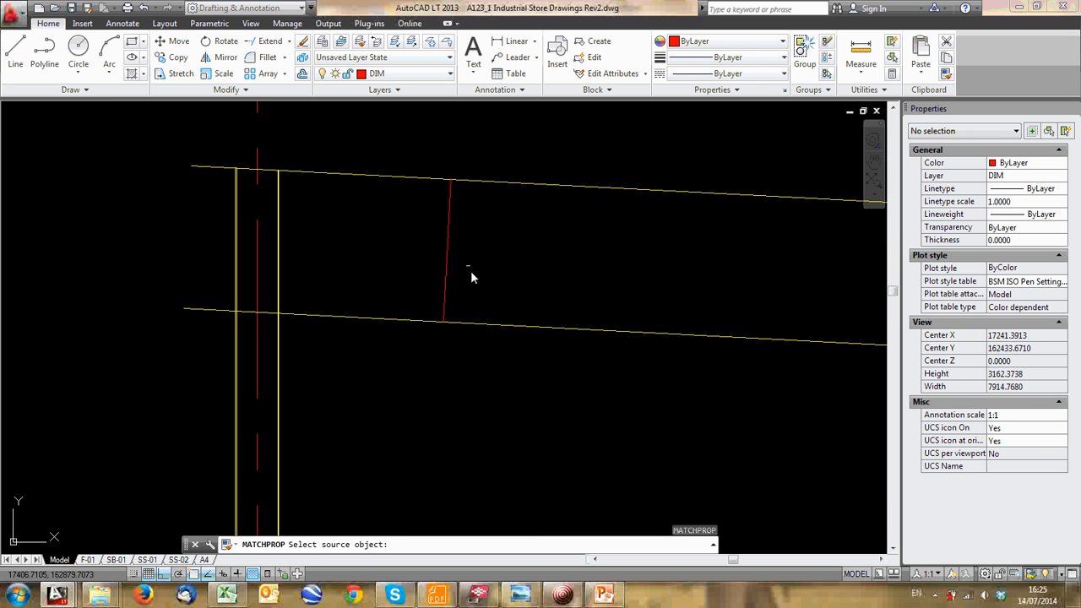
{"action": "left_click", "coordinate": [497, 326]}
{"action": "left_click", "coordinate": [535, 289]}
{"action": "left_click", "coordinate": [422, 244]}
{"action": "scroll", "coordinate": [365, 304], "scroll_direction": "down", "scroll_amount": 4}
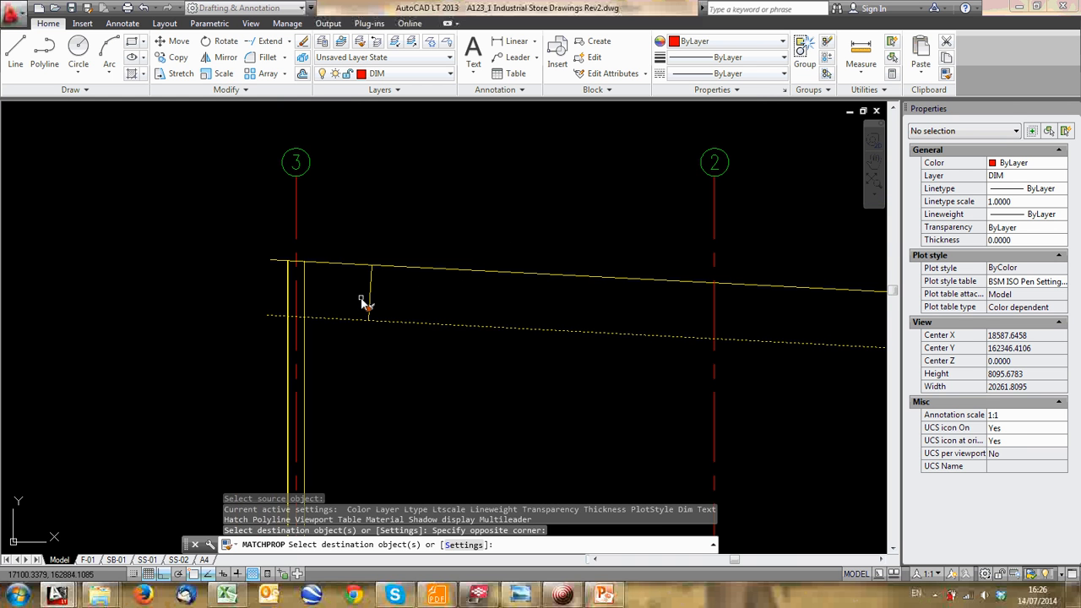
Offset the first truss vertical repeatedly at 1800 spacing, from the gridline 3 end to the first position past gridline 2
{"action": "key", "text": "Escape"}
{"action": "middle_click_drag", "start_coordinate": [362, 173], "coordinate": [304, 178]}
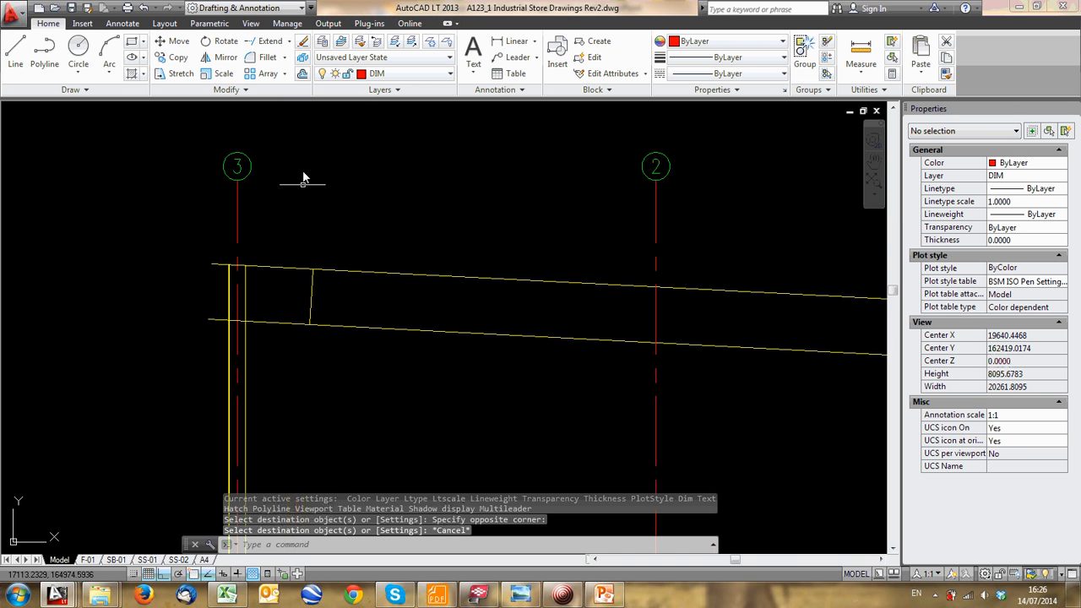
{"action": "left_click", "coordinate": [303, 76]}
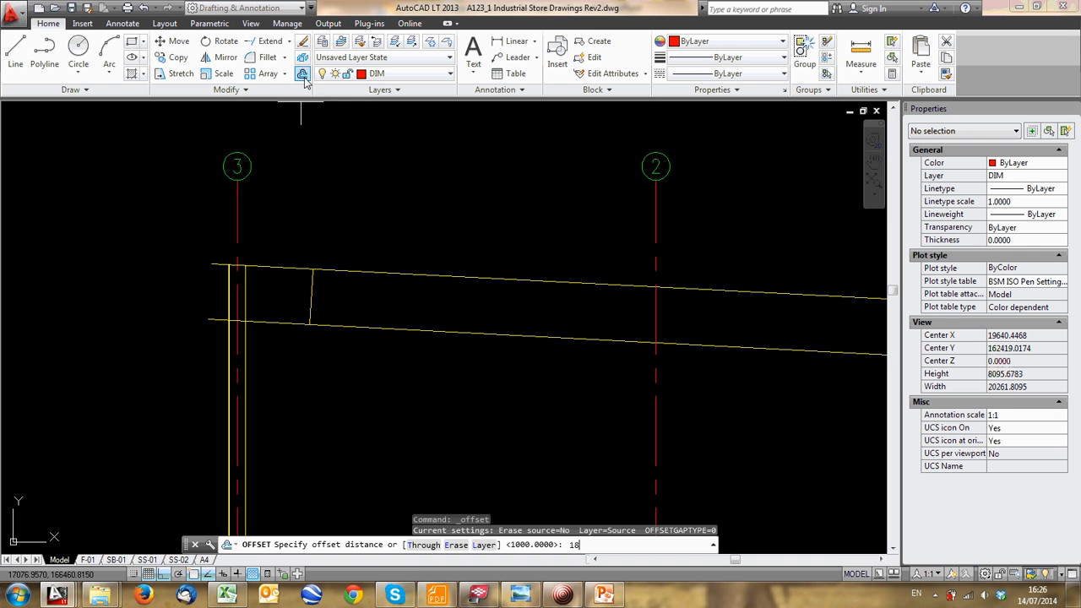
{"action": "type", "text": "1800"}
{"action": "key", "text": "Return"}
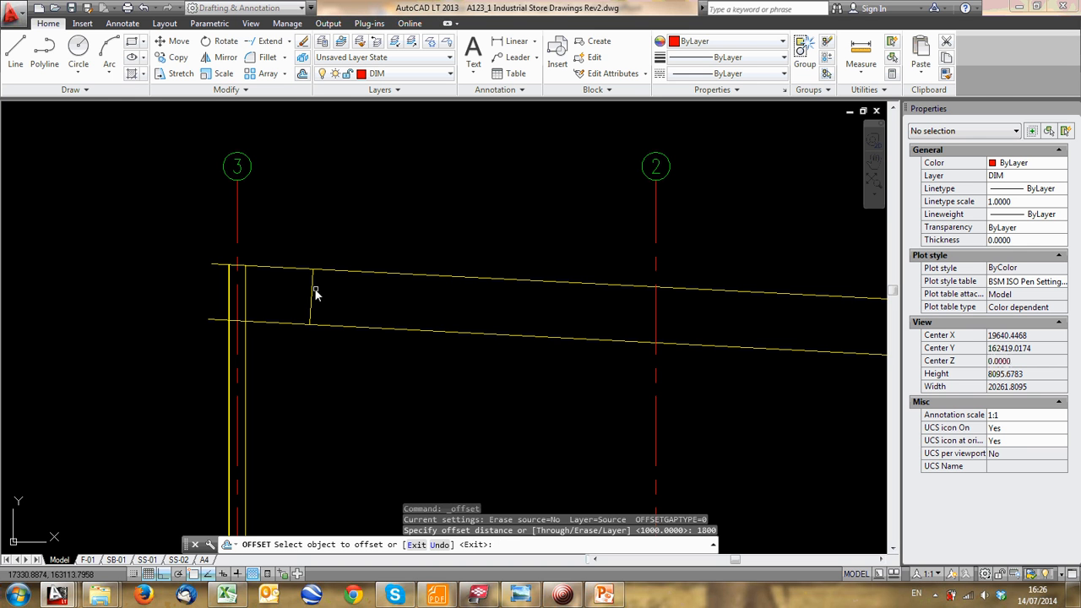
{"action": "left_click", "coordinate": [398, 290]}
{"action": "left_click", "coordinate": [413, 294]}
{"action": "left_click", "coordinate": [571, 298]}
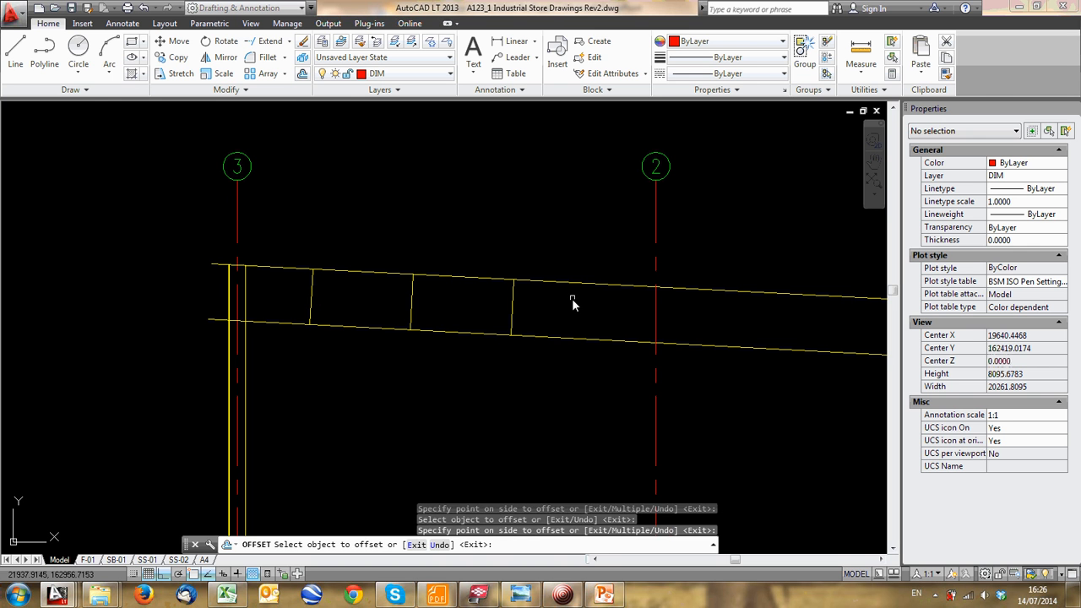
{"action": "left_click", "coordinate": [518, 306]}
{"action": "scroll", "coordinate": [565, 302], "scroll_direction": "down", "scroll_amount": 2}
{"action": "scroll", "coordinate": [482, 304], "scroll_direction": "up", "scroll_amount": 2}
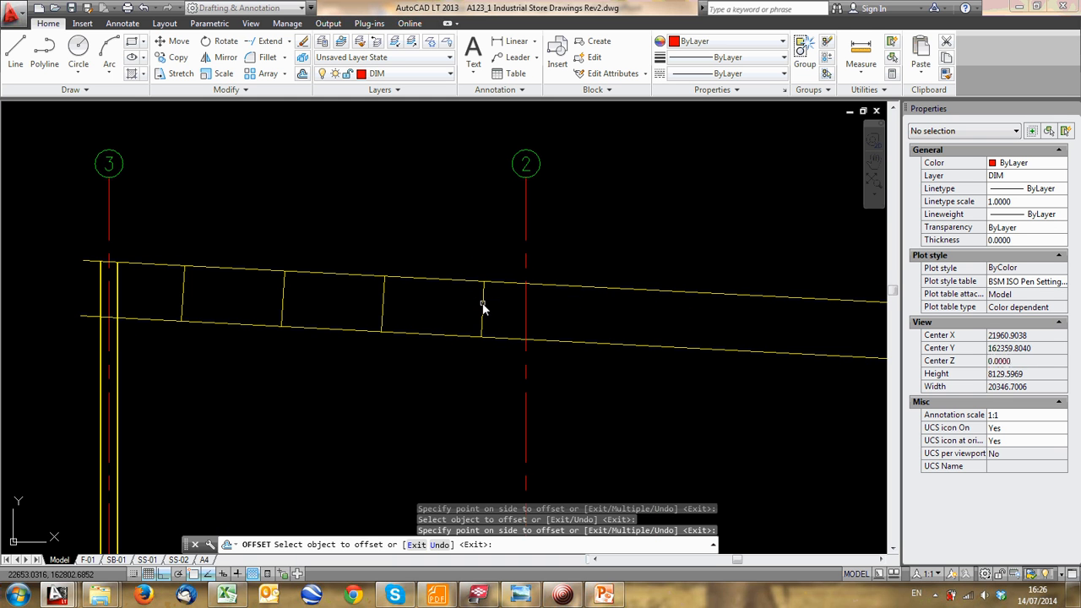
{"action": "left_click", "coordinate": [601, 321]}
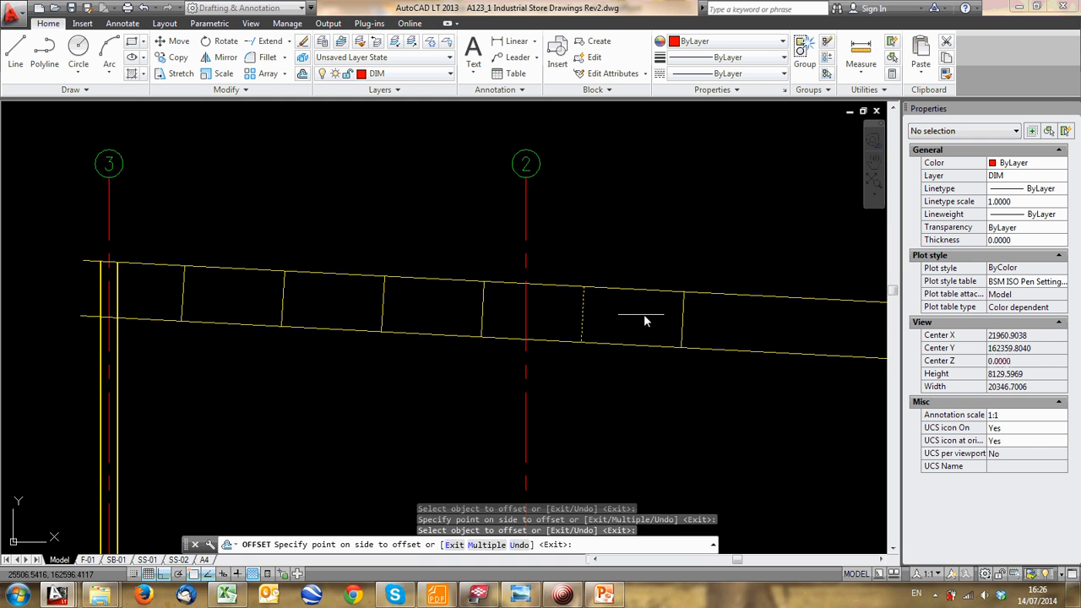
Continue offsetting the truss verticals at 1800 spacing from past gridline 2 up to the column on gridline 1
{"action": "middle_click_drag", "start_coordinate": [731, 294], "coordinate": [513, 309]}
{"action": "left_click", "coordinate": [499, 334]}
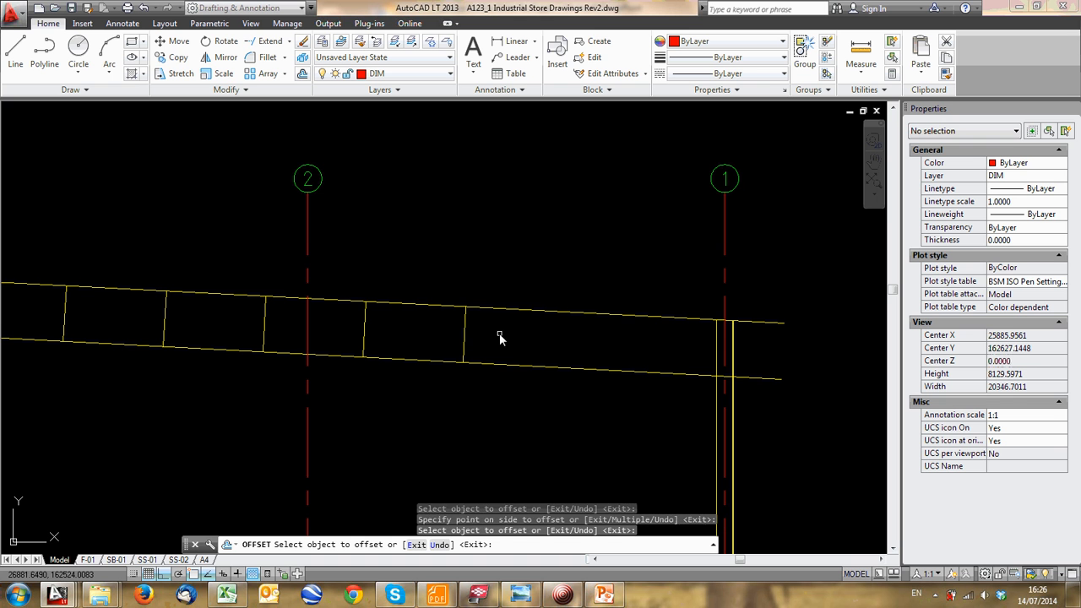
{"action": "left_click", "coordinate": [493, 335]}
{"action": "left_click", "coordinate": [467, 330]}
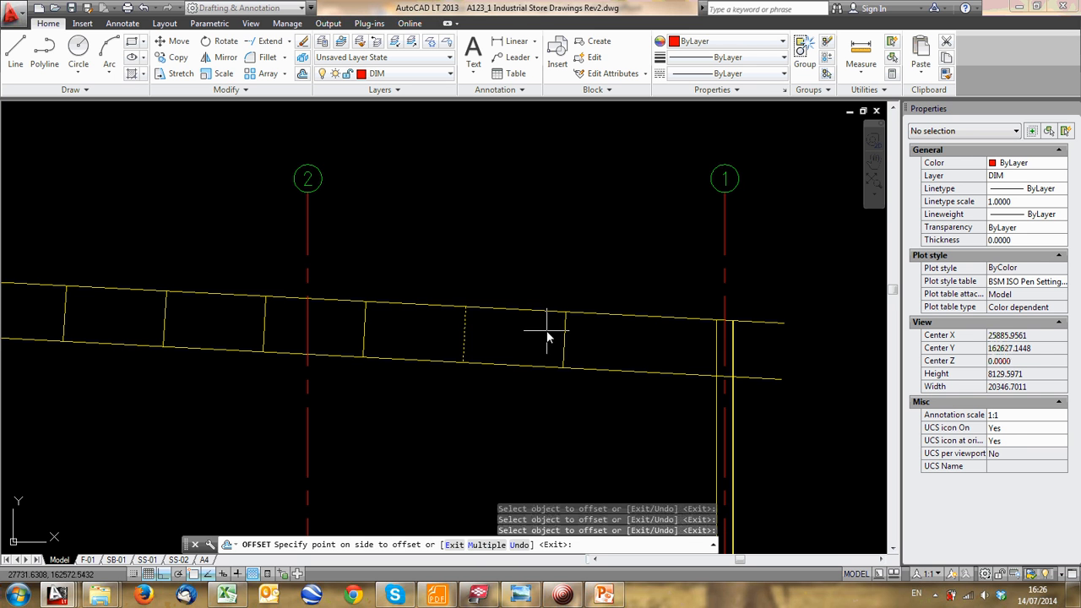
{"action": "left_click", "coordinate": [561, 331]}
{"action": "left_click", "coordinate": [562, 332]}
{"action": "left_click", "coordinate": [629, 340]}
{"action": "scroll", "coordinate": [629, 340], "scroll_direction": "down", "scroll_amount": 4}
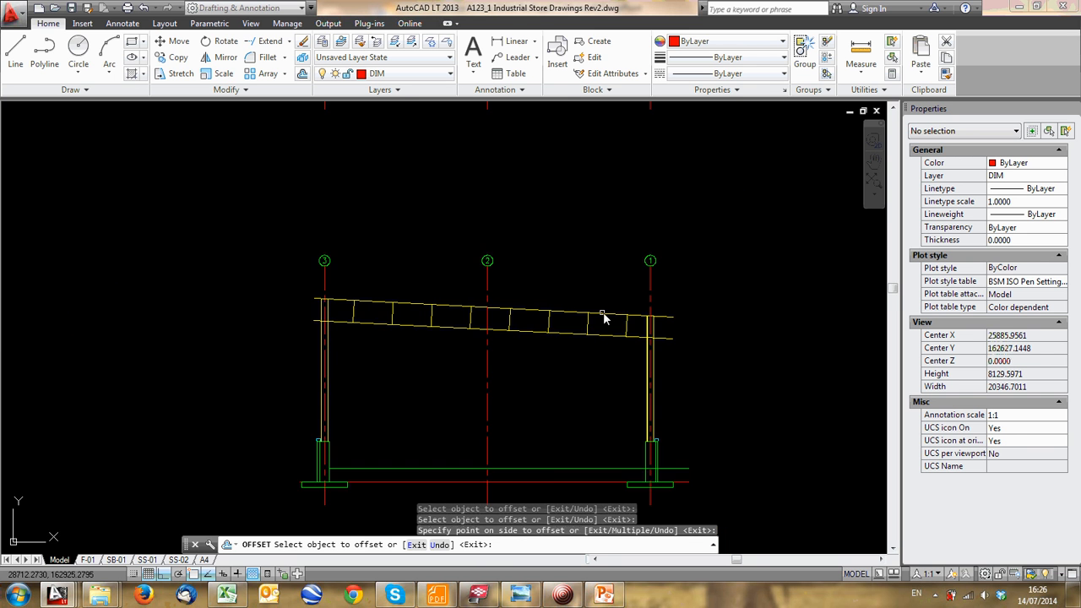
{"action": "key", "text": "Escape"}
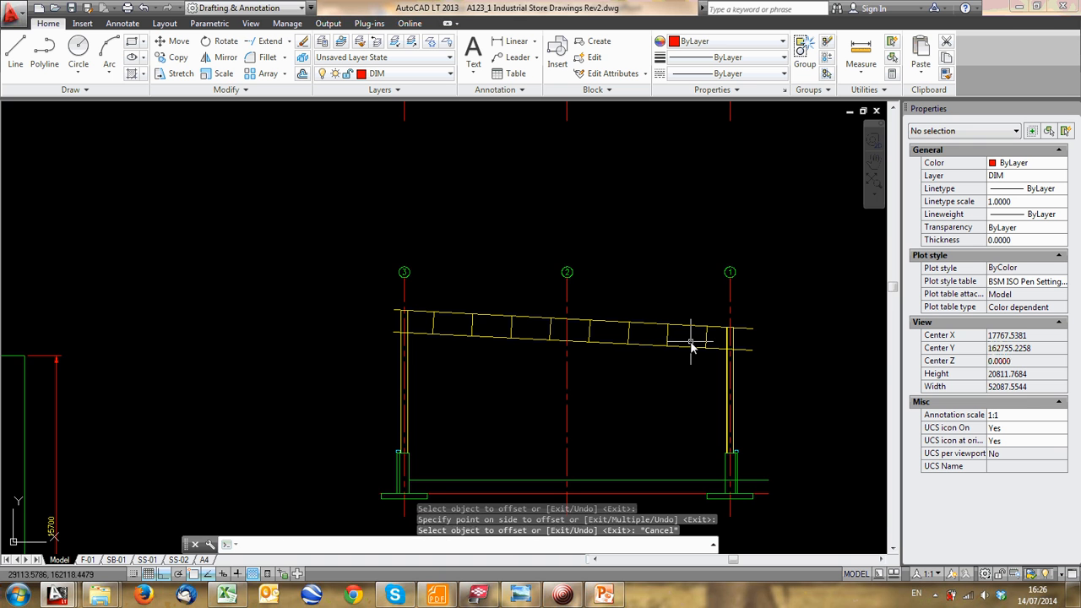
Check the row of verticals along the new truss and the end panels beside the columns on gridlines 3 and 1
{"action": "scroll", "coordinate": [355, 330], "scroll_direction": "down", "scroll_amount": 2}
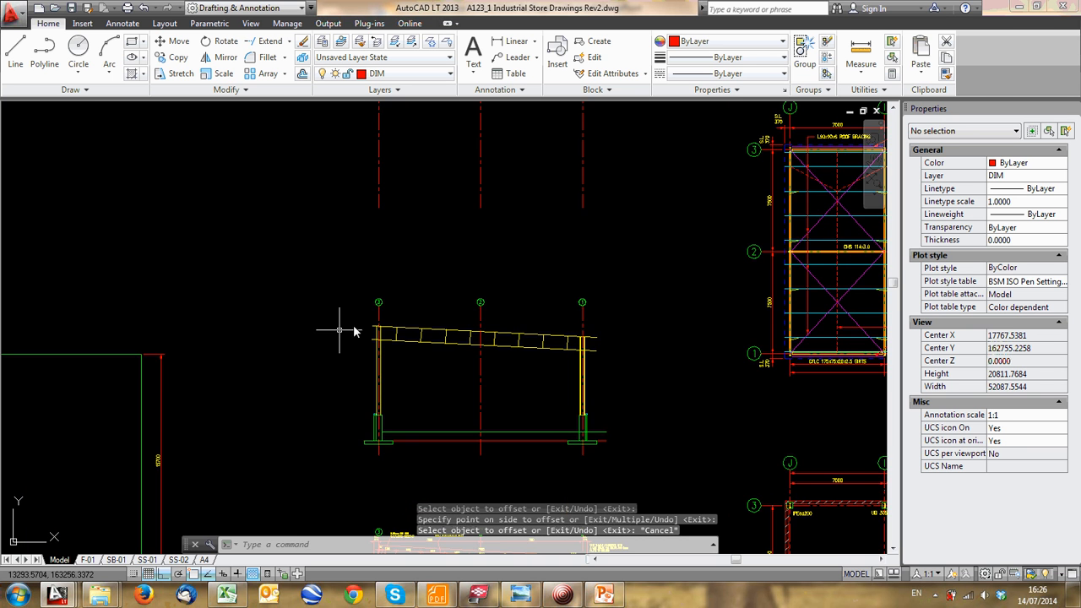
{"action": "scroll", "coordinate": [397, 342], "scroll_direction": "up", "scroll_amount": 4}
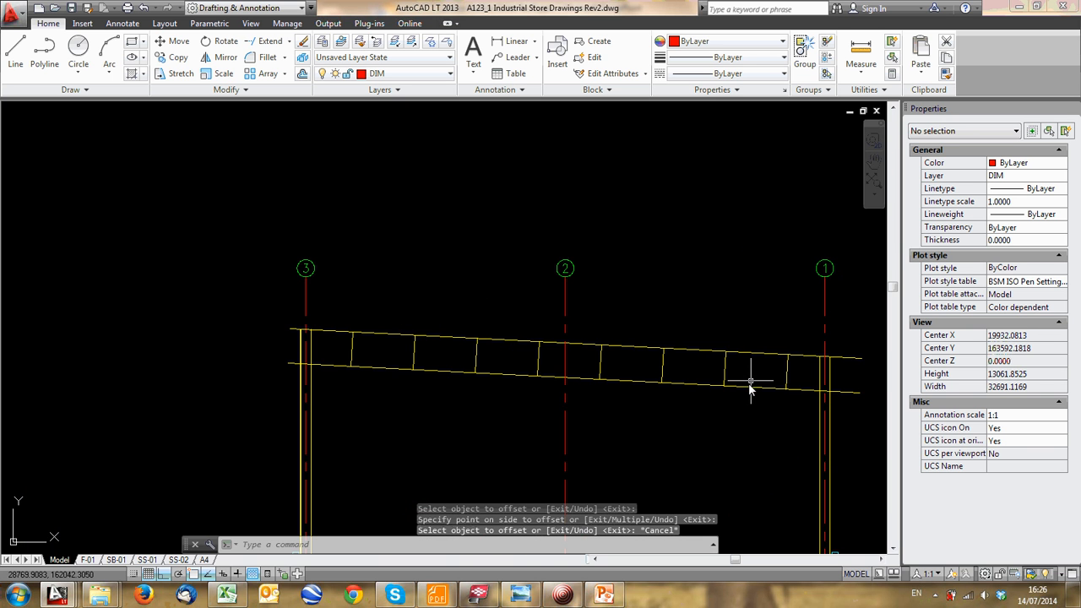
{"action": "middle_click_drag", "start_coordinate": [751, 380], "coordinate": [763, 361]}
{"action": "middle_click_drag", "start_coordinate": [369, 345], "coordinate": [286, 313]}
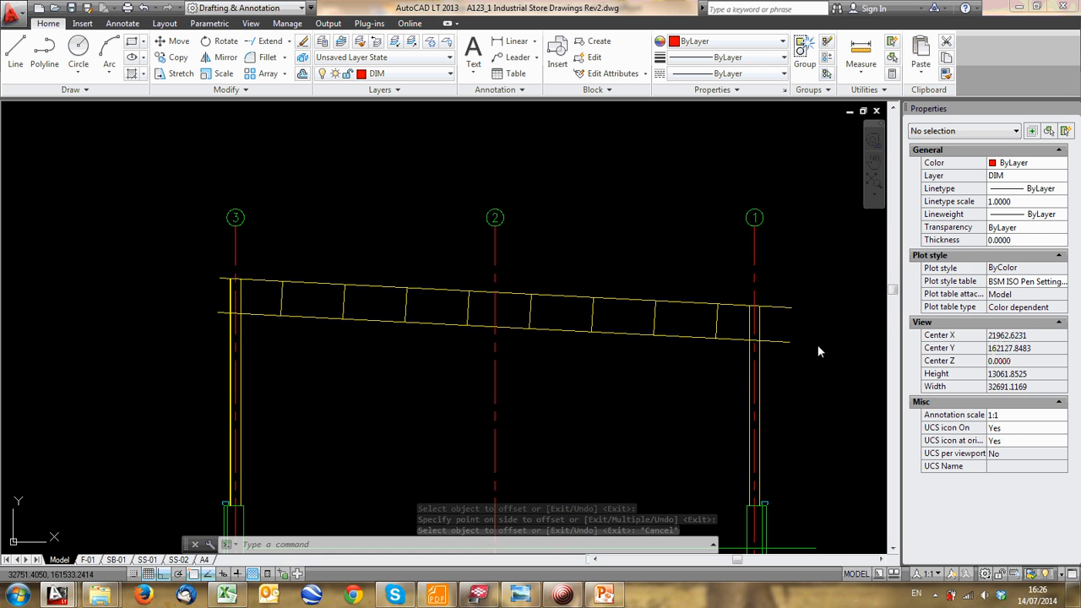
{"action": "scroll", "coordinate": [748, 316], "scroll_direction": "up", "scroll_amount": 2}
{"action": "scroll", "coordinate": [689, 322], "scroll_direction": "down", "scroll_amount": 2}
{"action": "middle_click_drag", "start_coordinate": [693, 326], "coordinate": [746, 327]}
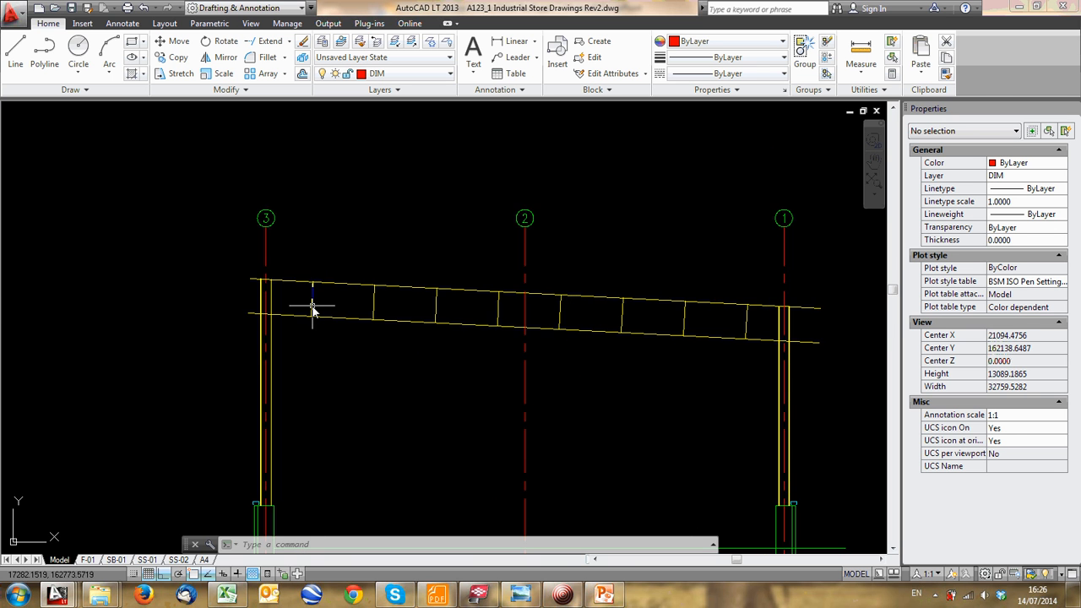
{"action": "scroll", "coordinate": [312, 308], "scroll_direction": "up", "scroll_amount": 2}
{"action": "scroll", "coordinate": [309, 307], "scroll_direction": "down", "scroll_amount": 1}
{"action": "scroll", "coordinate": [319, 341], "scroll_direction": "down", "scroll_amount": 1}
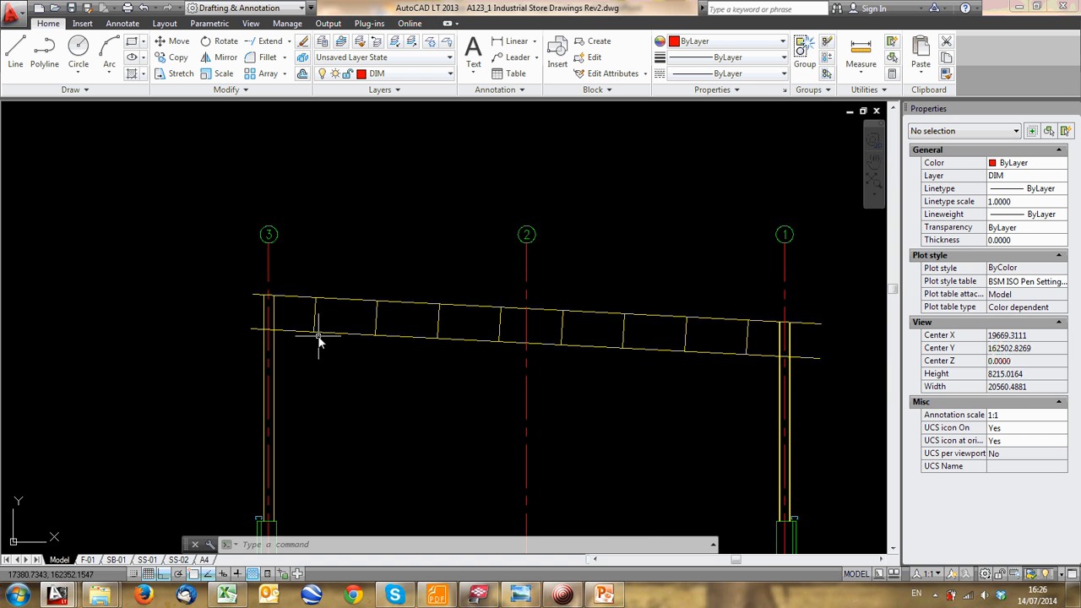
Examine the web layout of Truss 1 in Section E-E, including its diagonals, panel spacings and the column connection on gridline 1
{"action": "scroll", "coordinate": [422, 363], "scroll_direction": "down", "scroll_amount": 1}
{"action": "middle_click_drag", "start_coordinate": [517, 534], "coordinate": [476, 324]}
{"action": "middle_click_drag", "start_coordinate": [483, 439], "coordinate": [465, 332]}
{"action": "scroll", "coordinate": [367, 349], "scroll_direction": "up", "scroll_amount": 1}
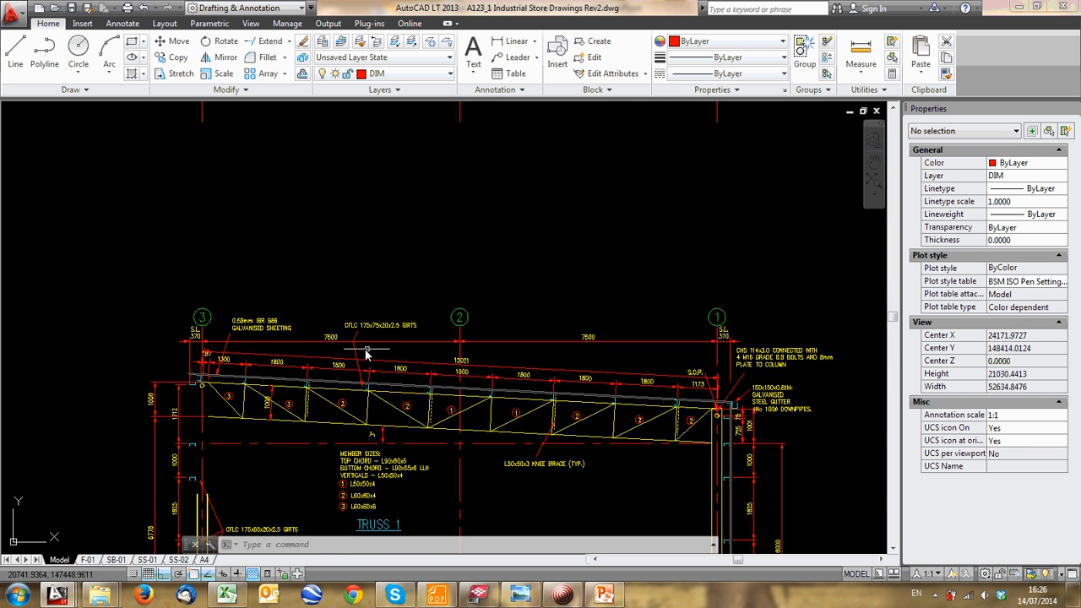
{"action": "scroll", "coordinate": [367, 352], "scroll_direction": "up", "scroll_amount": 2}
{"action": "scroll", "coordinate": [157, 299], "scroll_direction": "up", "scroll_amount": 3}
{"action": "scroll", "coordinate": [212, 312], "scroll_direction": "down", "scroll_amount": 3}
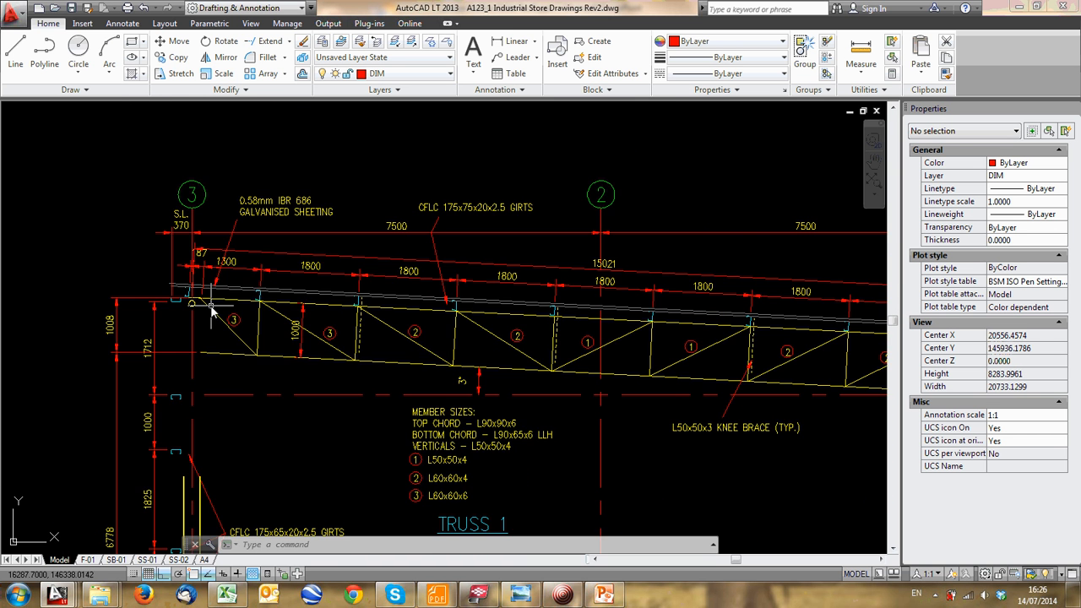
{"action": "scroll", "coordinate": [311, 313], "scroll_direction": "down", "scroll_amount": 3}
{"action": "middle_click_drag", "start_coordinate": [541, 352], "coordinate": [382, 368]}
{"action": "scroll", "coordinate": [382, 368], "scroll_direction": "up", "scroll_amount": 2}
{"action": "scroll", "coordinate": [383, 368], "scroll_direction": "up", "scroll_amount": 2}
{"action": "scroll", "coordinate": [487, 290], "scroll_direction": "up", "scroll_amount": 3}
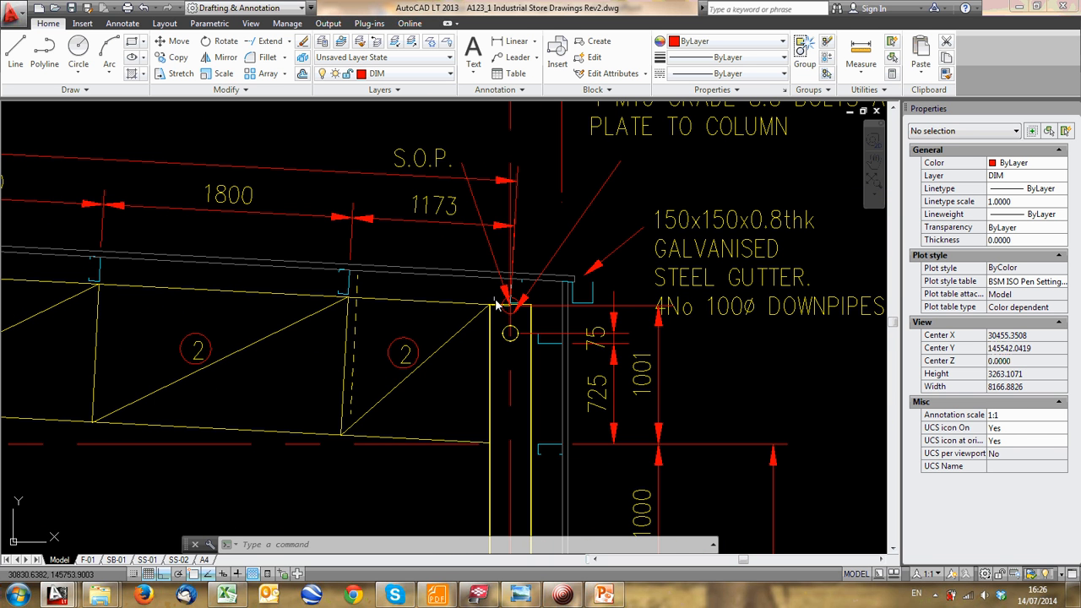
{"action": "middle_click_drag", "start_coordinate": [496, 306], "coordinate": [538, 320]}
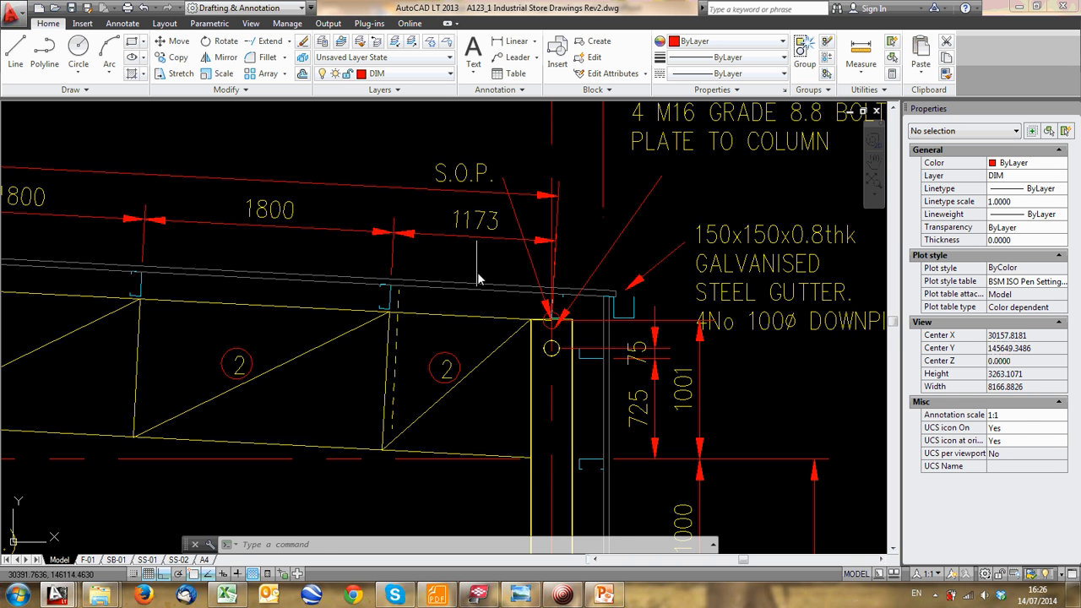
Compare the end panels and purlin positions of the Section E-E truss at gridlines 3 and 1
{"action": "scroll", "coordinate": [478, 279], "scroll_direction": "down", "scroll_amount": 5}
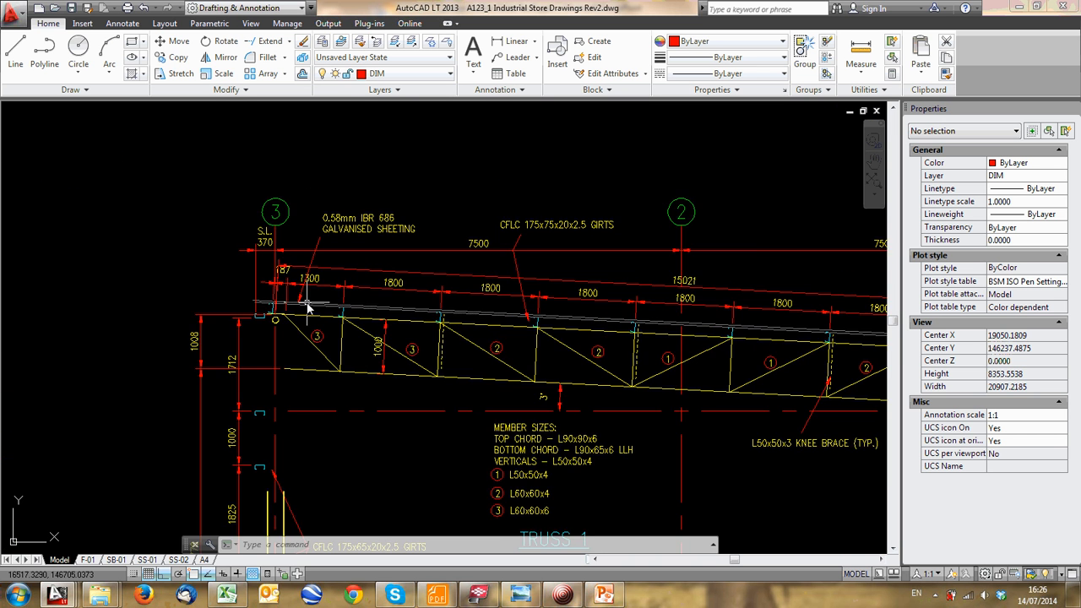
{"action": "scroll", "coordinate": [307, 309], "scroll_direction": "up", "scroll_amount": 3}
{"action": "scroll", "coordinate": [405, 337], "scroll_direction": "down", "scroll_amount": 8}
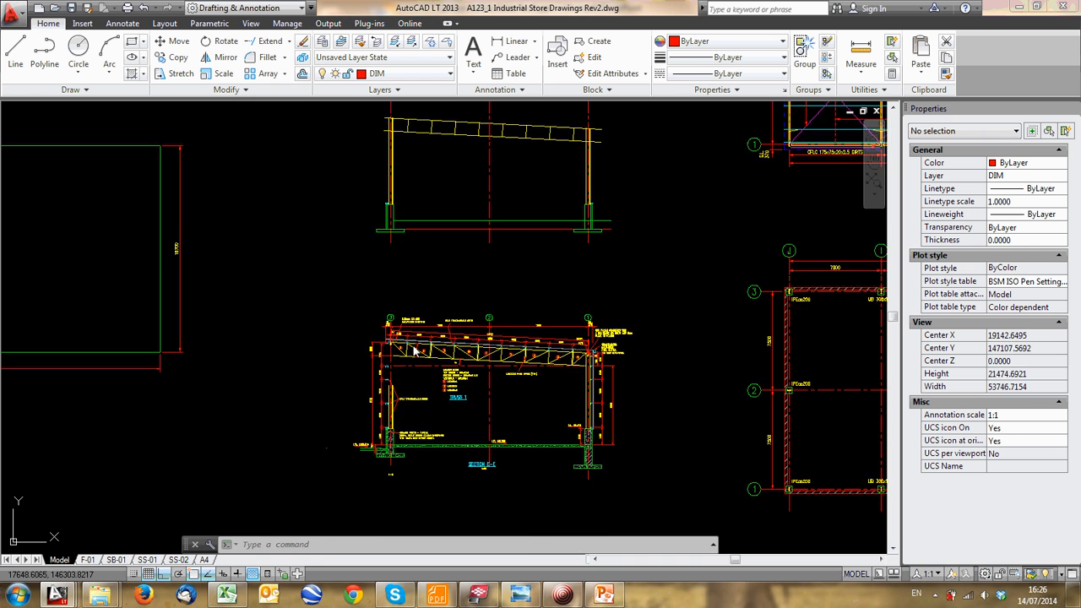
{"action": "scroll", "coordinate": [414, 350], "scroll_direction": "up", "scroll_amount": 4}
{"action": "scroll", "coordinate": [330, 288], "scroll_direction": "up", "scroll_amount": 2}
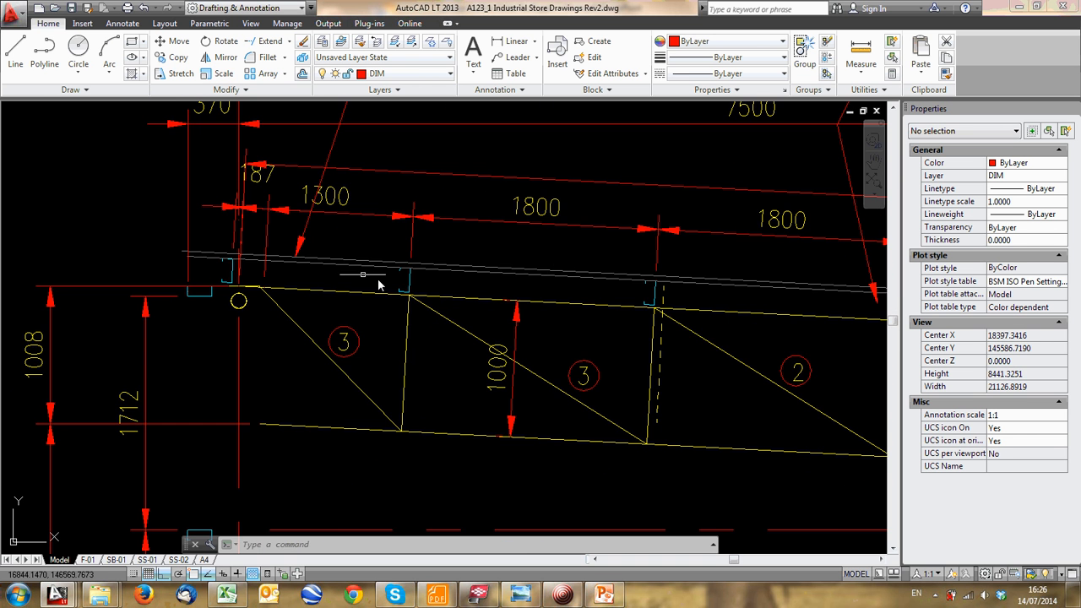
{"action": "scroll", "coordinate": [413, 296], "scroll_direction": "down", "scroll_amount": 4}
{"action": "scroll", "coordinate": [461, 314], "scroll_direction": "up", "scroll_amount": 3}
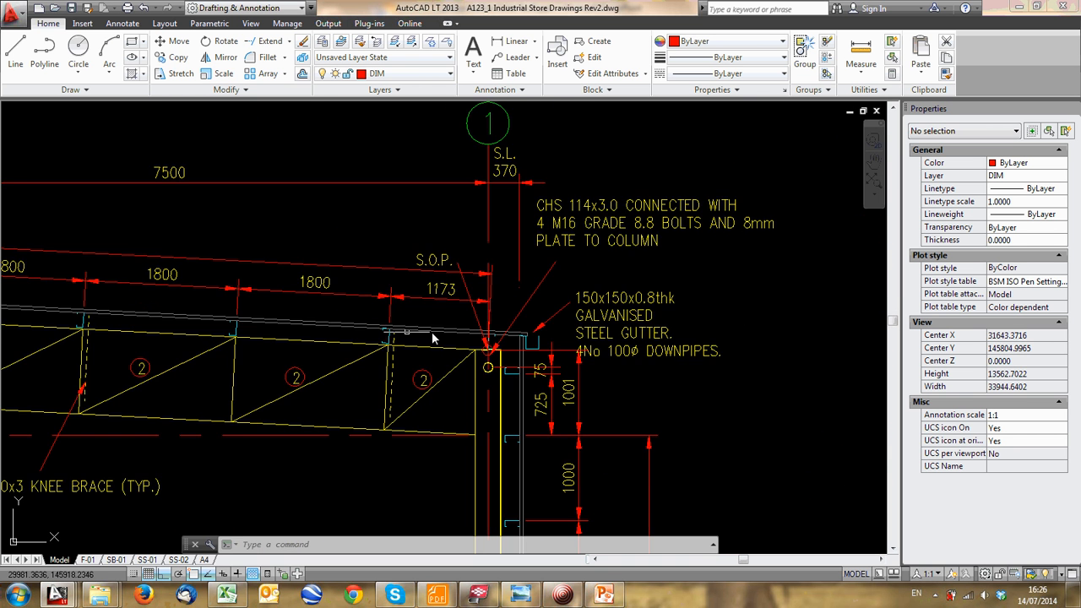
{"action": "scroll", "coordinate": [456, 337], "scroll_direction": "down", "scroll_amount": 8}
Find Section A-A and examine how its truss diagonals run and meet the columns on gridlines 1 and 3
{"action": "scroll", "coordinate": [462, 342], "scroll_direction": "down", "scroll_amount": 2}
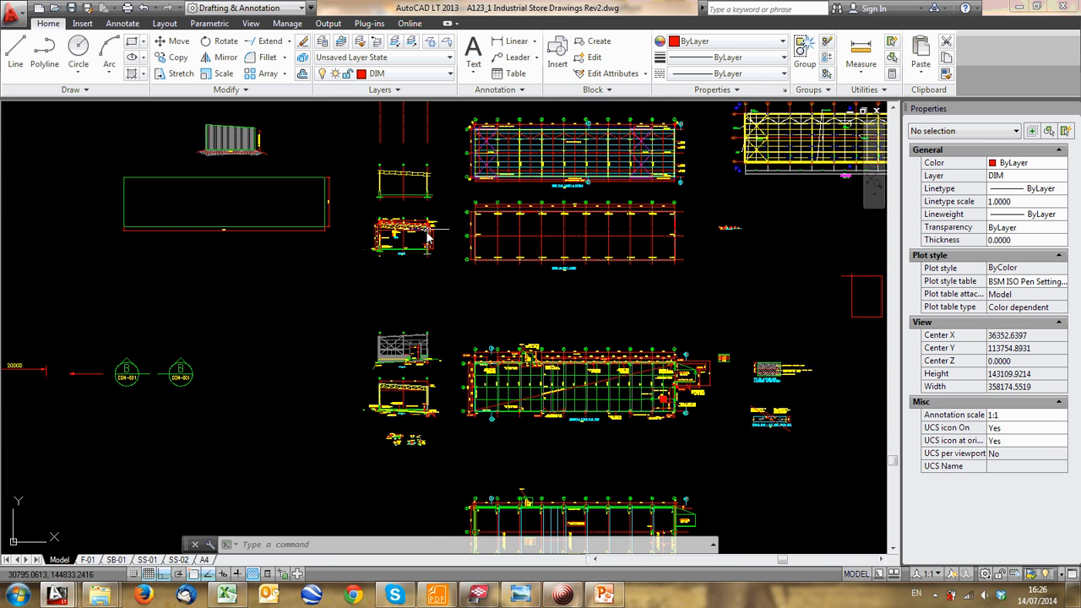
{"action": "scroll", "coordinate": [460, 339], "scroll_direction": "up", "scroll_amount": 8}
{"action": "scroll", "coordinate": [401, 335], "scroll_direction": "up", "scroll_amount": 3}
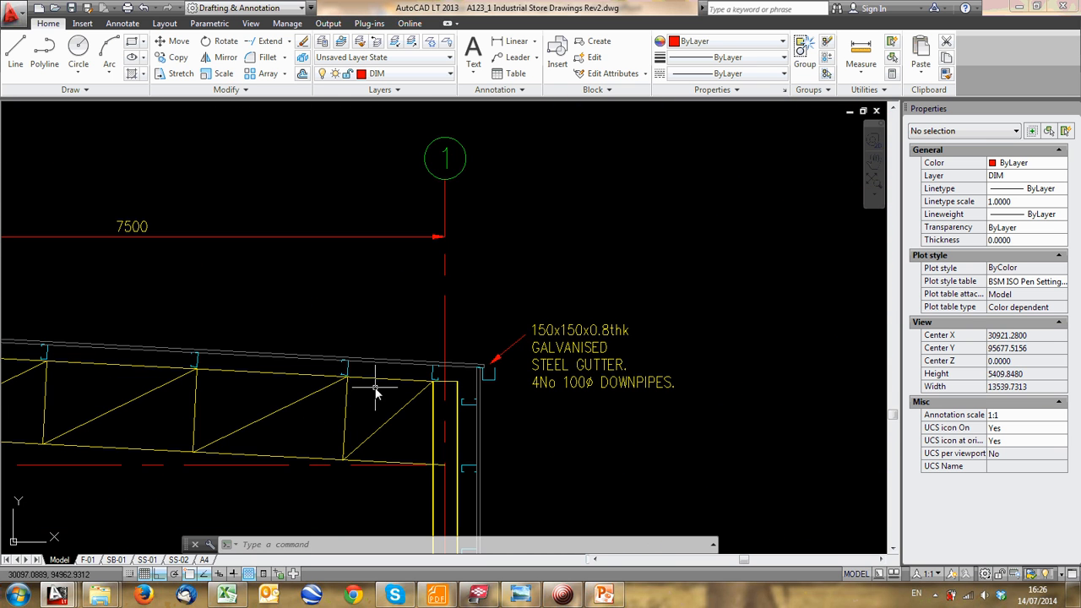
{"action": "scroll", "coordinate": [539, 348], "scroll_direction": "down", "scroll_amount": 6}
{"action": "scroll", "coordinate": [625, 346], "scroll_direction": "up", "scroll_amount": 6}
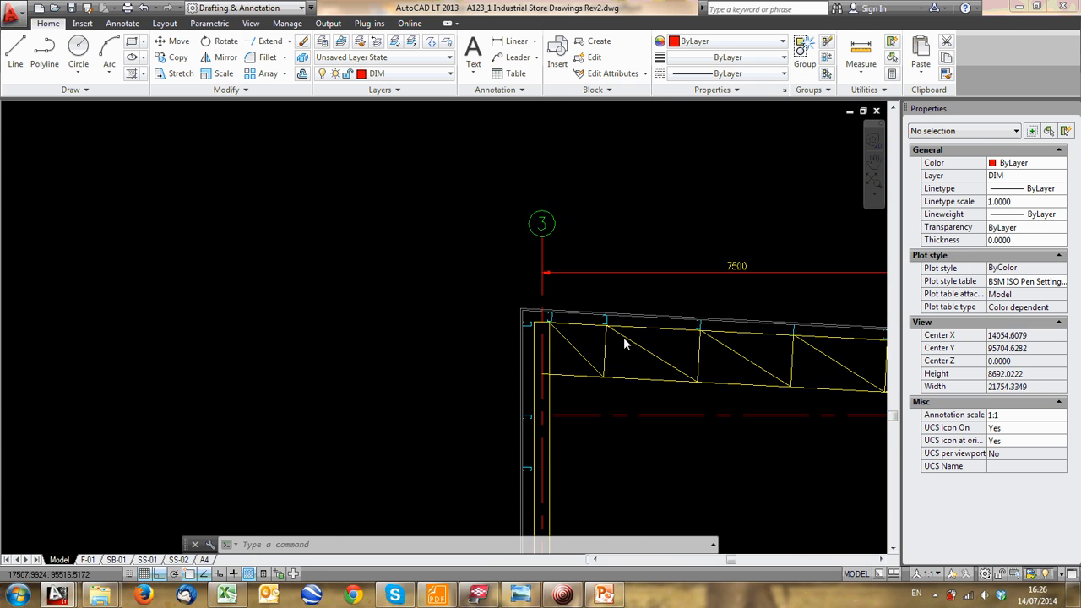
{"action": "scroll", "coordinate": [381, 338], "scroll_direction": "down", "scroll_amount": 2}
{"action": "scroll", "coordinate": [464, 345], "scroll_direction": "down", "scroll_amount": 4}
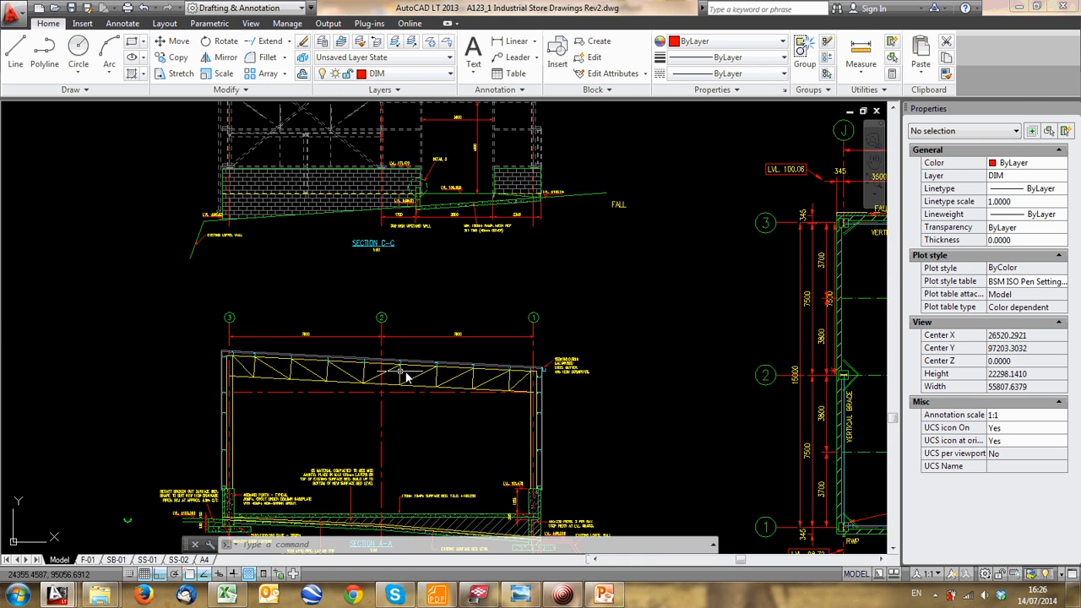
{"action": "scroll", "coordinate": [518, 382], "scroll_direction": "up", "scroll_amount": 4}
{"action": "scroll", "coordinate": [606, 429], "scroll_direction": "down", "scroll_amount": 2}
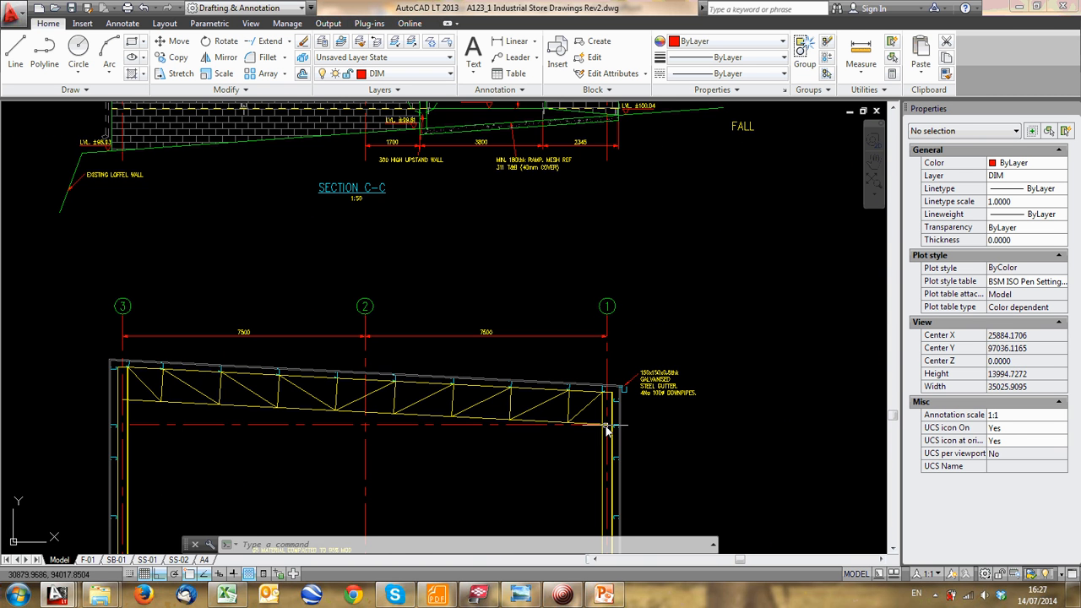
{"action": "scroll", "coordinate": [524, 397], "scroll_direction": "down", "scroll_amount": 6}
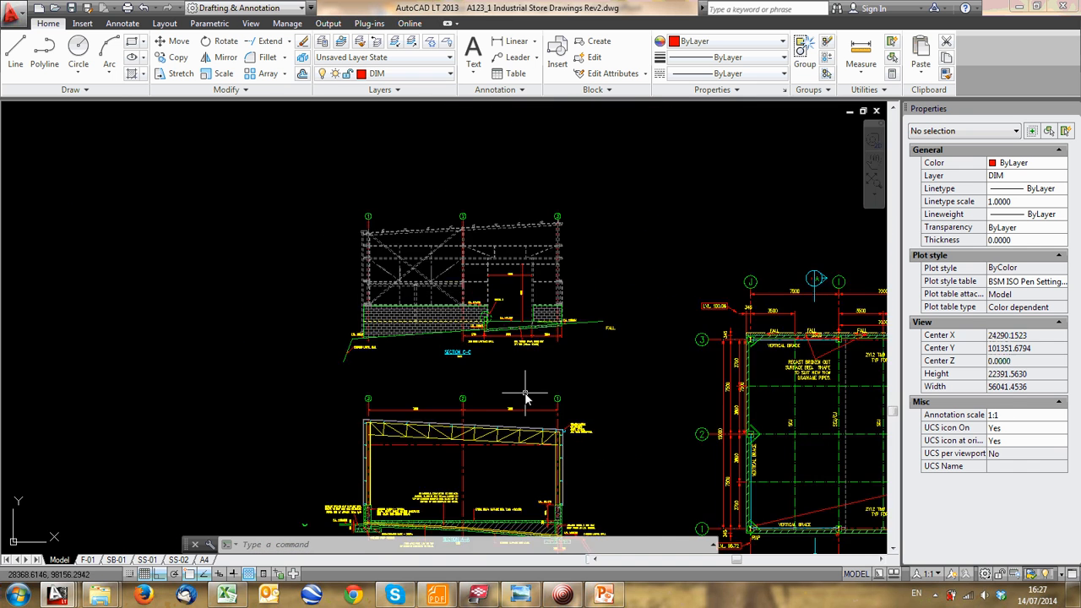
Return to Section E-E and study the directions of the Truss 1 diagonals and the last panel beside the gridline 1 column
{"action": "scroll", "coordinate": [454, 172], "scroll_direction": "up", "scroll_amount": 6}
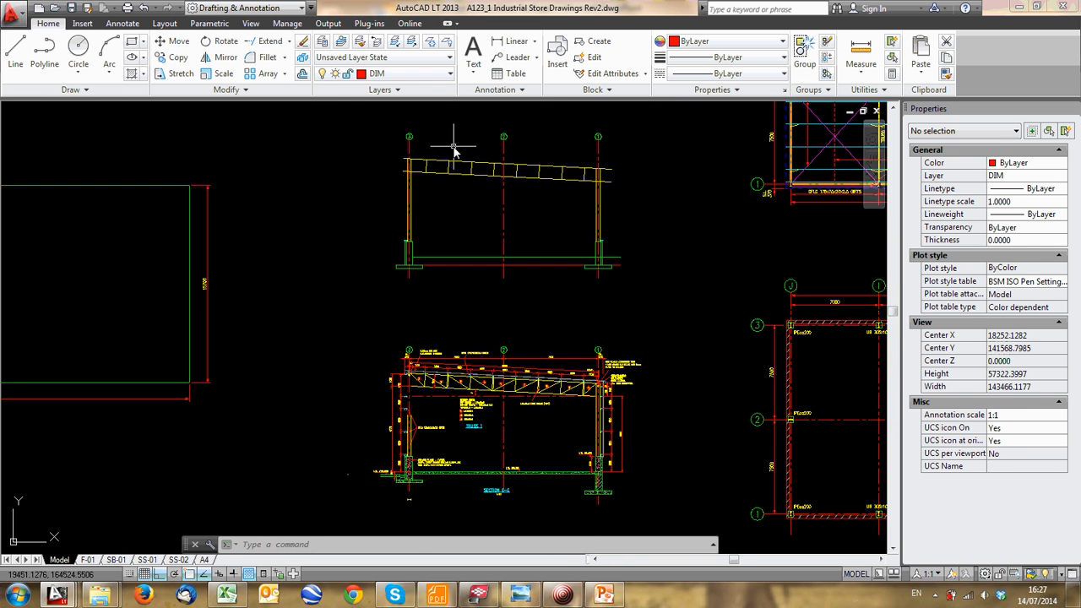
{"action": "scroll", "coordinate": [434, 304], "scroll_direction": "down", "scroll_amount": 3}
{"action": "scroll", "coordinate": [434, 301], "scroll_direction": "up", "scroll_amount": 7}
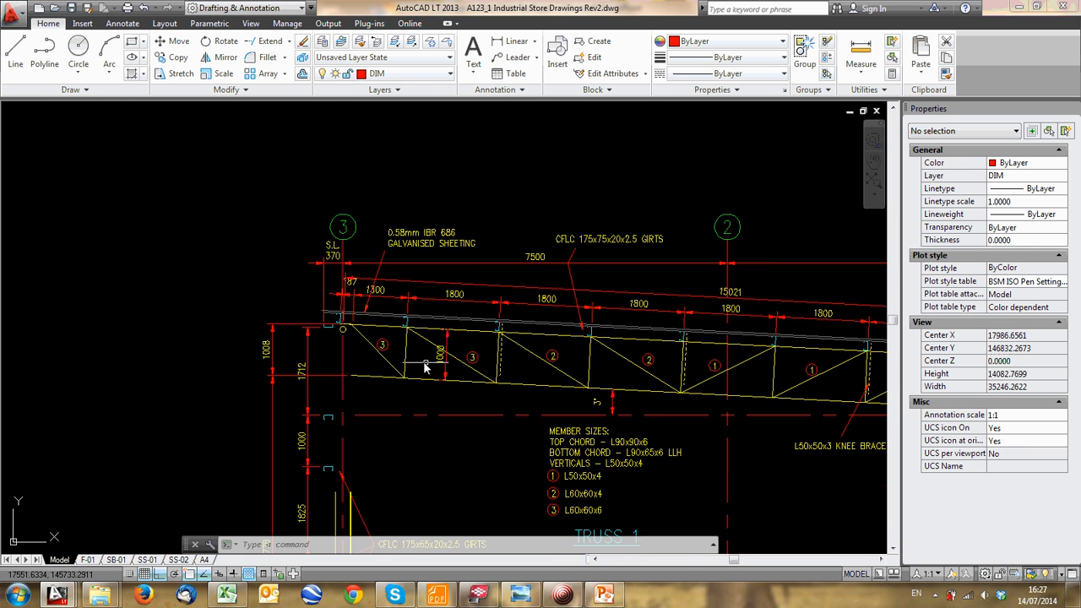
{"action": "scroll", "coordinate": [396, 380], "scroll_direction": "down", "scroll_amount": 2}
{"action": "middle_click_drag", "start_coordinate": [424, 385], "coordinate": [127, 388]}
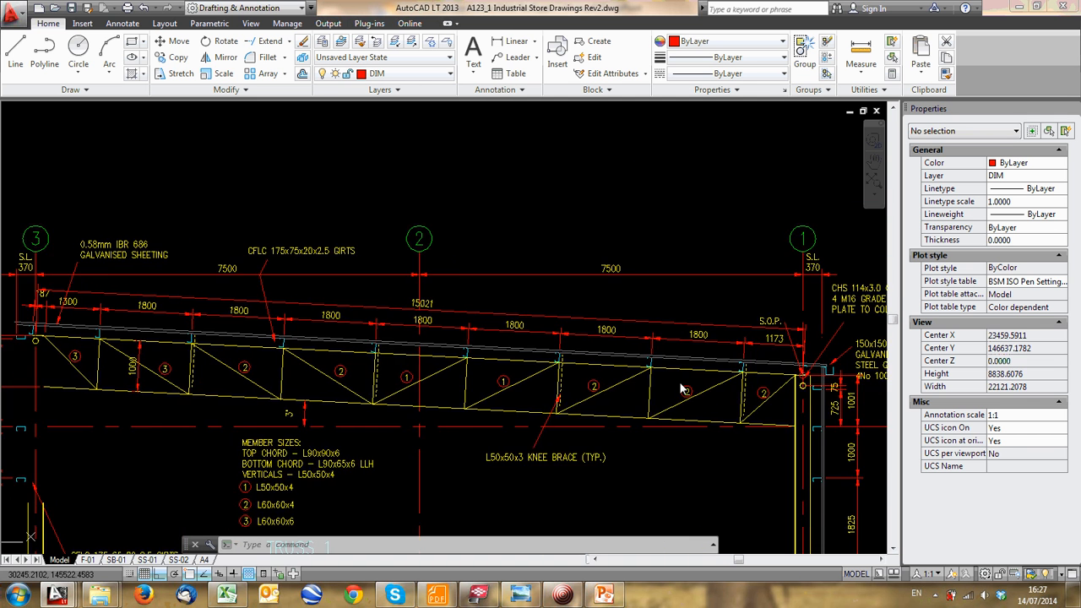
{"action": "middle_click_drag", "start_coordinate": [813, 426], "coordinate": [717, 413]}
{"action": "scroll", "coordinate": [608, 418], "scroll_direction": "up", "scroll_amount": 2}
{"action": "scroll", "coordinate": [654, 429], "scroll_direction": "up", "scroll_amount": 2}
{"action": "scroll", "coordinate": [545, 404], "scroll_direction": "down", "scroll_amount": 2}
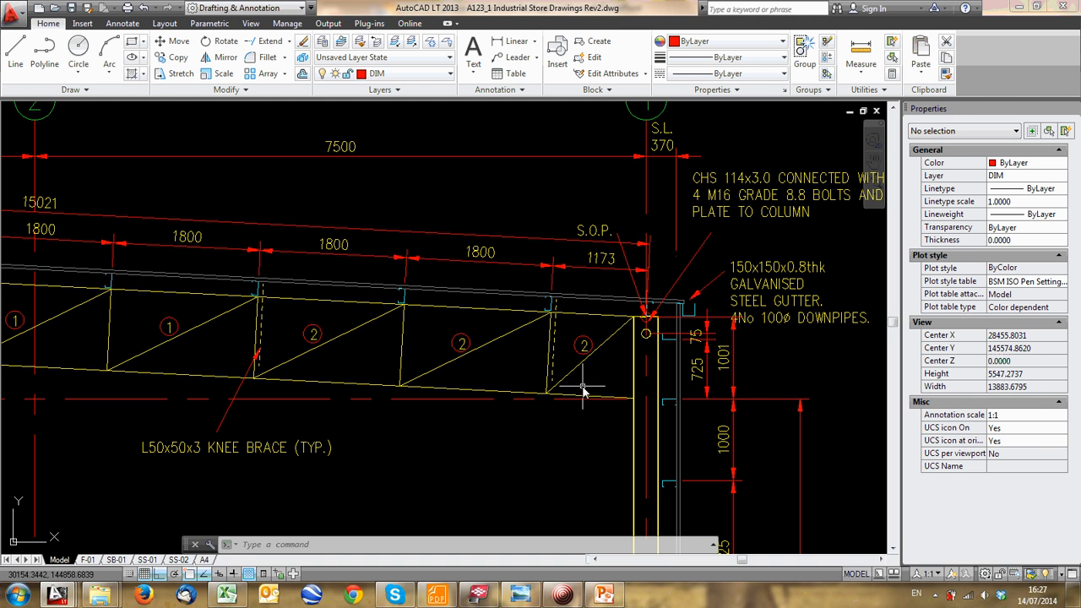
{"action": "scroll", "coordinate": [553, 390], "scroll_direction": "down", "scroll_amount": 3}
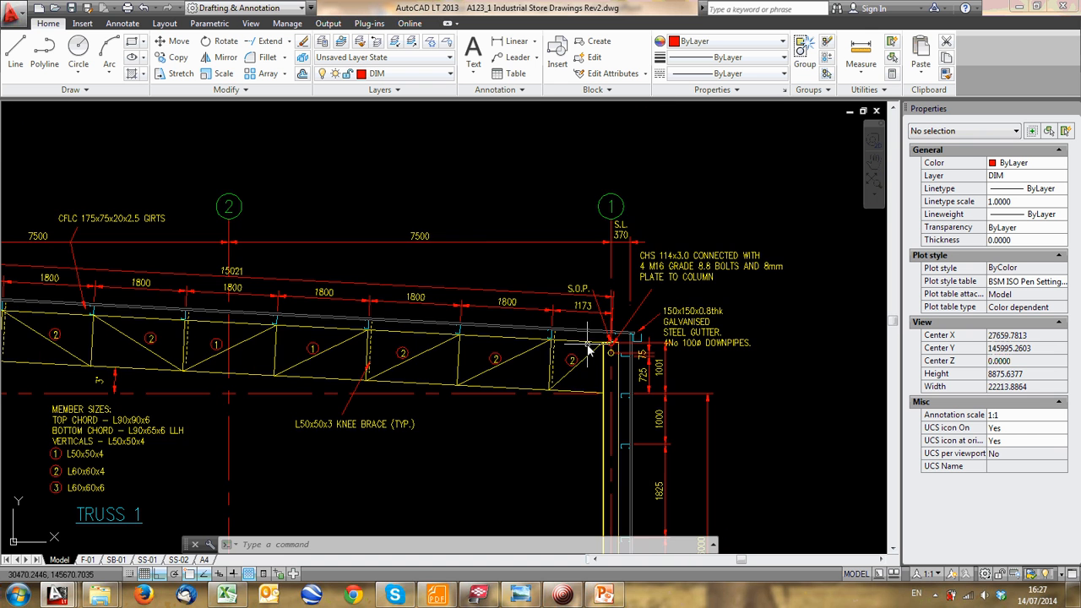
{"action": "scroll", "coordinate": [504, 395], "scroll_direction": "up", "scroll_amount": 5}
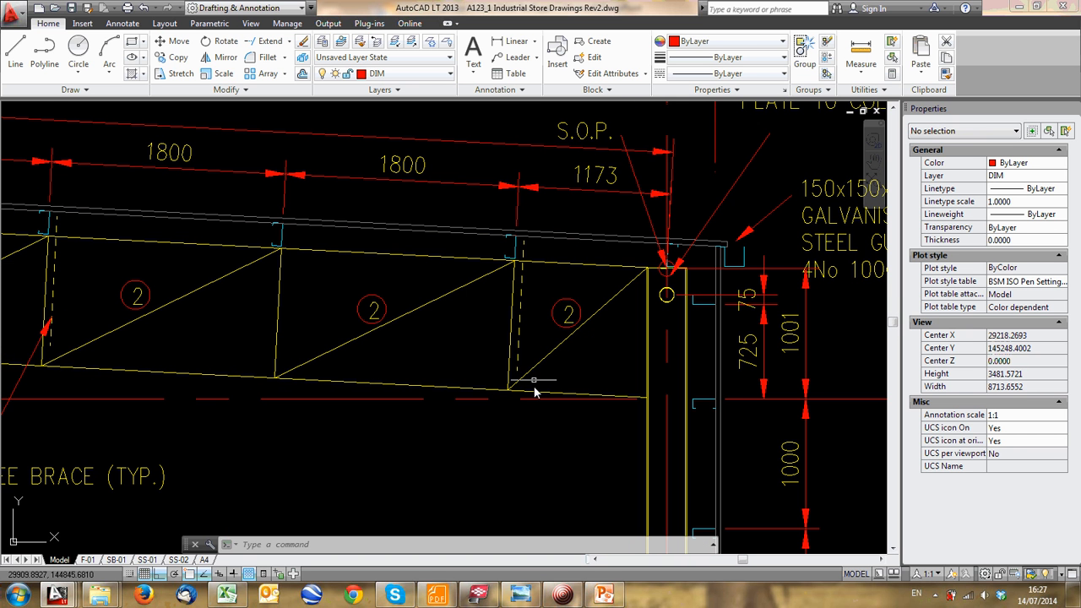
Compare the new cross-section's empty truss panels with the diagonal layout of Truss 1 in Section E-E
{"action": "mouse_move", "coordinate": [532, 371]}
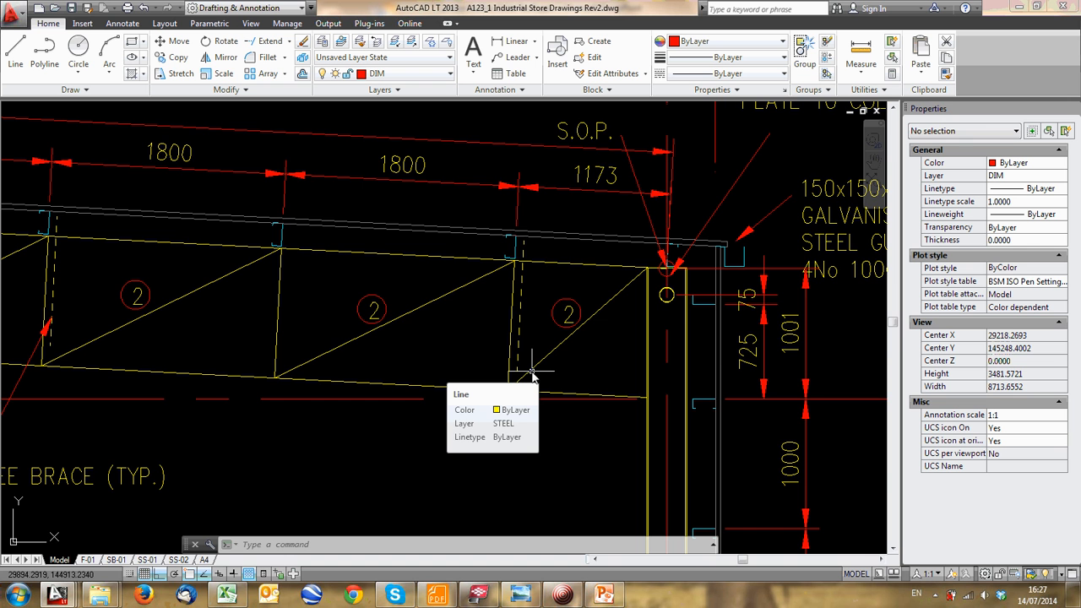
{"action": "scroll", "coordinate": [538, 291], "scroll_direction": "down", "scroll_amount": 10}
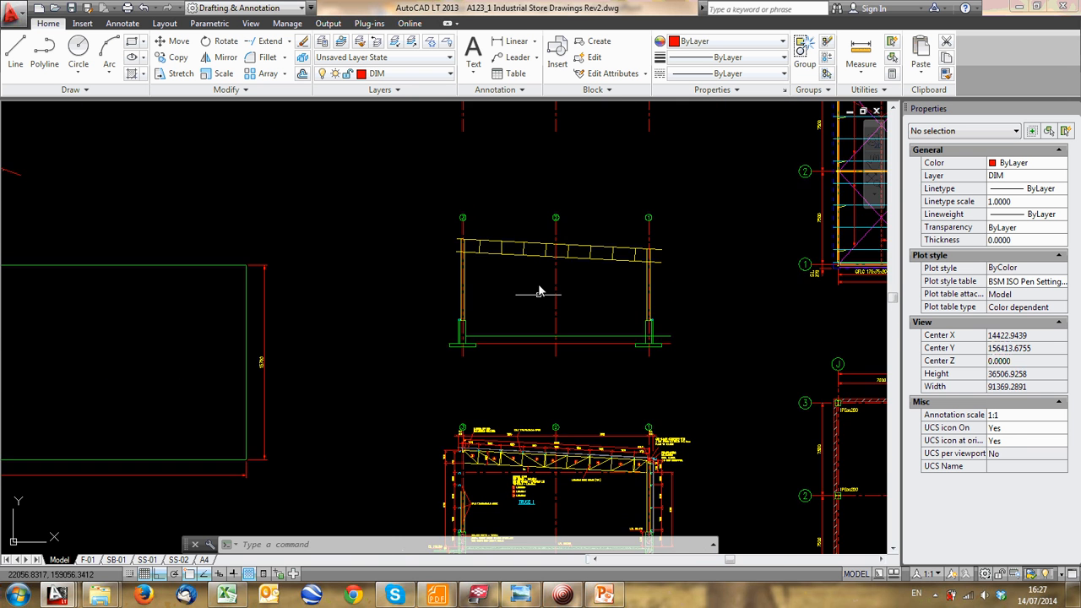
{"action": "scroll", "coordinate": [539, 291], "scroll_direction": "up", "scroll_amount": 5}
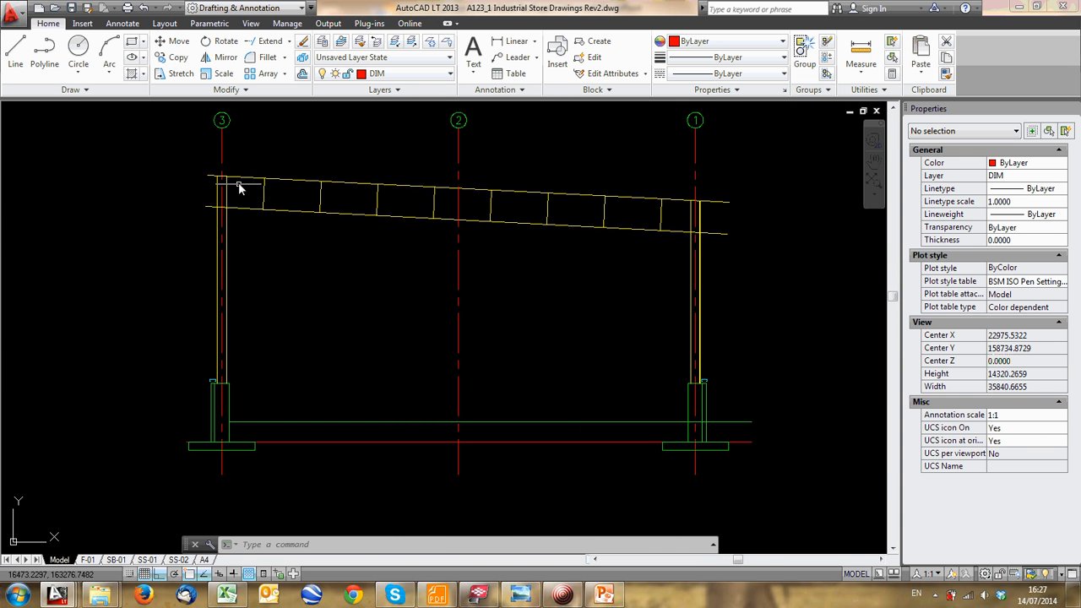
{"action": "scroll", "coordinate": [405, 205], "scroll_direction": "down", "scroll_amount": 1}
{"action": "middle_click_drag", "start_coordinate": [405, 205], "coordinate": [266, 145]}
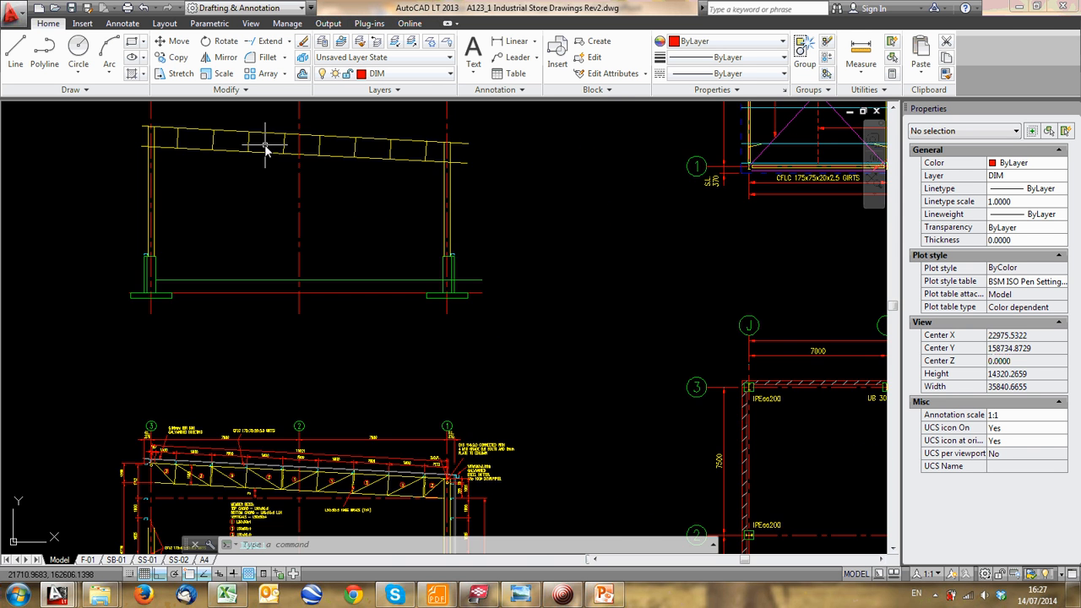
{"action": "middle_click_drag", "start_coordinate": [238, 329], "coordinate": [340, 177]}
{"action": "scroll", "coordinate": [288, 318], "scroll_direction": "up", "scroll_amount": 2}
{"action": "scroll", "coordinate": [350, 302], "scroll_direction": "down", "scroll_amount": 2}
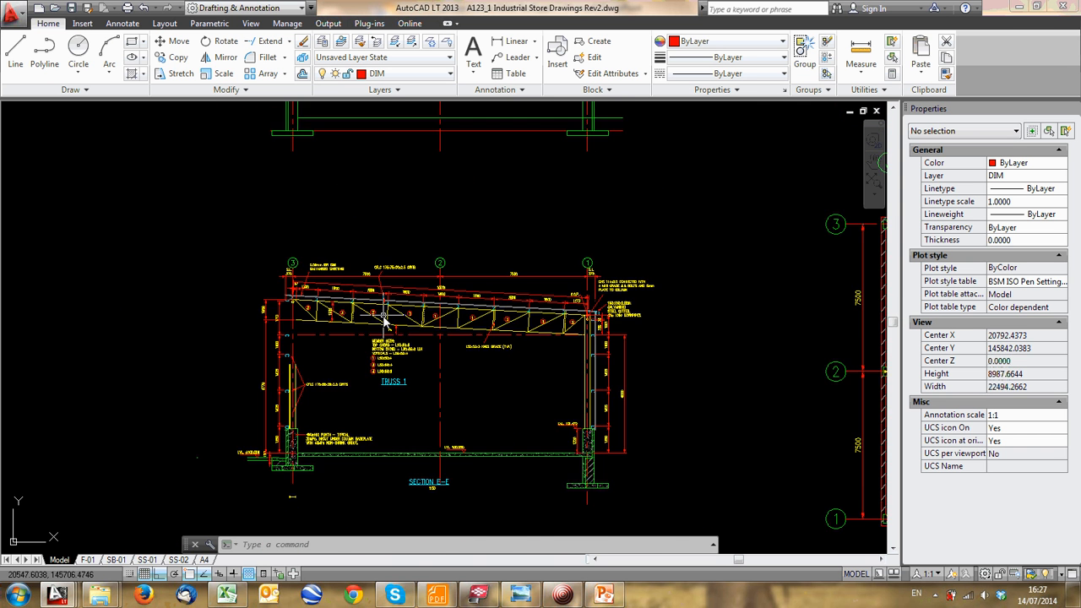
{"action": "middle_click_drag", "start_coordinate": [384, 315], "coordinate": [366, 543]}
{"action": "type", "text": "l"}
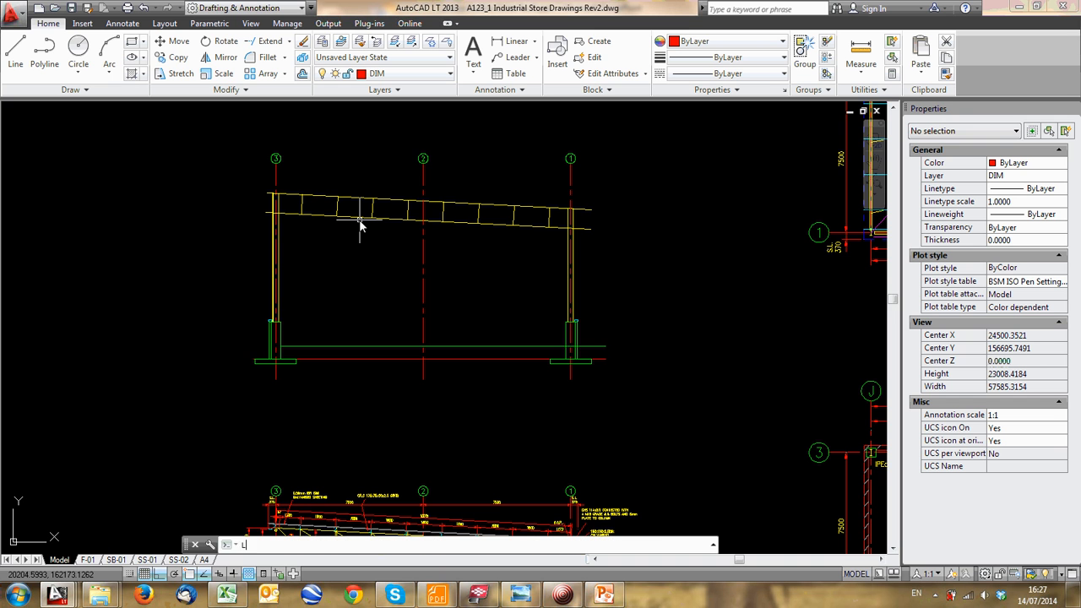
{"action": "key", "text": "Return"}
{"action": "key", "text": "Escape"}
{"action": "key", "text": "Escape"}
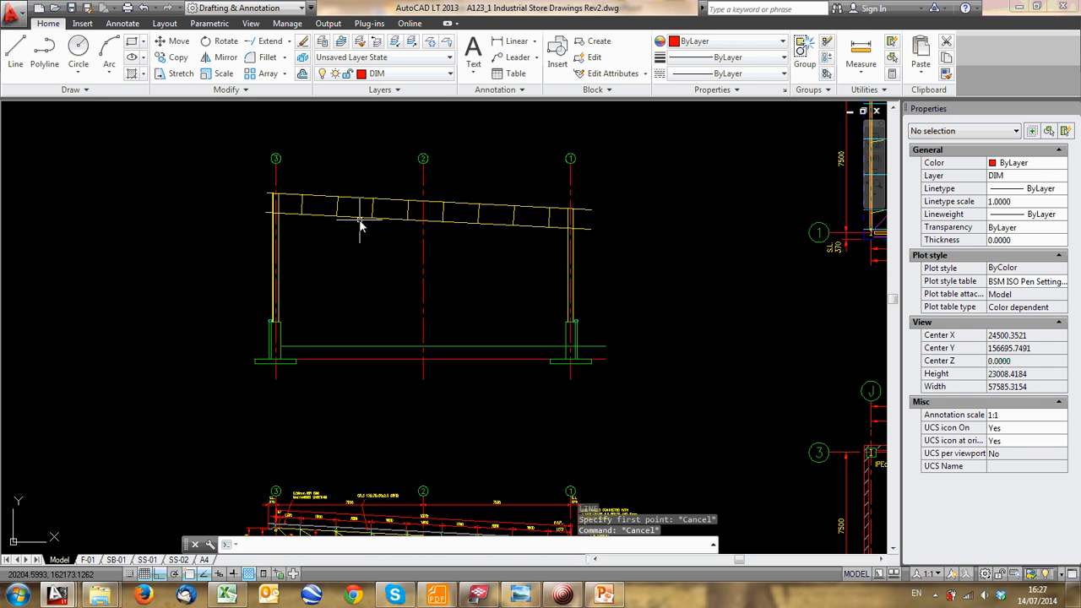
Make STEEL the current layer for drawing the truss diagonals
{"action": "left_click", "coordinate": [435, 73]}
{"action": "scroll", "coordinate": [403, 150], "scroll_direction": "down", "scroll_amount": 6}
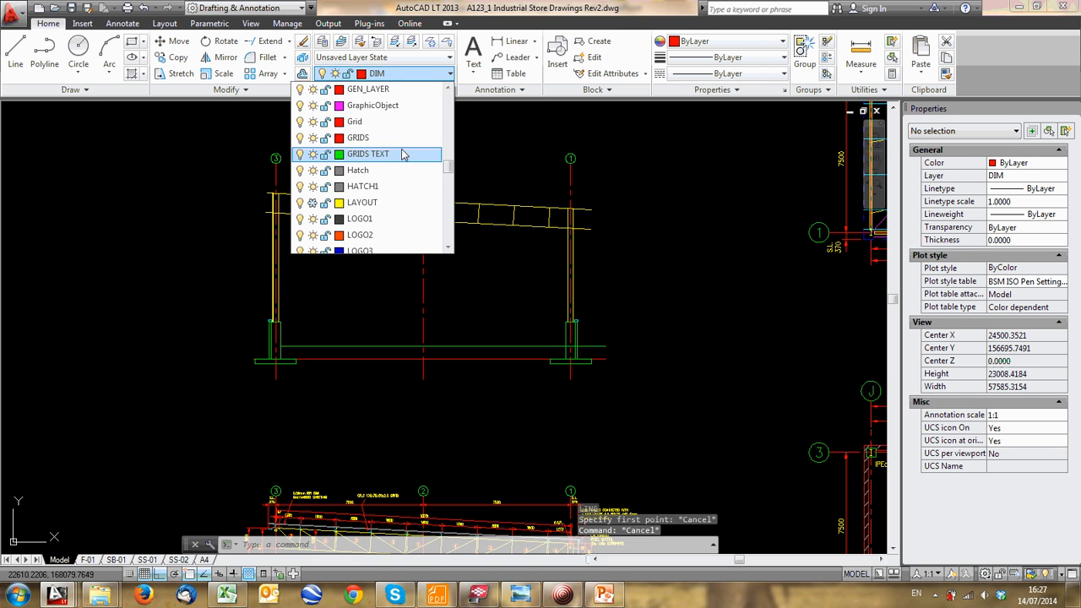
{"action": "left_click", "coordinate": [382, 208]}
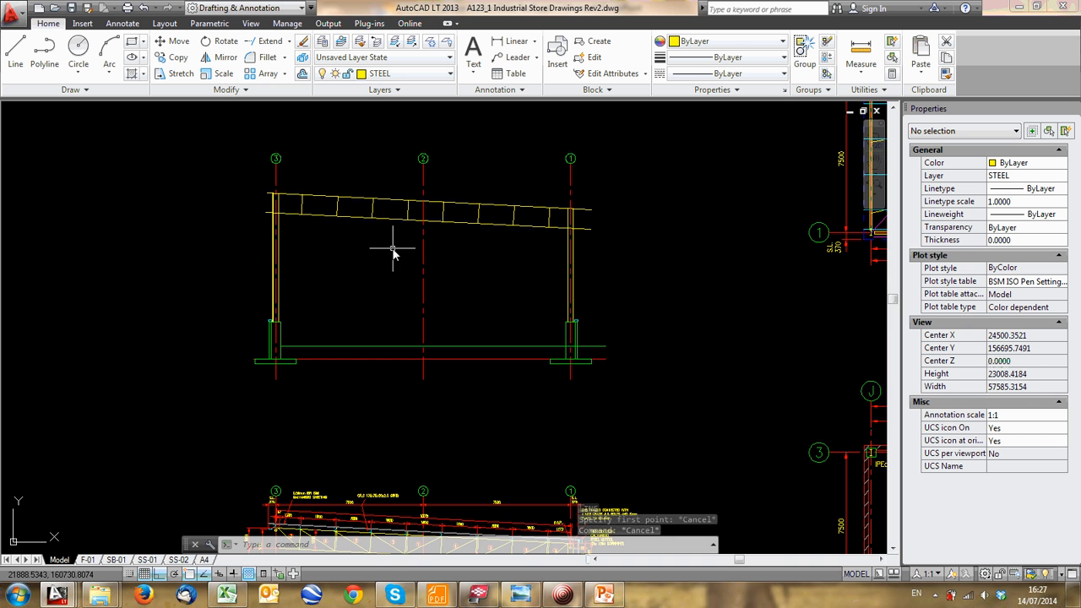
Draw a continuous line from the top inner corner of the gridline 3 column, forming falling diagonals in the first two truss panels
{"action": "type", "text": "l"}
{"action": "key", "text": "Return"}
{"action": "scroll", "coordinate": [292, 206], "scroll_direction": "up", "scroll_amount": 2}
{"action": "scroll", "coordinate": [308, 225], "scroll_direction": "down", "scroll_amount": 2}
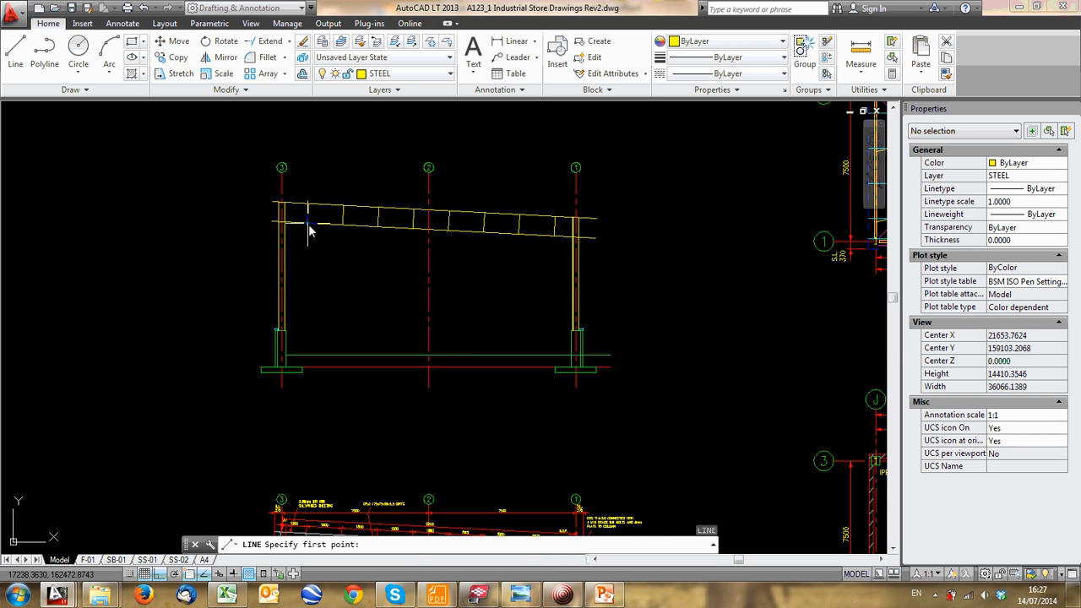
{"action": "middle_click_drag", "start_coordinate": [306, 457], "coordinate": [234, 365]}
{"action": "middle_click_drag", "start_coordinate": [190, 457], "coordinate": [230, 347]}
{"action": "scroll", "coordinate": [230, 347], "scroll_direction": "up", "scroll_amount": 4}
{"action": "scroll", "coordinate": [233, 351], "scroll_direction": "up", "scroll_amount": 2}
{"action": "scroll", "coordinate": [256, 245], "scroll_direction": "down", "scroll_amount": 7}
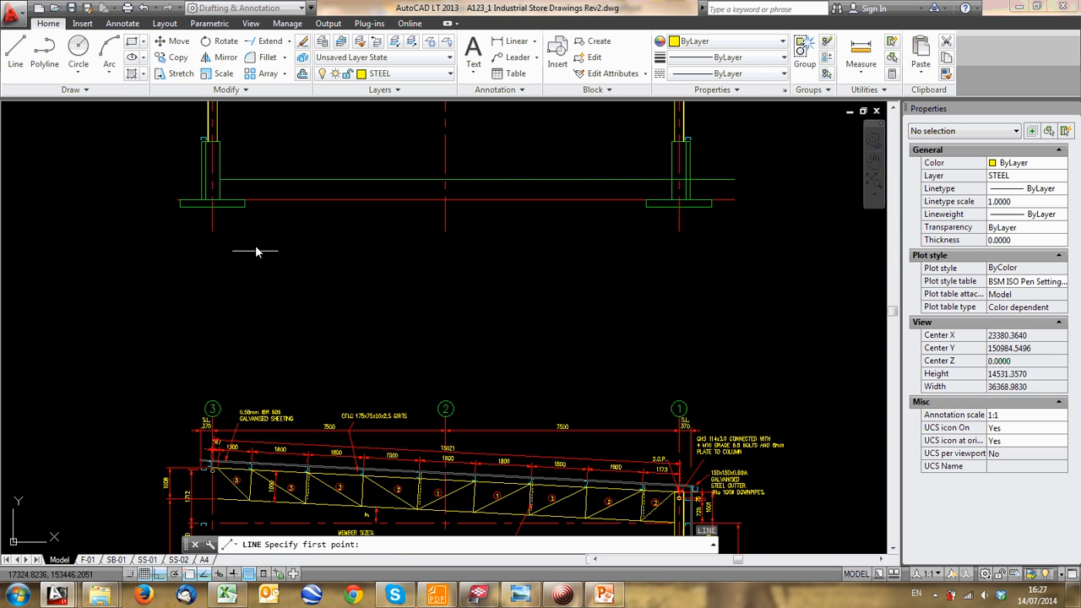
{"action": "scroll", "coordinate": [194, 365], "scroll_direction": "up", "scroll_amount": 3}
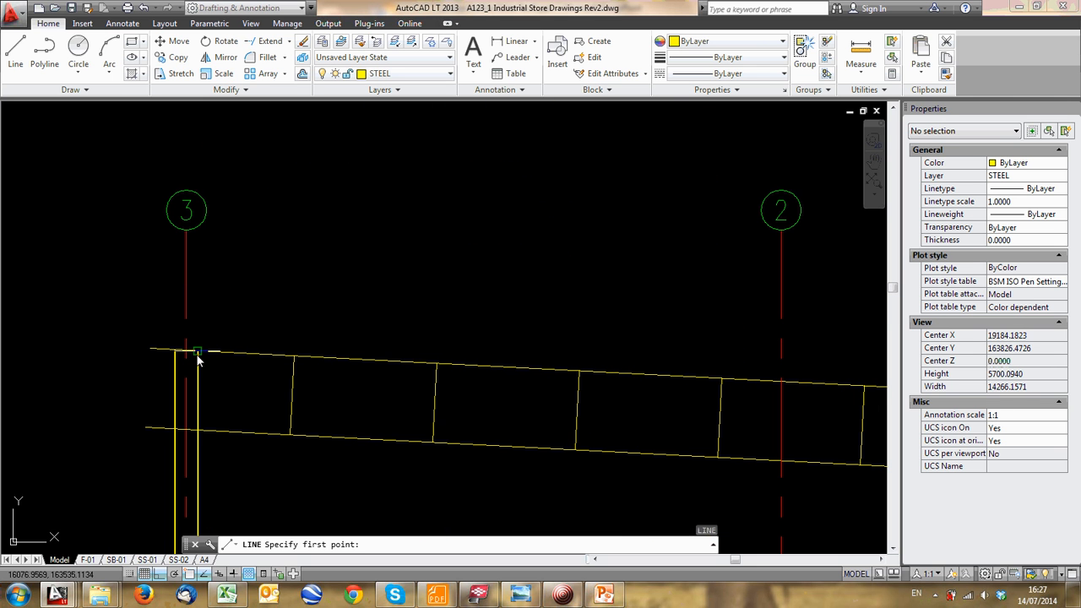
{"action": "left_click", "coordinate": [197, 355]}
{"action": "left_click", "coordinate": [290, 434]}
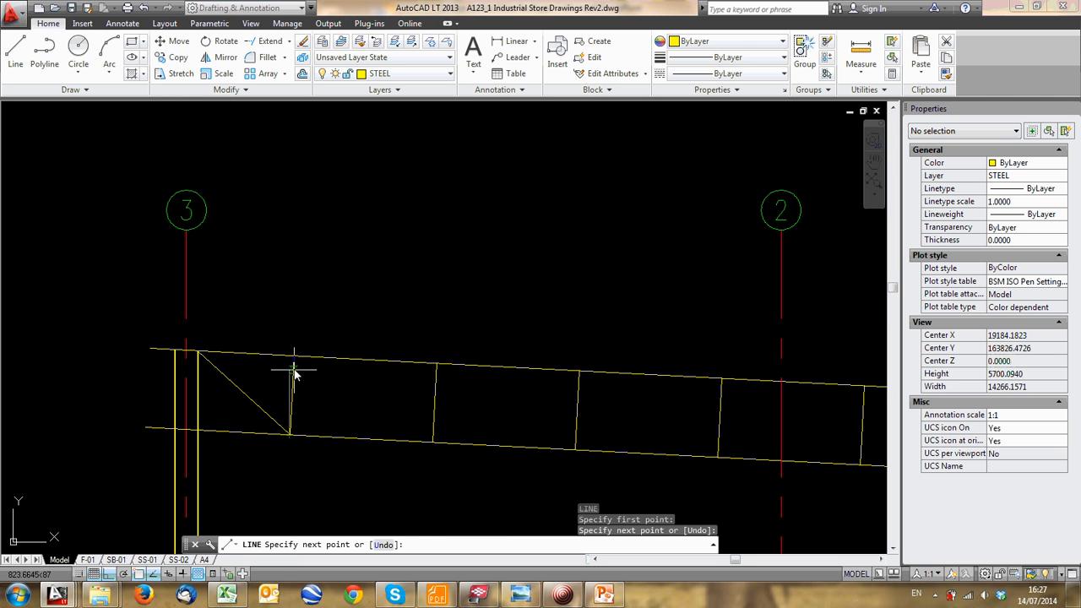
{"action": "left_click", "coordinate": [295, 356]}
{"action": "left_click", "coordinate": [434, 443]}
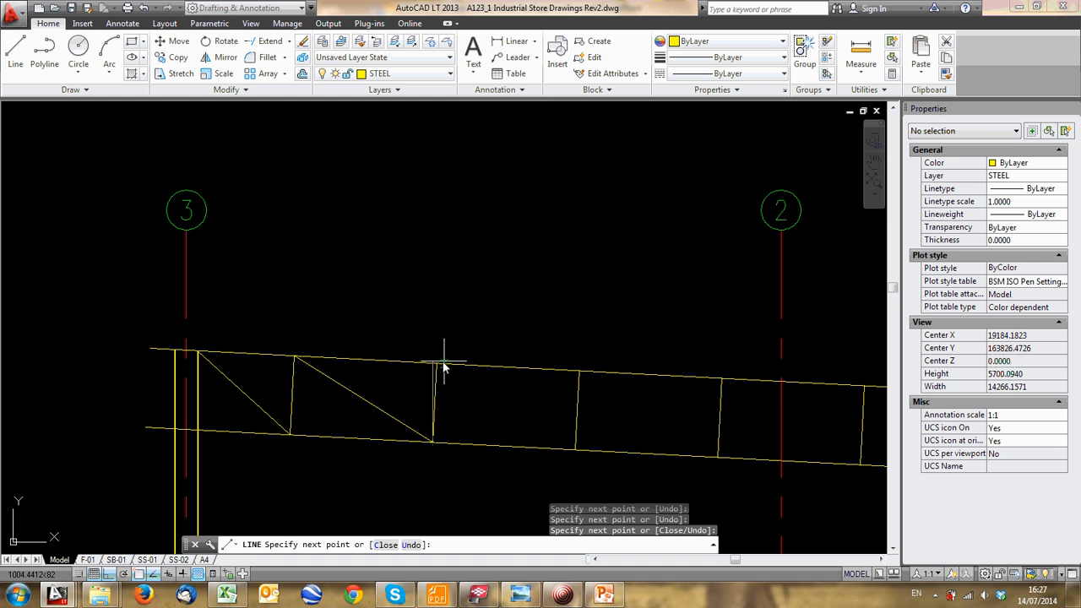
Continue the line along the verticals to form falling diagonals in the third and fourth panels, ending just before gridline 2
{"action": "left_click", "coordinate": [441, 364]}
{"action": "middle_click_drag", "start_coordinate": [575, 453], "coordinate": [353, 384]}
{"action": "left_click", "coordinate": [353, 380]}
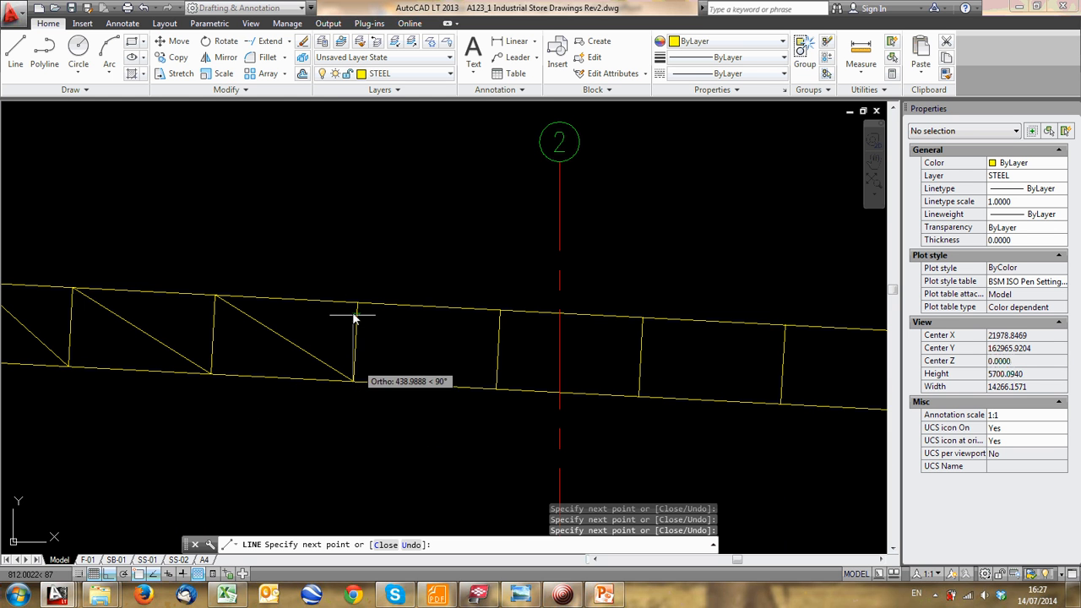
{"action": "left_click", "coordinate": [357, 303]}
{"action": "left_click", "coordinate": [495, 394]}
{"action": "scroll", "coordinate": [461, 329], "scroll_direction": "down", "scroll_amount": 8}
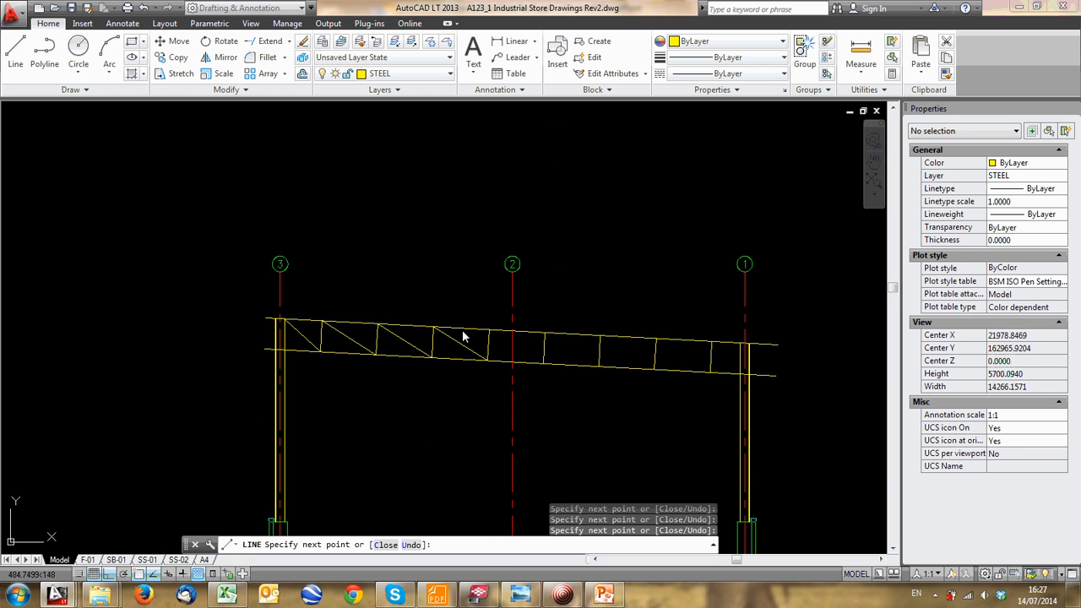
Continue the line with rising diagonals in the panel crossing gridline 2 and the one beyond it, undoing one misplaced point
{"action": "scroll", "coordinate": [413, 302], "scroll_direction": "up", "scroll_amount": 6}
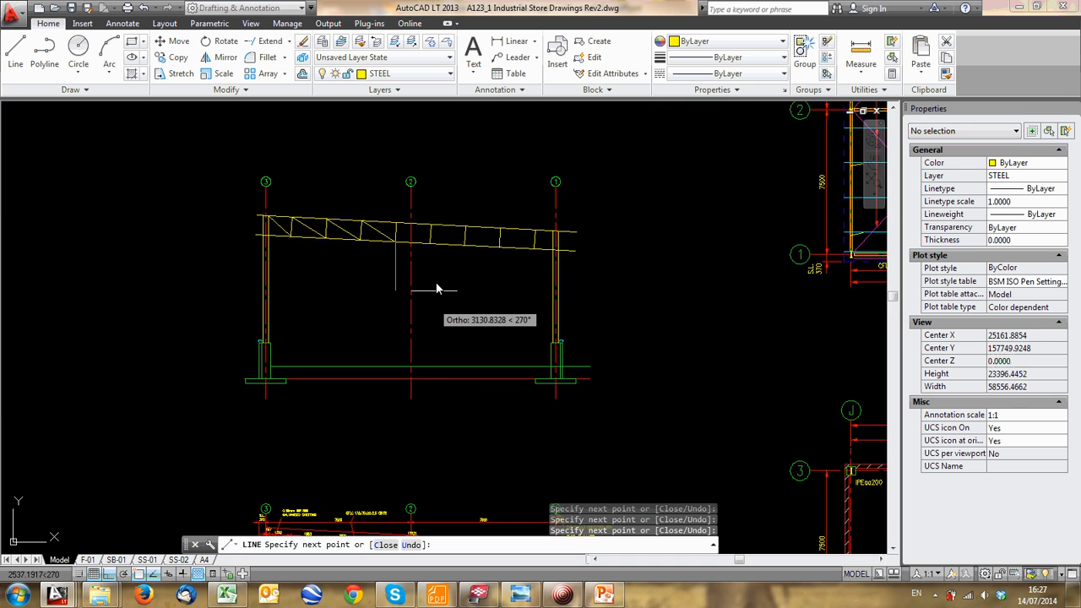
{"action": "left_click", "coordinate": [430, 227]}
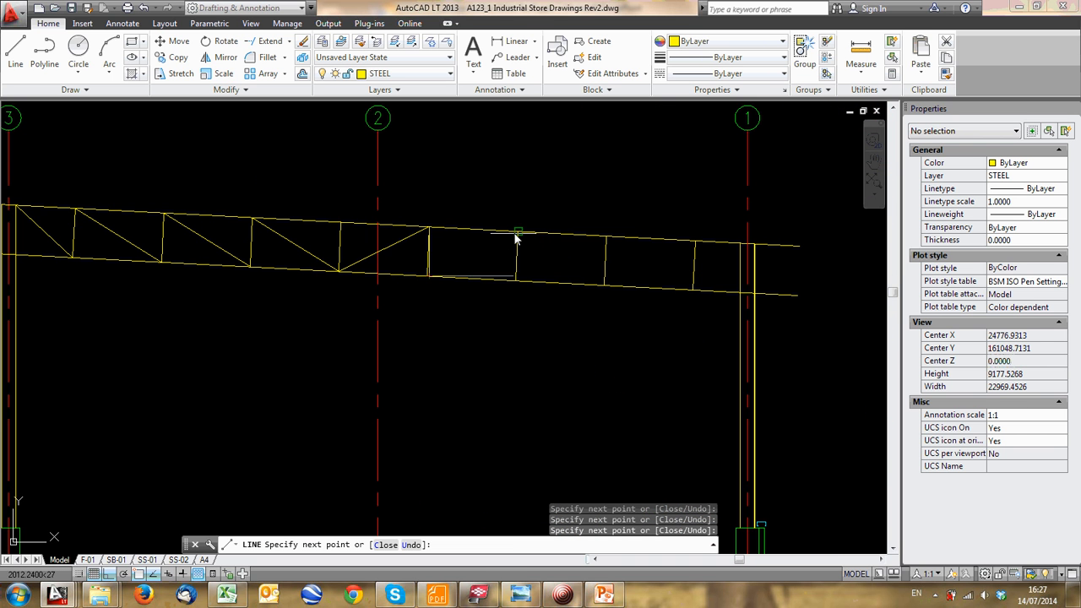
{"action": "type", "text": "u"}
{"action": "key", "text": "Return"}
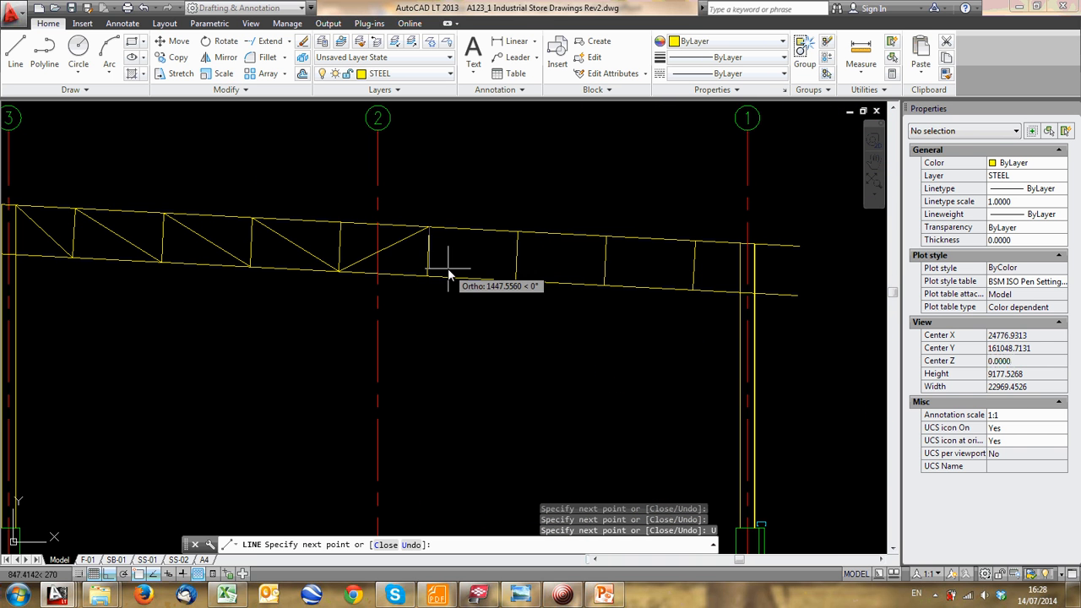
{"action": "scroll", "coordinate": [439, 272], "scroll_direction": "up", "scroll_amount": 4}
{"action": "left_click", "coordinate": [405, 289]}
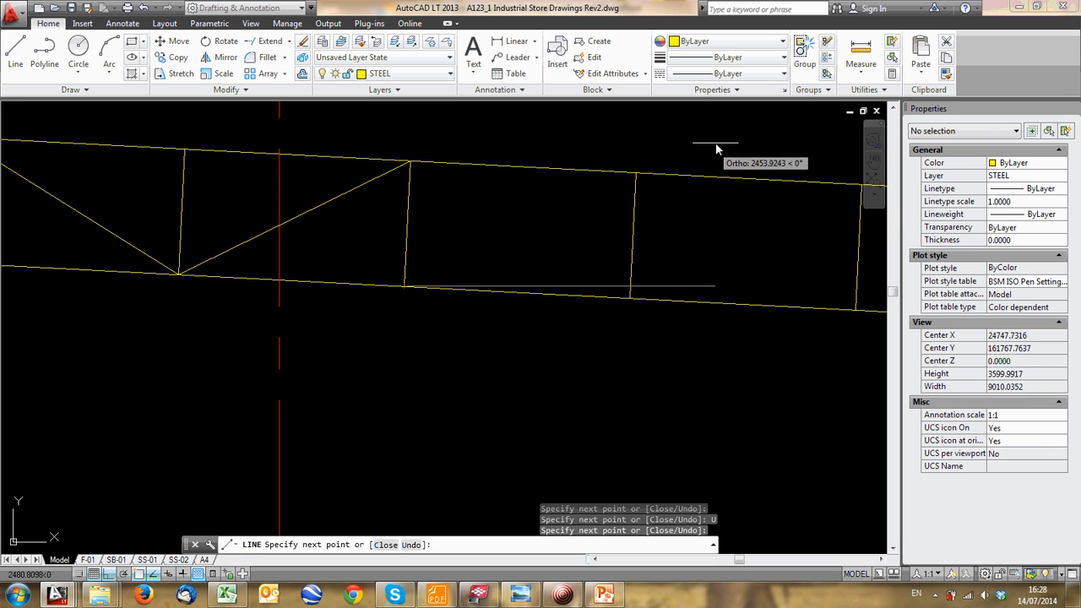
{"action": "left_click", "coordinate": [635, 174]}
{"action": "left_click", "coordinate": [627, 299]}
Draw the remaining rising diagonals up to the top inner corner of the gridline 1 column and end the line
{"action": "scroll", "coordinate": [591, 296], "scroll_direction": "down", "scroll_amount": 2}
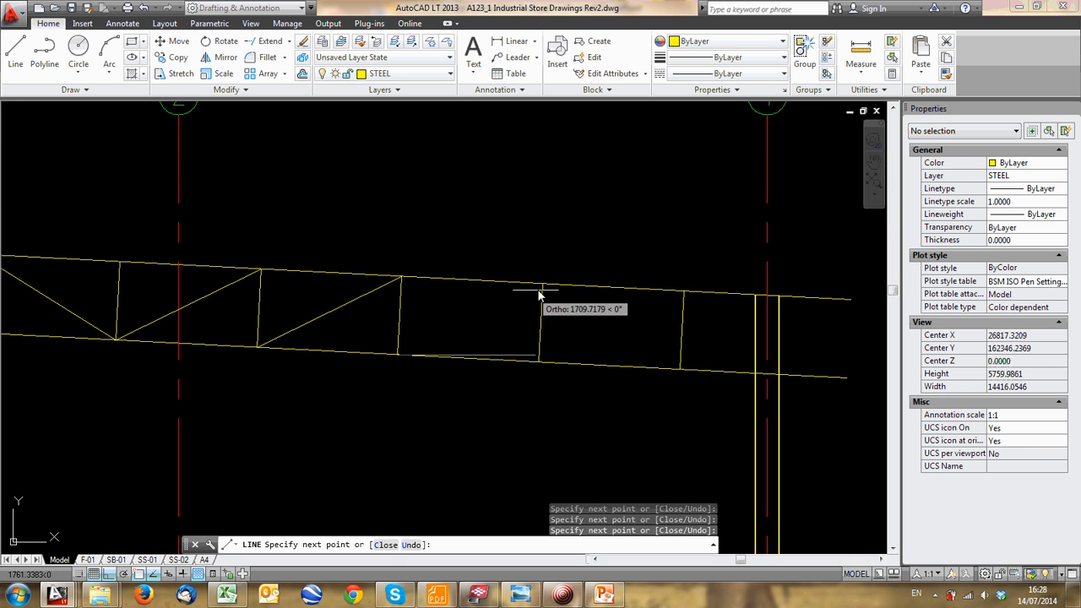
{"action": "left_click", "coordinate": [541, 283]}
{"action": "left_click", "coordinate": [539, 363]}
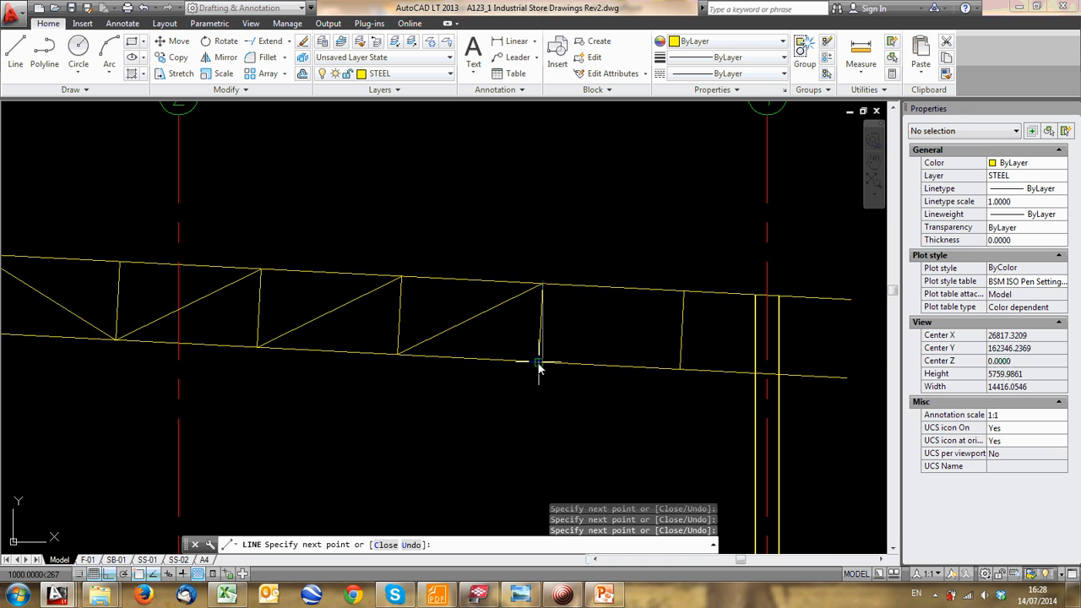
{"action": "left_click", "coordinate": [684, 293]}
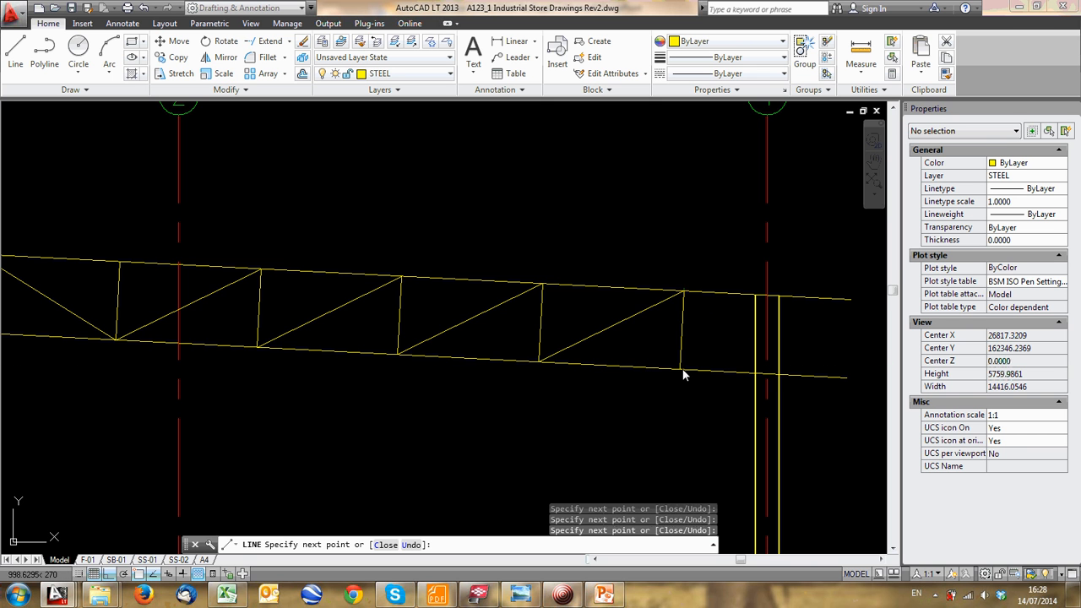
{"action": "scroll", "coordinate": [736, 305], "scroll_direction": "up", "scroll_amount": 5}
{"action": "left_click", "coordinate": [791, 275]}
{"action": "scroll", "coordinate": [630, 282], "scroll_direction": "down", "scroll_amount": 5}
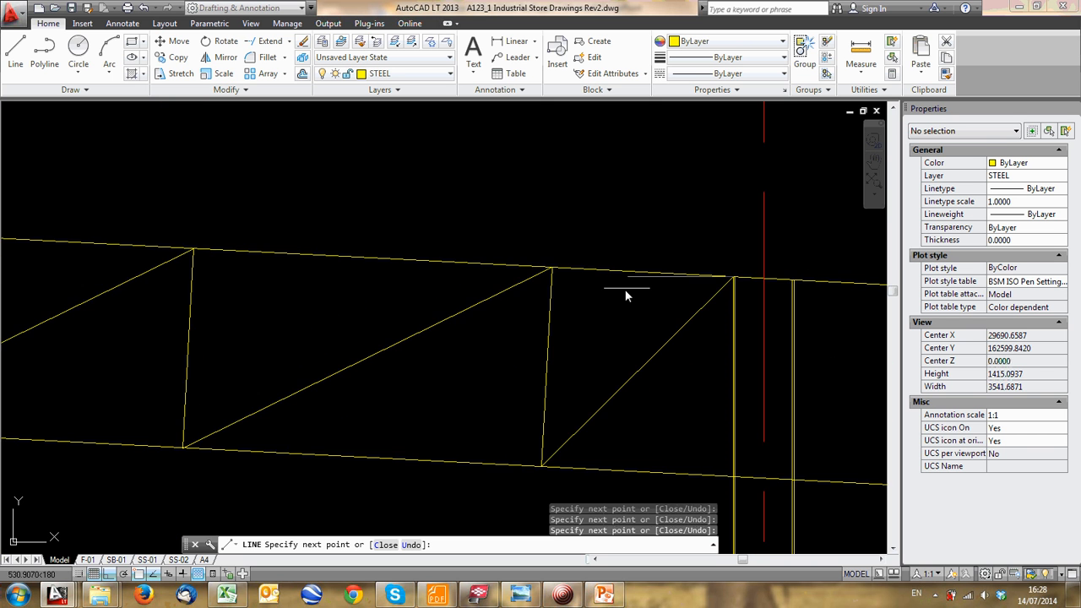
{"action": "middle_click_drag", "start_coordinate": [612, 280], "coordinate": [796, 305]}
{"action": "key", "text": "Escape"}
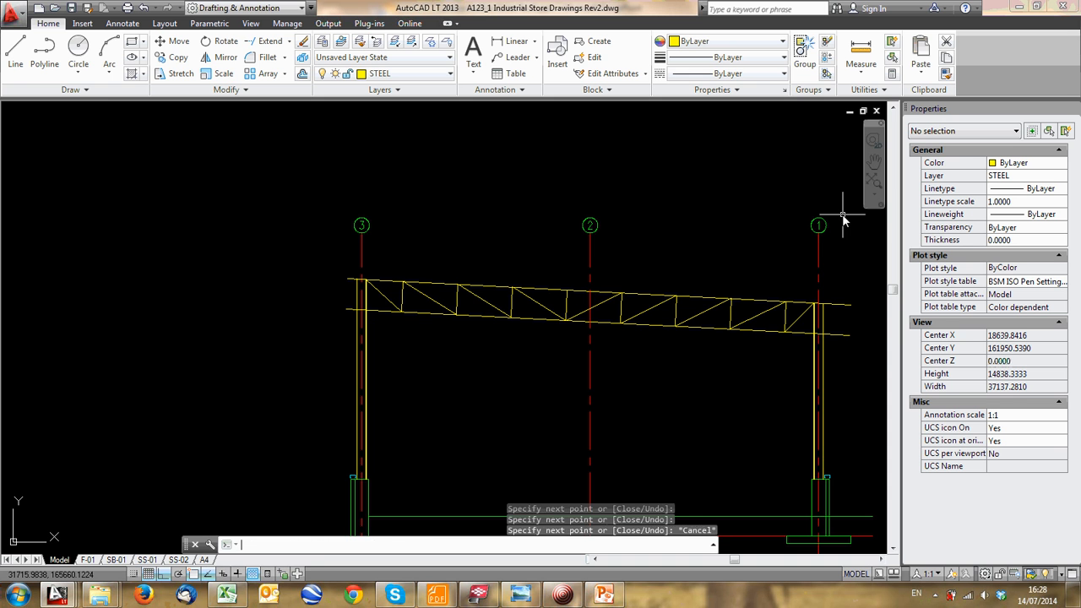
Review the completed truss against Section E-E and examine how the purlins sit along the top chord there
{"action": "scroll", "coordinate": [350, 297], "scroll_direction": "up", "scroll_amount": 3}
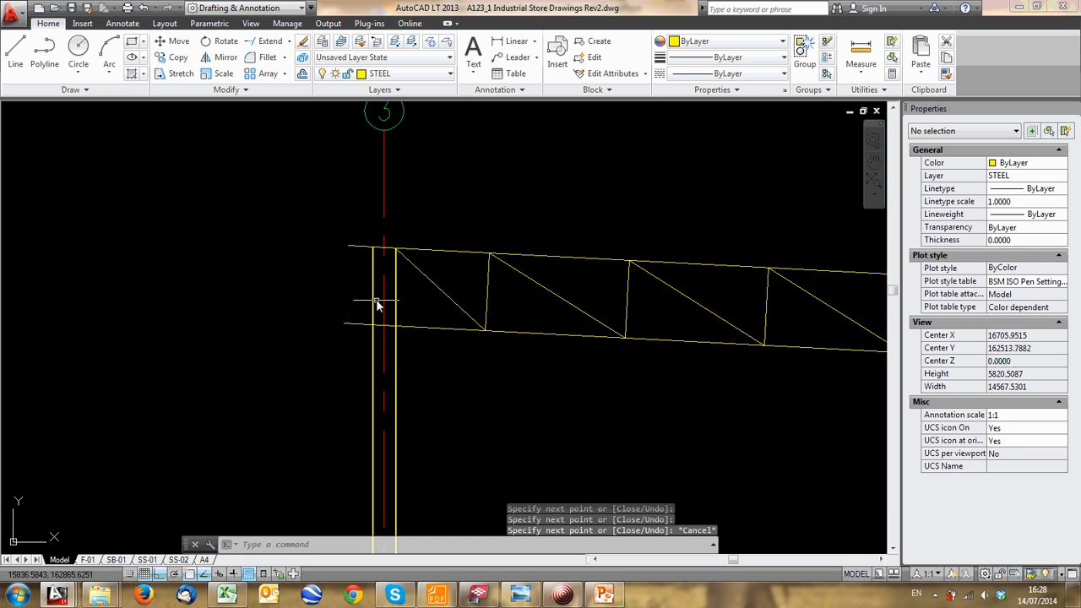
{"action": "scroll", "coordinate": [361, 241], "scroll_direction": "down", "scroll_amount": 3}
{"action": "middle_click_drag", "start_coordinate": [312, 239], "coordinate": [182, 208]}
{"action": "mouse_move", "coordinate": [236, 182]}
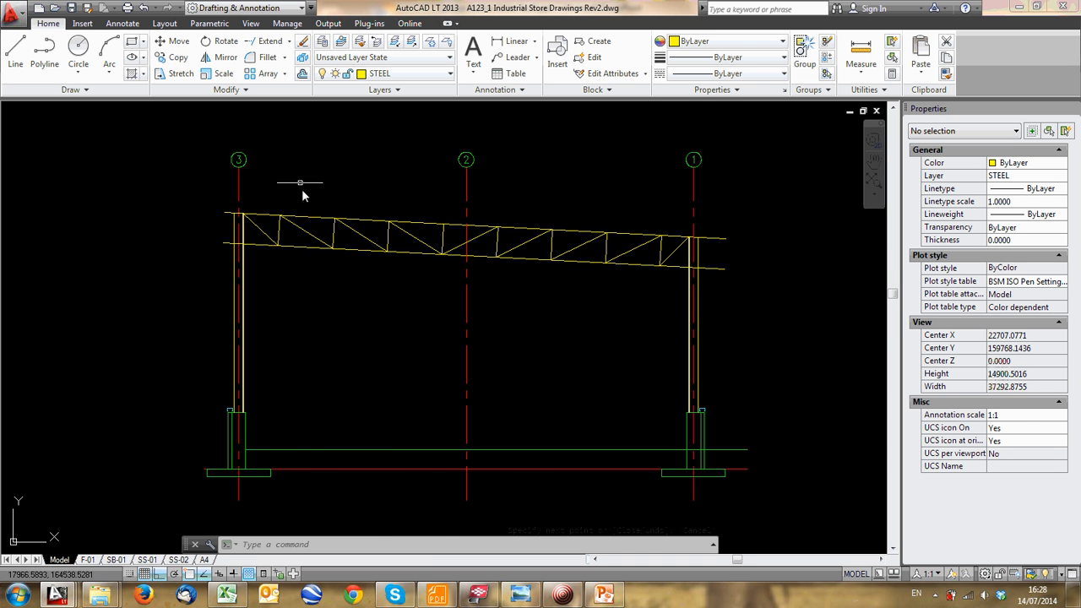
{"action": "scroll", "coordinate": [397, 258], "scroll_direction": "down", "scroll_amount": 3}
{"action": "scroll", "coordinate": [381, 360], "scroll_direction": "up", "scroll_amount": 5}
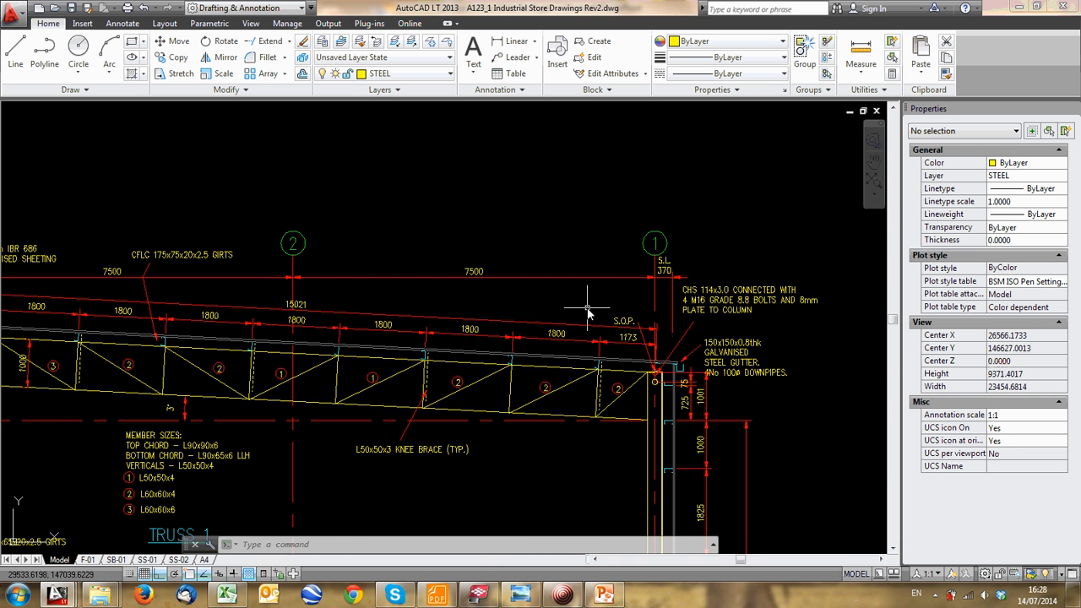
{"action": "scroll", "coordinate": [363, 245], "scroll_direction": "up", "scroll_amount": 6}
{"action": "scroll", "coordinate": [295, 270], "scroll_direction": "down", "scroll_amount": 4}
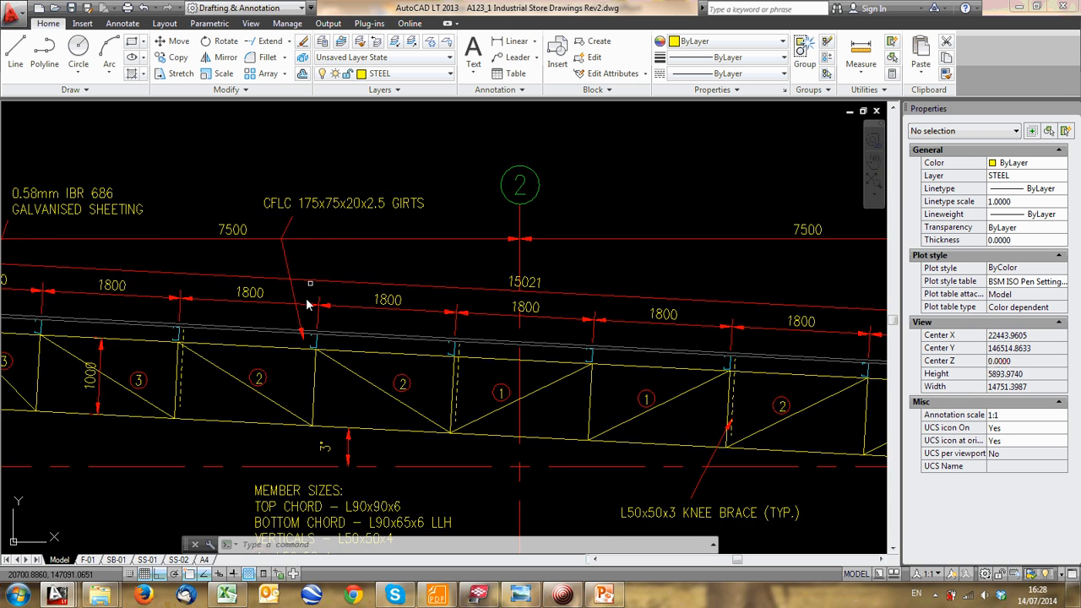
Inspect the properties of one purlin profile above the Section E-E top chord, then clear the selection
{"action": "scroll", "coordinate": [314, 329], "scroll_direction": "up", "scroll_amount": 4}
{"action": "left_click", "coordinate": [342, 348]}
{"action": "left_click", "coordinate": [323, 335]}
{"action": "scroll", "coordinate": [321, 337], "scroll_direction": "down", "scroll_amount": 8}
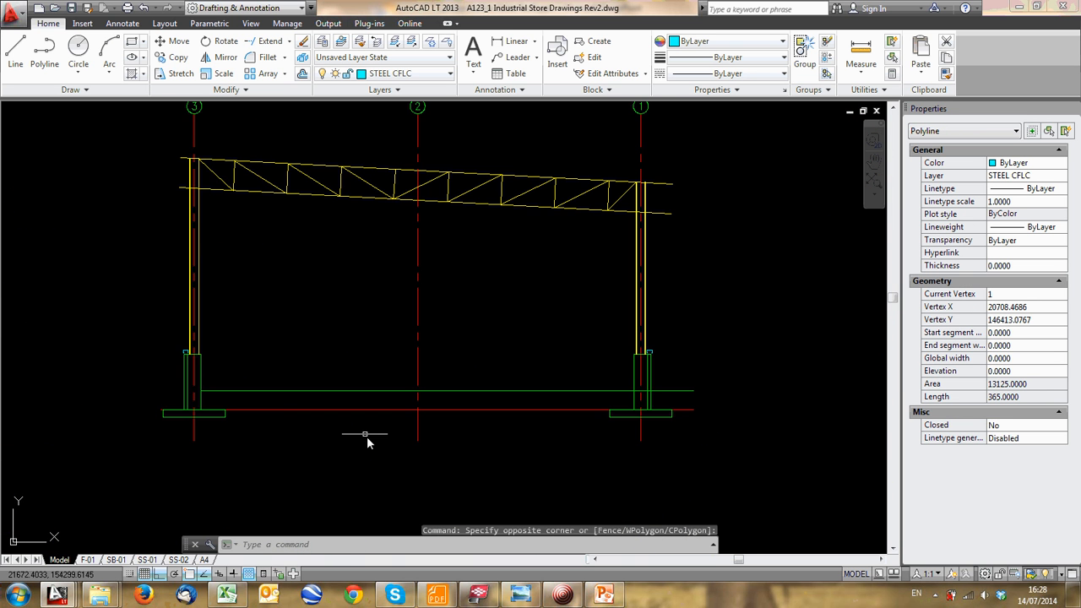
{"action": "key", "text": "Escape"}
{"action": "key", "text": "Escape"}
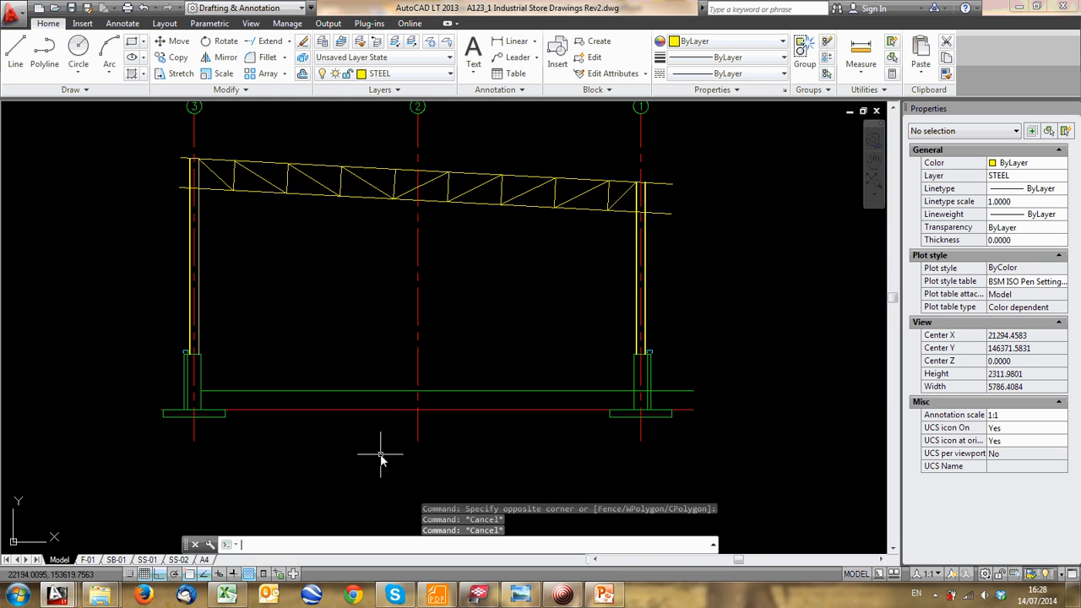
Draw an open C-shaped purlin polyline above the truss, left of gridline 2, with successive segments of 20, 75, 175, 75 and 20
{"action": "scroll", "coordinate": [342, 196], "scroll_direction": "up", "scroll_amount": 3}
{"action": "type", "text": "PL"}
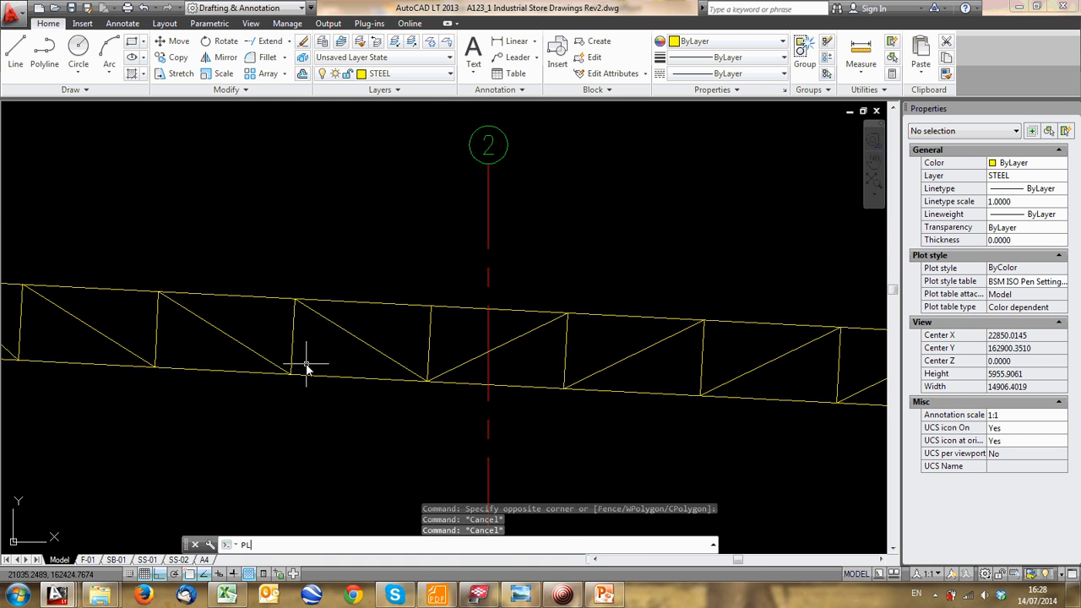
{"action": "key", "text": "Return"}
{"action": "left_click", "coordinate": [45, 52]}
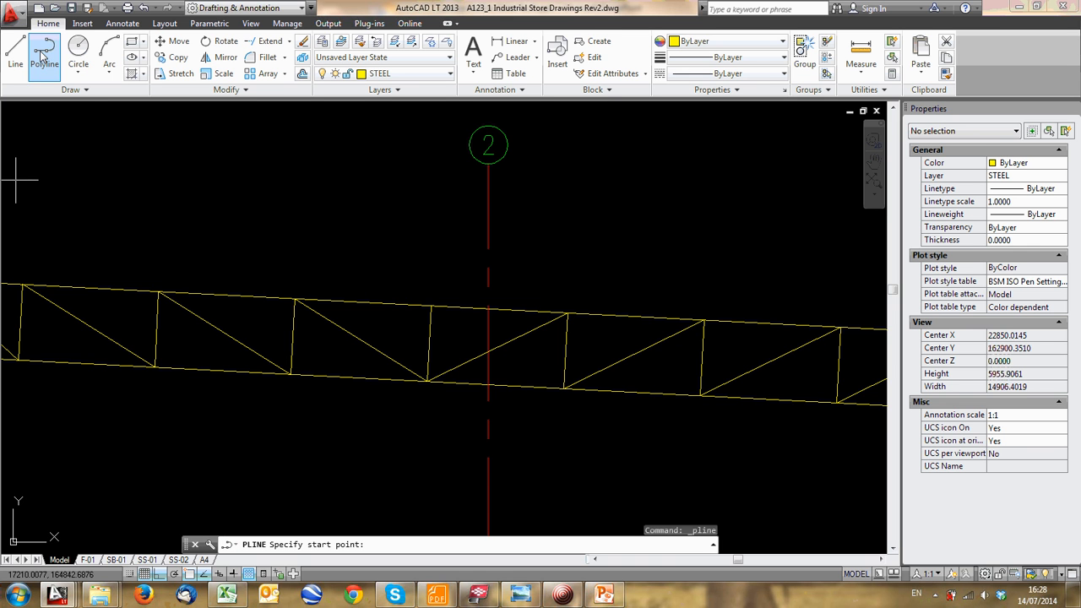
{"action": "left_click", "coordinate": [256, 250]}
{"action": "scroll", "coordinate": [256, 251], "scroll_direction": "up", "scroll_amount": 2}
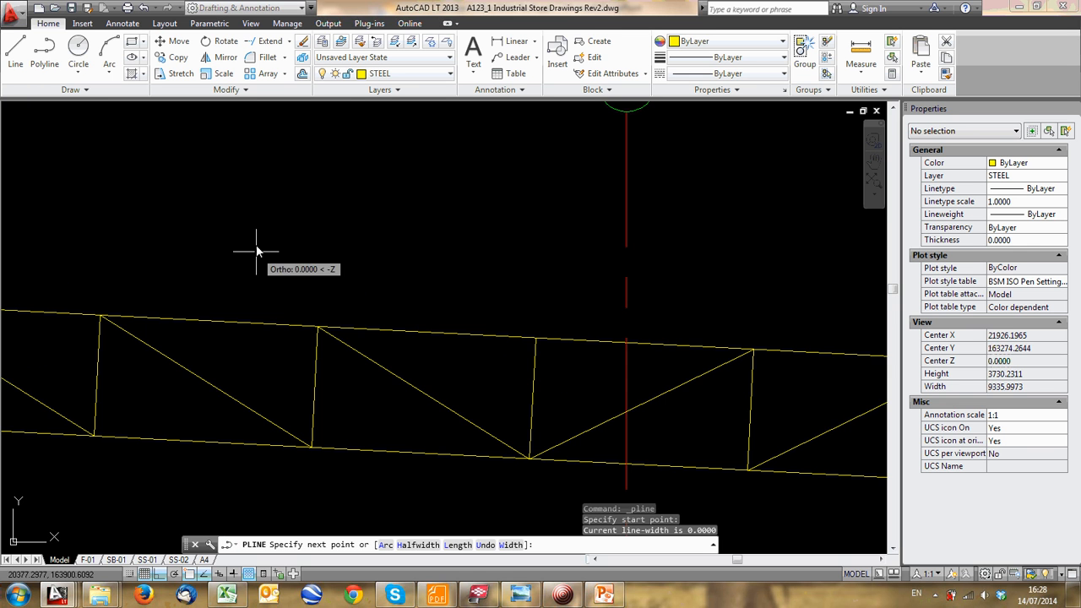
{"action": "type", "text": "20"}
{"action": "key", "text": "Return"}
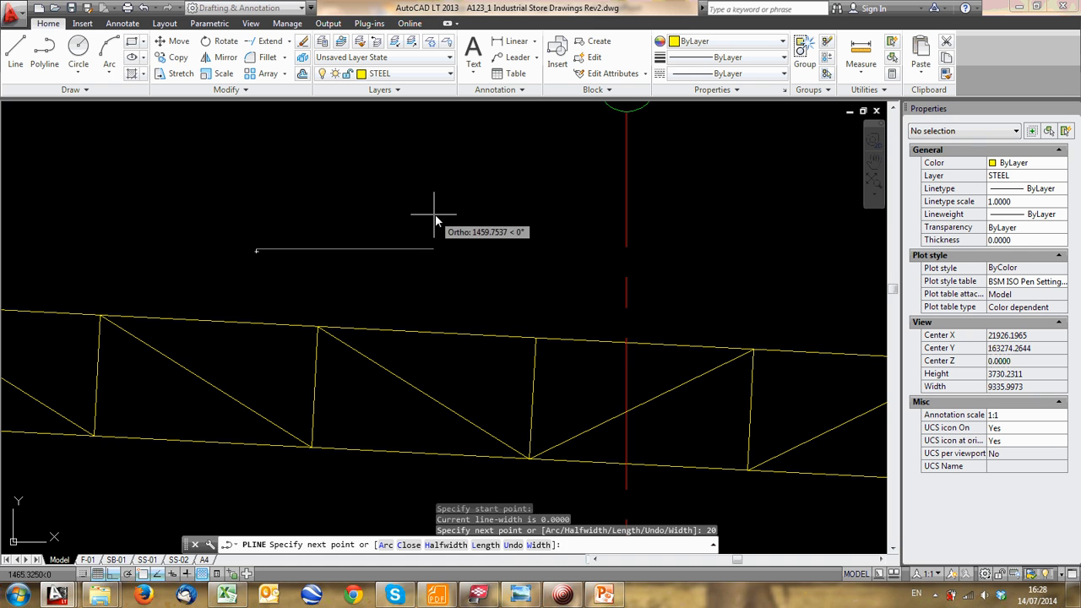
{"action": "type", "text": "75"}
{"action": "key", "text": "Return"}
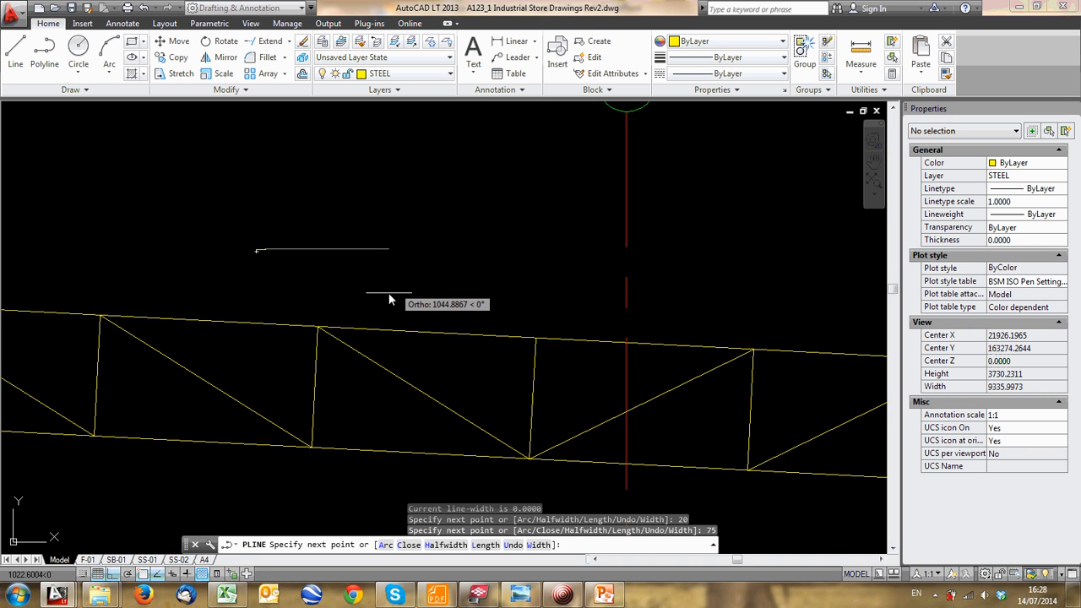
{"action": "type", "text": "175"}
{"action": "key", "text": "Return"}
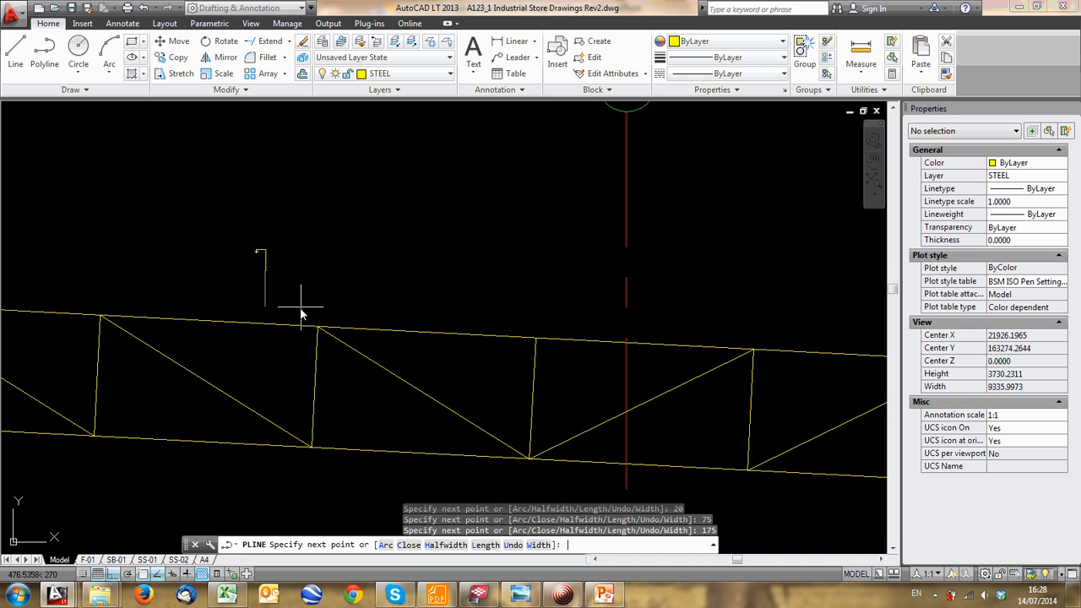
{"action": "type", "text": "75"}
{"action": "key", "text": "Return"}
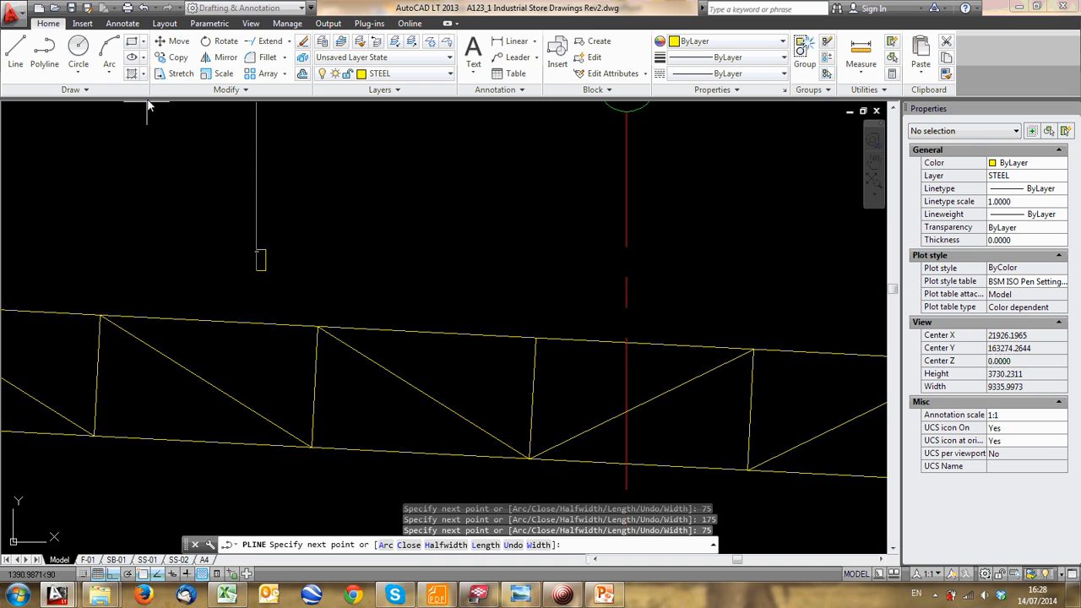
{"action": "key", "text": "Escape"}
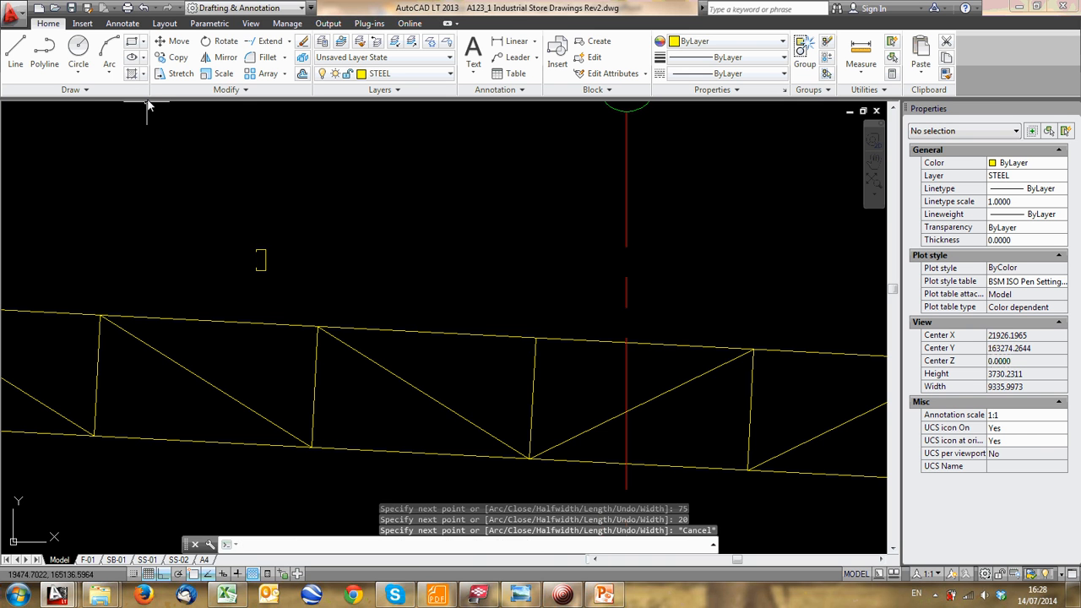
Assign the new C-shaped purlin profile to the STEEL CFLC layer
{"action": "left_click", "coordinate": [174, 202]}
{"action": "left_click", "coordinate": [353, 328]}
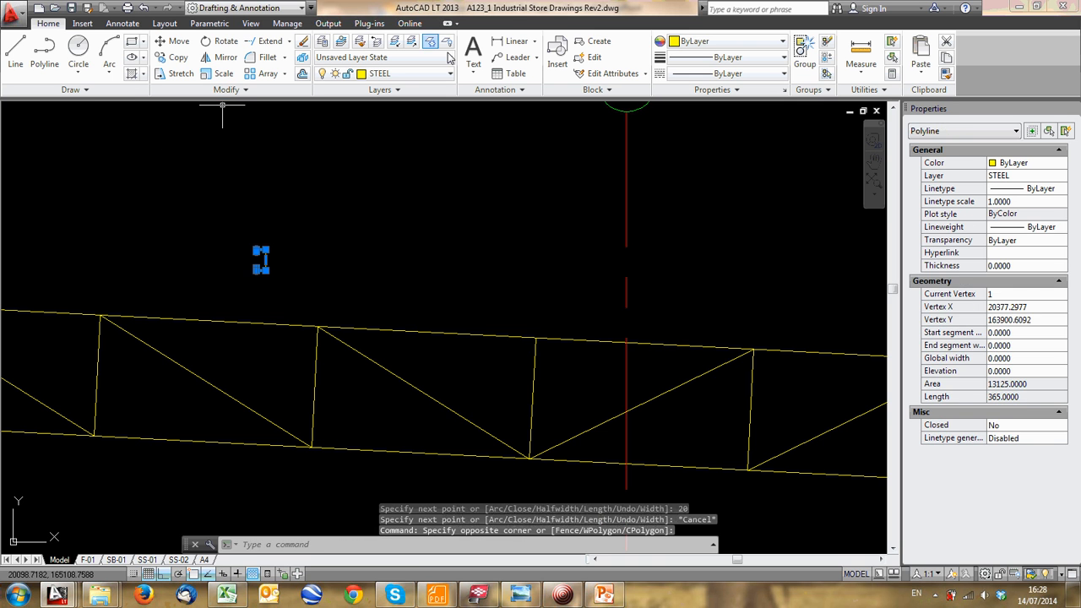
{"action": "left_click", "coordinate": [434, 74]}
{"action": "left_click", "coordinate": [406, 121]}
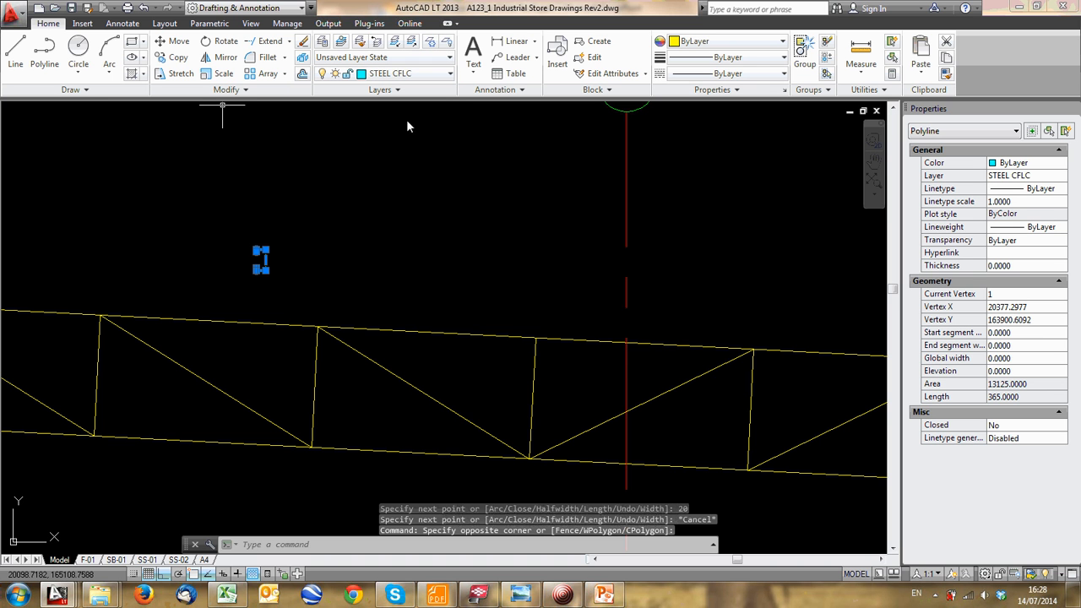
Move the purlin profile by the lower corner of its web onto the top-chord node of the third vertical from gridline 3
{"action": "left_click", "coordinate": [217, 188]}
{"action": "left_click", "coordinate": [294, 293]}
{"action": "type", "text": "m"}
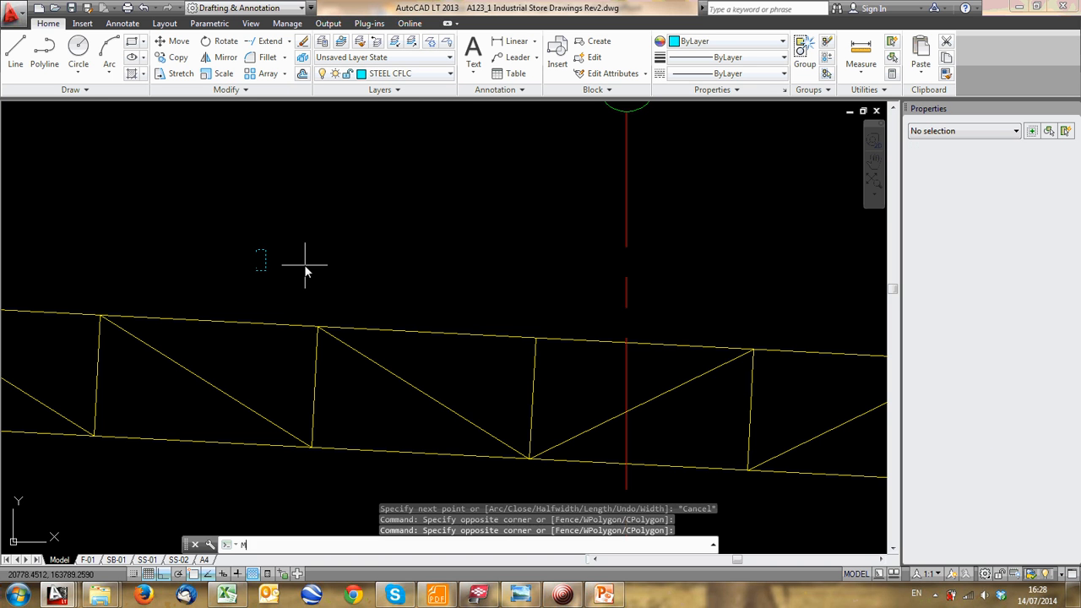
{"action": "key", "text": "Return"}
{"action": "left_click", "coordinate": [266, 271]}
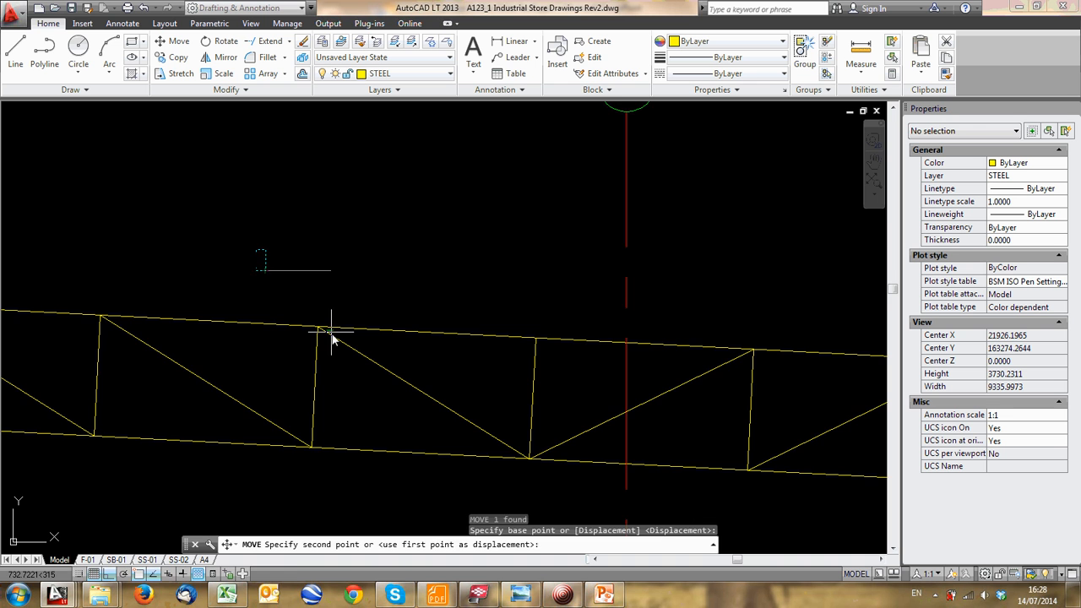
{"action": "scroll", "coordinate": [326, 332], "scroll_direction": "up", "scroll_amount": 6}
{"action": "left_click", "coordinate": [273, 292]}
{"action": "left_click", "coordinate": [275, 296]}
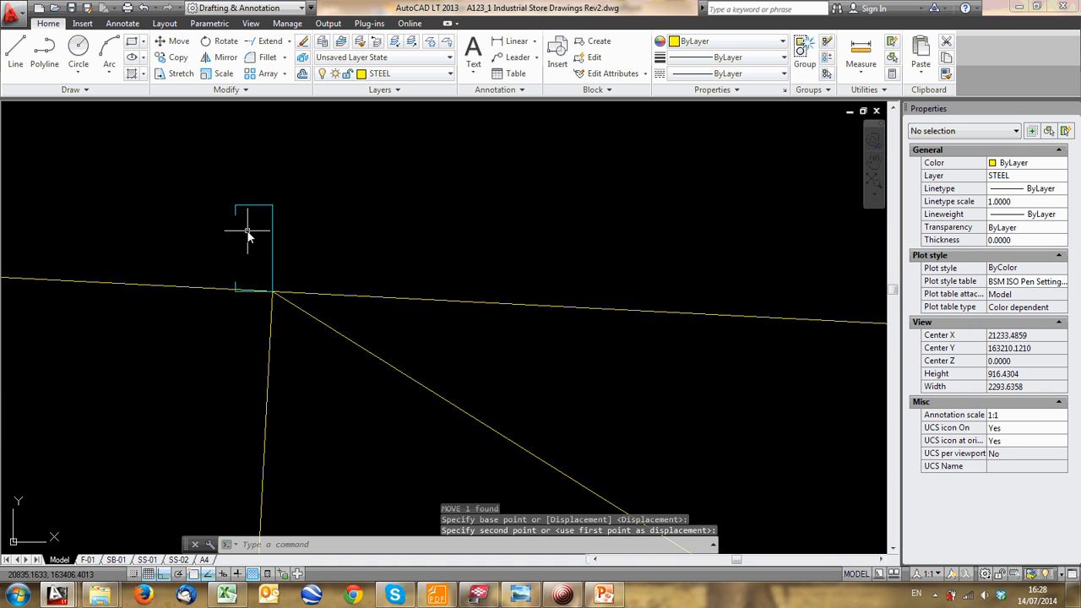
Examine how the moved purlin's lower flange meets the sloping top chord at the node
{"action": "scroll", "coordinate": [273, 242], "scroll_direction": "down", "scroll_amount": 5}
{"action": "scroll", "coordinate": [495, 314], "scroll_direction": "up", "scroll_amount": 10}
{"action": "scroll", "coordinate": [409, 352], "scroll_direction": "up", "scroll_amount": 8}
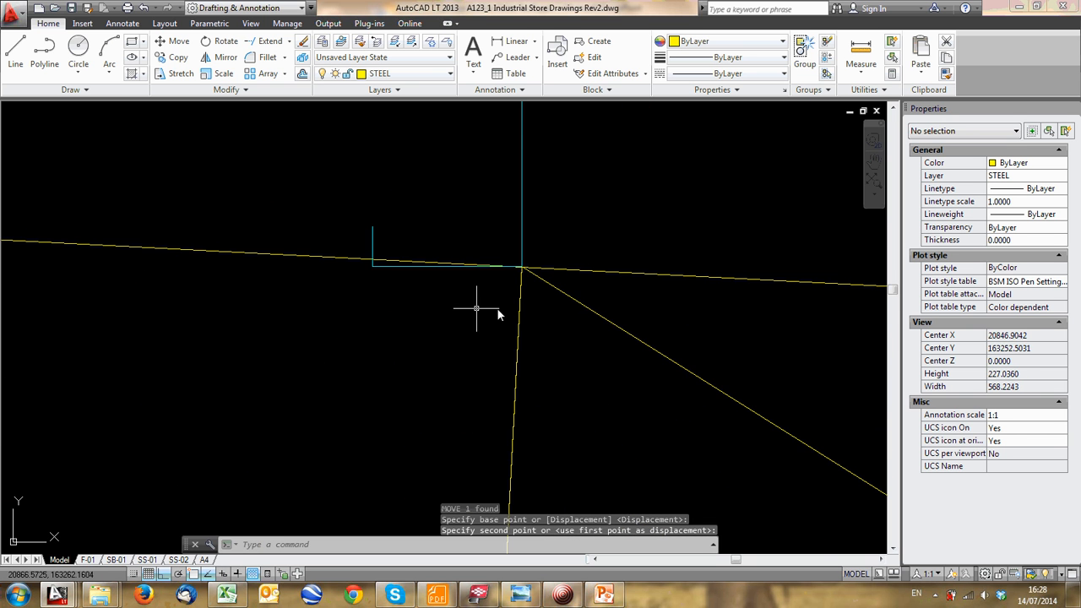
{"action": "scroll", "coordinate": [532, 270], "scroll_direction": "down", "scroll_amount": 6}
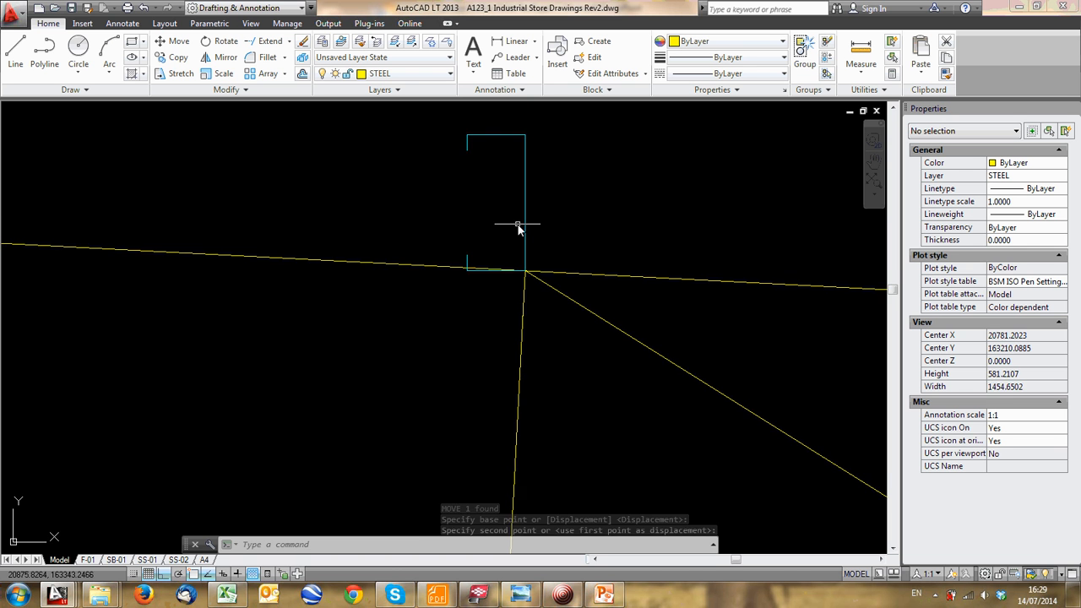
{"action": "scroll", "coordinate": [374, 242], "scroll_direction": "down", "scroll_amount": 5}
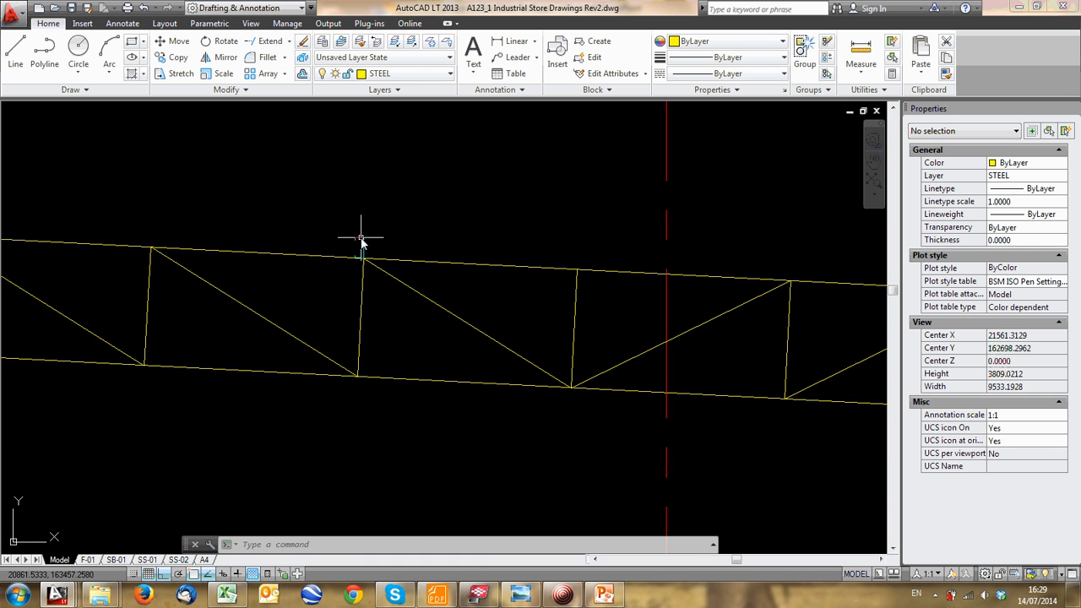
{"action": "scroll", "coordinate": [363, 238], "scroll_direction": "up", "scroll_amount": 3}
{"action": "left_click", "coordinate": [361, 239]}
{"action": "scroll", "coordinate": [363, 244], "scroll_direction": "down", "scroll_amount": 8}
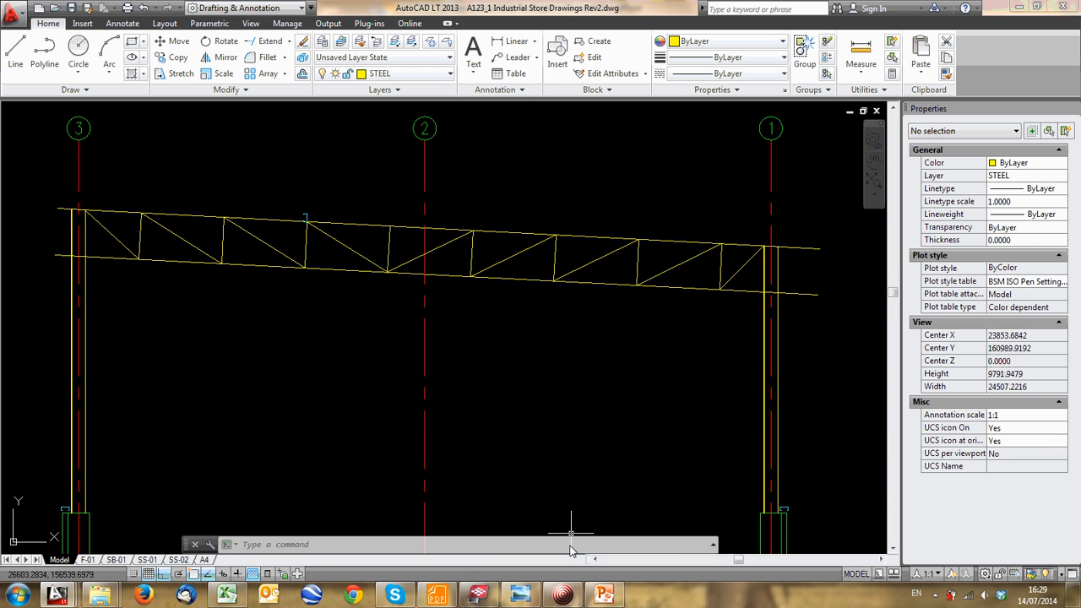
Examine the tilt and seating of the CFLC 175x75x20x2.5 purlins along the top chord in Section E-E
{"action": "scroll", "coordinate": [508, 306], "scroll_direction": "down", "scroll_amount": 5}
{"action": "scroll", "coordinate": [421, 332], "scroll_direction": "up", "scroll_amount": 10}
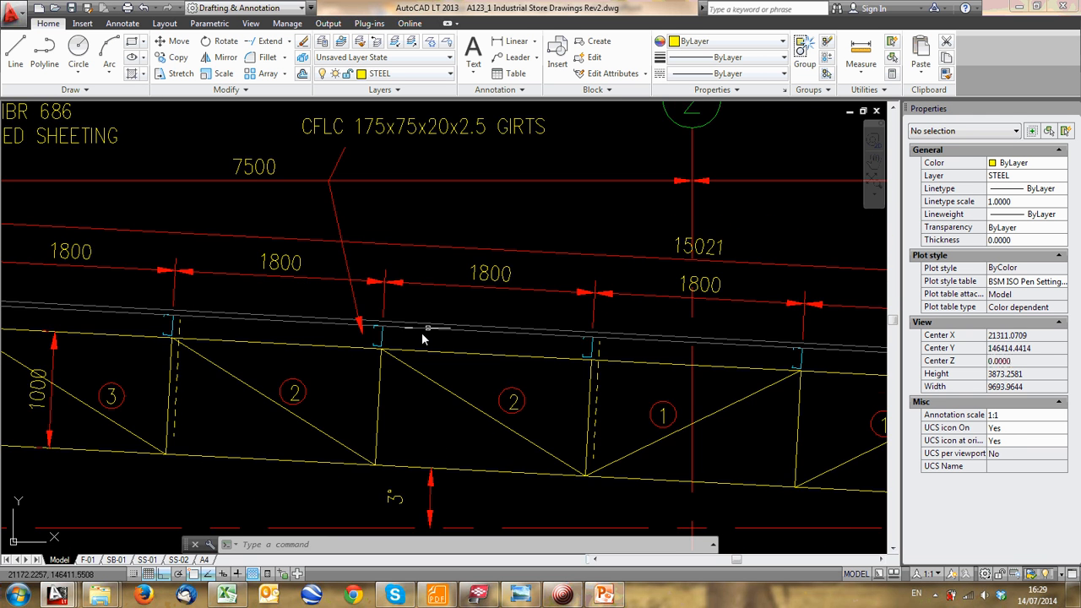
{"action": "scroll", "coordinate": [375, 283], "scroll_direction": "up", "scroll_amount": 10}
{"action": "scroll", "coordinate": [377, 295], "scroll_direction": "down", "scroll_amount": 10}
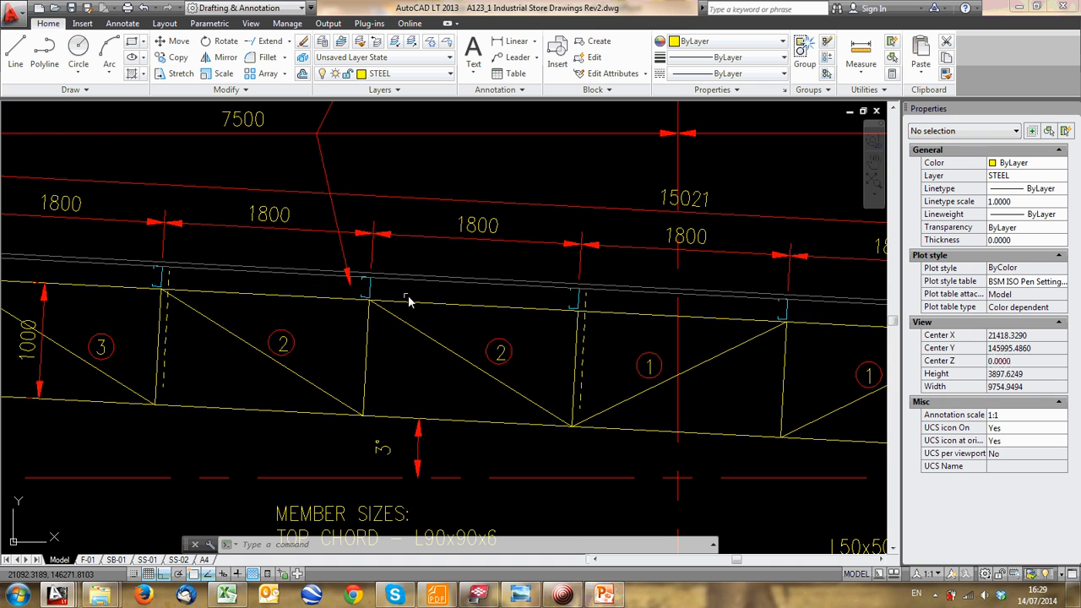
{"action": "scroll", "coordinate": [393, 287], "scroll_direction": "up", "scroll_amount": 4}
{"action": "scroll", "coordinate": [323, 315], "scroll_direction": "up", "scroll_amount": 2}
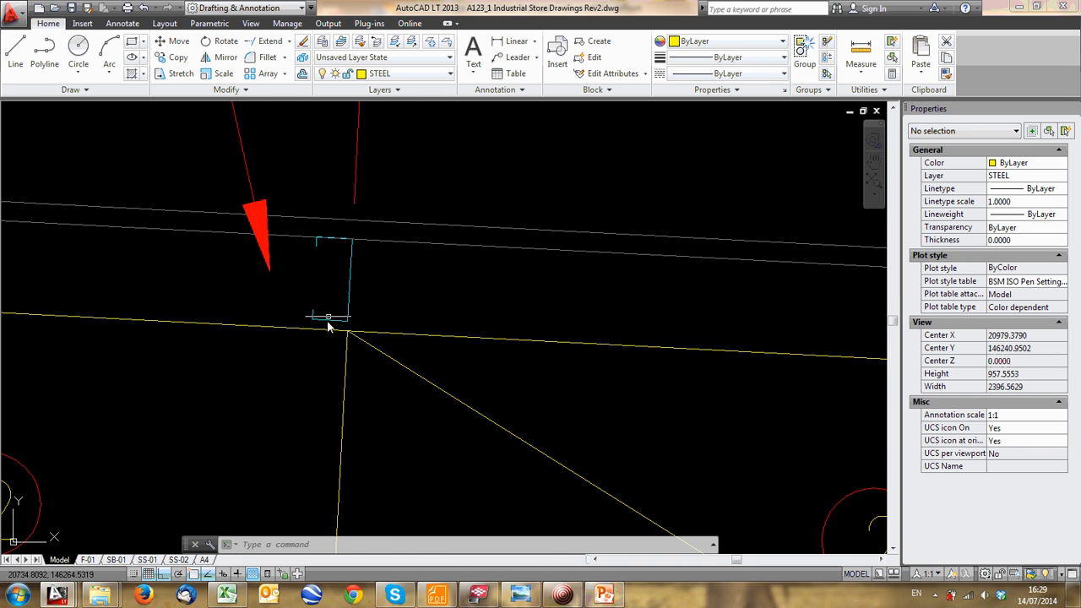
{"action": "scroll", "coordinate": [342, 321], "scroll_direction": "down", "scroll_amount": 6}
{"action": "scroll", "coordinate": [357, 278], "scroll_direction": "up", "scroll_amount": 4}
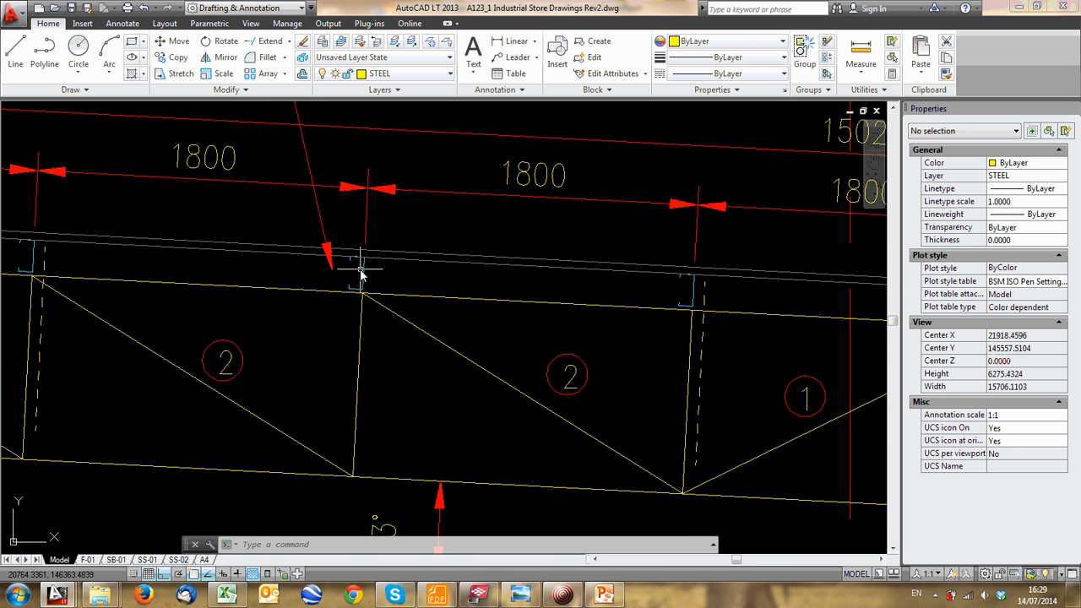
{"action": "scroll", "coordinate": [359, 272], "scroll_direction": "down", "scroll_amount": 2}
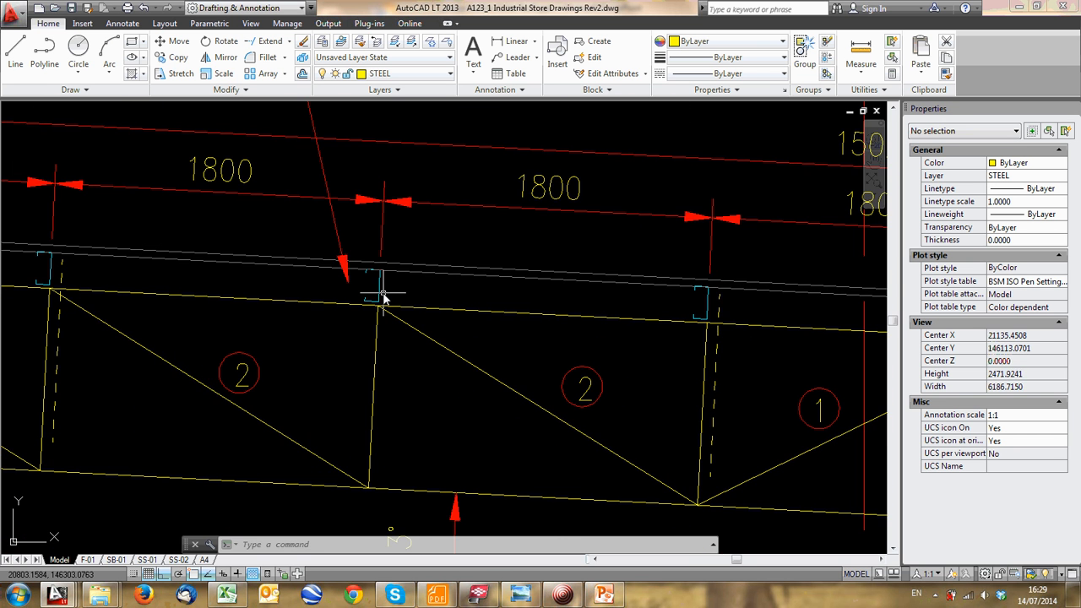
{"action": "scroll", "coordinate": [385, 294], "scroll_direction": "down", "scroll_amount": 4}
{"action": "scroll", "coordinate": [385, 294], "scroll_direction": "up", "scroll_amount": 8}
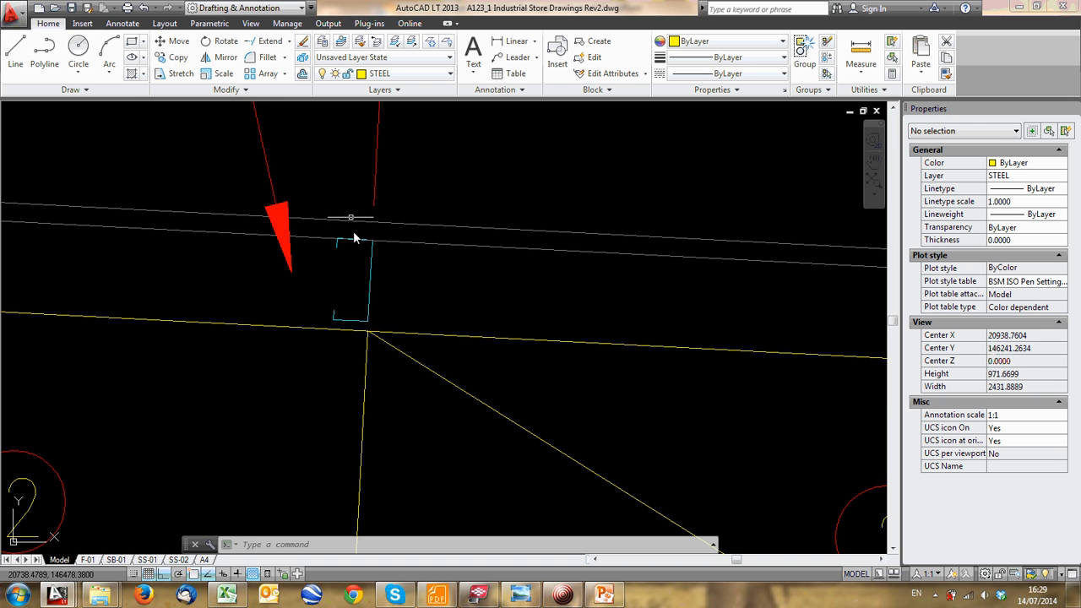
{"action": "scroll", "coordinate": [368, 281], "scroll_direction": "down", "scroll_amount": 2}
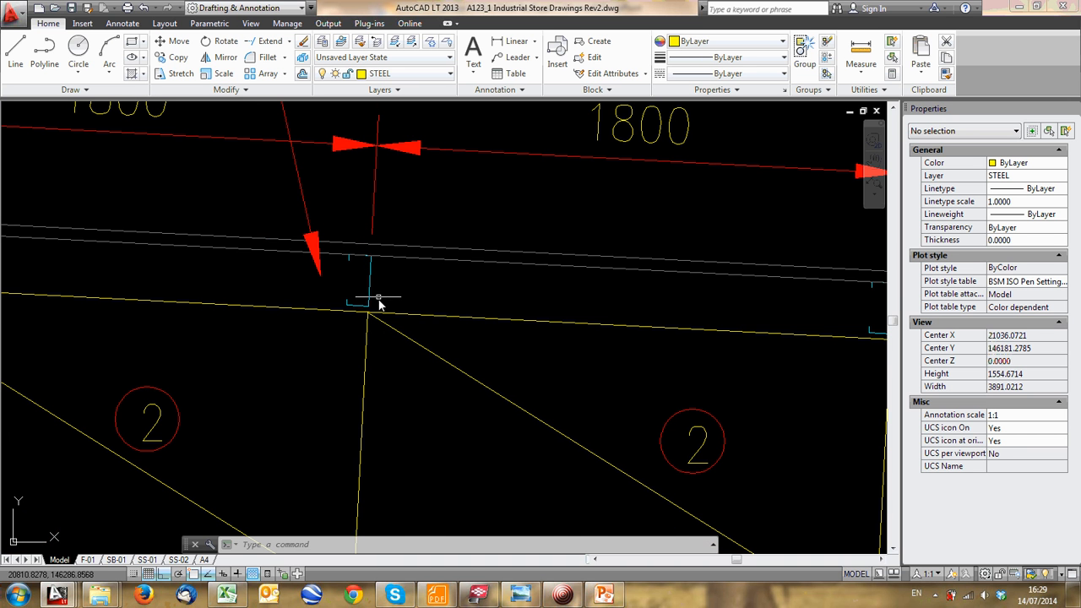
{"action": "scroll", "coordinate": [419, 256], "scroll_direction": "down", "scroll_amount": 4}
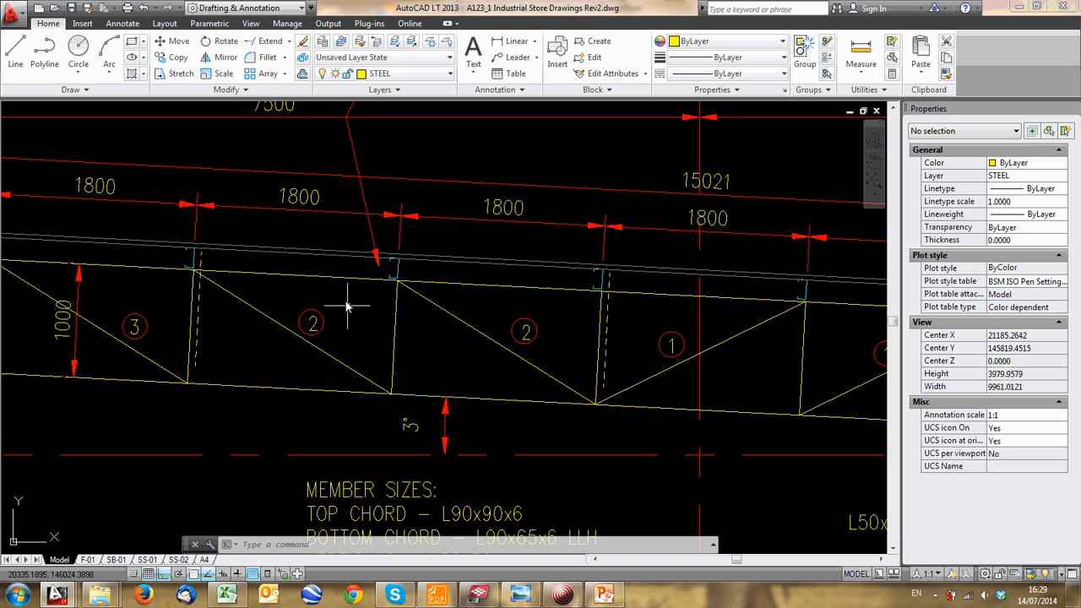
{"action": "scroll", "coordinate": [359, 300], "scroll_direction": "down", "scroll_amount": 5}
{"action": "scroll", "coordinate": [431, 262], "scroll_direction": "up", "scroll_amount": 9}
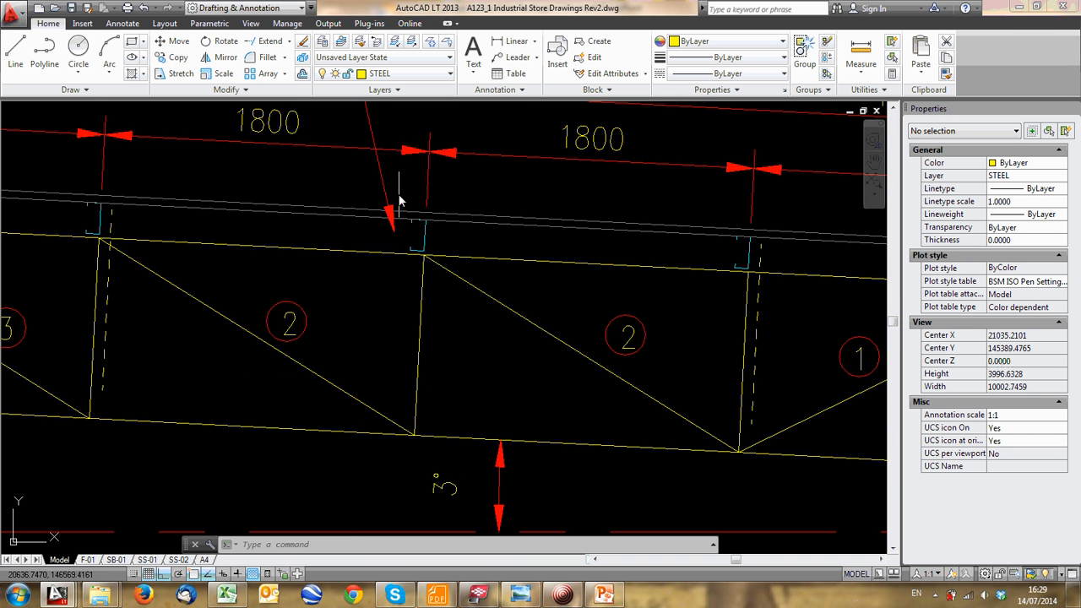
{"action": "scroll", "coordinate": [443, 253], "scroll_direction": "down", "scroll_amount": 10}
Review the purlin arrangement at Section E-E's gridline 1 column, including the end purlin and gutter, and along the rest of the truss
{"action": "middle_click_drag", "start_coordinate": [450, 230], "coordinate": [414, 386]}
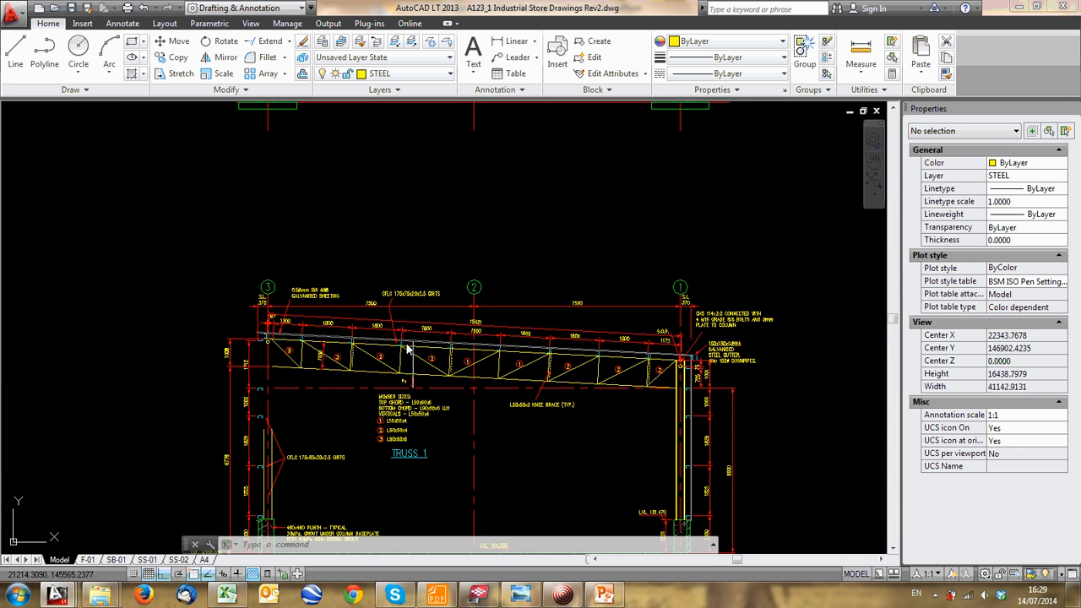
{"action": "middle_click_drag", "start_coordinate": [389, 248], "coordinate": [407, 388]}
{"action": "middle_click_drag", "start_coordinate": [407, 191], "coordinate": [388, 360]}
{"action": "scroll", "coordinate": [642, 352], "scroll_direction": "down", "scroll_amount": 2}
{"action": "middle_click_drag", "start_coordinate": [635, 363], "coordinate": [596, 139]}
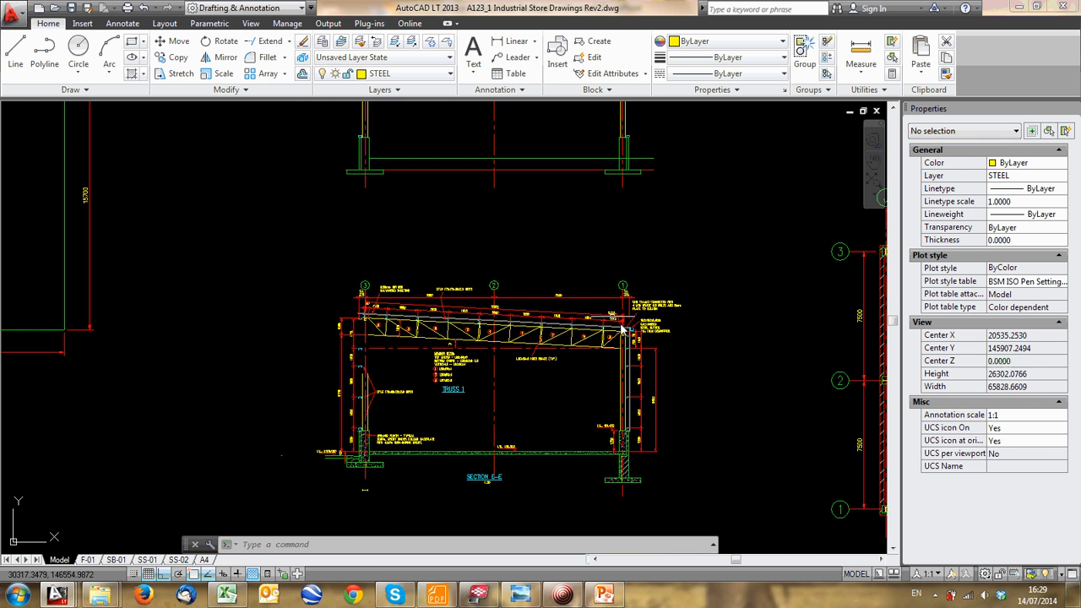
{"action": "scroll", "coordinate": [643, 328], "scroll_direction": "up", "scroll_amount": 8}
{"action": "scroll", "coordinate": [536, 308], "scroll_direction": "up", "scroll_amount": 6}
{"action": "scroll", "coordinate": [521, 314], "scroll_direction": "down", "scroll_amount": 2}
{"action": "middle_click_drag", "start_coordinate": [517, 302], "coordinate": [600, 297]}
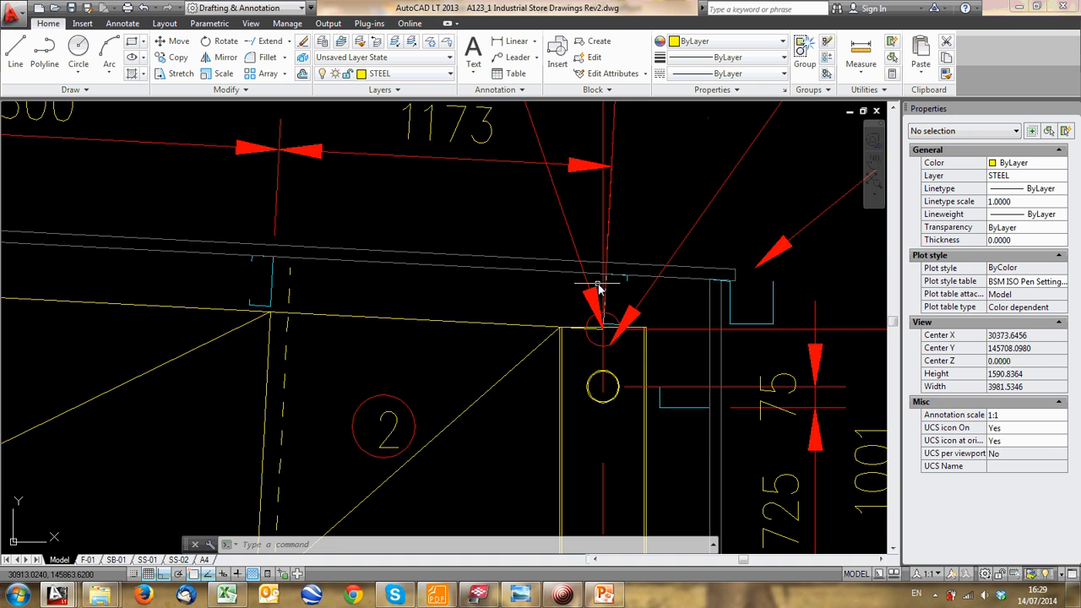
{"action": "scroll", "coordinate": [615, 310], "scroll_direction": "down", "scroll_amount": 6}
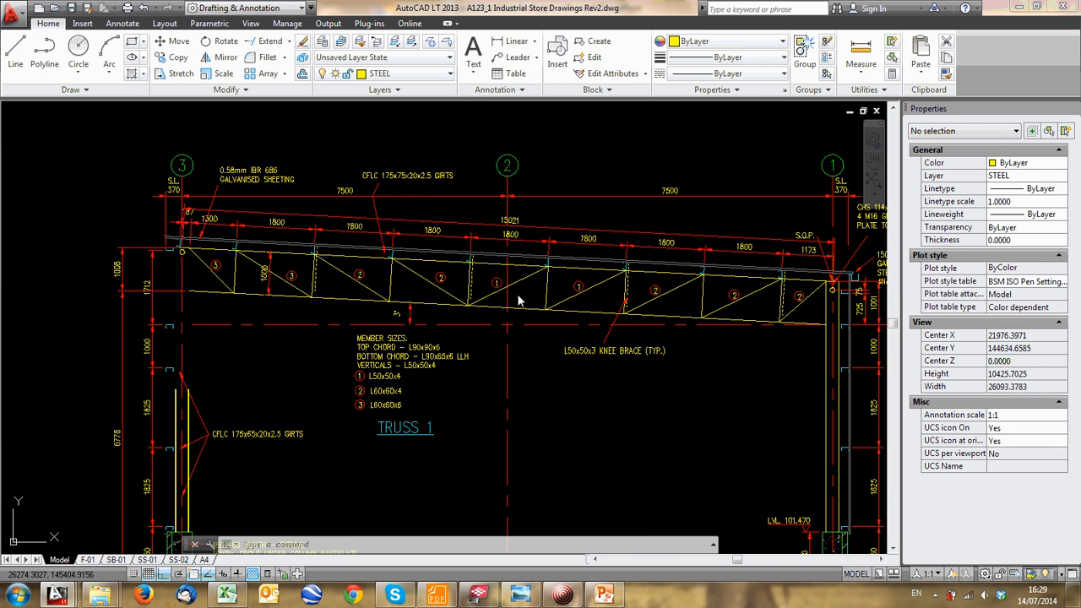
{"action": "scroll", "coordinate": [300, 218], "scroll_direction": "up", "scroll_amount": 4}
{"action": "scroll", "coordinate": [392, 243], "scroll_direction": "down", "scroll_amount": 2}
{"action": "middle_click_drag", "start_coordinate": [392, 243], "coordinate": [451, 258]}
{"action": "scroll", "coordinate": [452, 256], "scroll_direction": "down", "scroll_amount": 4}
{"action": "middle_click_drag", "start_coordinate": [604, 135], "coordinate": [476, 285]}
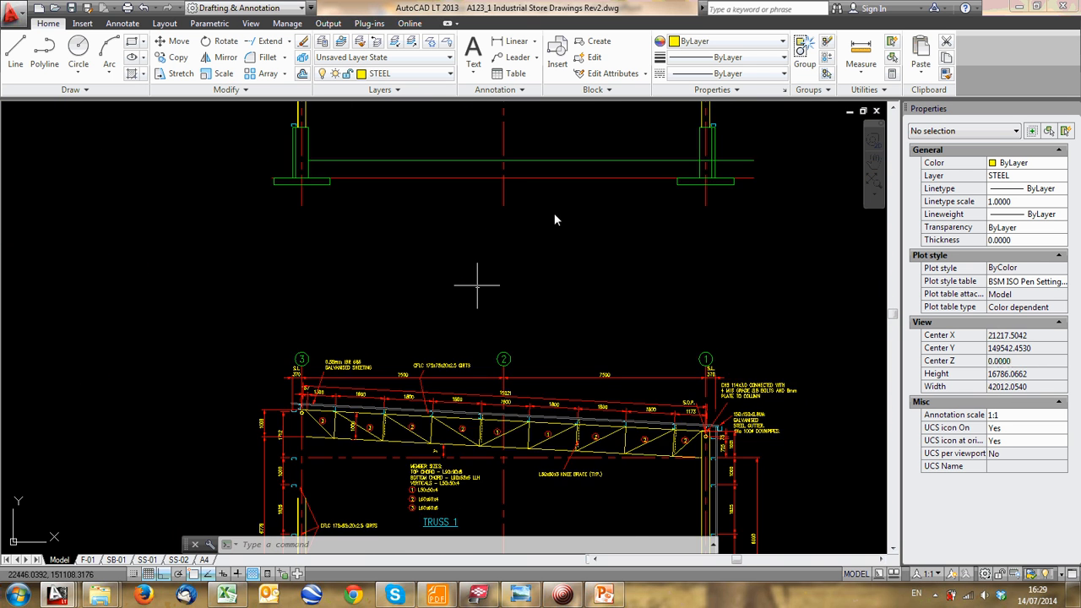
{"action": "middle_click_drag", "start_coordinate": [554, 177], "coordinate": [438, 439]}
{"action": "scroll", "coordinate": [327, 253], "scroll_direction": "up", "scroll_amount": 6}
{"action": "scroll", "coordinate": [279, 194], "scroll_direction": "up", "scroll_amount": 2}
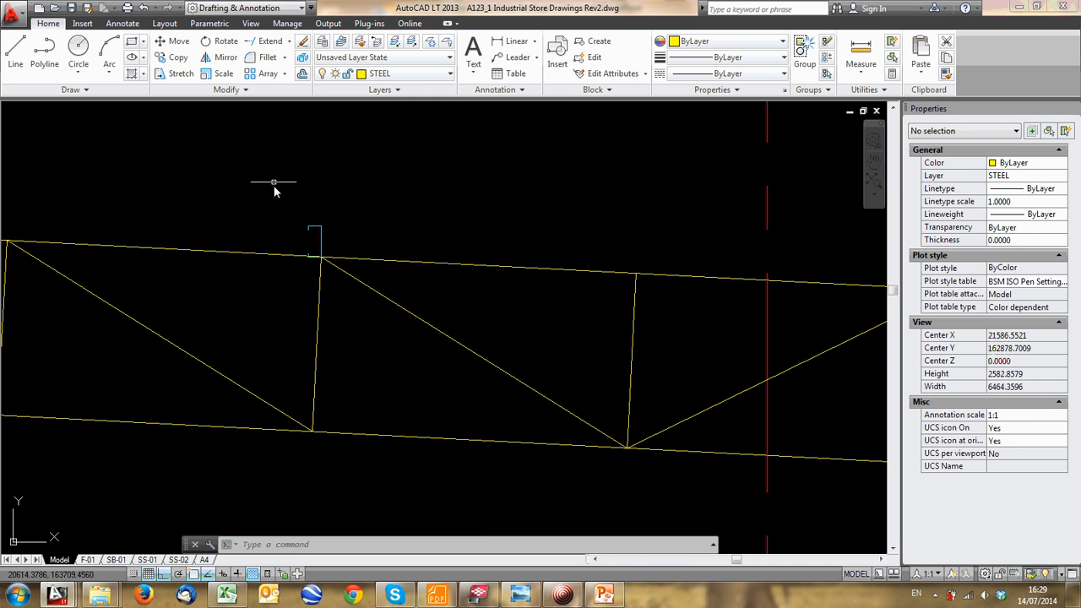
{"action": "left_click", "coordinate": [272, 187]}
{"action": "left_click", "coordinate": [379, 292]}
{"action": "type", "text": "R"}
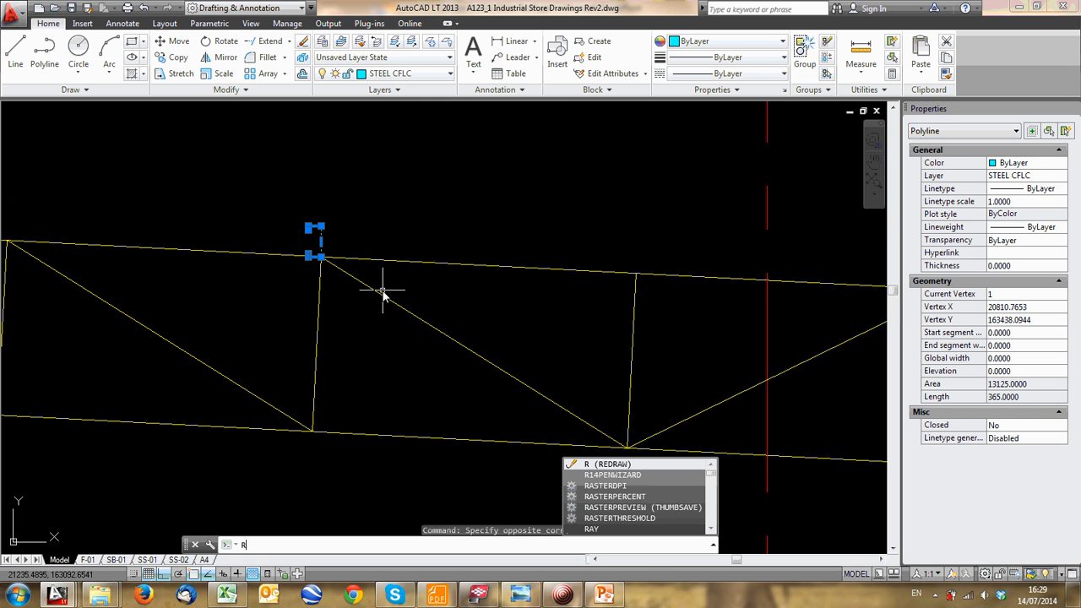
{"action": "key", "text": "Escape"}
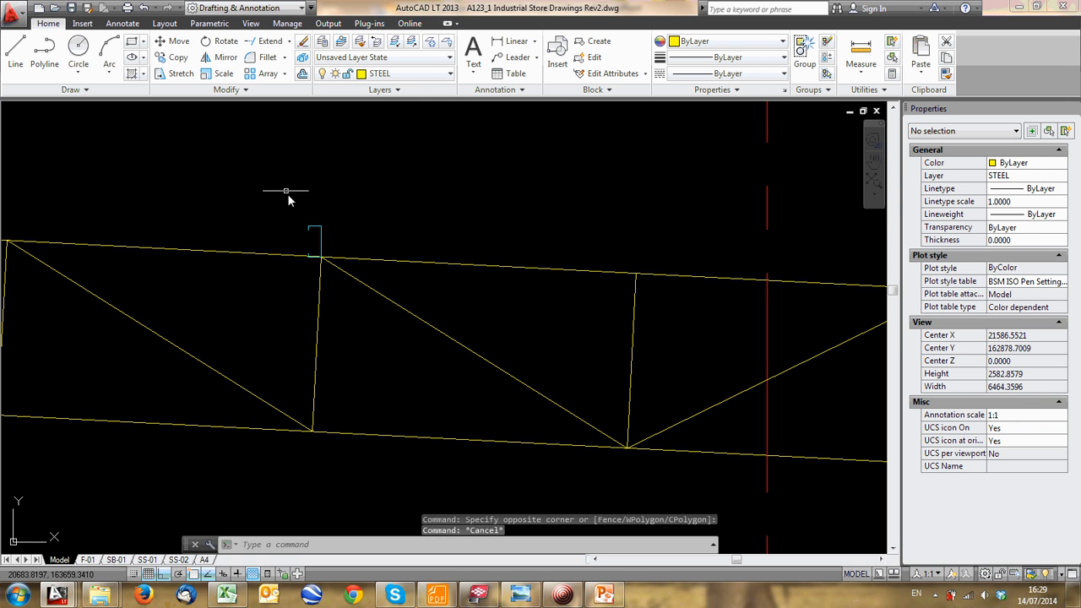
Rotate the purlin profile by -3 degrees about the lower corner of its web at the top-chord node
{"action": "left_click", "coordinate": [288, 195]}
{"action": "left_click", "coordinate": [353, 251]}
{"action": "left_click", "coordinate": [221, 41]}
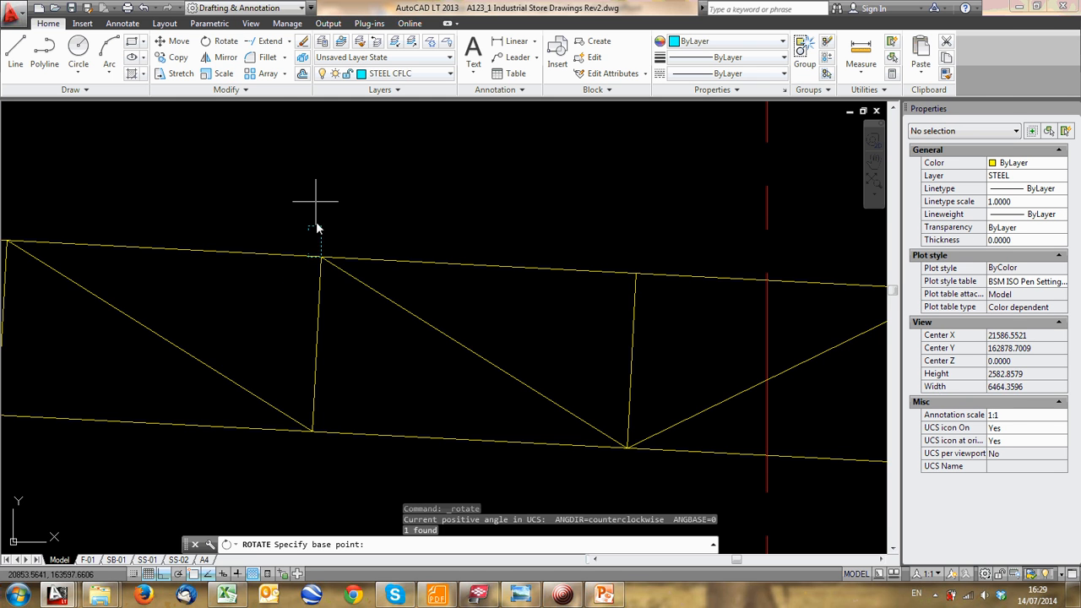
{"action": "scroll", "coordinate": [309, 245], "scroll_direction": "up", "scroll_amount": 3}
{"action": "scroll", "coordinate": [337, 253], "scroll_direction": "up", "scroll_amount": 5}
{"action": "left_click", "coordinate": [400, 243]}
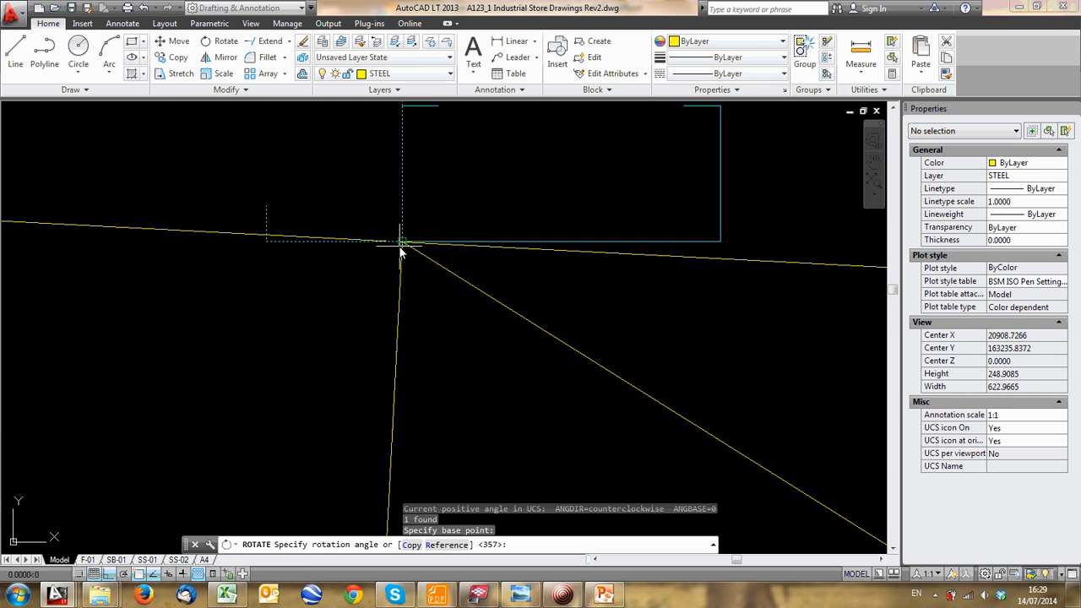
{"action": "type", "text": "-3"}
{"action": "key", "text": "Return"}
{"action": "scroll", "coordinate": [478, 212], "scroll_direction": "down", "scroll_amount": 5}
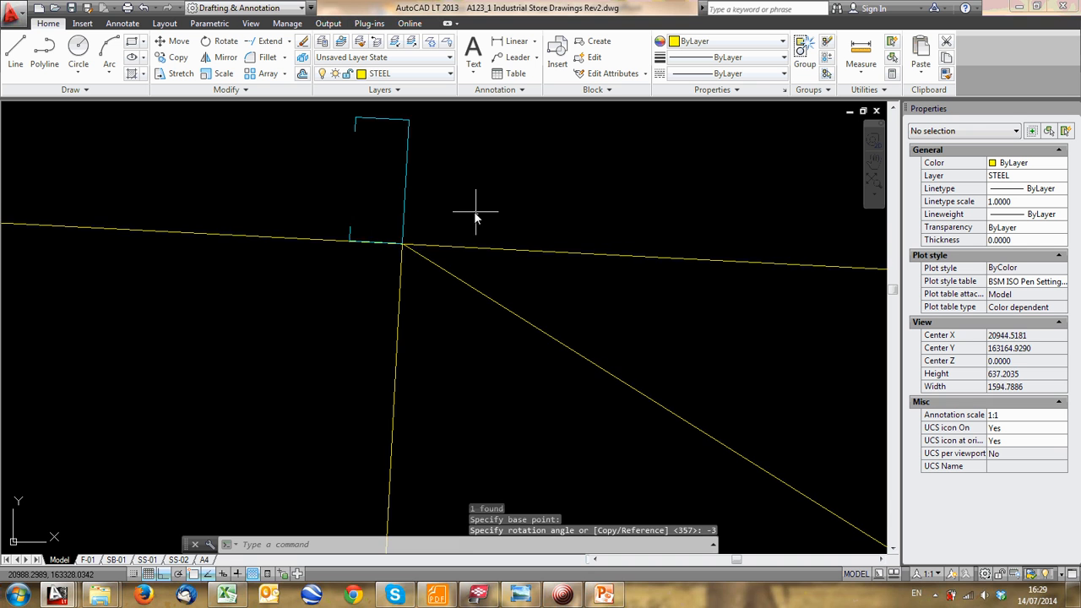
{"action": "scroll", "coordinate": [386, 234], "scroll_direction": "up", "scroll_amount": 2}
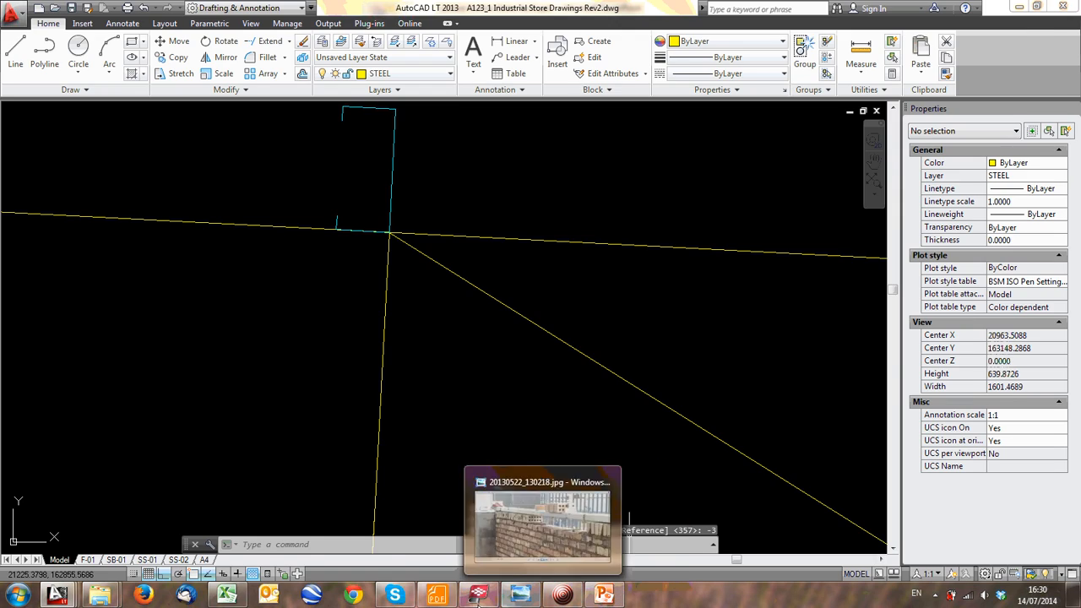
Switch to Tekla BIMsight and examine how the roof purlins sit on and are bolted to the truss top chords
{"action": "left_click", "coordinate": [520, 596]}
{"action": "left_click_drag", "start_coordinate": [403, 271], "coordinate": [515, 246]}
{"action": "scroll", "coordinate": [359, 258], "scroll_direction": "up", "scroll_amount": 6}
{"action": "left_click_drag", "start_coordinate": [358, 260], "coordinate": [431, 280]}
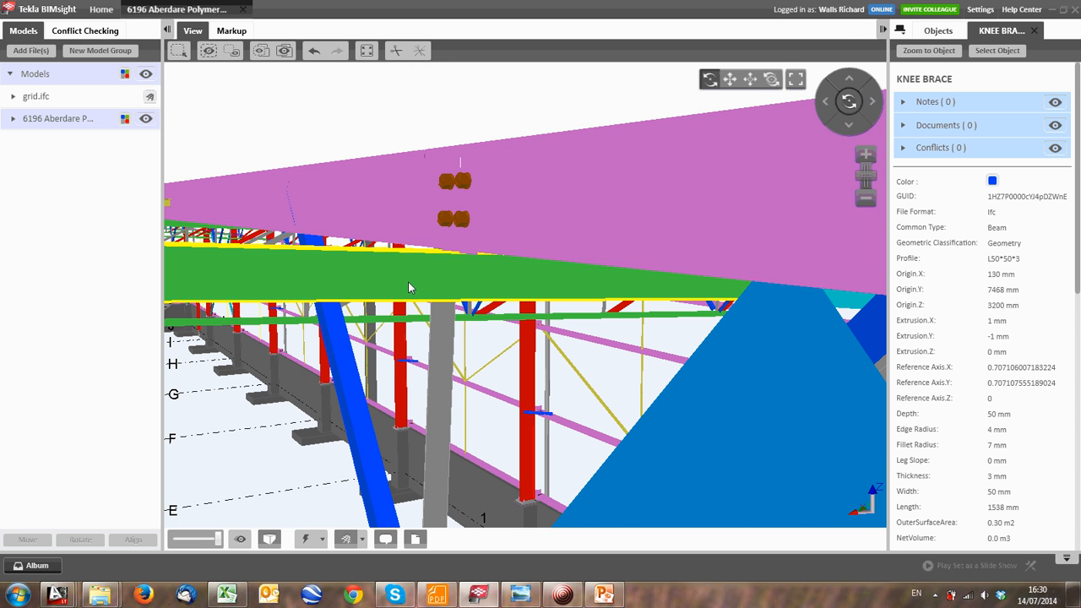
{"action": "left_click_drag", "start_coordinate": [392, 274], "coordinate": [426, 348]}
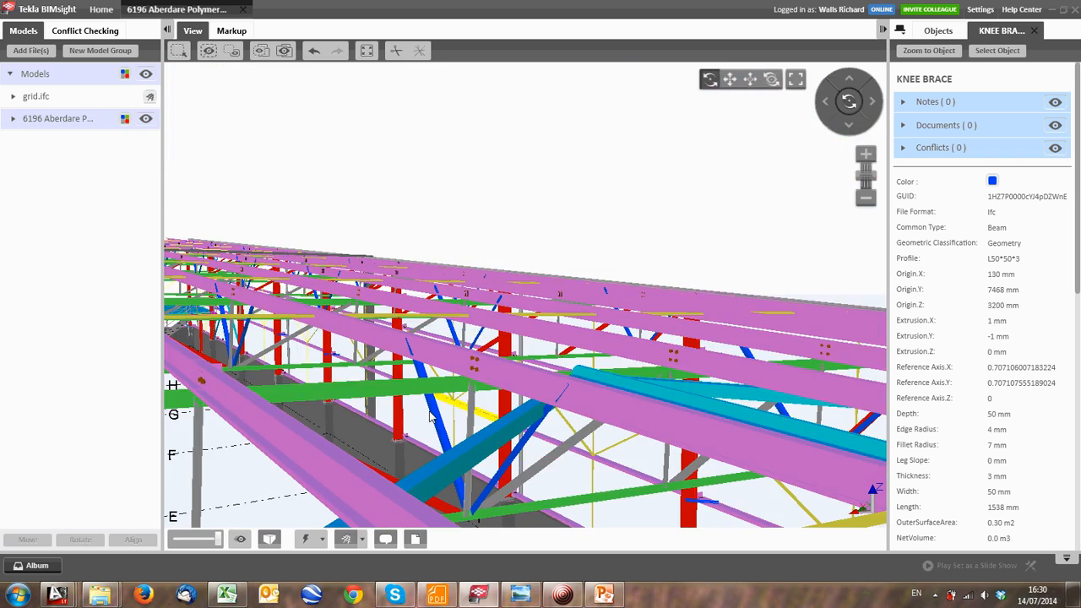
{"action": "mouse_move", "coordinate": [397, 388]}
{"action": "left_mouse_down"}
{"action": "mouse_move", "coordinate": [336, 404]}
{"action": "mouse_move", "coordinate": [332, 425]}
{"action": "mouse_move", "coordinate": [408, 389]}
{"action": "left_mouse_up"}
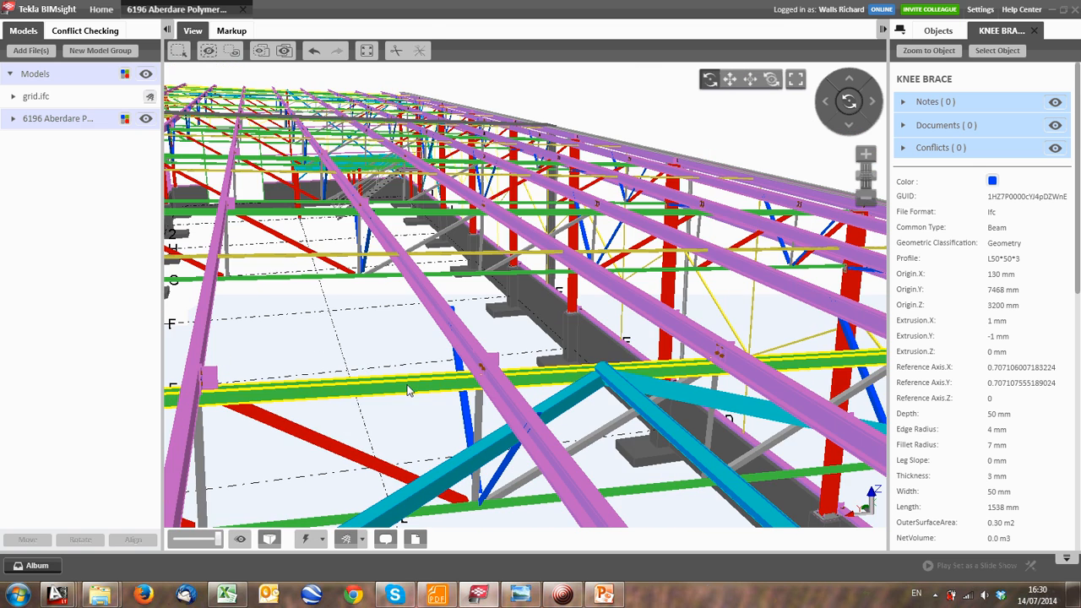
{"action": "scroll", "coordinate": [459, 386], "scroll_direction": "up", "scroll_amount": 3}
{"action": "left_click", "coordinate": [517, 367]}
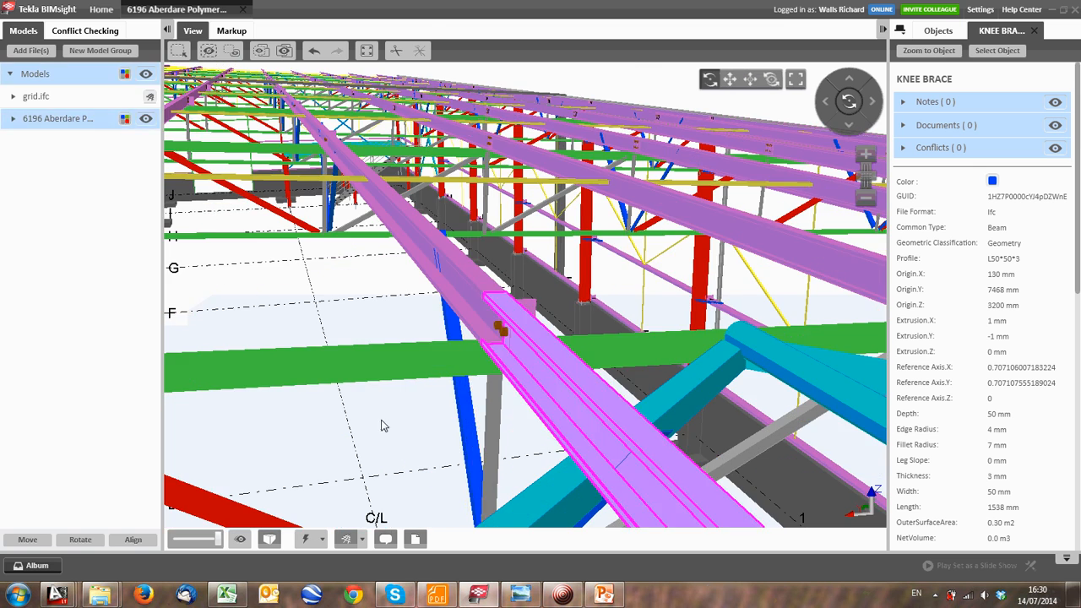
{"action": "left_click_drag", "start_coordinate": [381, 427], "coordinate": [540, 254]}
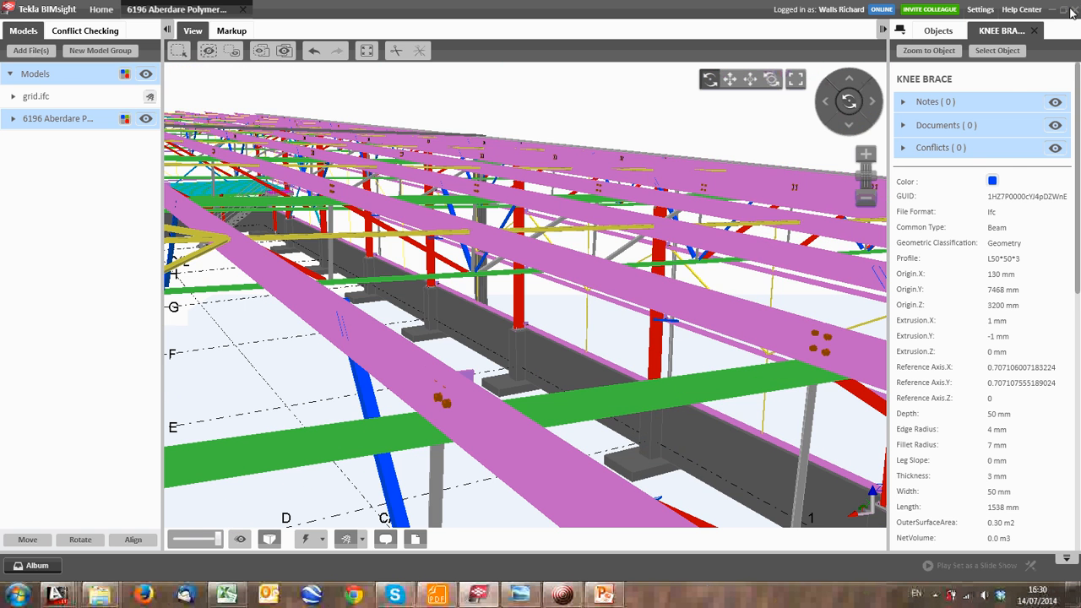
Switch back to AutoCAD and move the rotated purlin 30 mm up from the top chord along the line of the vertical
{"action": "left_click", "coordinate": [1053, 12]}
{"action": "scroll", "coordinate": [407, 203], "scroll_direction": "down", "scroll_amount": 4}
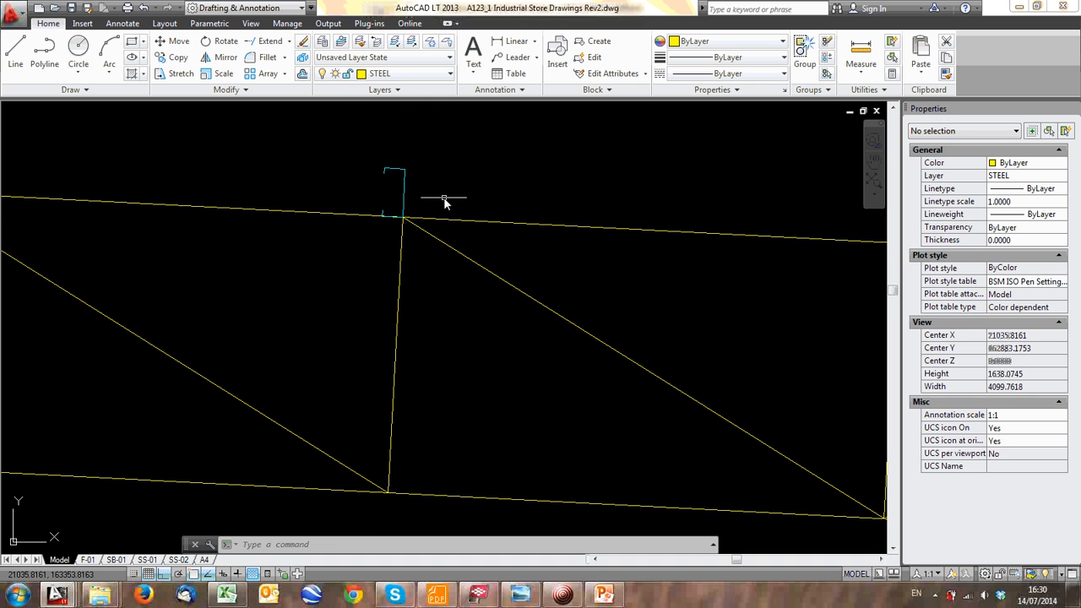
{"action": "left_click", "coordinate": [444, 202]}
{"action": "left_click", "coordinate": [380, 176]}
{"action": "left_click", "coordinate": [393, 168]}
{"action": "type", "text": "m"}
{"action": "key", "text": "Return"}
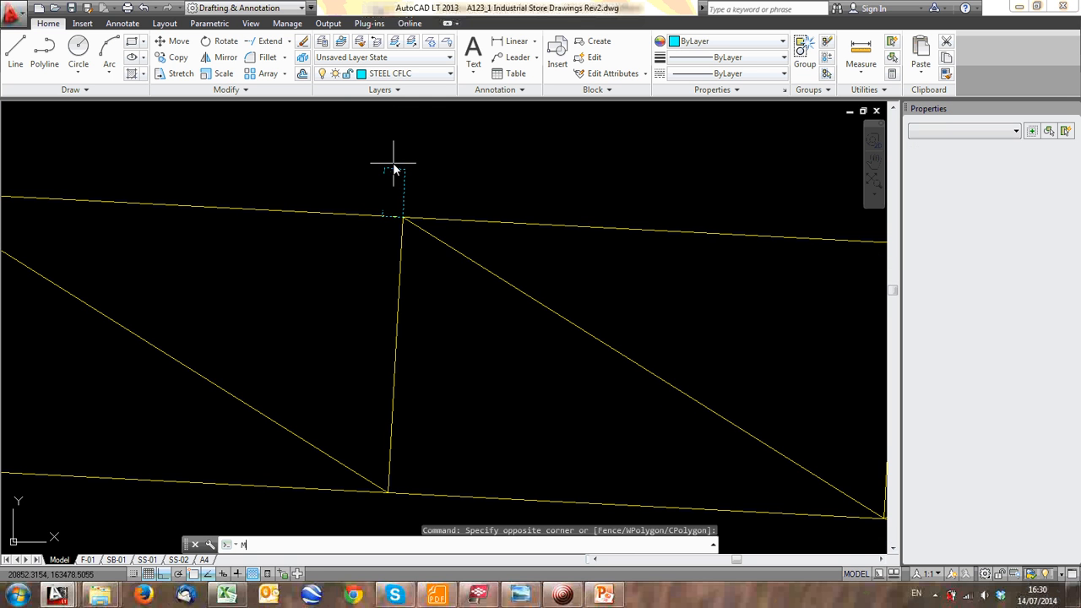
{"action": "left_click", "coordinate": [397, 363]}
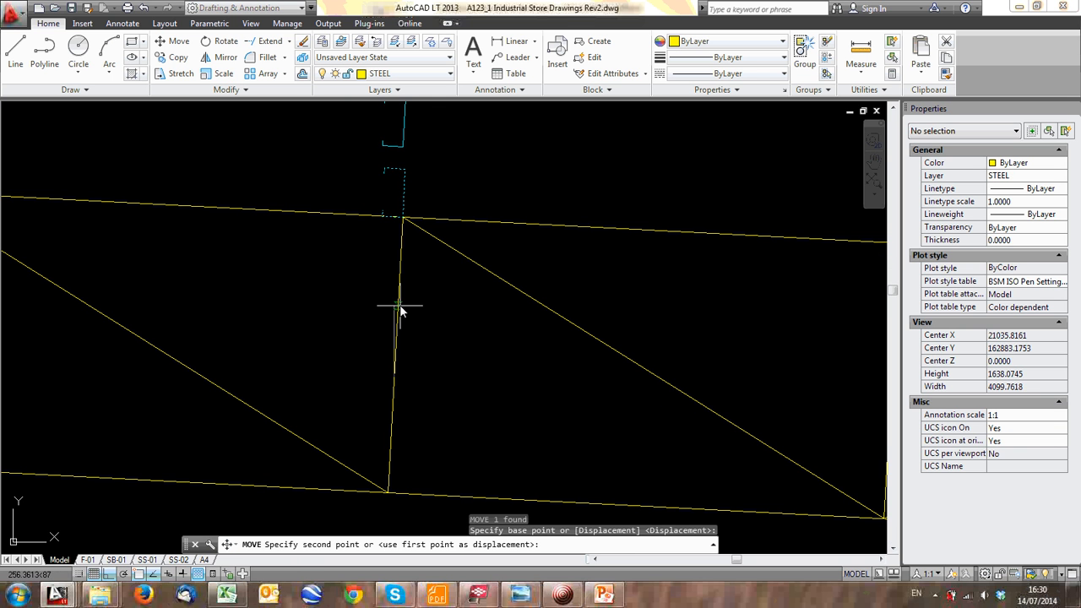
{"action": "scroll", "coordinate": [403, 311], "scroll_direction": "up", "scroll_amount": 2}
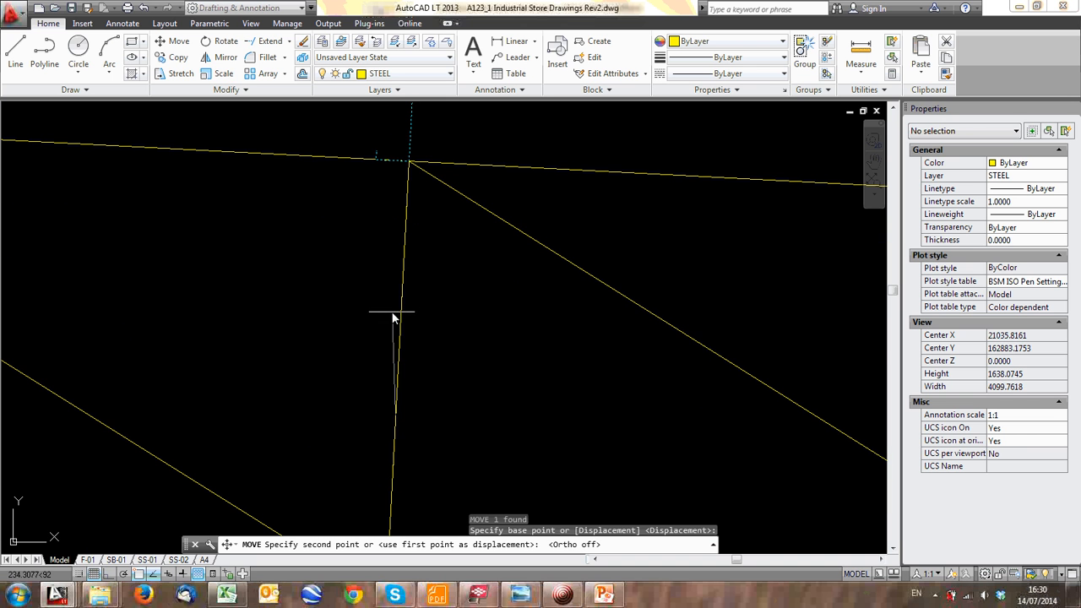
{"action": "type", "text": "30"}
{"action": "key", "text": "Return"}
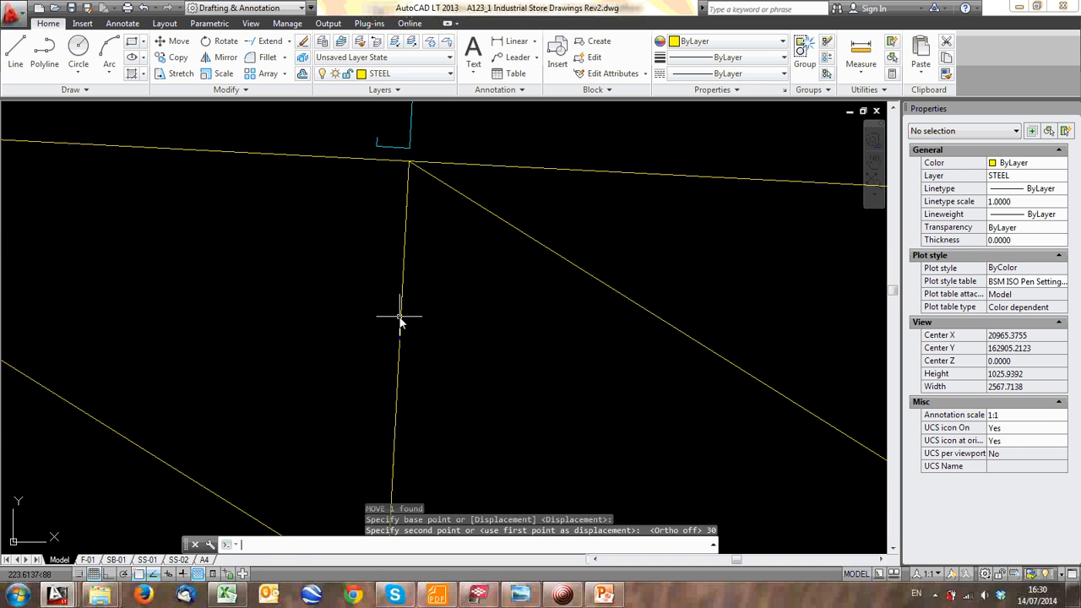
Copy the purlin, with its top-chord node as base point, to the next two nodes towards gridline 1
{"action": "scroll", "coordinate": [400, 316], "scroll_direction": "down", "scroll_amount": 6}
{"action": "scroll", "coordinate": [400, 274], "scroll_direction": "up", "scroll_amount": 2}
{"action": "left_click", "coordinate": [400, 268]}
{"action": "left_click", "coordinate": [364, 229]}
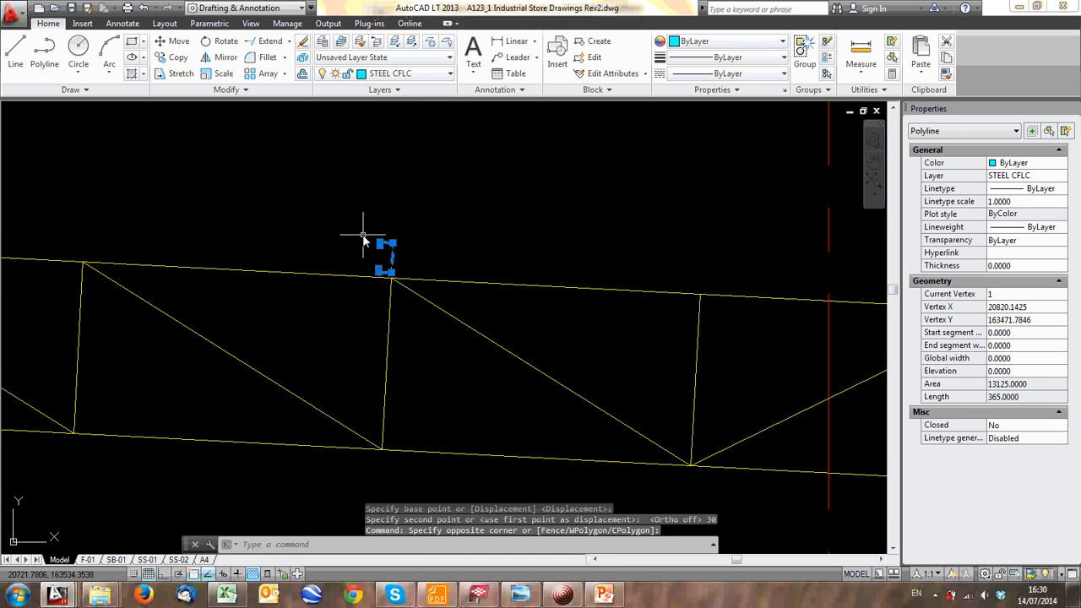
{"action": "type", "text": "co"}
{"action": "key", "text": "Return"}
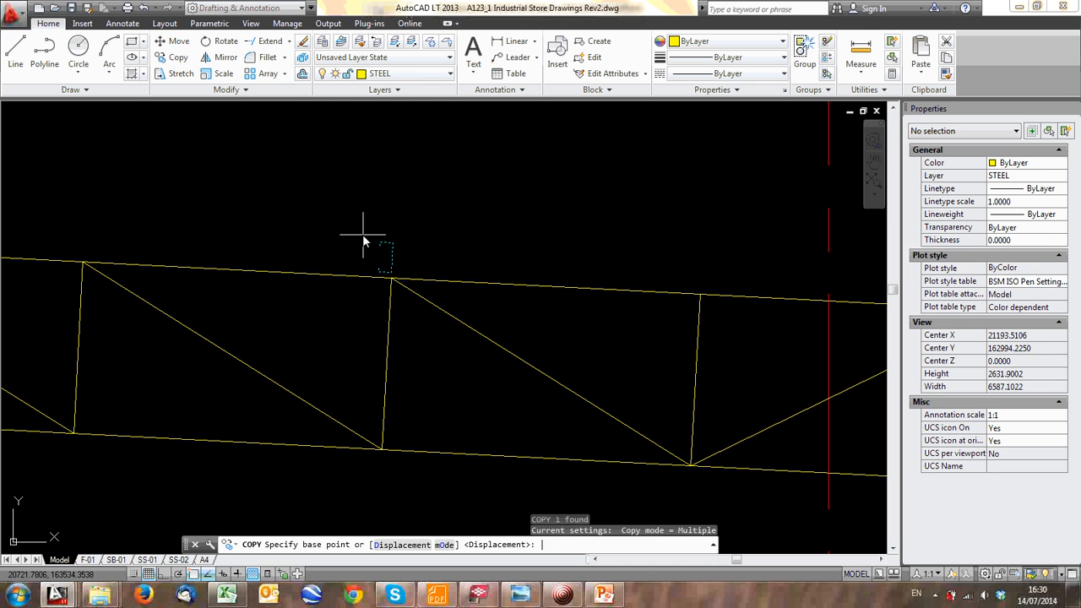
{"action": "scroll", "coordinate": [397, 281], "scroll_direction": "up", "scroll_amount": 5}
{"action": "left_click", "coordinate": [371, 287]}
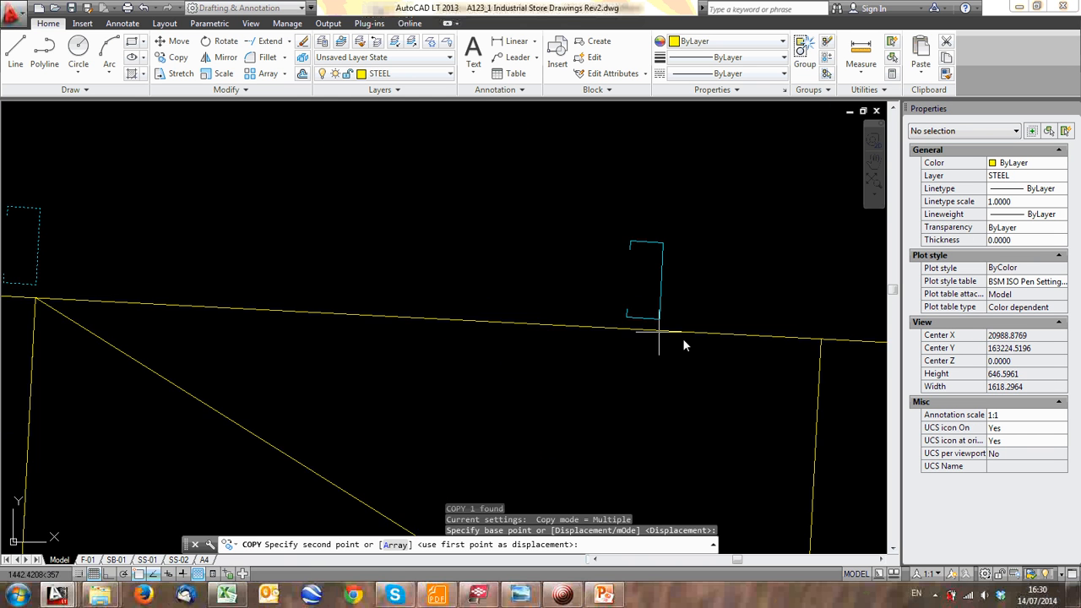
{"action": "scroll", "coordinate": [682, 342], "scroll_direction": "down", "scroll_amount": 4}
{"action": "left_click", "coordinate": [329, 338]}
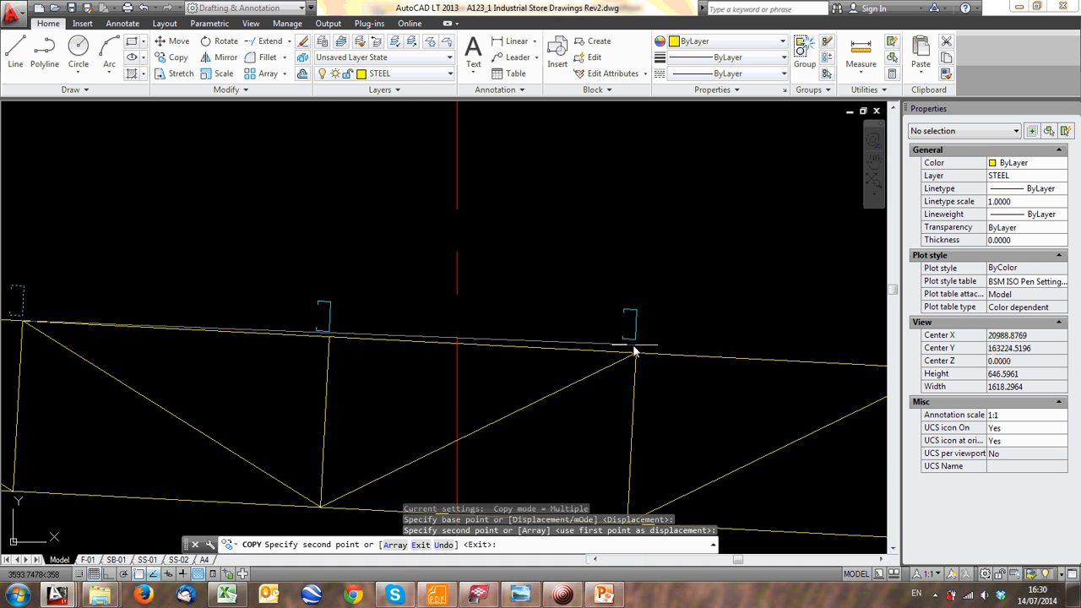
{"action": "left_click", "coordinate": [636, 353]}
Place further purlin copies on the three remaining top-chord nodes before the gridline 1 column
{"action": "scroll", "coordinate": [541, 332], "scroll_direction": "down", "scroll_amount": 2}
{"action": "middle_click_drag", "start_coordinate": [532, 331], "coordinate": [130, 316]}
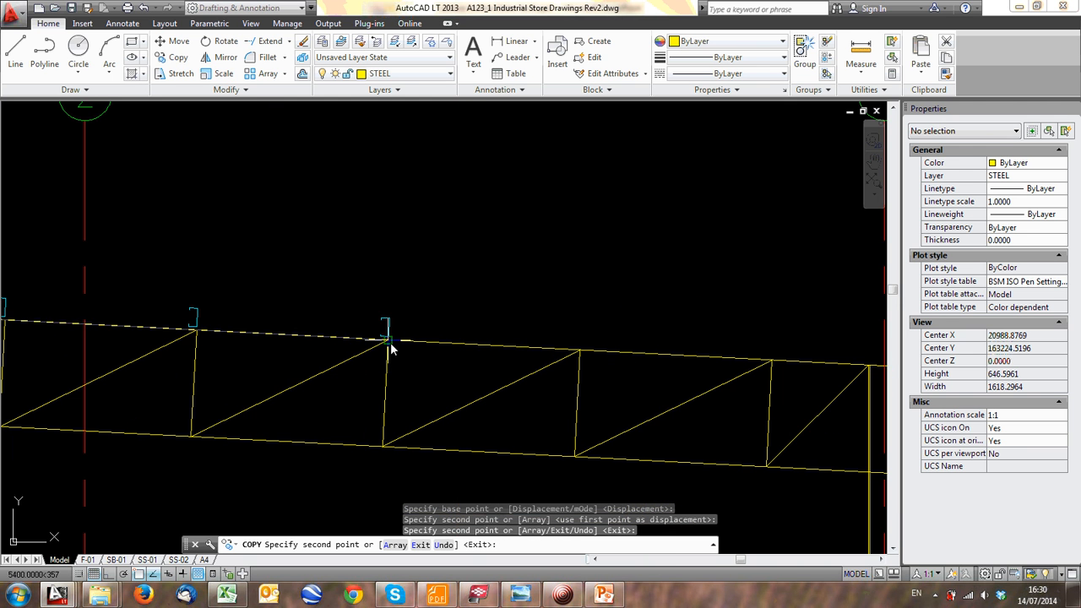
{"action": "left_click", "coordinate": [389, 346]}
{"action": "left_click", "coordinate": [579, 346]}
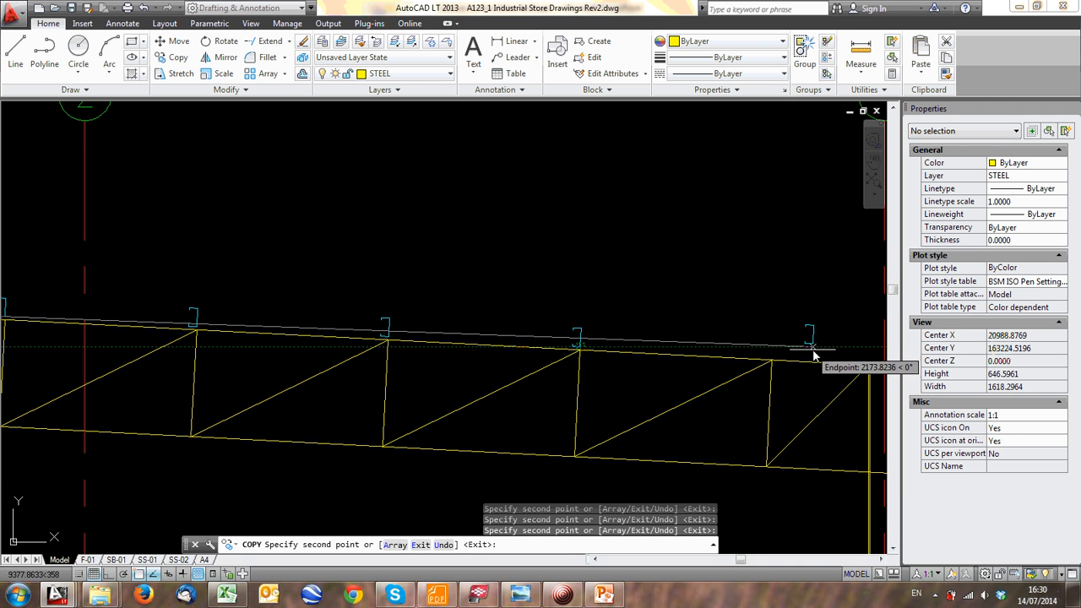
{"action": "left_click", "coordinate": [802, 354]}
Place purlin copies on the top-chord nodes of the first and second verticals from gridline 3
{"action": "scroll", "coordinate": [802, 354], "scroll_direction": "down", "scroll_amount": 3}
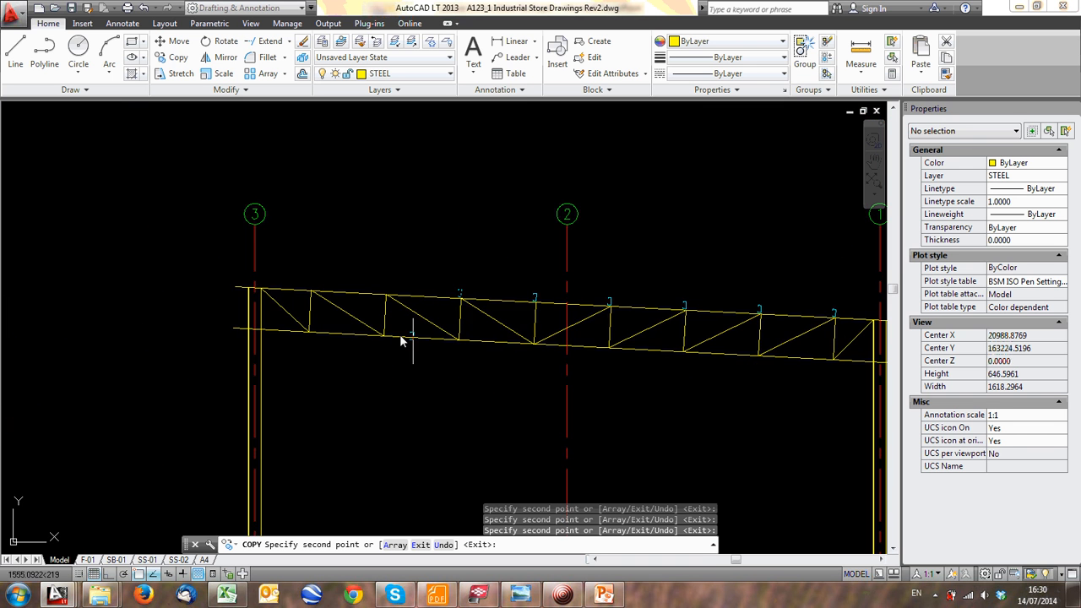
{"action": "scroll", "coordinate": [364, 302], "scroll_direction": "up", "scroll_amount": 2}
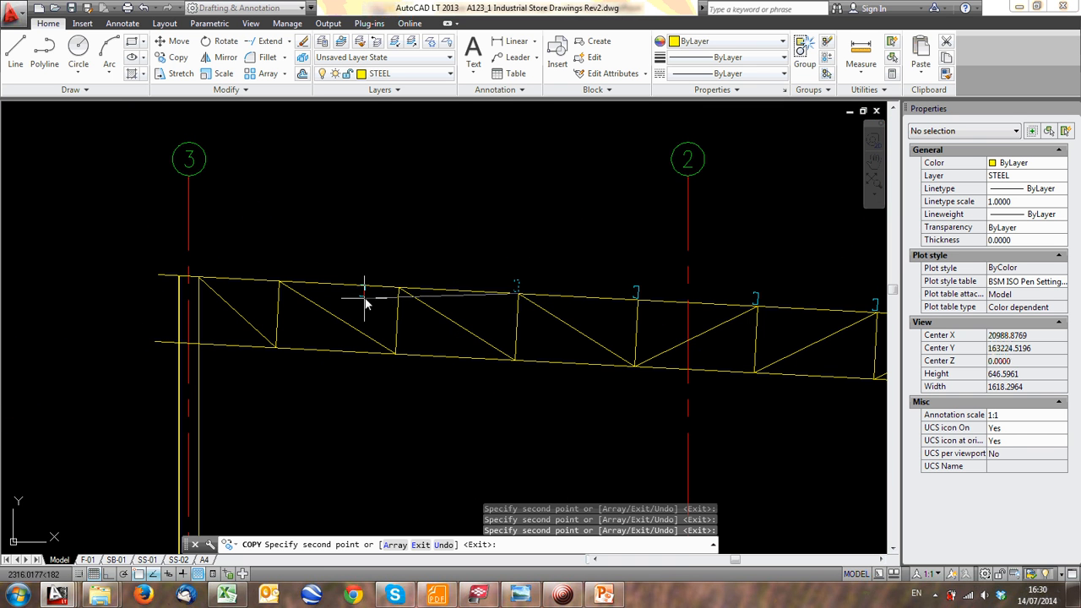
{"action": "scroll", "coordinate": [278, 285], "scroll_direction": "up", "scroll_amount": 3}
{"action": "left_click", "coordinate": [293, 272]}
{"action": "scroll", "coordinate": [425, 271], "scroll_direction": "down", "scroll_amount": 6}
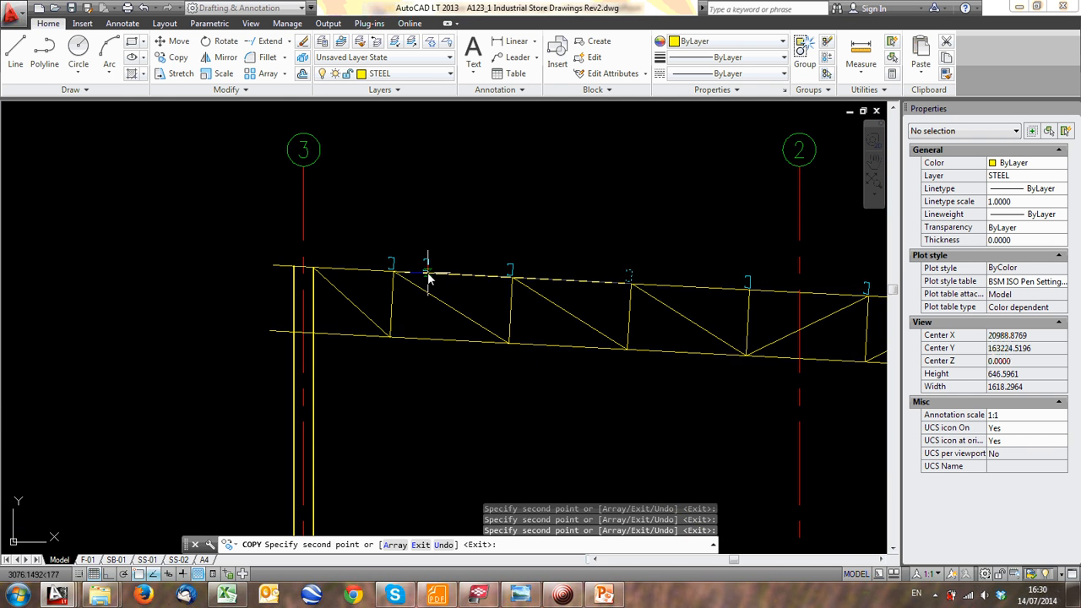
Place a purlin copy where the top chord crosses gridline 1 and finish copying
{"action": "middle_click_drag", "start_coordinate": [794, 275], "coordinate": [330, 334]}
{"action": "middle_click_drag", "start_coordinate": [656, 328], "coordinate": [327, 303]}
{"action": "scroll", "coordinate": [511, 357], "scroll_direction": "up", "scroll_amount": 4}
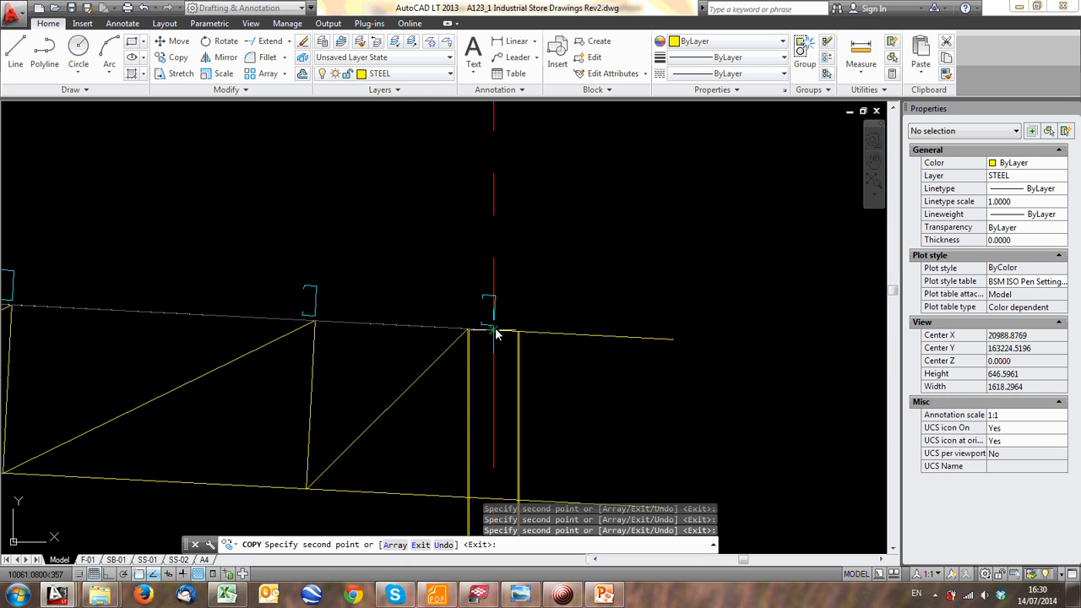
{"action": "left_click", "coordinate": [496, 332]}
{"action": "scroll", "coordinate": [616, 338], "scroll_direction": "down", "scroll_amount": 2}
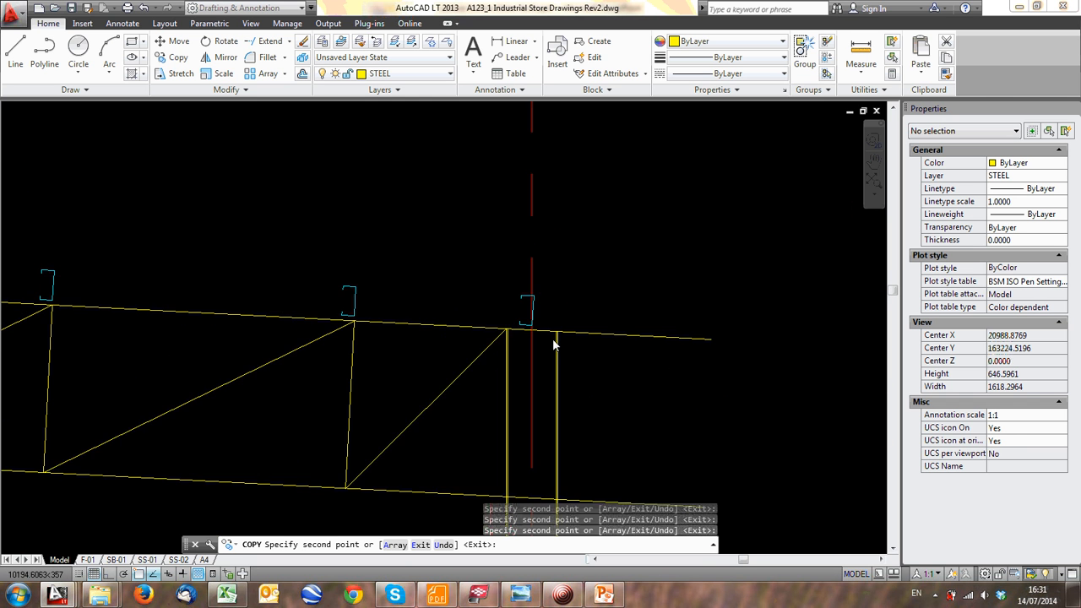
{"action": "key", "text": "Escape"}
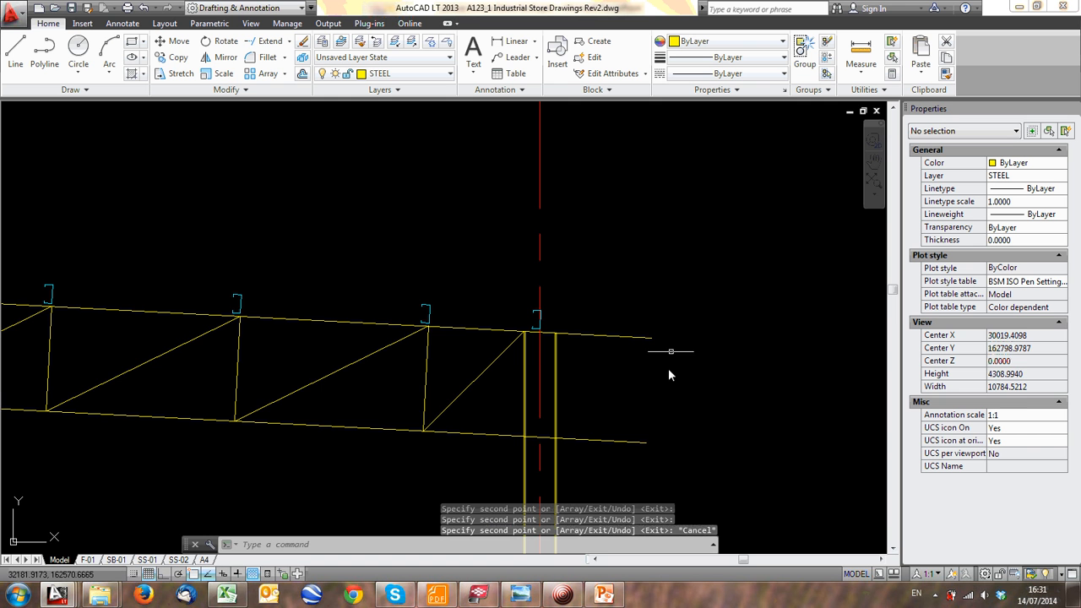
Examine the end purlin, roof sheeting and gutter at Section E-E's gridline 1 column
{"action": "scroll", "coordinate": [526, 320], "scroll_direction": "down", "scroll_amount": 3}
{"action": "scroll", "coordinate": [590, 312], "scroll_direction": "up", "scroll_amount": 8}
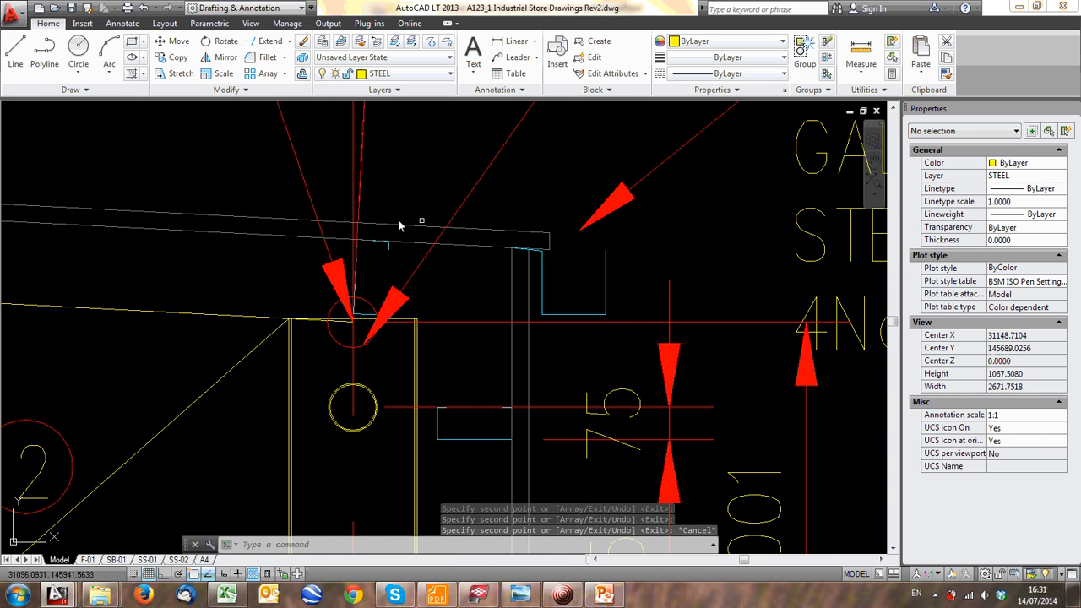
{"action": "scroll", "coordinate": [438, 246], "scroll_direction": "down", "scroll_amount": 2}
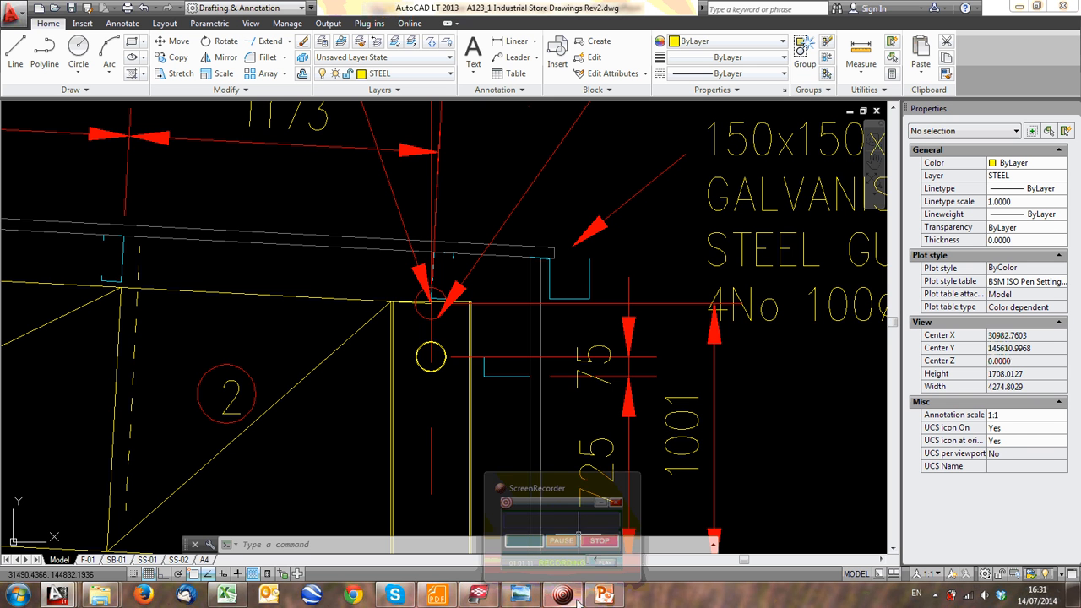
Switch to Tekla BIMsight and examine the cleats that fix the purlins to the end truss's top chord
{"action": "mouse_move", "coordinate": [593, 603]}
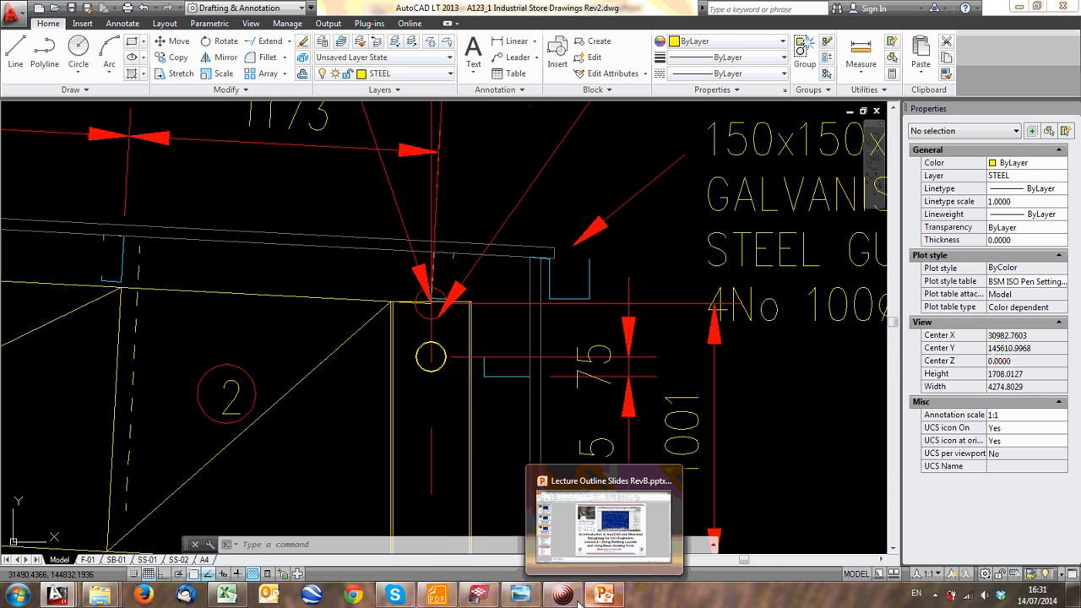
{"action": "left_click", "coordinate": [479, 594]}
{"action": "scroll", "coordinate": [519, 347], "scroll_direction": "down", "scroll_amount": 8}
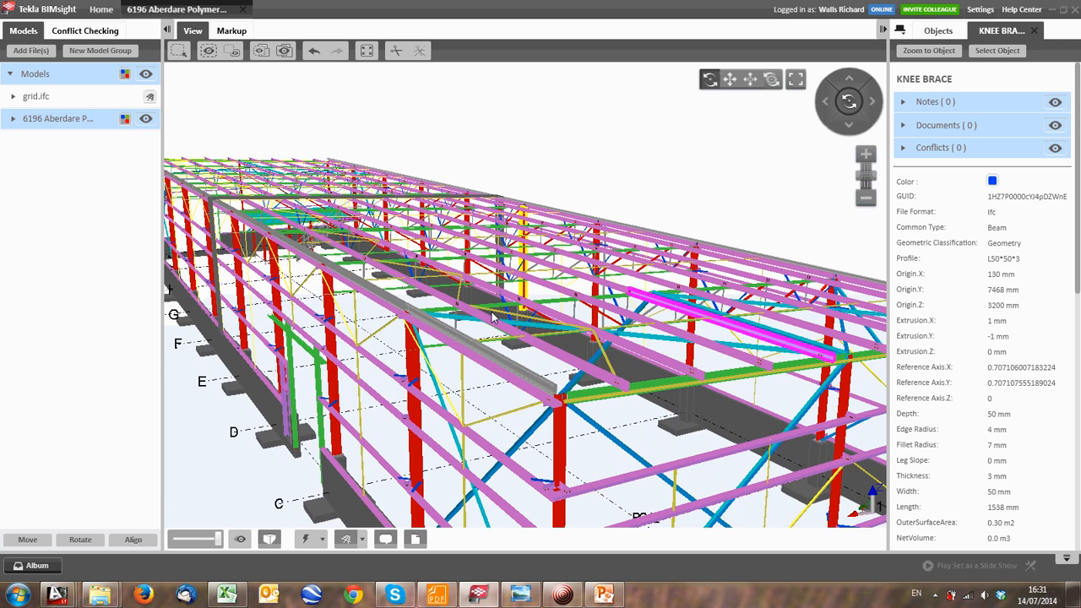
{"action": "left_click_drag", "start_coordinate": [562, 327], "coordinate": [538, 316]}
{"action": "scroll", "coordinate": [456, 334], "scroll_direction": "up", "scroll_amount": 8}
{"action": "scroll", "coordinate": [469, 337], "scroll_direction": "up", "scroll_amount": 3}
{"action": "left_click_drag", "start_coordinate": [477, 268], "coordinate": [532, 270]}
{"action": "scroll", "coordinate": [484, 295], "scroll_direction": "up", "scroll_amount": 3}
{"action": "scroll", "coordinate": [437, 273], "scroll_direction": "up", "scroll_amount": 3}
{"action": "scroll", "coordinate": [547, 289], "scroll_direction": "down", "scroll_amount": 4}
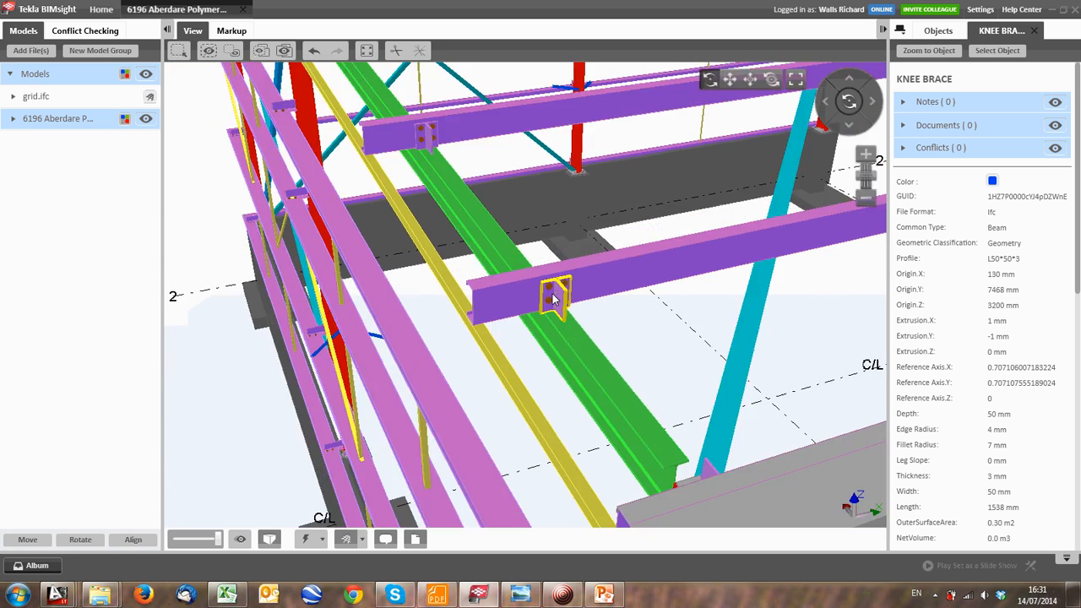
Examine the purlins and knee braces spanning between the trusses in the 3D model, and switch back to AutoCAD
{"action": "middle_click_drag", "start_coordinate": [481, 337], "coordinate": [280, 379]}
{"action": "middle_click_drag", "start_coordinate": [637, 325], "coordinate": [357, 386]}
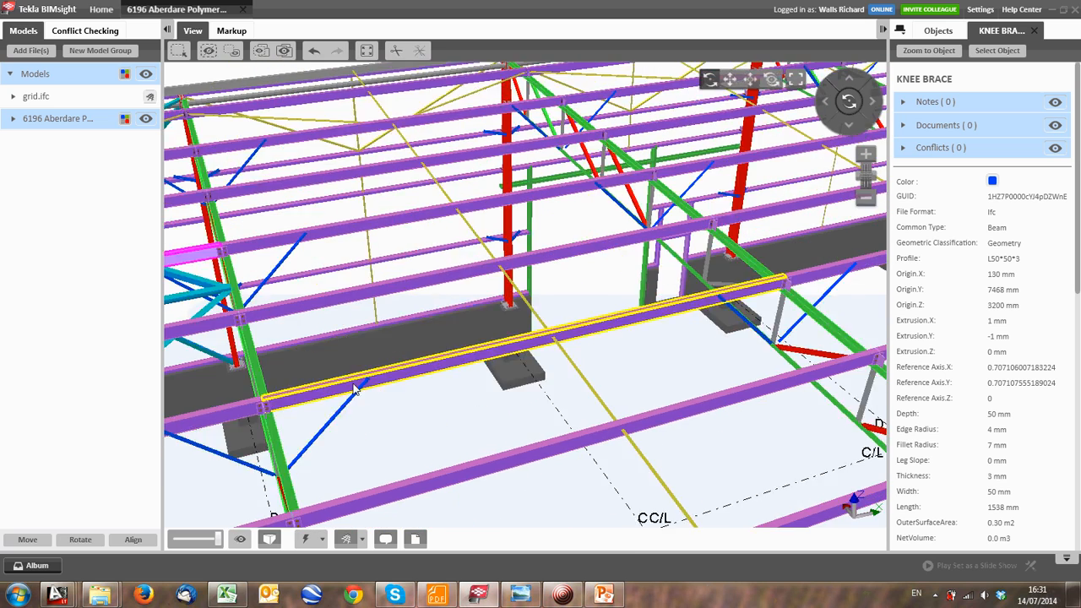
{"action": "middle_click_drag", "start_coordinate": [516, 338], "coordinate": [182, 406]}
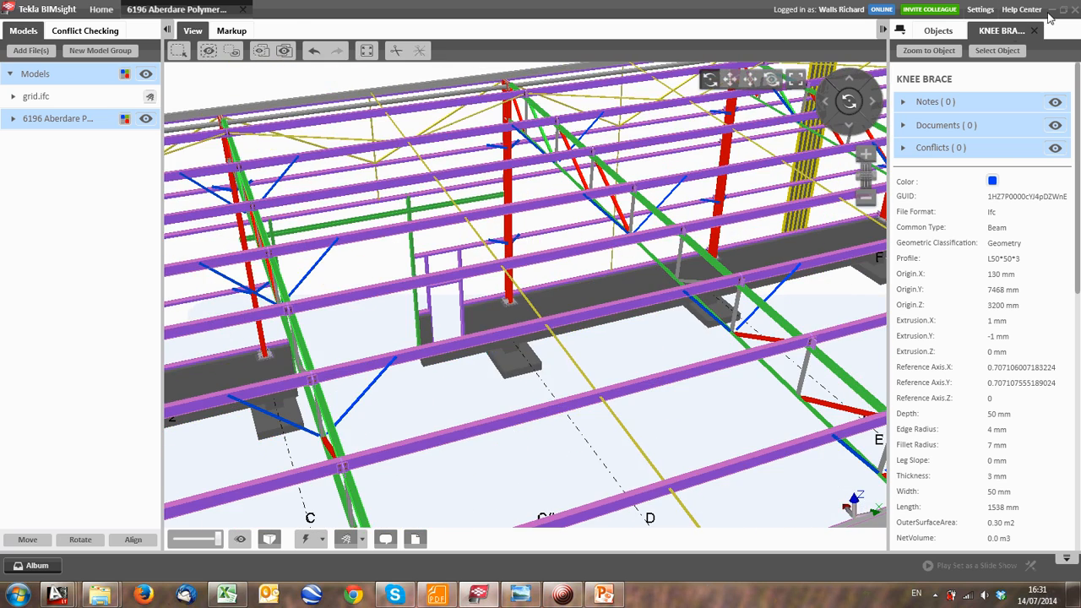
{"action": "left_click", "coordinate": [1051, 9]}
Review the purlins placed along the top chord and the columns of the new cross-section
{"action": "scroll", "coordinate": [483, 250], "scroll_direction": "down", "scroll_amount": 11}
{"action": "middle_click_drag", "start_coordinate": [483, 250], "coordinate": [493, 393]}
{"action": "scroll", "coordinate": [474, 216], "scroll_direction": "up", "scroll_amount": 10}
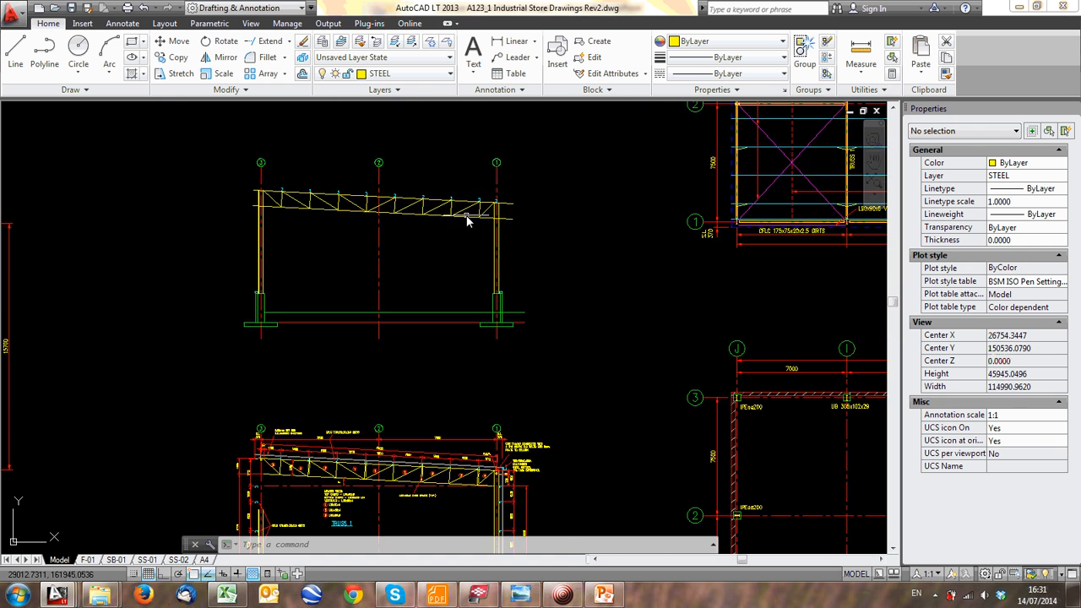
{"action": "scroll", "coordinate": [406, 273], "scroll_direction": "down", "scroll_amount": 4}
{"action": "middle_click_drag", "start_coordinate": [406, 274], "coordinate": [596, 310]}
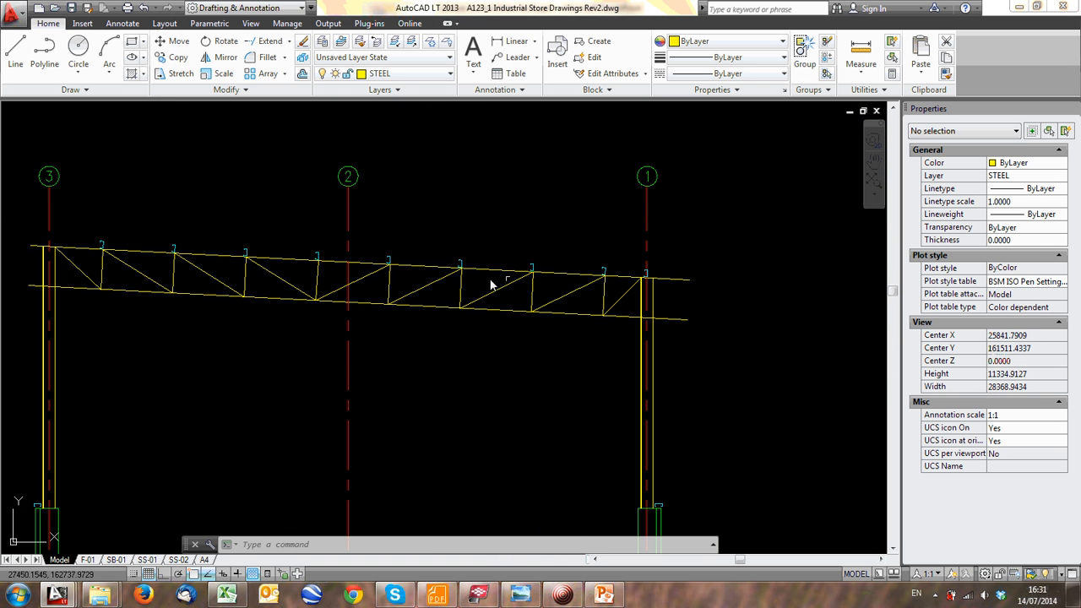
{"action": "middle_click_drag", "start_coordinate": [122, 267], "coordinate": [218, 182]}
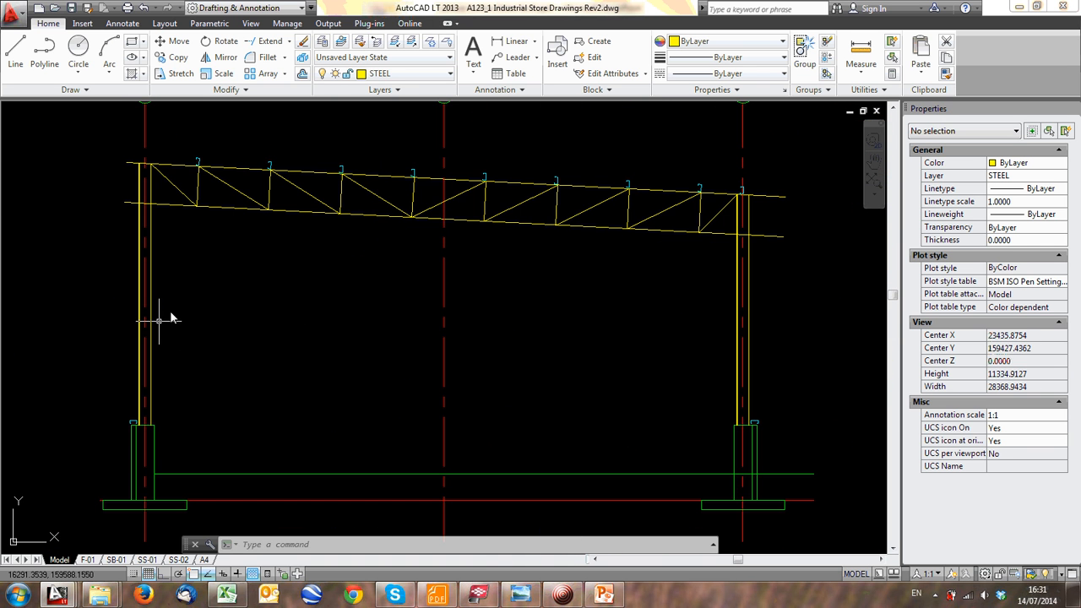
{"action": "middle_click_drag", "start_coordinate": [129, 442], "coordinate": [207, 395]}
{"action": "scroll", "coordinate": [479, 295], "scroll_direction": "down", "scroll_amount": 2}
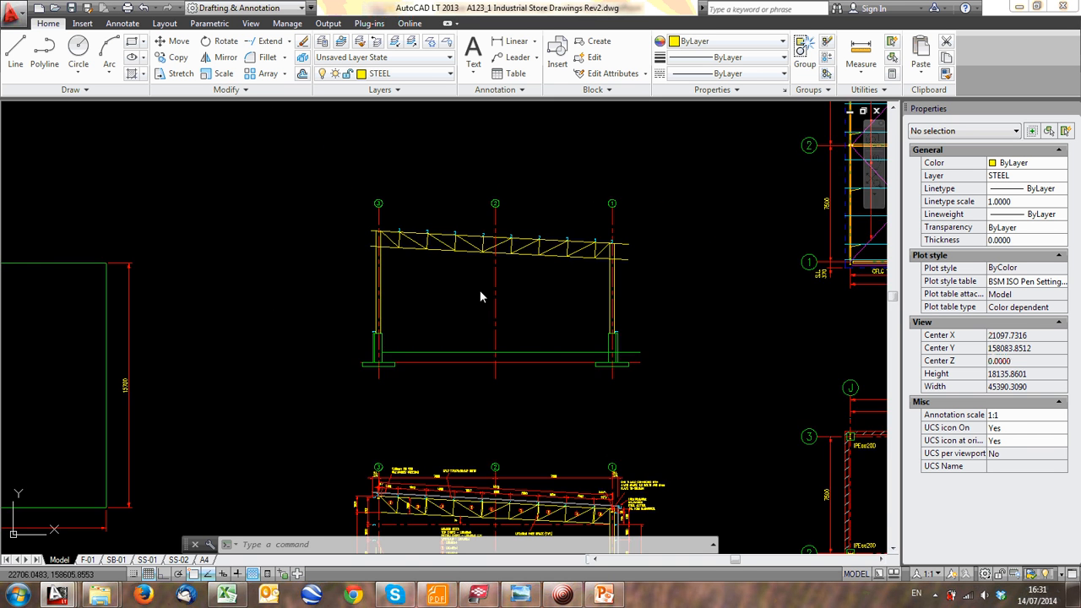
Examine the girts and their spacing dimensions on the gridline 3 and gridline 1 columns in Section E-E
{"action": "middle_click_drag", "start_coordinate": [479, 295], "coordinate": [438, 135]}
{"action": "scroll", "coordinate": [321, 448], "scroll_direction": "up", "scroll_amount": 3}
{"action": "scroll", "coordinate": [379, 251], "scroll_direction": "down", "scroll_amount": 2}
{"action": "middle_click_drag", "start_coordinate": [380, 266], "coordinate": [342, 374]}
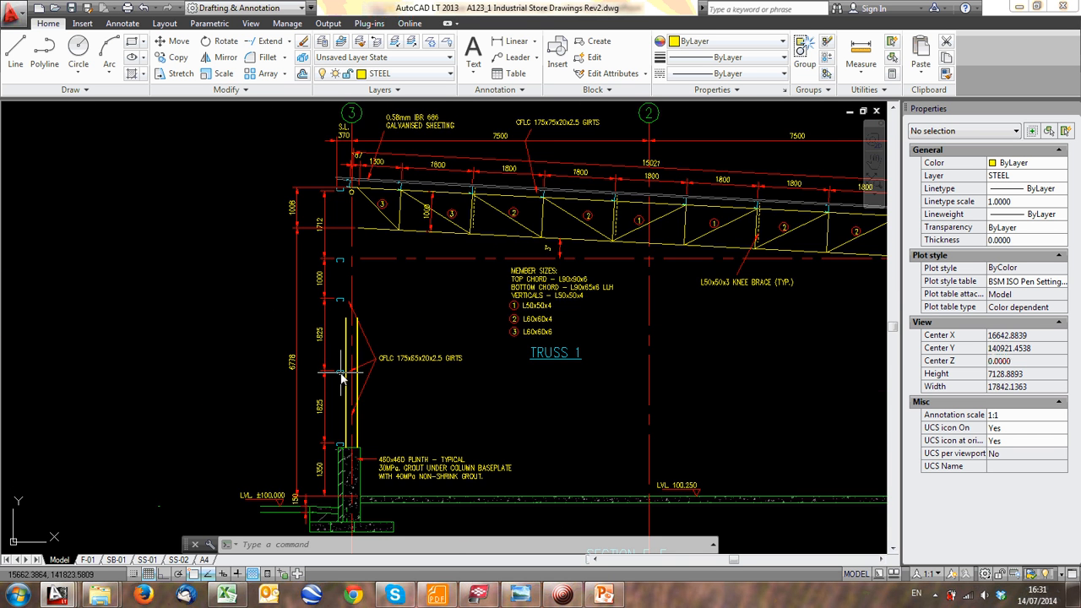
{"action": "scroll", "coordinate": [337, 287], "scroll_direction": "up", "scroll_amount": 2}
{"action": "scroll", "coordinate": [213, 282], "scroll_direction": "down", "scroll_amount": 2}
{"action": "middle_click_drag", "start_coordinate": [669, 317], "coordinate": [247, 253]}
{"action": "scroll", "coordinate": [456, 311], "scroll_direction": "up", "scroll_amount": 2}
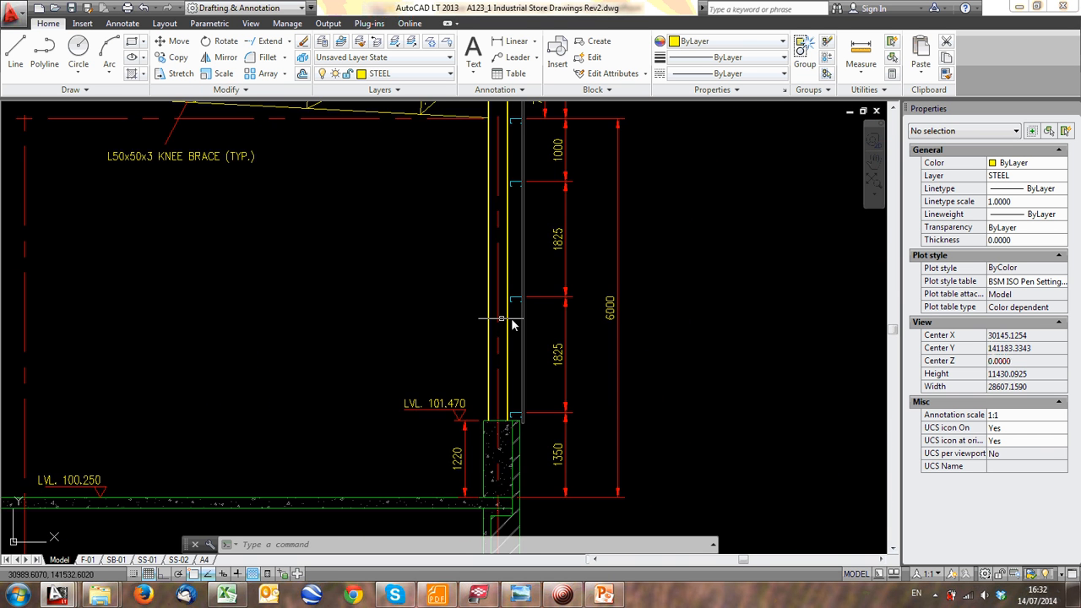
{"action": "middle_click_drag", "start_coordinate": [531, 297], "coordinate": [457, 296]}
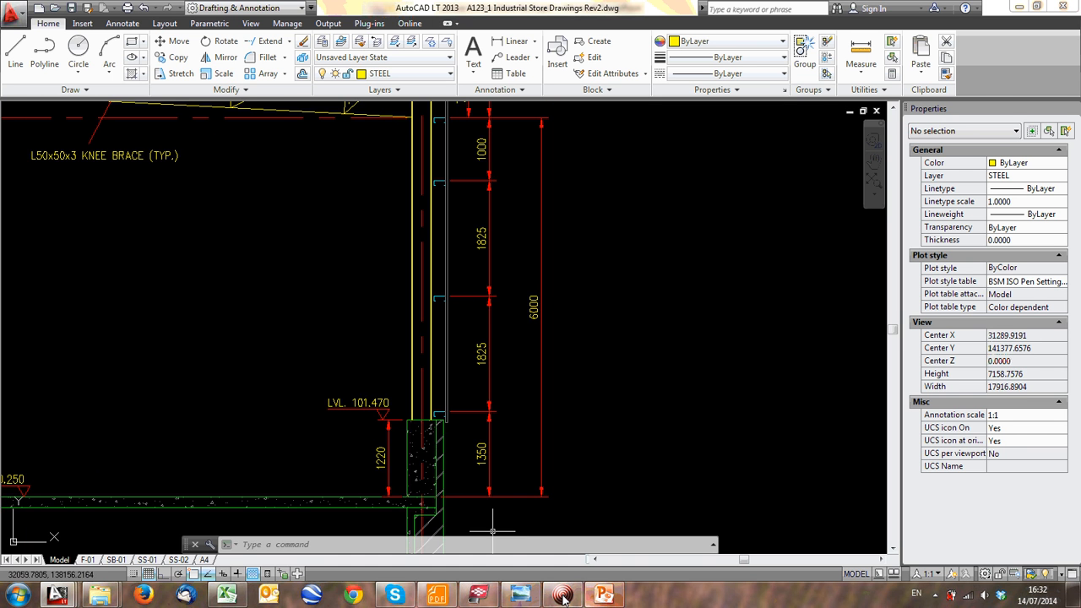
{"action": "middle_click_drag", "start_coordinate": [478, 363], "coordinate": [470, 432]}
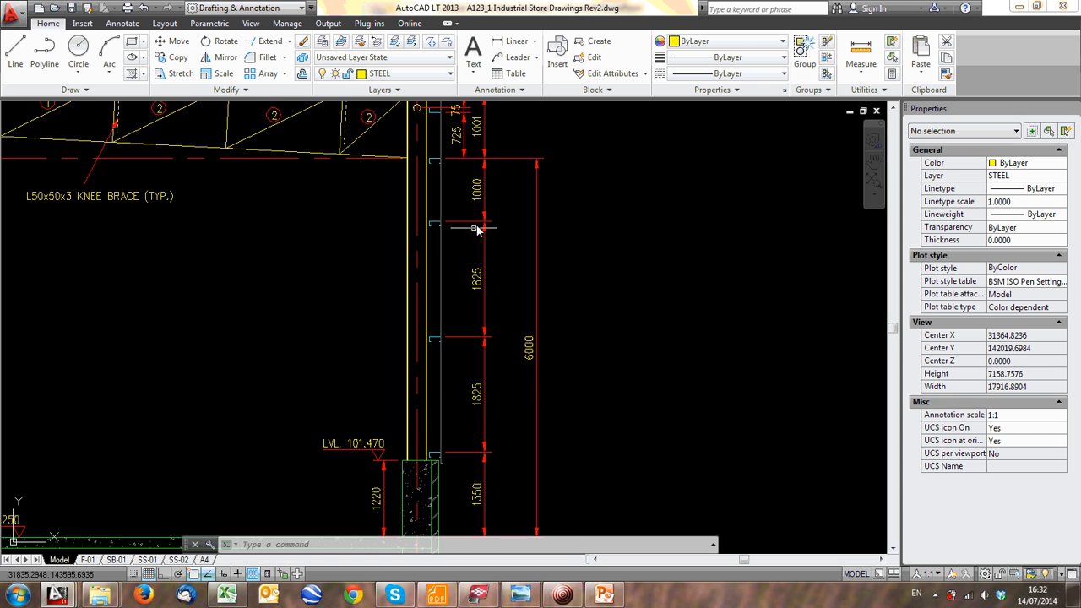
{"action": "middle_click_drag", "start_coordinate": [461, 210], "coordinate": [454, 255]}
{"action": "scroll", "coordinate": [439, 238], "scroll_direction": "up", "scroll_amount": 2}
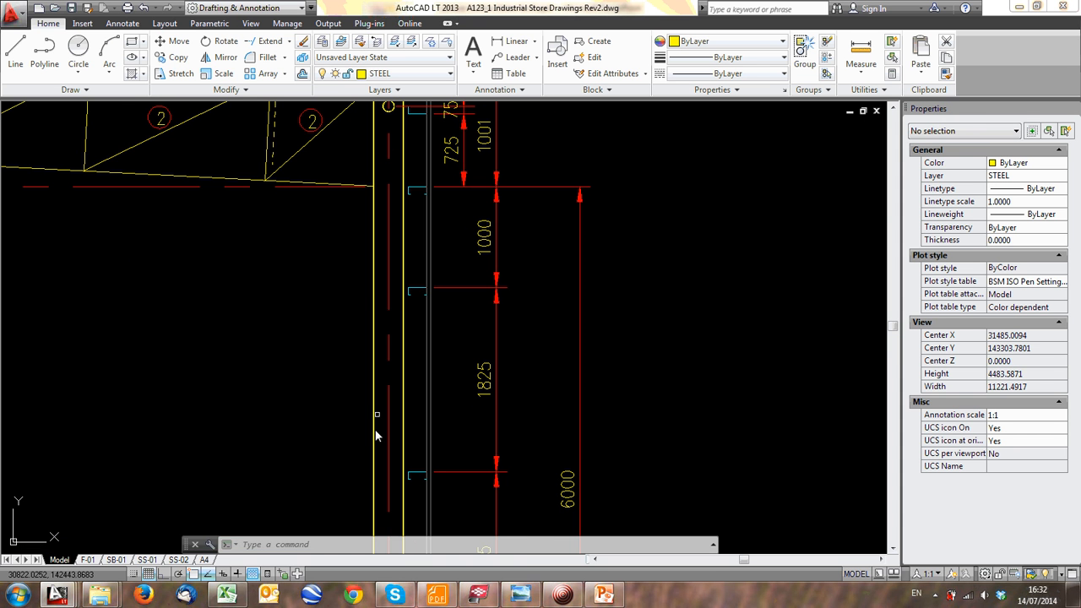
Switch to the site photo 01.jpg, examine the louvres and side sheeting of the building, and return to AutoCAD
{"action": "left_click", "coordinate": [529, 596]}
{"action": "key", "text": "Right"}
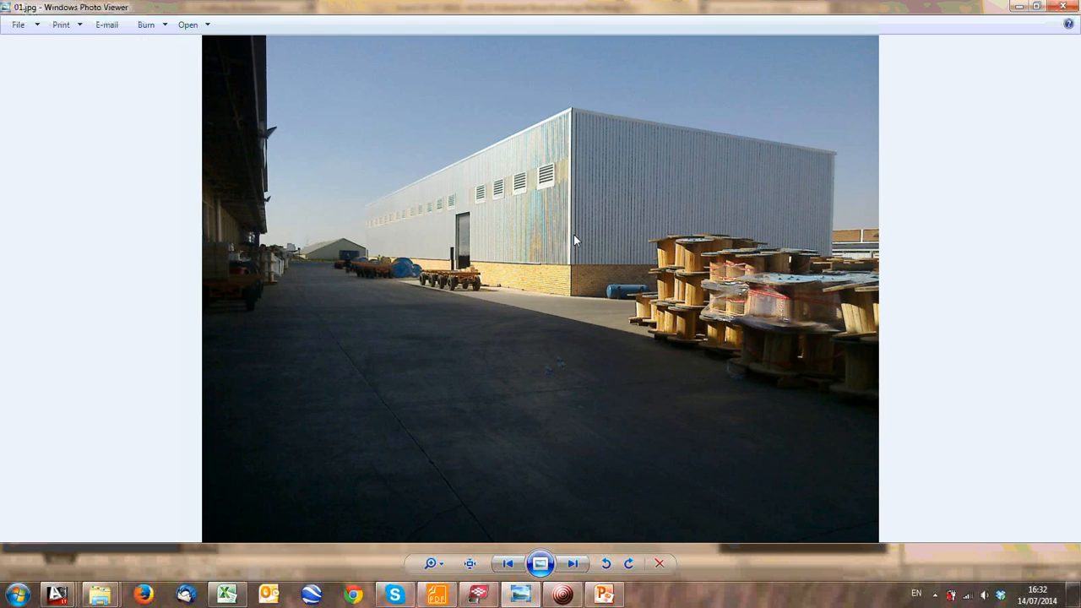
{"action": "scroll", "coordinate": [573, 238], "scroll_direction": "up", "scroll_amount": 5}
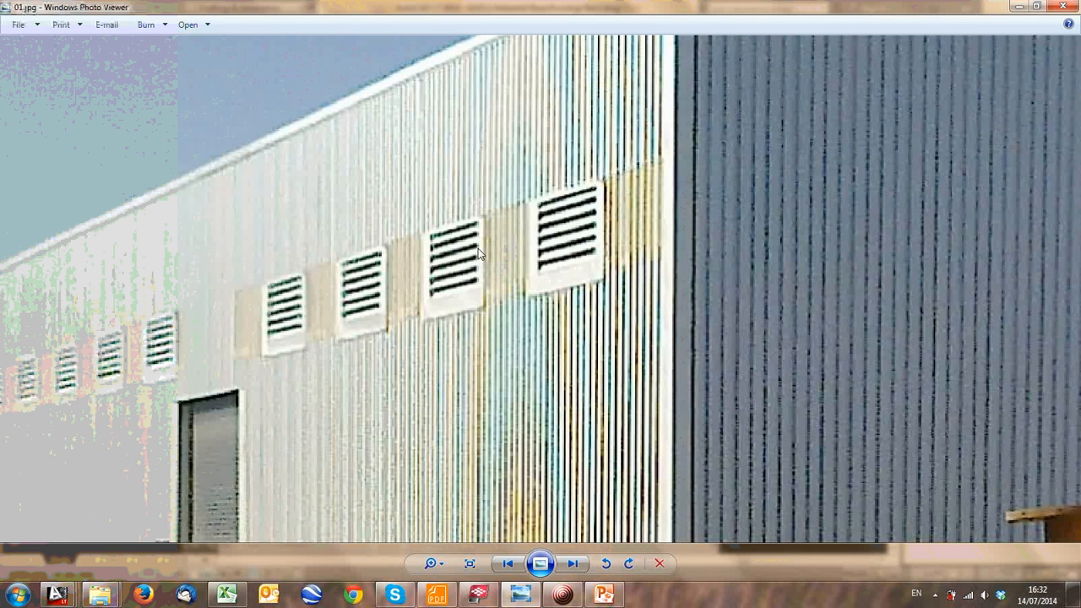
{"action": "scroll", "coordinate": [504, 220], "scroll_direction": "down", "scroll_amount": 2}
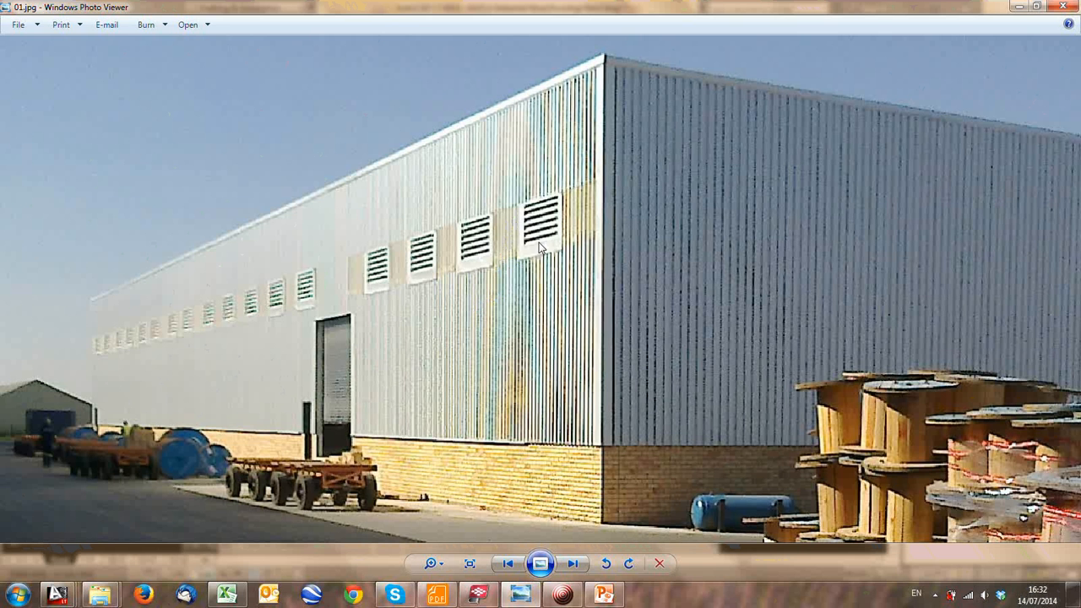
{"action": "scroll", "coordinate": [571, 279], "scroll_direction": "down", "scroll_amount": 2}
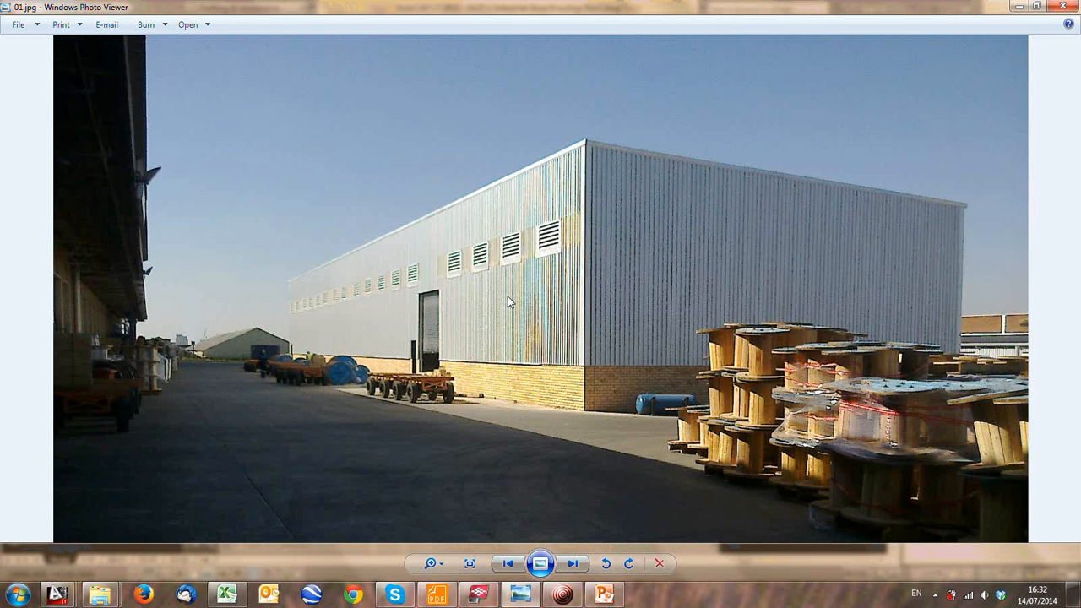
{"action": "left_click", "coordinate": [1021, 8]}
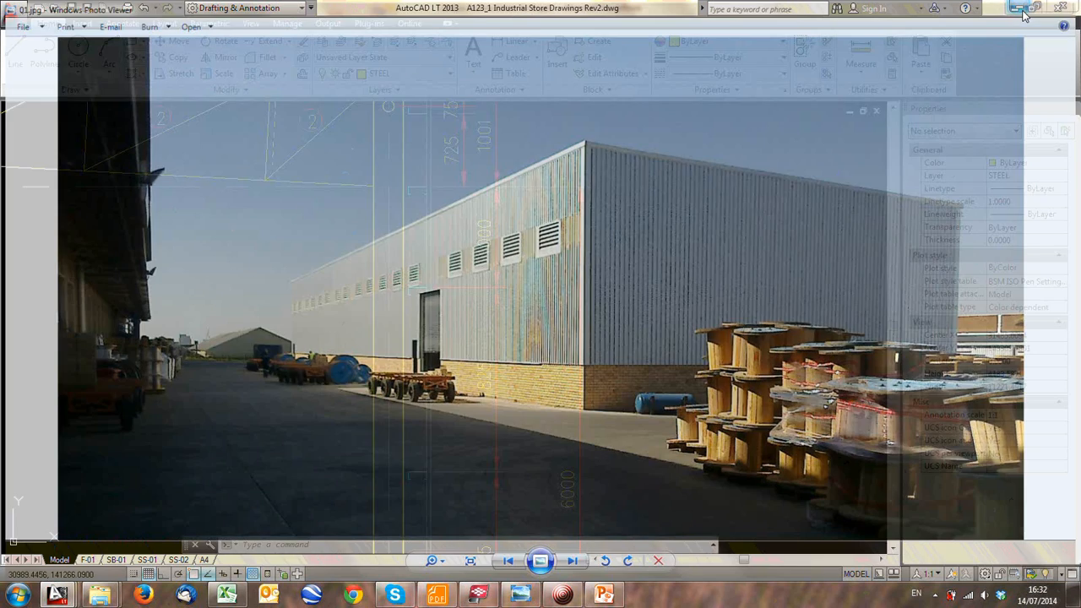
Compare Section E-E's wall girt levels with the 6000 overall height dimension, from the plinth up to the gutter
{"action": "scroll", "coordinate": [590, 234], "scroll_direction": "down", "scroll_amount": 2}
{"action": "middle_click_drag", "start_coordinate": [467, 247], "coordinate": [793, 232]}
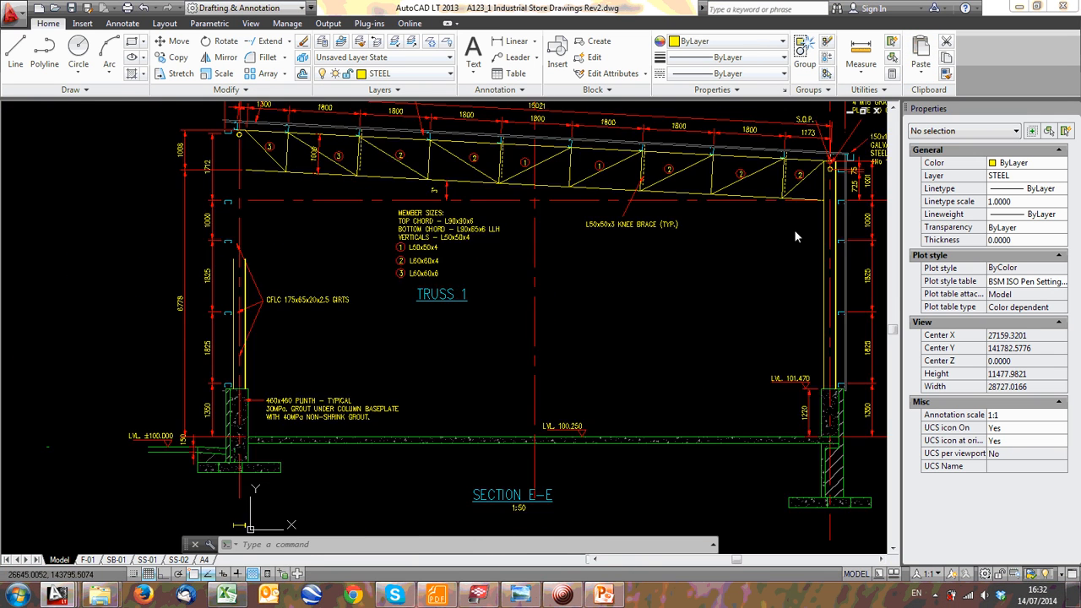
{"action": "middle_click_drag", "start_coordinate": [69, 270], "coordinate": [270, 251]}
{"action": "middle_click_drag", "start_coordinate": [798, 198], "coordinate": [316, 214]}
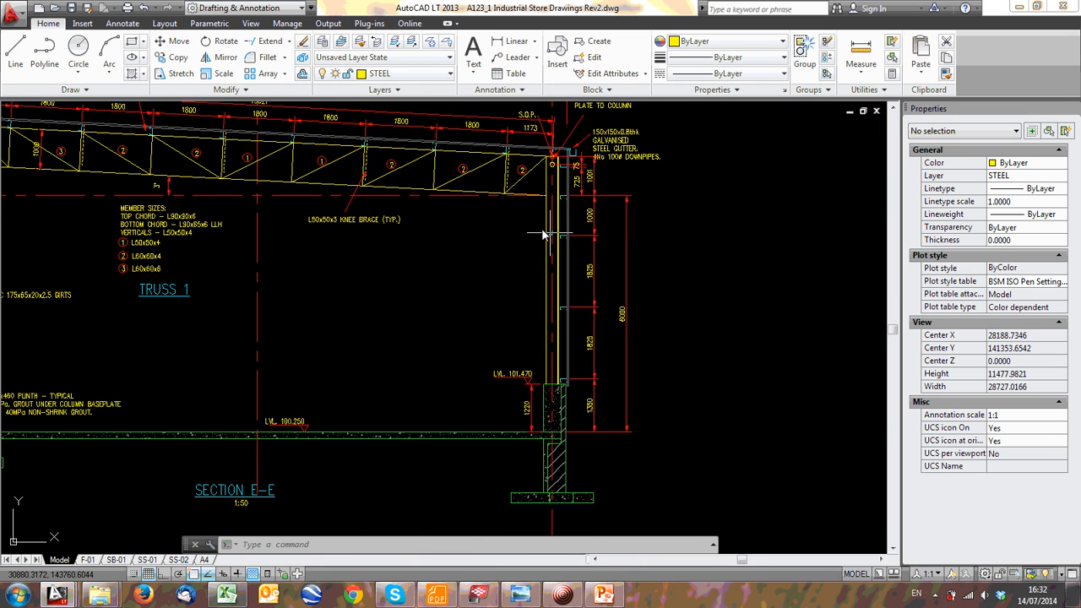
{"action": "scroll", "coordinate": [544, 223], "scroll_direction": "up", "scroll_amount": 2}
{"action": "scroll", "coordinate": [590, 188], "scroll_direction": "up", "scroll_amount": 4}
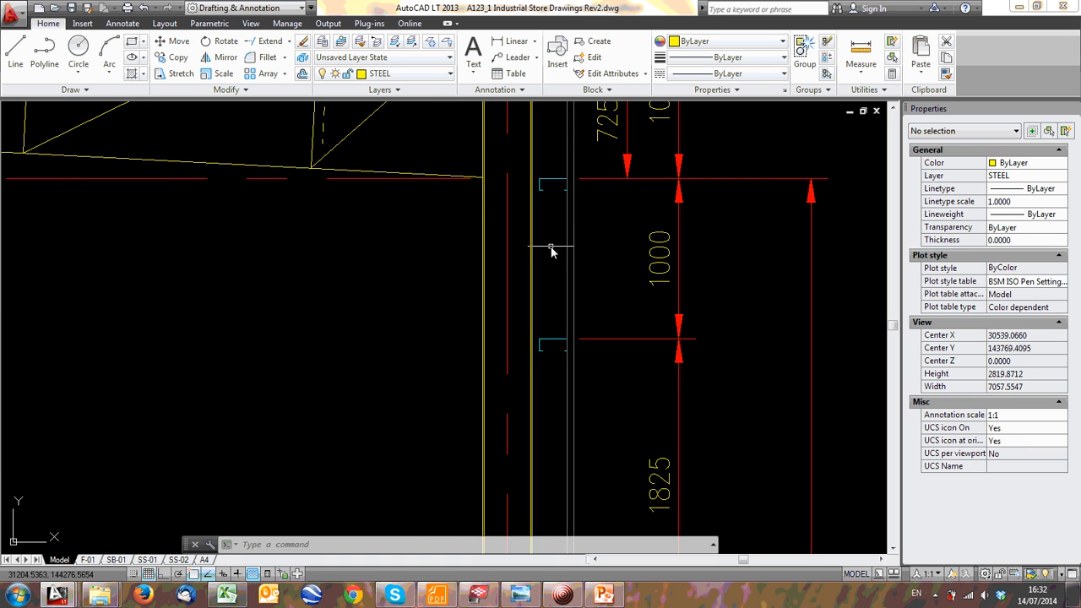
{"action": "scroll", "coordinate": [550, 250], "scroll_direction": "down", "scroll_amount": 4}
{"action": "middle_click_drag", "start_coordinate": [500, 339], "coordinate": [501, 238]}
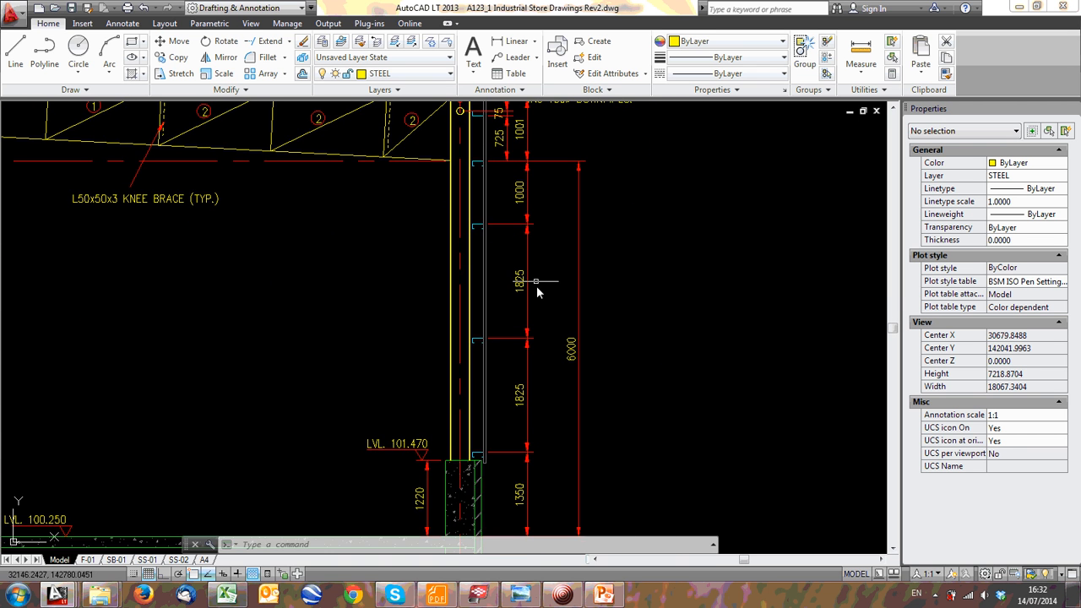
{"action": "scroll", "coordinate": [517, 293], "scroll_direction": "up", "scroll_amount": 2}
{"action": "scroll", "coordinate": [524, 292], "scroll_direction": "down", "scroll_amount": 2}
{"action": "scroll", "coordinate": [498, 252], "scroll_direction": "down", "scroll_amount": 2}
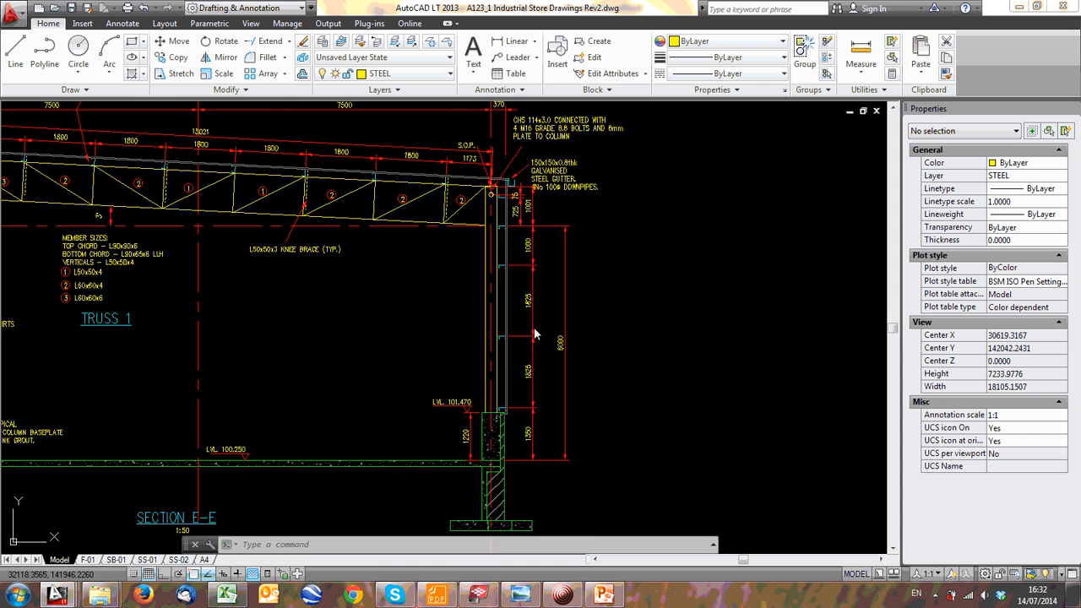
{"action": "scroll", "coordinate": [498, 245], "scroll_direction": "up", "scroll_amount": 4}
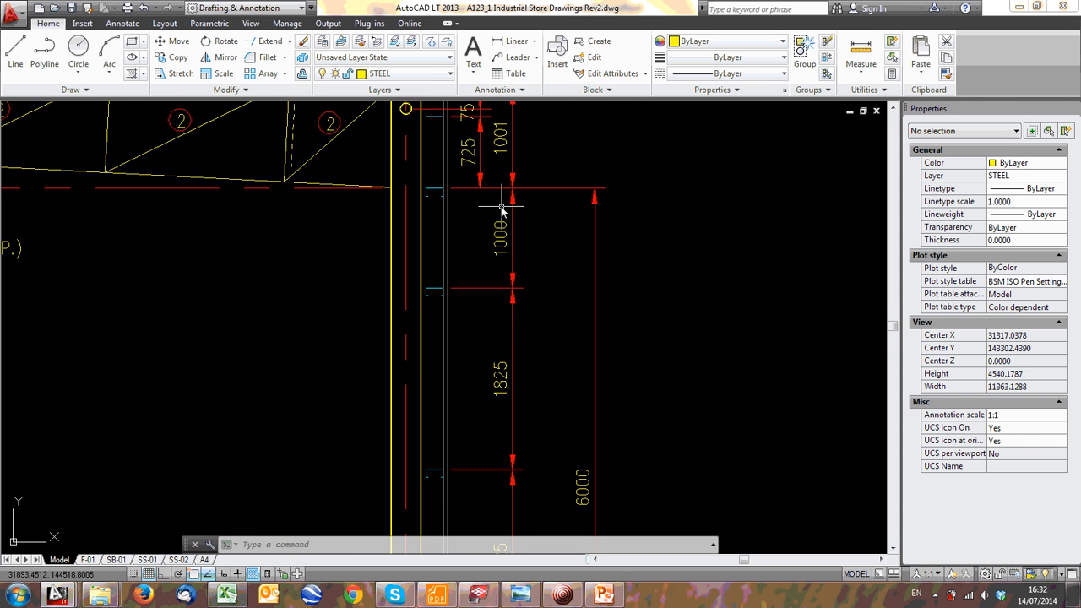
{"action": "scroll", "coordinate": [456, 193], "scroll_direction": "down", "scroll_amount": 4}
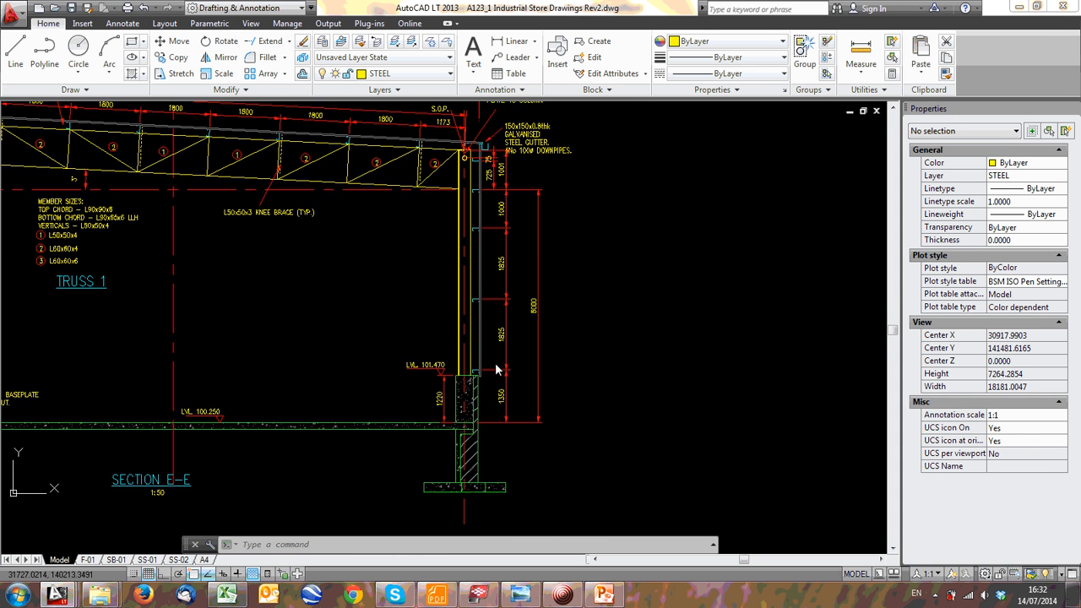
{"action": "scroll", "coordinate": [481, 171], "scroll_direction": "down", "scroll_amount": 1}
{"action": "middle_click_drag", "start_coordinate": [480, 173], "coordinate": [601, 178]}
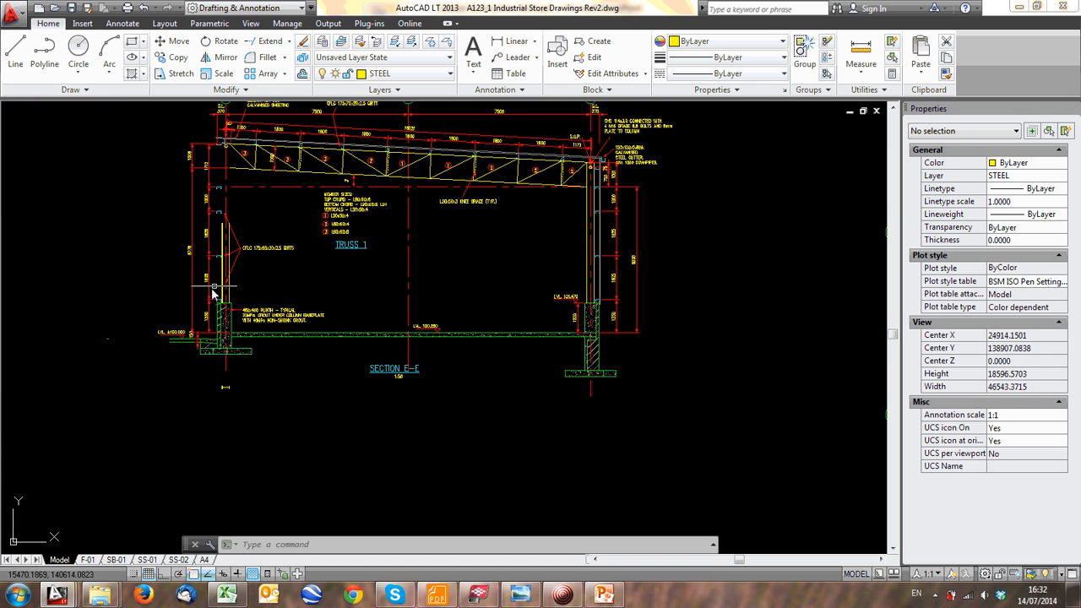
Compare the new cross-section with the finished Section E-E below it
{"action": "scroll", "coordinate": [209, 287], "scroll_direction": "up", "scroll_amount": 1}
{"action": "scroll", "coordinate": [283, 276], "scroll_direction": "down", "scroll_amount": 2}
{"action": "middle_click_drag", "start_coordinate": [283, 277], "coordinate": [286, 380]}
{"action": "scroll", "coordinate": [323, 257], "scroll_direction": "down", "scroll_amount": 1}
{"action": "middle_click_drag", "start_coordinate": [323, 257], "coordinate": [328, 330]}
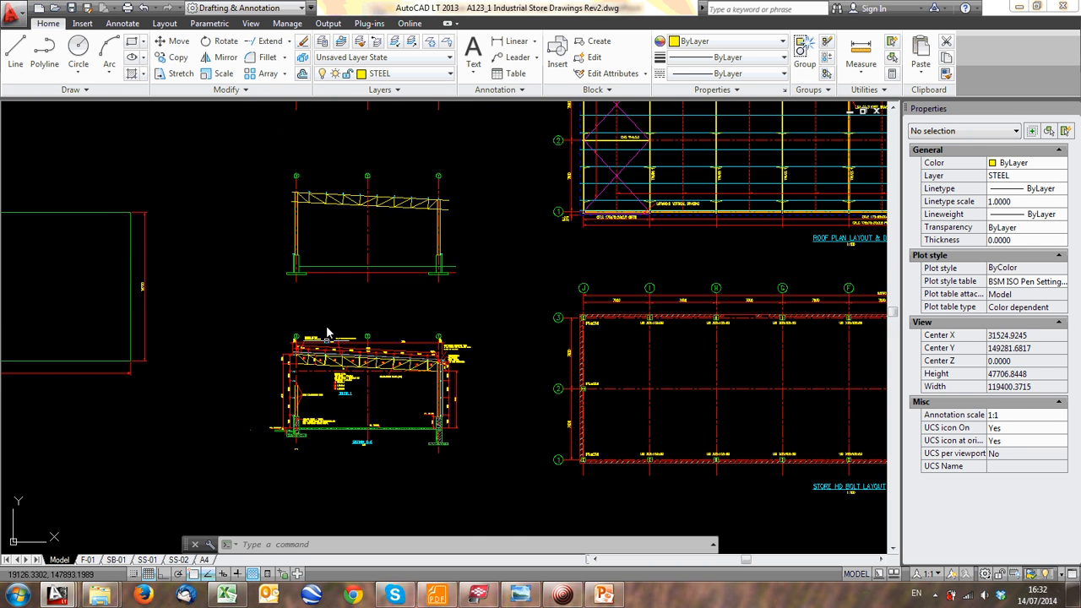
{"action": "scroll", "coordinate": [299, 227], "scroll_direction": "up", "scroll_amount": 2}
{"action": "middle_click_drag", "start_coordinate": [317, 249], "coordinate": [338, 265]}
{"action": "scroll", "coordinate": [338, 266], "scroll_direction": "up", "scroll_amount": 1}
{"action": "scroll", "coordinate": [338, 271], "scroll_direction": "down", "scroll_amount": 3}
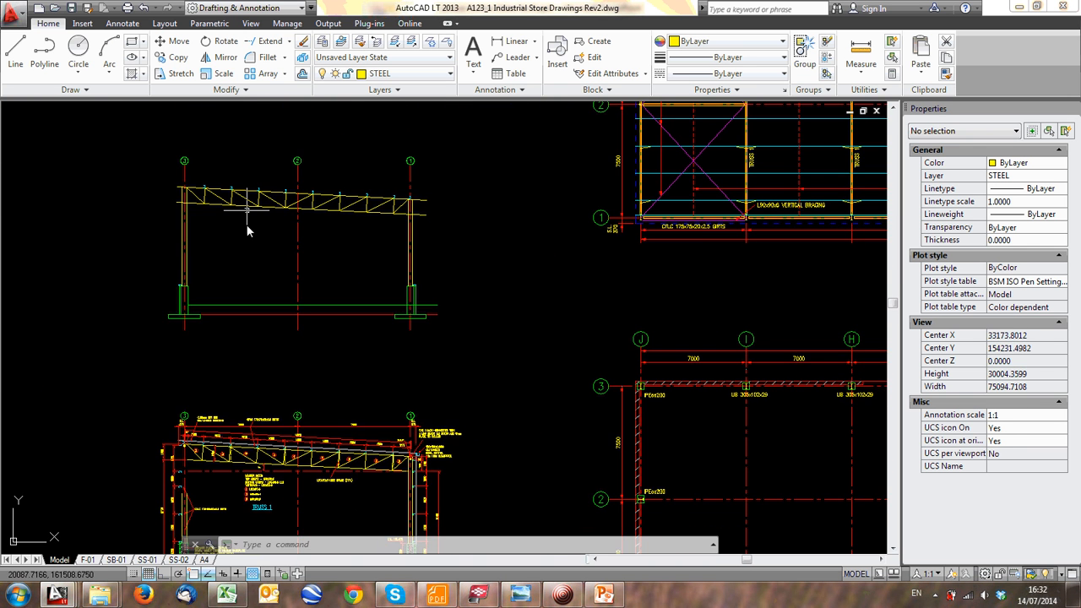
{"action": "scroll", "coordinate": [265, 196], "scroll_direction": "up", "scroll_amount": 3}
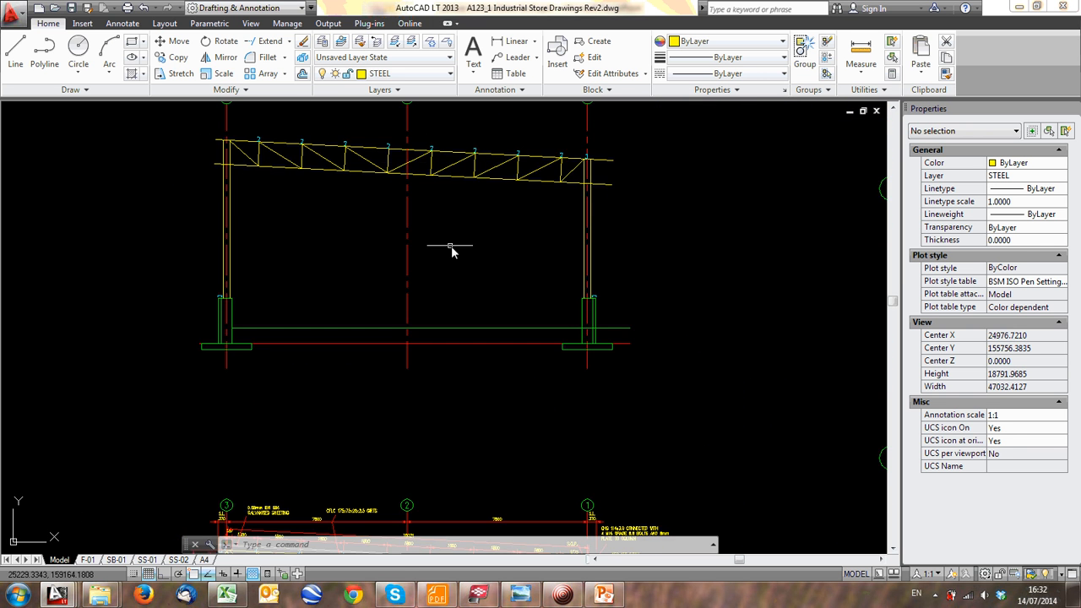
{"action": "mouse_move", "coordinate": [450, 245]}
{"action": "middle_mouse_down"}
{"action": "mouse_move", "coordinate": [321, 257]}
{"action": "mouse_move", "coordinate": [390, 311]}
{"action": "middle_mouse_up"}
{"action": "scroll", "coordinate": [355, 260], "scroll_direction": "down", "scroll_amount": 1}
{"action": "middle_click_drag", "start_coordinate": [374, 356], "coordinate": [341, 291]}
{"action": "scroll", "coordinate": [211, 202], "scroll_direction": "up", "scroll_amount": 4}
{"action": "scroll", "coordinate": [169, 169], "scroll_direction": "down", "scroll_amount": 5}
{"action": "scroll", "coordinate": [402, 362], "scroll_direction": "up", "scroll_amount": 2}
{"action": "scroll", "coordinate": [402, 360], "scroll_direction": "up", "scroll_amount": 2}
{"action": "mouse_move", "coordinate": [381, 342]}
{"action": "middle_mouse_down"}
{"action": "mouse_move", "coordinate": [477, 343]}
{"action": "mouse_move", "coordinate": [640, 535]}
{"action": "middle_mouse_up"}
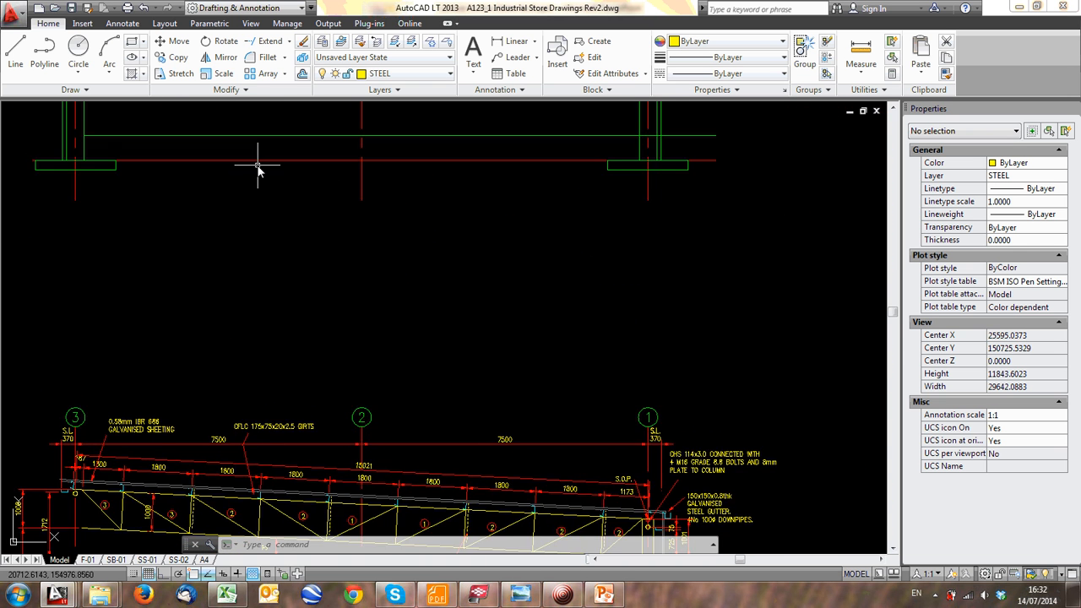
Copy the purlin from the first vertical's top-chord node to where the top chord crosses gridline 3
{"action": "middle_click_drag", "start_coordinate": [257, 166], "coordinate": [370, 349]}
{"action": "middle_click_drag", "start_coordinate": [231, 119], "coordinate": [253, 279]}
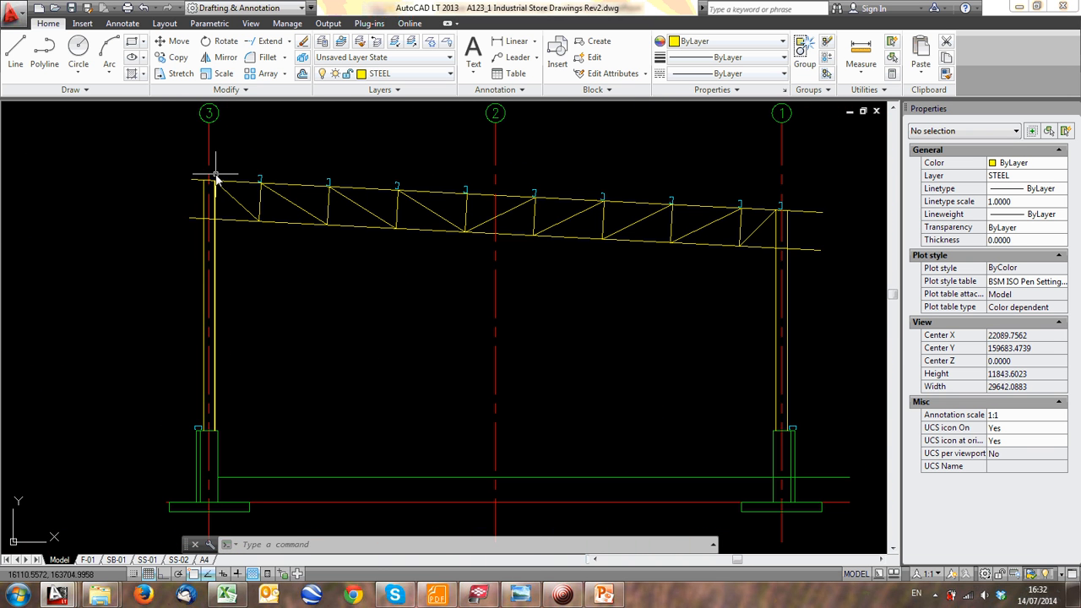
{"action": "scroll", "coordinate": [262, 169], "scroll_direction": "up", "scroll_amount": 4}
{"action": "left_click", "coordinate": [268, 144]}
{"action": "left_click", "coordinate": [346, 212]}
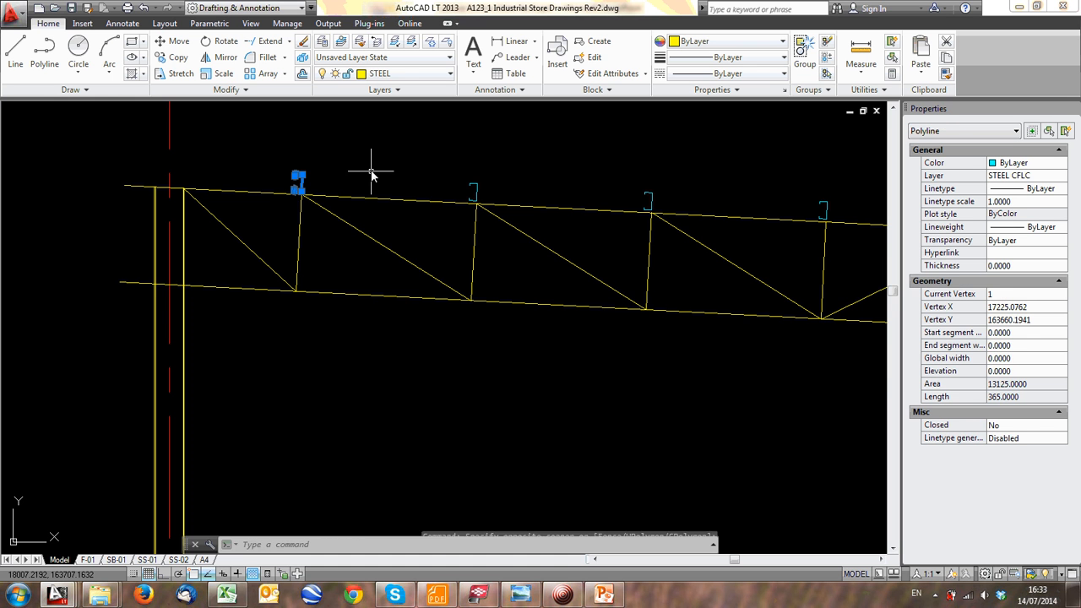
{"action": "type", "text": "co"}
{"action": "key", "text": "Return"}
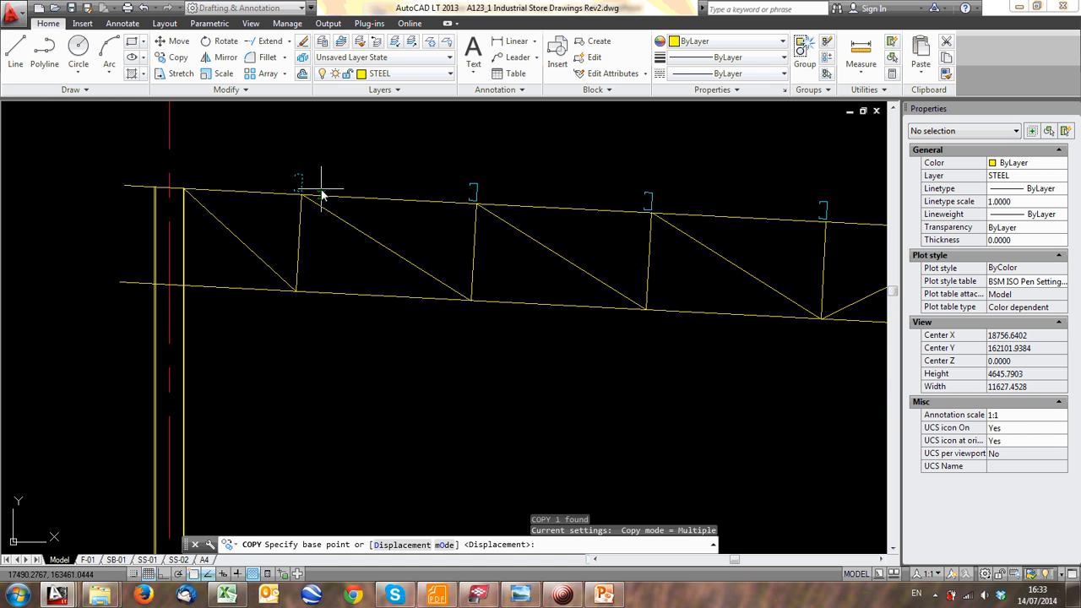
{"action": "scroll", "coordinate": [312, 196], "scroll_direction": "up", "scroll_amount": 2}
{"action": "left_click", "coordinate": [295, 194]}
{"action": "middle_click_drag", "start_coordinate": [140, 173], "coordinate": [226, 223]}
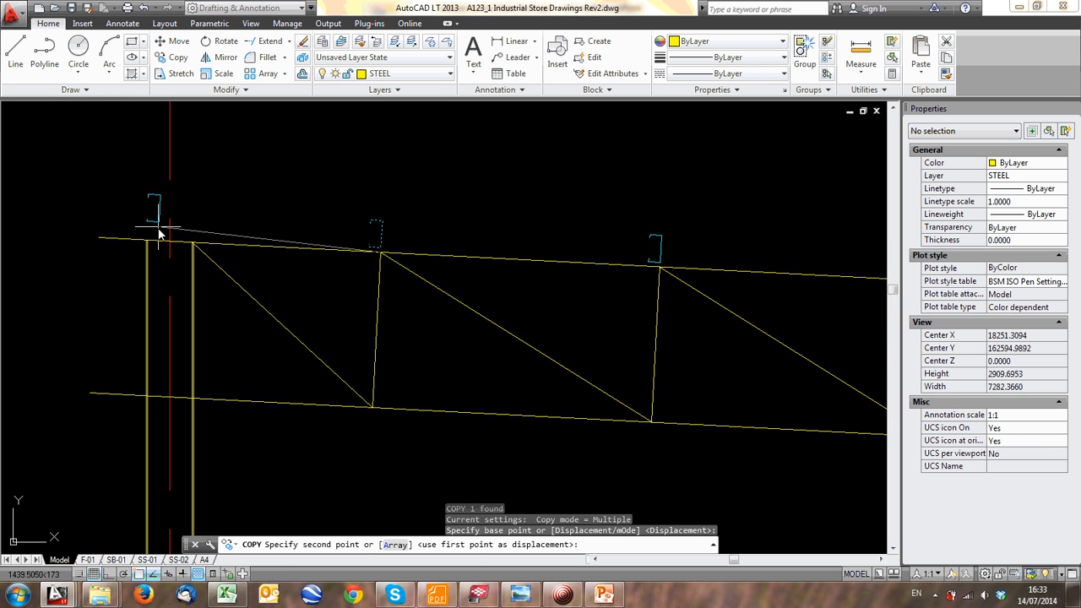
{"action": "left_click", "coordinate": [170, 244]}
{"action": "scroll", "coordinate": [297, 200], "scroll_direction": "down", "scroll_amount": 2}
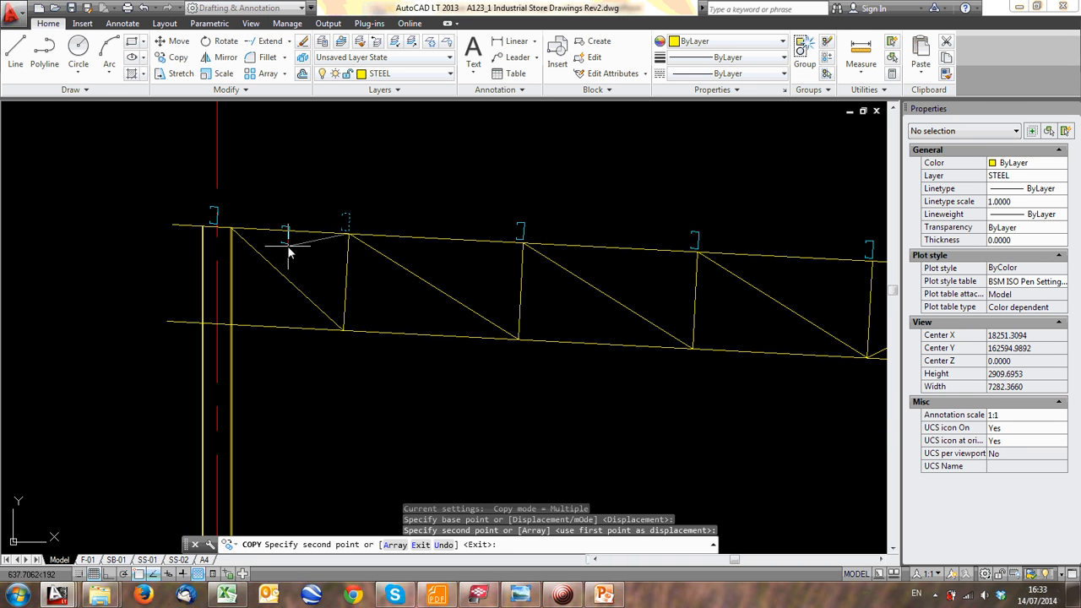
{"action": "key", "text": "Escape"}
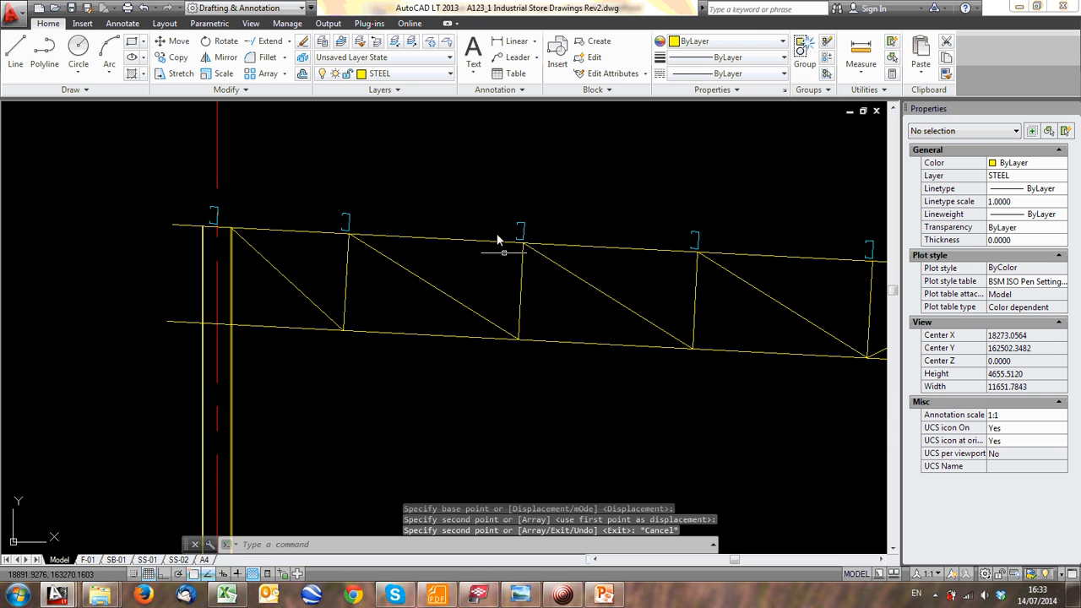
Check the drawing scale noted beneath Section E-E's title
{"action": "left_click", "coordinate": [122, 23]}
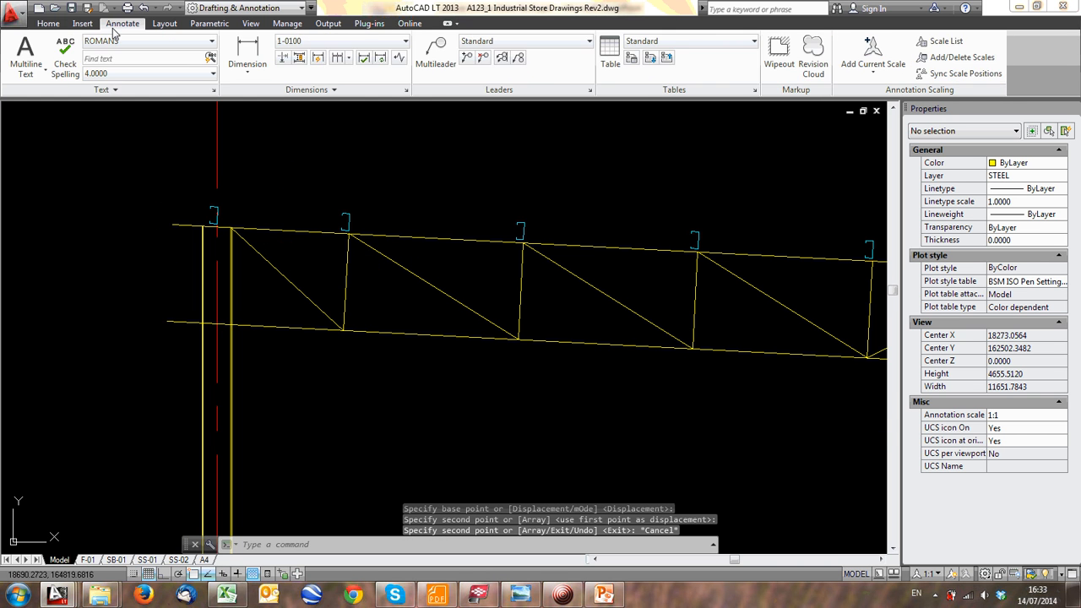
{"action": "left_click", "coordinate": [246, 73]}
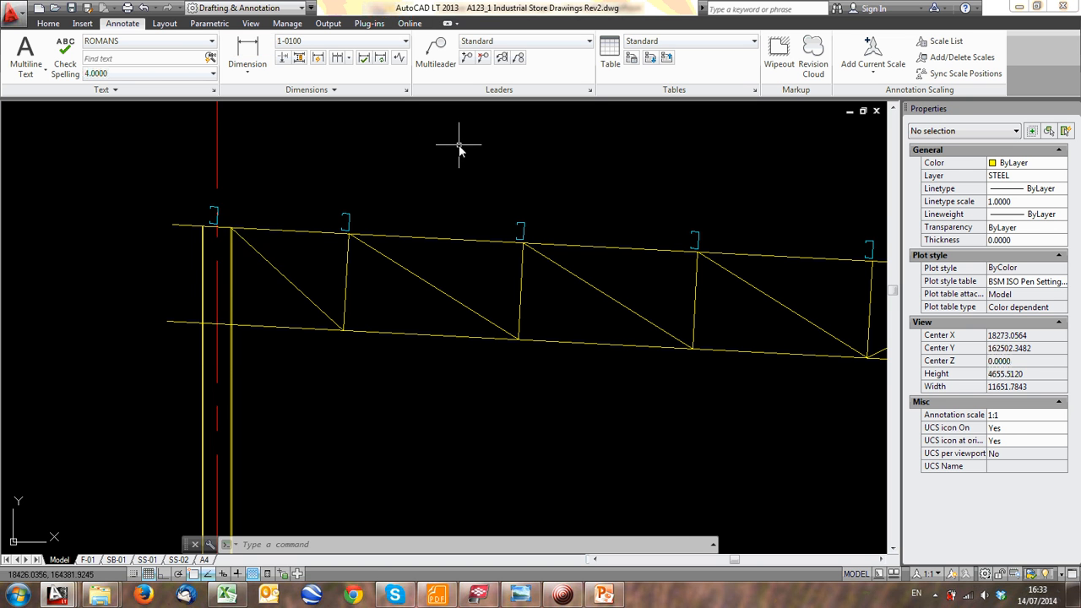
{"action": "scroll", "coordinate": [495, 164], "scroll_direction": "down", "scroll_amount": 6}
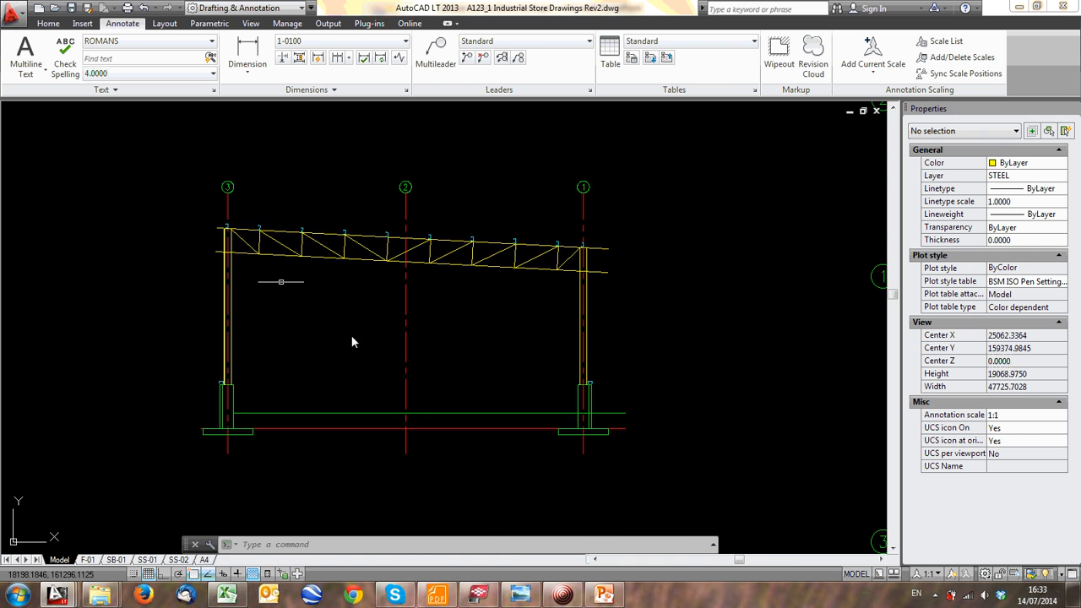
{"action": "scroll", "coordinate": [557, 293], "scroll_direction": "down", "scroll_amount": 4}
{"action": "middle_click_drag", "start_coordinate": [506, 520], "coordinate": [473, 400]}
{"action": "scroll", "coordinate": [443, 378], "scroll_direction": "up", "scroll_amount": 10}
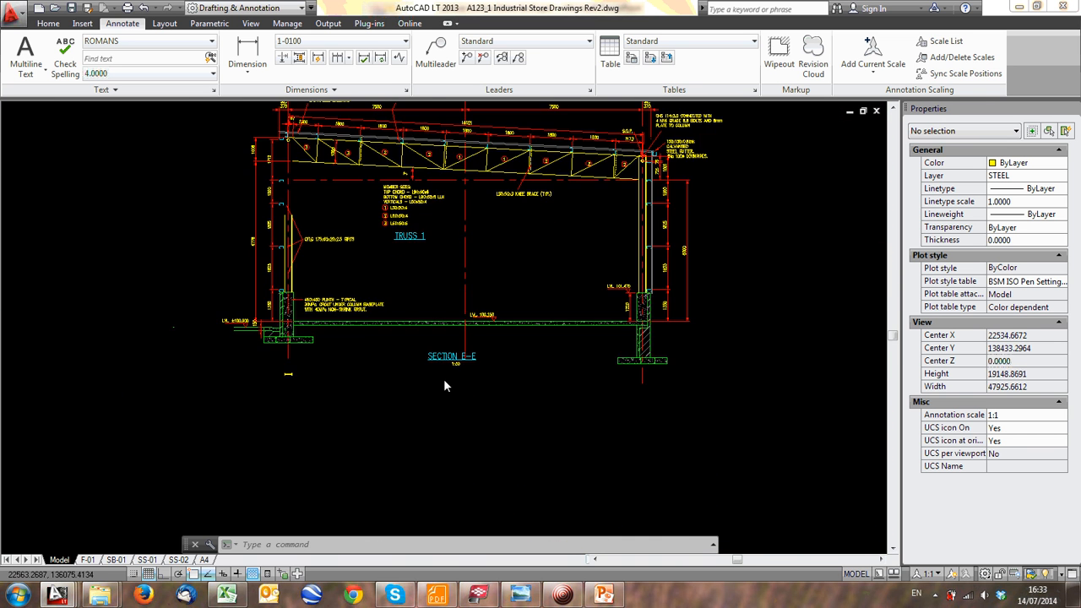
{"action": "scroll", "coordinate": [460, 343], "scroll_direction": "down", "scroll_amount": 5}
{"action": "scroll", "coordinate": [452, 382], "scroll_direction": "up", "scroll_amount": 3}
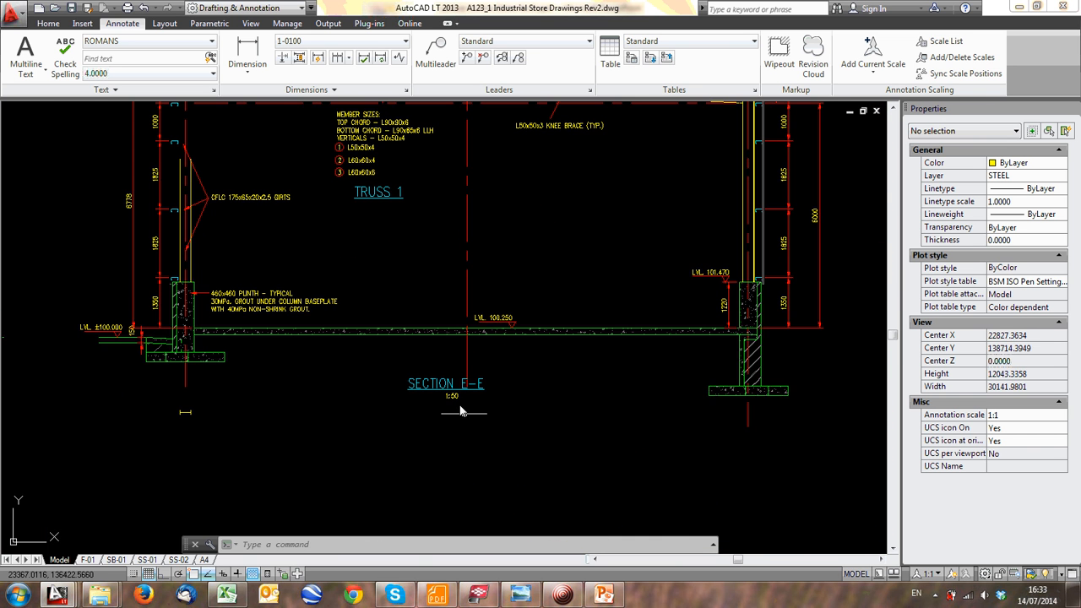
{"action": "scroll", "coordinate": [444, 386], "scroll_direction": "up", "scroll_amount": 1}
{"action": "scroll", "coordinate": [407, 320], "scroll_direction": "down", "scroll_amount": 1}
{"action": "middle_click_drag", "start_coordinate": [377, 113], "coordinate": [379, 367]}
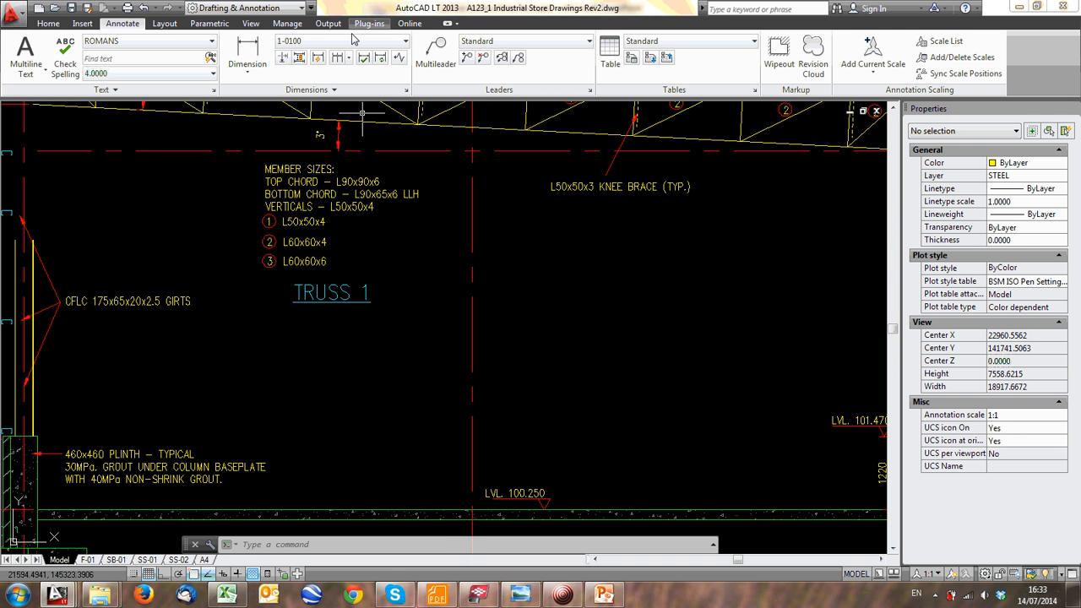
Make 1-0050 the current dimension style
{"action": "left_click", "coordinate": [350, 42]}
{"action": "scroll", "coordinate": [326, 93], "scroll_direction": "up", "scroll_amount": 3}
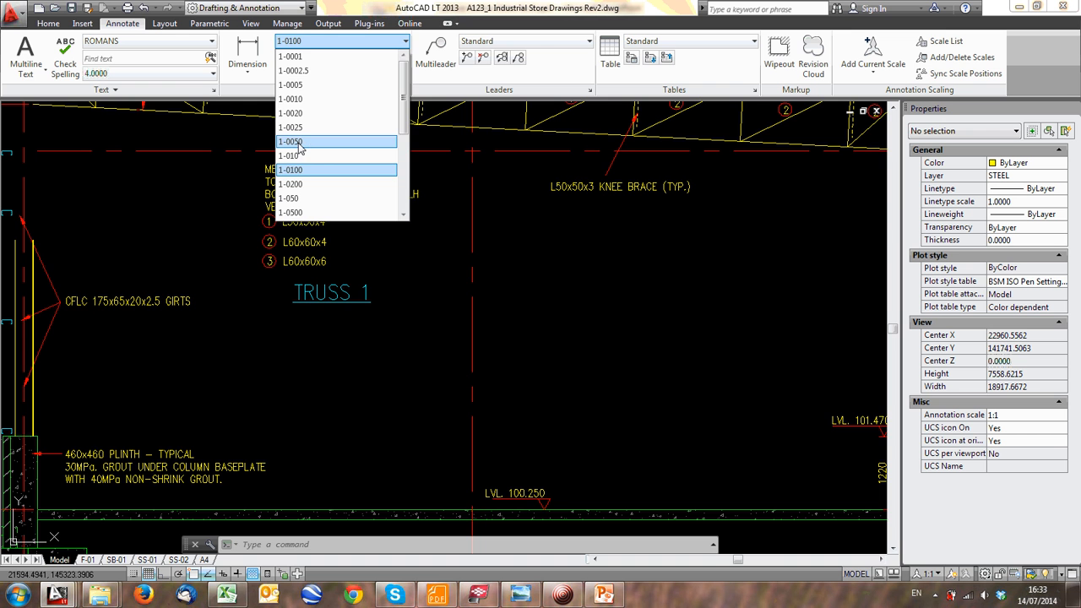
{"action": "left_click", "coordinate": [296, 142]}
Add a vertical linear dimension beside gridline 1, from the floor line up to the truss's bottom chord at that gridline
{"action": "scroll", "coordinate": [330, 204], "scroll_direction": "down", "scroll_amount": 5}
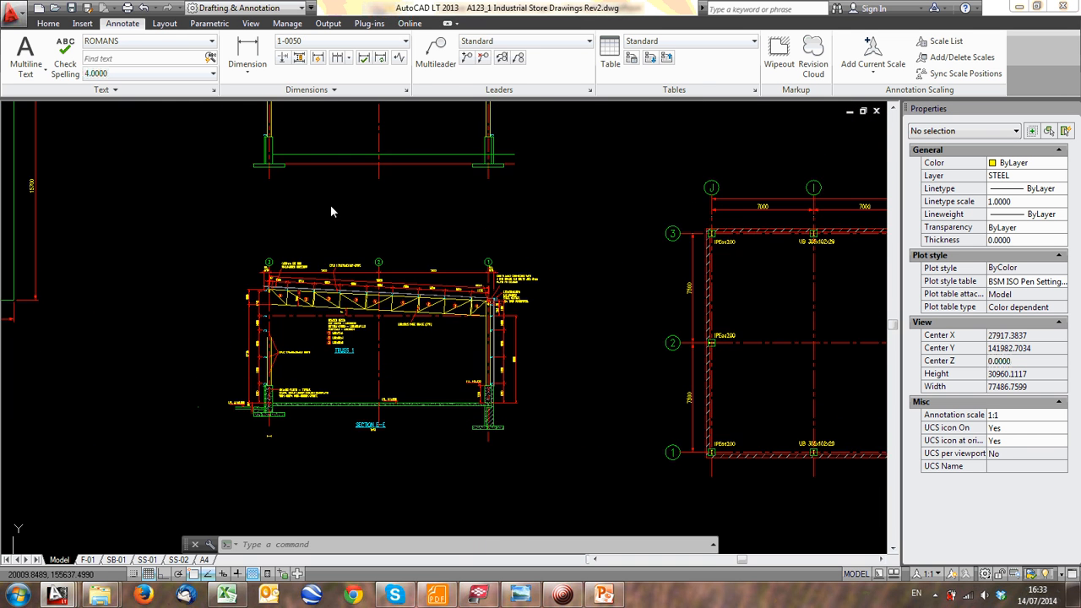
{"action": "scroll", "coordinate": [297, 103], "scroll_direction": "up", "scroll_amount": 4}
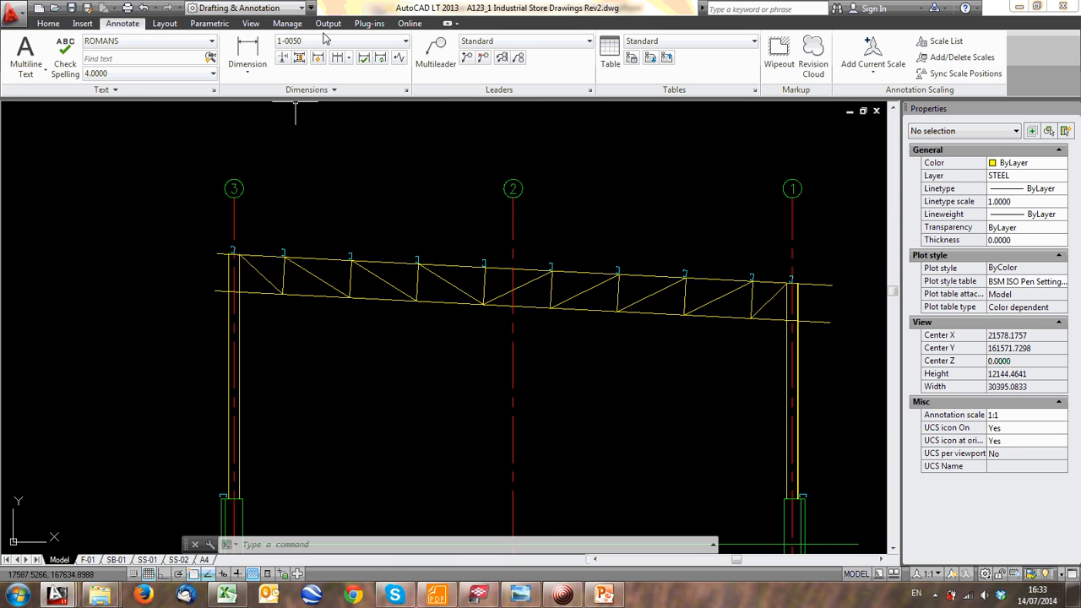
{"action": "left_click", "coordinate": [247, 55]}
{"action": "scroll", "coordinate": [381, 270], "scroll_direction": "down", "scroll_amount": 2}
{"action": "scroll", "coordinate": [523, 375], "scroll_direction": "up", "scroll_amount": 4}
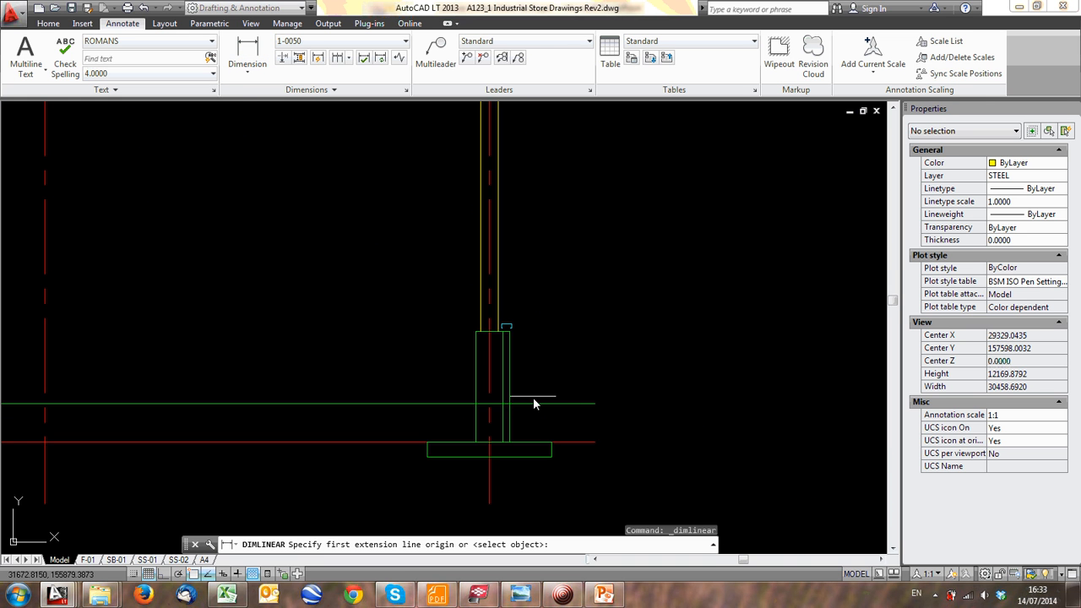
{"action": "left_click", "coordinate": [539, 404]}
{"action": "middle_click_drag", "start_coordinate": [521, 218], "coordinate": [533, 414]}
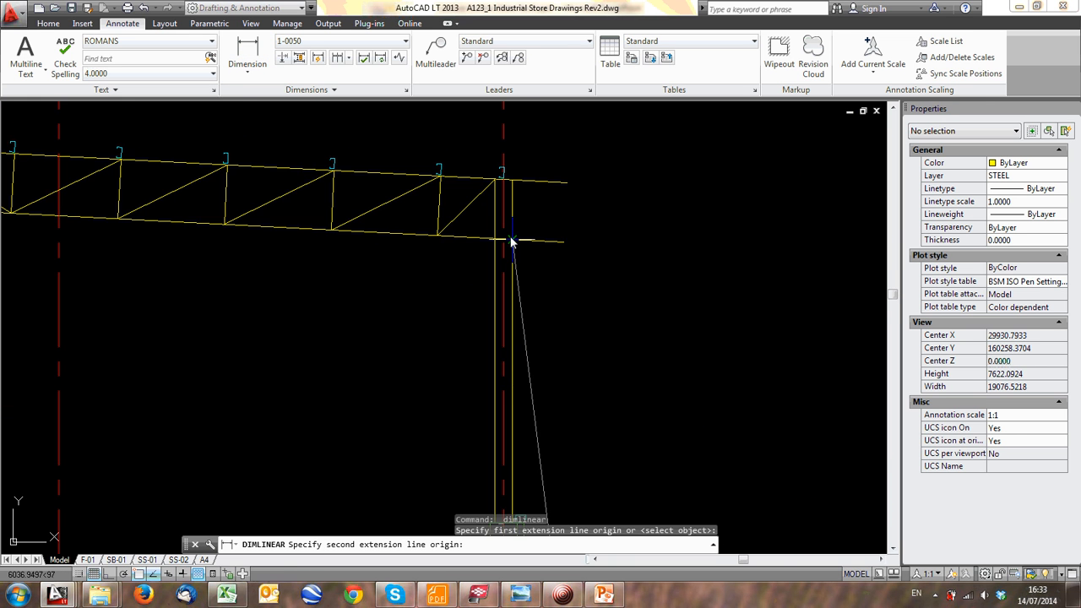
{"action": "scroll", "coordinate": [505, 241], "scroll_direction": "up", "scroll_amount": 4}
{"action": "scroll", "coordinate": [499, 245], "scroll_direction": "down", "scroll_amount": 2}
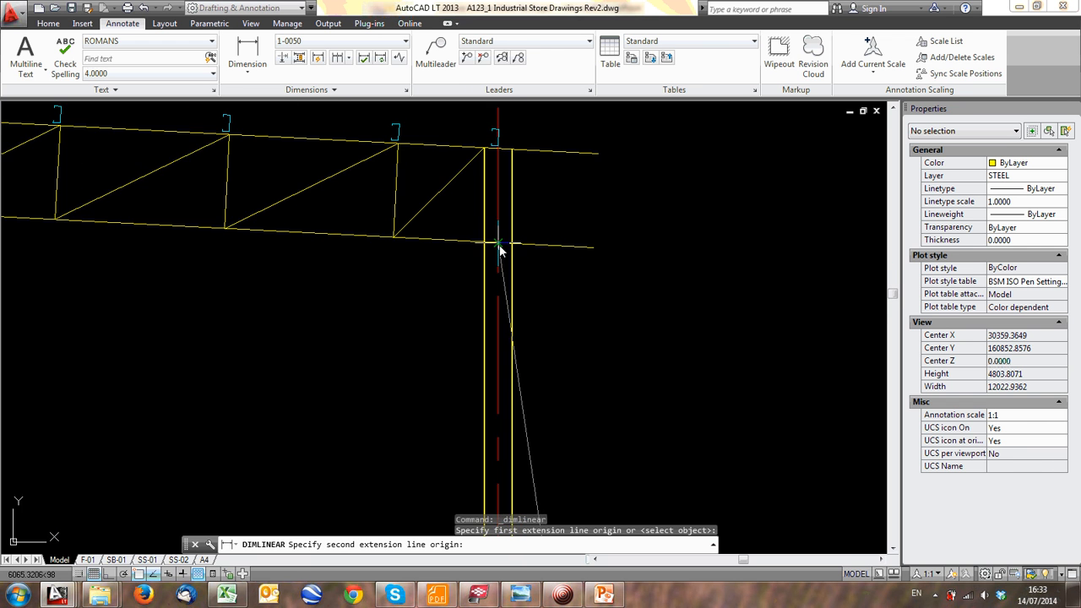
{"action": "left_click", "coordinate": [499, 248]}
{"action": "scroll", "coordinate": [527, 333], "scroll_direction": "up", "scroll_amount": 3}
{"action": "left_click", "coordinate": [521, 326]}
{"action": "scroll", "coordinate": [517, 326], "scroll_direction": "down", "scroll_amount": 6}
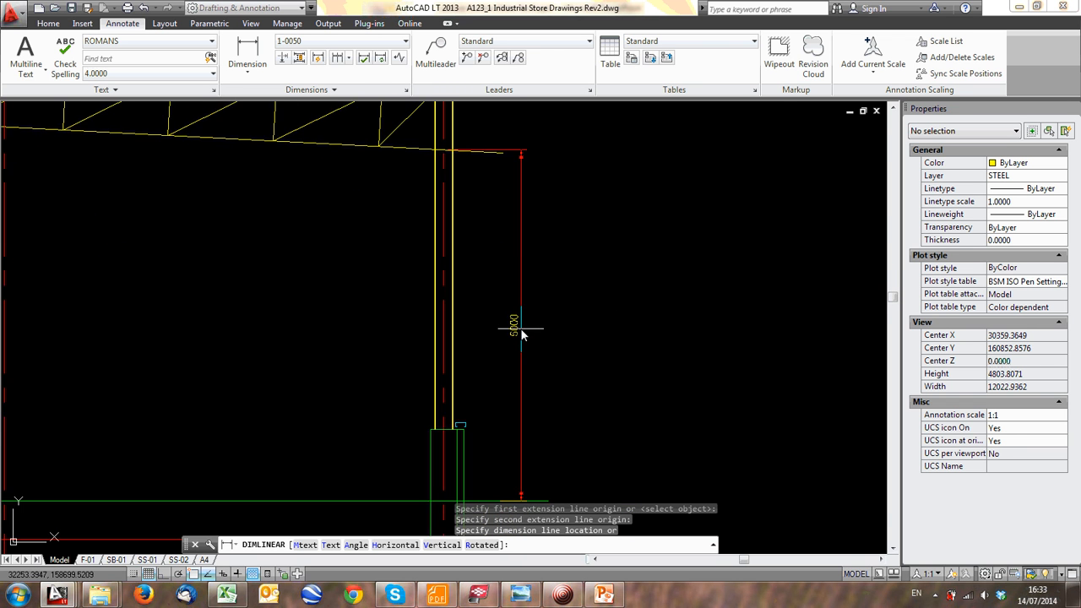
Add an aligned dimension above the truss between the tops of the purlin at gridline 3 and the next purlin
{"action": "left_click", "coordinate": [249, 73]}
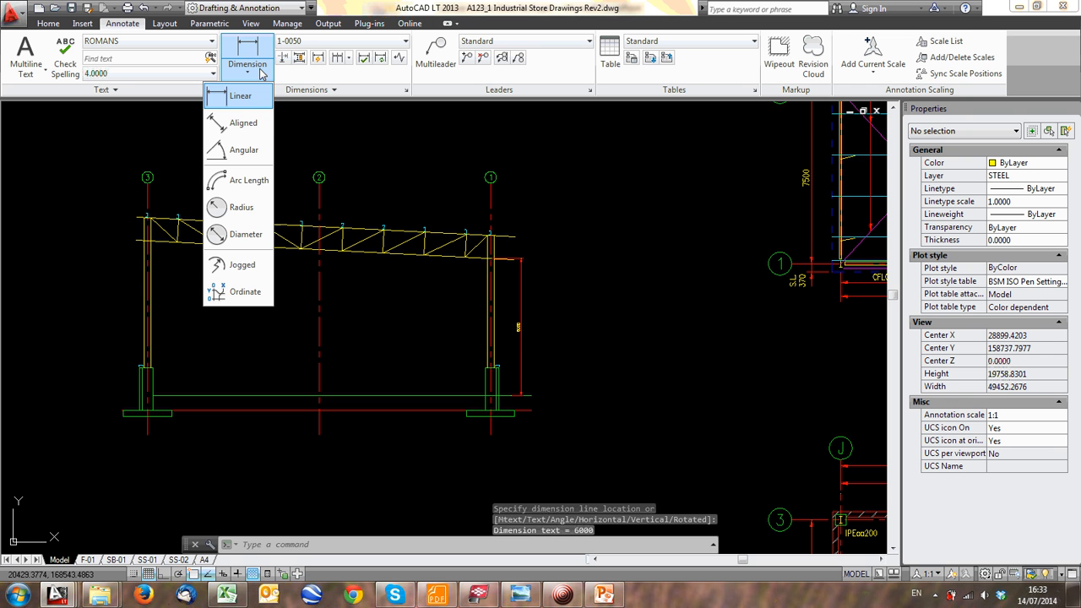
{"action": "left_click", "coordinate": [242, 124]}
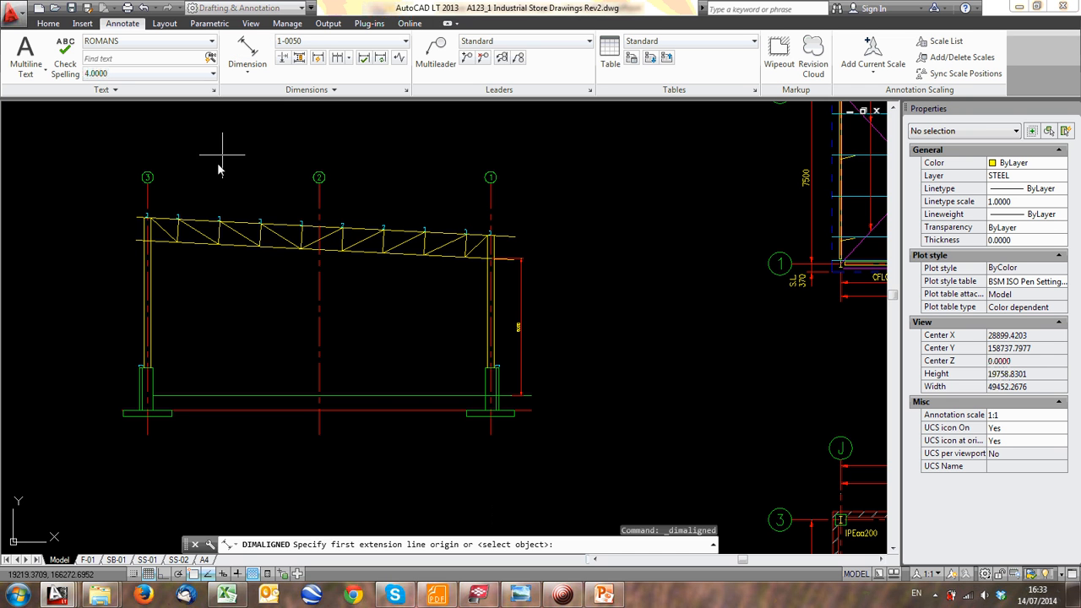
{"action": "scroll", "coordinate": [145, 217], "scroll_direction": "up", "scroll_amount": 10}
{"action": "left_click", "coordinate": [173, 208]}
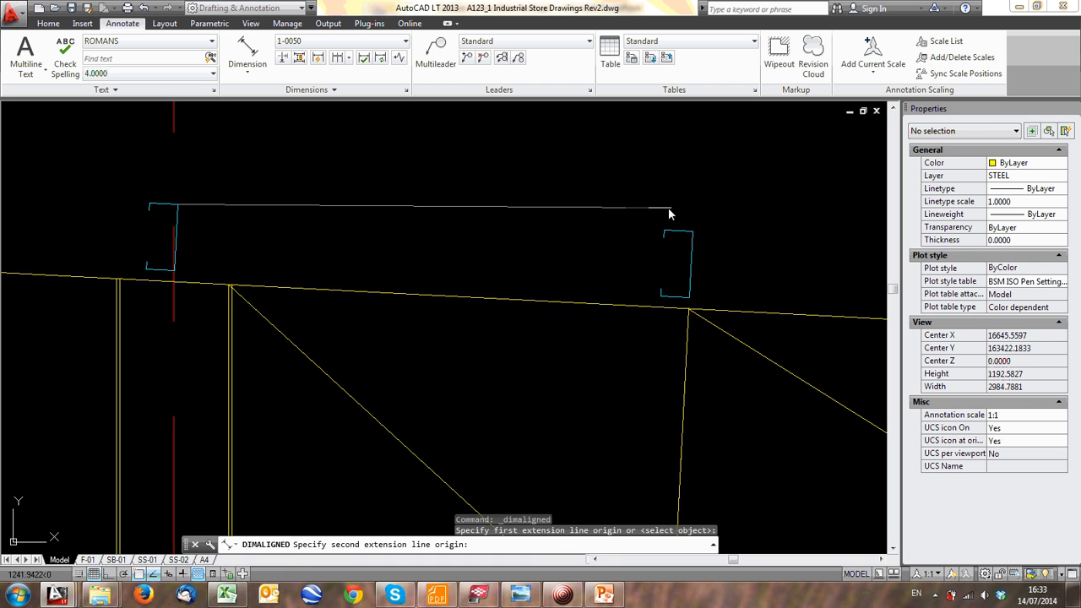
{"action": "left_click", "coordinate": [692, 230]}
{"action": "scroll", "coordinate": [687, 188], "scroll_direction": "down", "scroll_amount": 6}
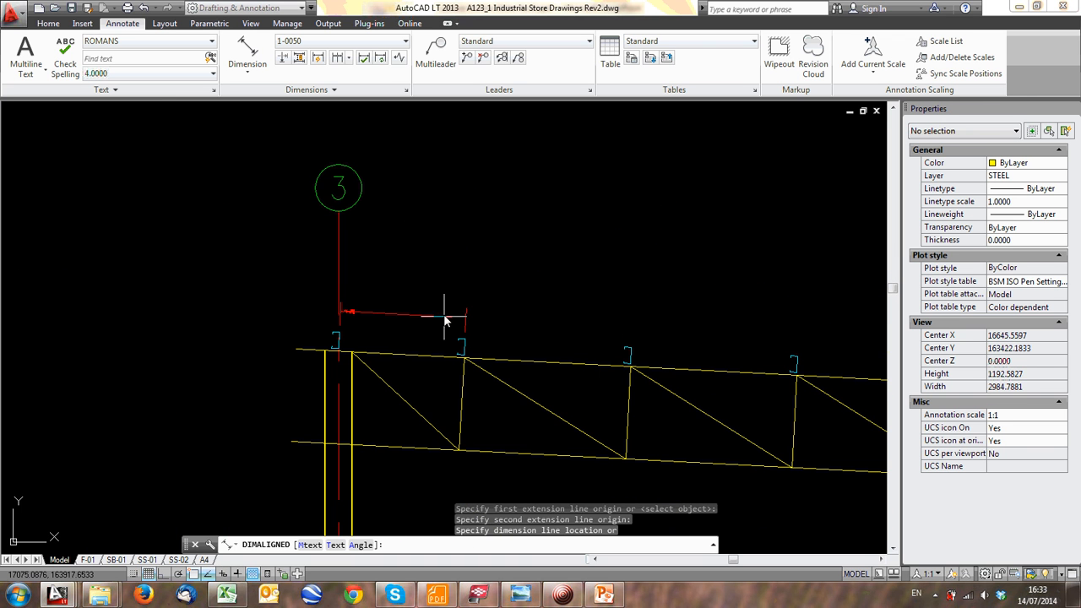
{"action": "left_click", "coordinate": [457, 300]}
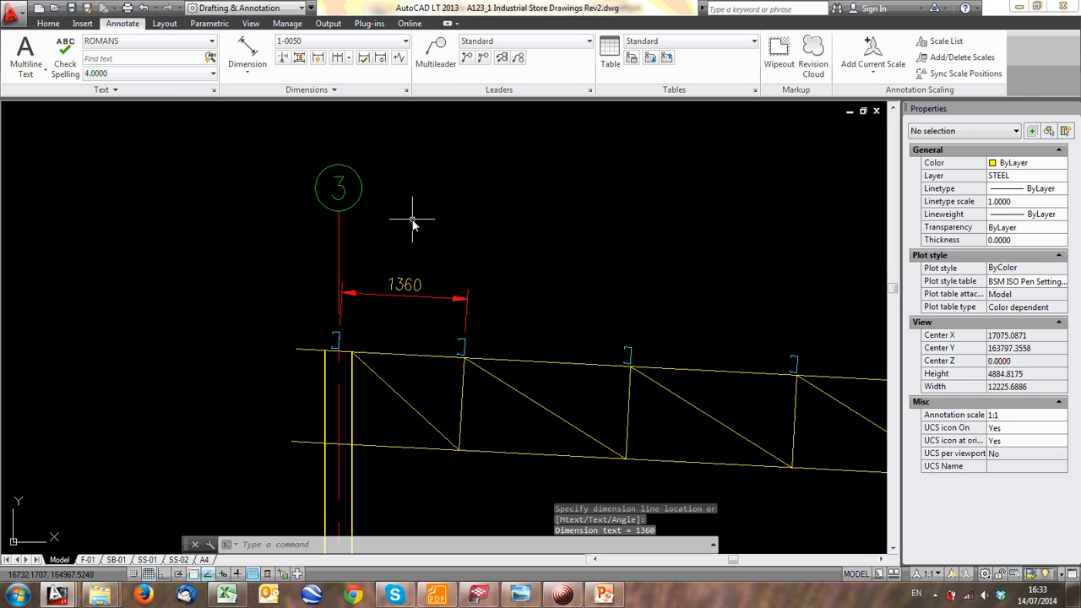
Compare the purlin spacing dimensions along the top chord in Section E-E with the new cross-section
{"action": "middle_click_drag", "start_coordinate": [384, 177], "coordinate": [303, 198]}
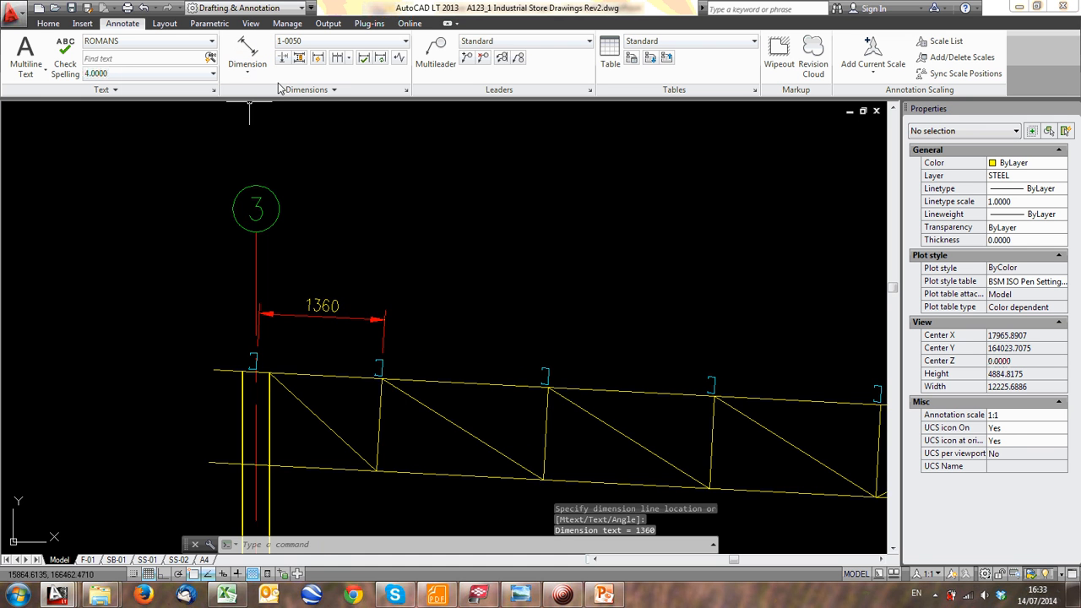
{"action": "scroll", "coordinate": [346, 362], "scroll_direction": "down", "scroll_amount": 3}
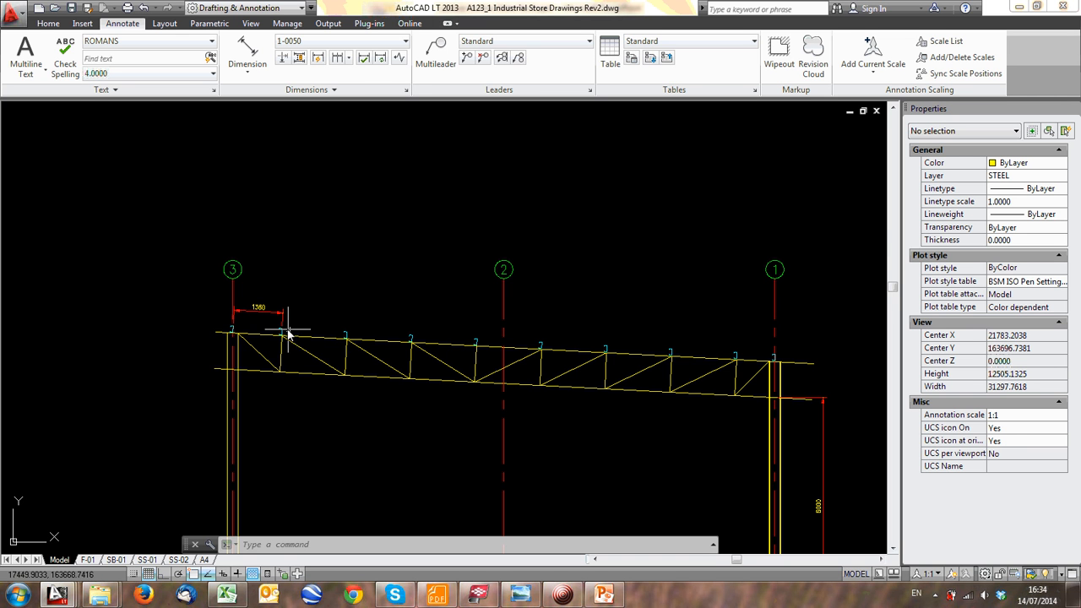
{"action": "scroll", "coordinate": [331, 382], "scroll_direction": "down", "scroll_amount": 2}
{"action": "middle_click_drag", "start_coordinate": [350, 393], "coordinate": [296, 114]}
{"action": "scroll", "coordinate": [291, 399], "scroll_direction": "up", "scroll_amount": 4}
{"action": "middle_click_drag", "start_coordinate": [251, 416], "coordinate": [238, 307]}
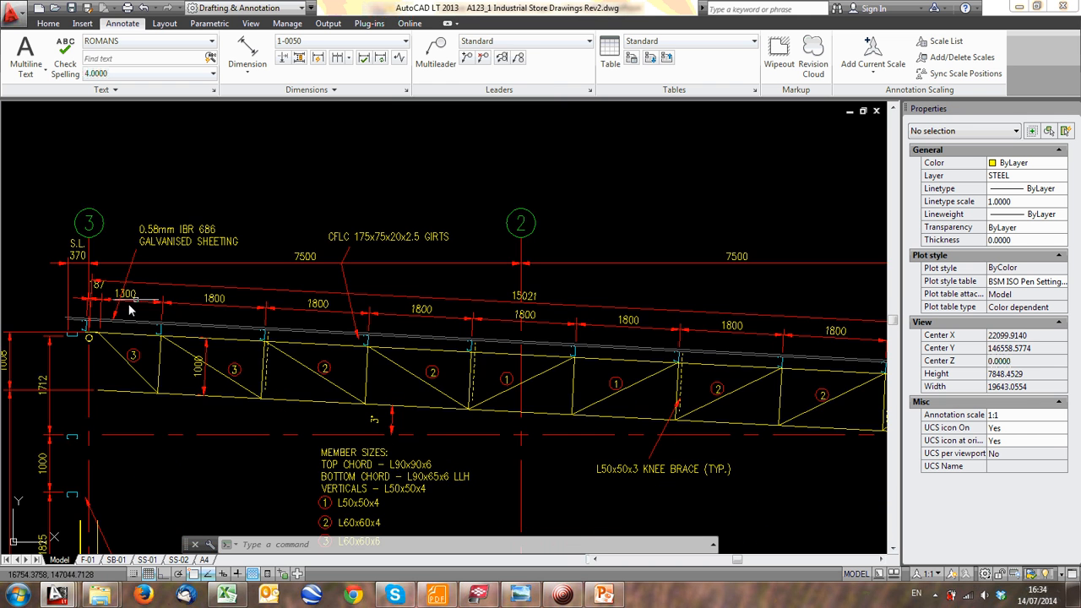
{"action": "middle_click_drag", "start_coordinate": [299, 346], "coordinate": [86, 350]}
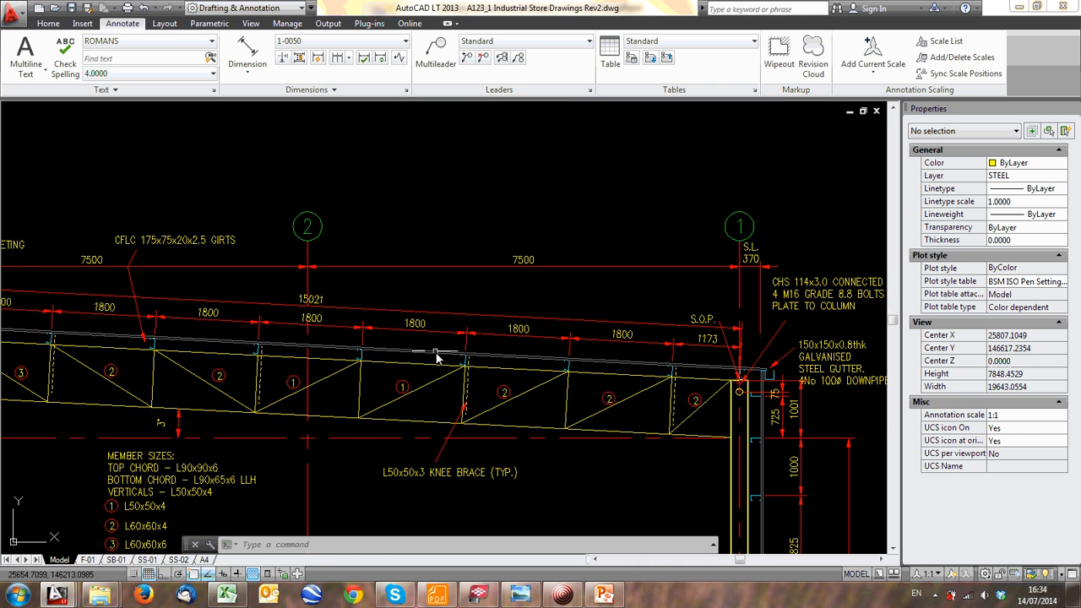
{"action": "scroll", "coordinate": [706, 355], "scroll_direction": "down", "scroll_amount": 4}
{"action": "middle_click_drag", "start_coordinate": [497, 189], "coordinate": [478, 304]}
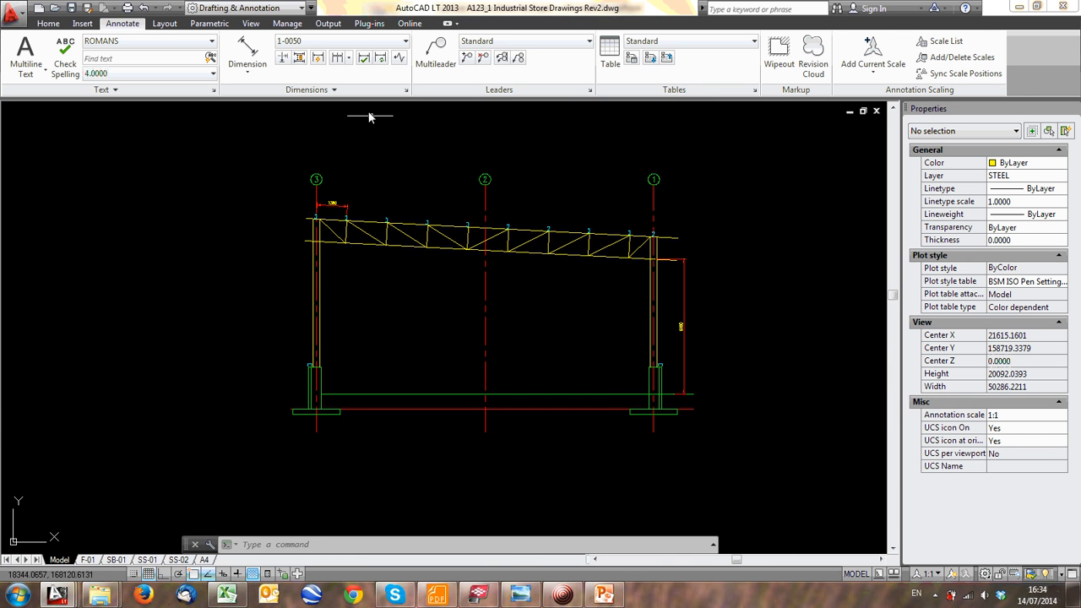
Continue the aligned dimension over the next three purlins, up to the last one before gridline 2
{"action": "scroll", "coordinate": [340, 60], "scroll_direction": "up", "scroll_amount": 4}
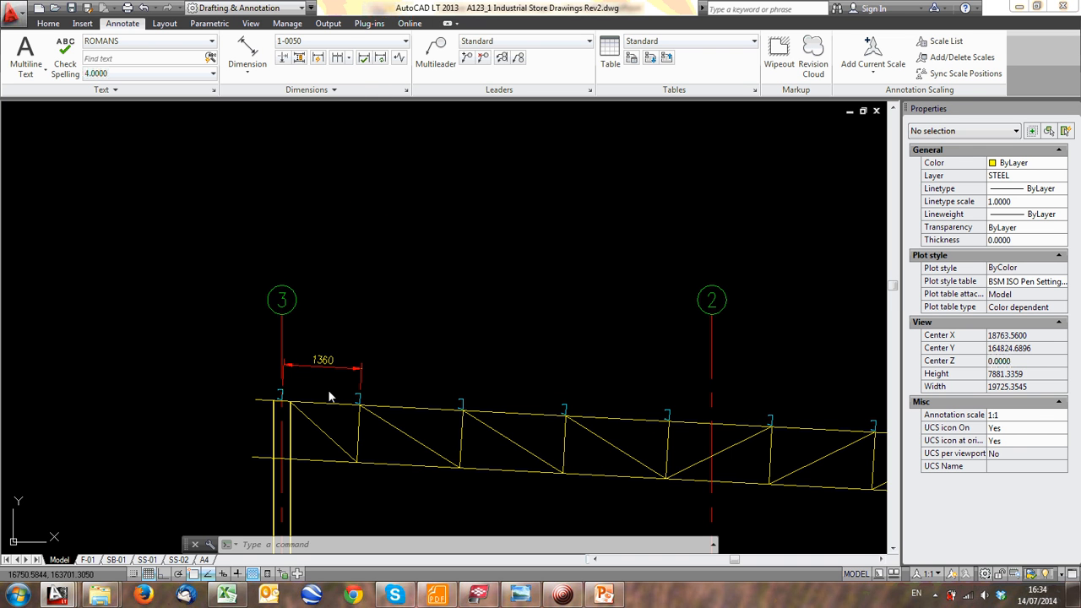
{"action": "left_click", "coordinate": [337, 57]}
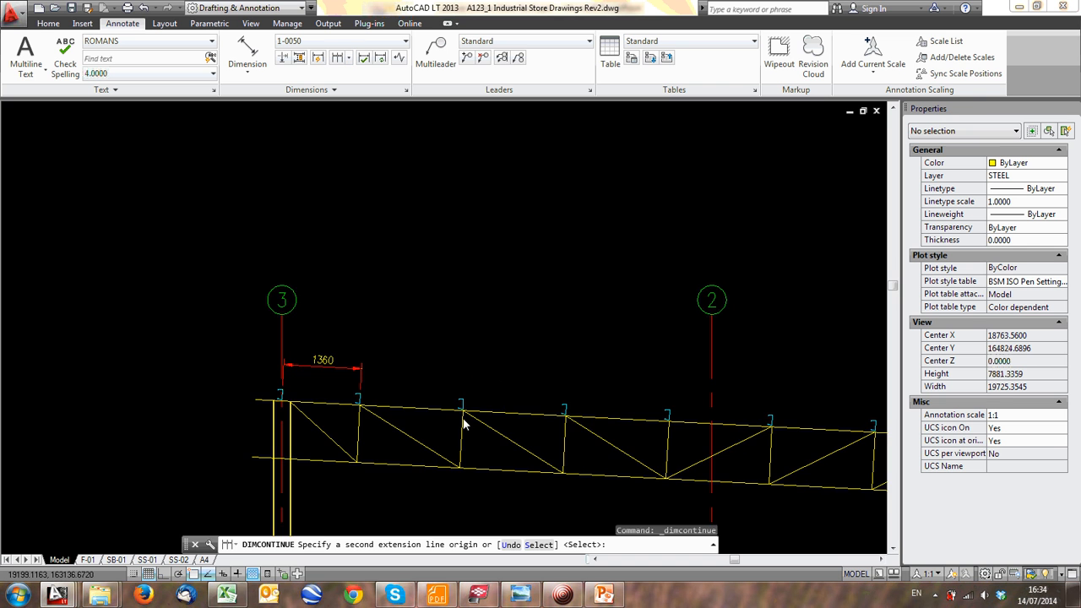
{"action": "scroll", "coordinate": [459, 395], "scroll_direction": "up", "scroll_amount": 4}
{"action": "left_click", "coordinate": [458, 395]}
{"action": "middle_click_drag", "start_coordinate": [726, 369], "coordinate": [479, 400]}
{"action": "left_click", "coordinate": [477, 395]}
{"action": "left_click", "coordinate": [738, 410]}
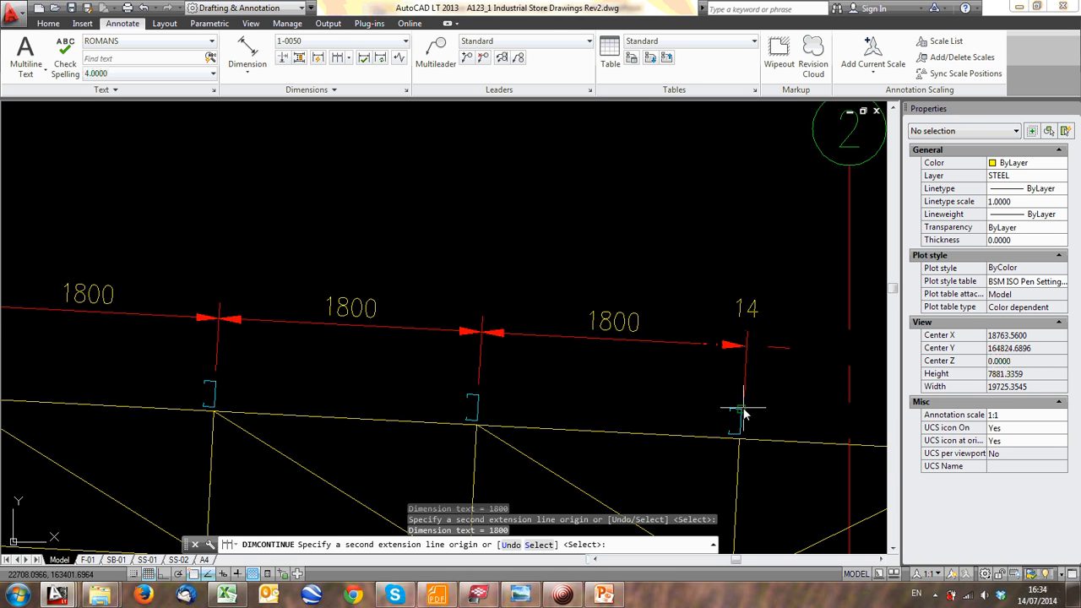
Extend the continued dimension chain across the remaining purlins, from just before gridline 2 to the purlin at gridline 1
{"action": "middle_click_drag", "start_coordinate": [639, 395], "coordinate": [71, 365]}
{"action": "left_click", "coordinate": [436, 393]}
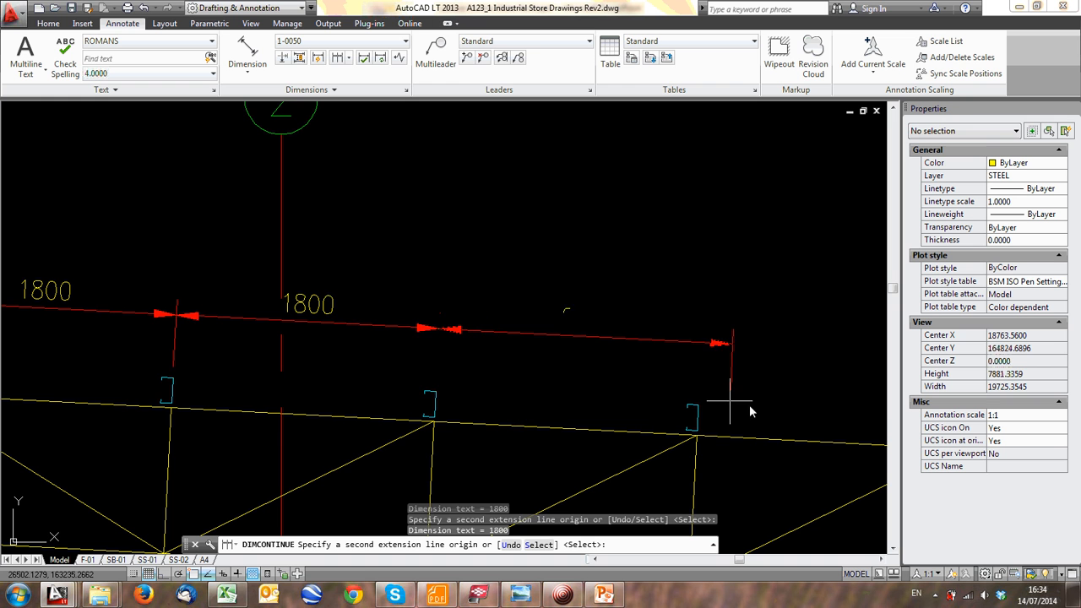
{"action": "left_click", "coordinate": [697, 411]}
{"action": "middle_click_drag", "start_coordinate": [747, 434], "coordinate": [282, 358]}
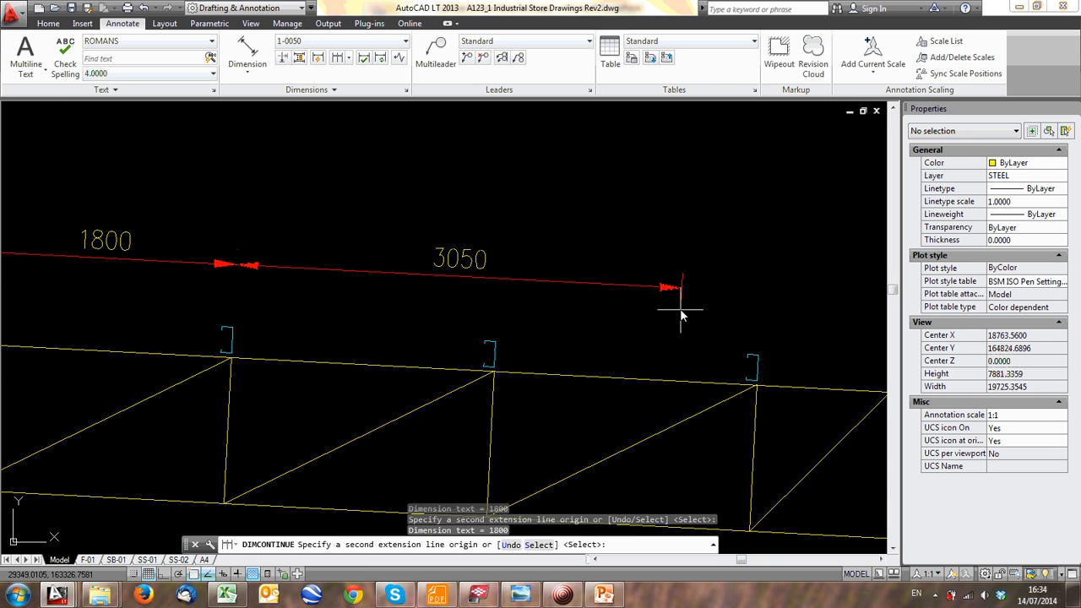
{"action": "left_click", "coordinate": [495, 338]}
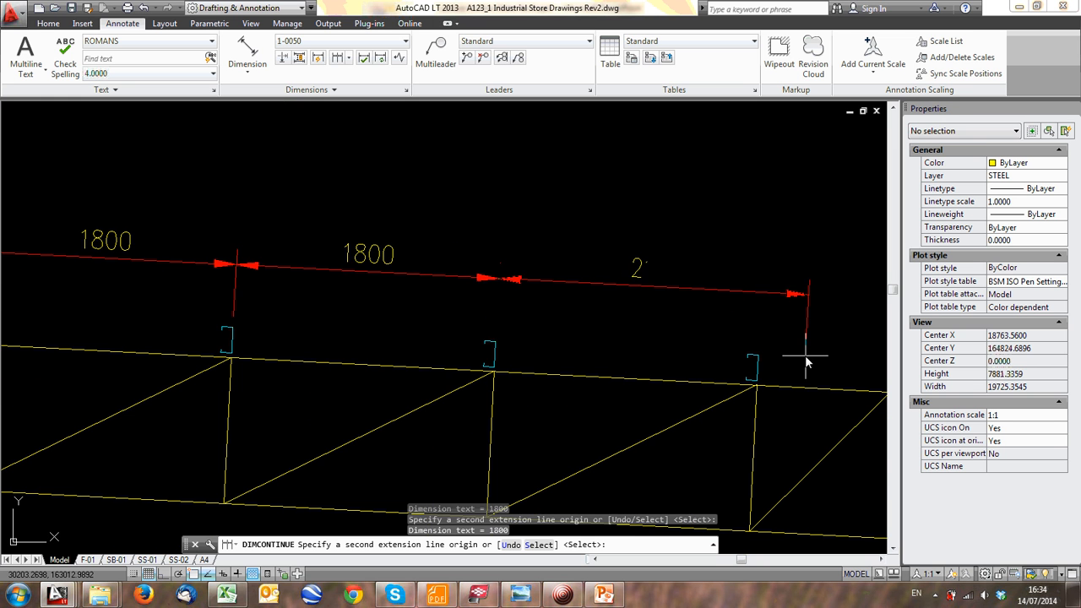
{"action": "left_click", "coordinate": [760, 354]}
{"action": "scroll", "coordinate": [429, 296], "scroll_direction": "down", "scroll_amount": 3}
{"action": "scroll", "coordinate": [415, 301], "scroll_direction": "up", "scroll_amount": 6}
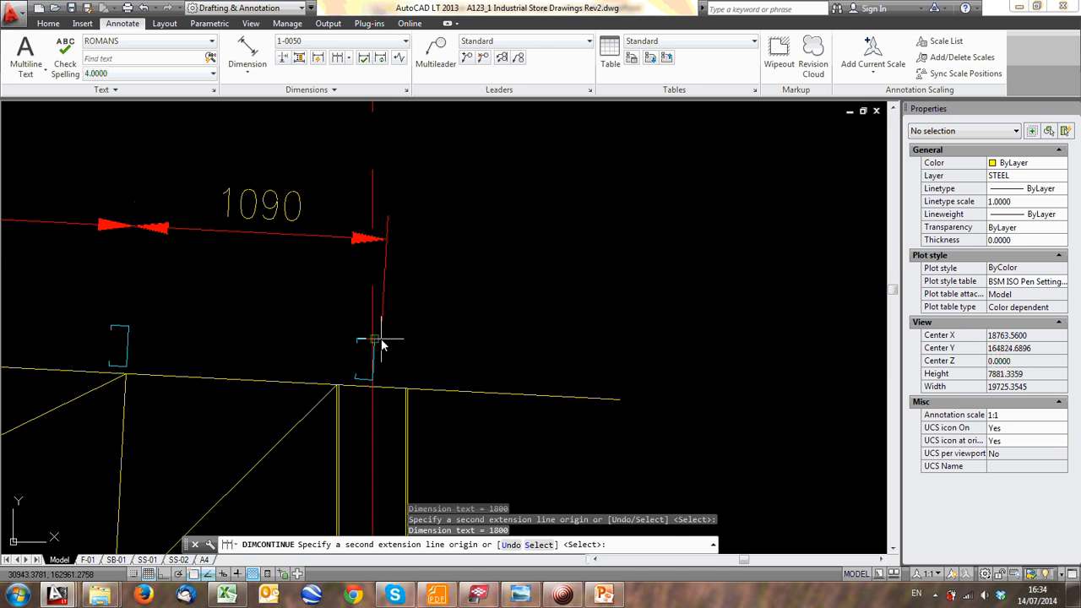
{"action": "left_click", "coordinate": [371, 353]}
{"action": "key", "text": "Escape"}
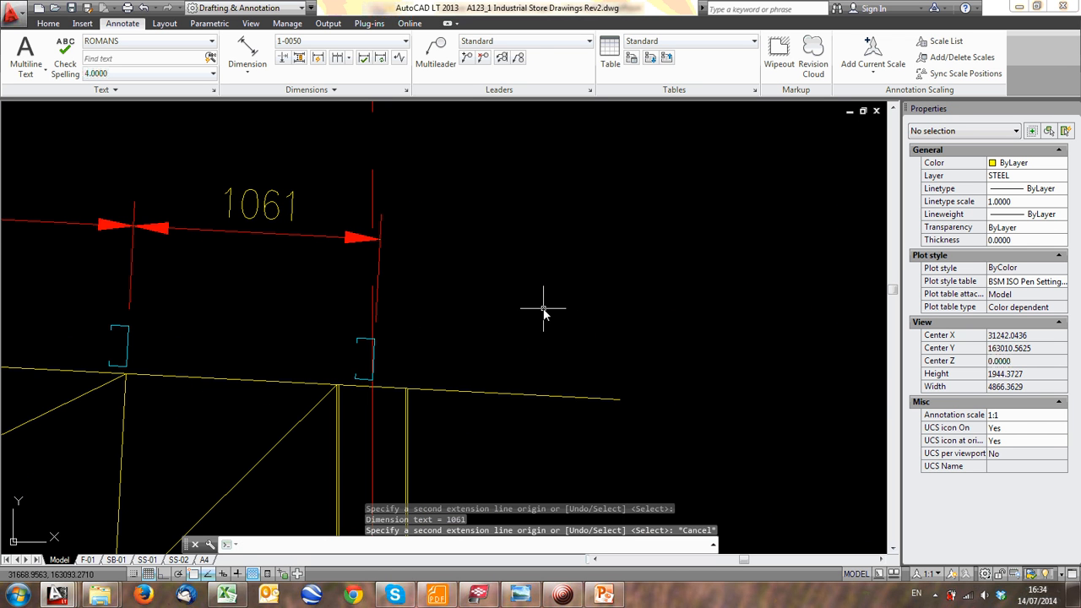
Copy the SECTION E-E title and its 1:50 scale text from the detailed section to below the new cross-section's floor line at gridline 2
{"action": "scroll", "coordinate": [544, 309], "scroll_direction": "down", "scroll_amount": 3}
{"action": "middle_click_drag", "start_coordinate": [564, 317], "coordinate": [878, 296]}
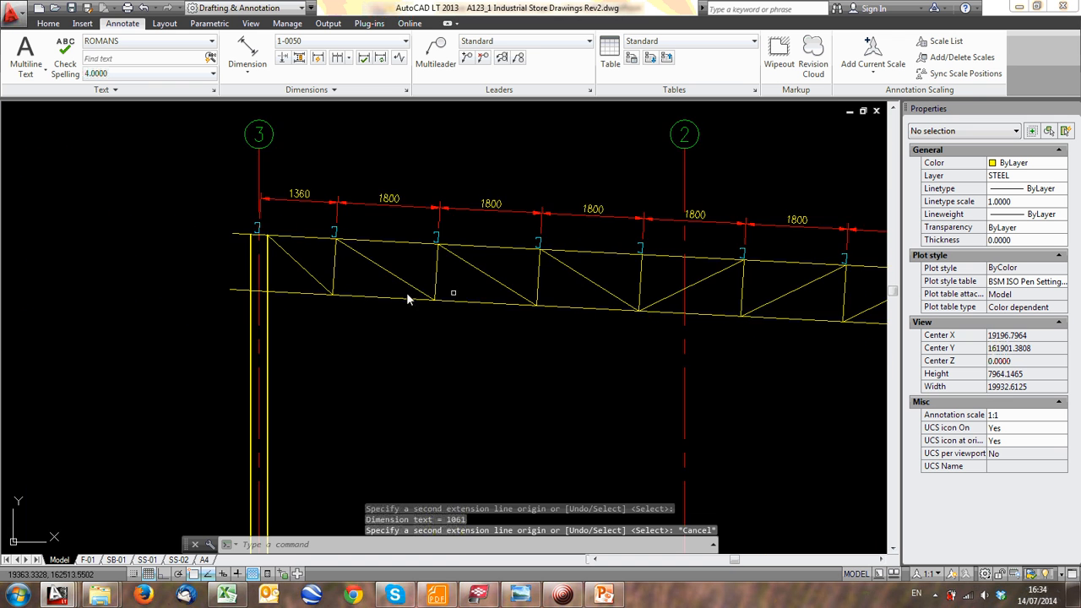
{"action": "scroll", "coordinate": [309, 240], "scroll_direction": "down", "scroll_amount": 4}
{"action": "scroll", "coordinate": [384, 322], "scroll_direction": "down", "scroll_amount": 2}
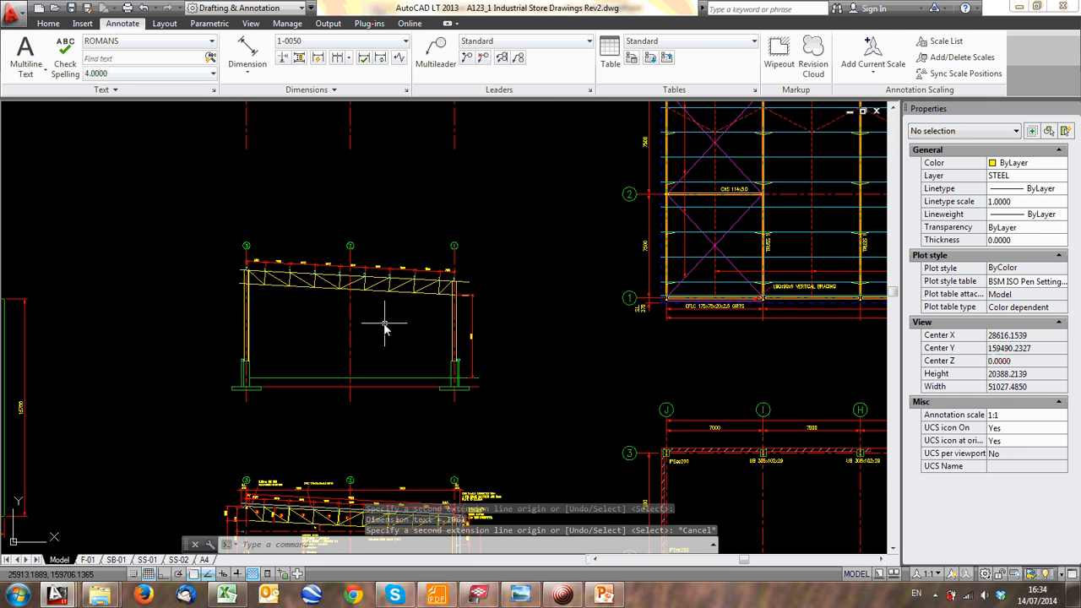
{"action": "middle_click_drag", "start_coordinate": [383, 325], "coordinate": [363, 164]}
{"action": "scroll", "coordinate": [331, 475], "scroll_direction": "up", "scroll_amount": 6}
{"action": "left_click", "coordinate": [310, 470]}
{"action": "left_click", "coordinate": [263, 415]}
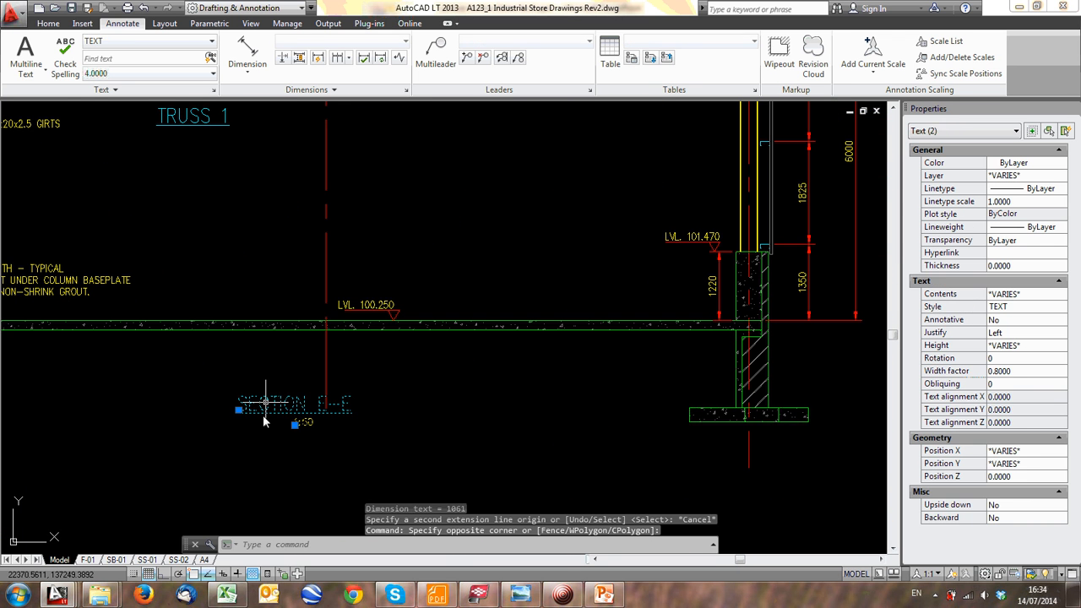
{"action": "type", "text": "co"}
{"action": "key", "text": "Return"}
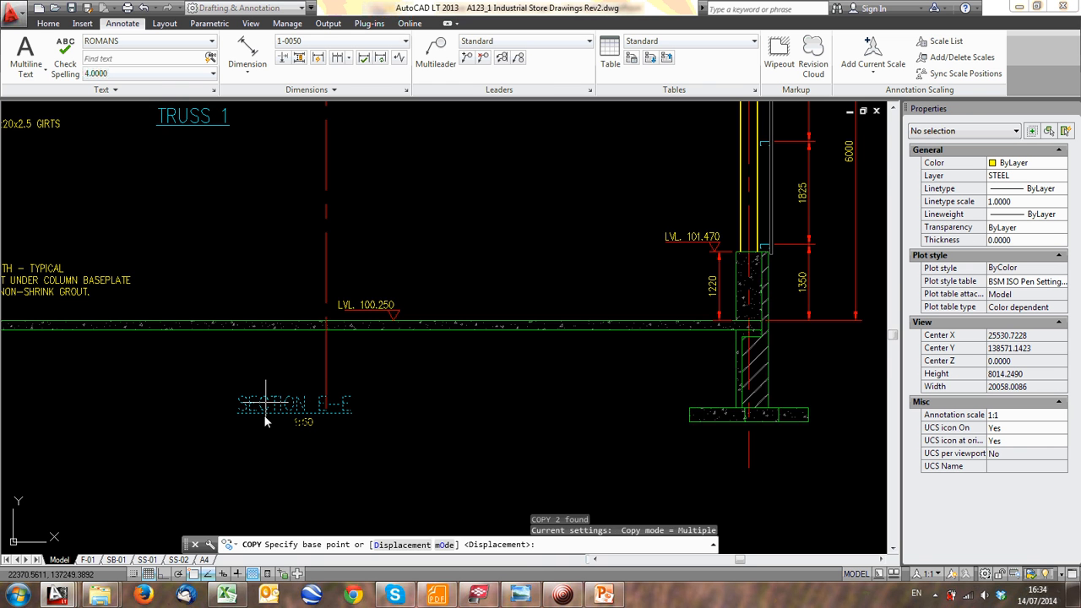
{"action": "left_click", "coordinate": [263, 415]}
{"action": "scroll", "coordinate": [279, 363], "scroll_direction": "down", "scroll_amount": 3}
{"action": "scroll", "coordinate": [304, 325], "scroll_direction": "up", "scroll_amount": 8}
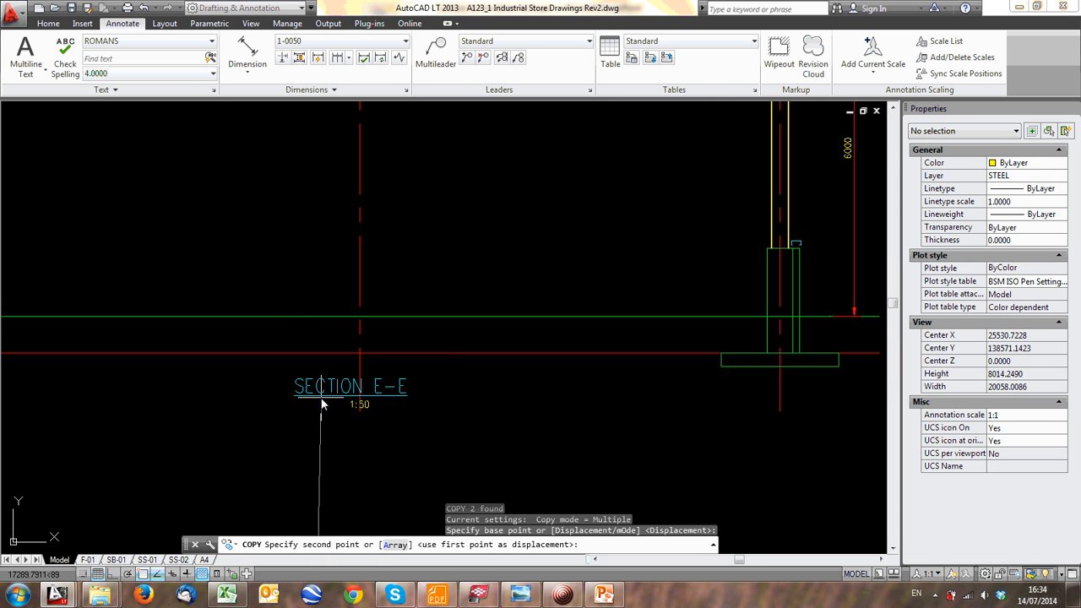
{"action": "left_click", "coordinate": [316, 422]}
{"action": "key", "text": "Escape"}
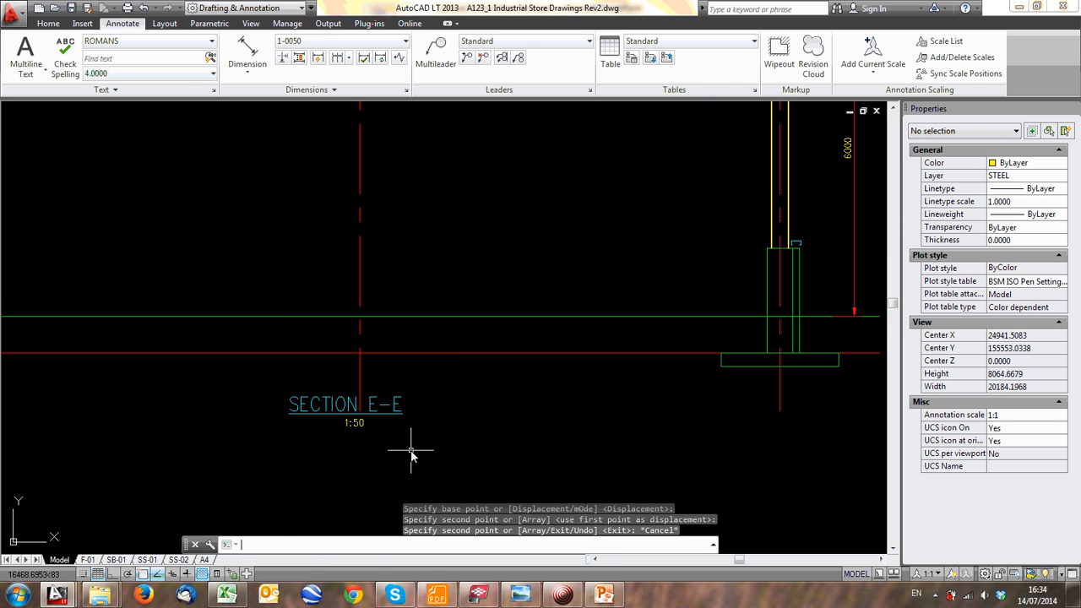
Compare the floor level mark, dimensions and notes in the detailed Section E-E with the new cross-section
{"action": "scroll", "coordinate": [592, 279], "scroll_direction": "down", "scroll_amount": 4}
{"action": "scroll", "coordinate": [332, 222], "scroll_direction": "up", "scroll_amount": 4}
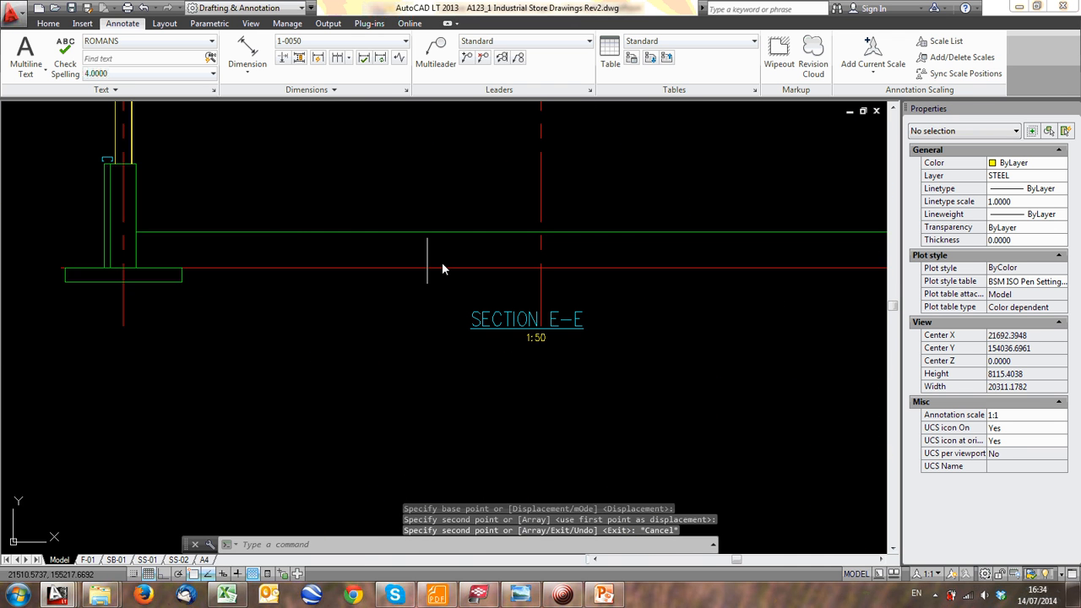
{"action": "scroll", "coordinate": [442, 268], "scroll_direction": "down", "scroll_amount": 3}
{"action": "scroll", "coordinate": [424, 310], "scroll_direction": "up", "scroll_amount": 7}
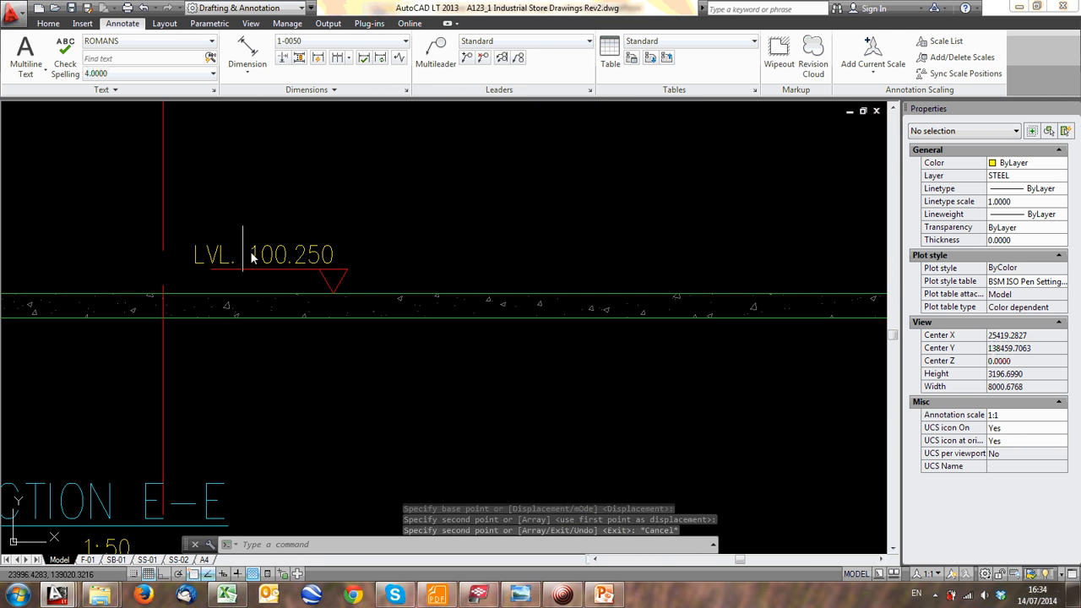
{"action": "middle_click_drag", "start_coordinate": [113, 182], "coordinate": [291, 281]}
{"action": "scroll", "coordinate": [513, 400], "scroll_direction": "down", "scroll_amount": 1}
{"action": "middle_click_drag", "start_coordinate": [472, 402], "coordinate": [398, 414]}
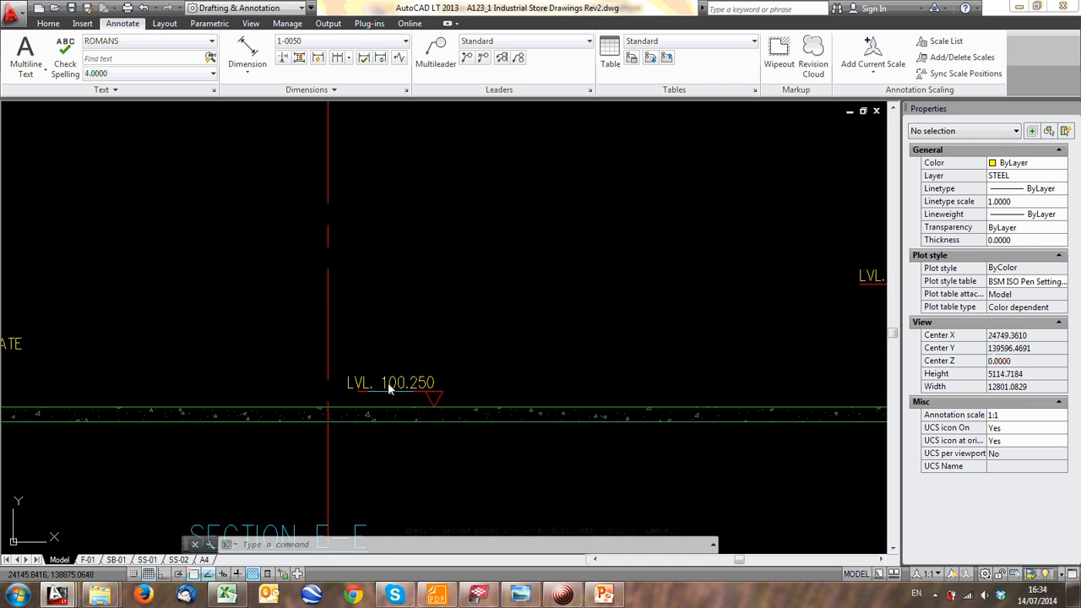
{"action": "scroll", "coordinate": [389, 387], "scroll_direction": "down", "scroll_amount": 7}
{"action": "scroll", "coordinate": [559, 372], "scroll_direction": "up", "scroll_amount": 1}
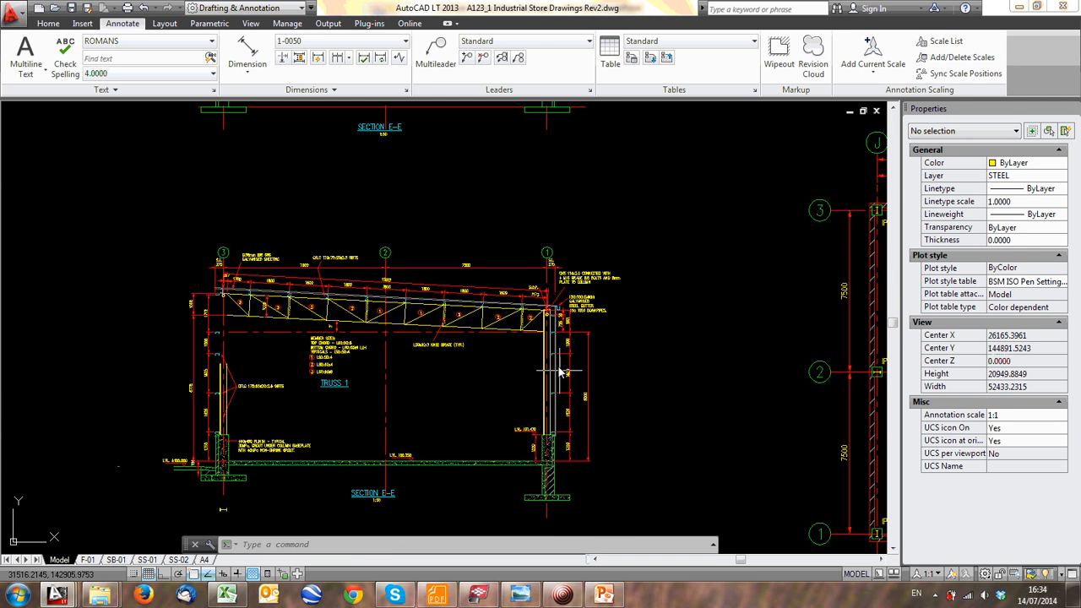
{"action": "middle_click_drag", "start_coordinate": [509, 251], "coordinate": [510, 339]}
{"action": "middle_click_drag", "start_coordinate": [530, 128], "coordinate": [543, 348]}
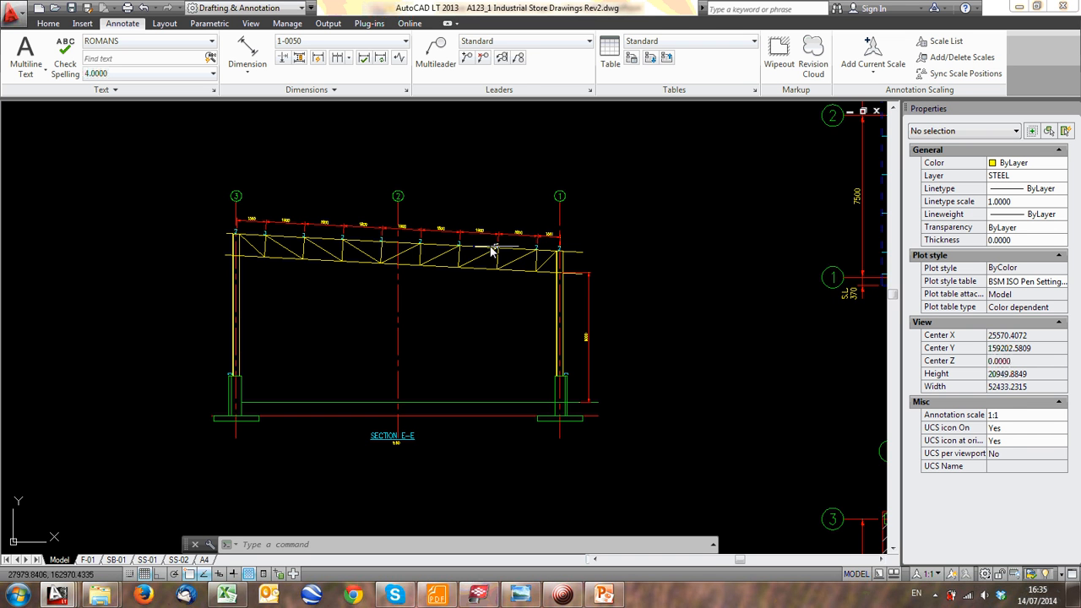
Examine the section E mark and purlin notes on the roof plan, and the truss details in the reference section, against the new cross-section
{"action": "scroll", "coordinate": [557, 321], "scroll_direction": "down", "scroll_amount": 5}
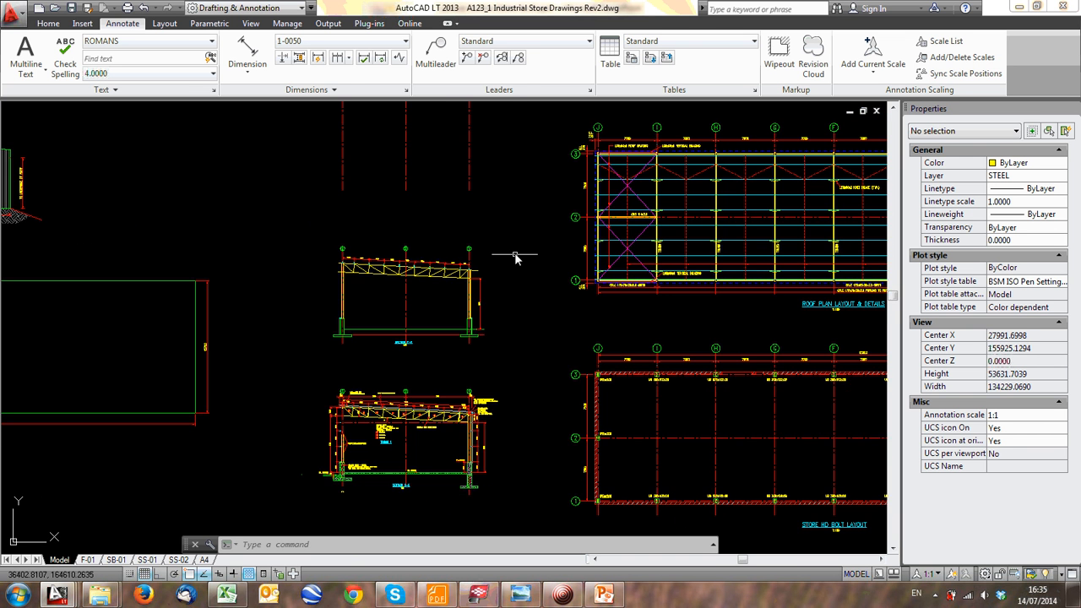
{"action": "middle_click_drag", "start_coordinate": [595, 241], "coordinate": [410, 271]}
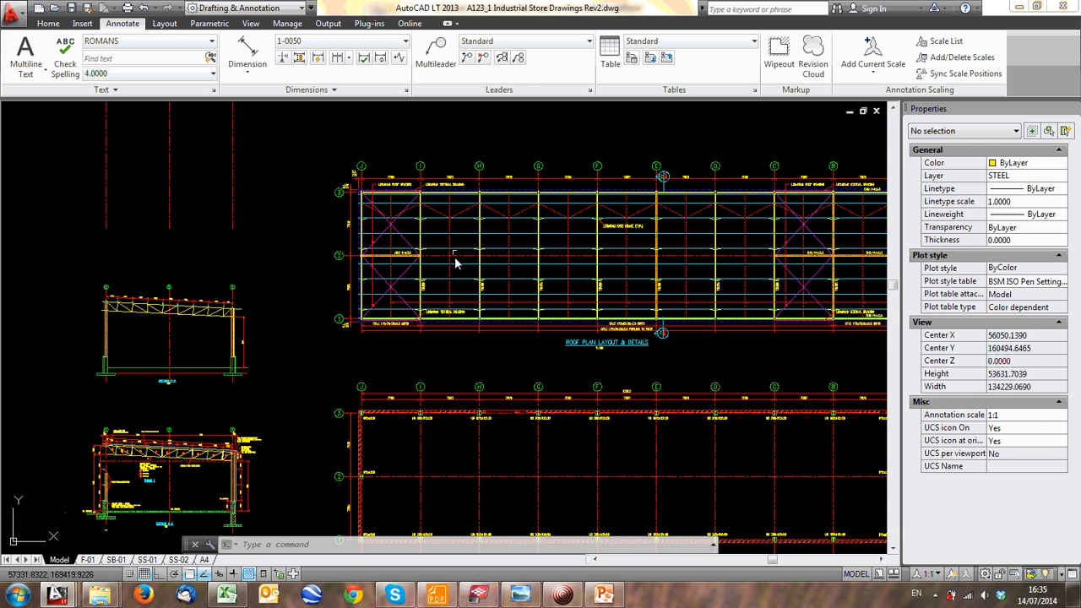
{"action": "middle_click_drag", "start_coordinate": [559, 252], "coordinate": [321, 258]}
{"action": "scroll", "coordinate": [413, 335], "scroll_direction": "up", "scroll_amount": 3}
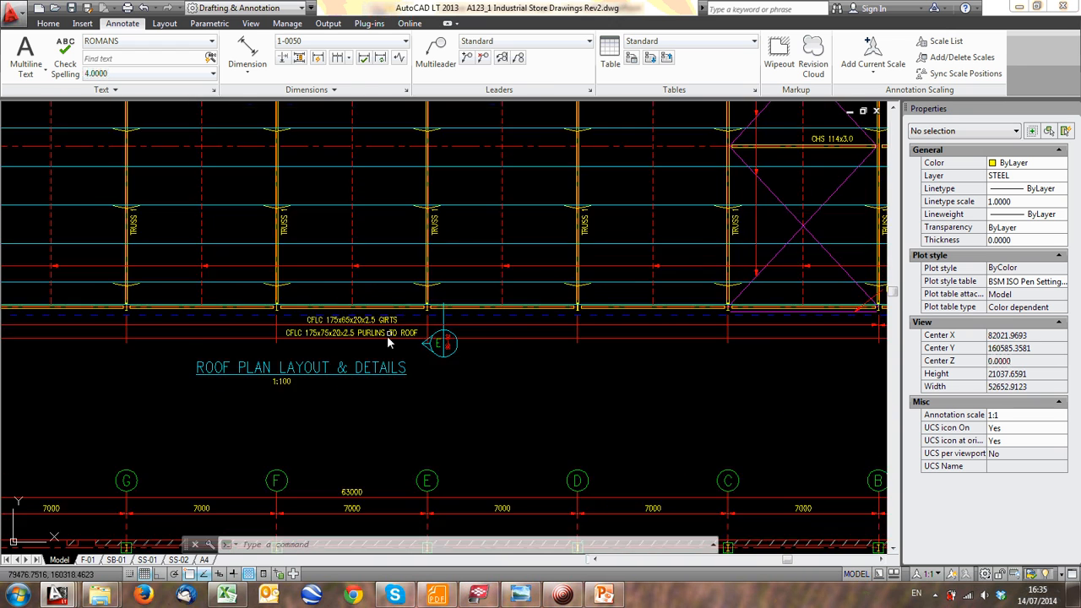
{"action": "scroll", "coordinate": [387, 337], "scroll_direction": "down", "scroll_amount": 4}
{"action": "middle_click_drag", "start_coordinate": [388, 338], "coordinate": [606, 256]}
{"action": "scroll", "coordinate": [273, 338], "scroll_direction": "up", "scroll_amount": 7}
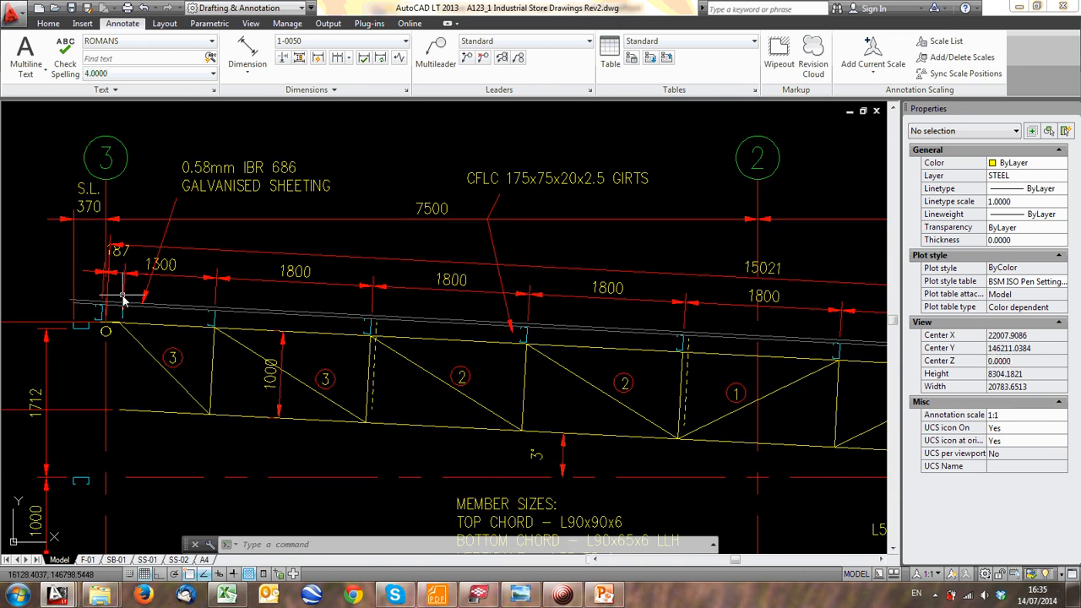
{"action": "scroll", "coordinate": [194, 329], "scroll_direction": "down", "scroll_amount": 5}
{"action": "scroll", "coordinate": [531, 348], "scroll_direction": "down", "scroll_amount": 2}
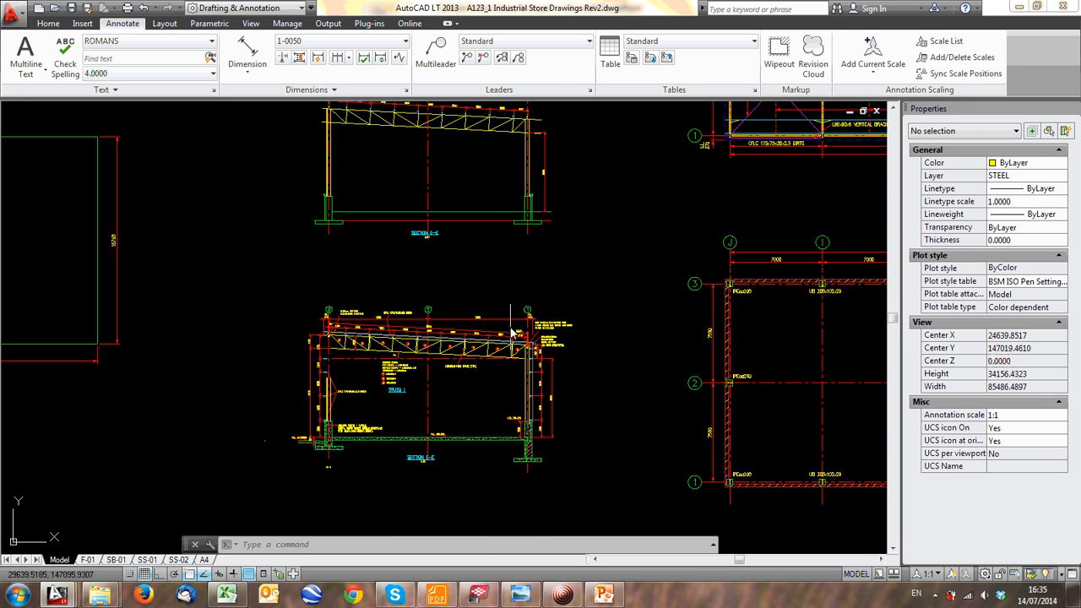
{"action": "scroll", "coordinate": [528, 338], "scroll_direction": "down", "scroll_amount": 2}
{"action": "middle_click_drag", "start_coordinate": [560, 403], "coordinate": [434, 479]}
{"action": "scroll", "coordinate": [346, 288], "scroll_direction": "up", "scroll_amount": 5}
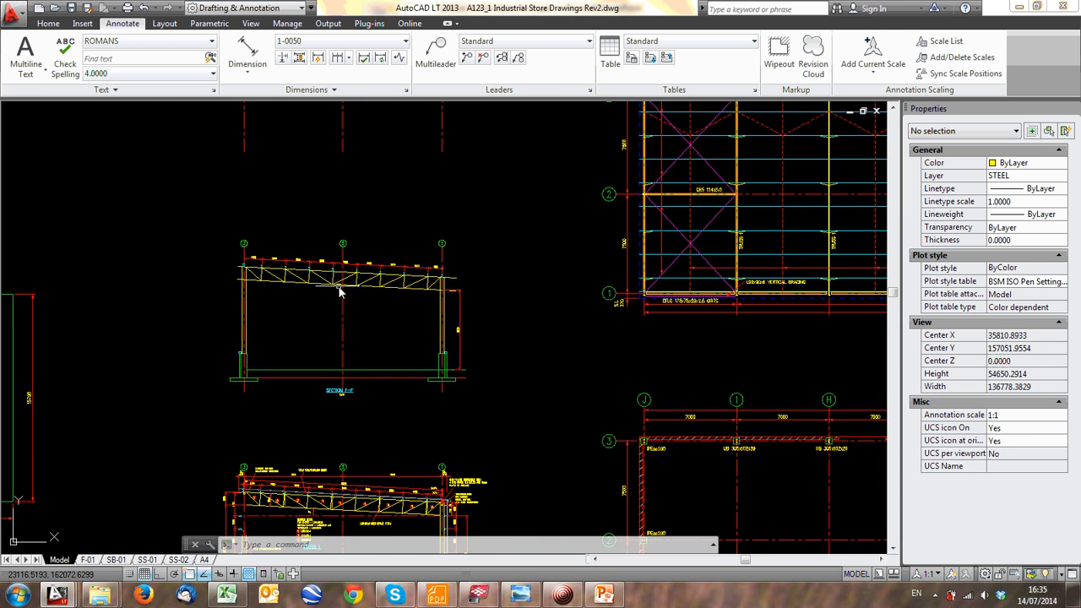
{"action": "middle_click_drag", "start_coordinate": [345, 303], "coordinate": [375, 276]}
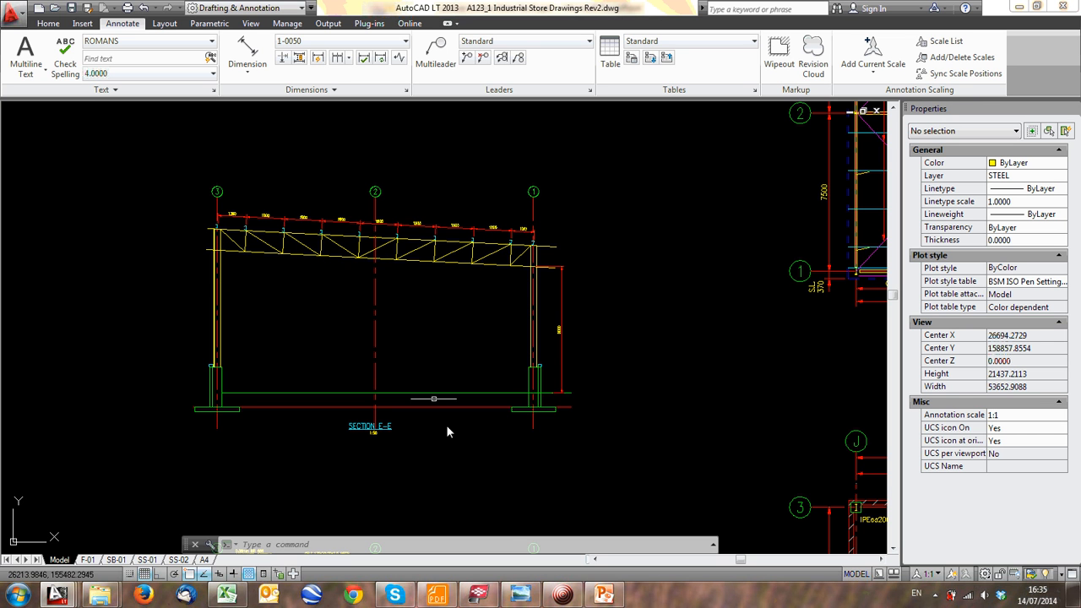
{"action": "left_click", "coordinate": [564, 596]}
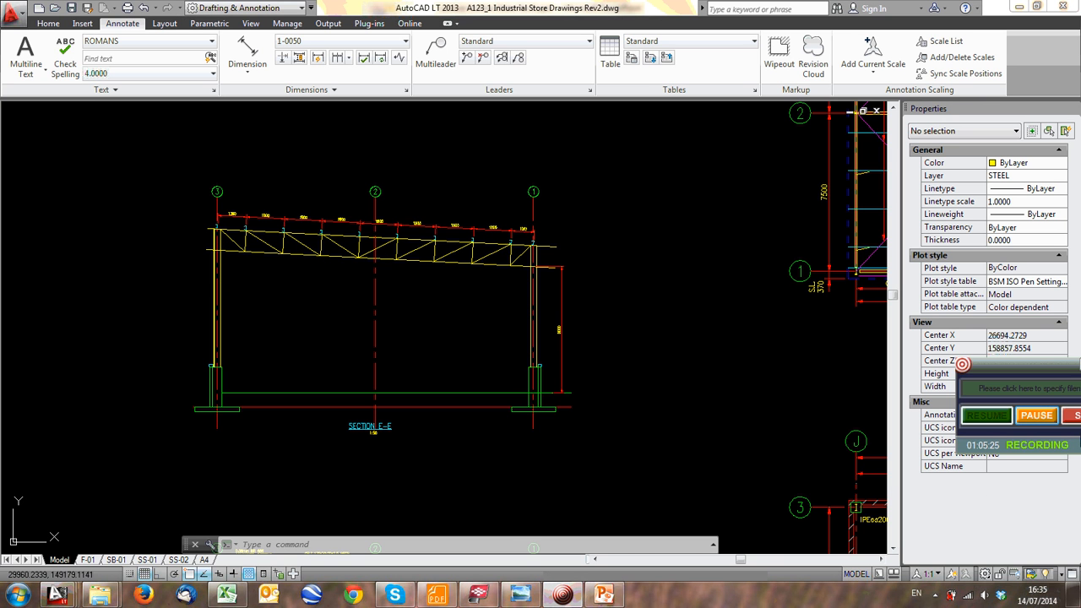